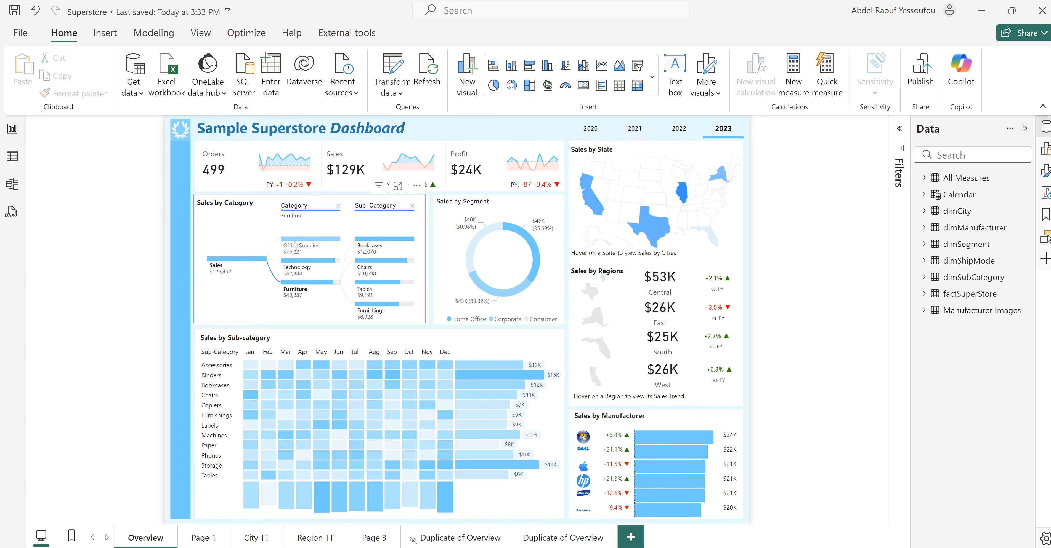
- Examine the category breakdowns in the Sales by Category tree and the tooltips of the state map and region shapes
{"action": "left_click", "coordinate": [300, 244]}
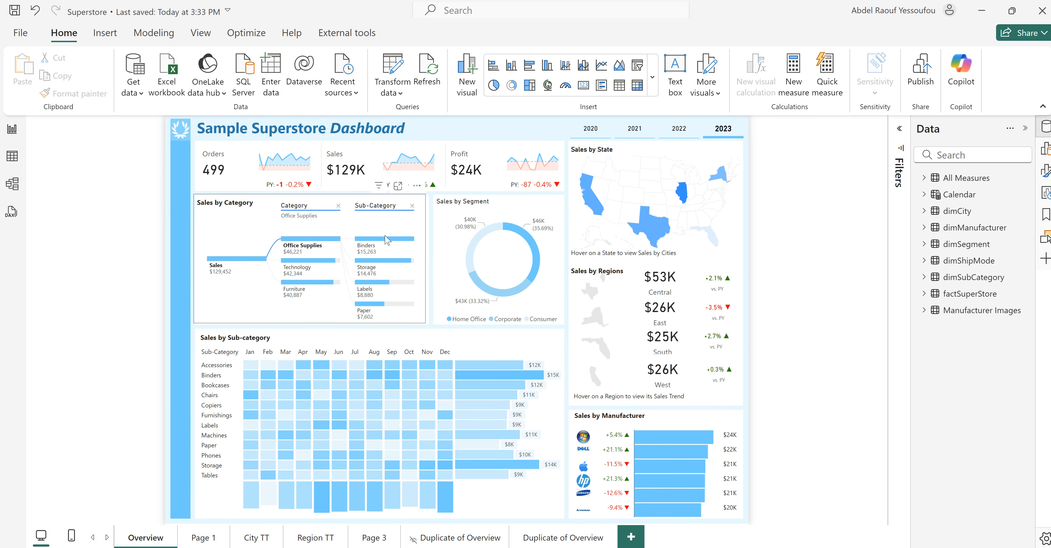
{"action": "left_click", "coordinate": [300, 261]}
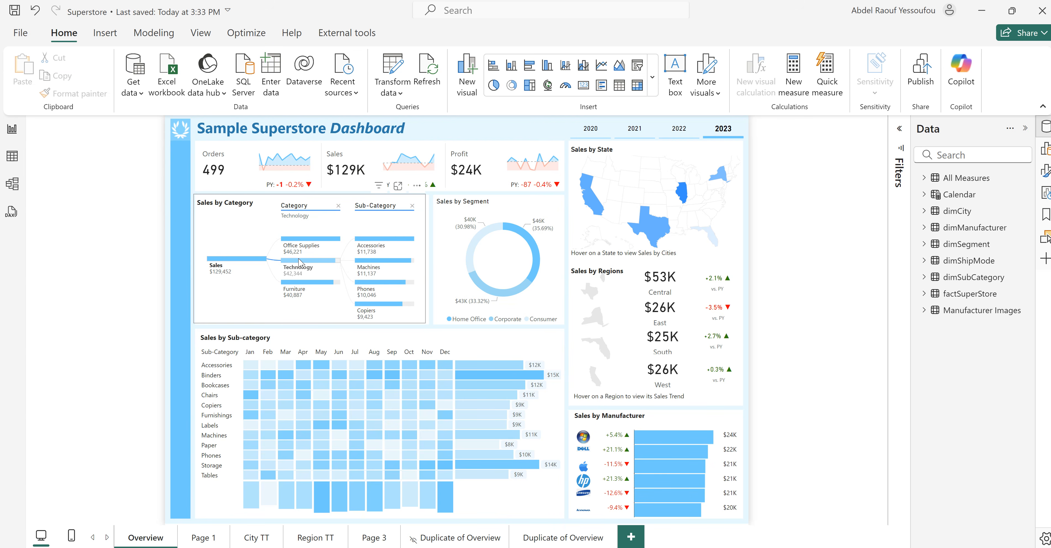
{"action": "left_click", "coordinate": [295, 285]}
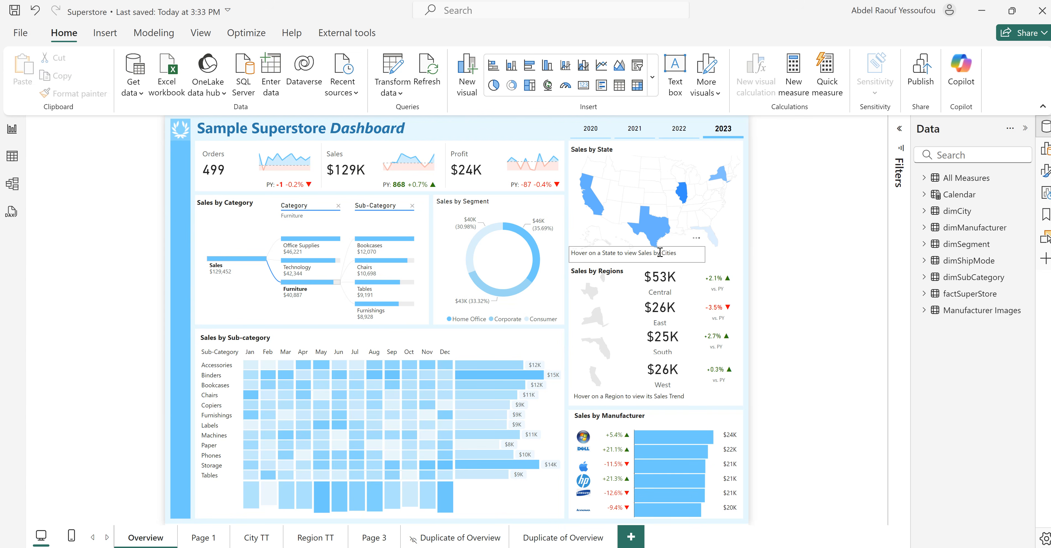
{"action": "mouse_move", "coordinate": [595, 201]}
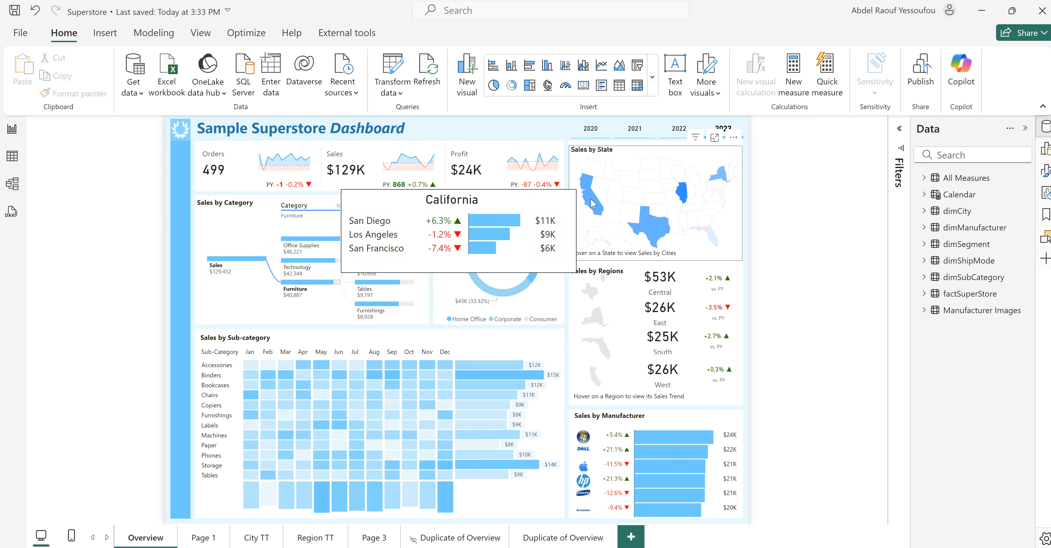
{"action": "mouse_move", "coordinate": [661, 229]}
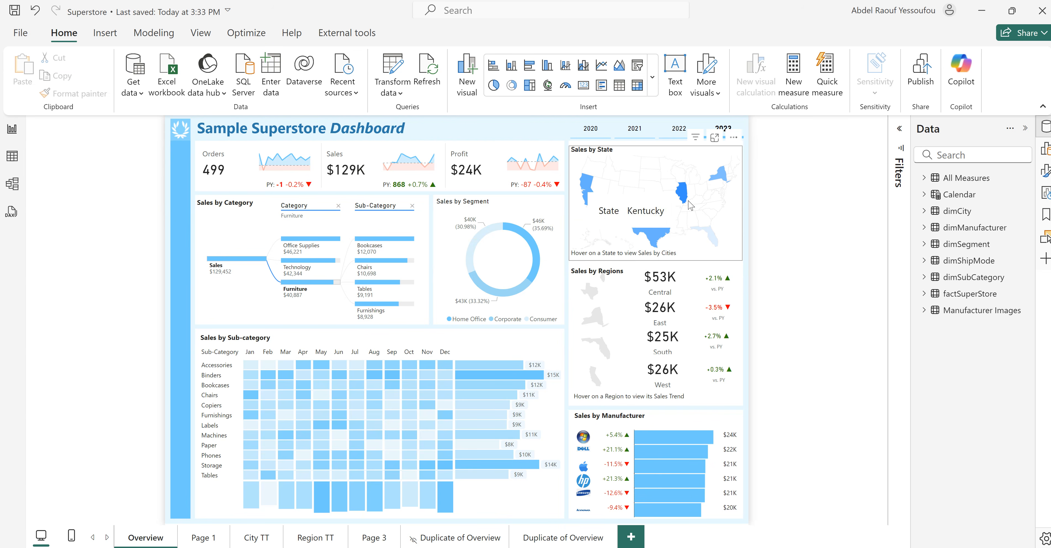
{"action": "mouse_move", "coordinate": [722, 181]}
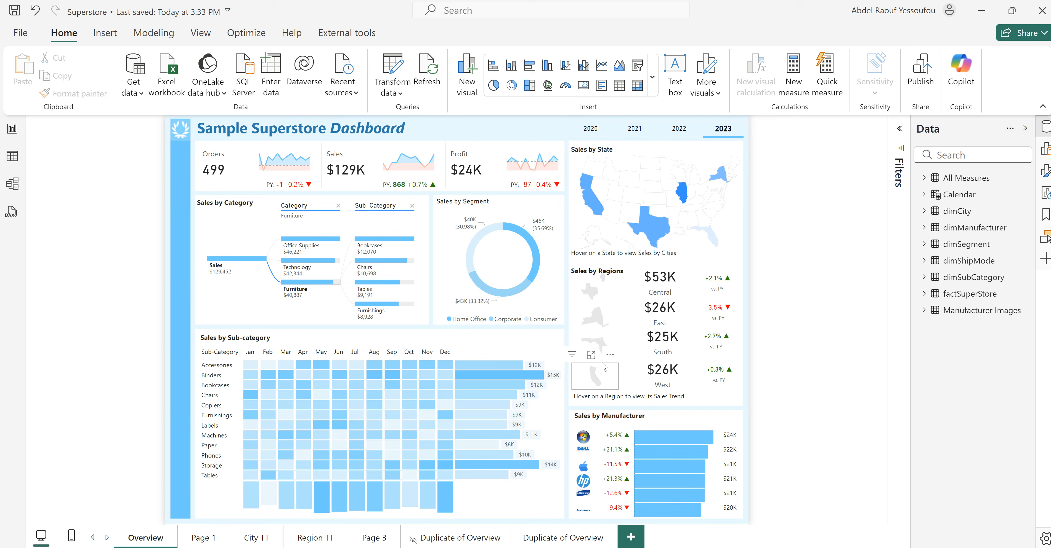
{"action": "mouse_move", "coordinate": [599, 320]}
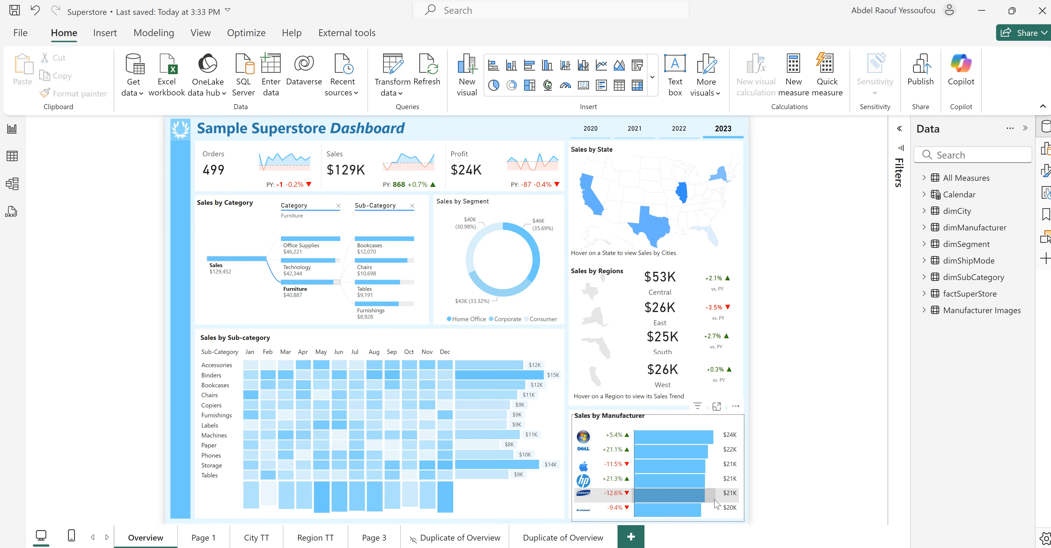
- Switch to the untitled Power BI Desktop report and bring superstore_data.csv into Power Query for transformation
{"action": "mouse_move", "coordinate": [730, 547]}
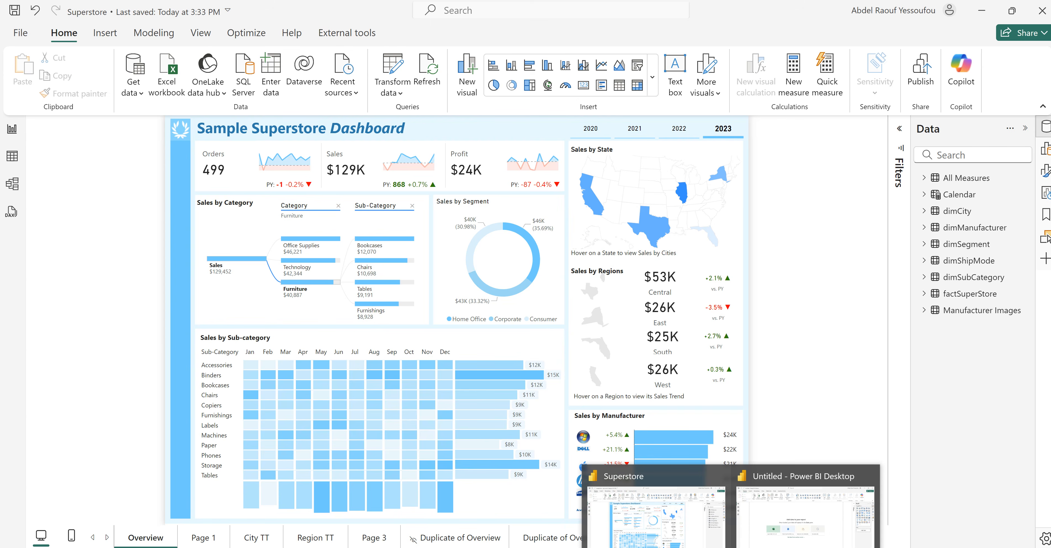
{"action": "left_click", "coordinate": [786, 510]}
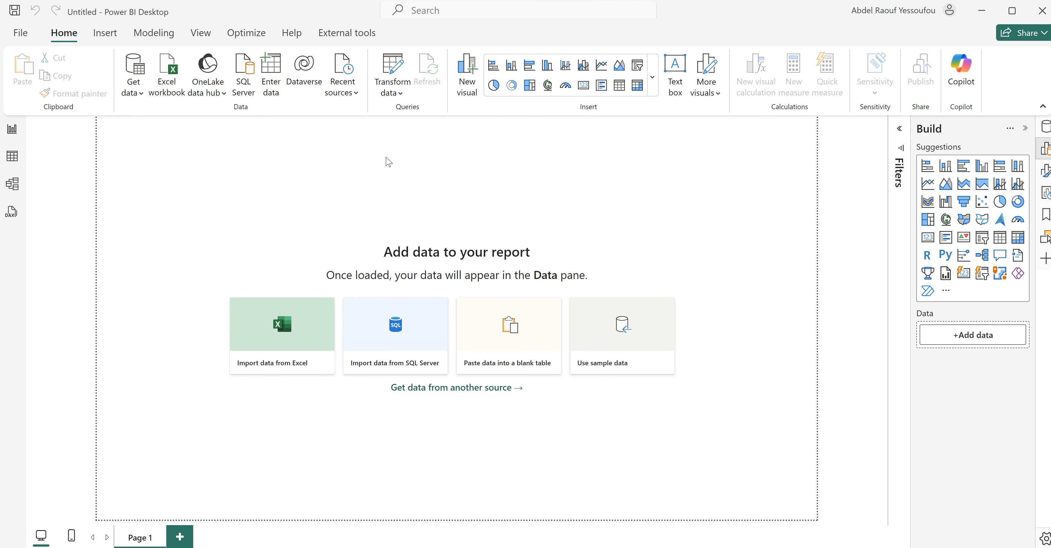
{"action": "left_click", "coordinate": [135, 98]}
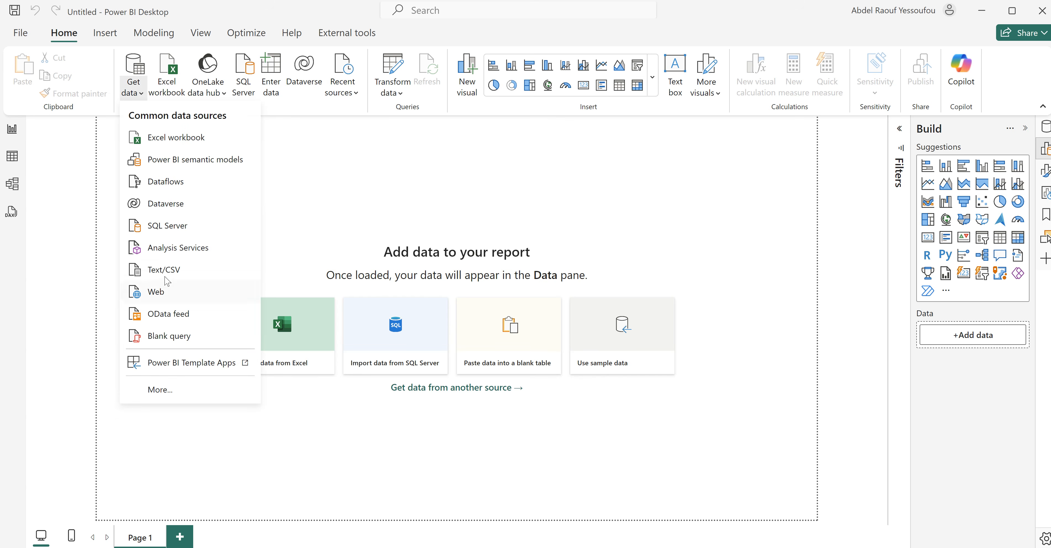
{"action": "left_click", "coordinate": [169, 268]}
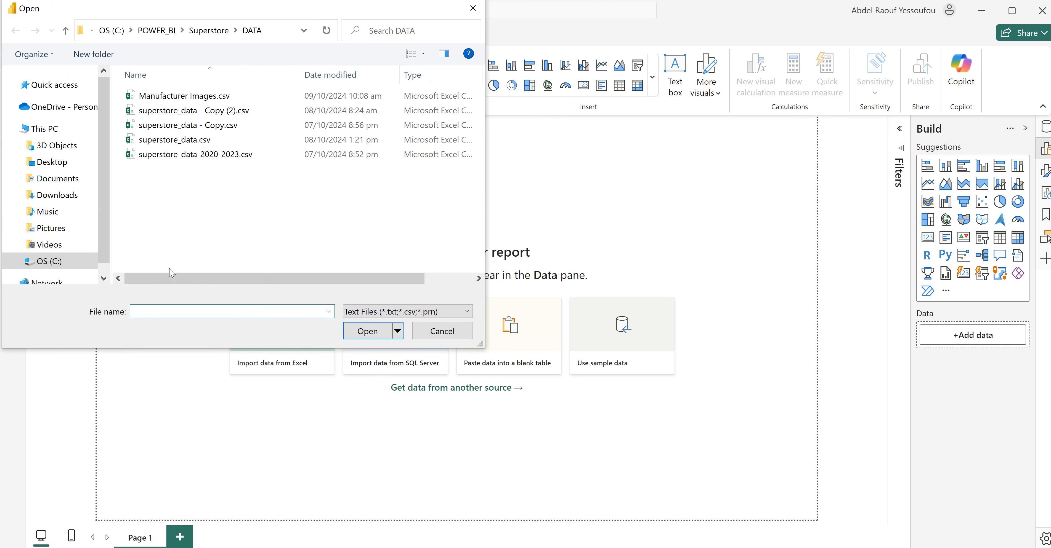
{"action": "left_click", "coordinate": [189, 140]}
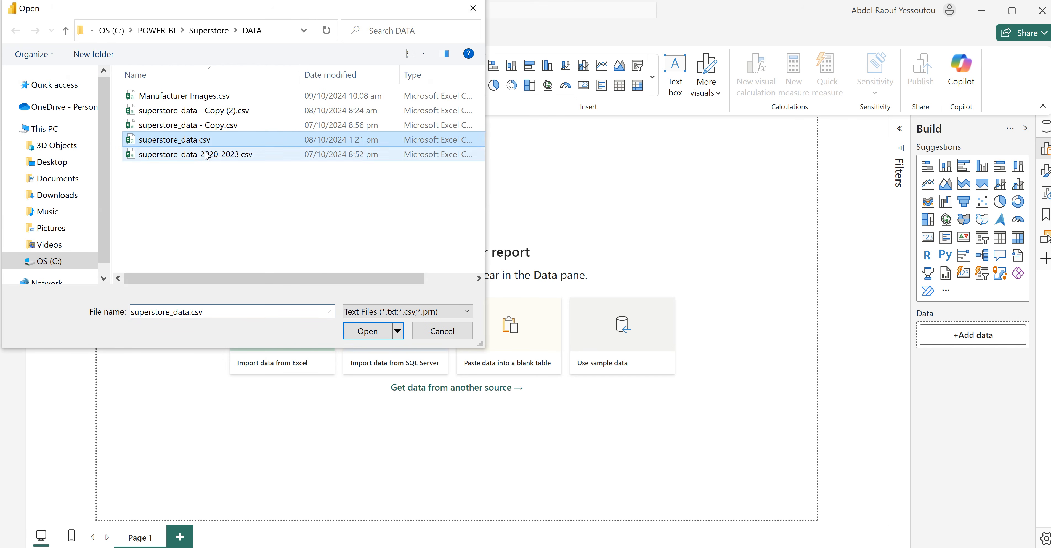
{"action": "left_click", "coordinate": [365, 331]}
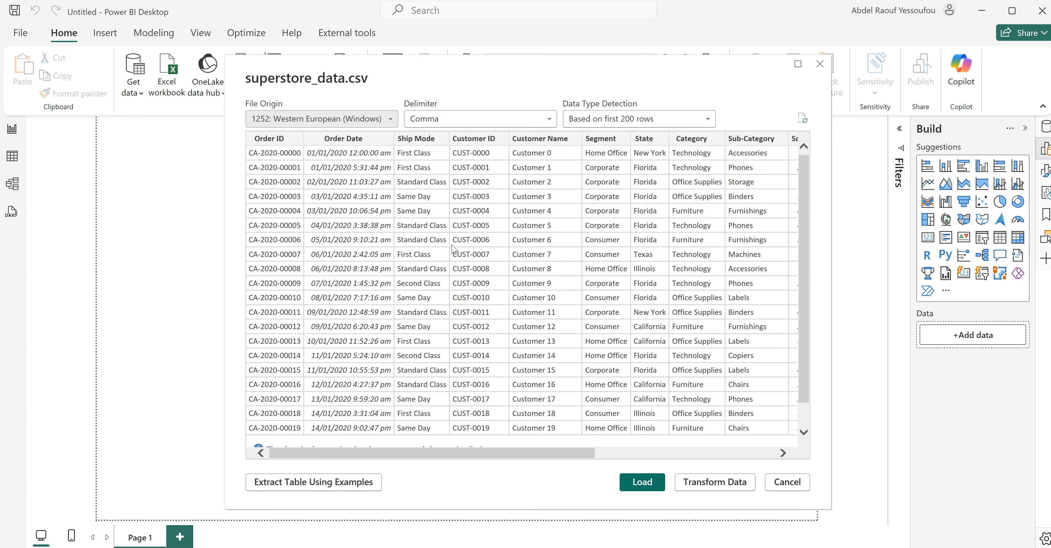
{"action": "left_click", "coordinate": [715, 486]}
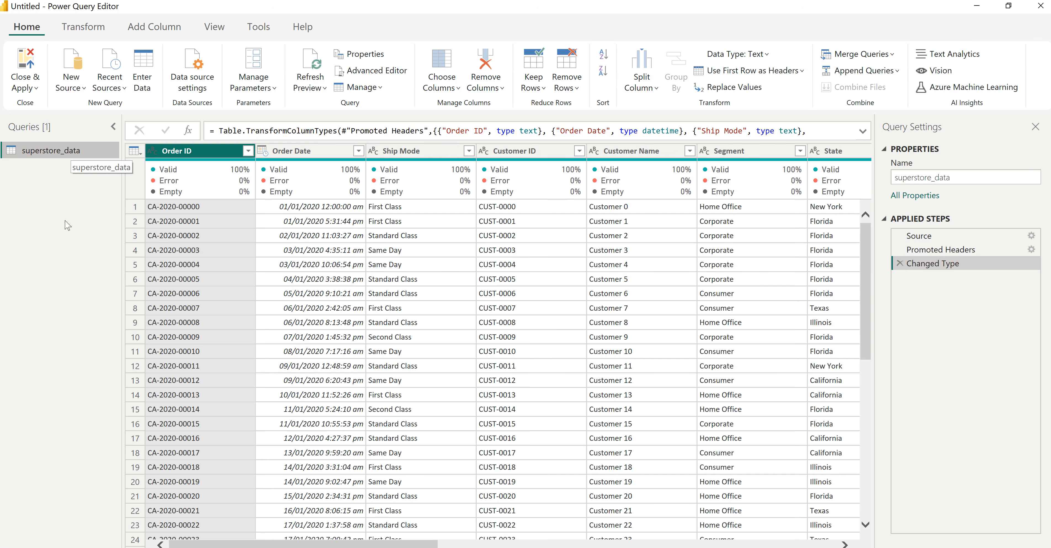
- Duplicate the superstore_data query
{"action": "mouse_move", "coordinate": [444, 171]}
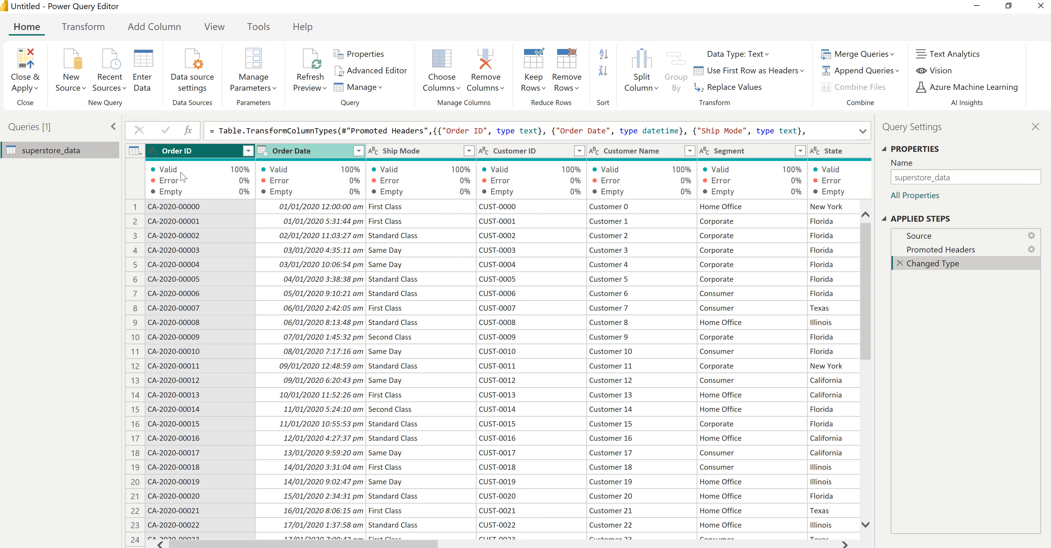
{"action": "right_click", "coordinate": [47, 151]}
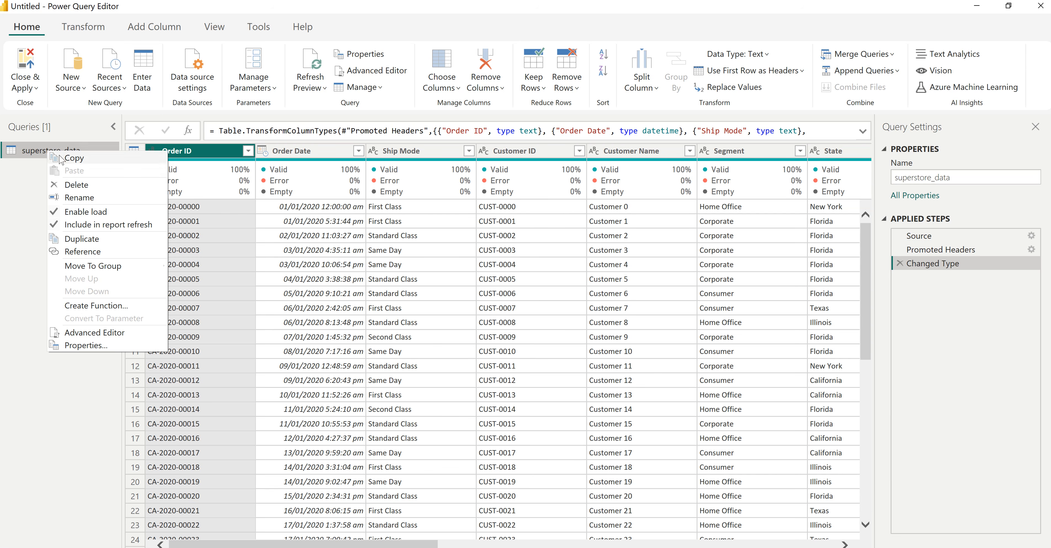
{"action": "left_click", "coordinate": [79, 239]}
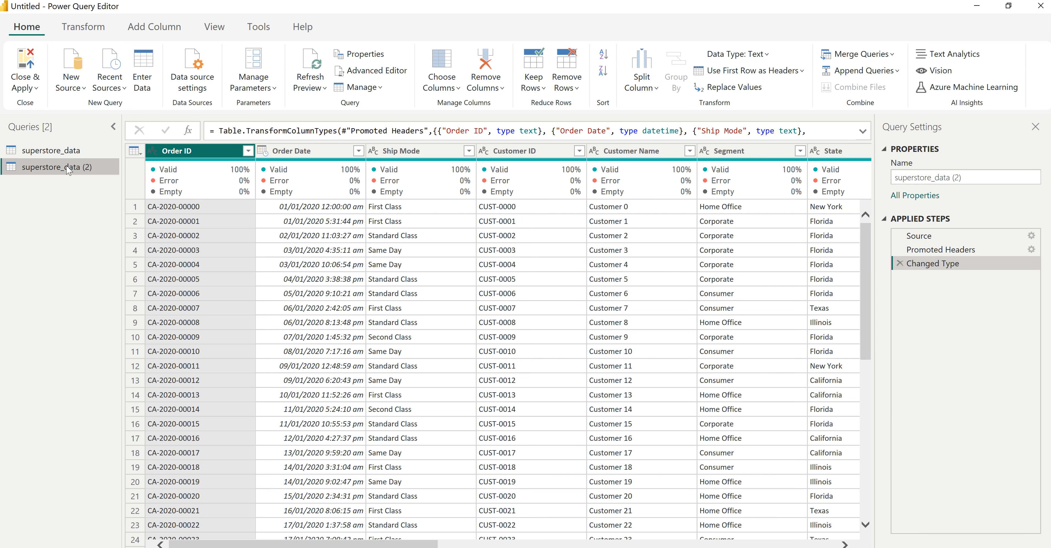
- Reduce the duplicated query to the Ship Mode column only and remove its duplicate values
{"action": "left_click", "coordinate": [406, 150]}
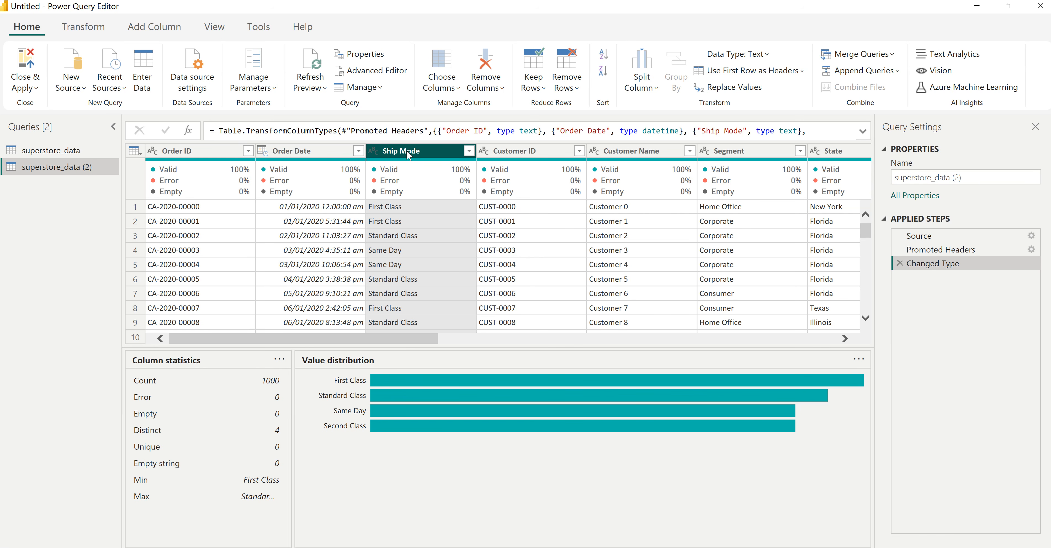
{"action": "right_click", "coordinate": [399, 148]}
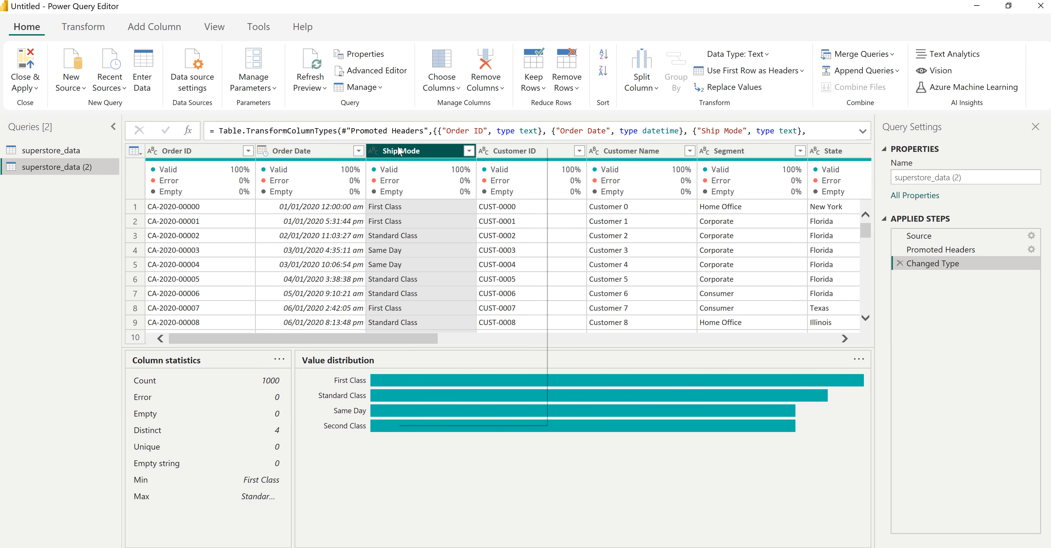
{"action": "left_click", "coordinate": [454, 182]}
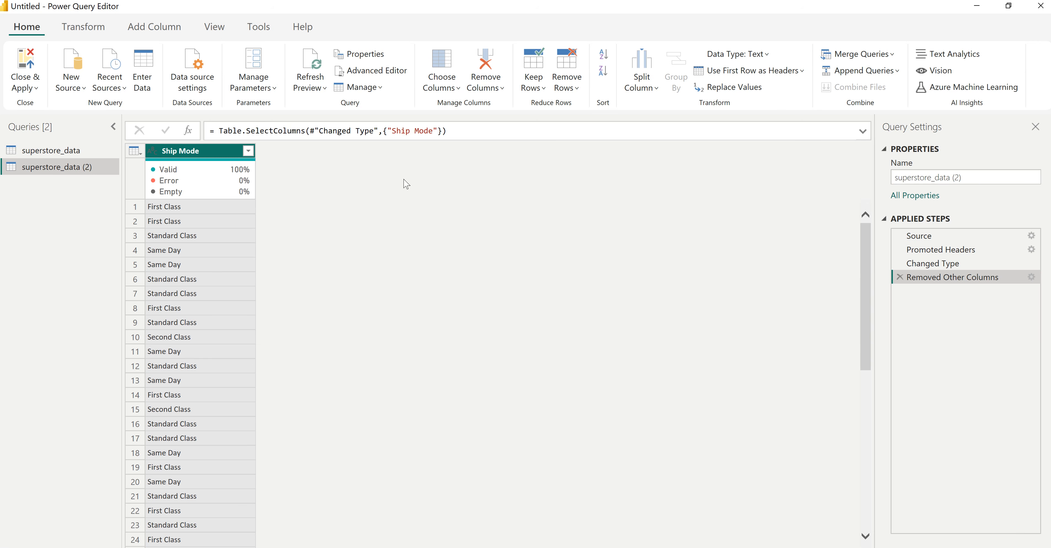
{"action": "right_click", "coordinate": [180, 155]}
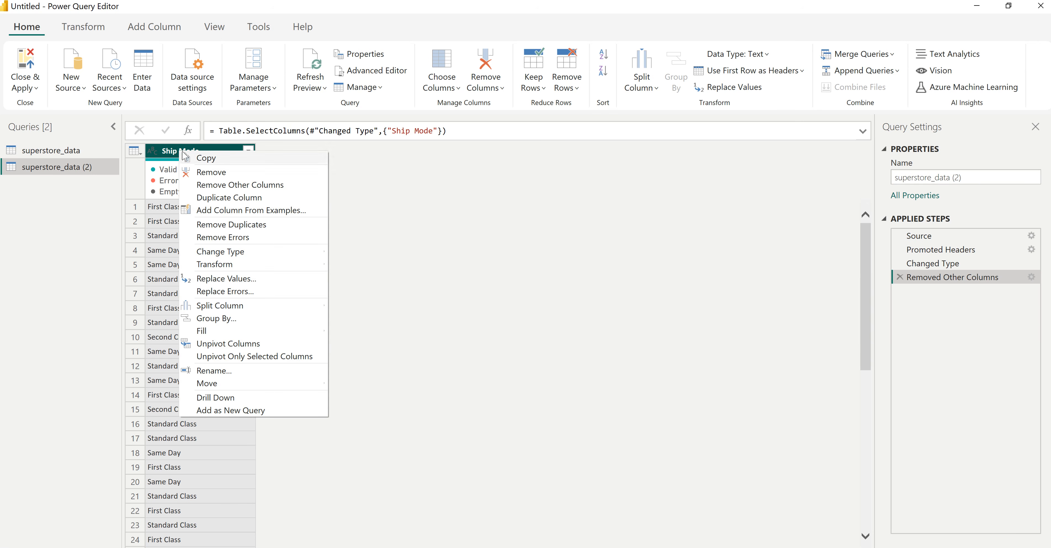
{"action": "left_click", "coordinate": [232, 225]}
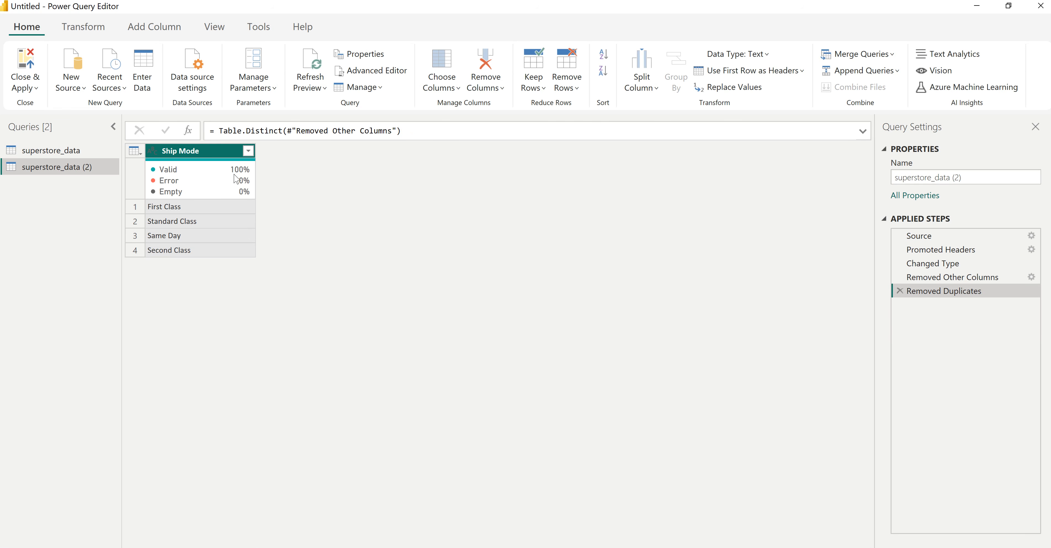
- Add an index column starting from 1 to the ship mode table
{"action": "mouse_move", "coordinate": [238, 176]}
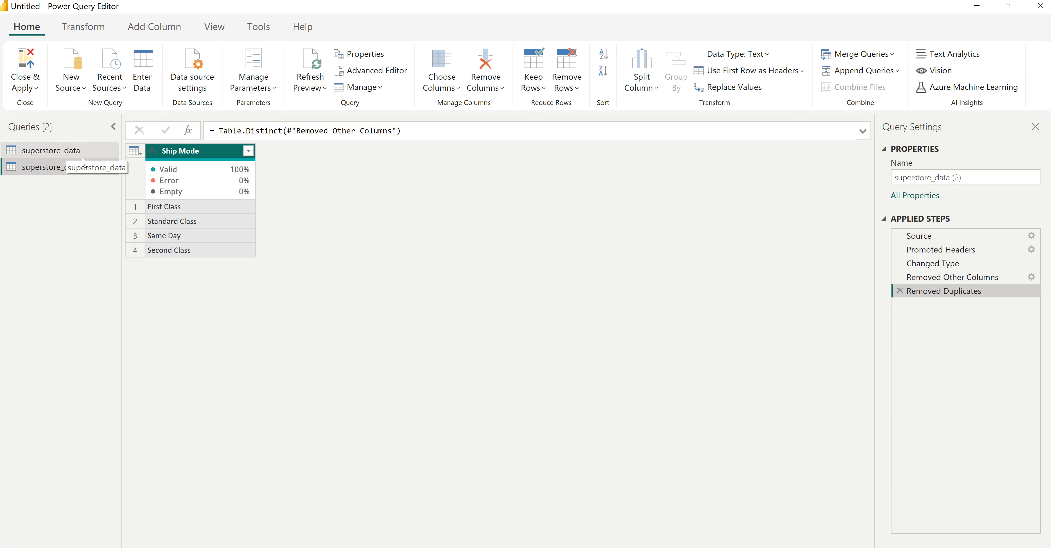
{"action": "left_click", "coordinate": [157, 32]}
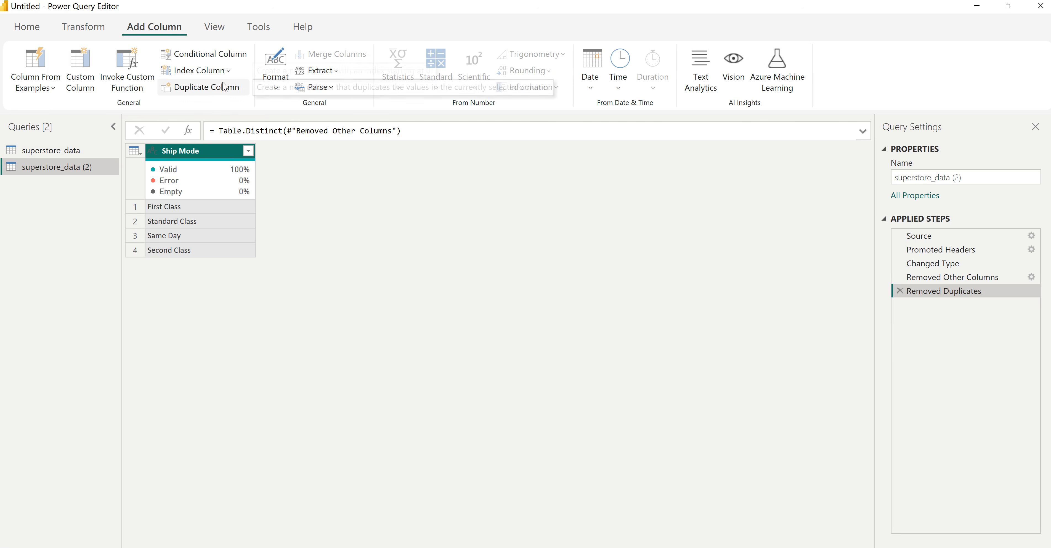
{"action": "left_click", "coordinate": [229, 72]}
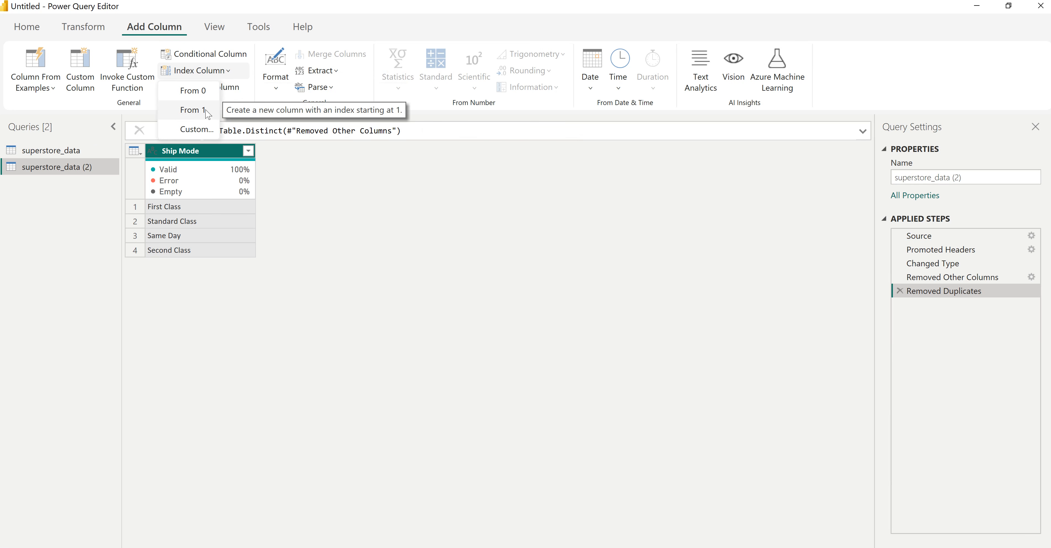
{"action": "left_click", "coordinate": [193, 110]}
{"action": "left_click", "coordinate": [304, 157]}
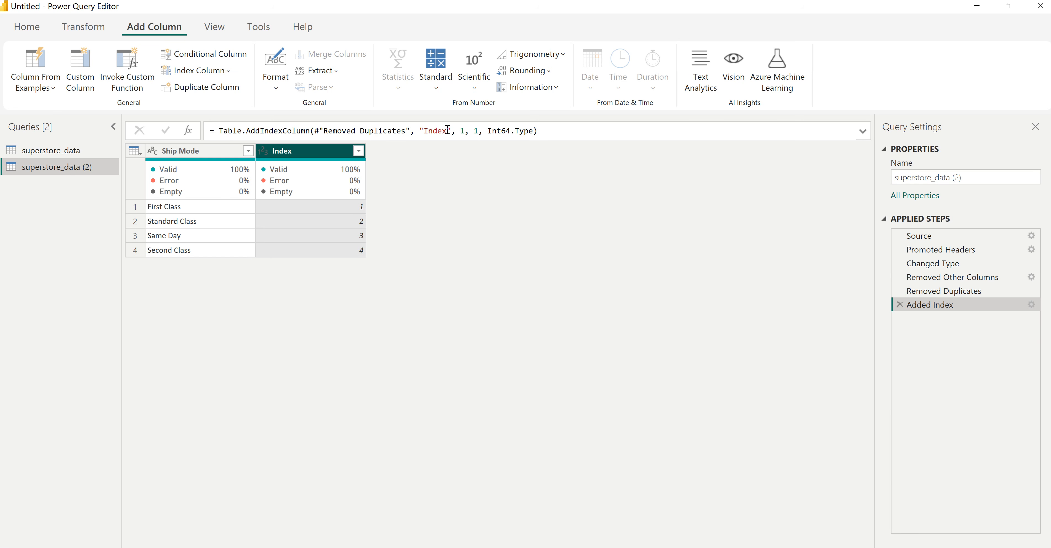
- Rename the index column to Ship Mode ID within its step formula and place it before the Ship Mode column
{"action": "left_click_drag", "start_coordinate": [446, 132], "coordinate": [425, 131]}
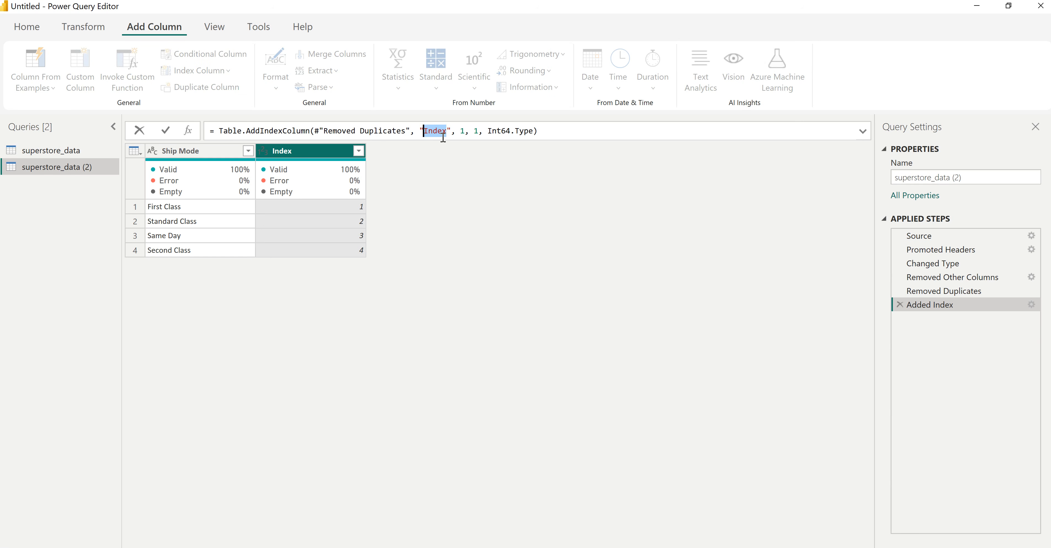
{"action": "type", "text": "Ship Mo"}
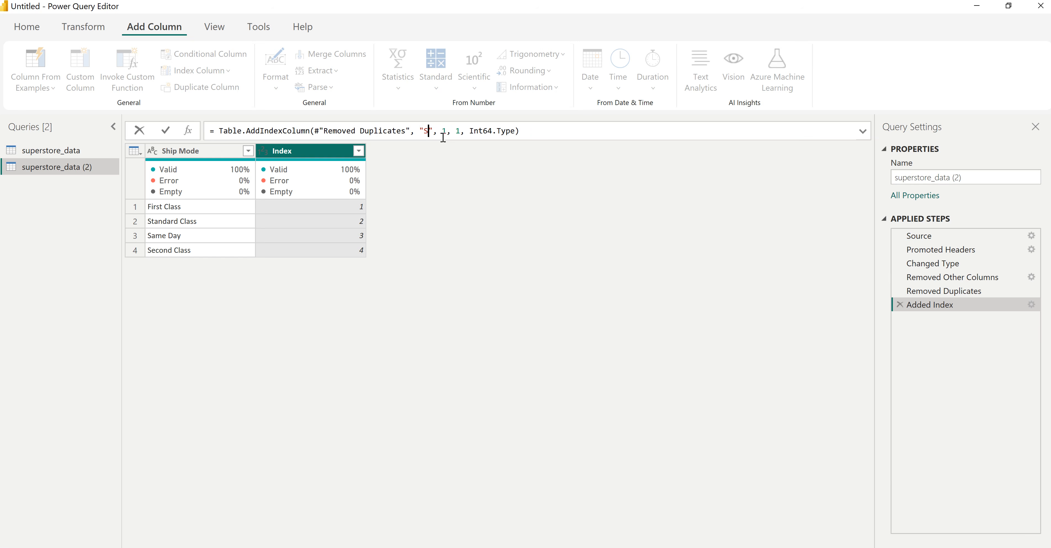
{"action": "type", "text": "de"}
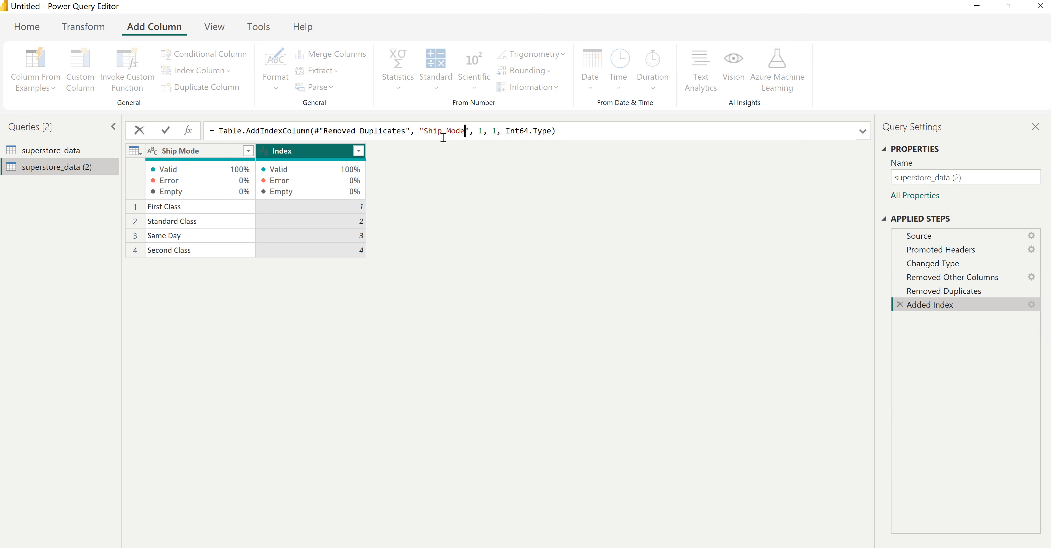
{"action": "type", "text": " ID"}
{"action": "key", "text": "Return"}
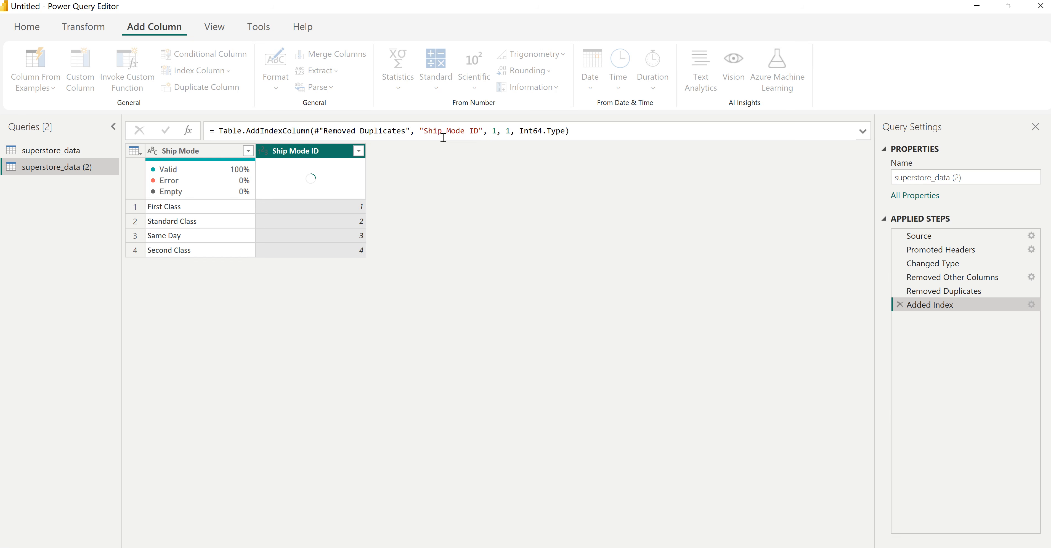
{"action": "left_click_drag", "start_coordinate": [299, 154], "coordinate": [196, 154]}
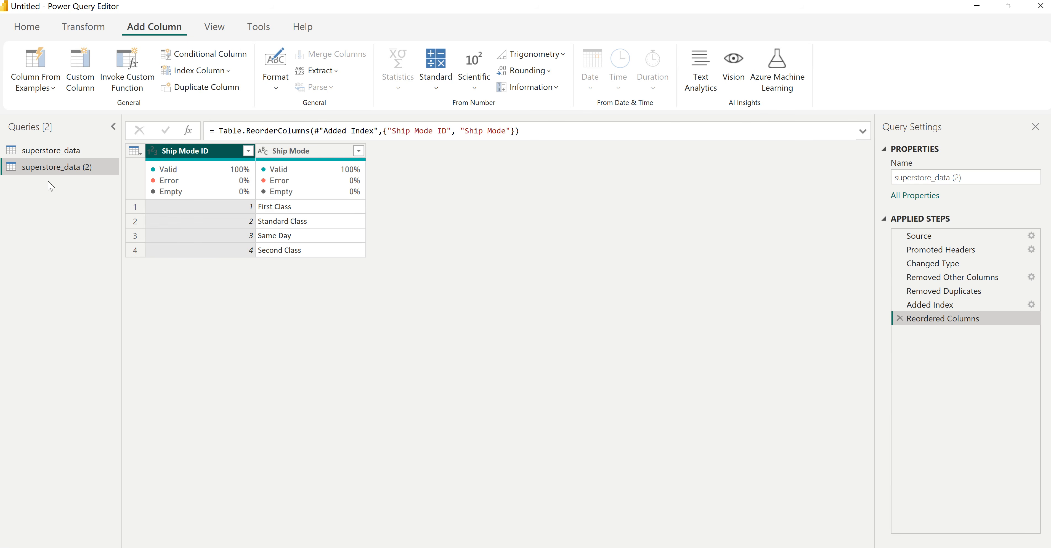
- Rename the duplicated query as dimShipMode
{"action": "double_click", "coordinate": [39, 167]}
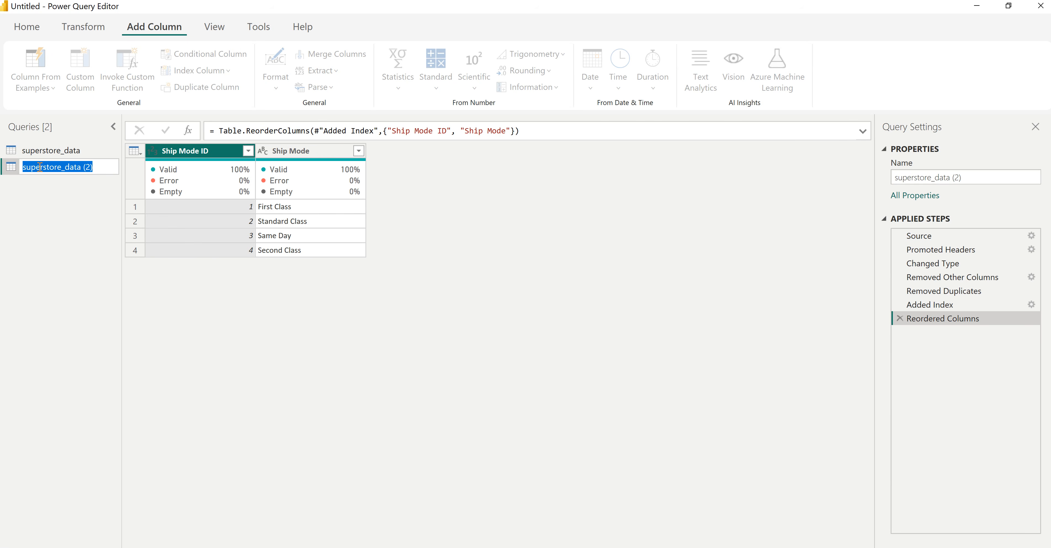
{"action": "type", "text": "dimShipMode"}
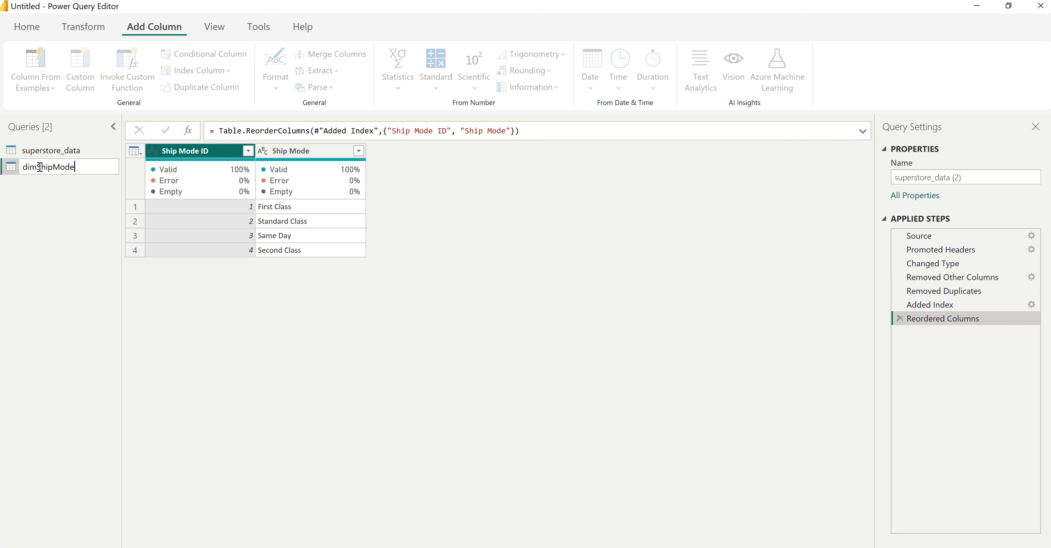
{"action": "key", "text": "Return"}
- Duplicate the superstore_data query four times
{"action": "left_click", "coordinate": [50, 150]}
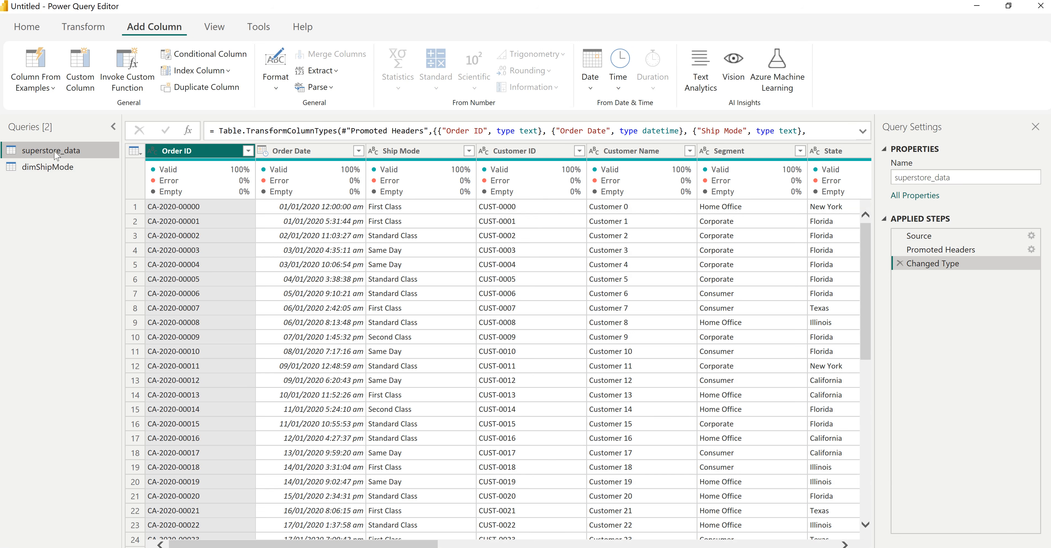
{"action": "right_click", "coordinate": [56, 155]}
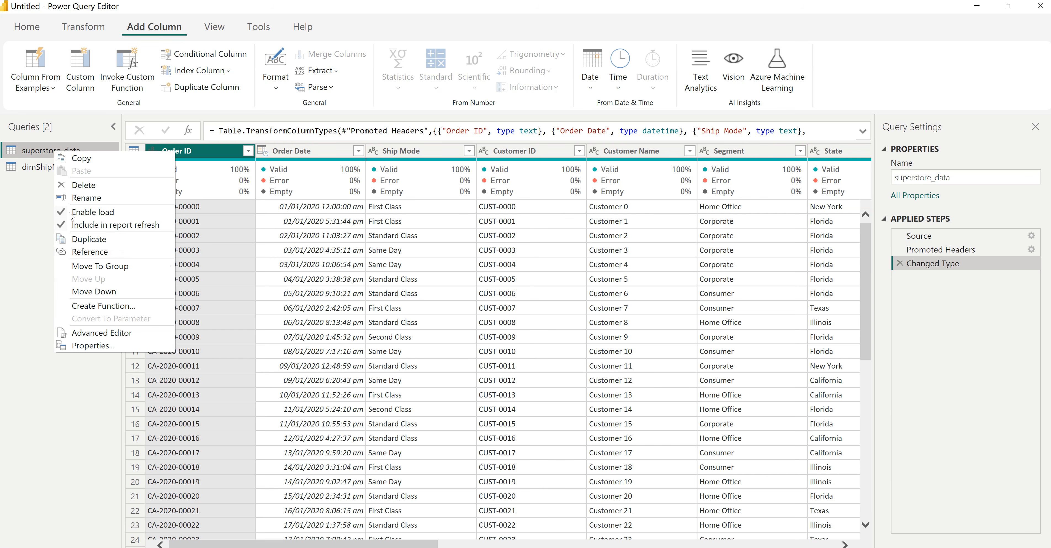
{"action": "left_click", "coordinate": [81, 243]}
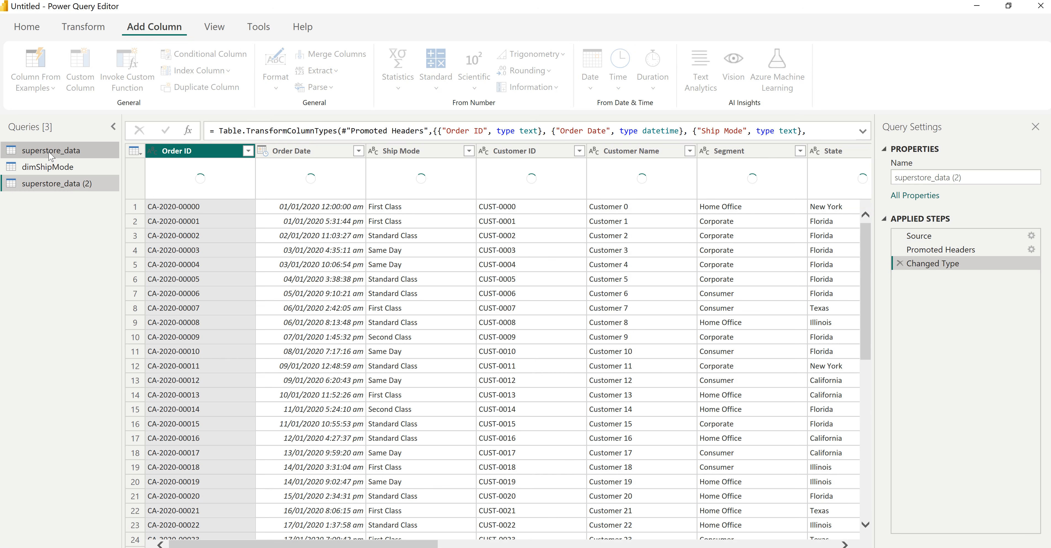
{"action": "right_click", "coordinate": [52, 154]}
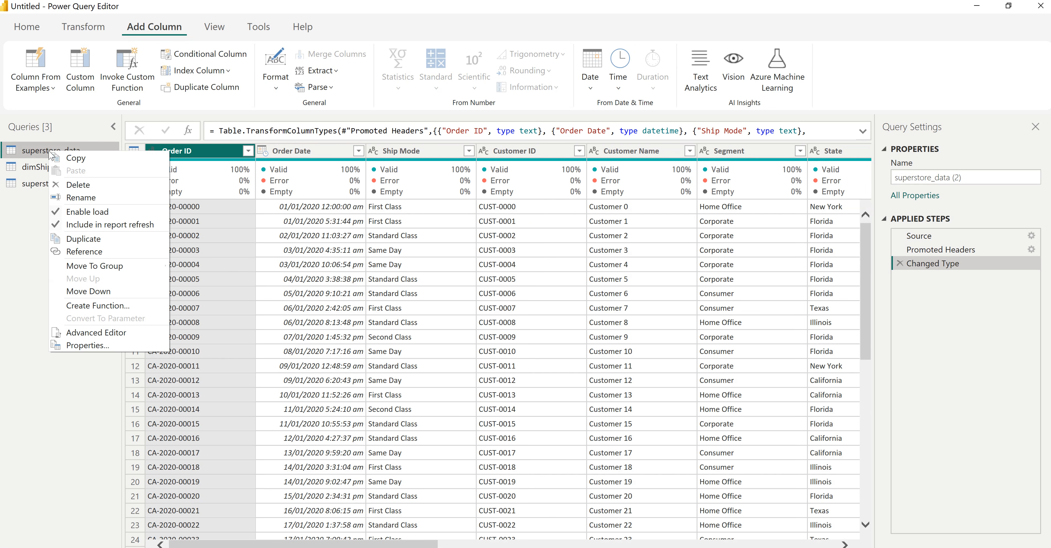
{"action": "left_click", "coordinate": [87, 241]}
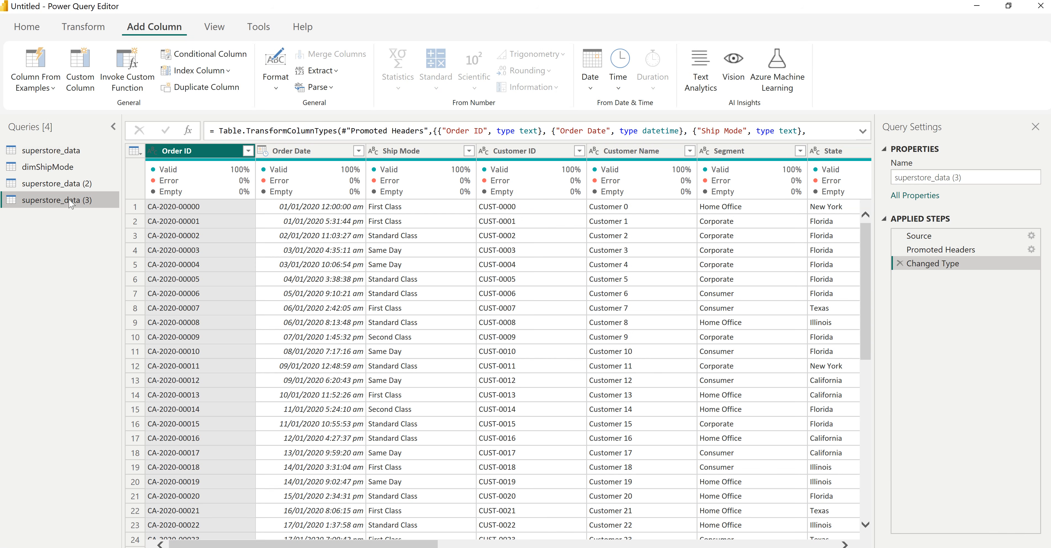
{"action": "right_click", "coordinate": [57, 154]}
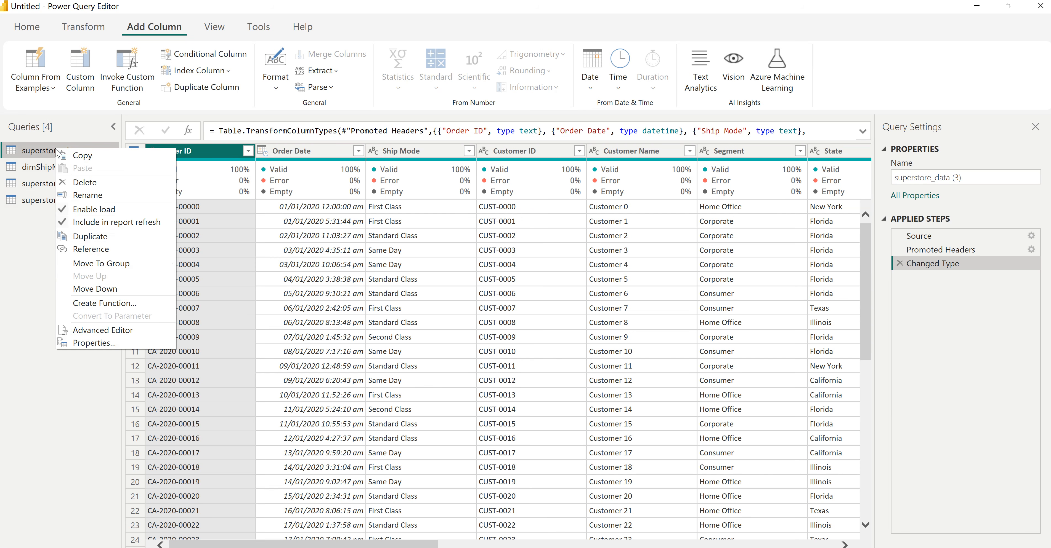
{"action": "left_click", "coordinate": [85, 236]}
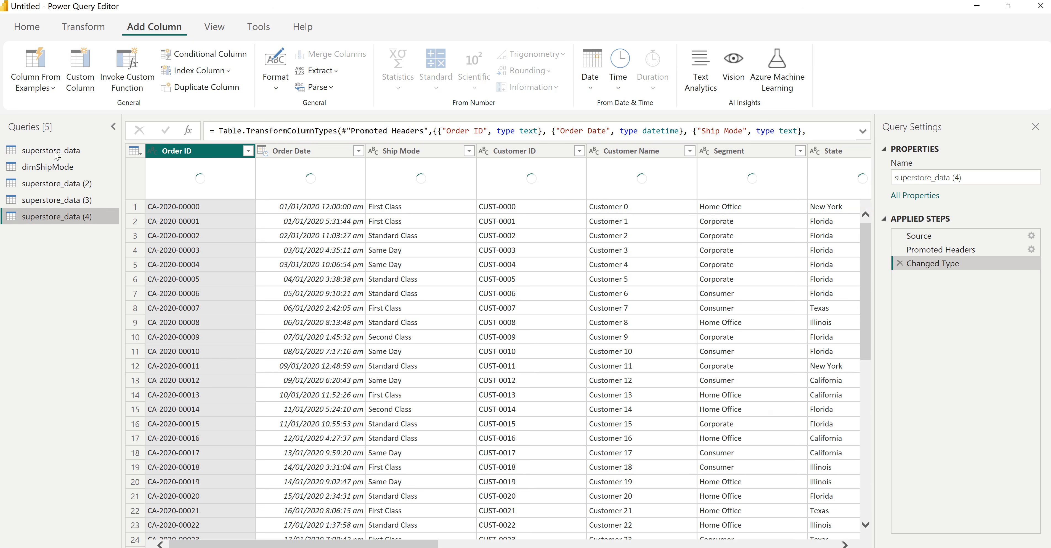
{"action": "right_click", "coordinate": [57, 154]}
{"action": "left_click", "coordinate": [90, 240]}
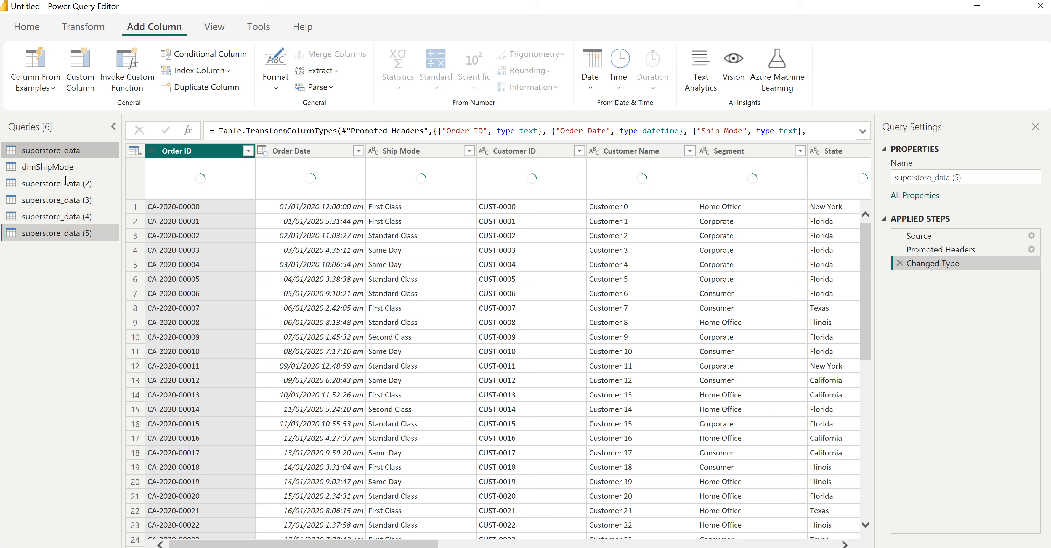
- Reduce the superstore_data (2) query to the Segment column only and remove its duplicate values
{"action": "left_click", "coordinate": [66, 184]}
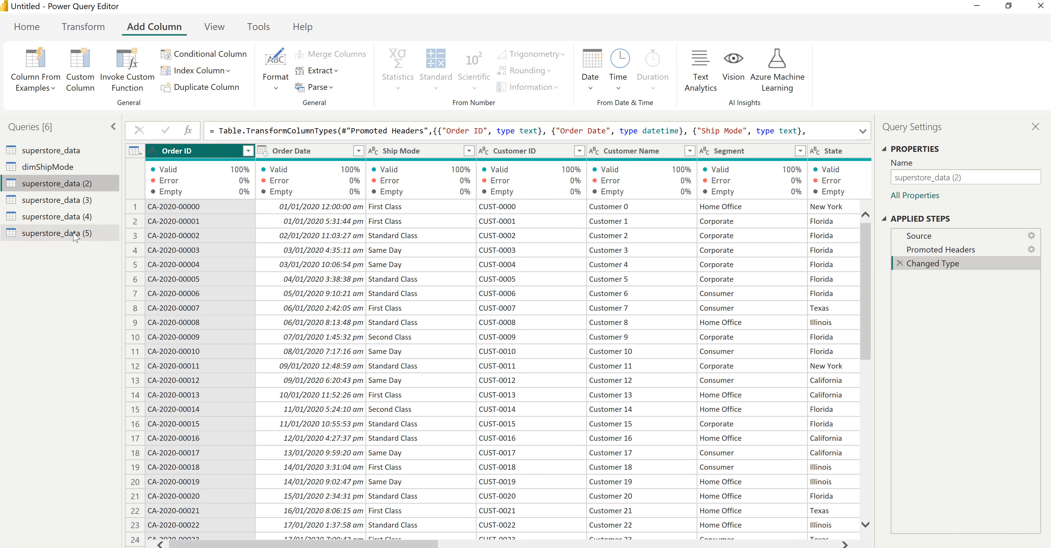
{"action": "right_click", "coordinate": [720, 155]}
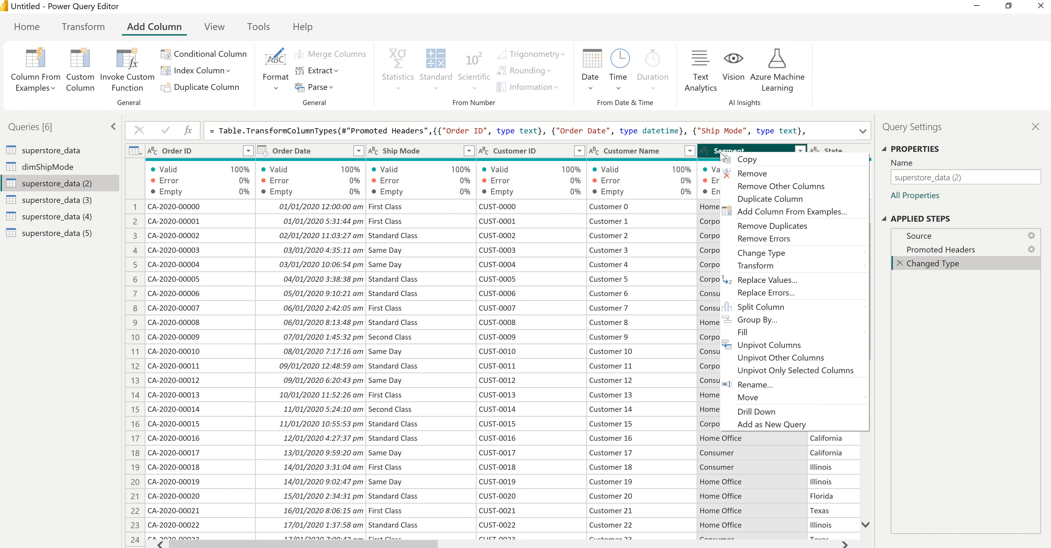
{"action": "left_click", "coordinate": [775, 191]}
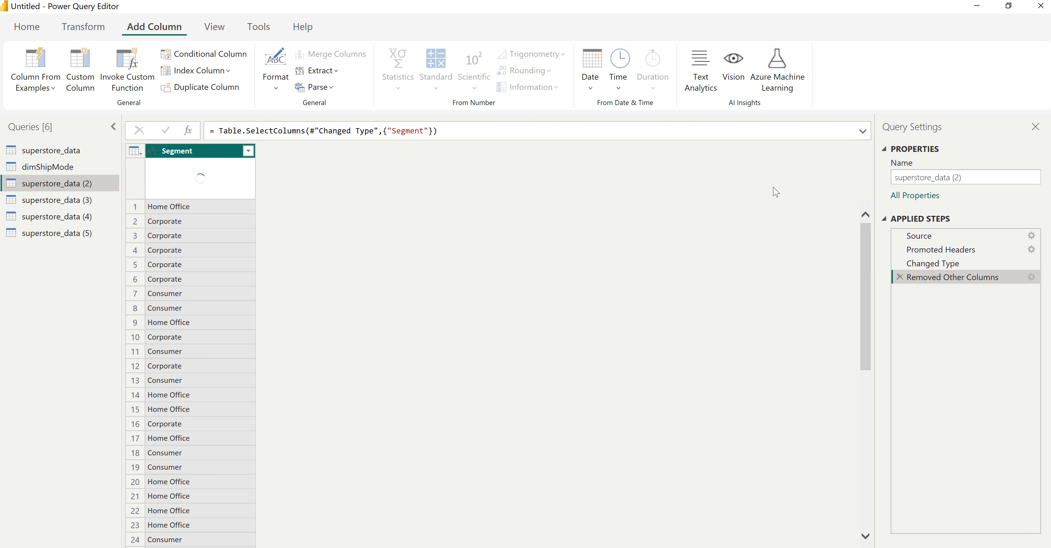
{"action": "right_click", "coordinate": [203, 156]}
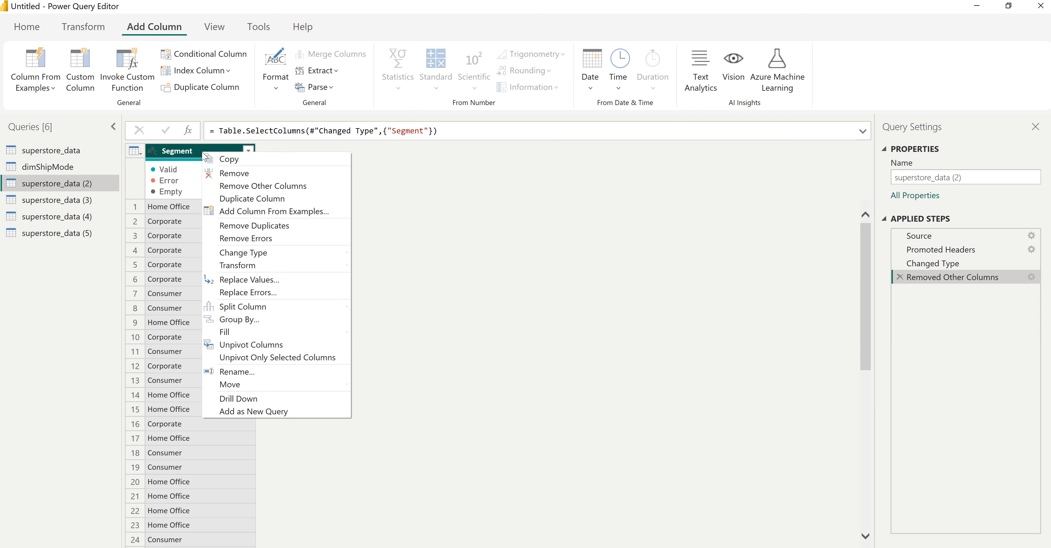
{"action": "left_click", "coordinate": [253, 226]}
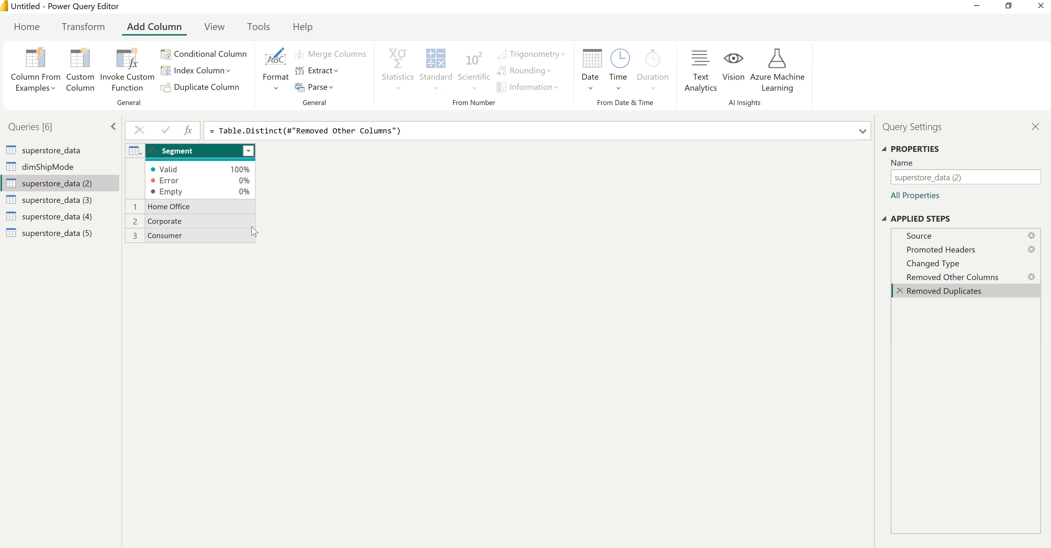
- Add an index column starting from 1 to the segment table and name it Segment ID within its step formula
{"action": "left_click", "coordinate": [228, 71]}
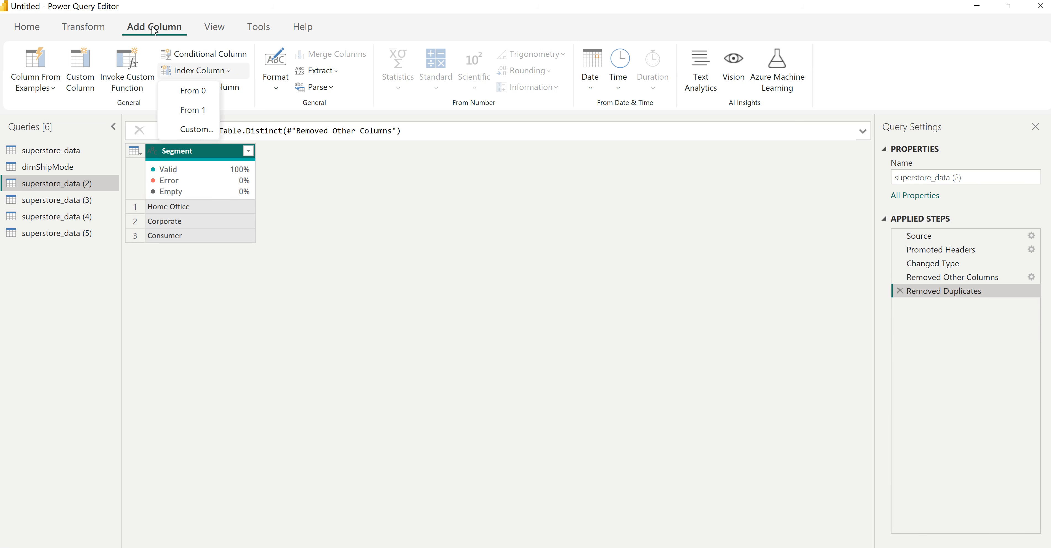
{"action": "left_click", "coordinate": [193, 110]}
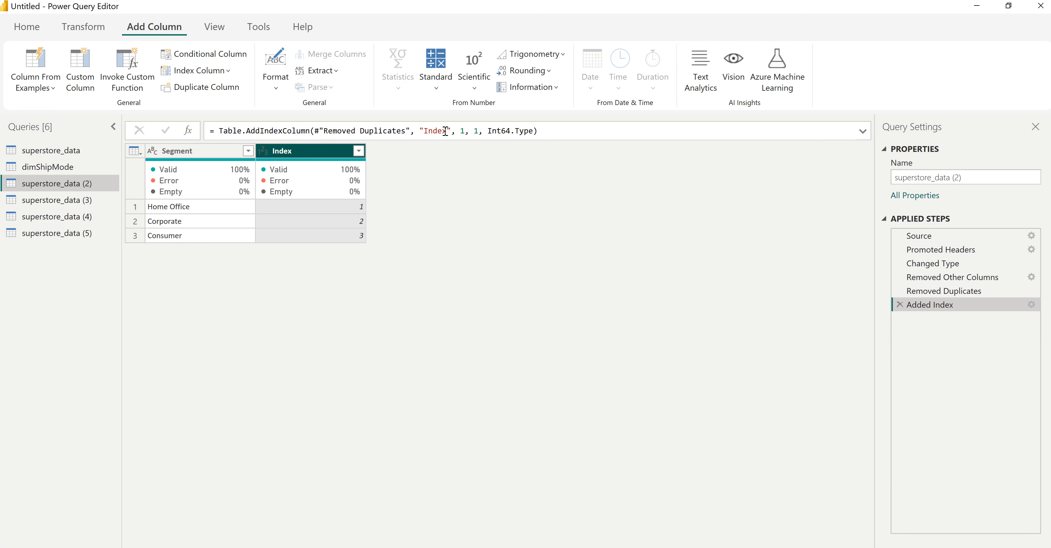
{"action": "left_click_drag", "start_coordinate": [445, 130], "coordinate": [424, 130]}
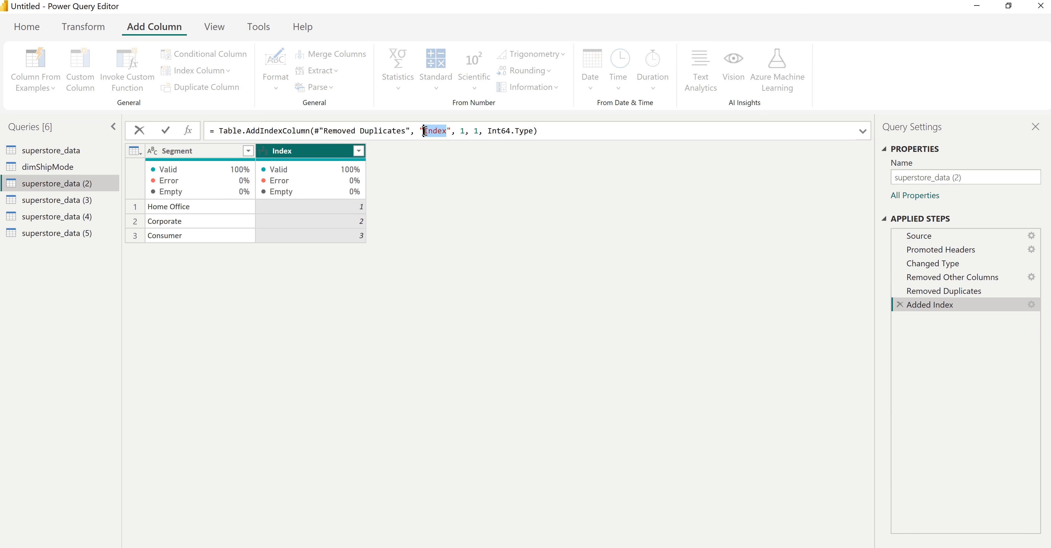
{"action": "type", "text": "Segment I"}
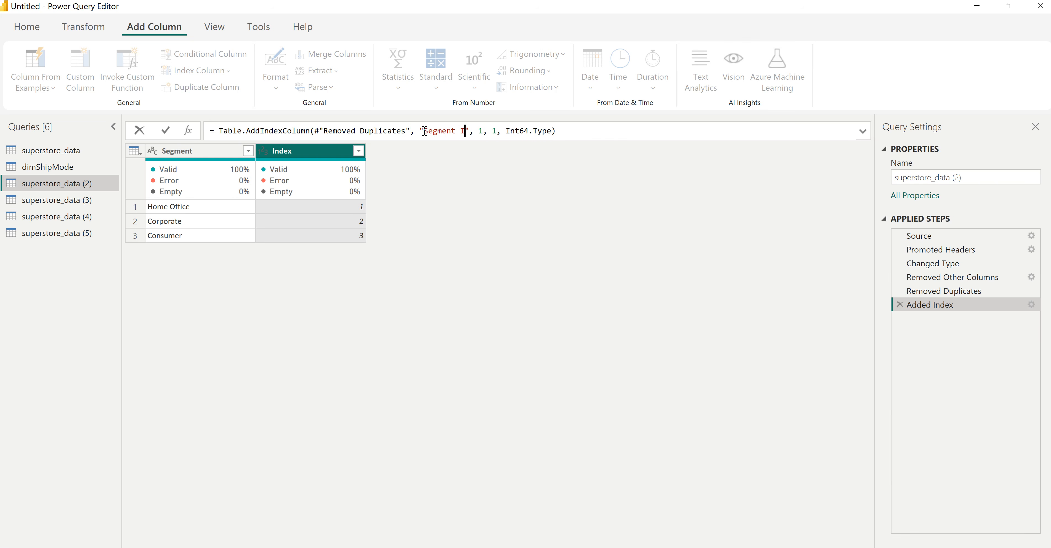
{"action": "type", "text": "D"}
{"action": "key", "text": "Return"}
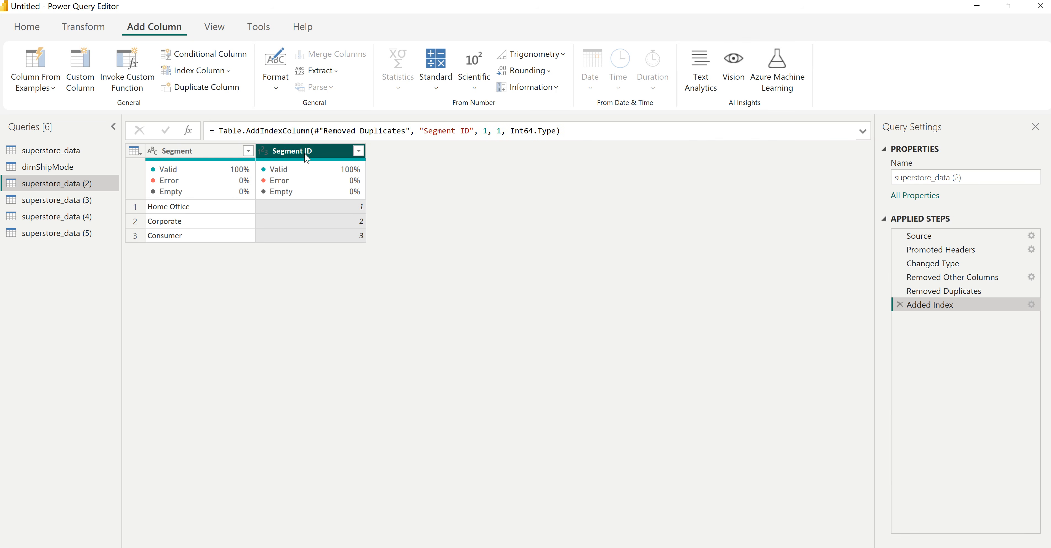
- Place the Segment ID column before the Segment column and rename the query as dimSegment
{"action": "left_click_drag", "start_coordinate": [306, 157], "coordinate": [188, 155]}
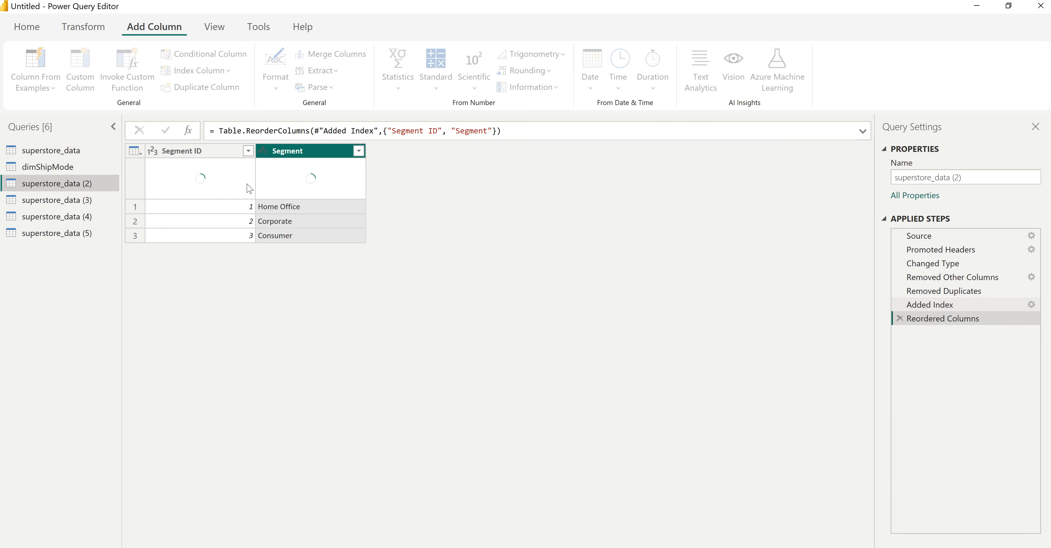
{"action": "double_click", "coordinate": [37, 182]}
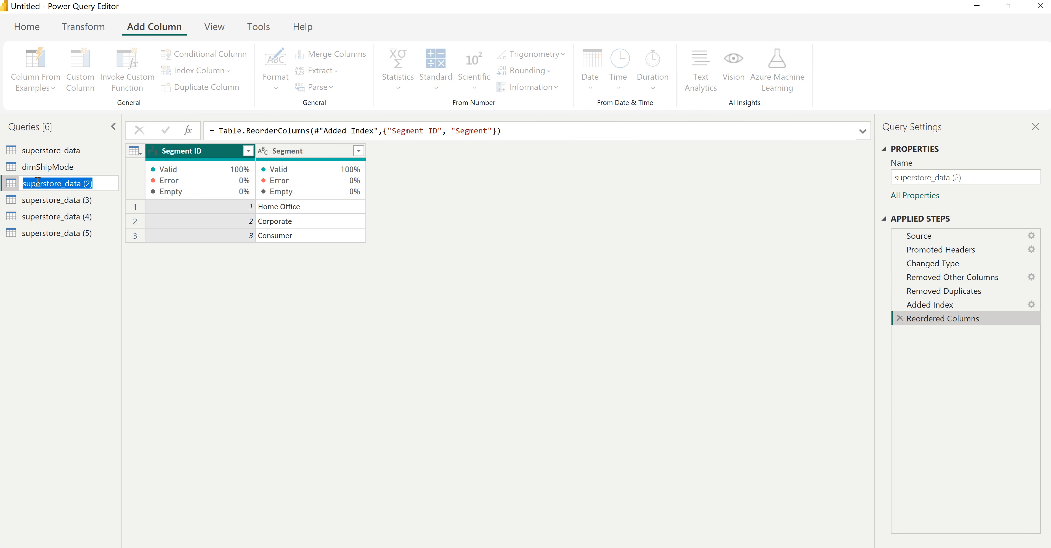
{"action": "type", "text": "dim"}
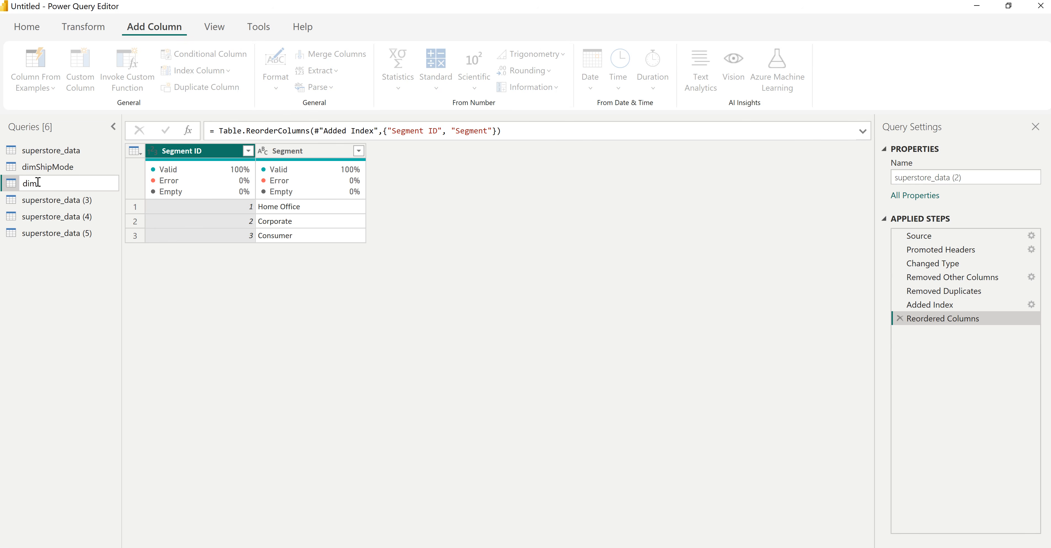
{"action": "type", "text": "Segment"}
{"action": "key", "text": "Return"}
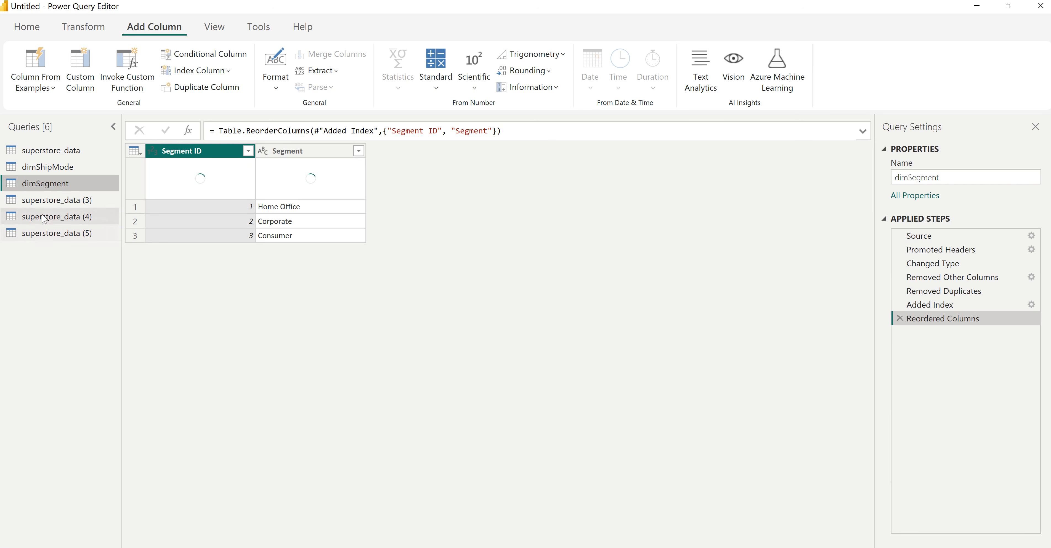
- Reduce the superstore_data (3) query to the State, Region and City columns by removing all other columns
{"action": "left_click", "coordinate": [49, 203]}
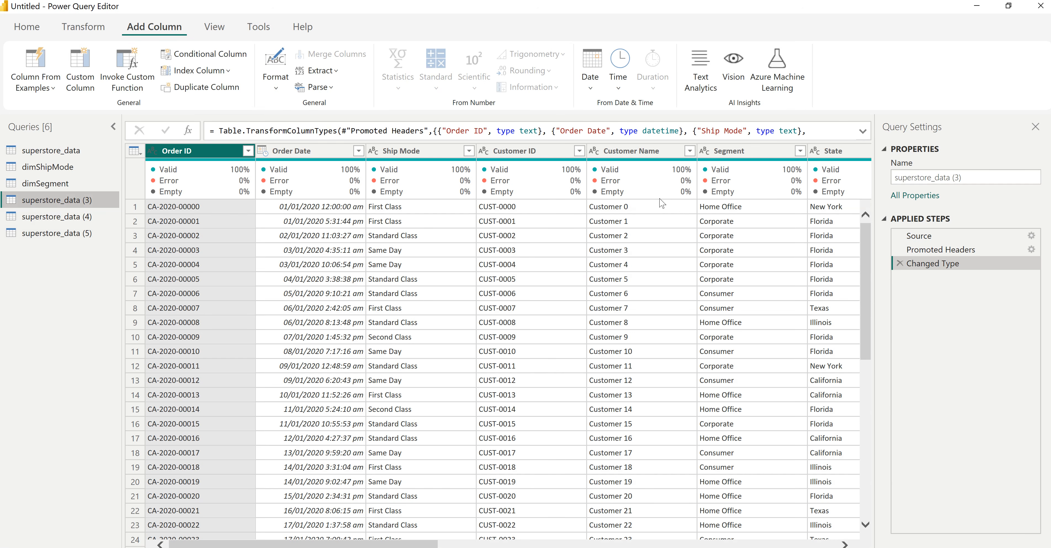
{"action": "left_click_drag", "start_coordinate": [418, 546], "coordinate": [594, 546]}
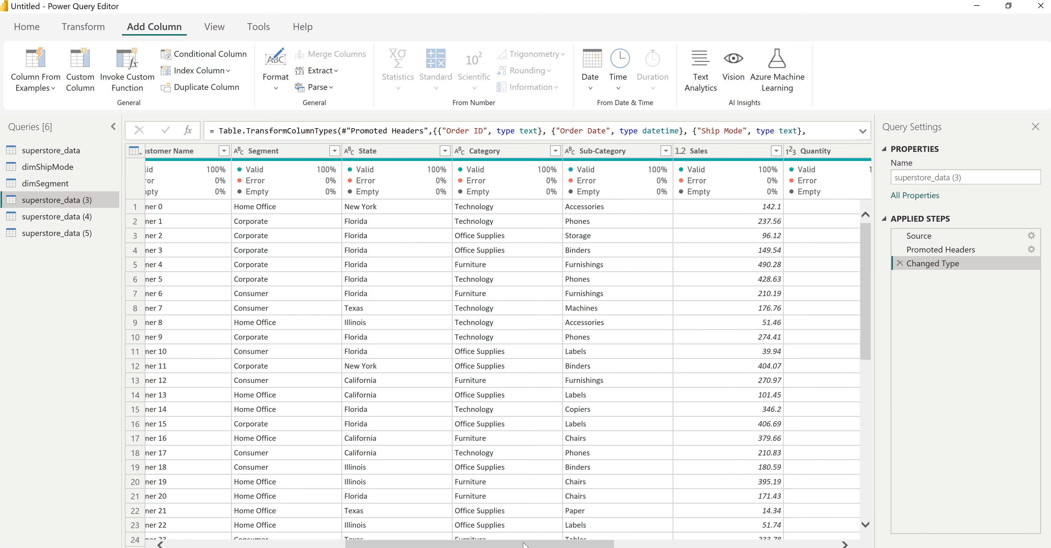
{"action": "mouse_move", "coordinate": [523, 544]}
{"action": "left_mouse_down"}
{"action": "mouse_move", "coordinate": [660, 545]}
{"action": "mouse_move", "coordinate": [532, 546]}
{"action": "left_mouse_up"}
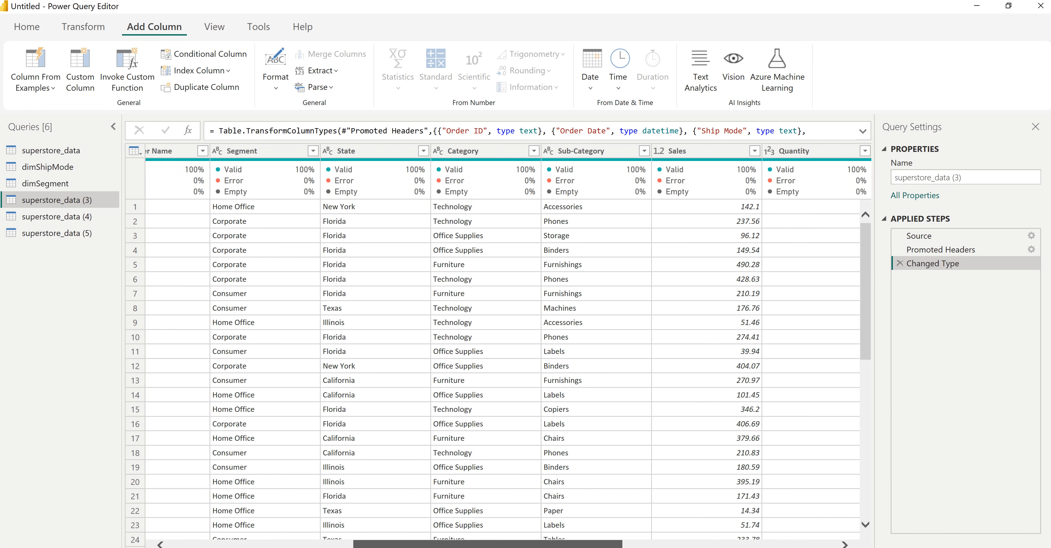
{"action": "left_click", "coordinate": [364, 155]}
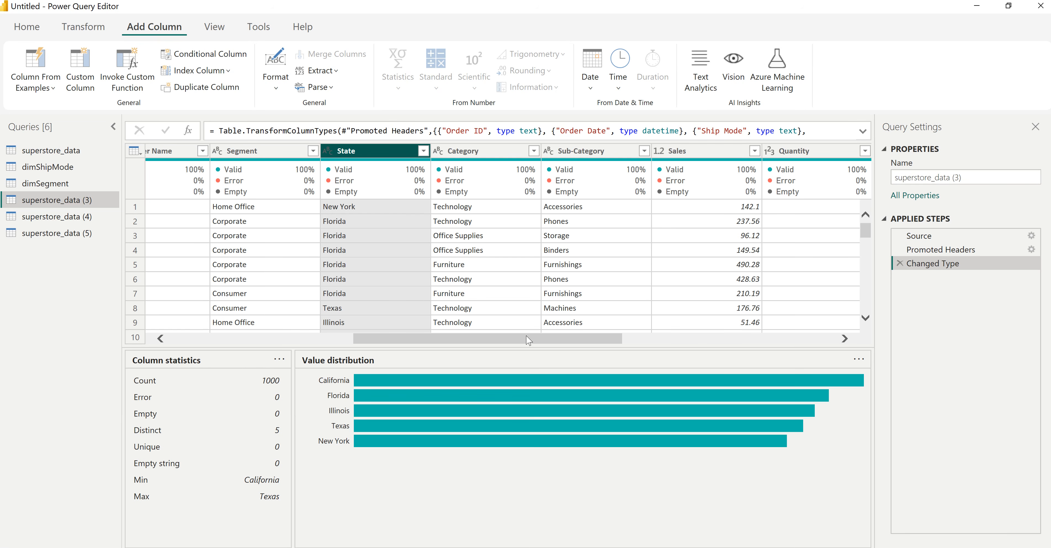
{"action": "left_click_drag", "start_coordinate": [542, 343], "coordinate": [684, 346]}
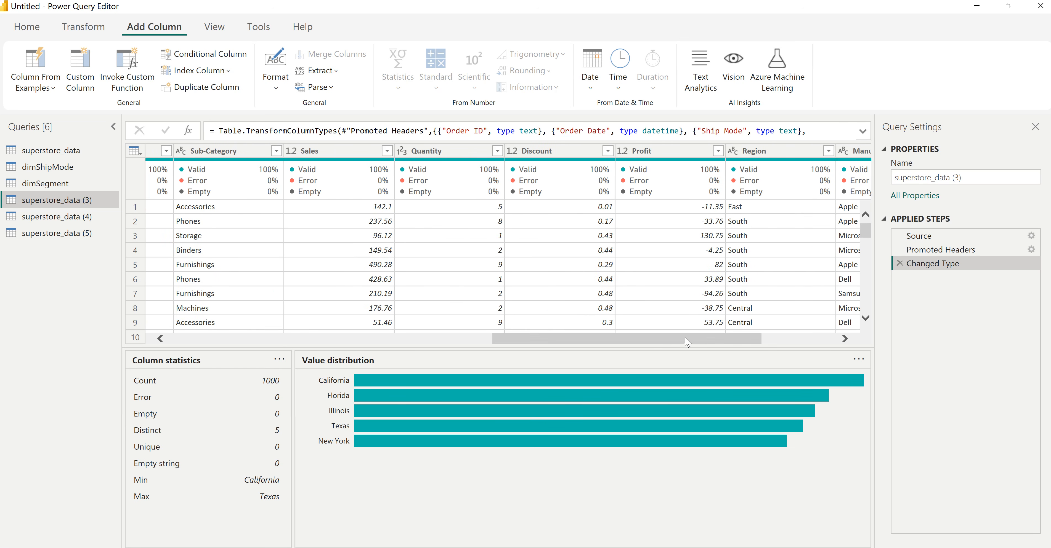
{"action": "left_click", "coordinate": [765, 151]}
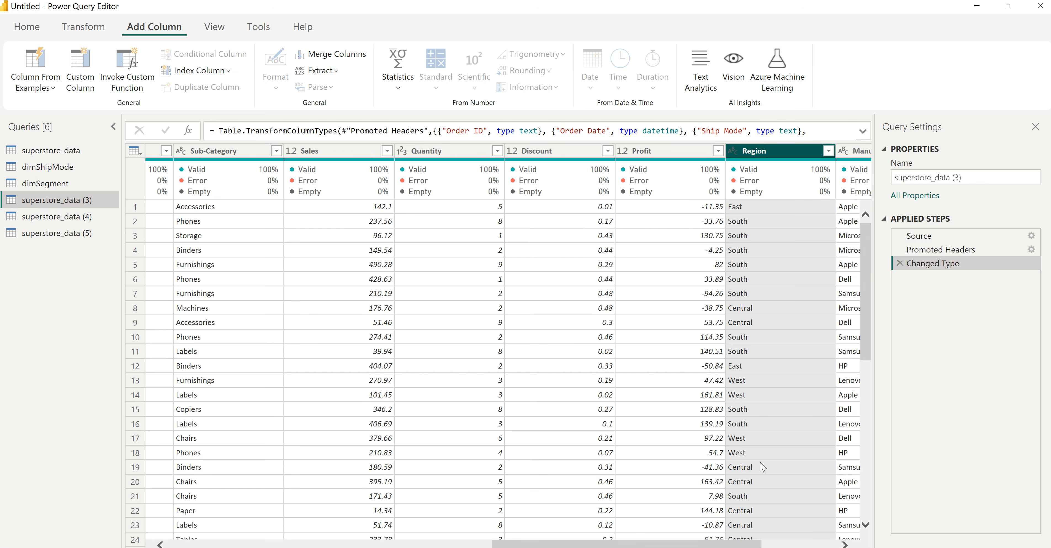
{"action": "left_click_drag", "start_coordinate": [737, 545], "coordinate": [804, 546]}
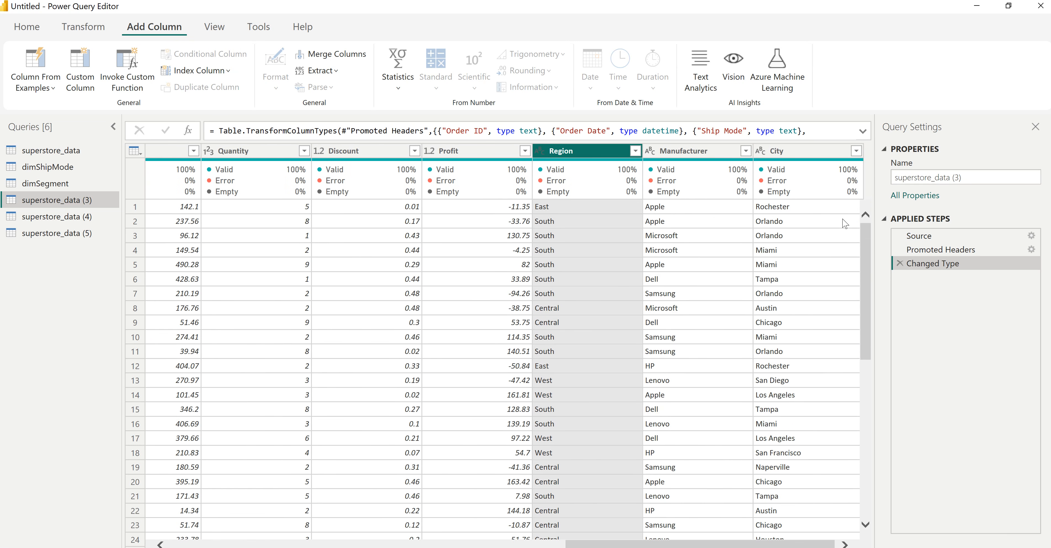
{"action": "left_click", "coordinate": [793, 152], "text": "ctrl"}
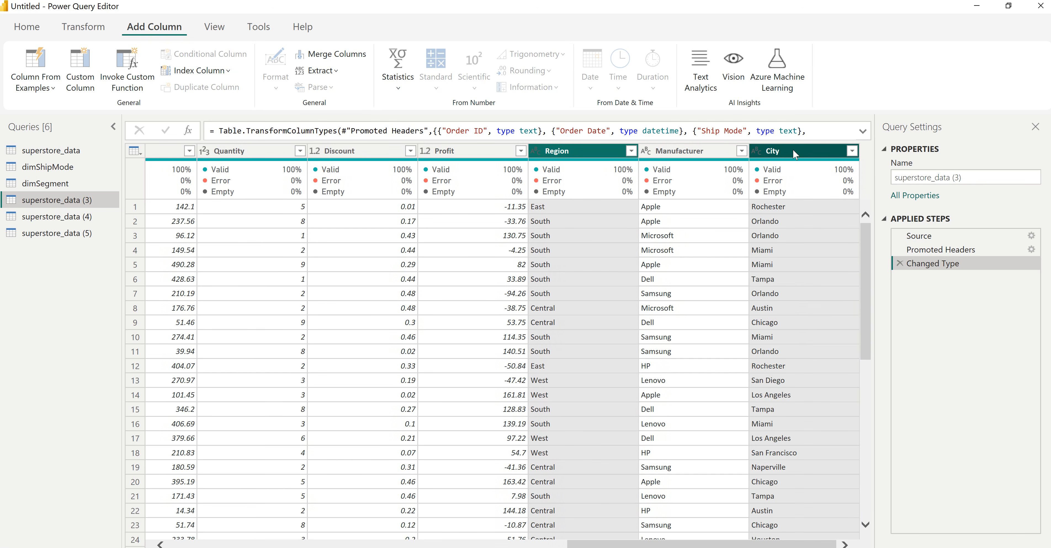
{"action": "right_click", "coordinate": [792, 150]}
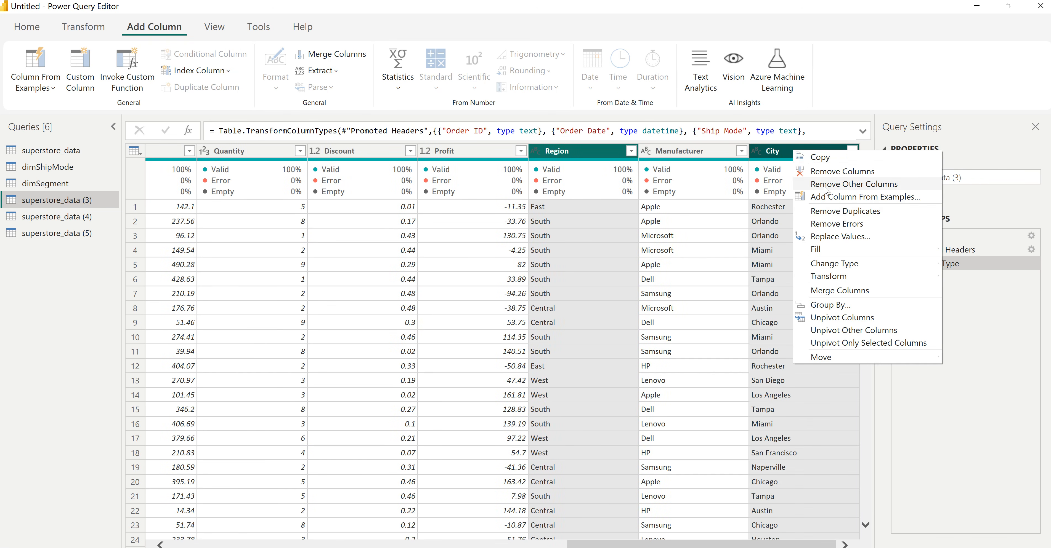
{"action": "left_click", "coordinate": [824, 186]}
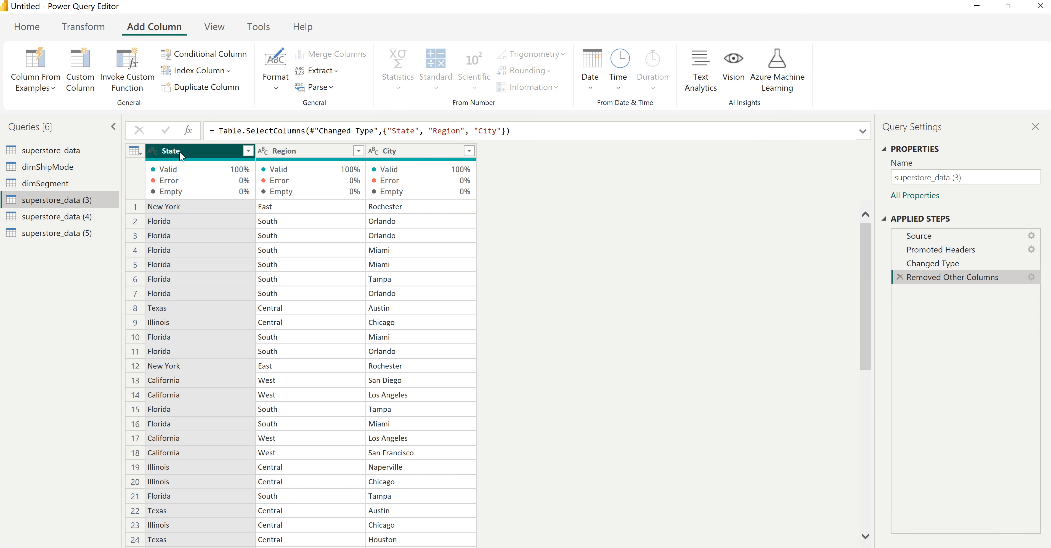
- Remove duplicate rows across the whole State, Region and City table and add an index column starting from 1
{"action": "left_click", "coordinate": [135, 152]}
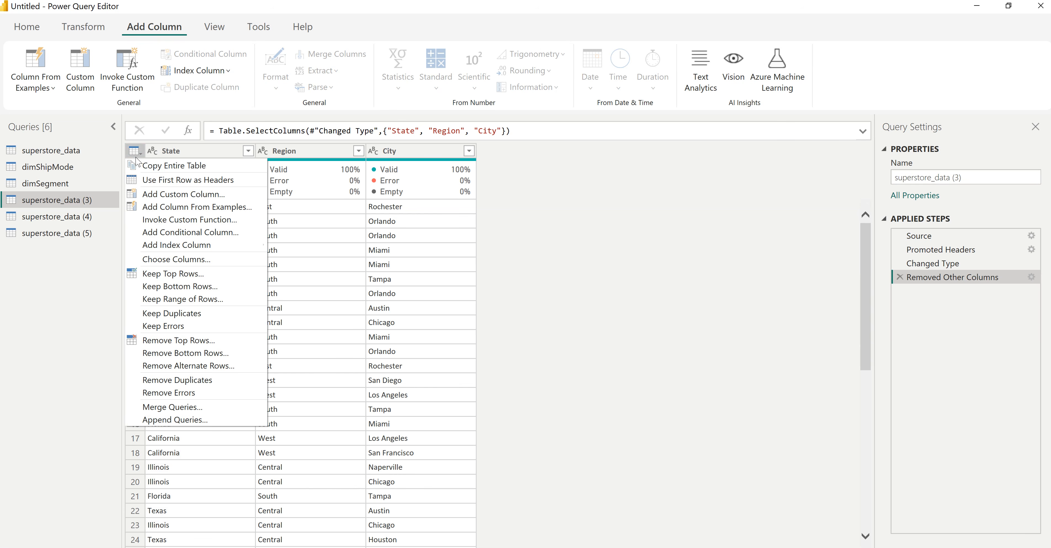
{"action": "left_click", "coordinate": [183, 380]}
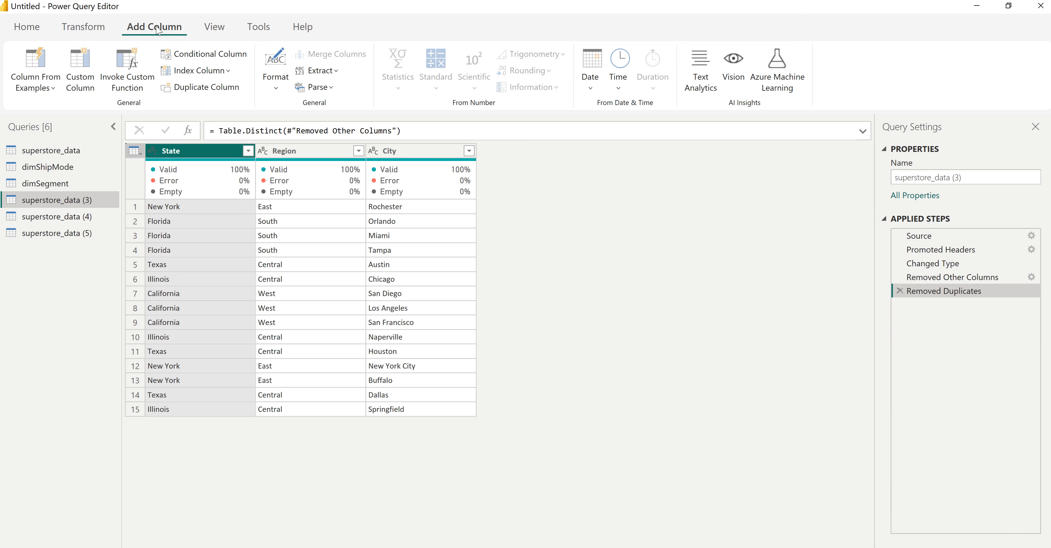
{"action": "left_click", "coordinate": [228, 72]}
{"action": "left_click", "coordinate": [199, 110]}
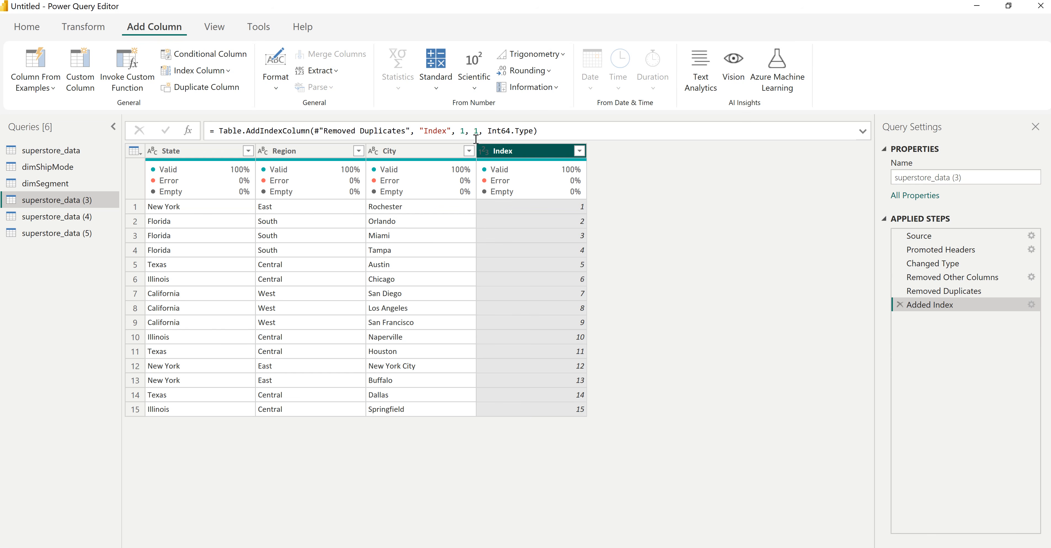
- Rename the new index column to City ID within its step formula
{"action": "left_click_drag", "start_coordinate": [448, 133], "coordinate": [424, 132]}
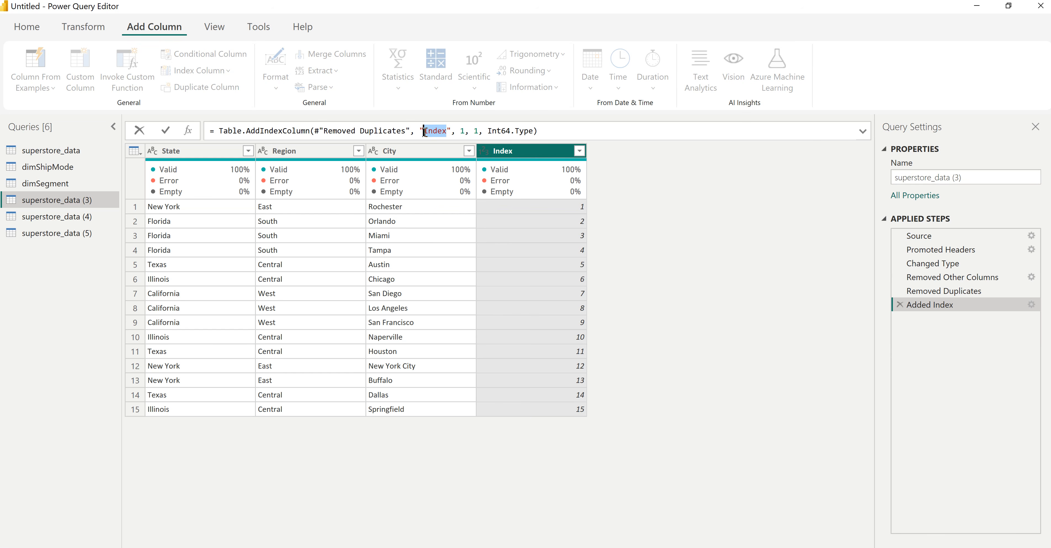
{"action": "type", "text": "Re"}
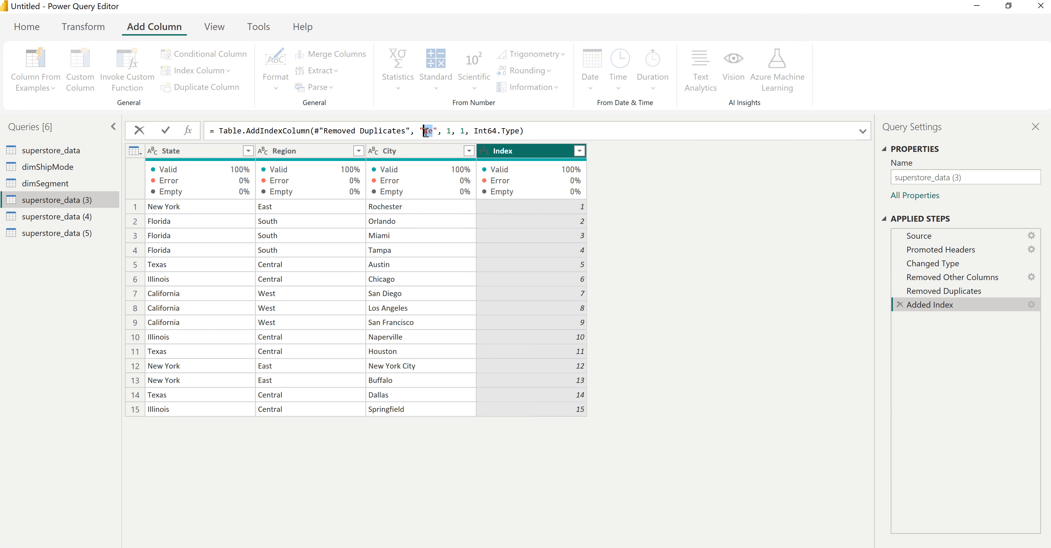
{"action": "type", "text": "City"}
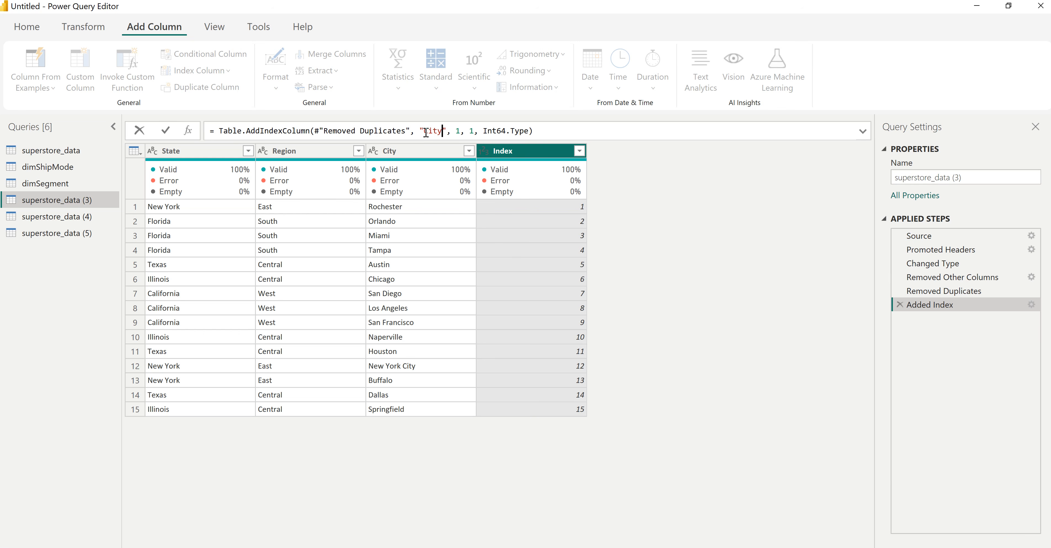
{"action": "type", "text": " ID"}
{"action": "key", "text": "Return"}
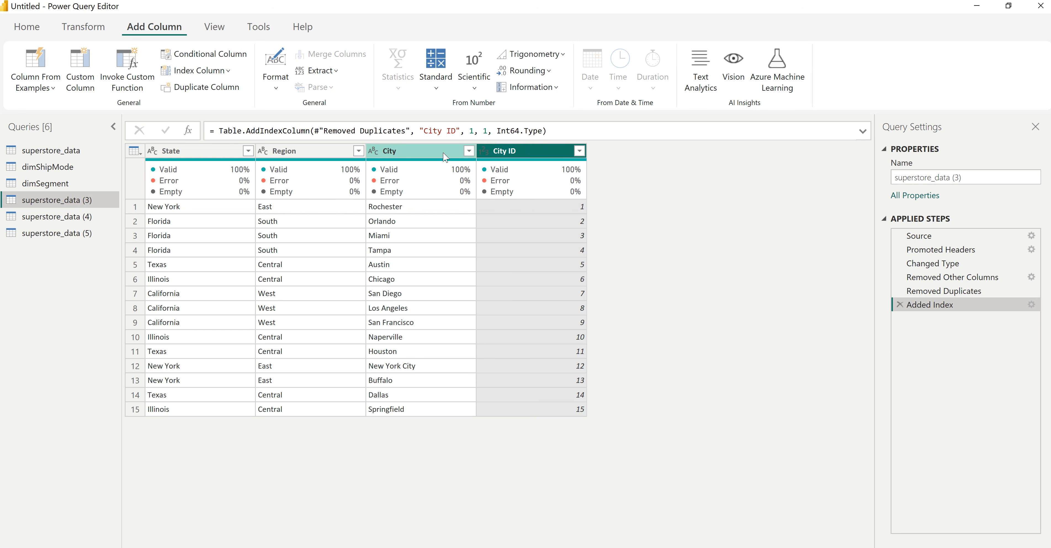
- Place the City ID column before the City column and rename the query as dimCity
{"action": "left_click_drag", "start_coordinate": [514, 152], "coordinate": [443, 152]}
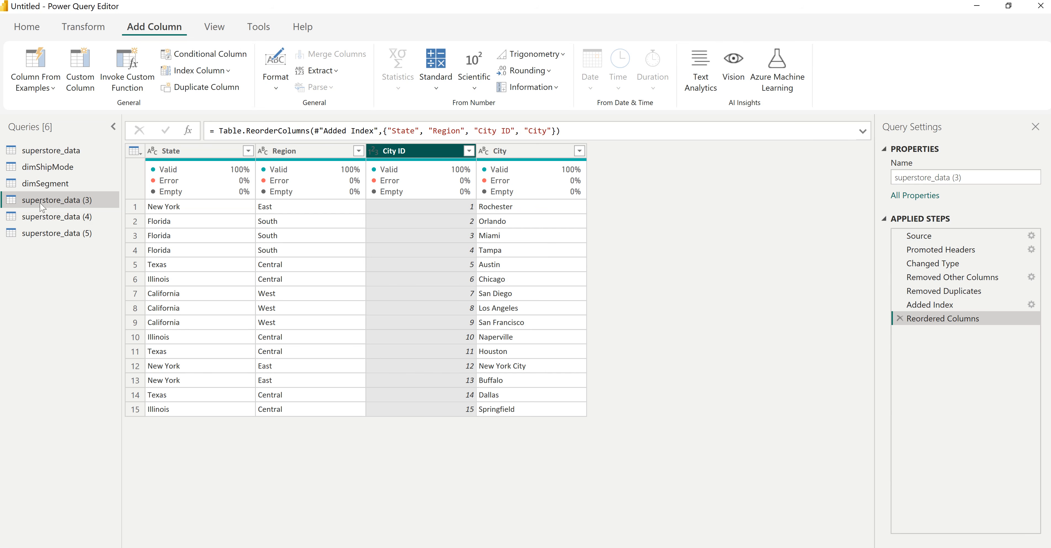
{"action": "double_click", "coordinate": [40, 200]}
{"action": "type", "text": "dimCity"}
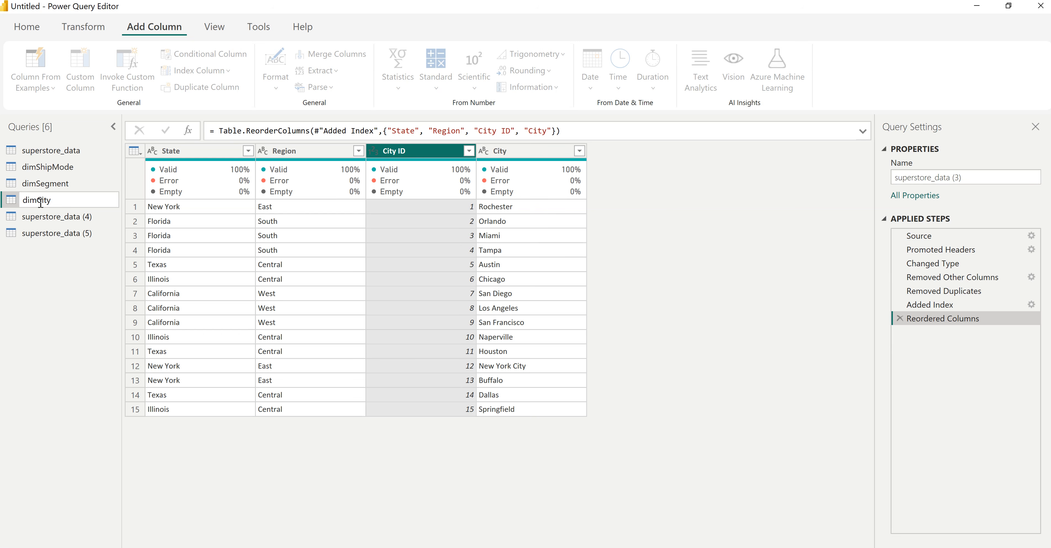
{"action": "key", "text": "Return"}
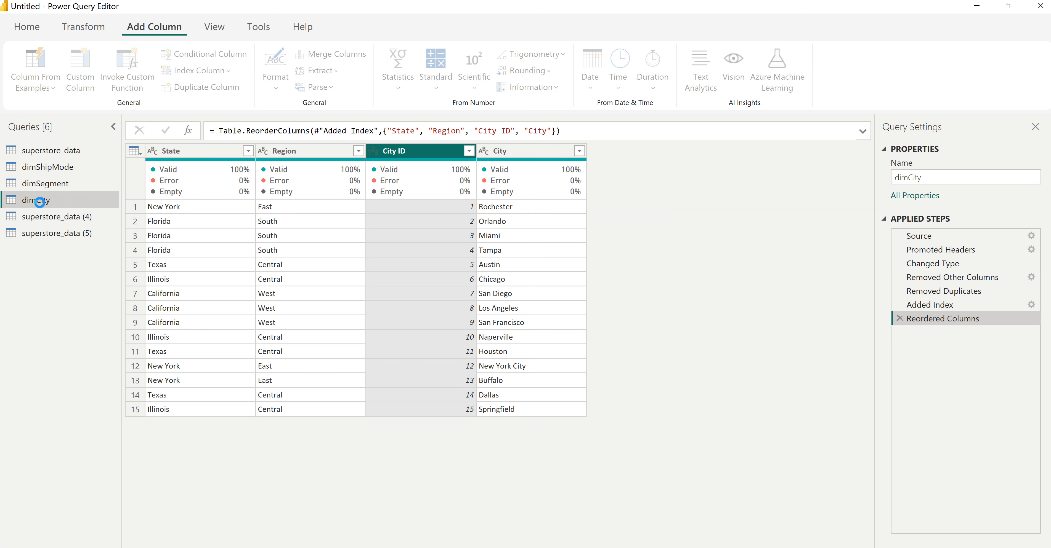
- Reduce the superstore_data (4) query to the Category and Sub-Category columns by removing all other columns
{"action": "left_click", "coordinate": [54, 215]}
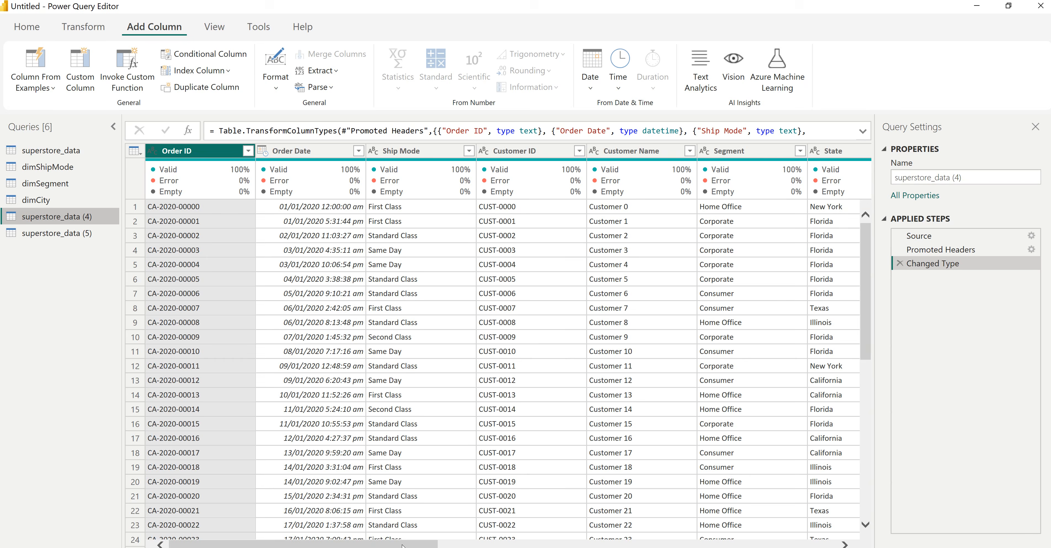
{"action": "left_click_drag", "start_coordinate": [402, 545], "coordinate": [584, 545]}
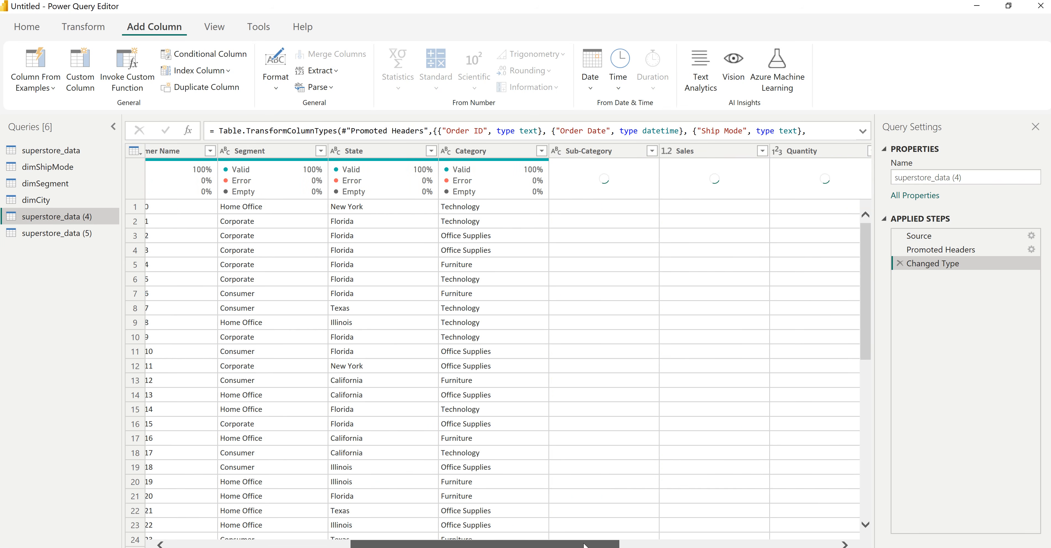
{"action": "left_click", "coordinate": [494, 157]}
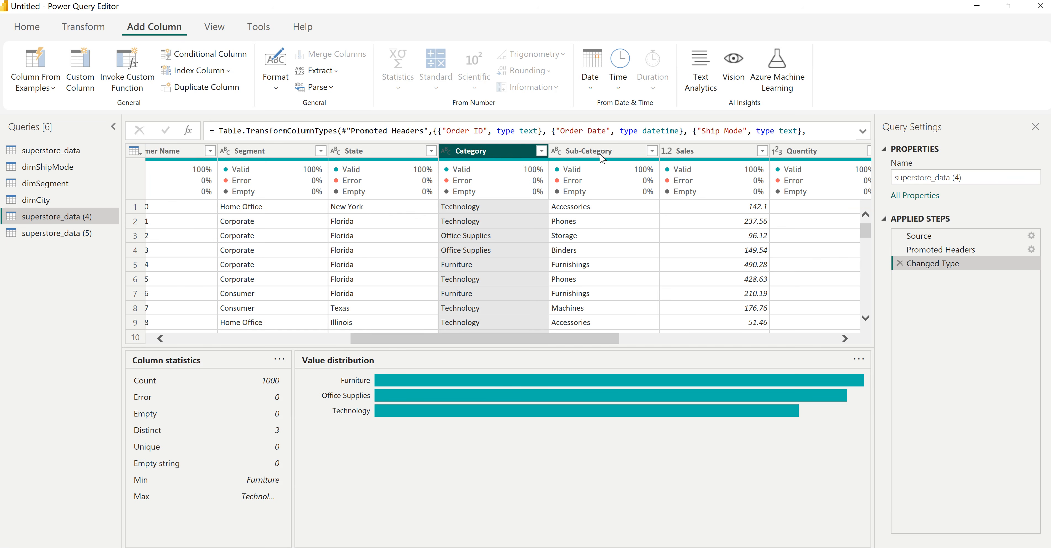
{"action": "left_click", "coordinate": [617, 153], "text": "ctrl"}
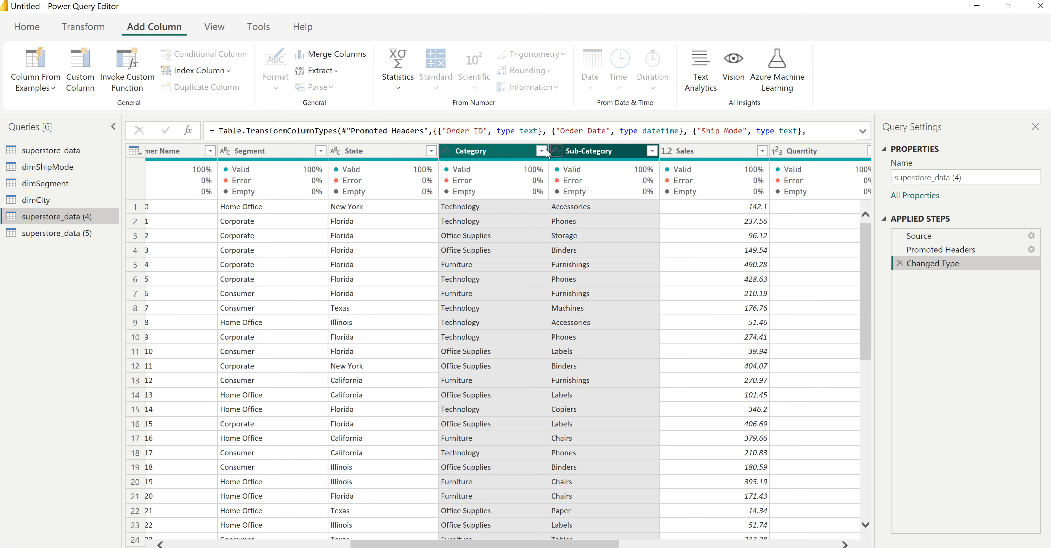
{"action": "left_click_drag", "start_coordinate": [509, 155], "coordinate": [488, 155]}
{"action": "right_click", "coordinate": [487, 155]}
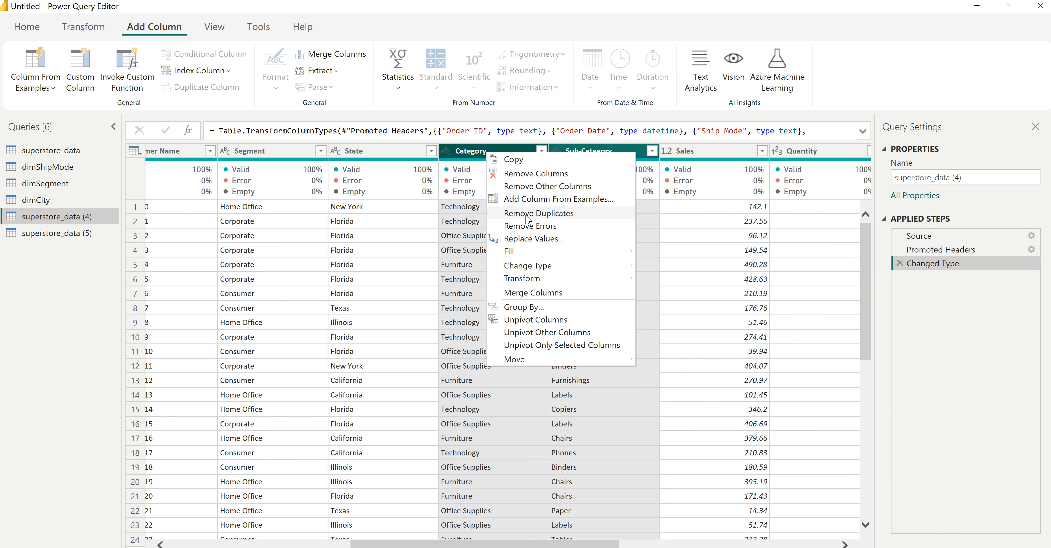
{"action": "left_click", "coordinate": [541, 186]}
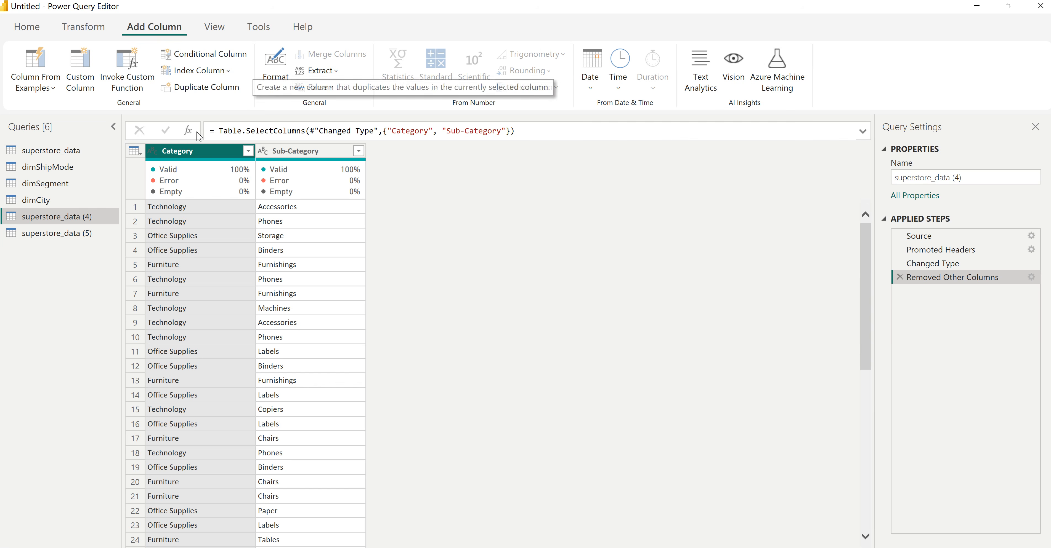
- Remove duplicate rows across the whole Category and Sub-Category table and add an index column starting from 1
{"action": "left_click", "coordinate": [134, 151]}
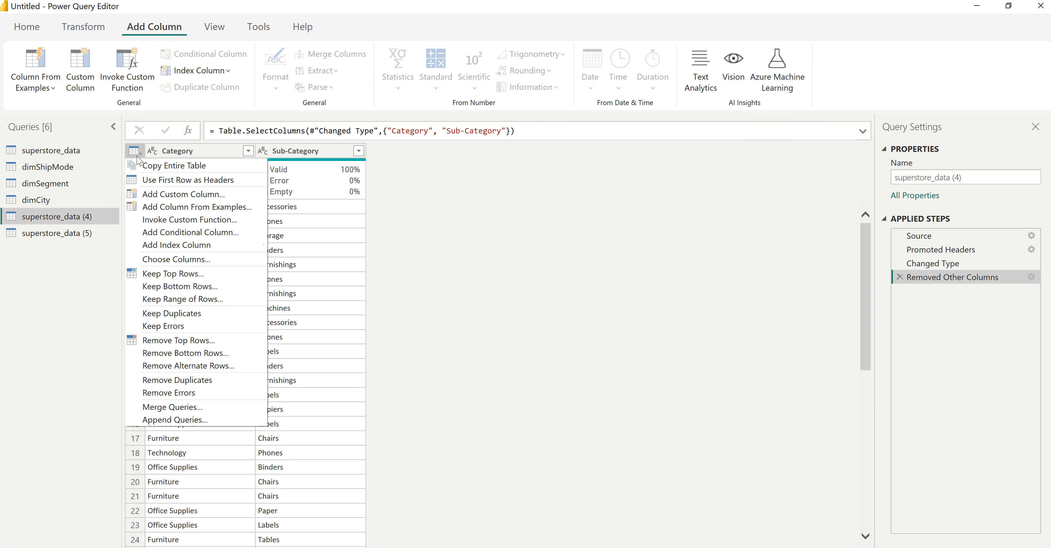
{"action": "left_click", "coordinate": [165, 383]}
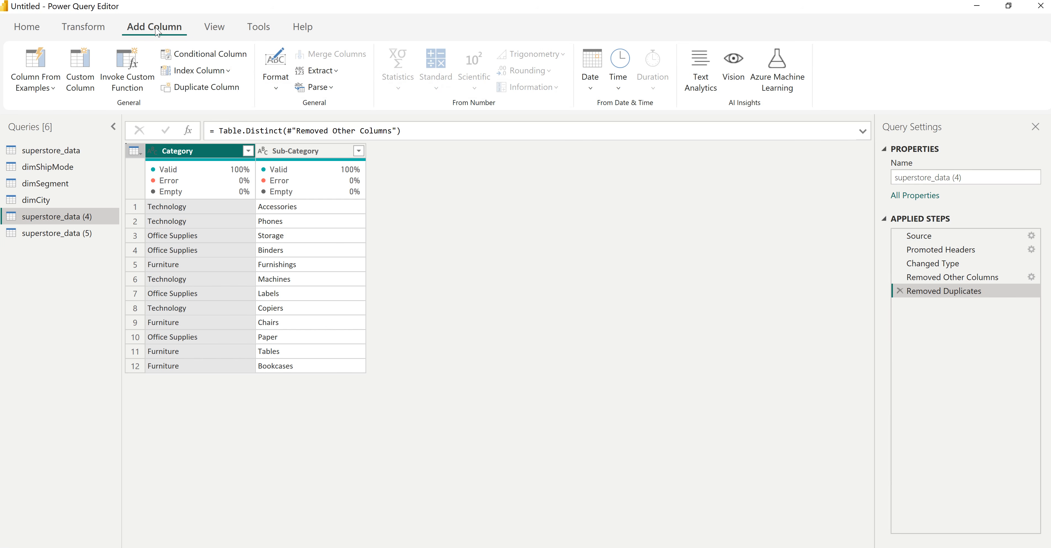
{"action": "left_click", "coordinate": [226, 71]}
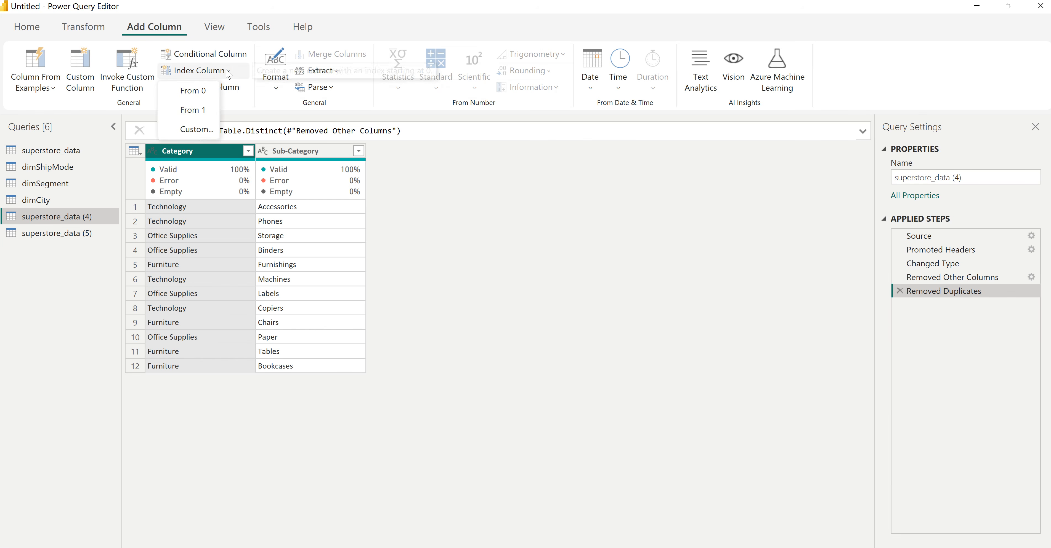
{"action": "left_click", "coordinate": [200, 112]}
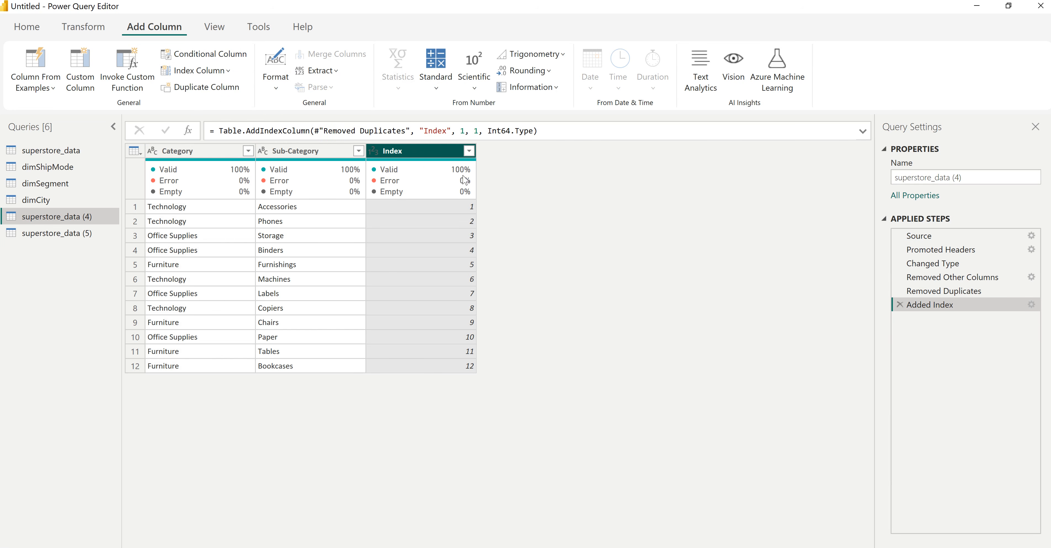
- Rename the category table's index column to Sub-Category ID within its step formula
{"action": "double_click", "coordinate": [428, 131]}
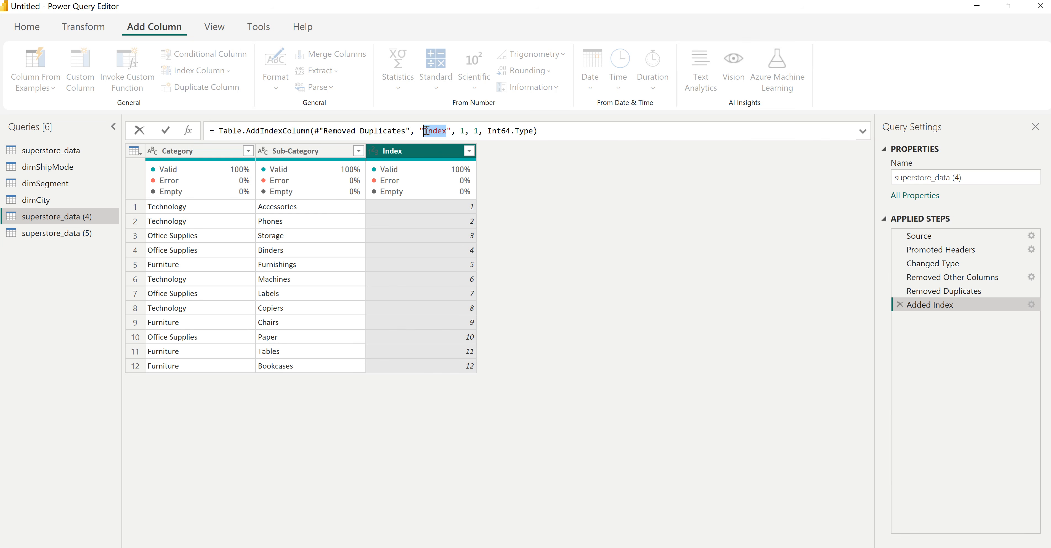
{"action": "type", "text": "Sb"}
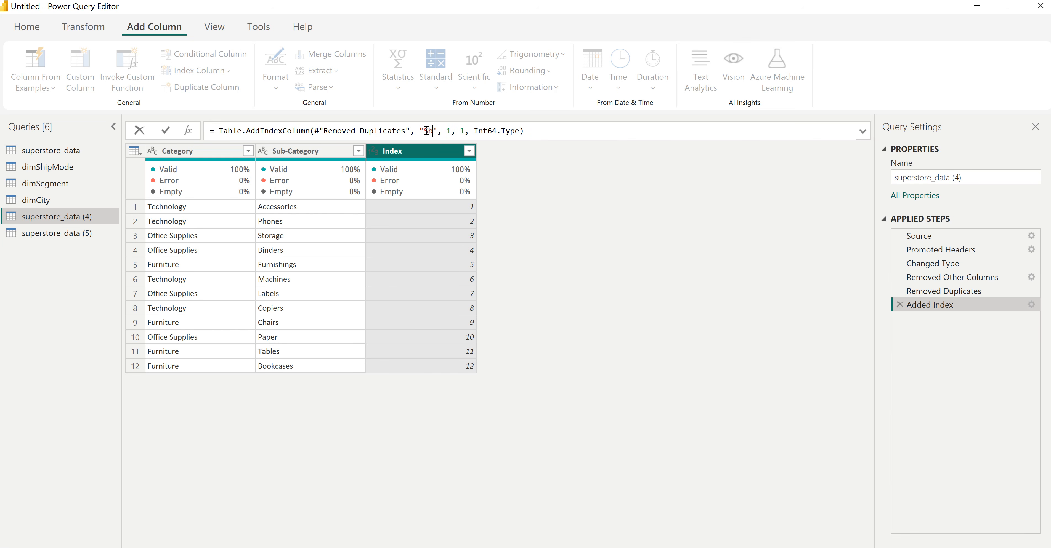
{"action": "key", "text": "BackSpace"}
{"action": "type", "text": "ub-Category"}
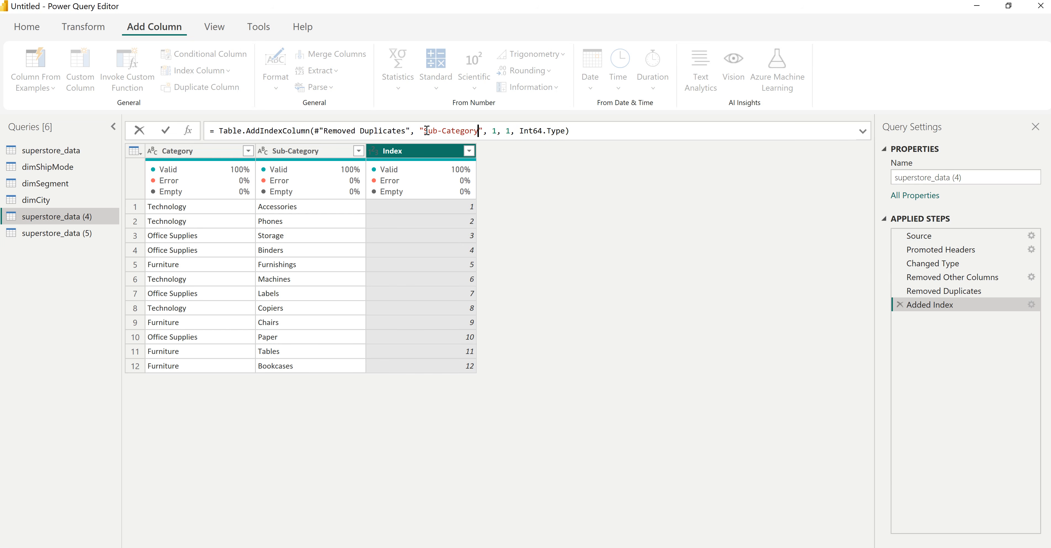
{"action": "type", "text": " ID"}
{"action": "key", "text": "Return"}
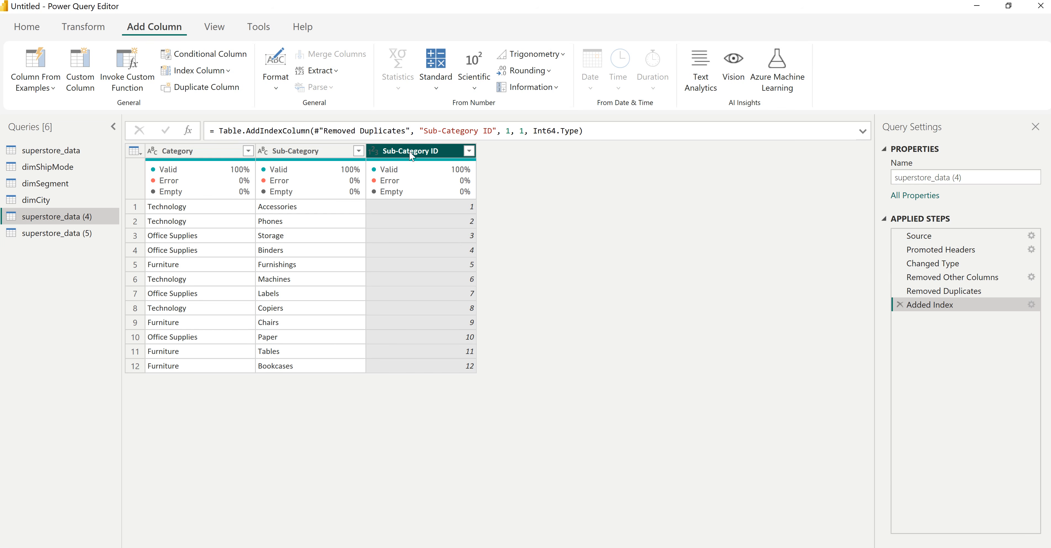
- Rename the superstore_data (4) query as dimSubCategory
{"action": "double_click", "coordinate": [53, 217]}
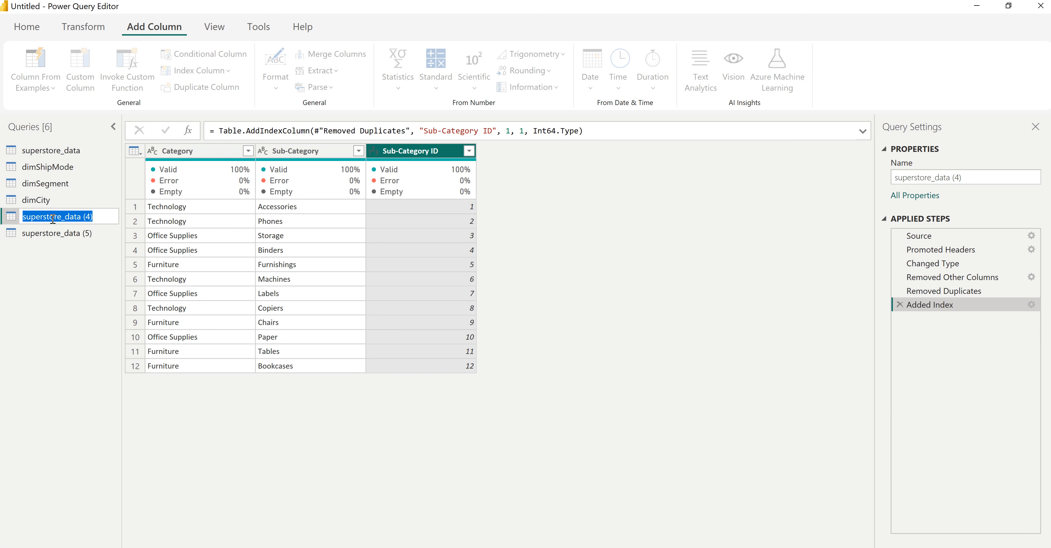
{"action": "type", "text": "dimSubCategory"}
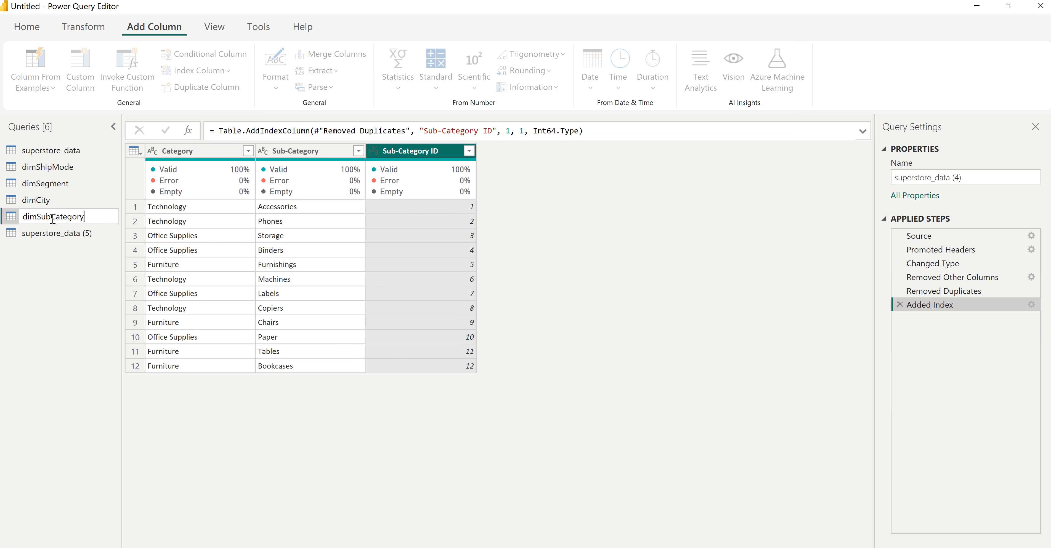
{"action": "key", "text": "Return"}
- Reduce the superstore_data (5) query to the Manufacturer column by removing all other columns
{"action": "left_click", "coordinate": [69, 234]}
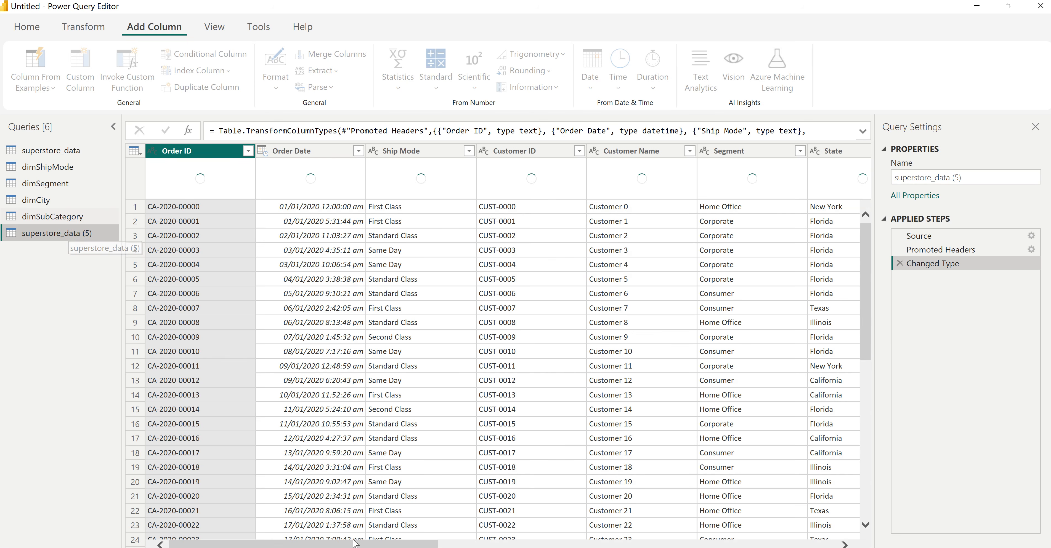
{"action": "left_click_drag", "start_coordinate": [418, 546], "coordinate": [815, 546]}
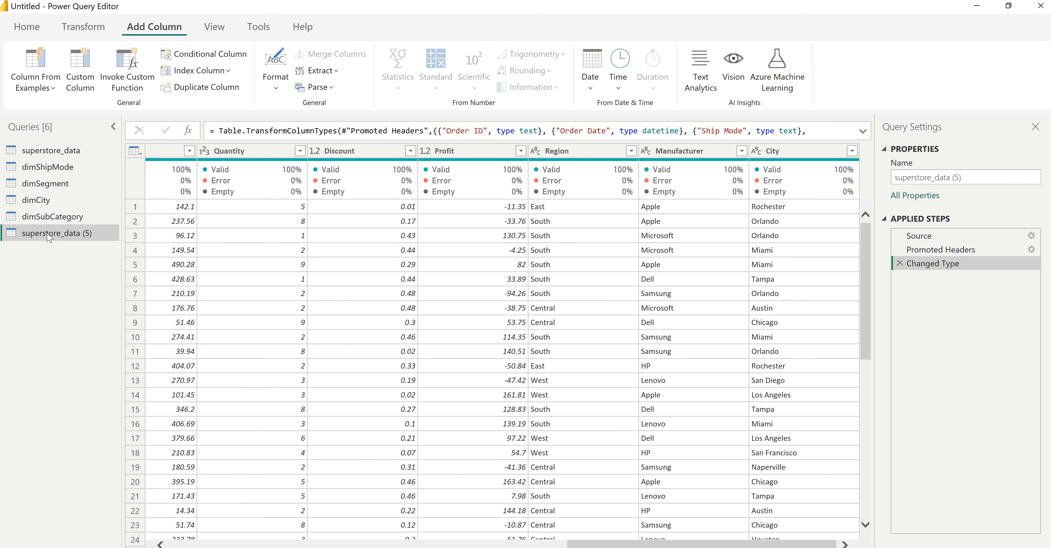
{"action": "right_click", "coordinate": [668, 154]}
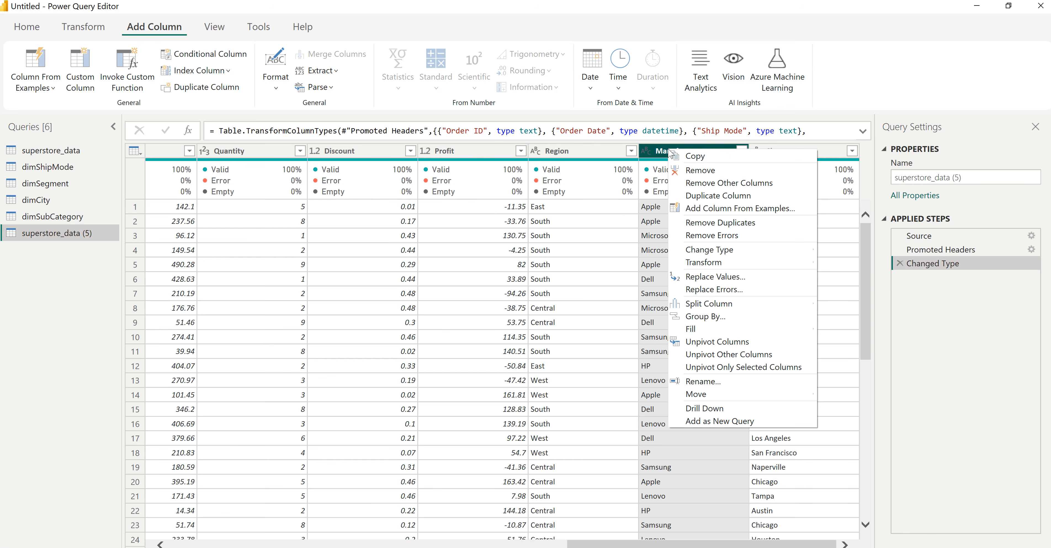
{"action": "left_click", "coordinate": [737, 184]}
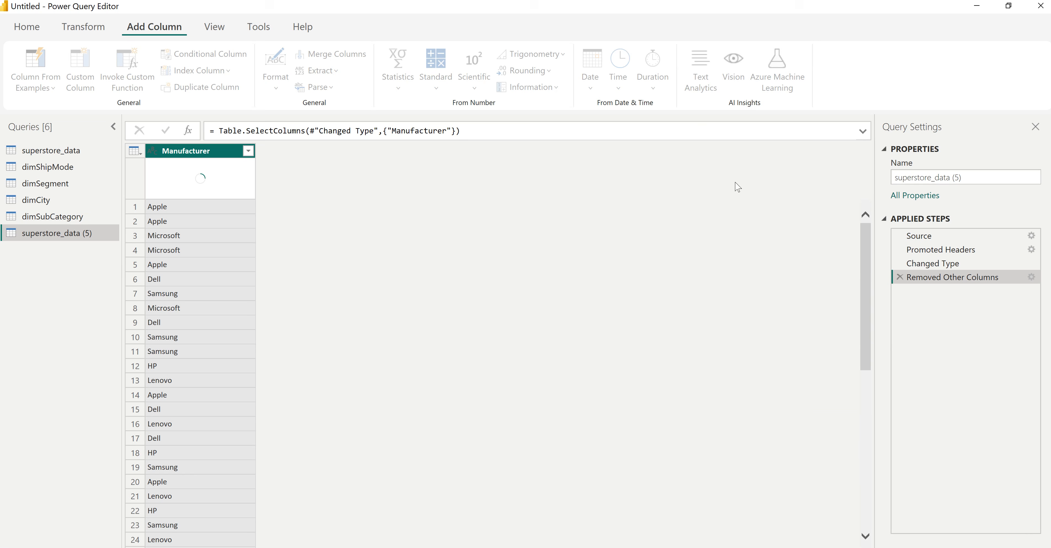
- Remove duplicate rows across the whole Manufacturer table and add an index column starting from 1
{"action": "right_click", "coordinate": [189, 150]}
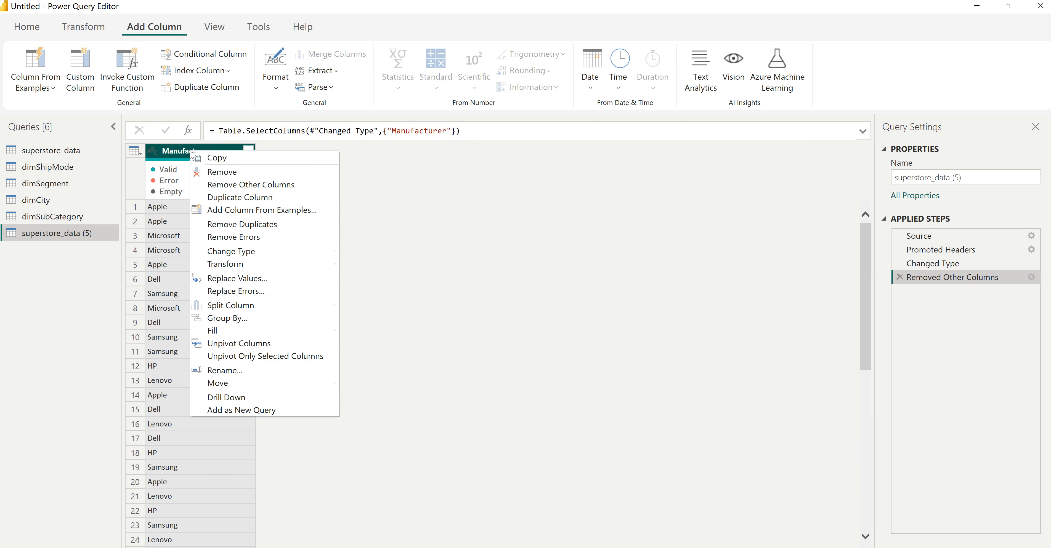
{"action": "left_click", "coordinate": [476, 173]}
{"action": "left_click", "coordinate": [139, 153]}
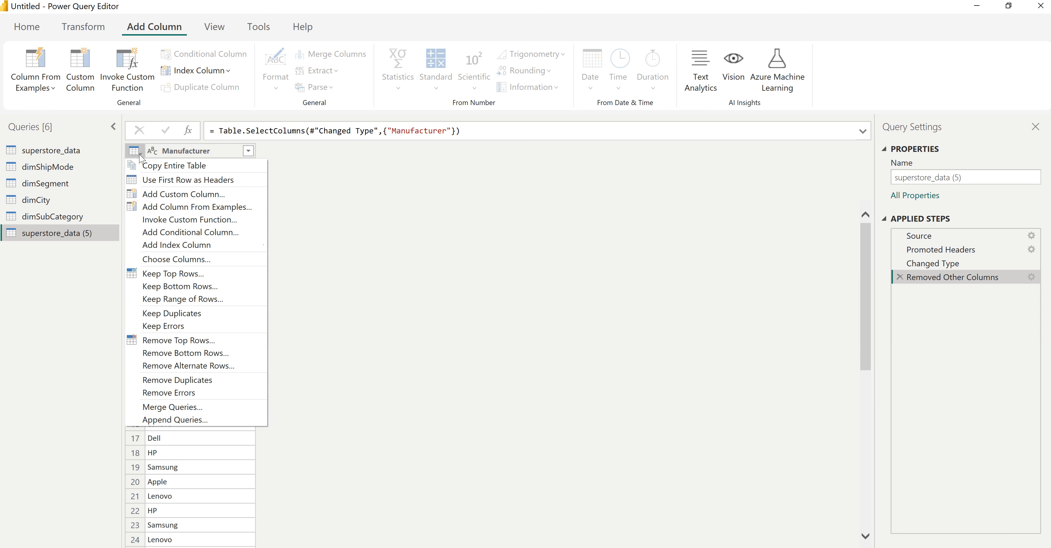
{"action": "left_click", "coordinate": [182, 380]}
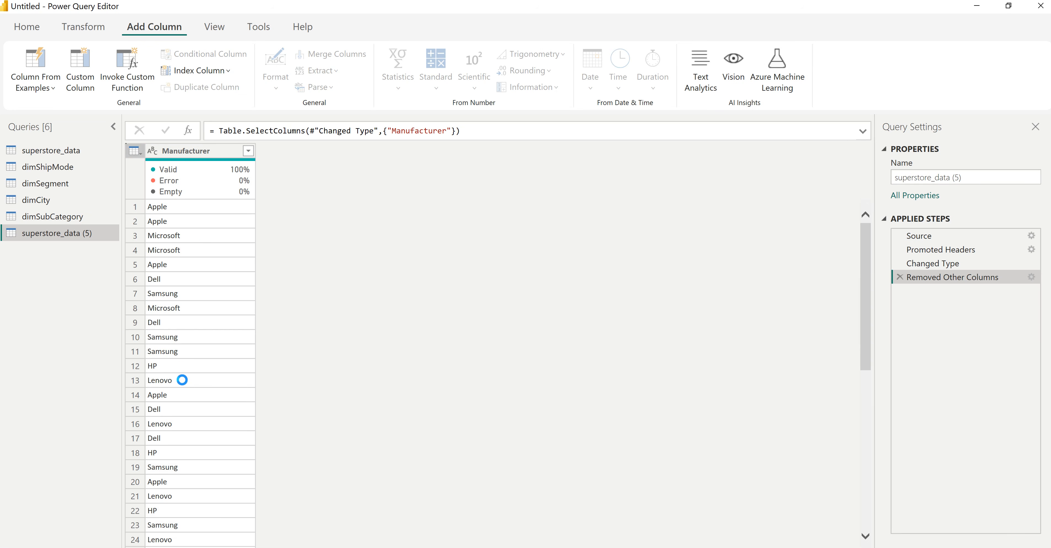
{"action": "left_click", "coordinate": [228, 72]}
{"action": "left_click", "coordinate": [195, 109]}
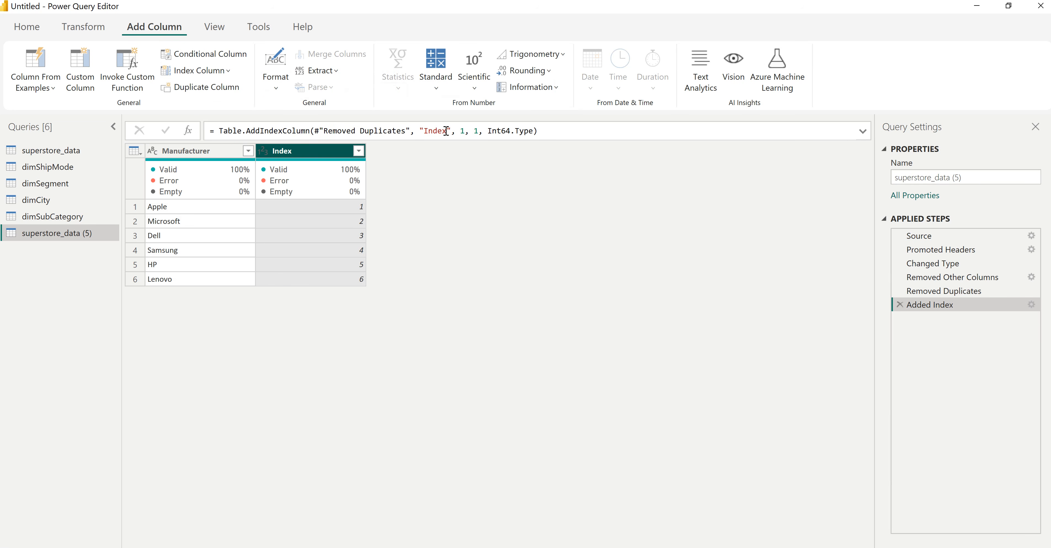
- Rename the manufacturer table's index column to Manufacturer ID within its step formula
{"action": "left_click_drag", "start_coordinate": [446, 131], "coordinate": [425, 132]}
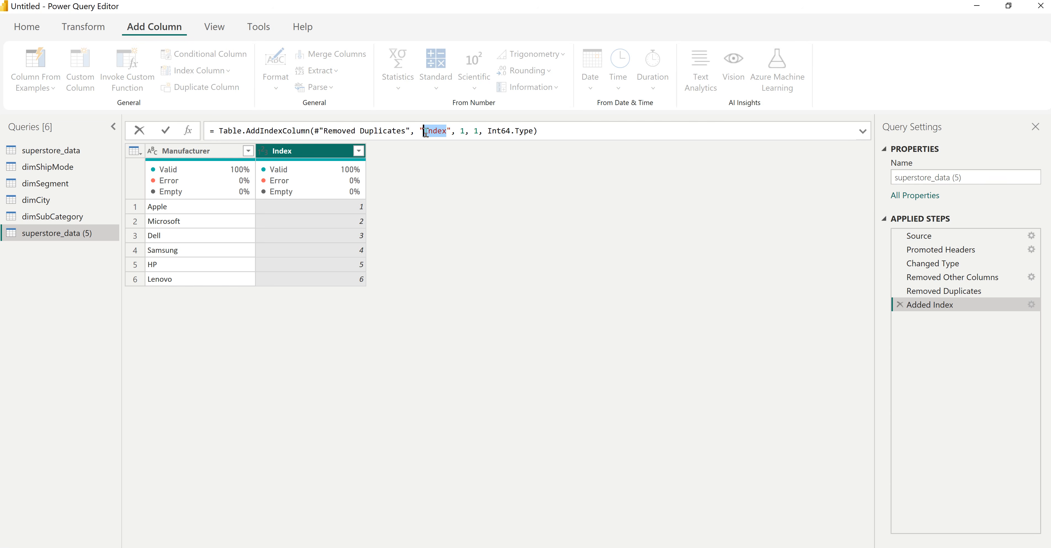
{"action": "type", "text": "Manufactu"}
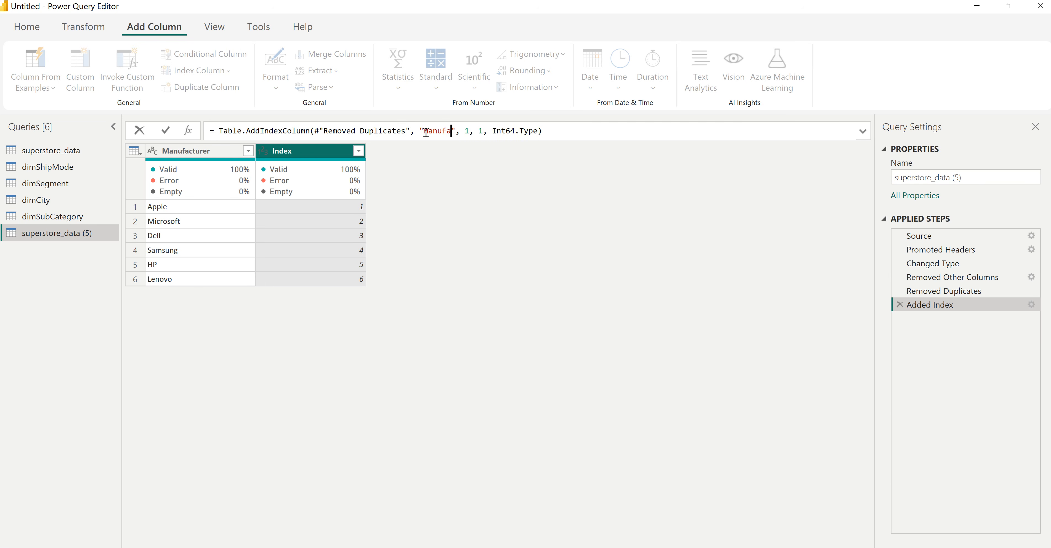
{"action": "type", "text": "rer"}
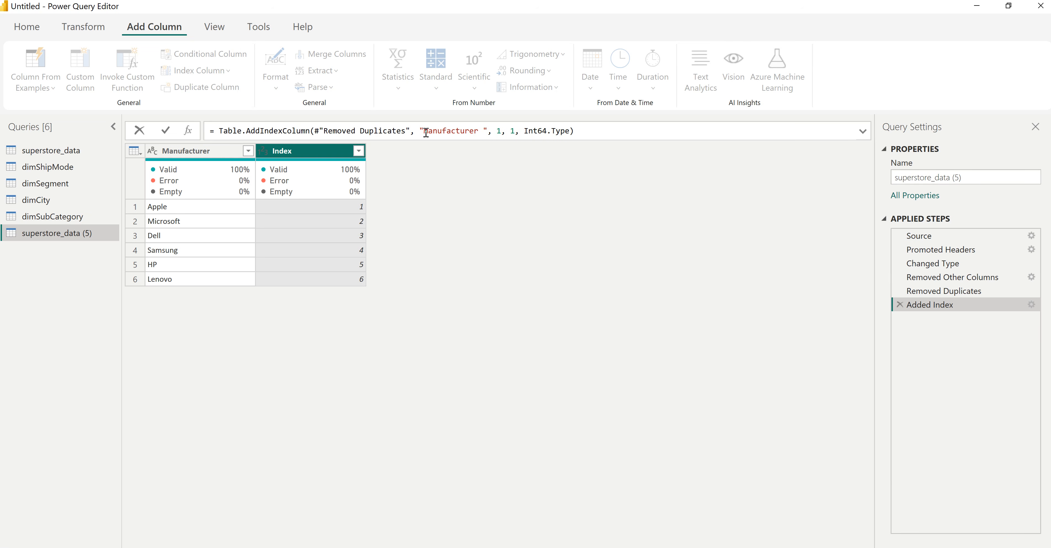
{"action": "type", "text": " ID"}
{"action": "key", "text": "Return"}
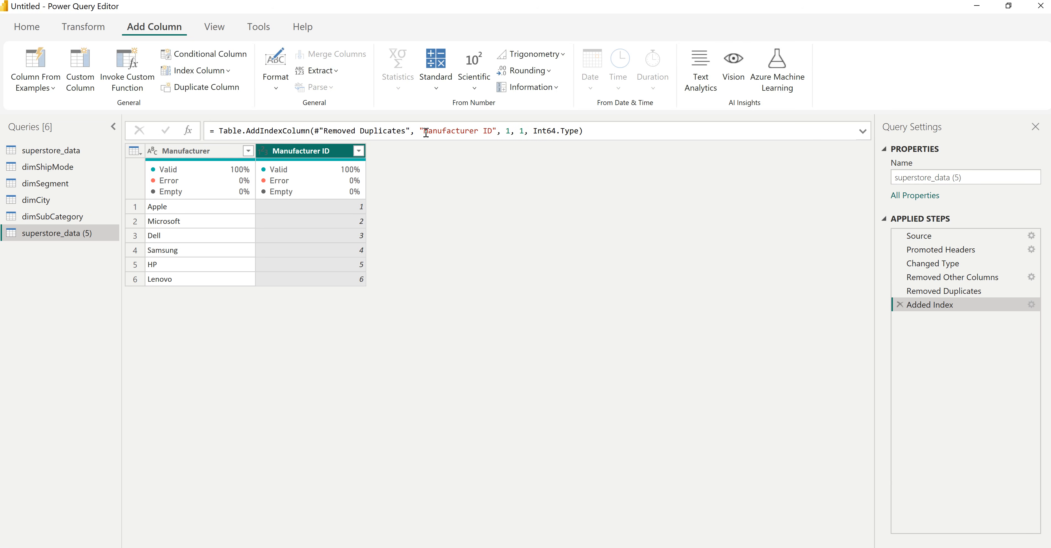
- Place the Manufacturer ID column ahead of Manufacturer and rename the superstore_data (5) query as dimManufacturer
{"action": "double_click", "coordinate": [277, 151]}
{"action": "left_click_drag", "start_coordinate": [276, 152], "coordinate": [231, 151]}
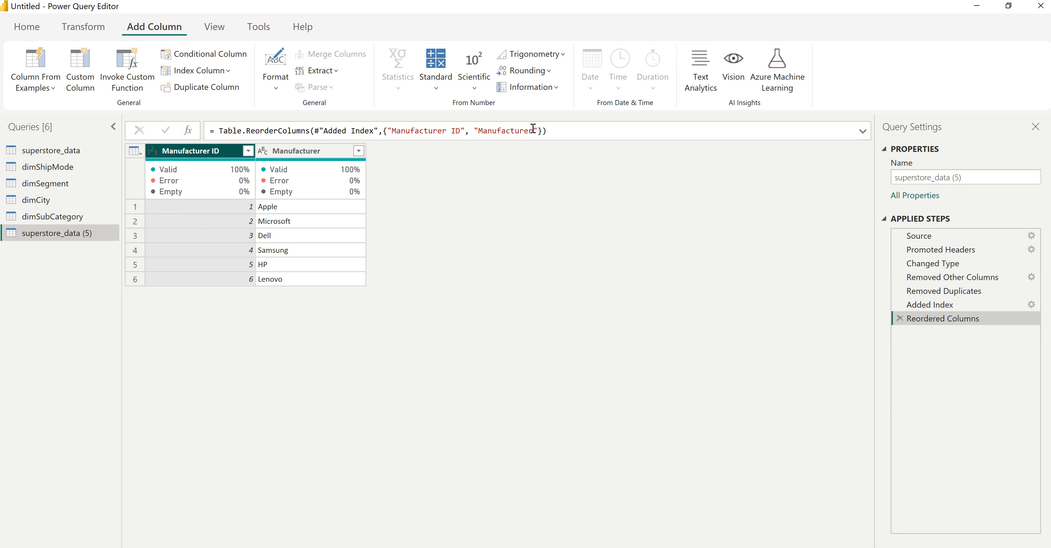
{"action": "left_click_drag", "start_coordinate": [533, 131], "coordinate": [479, 130]}
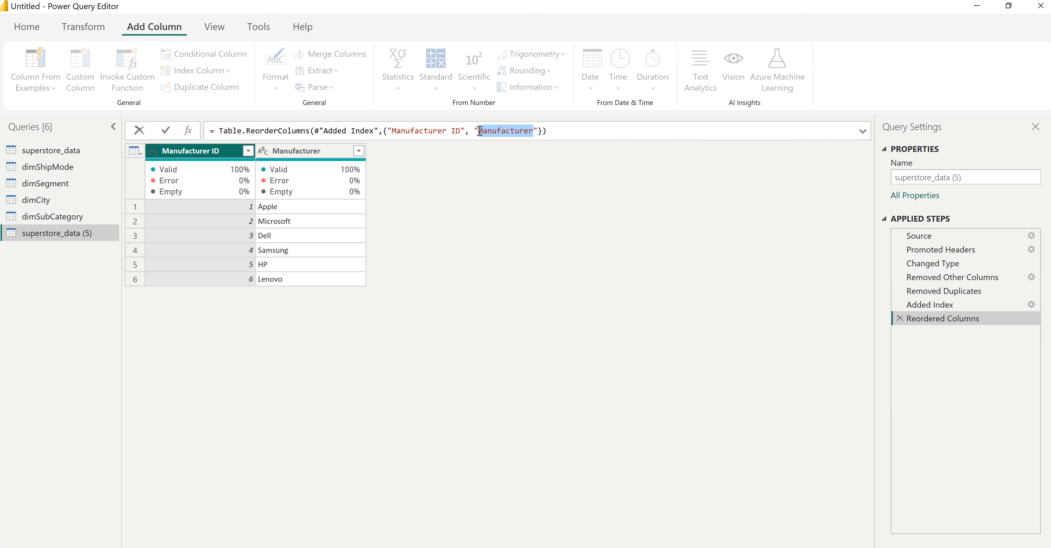
{"action": "left_click", "coordinate": [55, 233]}
{"action": "double_click", "coordinate": [54, 233]}
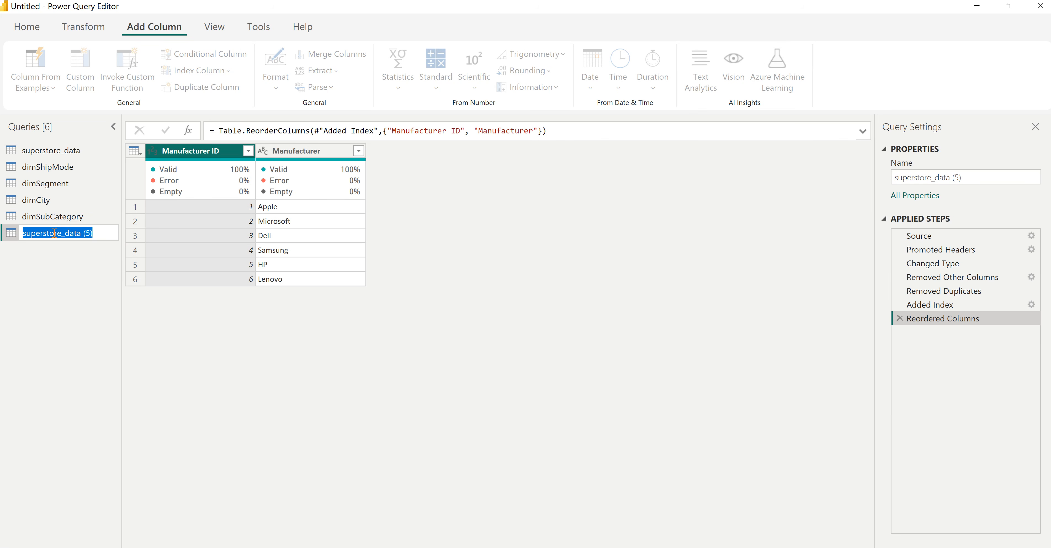
{"action": "type", "text": "dimManufacturer"}
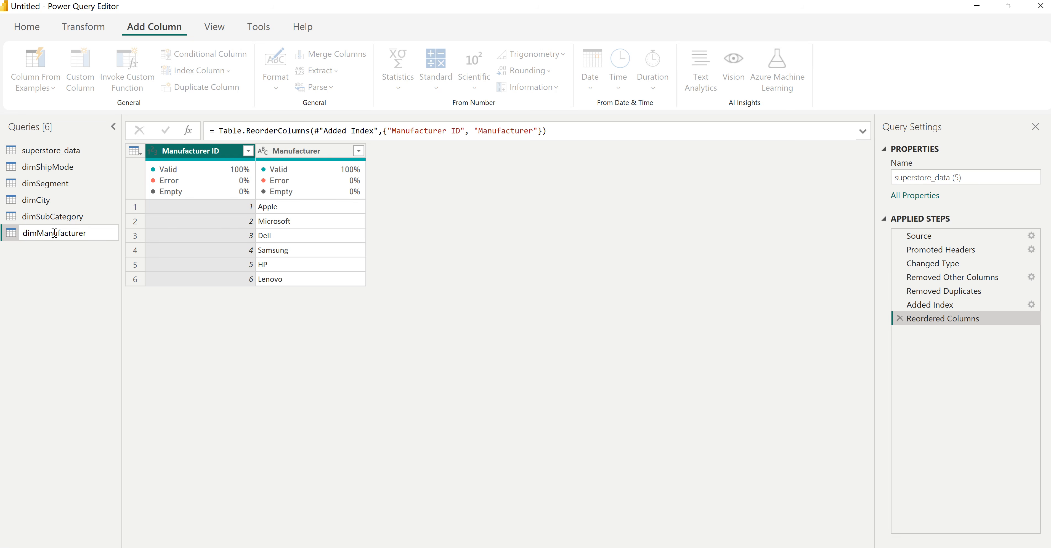
{"action": "key", "text": "Return"}
- Rename the original superstore_data query as factSuperstore
{"action": "left_click", "coordinate": [47, 152]}
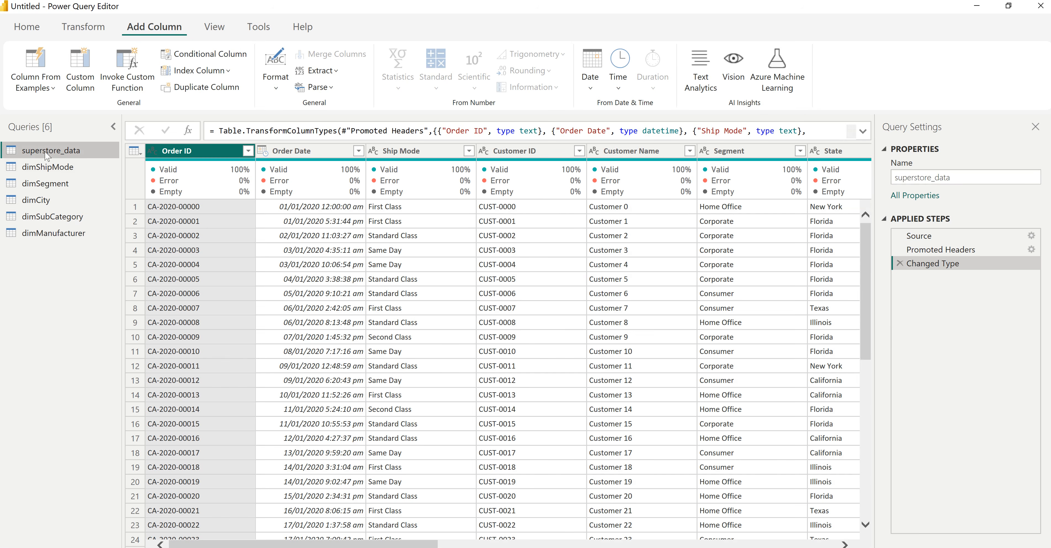
{"action": "double_click", "coordinate": [46, 152]}
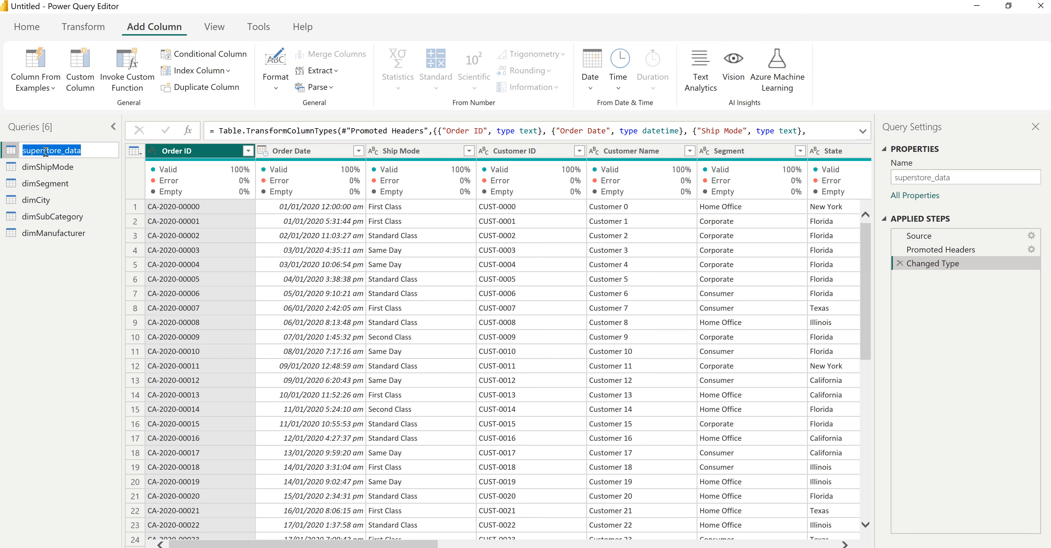
{"action": "type", "text": "factS"}
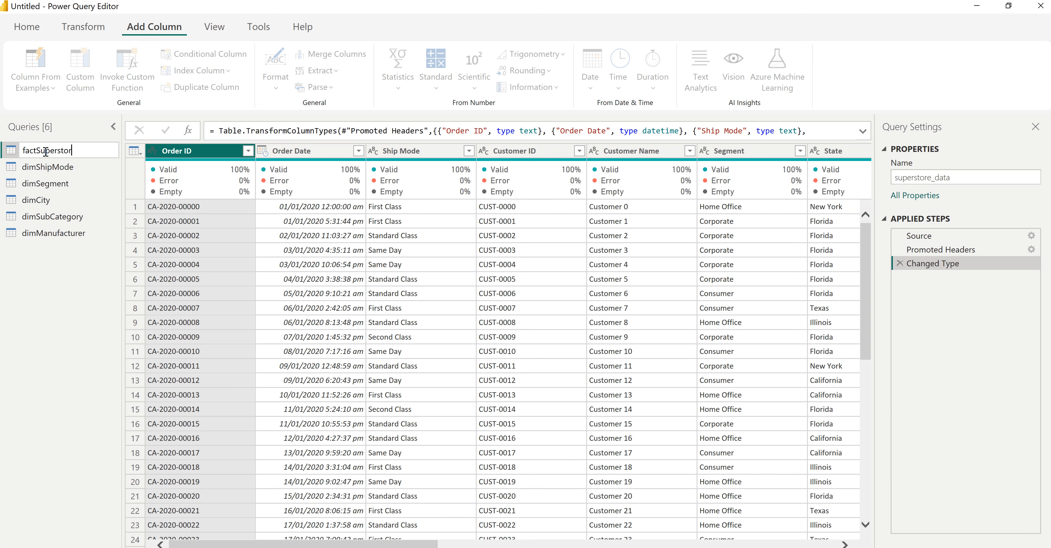
{"action": "type", "text": "uperstore"}
{"action": "key", "text": "Return"}
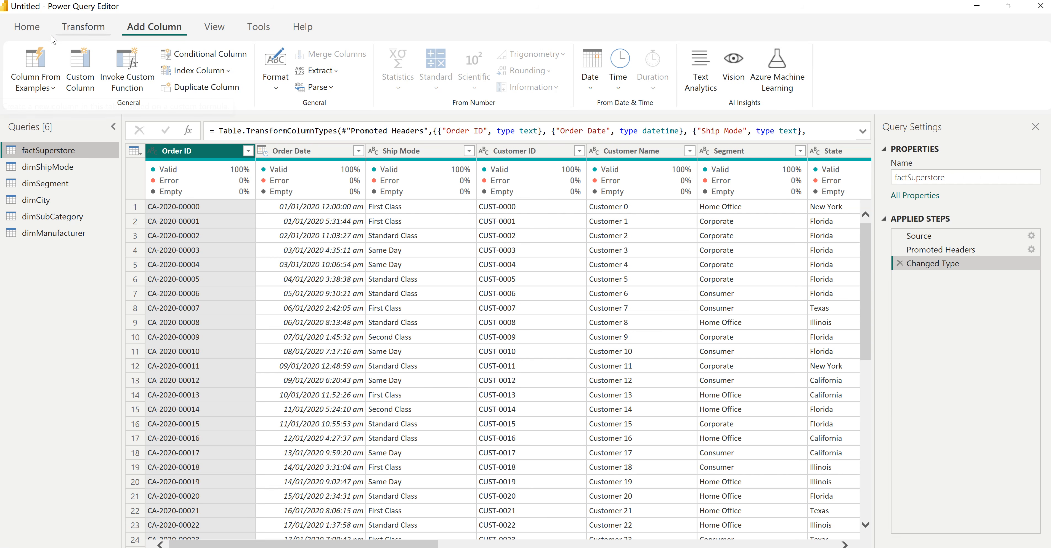
- Merge dimShipMode into the factSuperstore query with a left outer join, matching on the Ship Mode column of both tables
{"action": "left_click", "coordinate": [26, 27]}
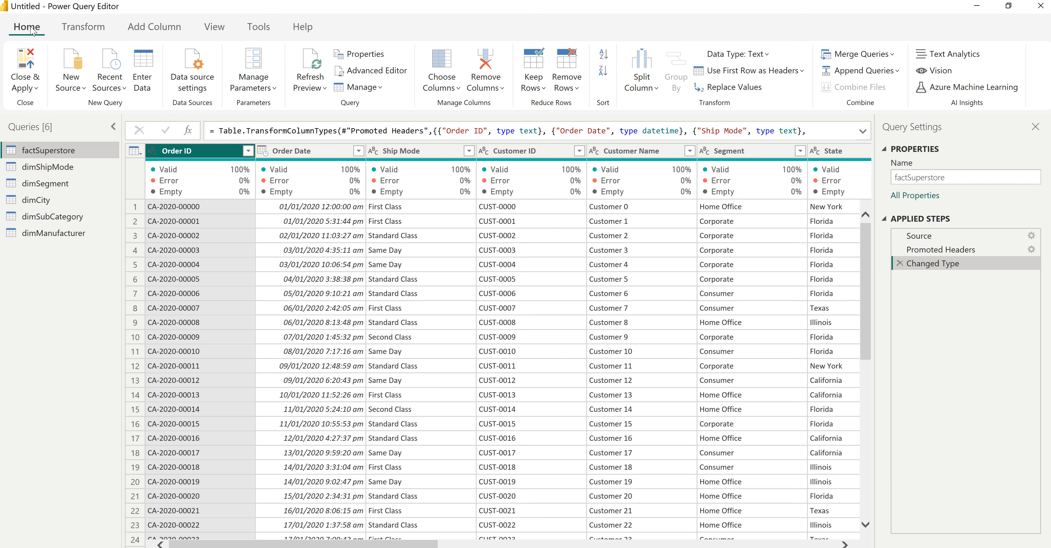
{"action": "left_click", "coordinate": [53, 152]}
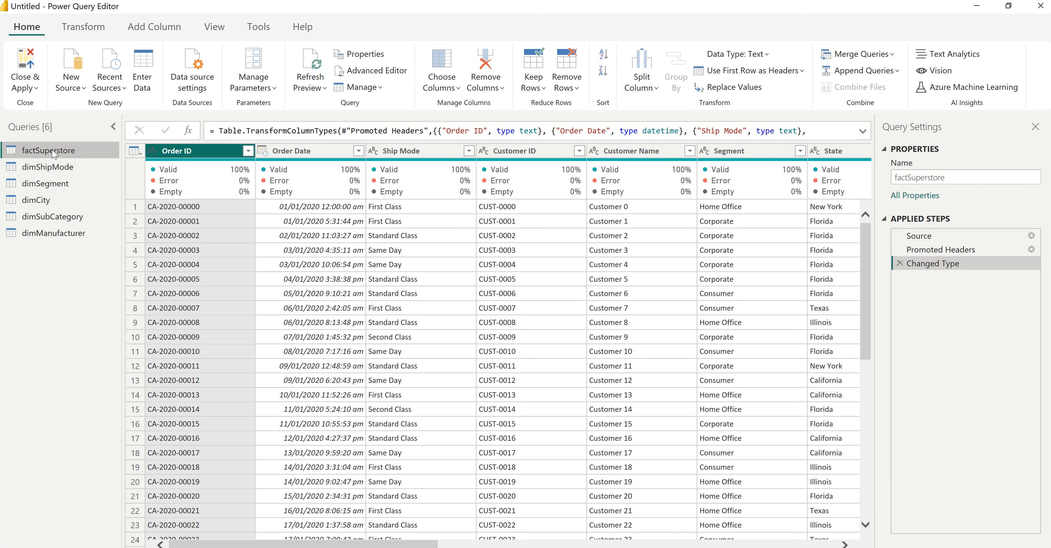
{"action": "left_click", "coordinate": [893, 61]}
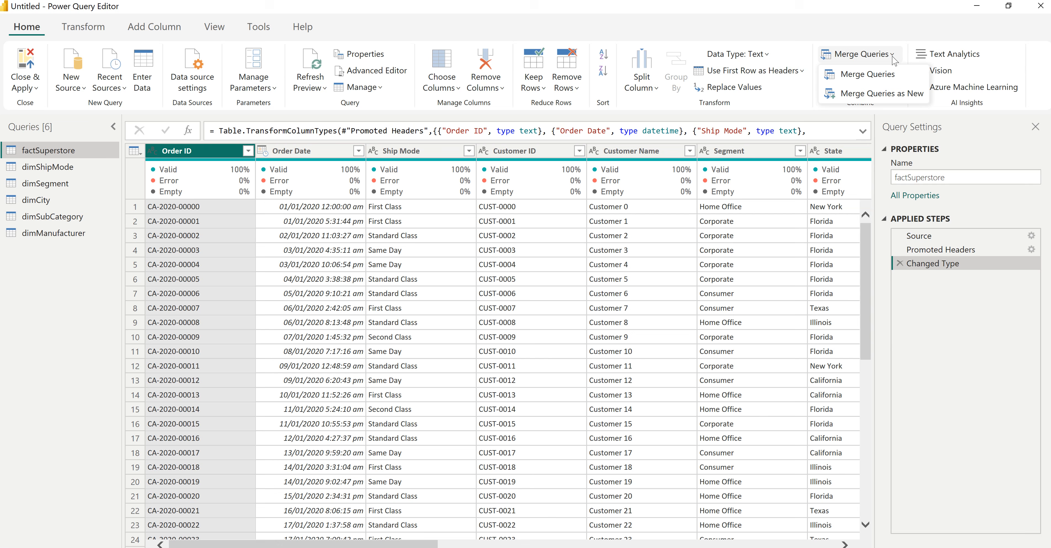
{"action": "left_click", "coordinate": [880, 80]}
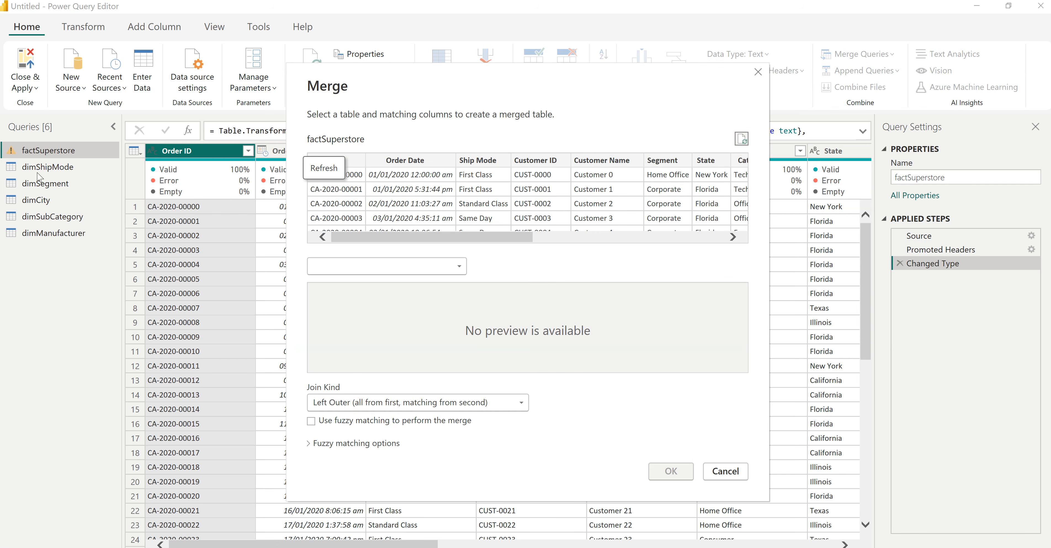
{"action": "left_click", "coordinate": [486, 163]}
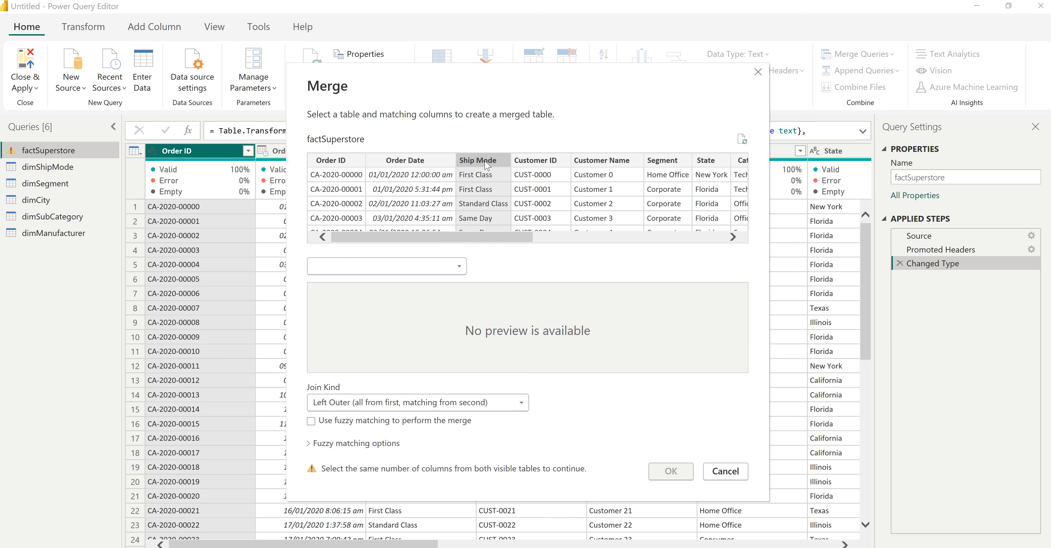
{"action": "left_click", "coordinate": [431, 268]}
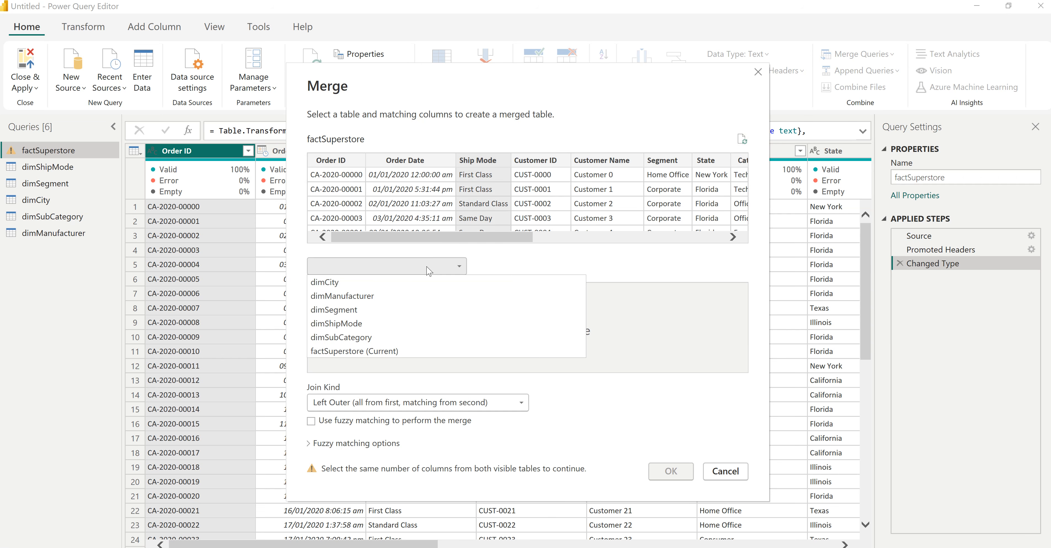
{"action": "left_click", "coordinate": [344, 327]}
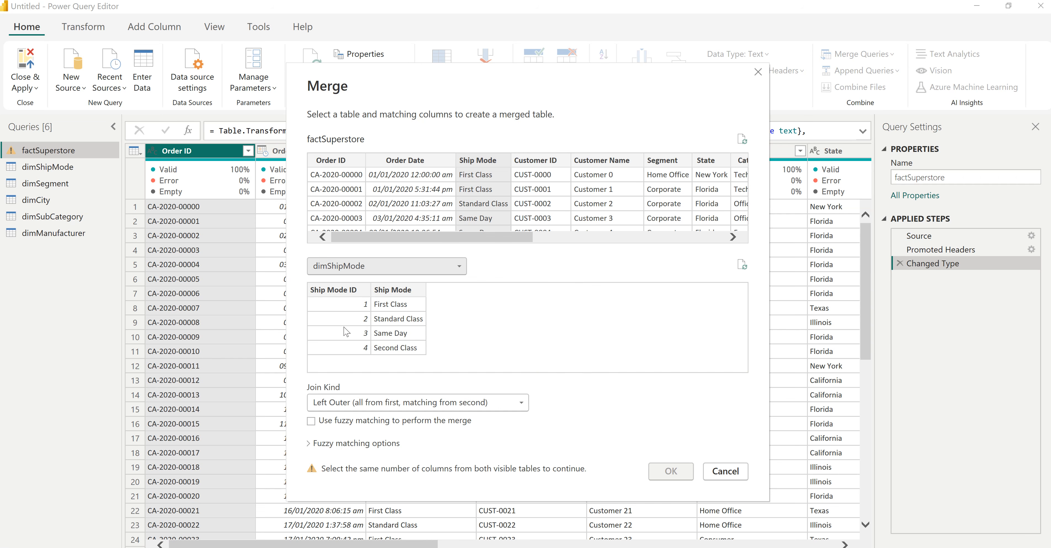
{"action": "left_click", "coordinate": [400, 292]}
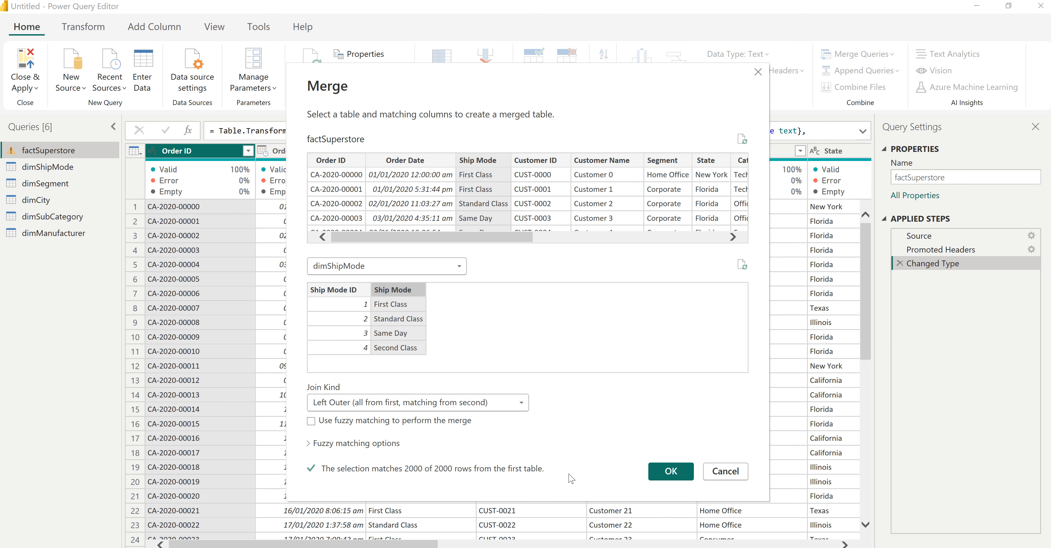
{"action": "left_click", "coordinate": [670, 472]}
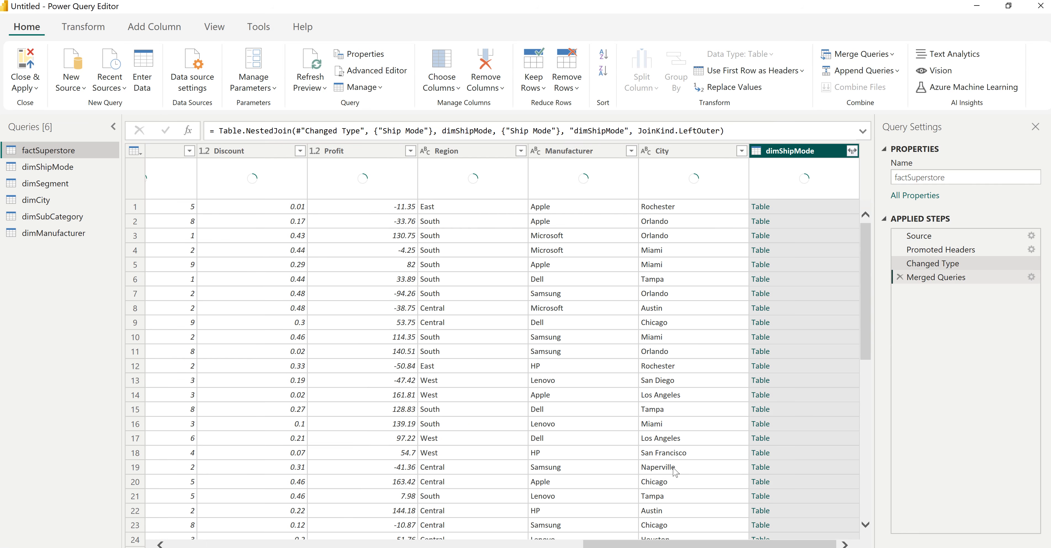
- Expand the merged dimShipMode column to only Ship Mode ID, without the original column name as prefix
{"action": "left_click", "coordinate": [852, 151]}
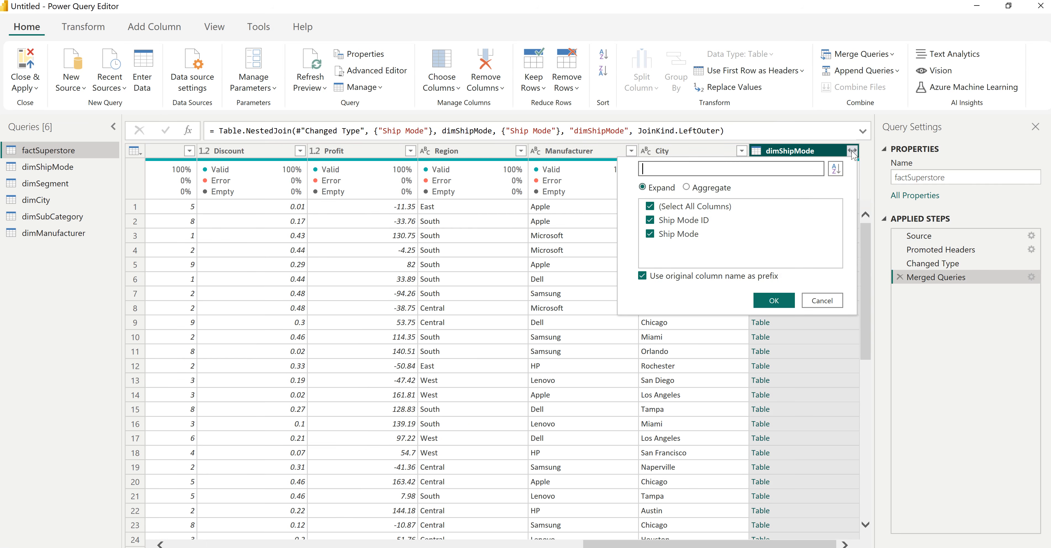
{"action": "left_click", "coordinate": [642, 277]}
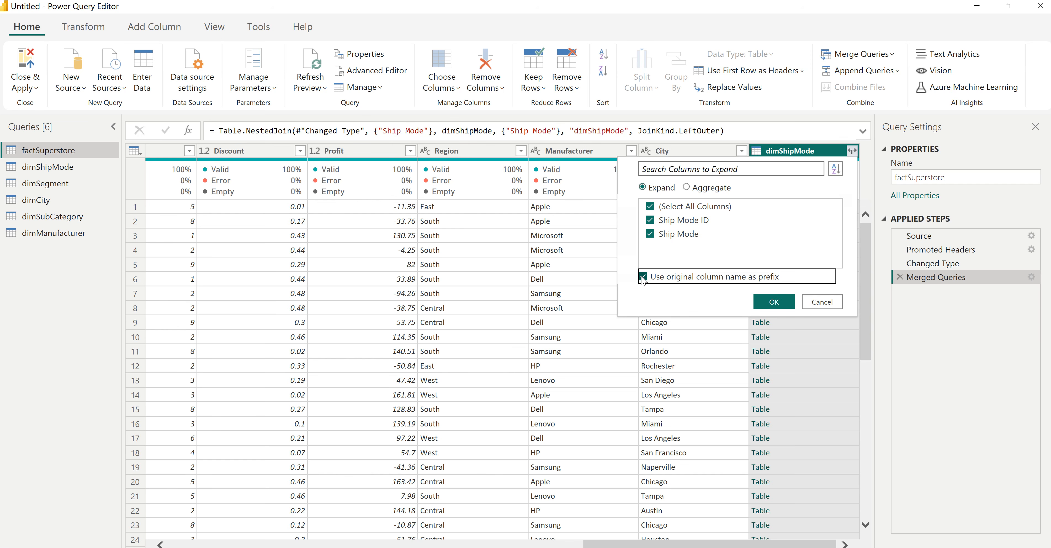
{"action": "left_click", "coordinate": [650, 206]}
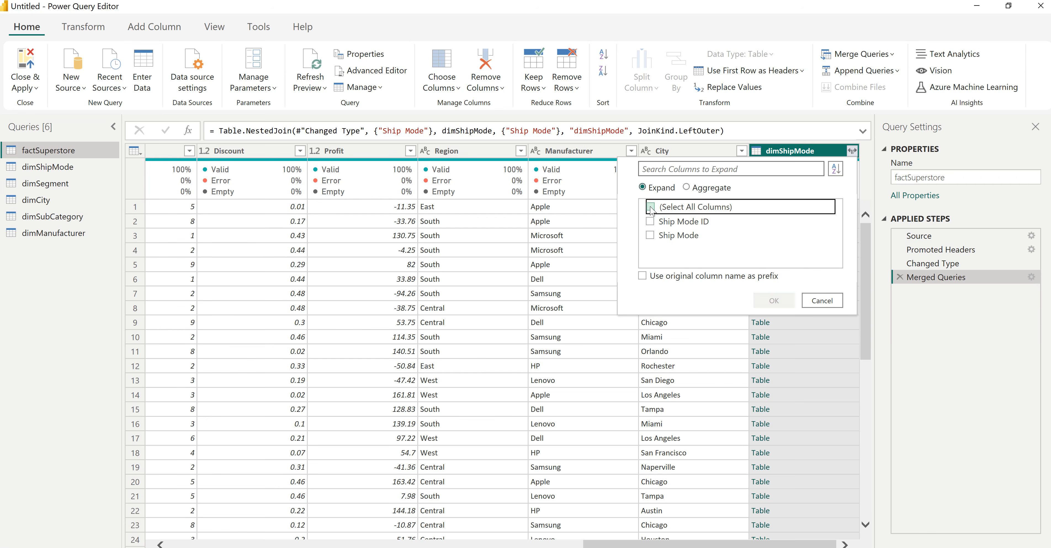
{"action": "left_click", "coordinate": [650, 221]}
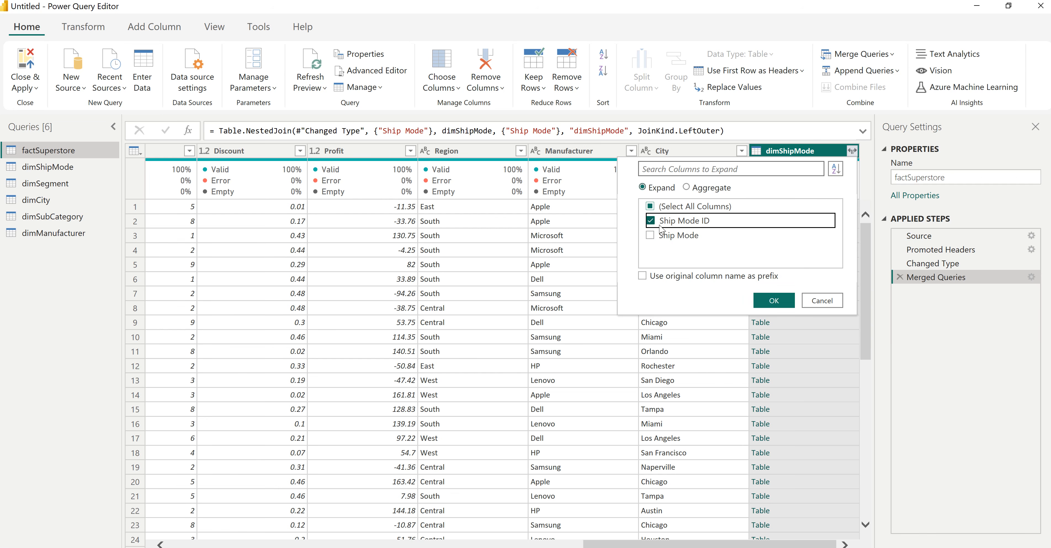
{"action": "left_click", "coordinate": [773, 300]}
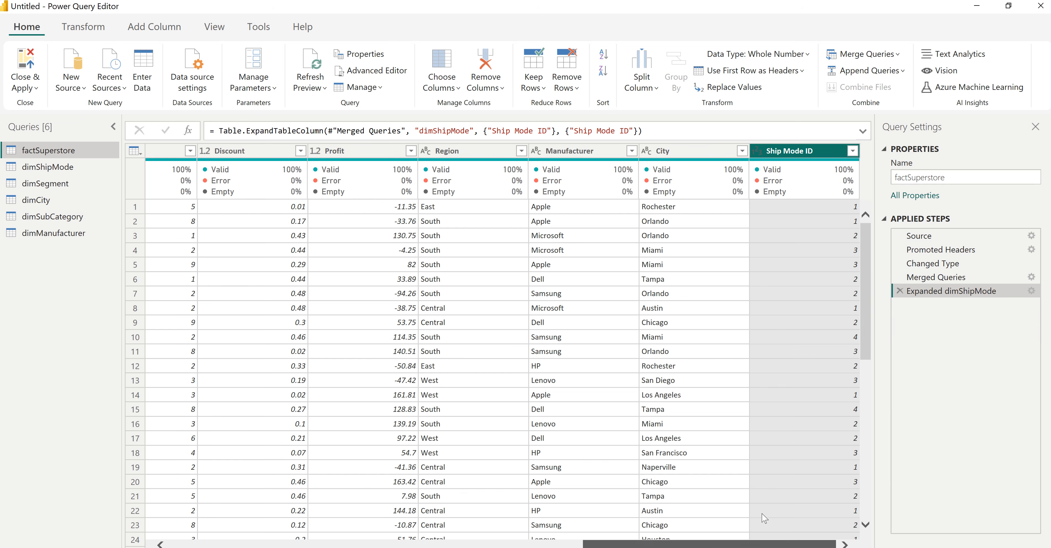
- Merge dimSegment into the factSuperstore query with a left outer join, matching on the Segment column of both tables
{"action": "left_click", "coordinate": [896, 58]}
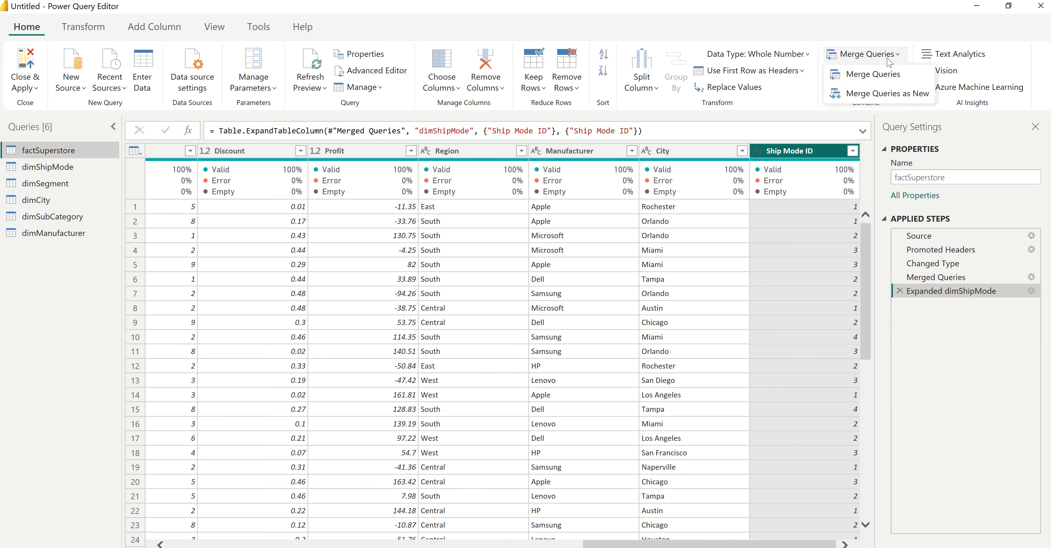
{"action": "left_click", "coordinate": [870, 79]}
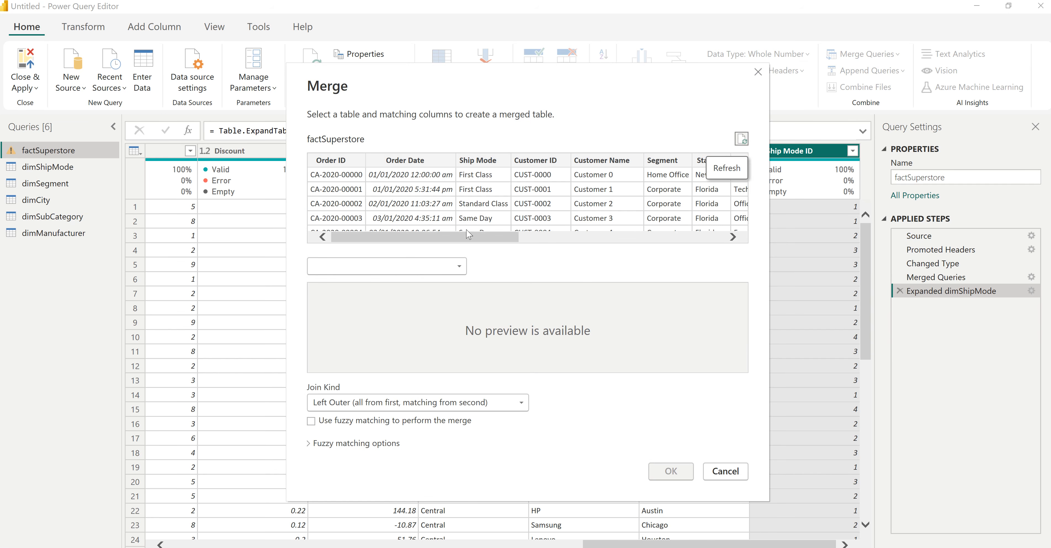
{"action": "left_click_drag", "start_coordinate": [482, 242], "coordinate": [567, 241]}
{"action": "left_click", "coordinate": [471, 163]}
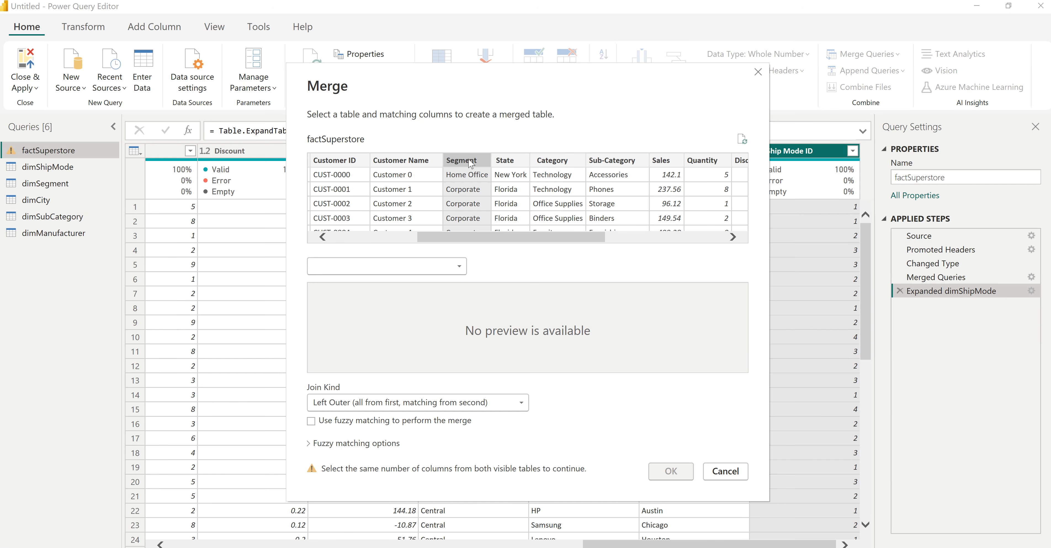
{"action": "left_click", "coordinate": [395, 270]}
{"action": "left_click", "coordinate": [365, 313]}
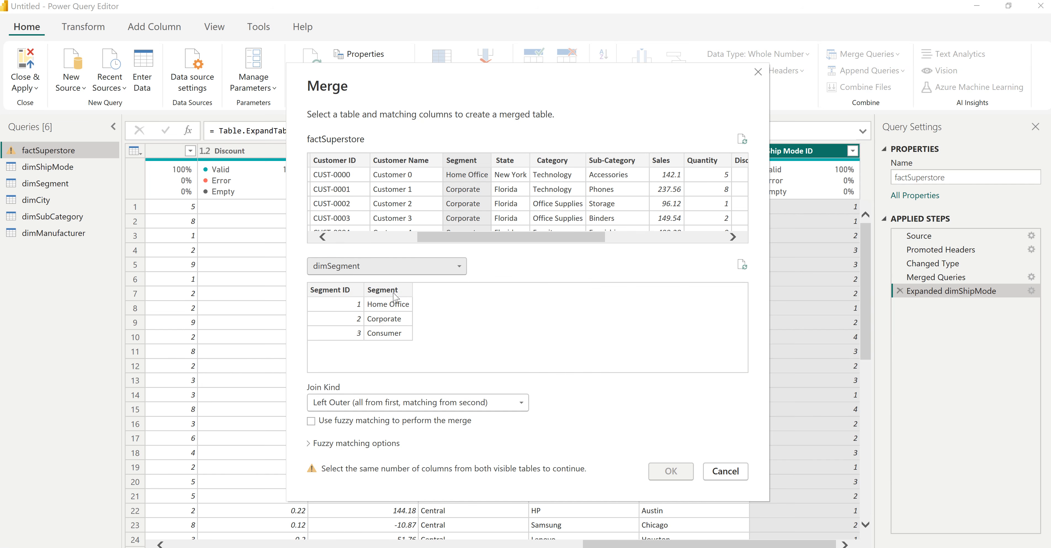
{"action": "left_click", "coordinate": [388, 290]}
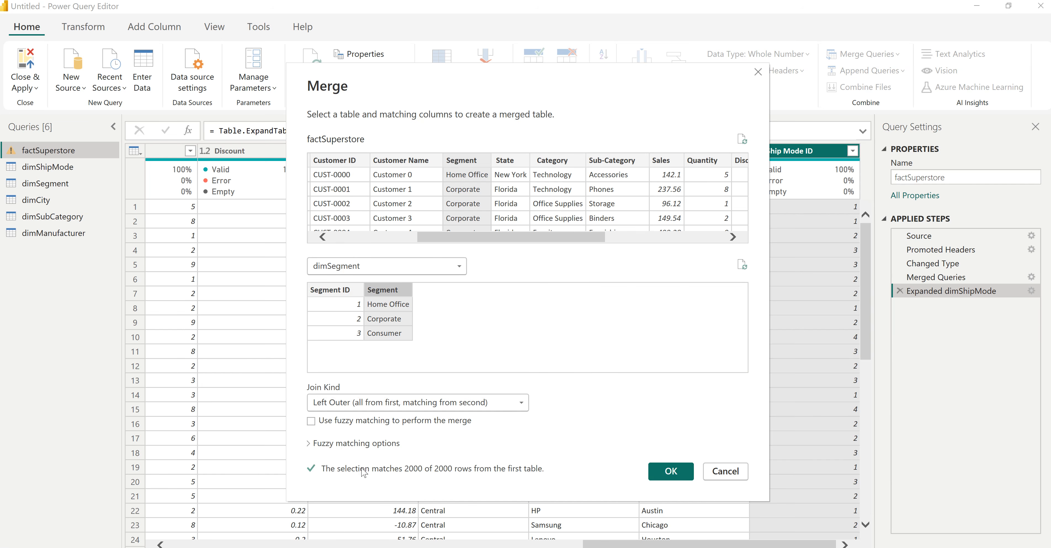
{"action": "left_click", "coordinate": [668, 472]}
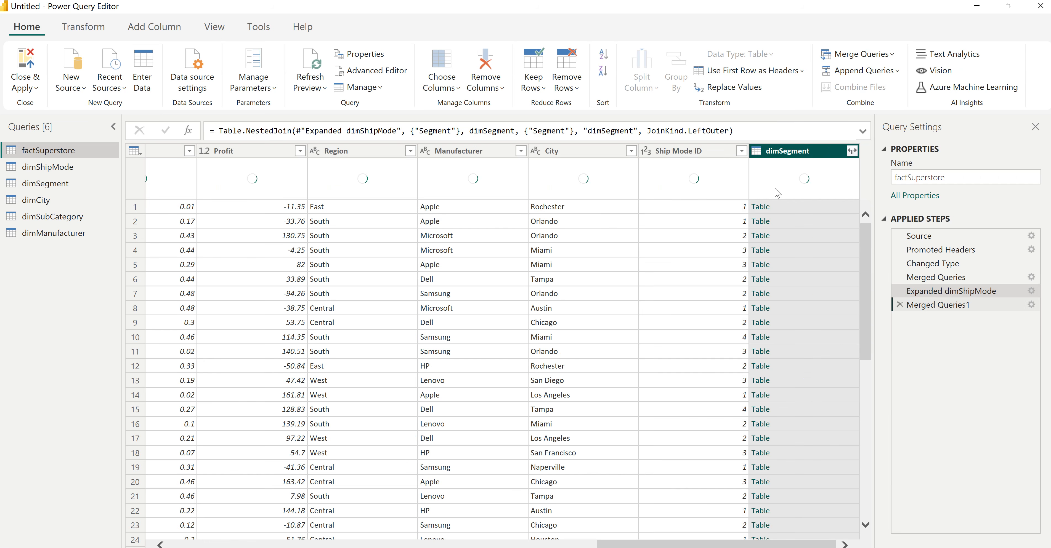
- Expand the merged dimSegment column to only Segment ID, leaving out the Segment column
{"action": "left_click", "coordinate": [852, 150]}
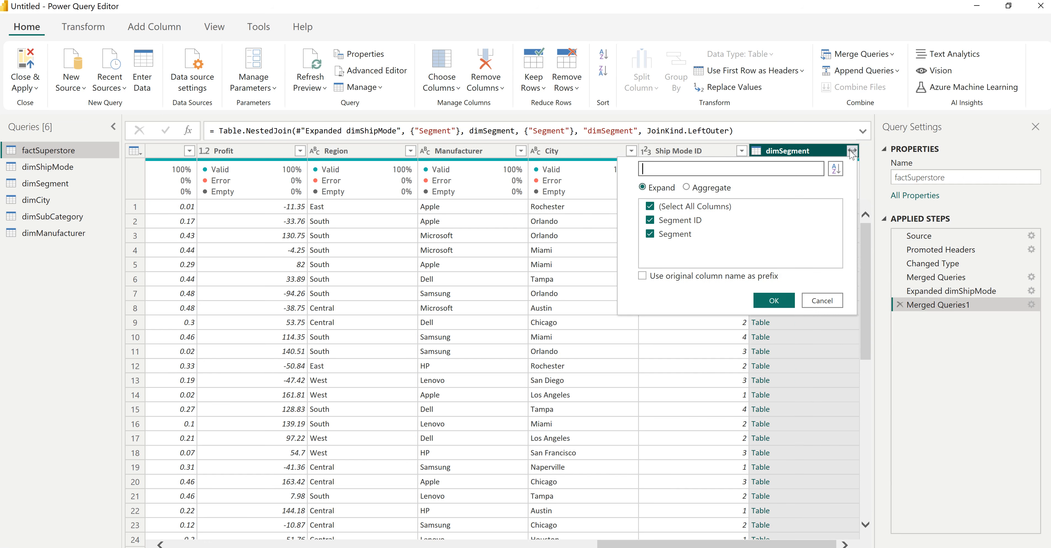
{"action": "left_click", "coordinate": [650, 206]}
{"action": "left_click", "coordinate": [650, 221]}
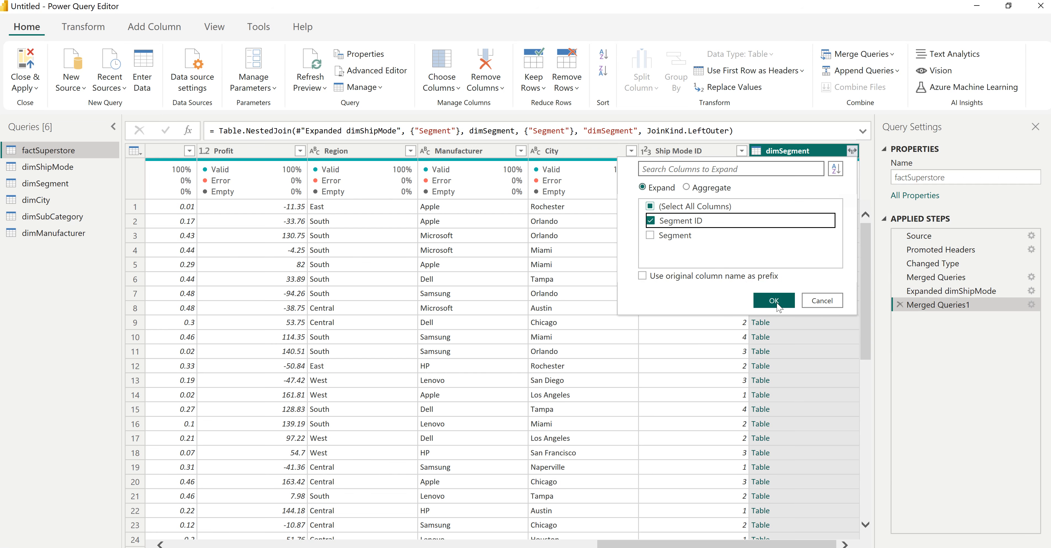
{"action": "left_click", "coordinate": [767, 301]}
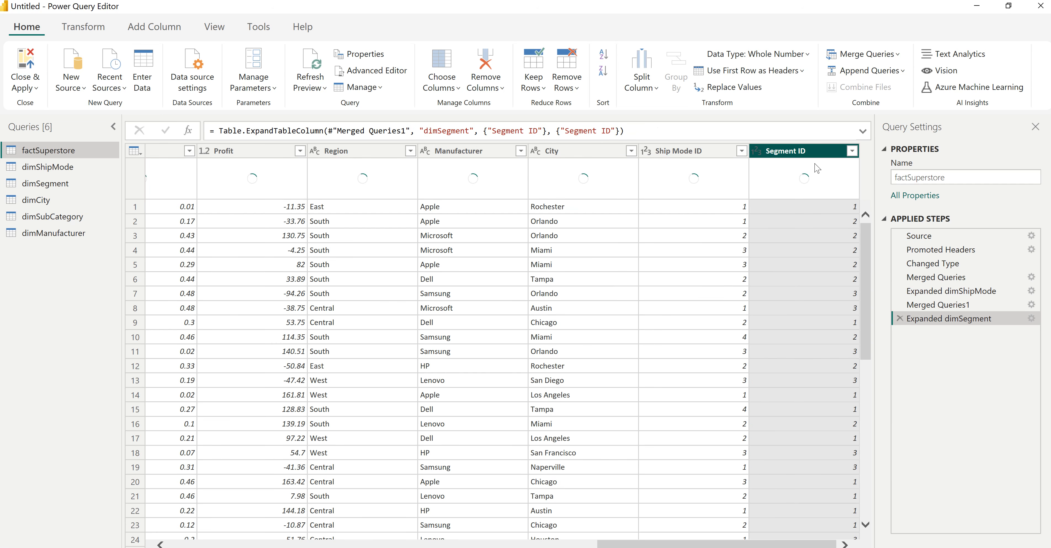
- Start a merge on the factSuperstore query and select its State, Region and City columns, in that order, as the matching columns
{"action": "mouse_move", "coordinate": [806, 165]}
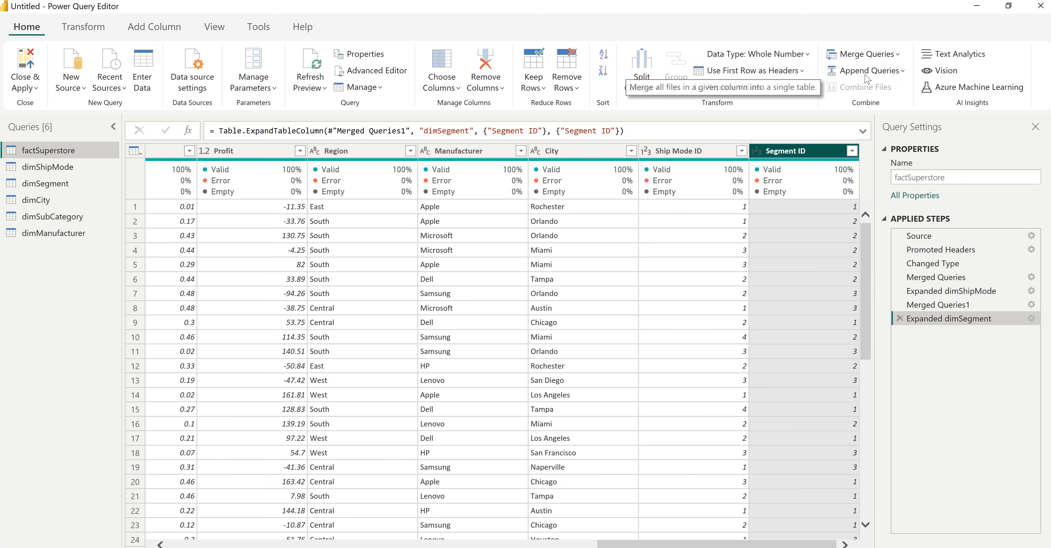
{"action": "left_click", "coordinate": [896, 57]}
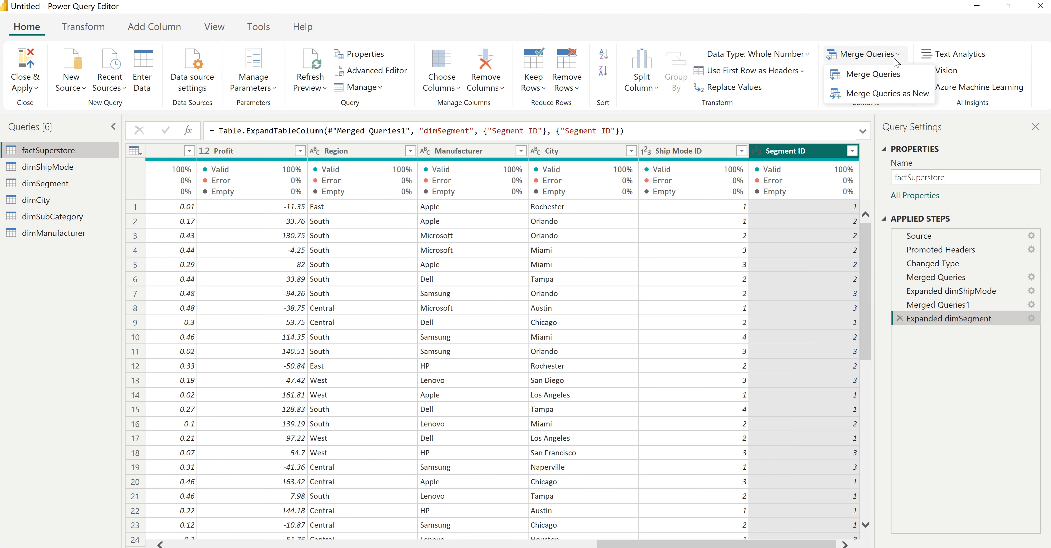
{"action": "left_click", "coordinate": [877, 75]}
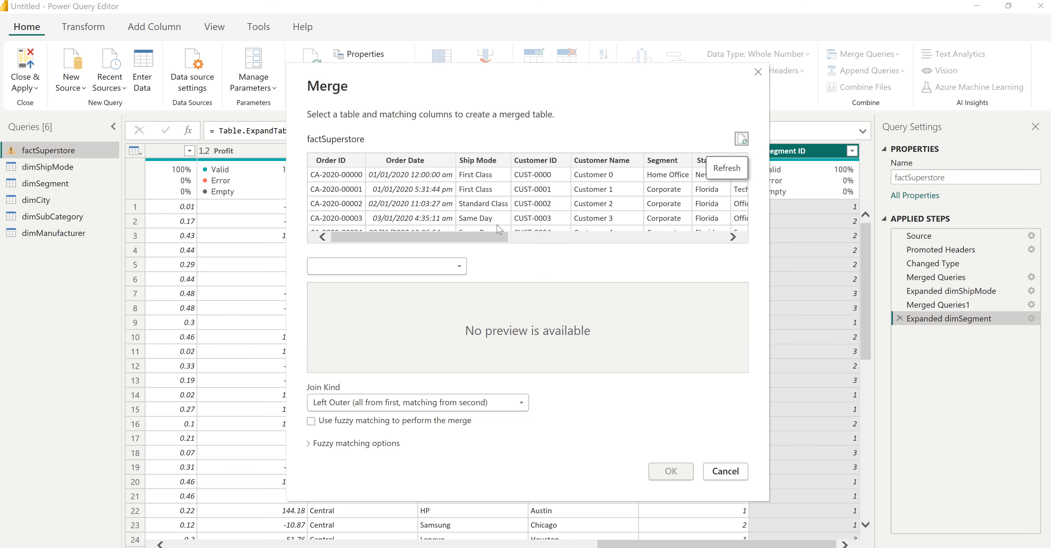
{"action": "left_click_drag", "start_coordinate": [499, 237], "coordinate": [580, 238]}
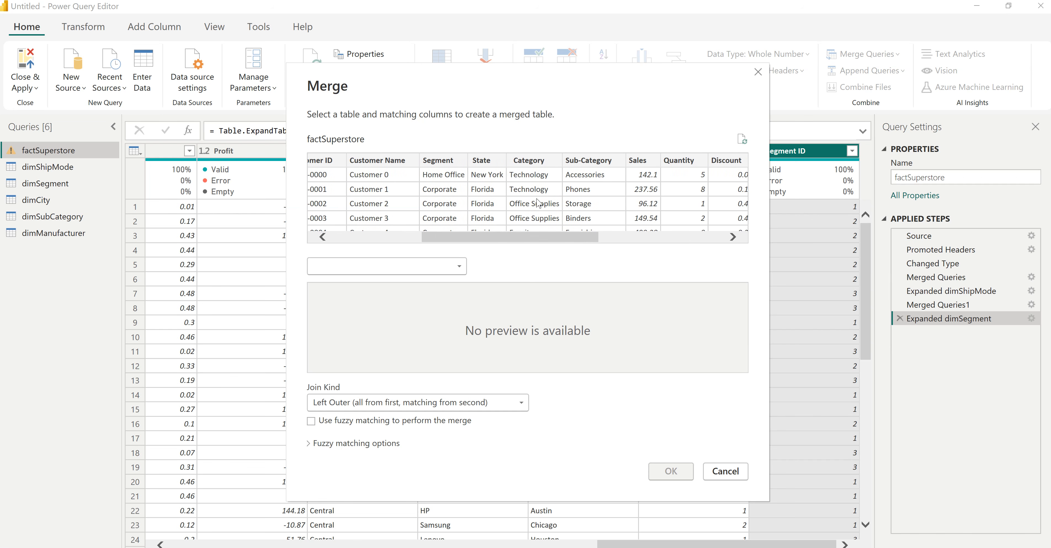
{"action": "left_click", "coordinate": [487, 162]}
{"action": "left_click_drag", "start_coordinate": [539, 241], "coordinate": [619, 241]}
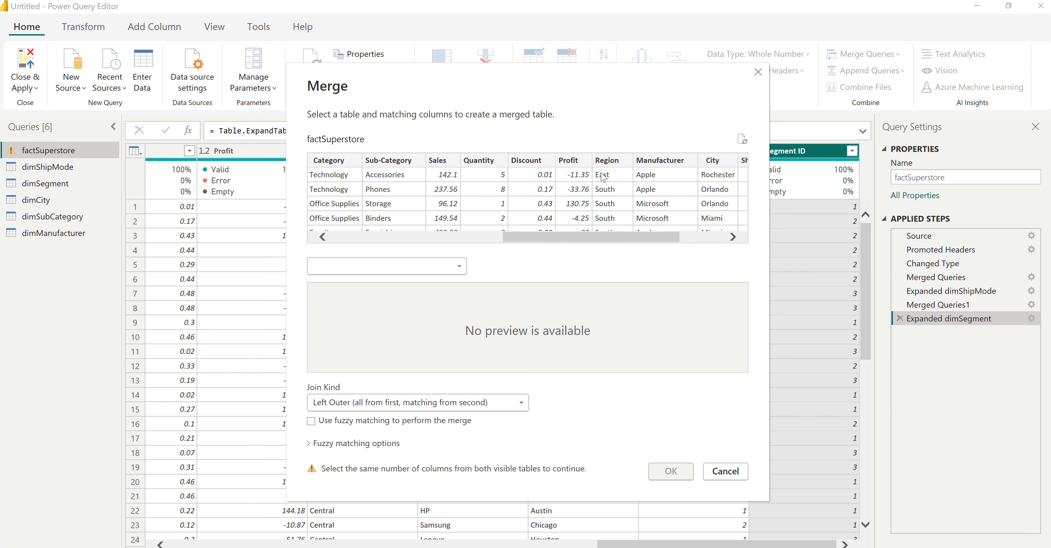
{"action": "left_click", "coordinate": [616, 165], "text": "ctrl"}
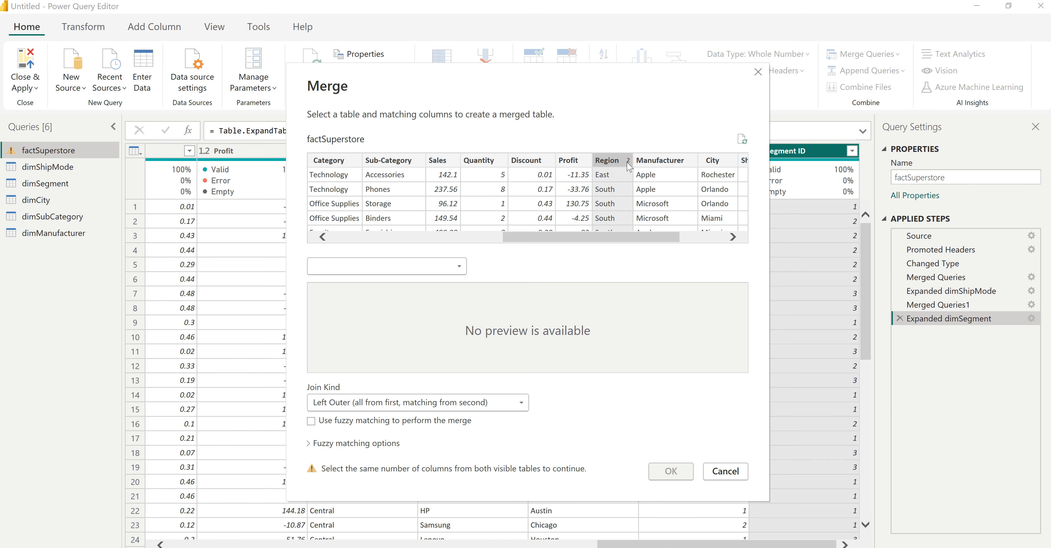
{"action": "left_click_drag", "start_coordinate": [591, 238], "coordinate": [520, 245]}
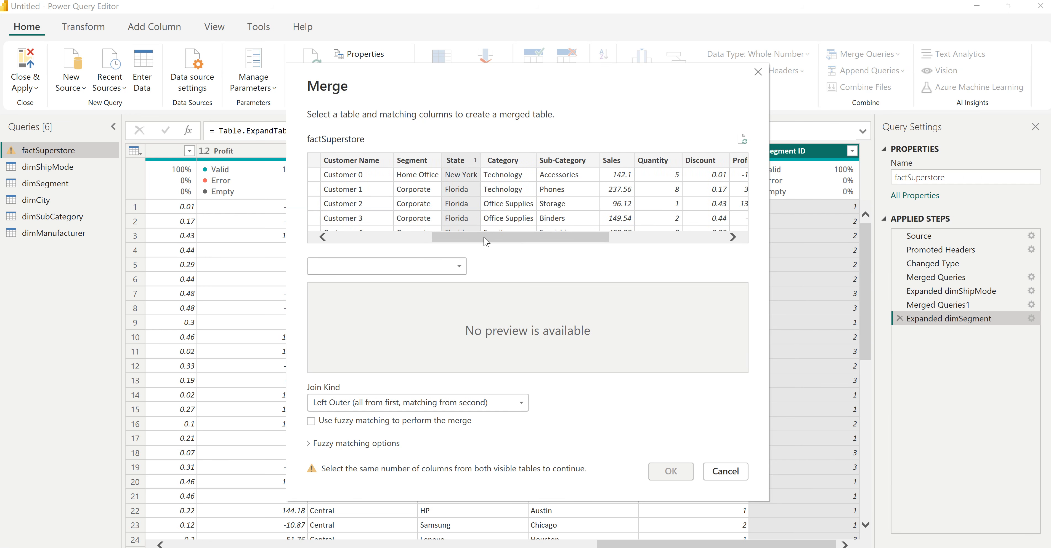
{"action": "left_click_drag", "start_coordinate": [484, 245], "coordinate": [536, 247]}
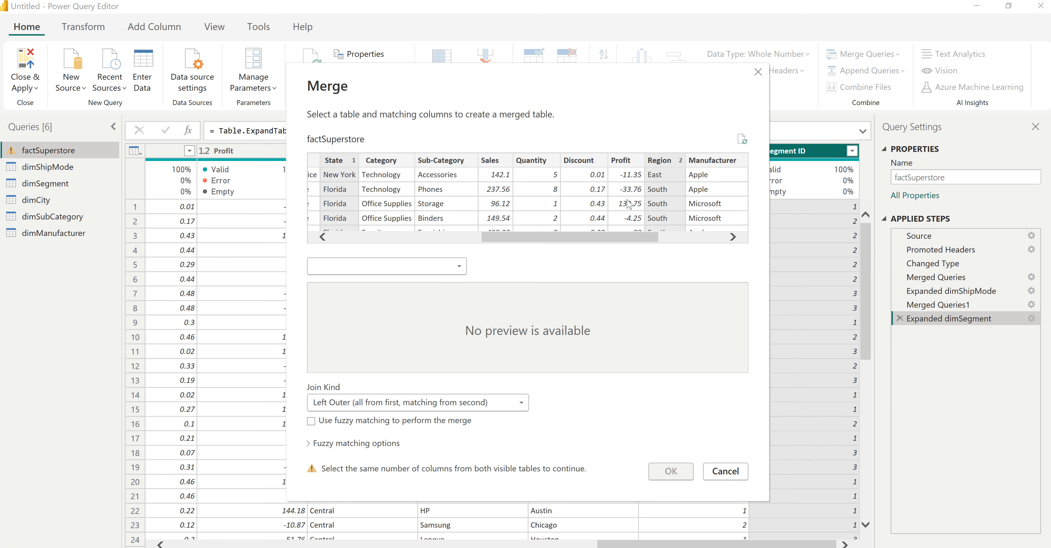
{"action": "left_click_drag", "start_coordinate": [631, 241], "coordinate": [700, 247]}
{"action": "left_click", "coordinate": [610, 163], "text": "ctrl"}
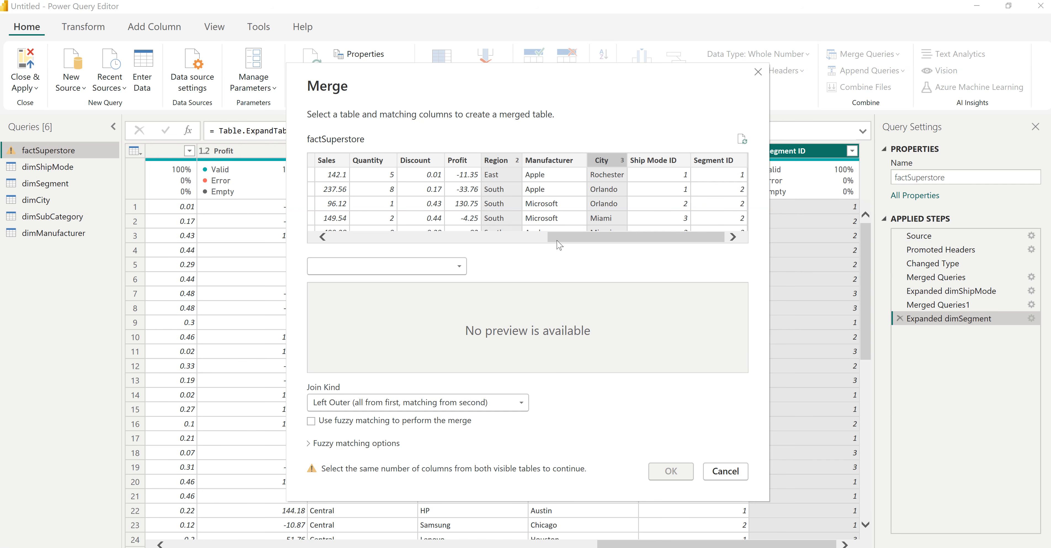
- Merge dimCity into factSuperstore with a left outer join, matching on dimCity's State, Region and City columns in that order
{"action": "left_click", "coordinate": [397, 272]}
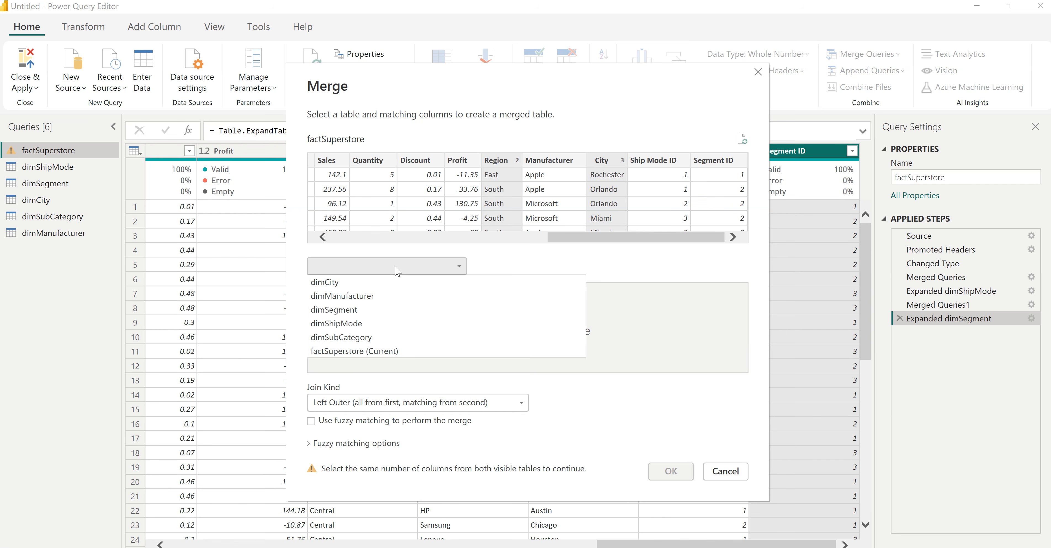
{"action": "left_click", "coordinate": [349, 284]}
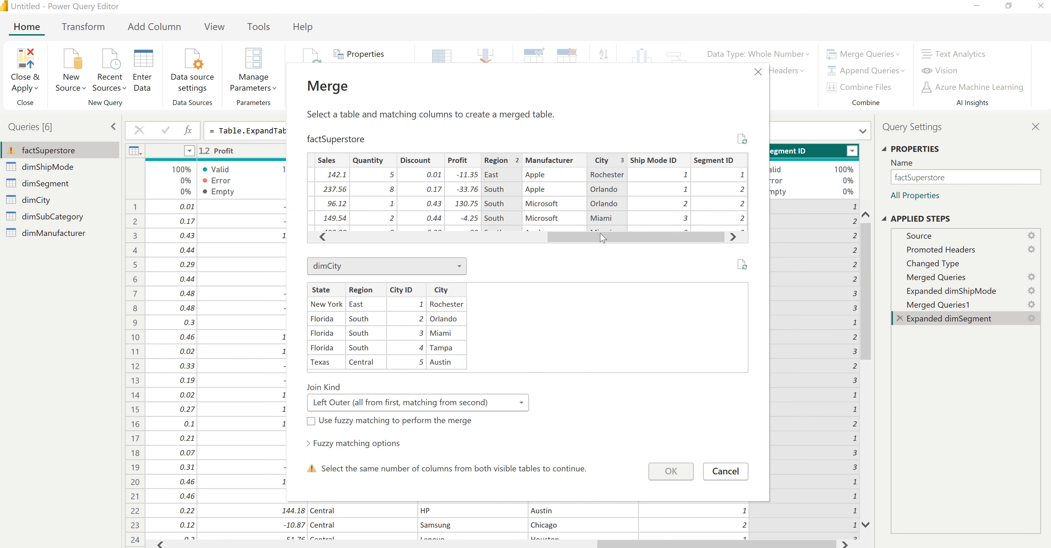
{"action": "left_click_drag", "start_coordinate": [596, 237], "coordinate": [480, 246]}
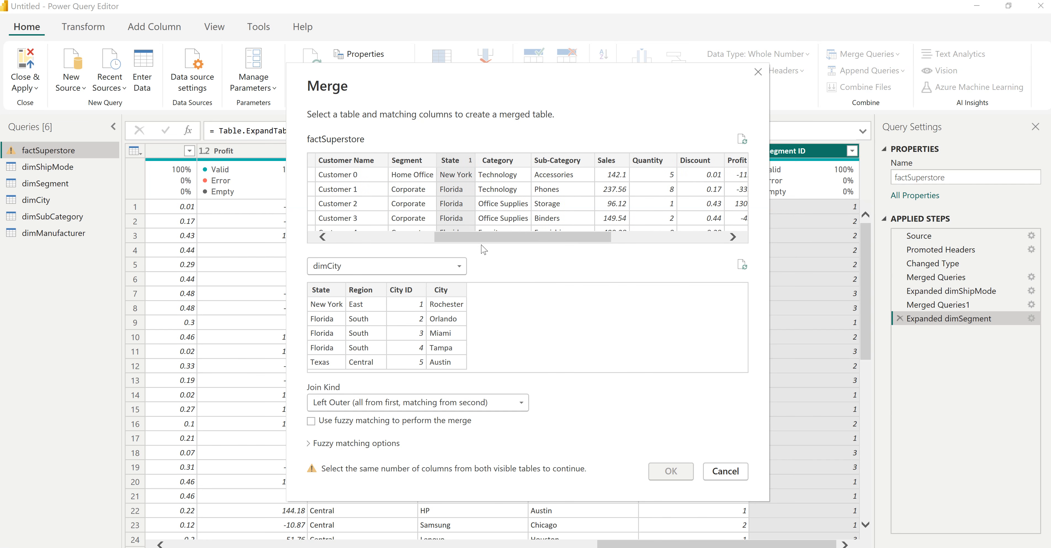
{"action": "left_click", "coordinate": [326, 289]}
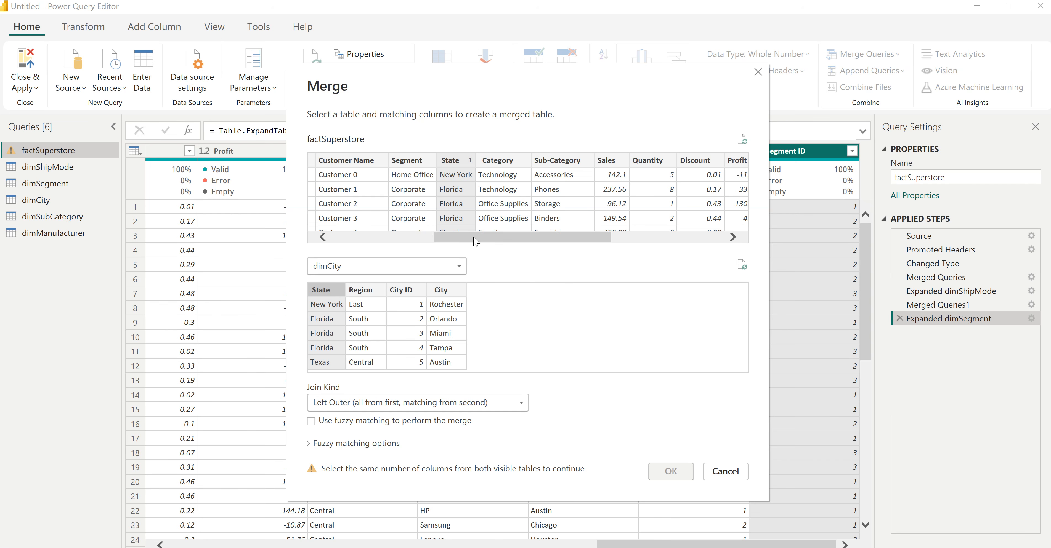
{"action": "left_click_drag", "start_coordinate": [477, 241], "coordinate": [537, 238]}
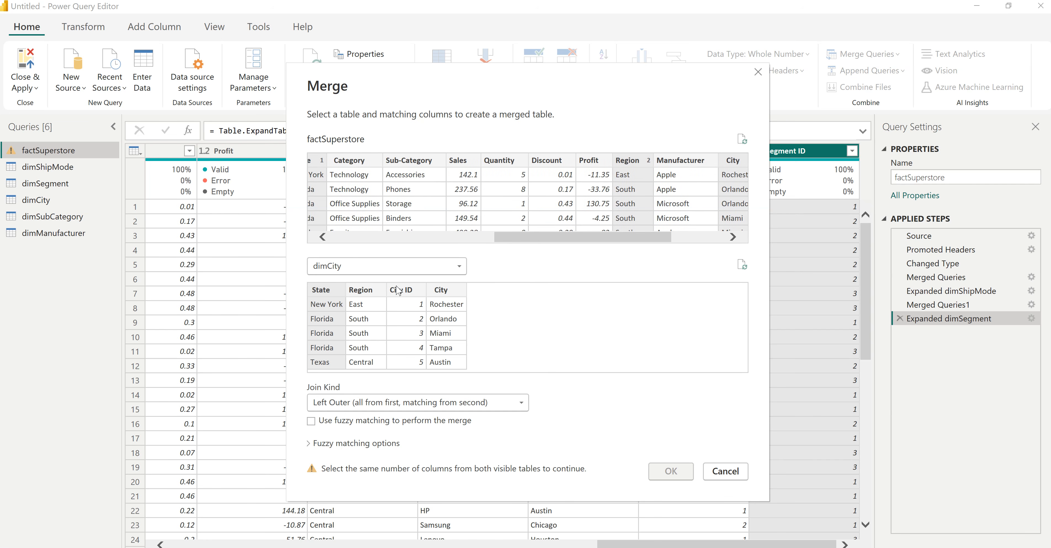
{"action": "left_click", "coordinate": [365, 291], "text": "ctrl"}
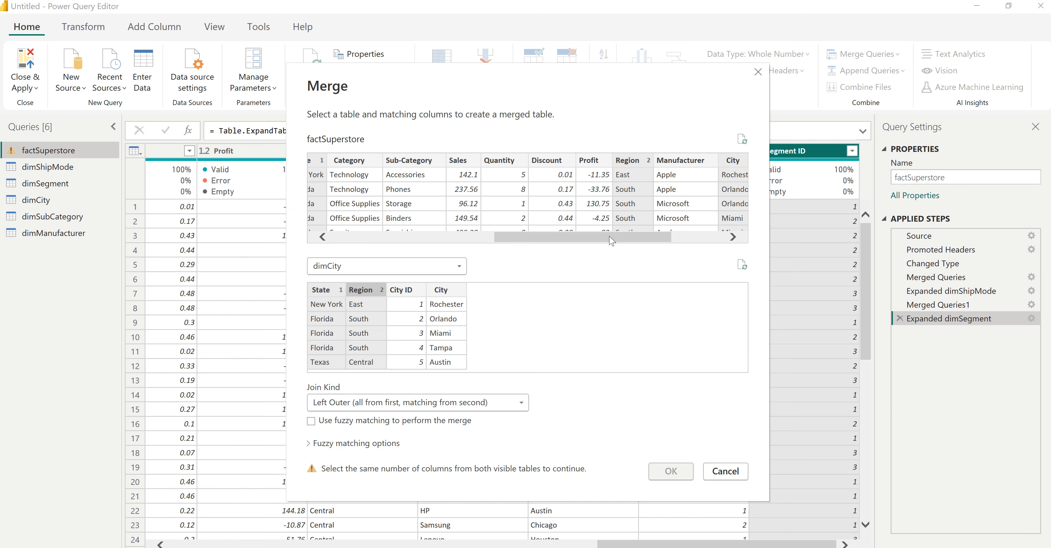
{"action": "left_click", "coordinate": [444, 293], "text": "ctrl"}
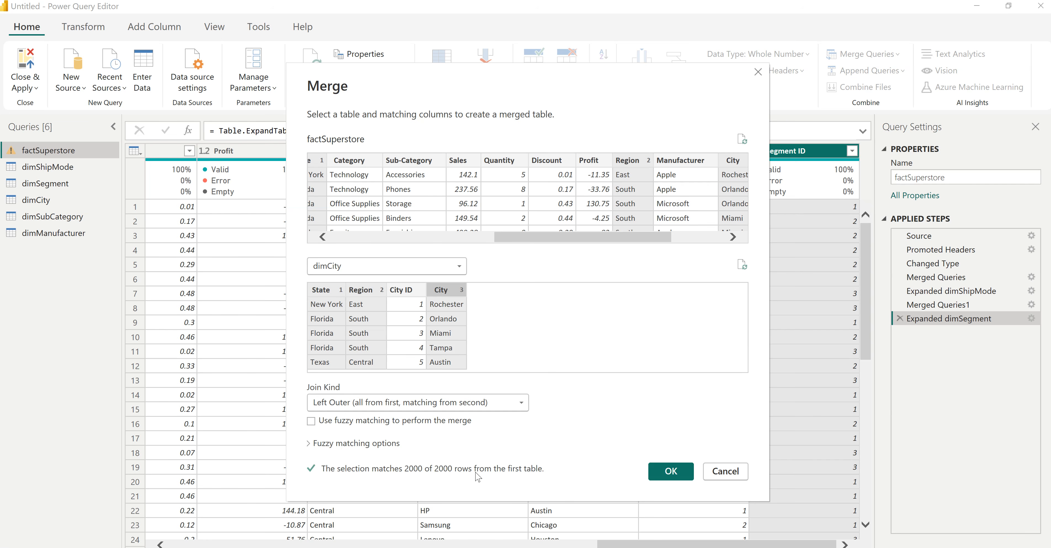
{"action": "left_click", "coordinate": [448, 292], "text": "ctrl"}
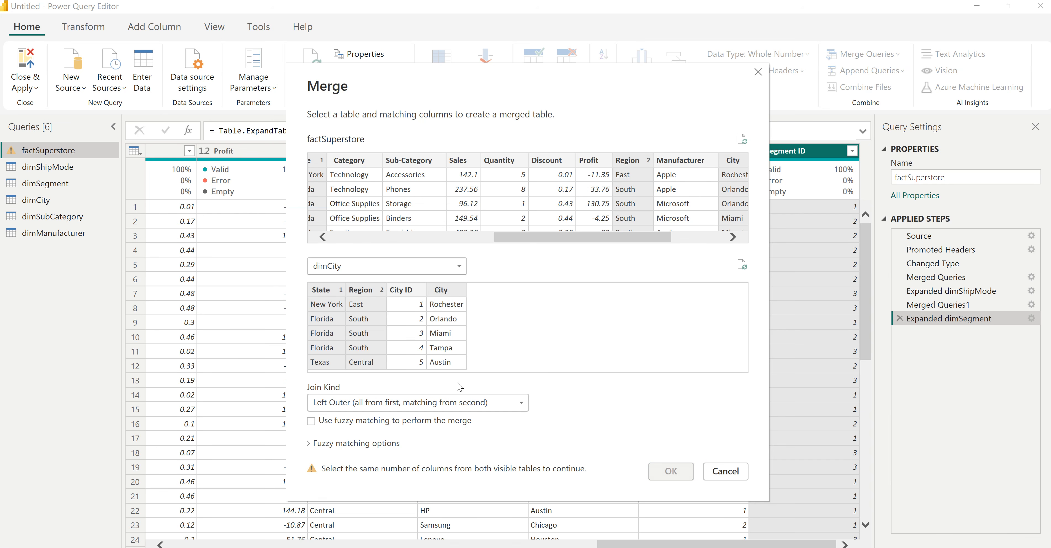
{"action": "left_click", "coordinate": [452, 292], "text": "ctrl"}
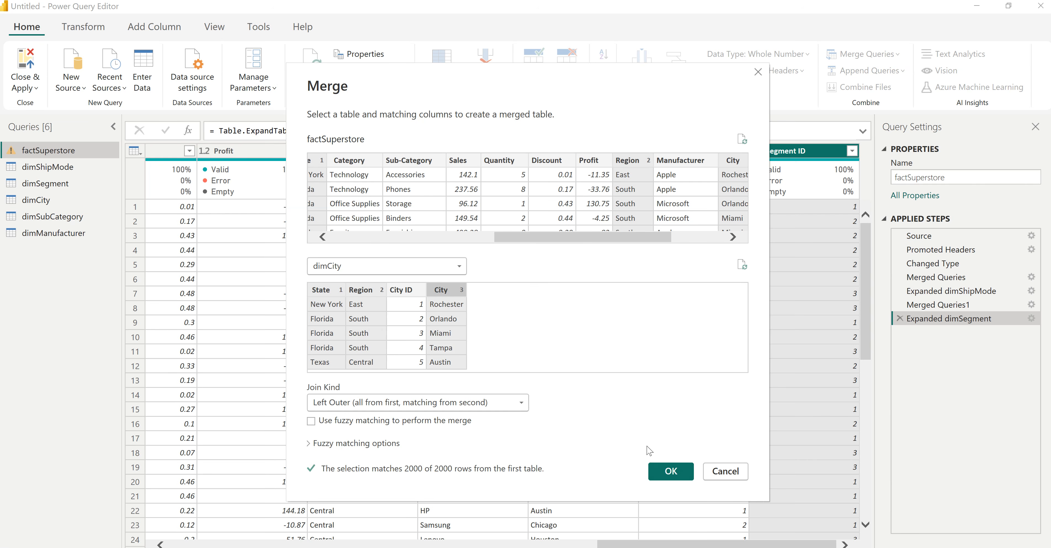
{"action": "left_click", "coordinate": [671, 471]}
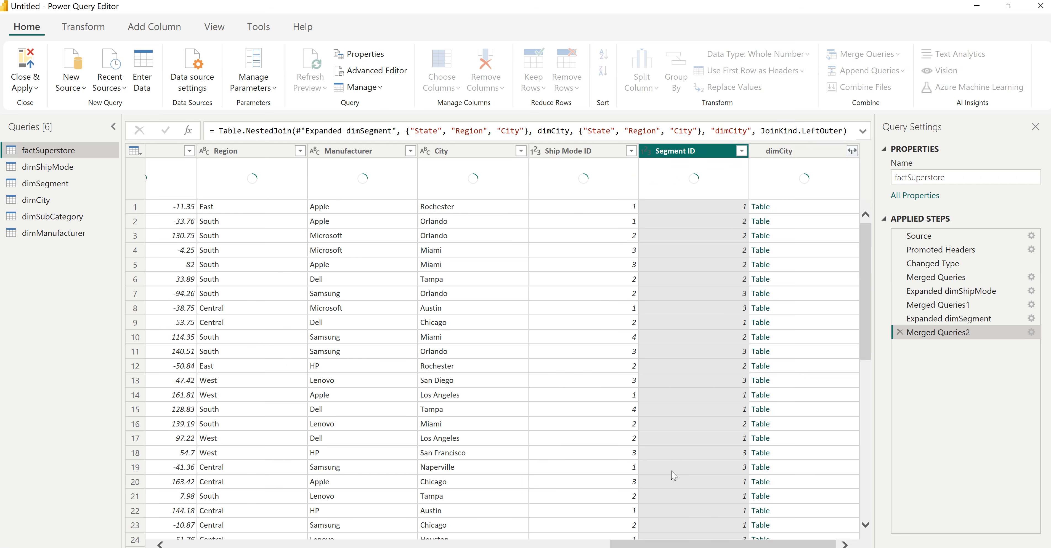
- Expand the merged dimCity column to only City ID, without the original column name as prefix
{"action": "left_click", "coordinate": [851, 151]}
{"action": "left_click", "coordinate": [651, 207]}
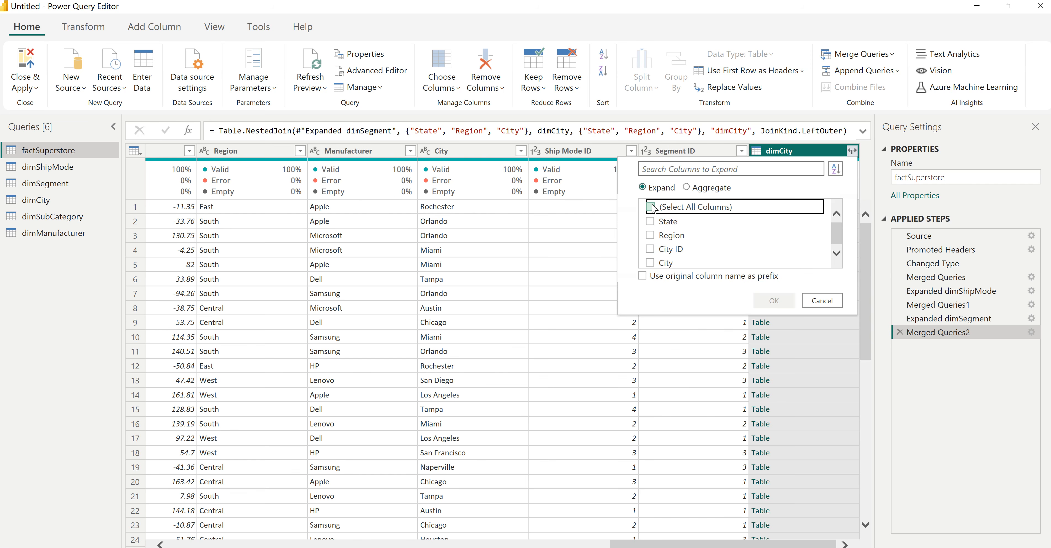
{"action": "left_click", "coordinate": [650, 249]}
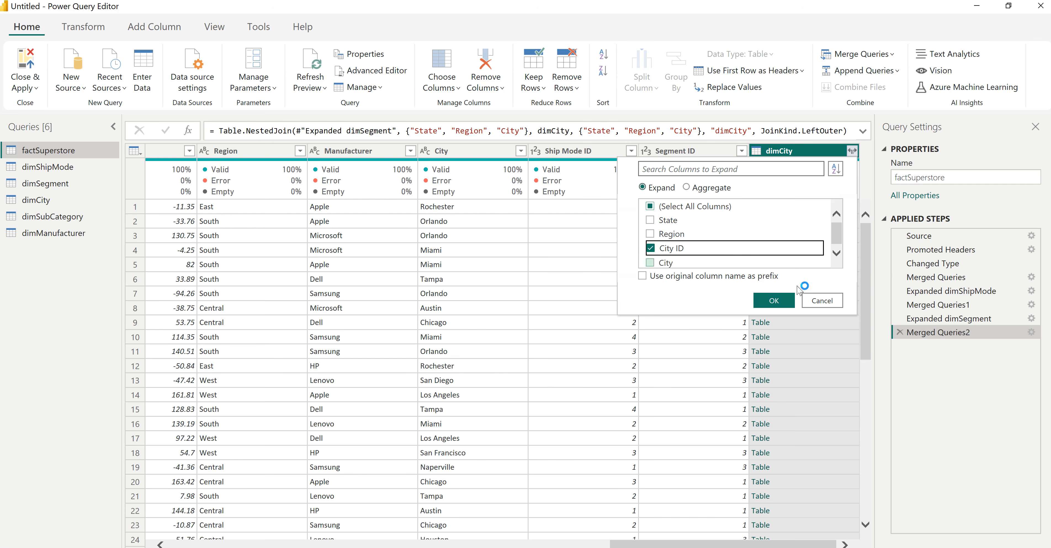
{"action": "left_click", "coordinate": [779, 302]}
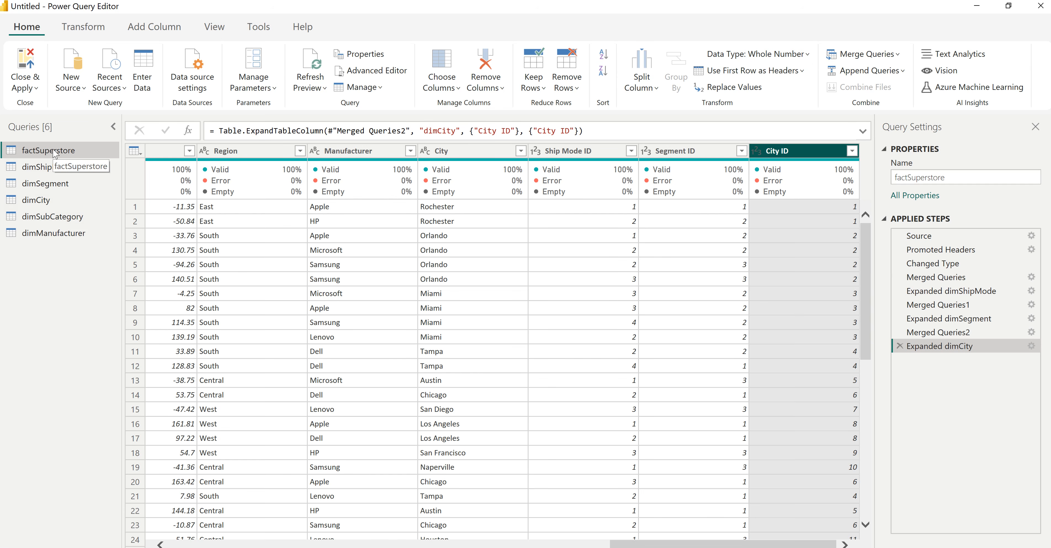
- Merge dimSubCategory into the factSuperstore query with a left outer join, matching on Category and Sub-Category in both tables
{"action": "left_click", "coordinate": [902, 72]}
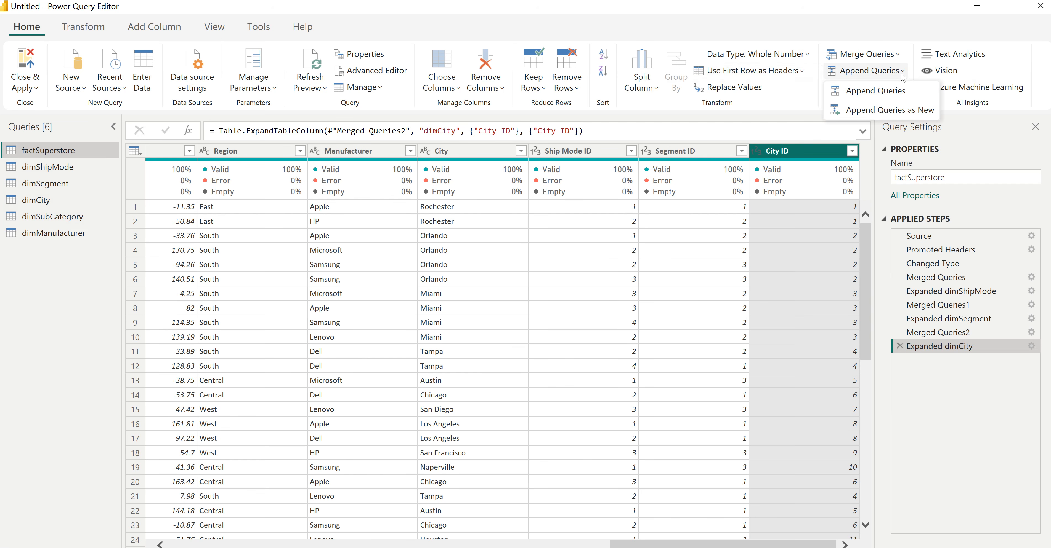
{"action": "left_click", "coordinate": [897, 56]}
{"action": "left_click", "coordinate": [877, 75]}
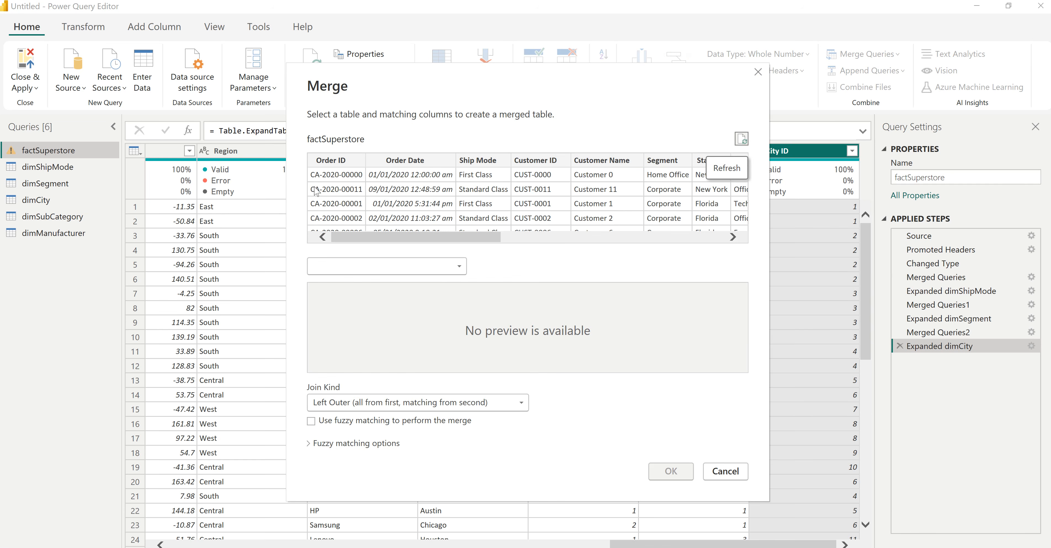
{"action": "left_click_drag", "start_coordinate": [432, 236], "coordinate": [525, 230]}
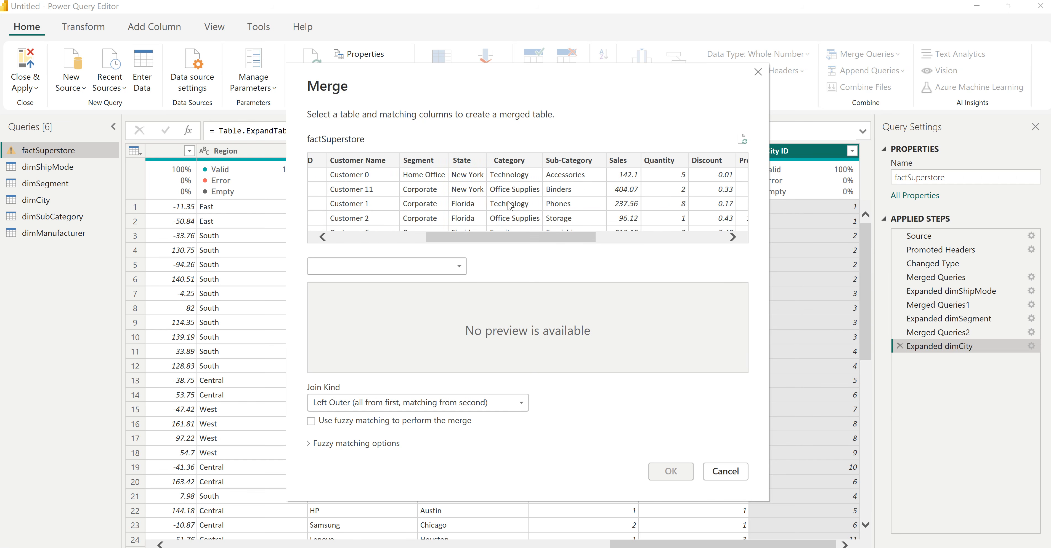
{"action": "left_click", "coordinate": [511, 161]}
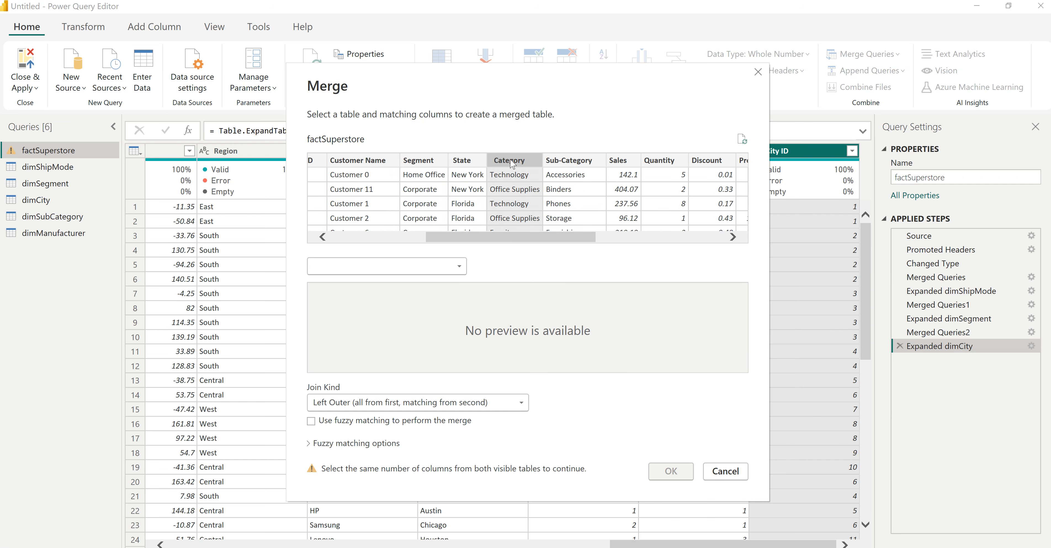
{"action": "left_click", "coordinate": [575, 164], "text": "ctrl"}
{"action": "left_click", "coordinate": [399, 269]}
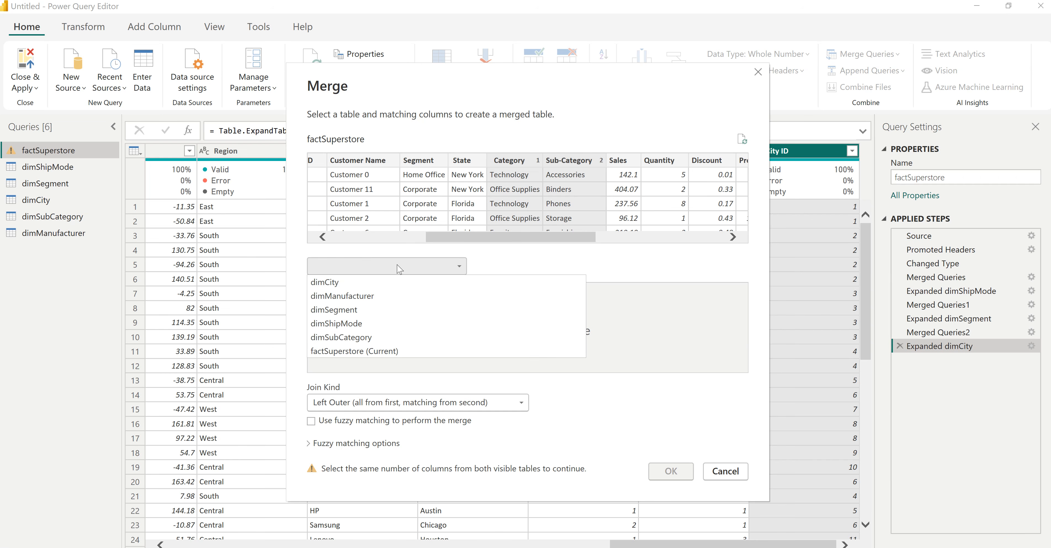
{"action": "left_click", "coordinate": [348, 338]}
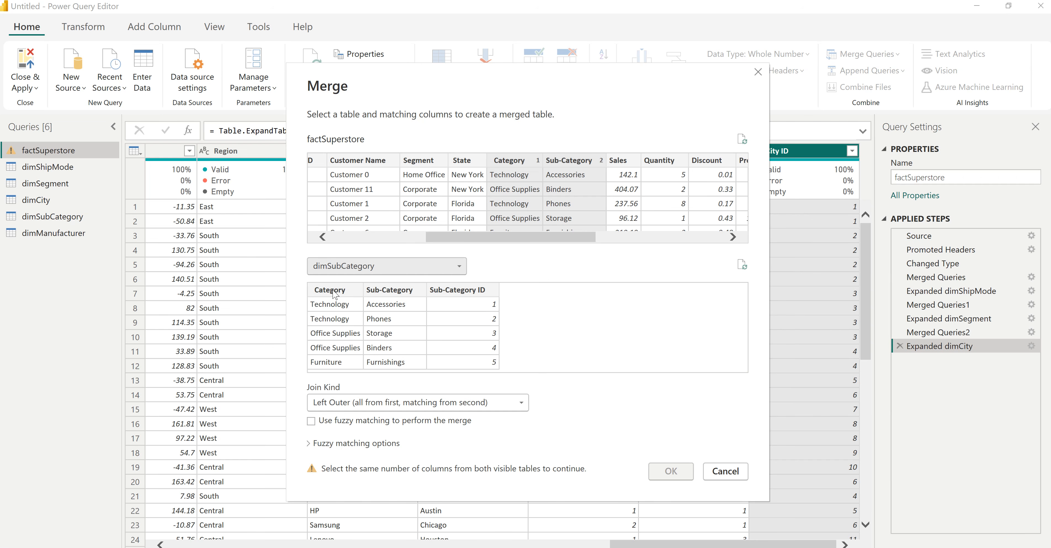
{"action": "left_click", "coordinate": [332, 291]}
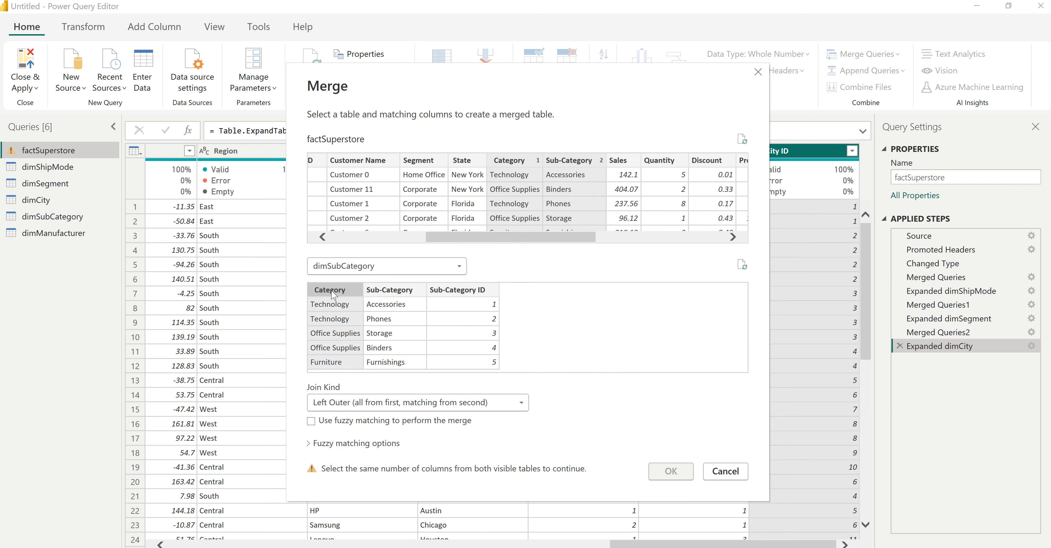
{"action": "left_click", "coordinate": [399, 291], "text": "ctrl"}
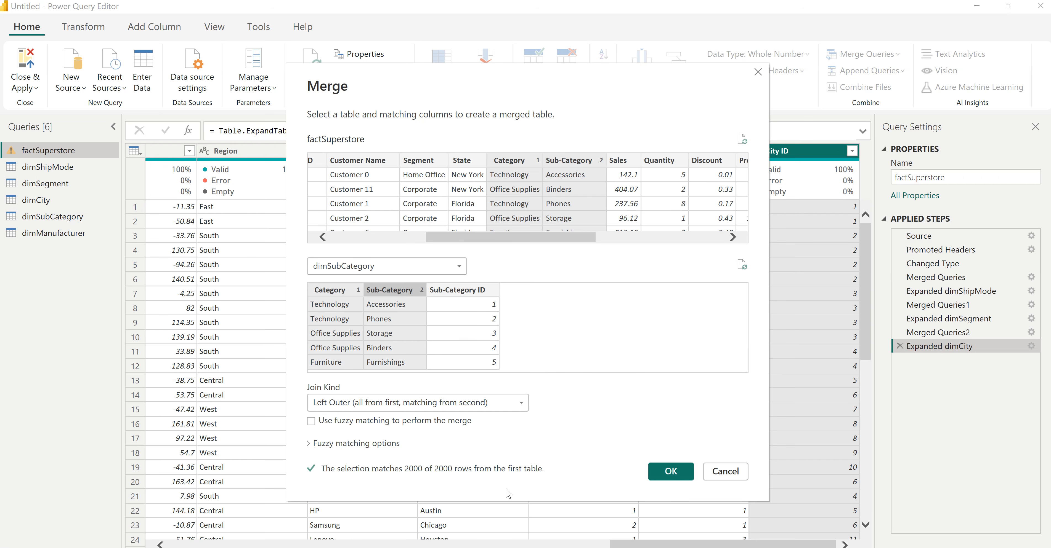
{"action": "left_click", "coordinate": [671, 471]}
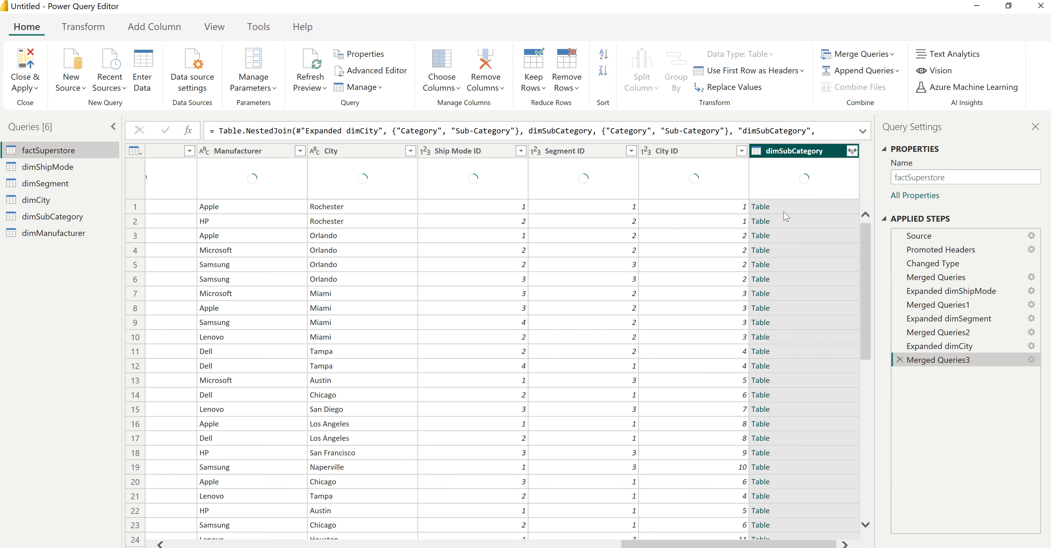
- Expand the merged dimSubCategory column to only Sub-Category ID, without the original column name as prefix
{"action": "left_click", "coordinate": [852, 151]}
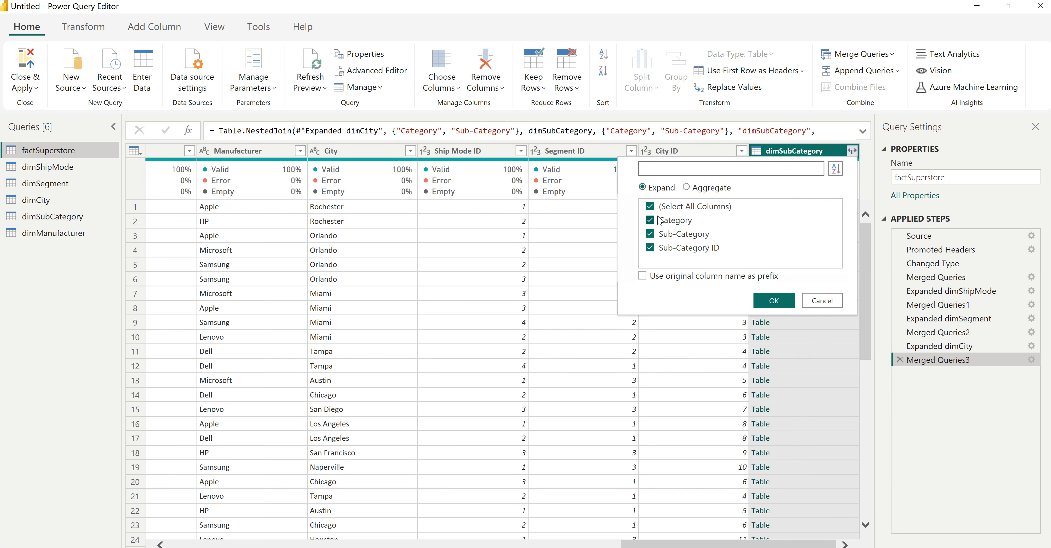
{"action": "left_click", "coordinate": [650, 207]}
{"action": "left_click", "coordinate": [650, 248]}
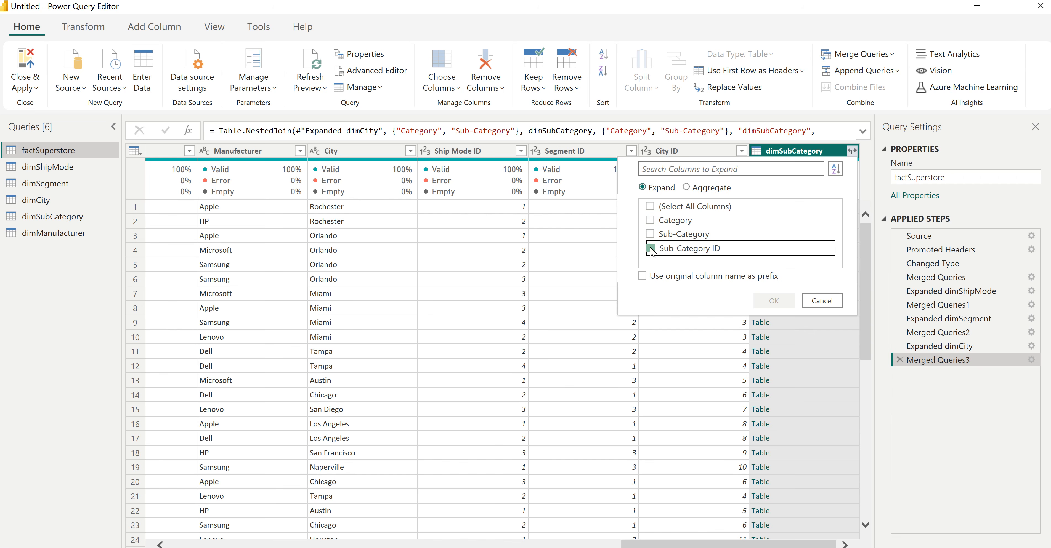
{"action": "left_click", "coordinate": [781, 300]}
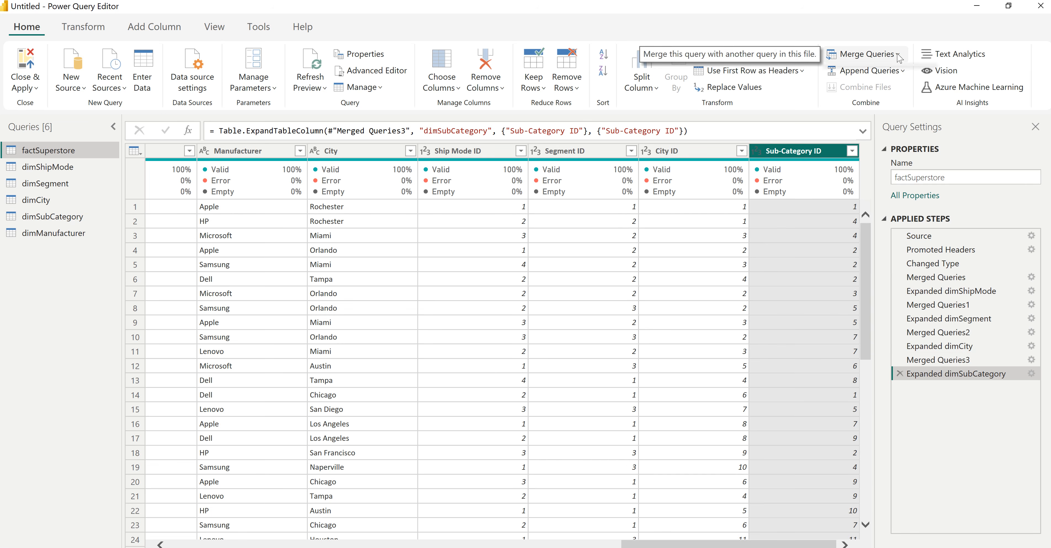
- Merge dimManufacturer into the factSuperstore query with a left outer join, matching on the Manufacturer column in both tables
{"action": "left_click", "coordinate": [877, 55]}
{"action": "left_click", "coordinate": [876, 76]}
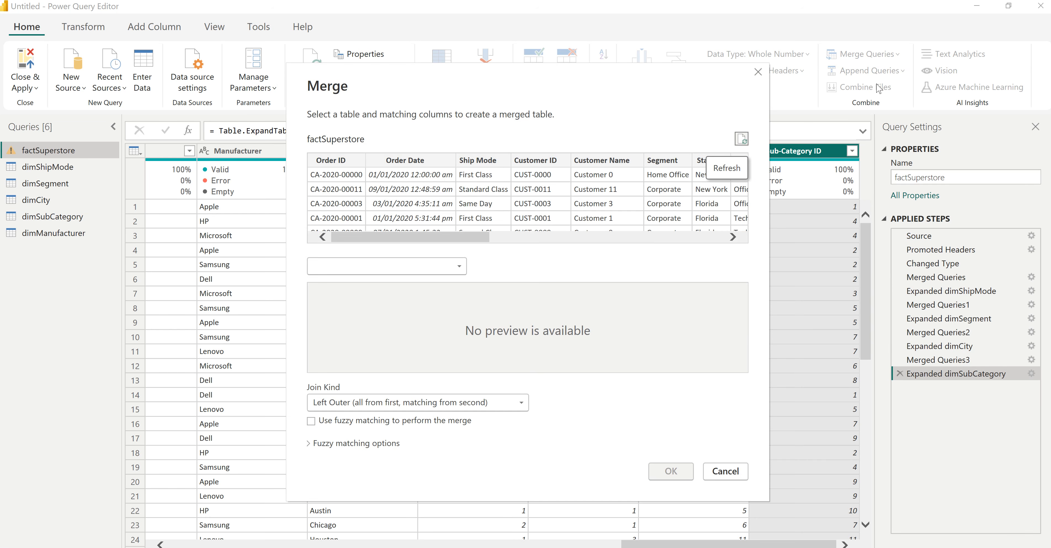
{"action": "left_click_drag", "start_coordinate": [471, 239], "coordinate": [722, 225]}
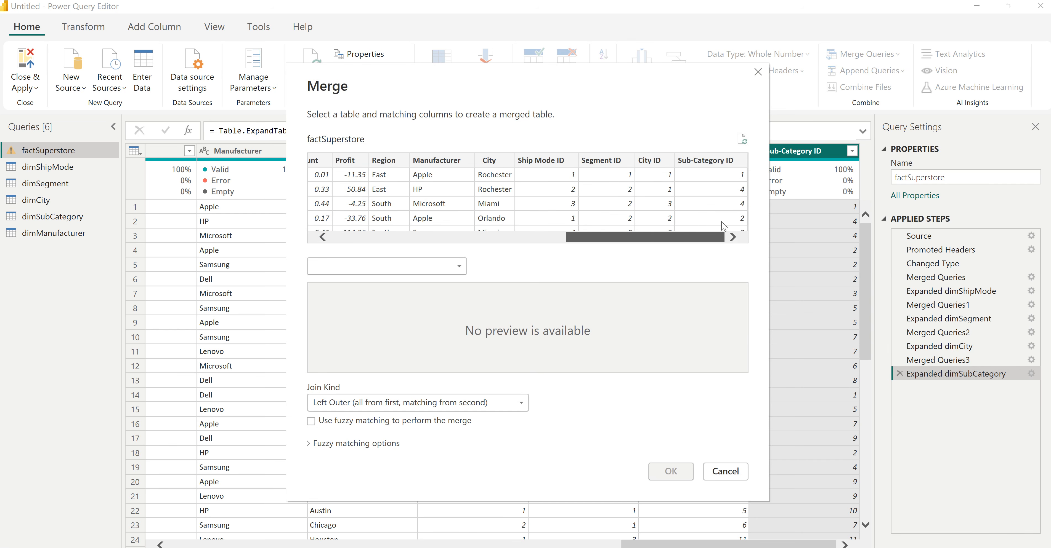
{"action": "left_click", "coordinate": [443, 163]}
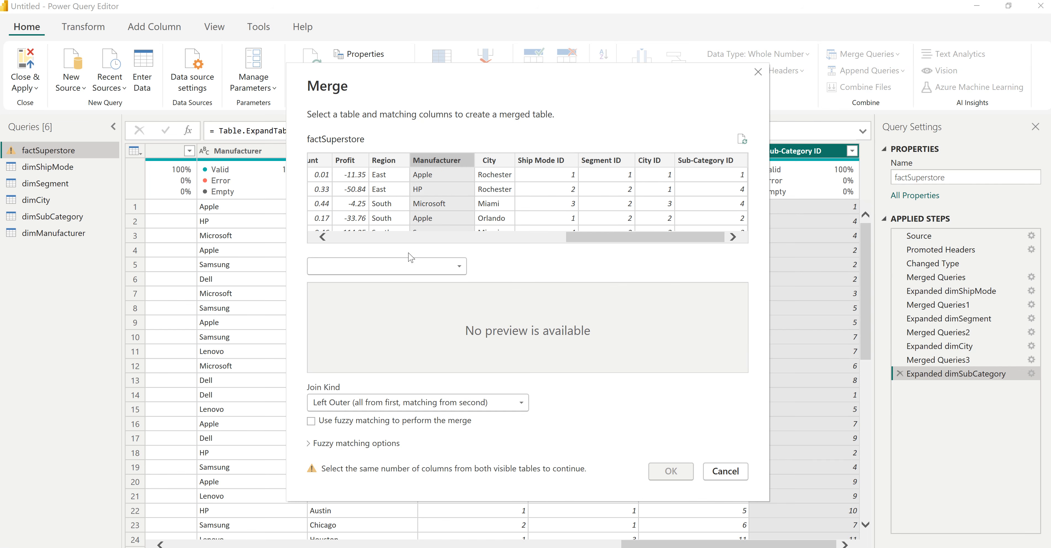
{"action": "left_click", "coordinate": [407, 267]}
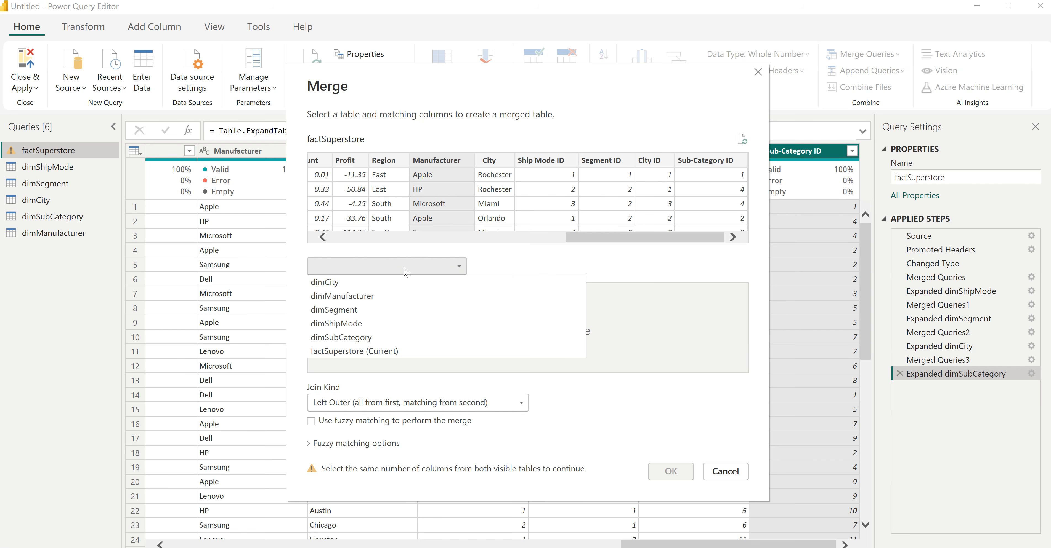
{"action": "left_click", "coordinate": [358, 296]}
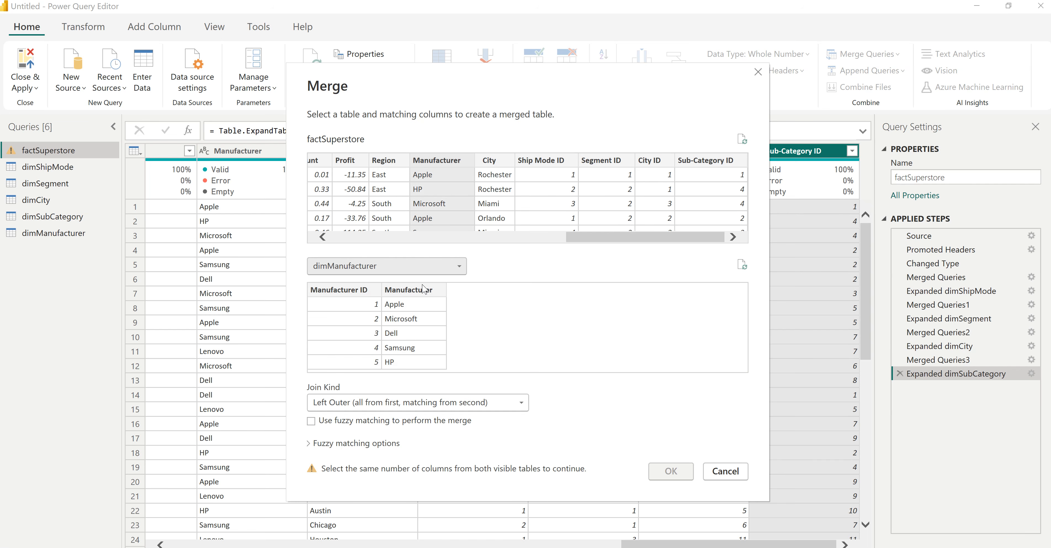
{"action": "left_click", "coordinate": [420, 293]}
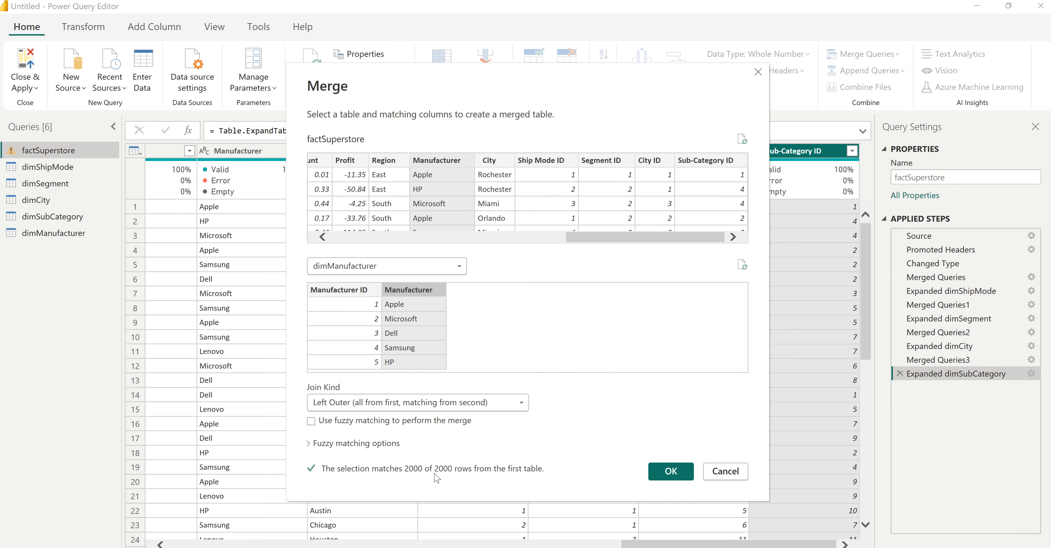
{"action": "left_click", "coordinate": [676, 472]}
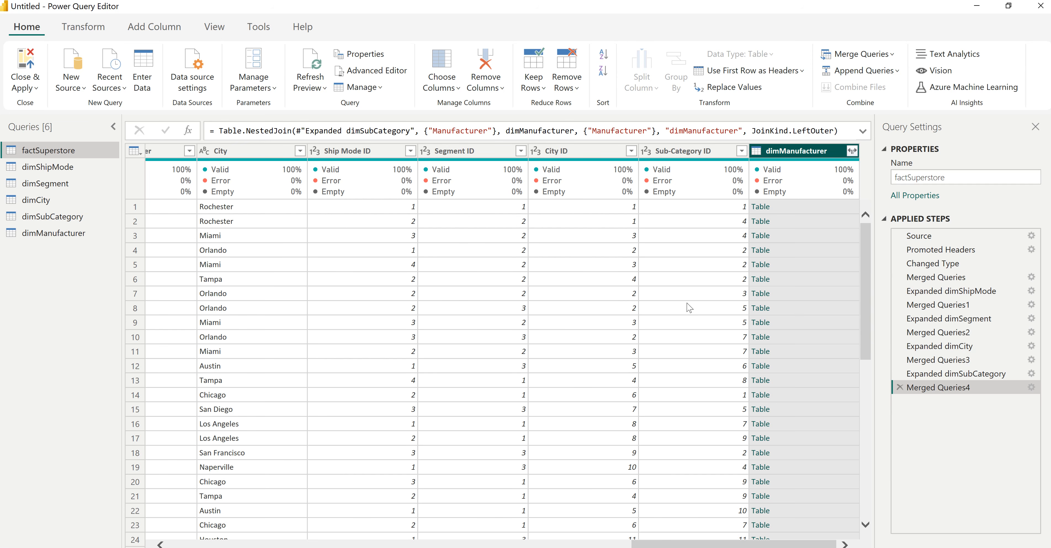
- Expand the merged dimManufacturer column to only Manufacturer ID, without the original column name as prefix
{"action": "left_click", "coordinate": [852, 151]}
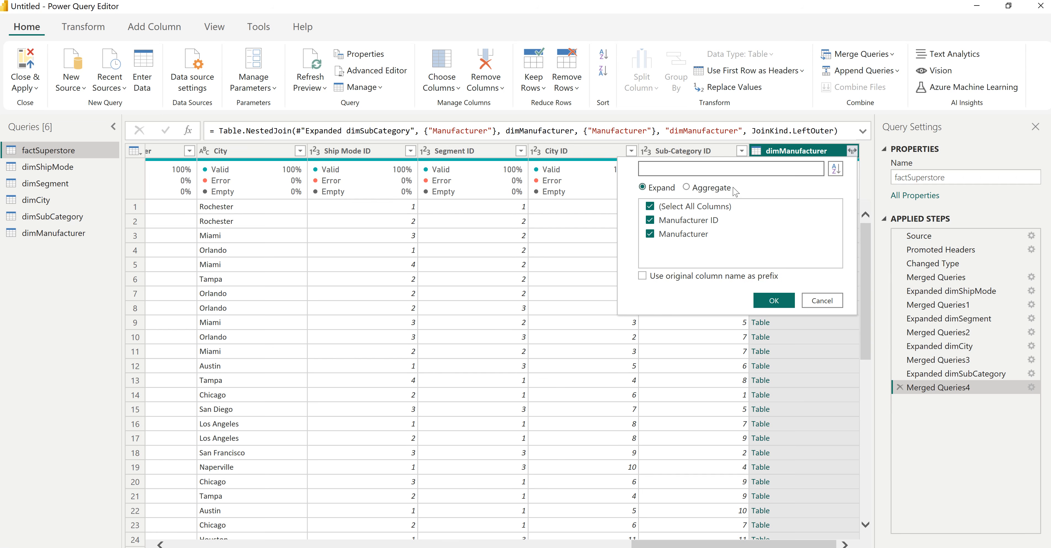
{"action": "left_click", "coordinate": [650, 207]}
{"action": "left_click", "coordinate": [650, 221]}
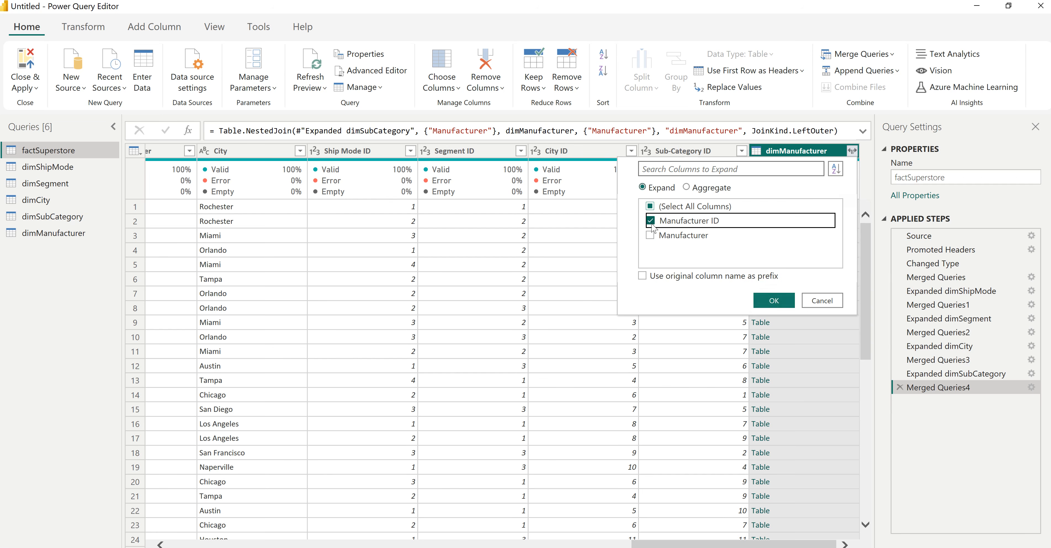
{"action": "left_click", "coordinate": [775, 302]}
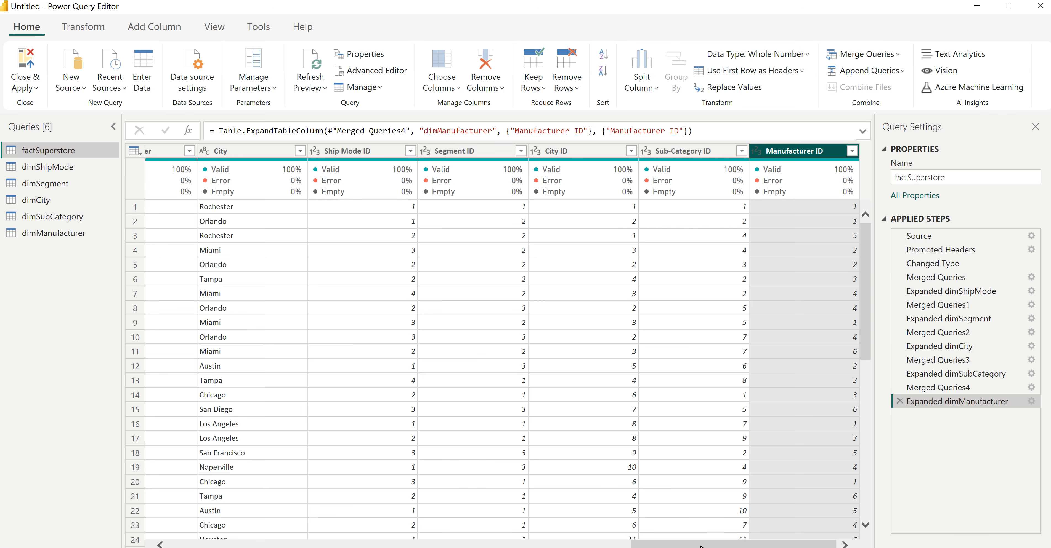
- Remove the Ship Mode, Customer ID, Customer Name, Segment, State, Category, Sub-Category, Region, Manufacturer and City columns from factSuperstore
{"action": "left_click_drag", "start_coordinate": [703, 544], "coordinate": [241, 545]}
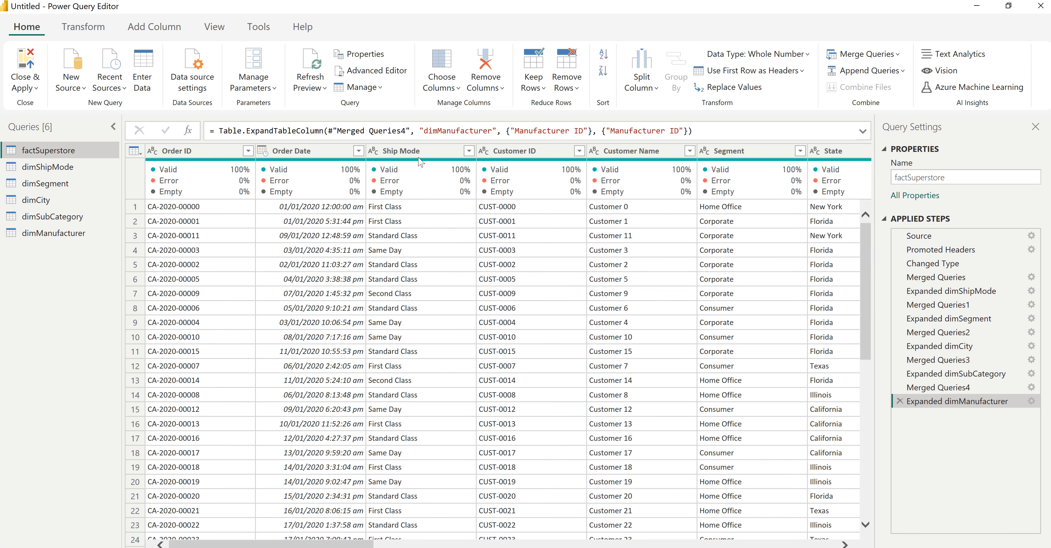
{"action": "left_click", "coordinate": [407, 153]}
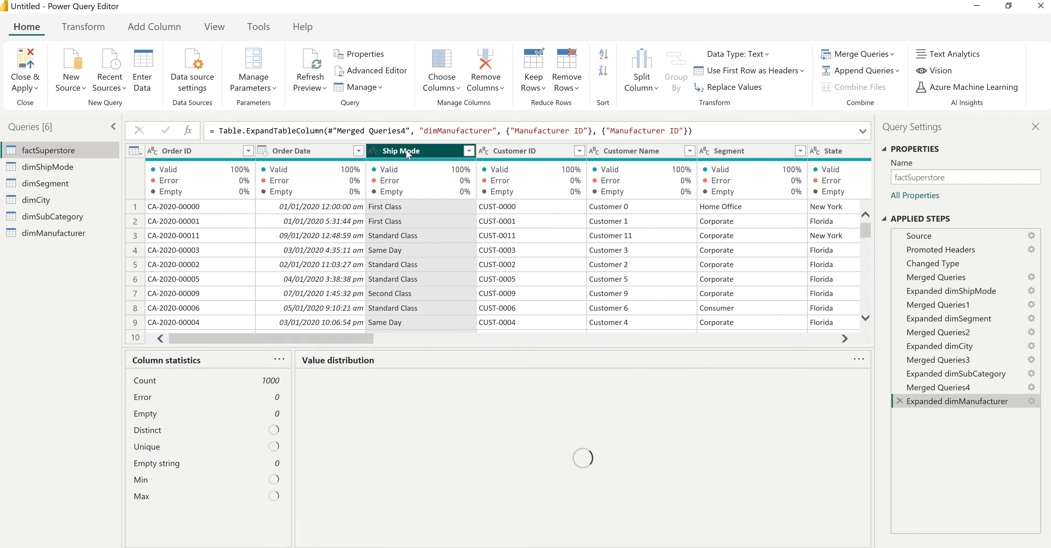
{"action": "left_click", "coordinate": [532, 153], "text": "ctrl"}
{"action": "left_click", "coordinate": [641, 151], "text": "ctrl"}
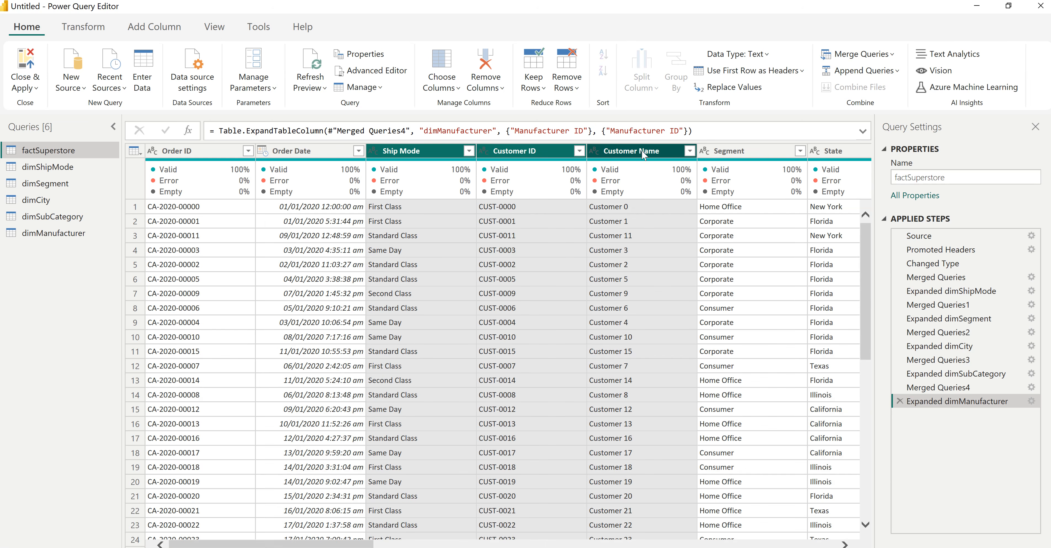
{"action": "left_click", "coordinate": [748, 154], "text": "ctrl"}
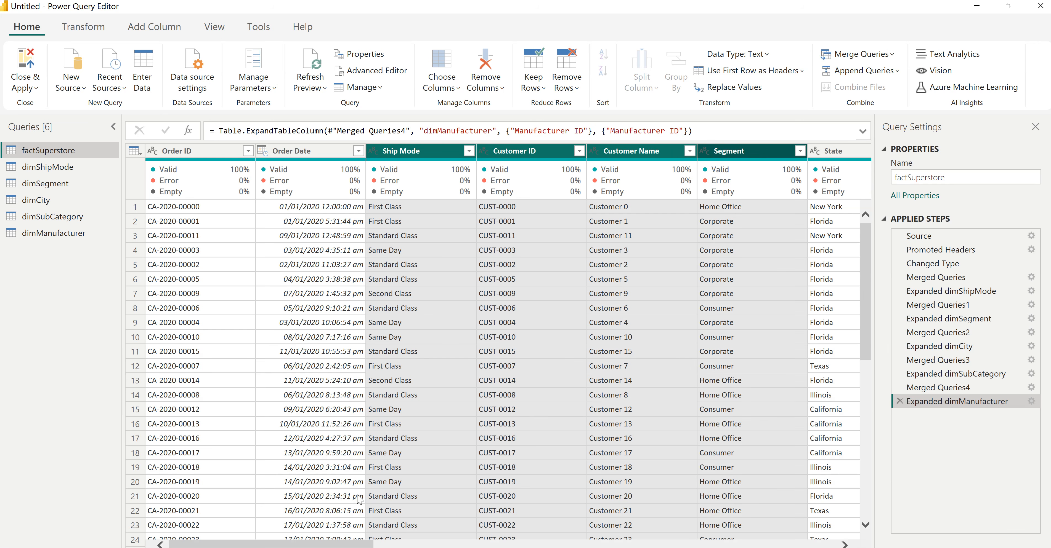
{"action": "left_click_drag", "start_coordinate": [341, 544], "coordinate": [490, 544]}
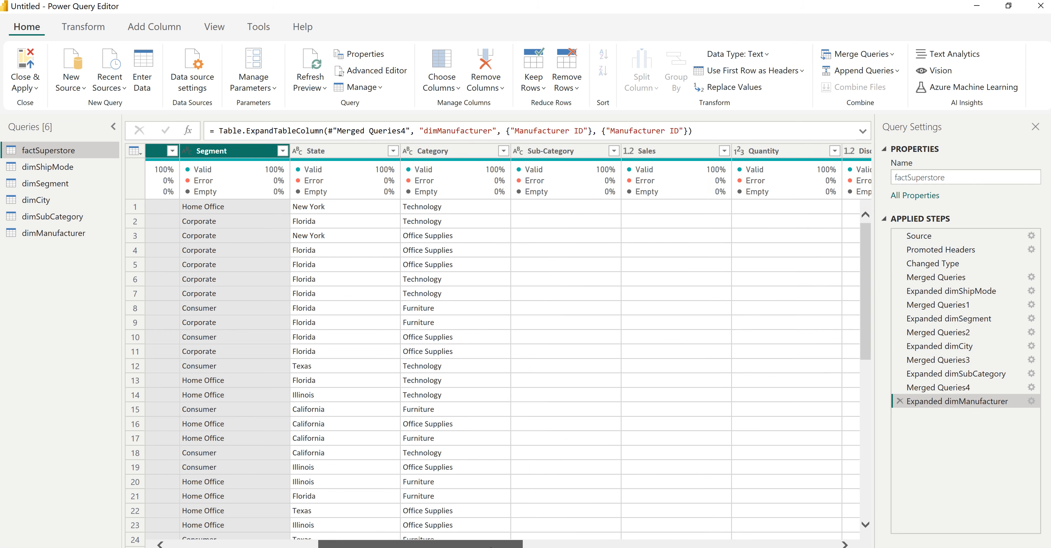
{"action": "left_click", "coordinate": [359, 157], "text": "ctrl"}
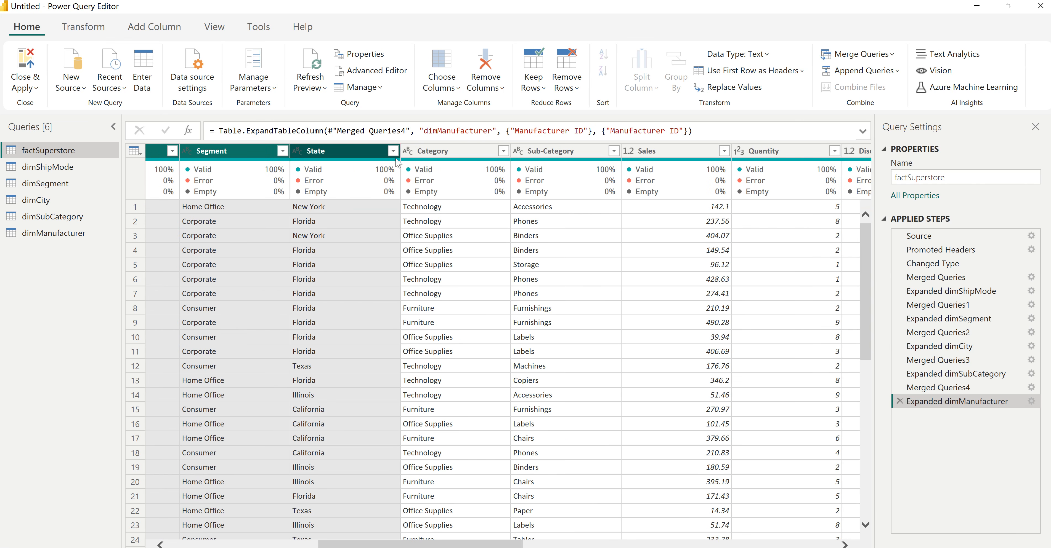
{"action": "left_click", "coordinate": [455, 160], "text": "ctrl"}
{"action": "left_click", "coordinate": [556, 154], "text": "ctrl"}
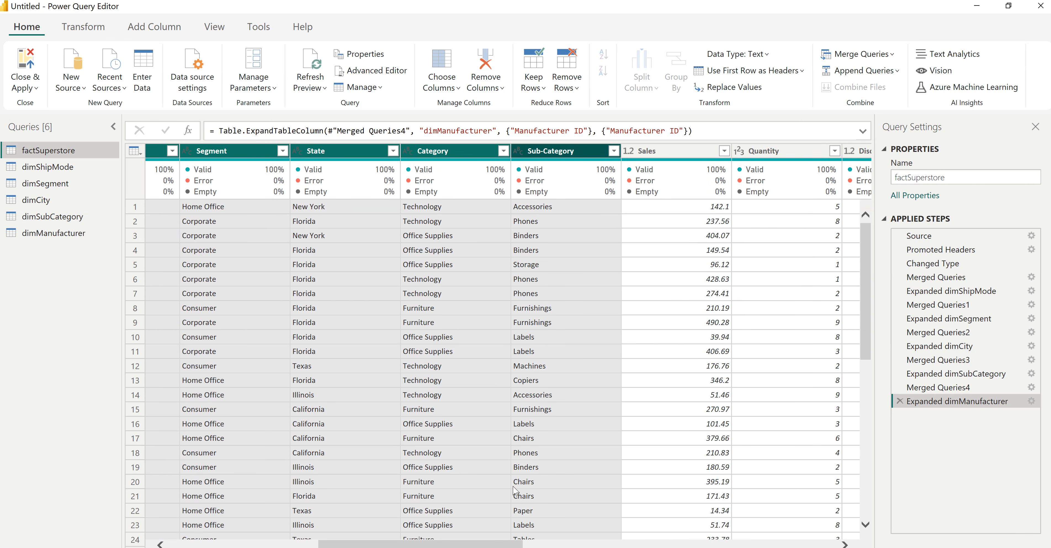
{"action": "left_click_drag", "start_coordinate": [504, 544], "coordinate": [620, 544]}
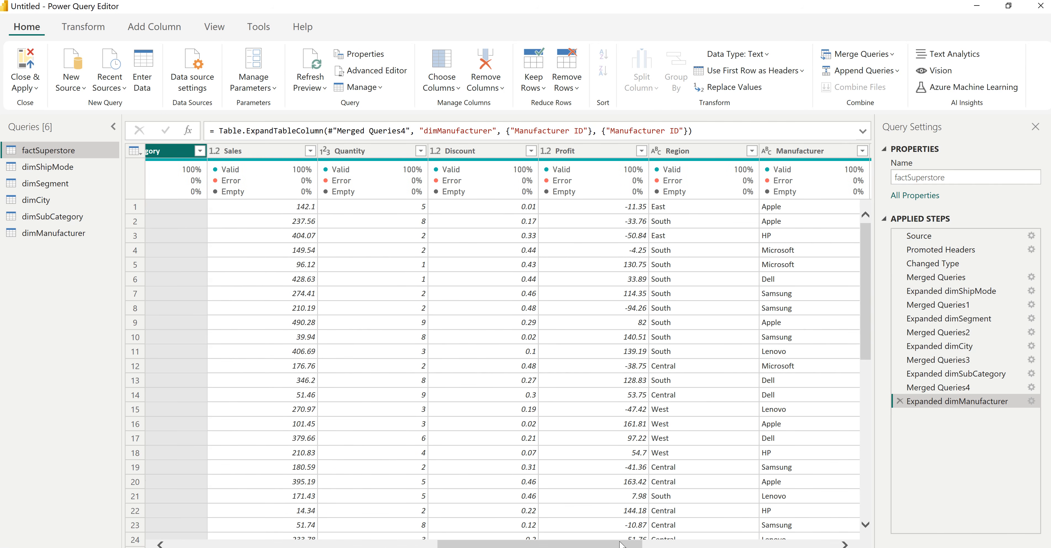
{"action": "left_click", "coordinate": [703, 154], "text": "ctrl"}
{"action": "left_click", "coordinate": [810, 154], "text": "ctrl"}
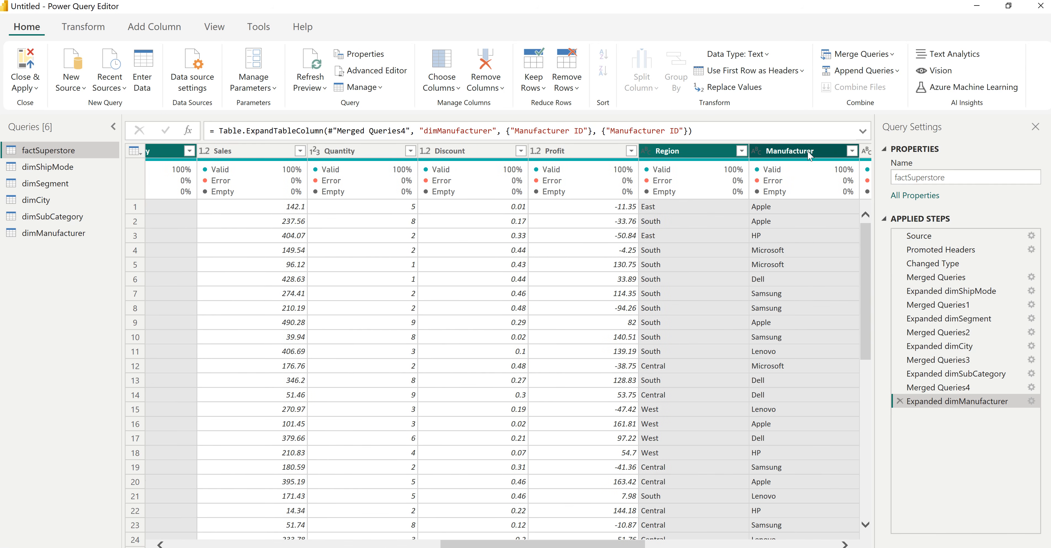
{"action": "left_click_drag", "start_coordinate": [616, 544], "coordinate": [655, 545]}
{"action": "left_click", "coordinate": [765, 152], "text": "ctrl"}
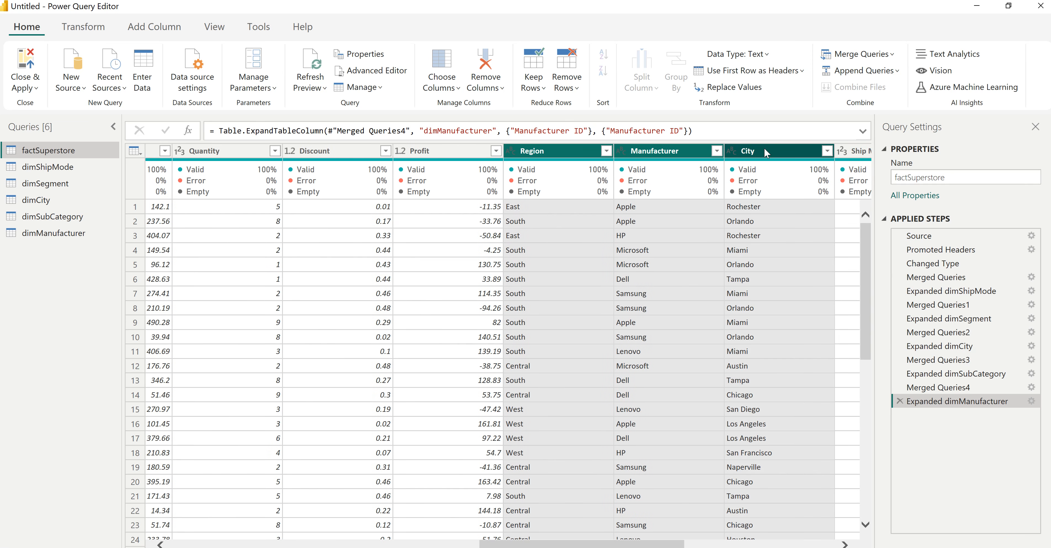
{"action": "right_click", "coordinate": [765, 153]}
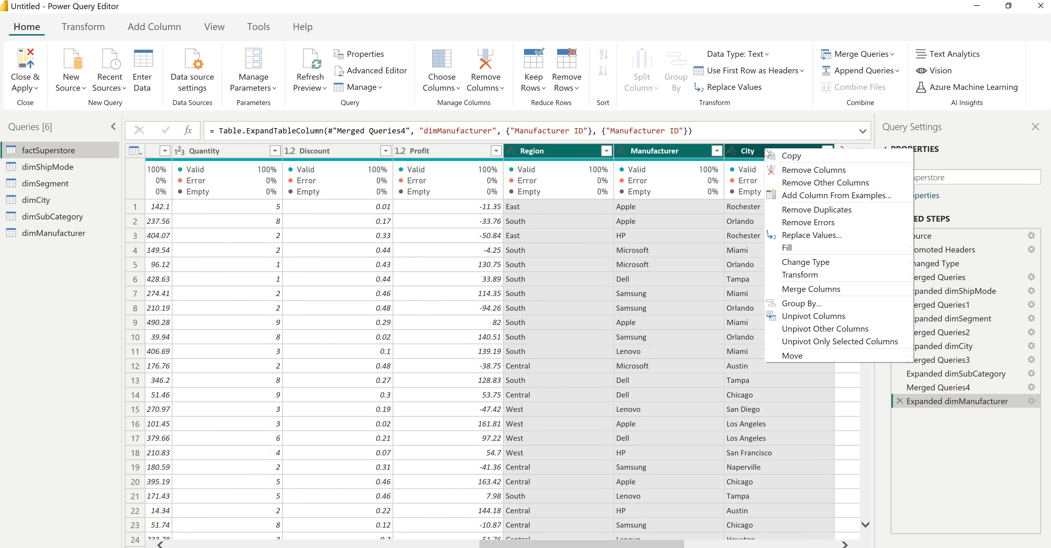
{"action": "left_click", "coordinate": [809, 171]}
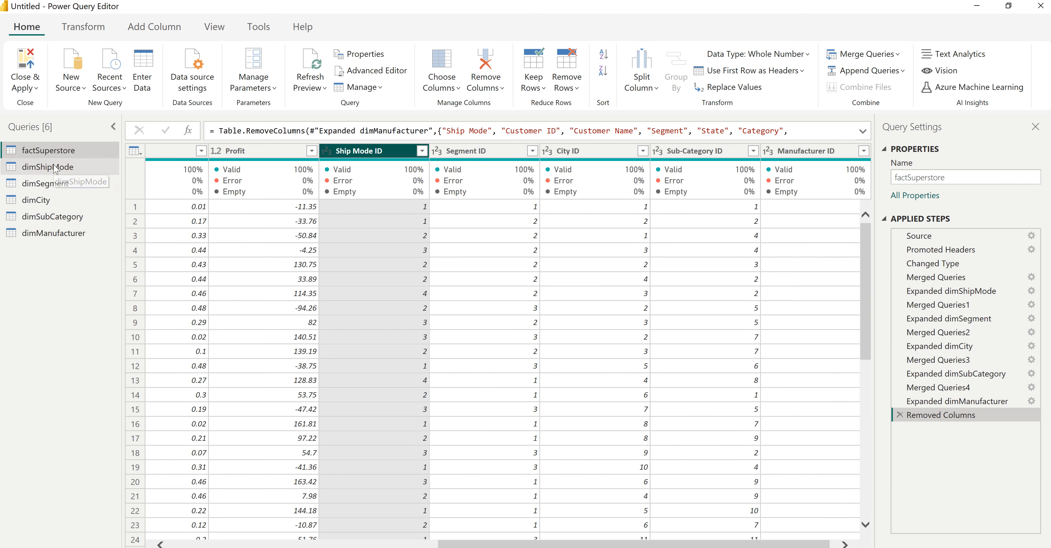
- Change the data type of factSuperstore's Order Date column to Date
{"action": "left_click", "coordinate": [266, 545]}
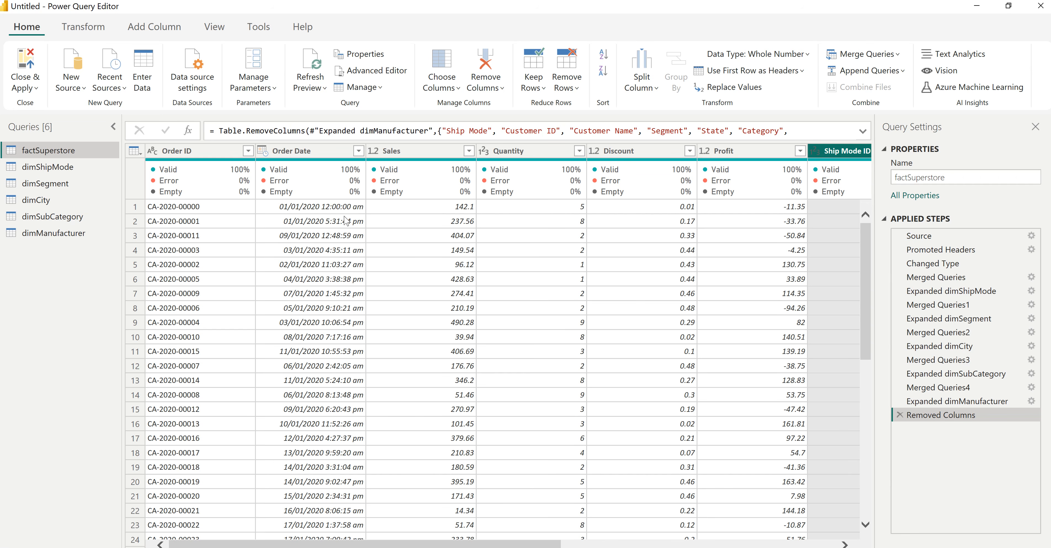
{"action": "left_click", "coordinate": [262, 152]}
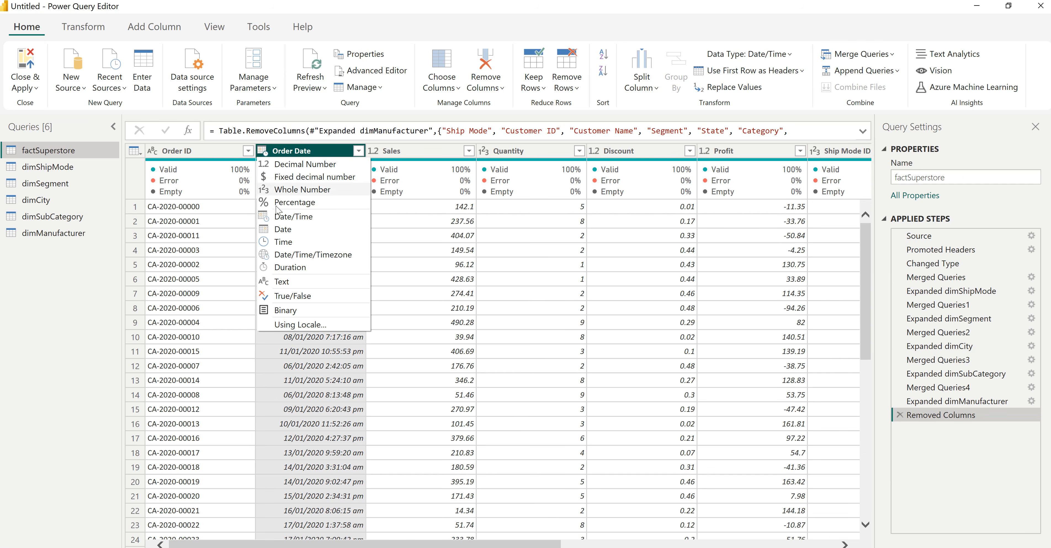
{"action": "left_click", "coordinate": [281, 229]}
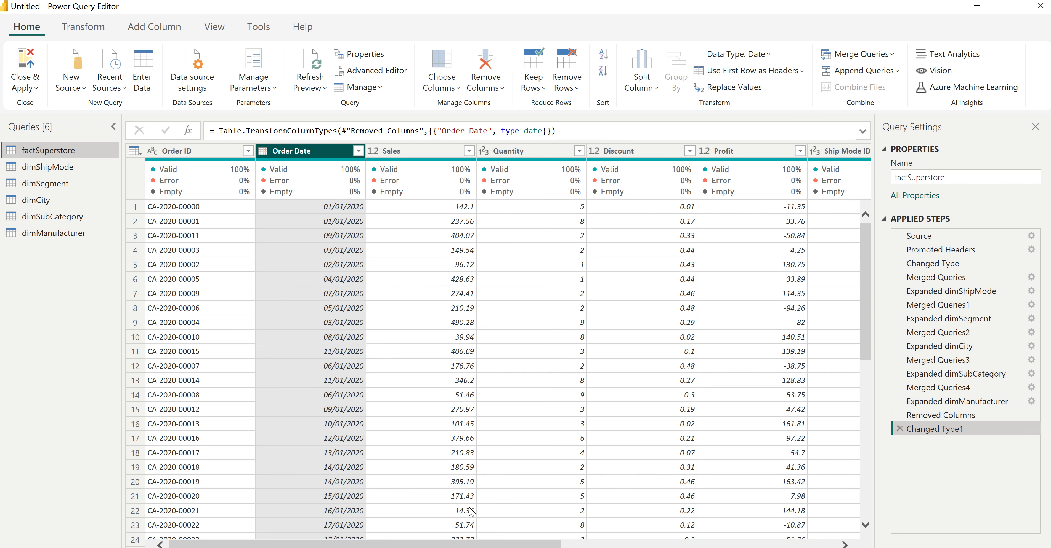
{"action": "mouse_move", "coordinate": [495, 546]}
{"action": "left_mouse_down"}
{"action": "mouse_move", "coordinate": [775, 546]}
{"action": "mouse_move", "coordinate": [495, 545]}
{"action": "left_mouse_up"}
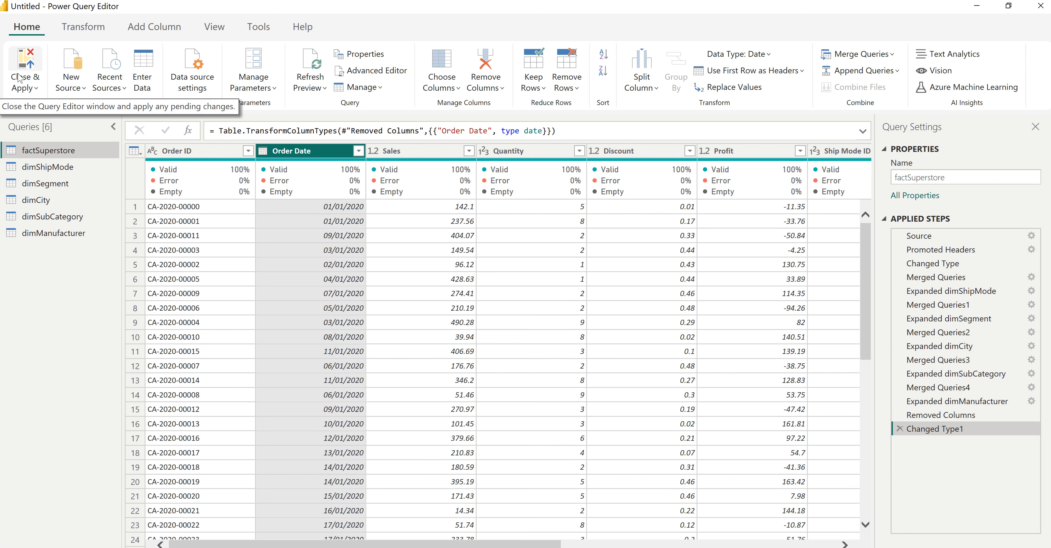
- Close Power Query and apply the changes, and collapse the Properties pane in Power BI Desktop's model view to see the table relationships
{"action": "left_click", "coordinate": [25, 83]}
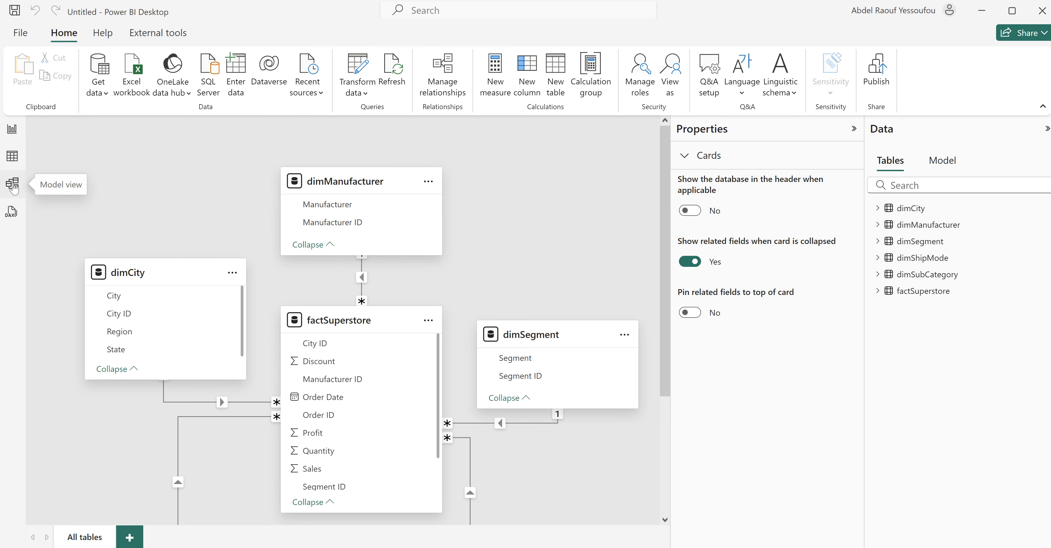
{"action": "left_click", "coordinate": [853, 129]}
{"action": "scroll", "coordinate": [709, 302], "scroll_direction": "down", "scroll_amount": 3}
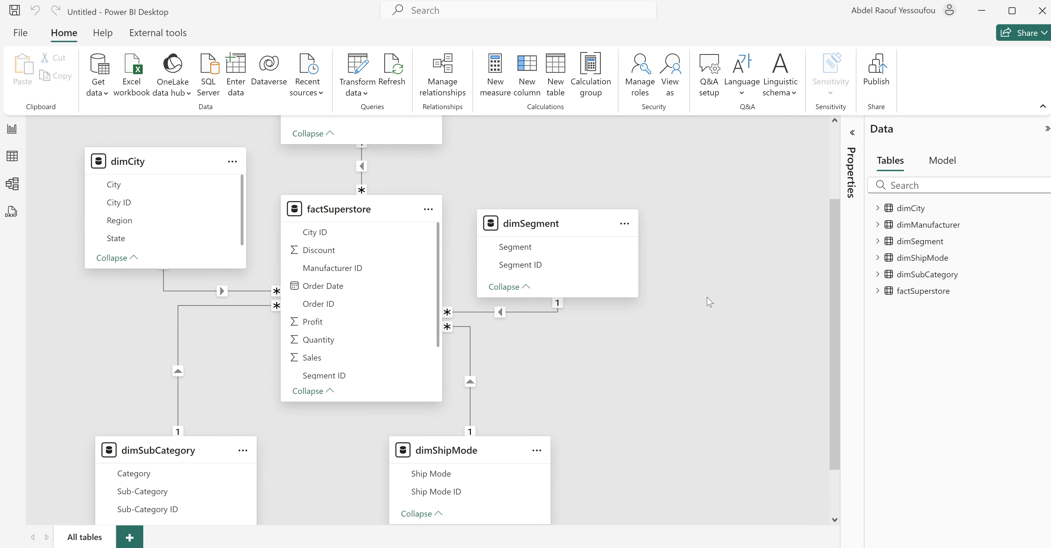
{"action": "scroll", "coordinate": [708, 302], "scroll_direction": "up", "scroll_amount": 2}
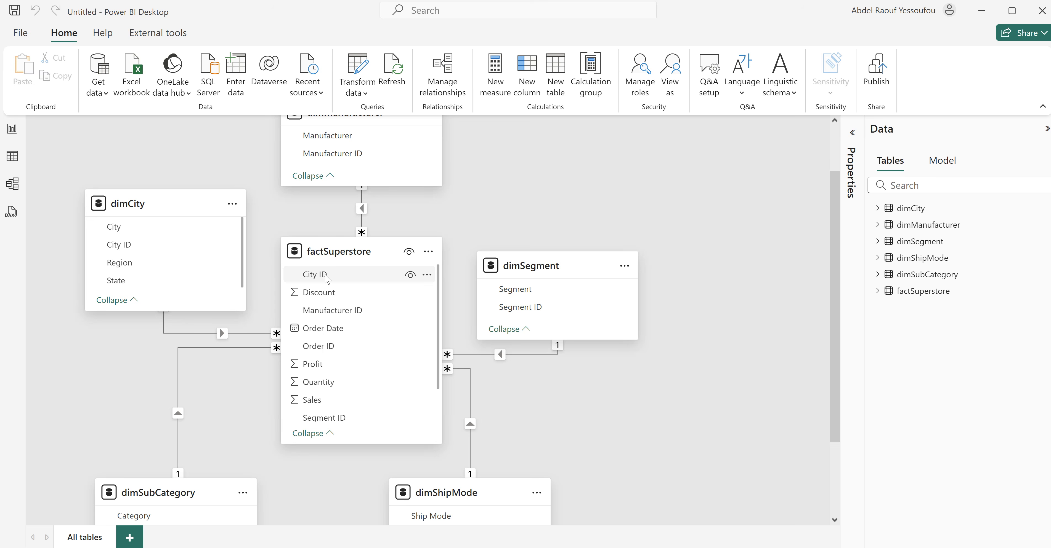
- Arrange the model diagram with dimSubCategory below dimCity and dimShipMode below dimSegment, and lengthen the factSuperstore card to show all its fields
{"action": "left_click_drag", "start_coordinate": [193, 486], "coordinate": [193, 397]}
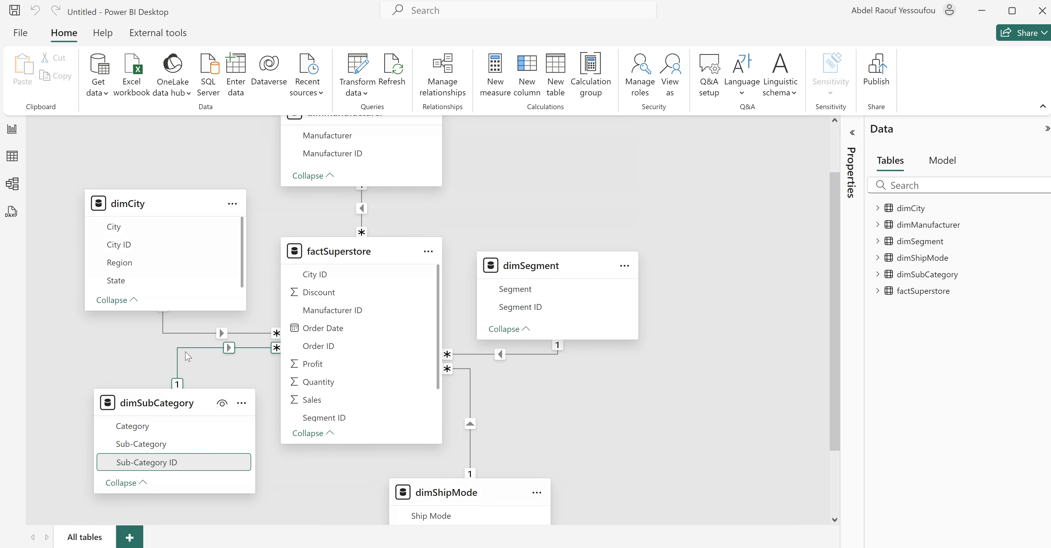
{"action": "scroll", "coordinate": [345, 408], "scroll_direction": "down", "scroll_amount": 2}
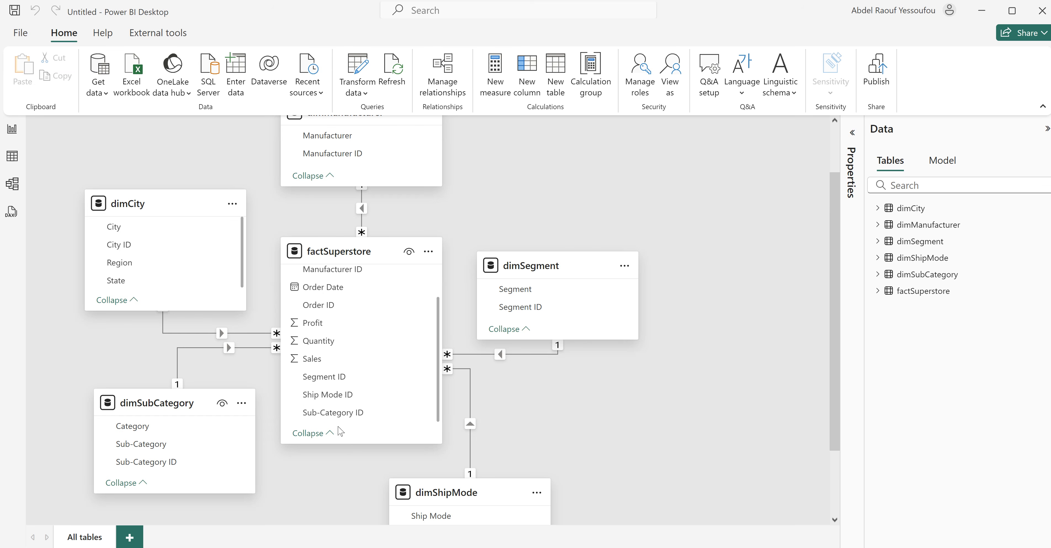
{"action": "left_click_drag", "start_coordinate": [346, 442], "coordinate": [347, 499]}
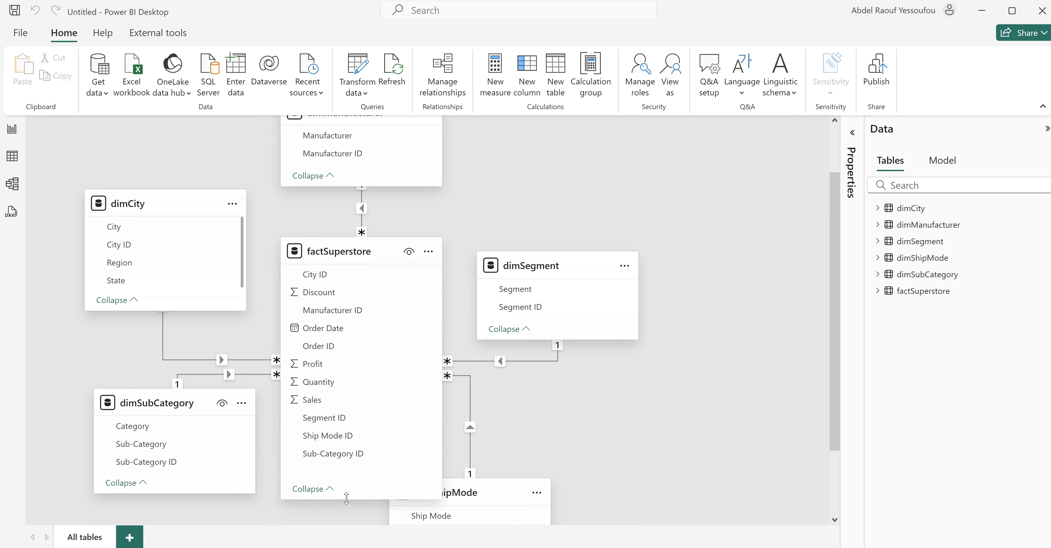
{"action": "left_click_drag", "start_coordinate": [506, 489], "coordinate": [592, 413]}
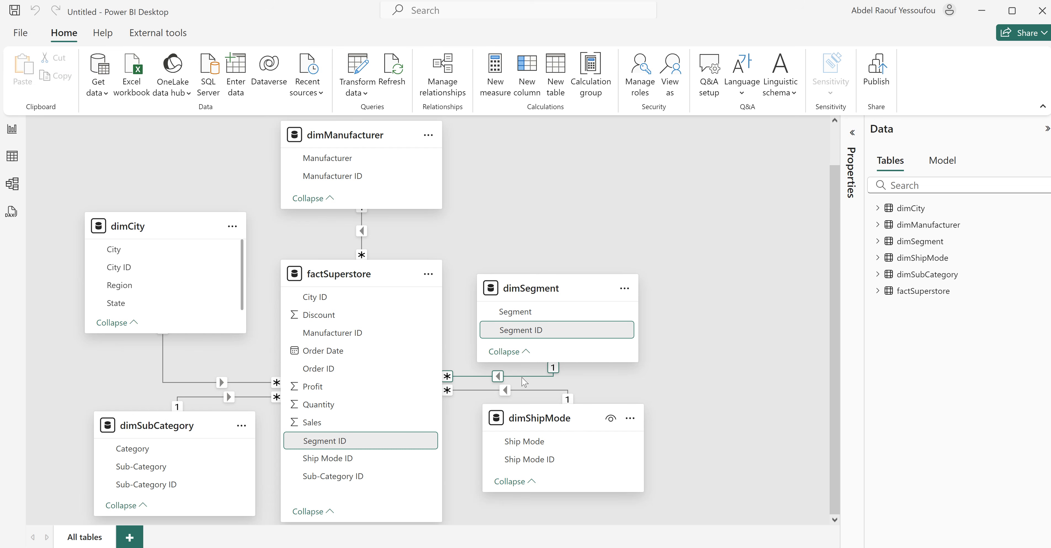
{"action": "right_click", "coordinate": [547, 390]}
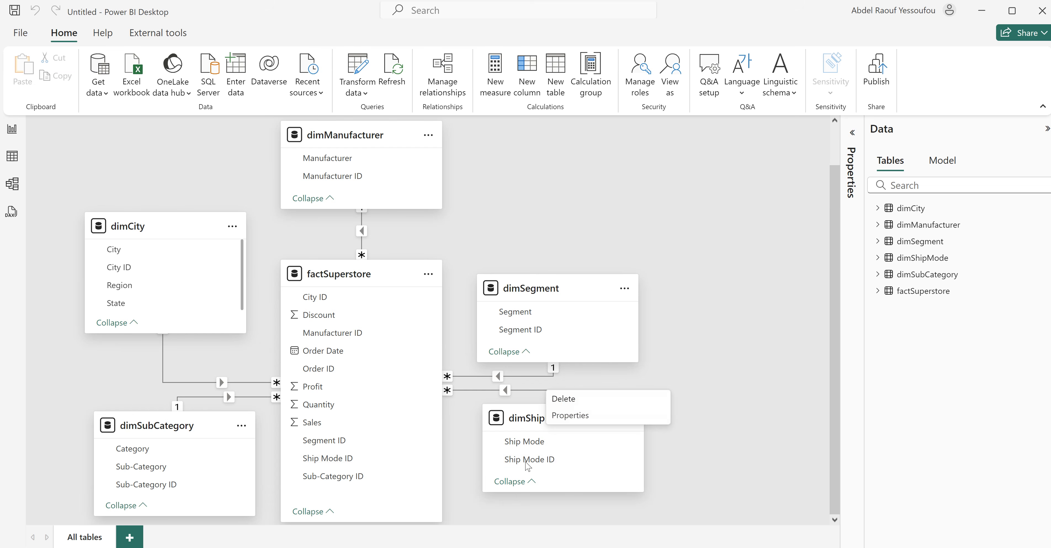
{"action": "left_click", "coordinate": [614, 200]}
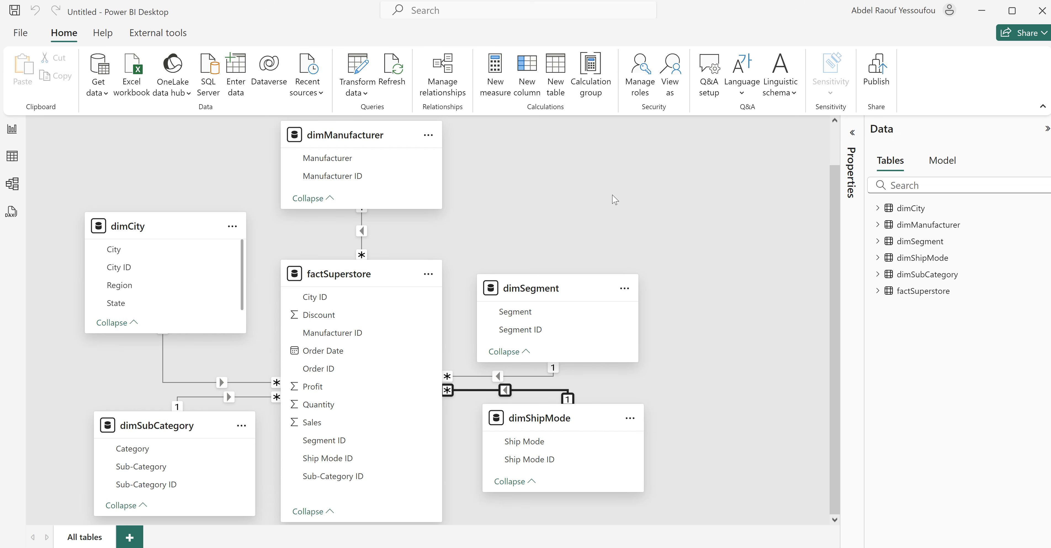
- Create a calculated table named Calendar with ADDCOLUMNS over CALENDARAUTO(), adding Year, Month, Monthnum, Weekday, Weeknum, Qtr and WeekType columns derived from [Date]
{"action": "left_click", "coordinate": [545, 184]}
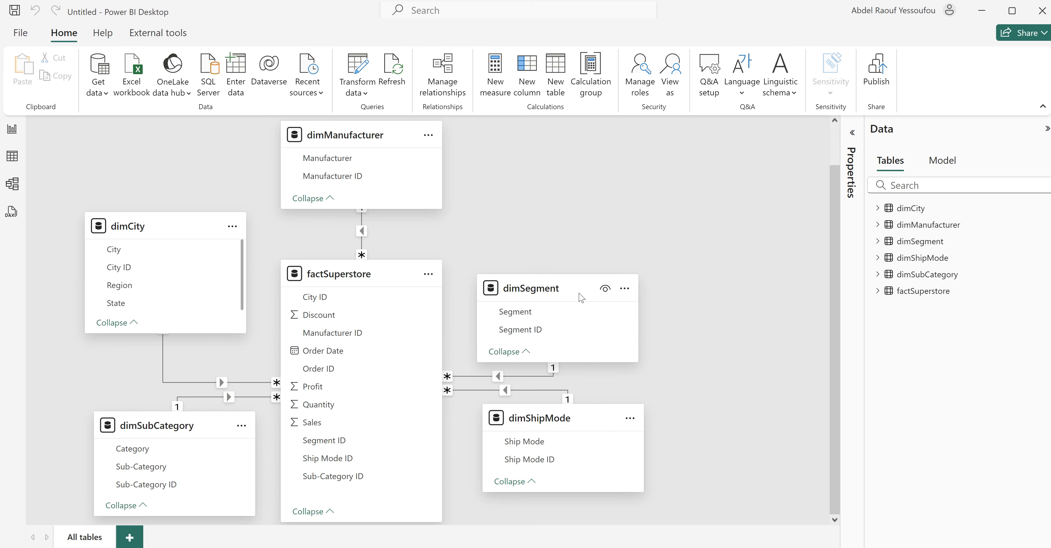
{"action": "scroll", "coordinate": [582, 298], "scroll_direction": "up", "scroll_amount": 1}
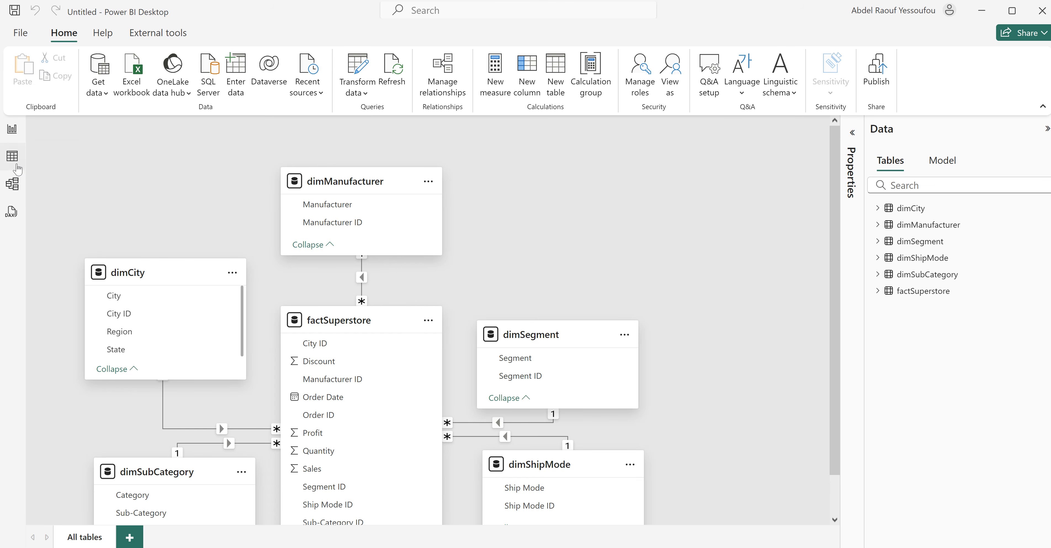
{"action": "left_click", "coordinate": [12, 157]}
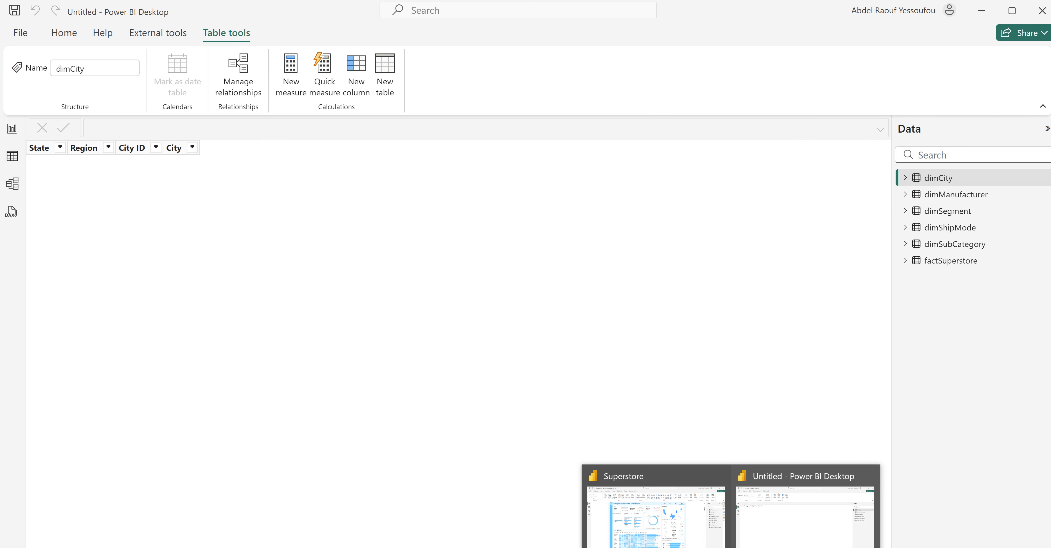
{"action": "left_click", "coordinate": [656, 515]}
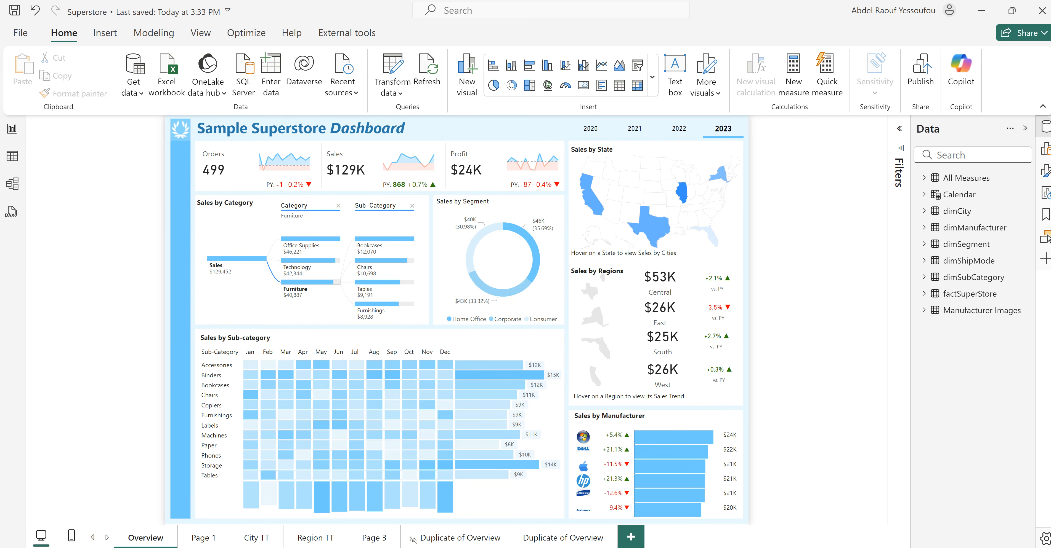
{"action": "left_click", "coordinate": [779, 539]}
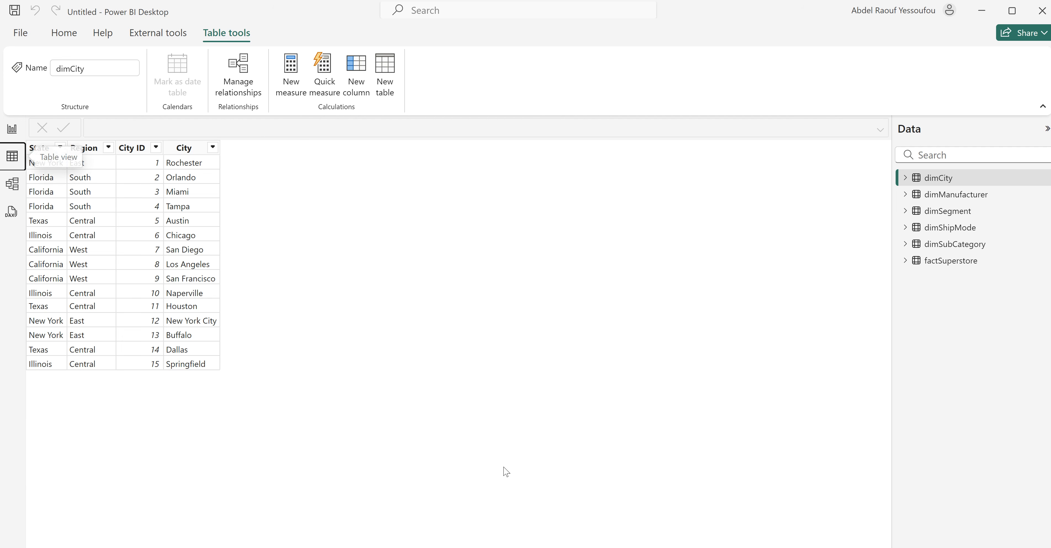
{"action": "left_click", "coordinate": [386, 67]}
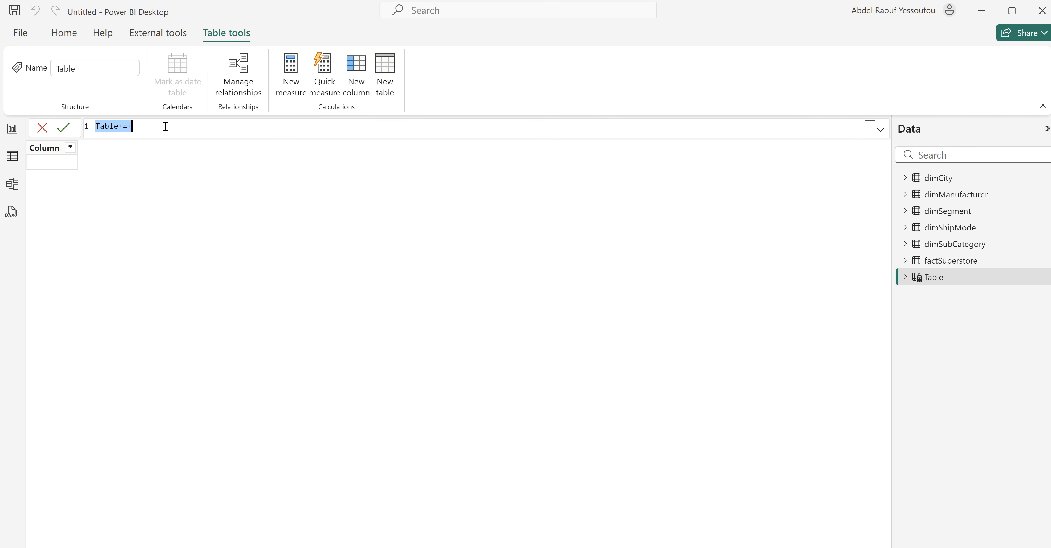
{"action": "type", "text": "Calendar =     ADDCOLUMNS(         CALENDARAUTO(),         \"Year\", YEAR([Date]),         \"Month\", FORMAT([Date],\"mmm\"),         \"Monthnum\", MONTH([Date]),         \"Weekday\", FORMAT([Date], \"ddd\"),         \"Weeknum\", WEEKDAY([Date]),         \"Qtr\", \"Q-\" & FORMAT([Date], \"Q\"),         \"WeekType\", IF(WEEKDAY([Date])=1 || WEEKDAY([Date]) = 7 , \"Weekend\", \"Weekday\")     )"}
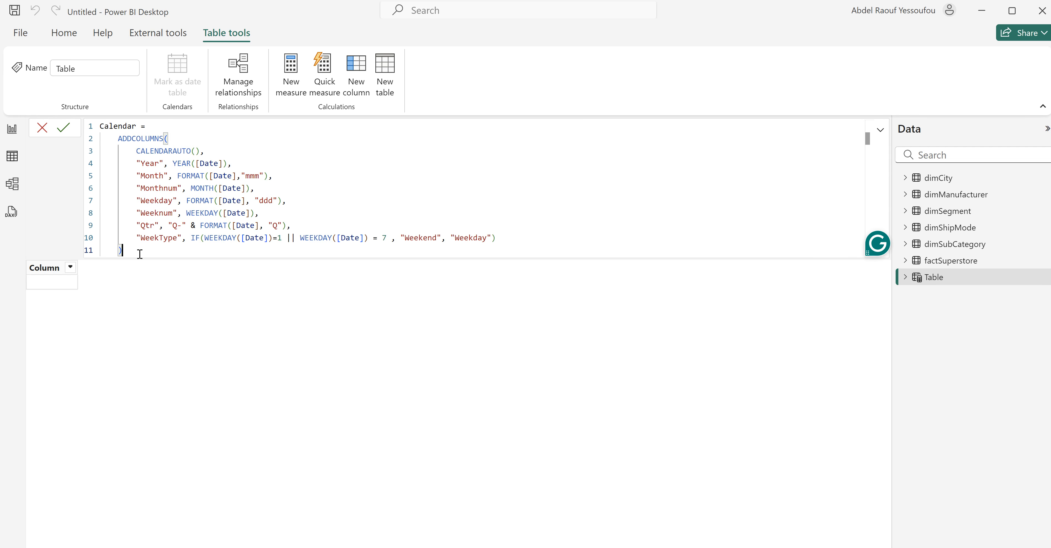
{"action": "key", "text": "Return"}
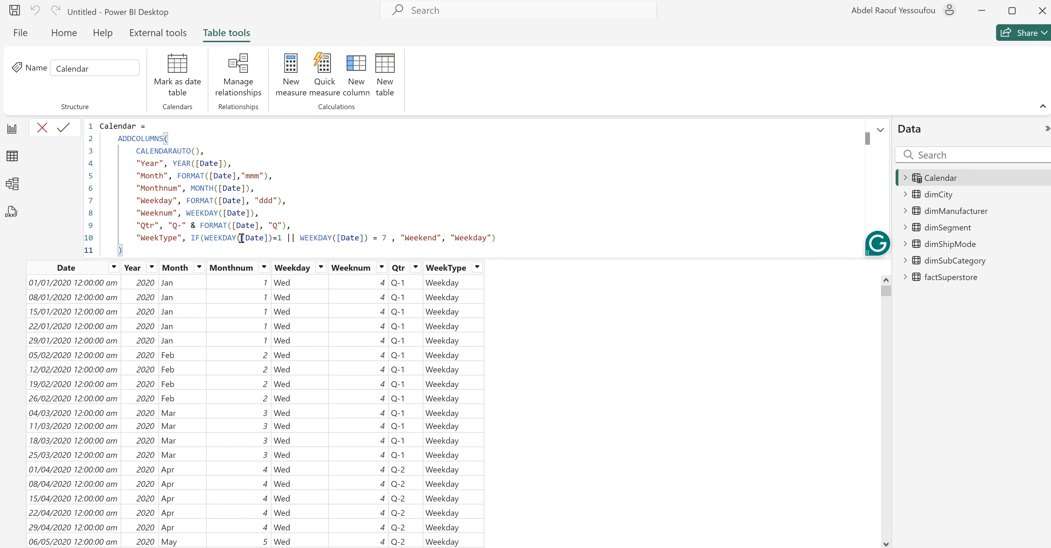
{"action": "left_click", "coordinate": [58, 202]}
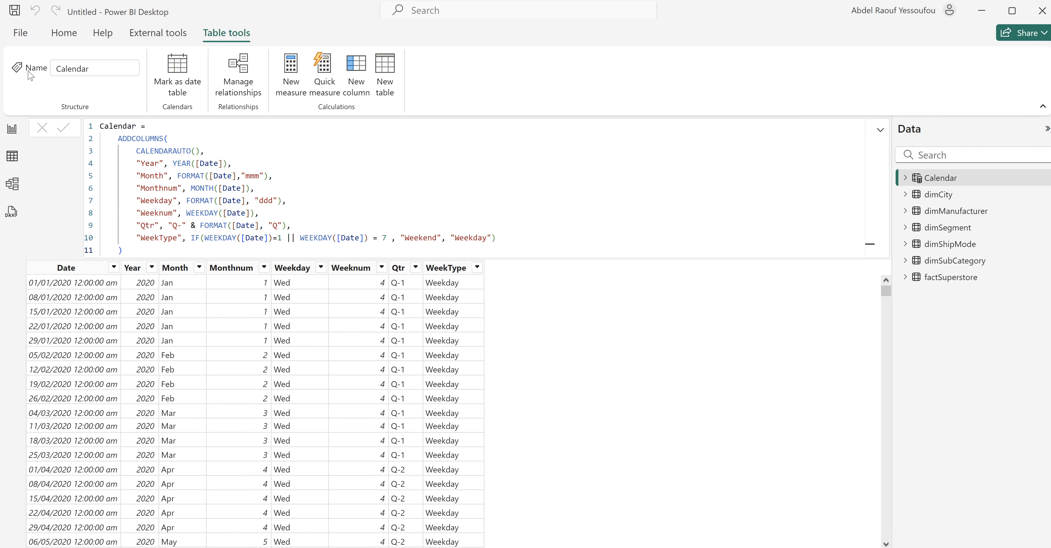
- Review the list of measures in the All Measures table of the finished Superstore report, and return to the untitled report's canvas
{"action": "left_click", "coordinate": [12, 130]}
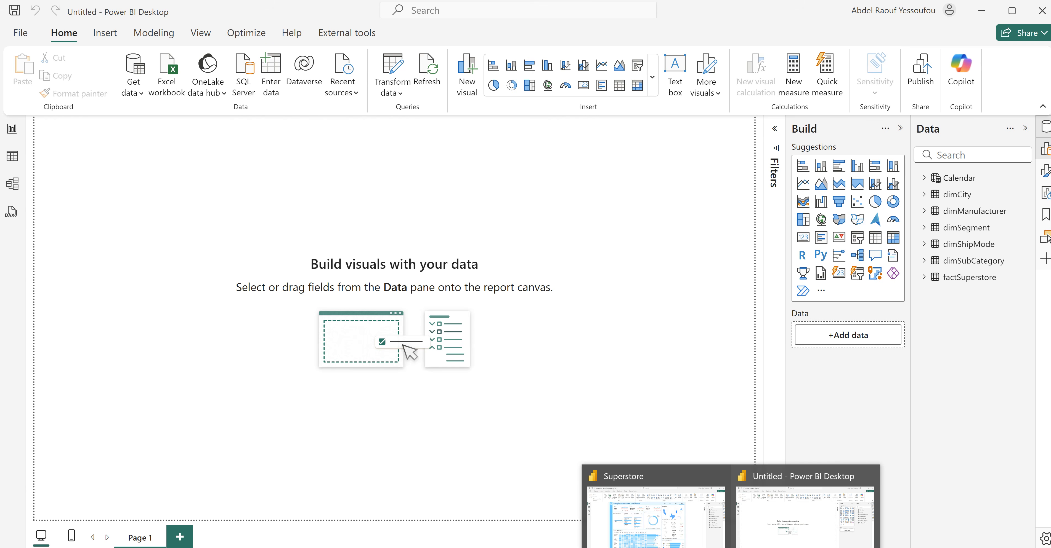
{"action": "left_click", "coordinate": [660, 527]}
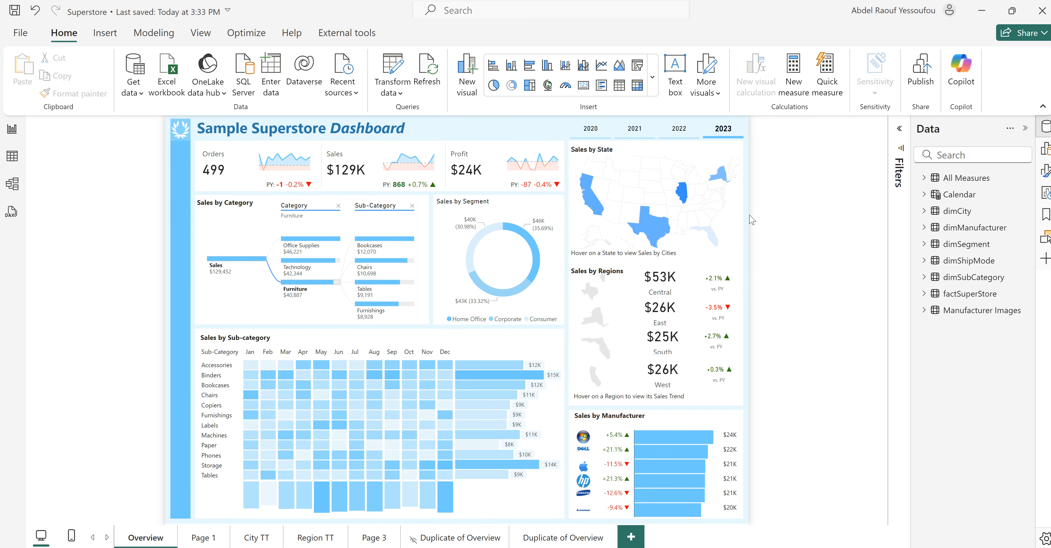
{"action": "left_click", "coordinate": [924, 178]}
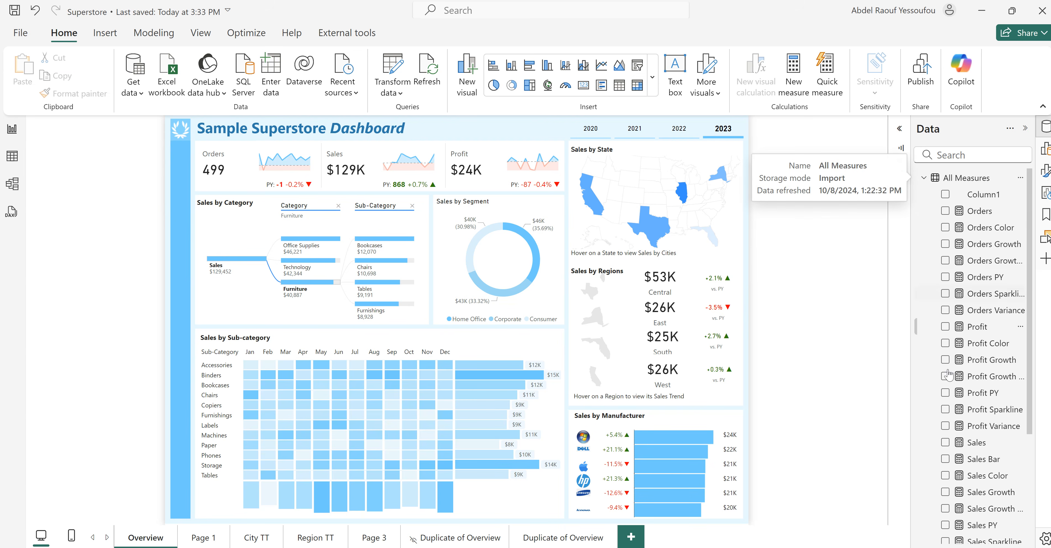
{"action": "scroll", "coordinate": [951, 377], "scroll_direction": "down", "scroll_amount": 3}
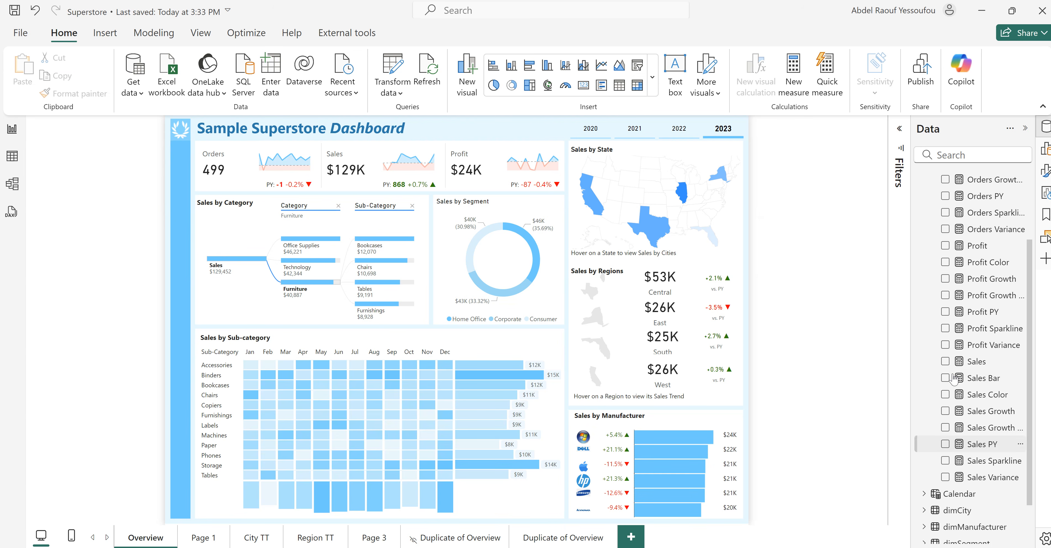
{"action": "scroll", "coordinate": [950, 377], "scroll_direction": "up", "scroll_amount": 3}
{"action": "left_click", "coordinate": [923, 178]}
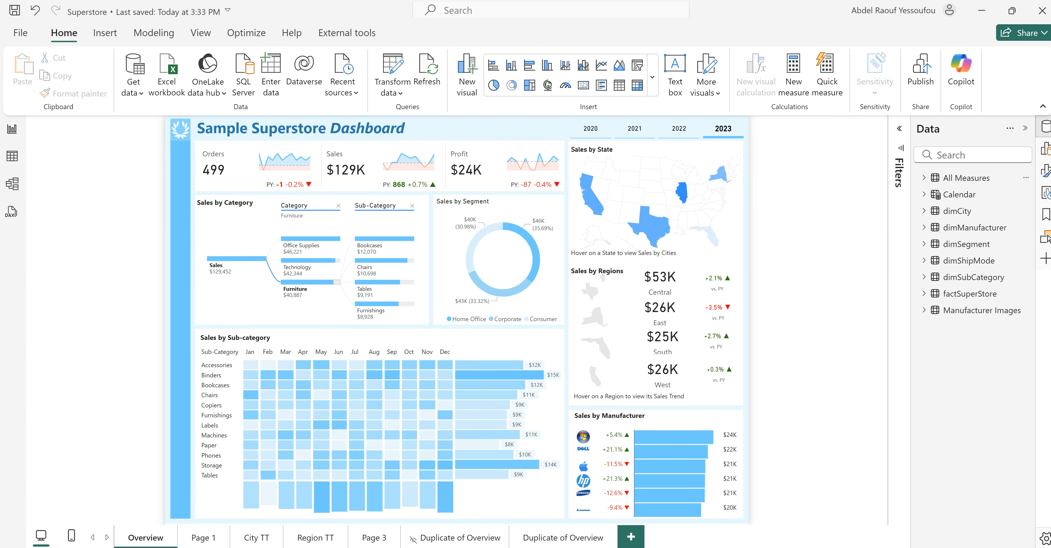
{"action": "left_click", "coordinate": [775, 516]}
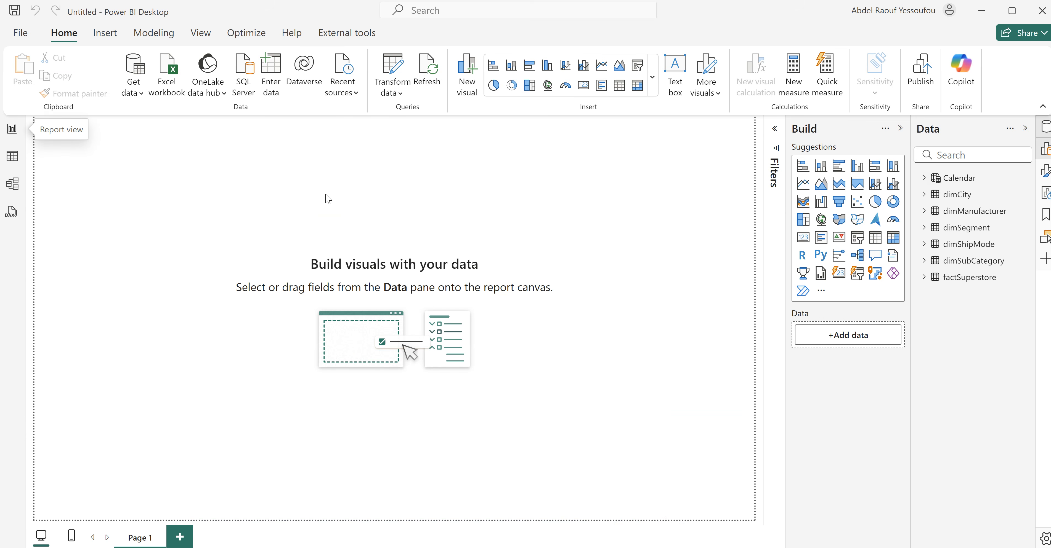
- Enter a blank data table named All Measures, load it into the model and expand it in the field list
{"action": "left_click", "coordinate": [273, 76]}
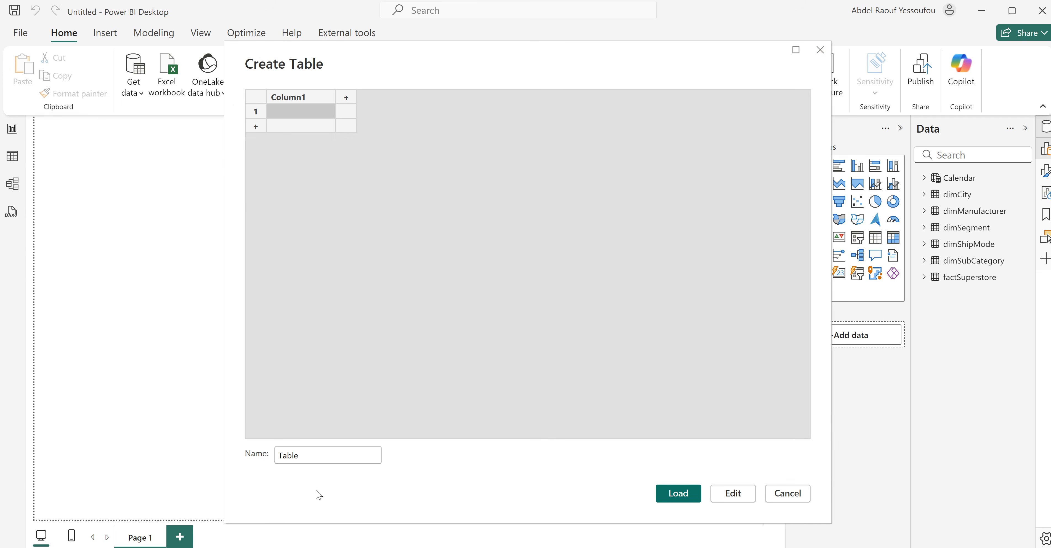
{"action": "left_click_drag", "start_coordinate": [312, 457], "coordinate": [270, 461]}
{"action": "type", "text": "A"}
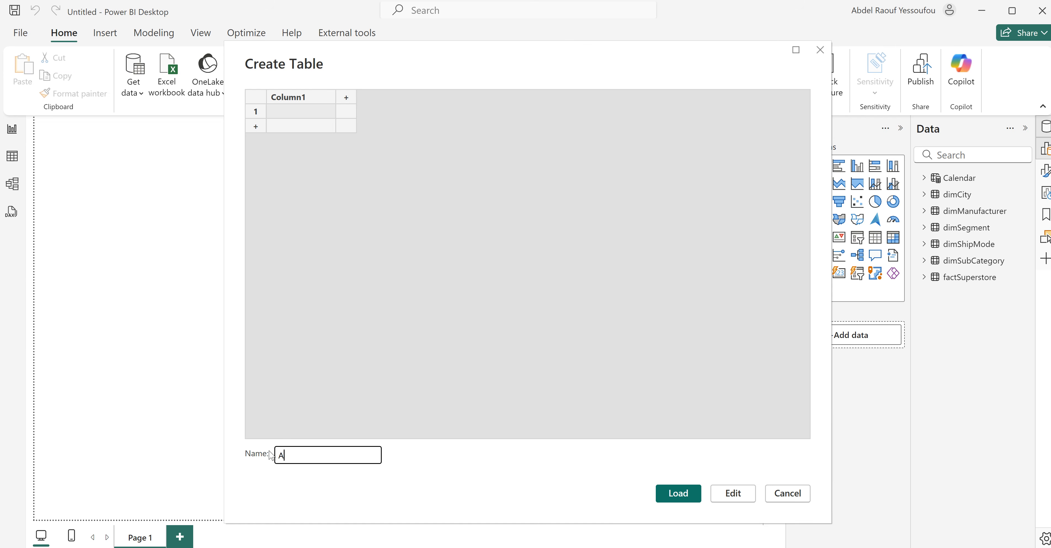
{"action": "type", "text": "ll Measures"}
{"action": "left_click", "coordinate": [683, 496]}
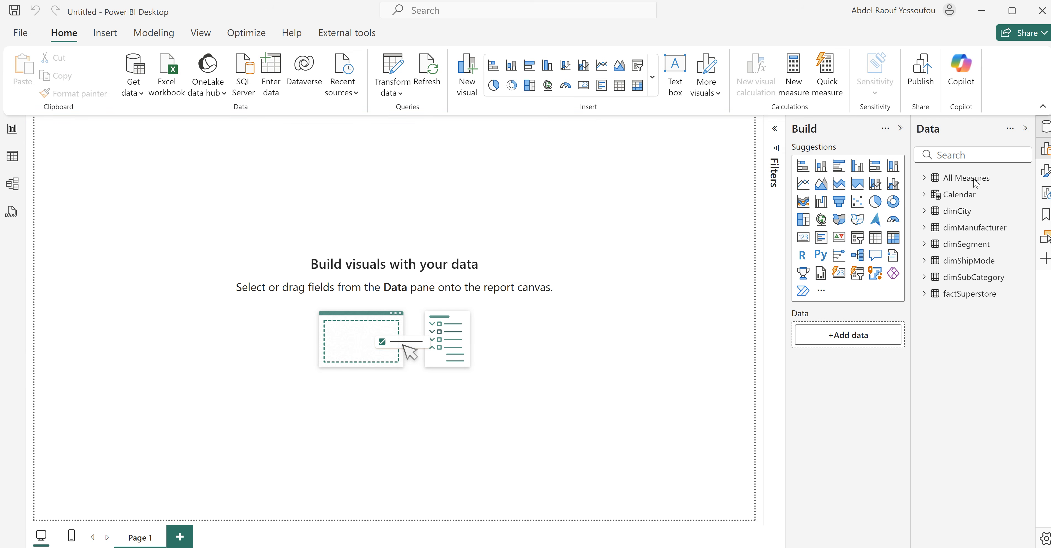
{"action": "left_click", "coordinate": [925, 178]}
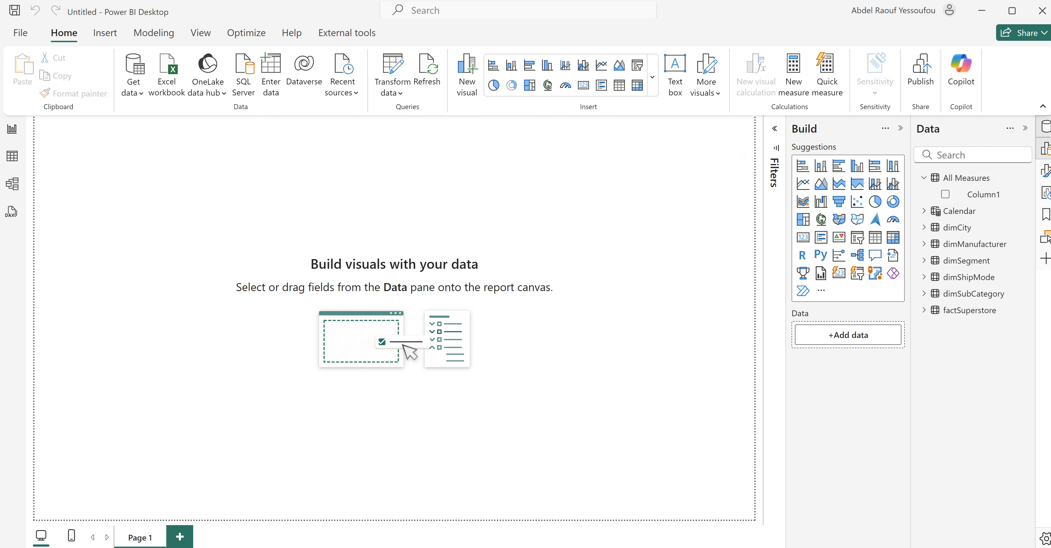
- Check the finished Superstore dashboard's Orders card, and examine the DAX of the Orders, Orders PY, Orders Variance and Orders Growth measures in Superstore - Tutorial
{"action": "mouse_move", "coordinate": [657, 542]}
{"action": "left_click", "coordinate": [669, 518]}
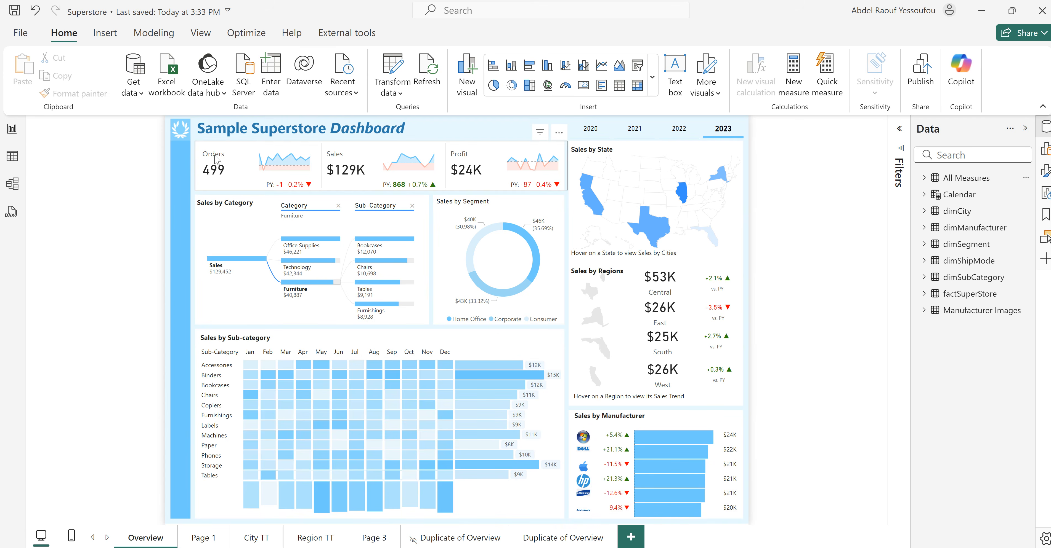
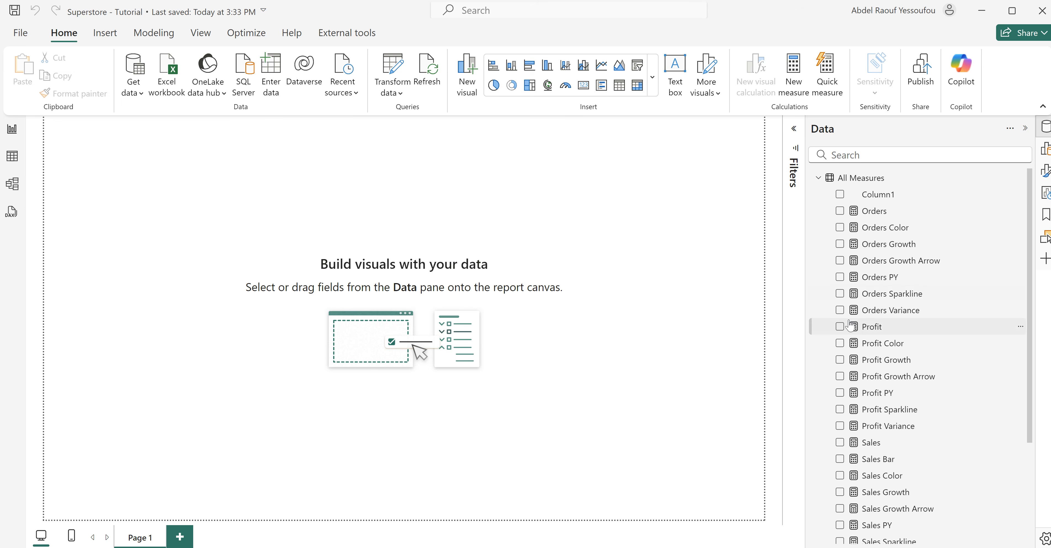
{"action": "left_click", "coordinate": [876, 212]}
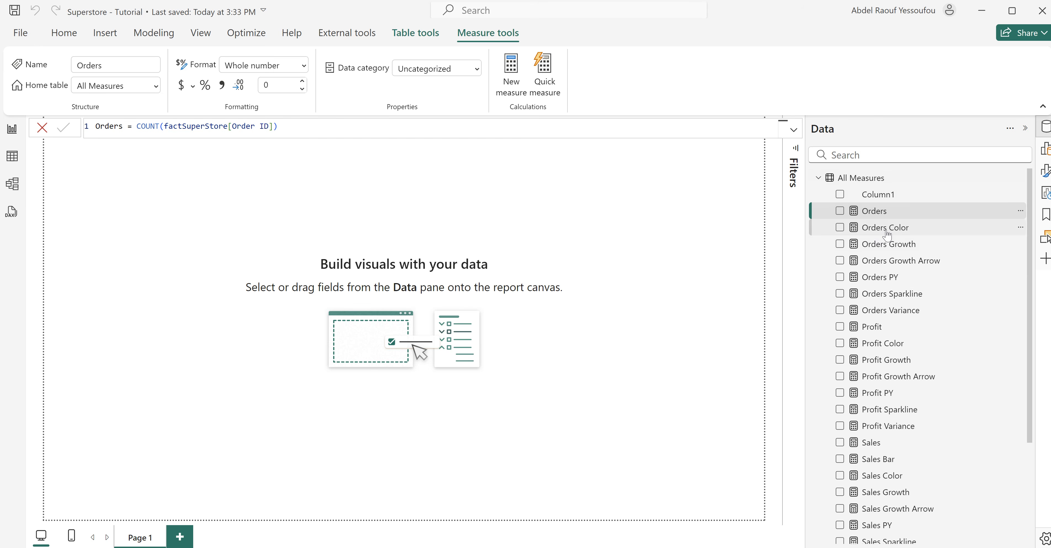
{"action": "left_click", "coordinate": [880, 278]}
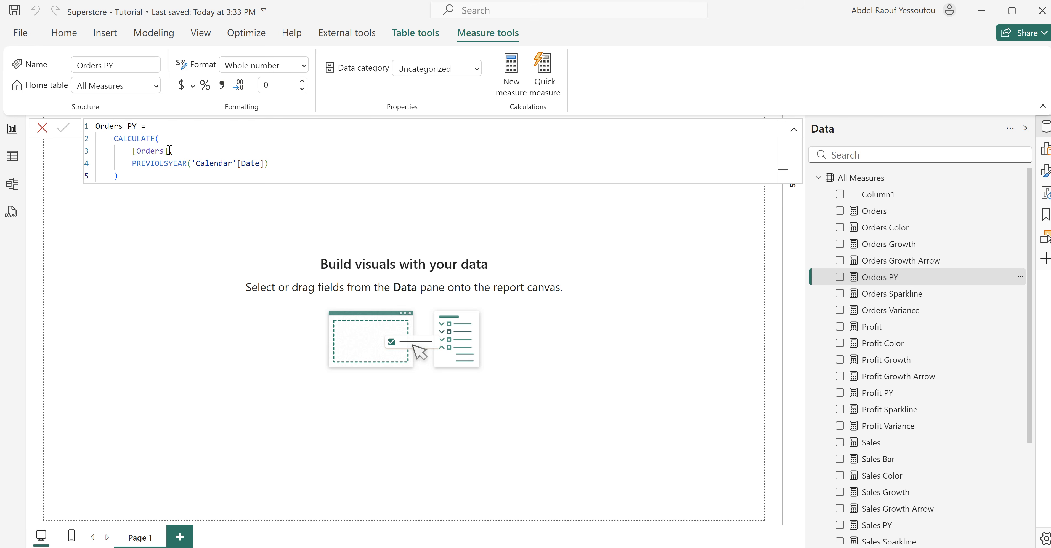
{"action": "left_click_drag", "start_coordinate": [169, 151], "coordinate": [275, 160]}
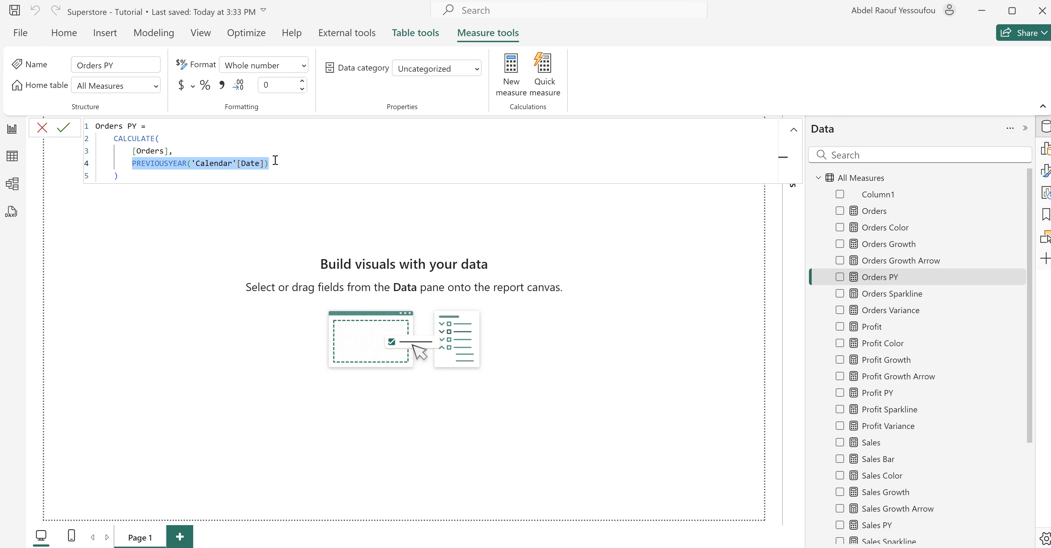
{"action": "left_click", "coordinate": [187, 154]}
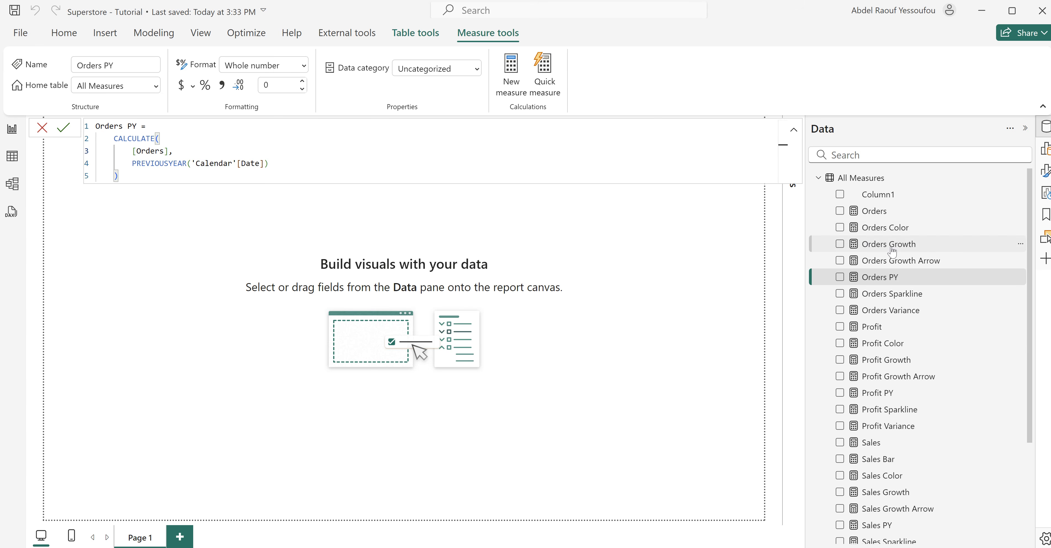
{"action": "left_click", "coordinate": [912, 282]}
{"action": "left_click", "coordinate": [891, 313]}
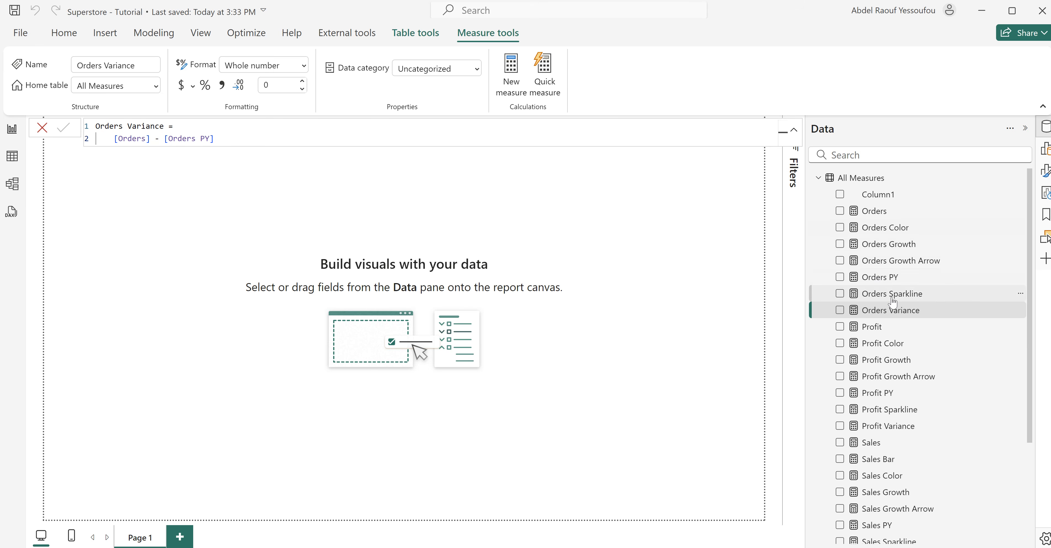
{"action": "left_click", "coordinate": [891, 247]}
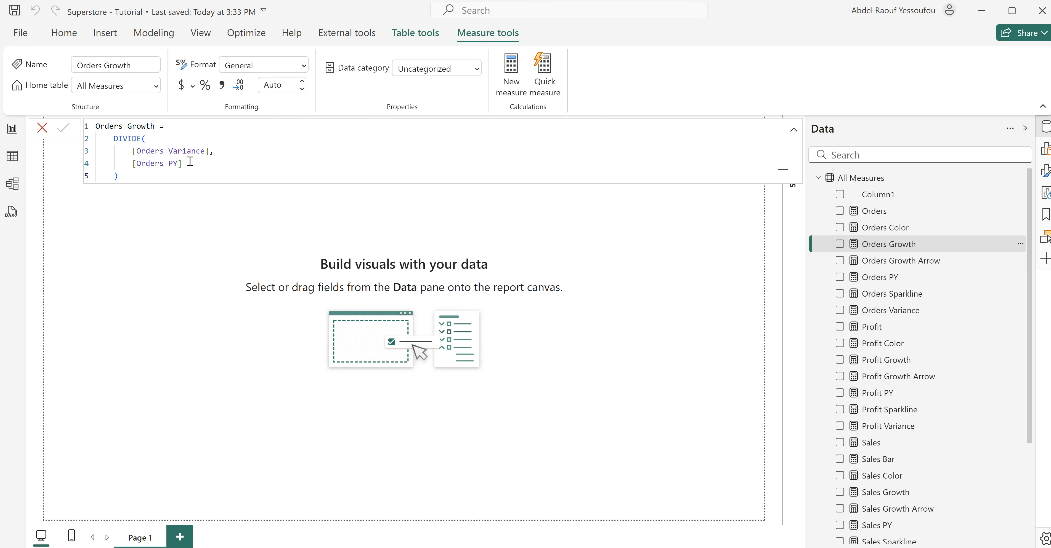
- Examine the Orders Growth Arrow measure's blank check, variance condition and the up- and down-arrow text results in its DAX formula
{"action": "left_click", "coordinate": [893, 266]}
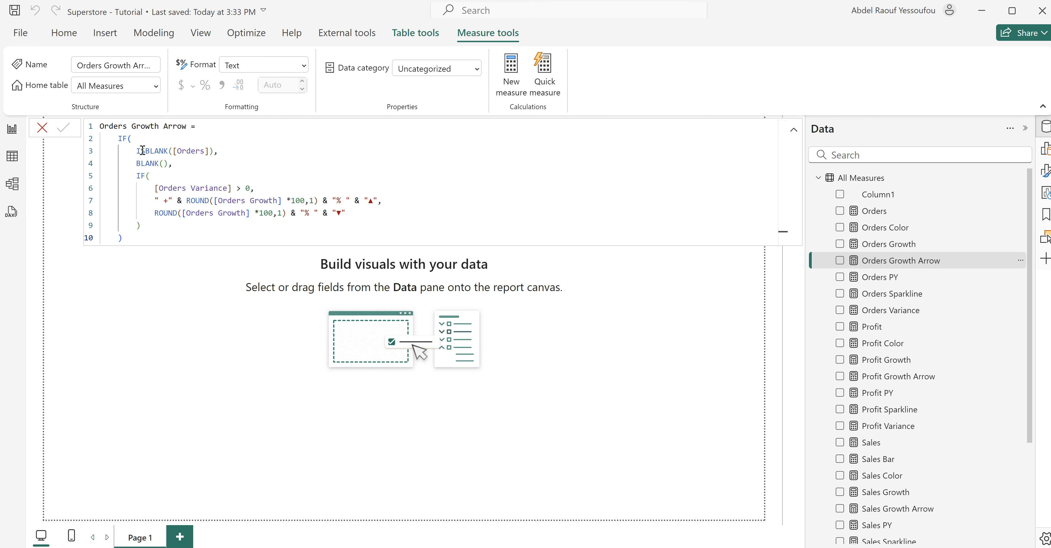
{"action": "left_click_drag", "start_coordinate": [221, 151], "coordinate": [136, 164]}
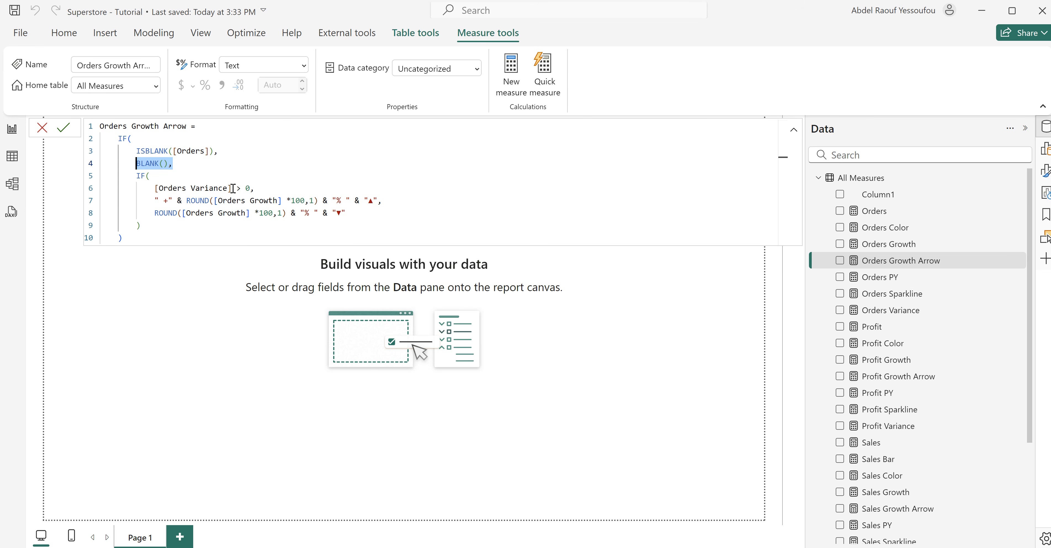
{"action": "left_click_drag", "start_coordinate": [232, 188], "coordinate": [155, 190]}
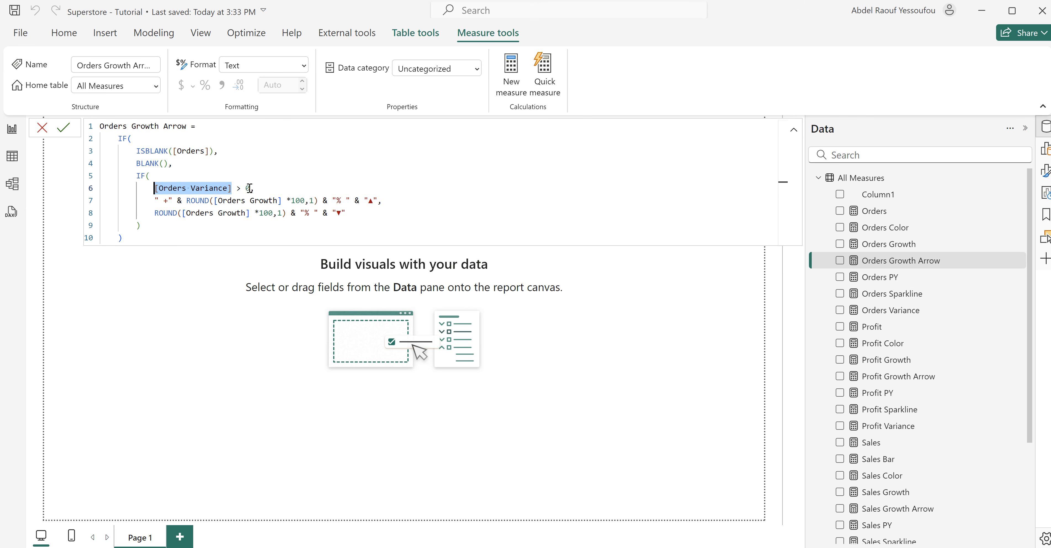
{"action": "left_click_drag", "start_coordinate": [403, 201], "coordinate": [155, 201]}
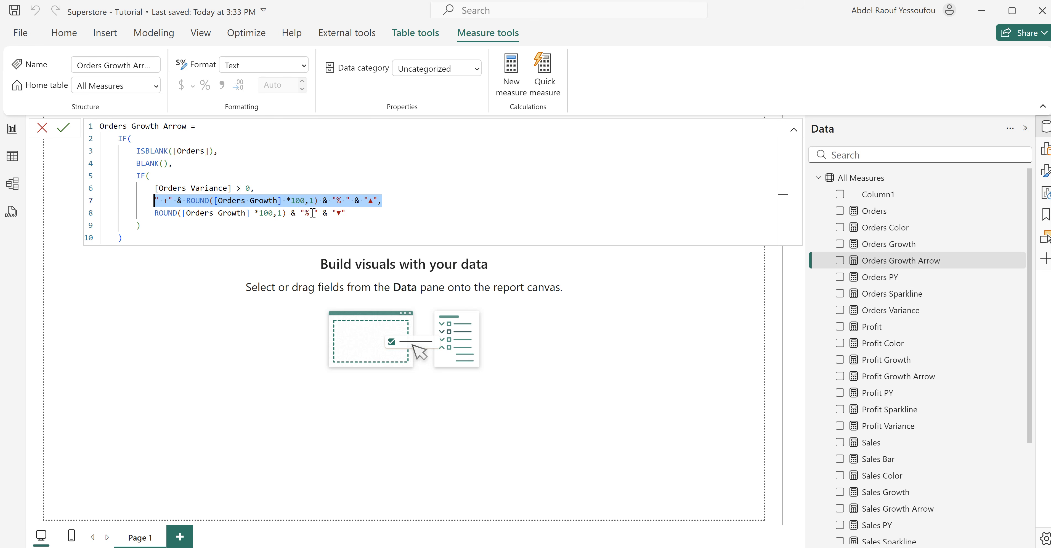
{"action": "left_click", "coordinate": [352, 211]}
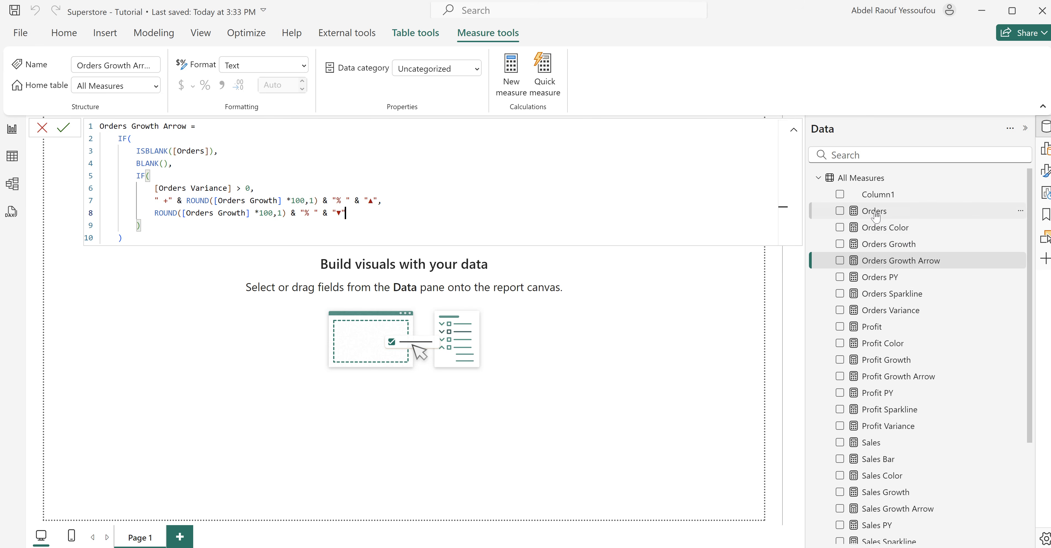
- Examine the Orders Color measure's DAX formula, including its growth condition and the two colour results
{"action": "left_click", "coordinate": [887, 233]}
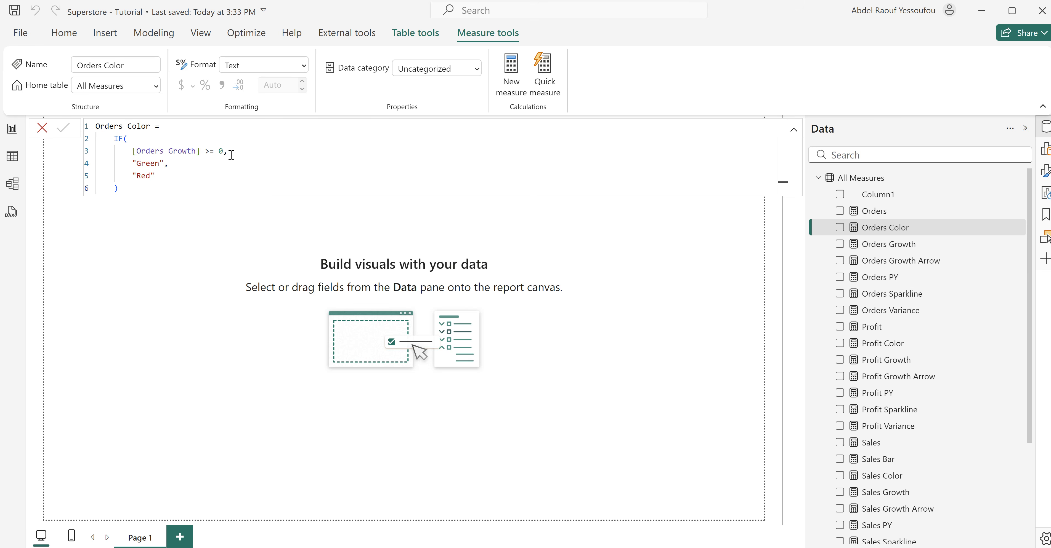
{"action": "left_click_drag", "start_coordinate": [174, 163], "coordinate": [133, 163]}
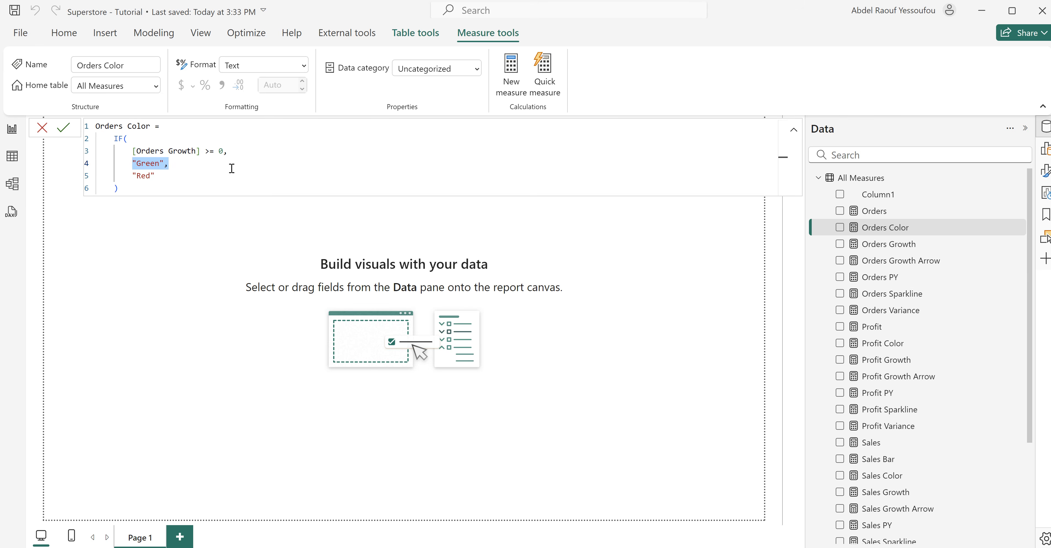
{"action": "left_click_drag", "start_coordinate": [161, 176], "coordinate": [132, 176]}
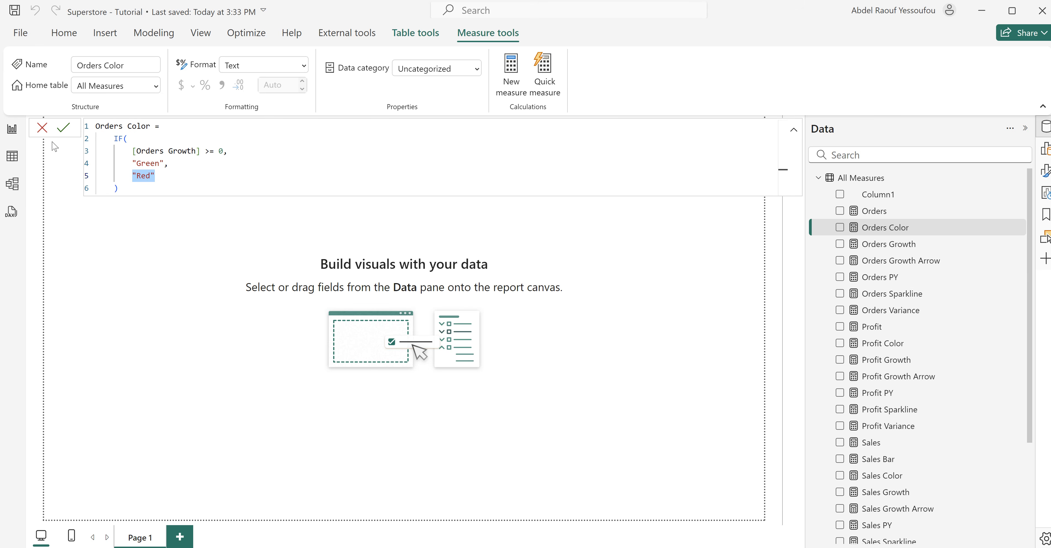
- Close the measure formula and set the page's canvas type to Custom with a height of 900 px
{"action": "left_click", "coordinate": [42, 129]}
{"action": "left_click", "coordinate": [361, 180]}
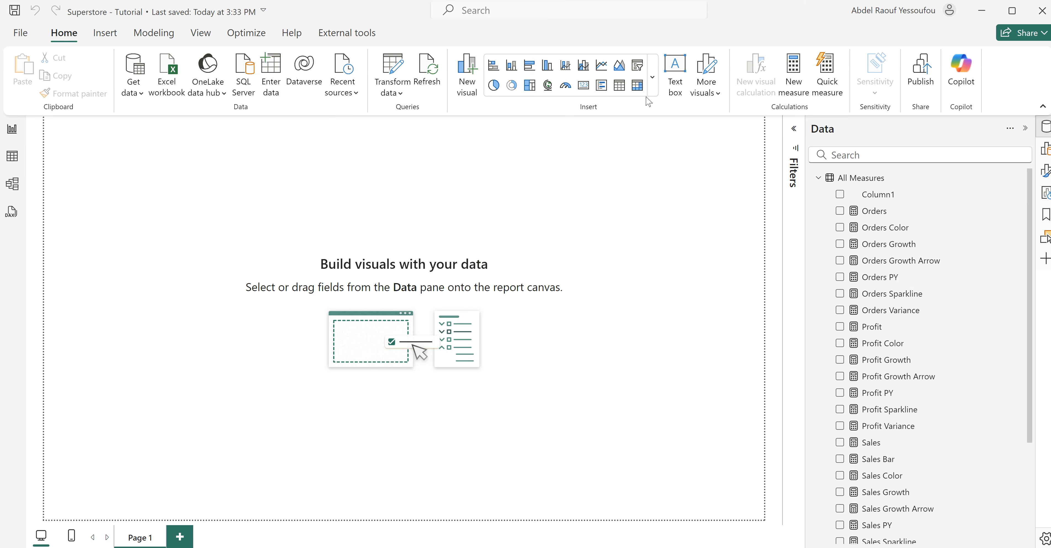
{"action": "left_click", "coordinate": [1044, 172]}
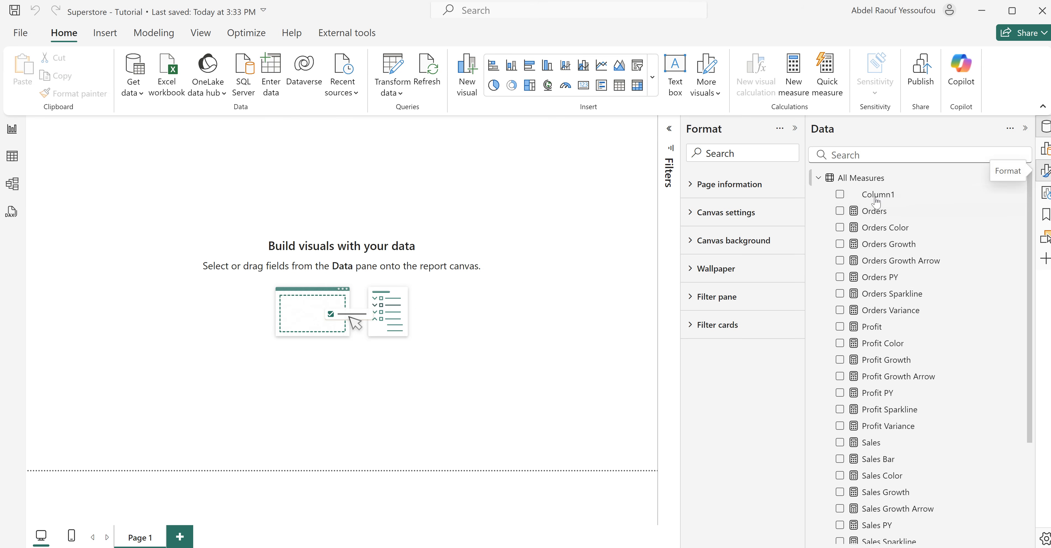
{"action": "left_click", "coordinate": [691, 245]}
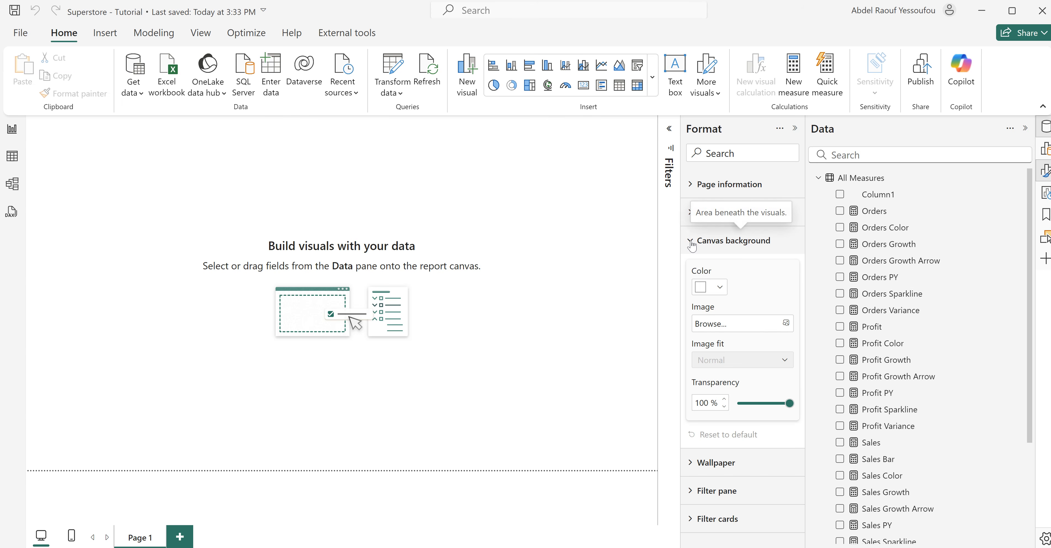
{"action": "left_click", "coordinate": [699, 246]}
{"action": "left_click", "coordinate": [727, 224]}
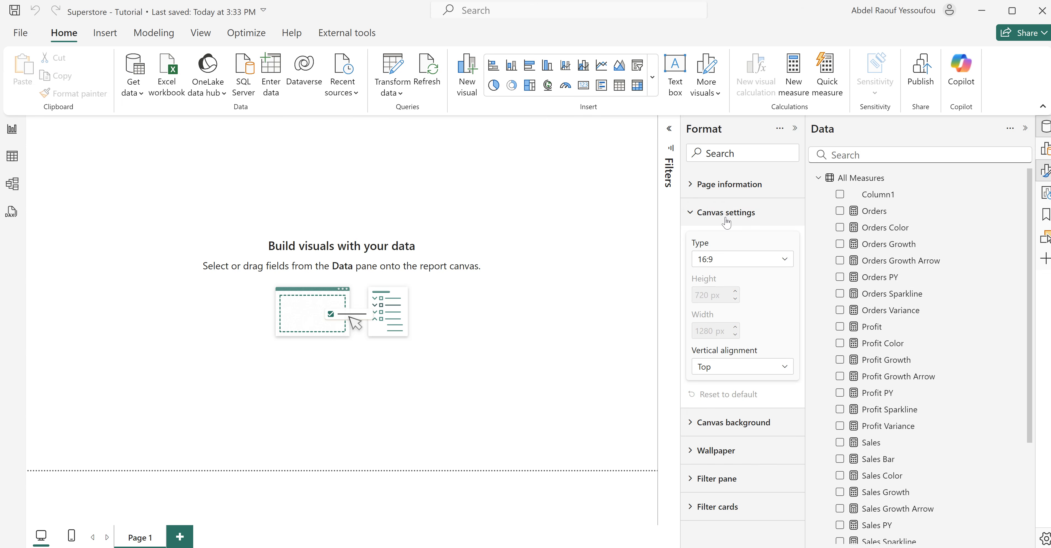
{"action": "left_click", "coordinate": [726, 261]}
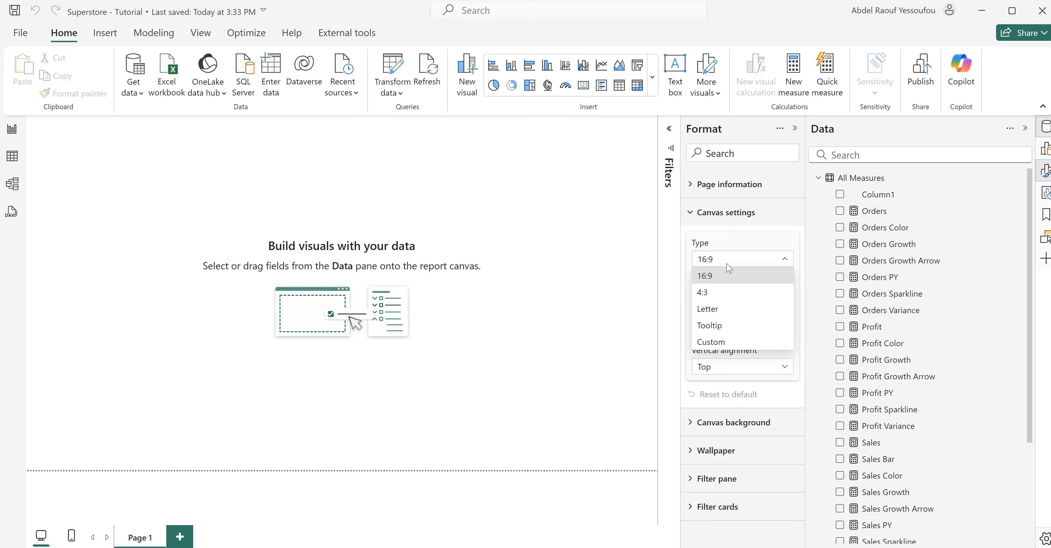
{"action": "left_click", "coordinate": [715, 347]}
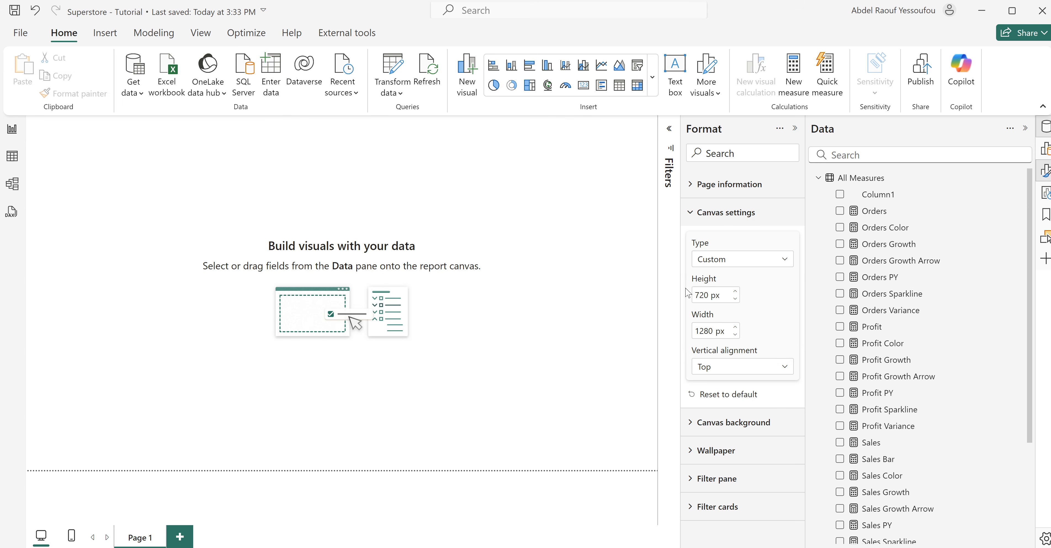
{"action": "double_click", "coordinate": [701, 296]}
{"action": "type", "text": "900"}
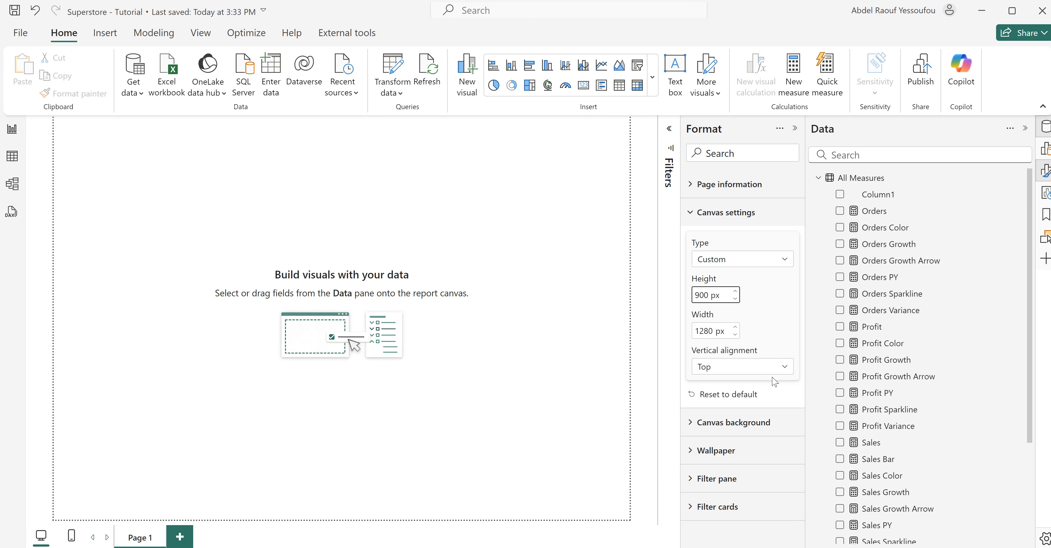
{"action": "left_click", "coordinate": [723, 214]}
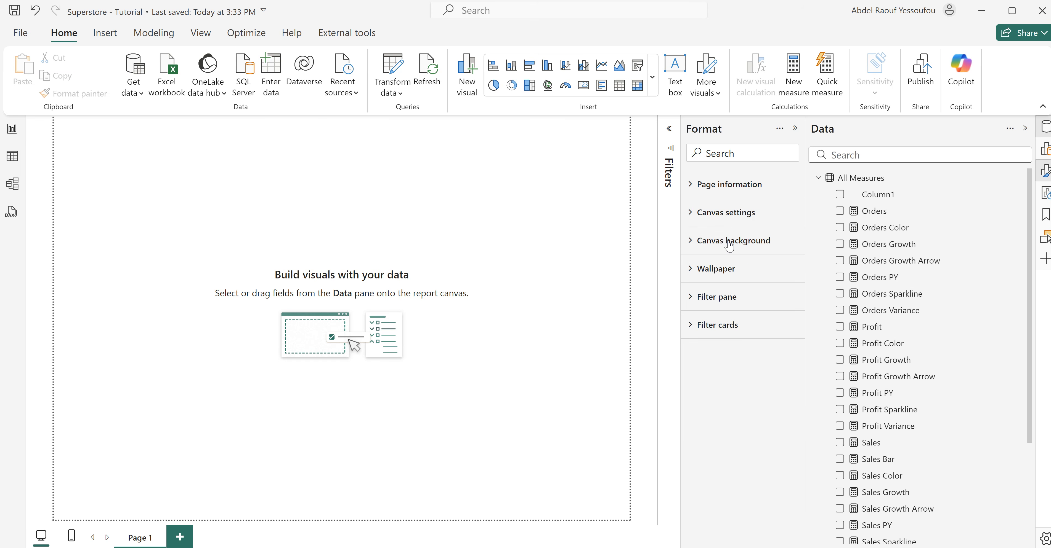
- Use SuperStore.png from the Images & Icons folder as the canvas background, with 0% transparency and the image fit set to Fit
{"action": "left_click", "coordinate": [731, 245]}
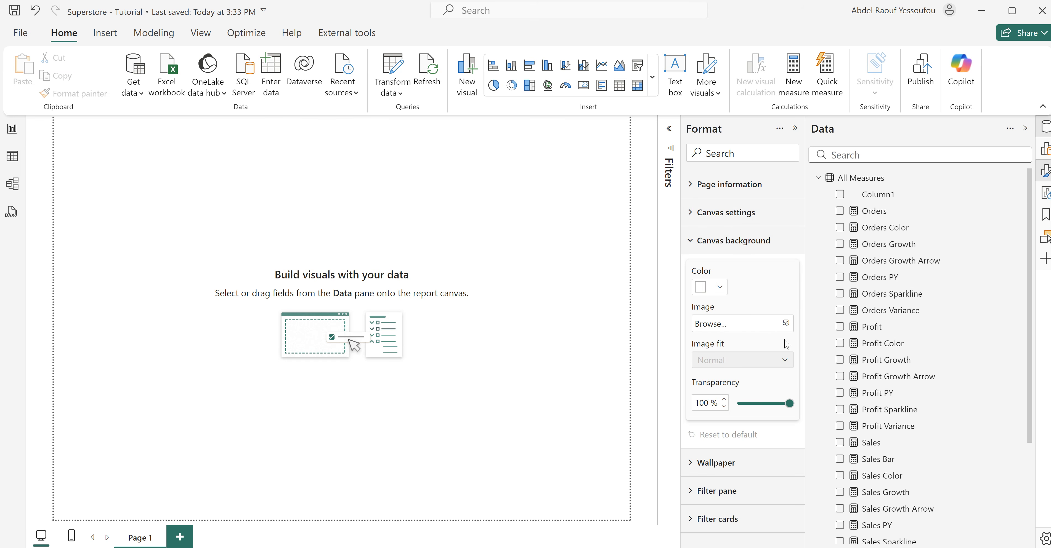
{"action": "left_click", "coordinate": [785, 324]}
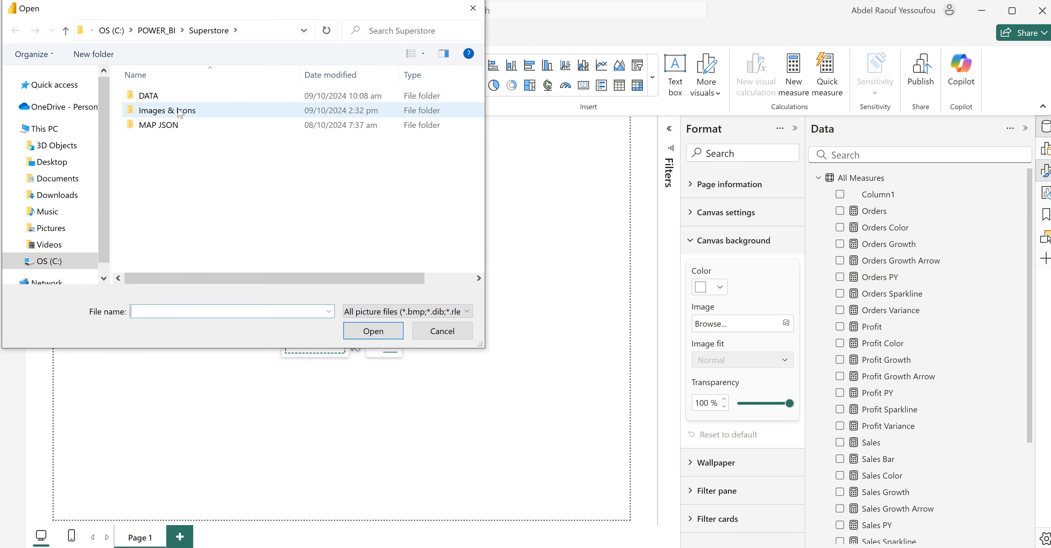
{"action": "double_click", "coordinate": [180, 111]}
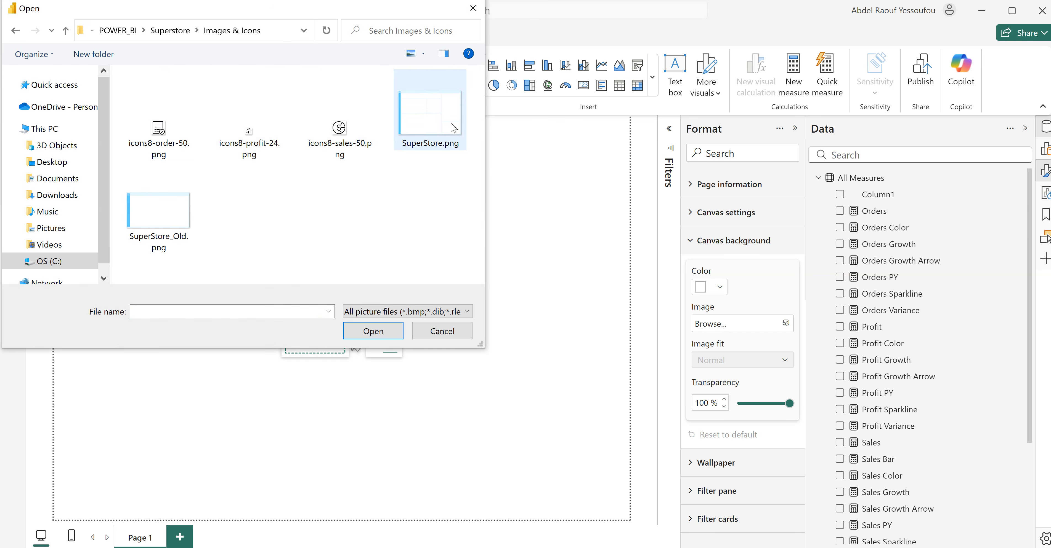
{"action": "left_click", "coordinate": [423, 122]}
{"action": "left_click", "coordinate": [379, 332]}
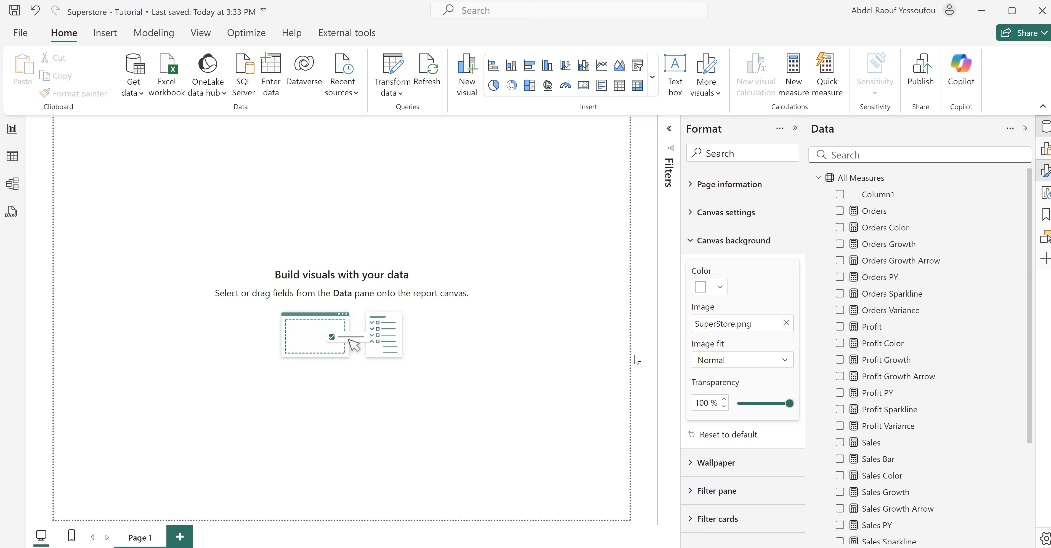
{"action": "left_click_drag", "start_coordinate": [789, 404], "coordinate": [706, 421]}
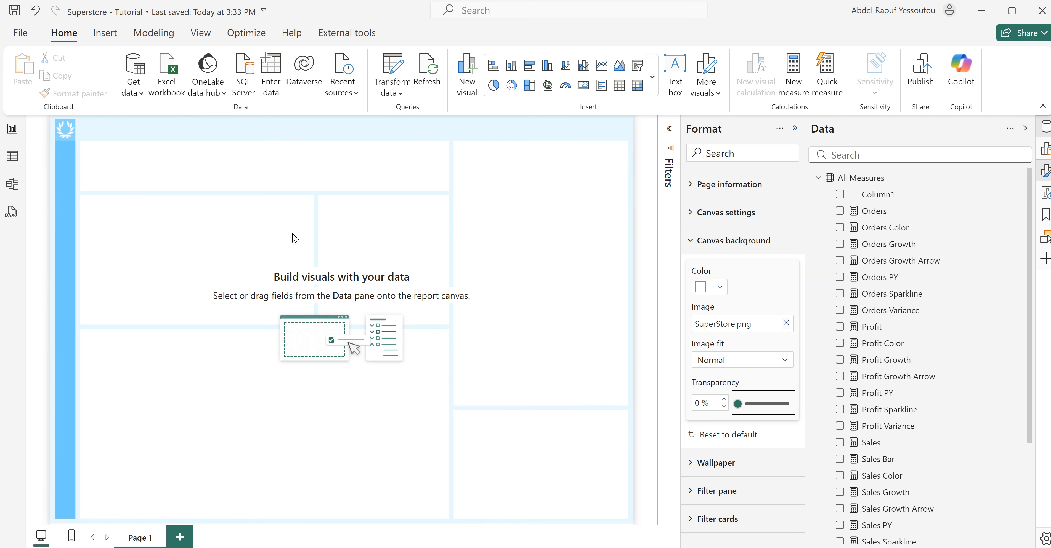
{"action": "left_click", "coordinate": [775, 363]}
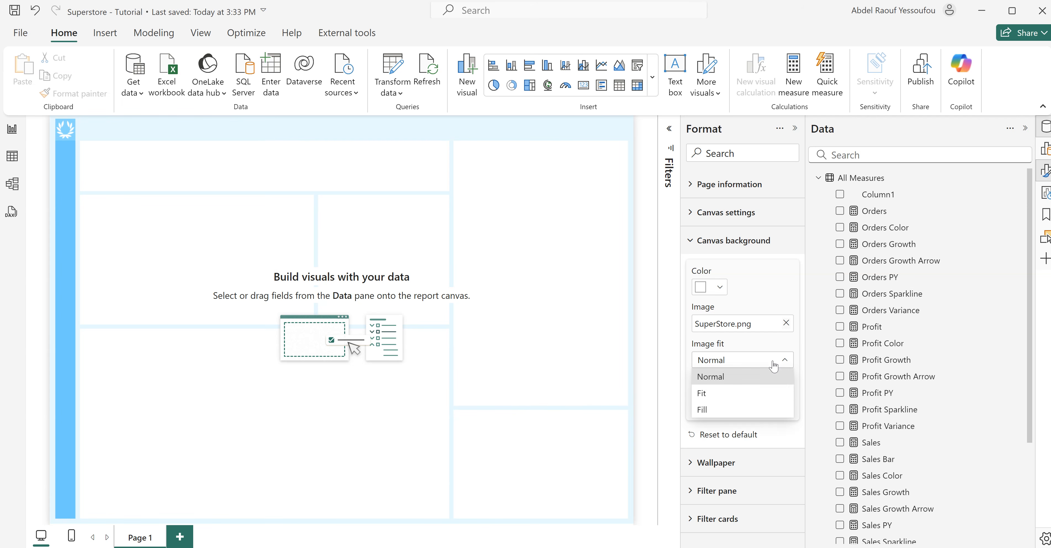
{"action": "left_click", "coordinate": [715, 395]}
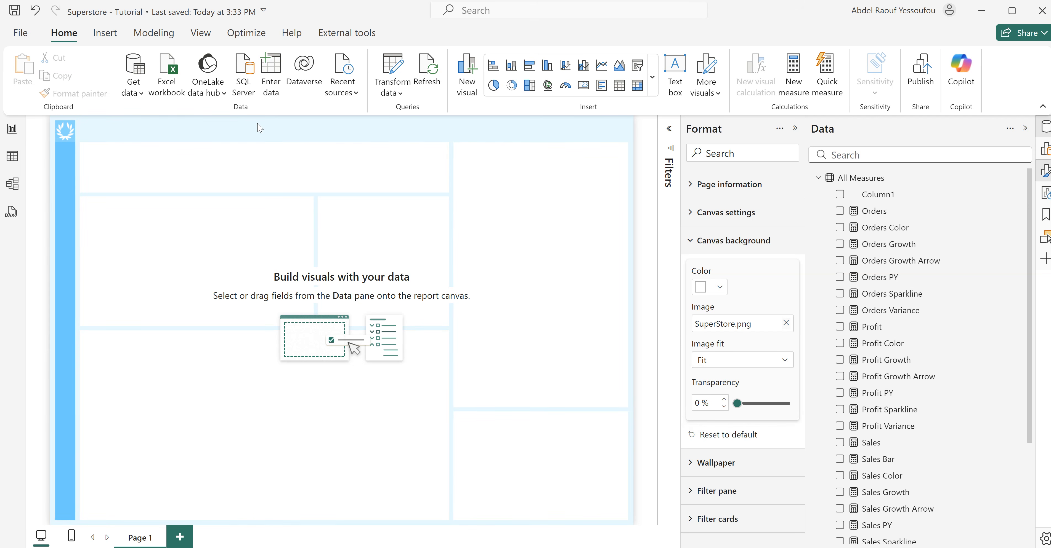
{"action": "left_click", "coordinate": [638, 71]}
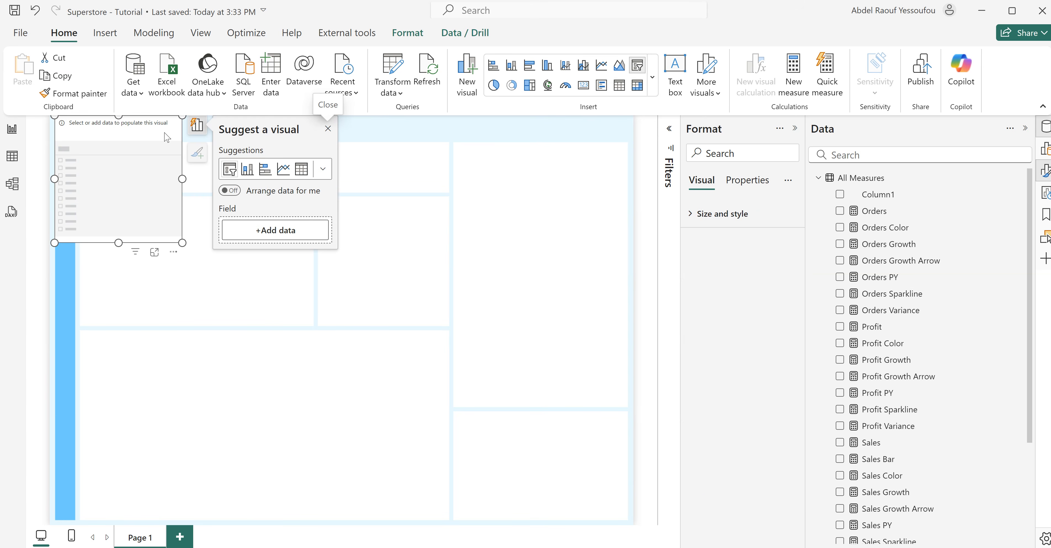
{"action": "key", "text": "Delete"}
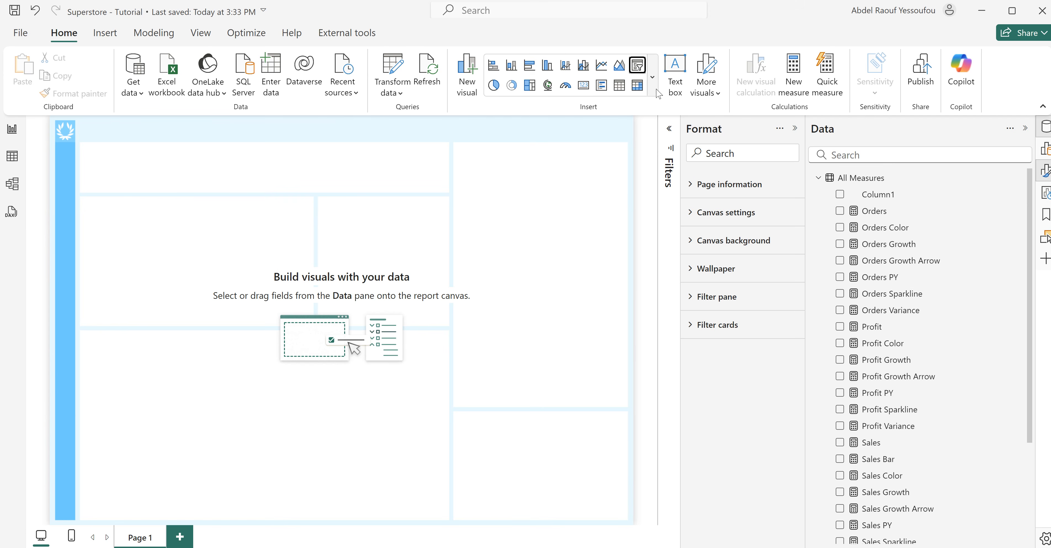
{"action": "left_click", "coordinate": [653, 89]}
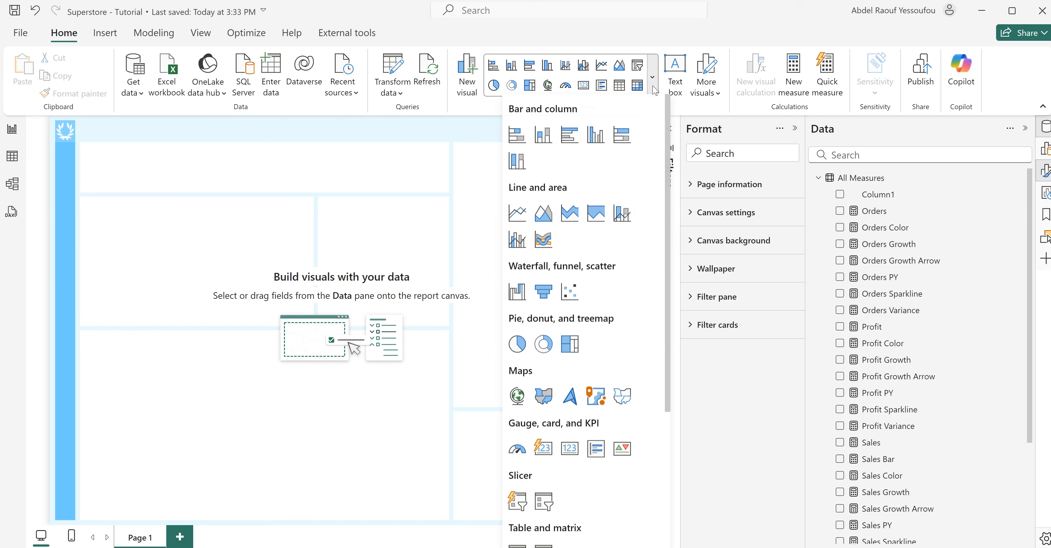
{"action": "left_click", "coordinate": [423, 134]}
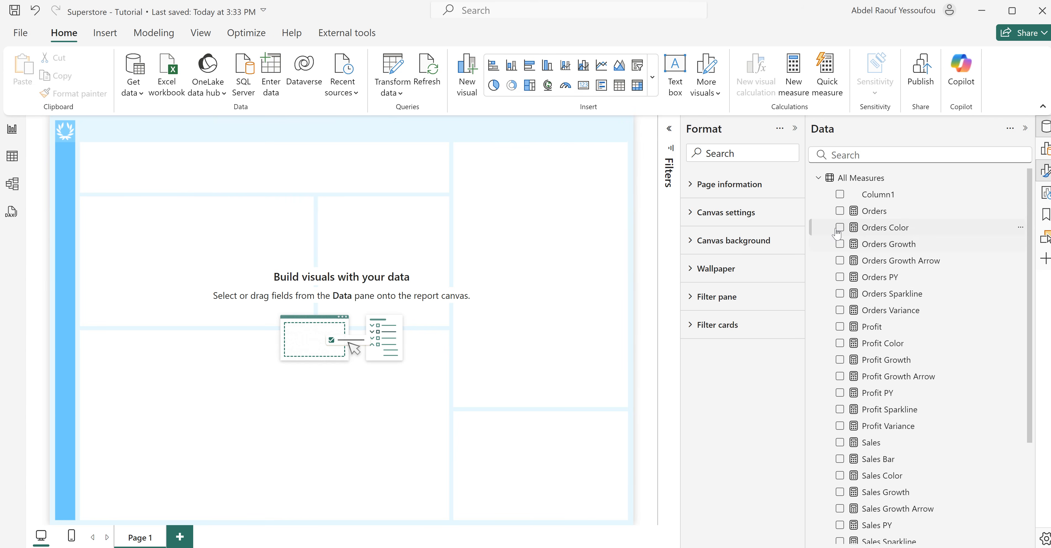
- In the model diagram, move the Calendar table farther from factSuperStore to expose their relationship line, and return to the report page
{"action": "left_click", "coordinate": [15, 187]}
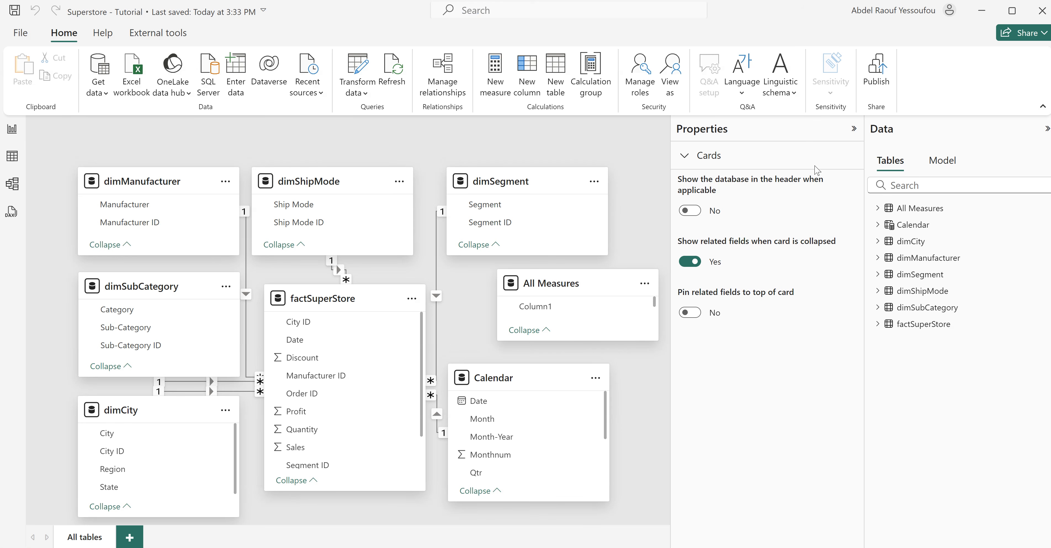
{"action": "left_click", "coordinate": [853, 129]}
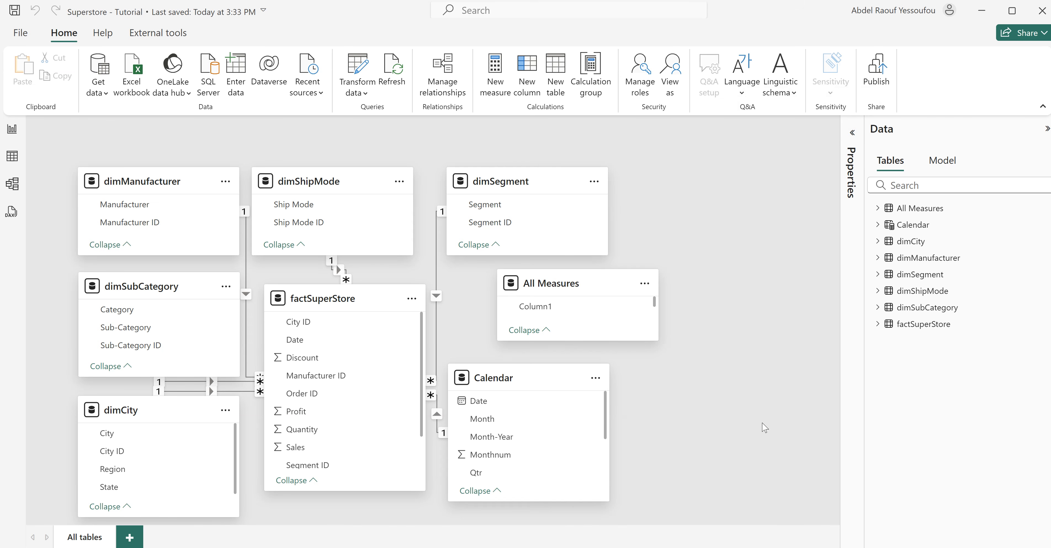
{"action": "left_click_drag", "start_coordinate": [523, 380], "coordinate": [685, 381]}
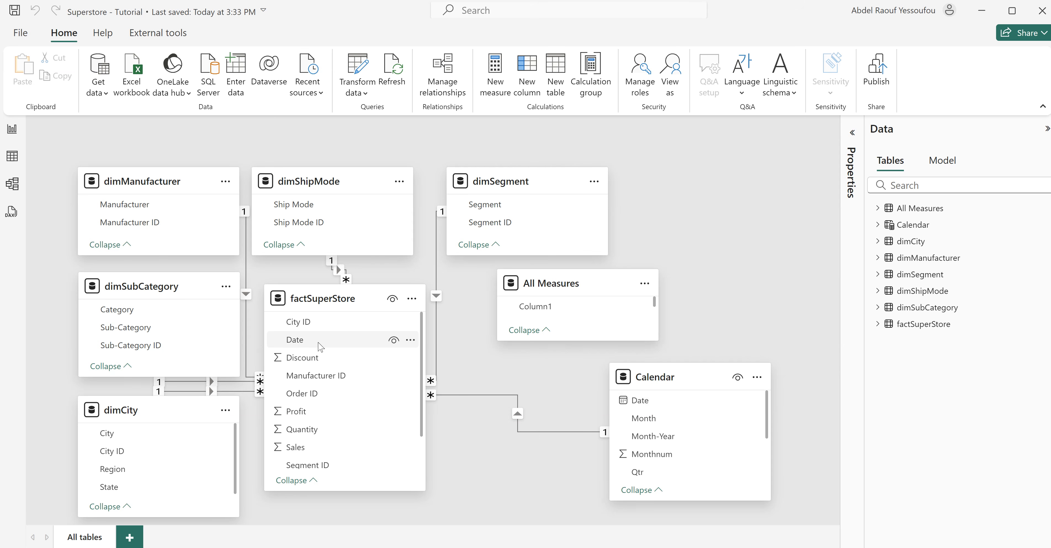
{"action": "left_click", "coordinate": [11, 131]}
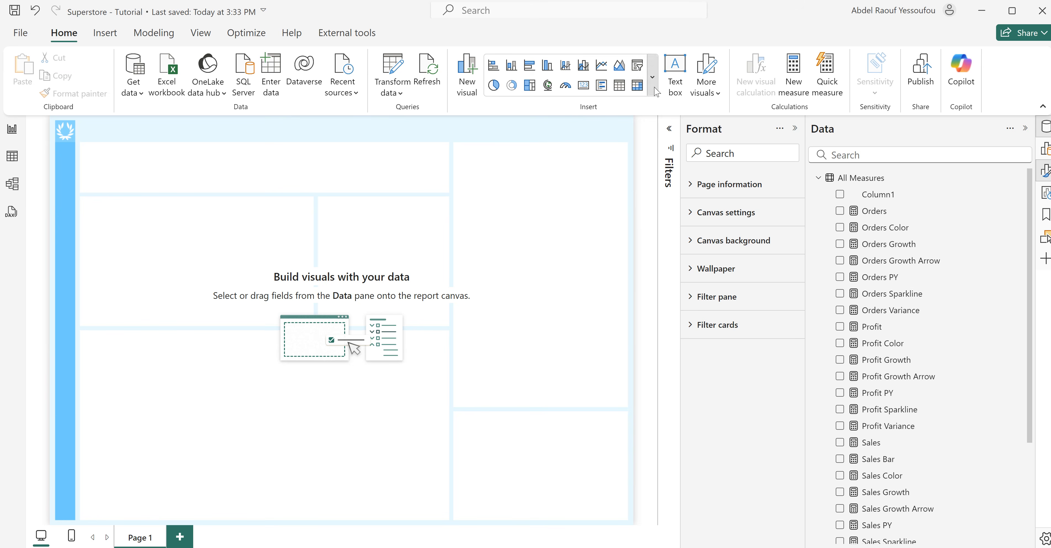
- Insert the new button slicer on the report page and fill it with the Year field from the Calendar table
{"action": "left_click", "coordinate": [653, 78]}
{"action": "scroll", "coordinate": [568, 406], "scroll_direction": "down", "scroll_amount": 5}
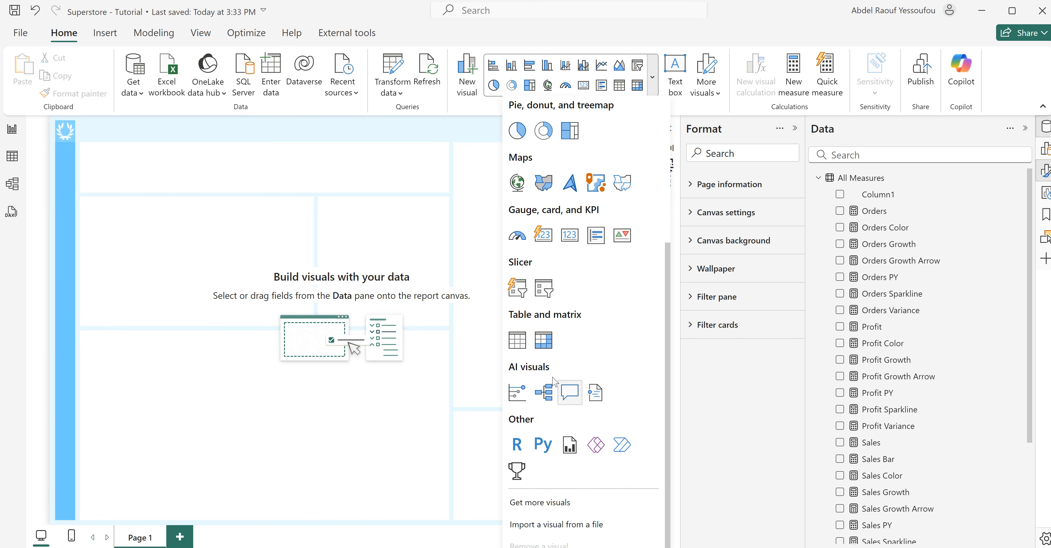
{"action": "left_click", "coordinate": [517, 289]}
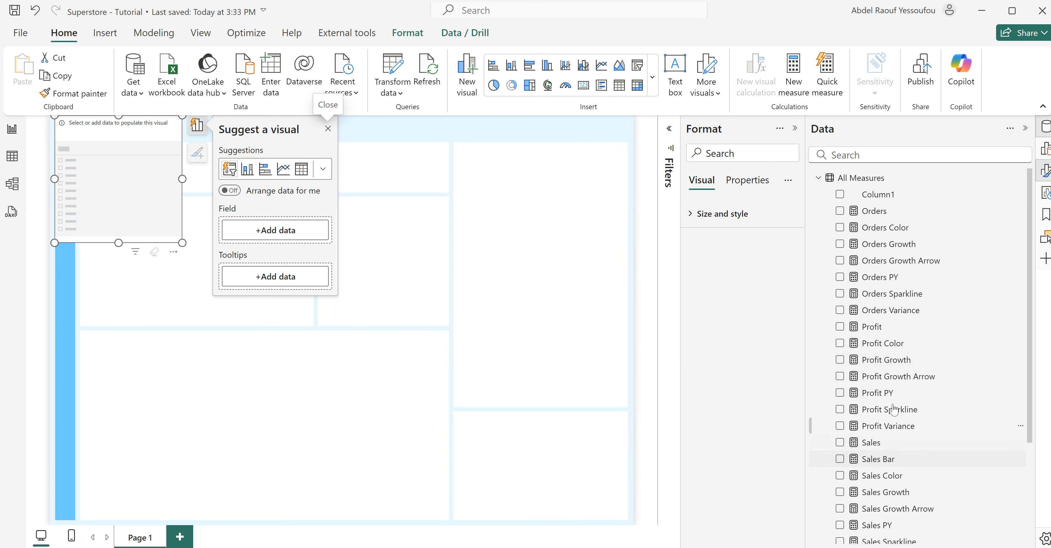
{"action": "left_click", "coordinate": [818, 178]}
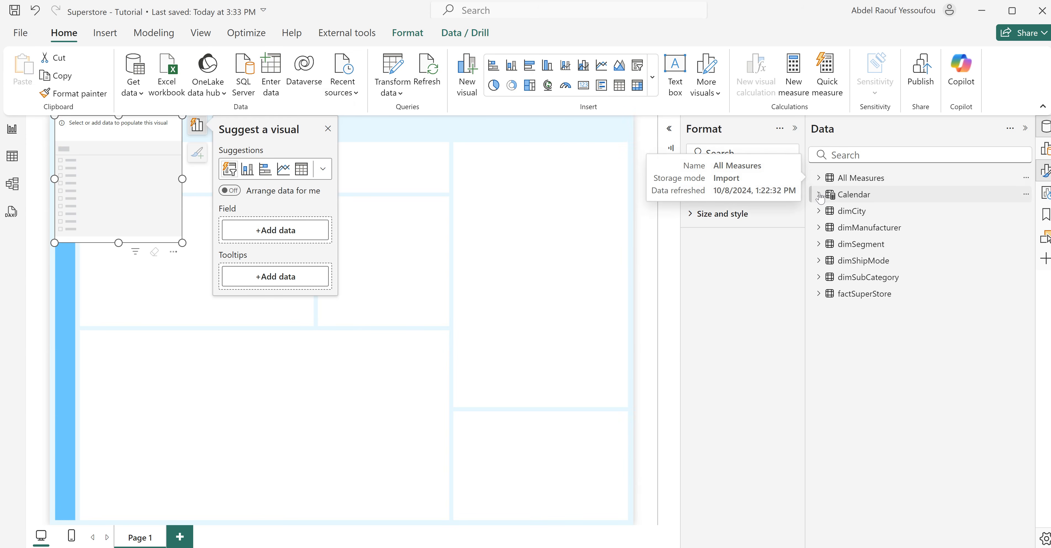
{"action": "left_click", "coordinate": [818, 195]}
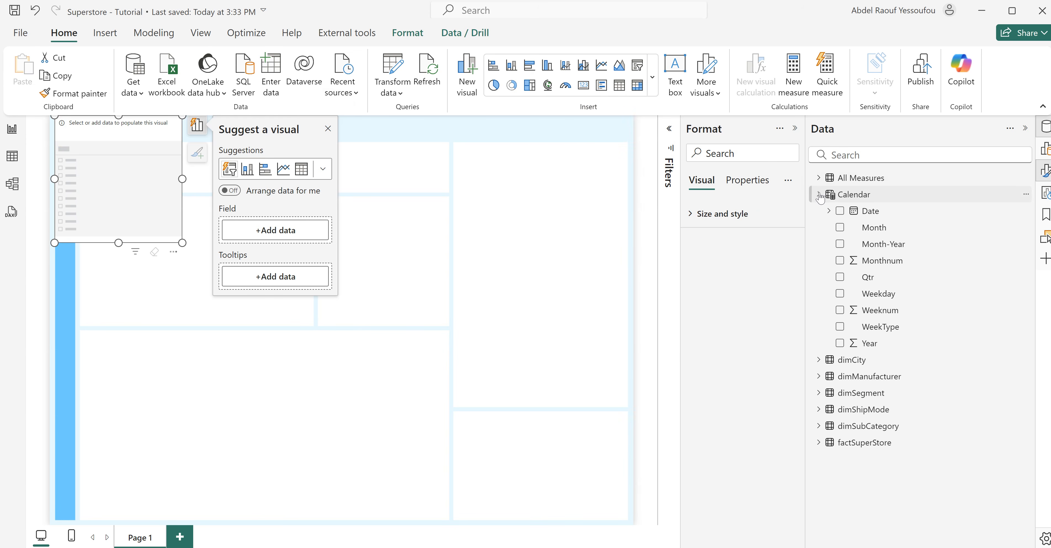
{"action": "left_click", "coordinate": [839, 344]}
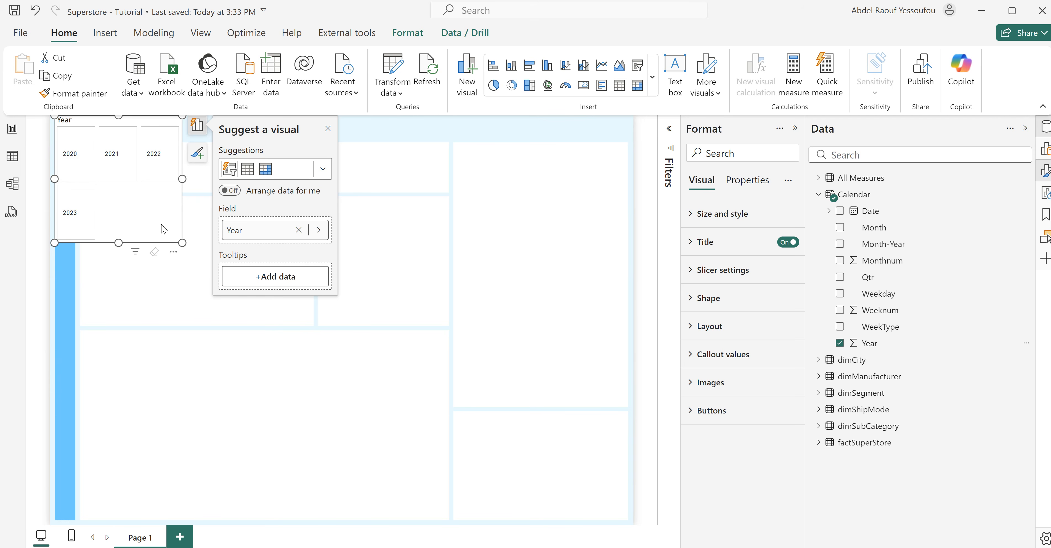
- Turn off the Year slicer's title and set its grid layout to 4 columns and a maximum of 1 row
{"action": "left_click", "coordinate": [788, 243]}
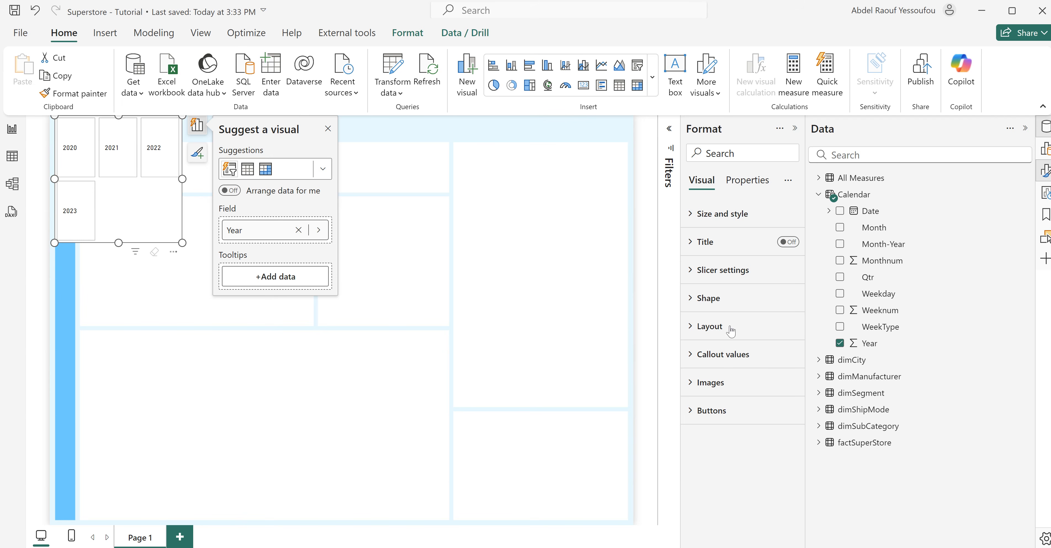
{"action": "left_click", "coordinate": [714, 329]}
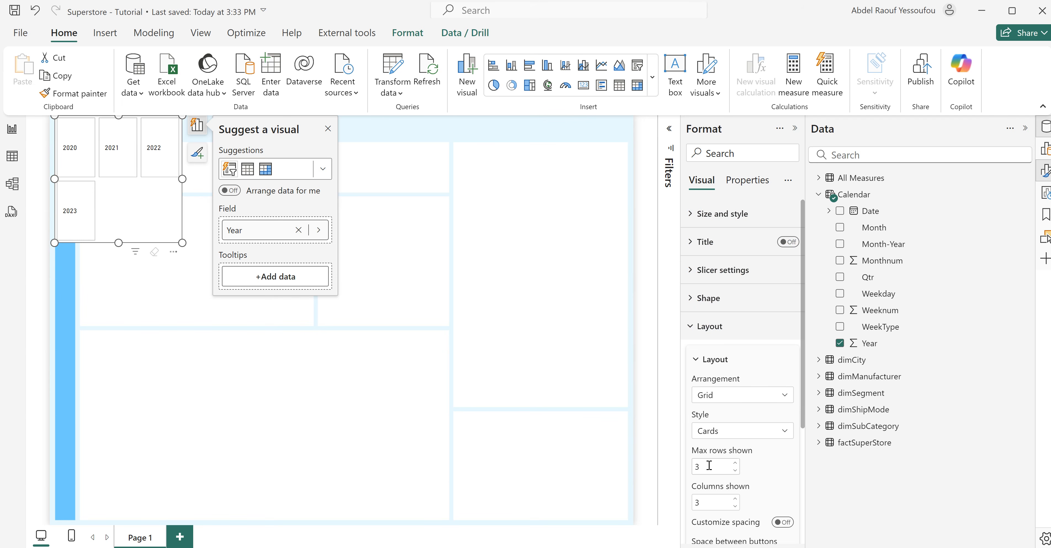
{"action": "left_click", "coordinate": [712, 504]}
{"action": "key", "text": "Return"}
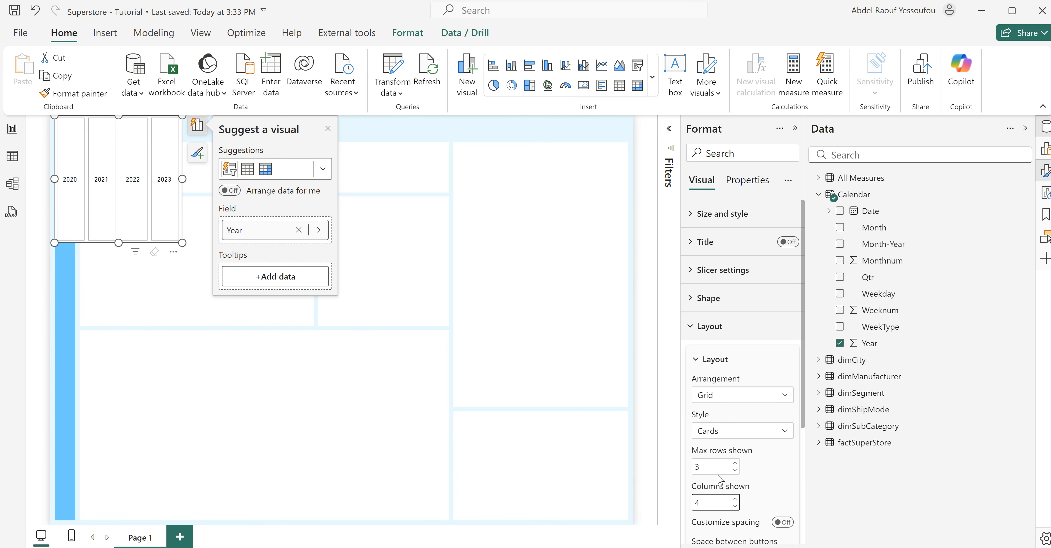
{"action": "left_click", "coordinate": [716, 469]}
{"action": "type", "text": "1"}
{"action": "key", "text": "Return"}
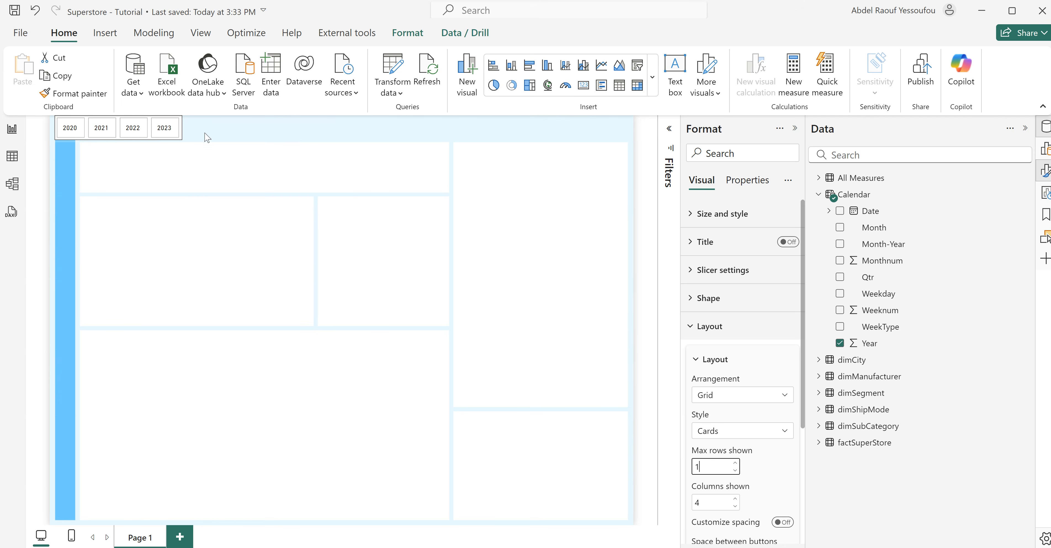
- Place the Year slicer in the header above the right-hand panel, about 382 wide and 54 high, and turn off its background
{"action": "left_click_drag", "start_coordinate": [196, 130], "coordinate": [626, 132]}
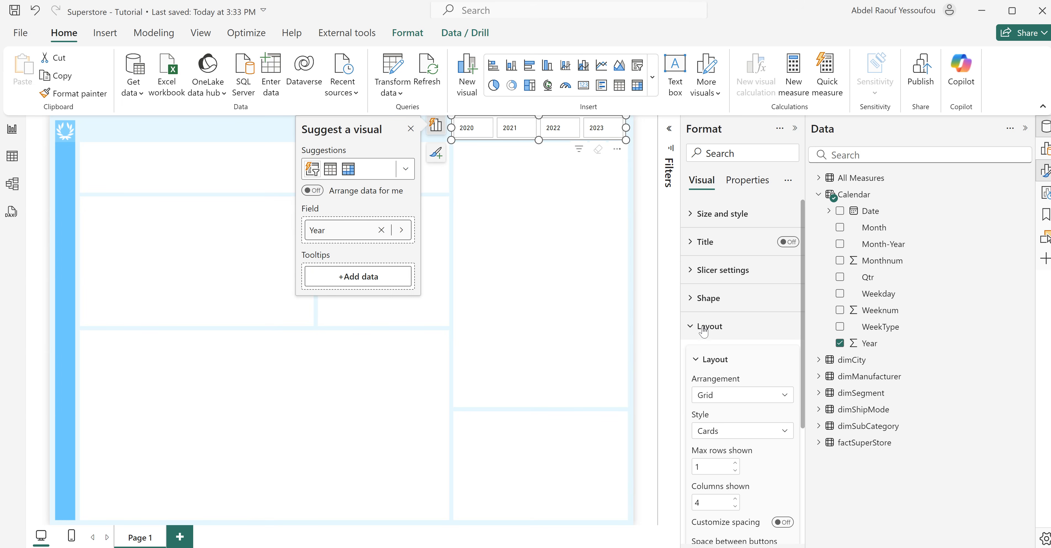
{"action": "left_click", "coordinate": [691, 326]}
{"action": "left_click", "coordinate": [722, 215]}
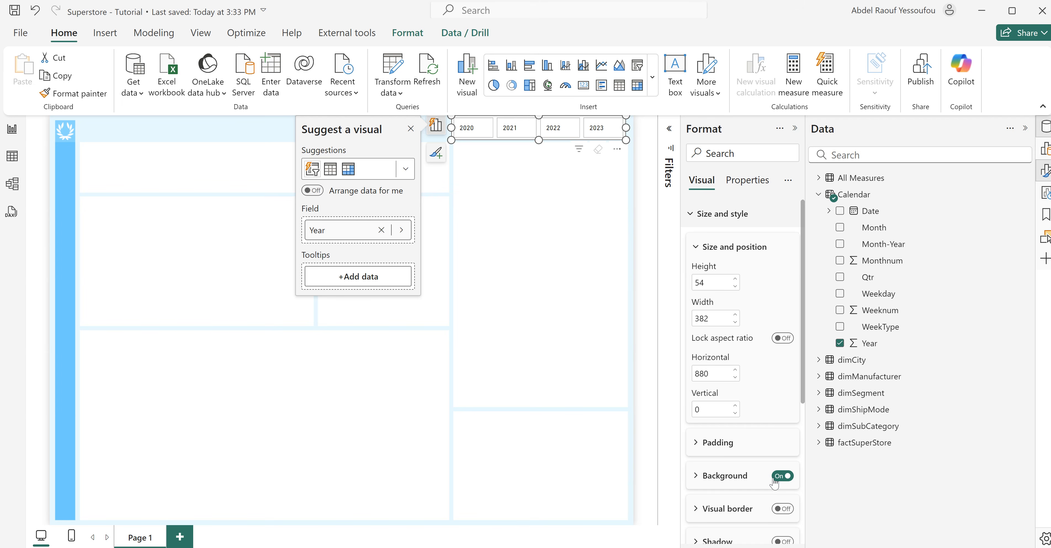
{"action": "left_click", "coordinate": [714, 215]}
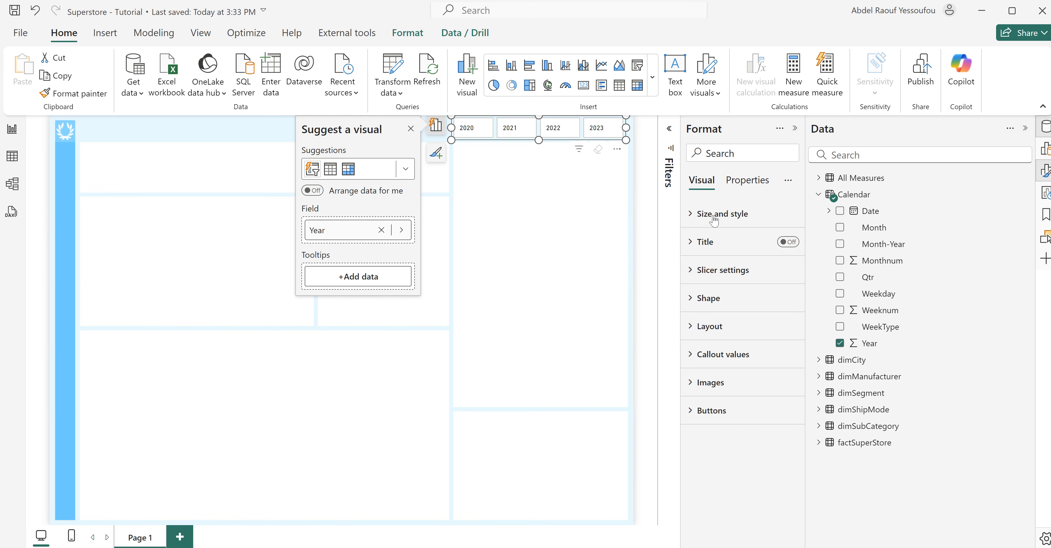
- Turn off the fill and border of the Year slicer's buttons in the Default state
{"action": "left_click", "coordinate": [716, 412]}
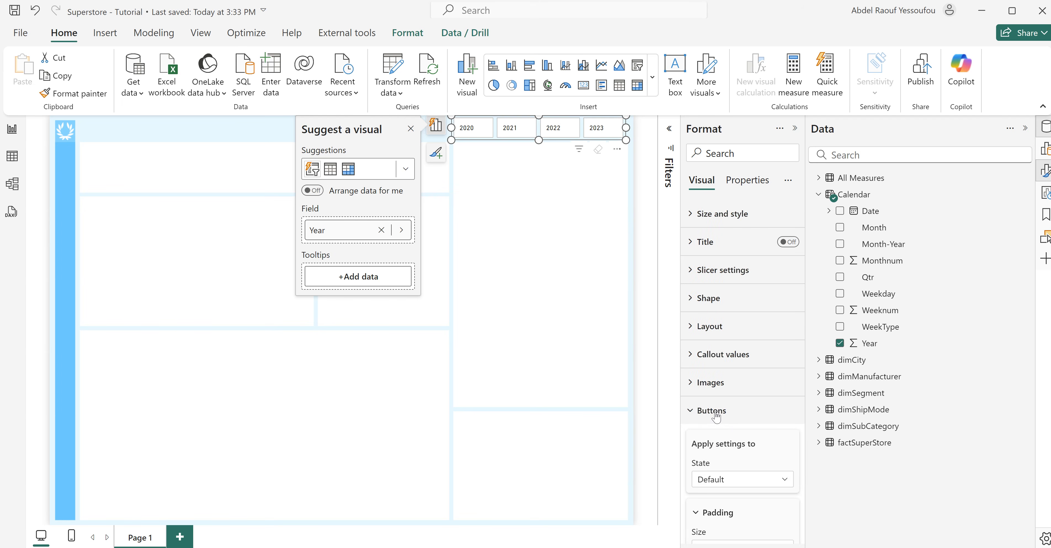
{"action": "scroll", "coordinate": [738, 347], "scroll_direction": "down", "scroll_amount": 5}
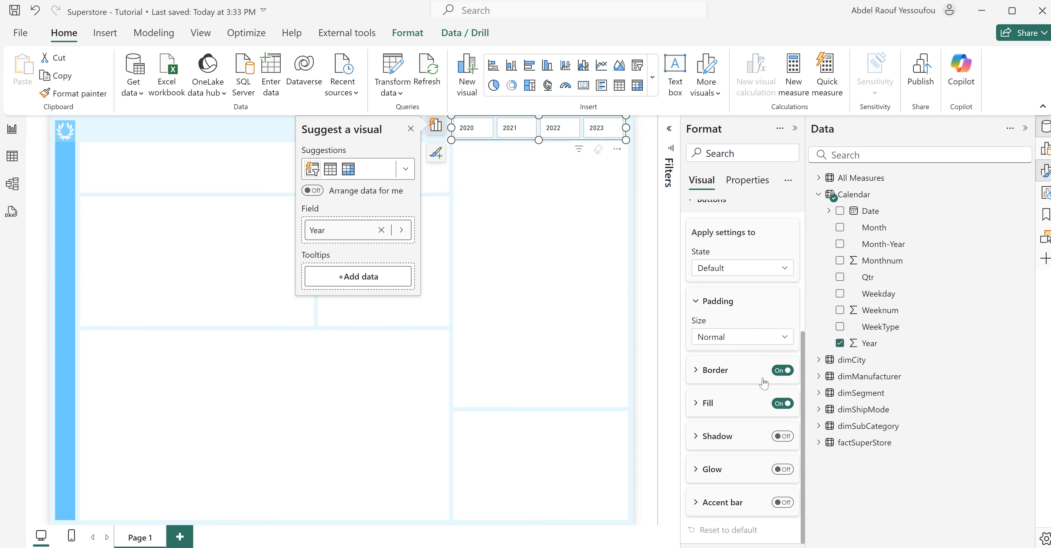
{"action": "left_click", "coordinate": [780, 406]}
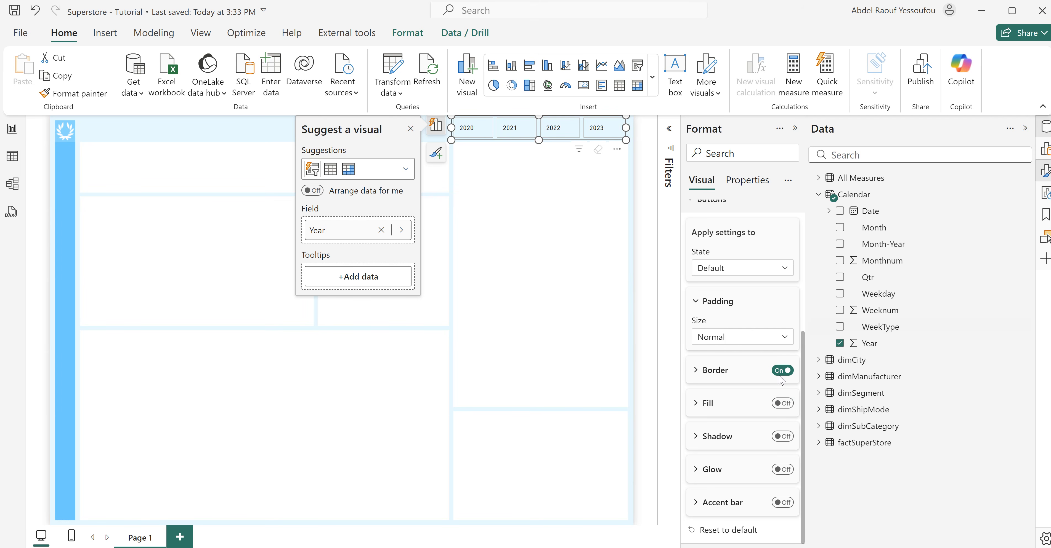
{"action": "left_click", "coordinate": [779, 372]}
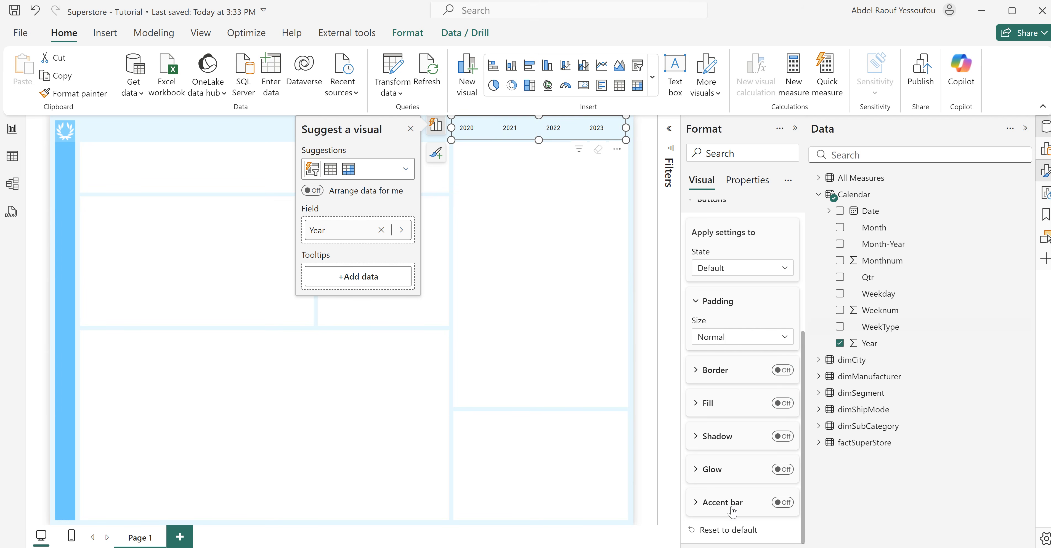
- Turn on the Year slicer buttons' accent bar, position it at the Bottom and set its width to 1 px
{"action": "left_click", "coordinate": [783, 502]}
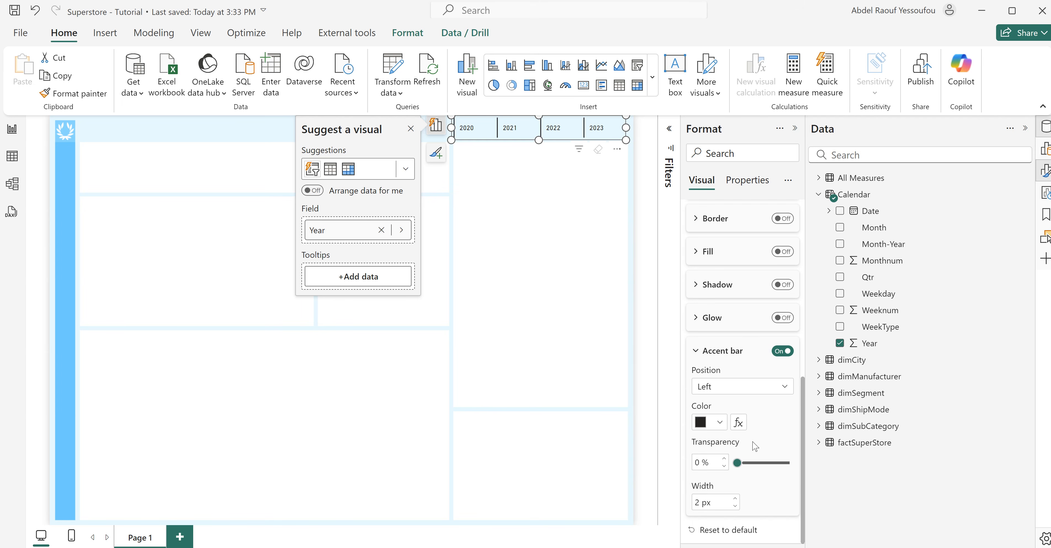
{"action": "left_click", "coordinate": [724, 386]}
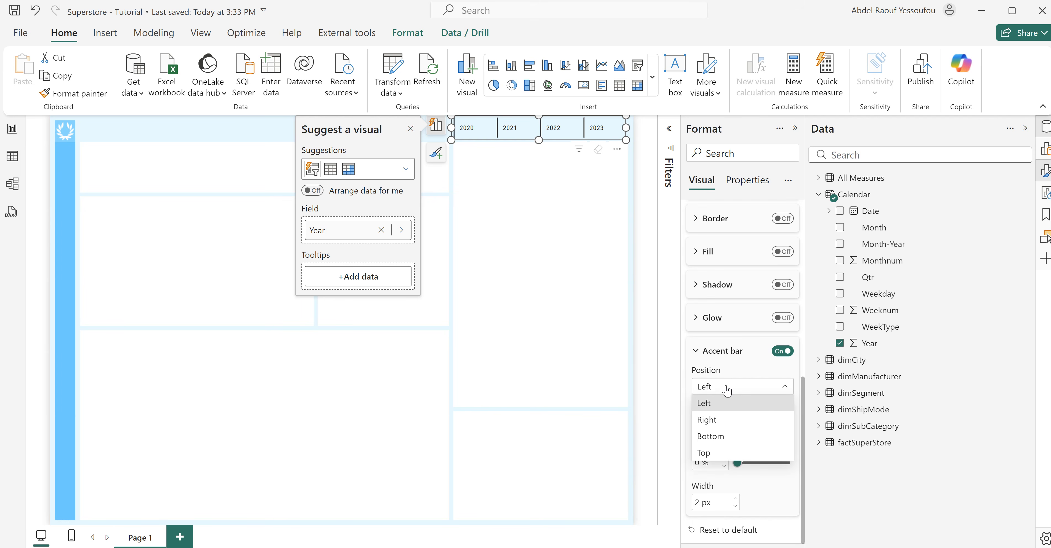
{"action": "left_click", "coordinate": [711, 438]}
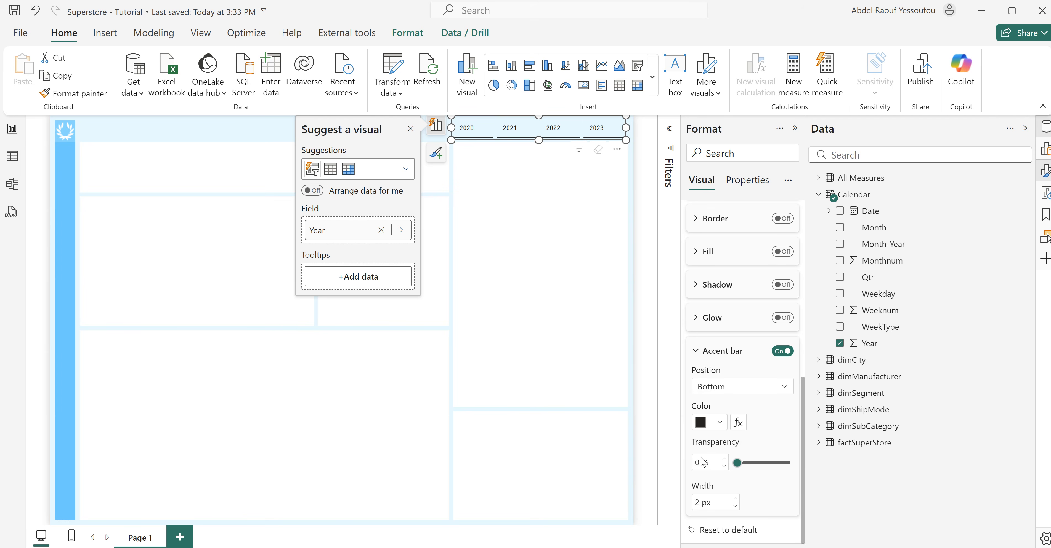
{"action": "left_click", "coordinate": [736, 507]}
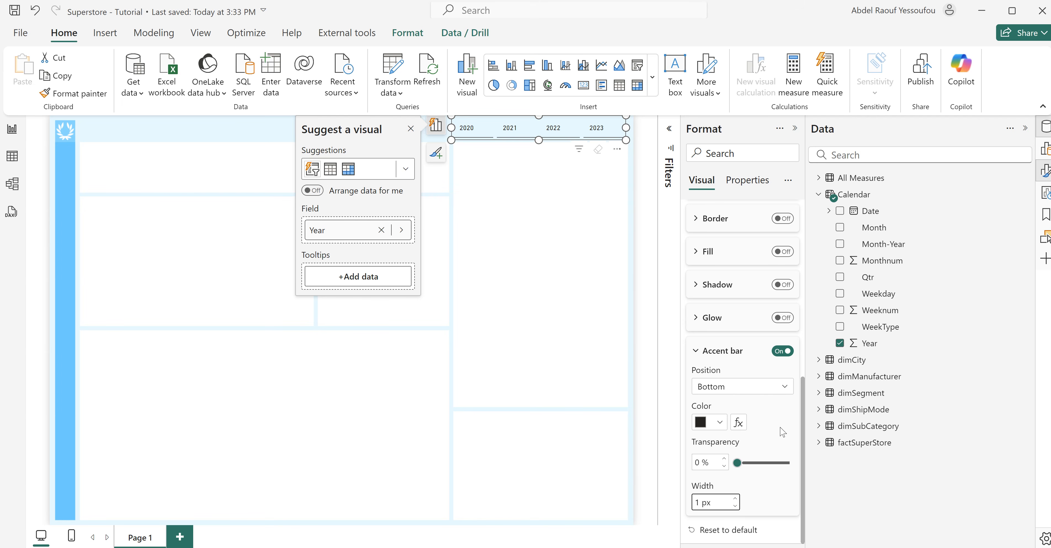
- Set the accent bar color of the Year slicer's buttons to the light blue #58CAFD
{"action": "left_click", "coordinate": [721, 425]}
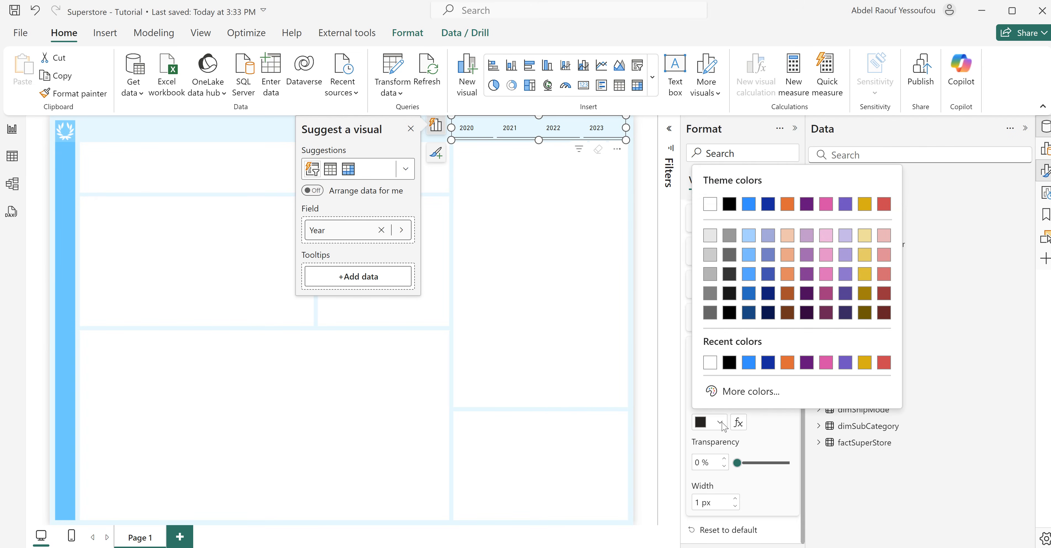
{"action": "left_click", "coordinate": [722, 425]}
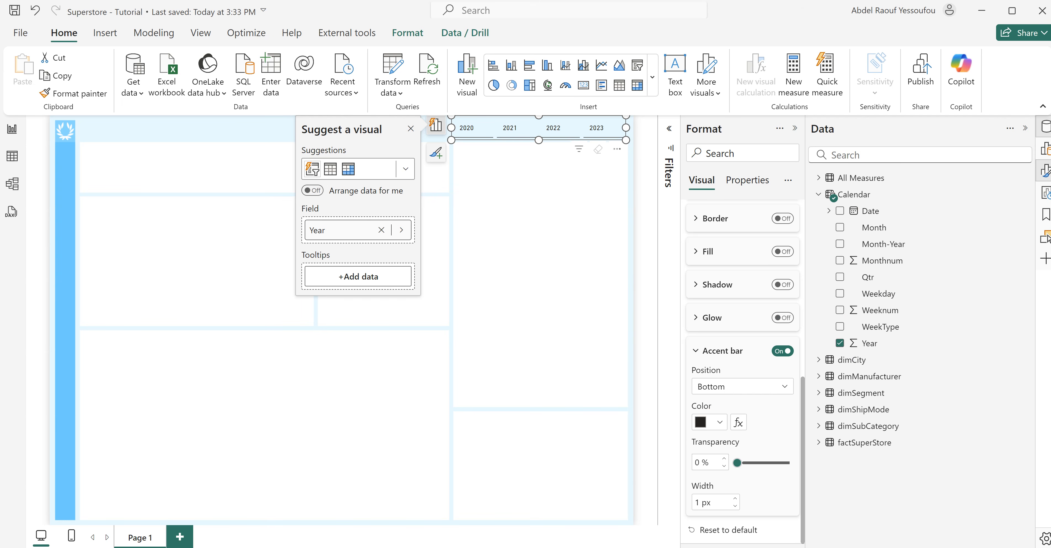
{"action": "left_click", "coordinate": [720, 424]}
{"action": "left_click", "coordinate": [734, 392]}
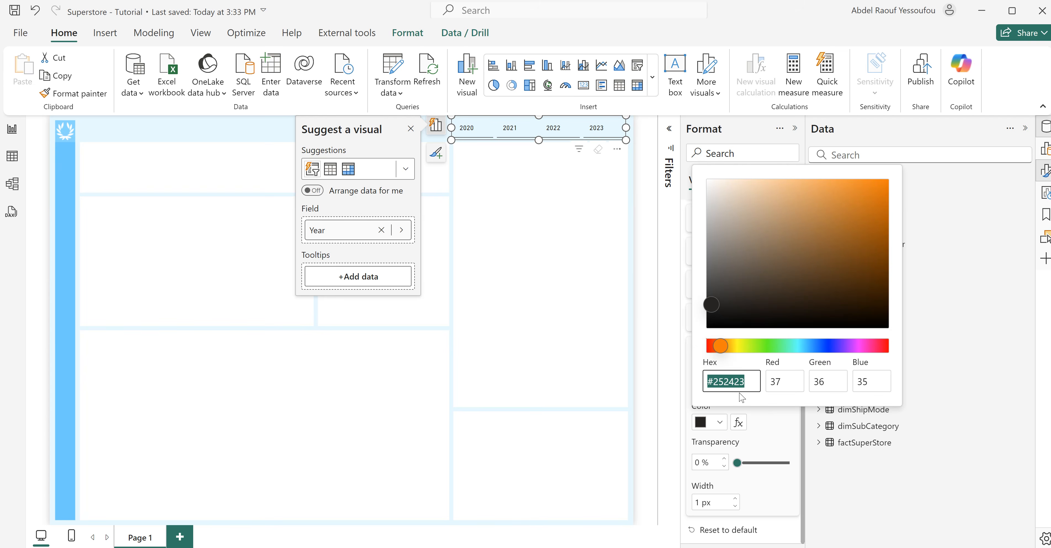
{"action": "type", "text": "#58CAFD"}
{"action": "left_click", "coordinate": [774, 430]}
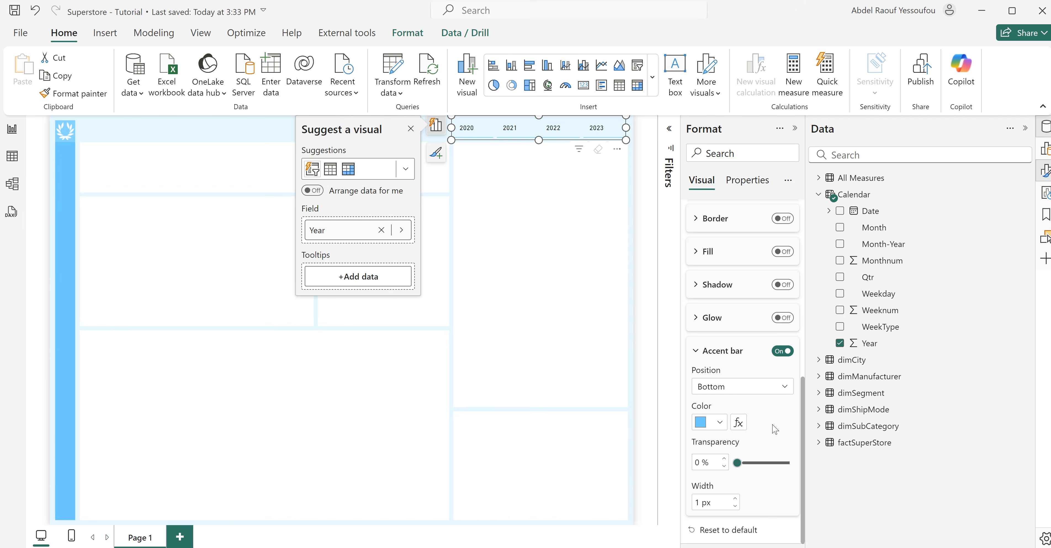
{"action": "scroll", "coordinate": [775, 429], "scroll_direction": "up", "scroll_amount": 4}
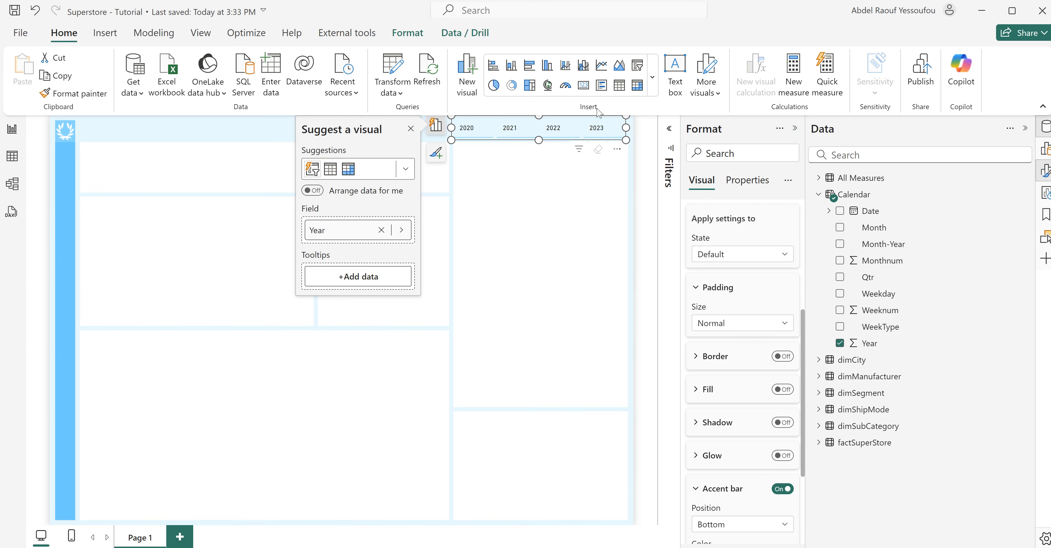
- Select 2023 in the Year slicer and increase the accent bar width for the buttons' Selected state
{"action": "left_click", "coordinate": [603, 134]}
{"action": "scroll", "coordinate": [727, 353], "scroll_direction": "down", "scroll_amount": 3}
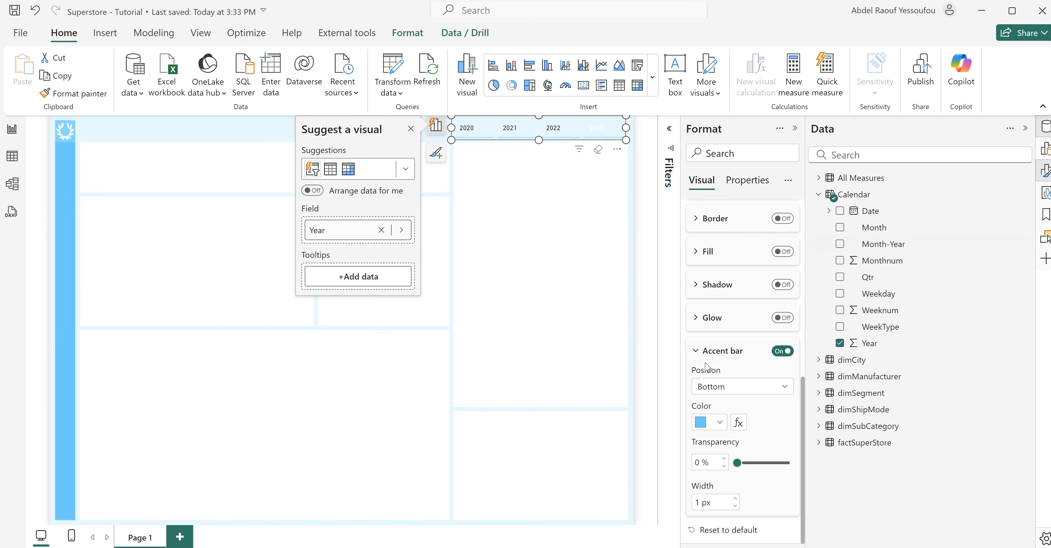
{"action": "scroll", "coordinate": [731, 355], "scroll_direction": "up", "scroll_amount": 3}
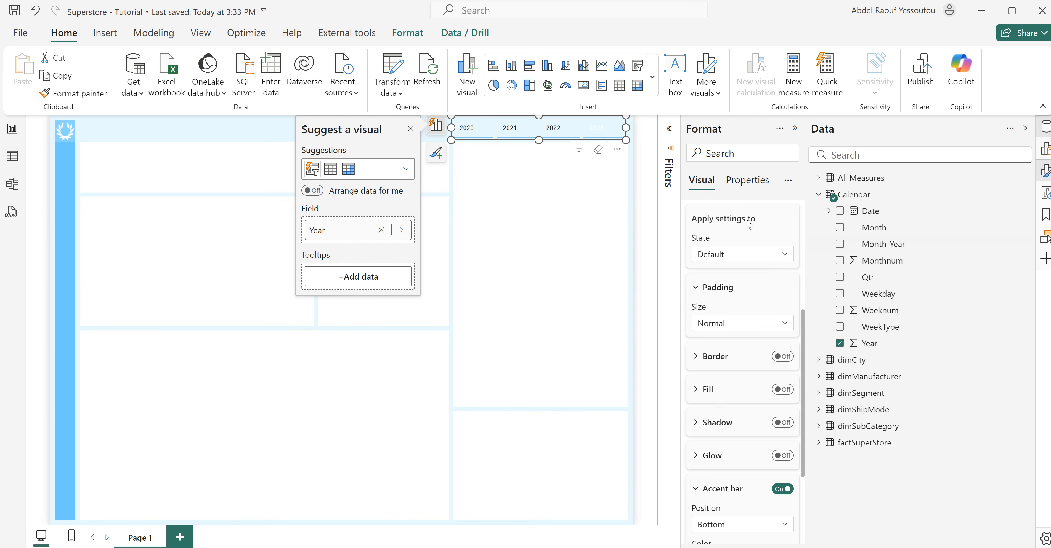
{"action": "left_click", "coordinate": [719, 257]}
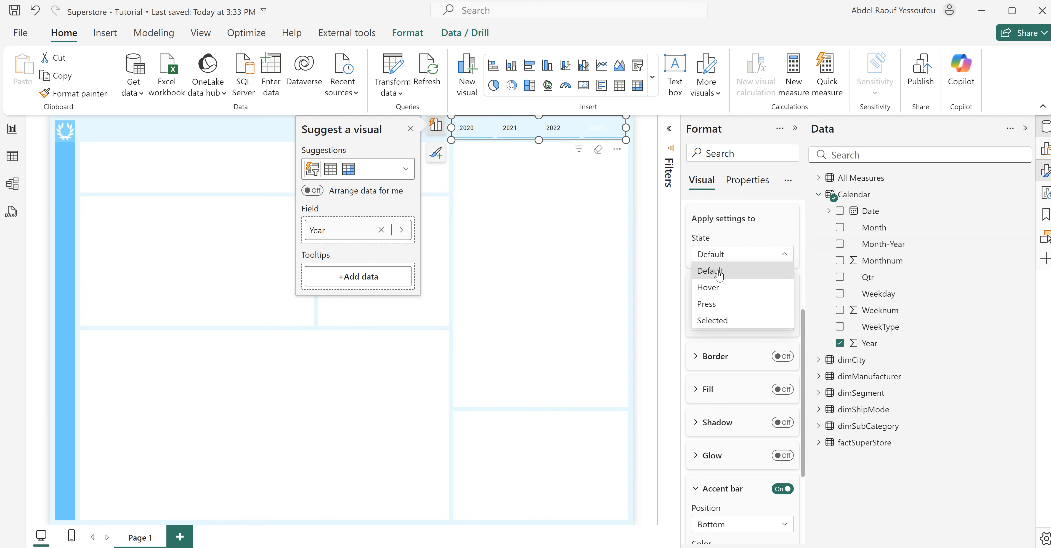
{"action": "left_click", "coordinate": [719, 321]}
{"action": "scroll", "coordinate": [755, 433], "scroll_direction": "down", "scroll_amount": 3}
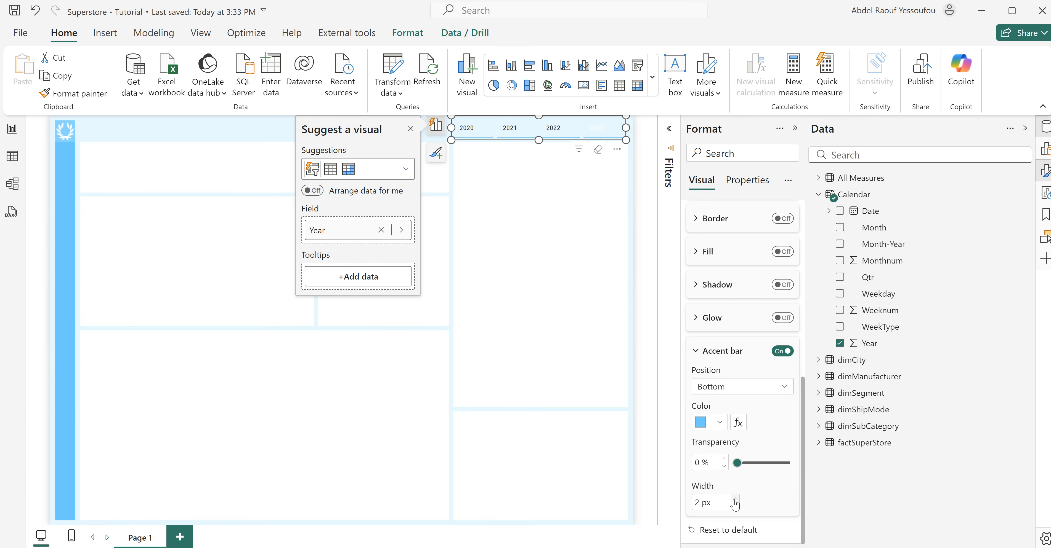
{"action": "left_click", "coordinate": [735, 500]}
{"action": "scroll", "coordinate": [779, 390], "scroll_direction": "up", "scroll_amount": 10}
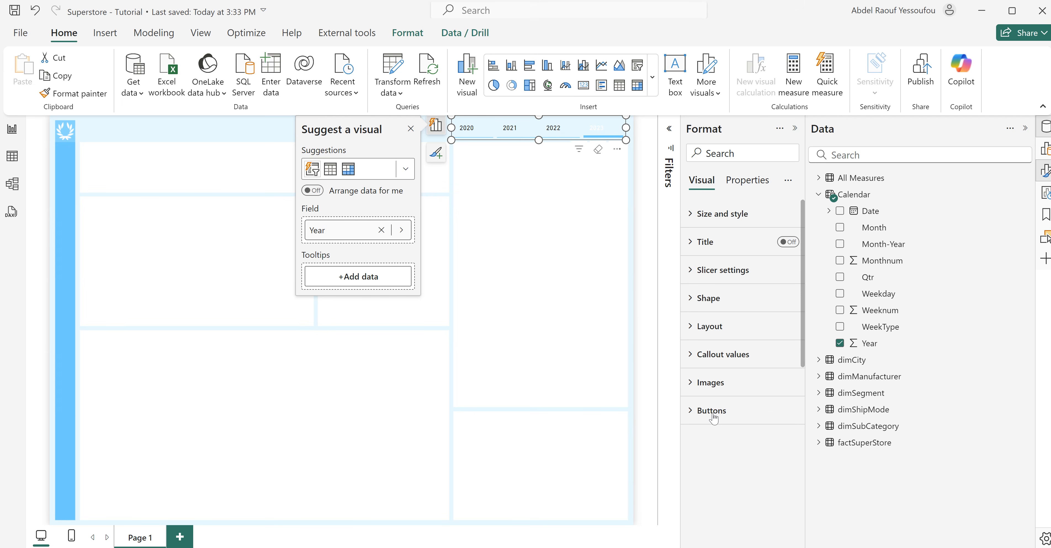
- For the Selected state's callout values, use a dark font color, make the text bold and increase the font size
{"action": "left_click", "coordinate": [723, 355]}
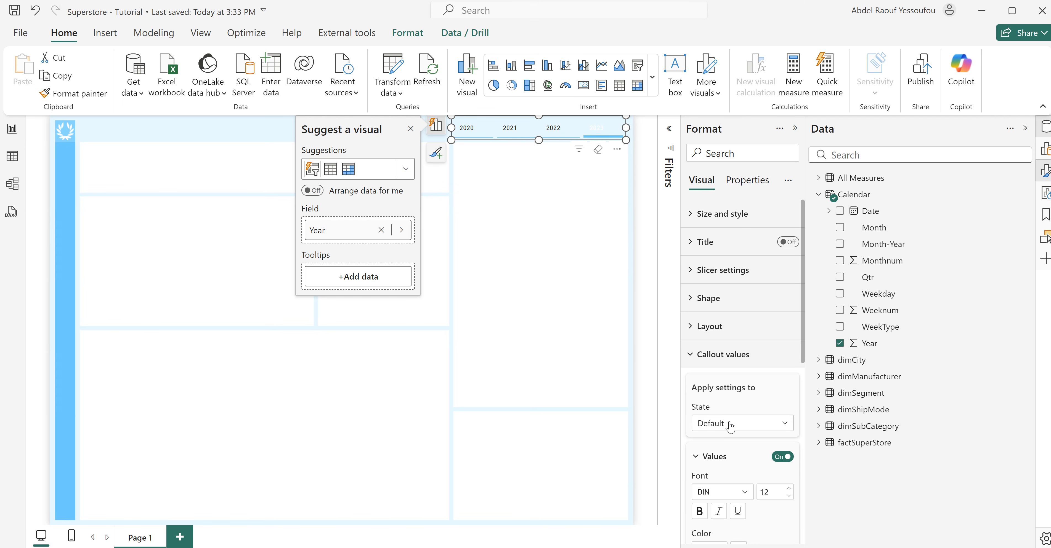
{"action": "scroll", "coordinate": [732, 424], "scroll_direction": "down", "scroll_amount": 2}
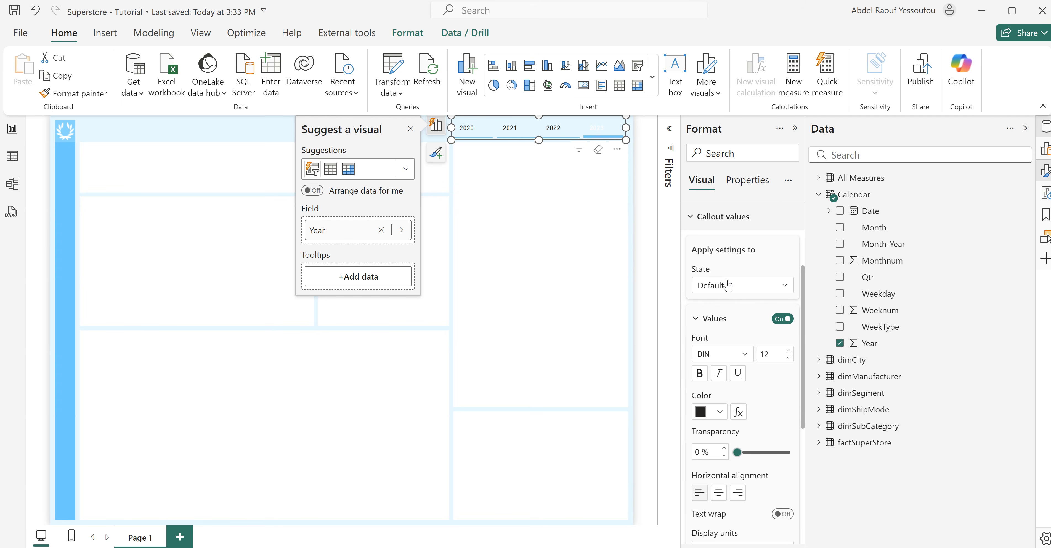
{"action": "left_click", "coordinate": [728, 286]}
{"action": "left_click", "coordinate": [724, 353]}
{"action": "left_click", "coordinate": [723, 420]}
{"action": "left_click", "coordinate": [724, 350]}
{"action": "left_click", "coordinate": [699, 373]}
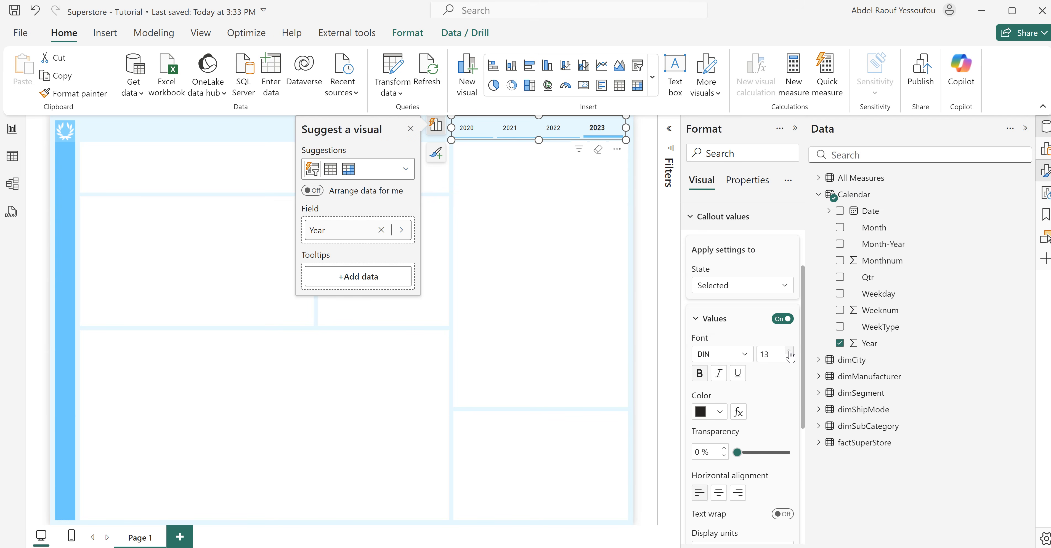
{"action": "left_click", "coordinate": [788, 351]}
- Center the Year slicer's callout values horizontally in the Default state and deselect the slicer
{"action": "left_click", "coordinate": [739, 287]}
{"action": "left_click", "coordinate": [724, 304]}
{"action": "left_click", "coordinate": [719, 499]}
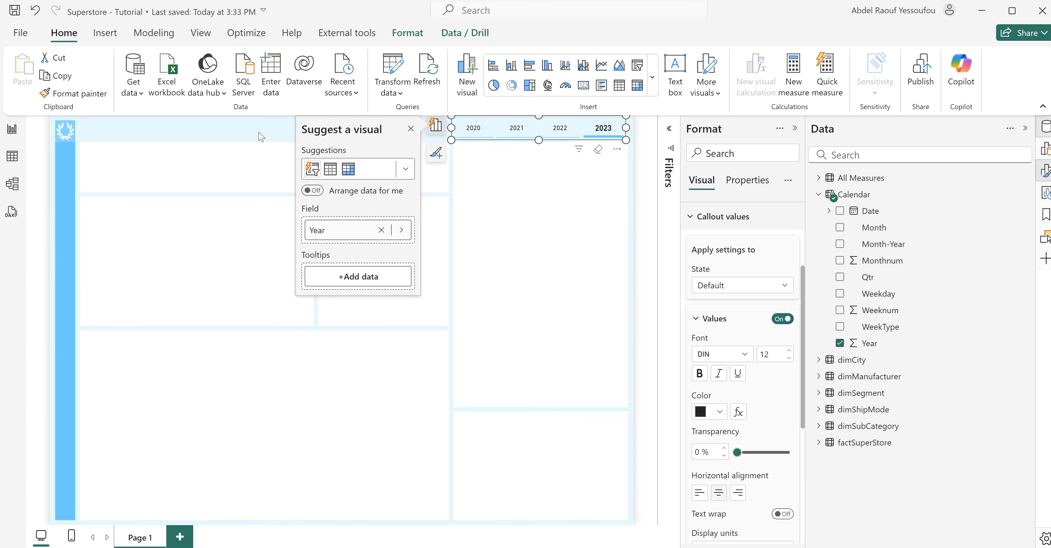
{"action": "left_click", "coordinate": [527, 163]}
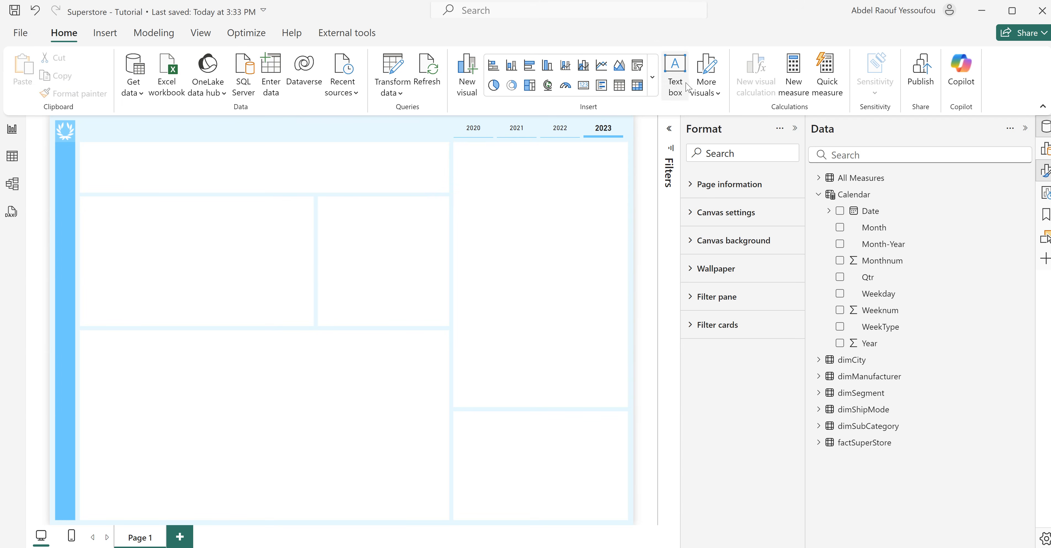
- Insert the new card visual on the report page and add the Orders measure from All Measures
{"action": "left_click", "coordinate": [653, 77]}
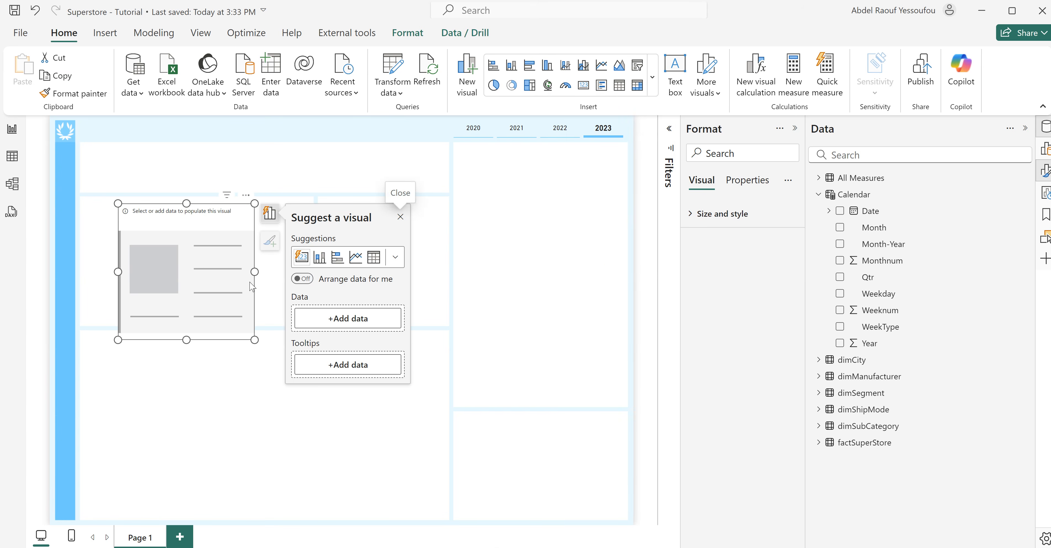
{"action": "left_click", "coordinate": [818, 195]}
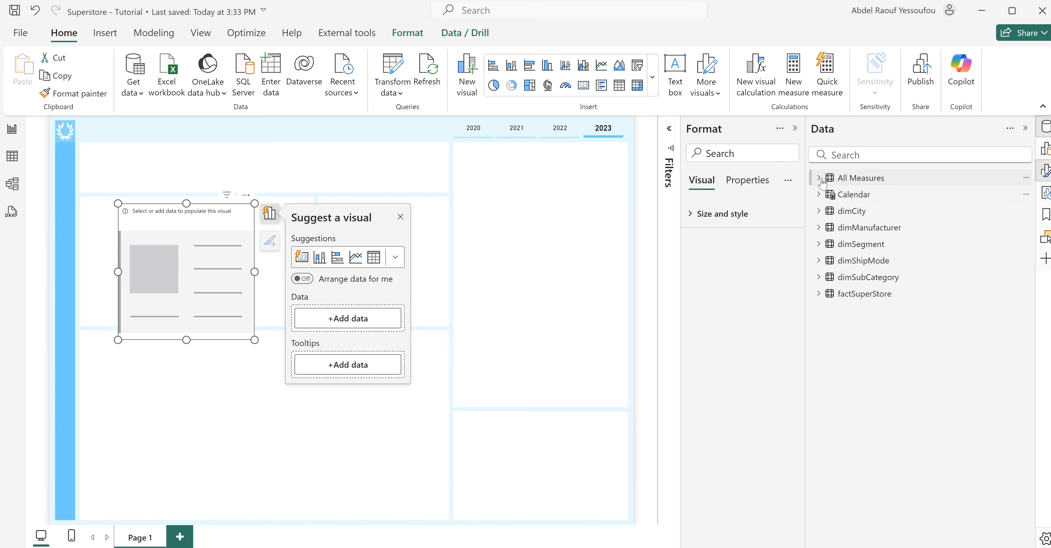
{"action": "left_click", "coordinate": [819, 178]}
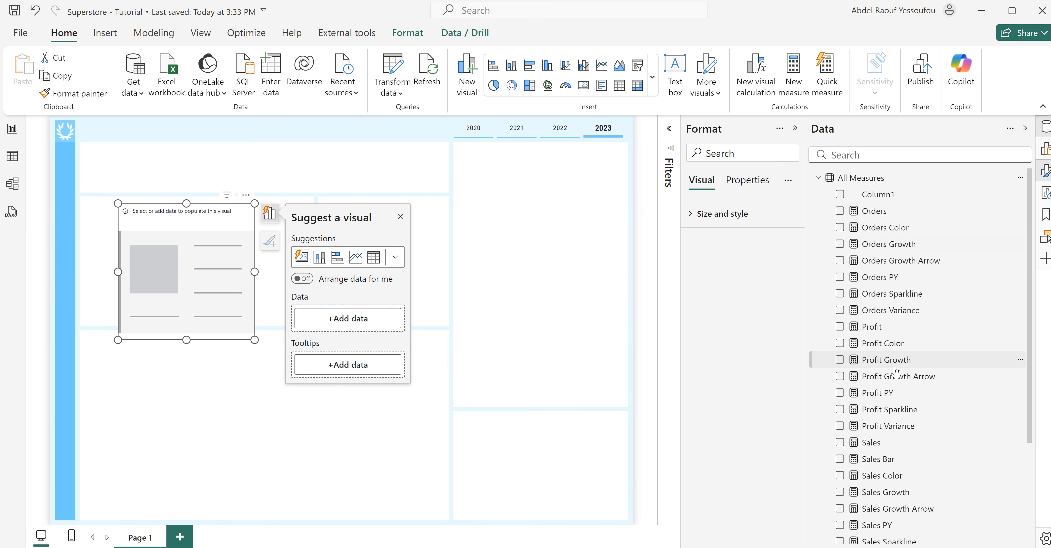
{"action": "left_click", "coordinate": [840, 211]}
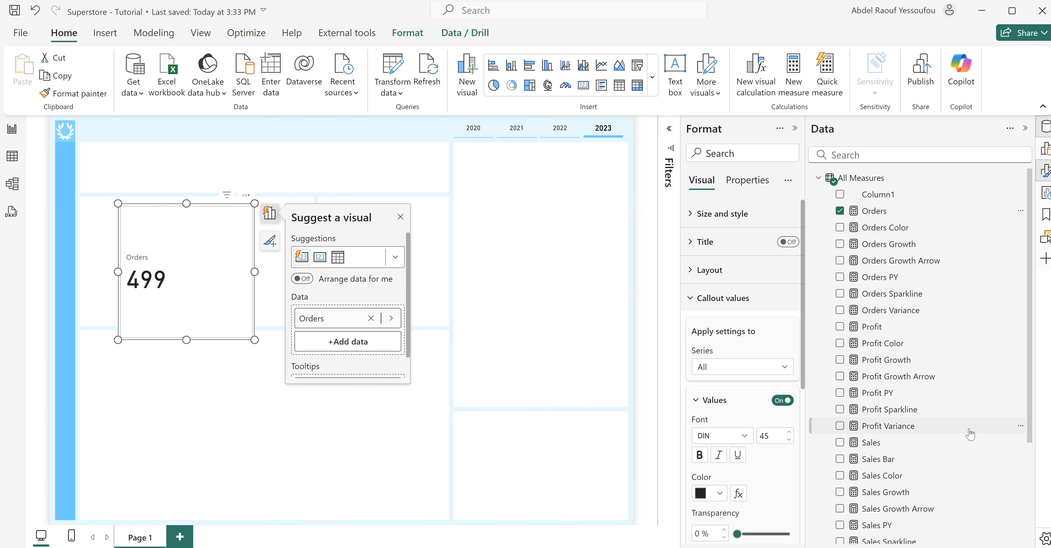
- Check the Sales measure's formula, add Sales to the card visual and widen the card to fit both values
{"action": "scroll", "coordinate": [969, 434], "scroll_direction": "down", "scroll_amount": 3}
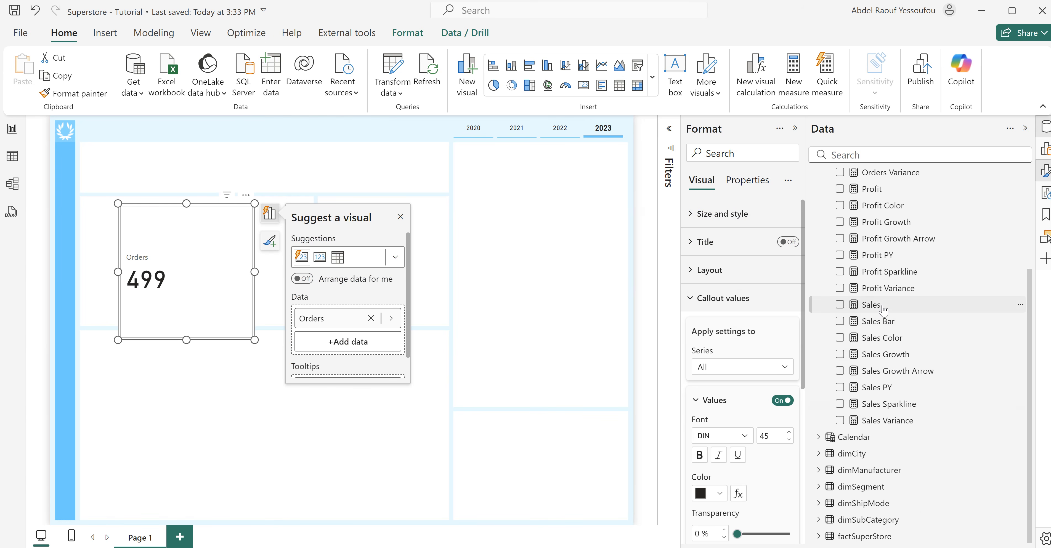
{"action": "left_click", "coordinate": [881, 306]}
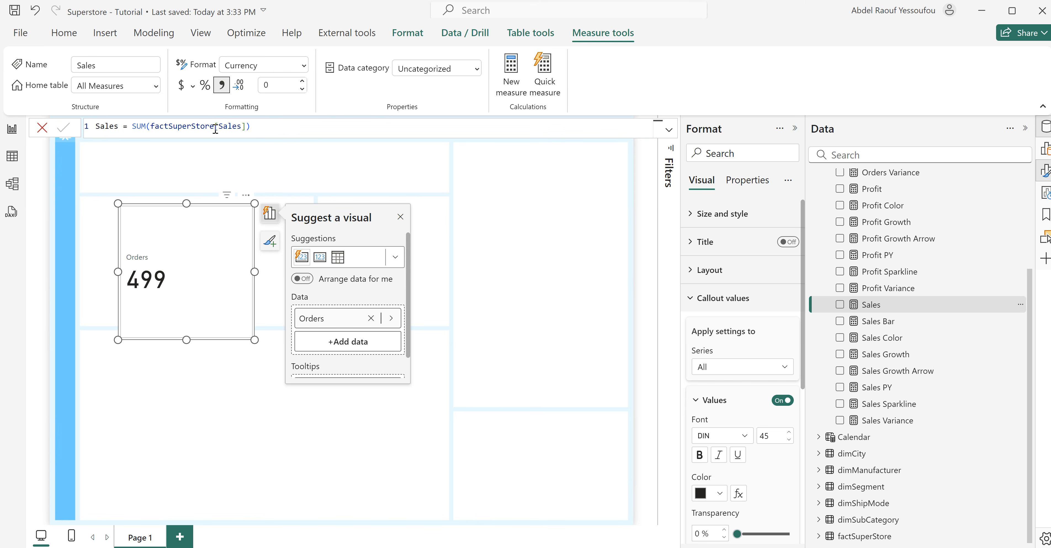
{"action": "left_click", "coordinate": [838, 306]}
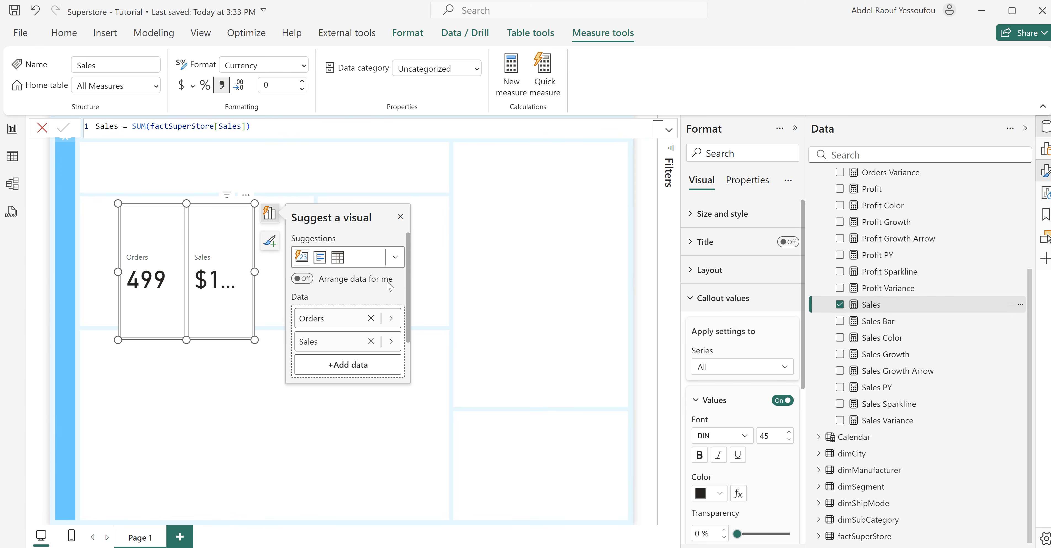
{"action": "left_click_drag", "start_coordinate": [253, 271], "coordinate": [486, 271]}
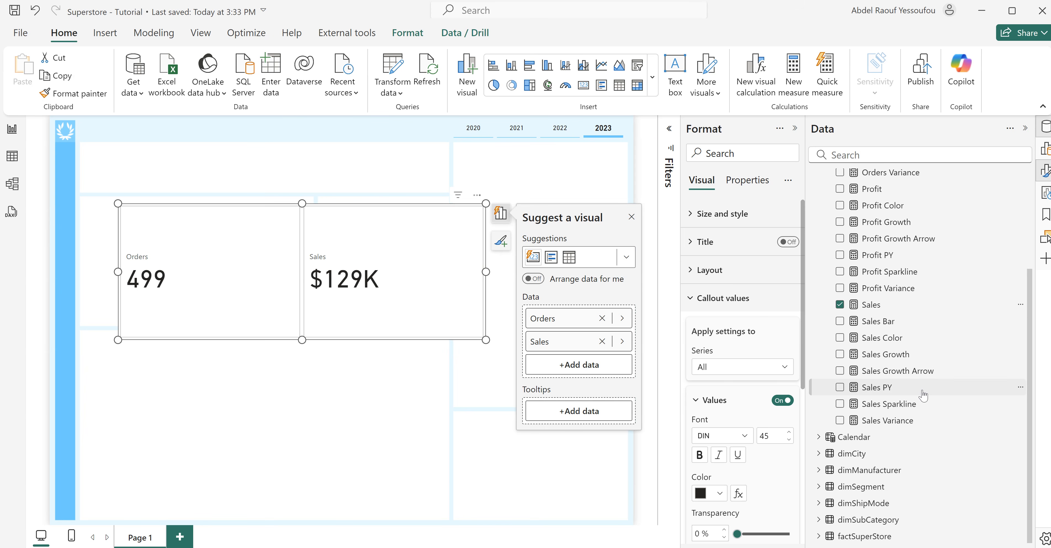
- Check the Profit measure's formula and add Profit as the third value of the card visual
{"action": "scroll", "coordinate": [920, 368], "scroll_direction": "up", "scroll_amount": 2}
{"action": "left_click", "coordinate": [872, 262]}
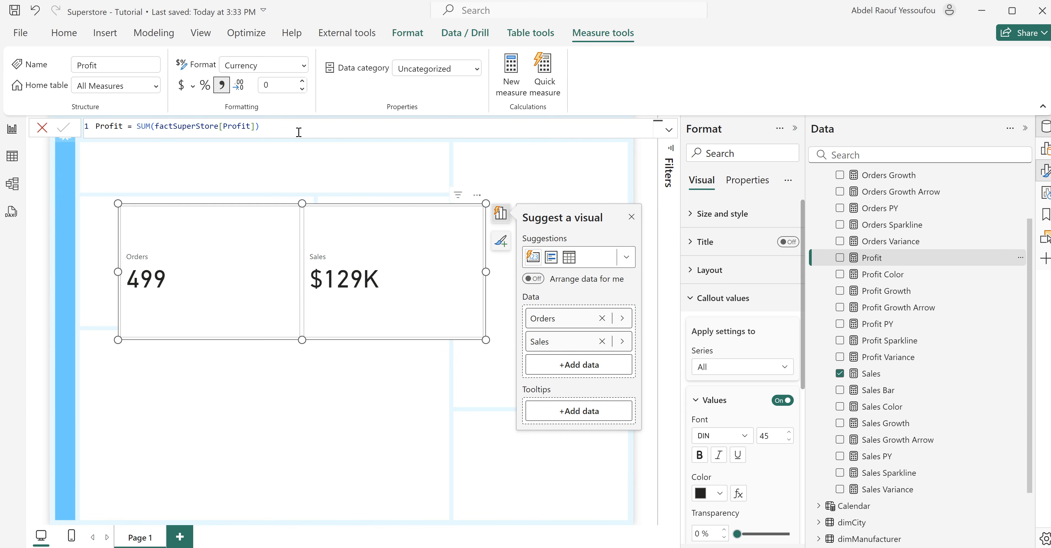
{"action": "left_click", "coordinate": [840, 258]}
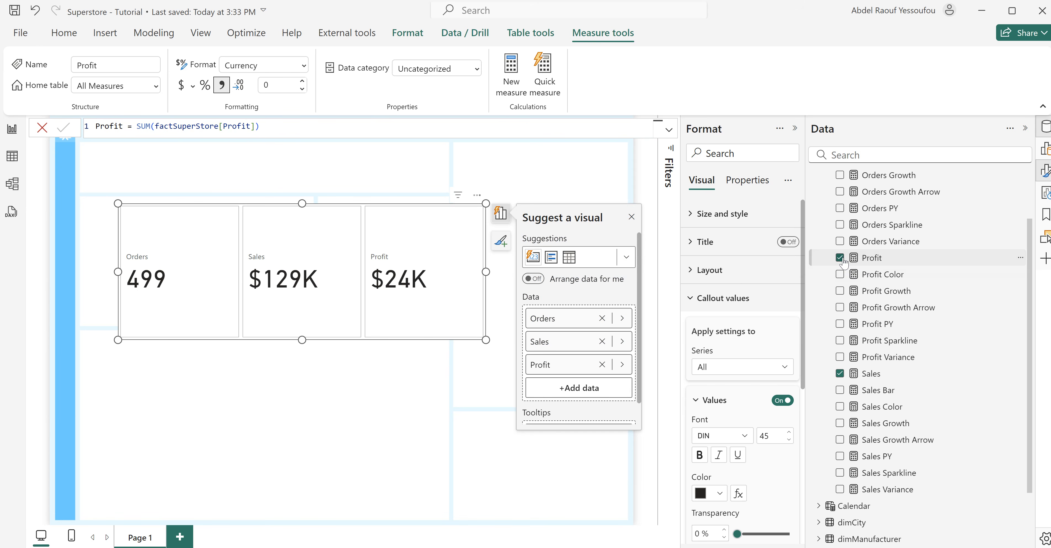
- Widen the three-value card further to the right and reduce its height to roughly half
{"action": "left_click_drag", "start_coordinate": [485, 271], "coordinate": [588, 276]}
{"action": "left_click", "coordinate": [339, 338]}
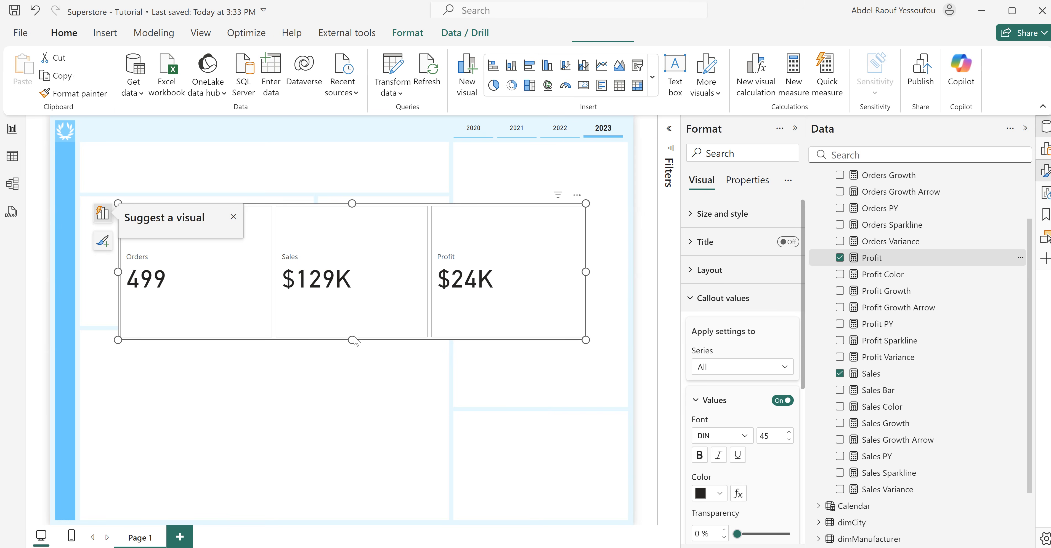
{"action": "left_click_drag", "start_coordinate": [352, 340], "coordinate": [375, 270]}
{"action": "left_click", "coordinate": [381, 257]}
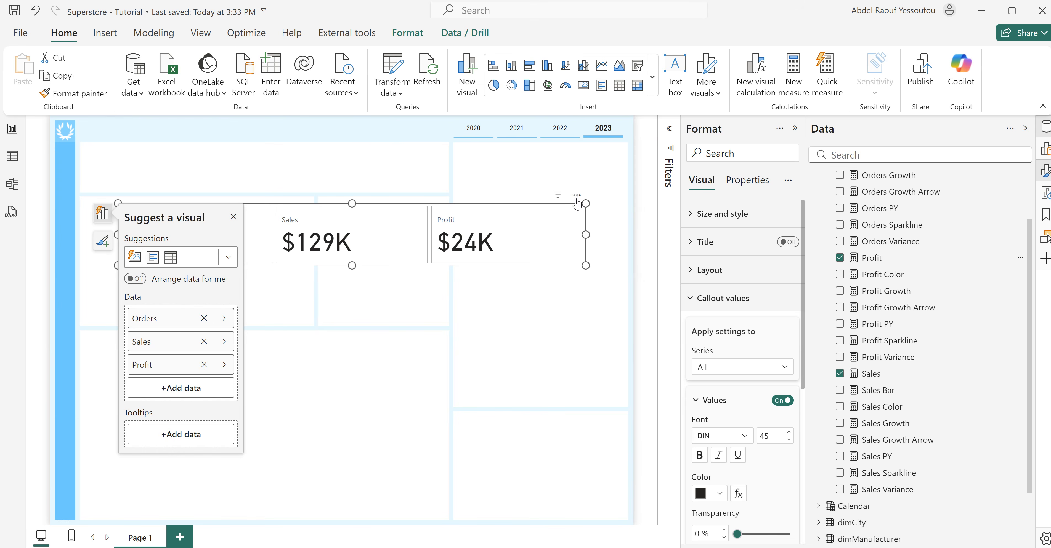
- Move the card visual into the upper layout box directly below the page header and reduce its height to about 116
{"action": "left_click_drag", "start_coordinate": [581, 202], "coordinate": [538, 146]}
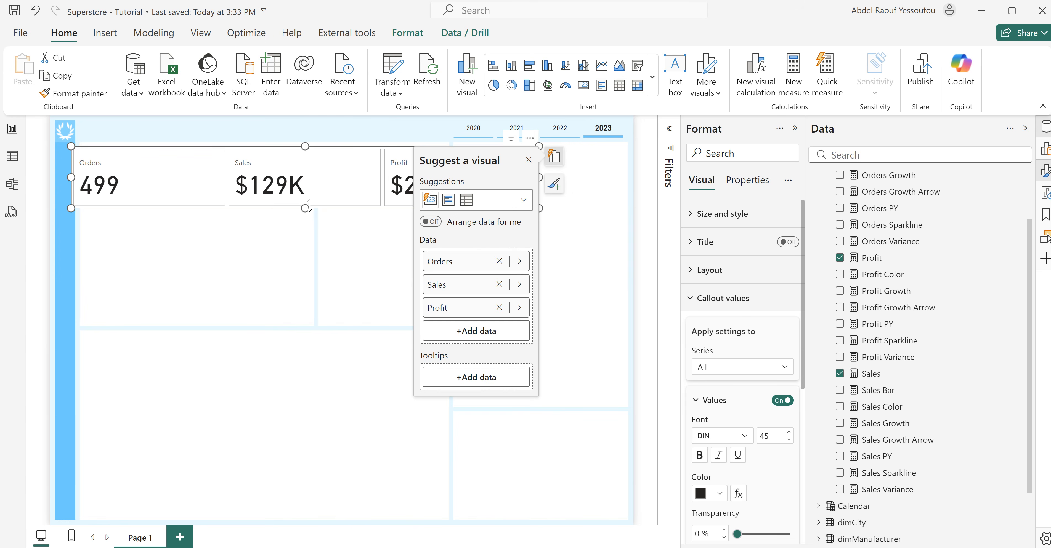
{"action": "left_click_drag", "start_coordinate": [308, 206], "coordinate": [310, 199]}
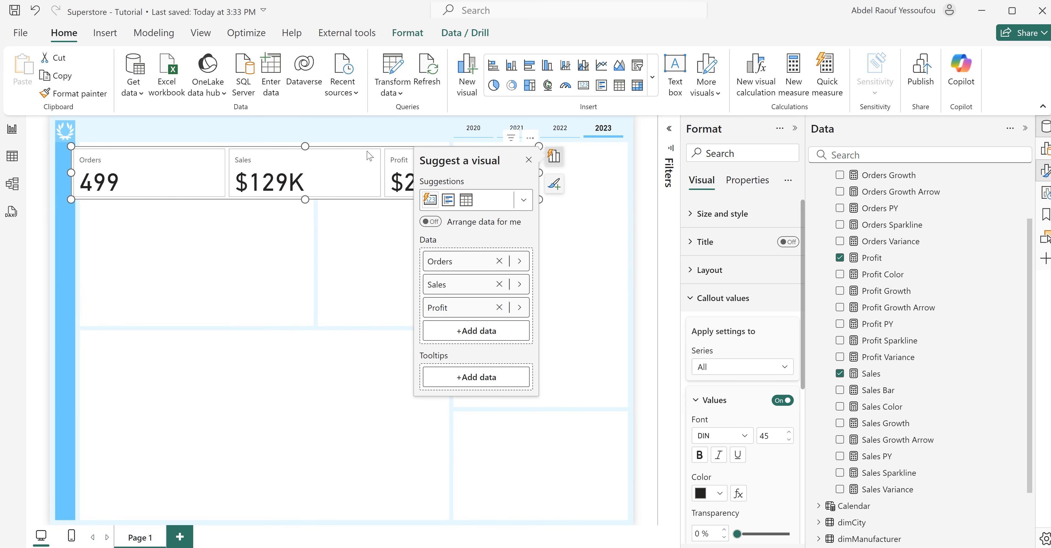
- Turn off the background of the whole card visual in its size and style settings
{"action": "left_click", "coordinate": [709, 300]}
{"action": "left_click", "coordinate": [710, 216]}
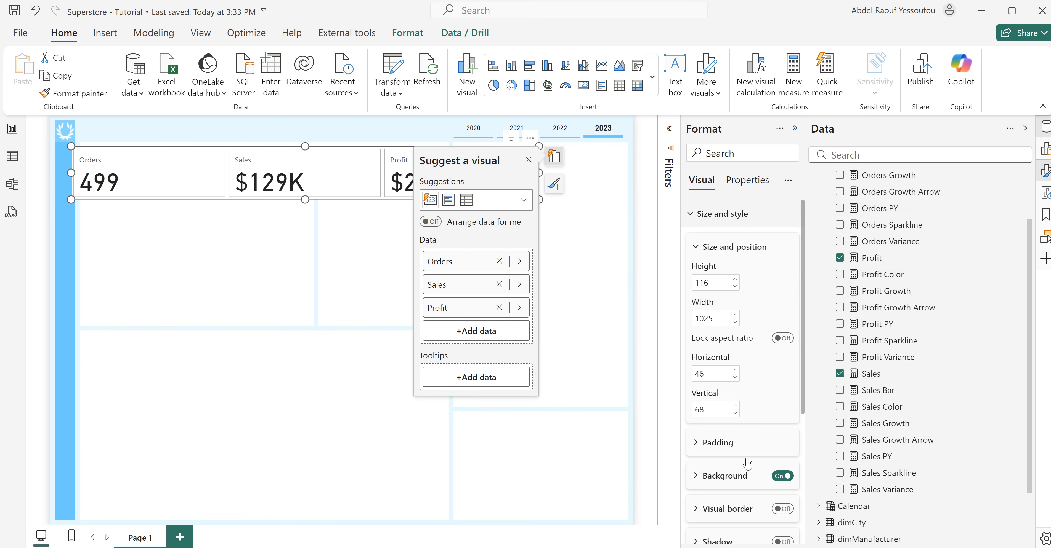
{"action": "left_click", "coordinate": [779, 476]}
{"action": "left_click", "coordinate": [705, 221]}
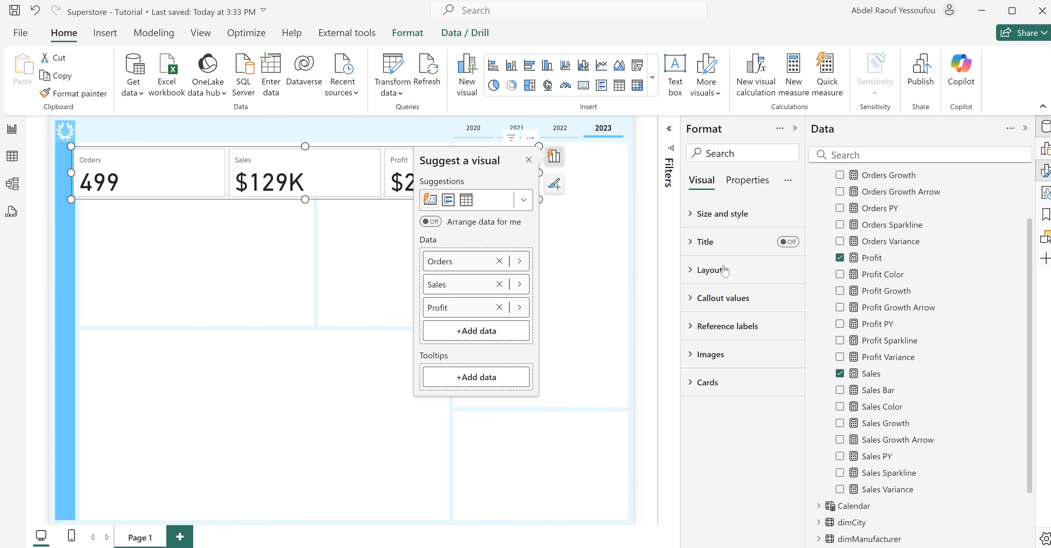
- Turn off the background and border of the individual cards for all series
{"action": "left_click", "coordinate": [710, 389]}
{"action": "scroll", "coordinate": [710, 391], "scroll_direction": "down", "scroll_amount": 6}
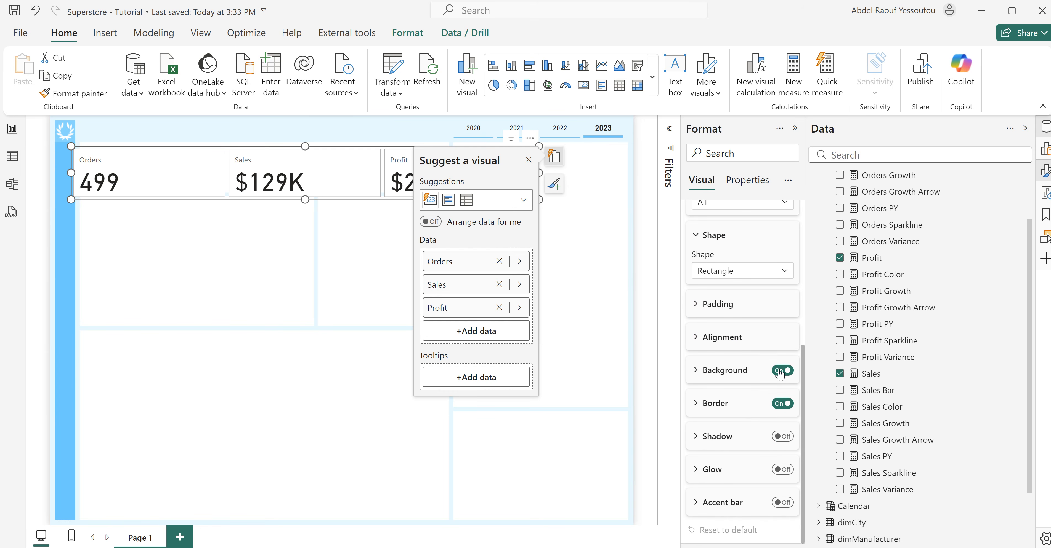
{"action": "left_click", "coordinate": [779, 372]}
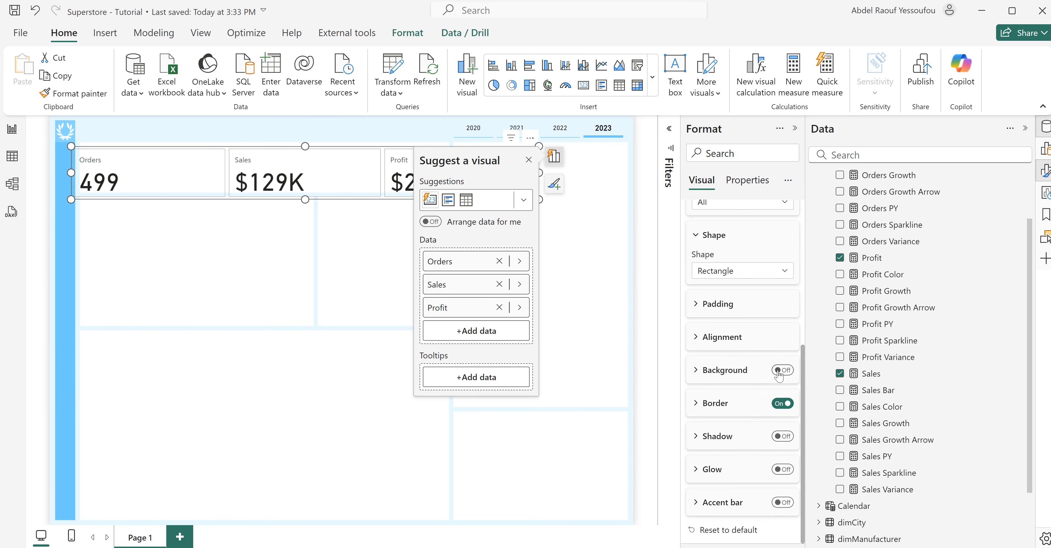
{"action": "left_click", "coordinate": [779, 404]}
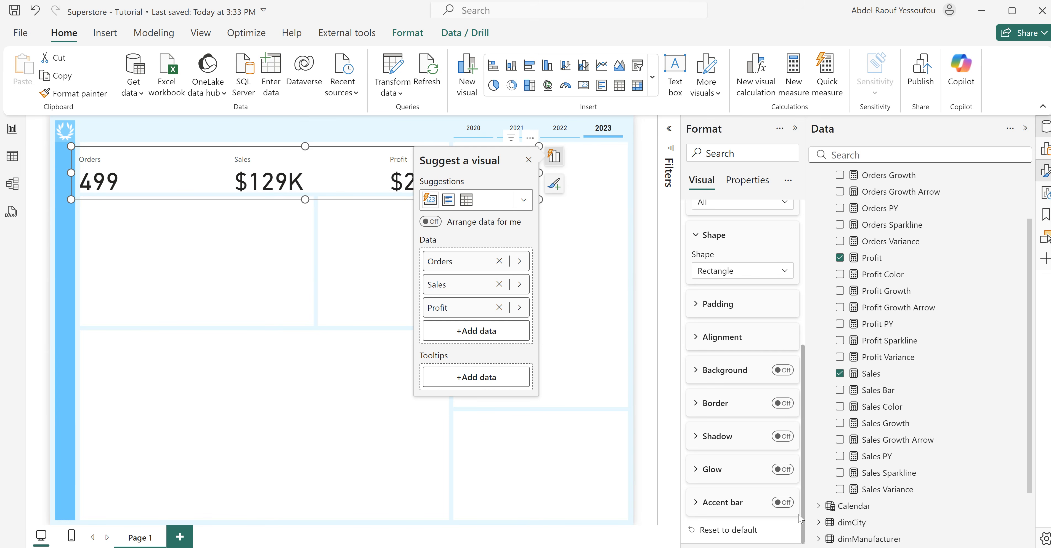
- Turn on the cards' accent bar and give it a 1 px width and the lightest gray theme color
{"action": "left_click", "coordinate": [788, 506]}
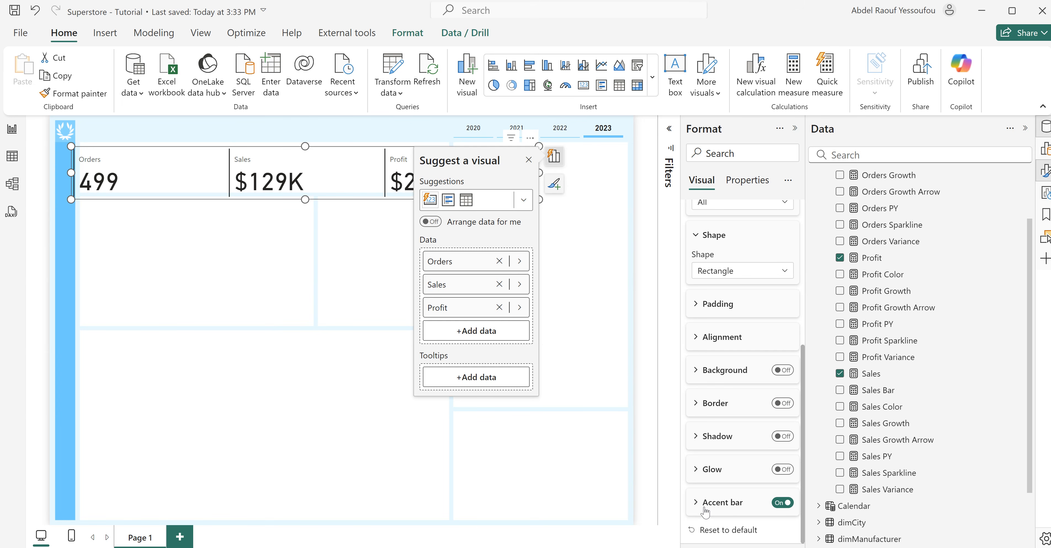
{"action": "left_click", "coordinate": [714, 507]}
{"action": "scroll", "coordinate": [713, 507], "scroll_direction": "down", "scroll_amount": 4}
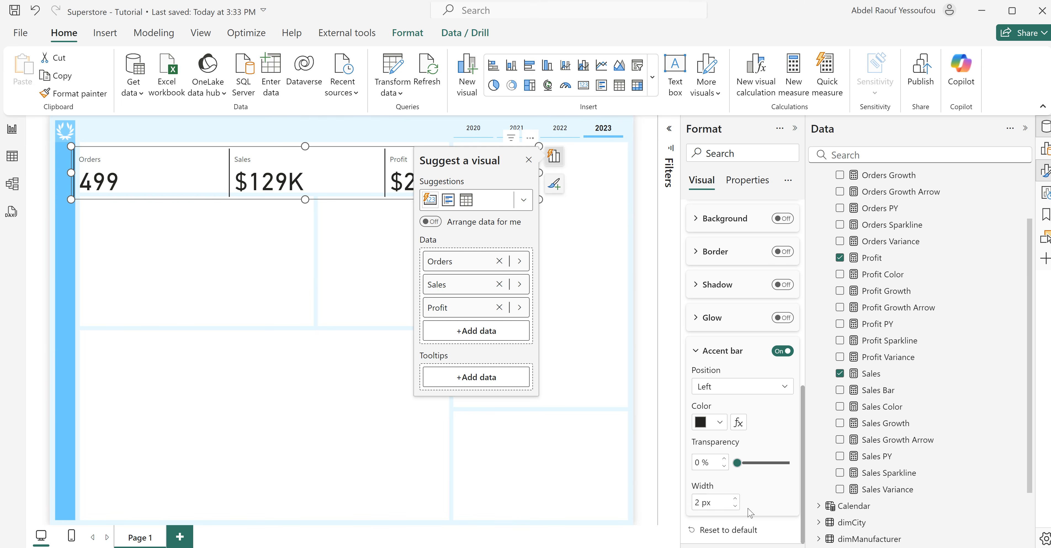
{"action": "left_click", "coordinate": [719, 424]}
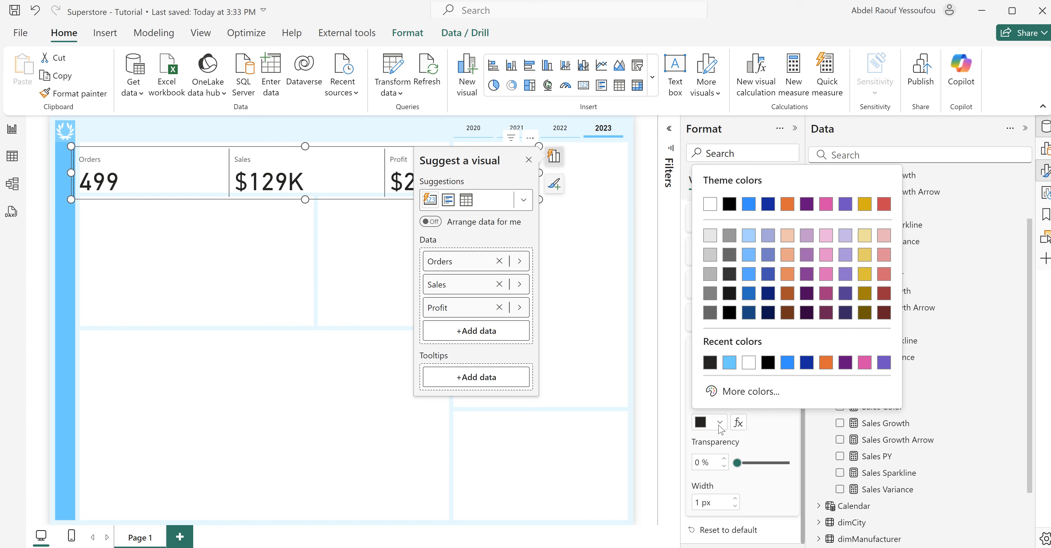
{"action": "left_click", "coordinate": [709, 237]}
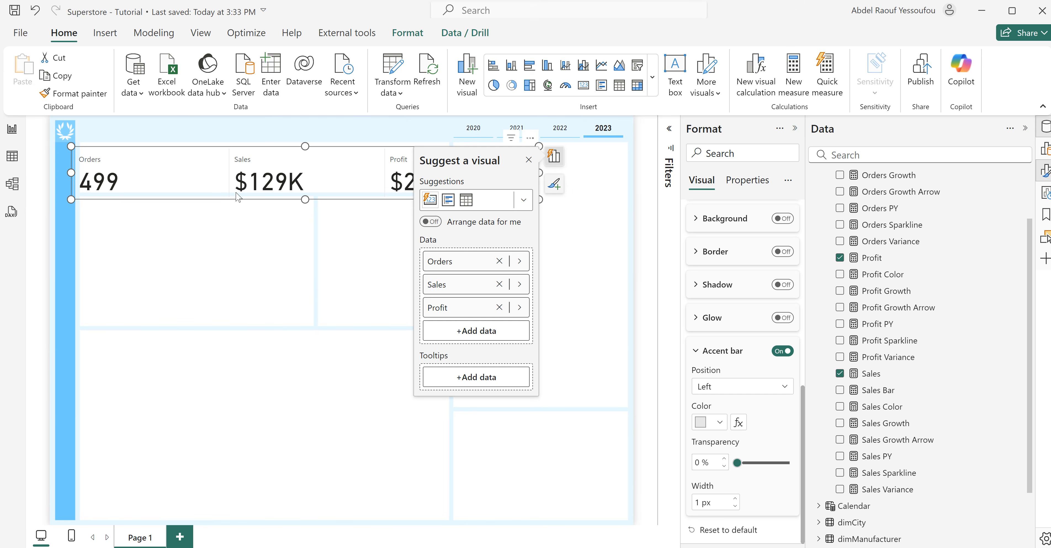
- Move the card visual into the panel beneath the header and narrow it to fit the panel's width
{"action": "left_click_drag", "start_coordinate": [245, 200], "coordinate": [248, 198]}
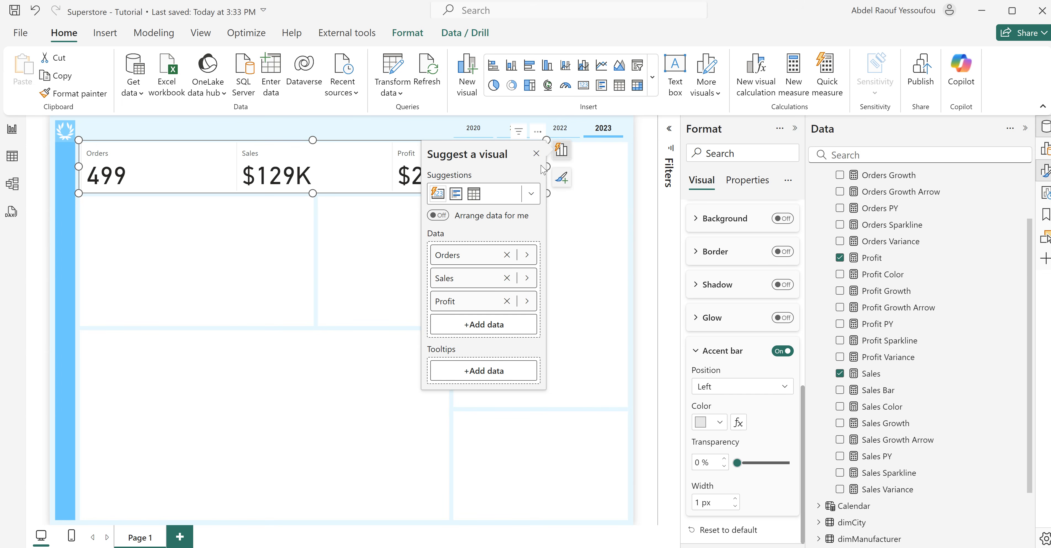
{"action": "left_click_drag", "start_coordinate": [547, 167], "coordinate": [451, 173]}
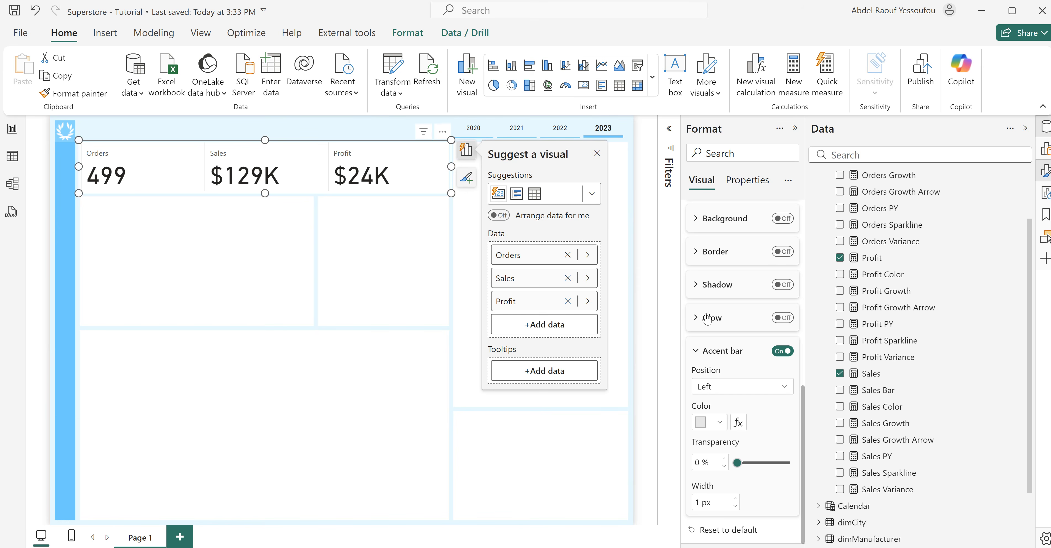
- Set the callout values' font size to 25 for all series of the card visual
{"action": "left_click", "coordinate": [712, 352]}
{"action": "scroll", "coordinate": [713, 355], "scroll_direction": "up", "scroll_amount": 6}
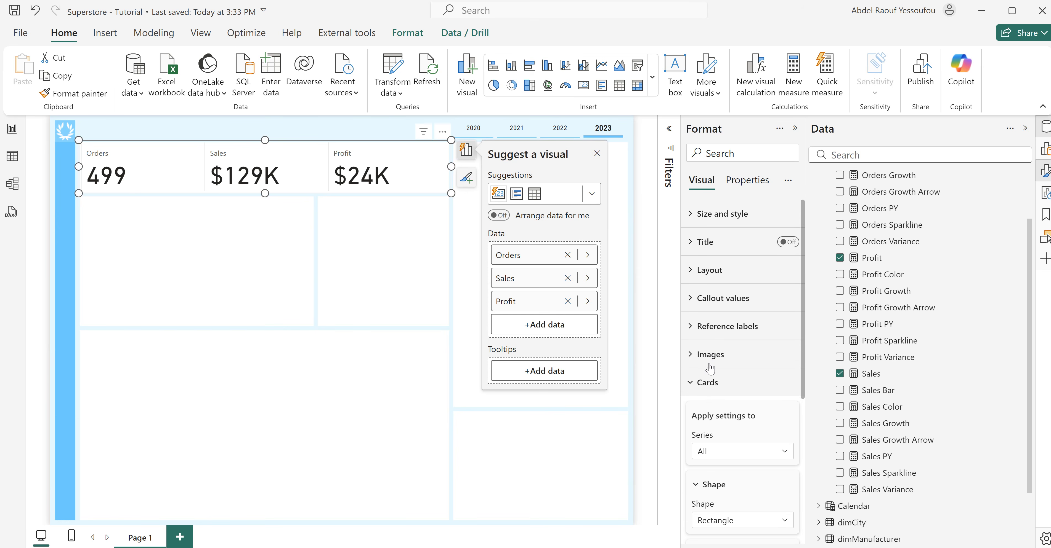
{"action": "left_click", "coordinate": [710, 383]}
{"action": "left_click", "coordinate": [722, 298]}
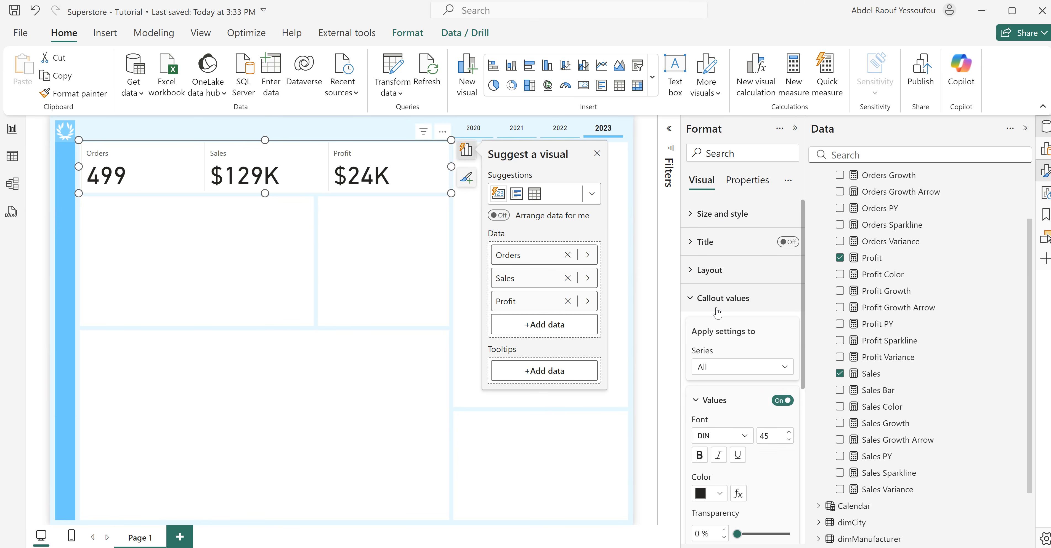
{"action": "double_click", "coordinate": [771, 435]}
{"action": "type", "text": "25"}
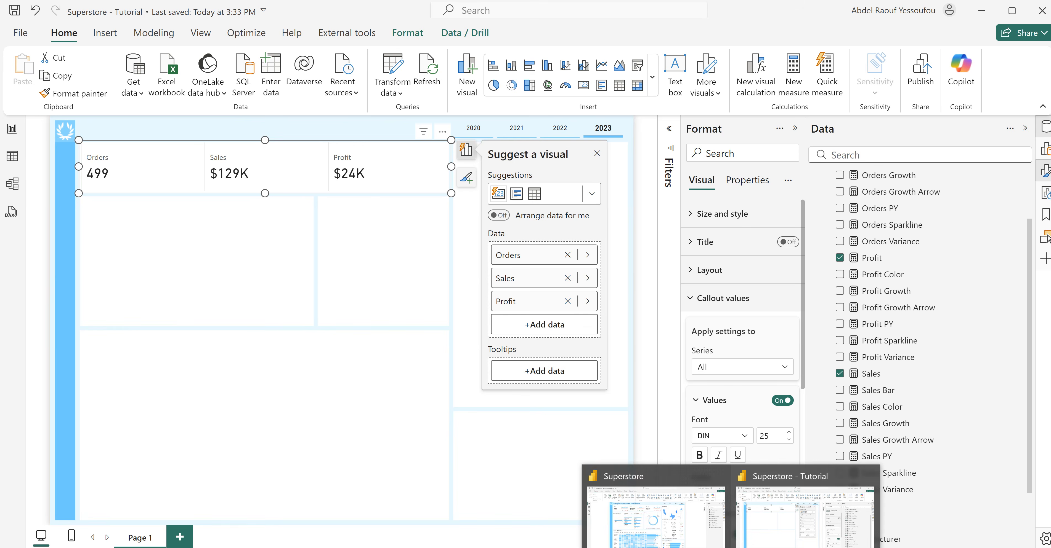
- Switch to the finished Superstore report to examine its KPI cards, and return to the Superstore - Tutorial file
{"action": "left_click", "coordinate": [648, 526]}
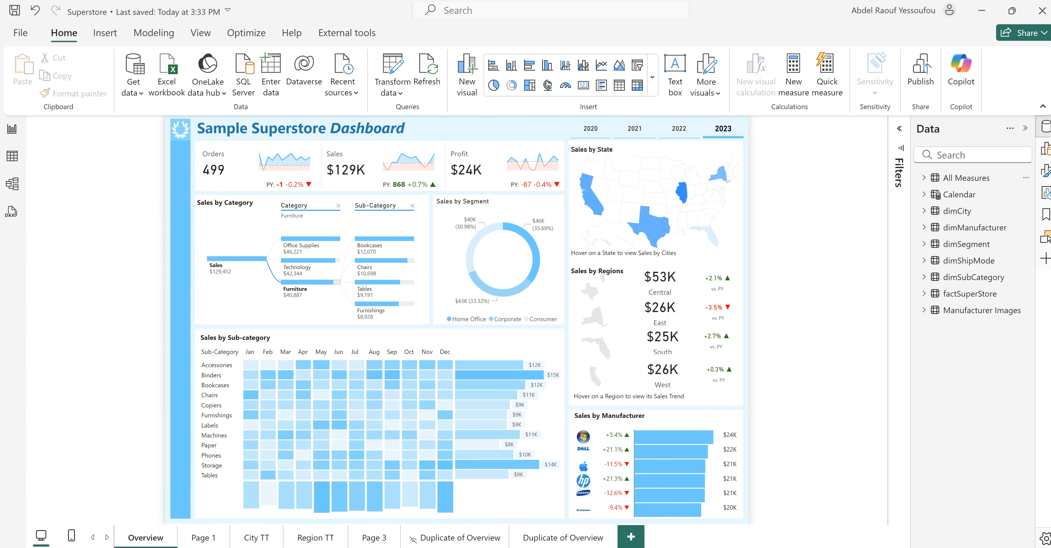
{"action": "mouse_move", "coordinate": [731, 547]}
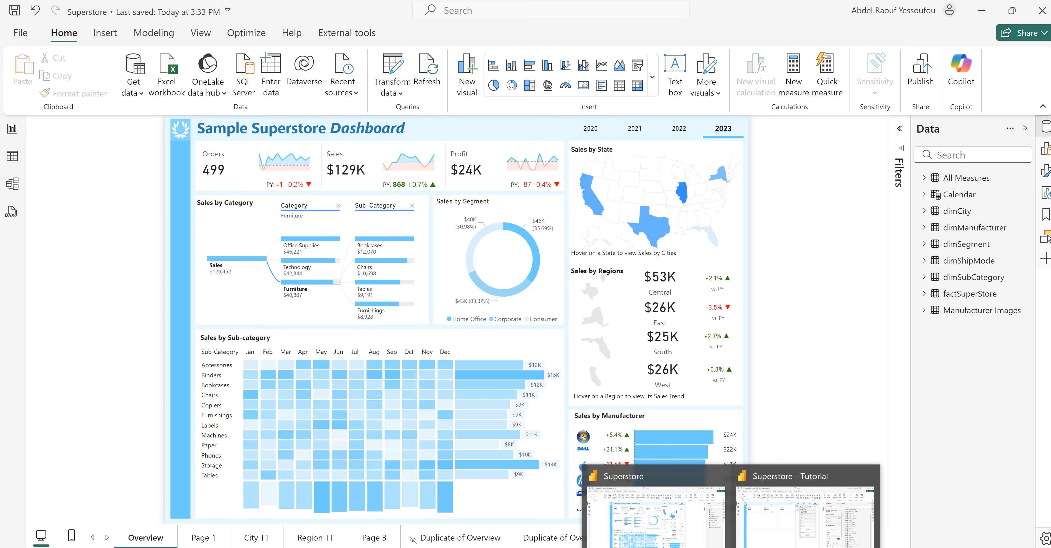
{"action": "left_click", "coordinate": [779, 512]}
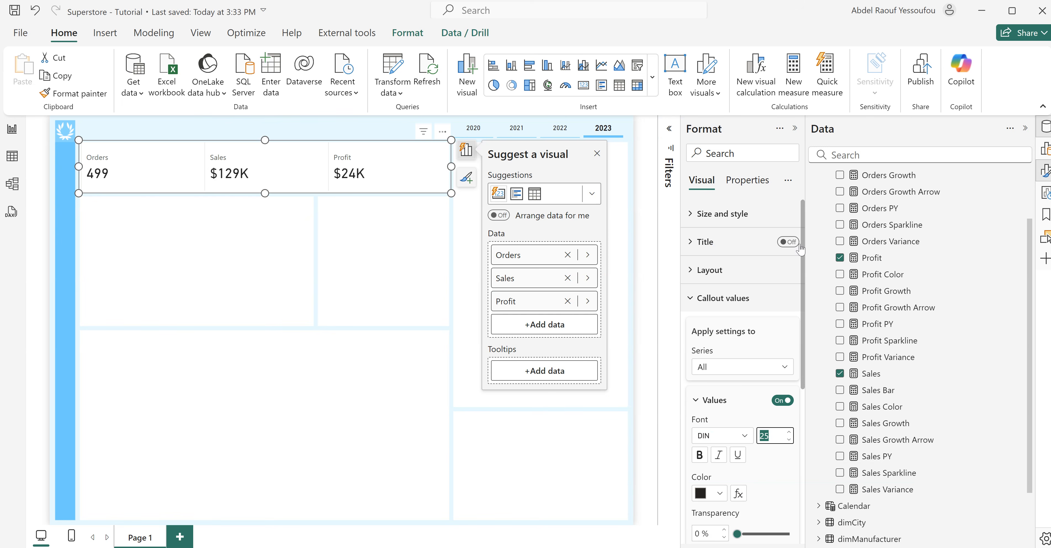
- Add the Orders Variance measure as a reference label for the Orders series
{"action": "left_click", "coordinate": [713, 303]}
{"action": "left_click", "coordinate": [730, 327]}
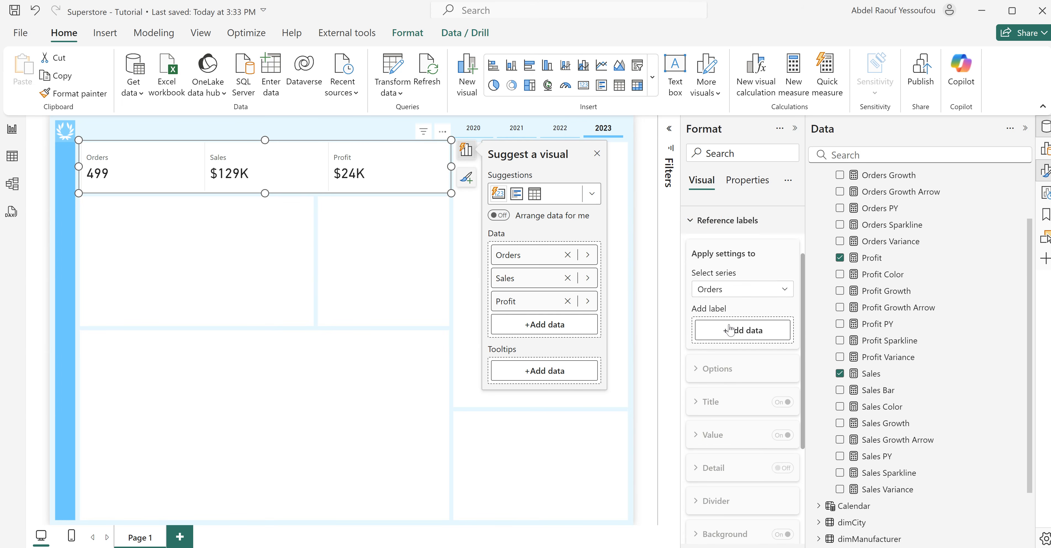
{"action": "scroll", "coordinate": [730, 330], "scroll_direction": "down", "scroll_amount": 1}
{"action": "left_click", "coordinate": [729, 263]}
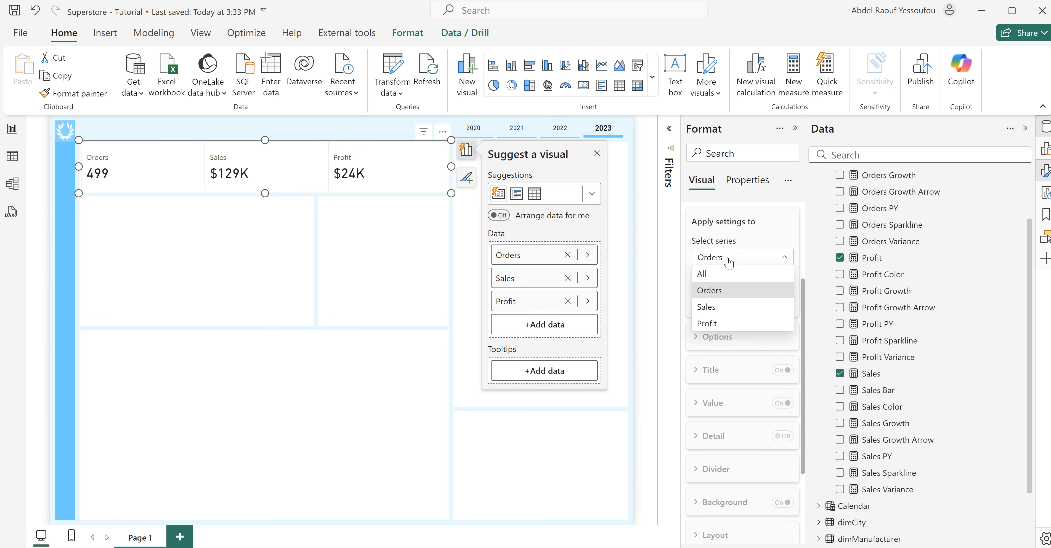
{"action": "left_click", "coordinate": [729, 263]}
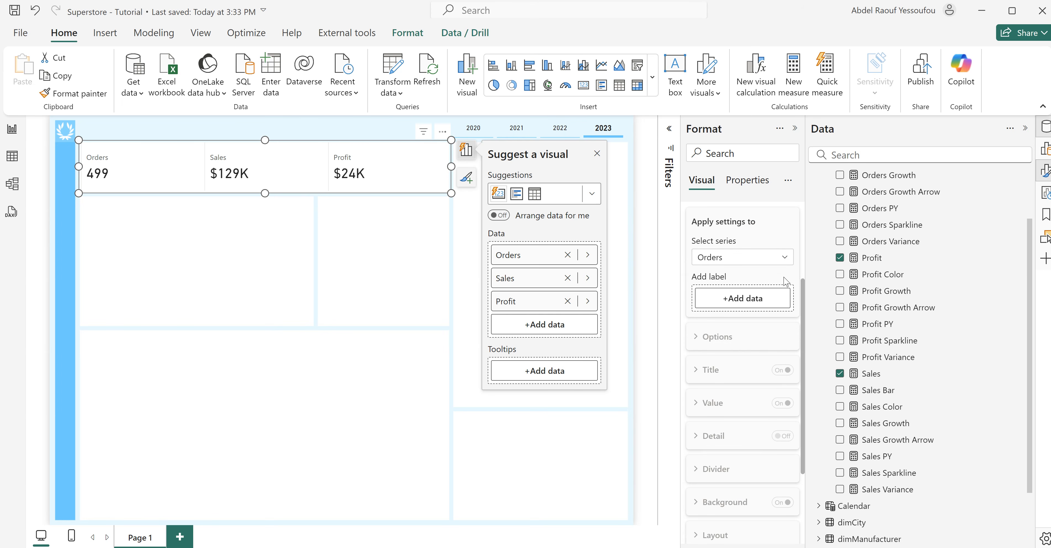
{"action": "scroll", "coordinate": [950, 399], "scroll_direction": "up", "scroll_amount": 3}
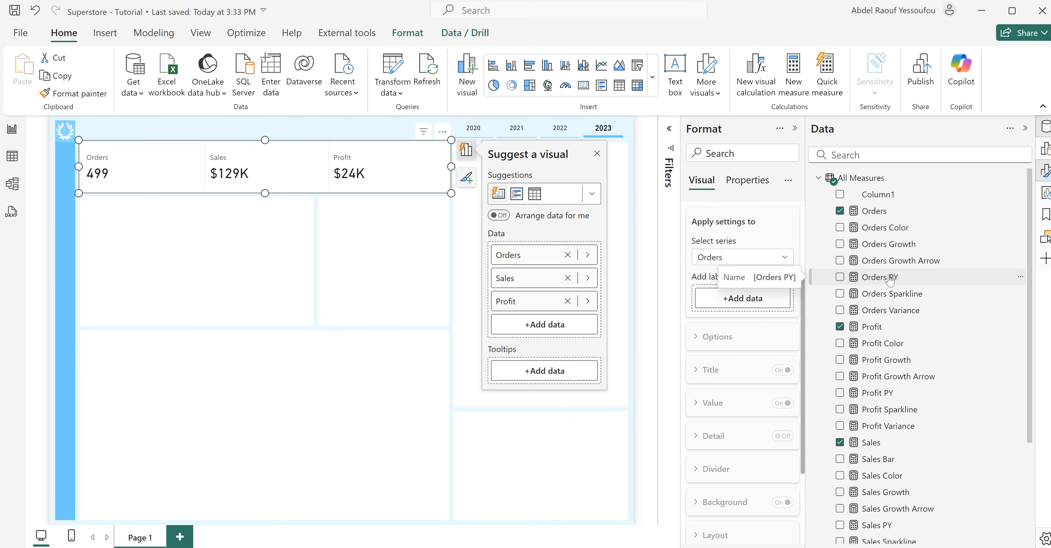
{"action": "left_click_drag", "start_coordinate": [900, 314], "coordinate": [775, 300]}
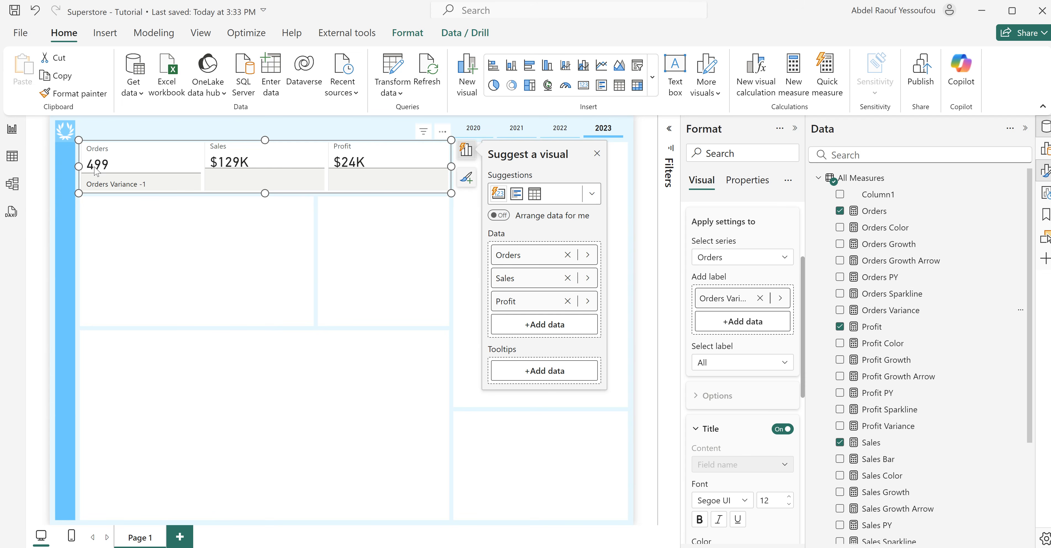
- Check the Orders card with the year slicer on 2022, return the slicer to 2023 and reselect the card visual
{"action": "left_click", "coordinate": [560, 129]}
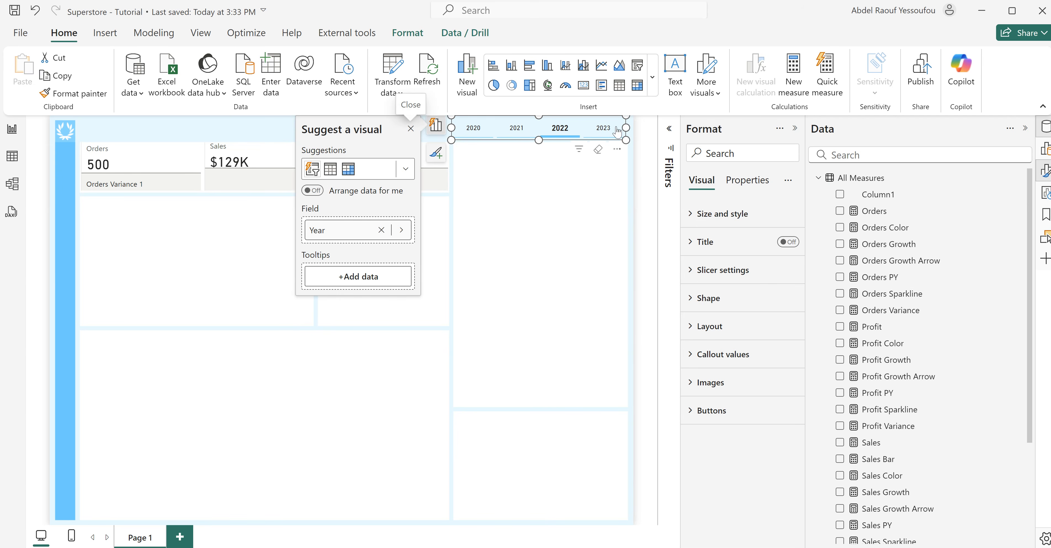
{"action": "left_click", "coordinate": [604, 129]}
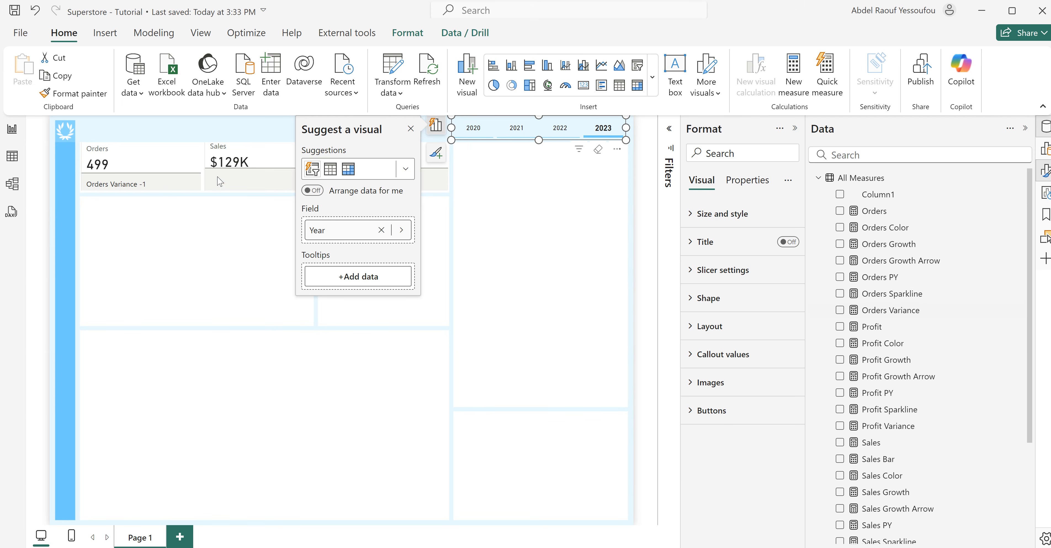
{"action": "left_click", "coordinate": [212, 192]}
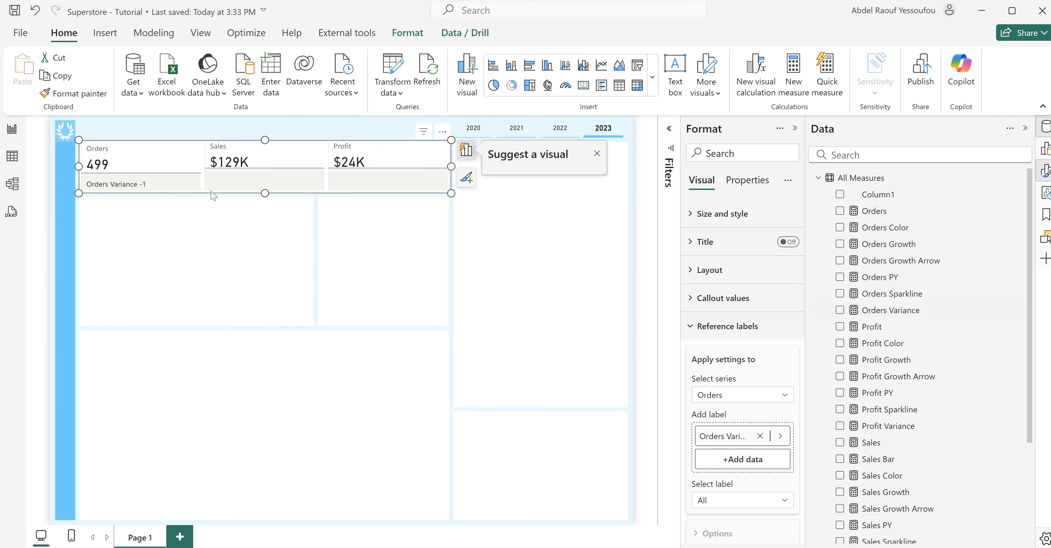
- Give the Orders Variance reference label the custom title "PY:" with font size 10
{"action": "scroll", "coordinate": [743, 436], "scroll_direction": "down", "scroll_amount": 5}
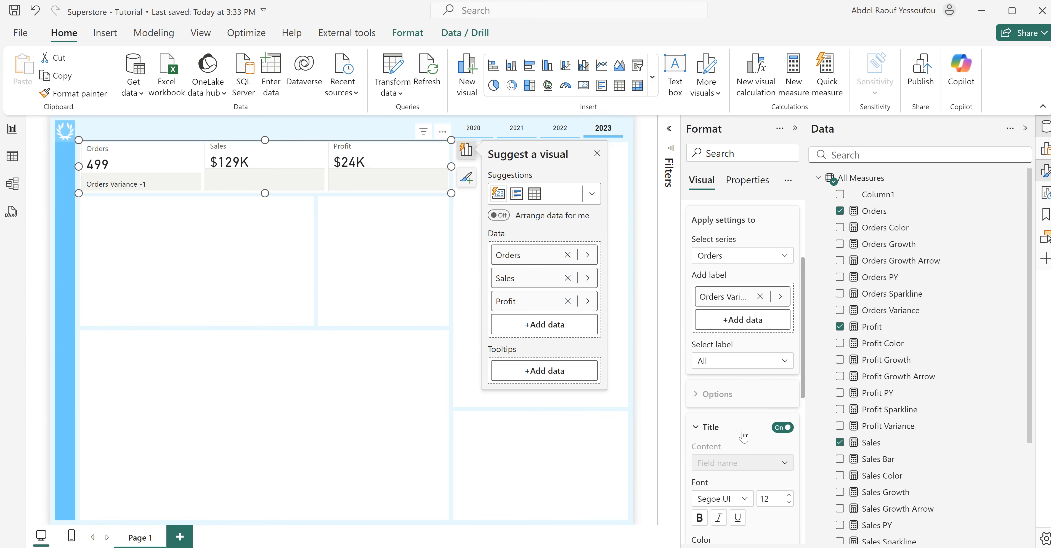
{"action": "scroll", "coordinate": [754, 417], "scroll_direction": "down", "scroll_amount": 1}
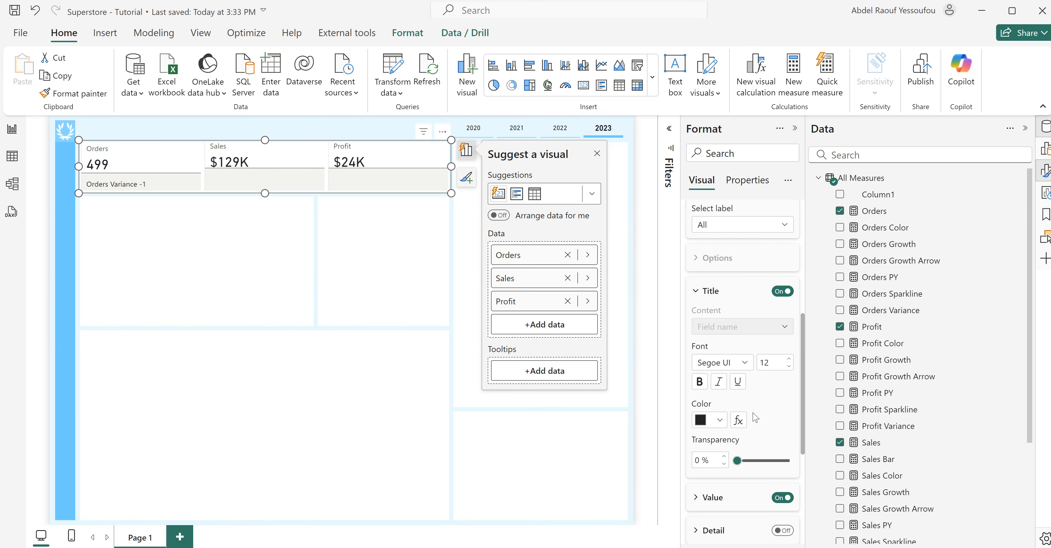
{"action": "scroll", "coordinate": [743, 361], "scroll_direction": "up", "scroll_amount": 4}
{"action": "left_click", "coordinate": [743, 361]}
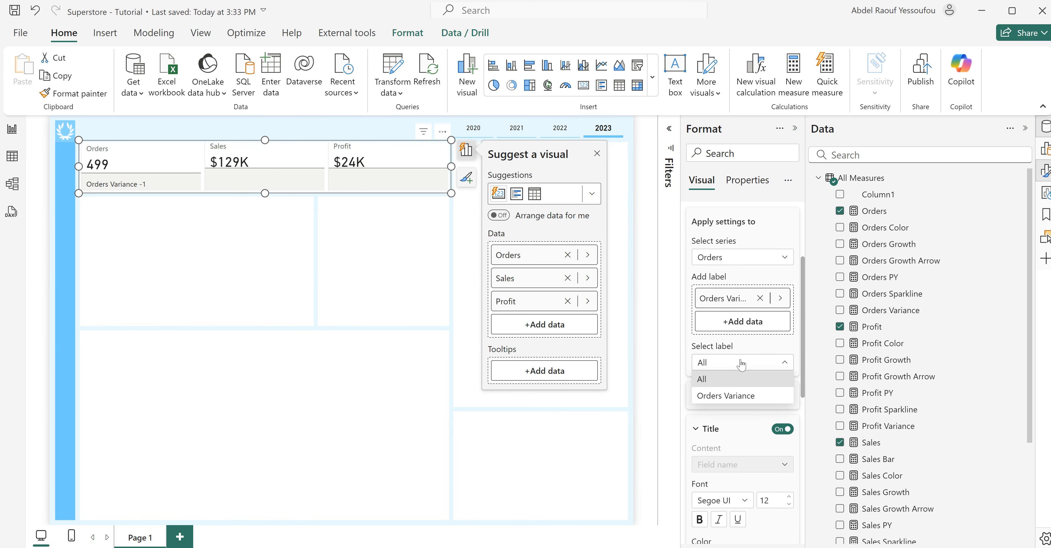
{"action": "key", "text": "Escape"}
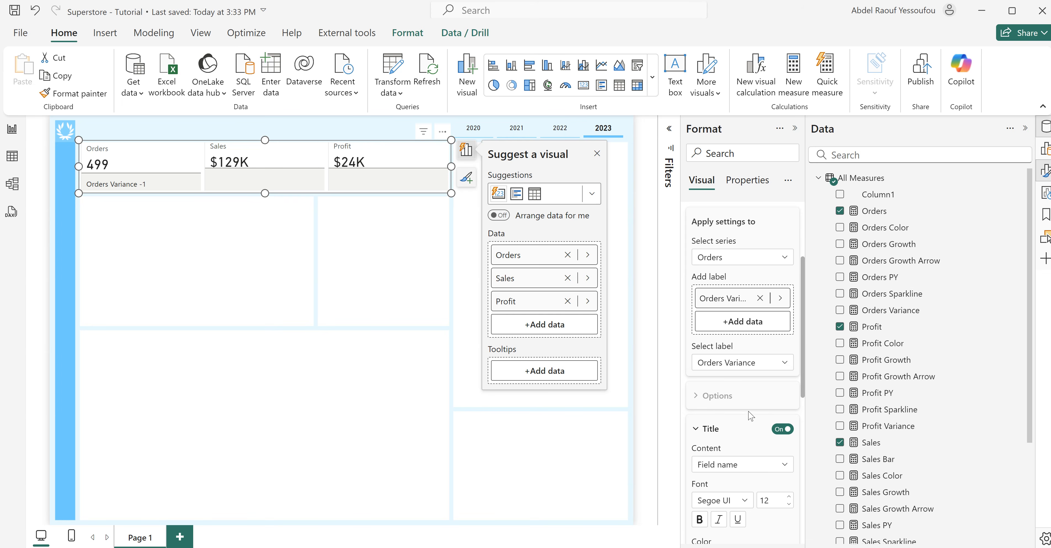
{"action": "scroll", "coordinate": [728, 423], "scroll_direction": "down", "scroll_amount": 2}
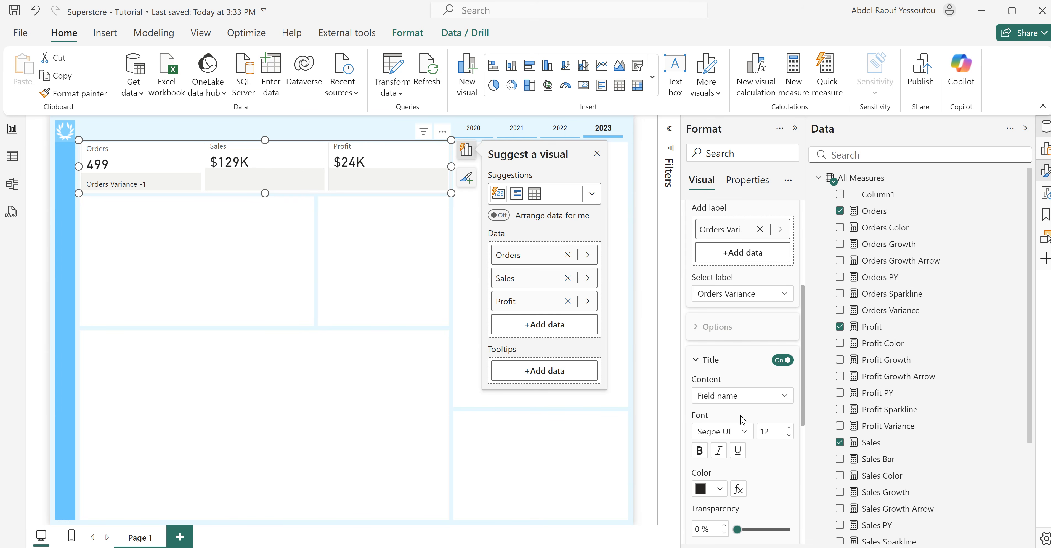
{"action": "scroll", "coordinate": [743, 420], "scroll_direction": "down", "scroll_amount": 4}
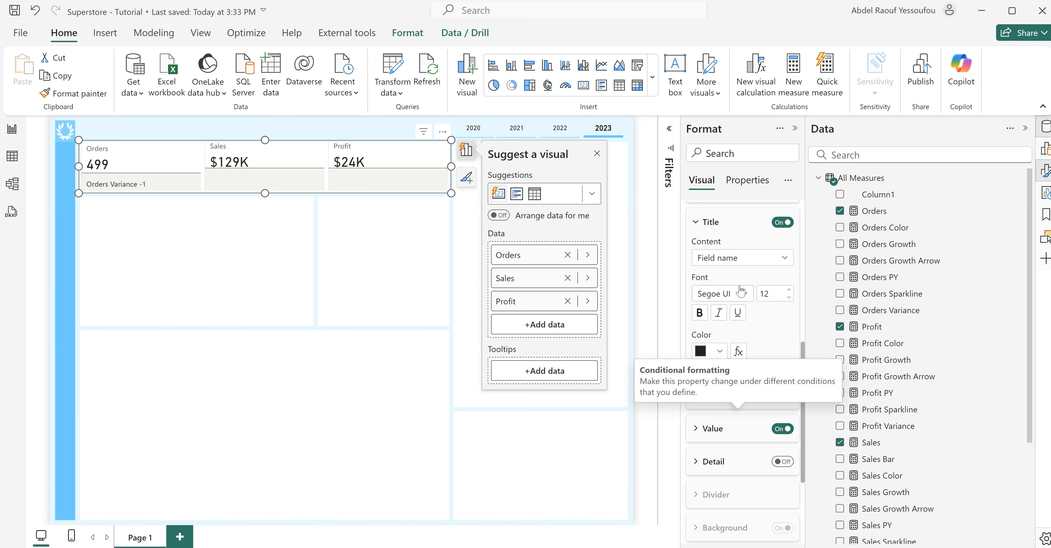
{"action": "left_click", "coordinate": [729, 263]}
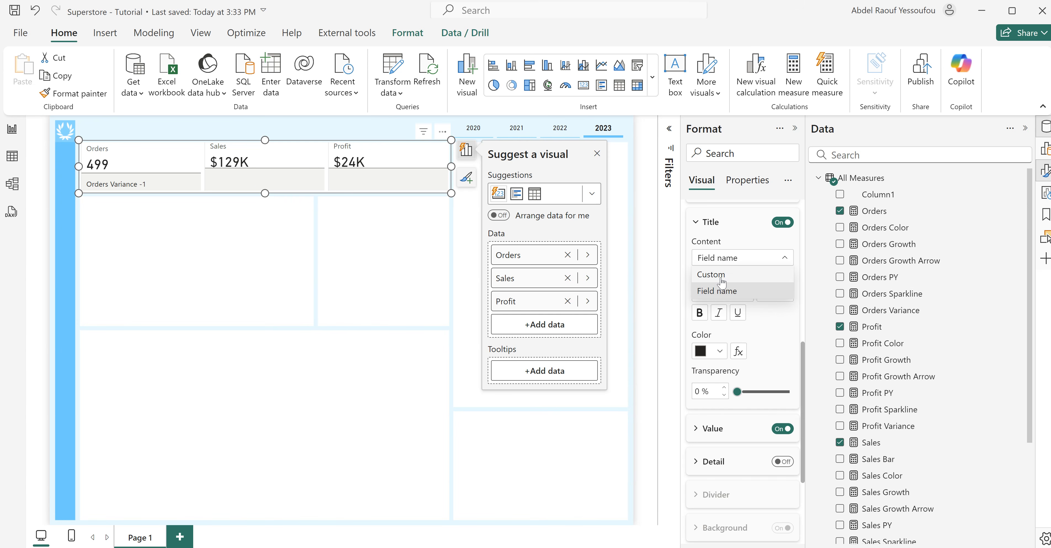
{"action": "left_click", "coordinate": [723, 282]}
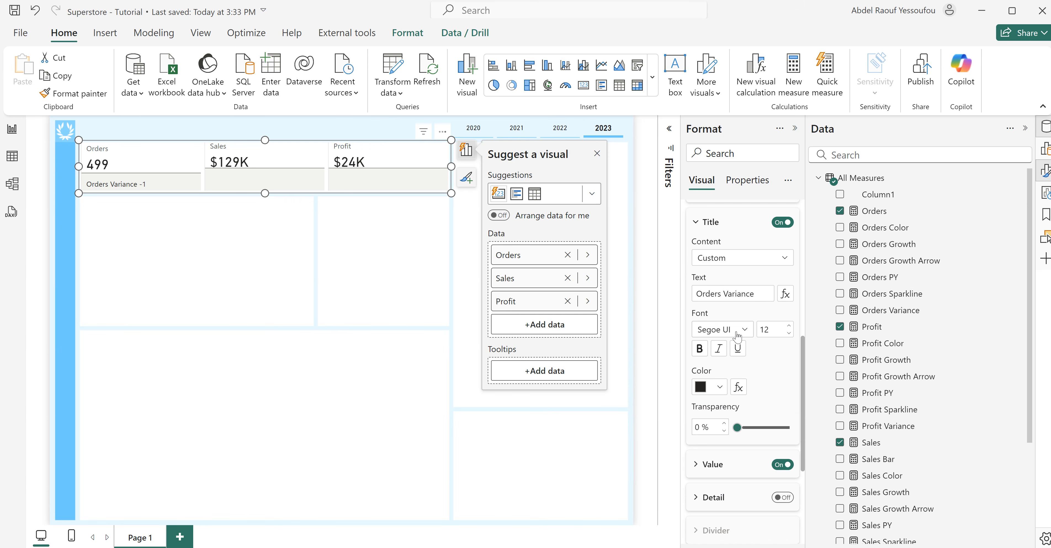
{"action": "left_click", "coordinate": [758, 295]}
{"action": "left_click_drag", "start_coordinate": [758, 295], "coordinate": [681, 304]}
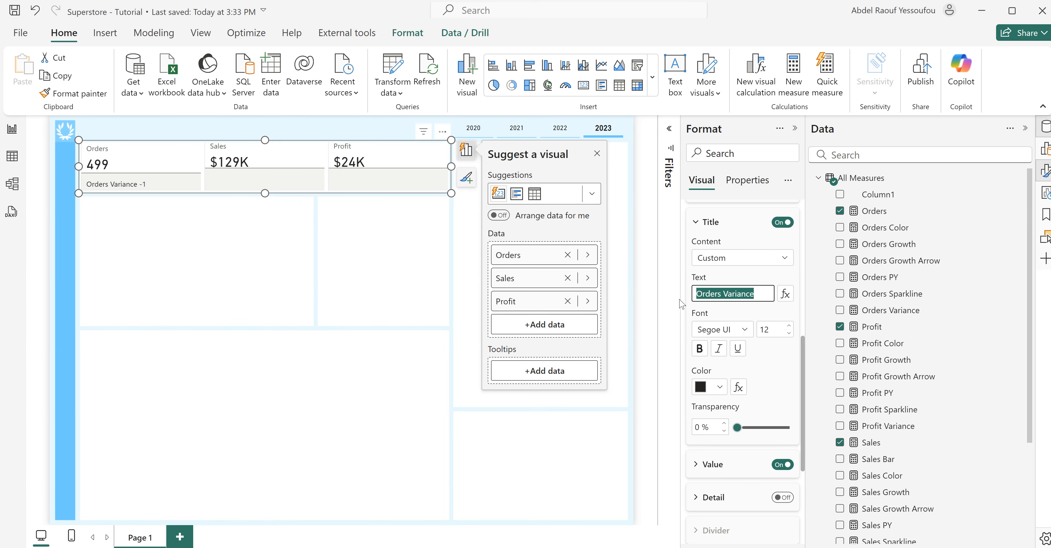
{"action": "type", "text": "PY:"}
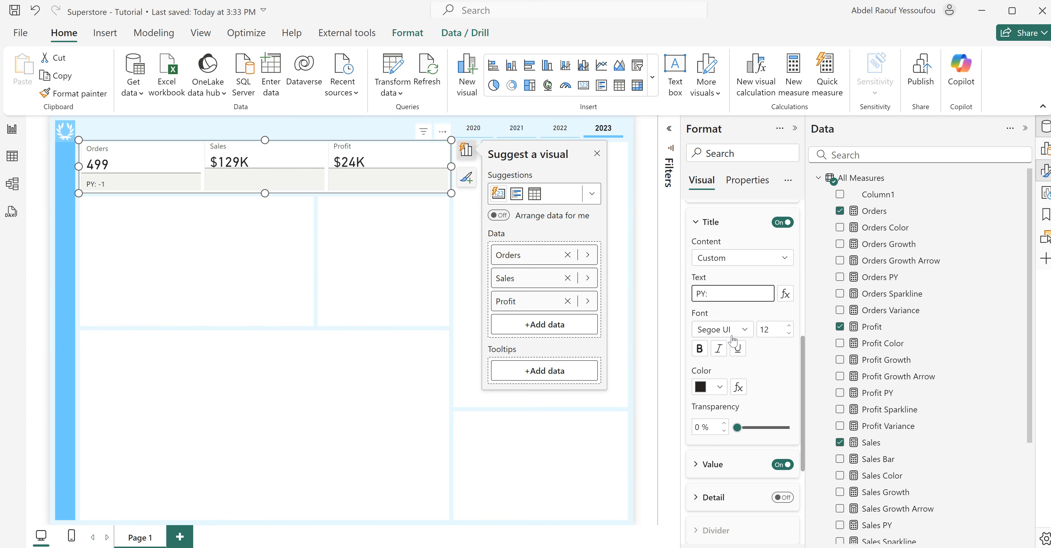
{"action": "left_click", "coordinate": [788, 333]}
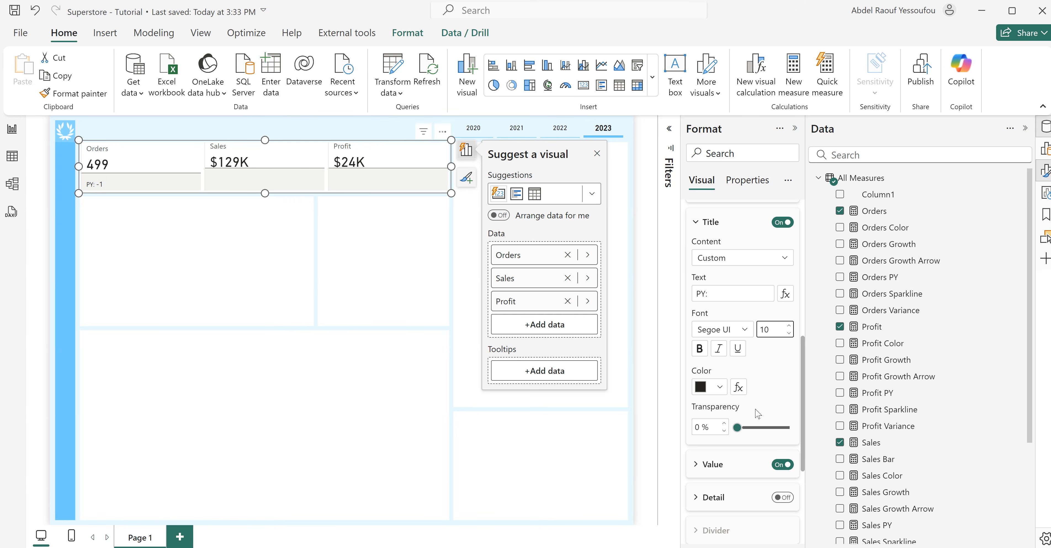
- Color the Orders Variance reference label's value conditionally by field value, based on the Orders Color measure
{"action": "left_click", "coordinate": [737, 465]}
{"action": "scroll", "coordinate": [737, 467], "scroll_direction": "down", "scroll_amount": 3}
{"action": "scroll", "coordinate": [738, 467], "scroll_direction": "down", "scroll_amount": 1}
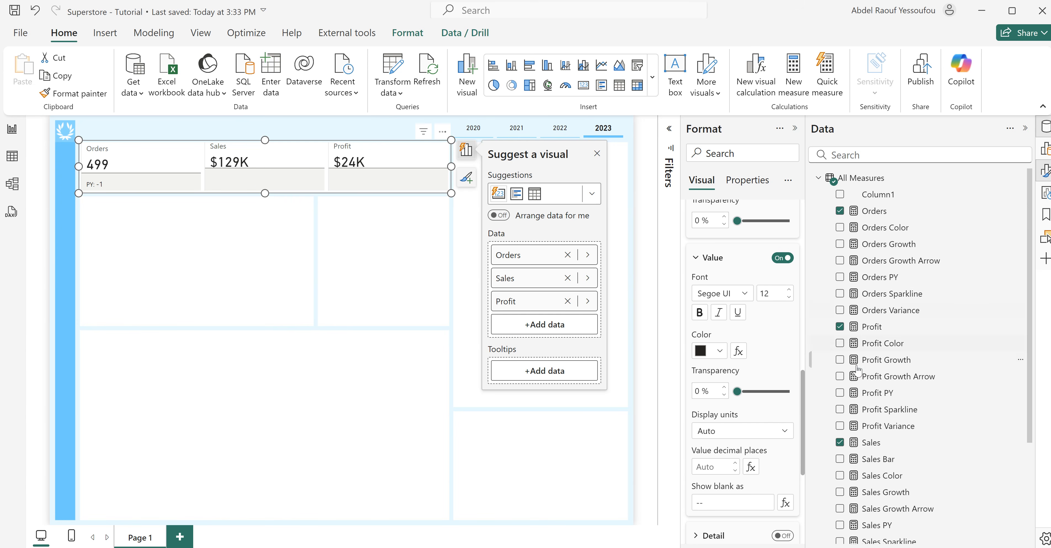
{"action": "left_click", "coordinate": [739, 352]}
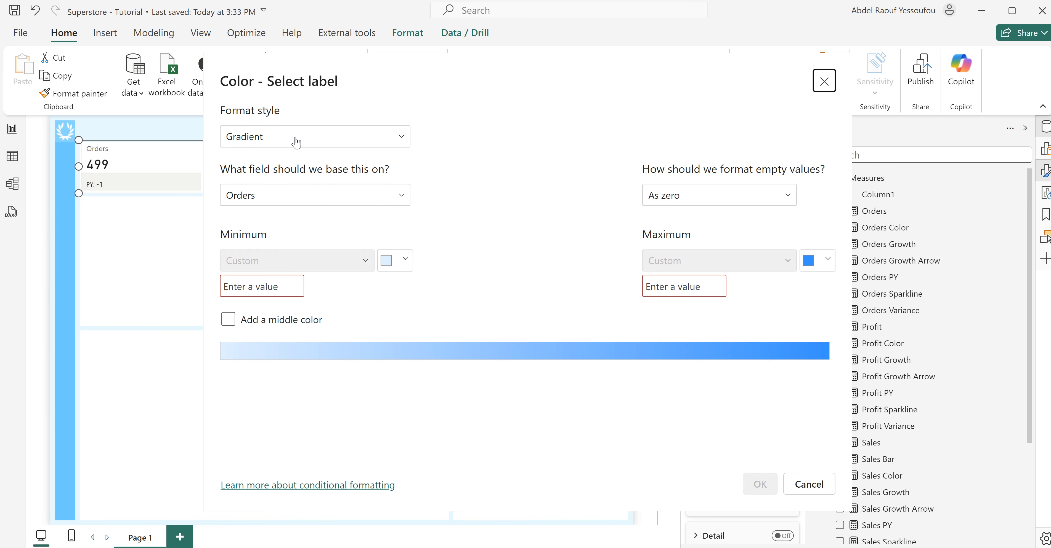
{"action": "left_click", "coordinate": [298, 141]}
{"action": "left_click", "coordinate": [257, 203]}
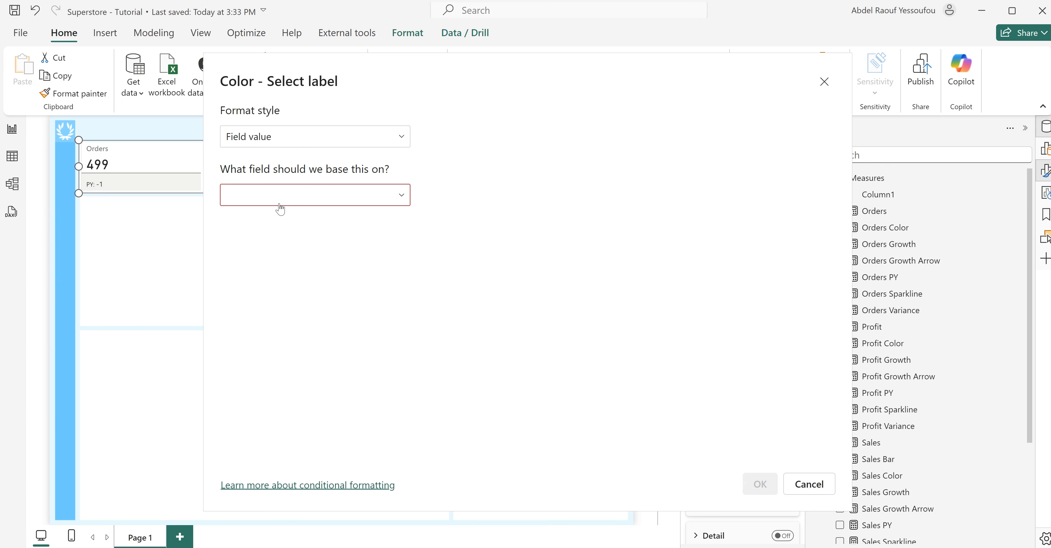
{"action": "left_click", "coordinate": [287, 200]}
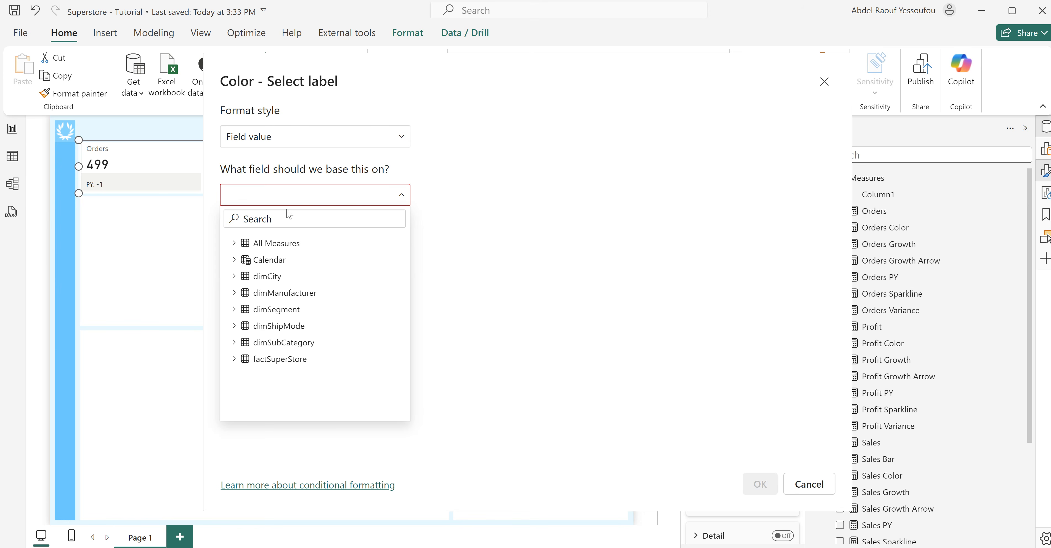
{"action": "type", "text": "col"}
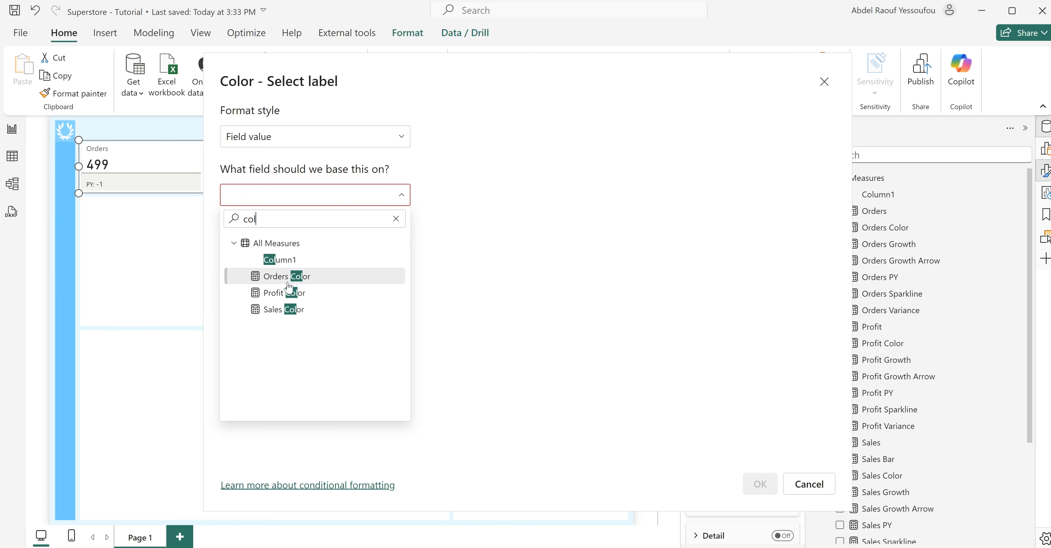
{"action": "left_click", "coordinate": [288, 282]}
{"action": "left_click", "coordinate": [762, 490]}
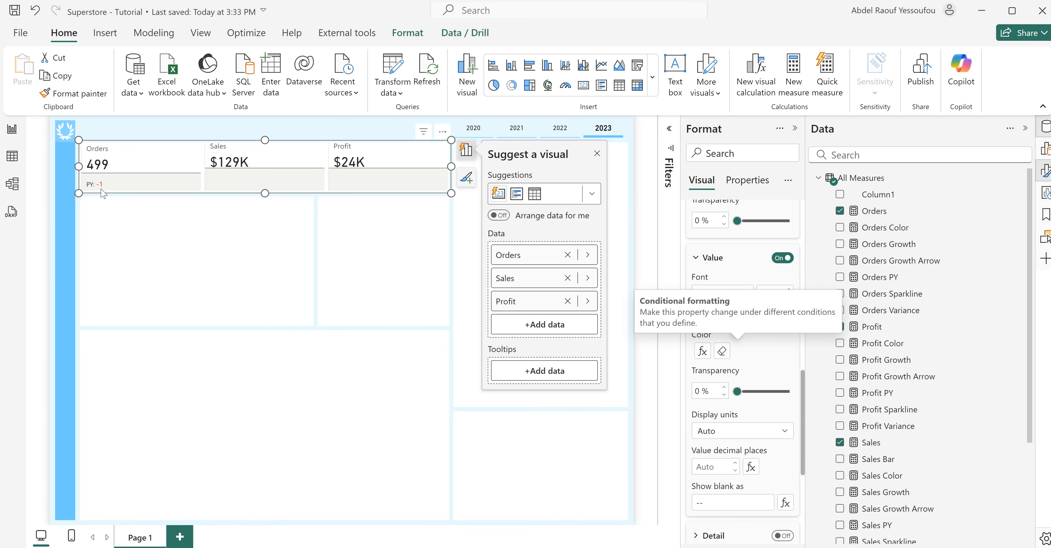
- Enable the detail for the Orders Variance reference label and add the Orders Growth Arrow measure to it
{"action": "left_click", "coordinate": [722, 262]}
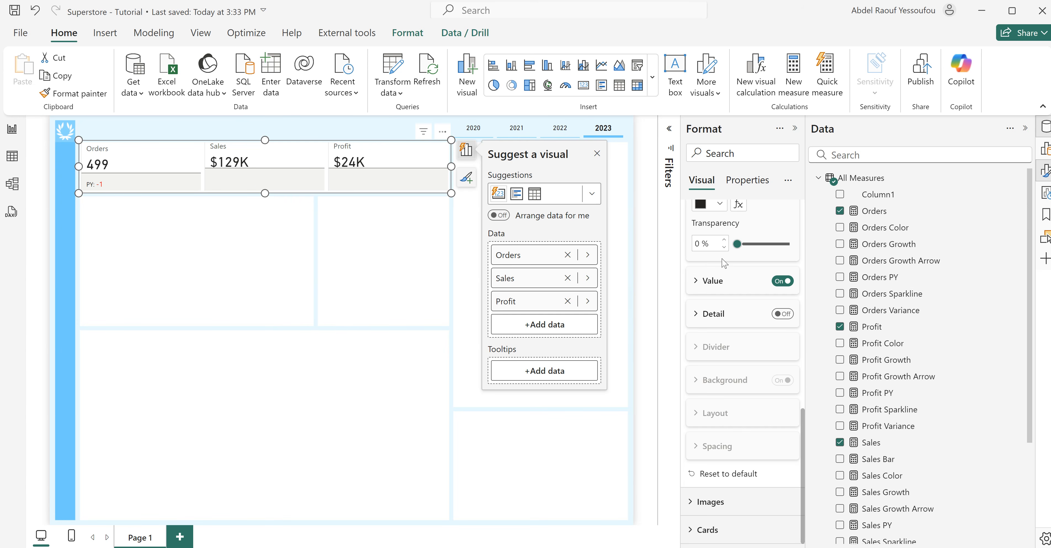
{"action": "left_click", "coordinate": [783, 316]}
{"action": "left_click", "coordinate": [707, 323]}
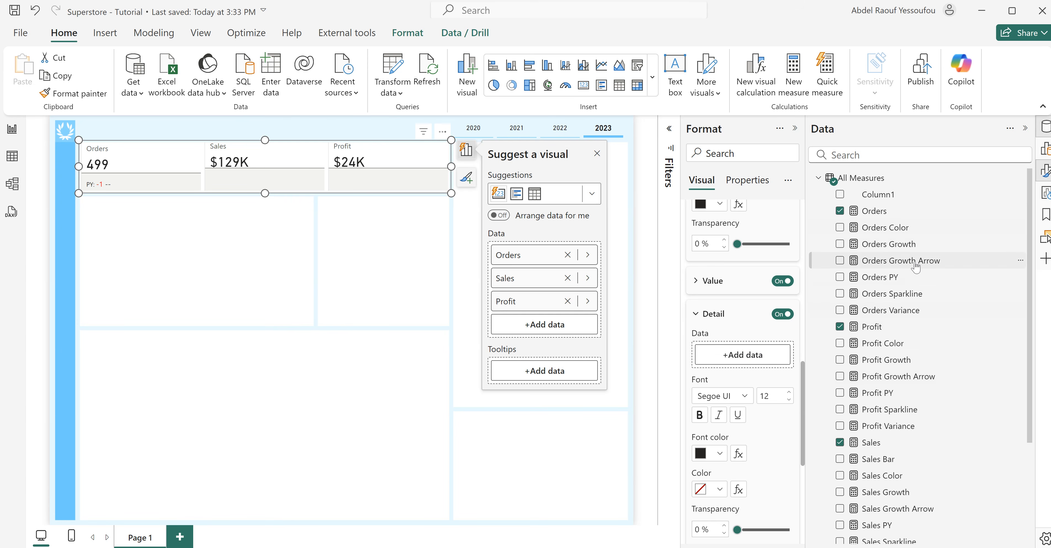
{"action": "left_click_drag", "start_coordinate": [915, 267], "coordinate": [777, 364]}
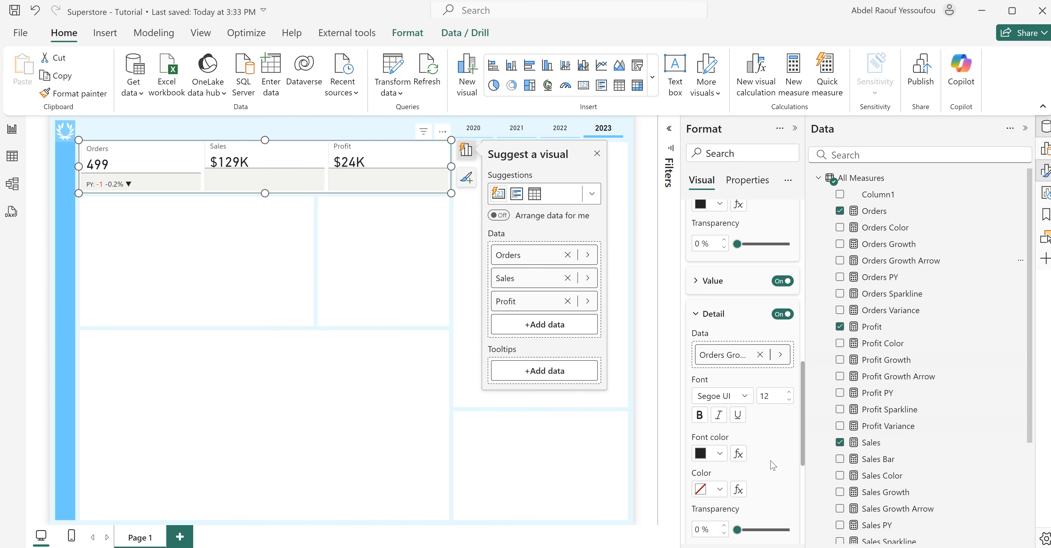
- Set the Orders label detail's font color conditionally by field value, based on the Orders Color measure
{"action": "scroll", "coordinate": [773, 466], "scroll_direction": "down", "scroll_amount": 3}
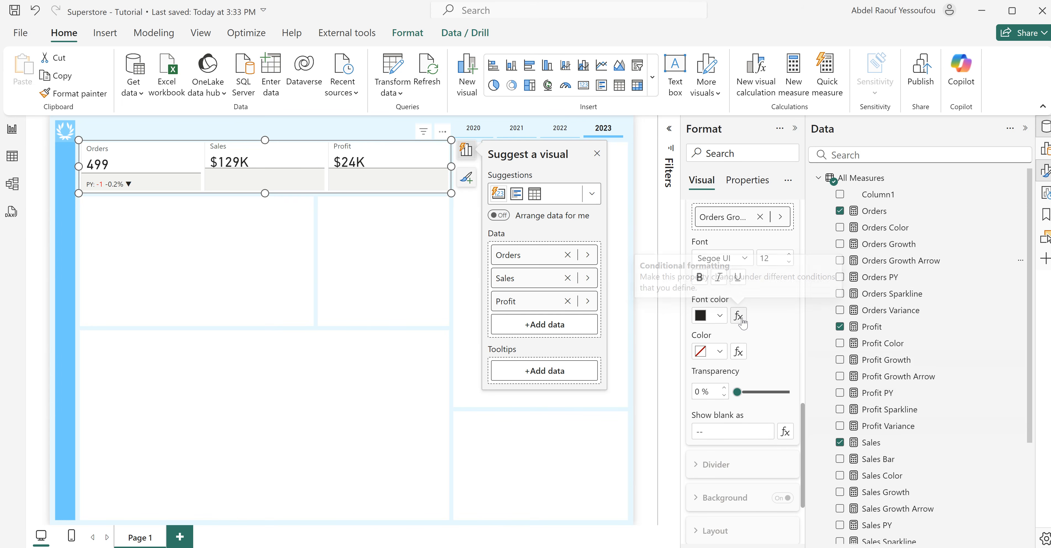
{"action": "left_click", "coordinate": [740, 319]}
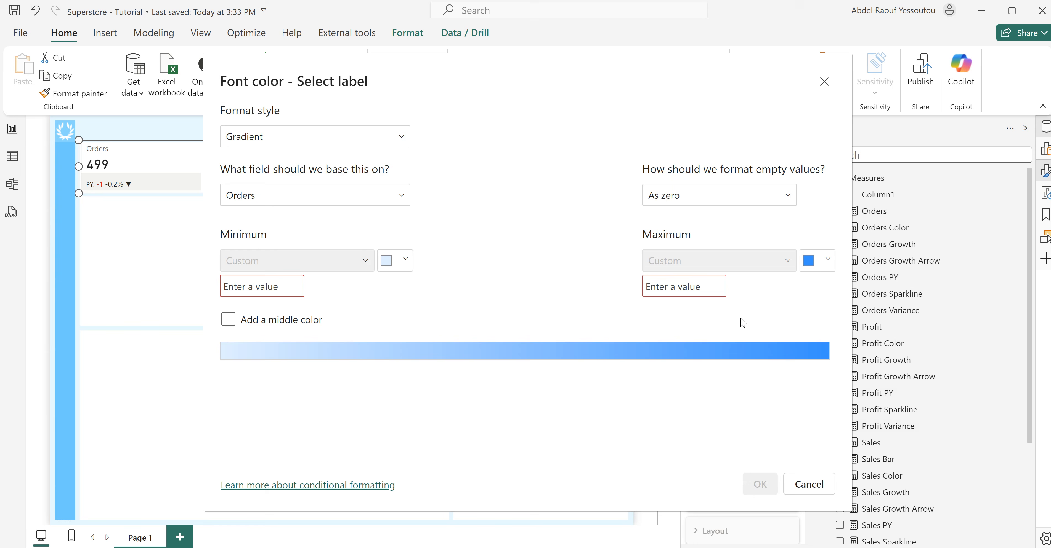
{"action": "left_click", "coordinate": [265, 141]}
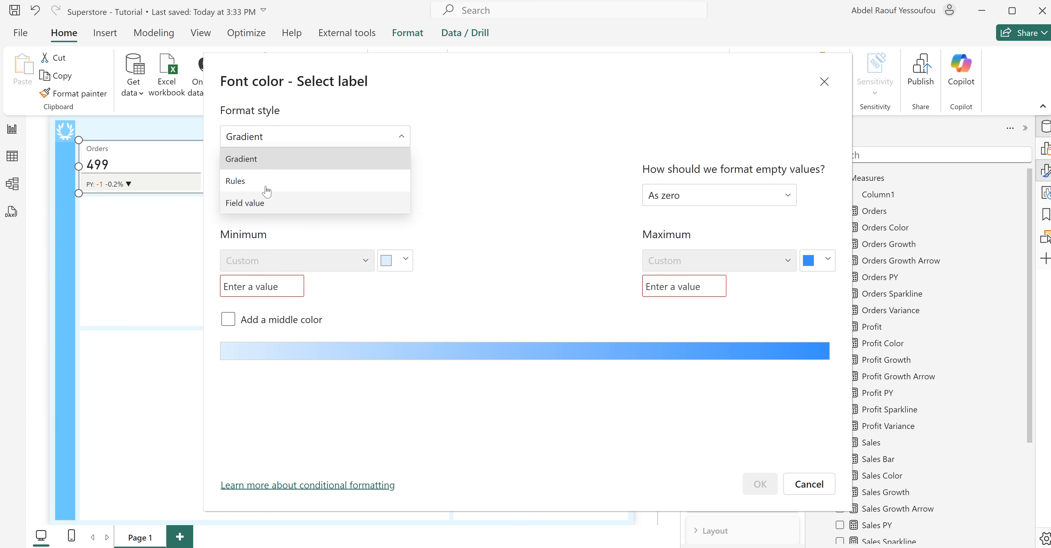
{"action": "left_click", "coordinate": [268, 207]}
{"action": "left_click", "coordinate": [324, 198]}
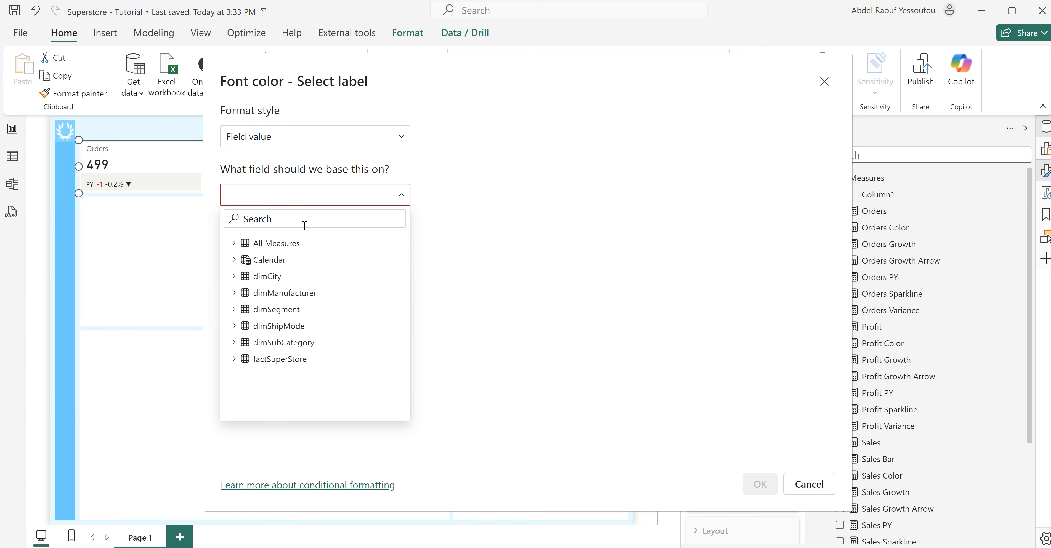
{"action": "type", "text": "col"}
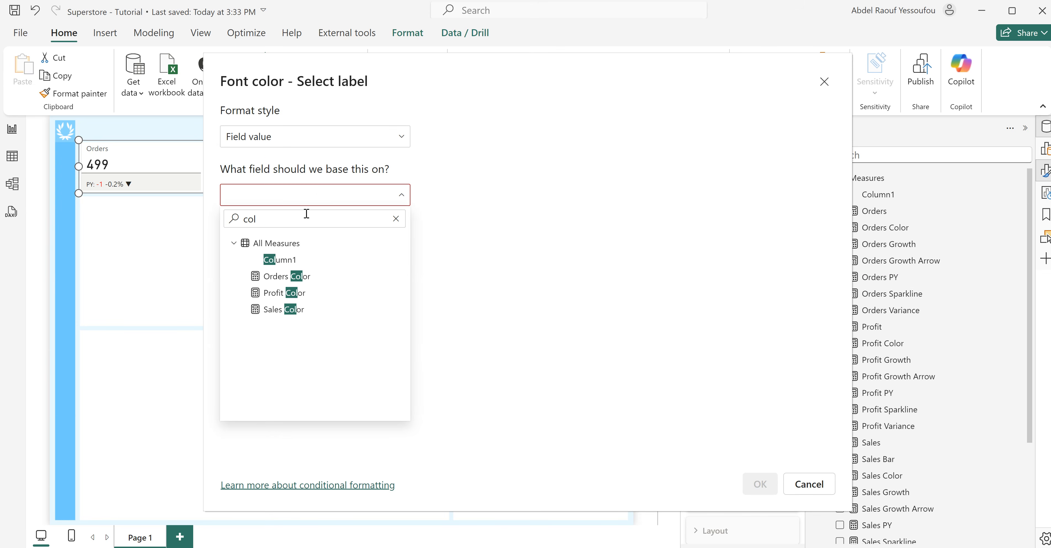
{"action": "left_click", "coordinate": [286, 277]}
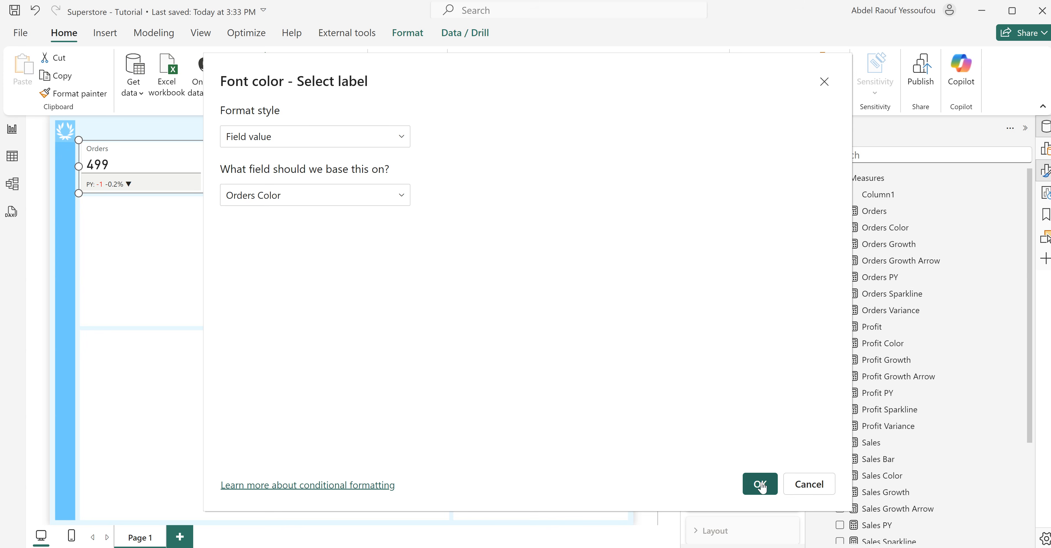
{"action": "left_click", "coordinate": [760, 485]}
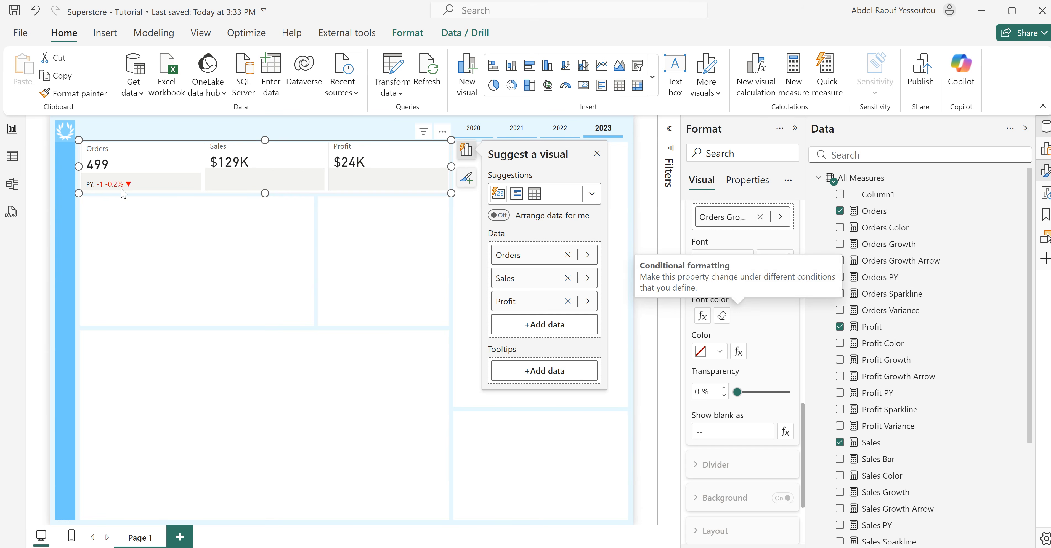
- Make the value of the Orders Variance reference label bold
{"action": "scroll", "coordinate": [785, 330], "scroll_direction": "up", "scroll_amount": 4}
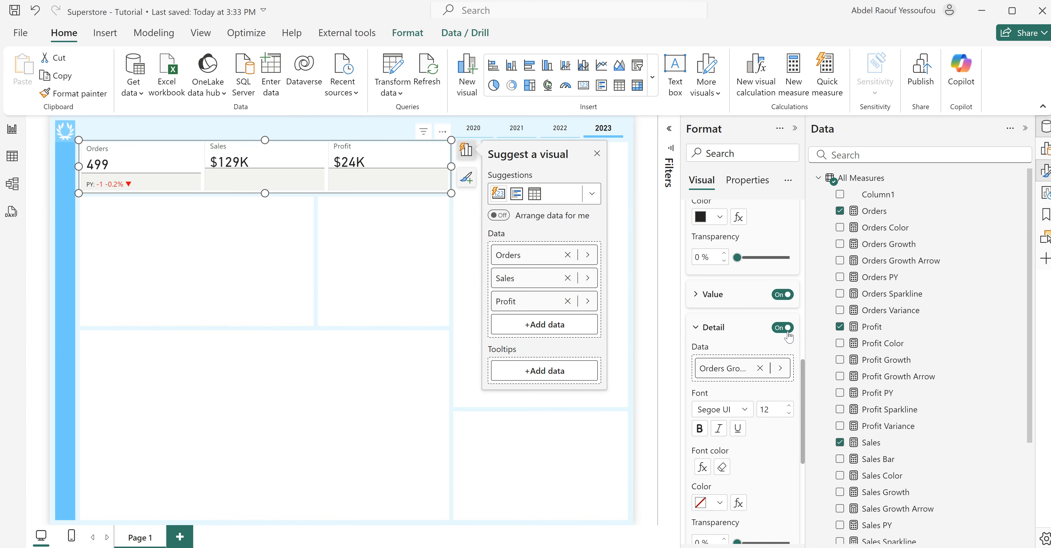
{"action": "scroll", "coordinate": [788, 337], "scroll_direction": "up", "scroll_amount": 1}
{"action": "left_click", "coordinate": [714, 350]}
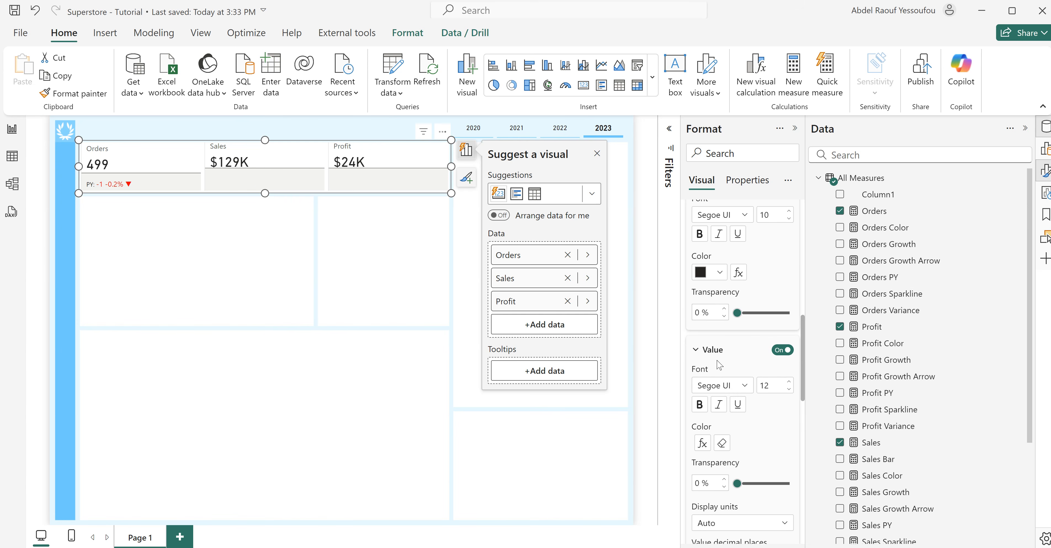
{"action": "left_click", "coordinate": [699, 410]}
- Switch the reference label settings to the Sales series and add the Sales Variance measure as its label
{"action": "scroll", "coordinate": [777, 445], "scroll_direction": "down", "scroll_amount": 5}
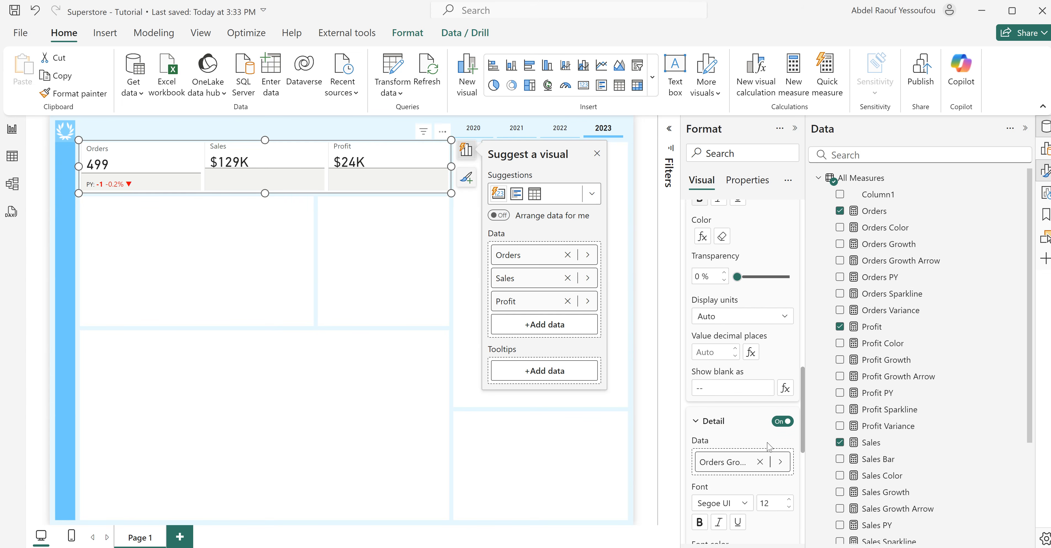
{"action": "scroll", "coordinate": [767, 446], "scroll_direction": "down", "scroll_amount": 6}
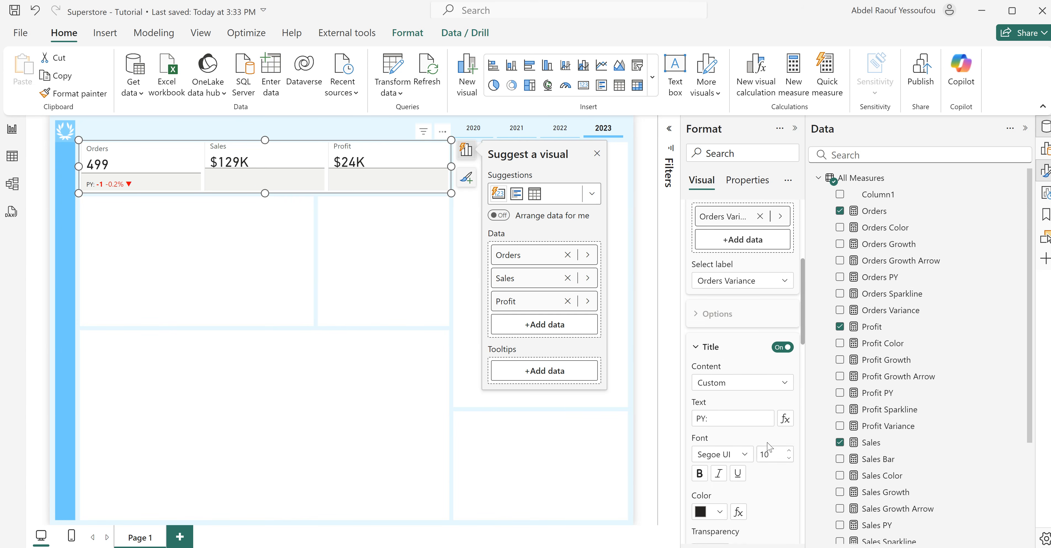
{"action": "scroll", "coordinate": [768, 446], "scroll_direction": "up", "scroll_amount": 4}
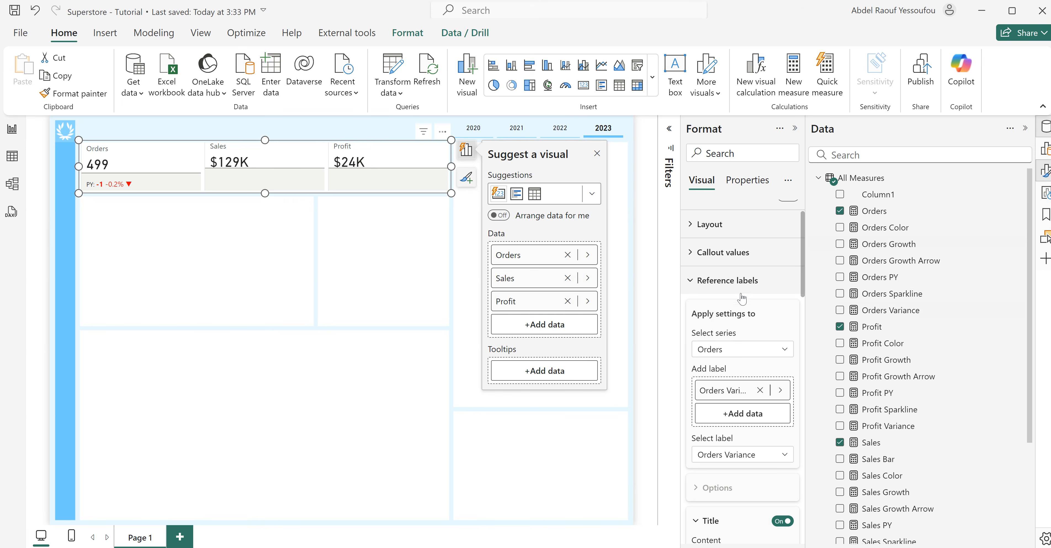
{"action": "left_click", "coordinate": [740, 351]}
{"action": "left_click", "coordinate": [722, 400]}
{"action": "scroll", "coordinate": [781, 411], "scroll_direction": "down", "scroll_amount": 2}
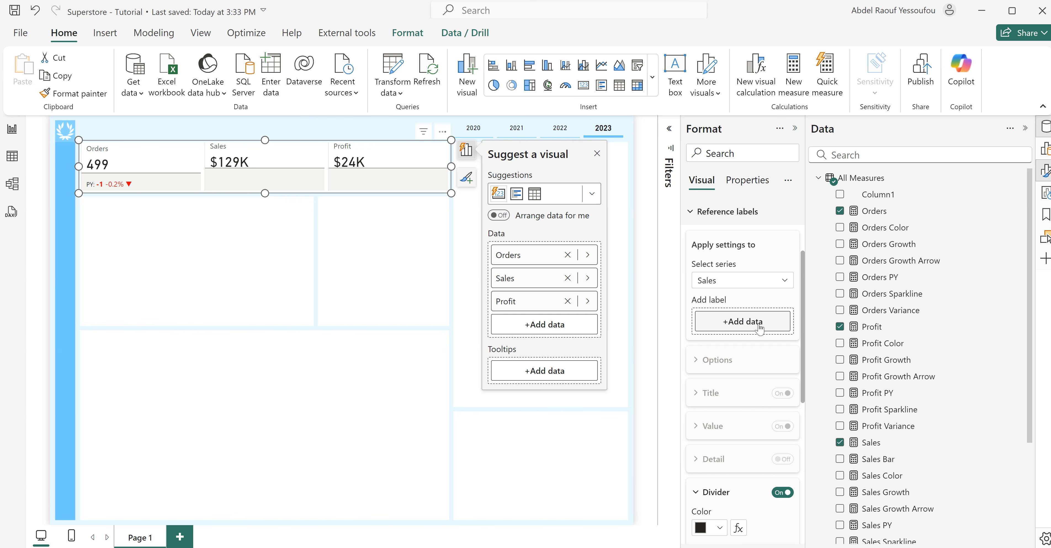
{"action": "scroll", "coordinate": [936, 402], "scroll_direction": "down", "scroll_amount": 3}
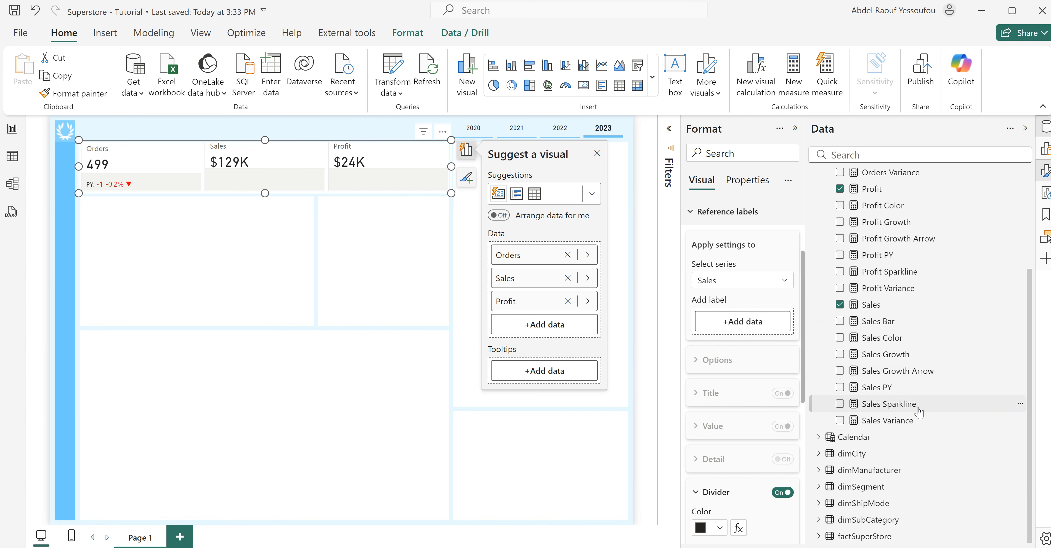
{"action": "left_click_drag", "start_coordinate": [909, 422], "coordinate": [756, 326]}
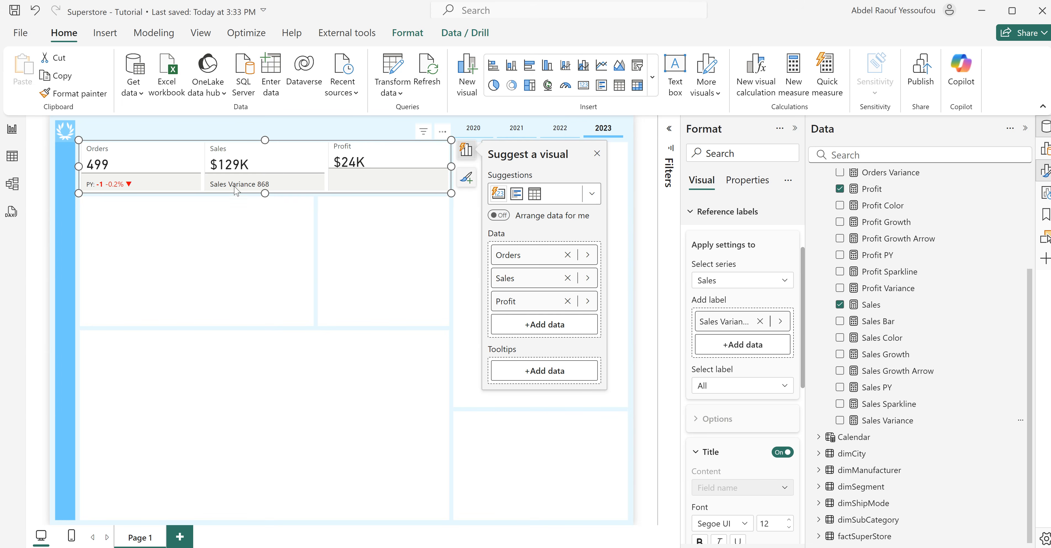
- Give the Sales Variance reference label the custom title "PY:" with font size 10
{"action": "scroll", "coordinate": [764, 387], "scroll_direction": "down", "scroll_amount": 2}
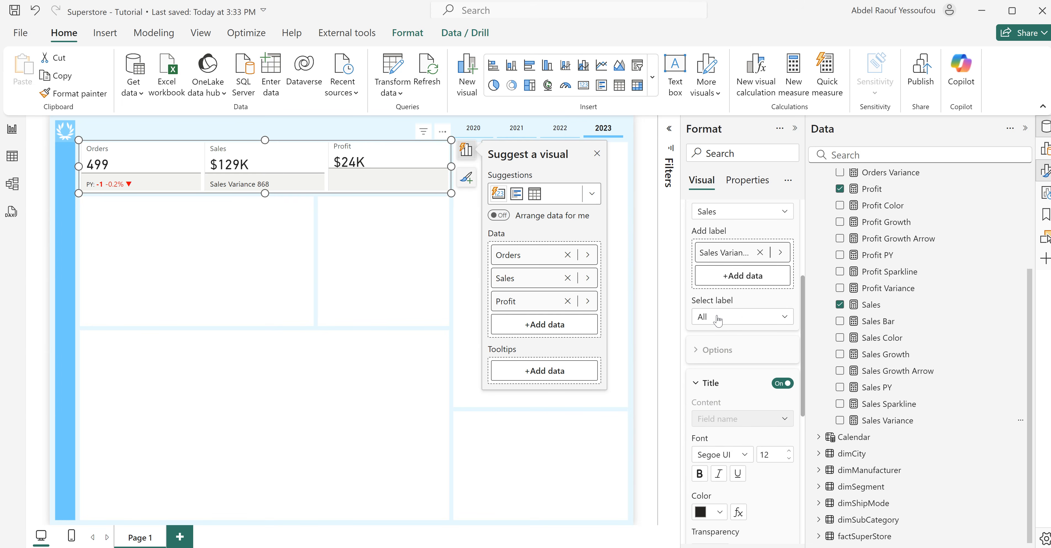
{"action": "left_click", "coordinate": [743, 317]}
{"action": "left_click", "coordinate": [723, 354]}
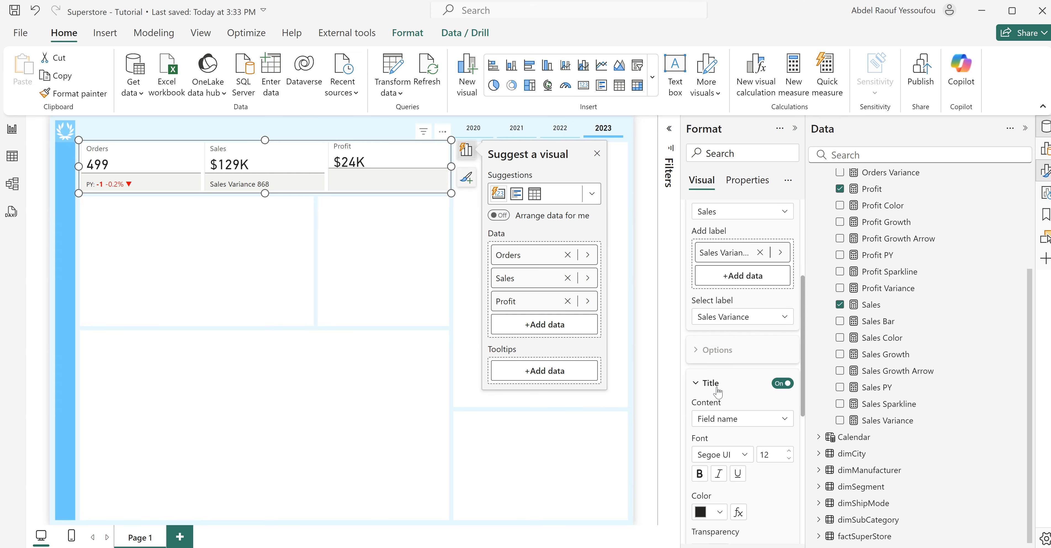
{"action": "left_click", "coordinate": [745, 425]}
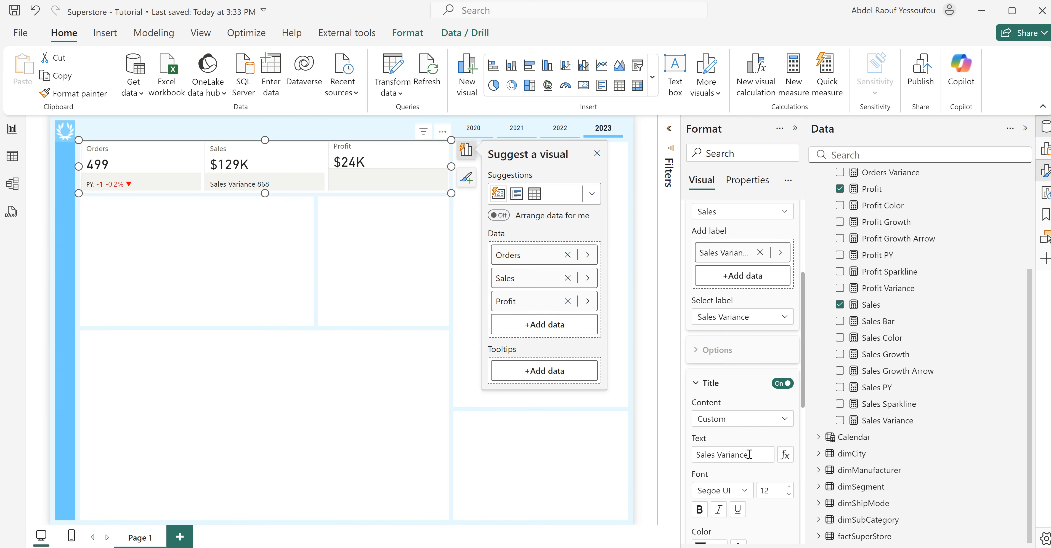
{"action": "left_click_drag", "start_coordinate": [755, 456], "coordinate": [692, 468]}
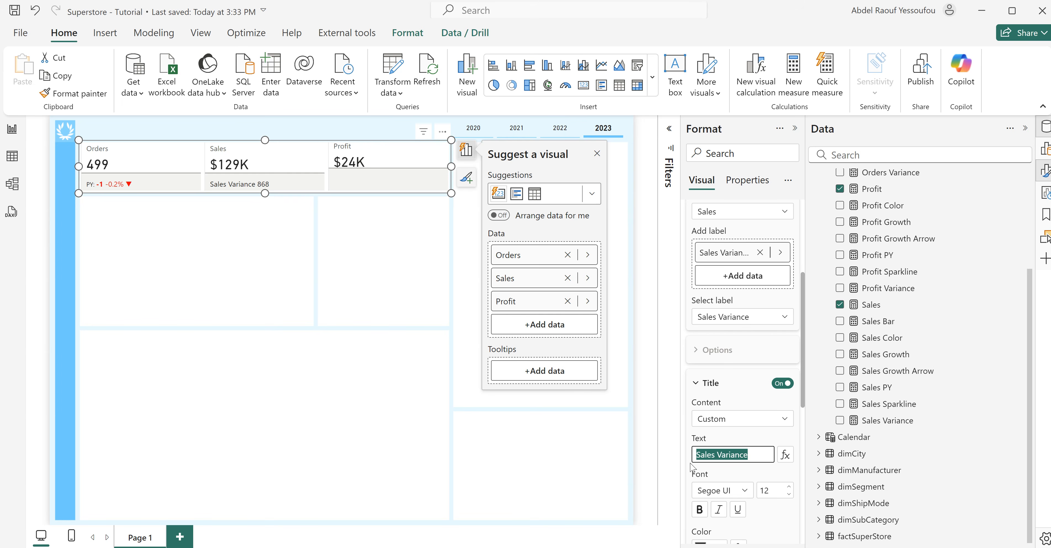
{"action": "type", "text": "PY"}
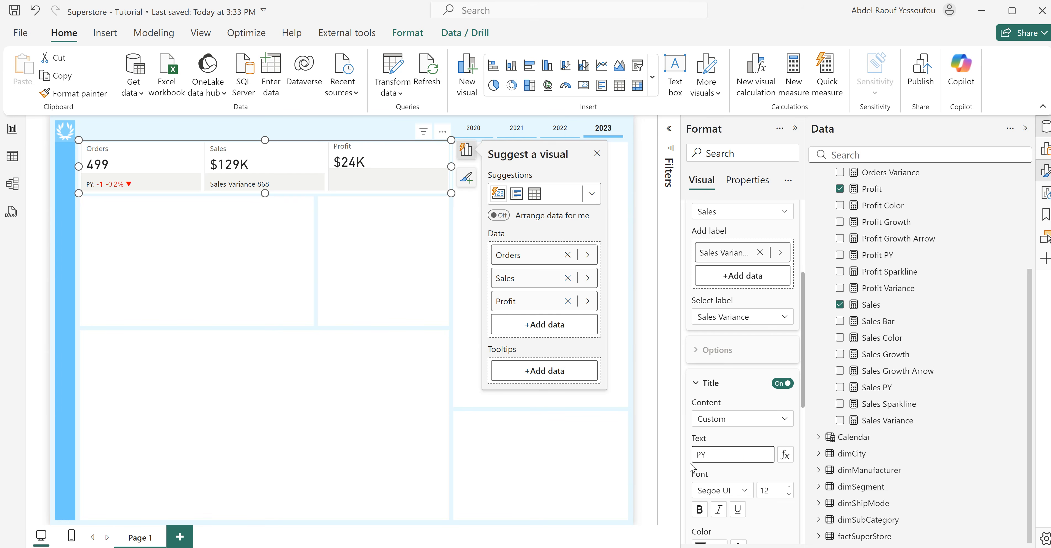
{"action": "type", "text": ":"}
{"action": "left_click", "coordinate": [789, 495]}
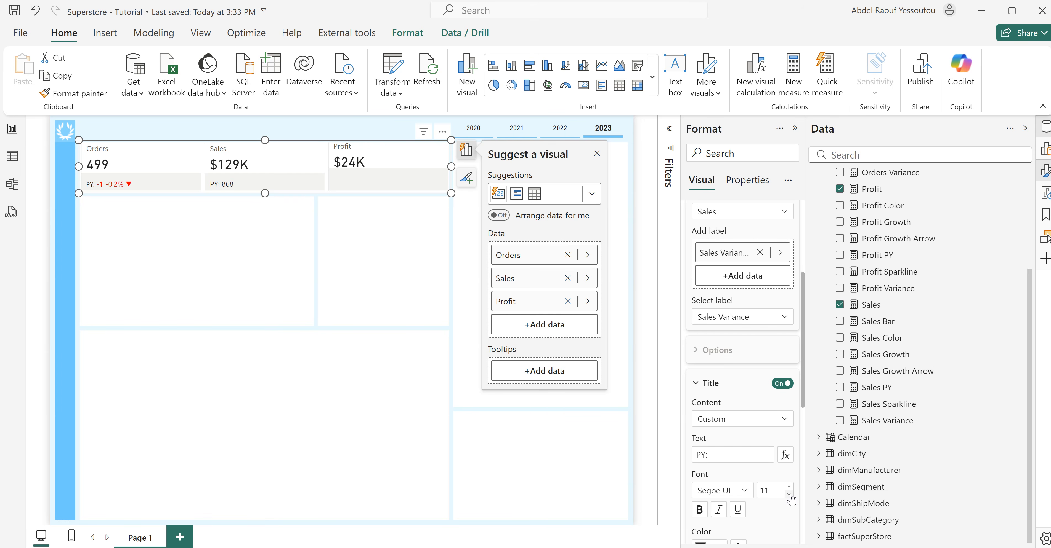
- Set the Sales Variance reference label's value color conditionally by field value, based on the Sales Color measure
{"action": "scroll", "coordinate": [775, 451], "scroll_direction": "down", "scroll_amount": 6}
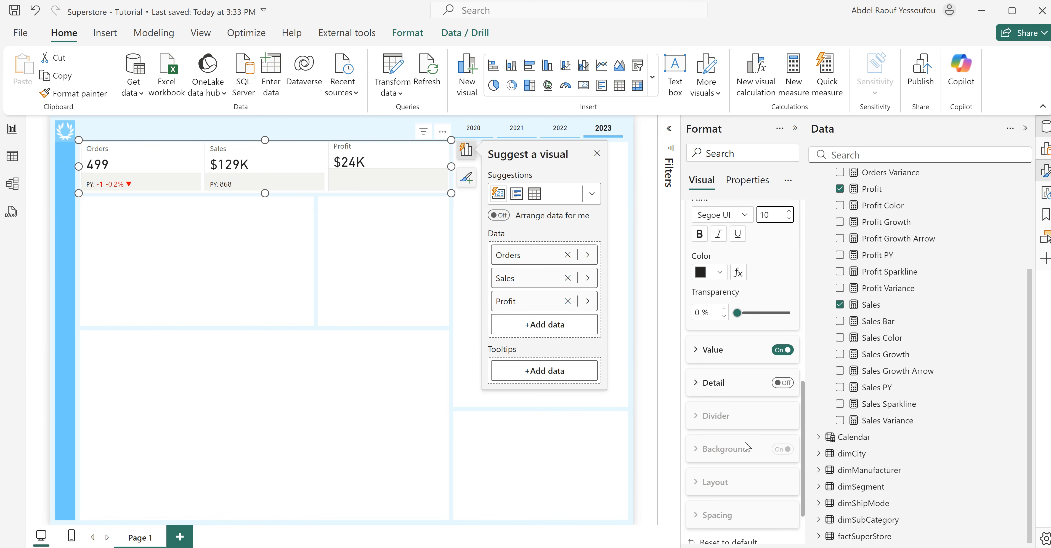
{"action": "left_click", "coordinate": [718, 355]}
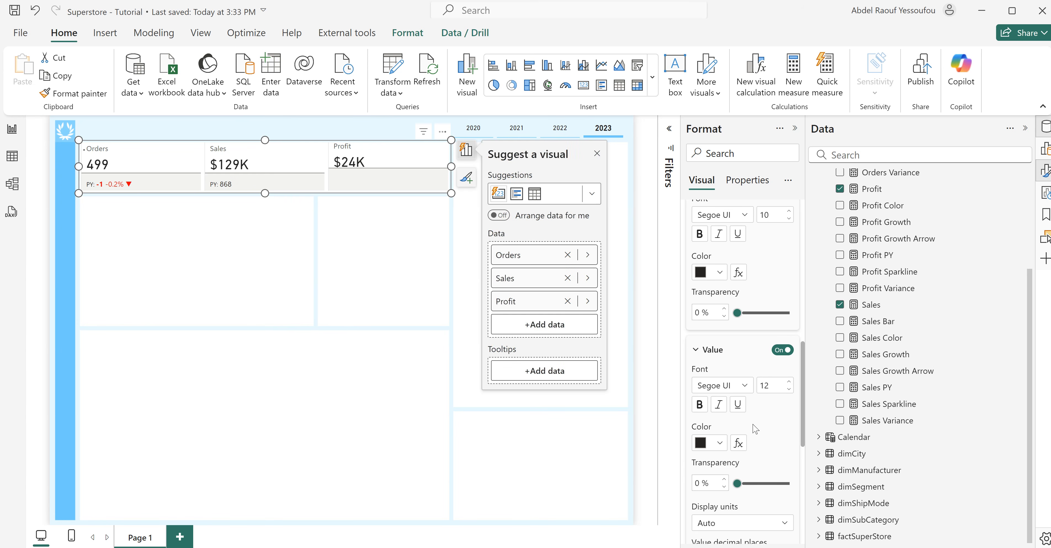
{"action": "scroll", "coordinate": [762, 447], "scroll_direction": "down", "scroll_amount": 3}
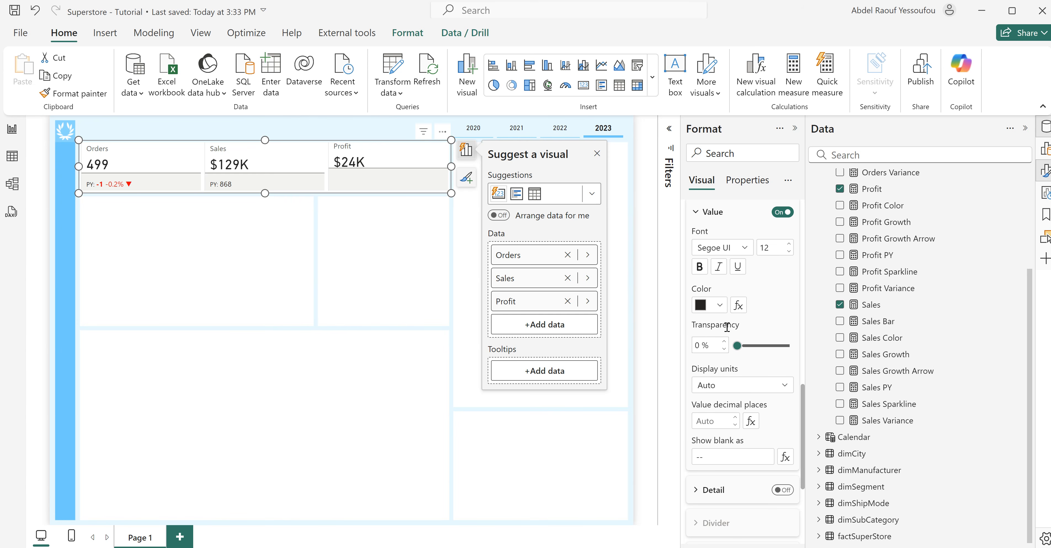
{"action": "left_click", "coordinate": [739, 307]}
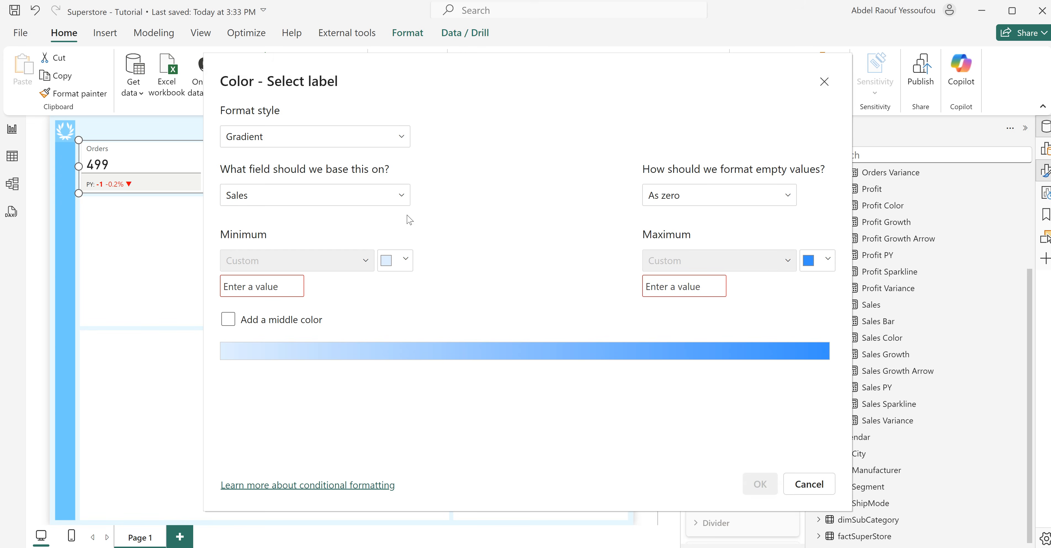
{"action": "left_click", "coordinate": [311, 136]}
{"action": "left_click", "coordinate": [260, 204]}
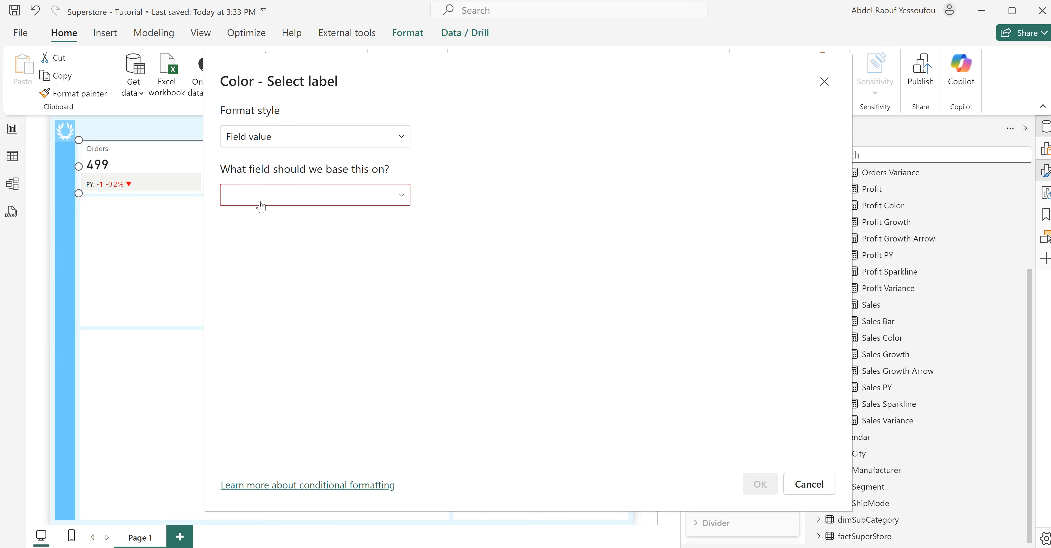
{"action": "left_click", "coordinate": [314, 198]}
{"action": "type", "text": "col"}
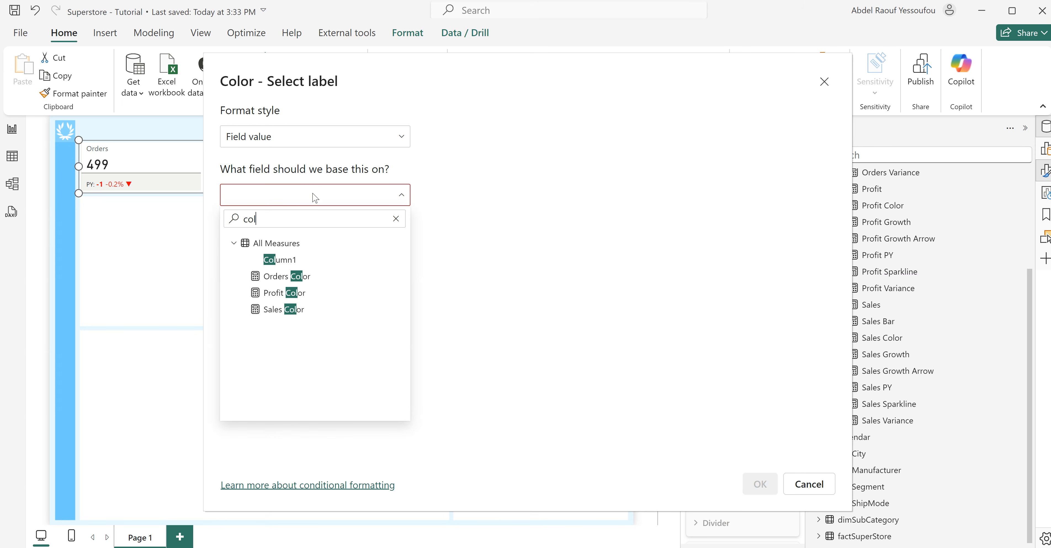
{"action": "left_click", "coordinate": [287, 310]}
{"action": "left_click", "coordinate": [759, 484]}
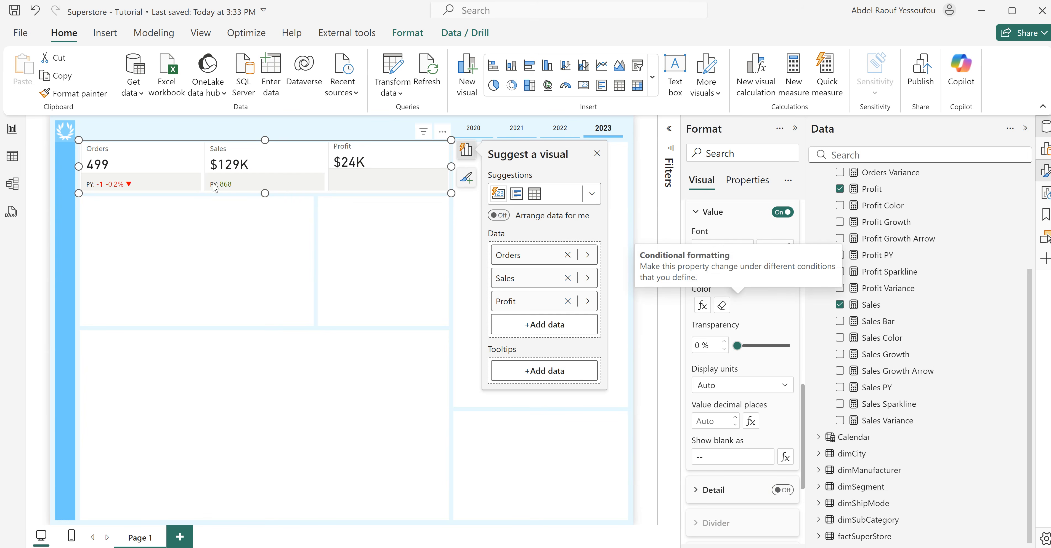
- Review the formula of the Sales Color measure and close it without editing
{"action": "left_click", "coordinate": [885, 340]}
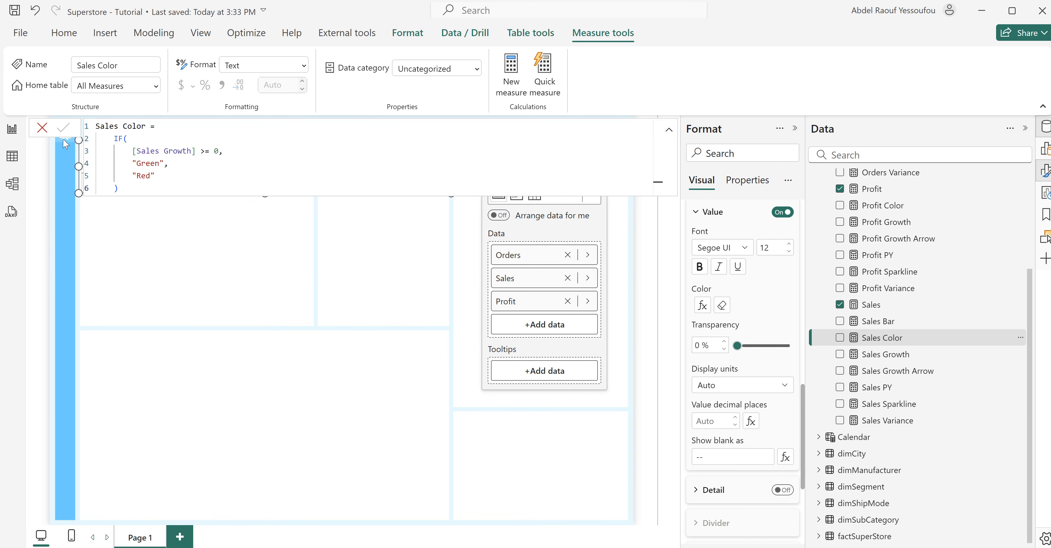
{"action": "left_click", "coordinate": [42, 128]}
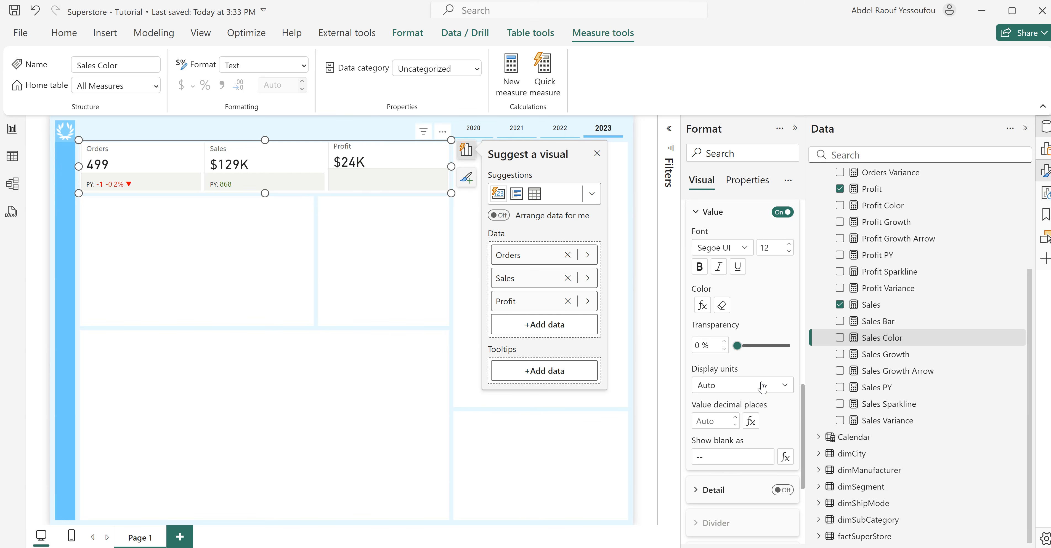
- Turn on the detail for the Sales Variance reference label and add the Sales Growth Arrow measure as its data
{"action": "scroll", "coordinate": [761, 387], "scroll_direction": "down", "scroll_amount": 2}
{"action": "scroll", "coordinate": [761, 383], "scroll_direction": "up", "scroll_amount": 4}
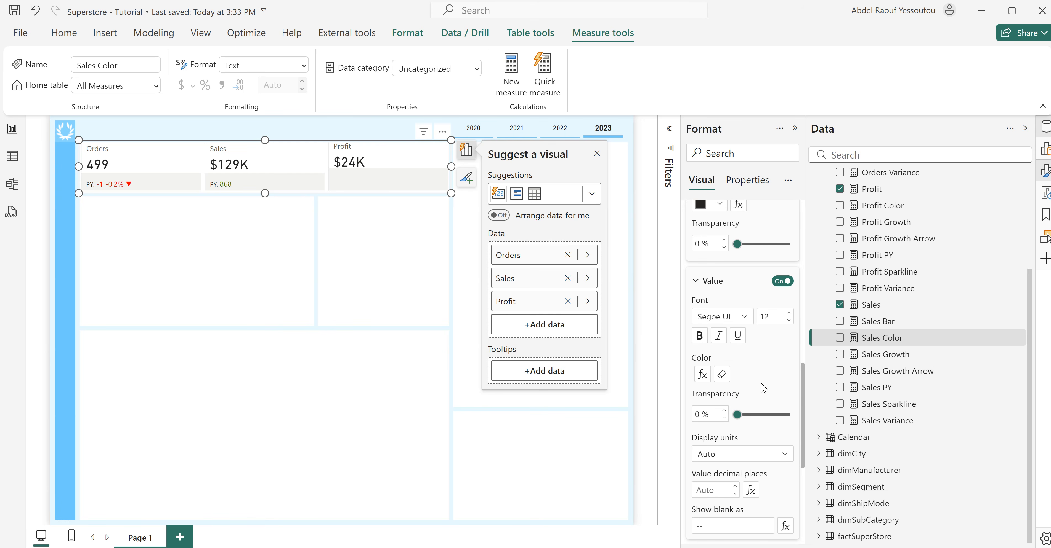
{"action": "scroll", "coordinate": [763, 388], "scroll_direction": "up", "scroll_amount": 7}
{"action": "scroll", "coordinate": [762, 386], "scroll_direction": "down", "scroll_amount": 11}
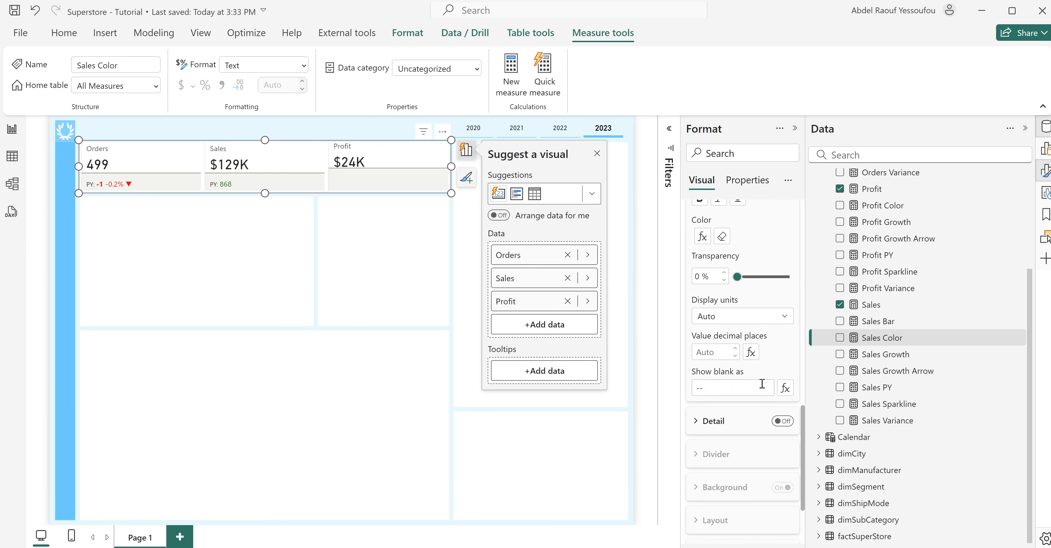
{"action": "scroll", "coordinate": [761, 383], "scroll_direction": "down", "scroll_amount": 2}
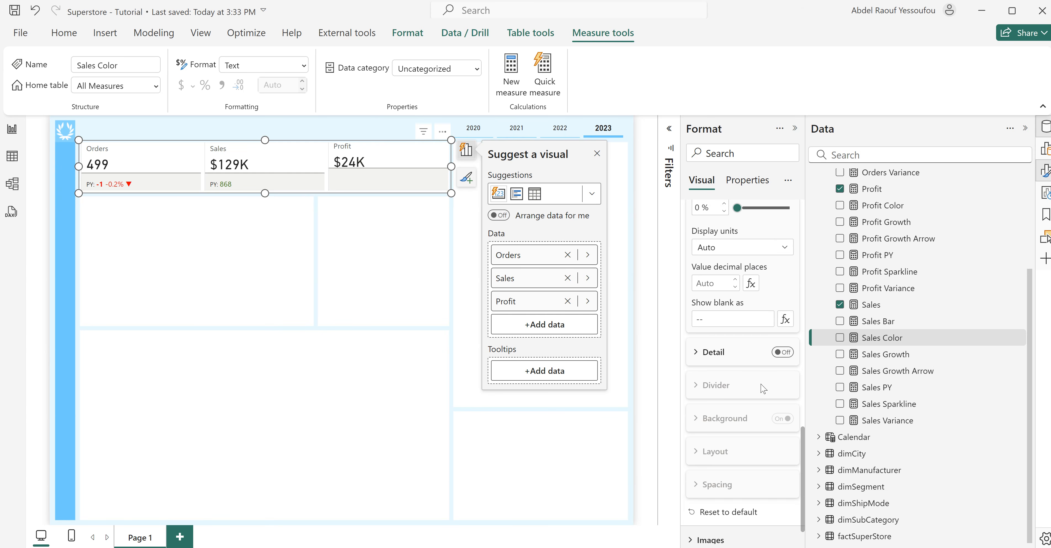
{"action": "left_click", "coordinate": [783, 353]}
{"action": "left_click", "coordinate": [714, 359]}
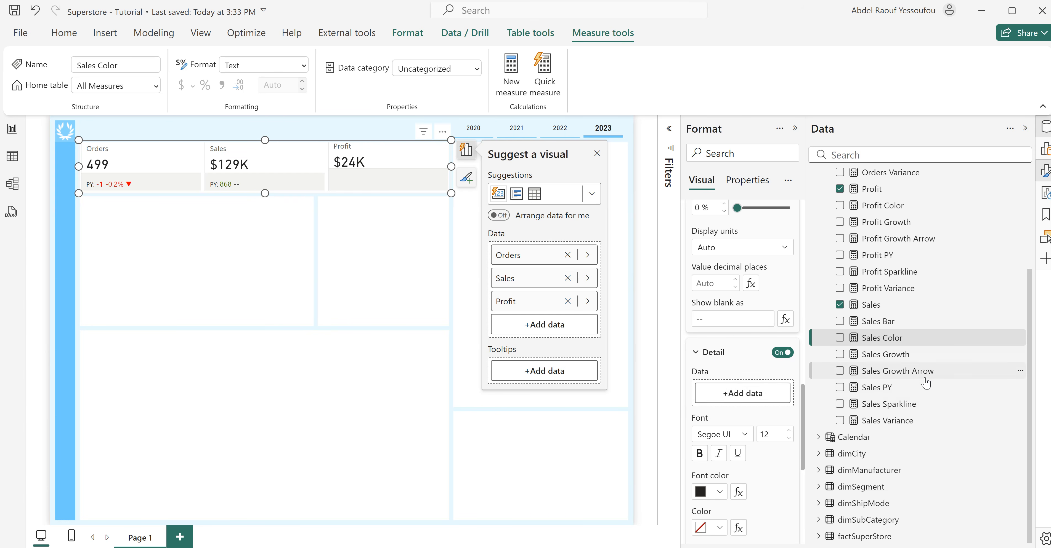
{"action": "left_click_drag", "start_coordinate": [910, 377], "coordinate": [765, 397]}
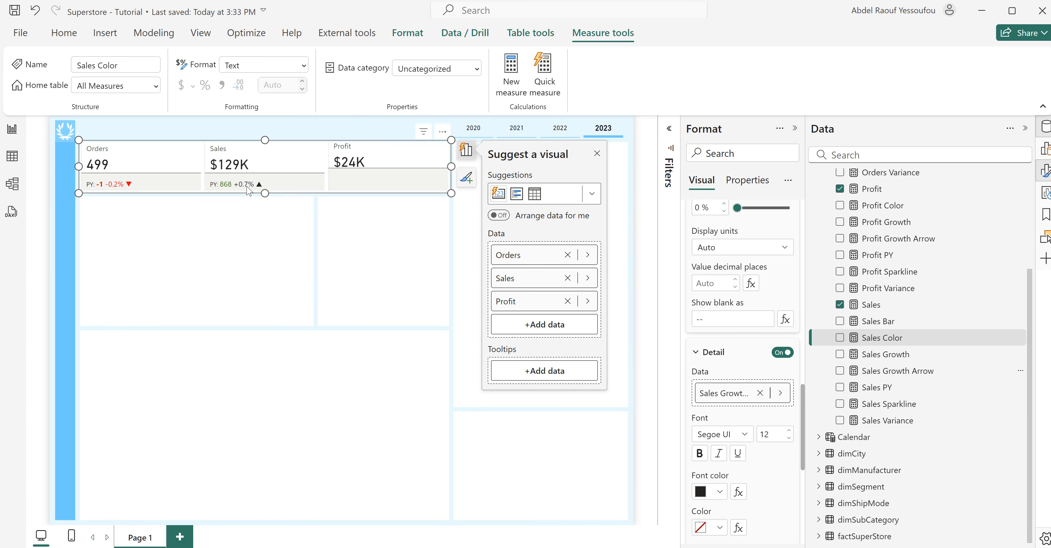
- Set the Sales label detail's font color conditionally by field value, based on the Sales Color measure
{"action": "scroll", "coordinate": [734, 433], "scroll_direction": "down", "scroll_amount": 3}
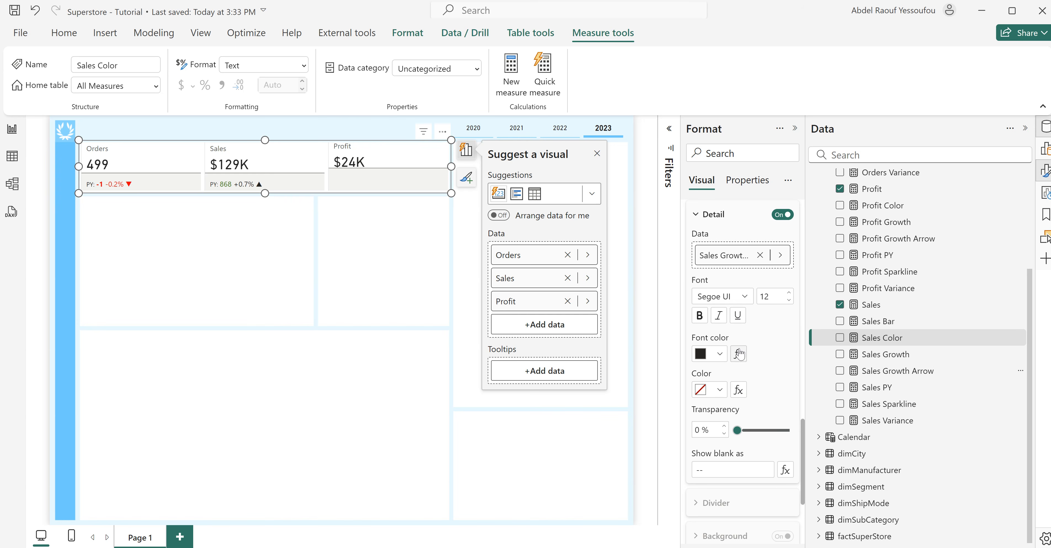
{"action": "left_click", "coordinate": [738, 355]}
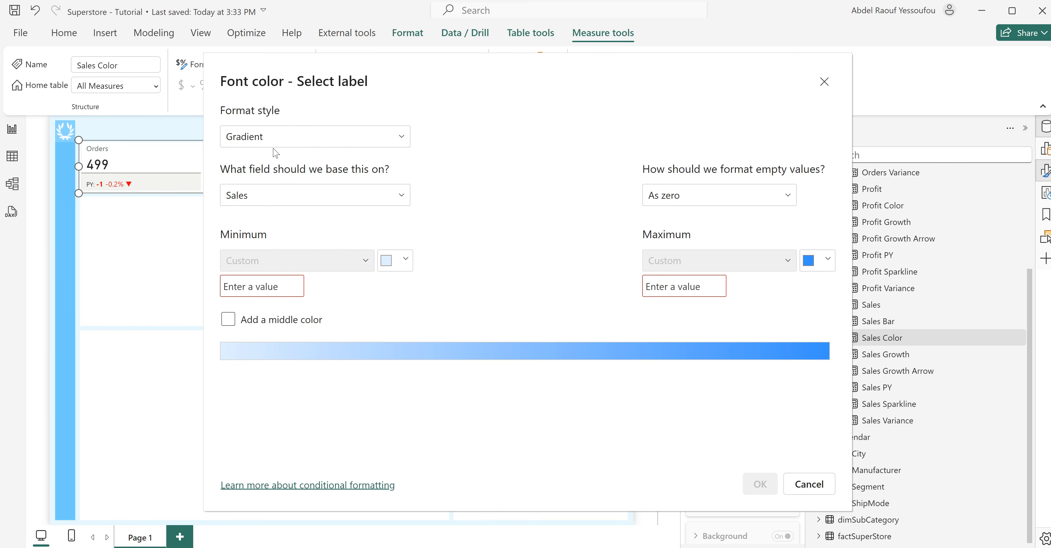
{"action": "left_click", "coordinate": [293, 142]}
{"action": "left_click", "coordinate": [272, 206]}
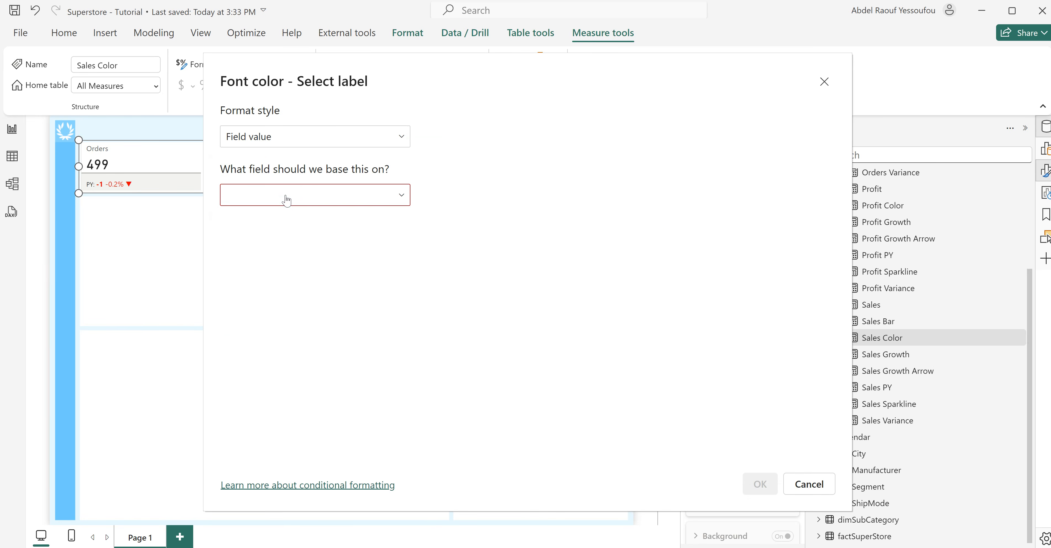
{"action": "left_click", "coordinate": [300, 198]}
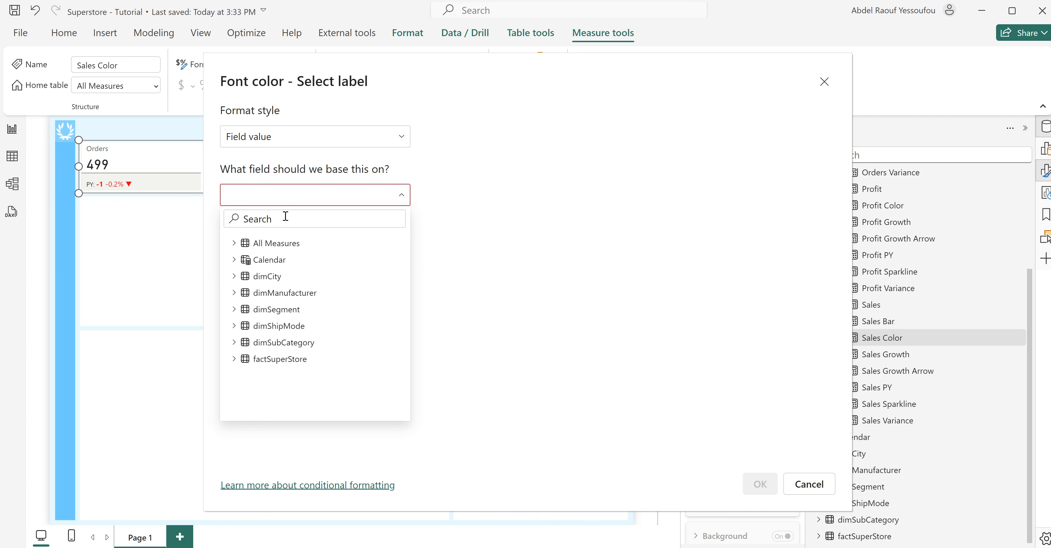
{"action": "type", "text": "col"}
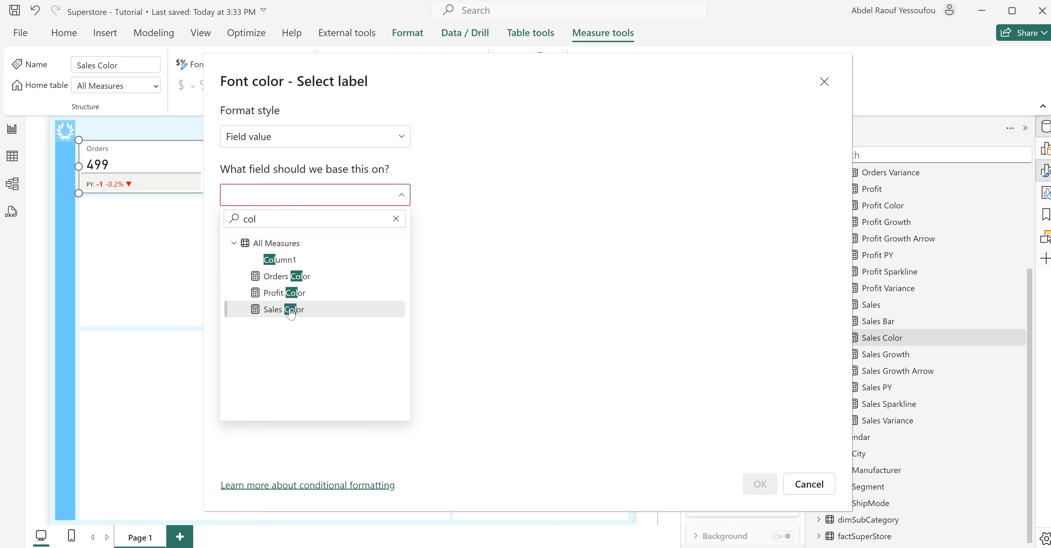
{"action": "left_click", "coordinate": [290, 310]}
{"action": "left_click", "coordinate": [760, 484]}
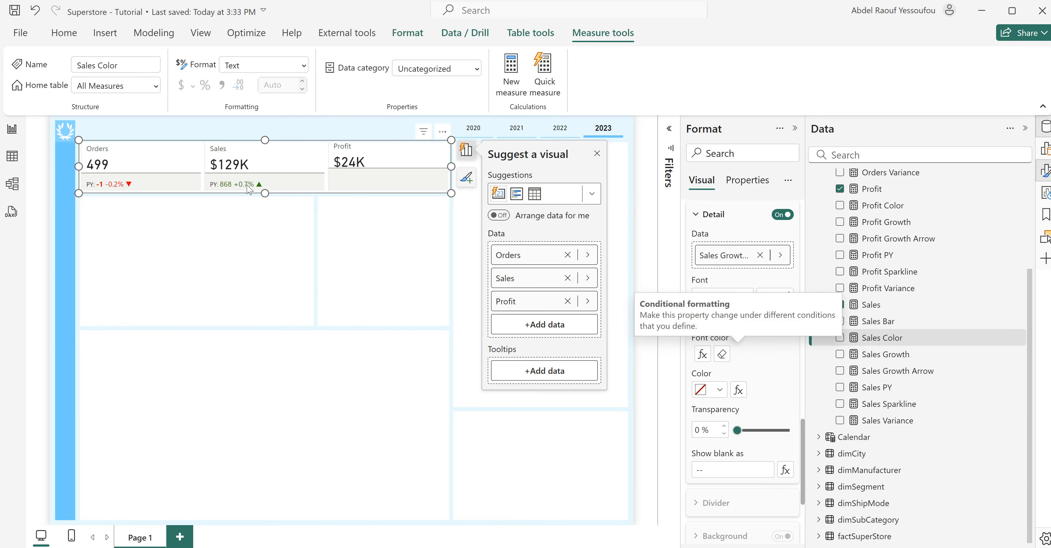
- Switch the reference label settings to the Profit series and add the Profit Variance measure as its label
{"action": "scroll", "coordinate": [763, 374], "scroll_direction": "up", "scroll_amount": 10}
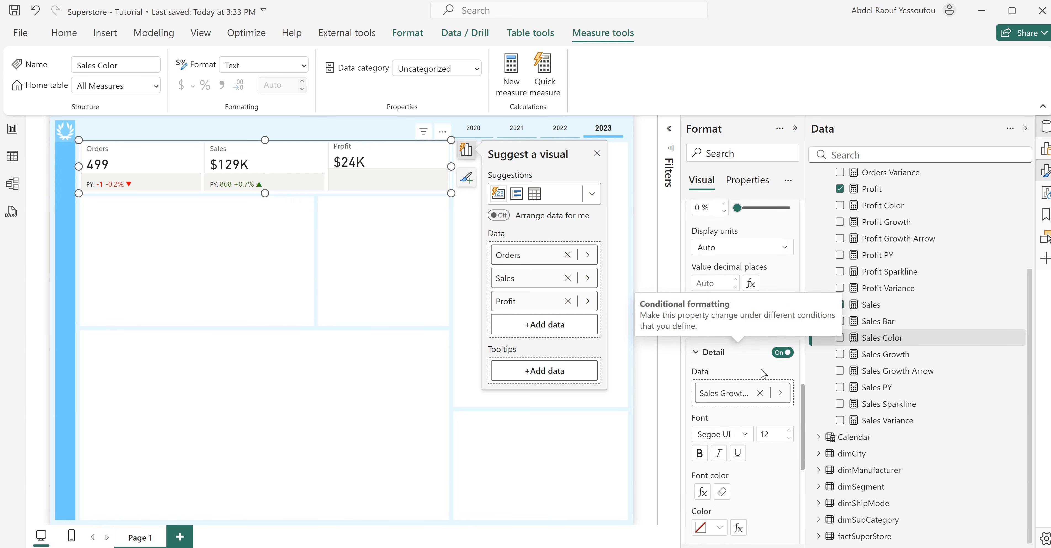
{"action": "scroll", "coordinate": [771, 276], "scroll_direction": "up", "scroll_amount": 3}
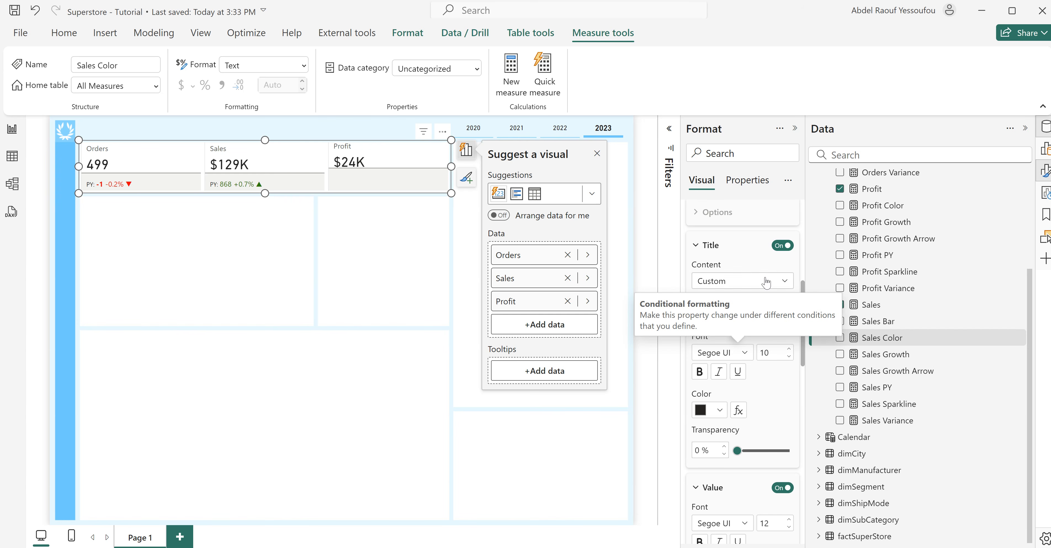
{"action": "scroll", "coordinate": [724, 252], "scroll_direction": "up", "scroll_amount": 2}
{"action": "scroll", "coordinate": [724, 252], "scroll_direction": "up", "scroll_amount": 3}
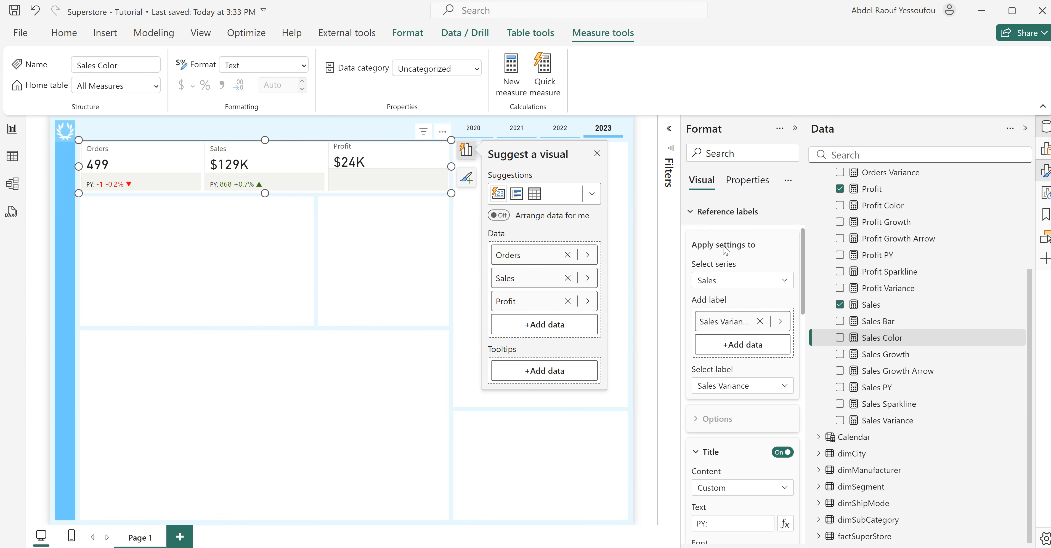
{"action": "left_click", "coordinate": [735, 281]}
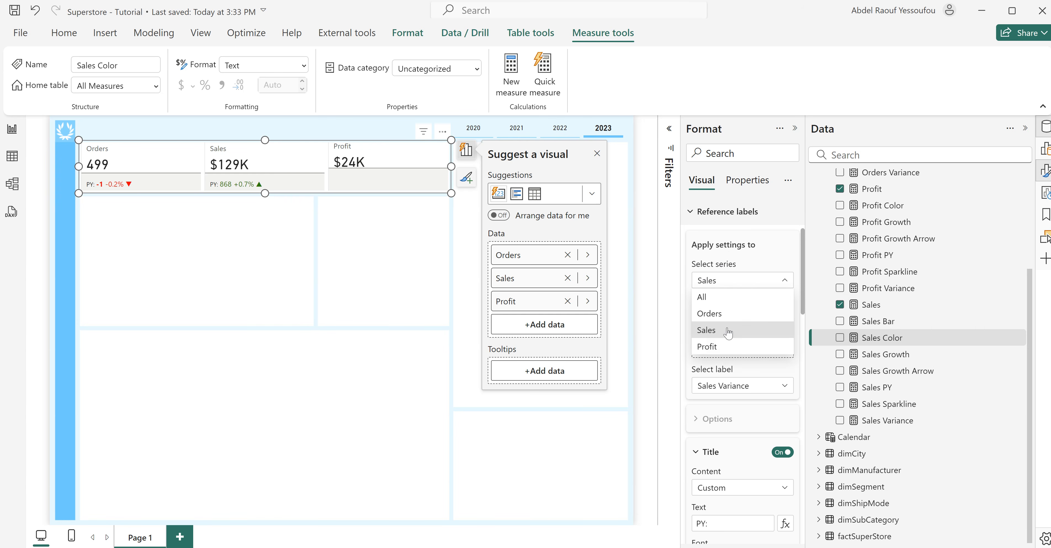
{"action": "left_click", "coordinate": [730, 350]}
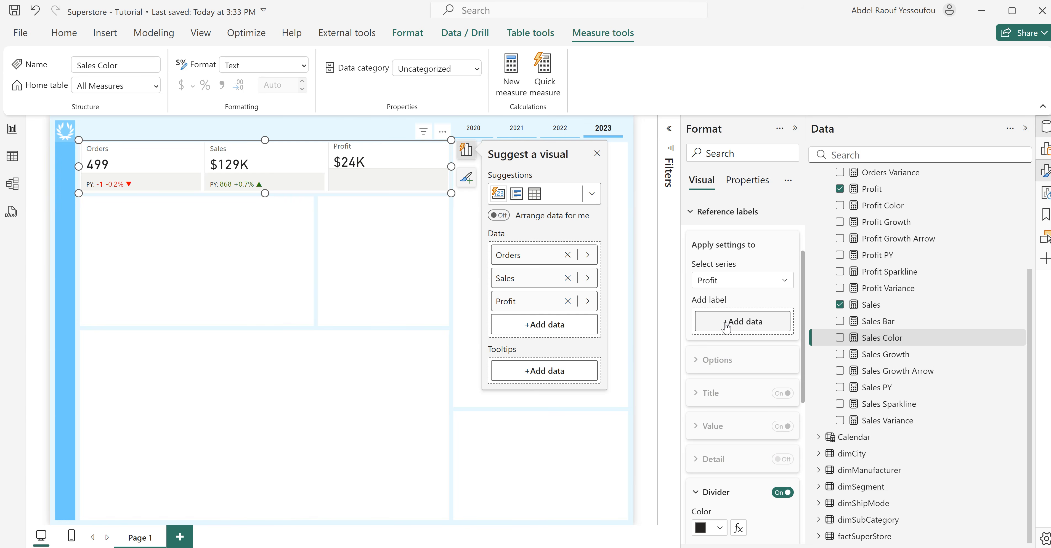
{"action": "scroll", "coordinate": [932, 419], "scroll_direction": "up", "scroll_amount": 3}
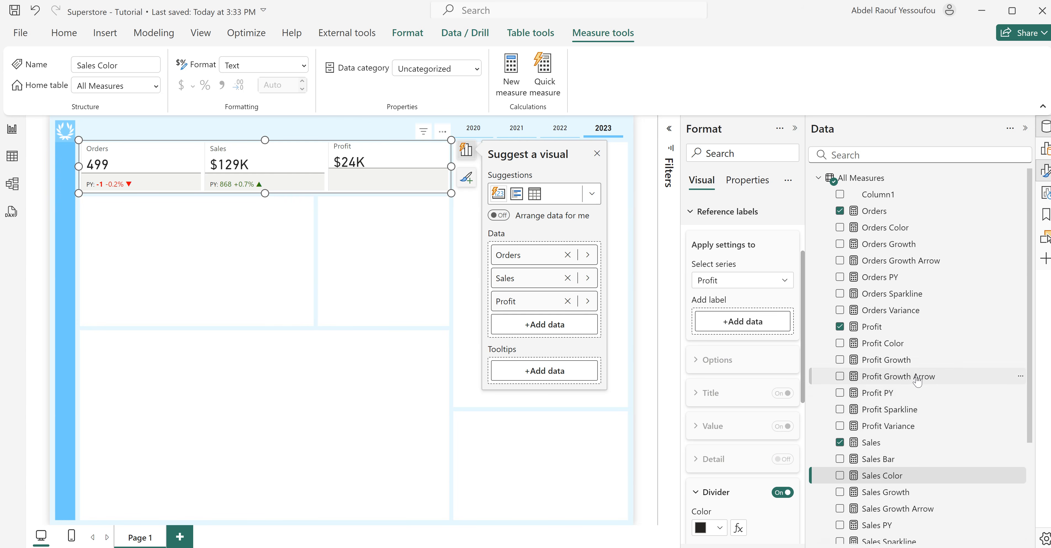
{"action": "left_click_drag", "start_coordinate": [898, 433], "coordinate": [758, 327]}
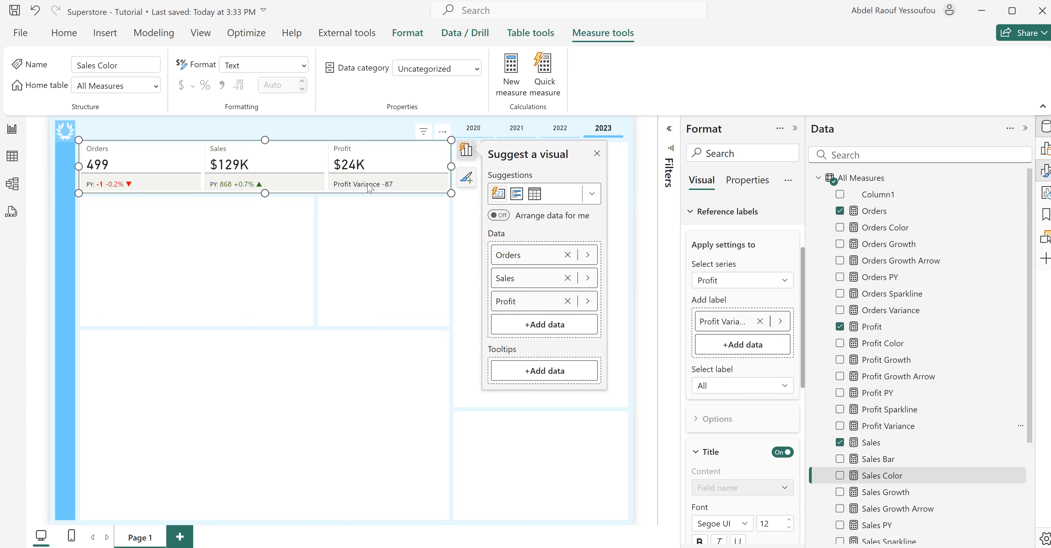
- Give the Profit Variance reference label the custom title "PY:" with font size 10
{"action": "left_click", "coordinate": [732, 387]}
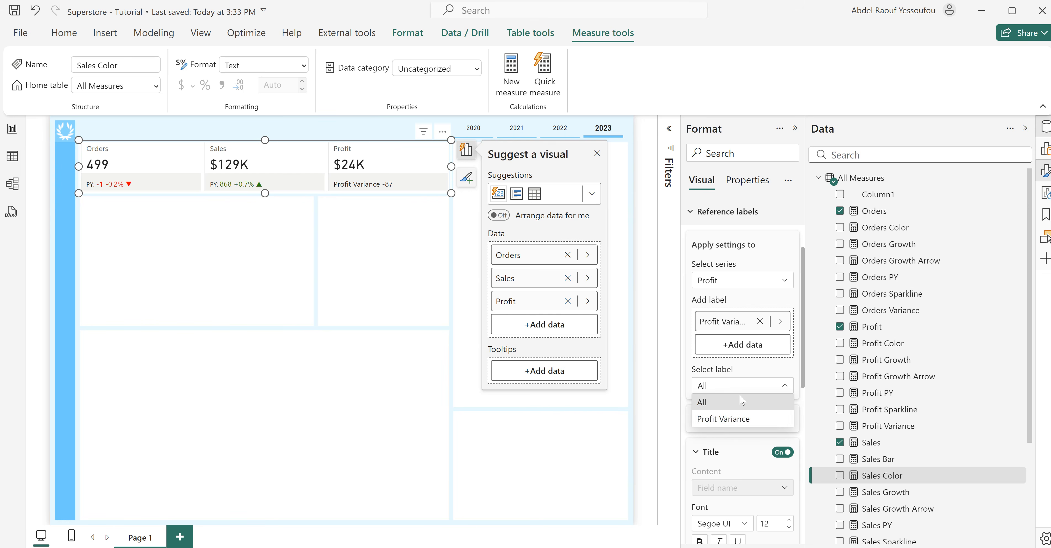
{"action": "left_click", "coordinate": [744, 422]}
{"action": "scroll", "coordinate": [743, 422], "scroll_direction": "down", "scroll_amount": 3}
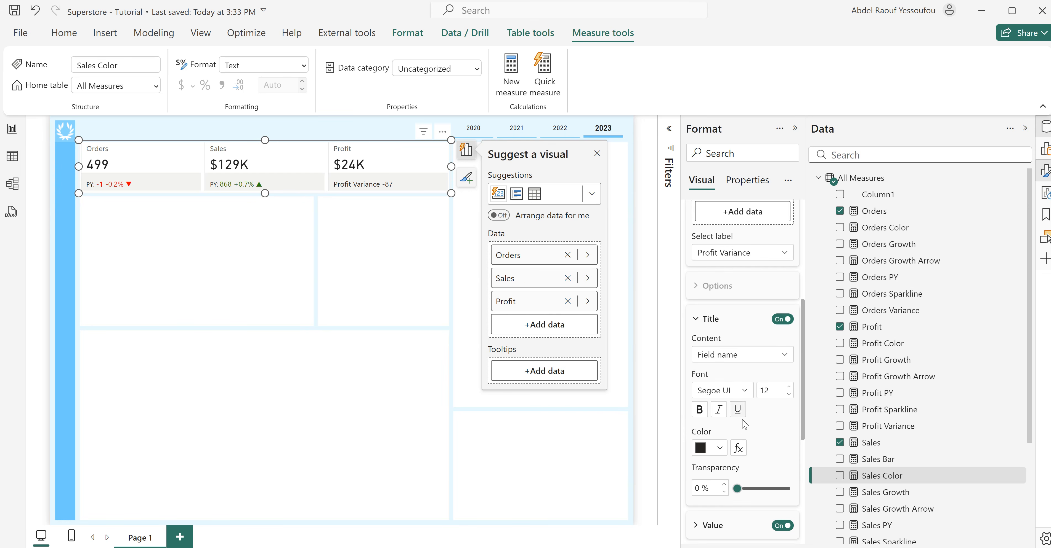
{"action": "left_click", "coordinate": [735, 352]}
{"action": "left_click", "coordinate": [722, 370]}
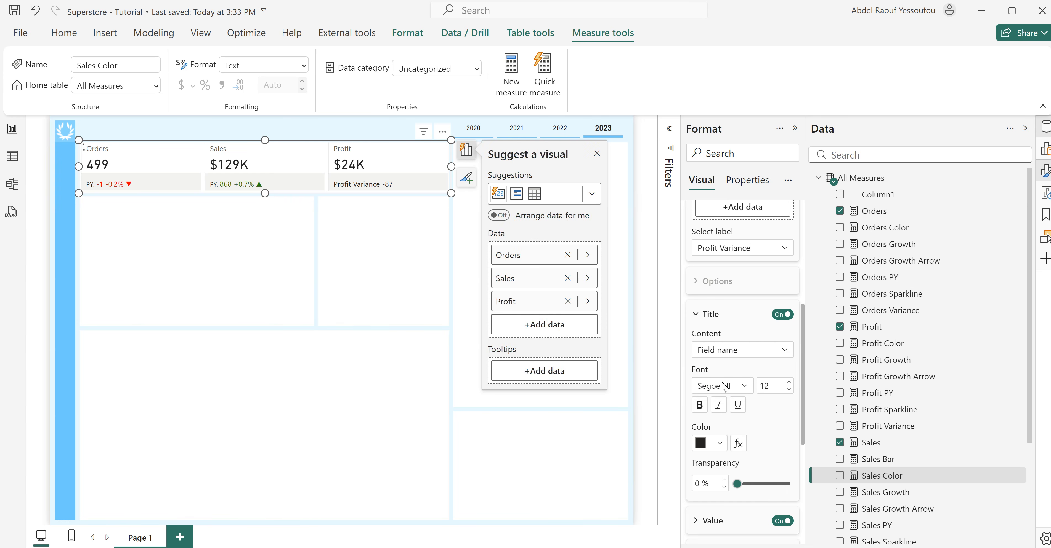
{"action": "left_click_drag", "start_coordinate": [754, 387], "coordinate": [685, 383]}
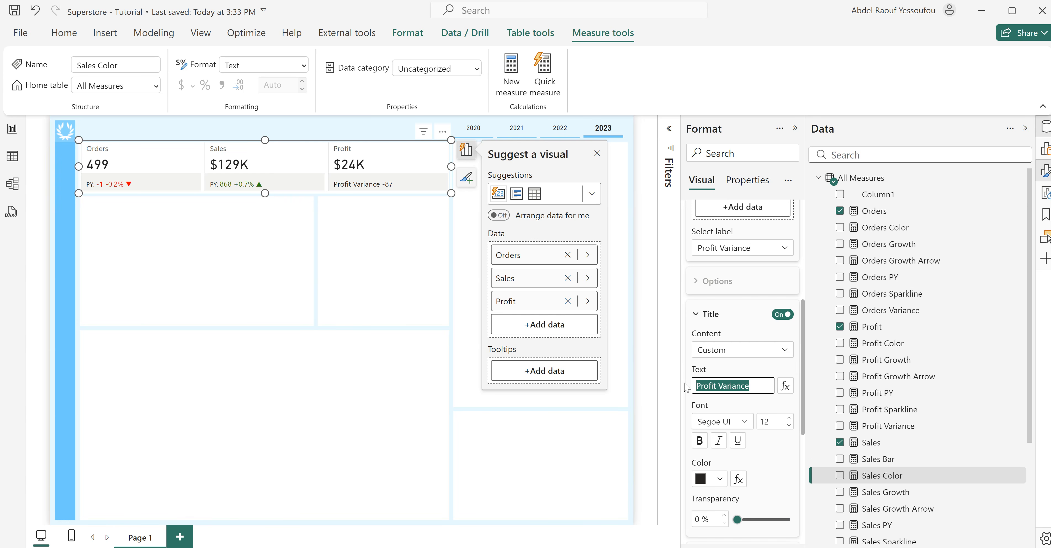
{"action": "type", "text": "PY"}
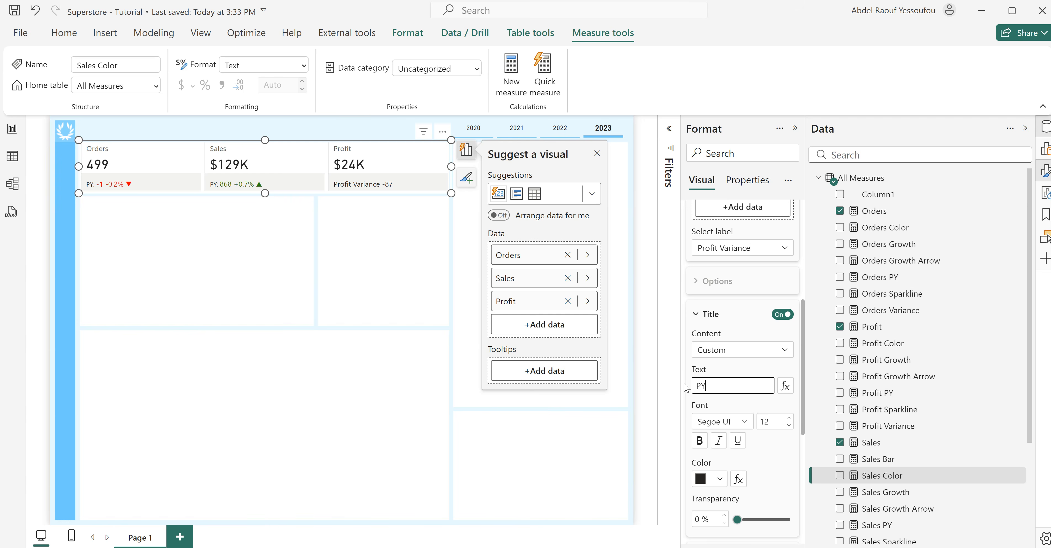
{"action": "type", "text": ":"}
{"action": "left_click", "coordinate": [789, 426]}
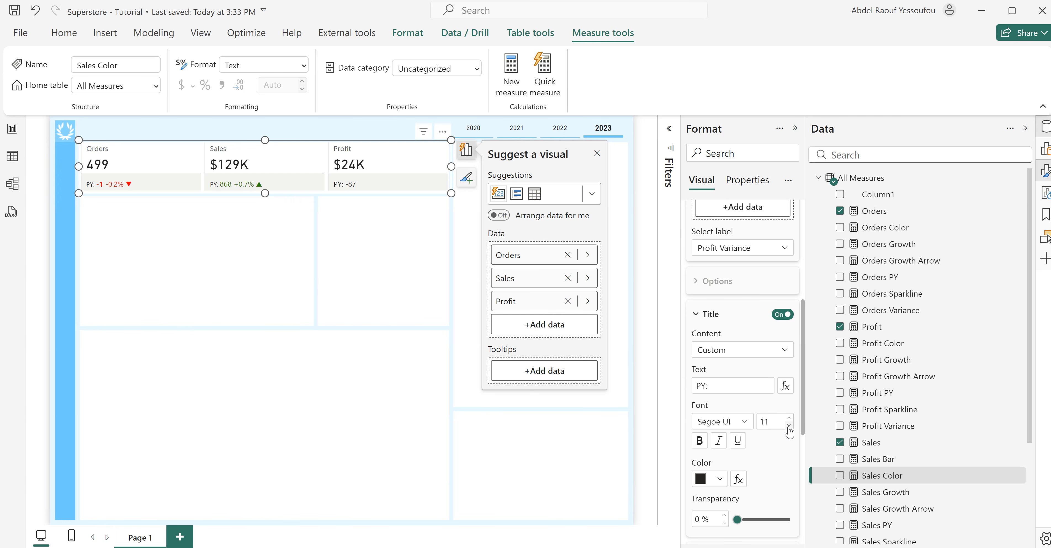
{"action": "left_click", "coordinate": [789, 426]}
- Set the Profit reference label's value color conditionally by field value, based on the Profit Color measure
{"action": "scroll", "coordinate": [787, 480], "scroll_direction": "down", "scroll_amount": 5}
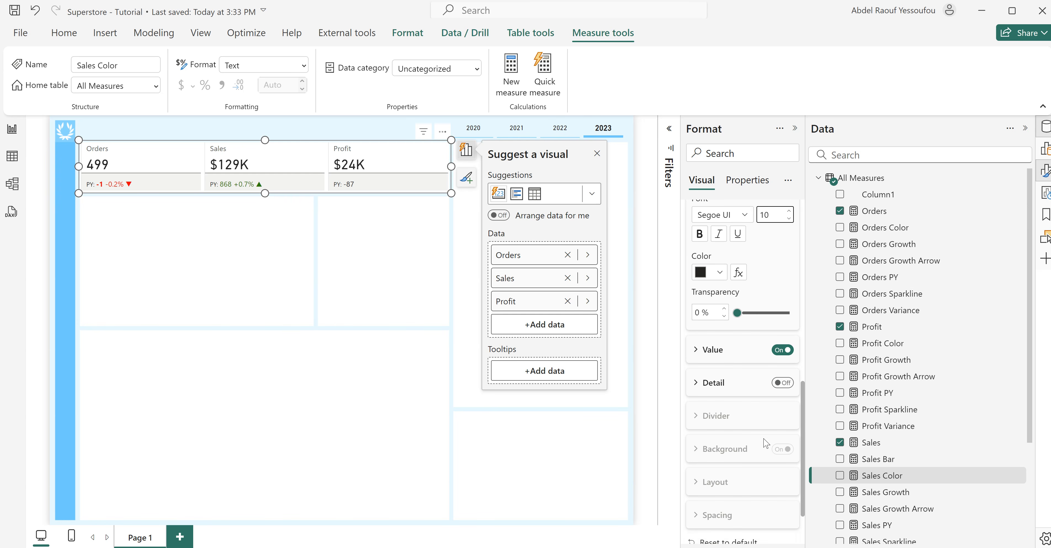
{"action": "left_click", "coordinate": [718, 355]}
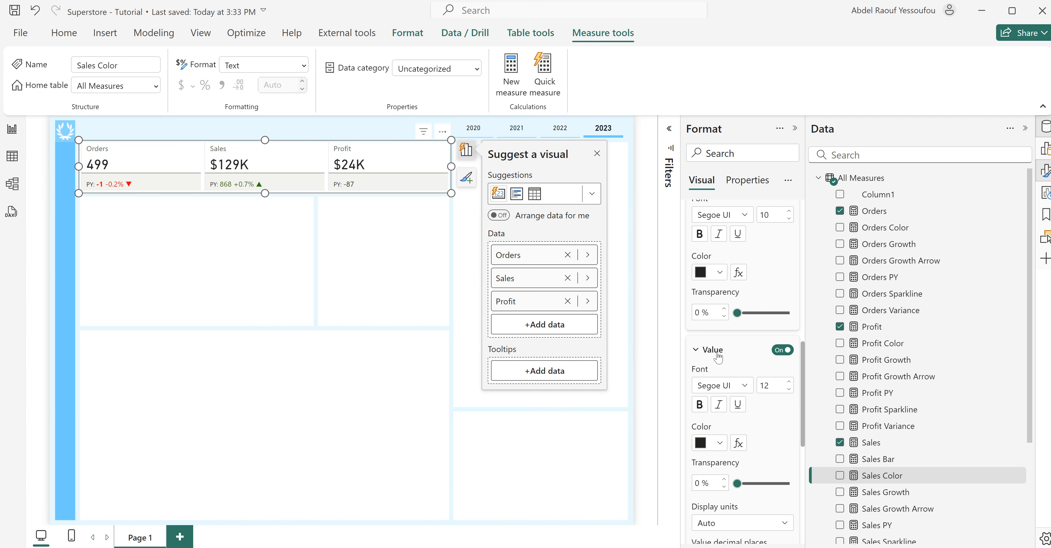
{"action": "left_click", "coordinate": [738, 445]}
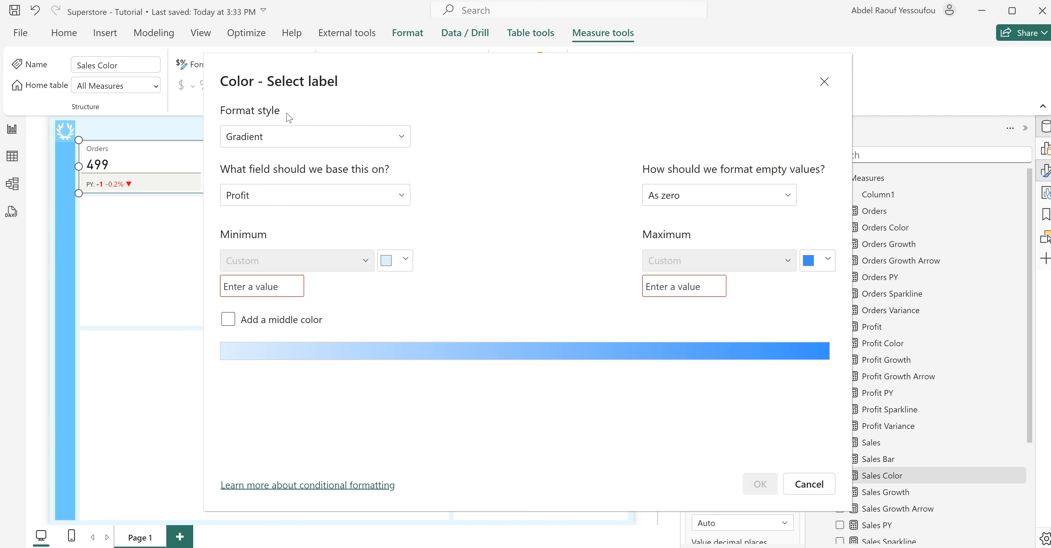
{"action": "left_click", "coordinate": [287, 137]}
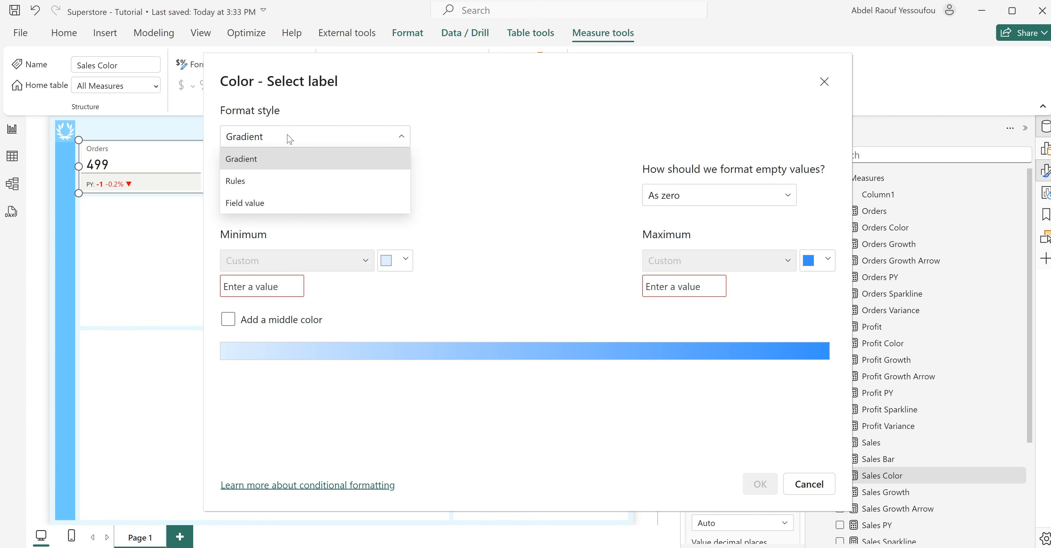
{"action": "left_click", "coordinate": [277, 208]}
{"action": "left_click", "coordinate": [317, 203]}
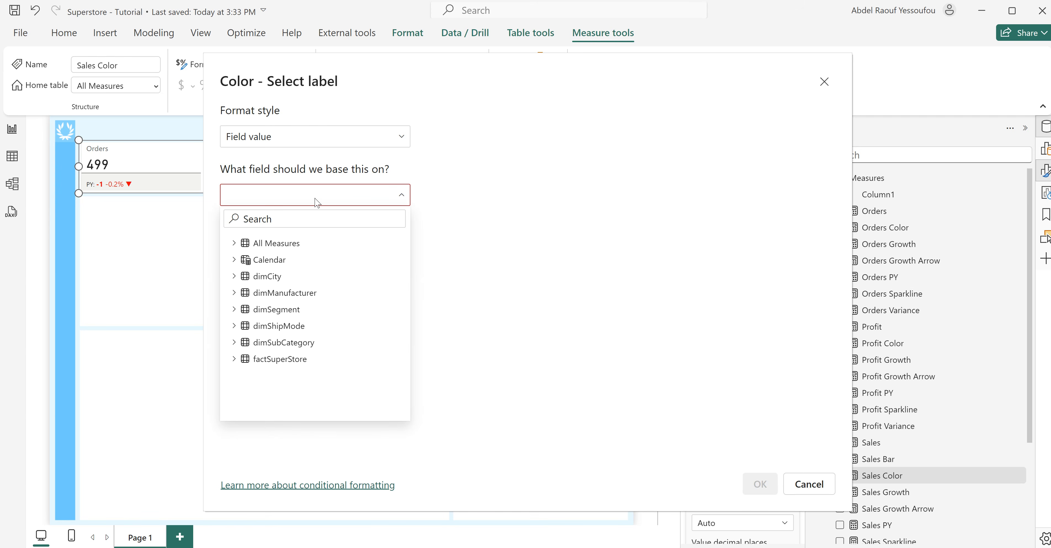
{"action": "type", "text": "col"}
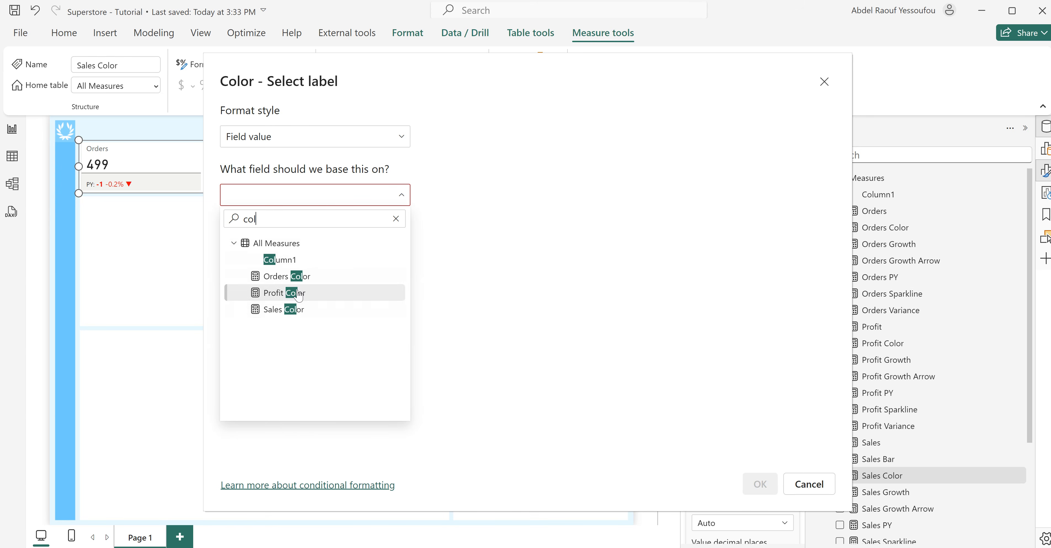
{"action": "left_click", "coordinate": [299, 294]}
{"action": "left_click", "coordinate": [759, 484]}
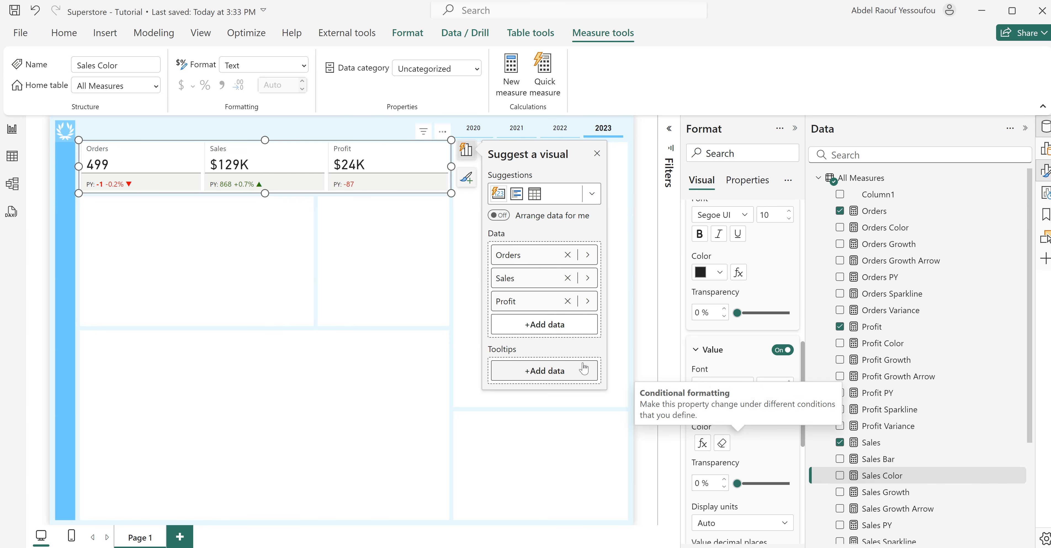
- Make the value of the Profit Variance reference label bold
{"action": "scroll", "coordinate": [763, 447], "scroll_direction": "down", "scroll_amount": 5}
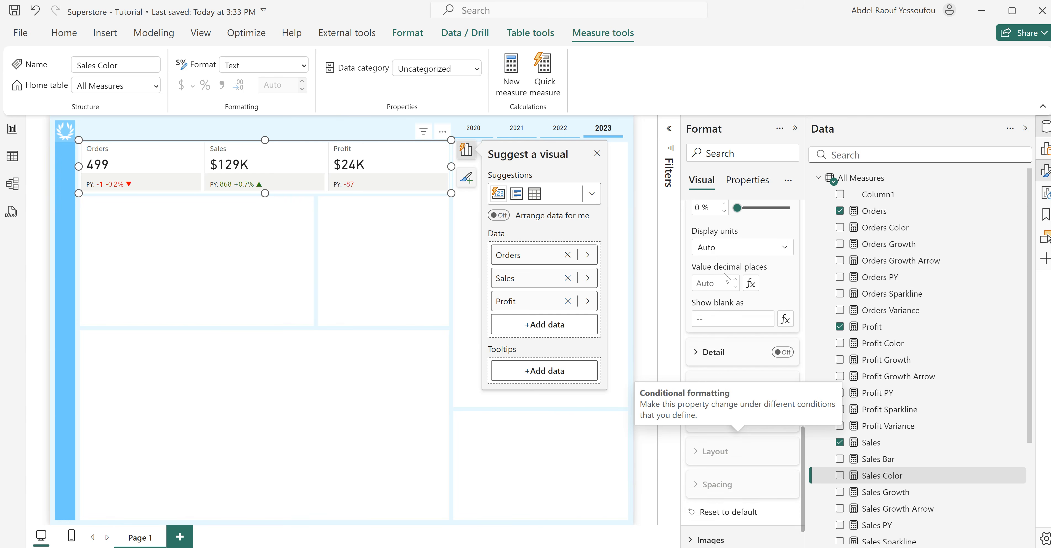
{"action": "scroll", "coordinate": [728, 281], "scroll_direction": "up", "scroll_amount": 2}
{"action": "scroll", "coordinate": [713, 256], "scroll_direction": "up", "scroll_amount": 2}
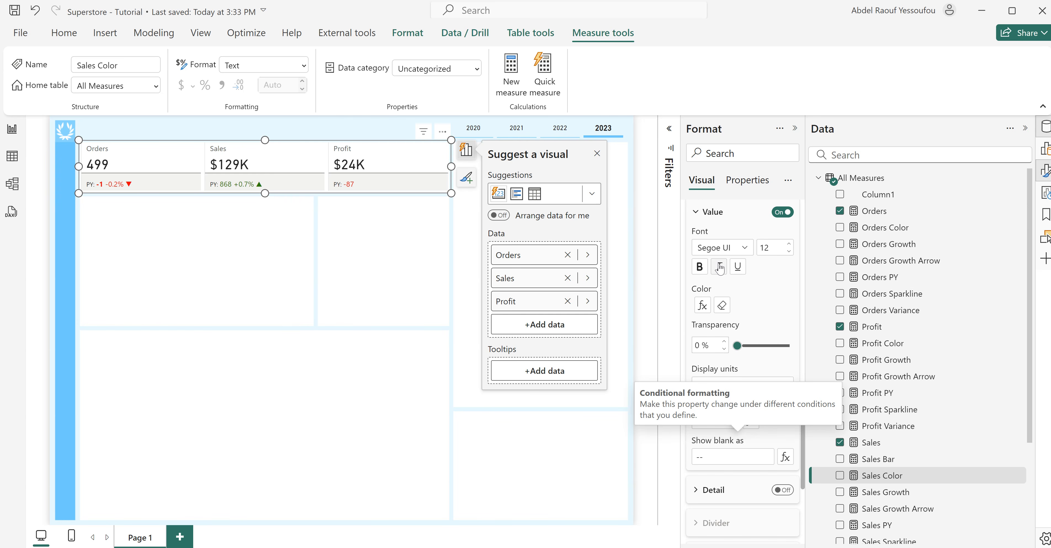
{"action": "scroll", "coordinate": [791, 439], "scroll_direction": "down", "scroll_amount": 3}
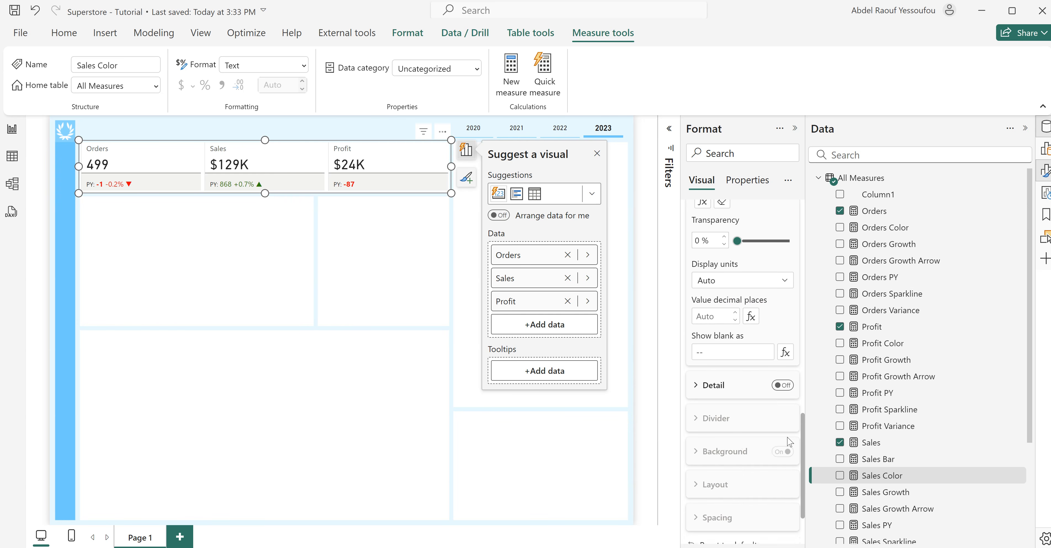
- Turn on the detail for the Profit Variance reference label and add the Profit Growth Arrow measure as its data
{"action": "left_click", "coordinate": [778, 353]}
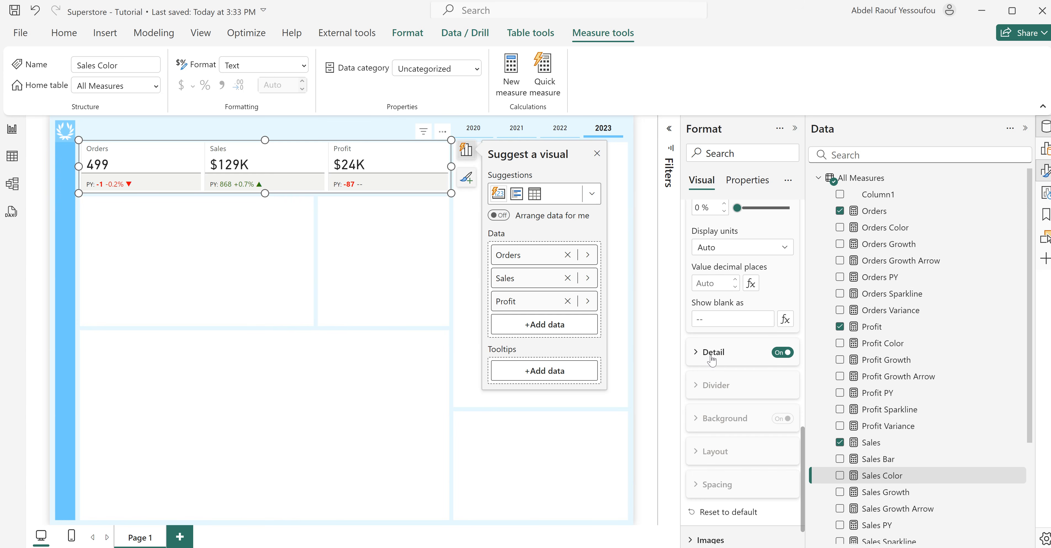
{"action": "scroll", "coordinate": [881, 459], "scroll_direction": "down", "scroll_amount": 5}
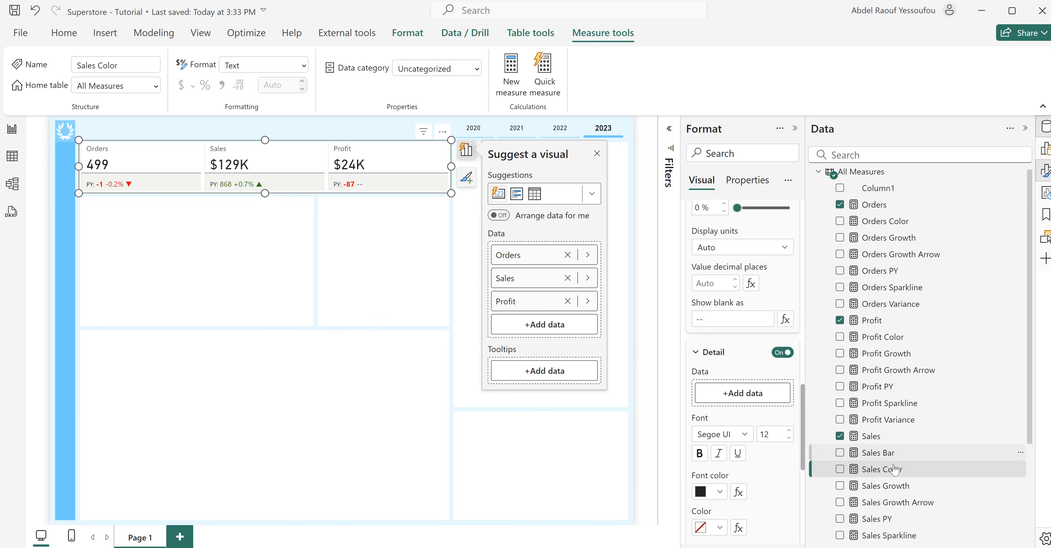
{"action": "scroll", "coordinate": [897, 453], "scroll_direction": "up", "scroll_amount": 5}
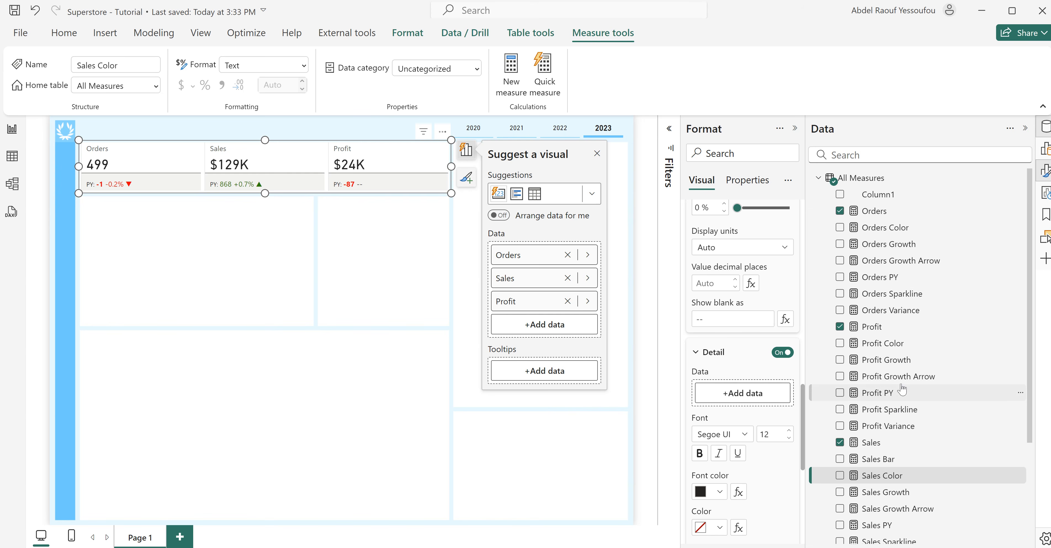
{"action": "left_click_drag", "start_coordinate": [911, 381], "coordinate": [770, 397]}
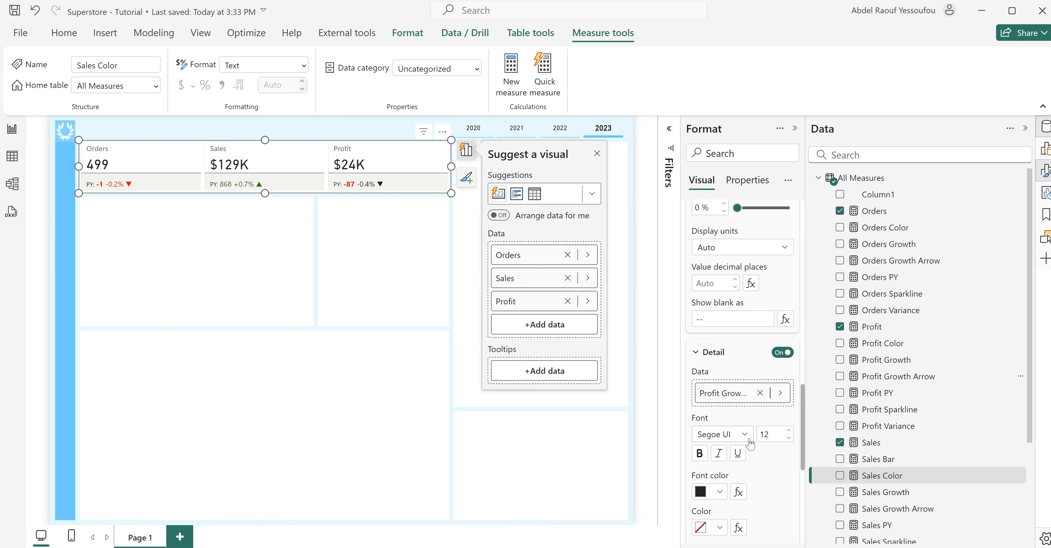
- Set the Profit label detail's font color conditionally by field value, based on the Profit Color measure
{"action": "scroll", "coordinate": [750, 445], "scroll_direction": "down", "scroll_amount": 5}
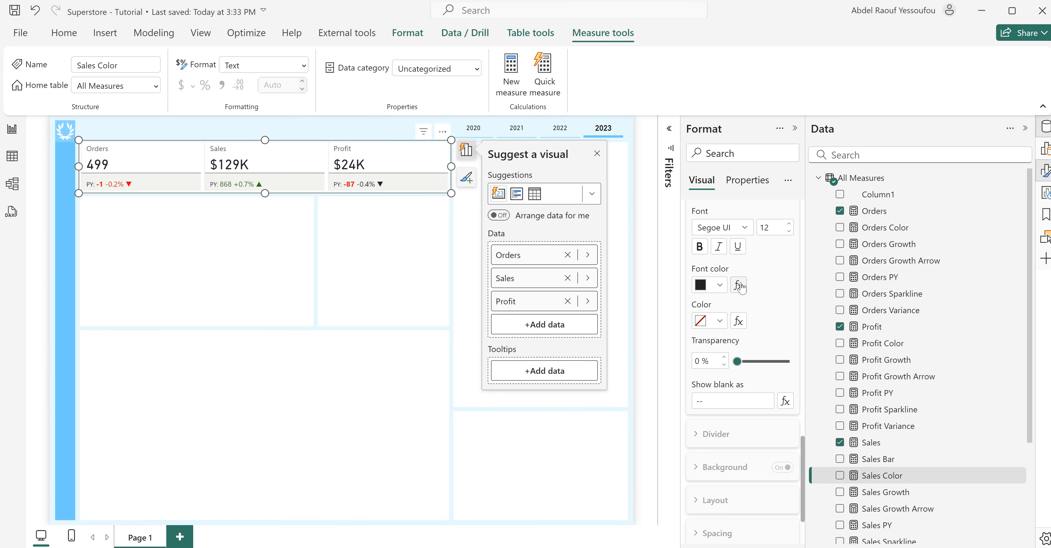
{"action": "left_click", "coordinate": [738, 286]}
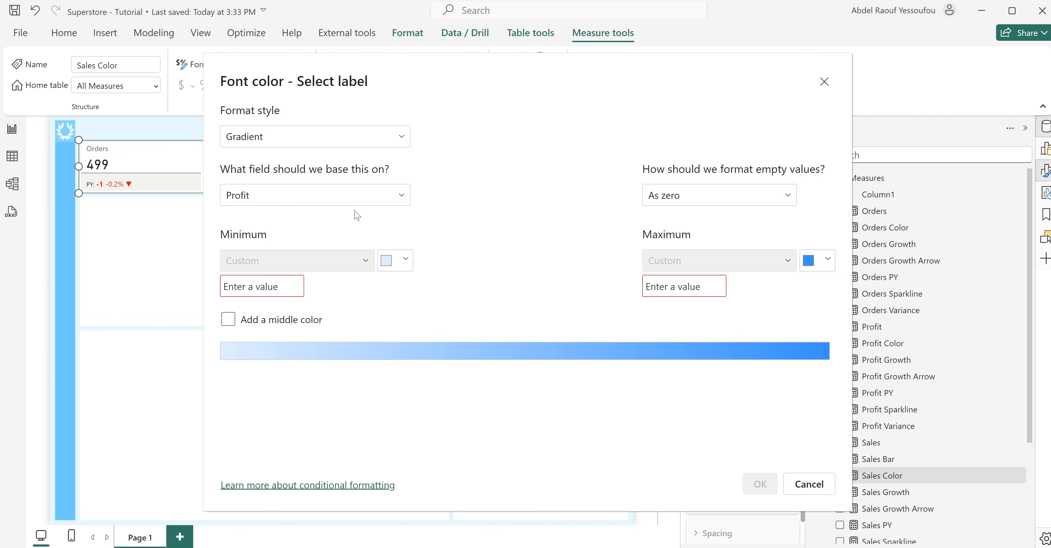
{"action": "left_click", "coordinate": [292, 138]}
{"action": "left_click", "coordinate": [295, 204]}
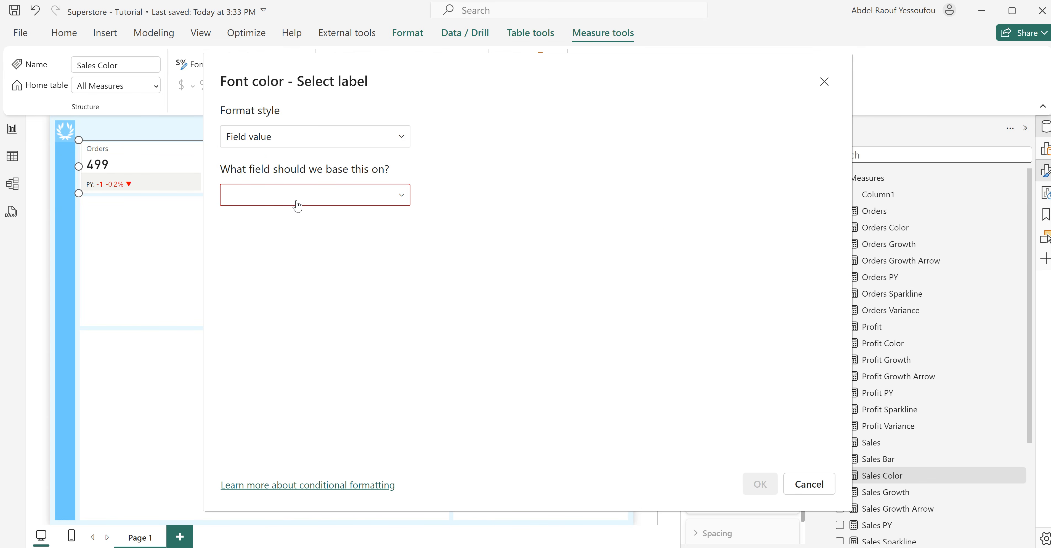
{"action": "left_click", "coordinate": [297, 200]}
{"action": "type", "text": "col"}
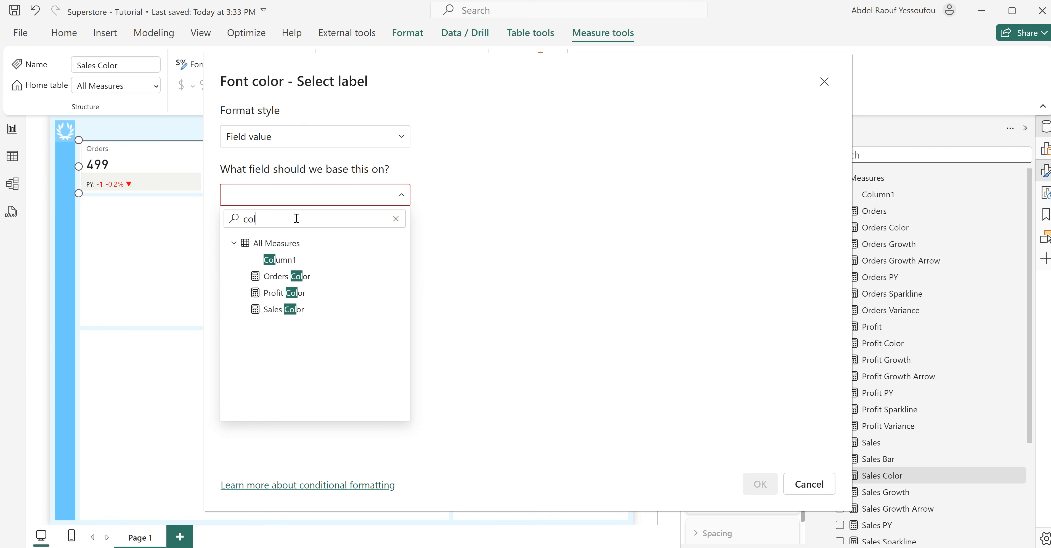
{"action": "left_click", "coordinate": [284, 293]}
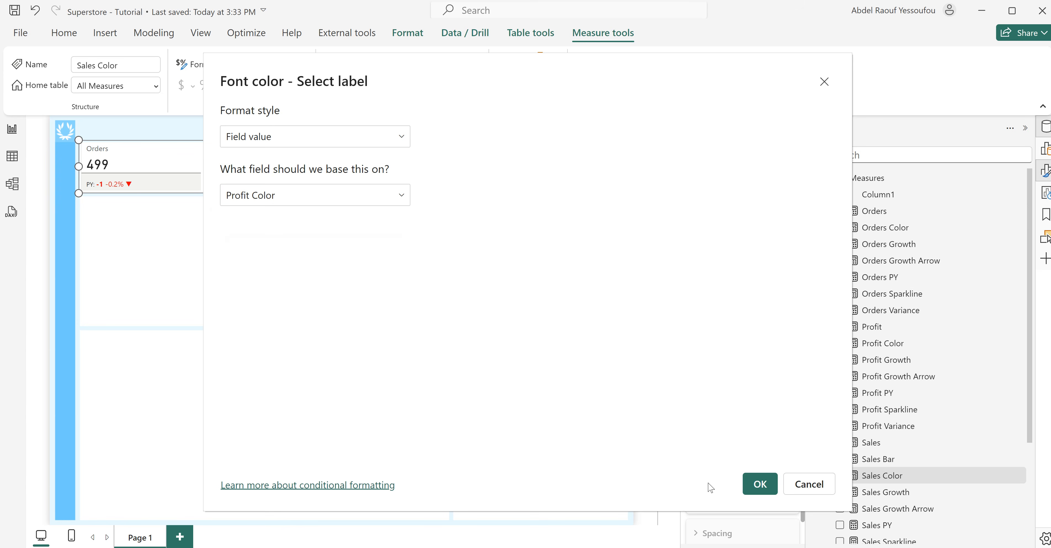
{"action": "left_click", "coordinate": [763, 488]}
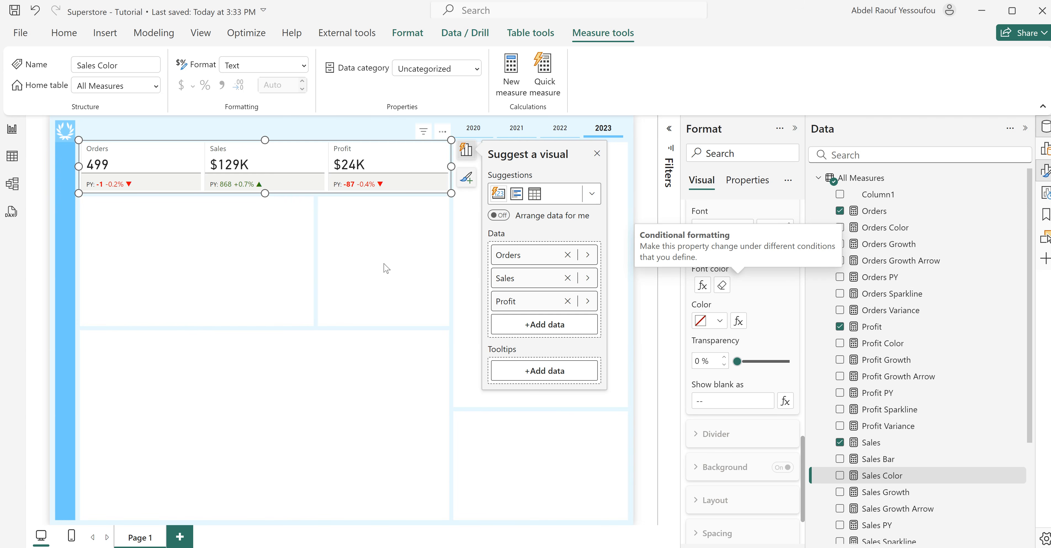
- Switch the reference label settings to the Sales series and make its Sales Variance value bold
{"action": "scroll", "coordinate": [795, 296], "scroll_direction": "up", "scroll_amount": 5}
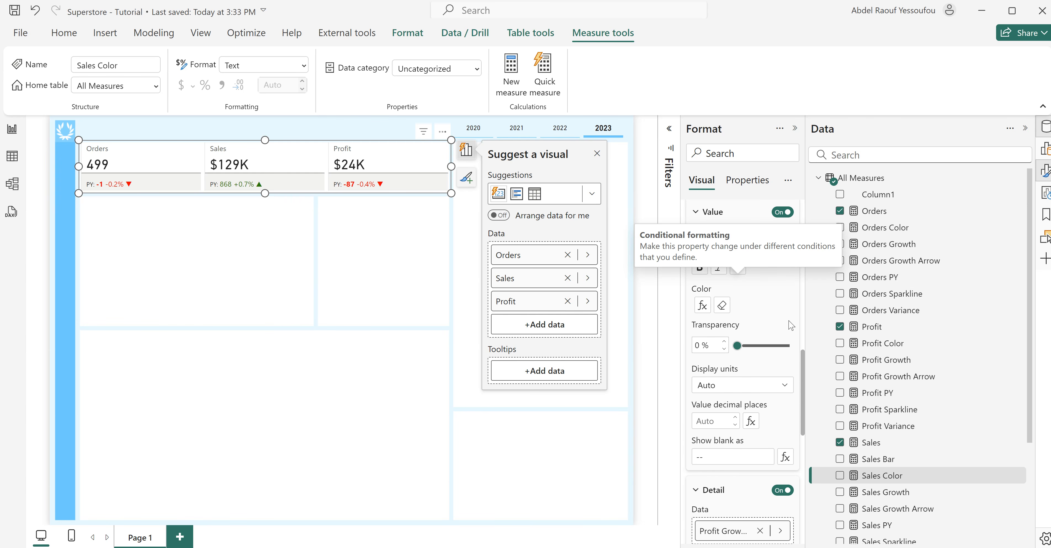
{"action": "scroll", "coordinate": [796, 295], "scroll_direction": "up", "scroll_amount": 3}
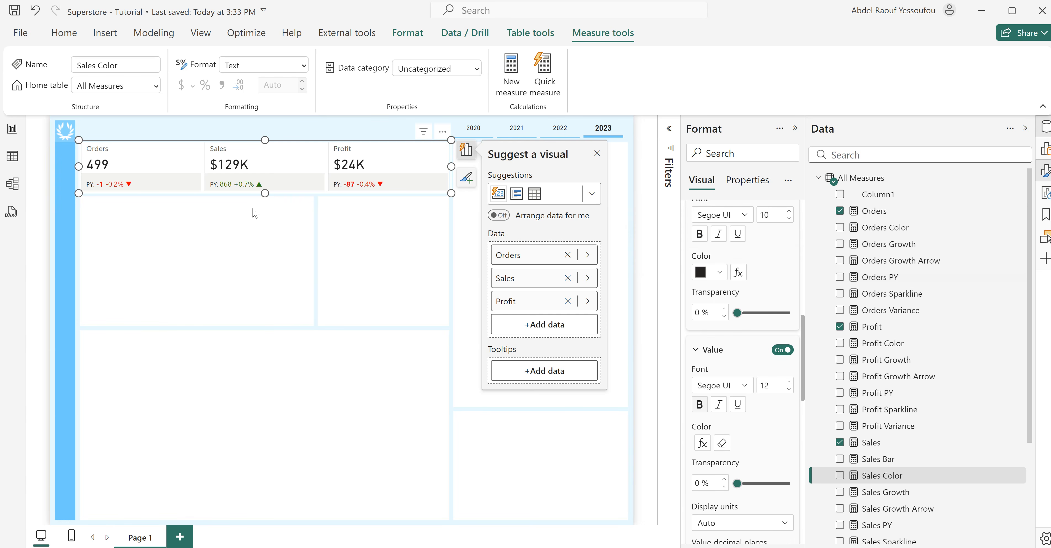
{"action": "scroll", "coordinate": [724, 323], "scroll_direction": "up", "scroll_amount": 5}
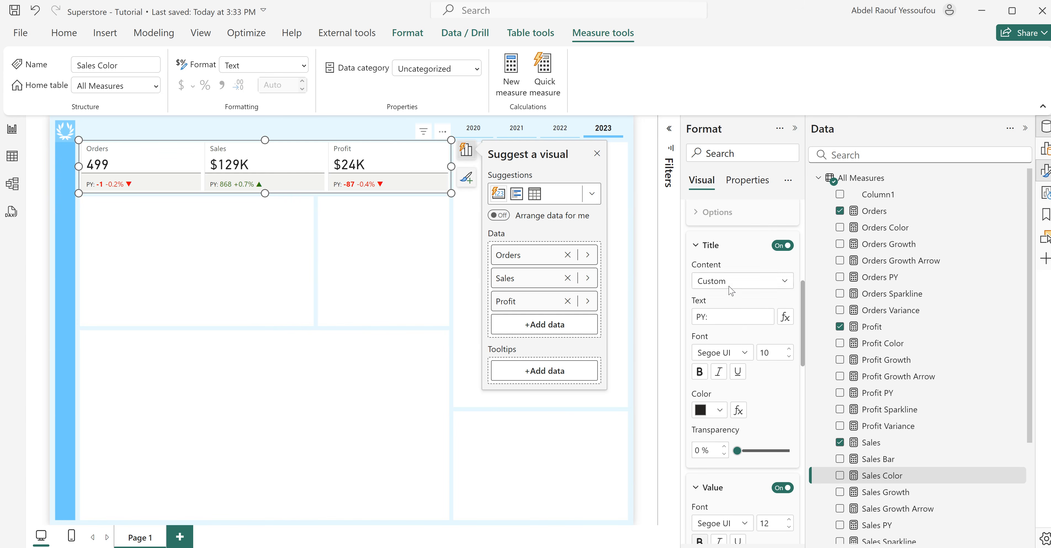
{"action": "scroll", "coordinate": [732, 282], "scroll_direction": "up", "scroll_amount": 5}
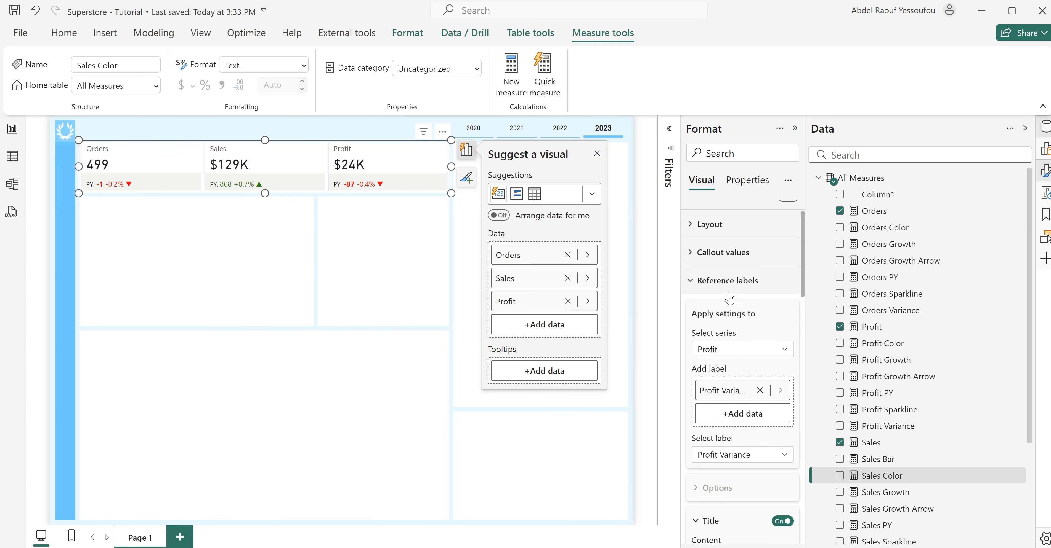
{"action": "left_click", "coordinate": [732, 354]}
{"action": "left_click", "coordinate": [723, 414]}
{"action": "scroll", "coordinate": [737, 425], "scroll_direction": "down", "scroll_amount": 8}
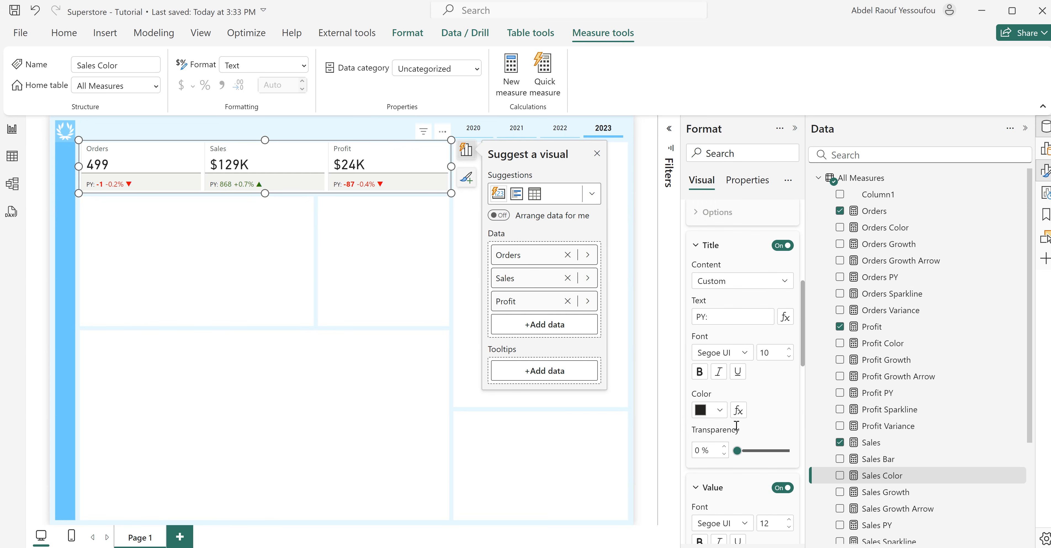
{"action": "scroll", "coordinate": [702, 385], "scroll_direction": "down", "scroll_amount": 6}
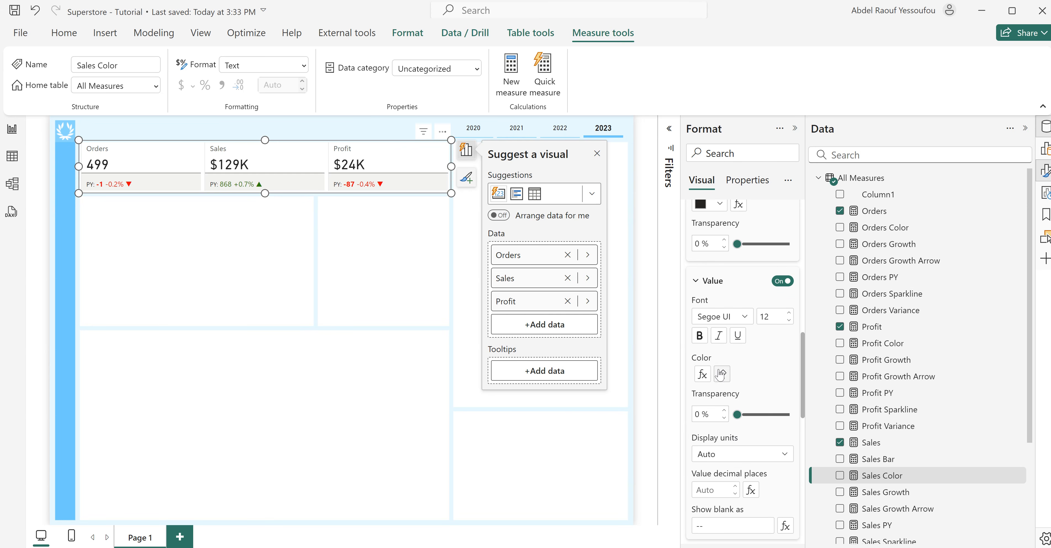
{"action": "left_click", "coordinate": [700, 343]}
- Apply the reference label settings to all series and turn off the divider
{"action": "scroll", "coordinate": [768, 326], "scroll_direction": "up", "scroll_amount": 2}
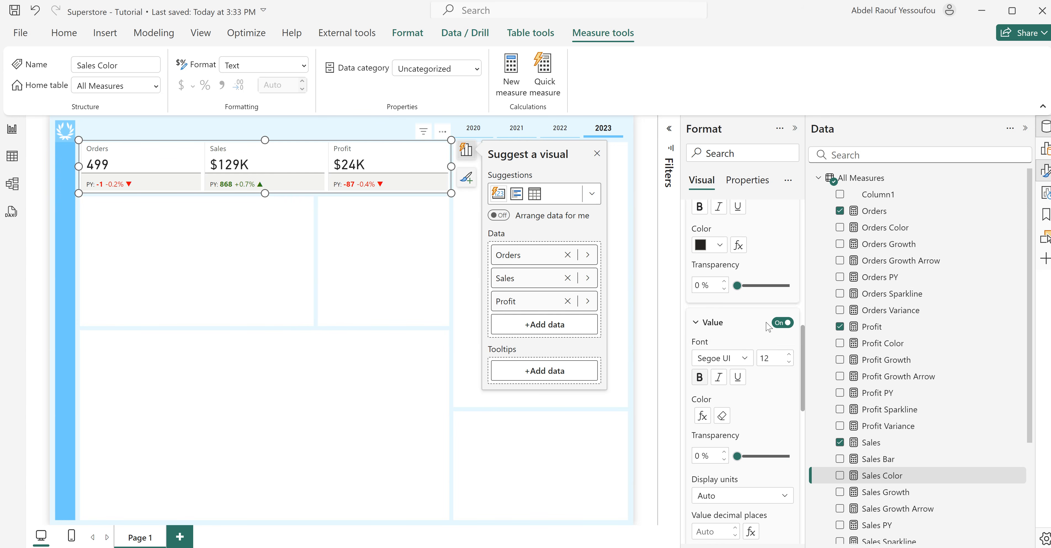
{"action": "scroll", "coordinate": [769, 326], "scroll_direction": "up", "scroll_amount": 10}
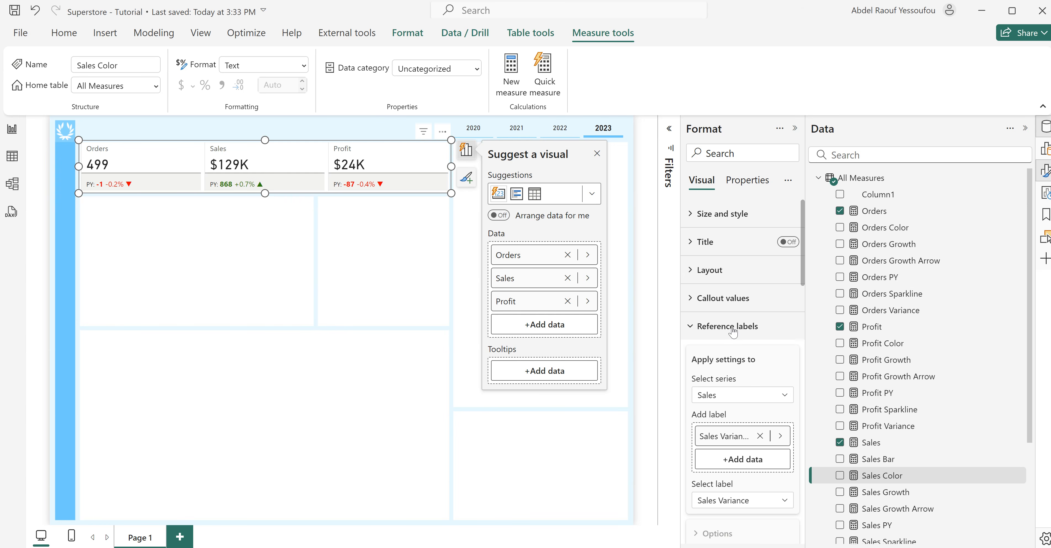
{"action": "left_click", "coordinate": [717, 404]}
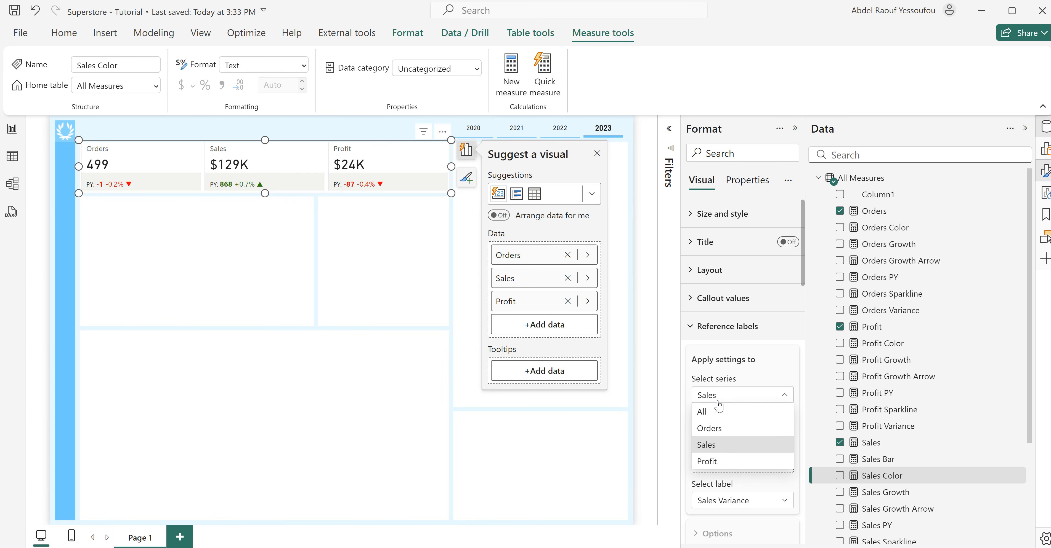
{"action": "left_click", "coordinate": [723, 400]}
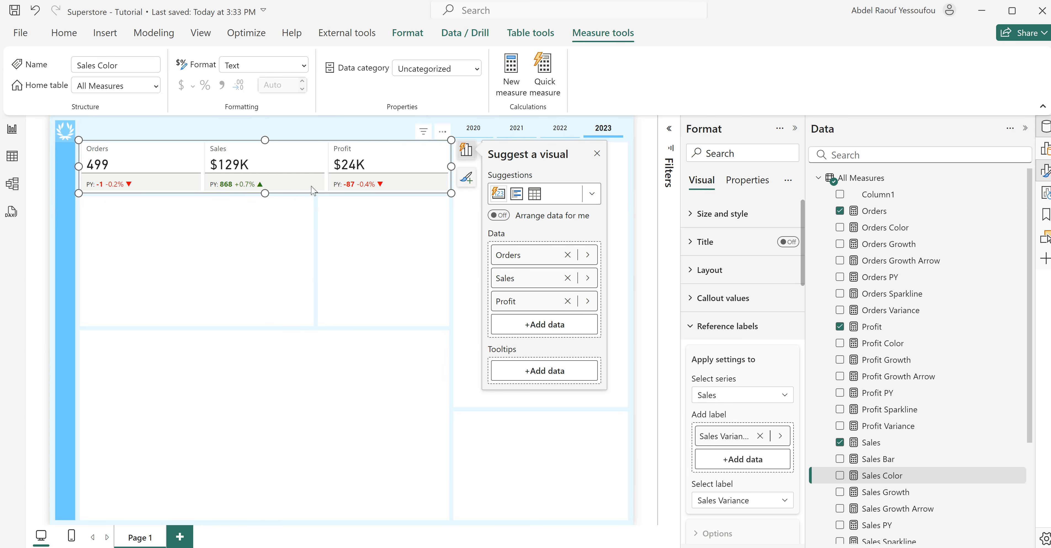
{"action": "scroll", "coordinate": [734, 286], "scroll_direction": "down", "scroll_amount": 3}
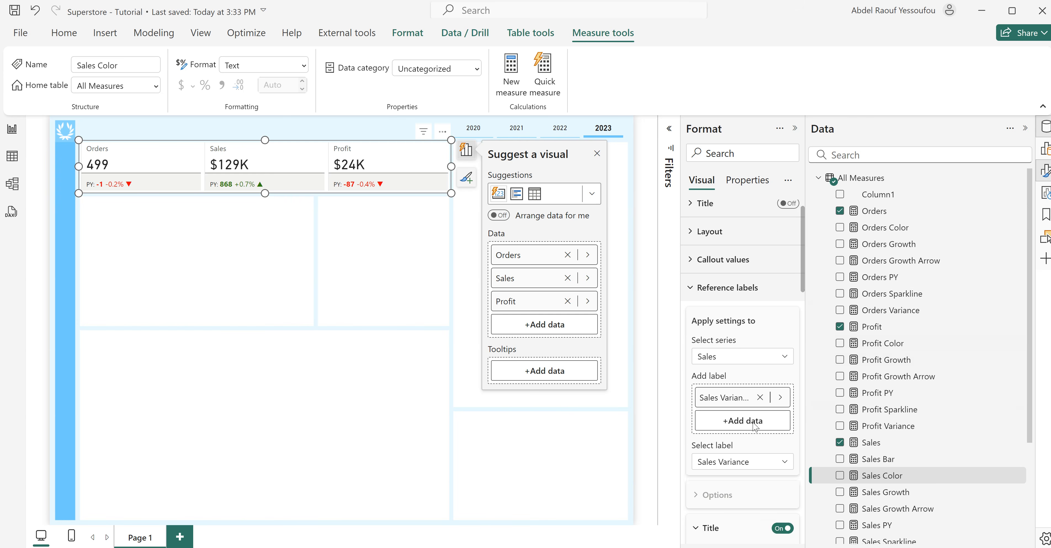
{"action": "left_click", "coordinate": [724, 259]}
{"action": "left_click", "coordinate": [718, 275]}
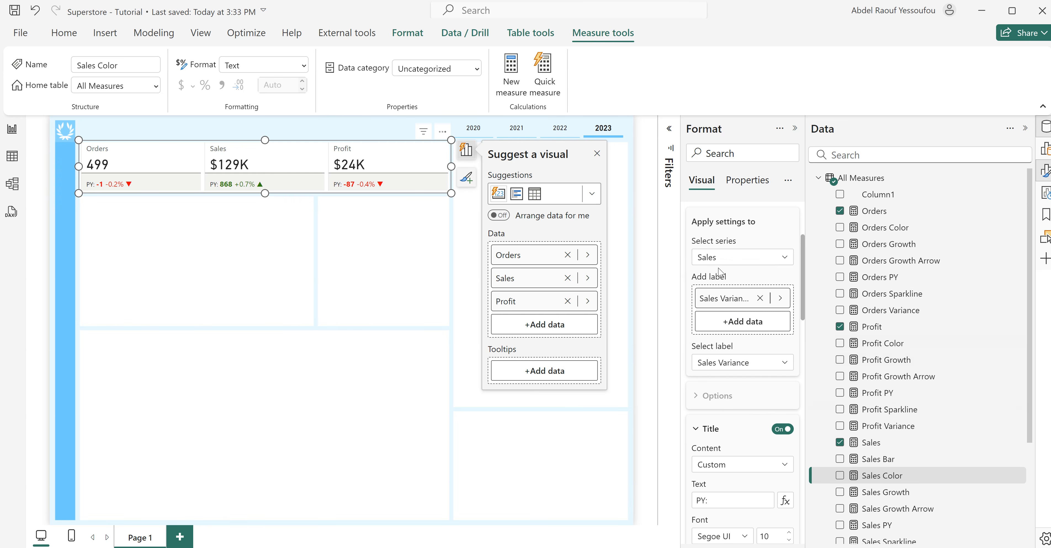
{"action": "scroll", "coordinate": [765, 375], "scroll_direction": "down", "scroll_amount": 5}
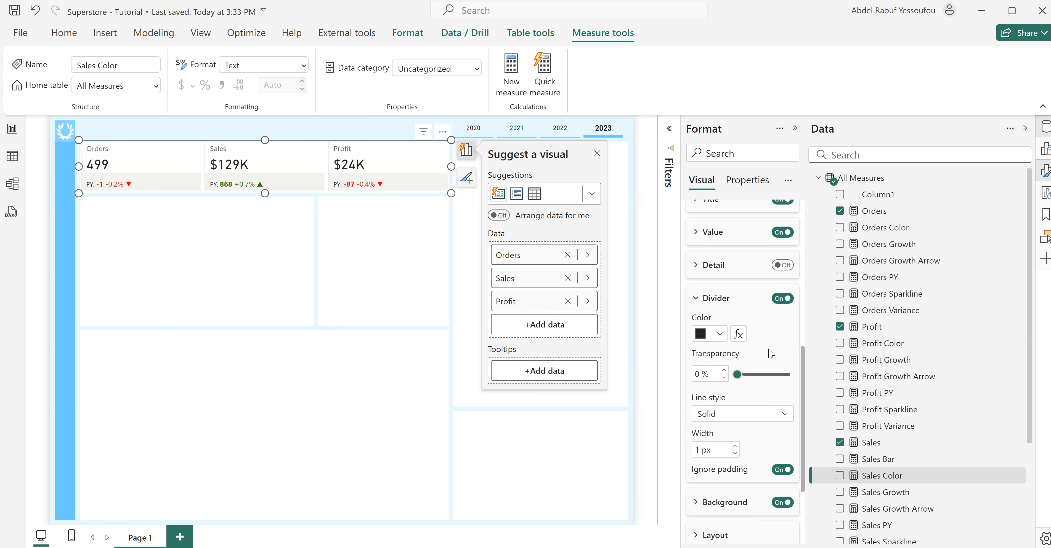
{"action": "left_click", "coordinate": [779, 300]}
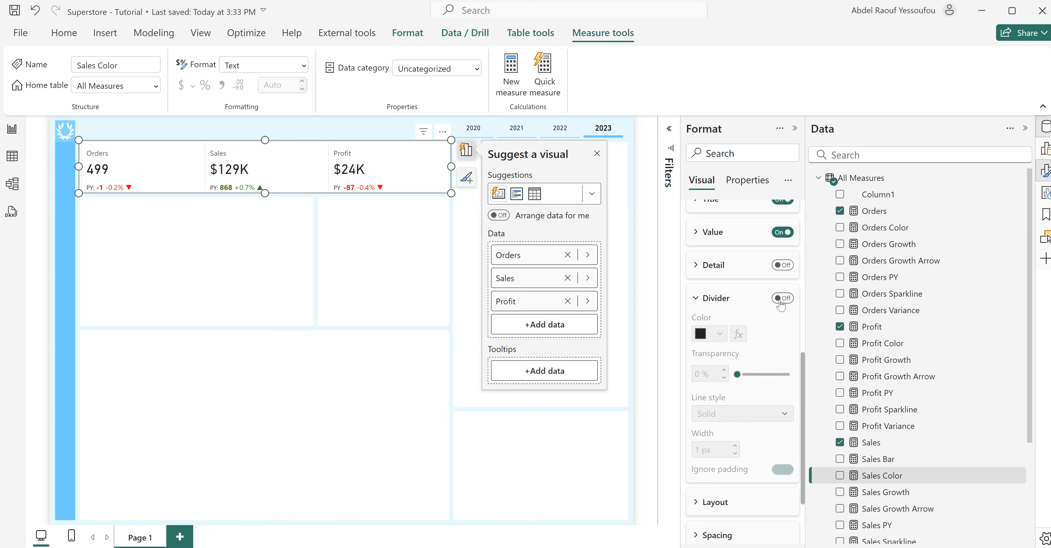
{"action": "scroll", "coordinate": [752, 516], "scroll_direction": "down", "scroll_amount": 3}
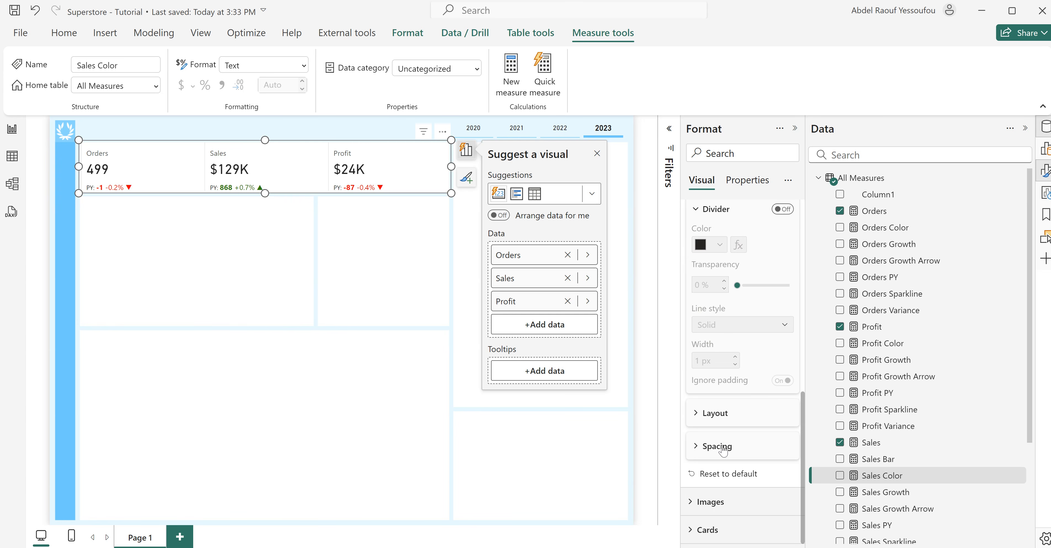
- Reduce the outer padding of the reference labels to 5 px for all series
{"action": "left_click", "coordinate": [732, 448]}
{"action": "scroll", "coordinate": [734, 447], "scroll_direction": "down", "scroll_amount": 2}
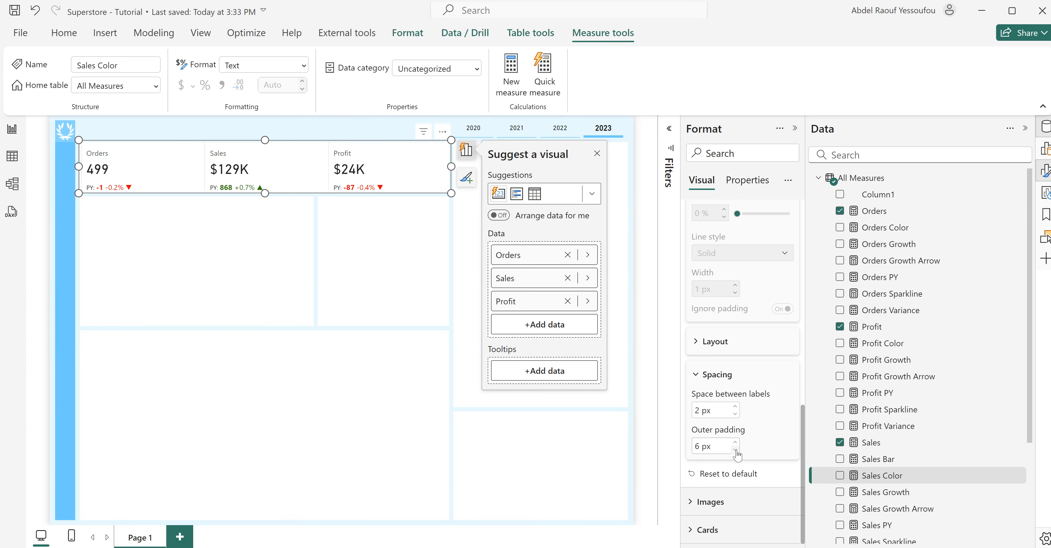
{"action": "left_click", "coordinate": [736, 451]}
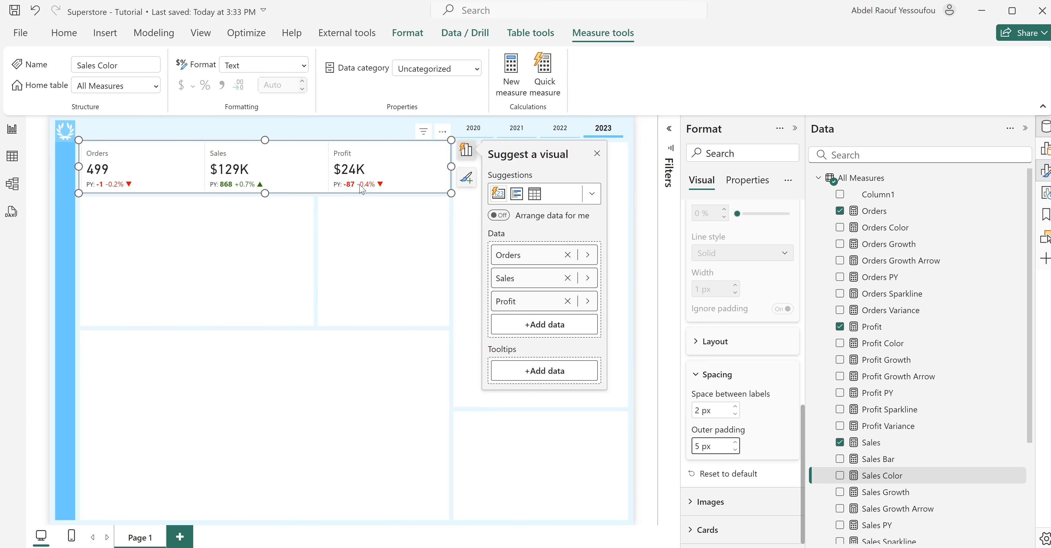
- Switch the reference label settings to the Orders series and examine its title, value and detail options
{"action": "scroll", "coordinate": [781, 448], "scroll_direction": "up", "scroll_amount": 3}
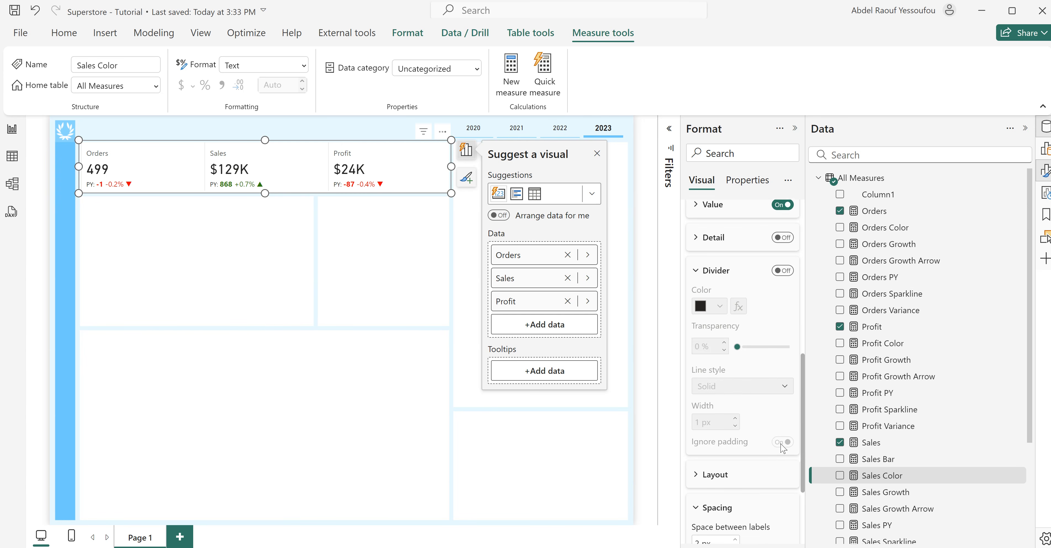
{"action": "scroll", "coordinate": [781, 448], "scroll_direction": "up", "scroll_amount": 5}
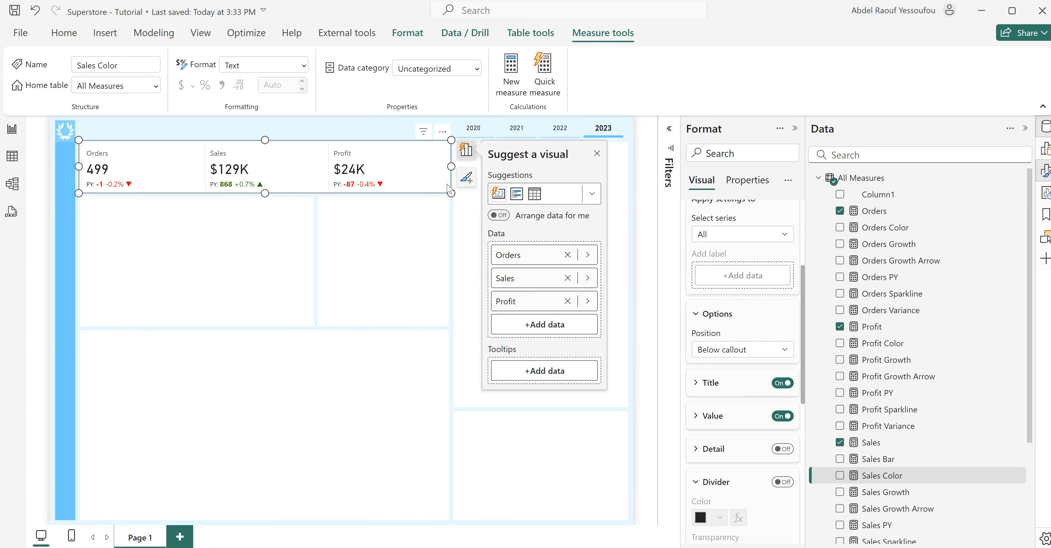
{"action": "scroll", "coordinate": [744, 395], "scroll_direction": "up", "scroll_amount": 3}
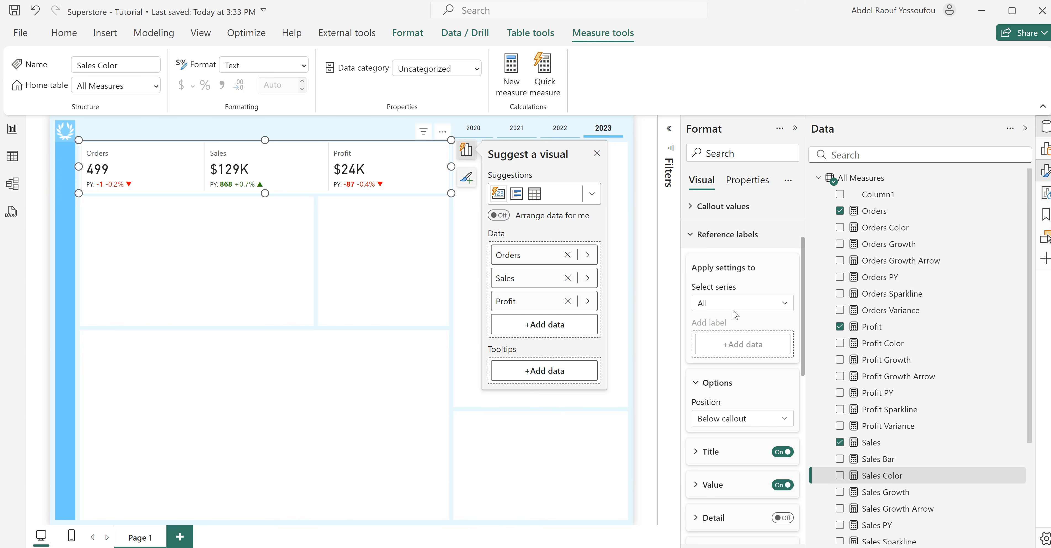
{"action": "left_click", "coordinate": [734, 305]}
{"action": "left_click", "coordinate": [717, 340]}
{"action": "scroll", "coordinate": [744, 442], "scroll_direction": "down", "scroll_amount": 8}
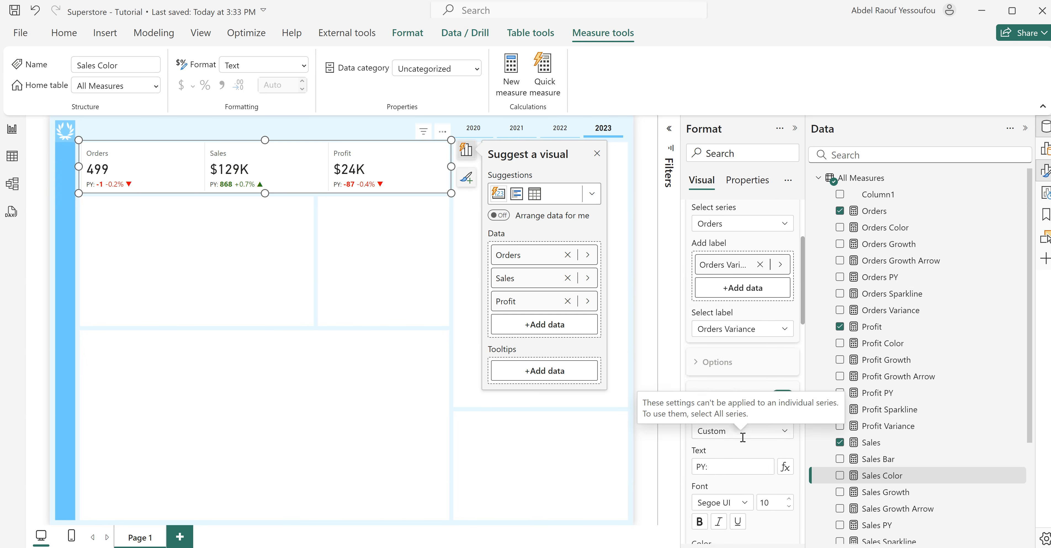
{"action": "scroll", "coordinate": [743, 442], "scroll_direction": "down", "scroll_amount": 10}
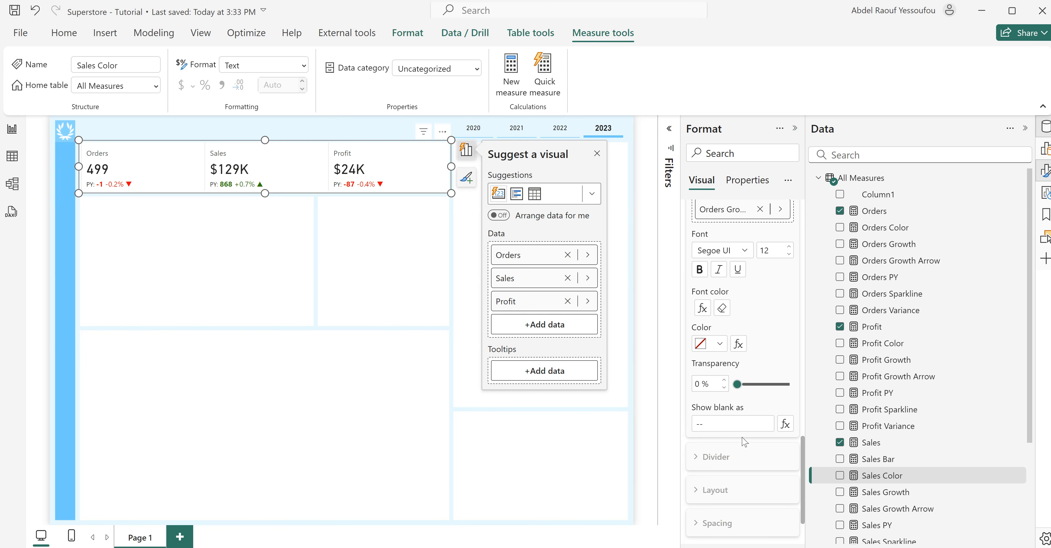
{"action": "scroll", "coordinate": [745, 443], "scroll_direction": "down", "scroll_amount": 3}
{"action": "scroll", "coordinate": [745, 443], "scroll_direction": "up", "scroll_amount": 6}
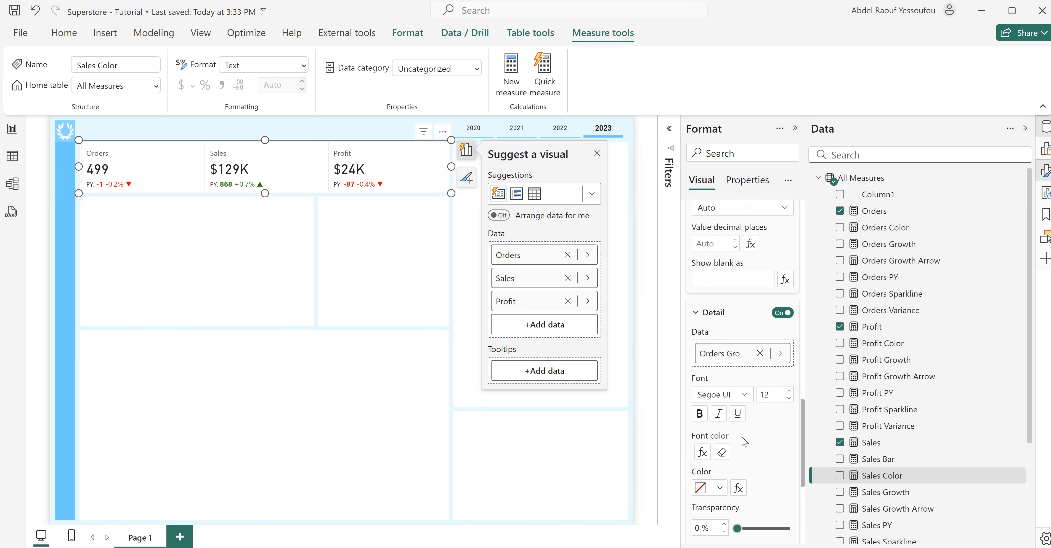
{"action": "scroll", "coordinate": [745, 443], "scroll_direction": "up", "scroll_amount": 10}
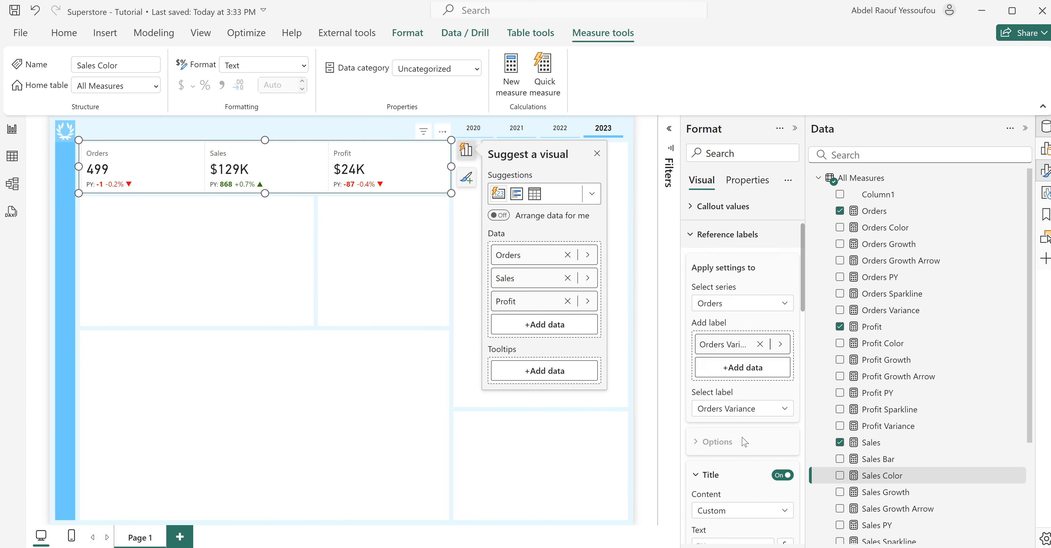
{"action": "scroll", "coordinate": [745, 443], "scroll_direction": "up", "scroll_amount": 2}
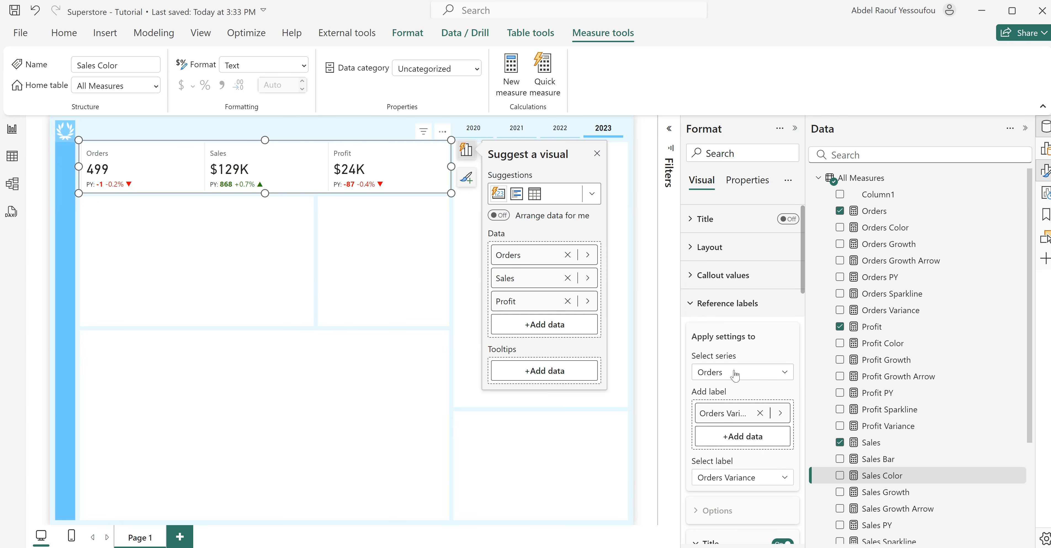
- Apply the reference label settings to all series, align the labels horizontally to the right and deselect the card
{"action": "left_click", "coordinate": [734, 375]}
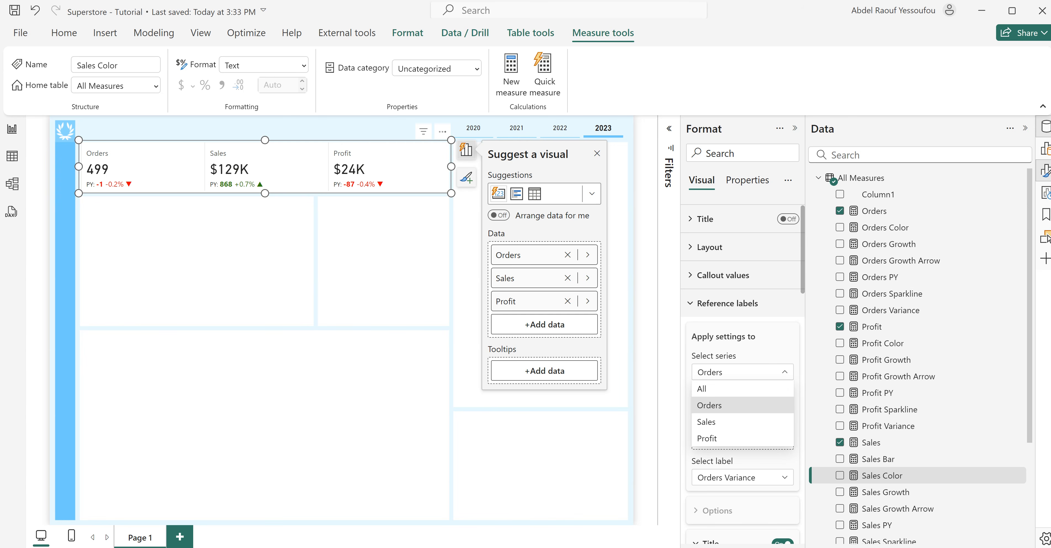
{"action": "left_click", "coordinate": [733, 389]}
{"action": "scroll", "coordinate": [733, 374], "scroll_direction": "up", "scroll_amount": 3}
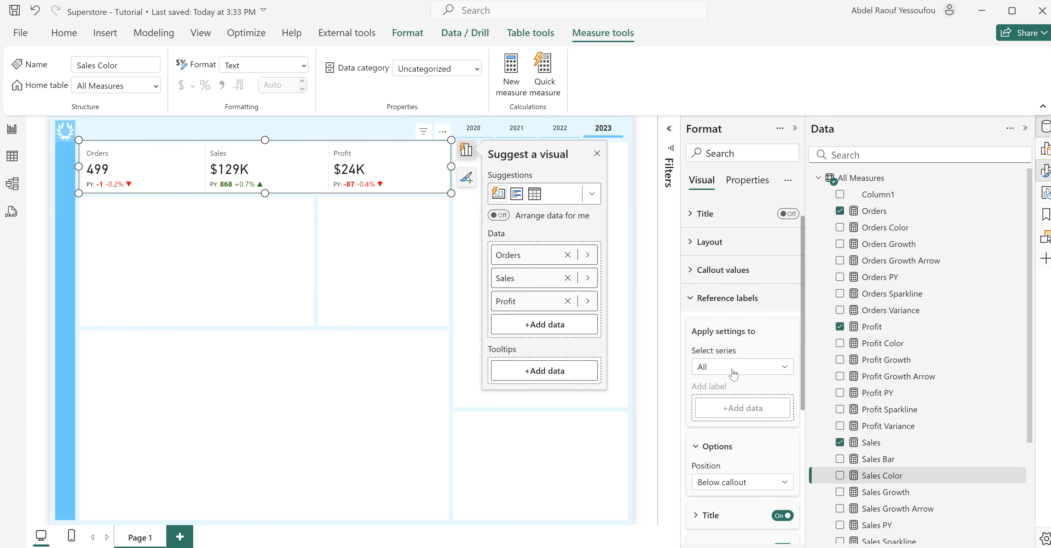
{"action": "scroll", "coordinate": [734, 380], "scroll_direction": "down", "scroll_amount": 6}
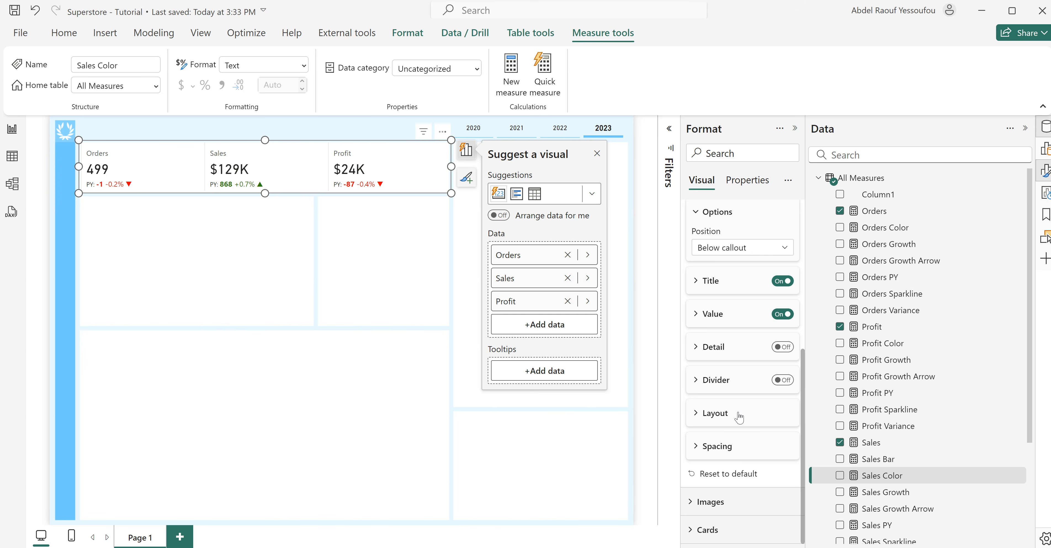
{"action": "left_click", "coordinate": [739, 418]}
{"action": "scroll", "coordinate": [734, 418], "scroll_direction": "down", "scroll_amount": 3}
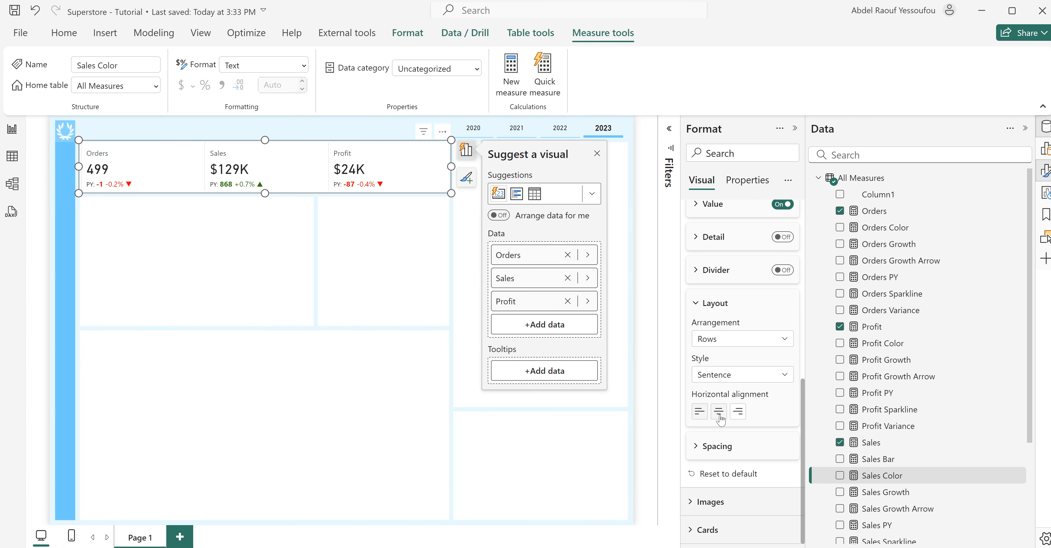
{"action": "left_click", "coordinate": [738, 420]}
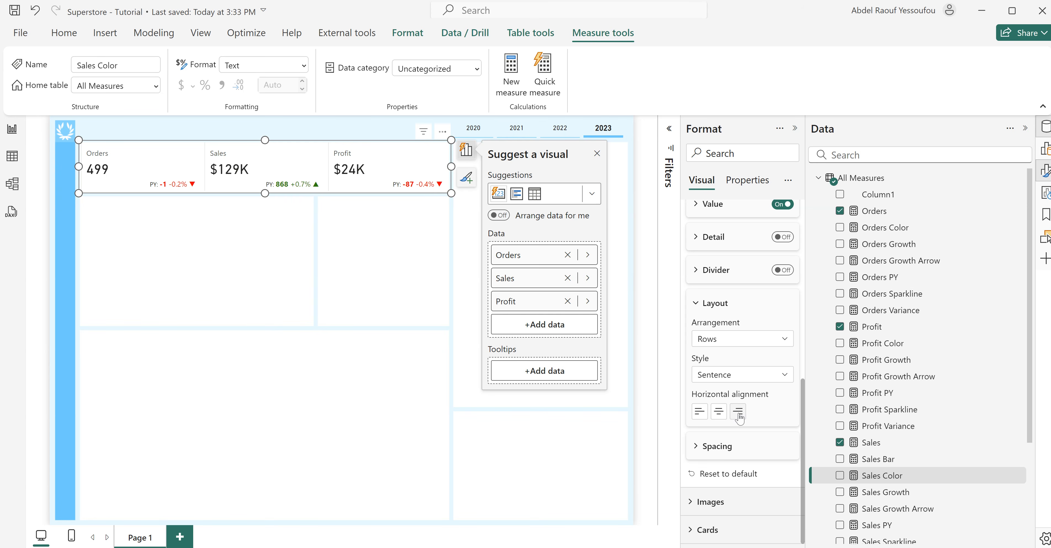
{"action": "scroll", "coordinate": [758, 398], "scroll_direction": "up", "scroll_amount": 2}
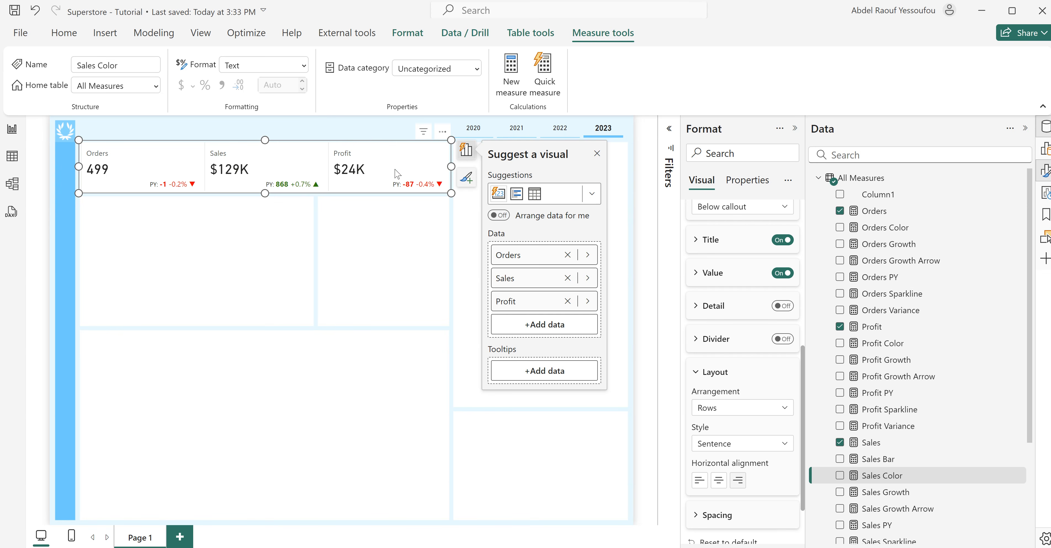
{"action": "left_click", "coordinate": [372, 132]}
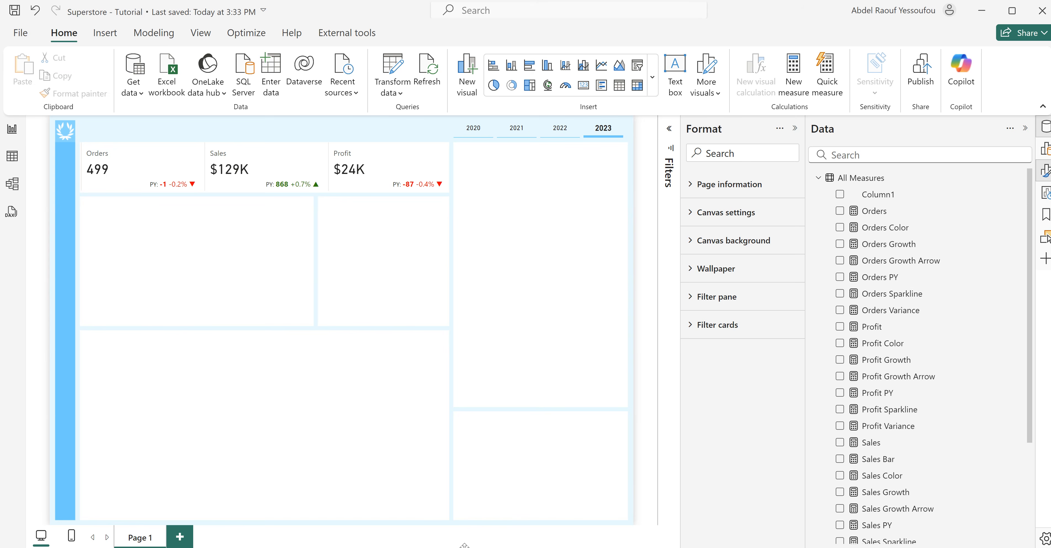
- Switch to the browser and open the Area Sparklines with Intercept template from the website's SVG Templates
{"action": "key", "text": "alt+Tab"}
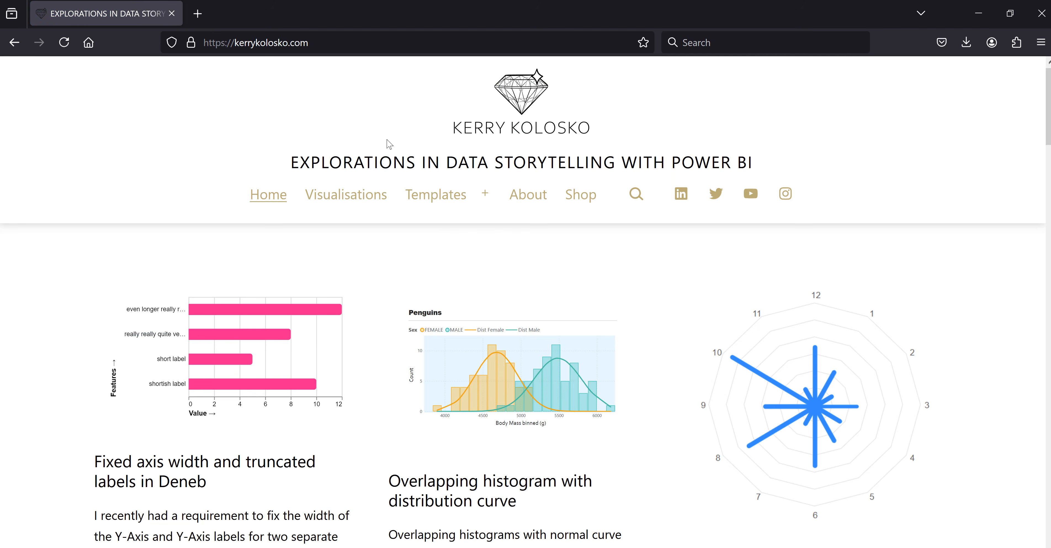
{"action": "mouse_move", "coordinate": [455, 207]}
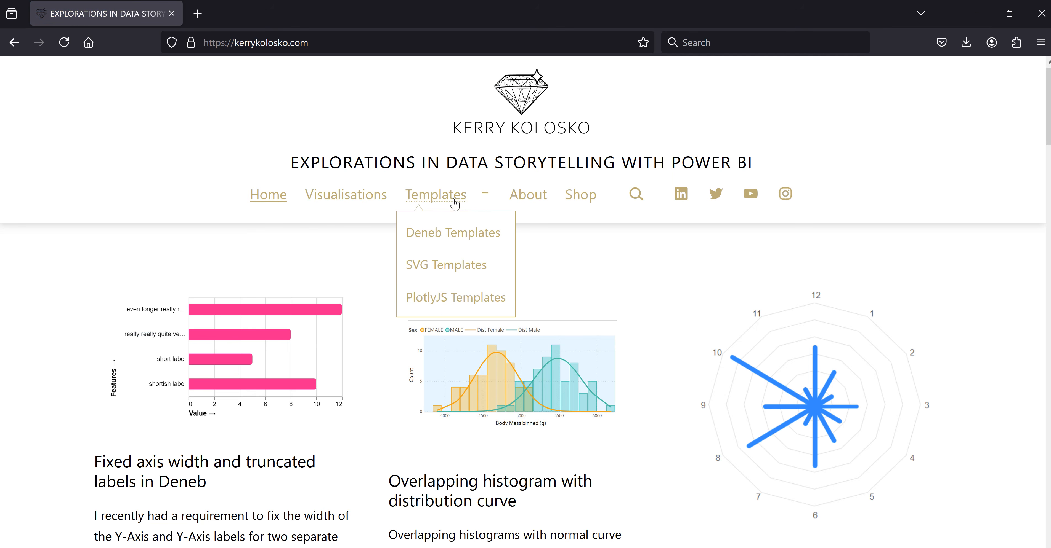
{"action": "left_click", "coordinate": [443, 273]}
{"action": "scroll", "coordinate": [707, 374], "scroll_direction": "down", "scroll_amount": 2}
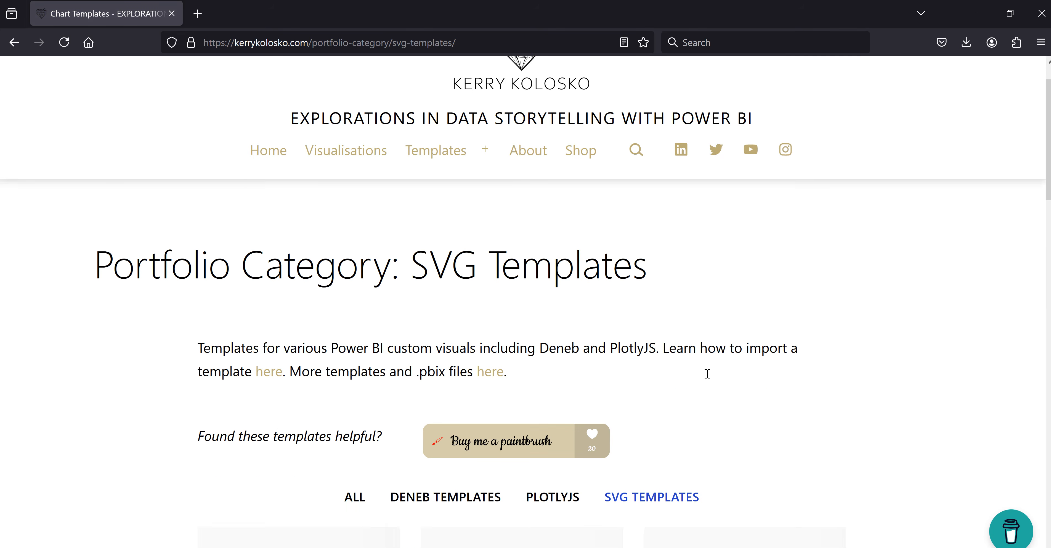
{"action": "scroll", "coordinate": [706, 373], "scroll_direction": "down", "scroll_amount": 6}
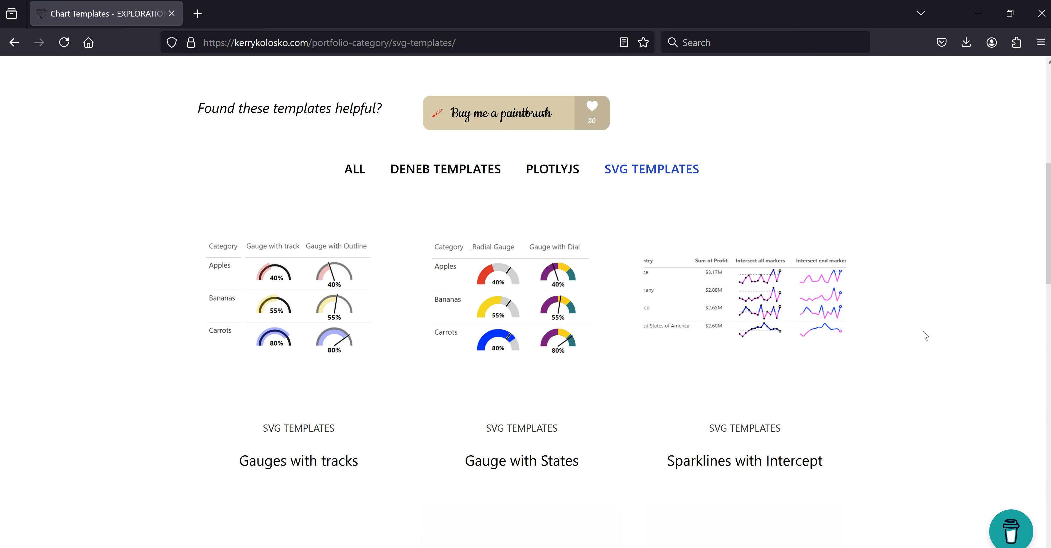
{"action": "scroll", "coordinate": [918, 336], "scroll_direction": "down", "scroll_amount": 2}
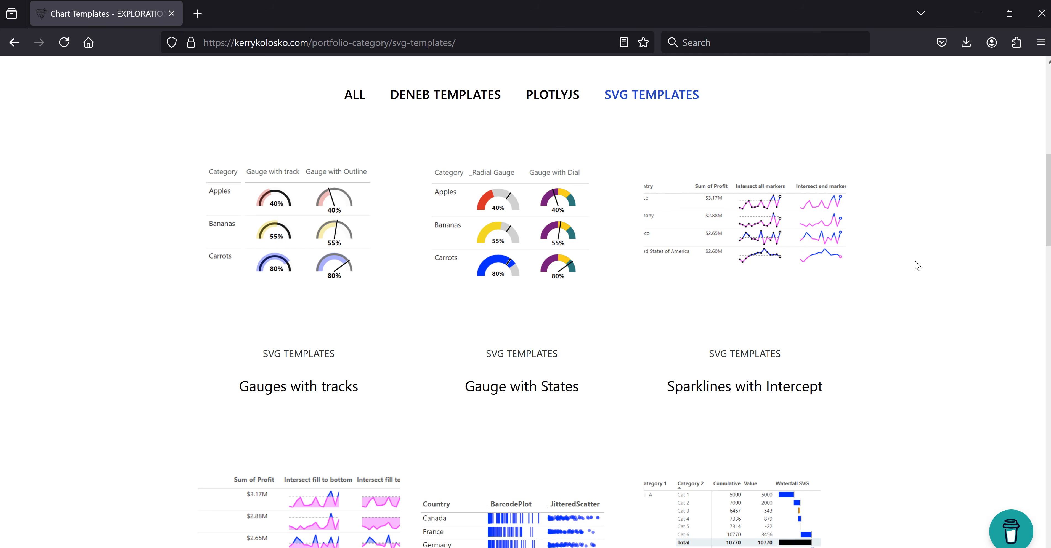
{"action": "scroll", "coordinate": [913, 267], "scroll_direction": "down", "scroll_amount": 5}
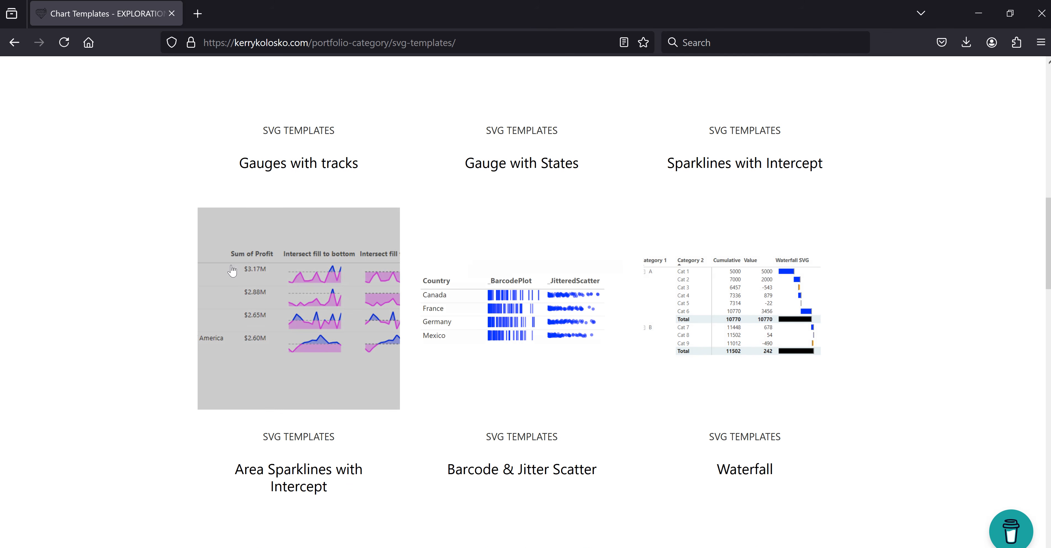
{"action": "left_click", "coordinate": [339, 300]}
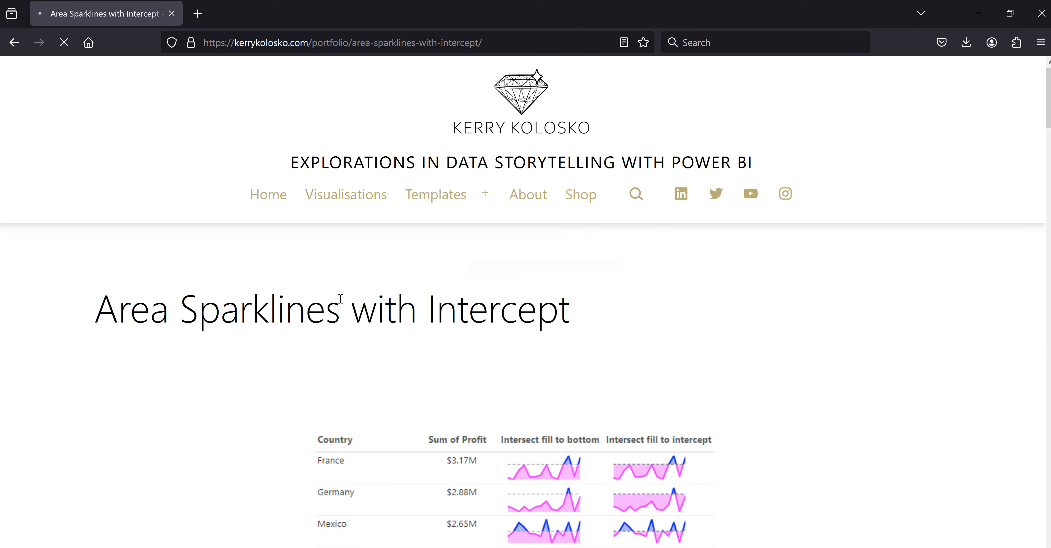
- Copy the complete DAX code of the Fill to bottom sparkline
{"action": "scroll", "coordinate": [866, 398], "scroll_direction": "down", "scroll_amount": 8}
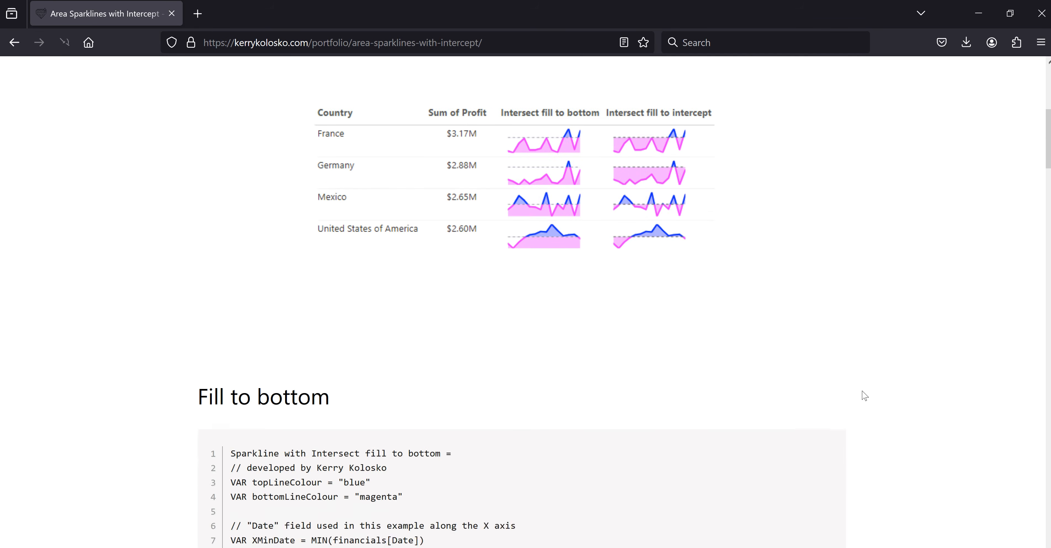
{"action": "scroll", "coordinate": [864, 396], "scroll_direction": "down", "scroll_amount": 5}
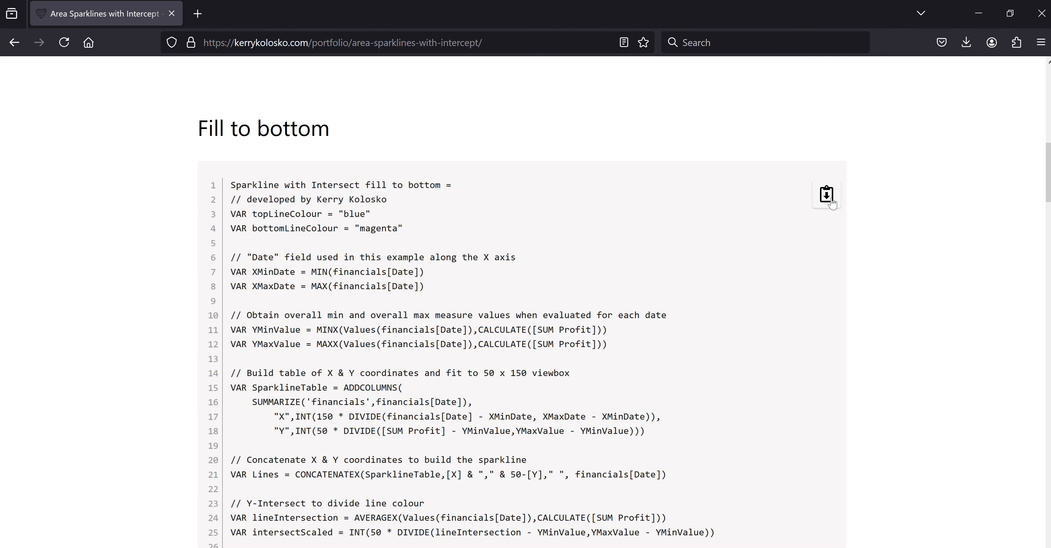
{"action": "left_click", "coordinate": [826, 195]}
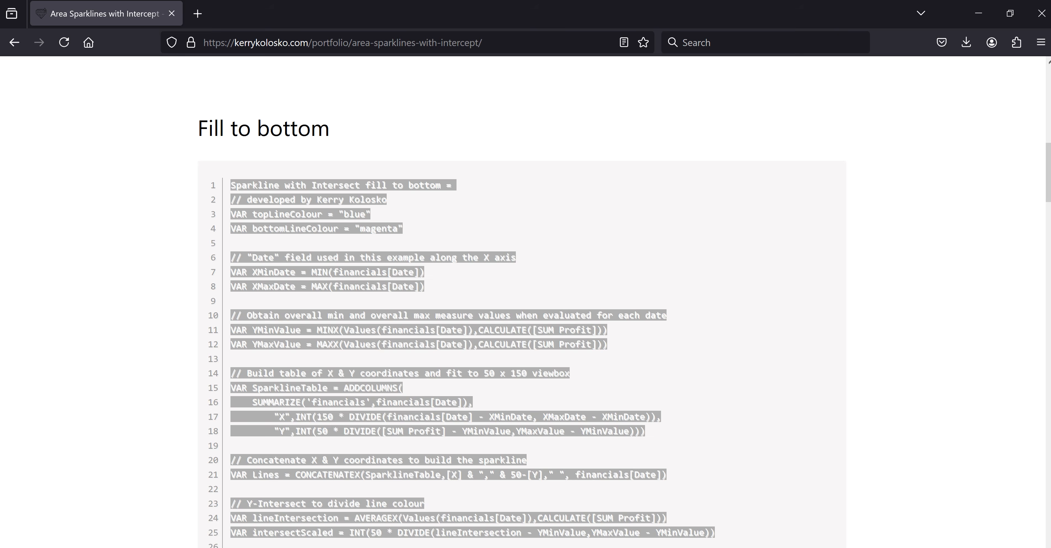
- Switch back to Power BI, create a new measure in the All Measures table and paste the copied sparkline code
{"action": "left_click", "coordinate": [787, 525]}
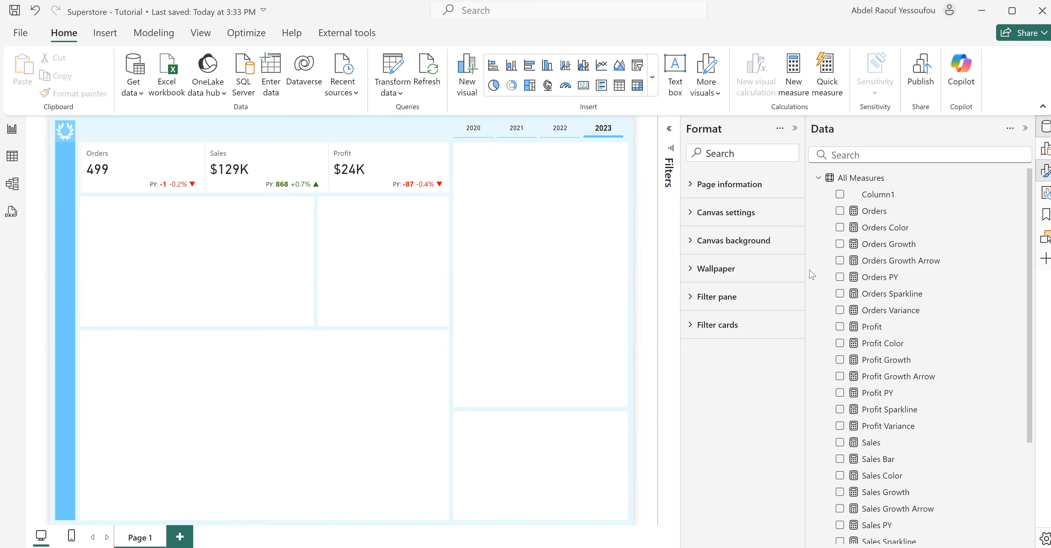
{"action": "right_click", "coordinate": [865, 181]}
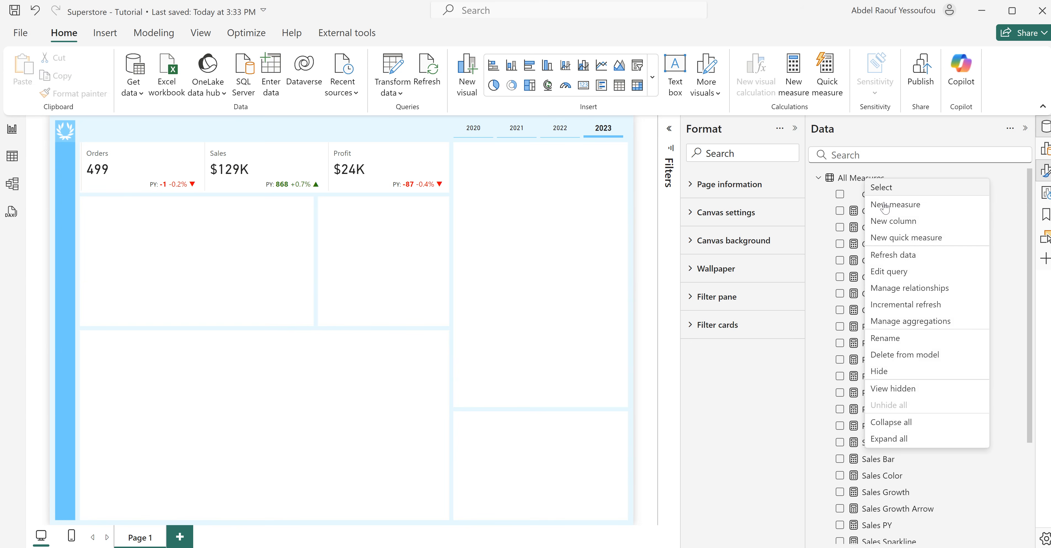
{"action": "left_click", "coordinate": [900, 205]}
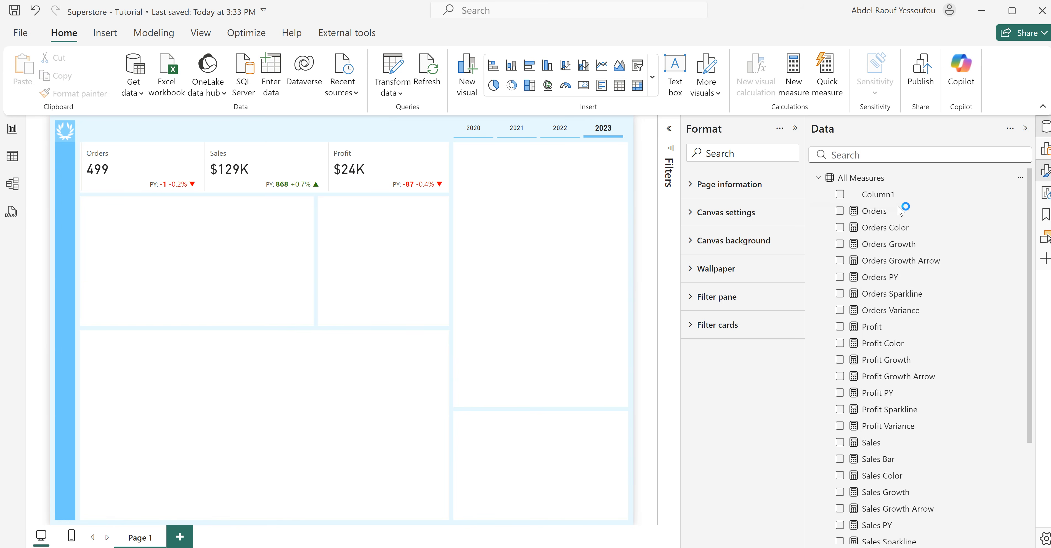
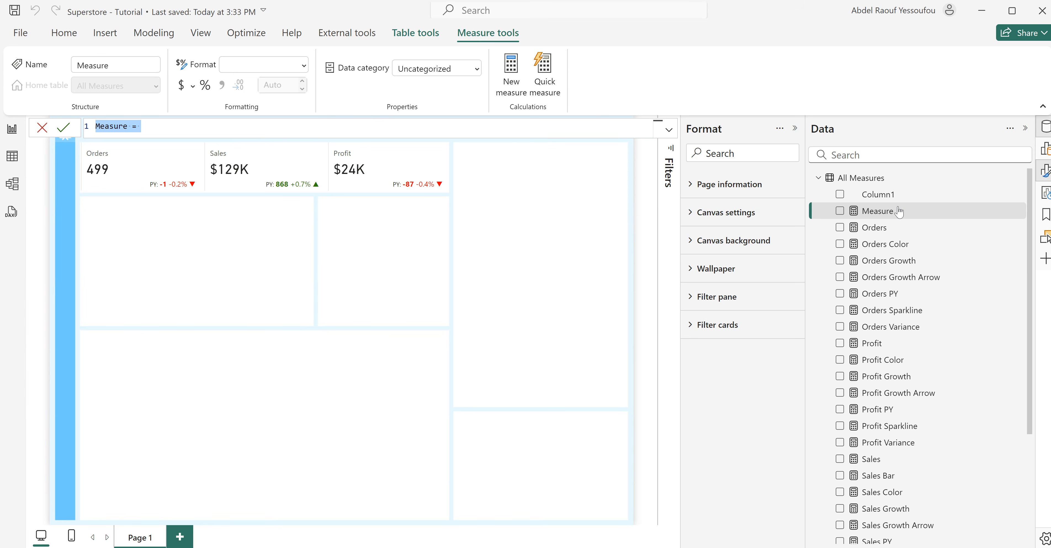
{"action": "key", "text": "ctrl+v"}
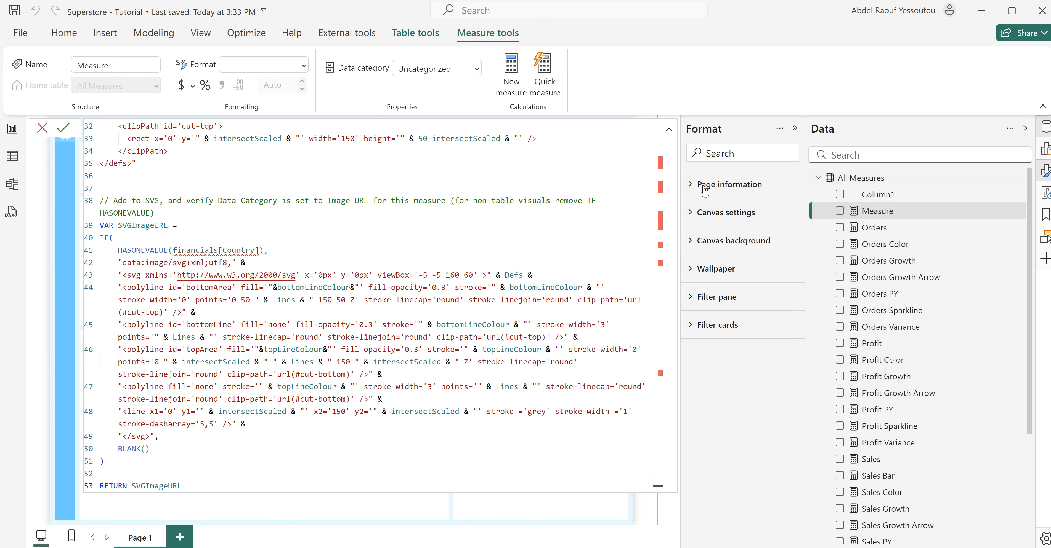
- Rename the pasted measure to Sales Sparkline 2 in the first line of its code
{"action": "scroll", "coordinate": [374, 327], "scroll_direction": "up", "scroll_amount": 10}
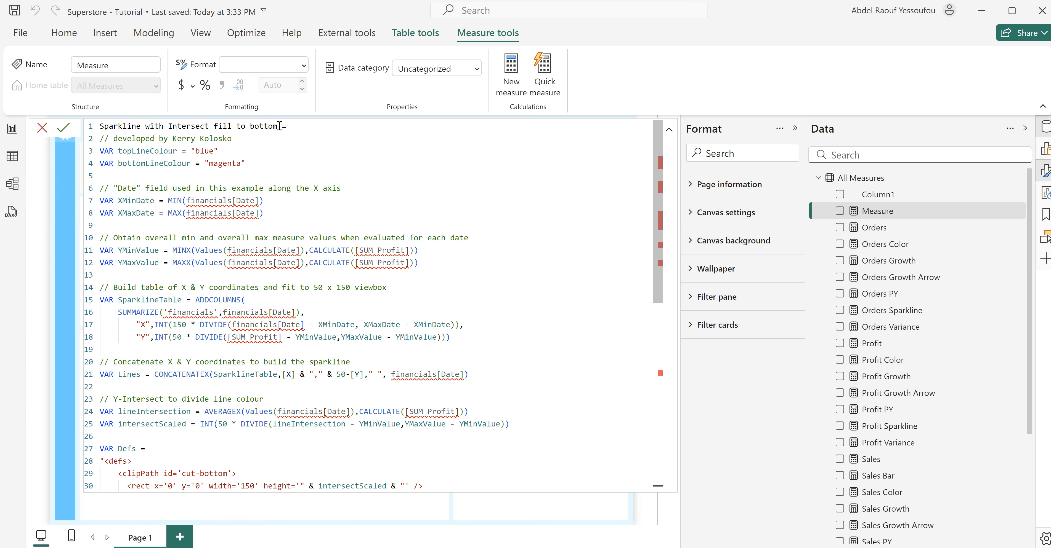
{"action": "left_click_drag", "start_coordinate": [279, 126], "coordinate": [144, 132]}
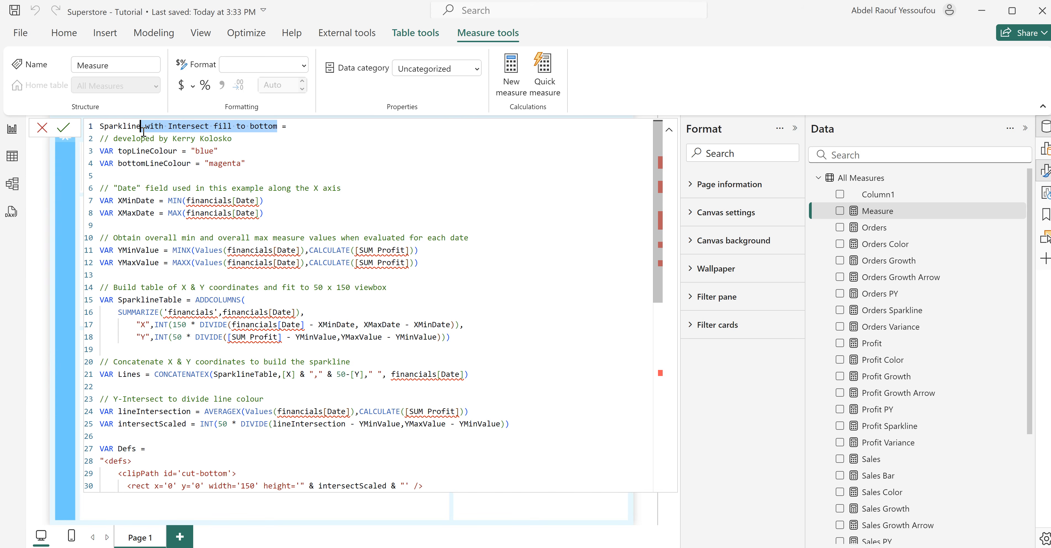
{"action": "key", "text": "BackSpace"}
{"action": "left_click", "coordinate": [101, 126]}
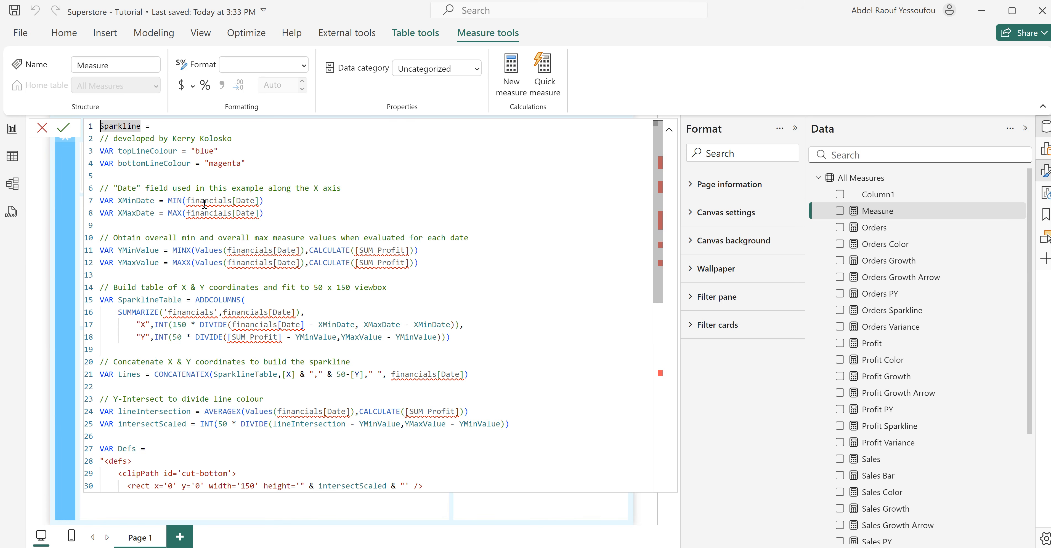
{"action": "type", "text": "Sales"}
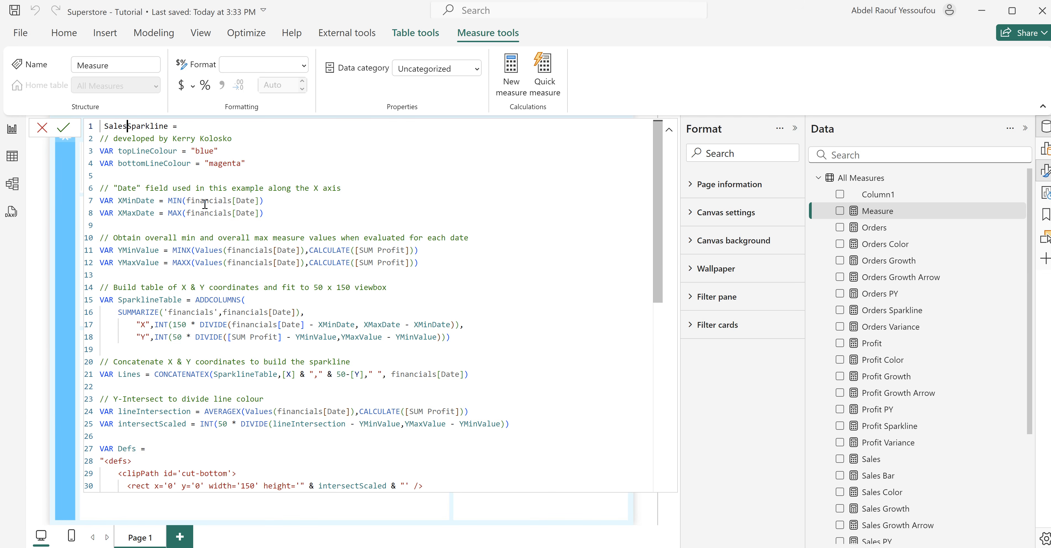
{"action": "left_click", "coordinate": [173, 127]}
{"action": "left_click", "coordinate": [289, 214]}
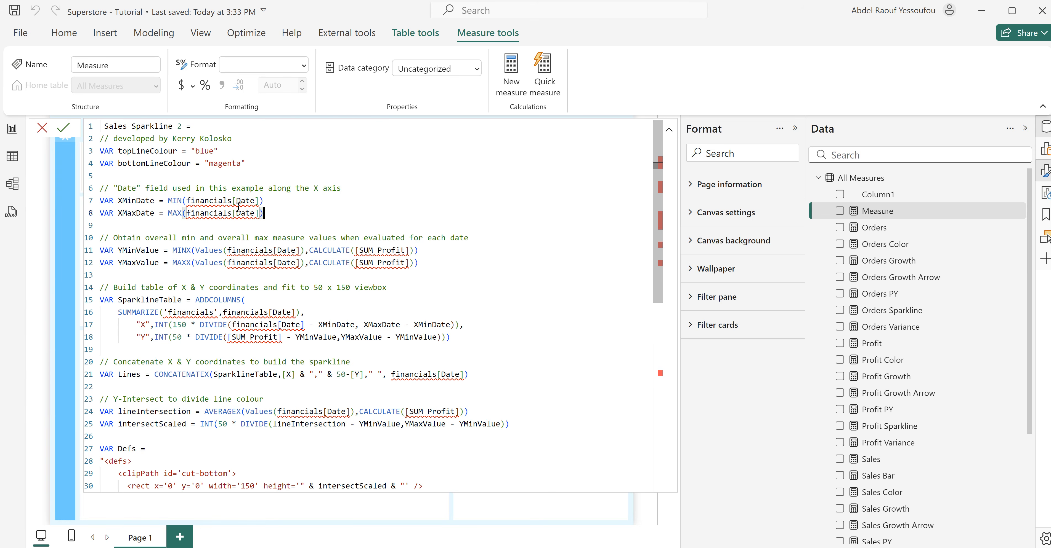
- Replace every financials[Date] reference in the measure with 'Calendar'[Monthnum]
{"action": "left_click", "coordinate": [200, 200]}
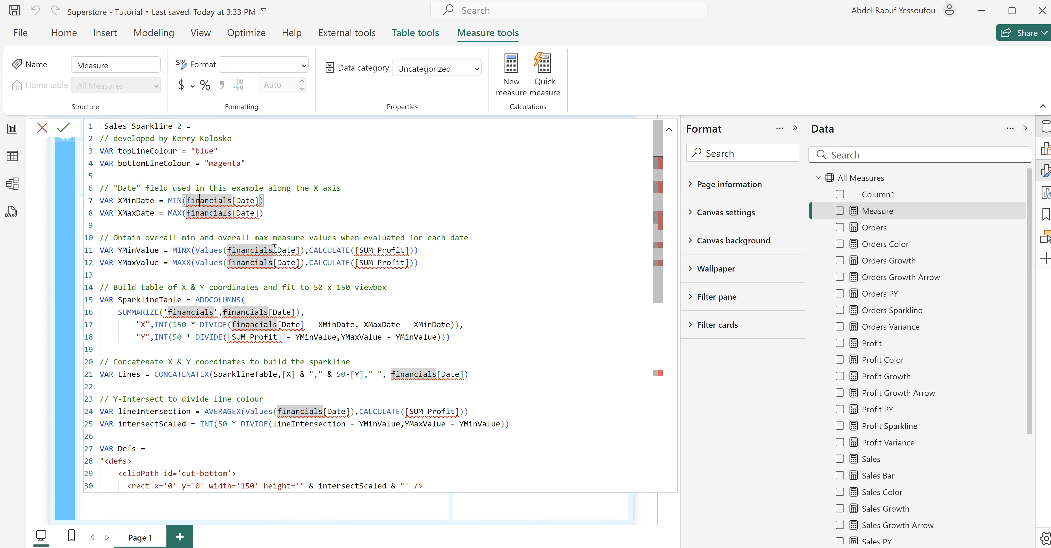
{"action": "left_click_drag", "start_coordinate": [260, 201], "coordinate": [186, 202]}
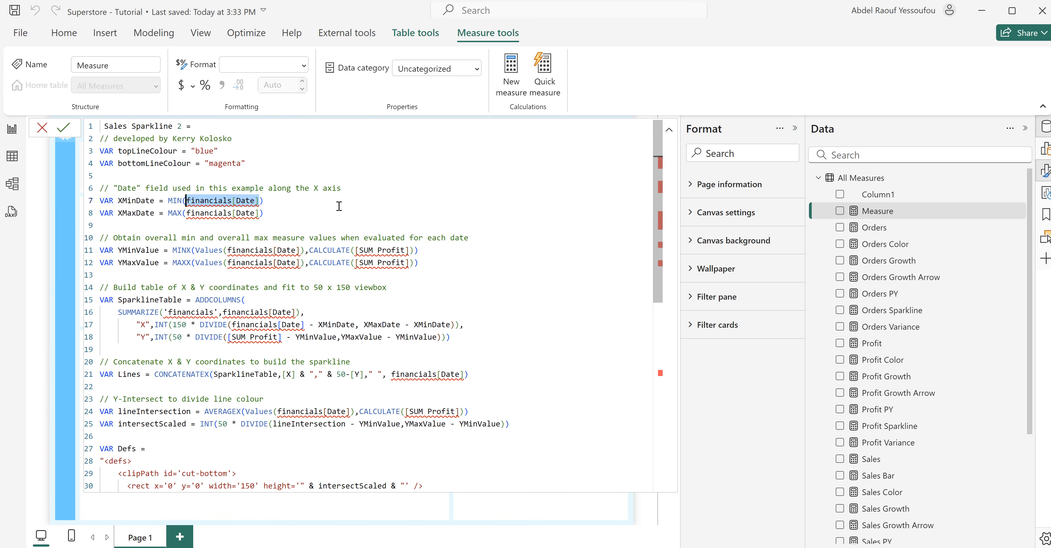
{"action": "key", "text": "ctrl+shift+l"}
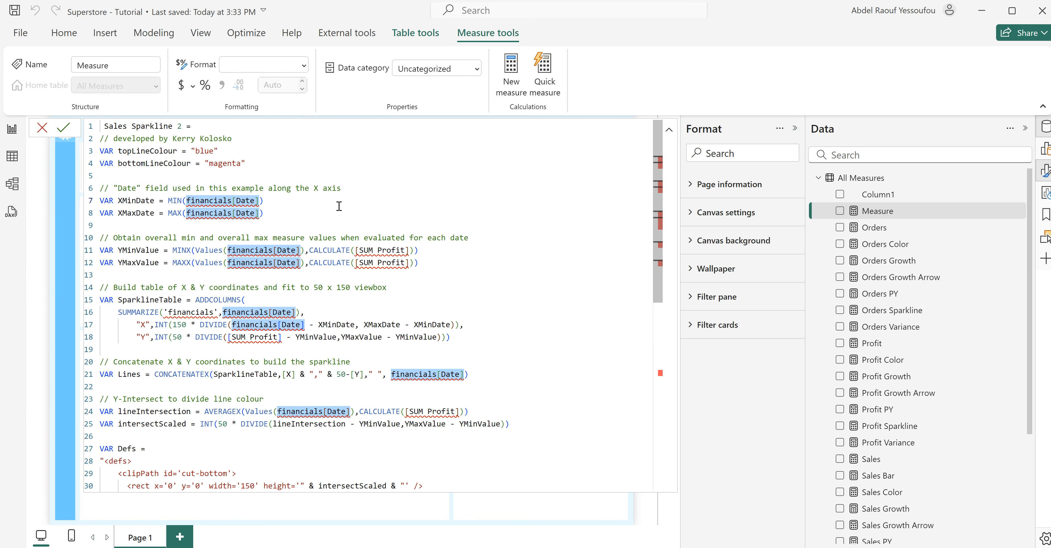
{"action": "type", "text": "Calendar["}
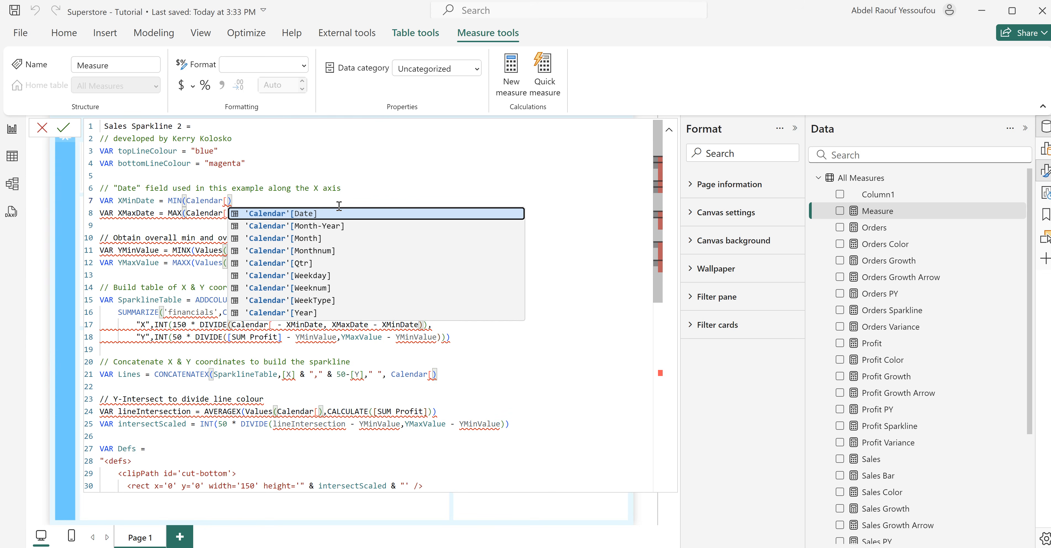
{"action": "left_click", "coordinate": [327, 251]}
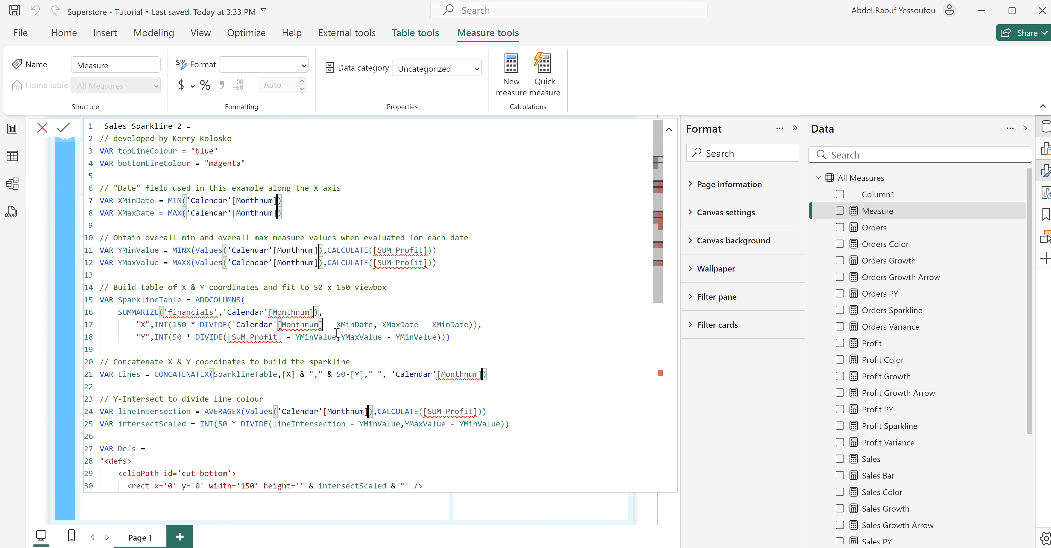
- Replace every SUM Profit measure reference in the code with Sales
{"action": "mouse_move", "coordinate": [424, 250]}
{"action": "left_click_drag", "start_coordinate": [423, 250], "coordinate": [377, 249]}
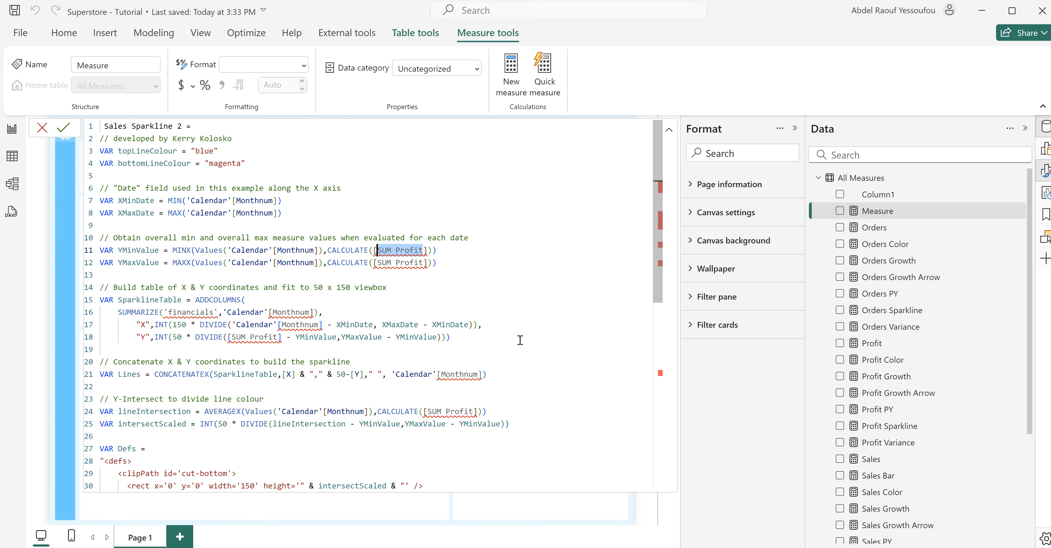
{"action": "key", "text": "ctrl+f"}
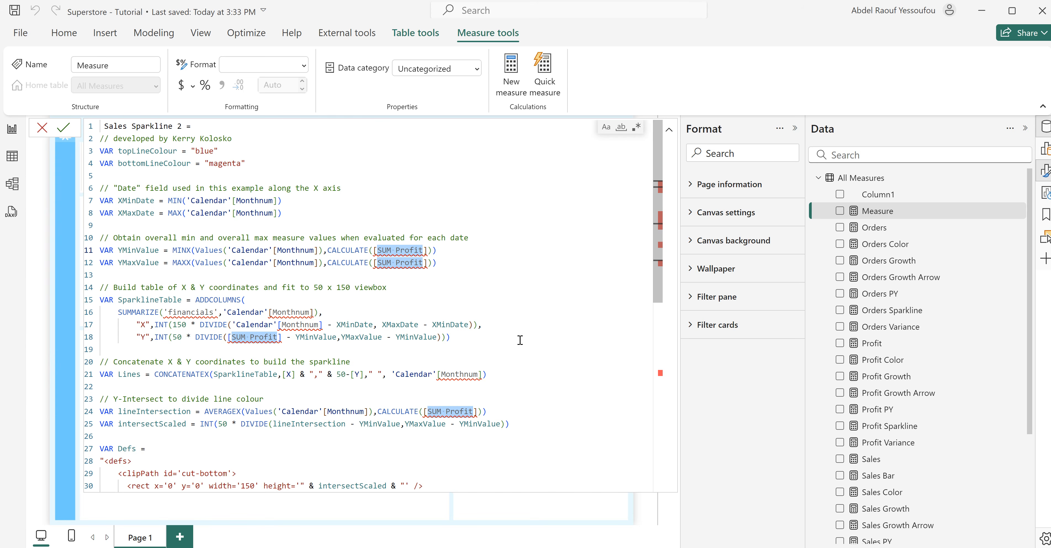
{"action": "key", "text": "Escape"}
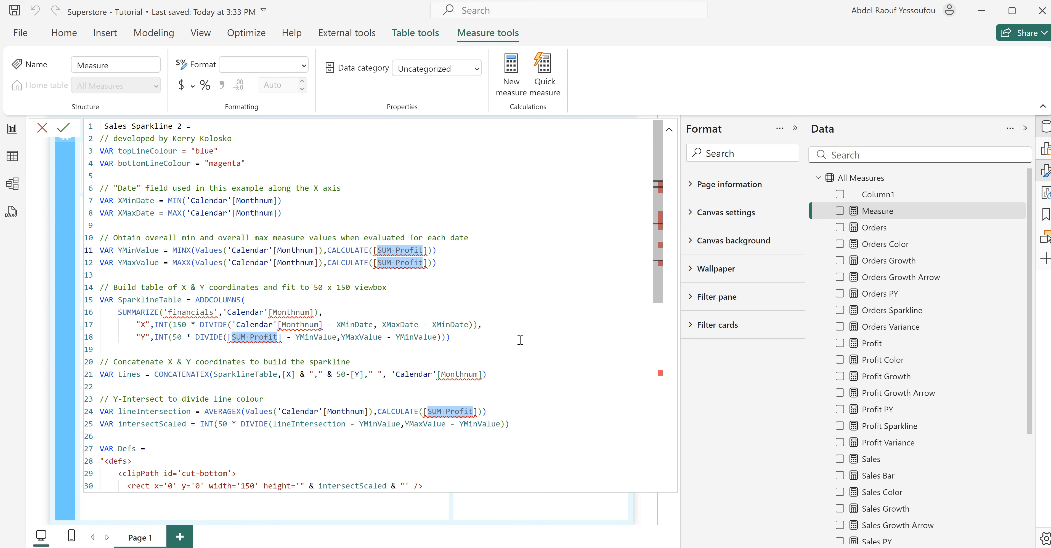
{"action": "key", "text": "ctrl+shift+l"}
{"action": "type", "text": "Sales"}
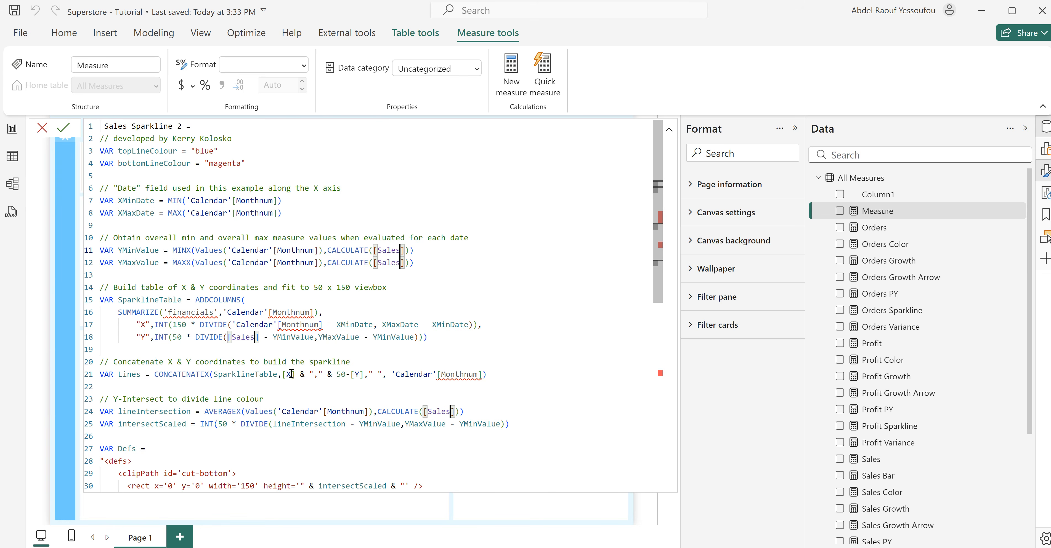
{"action": "left_click", "coordinate": [291, 362]}
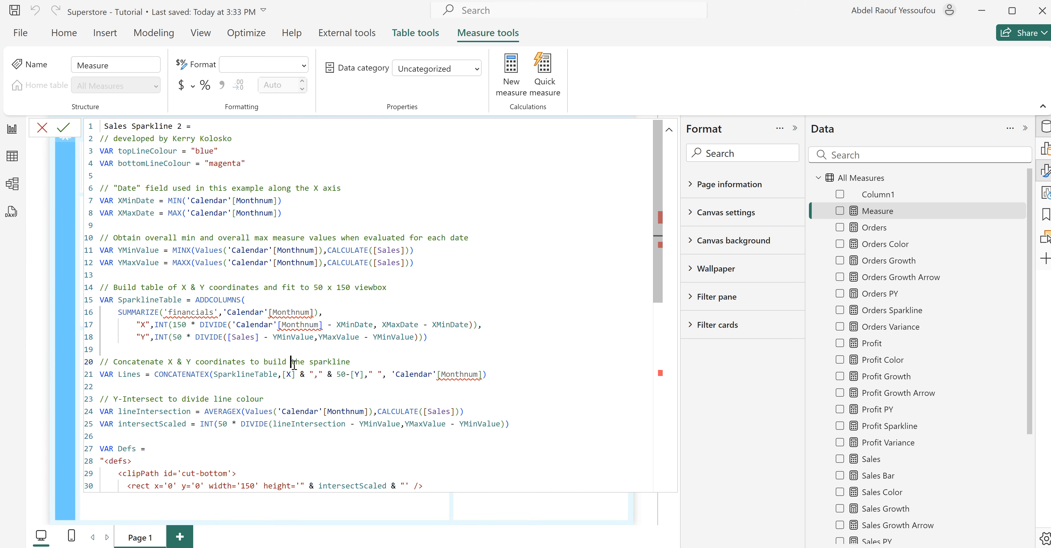
- Change the table in the SparklineTable variable's SUMMARIZE function from 'financials' to 'Calendar'
{"action": "double_click", "coordinate": [185, 314]}
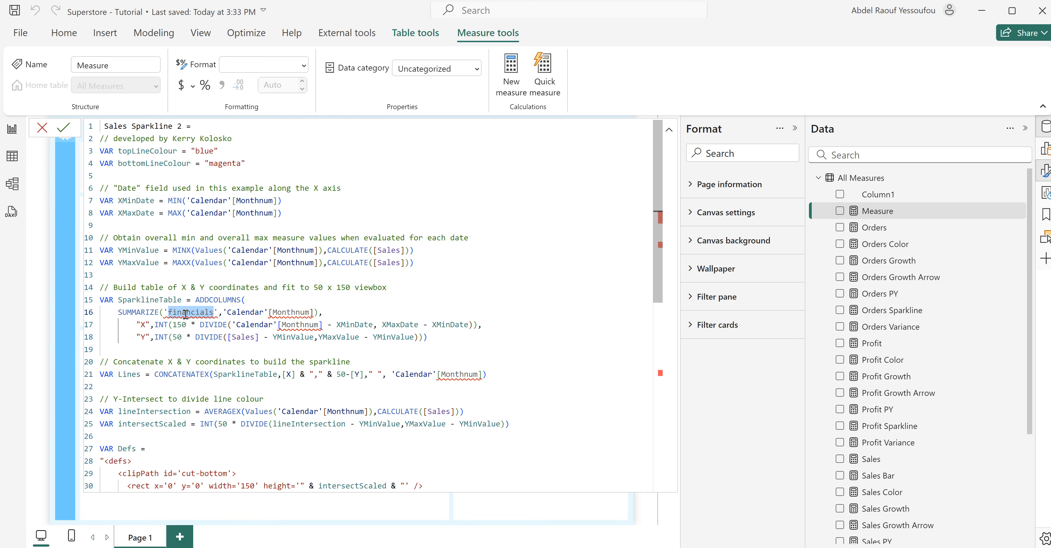
{"action": "type", "text": "Calendar"}
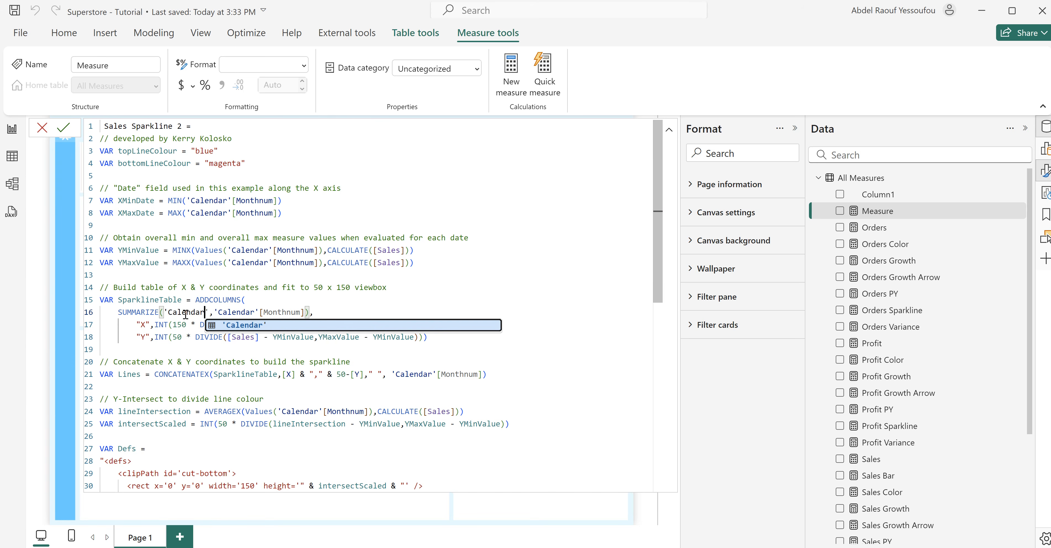
{"action": "left_click", "coordinate": [270, 280]}
- Remove the IF and HASONEVALUE wrapper from the SVGImageURL variable, including its BLANK() fallback, trailing comma and closing parenthesis
{"action": "scroll", "coordinate": [433, 387], "scroll_direction": "down", "scroll_amount": 4}
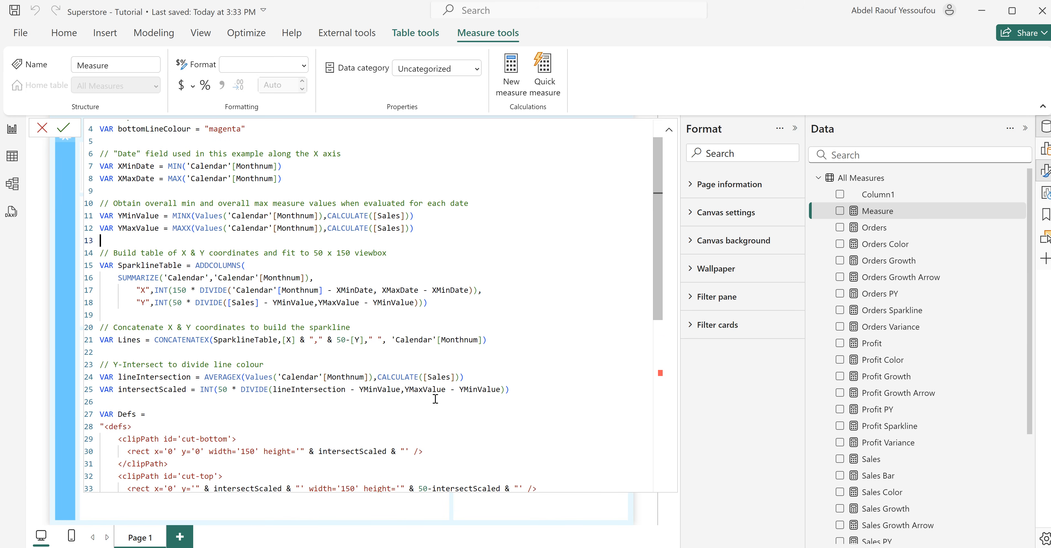
{"action": "scroll", "coordinate": [435, 399], "scroll_direction": "up", "scroll_amount": 1}
{"action": "scroll", "coordinate": [435, 399], "scroll_direction": "down", "scroll_amount": 7}
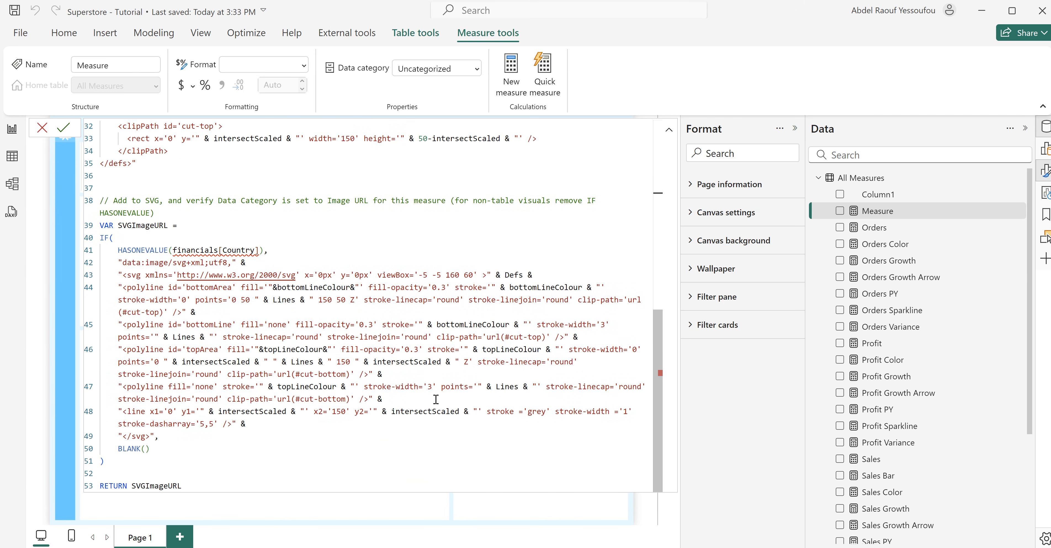
{"action": "left_click_drag", "start_coordinate": [282, 253], "coordinate": [100, 241]}
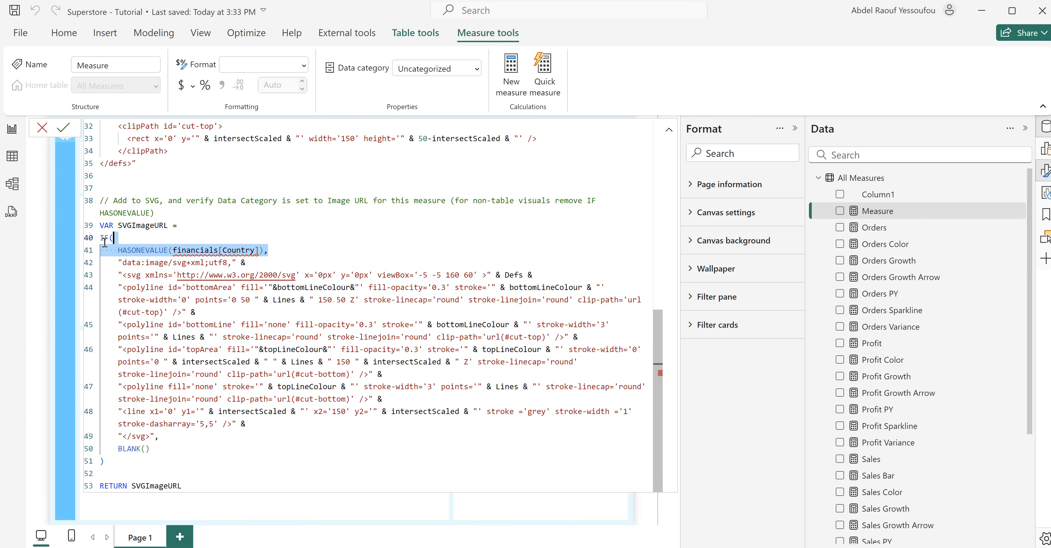
{"action": "left_click", "coordinate": [297, 243]}
{"action": "left_click_drag", "start_coordinate": [280, 253], "coordinate": [100, 239]}
{"action": "key", "text": "Delete"}
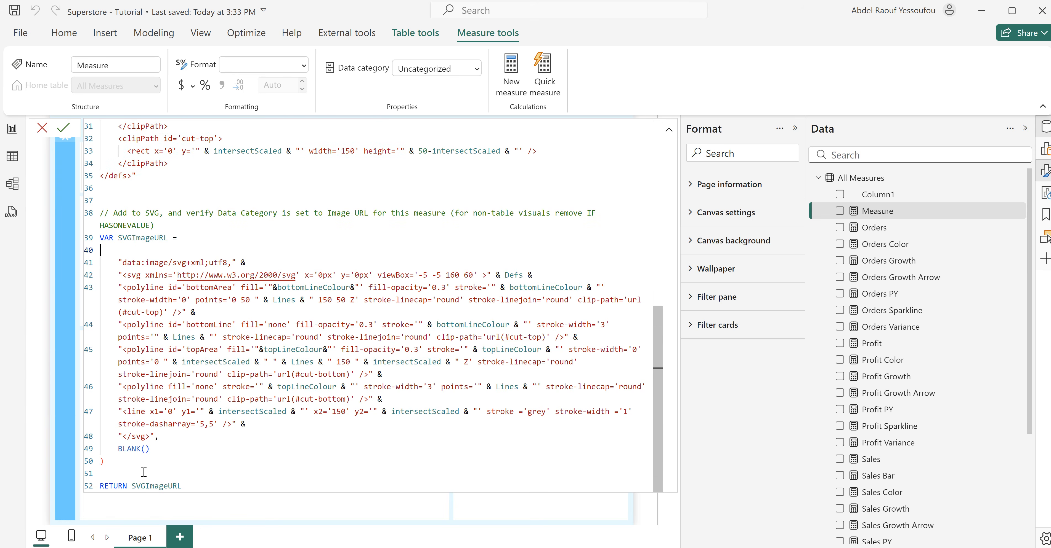
{"action": "left_click_drag", "start_coordinate": [105, 462], "coordinate": [154, 437]}
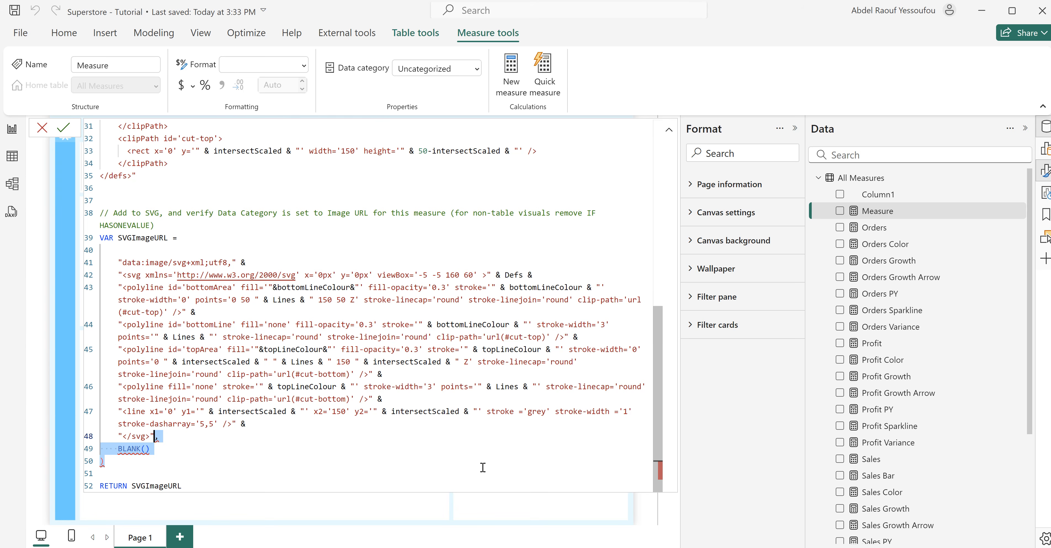
{"action": "key", "text": "BackSpace"}
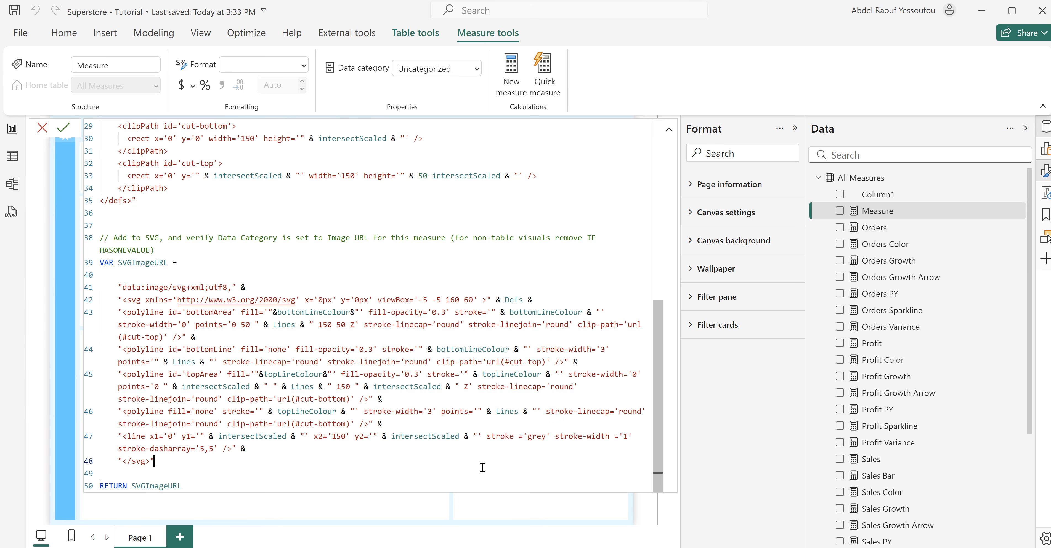
- Check the edited code, commit the Sales Sparkline 2 measure and close the formula editor
{"action": "scroll", "coordinate": [482, 468], "scroll_direction": "up", "scroll_amount": 10}
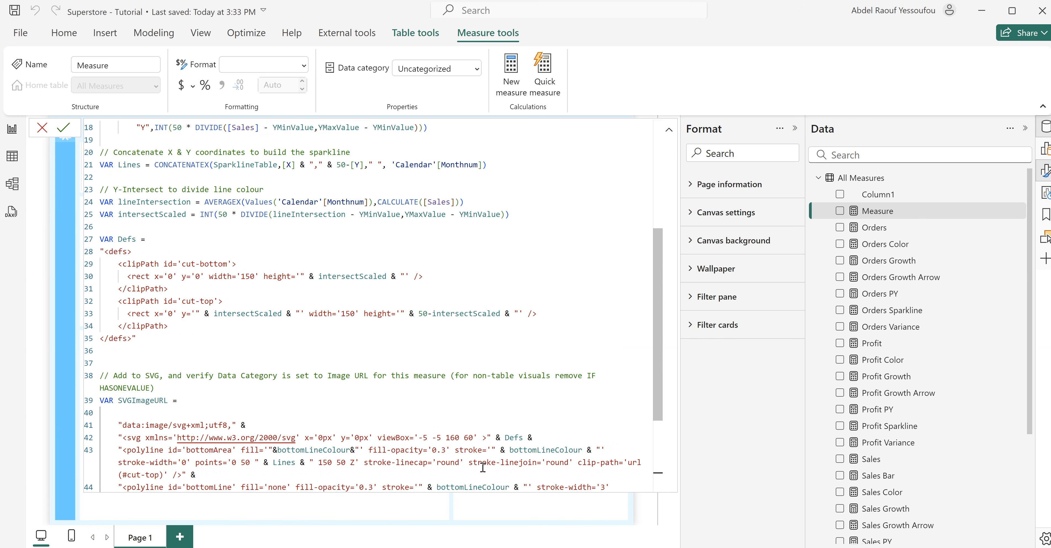
{"action": "scroll", "coordinate": [482, 467], "scroll_direction": "down", "scroll_amount": 10}
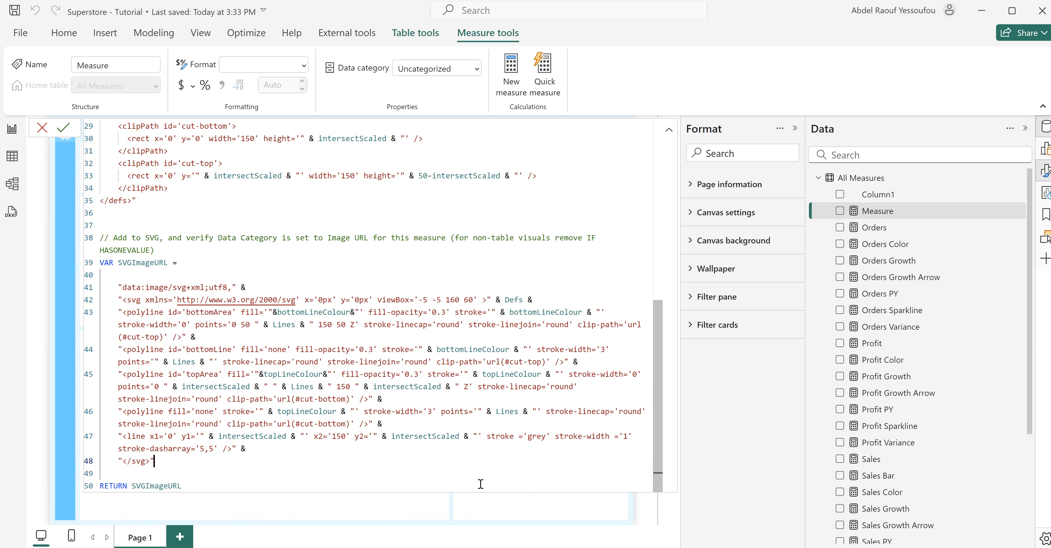
{"action": "left_click", "coordinate": [272, 450]}
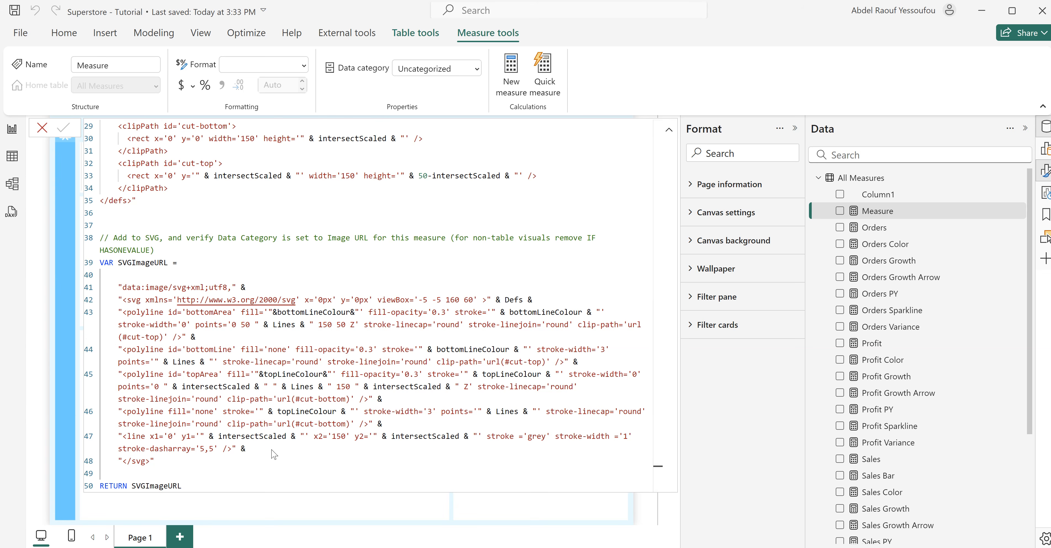
{"action": "key", "text": "Return"}
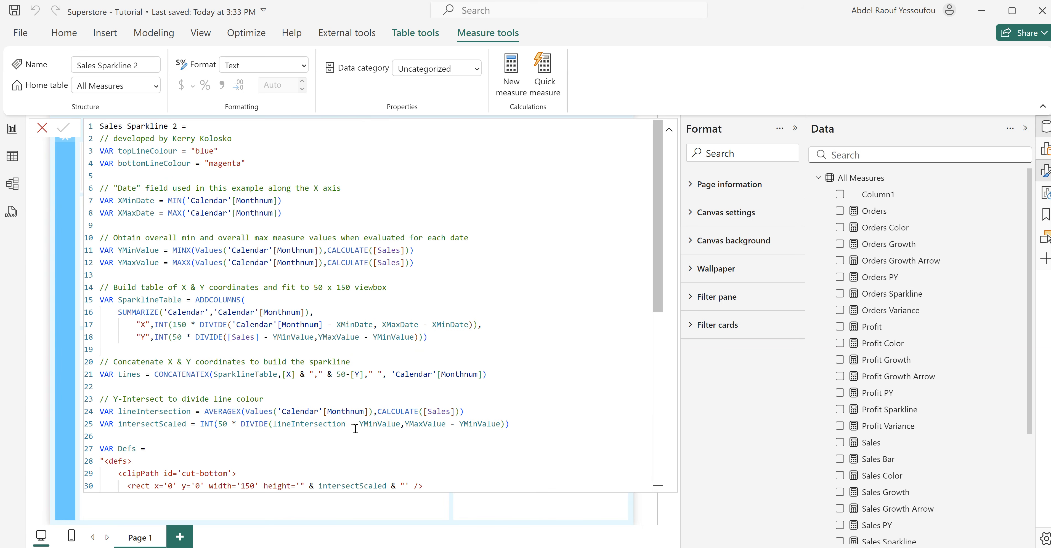
{"action": "left_click", "coordinate": [42, 128]}
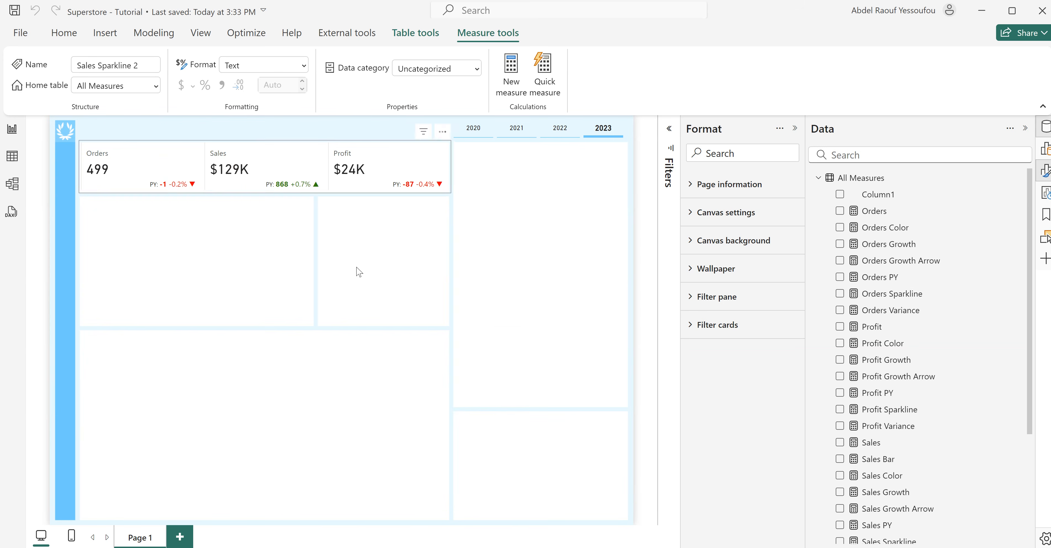
- Turn on images for all series of the Orders, Sales and Profit card and set the image type to Image URL
{"action": "left_click", "coordinate": [211, 195]}
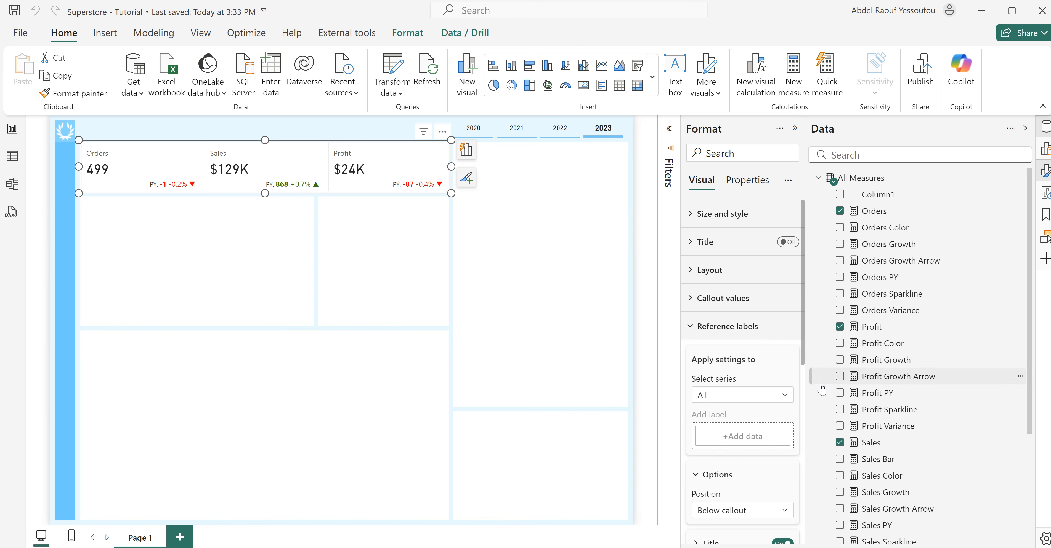
{"action": "left_click", "coordinate": [734, 333]}
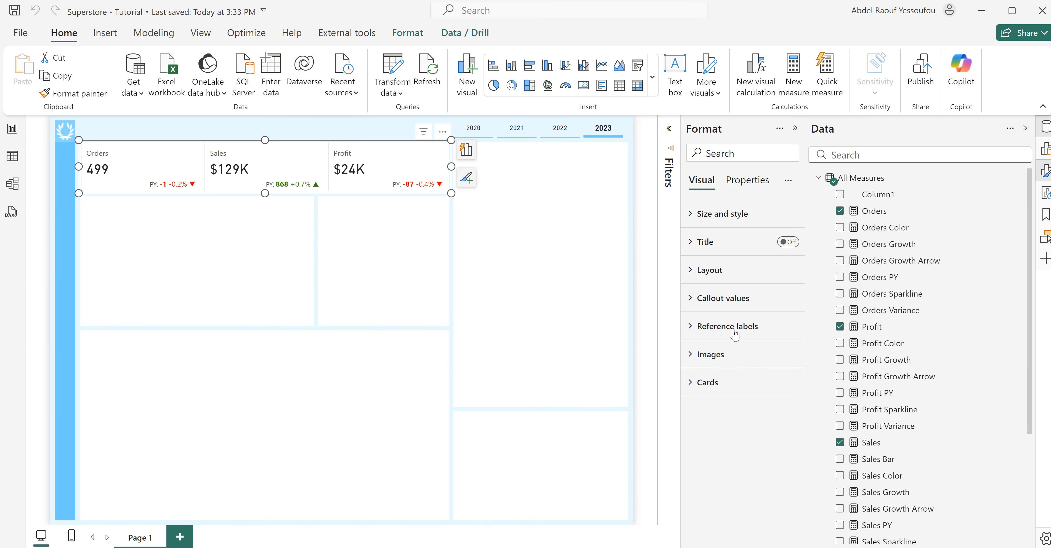
{"action": "left_click", "coordinate": [720, 355]}
{"action": "scroll", "coordinate": [740, 386], "scroll_direction": "down", "scroll_amount": 5}
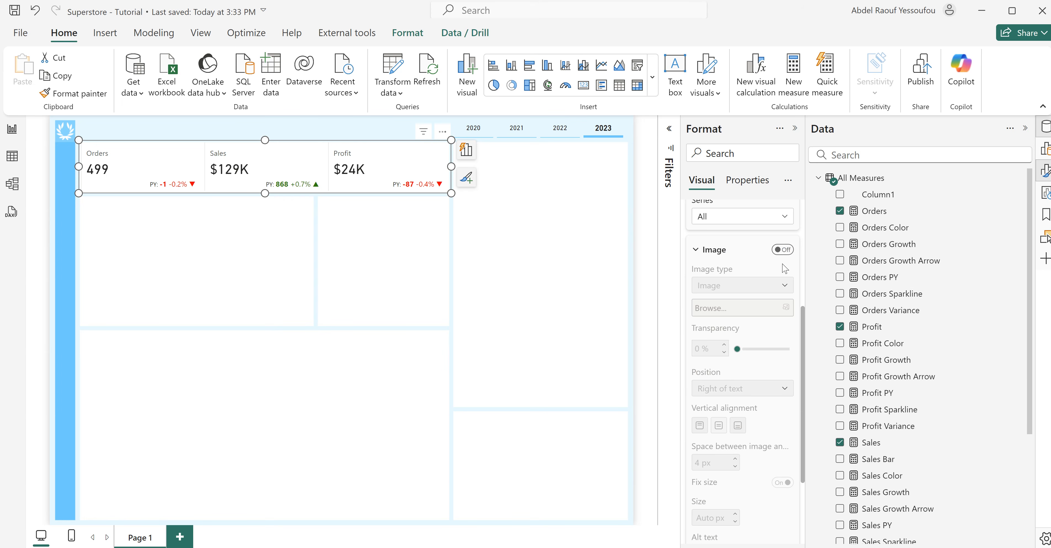
{"action": "scroll", "coordinate": [772, 265], "scroll_direction": "up", "scroll_amount": 2}
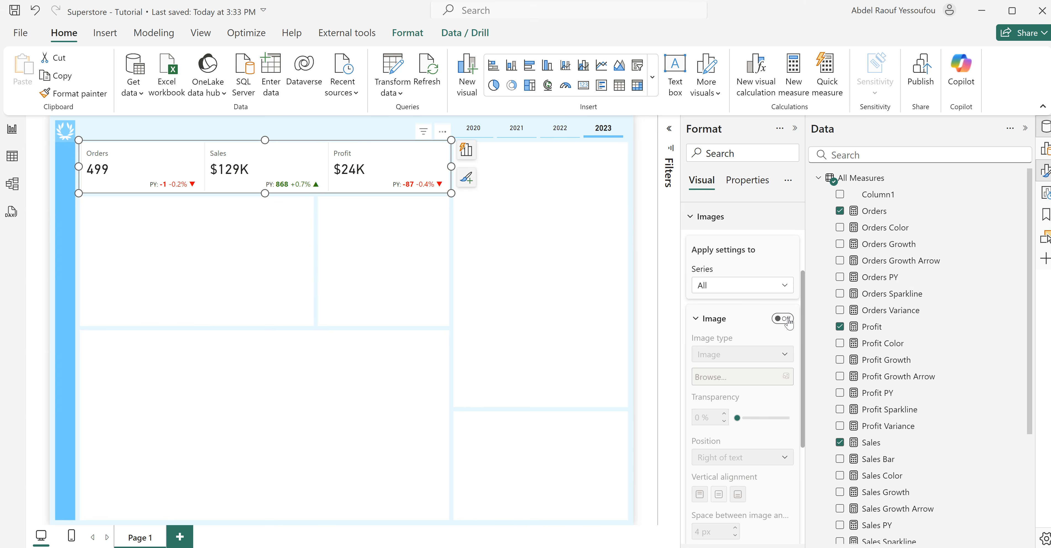
{"action": "left_click", "coordinate": [724, 288]}
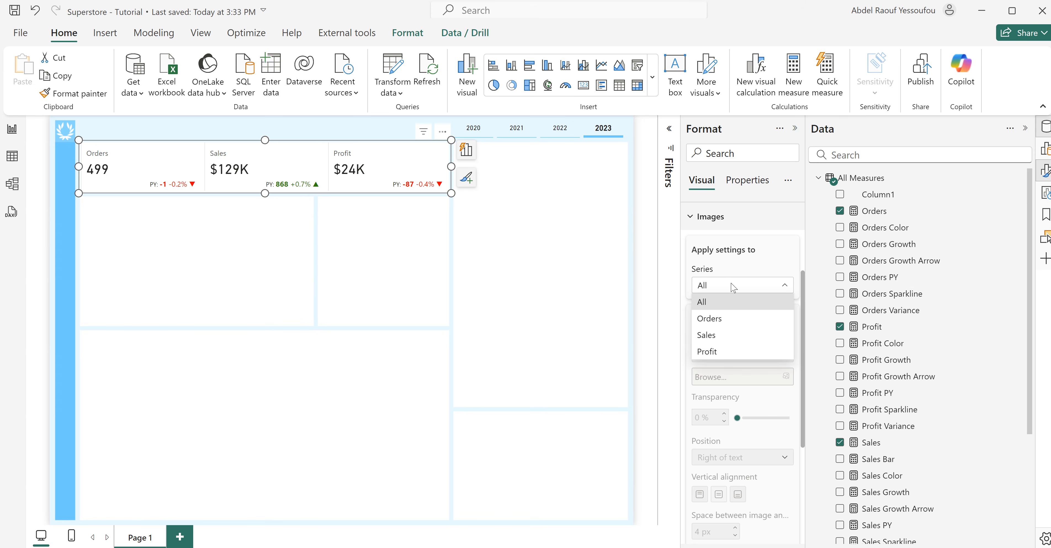
{"action": "left_click", "coordinate": [733, 287]}
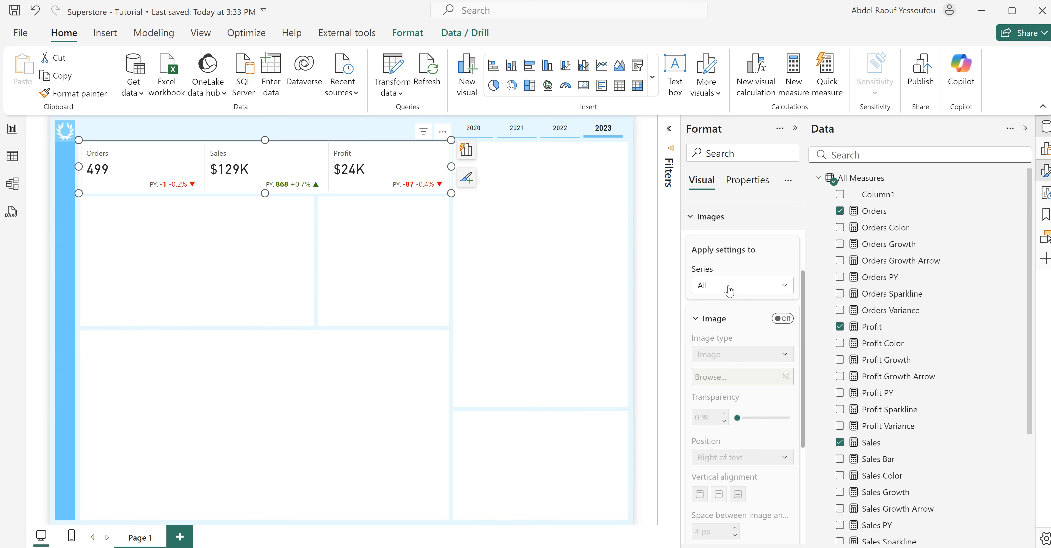
{"action": "scroll", "coordinate": [746, 446], "scroll_direction": "down", "scroll_amount": 5}
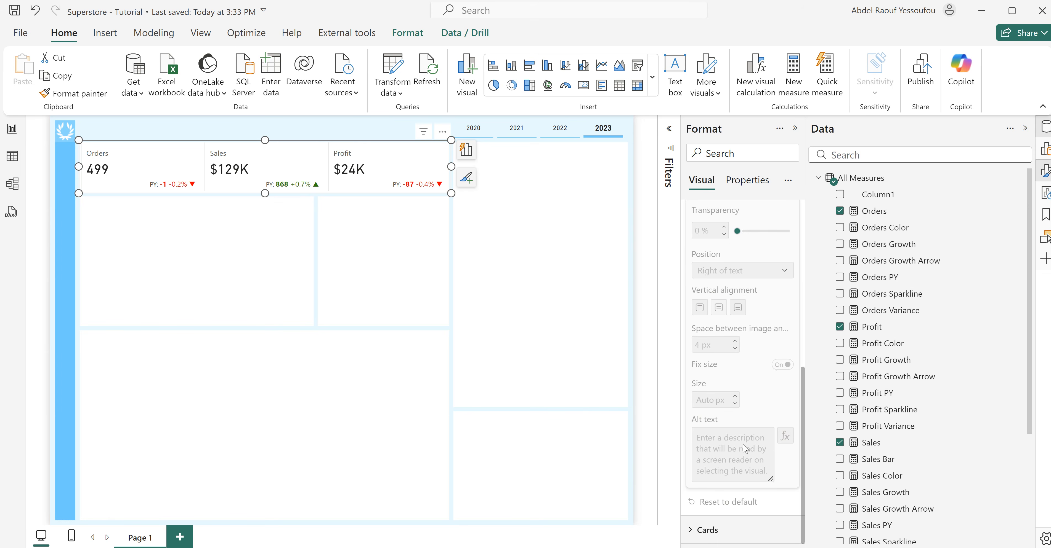
{"action": "scroll", "coordinate": [724, 481], "scroll_direction": "up", "scroll_amount": 5}
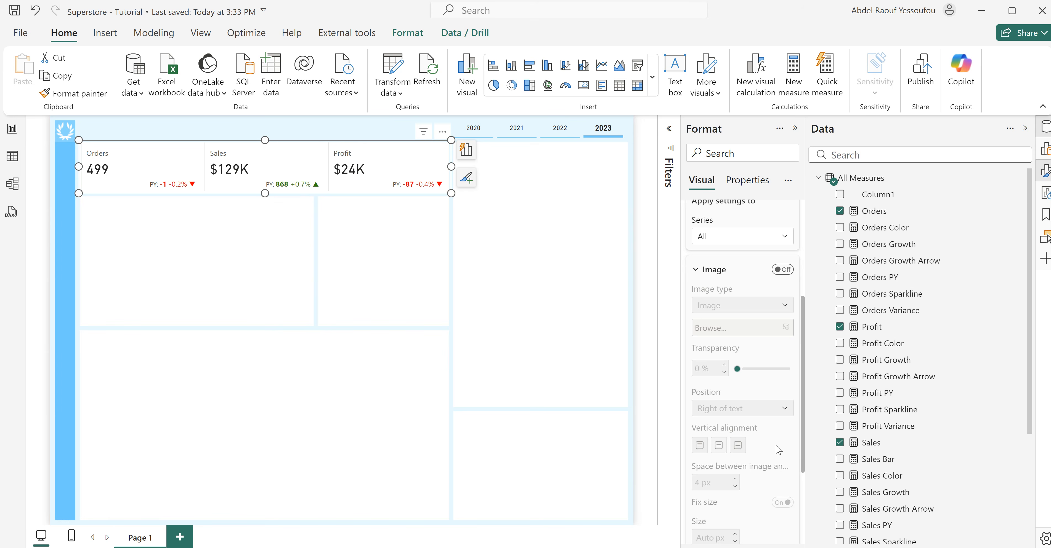
{"action": "scroll", "coordinate": [773, 408], "scroll_direction": "up", "scroll_amount": 2}
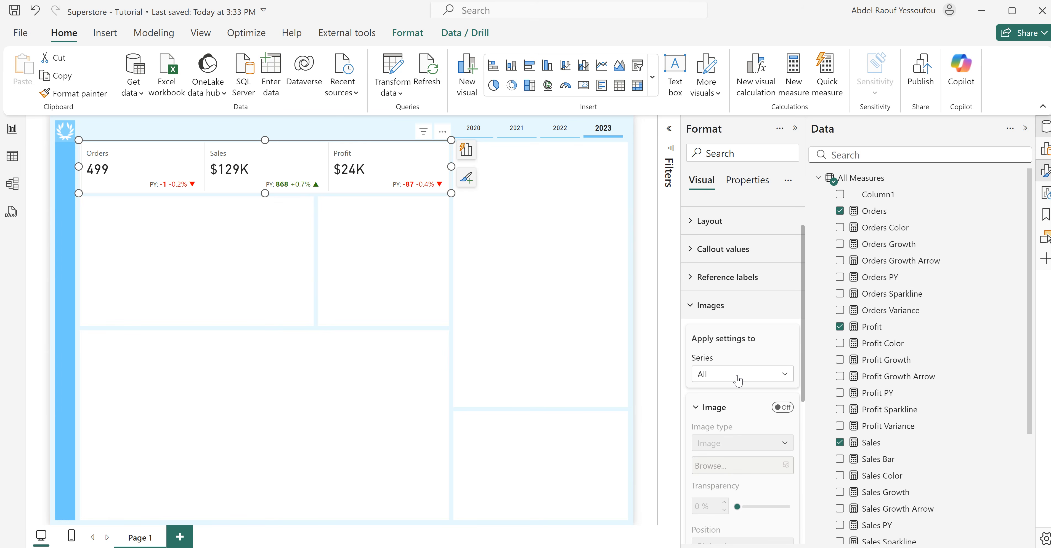
{"action": "scroll", "coordinate": [738, 381], "scroll_direction": "down", "scroll_amount": 2}
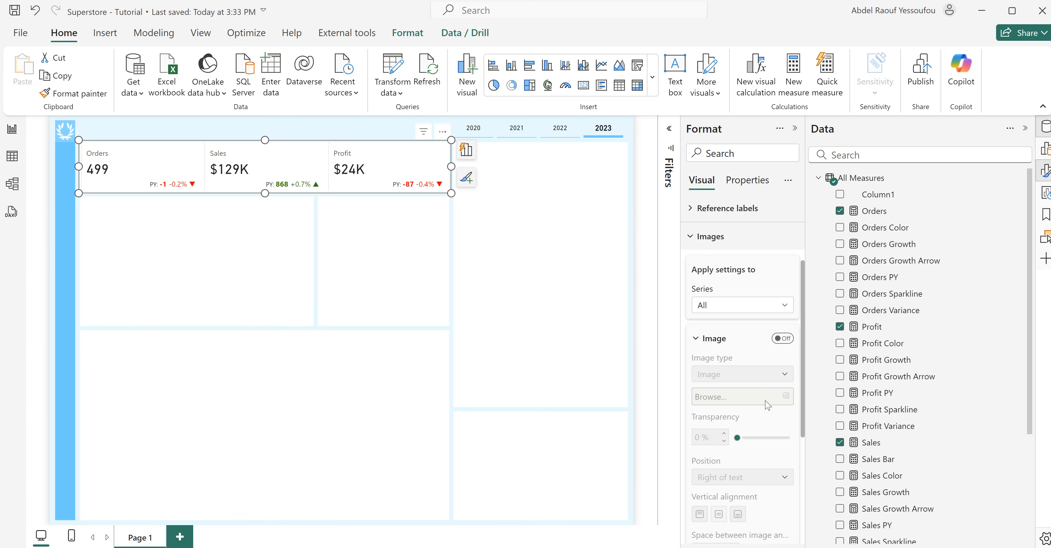
{"action": "scroll", "coordinate": [767, 406], "scroll_direction": "down", "scroll_amount": 2}
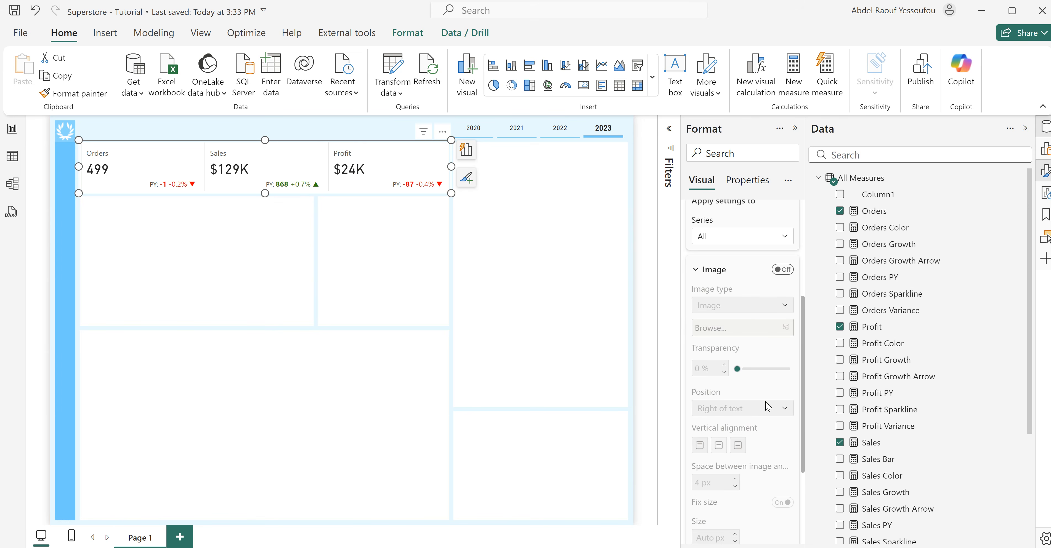
{"action": "left_click", "coordinate": [782, 271]}
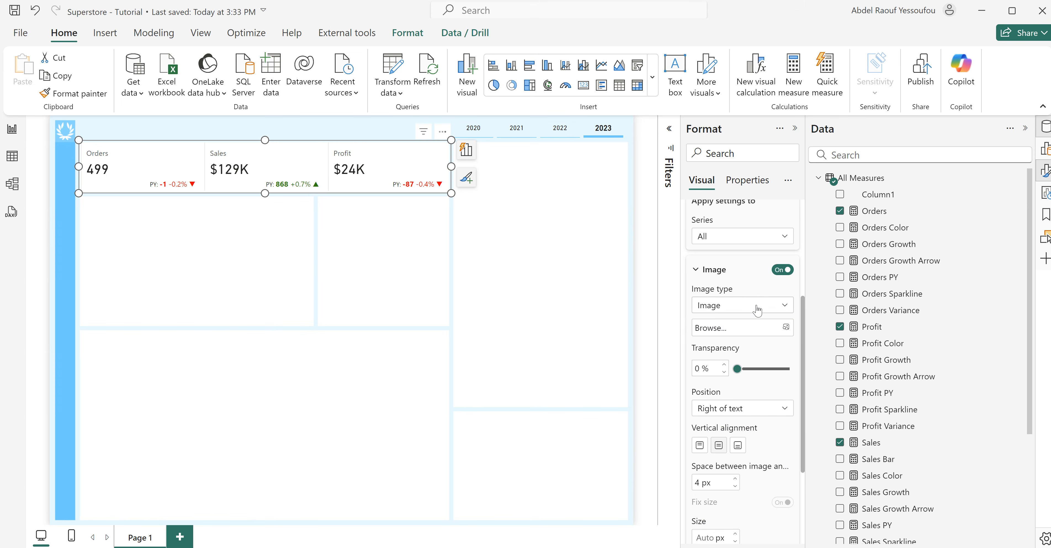
{"action": "left_click", "coordinate": [756, 306]}
{"action": "left_click", "coordinate": [733, 338]}
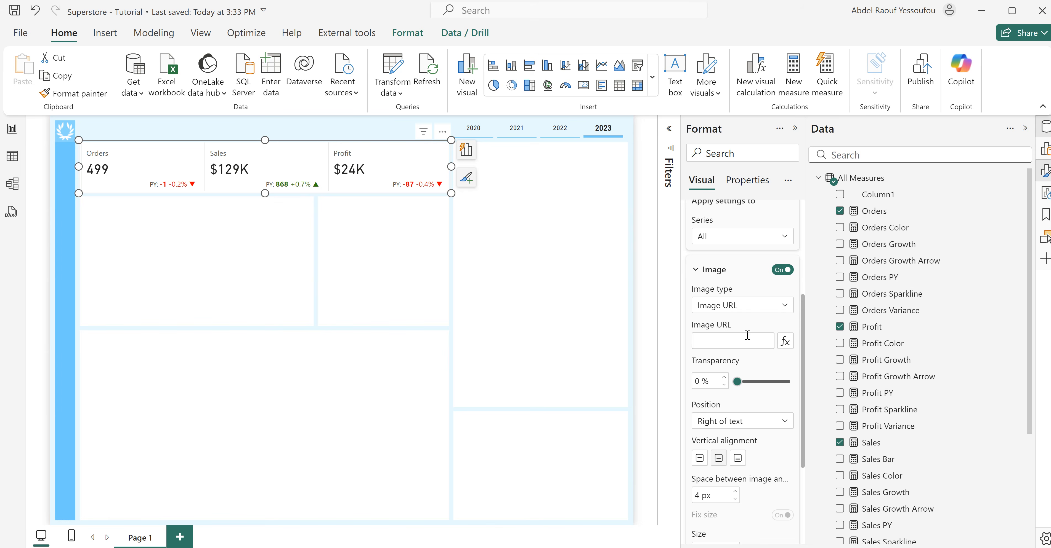
- Base the image URL for all series on the field value of the Sales Sparkline 2 measure
{"action": "left_click", "coordinate": [785, 342]}
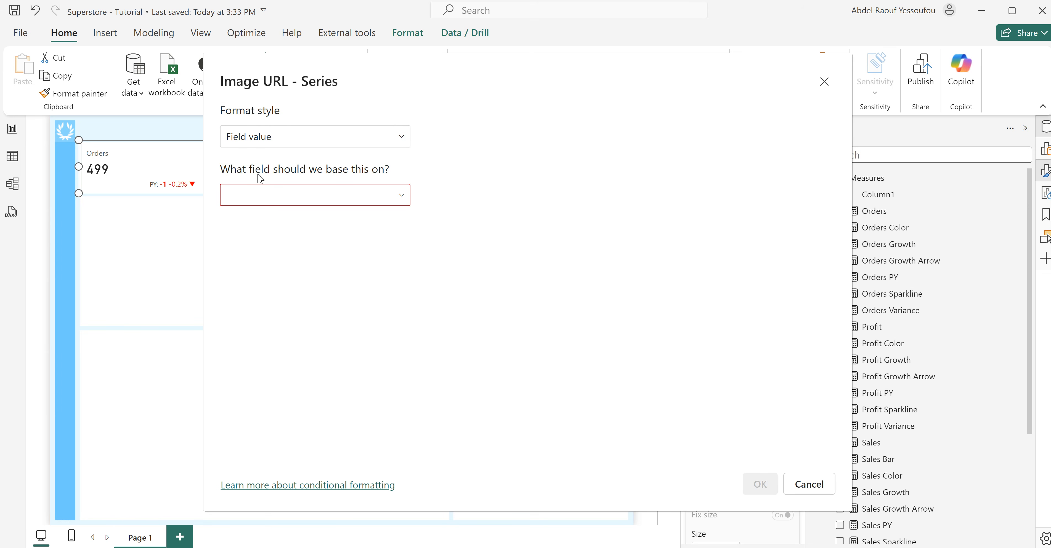
{"action": "left_click", "coordinate": [283, 198]}
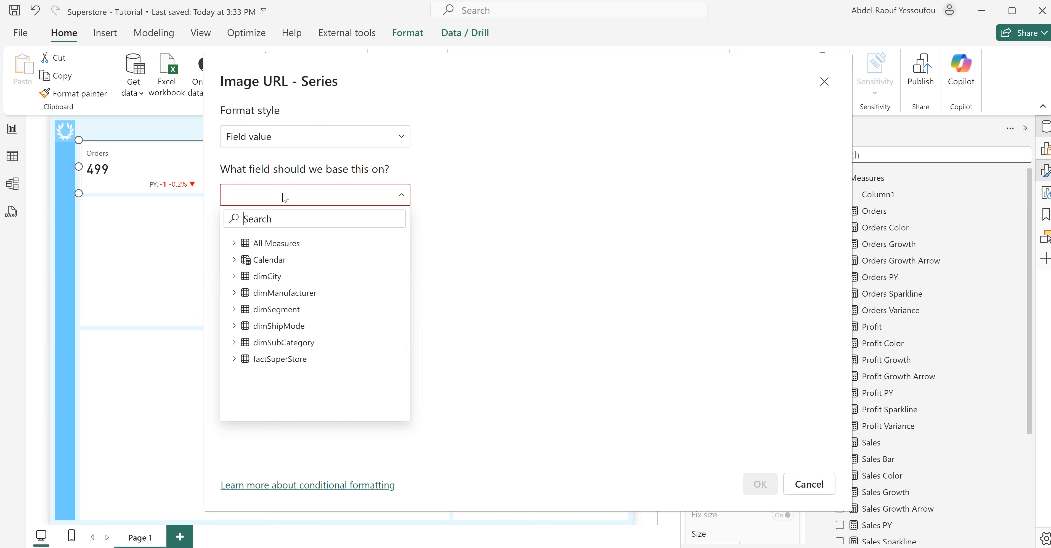
{"action": "type", "text": "spa"}
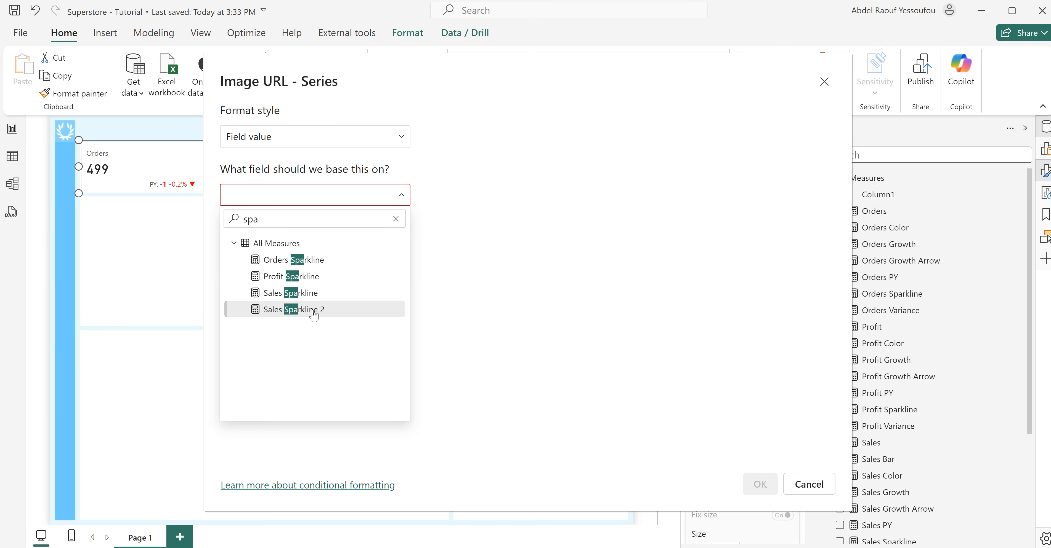
{"action": "left_click", "coordinate": [291, 311]}
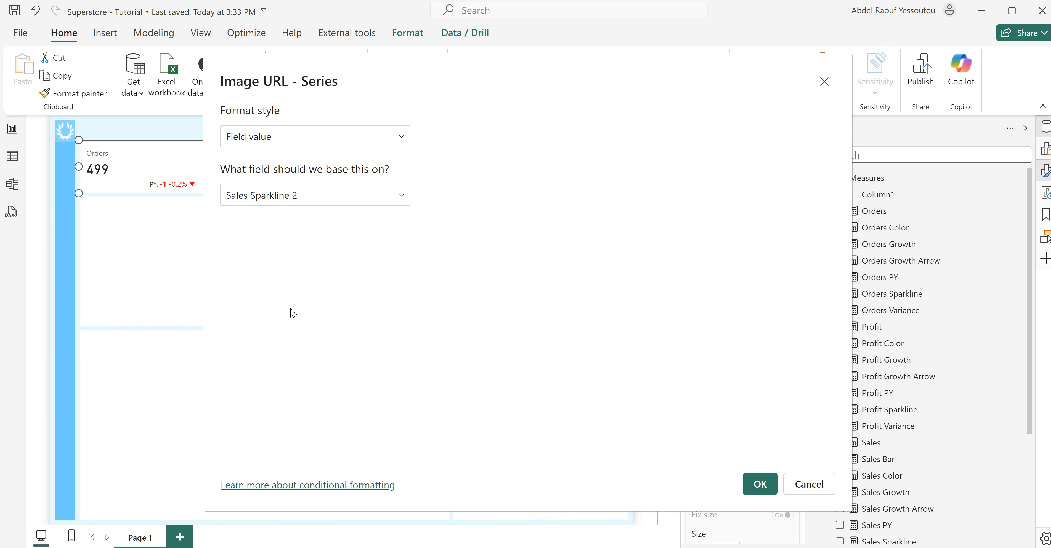
{"action": "left_click", "coordinate": [761, 486]}
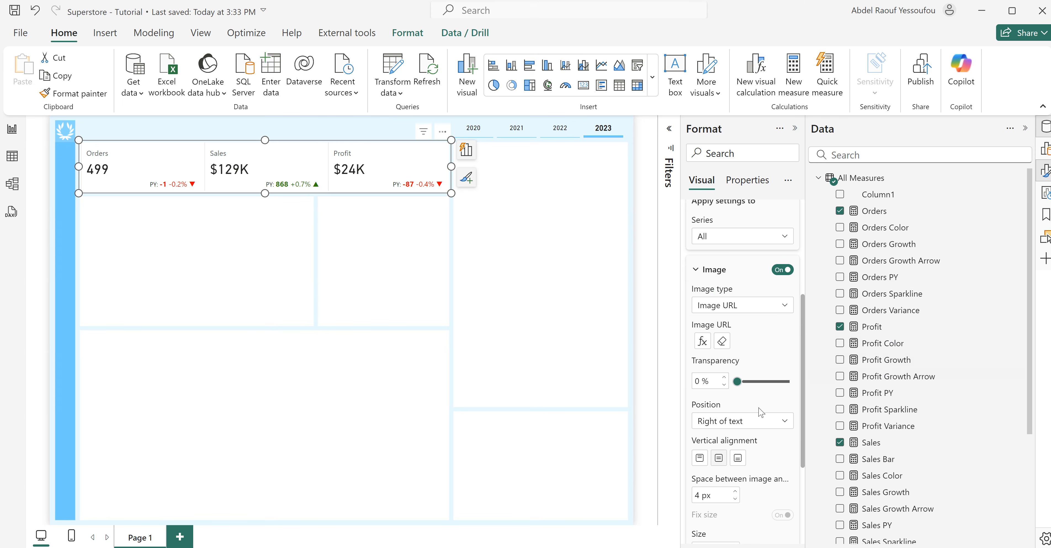
- Set the image size for all card series to 120 px after trying 100 px
{"action": "scroll", "coordinate": [760, 410], "scroll_direction": "up", "scroll_amount": 2}
{"action": "scroll", "coordinate": [760, 410], "scroll_direction": "down", "scroll_amount": 5}
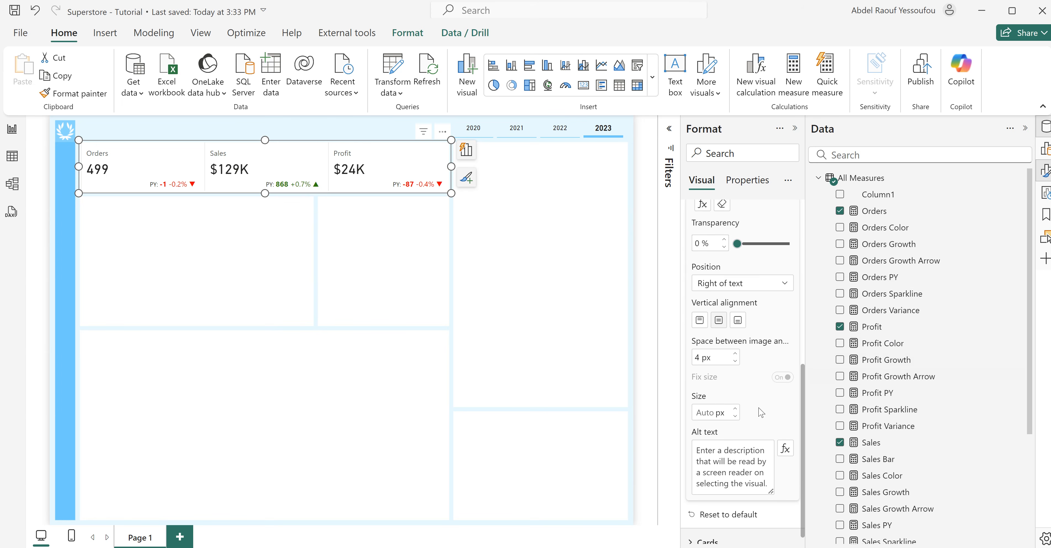
{"action": "scroll", "coordinate": [760, 413], "scroll_direction": "down", "scroll_amount": 1}
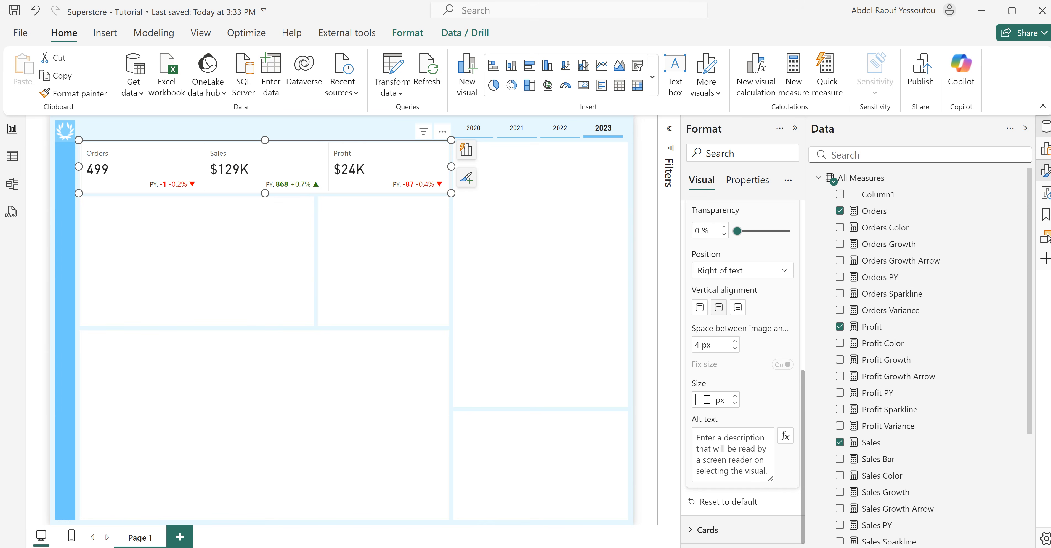
{"action": "type", "text": "100"}
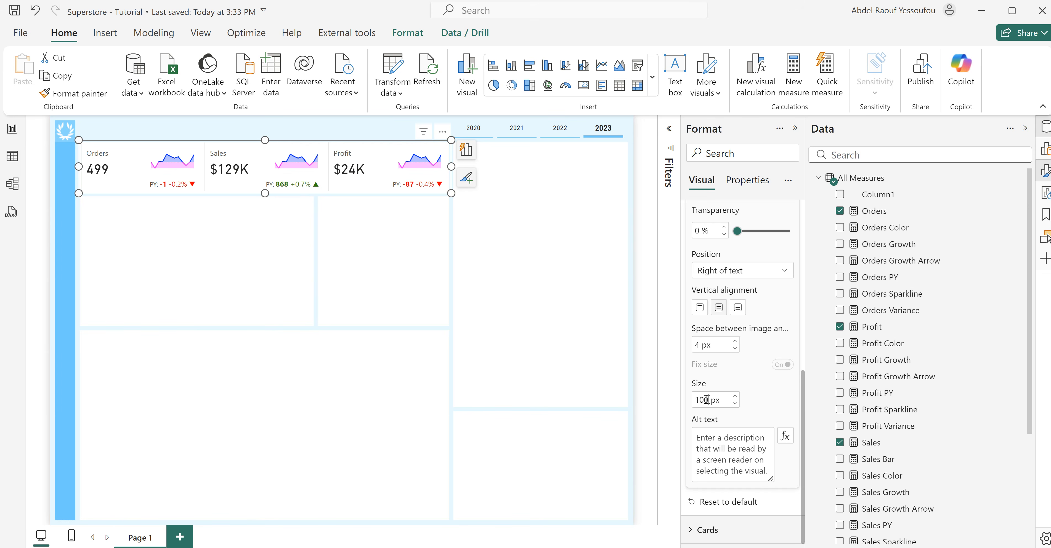
{"action": "key", "text": "BackSpace"}
{"action": "key", "text": "BackSpace"}
{"action": "key", "text": "BackSpace"}
{"action": "type", "text": "120"}
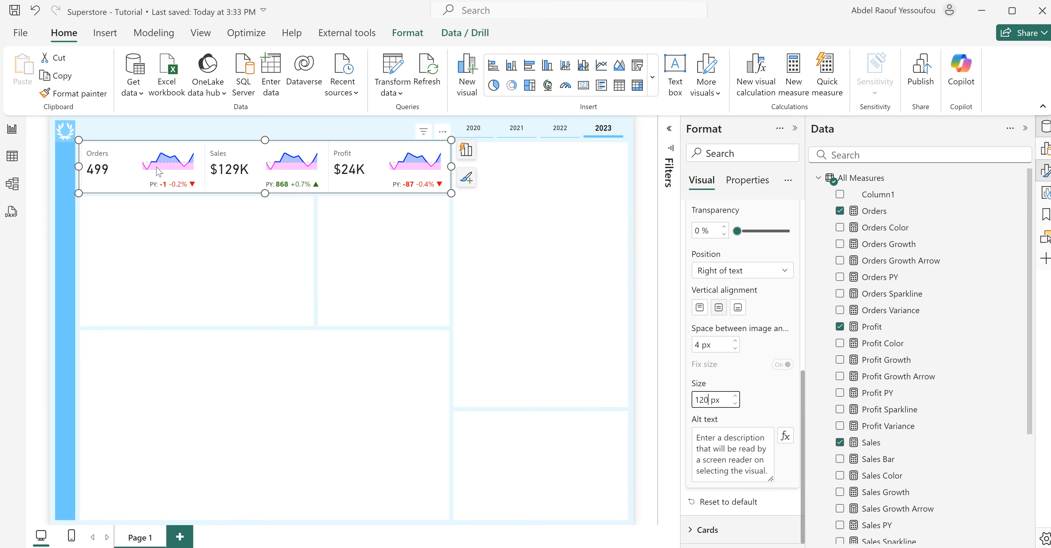
- Examine where the Orders Sparkline measure's code references Orders by selecting all occurrences, and close the formula without saving changes
{"action": "scroll", "coordinate": [730, 367], "scroll_direction": "up", "scroll_amount": 6}
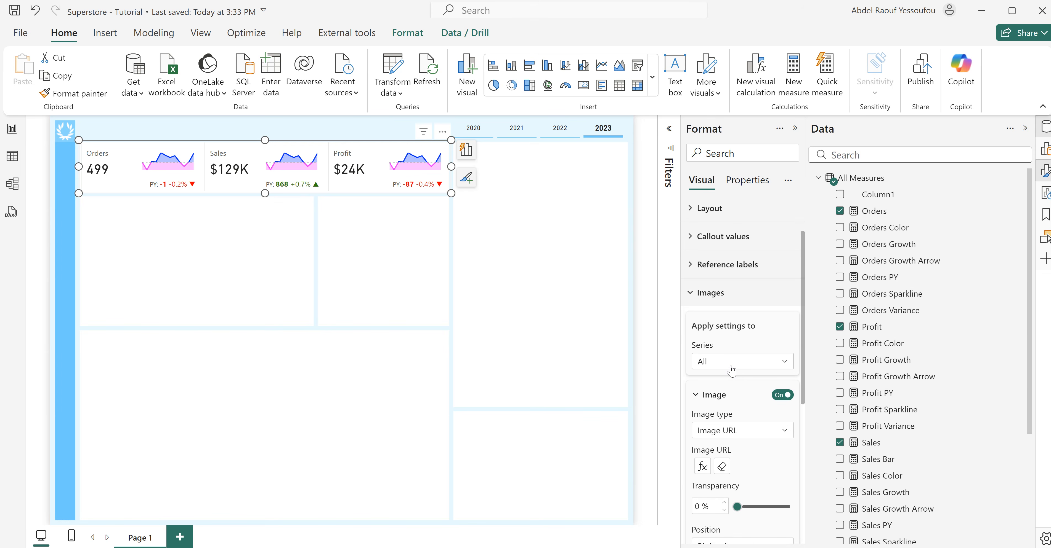
{"action": "scroll", "coordinate": [730, 370], "scroll_direction": "down", "scroll_amount": 3}
{"action": "scroll", "coordinate": [897, 408], "scroll_direction": "down", "scroll_amount": 4}
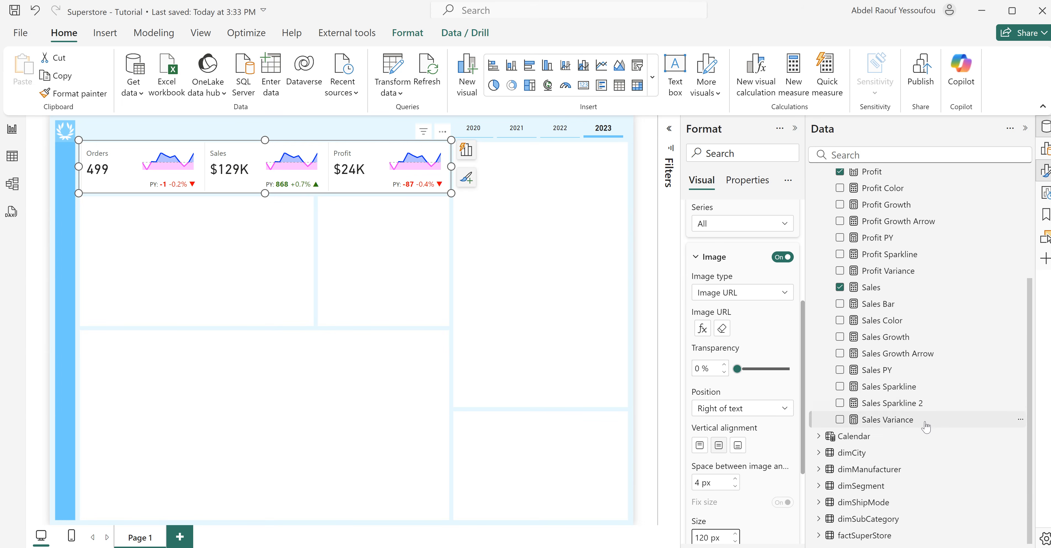
{"action": "scroll", "coordinate": [914, 376], "scroll_direction": "up", "scroll_amount": 3}
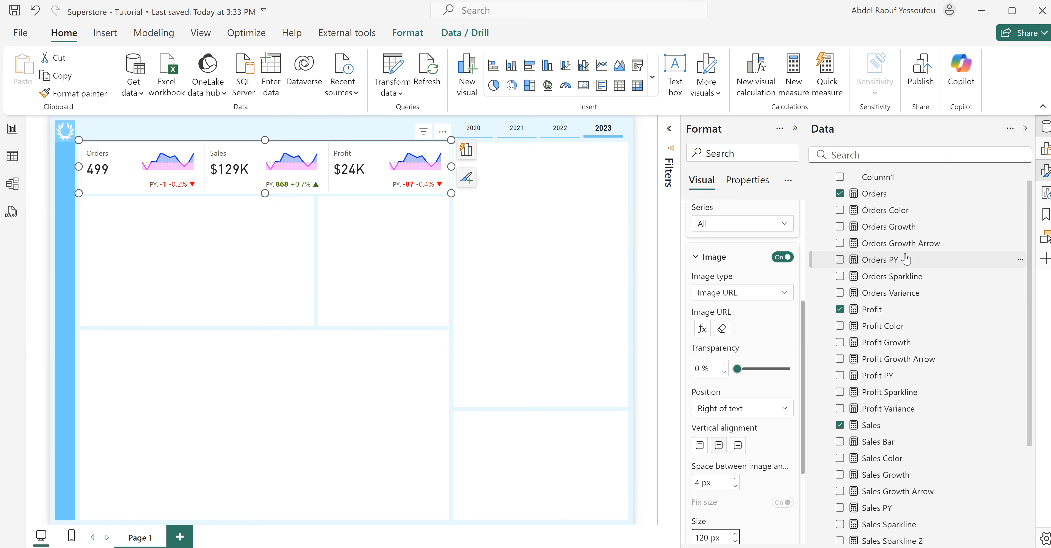
{"action": "left_click", "coordinate": [893, 279]}
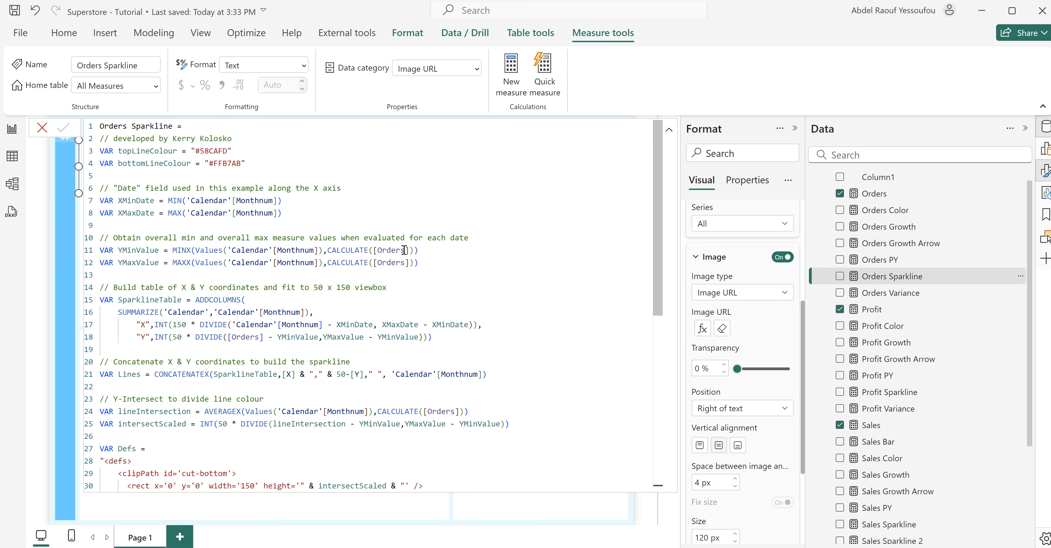
{"action": "left_click_drag", "start_coordinate": [405, 250], "coordinate": [377, 252]}
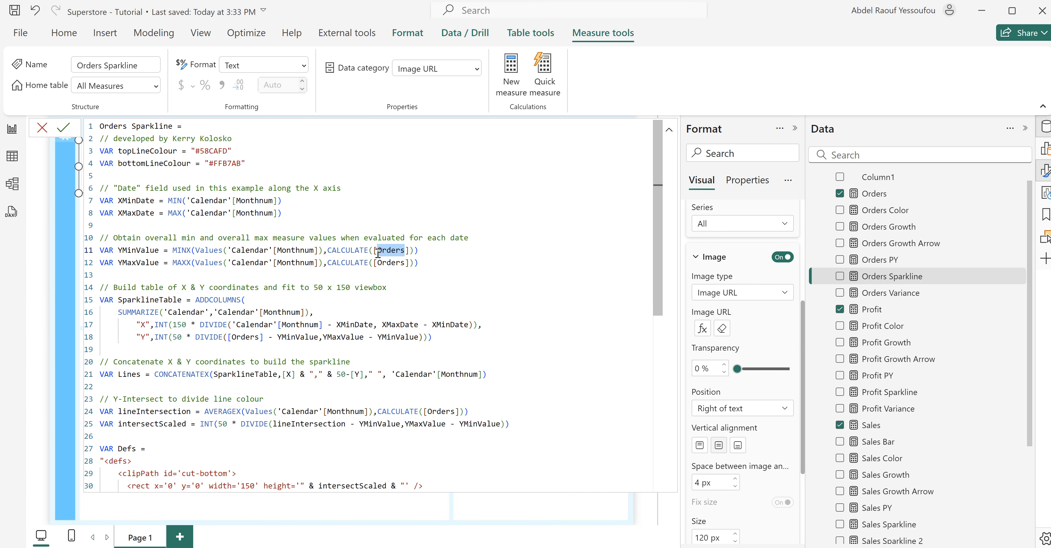
{"action": "key", "text": "ctrl+shift+l"}
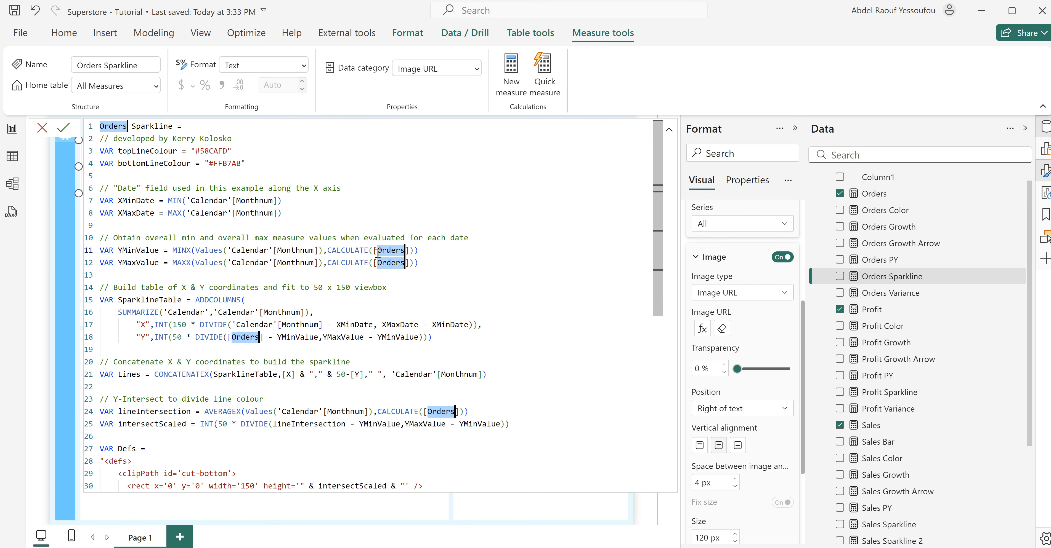
{"action": "left_click", "coordinate": [42, 128]}
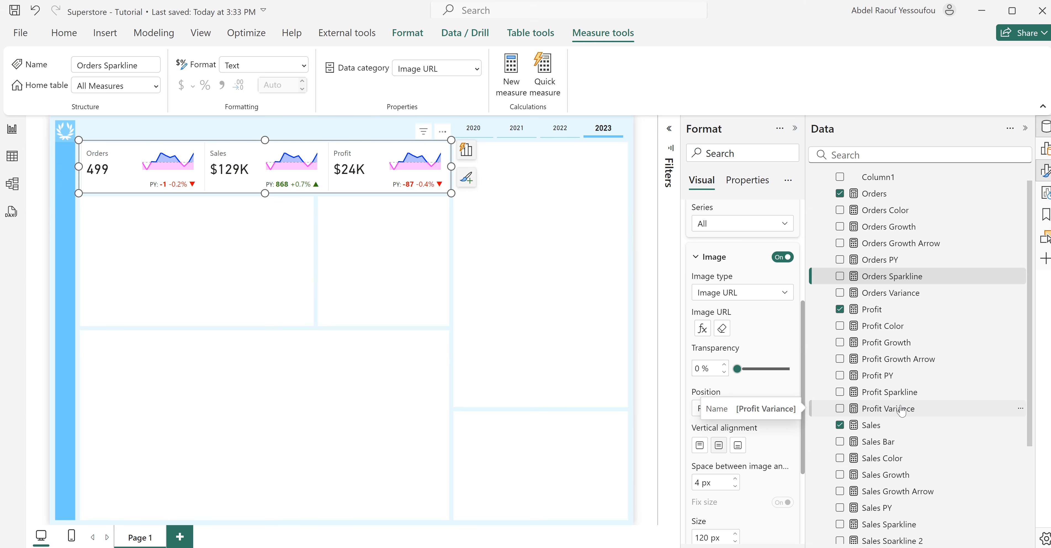
- Base the Orders series' image URL on the field value of the Orders Sparkline measure
{"action": "left_click", "coordinate": [722, 224]}
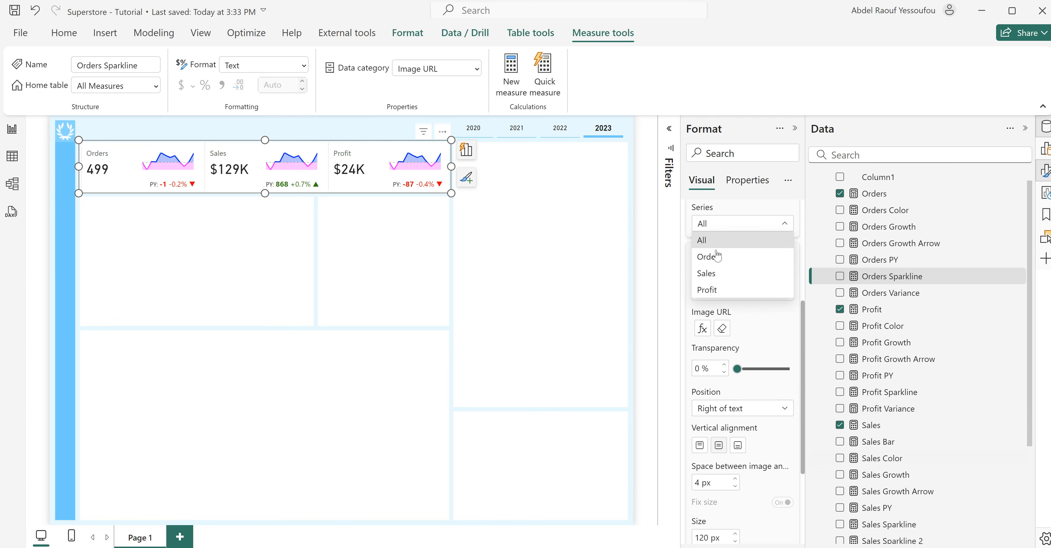
{"action": "left_click", "coordinate": [719, 264]}
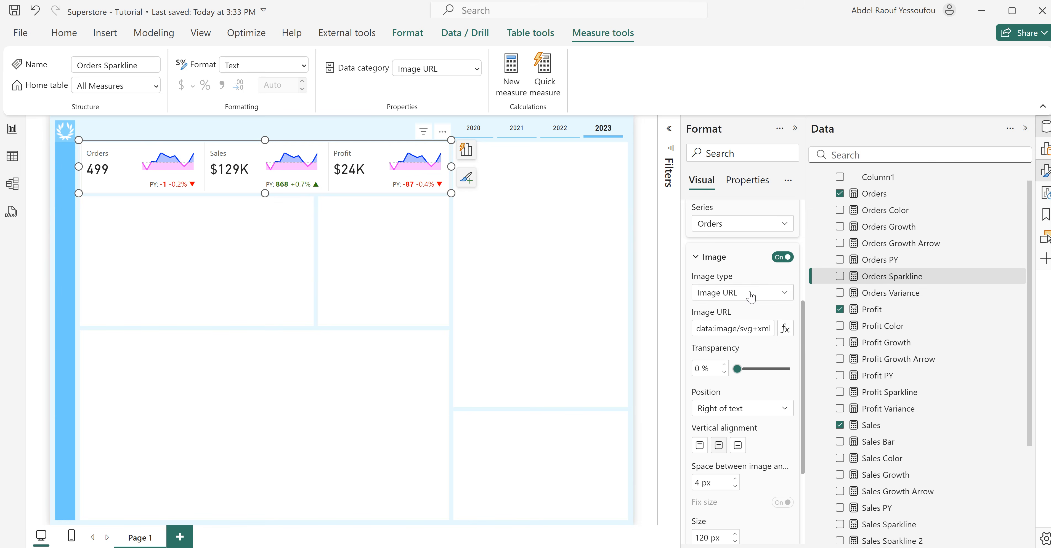
{"action": "left_click", "coordinate": [785, 332]}
{"action": "left_click", "coordinate": [305, 196]}
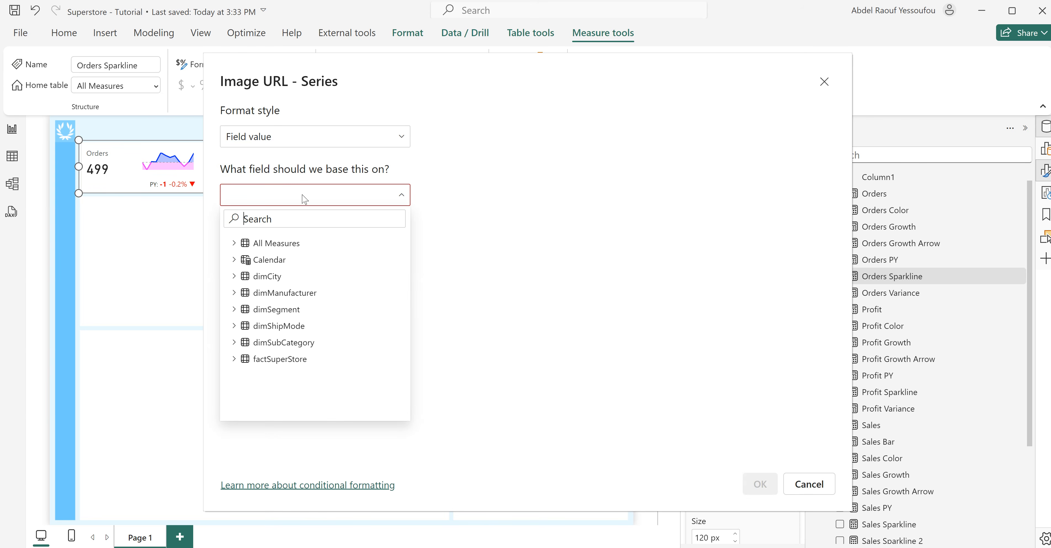
{"action": "type", "text": "spa"}
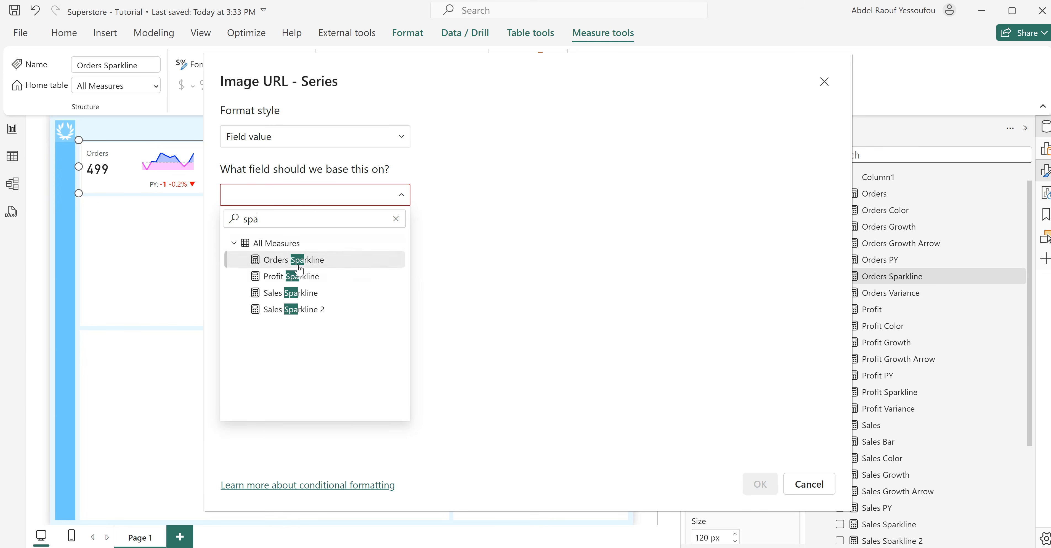
{"action": "left_click", "coordinate": [298, 262]}
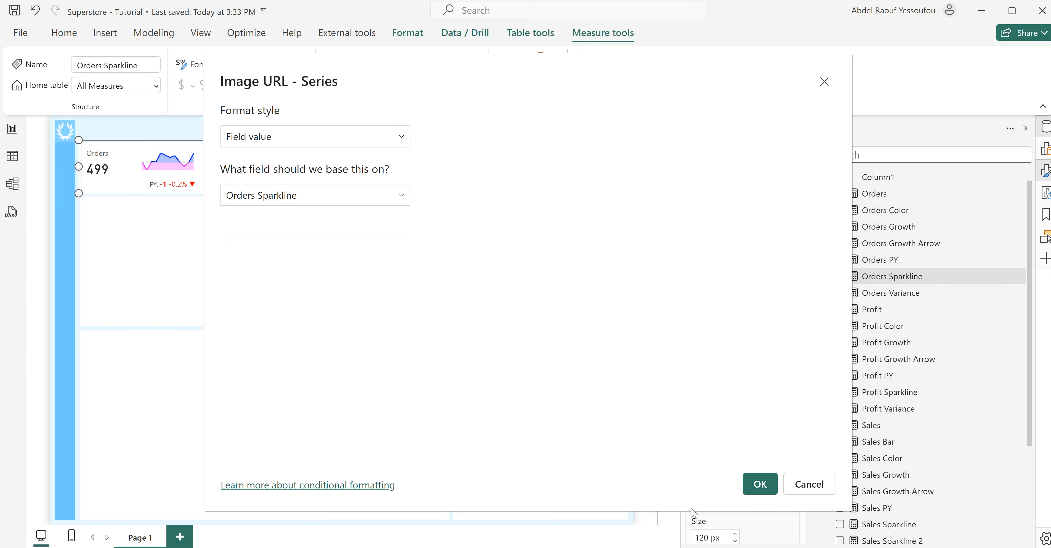
{"action": "left_click", "coordinate": [759, 485]}
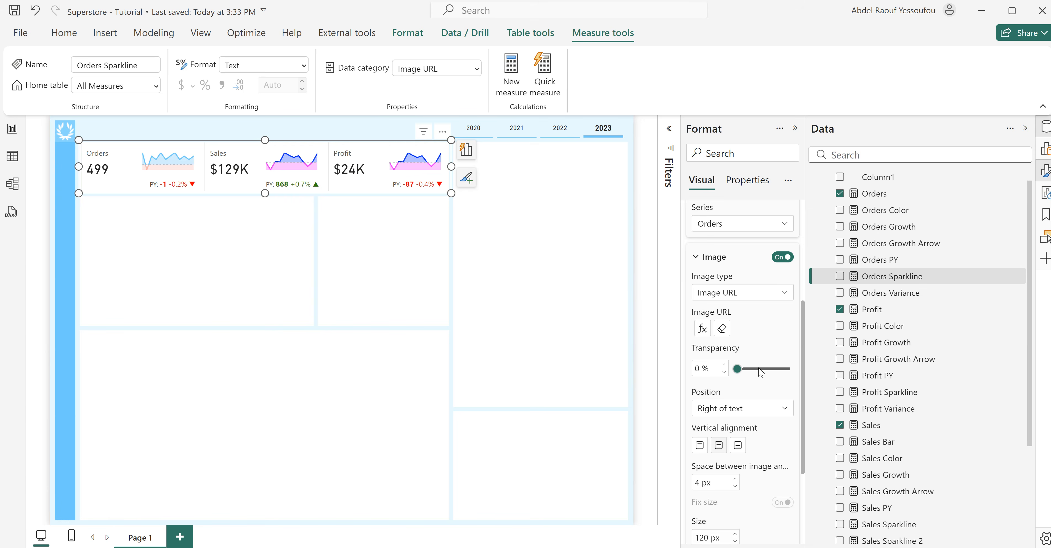
- Base the Profit series' image URL on the field value of the Profit Sparkline measure
{"action": "scroll", "coordinate": [760, 373], "scroll_direction": "up", "scroll_amount": 3}
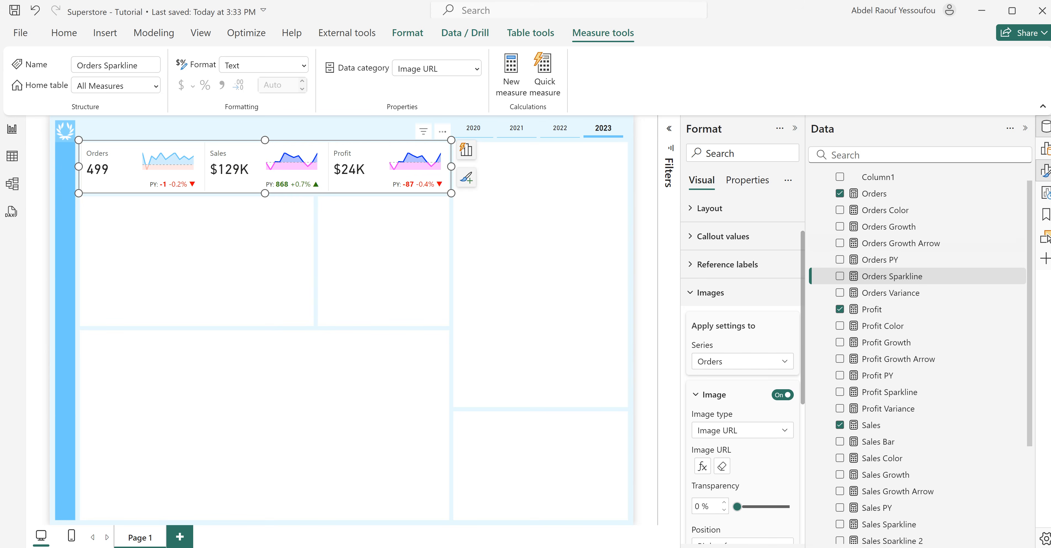
{"action": "left_click", "coordinate": [724, 363]}
{"action": "left_click", "coordinate": [719, 428]}
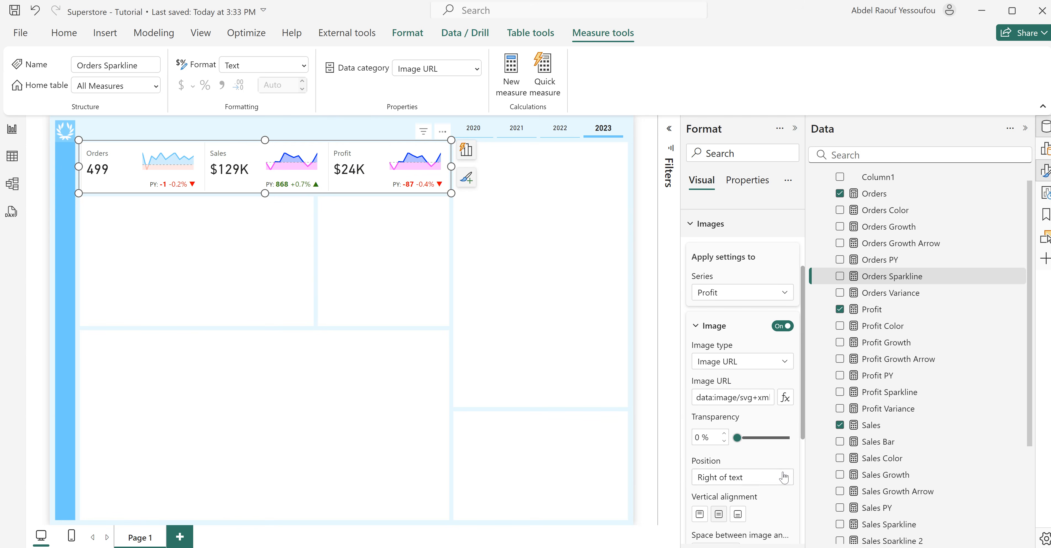
{"action": "scroll", "coordinate": [785, 479], "scroll_direction": "down", "scroll_amount": 2}
{"action": "left_click", "coordinate": [786, 399]}
{"action": "left_click", "coordinate": [276, 201]}
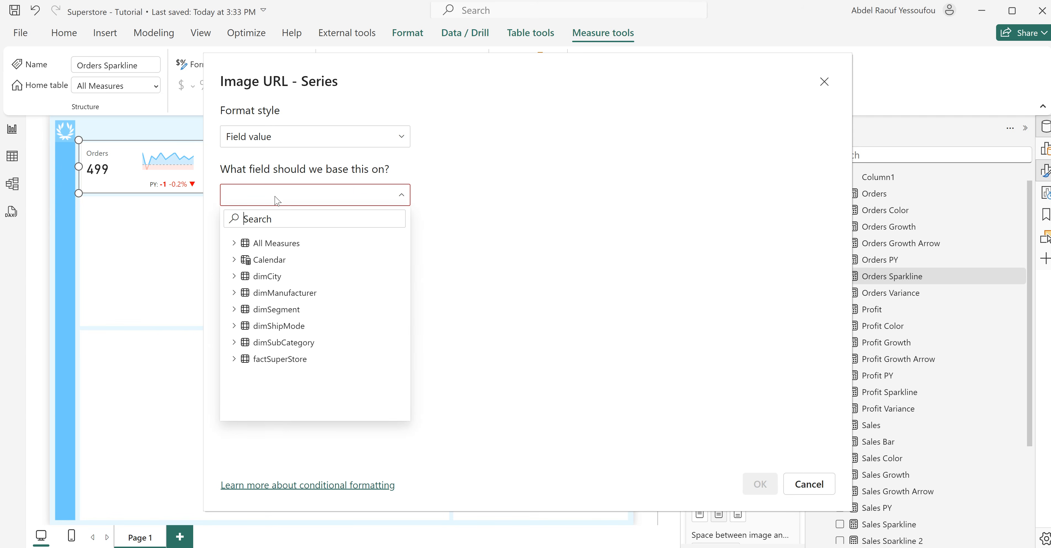
{"action": "type", "text": "spa"}
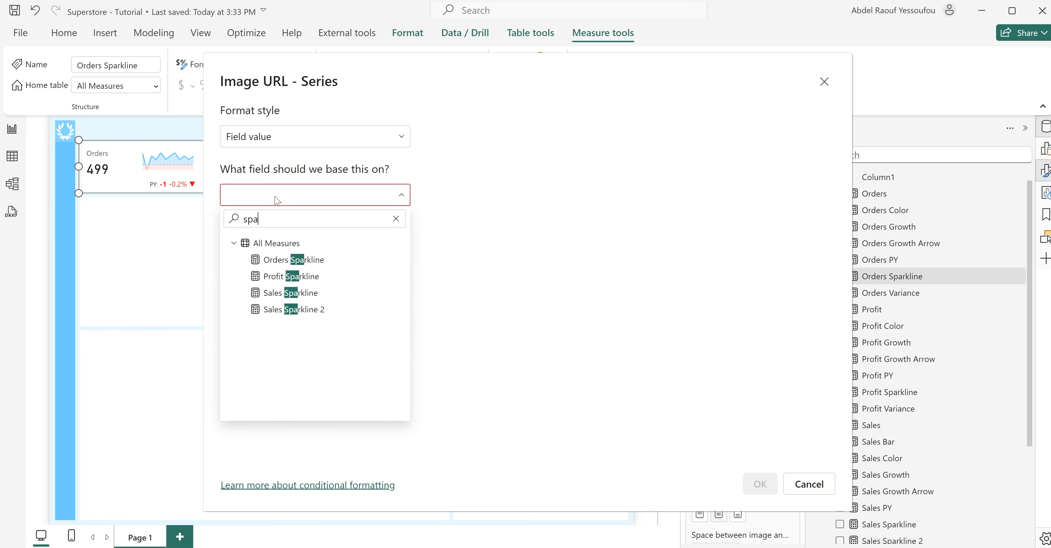
{"action": "left_click", "coordinate": [288, 279]}
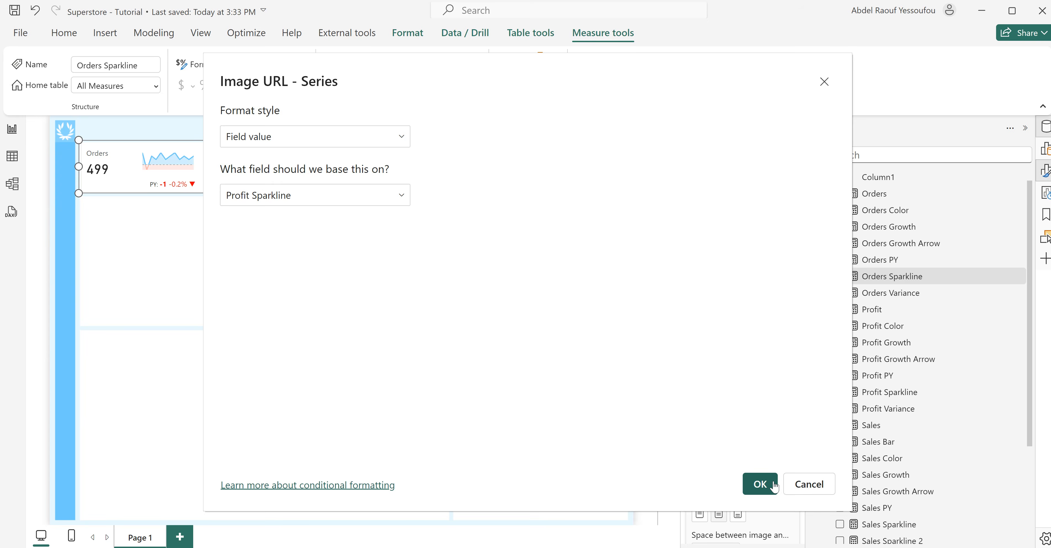
{"action": "left_click", "coordinate": [761, 485]}
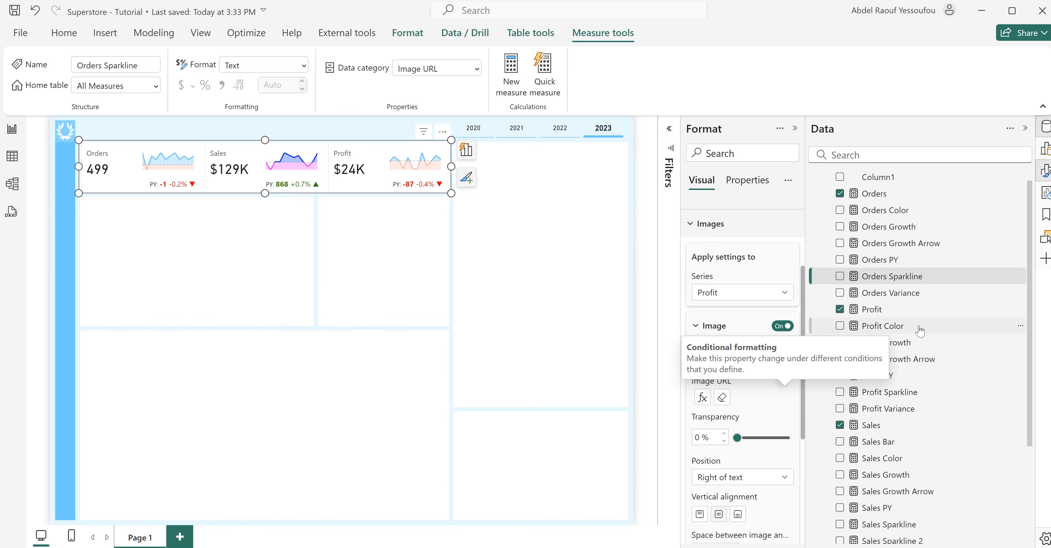
- Copy the topLineColour and bottomLineColour variable lines from the Profit Sparkline measure's formula
{"action": "left_click", "coordinate": [899, 393]}
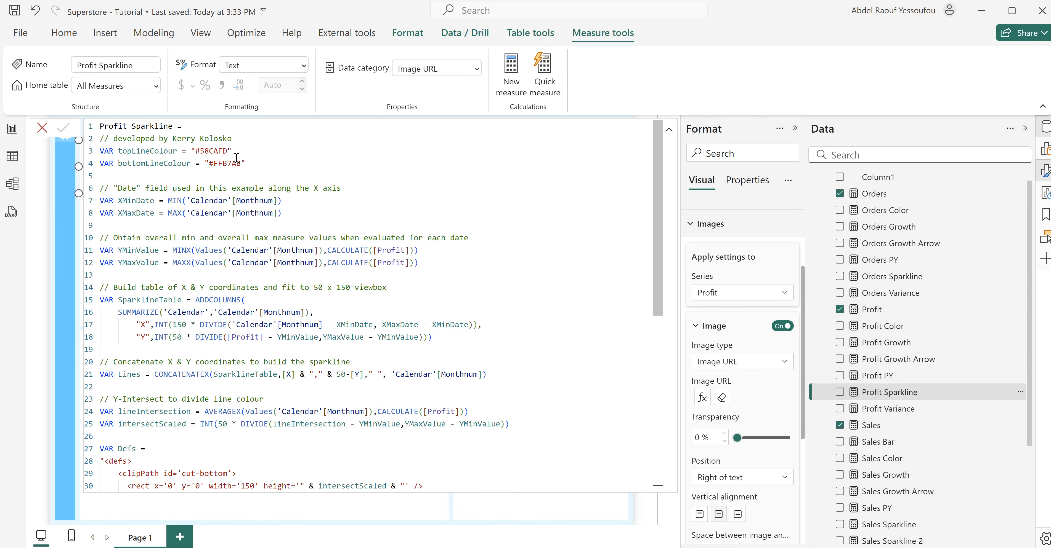
{"action": "left_click_drag", "start_coordinate": [254, 163], "coordinate": [100, 151]}
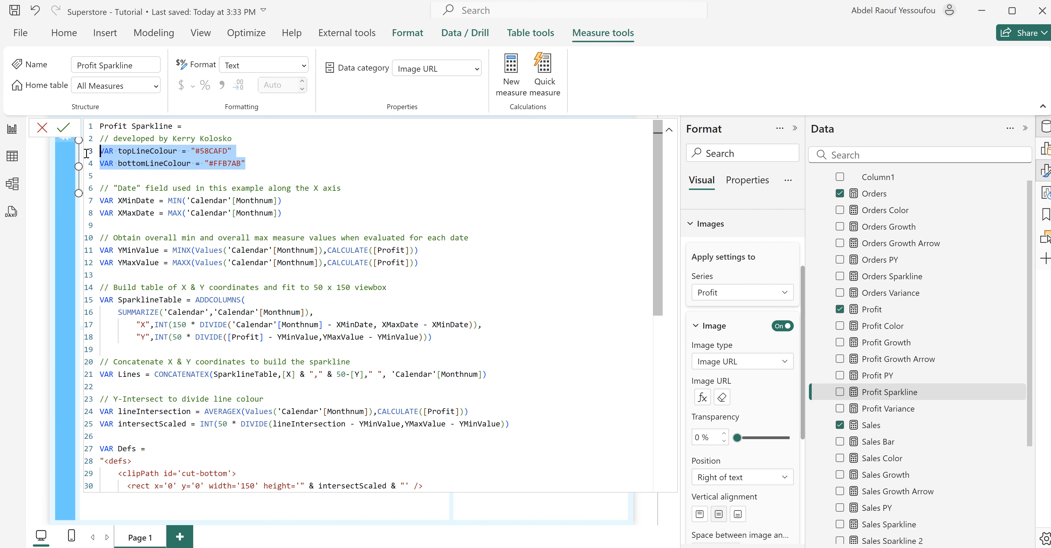
{"action": "left_click", "coordinate": [215, 150]}
{"action": "left_click_drag", "start_coordinate": [247, 163], "coordinate": [81, 156]}
{"action": "key", "text": "ctrl+c"}
{"action": "key", "text": "Return"}
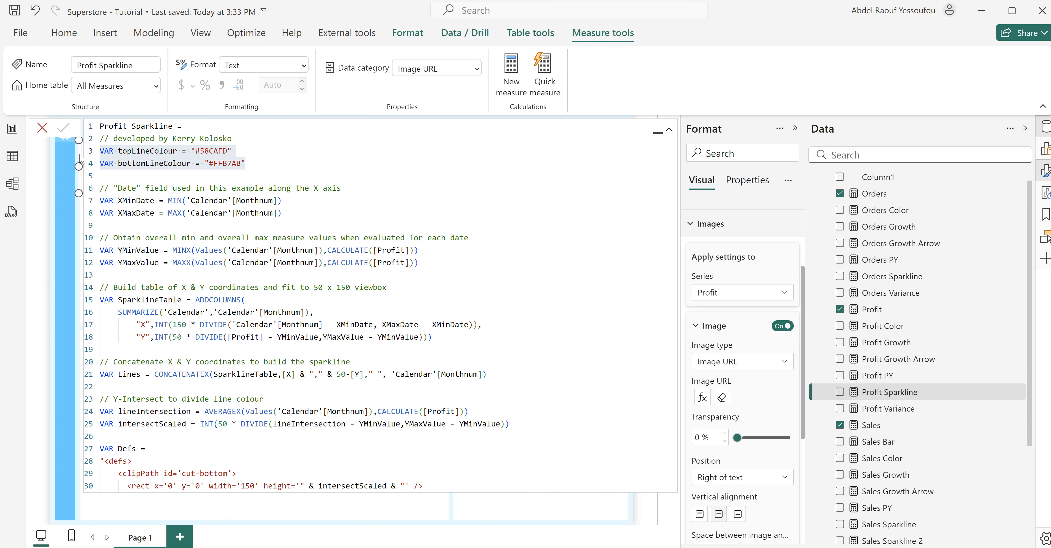
- Replace the two line colour variables in the Sales Sparkline 2 measure with the copied lines using "#58CAFD" and "#FFB7AB"
{"action": "scroll", "coordinate": [895, 464], "scroll_direction": "down", "scroll_amount": 3}
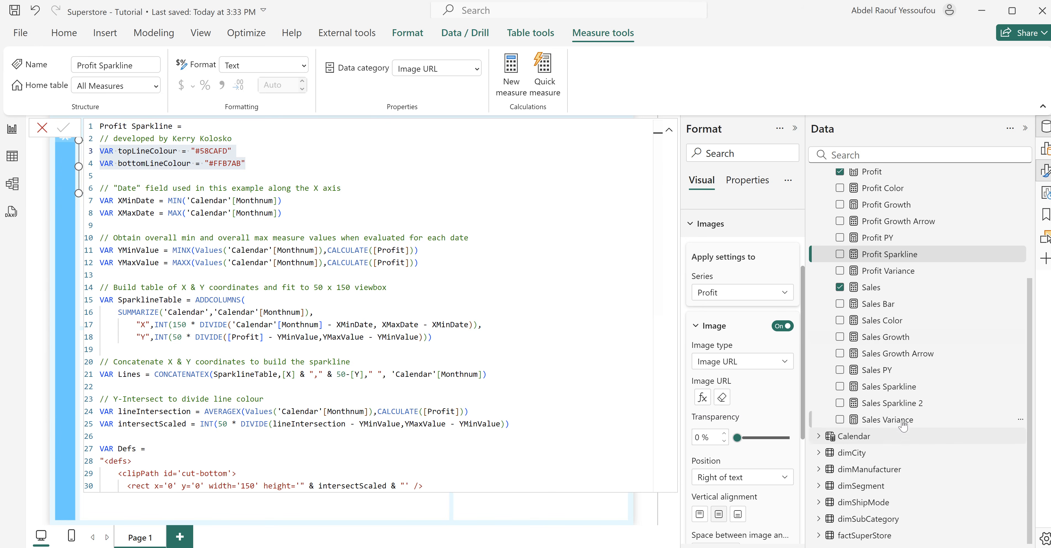
{"action": "left_click", "coordinate": [902, 403]}
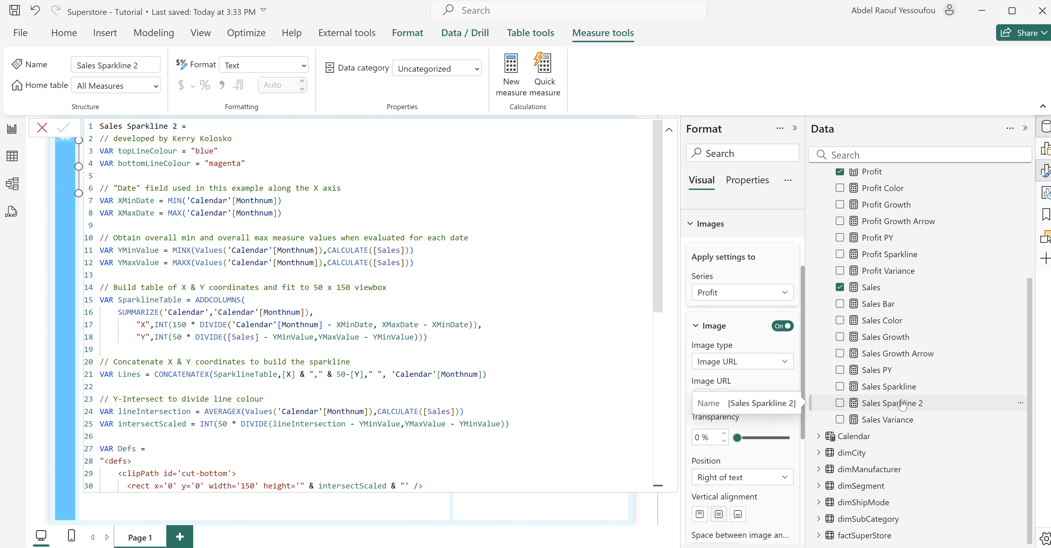
{"action": "left_click_drag", "start_coordinate": [247, 163], "coordinate": [79, 152]}
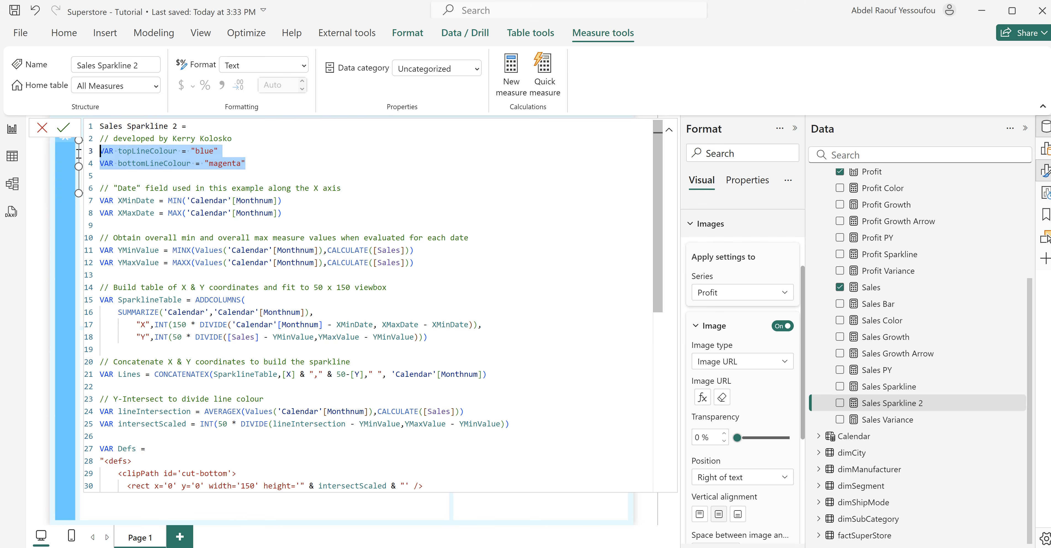
{"action": "key", "text": "ctrl+v"}
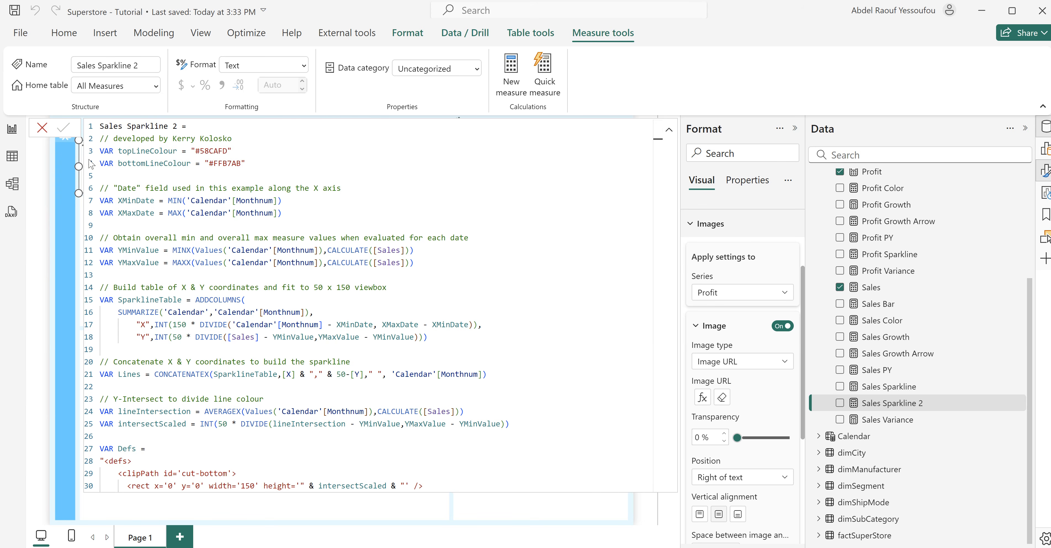
{"action": "left_click", "coordinate": [42, 128]}
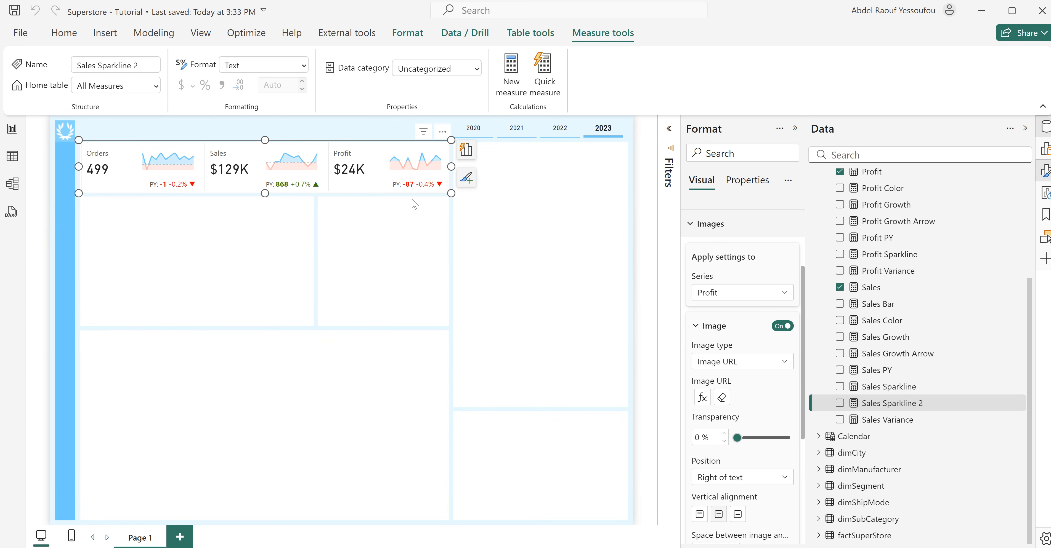
- Examine the Cards formatting options for all series, and check the finished dashboard in the Superstore report before returning to Superstore - Tutorial
{"action": "scroll", "coordinate": [730, 325], "scroll_direction": "up", "scroll_amount": 3}
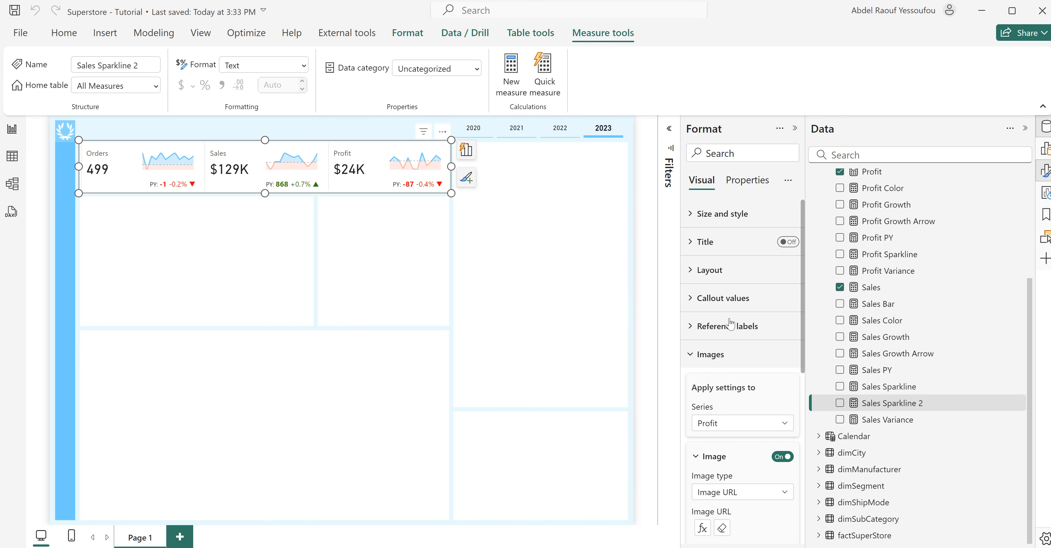
{"action": "left_click", "coordinate": [705, 355]}
{"action": "left_click", "coordinate": [712, 382]}
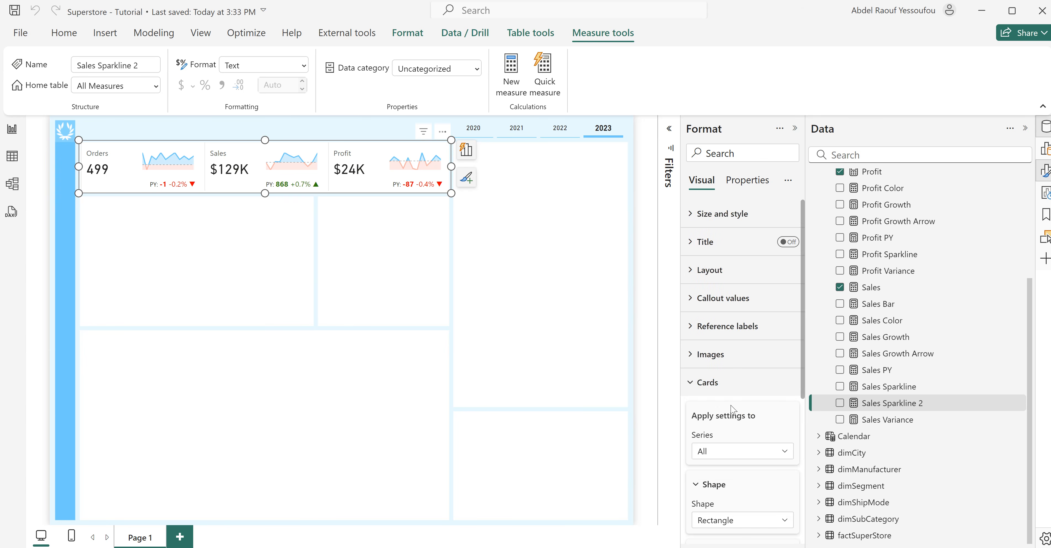
{"action": "scroll", "coordinate": [732, 424], "scroll_direction": "down", "scroll_amount": 5}
{"action": "scroll", "coordinate": [730, 429], "scroll_direction": "up", "scroll_amount": 3}
{"action": "scroll", "coordinate": [725, 447], "scroll_direction": "down", "scroll_amount": 2}
{"action": "scroll", "coordinate": [725, 446], "scroll_direction": "up", "scroll_amount": 5}
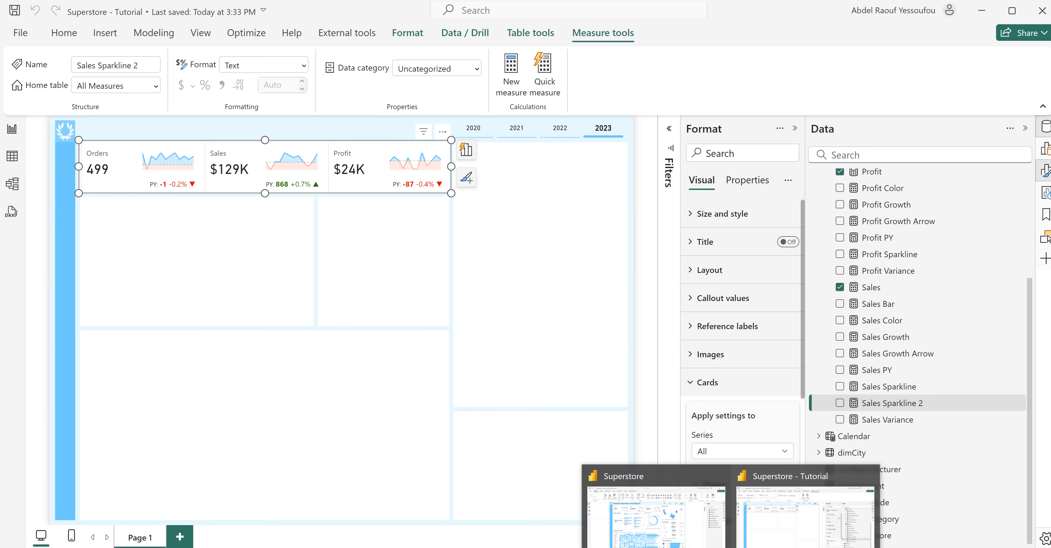
{"action": "left_click", "coordinate": [681, 536]}
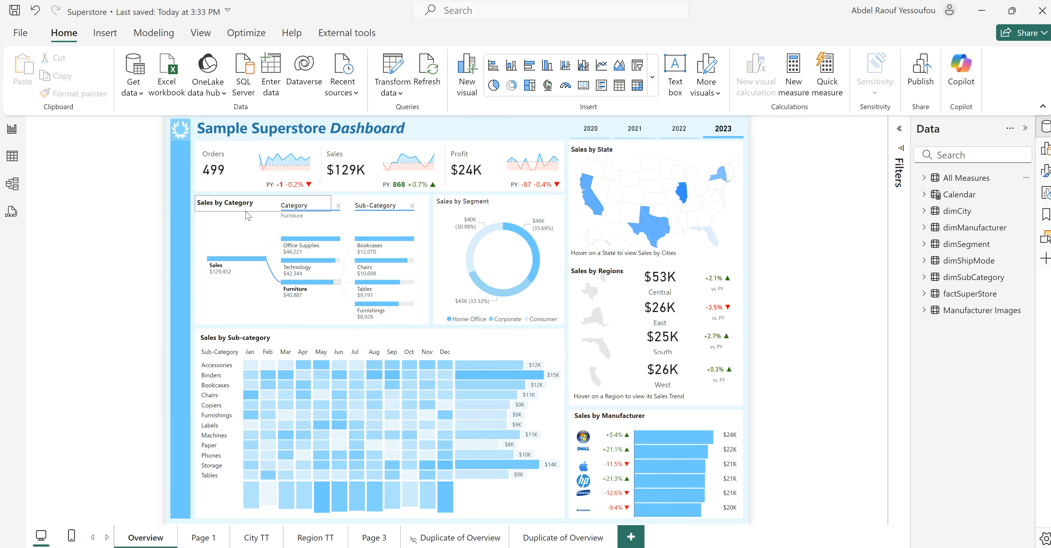
{"action": "left_click", "coordinate": [980, 16]}
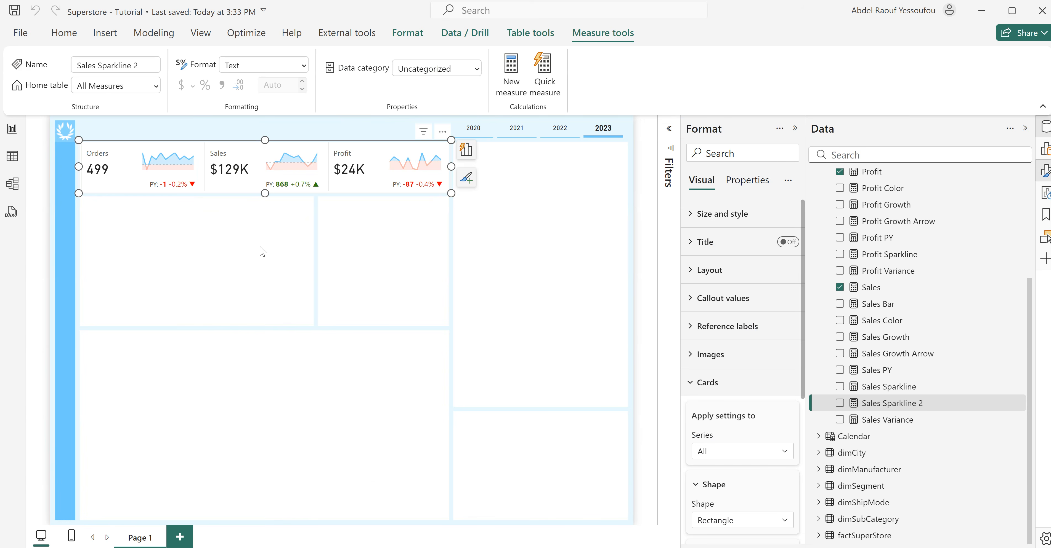
- Insert an empty decomposition tree visual below the KPI cards
{"action": "left_click", "coordinate": [279, 131]}
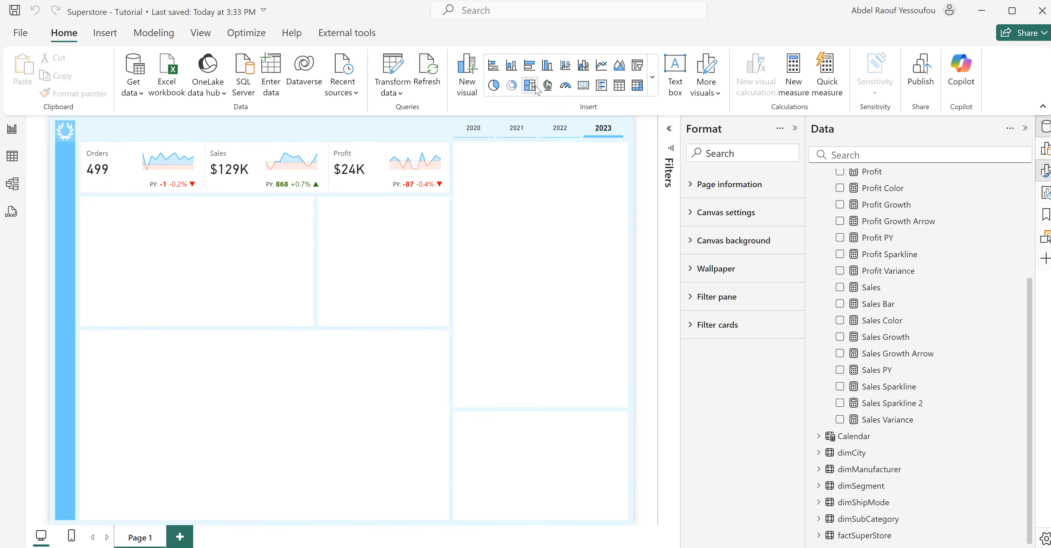
{"action": "left_click", "coordinate": [651, 79]}
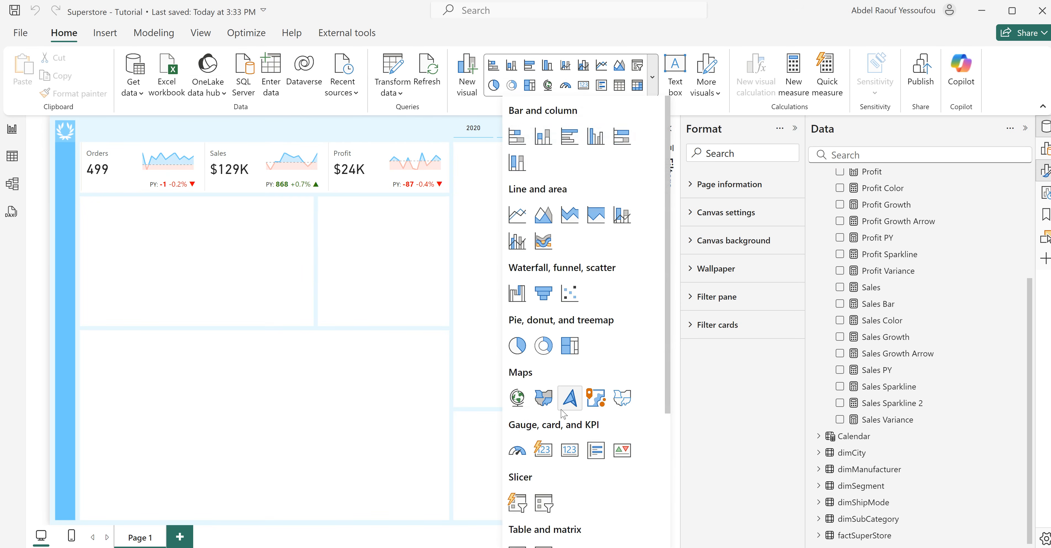
{"action": "scroll", "coordinate": [563, 414], "scroll_direction": "down", "scroll_amount": 3}
{"action": "scroll", "coordinate": [562, 413], "scroll_direction": "down", "scroll_amount": 1}
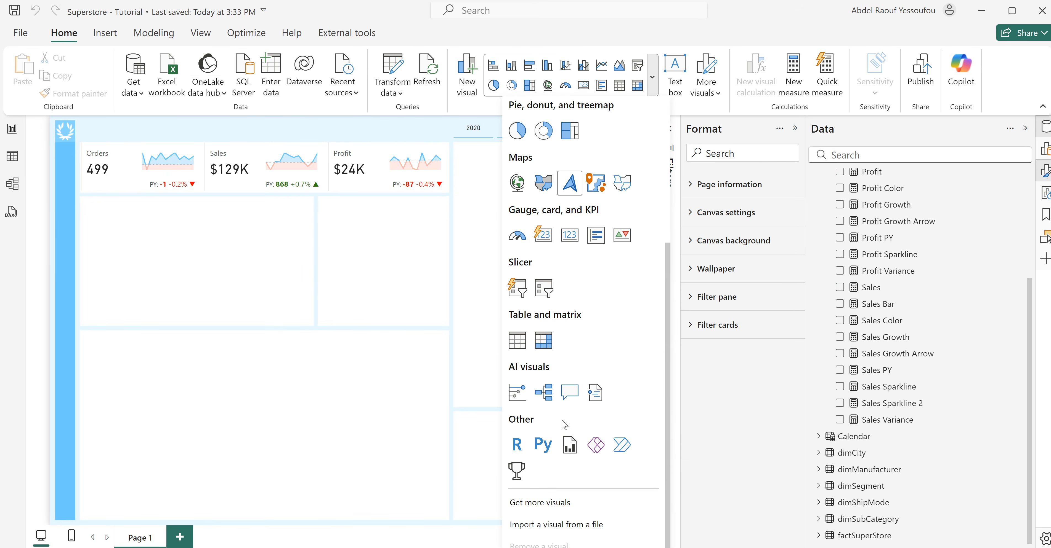
{"action": "left_click", "coordinate": [547, 394]}
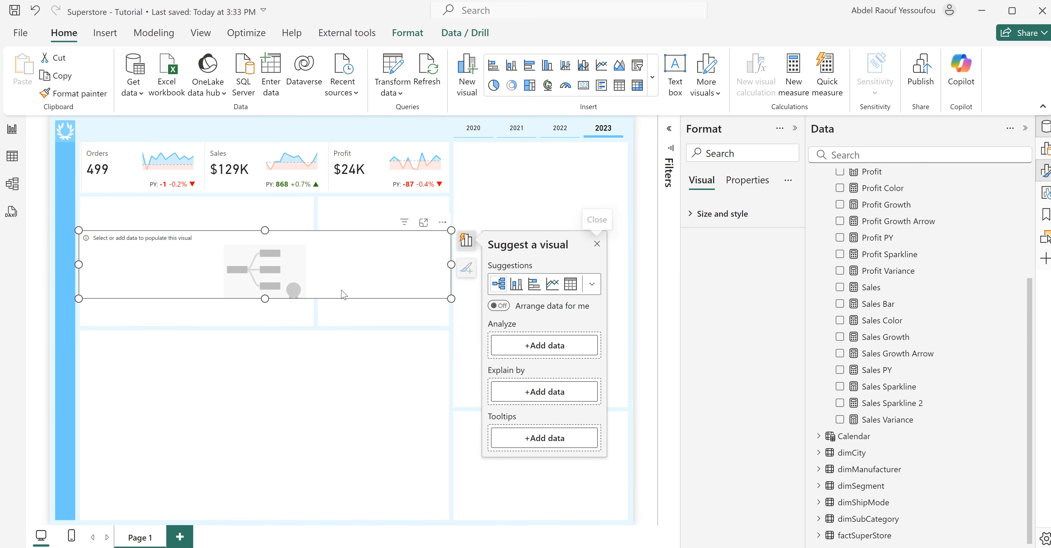
- Set the Sales measure as the decomposition tree's analyzed value, after adding and removing Category from dimSubCategory
{"action": "scroll", "coordinate": [971, 367], "scroll_direction": "up", "scroll_amount": 3}
{"action": "scroll", "coordinate": [971, 365], "scroll_direction": "up", "scroll_amount": 2}
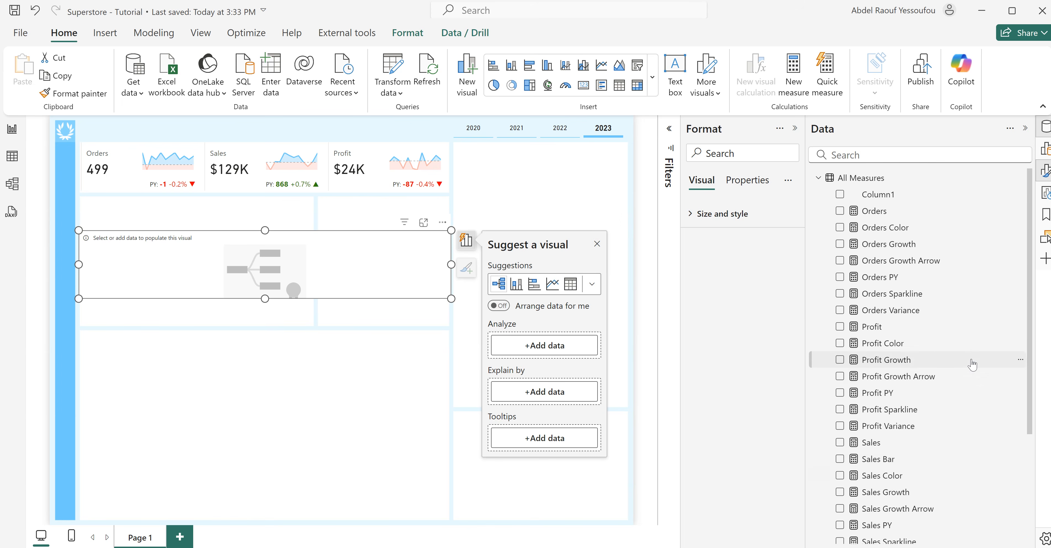
{"action": "left_click", "coordinate": [818, 178]}
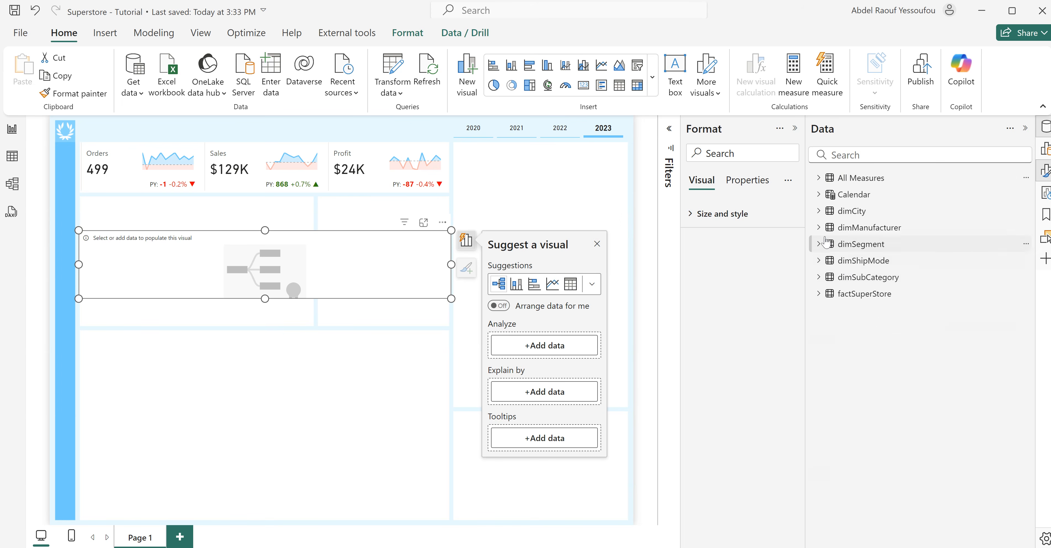
{"action": "left_click", "coordinate": [819, 278]}
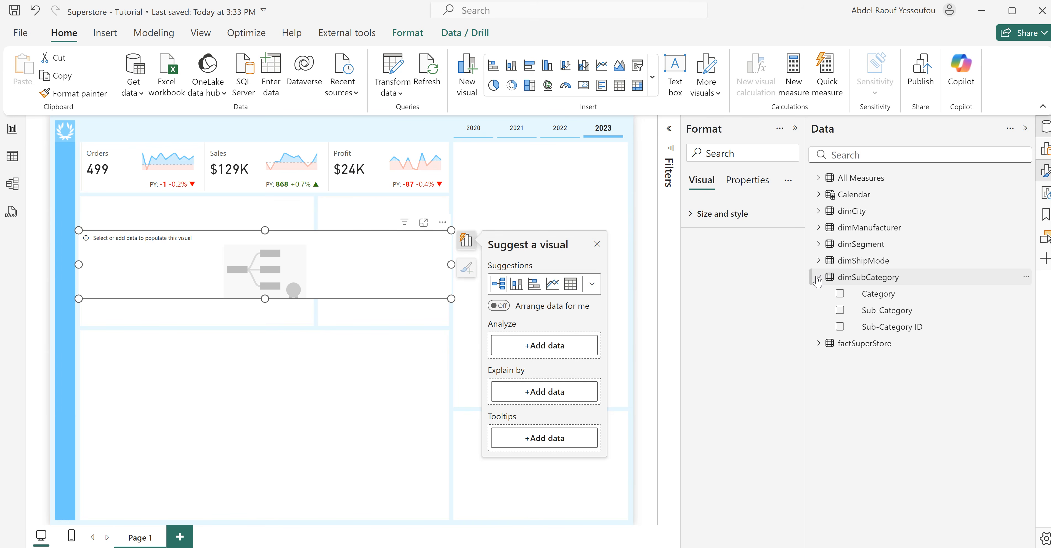
{"action": "left_click", "coordinate": [840, 295]}
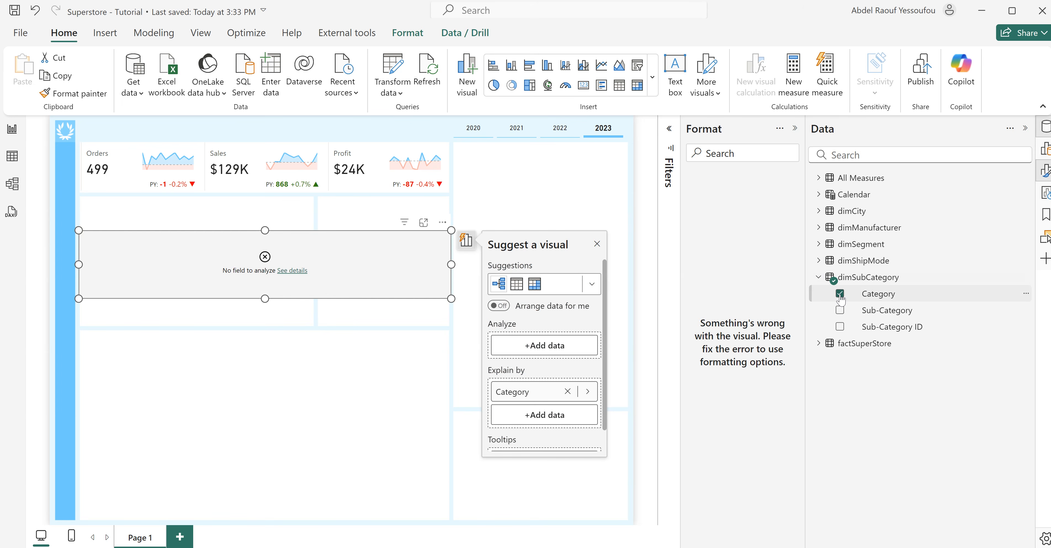
{"action": "left_click", "coordinate": [839, 294]}
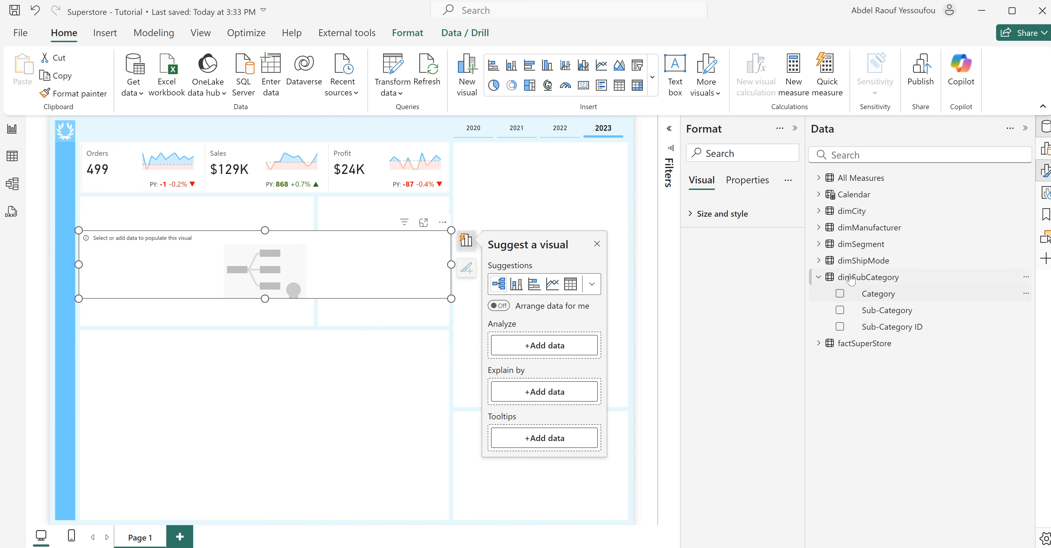
{"action": "left_click", "coordinate": [819, 179]}
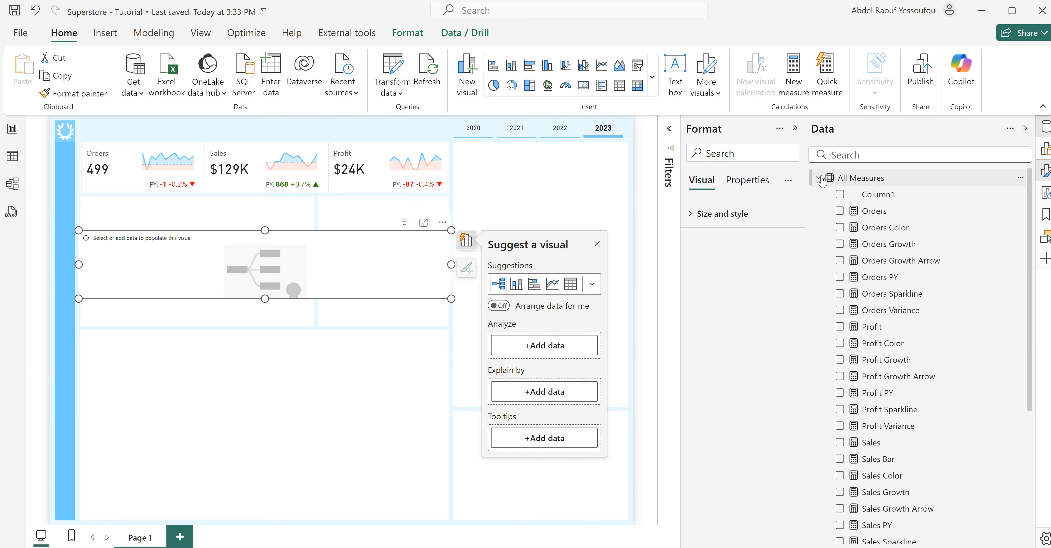
{"action": "left_click", "coordinate": [840, 443]}
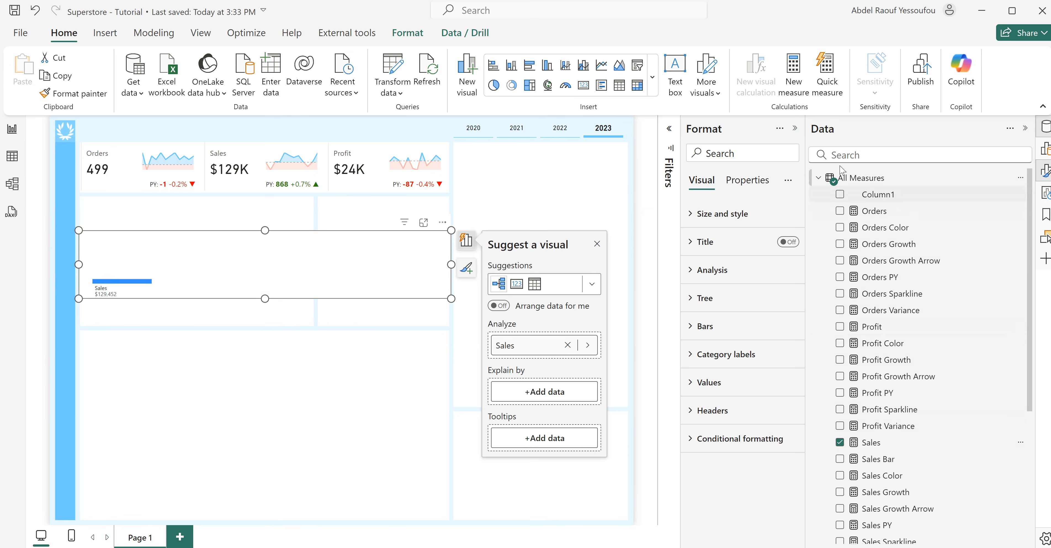
- Explain the decomposition tree's Sales by the Category and Sub-Category fields from dimSubCategory
{"action": "left_click", "coordinate": [819, 180]}
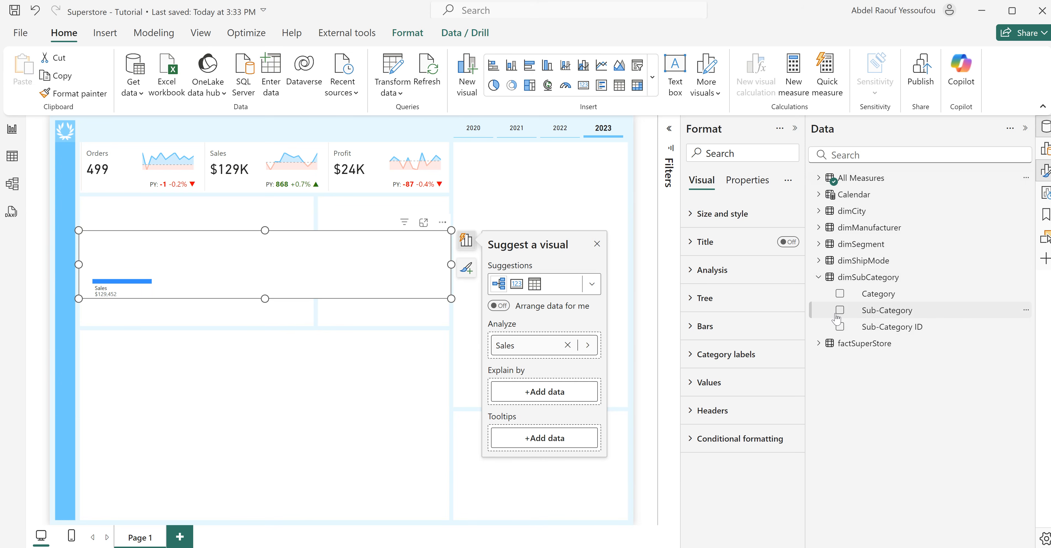
{"action": "left_click", "coordinate": [839, 294]}
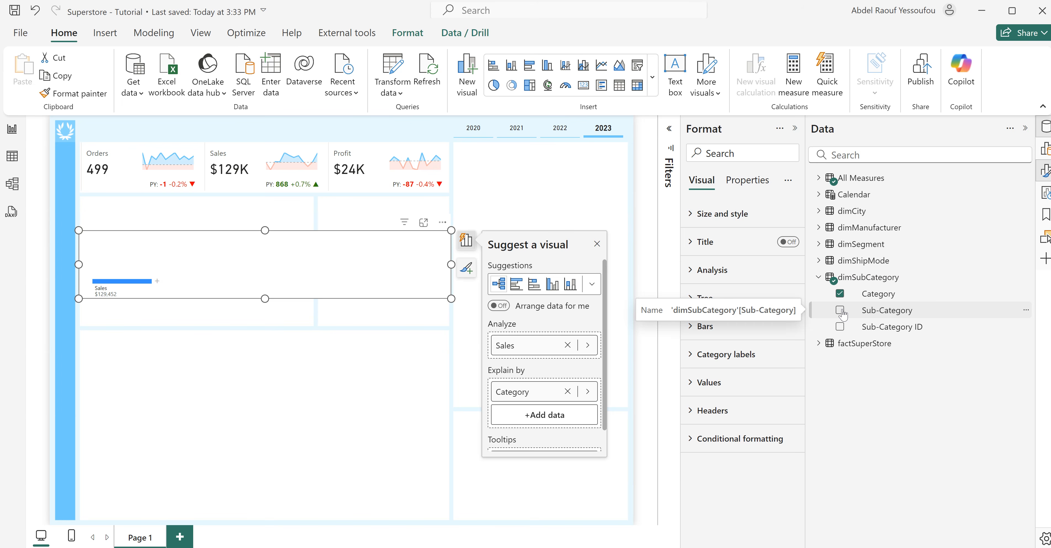
{"action": "left_click", "coordinate": [840, 311]}
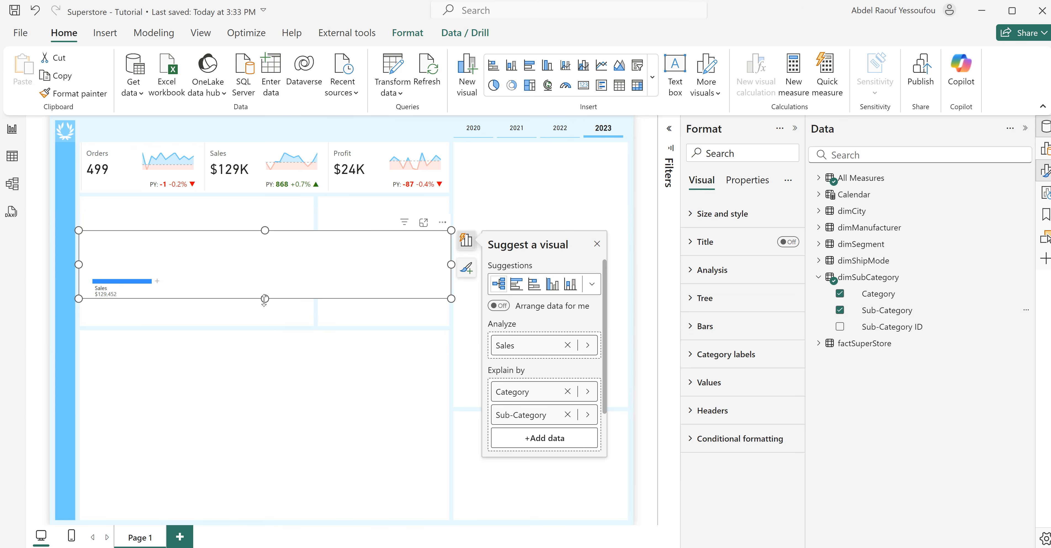
- Expand the decomposition tree's Sales node by Category and its Office Supplies node by Sub-Category, with the visual slightly taller
{"action": "left_click_drag", "start_coordinate": [265, 300], "coordinate": [267, 325]}
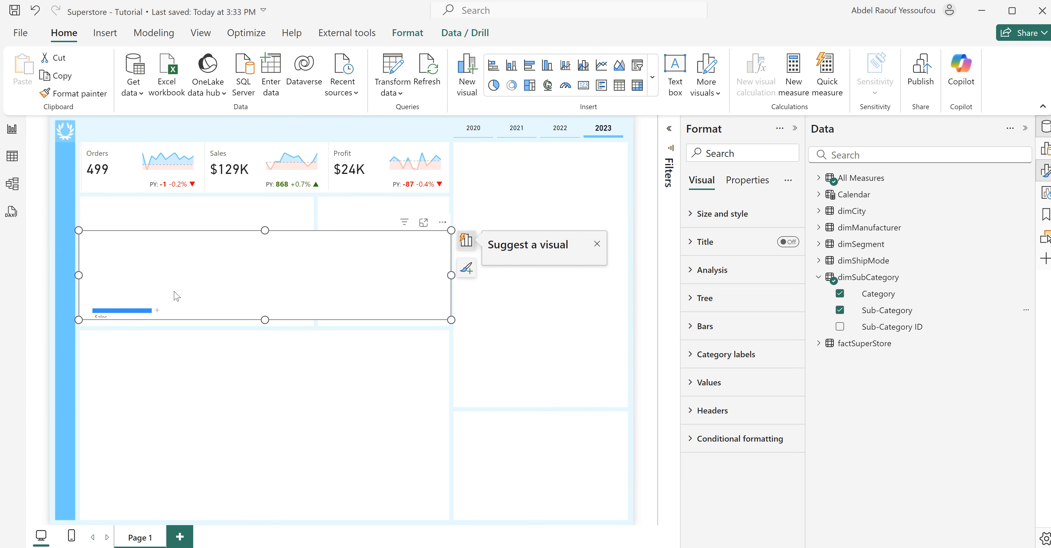
{"action": "left_click", "coordinate": [157, 311]}
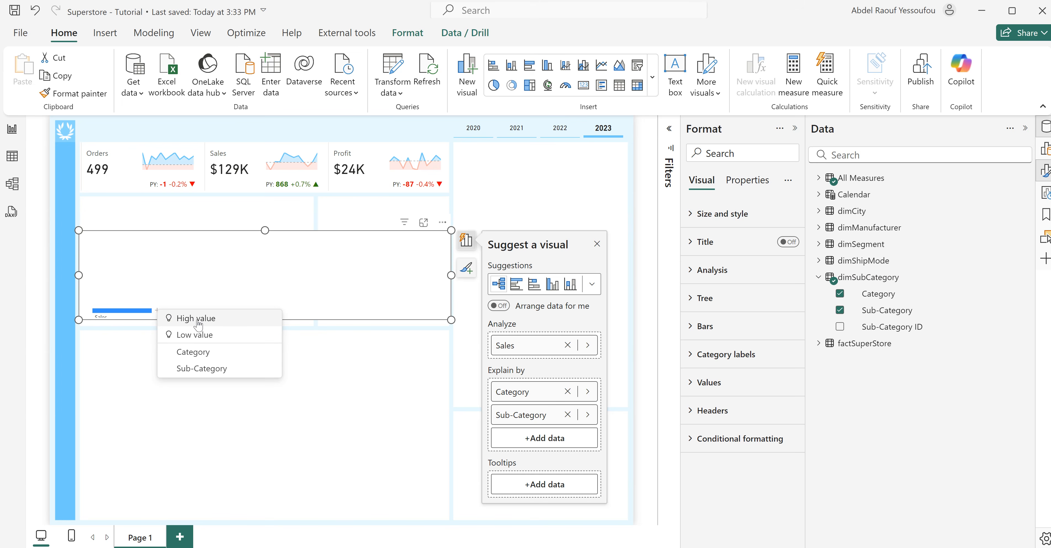
{"action": "left_click", "coordinate": [200, 353]}
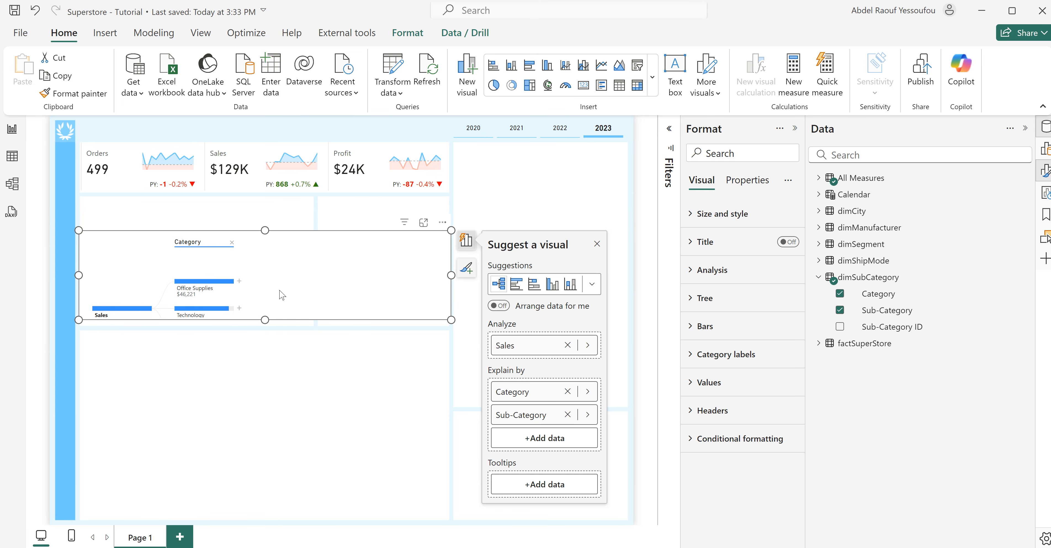
{"action": "left_click", "coordinate": [239, 283]}
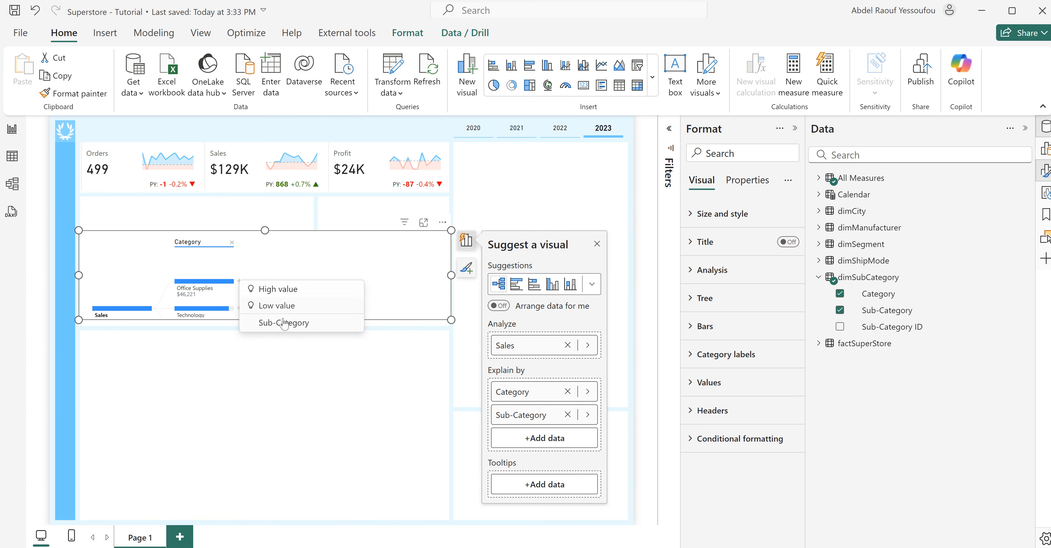
{"action": "left_click", "coordinate": [288, 326]}
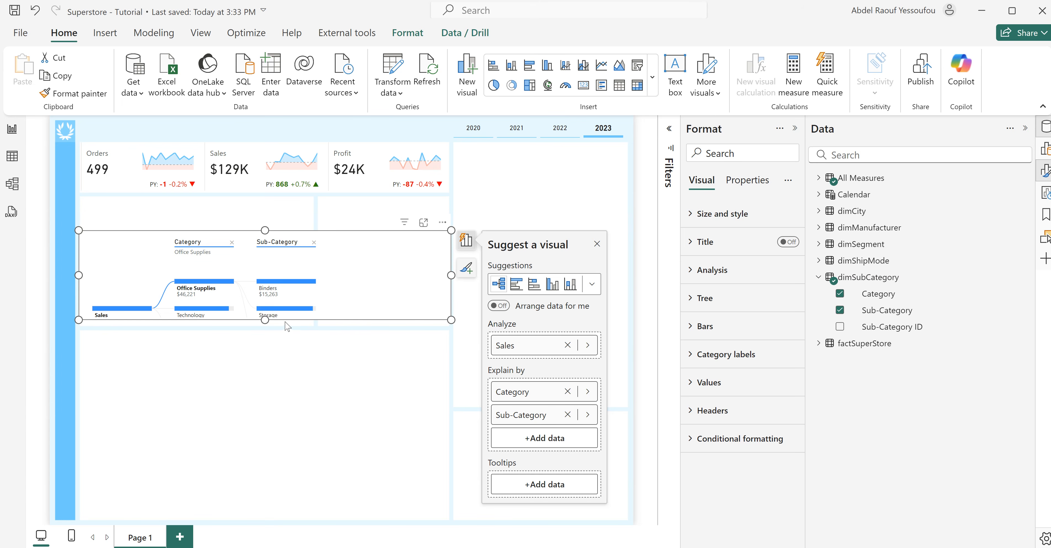
- Increase the decomposition tree's height and move it up directly beneath the KPI cards
{"action": "left_click_drag", "start_coordinate": [265, 320], "coordinate": [274, 378]}
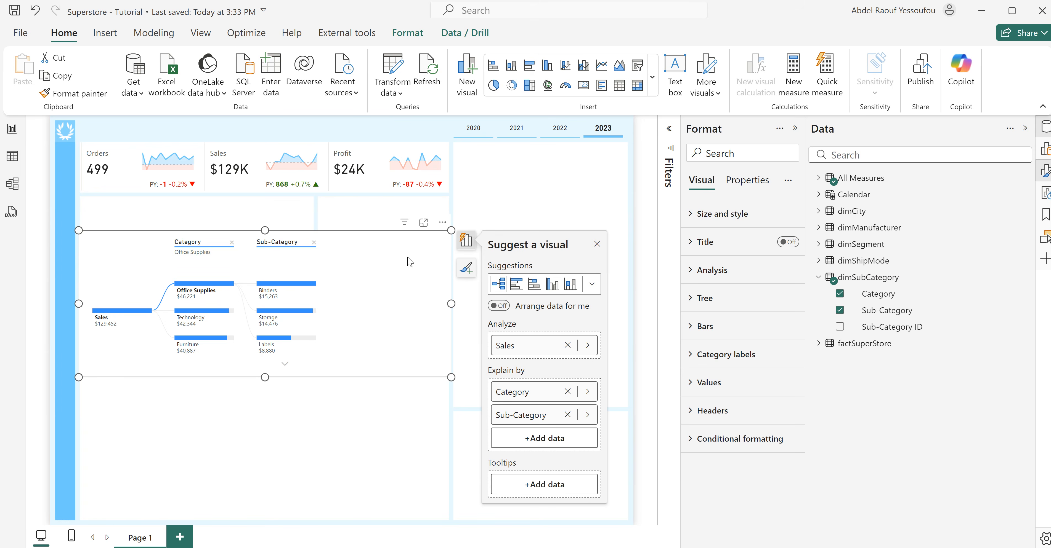
{"action": "left_click_drag", "start_coordinate": [445, 227], "coordinate": [449, 195]}
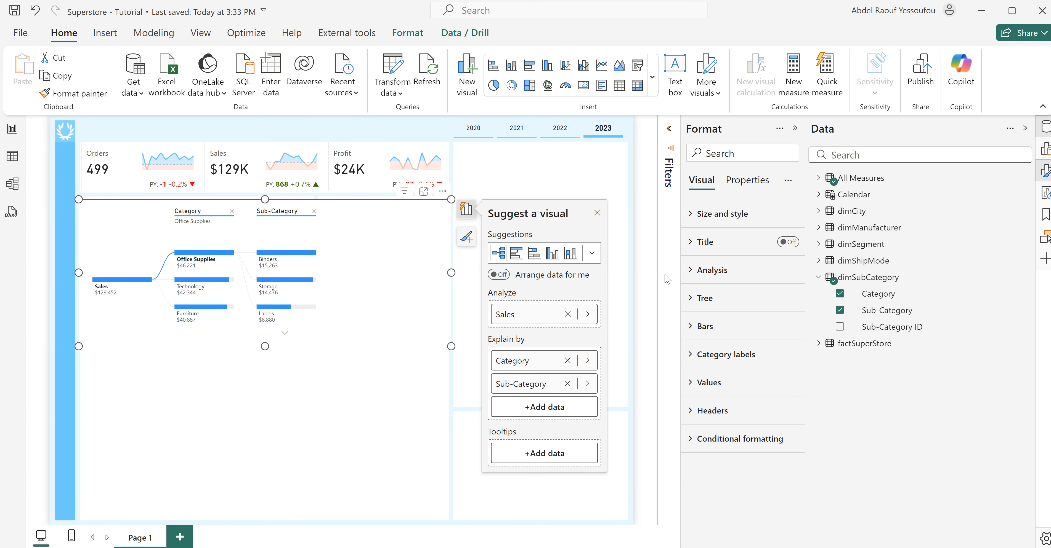
- Set the decomposition tree's density to Dense
{"action": "left_click", "coordinate": [710, 301]}
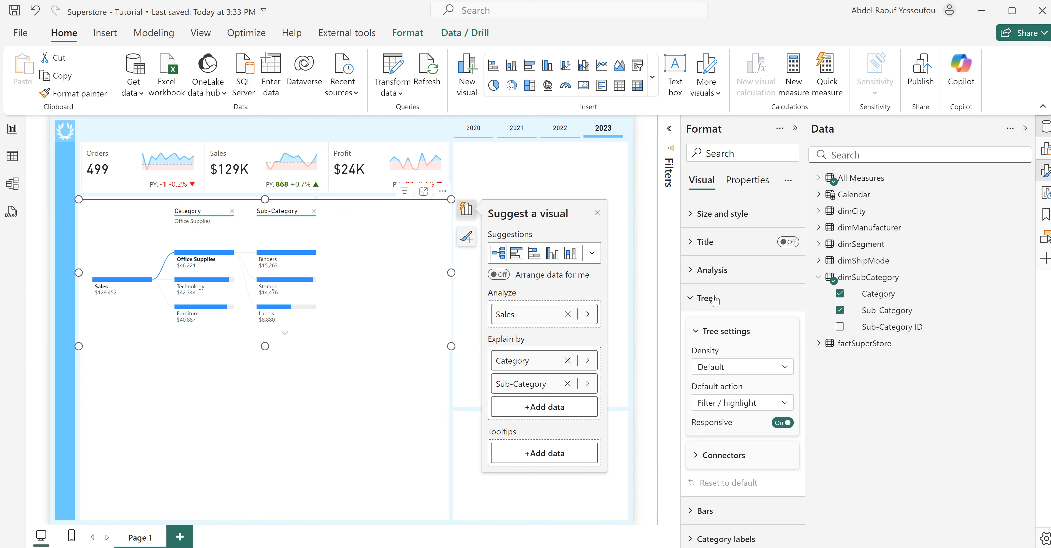
{"action": "left_click", "coordinate": [733, 372]}
{"action": "left_click", "coordinate": [723, 400]}
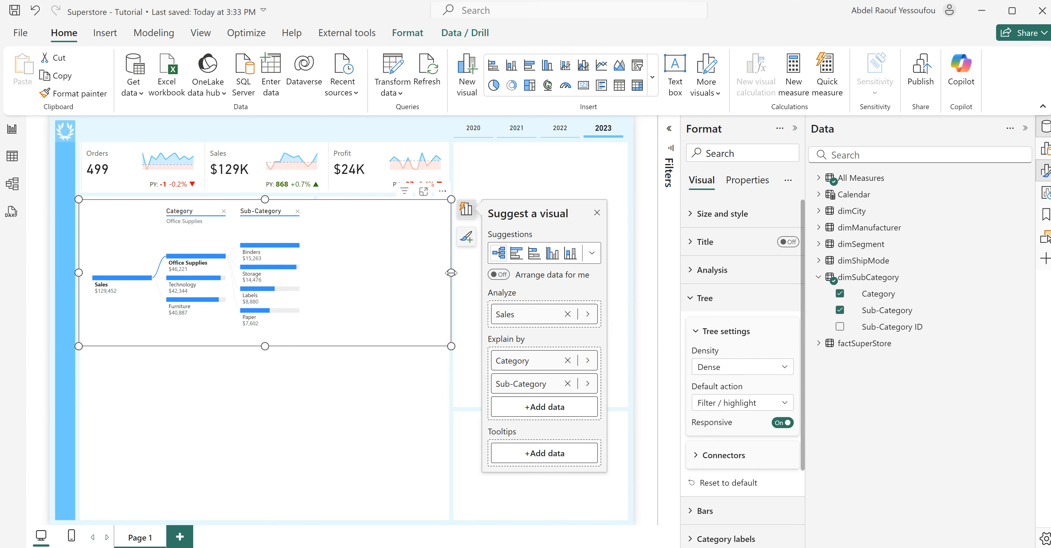
- Shrink the decomposition tree to about 506 wide and 278 high to fit the white panel below the Orders and Sales cards
{"action": "left_click_drag", "start_coordinate": [451, 273], "coordinate": [312, 282]}
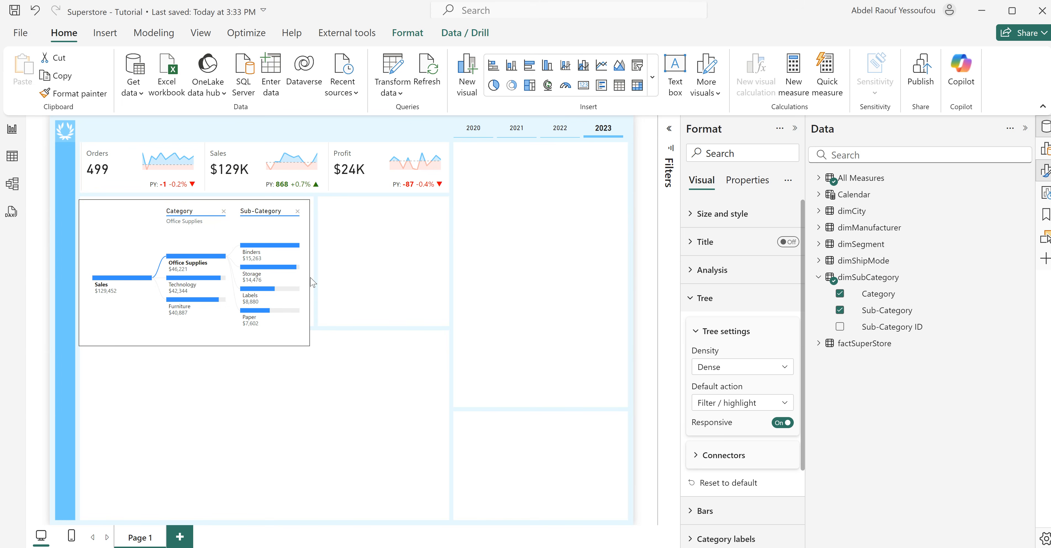
{"action": "left_click_drag", "start_coordinate": [194, 345], "coordinate": [205, 330]}
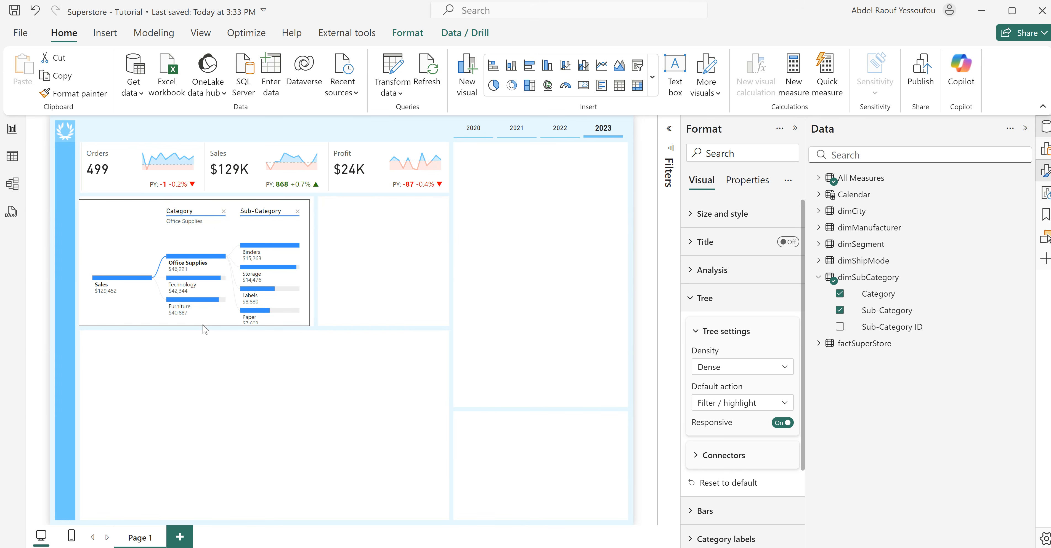
{"action": "left_click", "coordinate": [203, 304]}
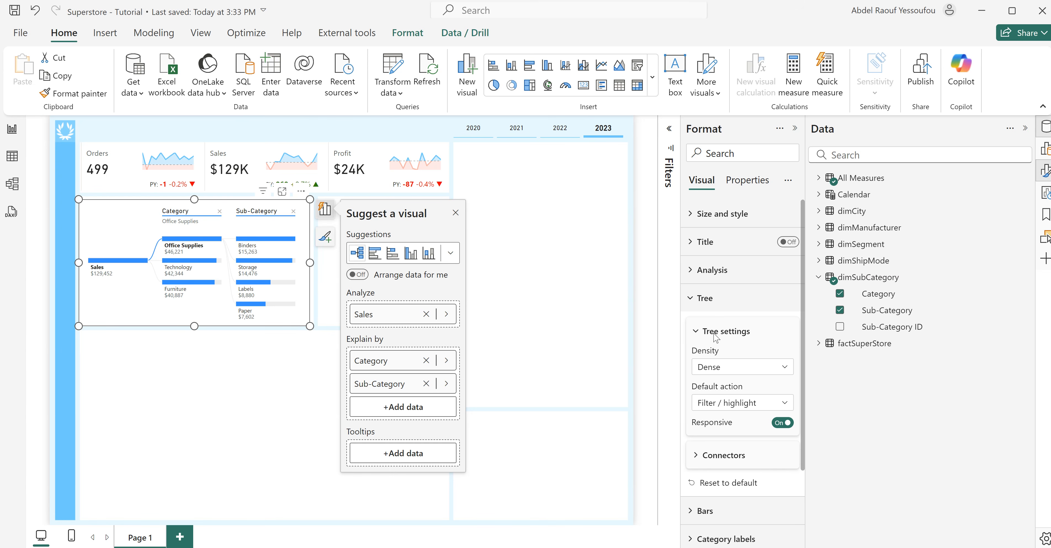
{"action": "left_click", "coordinate": [316, 340]}
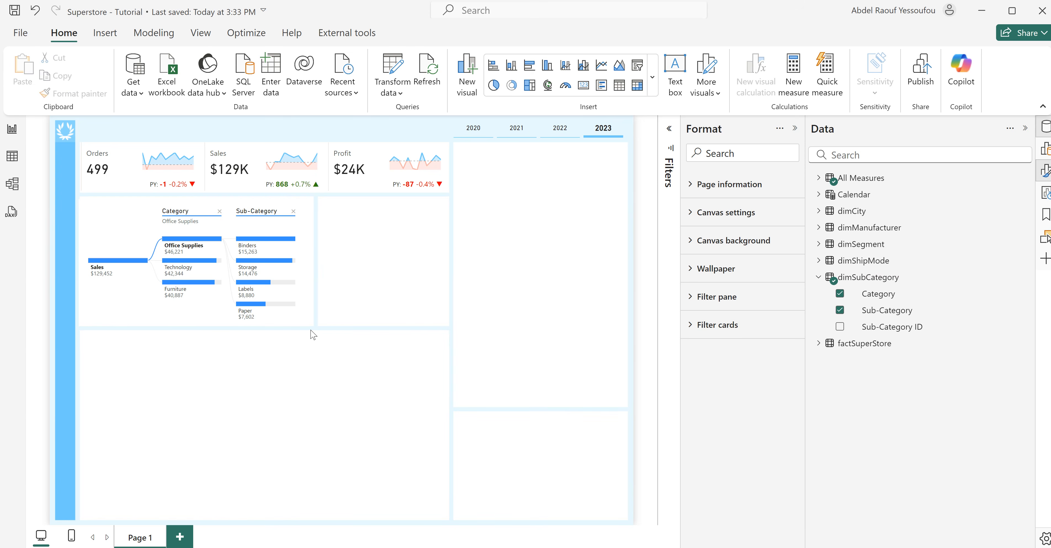
- Turn off the decomposition tree's background
{"action": "left_click", "coordinate": [308, 323]}
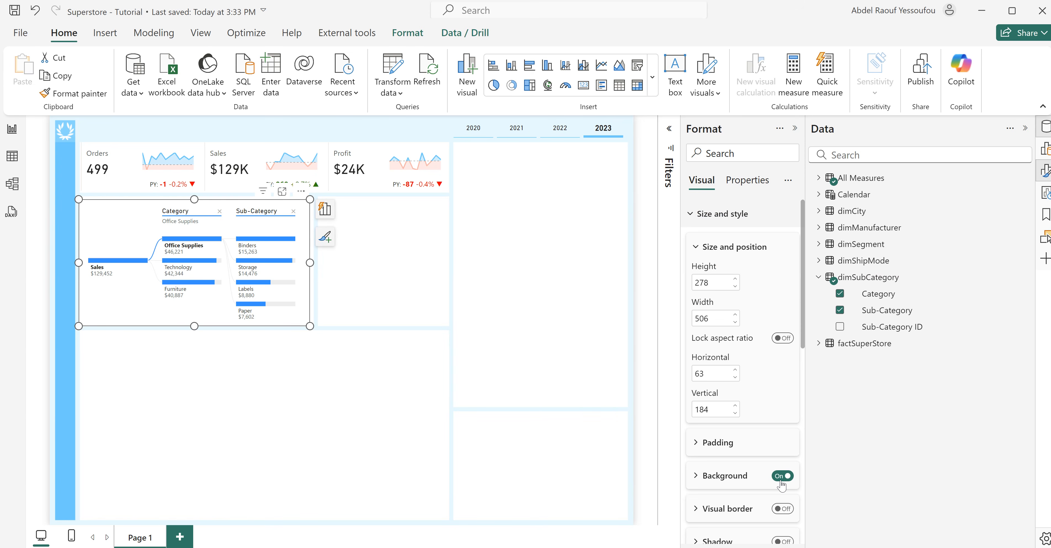
{"action": "left_click", "coordinate": [781, 481]}
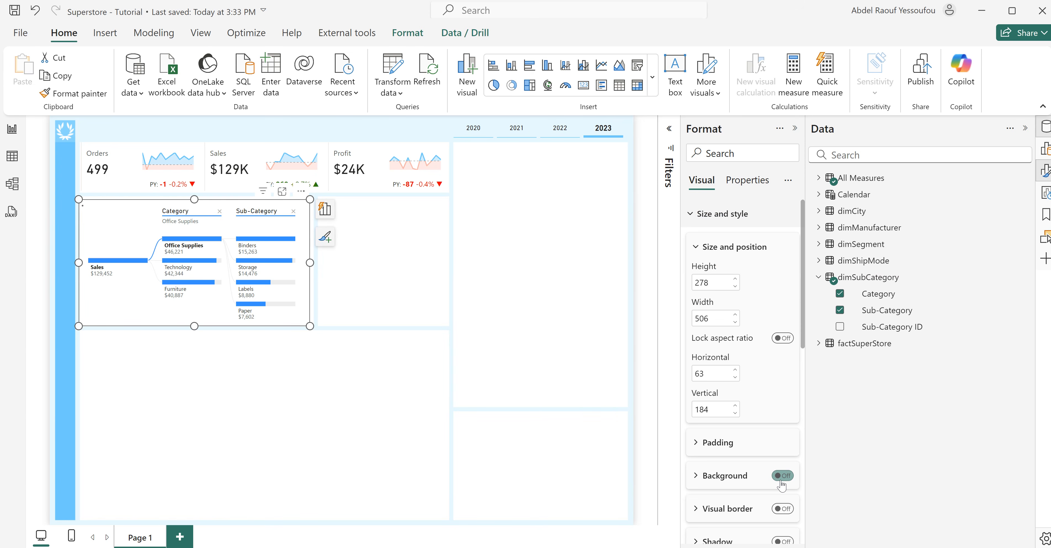
{"action": "left_click", "coordinate": [705, 216]}
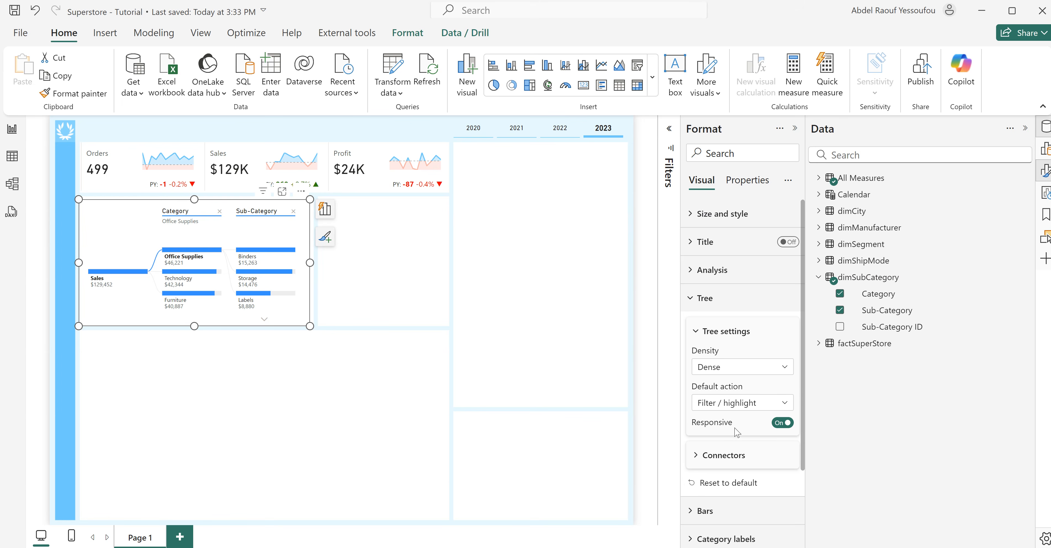
- Set the decomposition tree's connector style to Round
{"action": "scroll", "coordinate": [723, 461], "scroll_direction": "down", "scroll_amount": 2}
{"action": "left_click", "coordinate": [724, 391]}
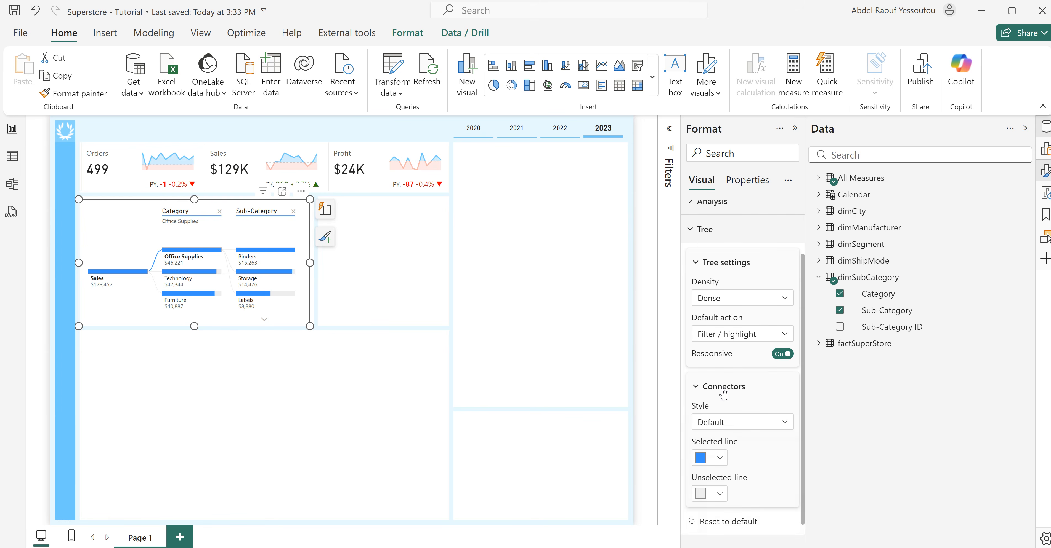
{"action": "scroll", "coordinate": [723, 393], "scroll_direction": "down", "scroll_amount": 3}
{"action": "left_click", "coordinate": [724, 288]}
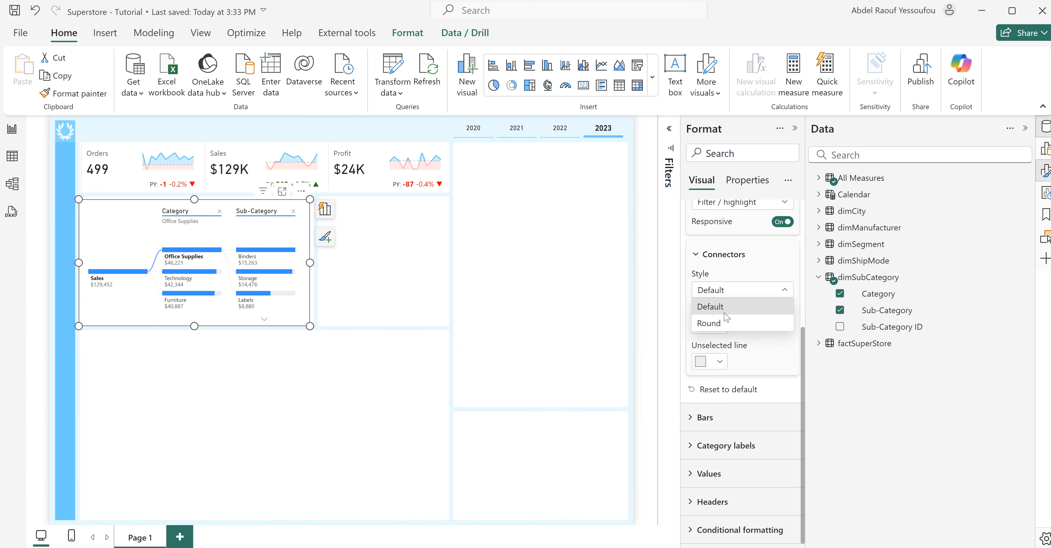
{"action": "left_click", "coordinate": [724, 325]}
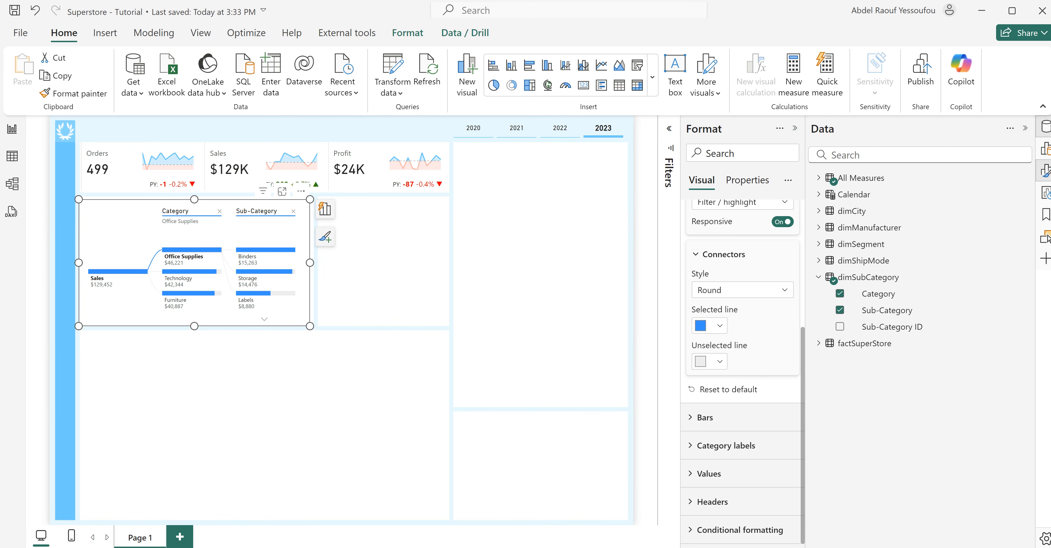
- Set the connectors' selected line color to hex #58CAFD
{"action": "left_click", "coordinate": [721, 328]}
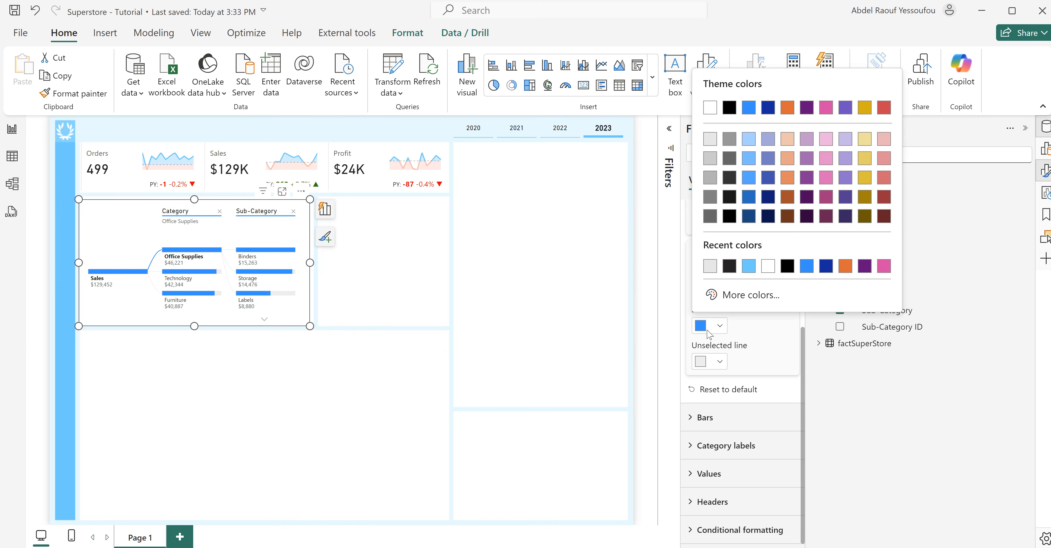
{"action": "left_click", "coordinate": [747, 295]}
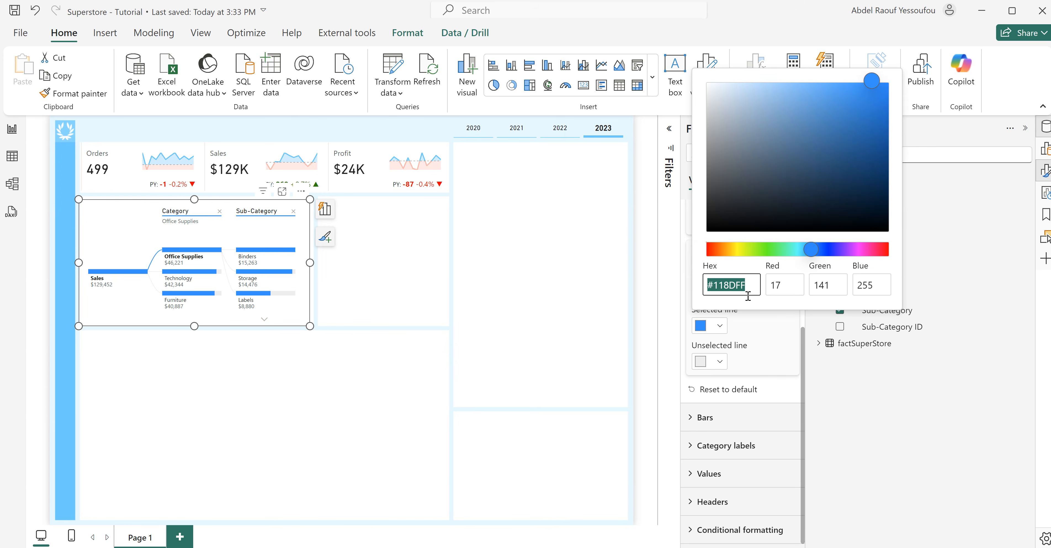
{"action": "type", "text": "#58CAFD"}
{"action": "left_click", "coordinate": [780, 327]}
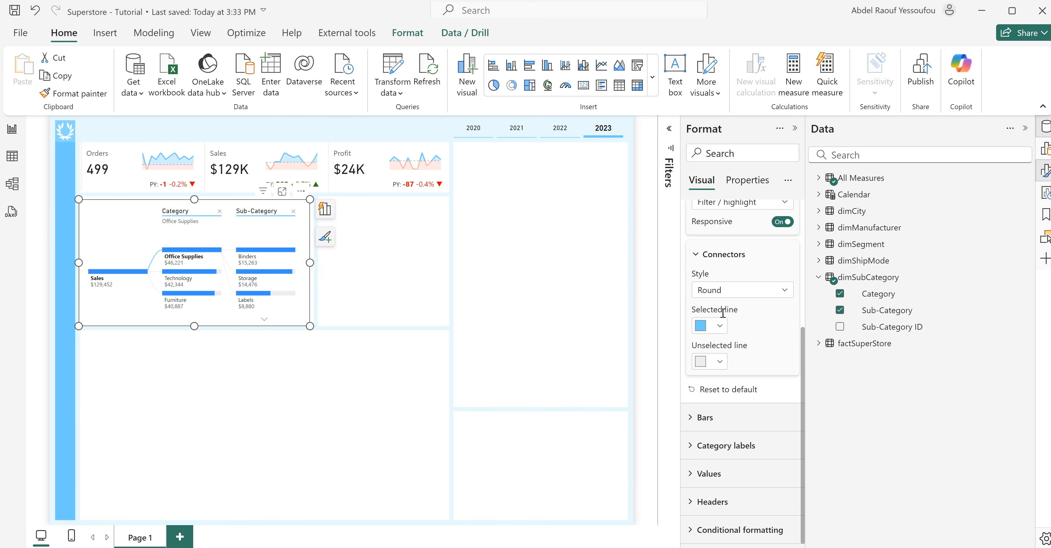
- Set the decomposition tree's positive bar color to the recent light blue used for the connectors
{"action": "scroll", "coordinate": [747, 335], "scroll_direction": "up", "scroll_amount": 2}
{"action": "scroll", "coordinate": [746, 336], "scroll_direction": "down", "scroll_amount": 2}
{"action": "left_click", "coordinate": [705, 420]}
{"action": "scroll", "coordinate": [768, 467], "scroll_direction": "down", "scroll_amount": 6}
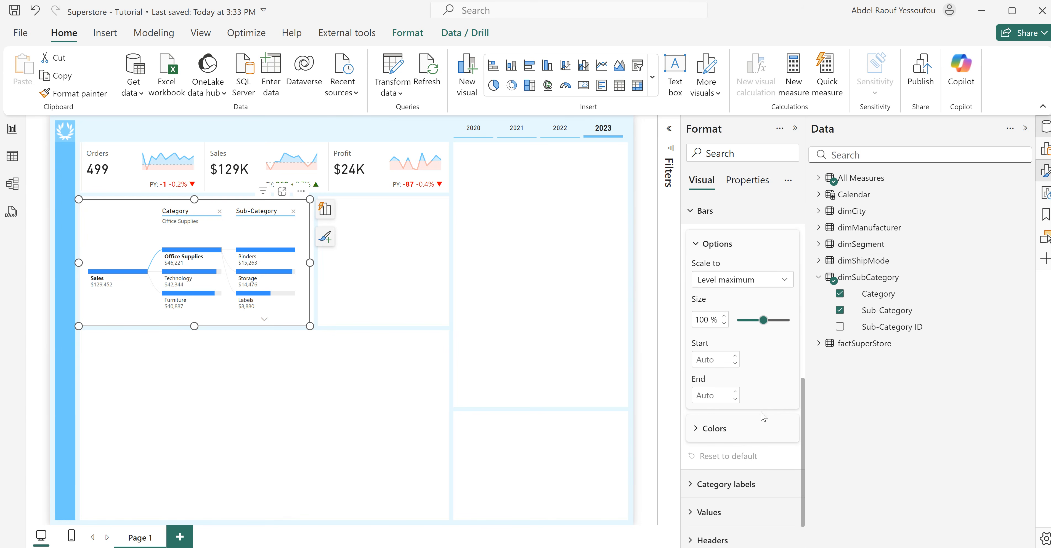
{"action": "left_click", "coordinate": [716, 435]}
{"action": "scroll", "coordinate": [718, 326], "scroll_direction": "down", "scroll_amount": 4}
{"action": "left_click", "coordinate": [719, 320]}
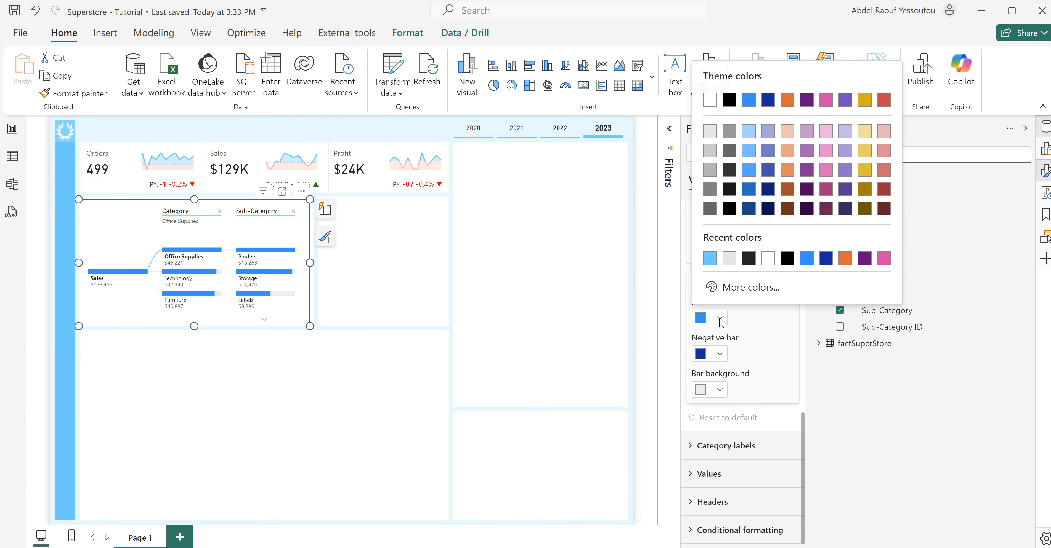
{"action": "left_click", "coordinate": [710, 259]}
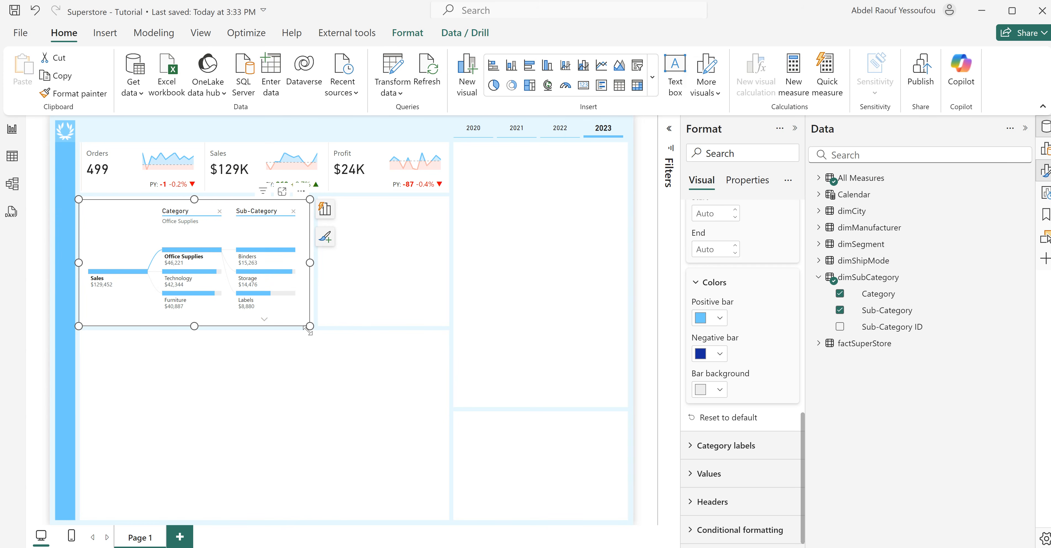
- Increase the decomposition tree's height past the panel's lower edge to fit more of the Sub-Category bars
{"action": "left_click", "coordinate": [264, 324]}
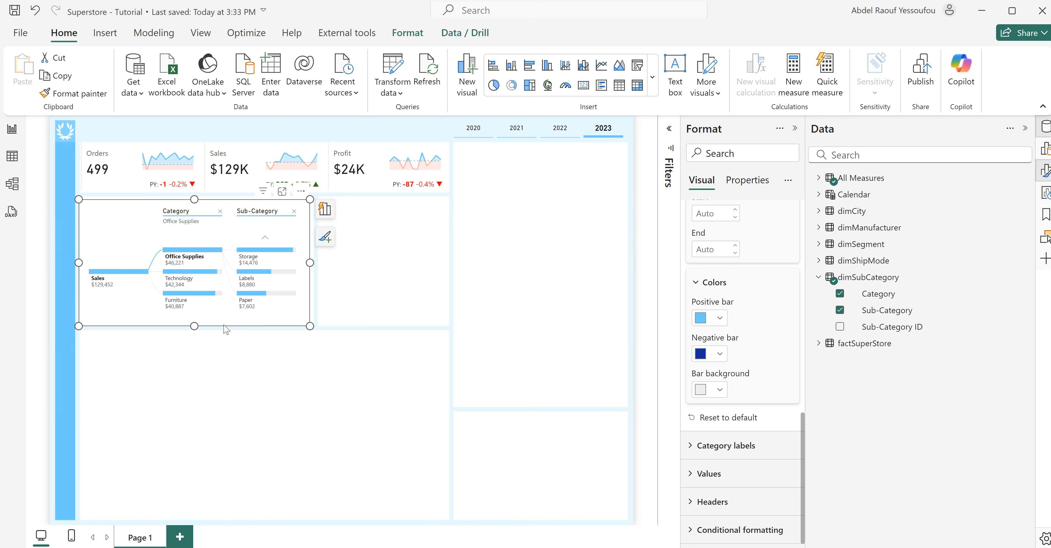
{"action": "left_click_drag", "start_coordinate": [194, 326], "coordinate": [197, 347]}
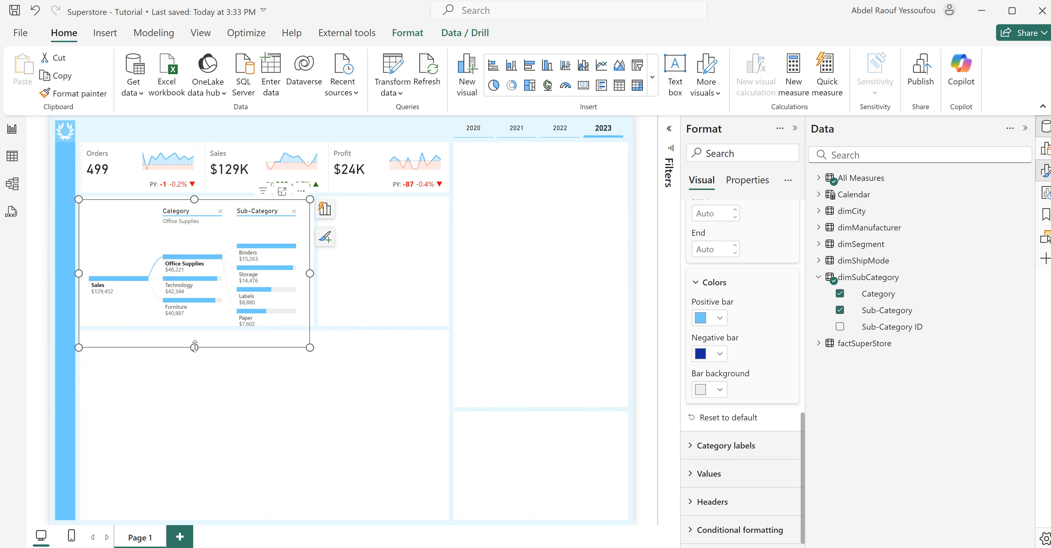
- Try Collapse as the tree's default action and look over the connector and bar settings
{"action": "scroll", "coordinate": [764, 355], "scroll_direction": "up", "scroll_amount": 10}
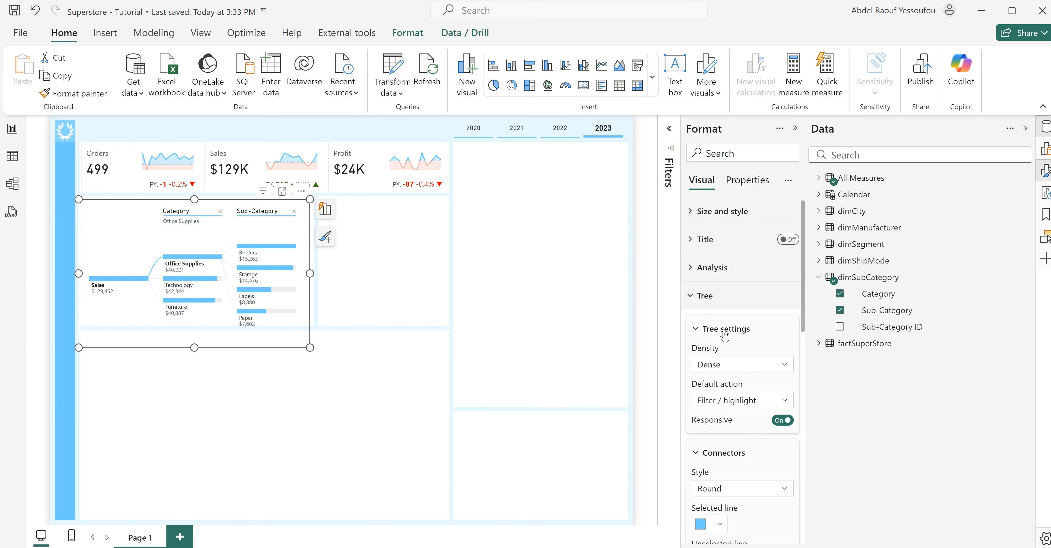
{"action": "left_click", "coordinate": [730, 402]}
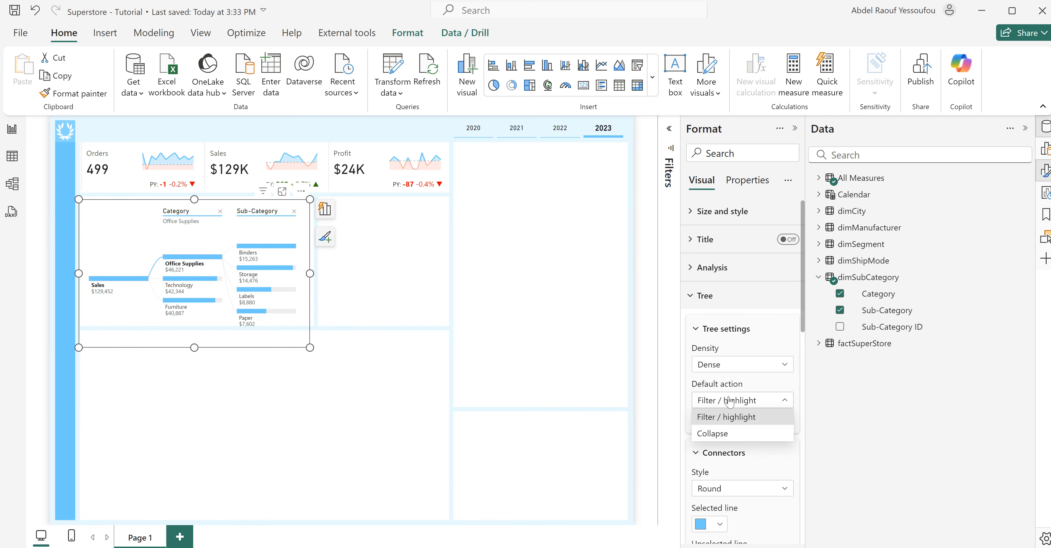
{"action": "left_click", "coordinate": [719, 435]}
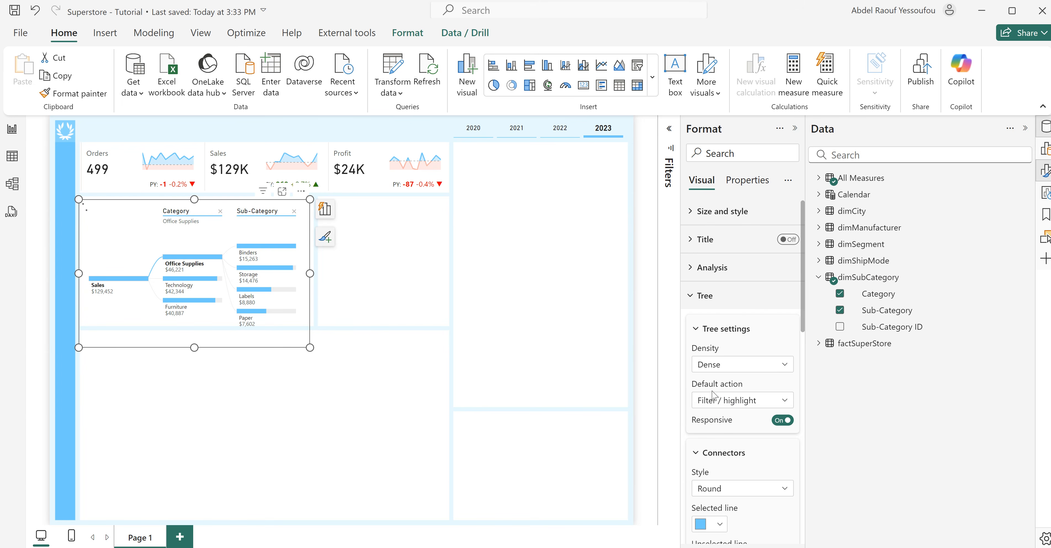
{"action": "scroll", "coordinate": [739, 412], "scroll_direction": "down", "scroll_amount": 10}
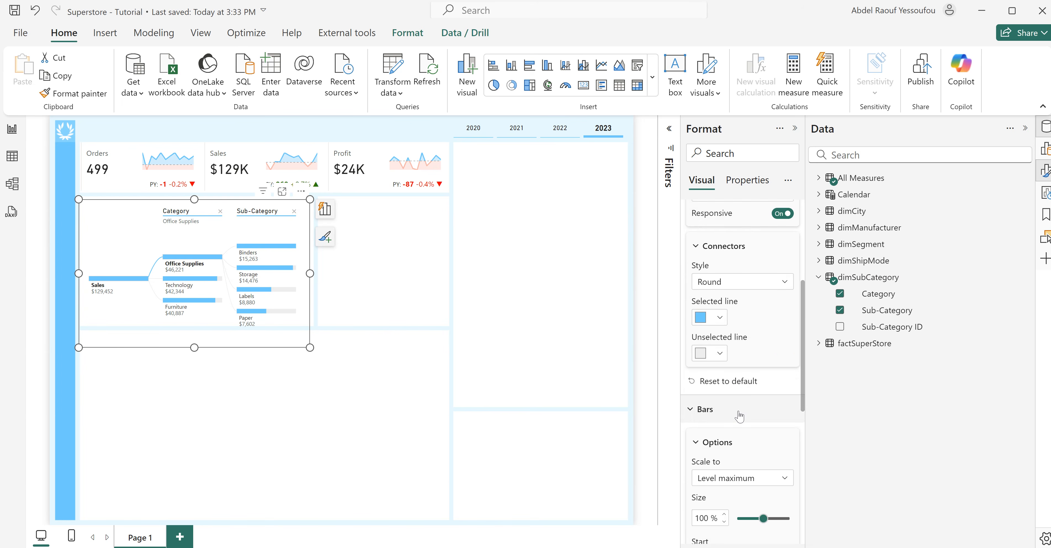
{"action": "scroll", "coordinate": [740, 412], "scroll_direction": "down", "scroll_amount": 2}
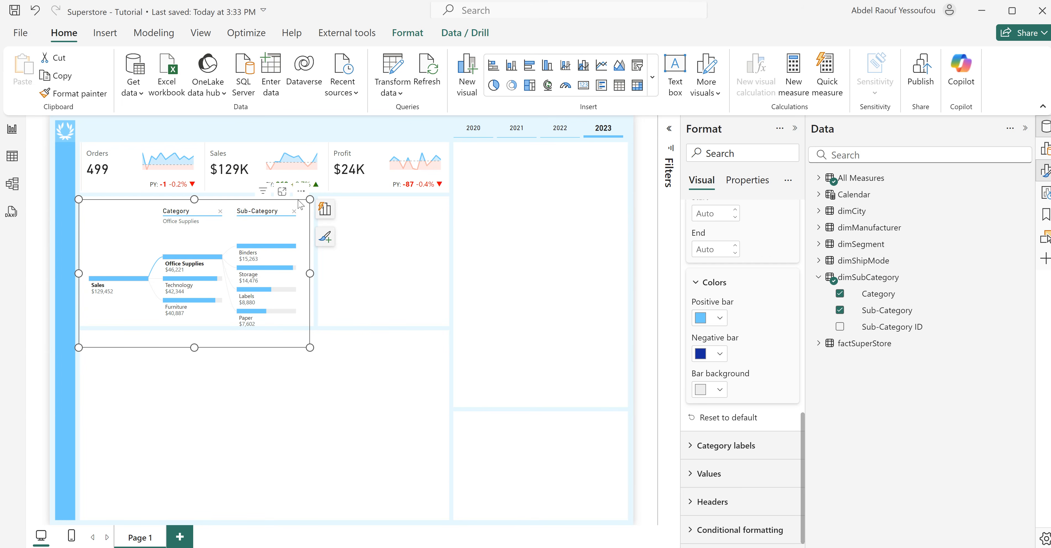
- Move the decomposition tree slightly up and reduce its height to fit its white panel
{"action": "left_click_drag", "start_coordinate": [302, 201], "coordinate": [306, 194]}
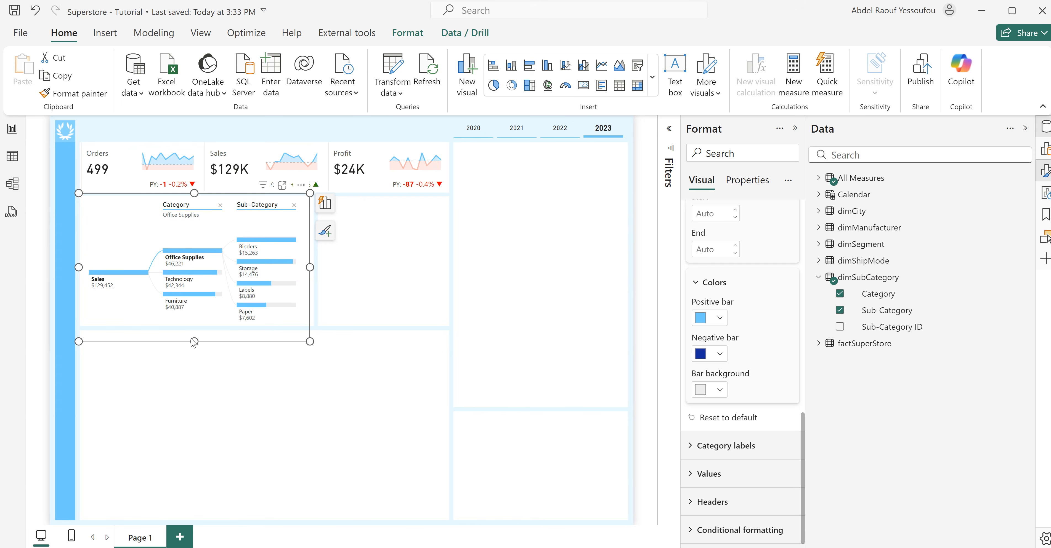
{"action": "left_click_drag", "start_coordinate": [194, 341], "coordinate": [208, 329]}
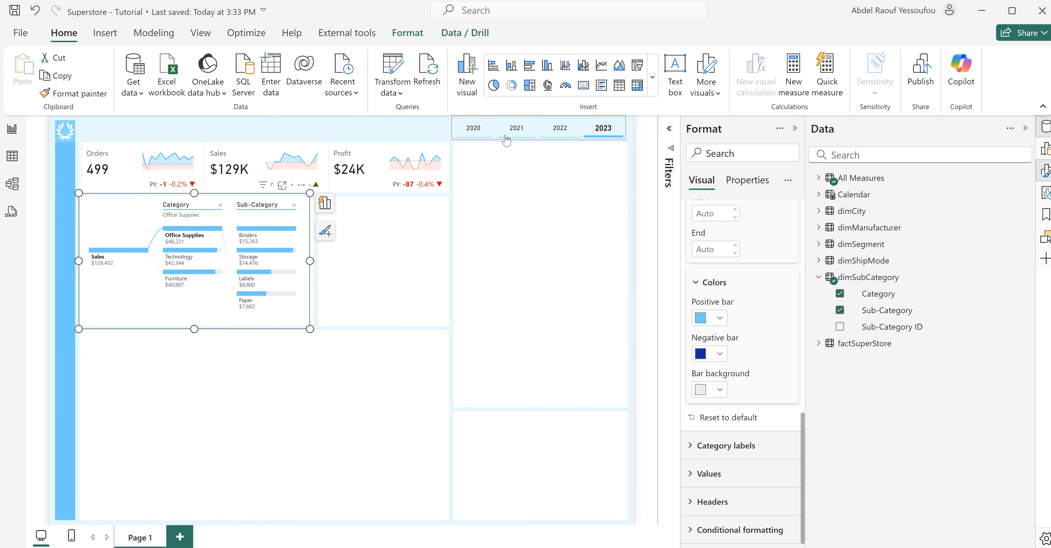
- Insert an empty donut chart visual below the decomposition tree
{"action": "left_click", "coordinate": [512, 88]}
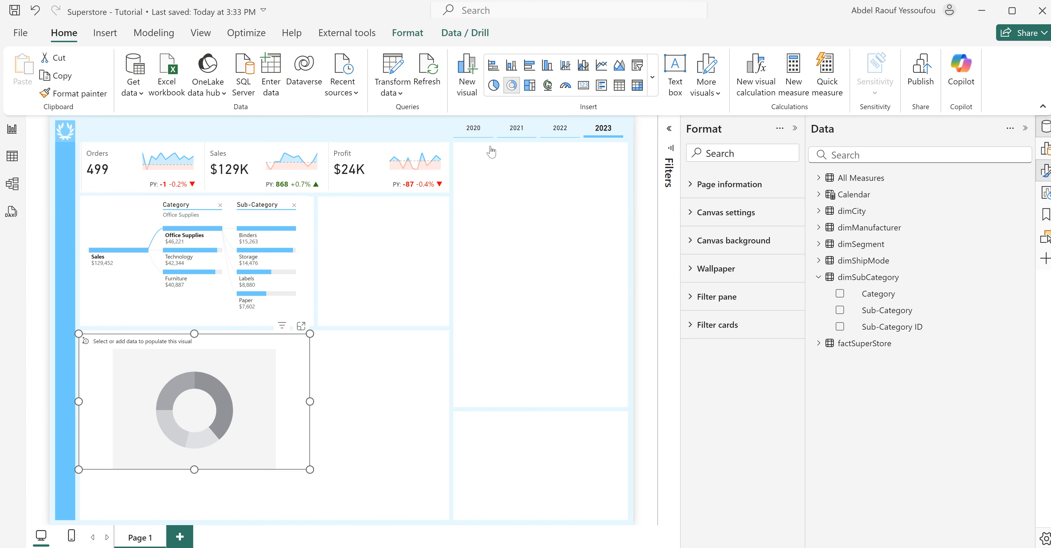
- Move the donut chart into the panel beside the decomposition tree and fill it with Segment as legend and Sales as values
{"action": "left_click_drag", "start_coordinate": [208, 449], "coordinate": [451, 279]}
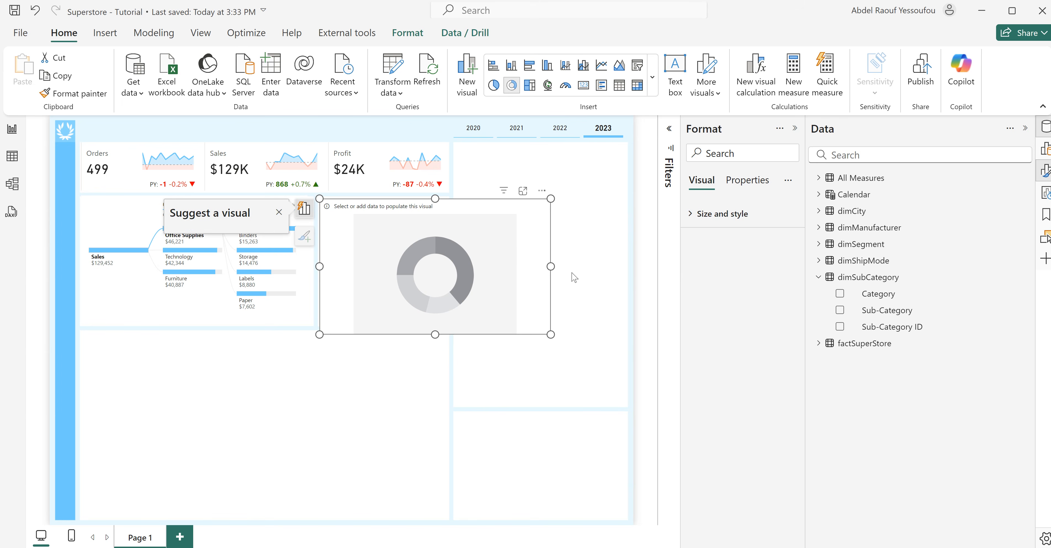
{"action": "left_click", "coordinate": [830, 248]}
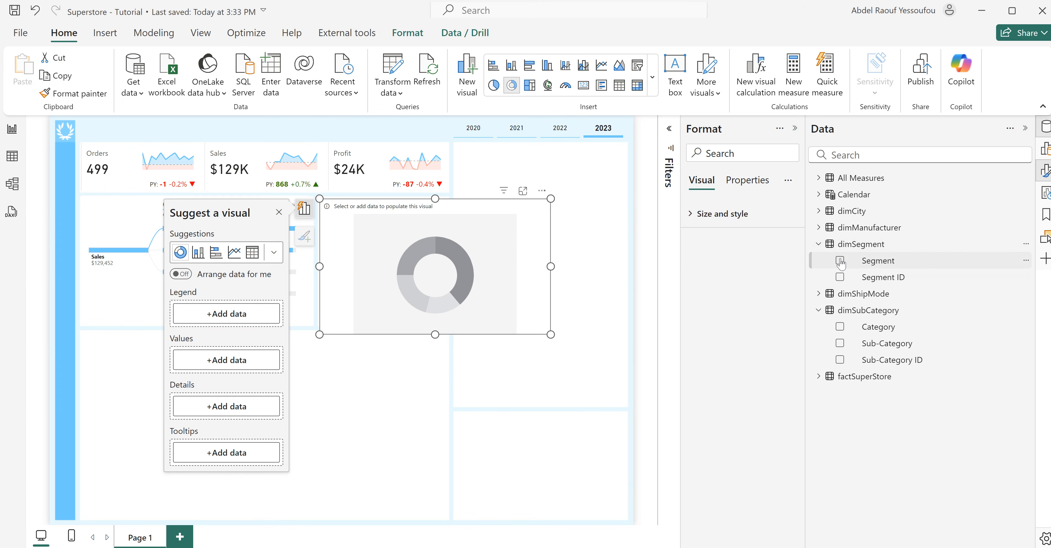
{"action": "left_click", "coordinate": [827, 179]}
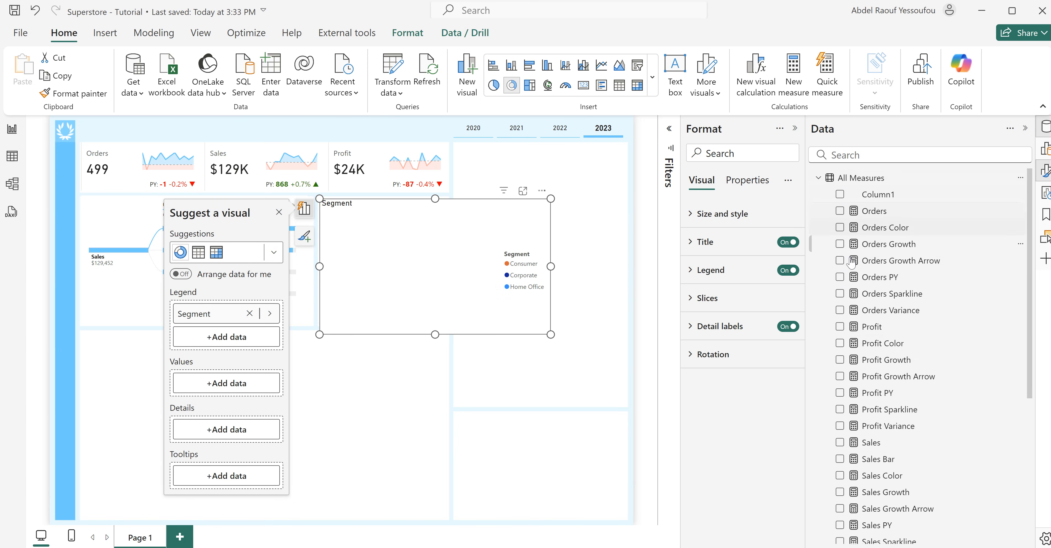
{"action": "left_click", "coordinate": [840, 443]}
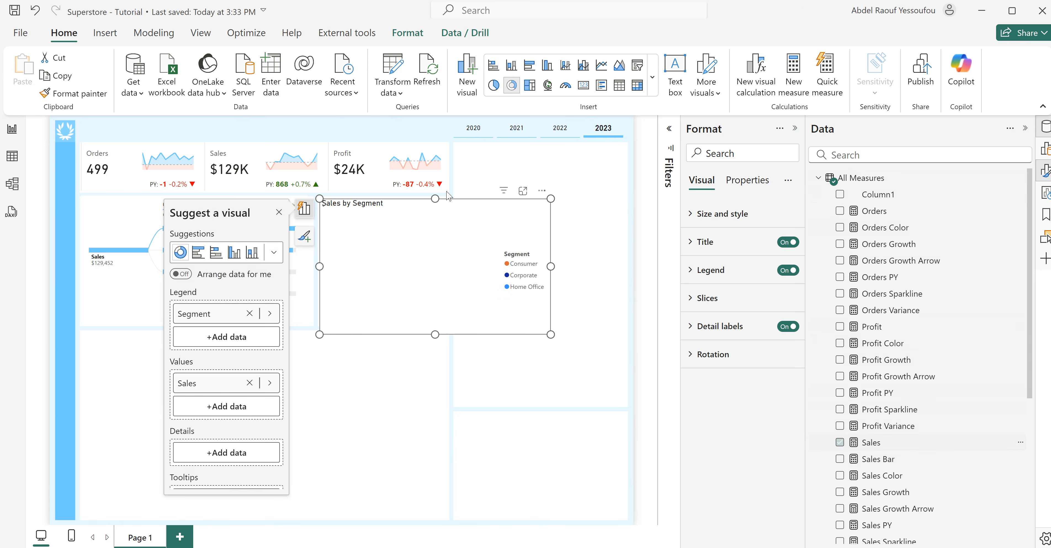
- Turn off the donut chart's legend title and place the legend at Bottom center
{"action": "left_click", "coordinate": [718, 278]}
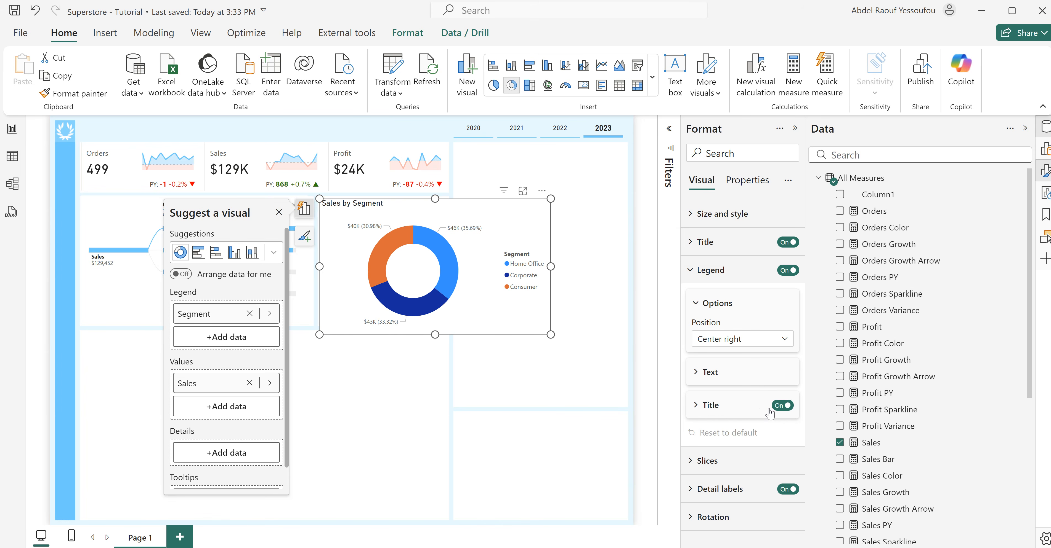
{"action": "left_click", "coordinate": [779, 408]}
{"action": "left_click", "coordinate": [779, 406]}
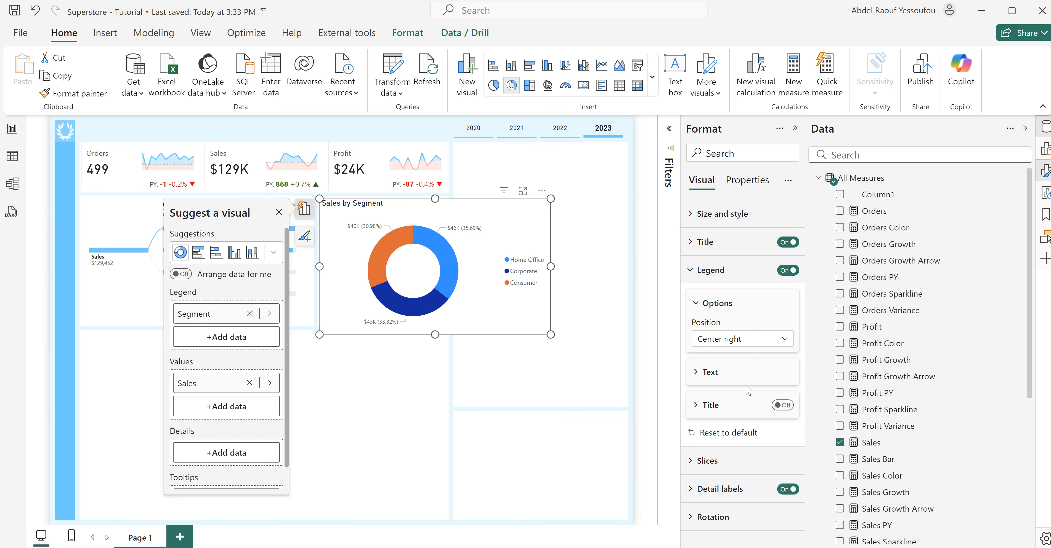
{"action": "left_click", "coordinate": [737, 340]}
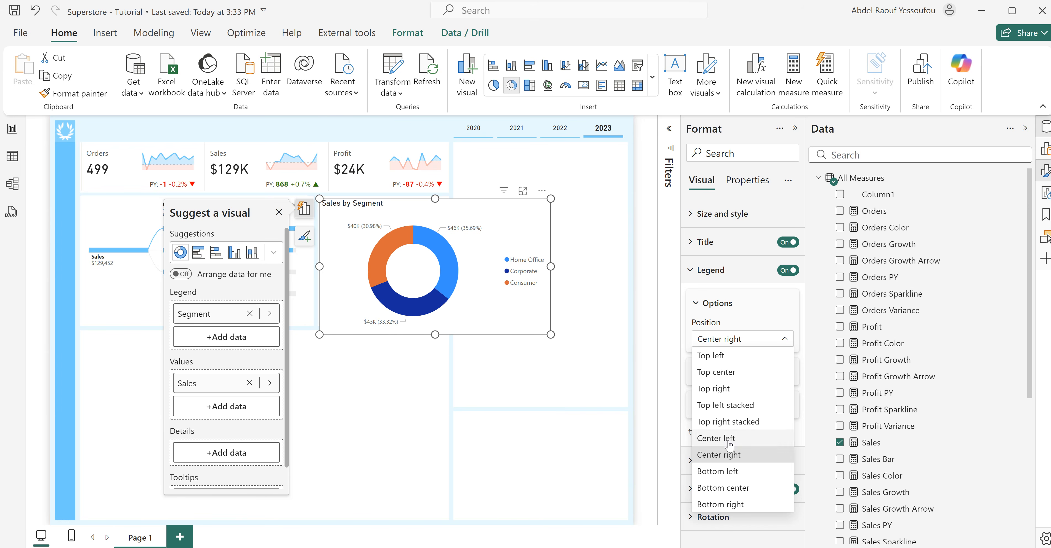
{"action": "left_click", "coordinate": [734, 492]}
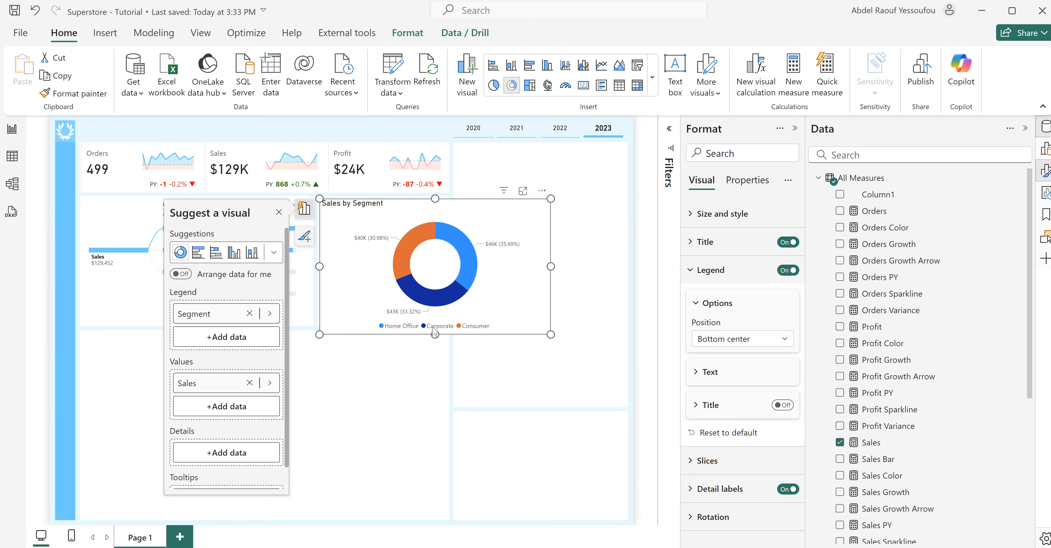
- Resize the donut chart to about 285 high and 289 wide to fit its white panel
{"action": "left_click_drag", "start_coordinate": [435, 333], "coordinate": [428, 326]}
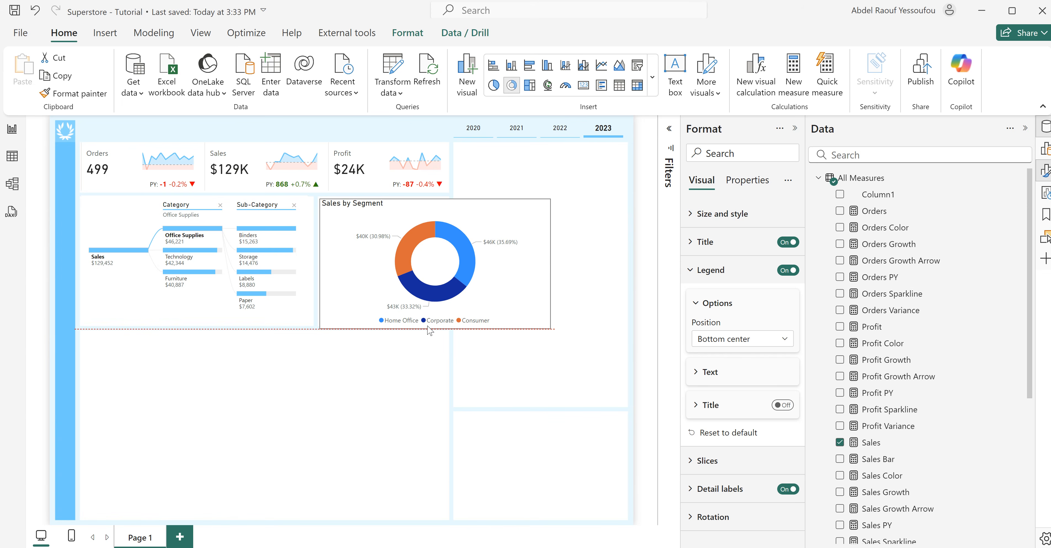
{"action": "left_click_drag", "start_coordinate": [550, 263], "coordinate": [451, 263]}
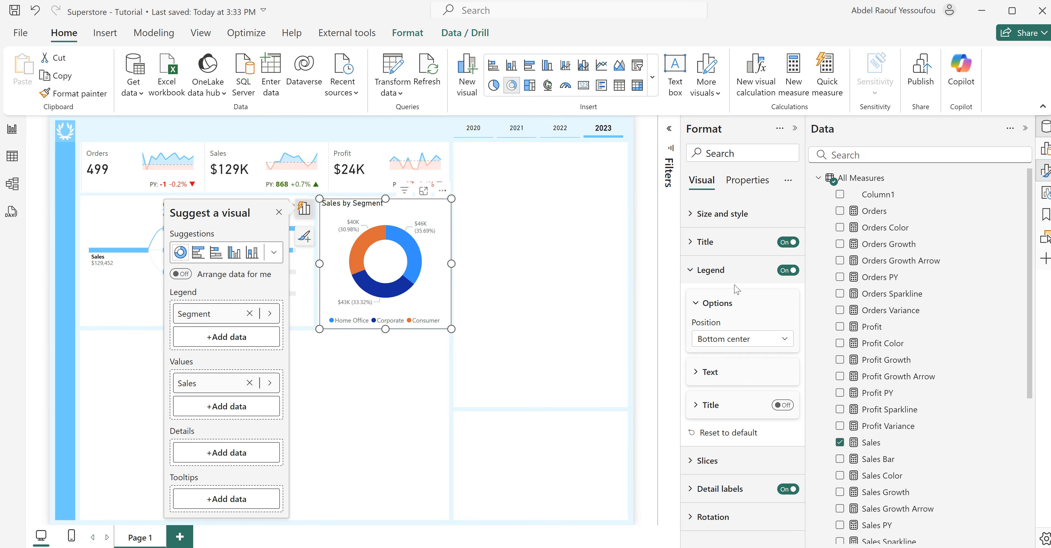
- Color the donut chart's Home Office slice with the recently used light blue
{"action": "left_click", "coordinate": [712, 271]}
{"action": "left_click", "coordinate": [710, 304]}
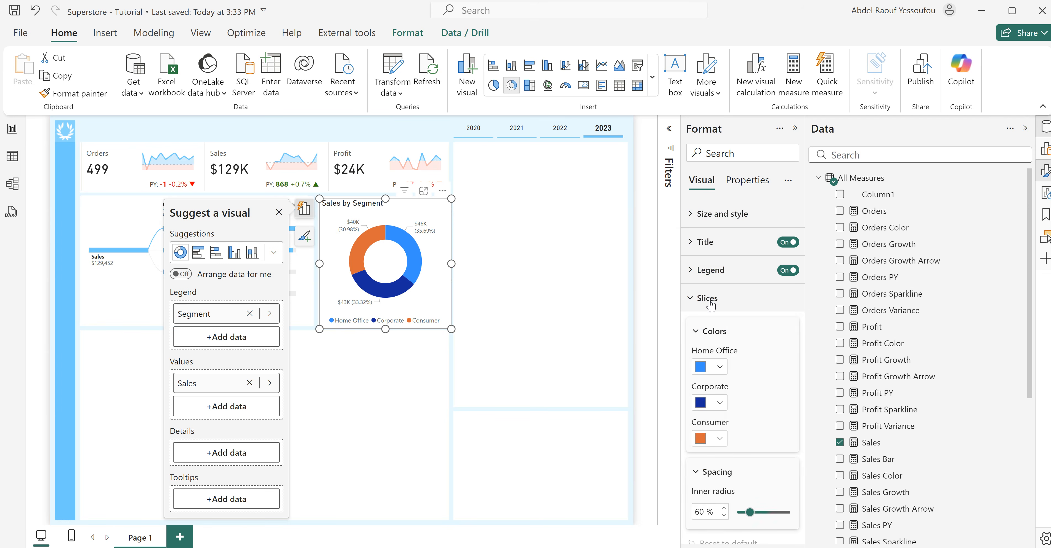
{"action": "left_click", "coordinate": [719, 367]}
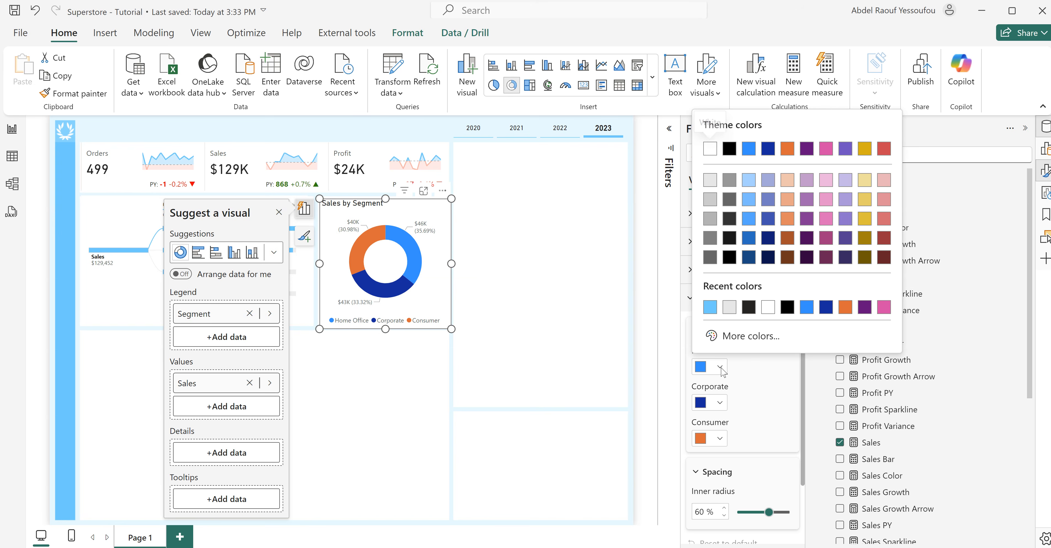
{"action": "left_click", "coordinate": [709, 307]}
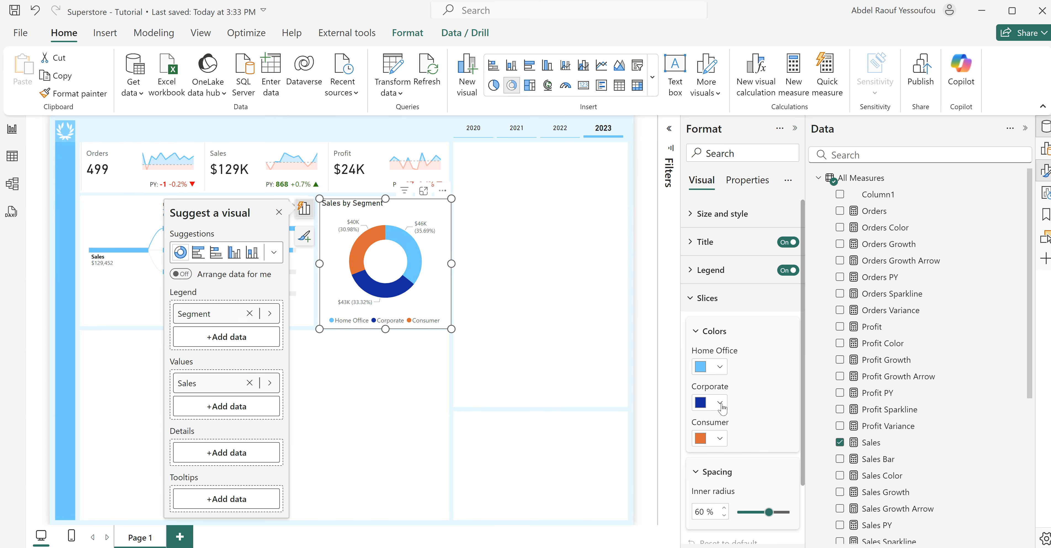
- Color the Corporate slice a paler custom tint of the same light blue, about #99DEFC
{"action": "left_click", "coordinate": [720, 404]}
{"action": "left_click", "coordinate": [709, 343]}
{"action": "left_click", "coordinate": [719, 403]}
{"action": "left_click", "coordinate": [740, 375]}
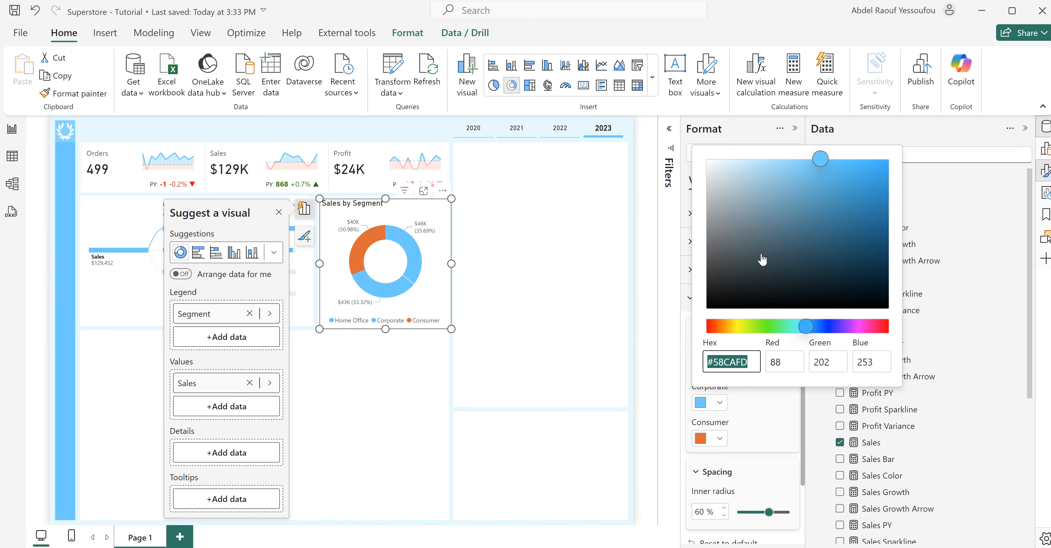
{"action": "left_click", "coordinate": [776, 161]}
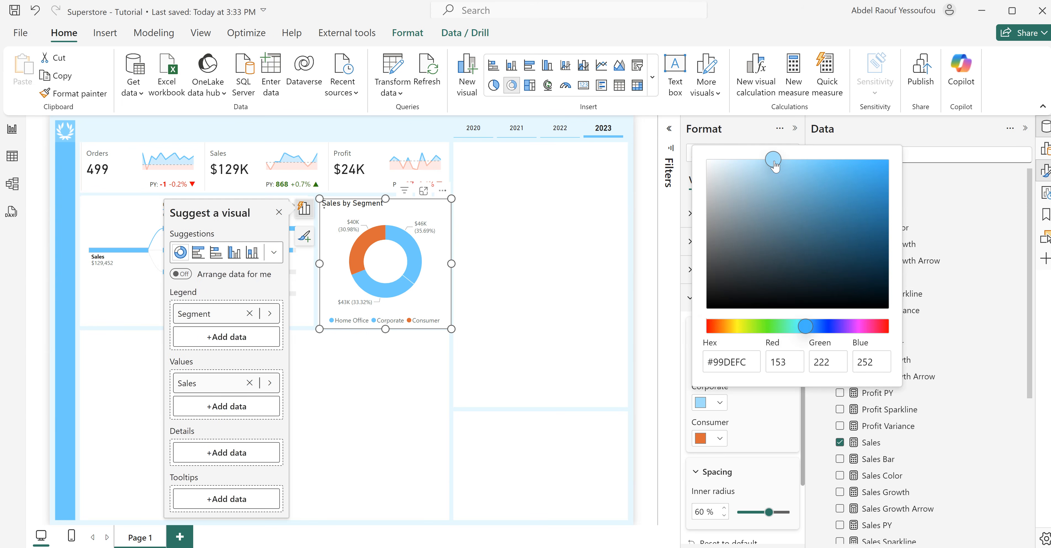
{"action": "left_click", "coordinate": [719, 448]}
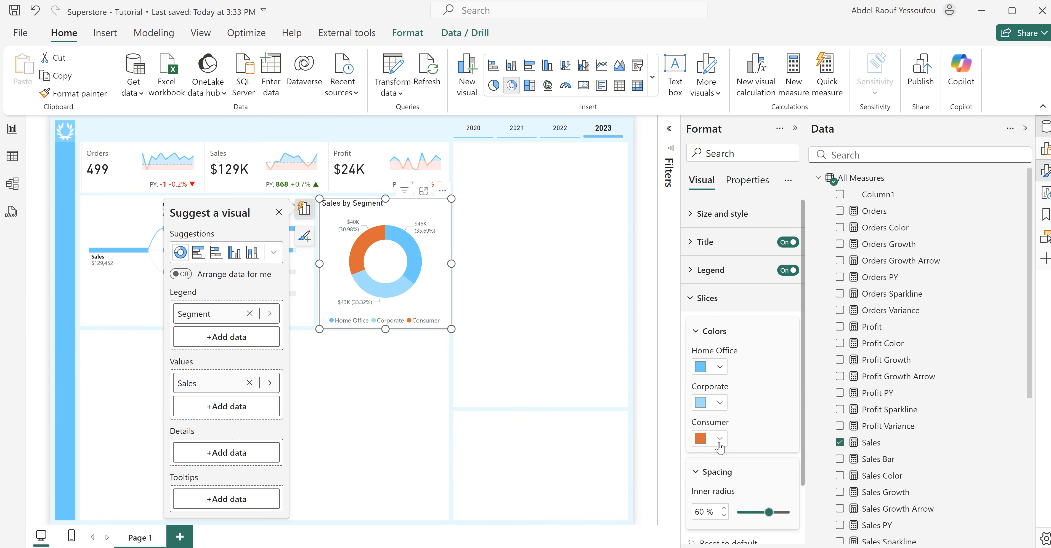
- Color the Consumer slice a very pale custom tint of the same blue, about #D8EFF9
{"action": "left_click", "coordinate": [720, 441]}
{"action": "left_click", "coordinate": [730, 381]}
{"action": "left_click", "coordinate": [721, 440]}
{"action": "left_click", "coordinate": [731, 410]}
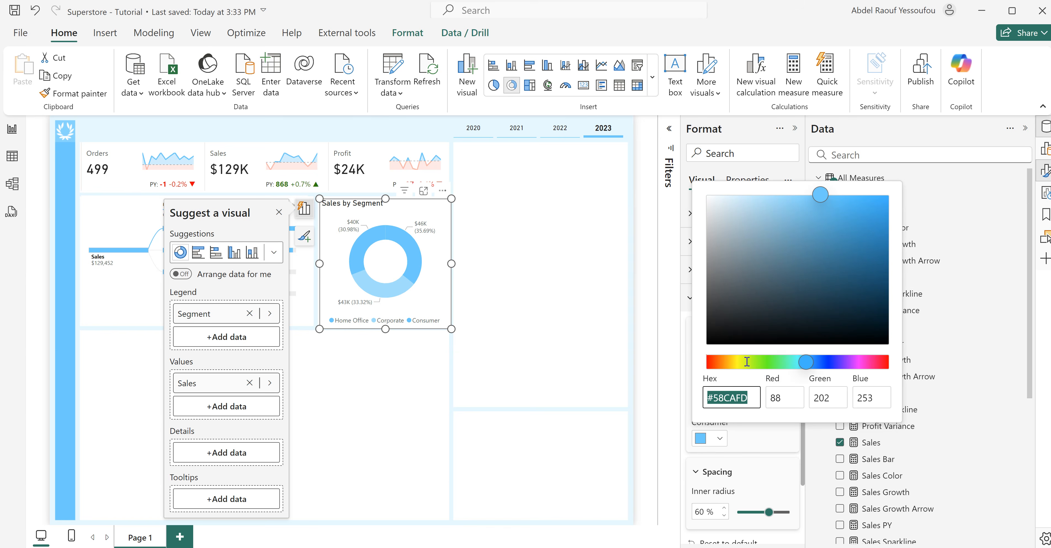
{"action": "left_click", "coordinate": [719, 197]}
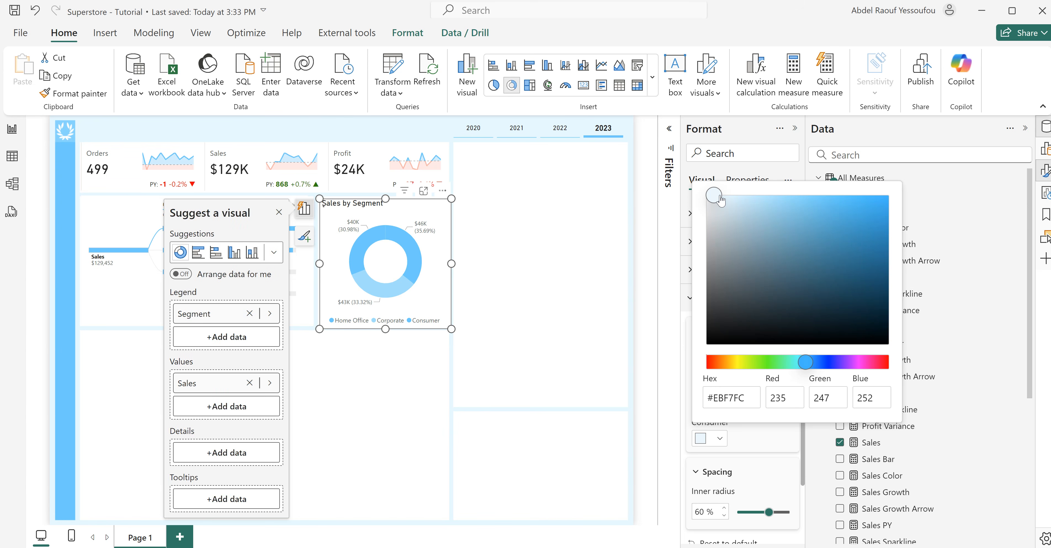
{"action": "left_click_drag", "start_coordinate": [720, 200], "coordinate": [728, 207]}
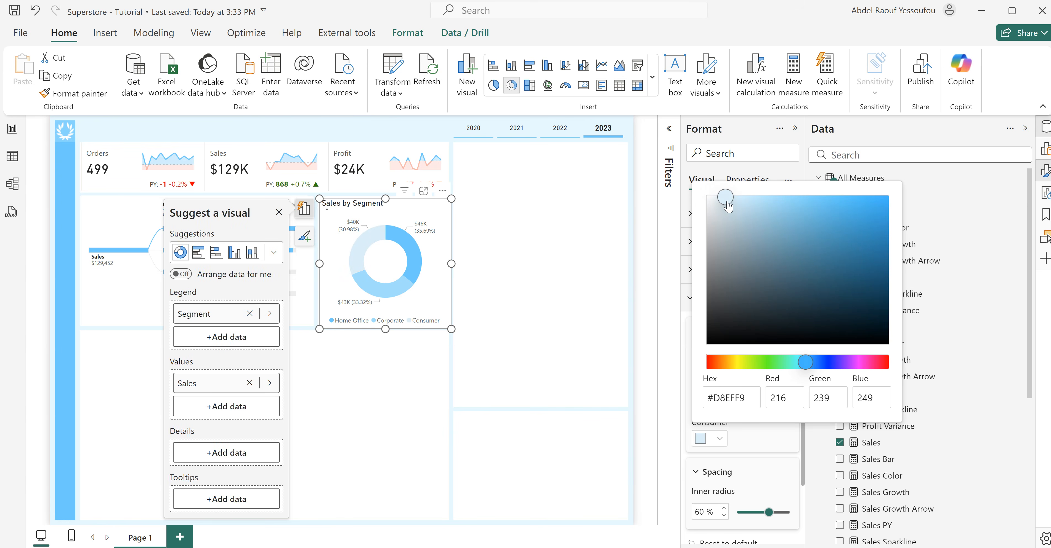
{"action": "left_click", "coordinate": [762, 451]}
- Set the donut chart's inner radius to 80% and turn off the visual's background
{"action": "left_click_drag", "start_coordinate": [768, 513], "coordinate": [779, 517]}
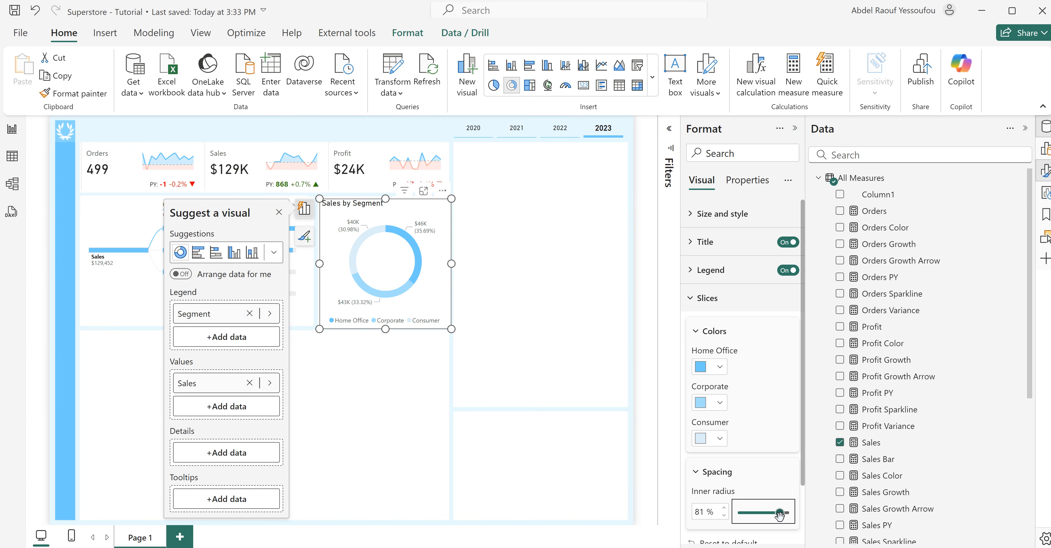
{"action": "left_click", "coordinate": [724, 515]}
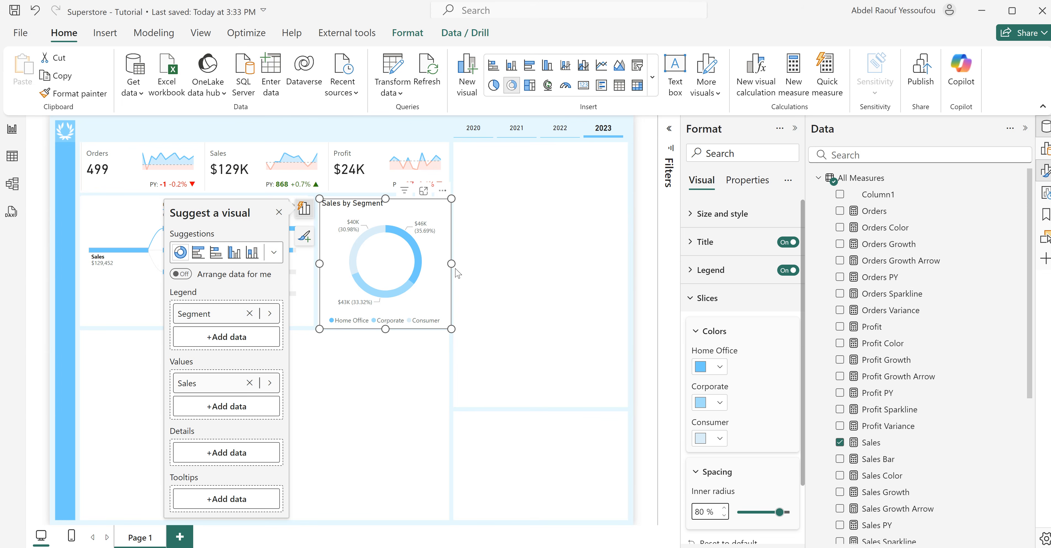
{"action": "left_click", "coordinate": [714, 216]}
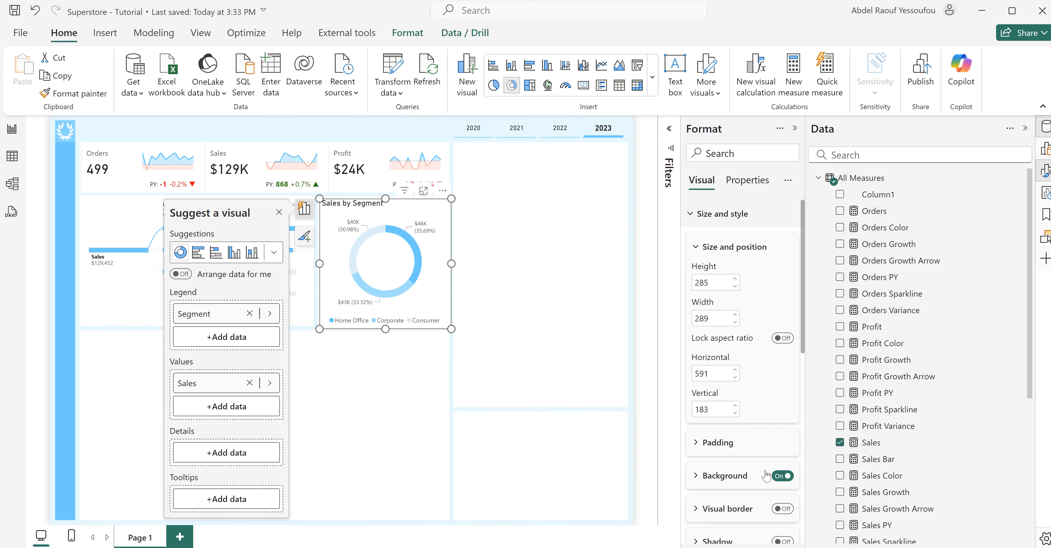
{"action": "left_click", "coordinate": [778, 480]}
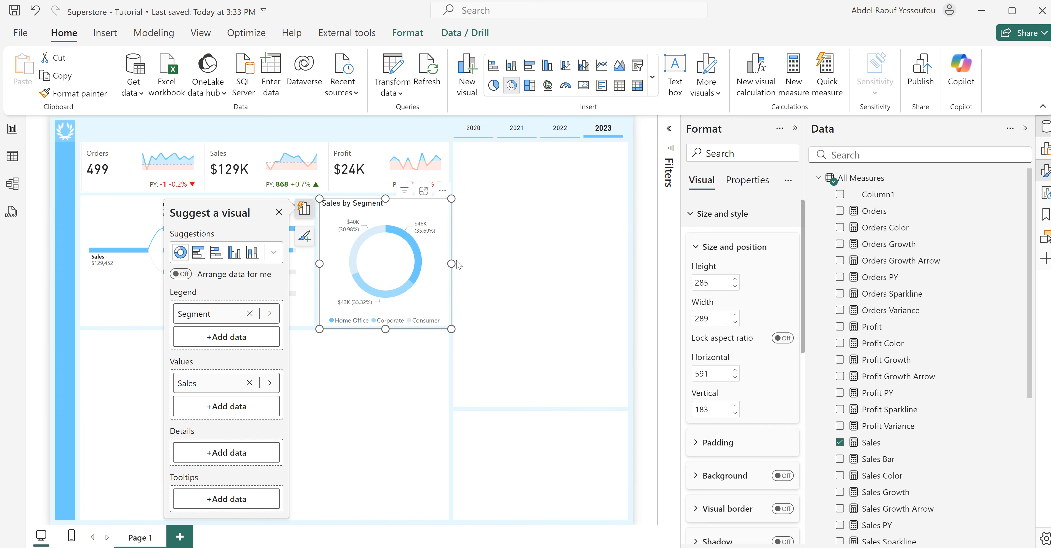
- Deselect the donut chart, view the Overview page of the finished Superstore report for reference, and return to the Superstore - Tutorial report
{"action": "left_click", "coordinate": [509, 228]}
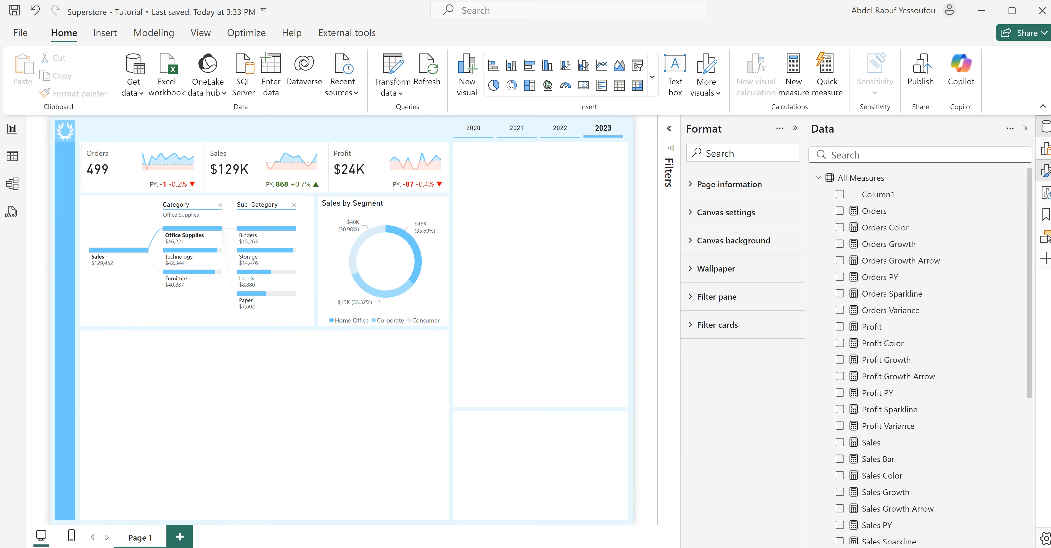
{"action": "mouse_move", "coordinate": [732, 547]}
{"action": "left_click", "coordinate": [688, 532]}
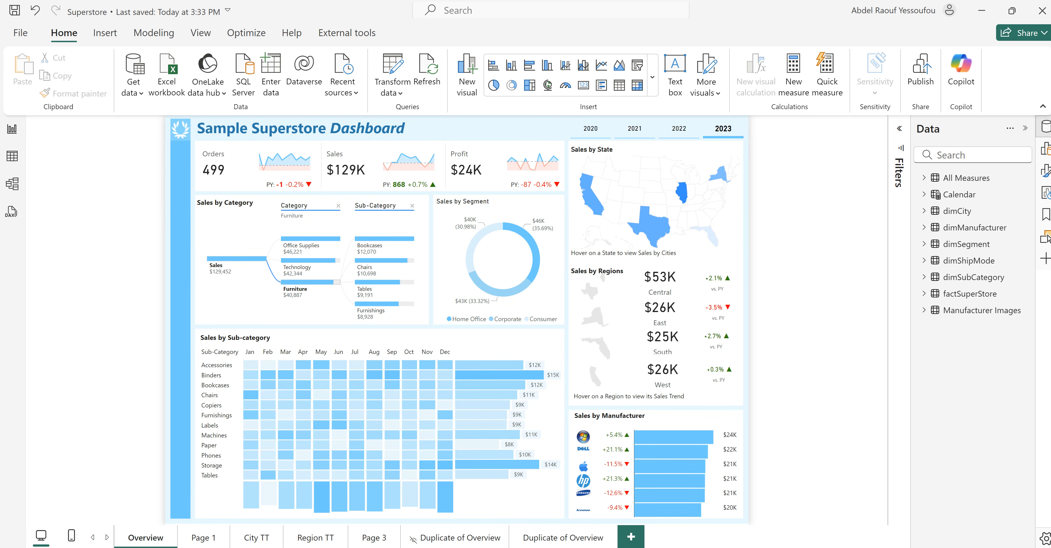
{"action": "left_click", "coordinate": [786, 520]}
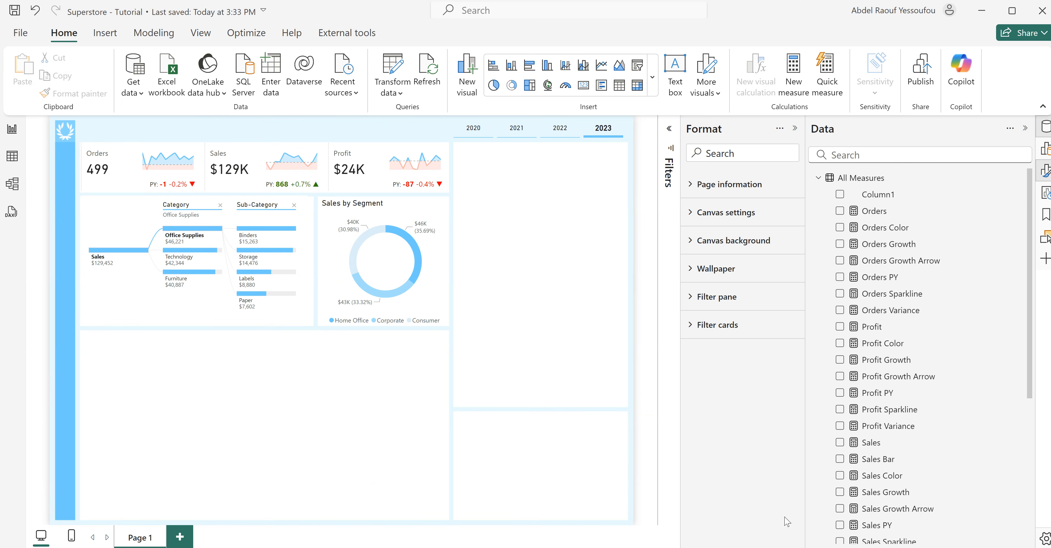
- Insert a shape map about 372 wide and 298 high inside the empty panel below the year selector
{"action": "left_click", "coordinate": [651, 89]}
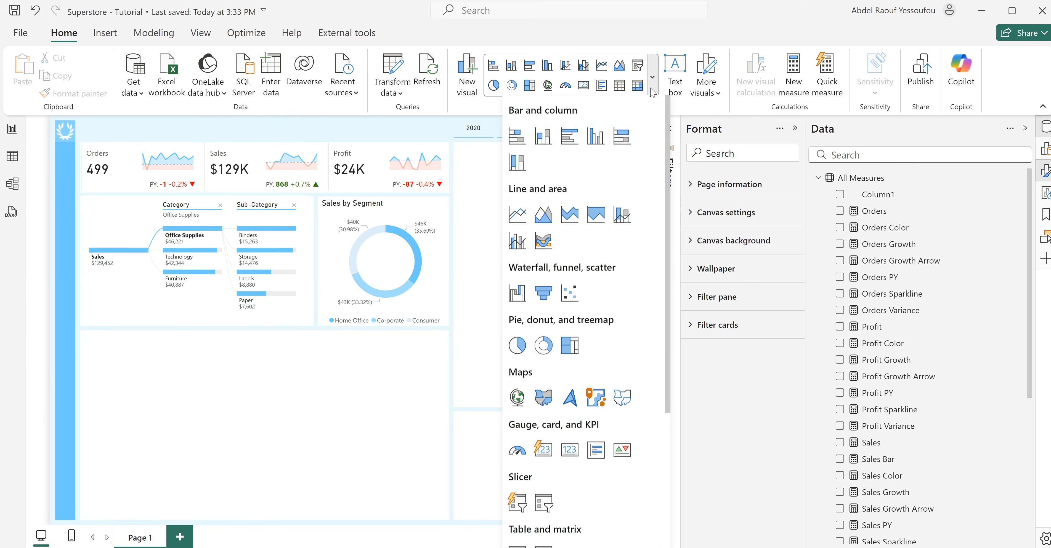
{"action": "left_click", "coordinate": [622, 399]}
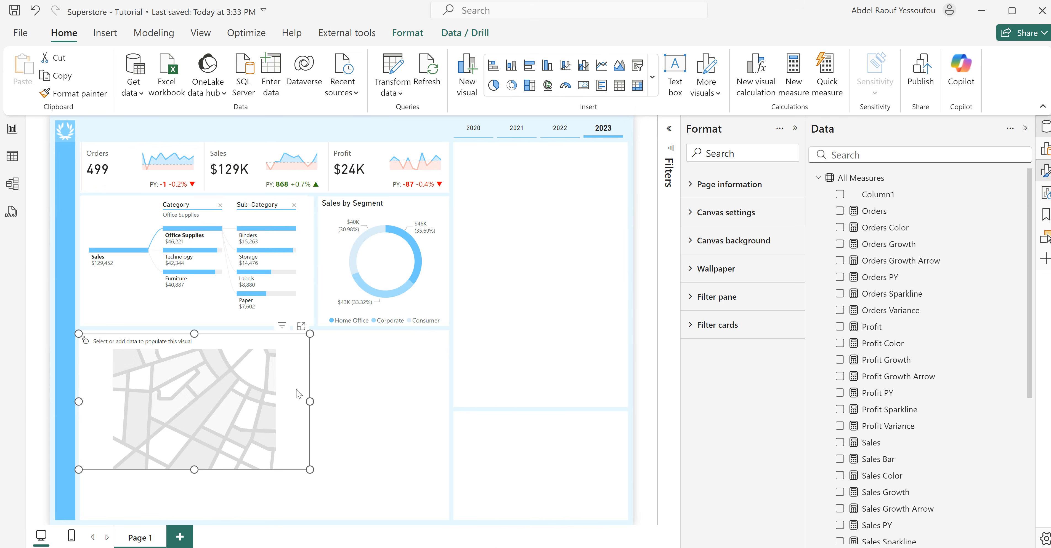
{"action": "left_click_drag", "start_coordinate": [310, 402], "coordinate": [224, 404]}
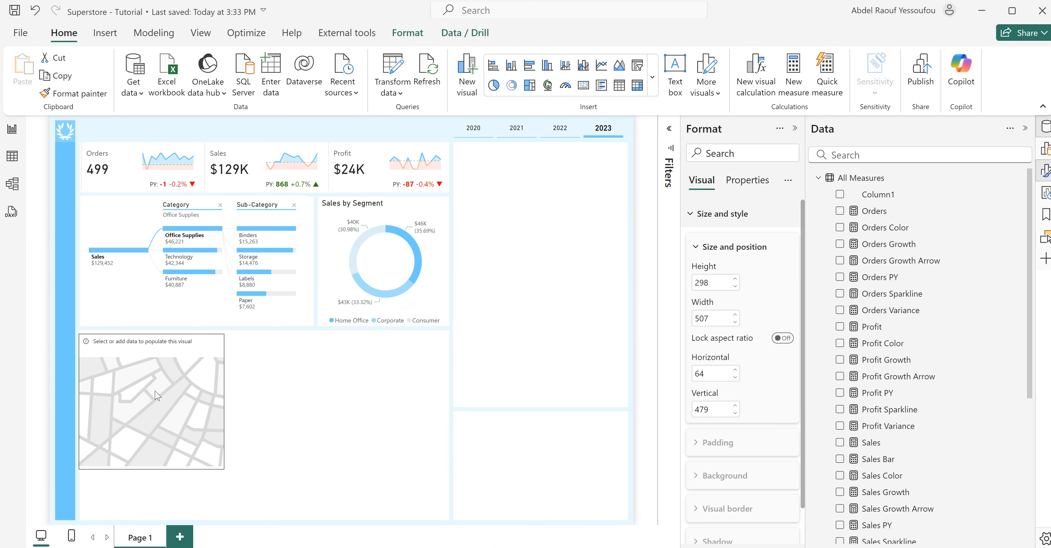
{"action": "left_click_drag", "start_coordinate": [150, 350], "coordinate": [525, 165]}
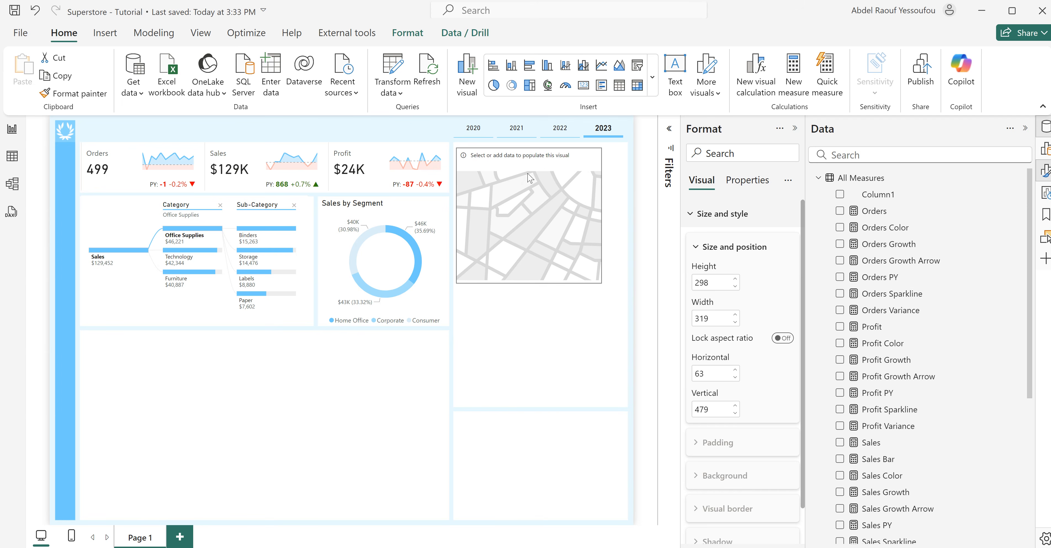
{"action": "left_click_drag", "start_coordinate": [603, 225], "coordinate": [629, 221]}
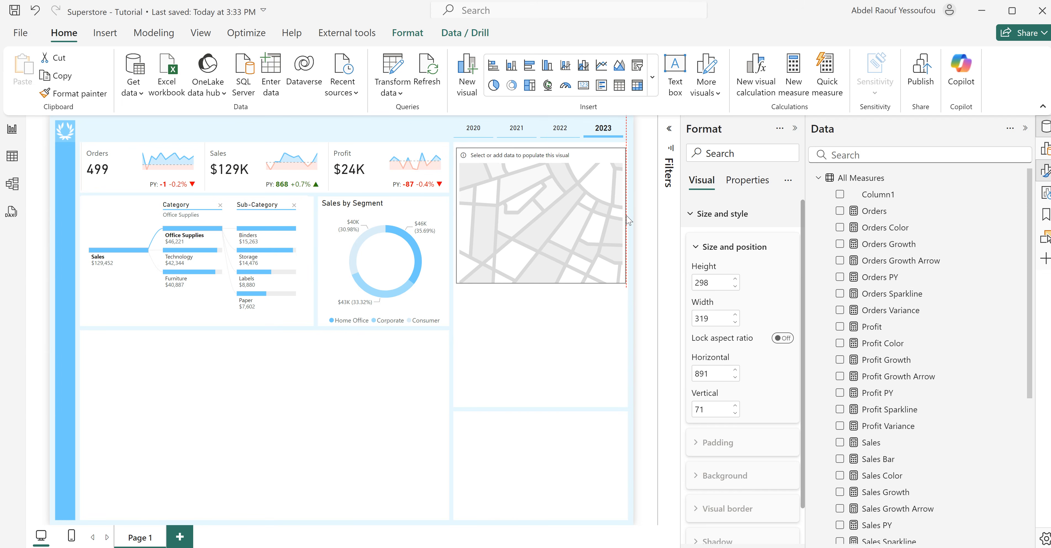
{"action": "left_click", "coordinate": [613, 239]}
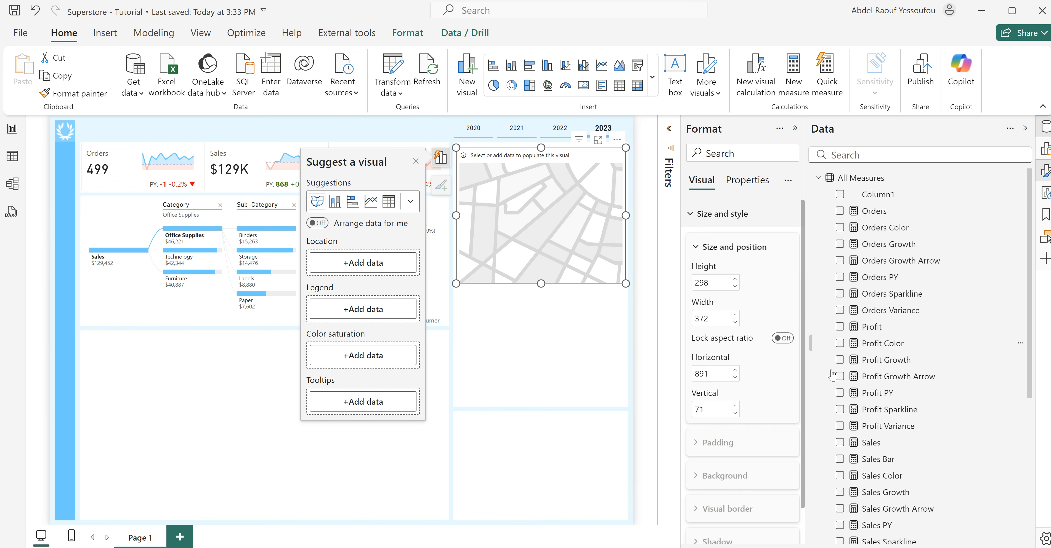
- Add the Sales measure as the map's color saturation and State from dimCity as its location
{"action": "left_click", "coordinate": [840, 443]}
{"action": "scroll", "coordinate": [924, 449], "scroll_direction": "down", "scroll_amount": 3}
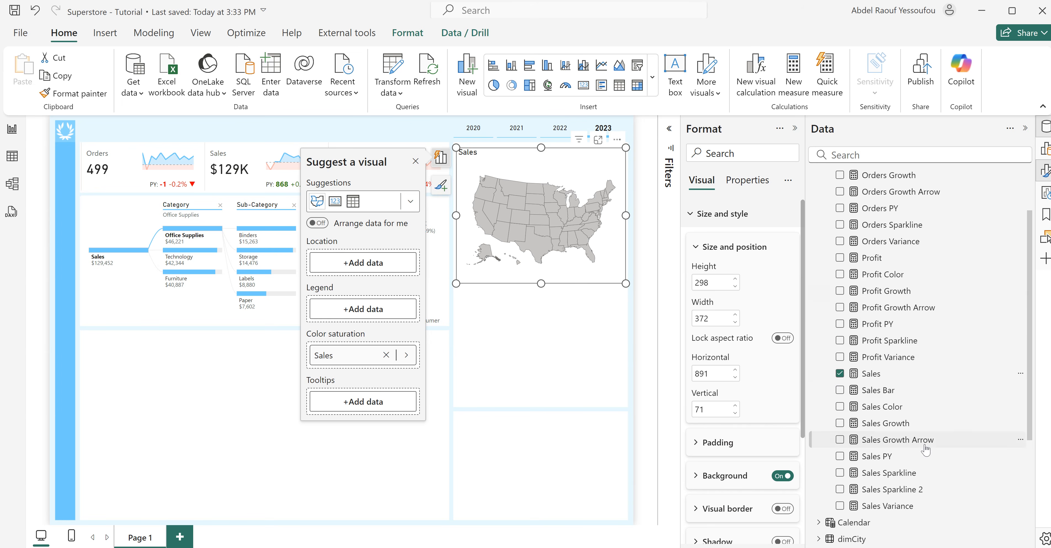
{"action": "scroll", "coordinate": [925, 449], "scroll_direction": "down", "scroll_amount": 5}
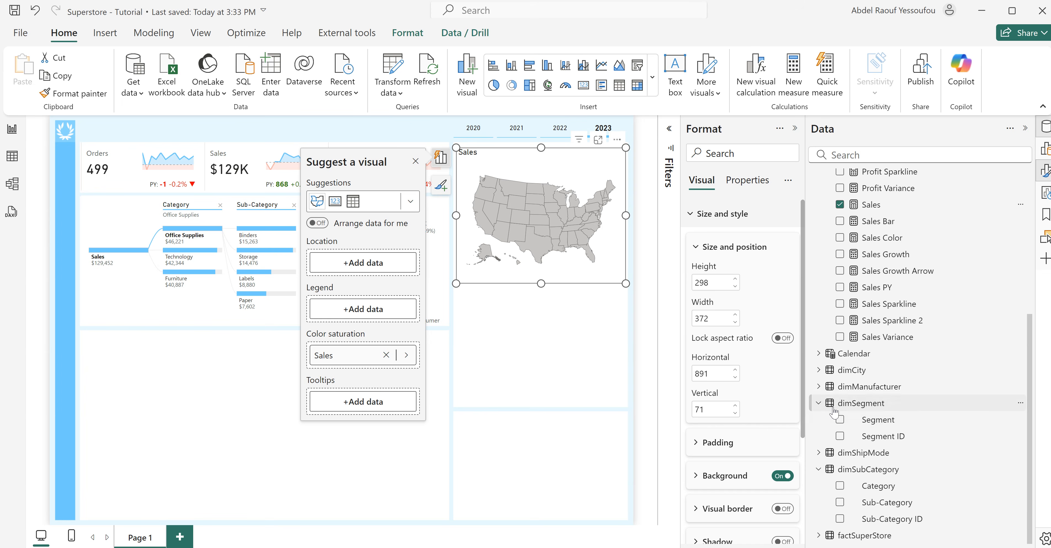
{"action": "left_click", "coordinate": [834, 370]}
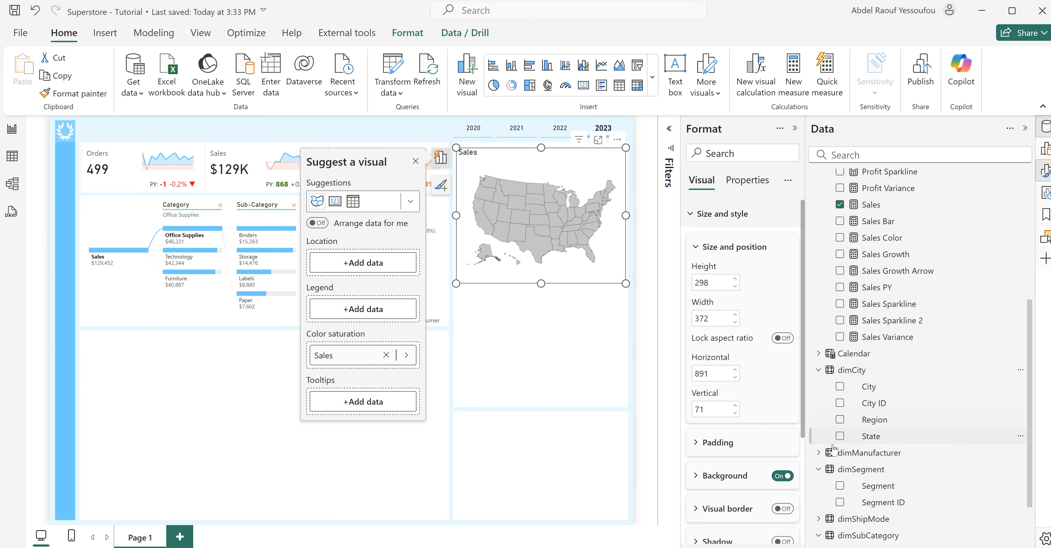
{"action": "left_click", "coordinate": [840, 437]}
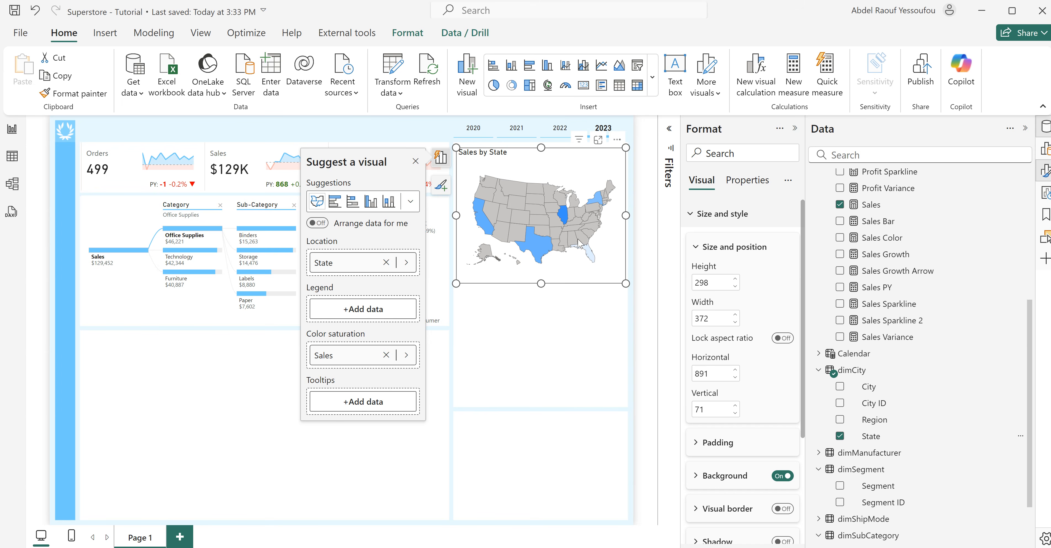
{"action": "left_click", "coordinate": [711, 214]}
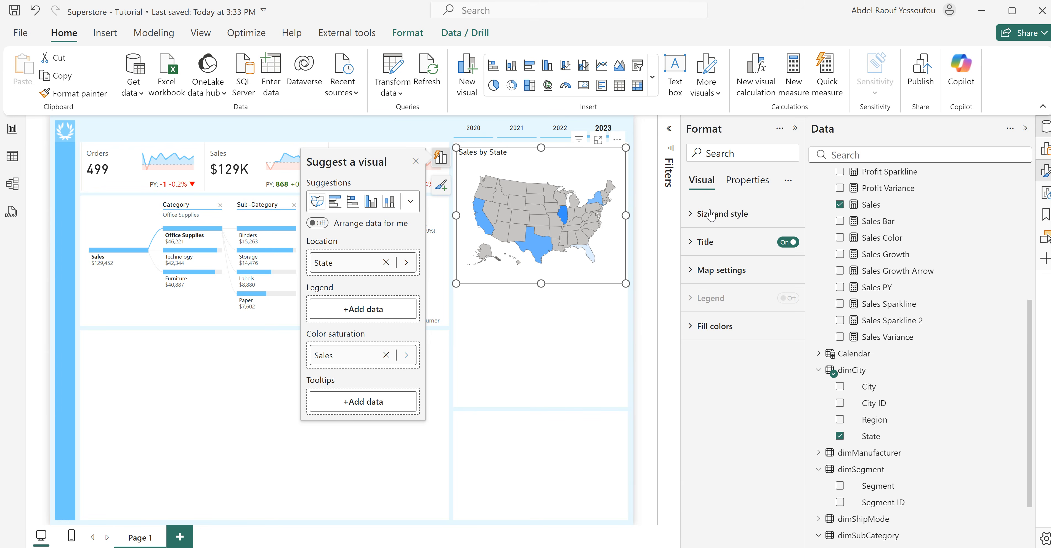
{"action": "left_click", "coordinate": [711, 215]}
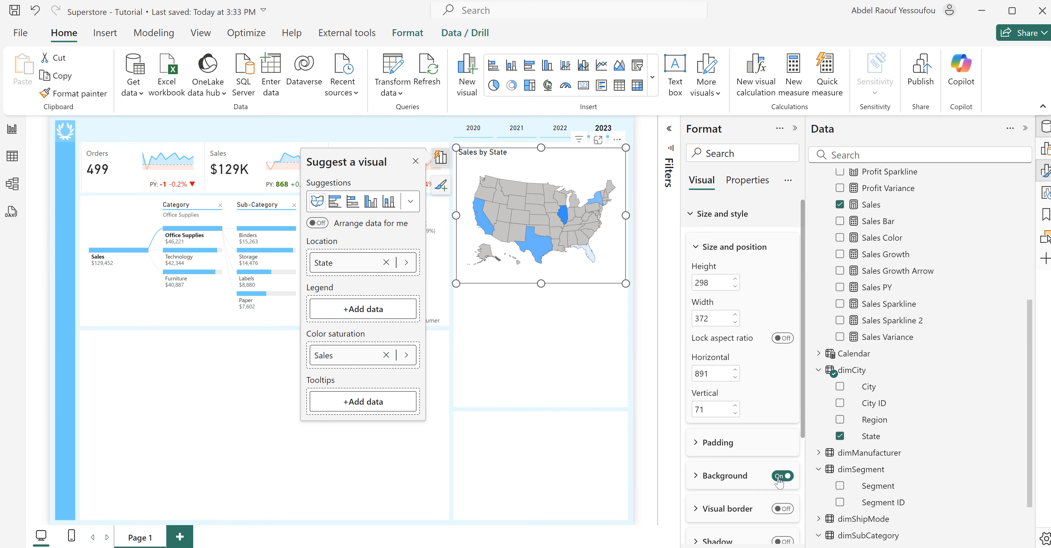
{"action": "left_click", "coordinate": [709, 215]}
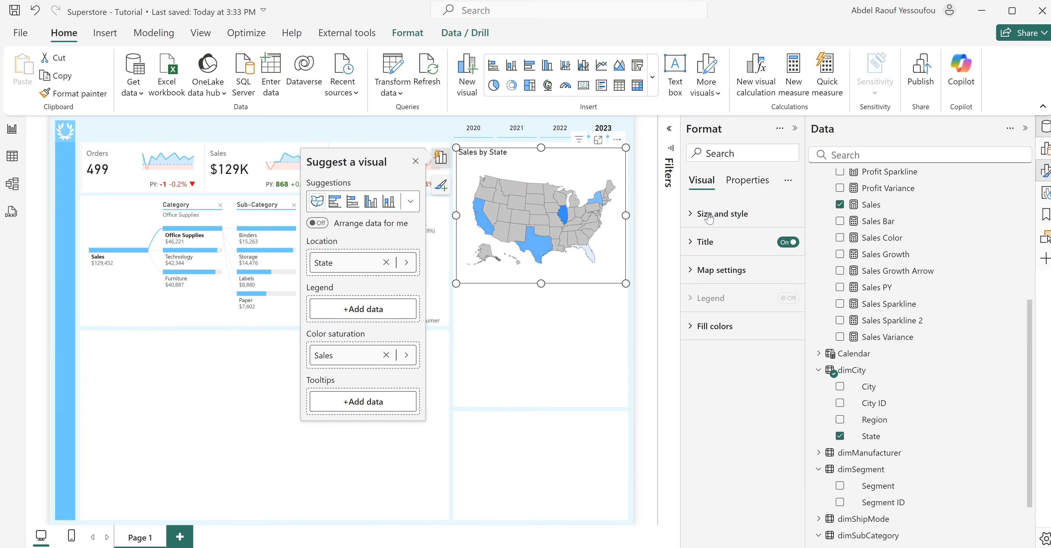
- Turn on Auto zoom and Zoom on selection in the shape map's settings
{"action": "left_click", "coordinate": [722, 271]}
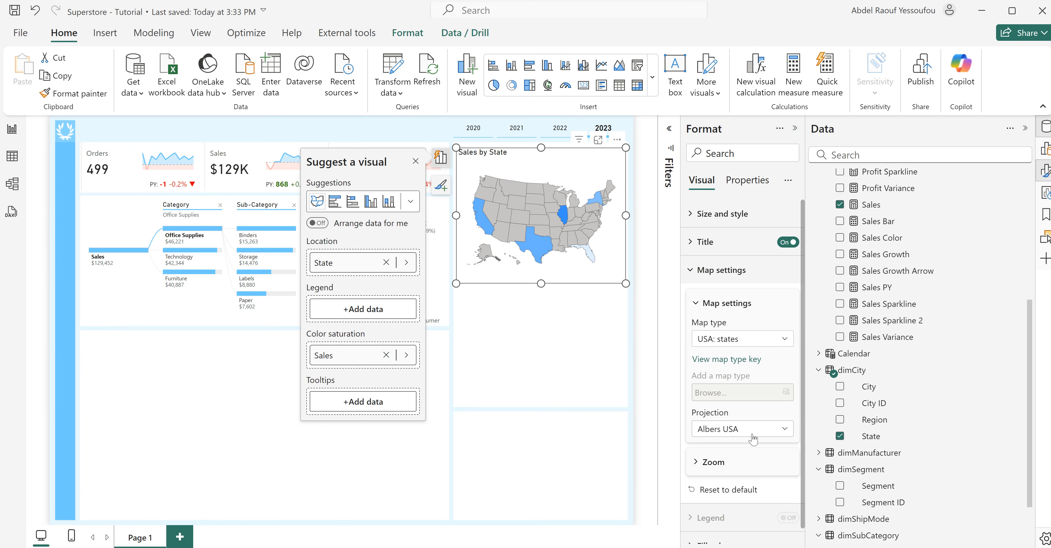
{"action": "scroll", "coordinate": [757, 440], "scroll_direction": "down", "scroll_amount": 1}
{"action": "left_click", "coordinate": [715, 447]}
{"action": "scroll", "coordinate": [744, 454], "scroll_direction": "down", "scroll_amount": 3}
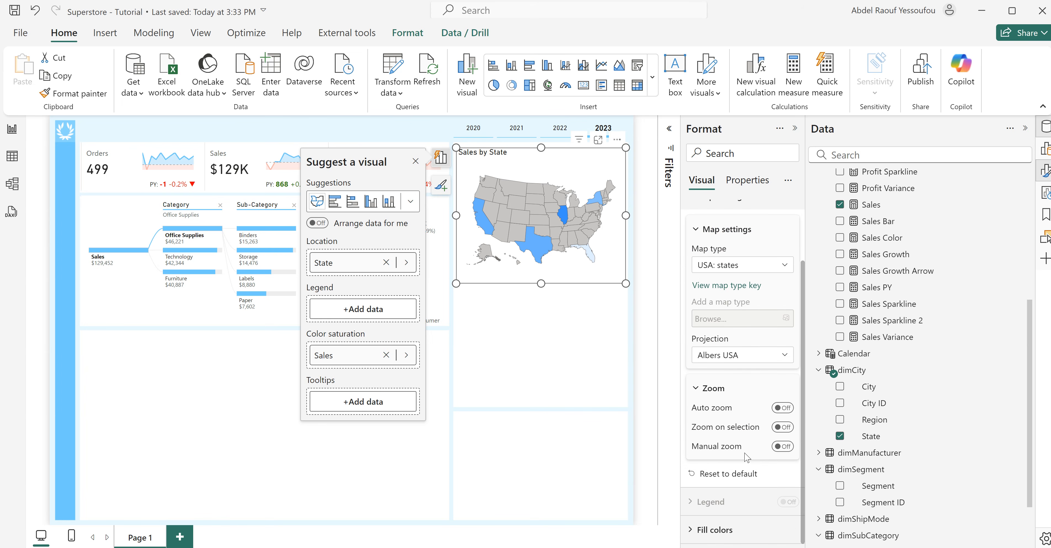
{"action": "left_click", "coordinate": [788, 408]}
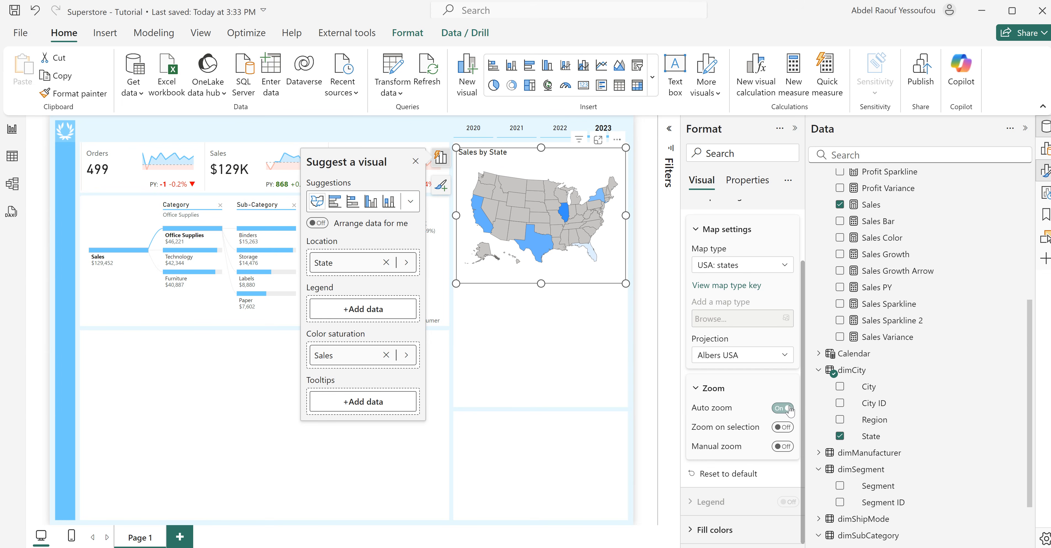
{"action": "left_click", "coordinate": [782, 427]}
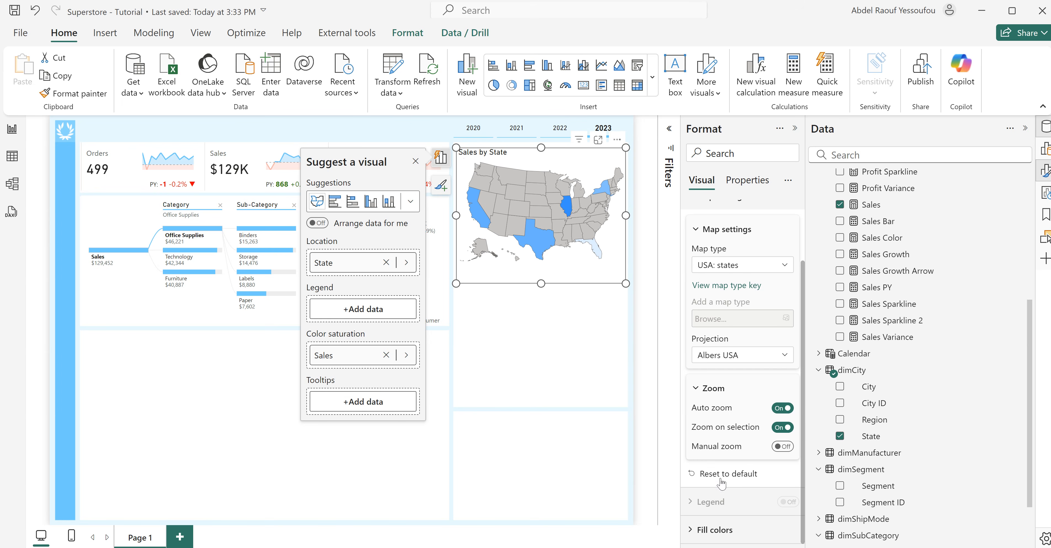
{"action": "scroll", "coordinate": [720, 484], "scroll_direction": "up", "scroll_amount": 2}
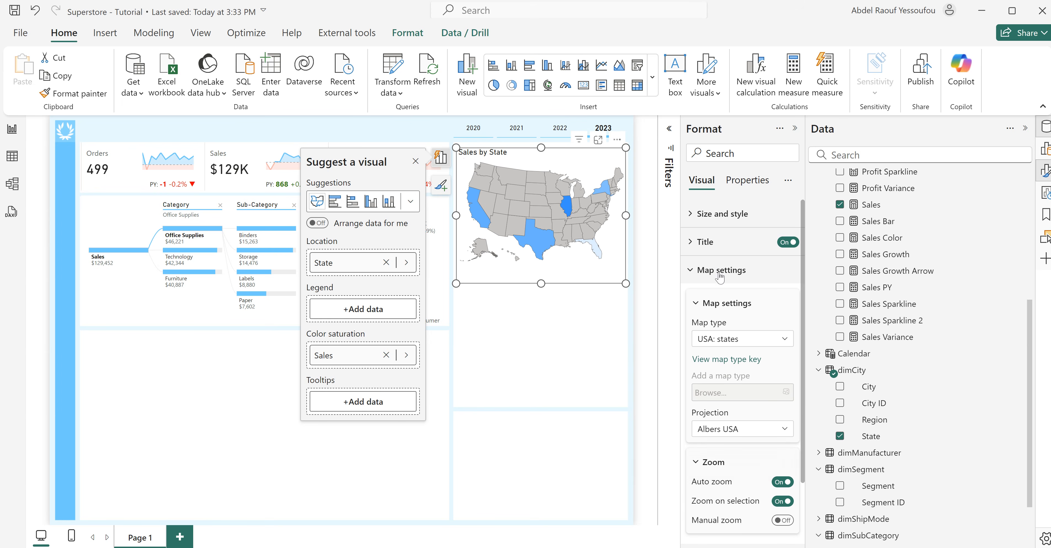
{"action": "left_click", "coordinate": [727, 271]}
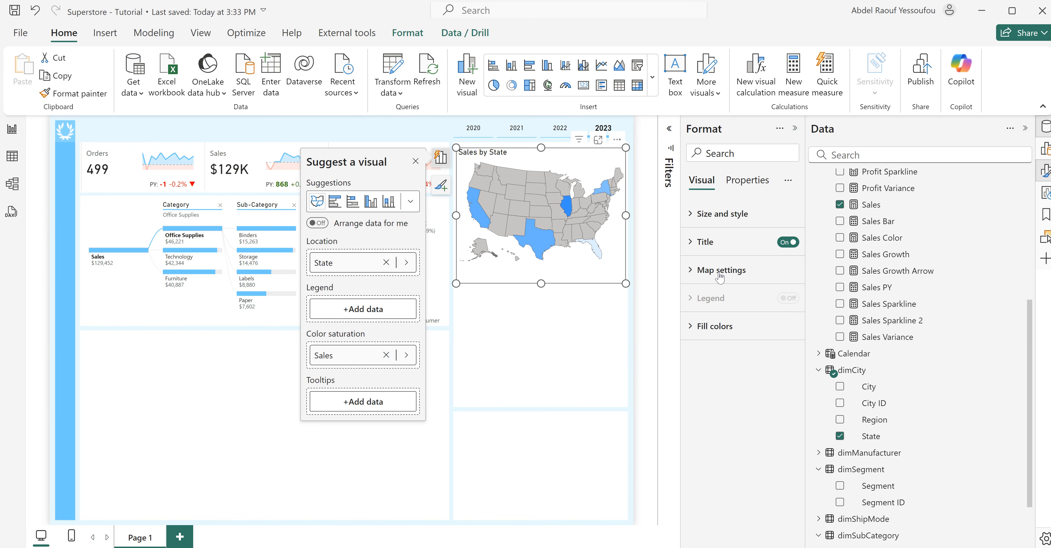
- Set the map's maximum fill color to the dashboard's sky blue from the recent colors
{"action": "left_click", "coordinate": [714, 328]}
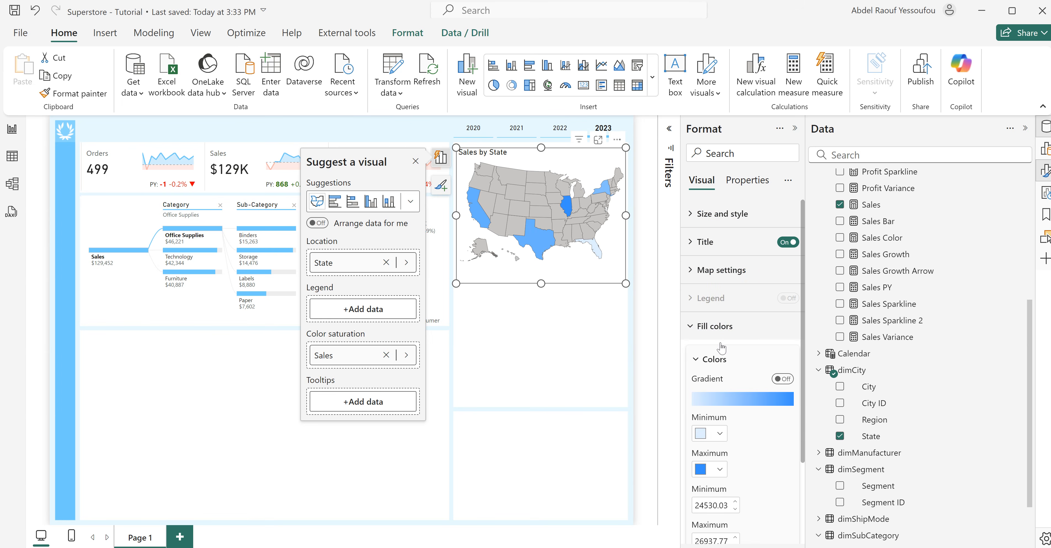
{"action": "left_click", "coordinate": [719, 471]}
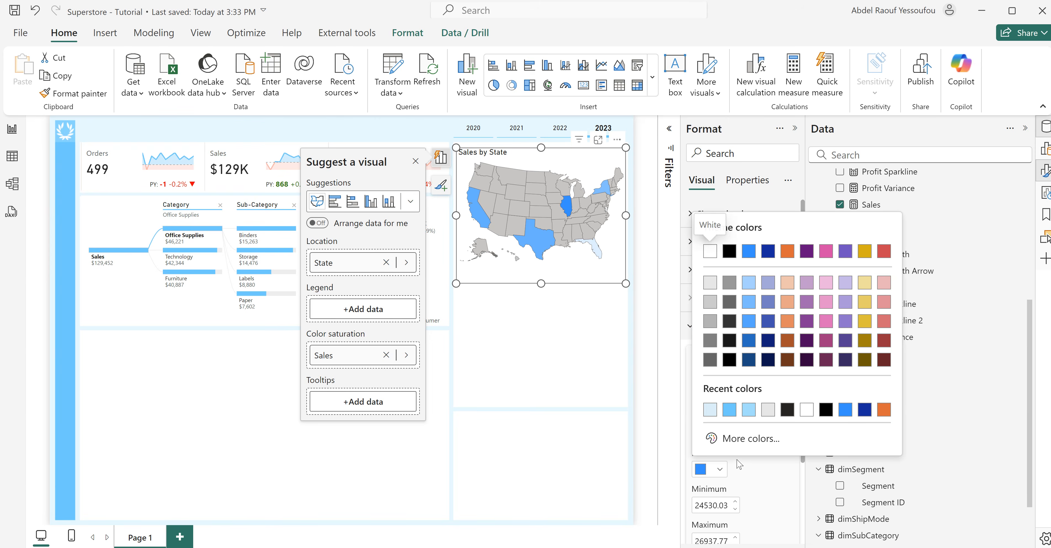
{"action": "left_click", "coordinate": [729, 410]}
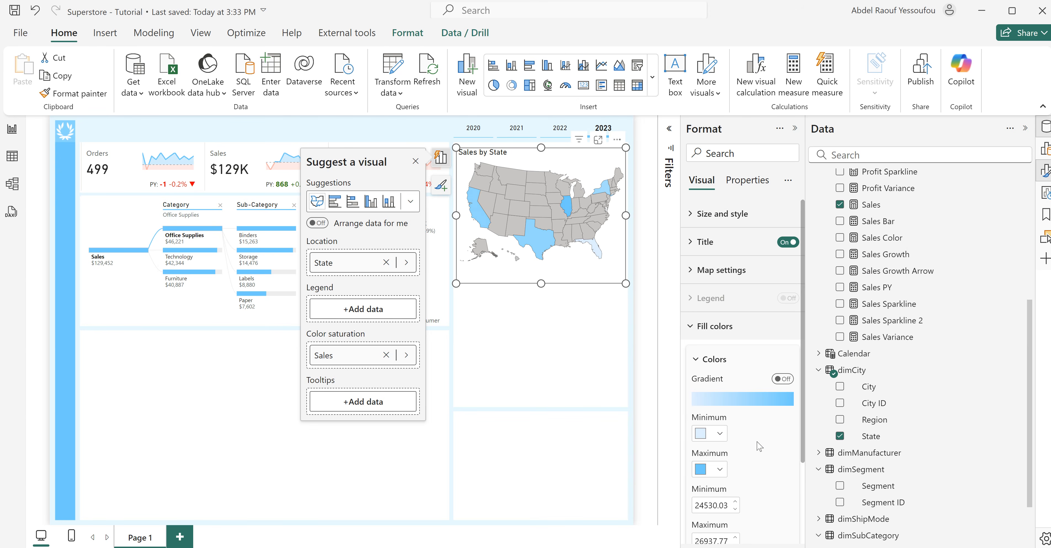
- Set the color of the map's blank areas to white
{"action": "scroll", "coordinate": [761, 448], "scroll_direction": "down", "scroll_amount": 3}
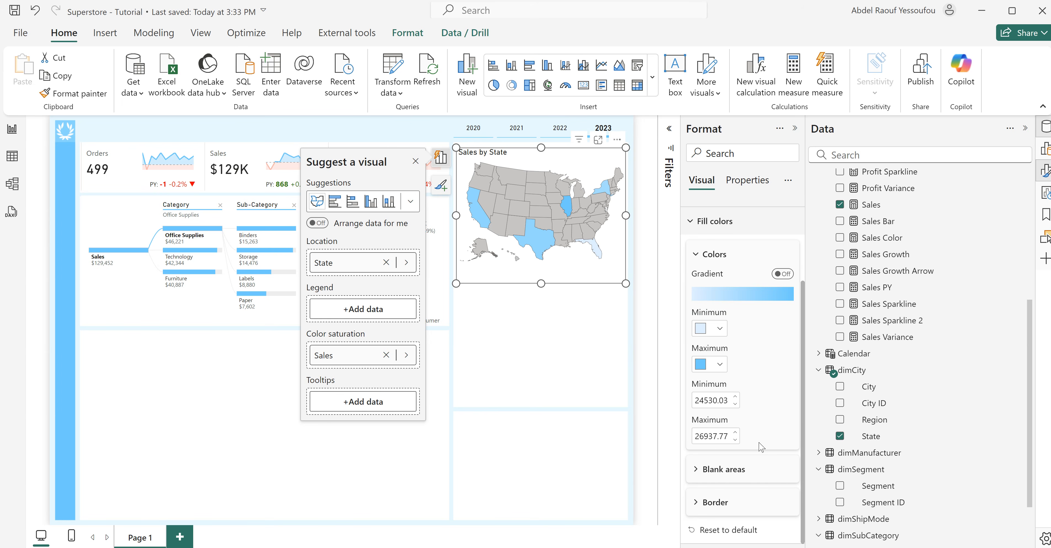
{"action": "left_click", "coordinate": [737, 477]}
{"action": "scroll", "coordinate": [746, 475], "scroll_direction": "down", "scroll_amount": 2}
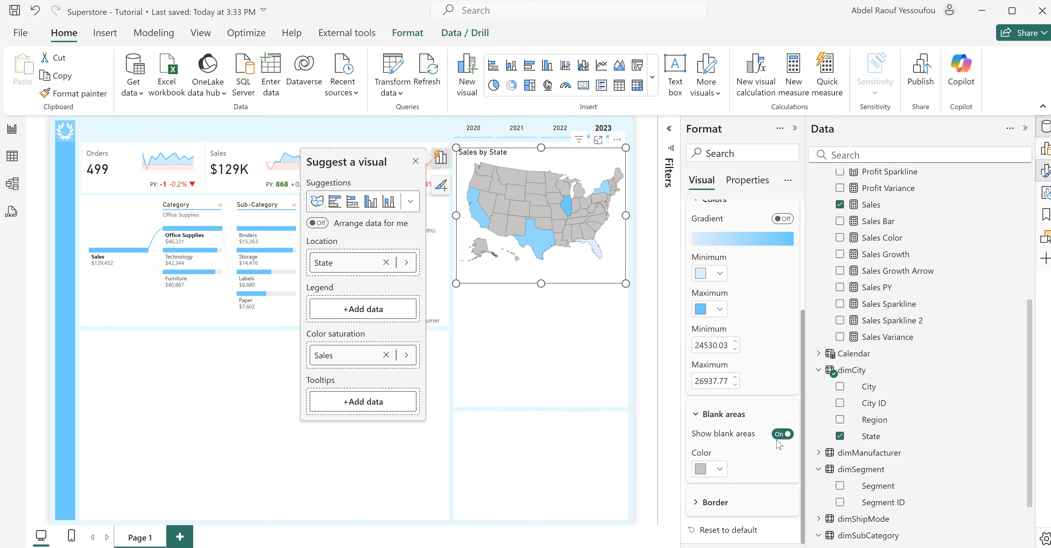
{"action": "left_click", "coordinate": [719, 471]}
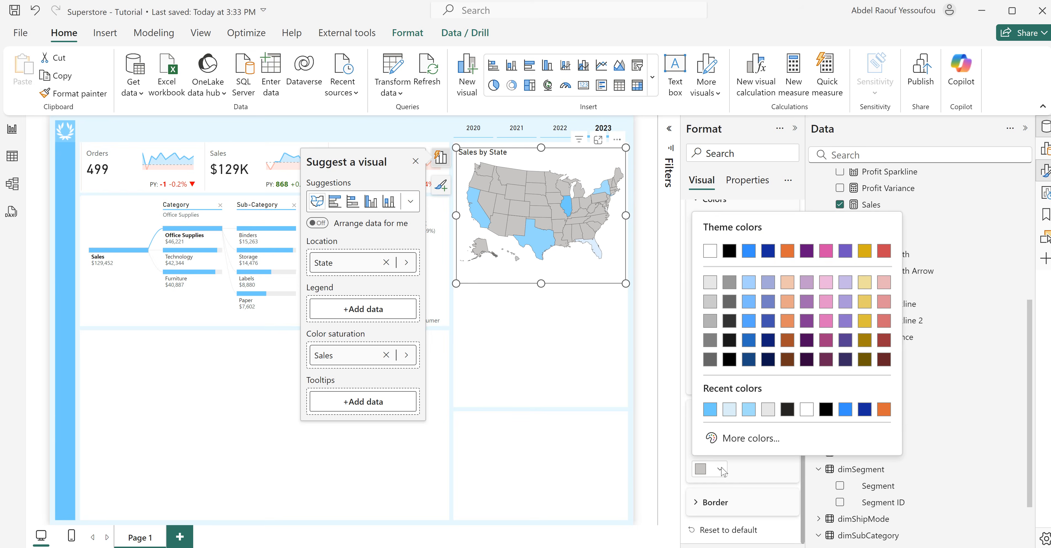
{"action": "left_click", "coordinate": [811, 412]}
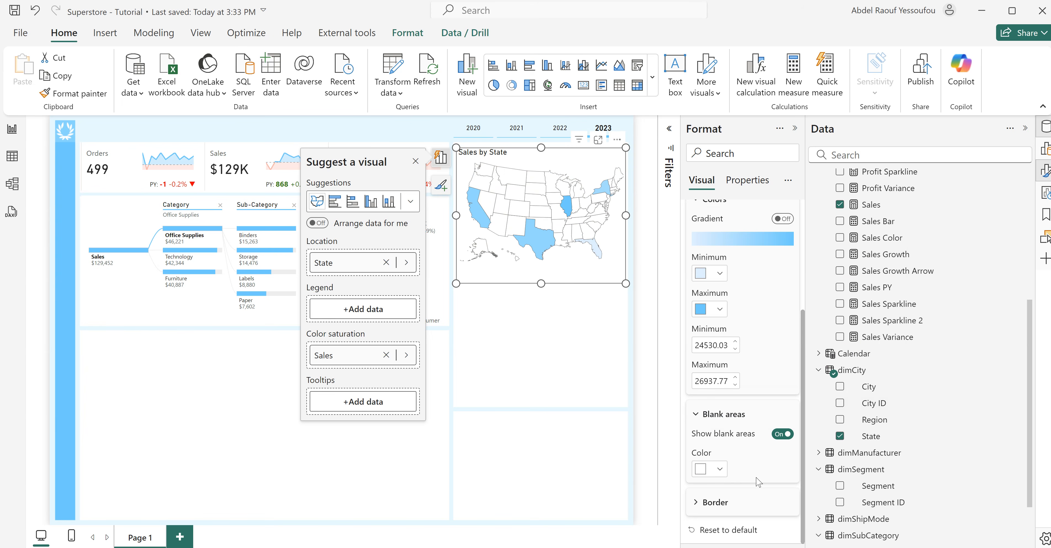
- Try White, 10% darker as the map's border color, and replace it with the recent sky blue used for the maximum fill
{"action": "left_click", "coordinate": [722, 504]}
{"action": "scroll", "coordinate": [730, 505], "scroll_direction": "down", "scroll_amount": 2}
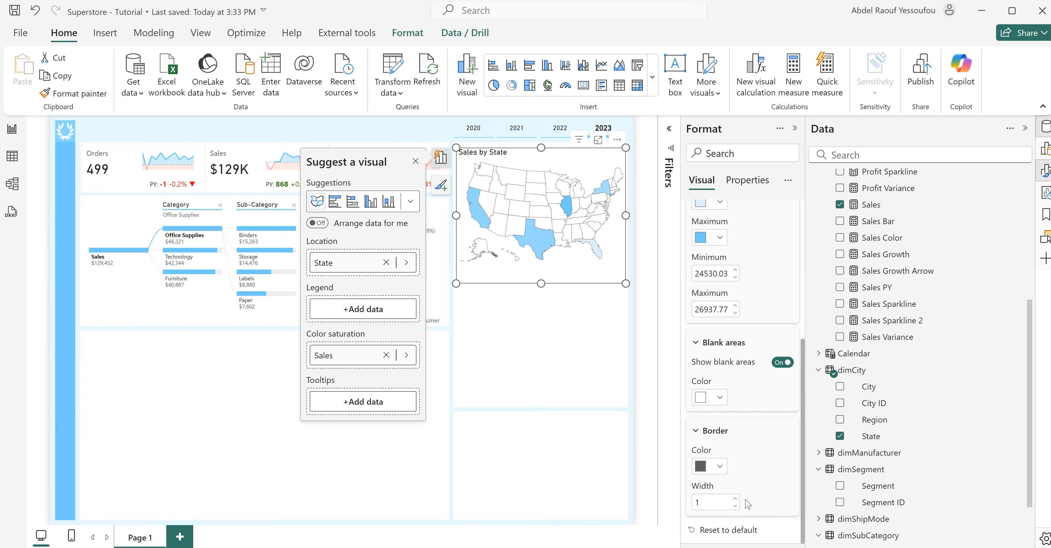
{"action": "left_click", "coordinate": [721, 468]}
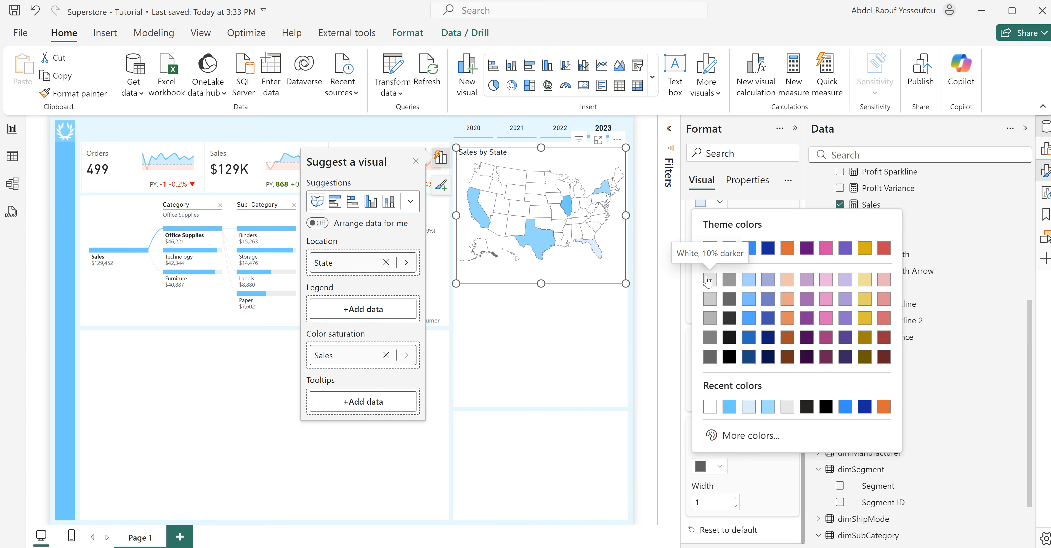
{"action": "left_click", "coordinate": [709, 278]}
{"action": "left_click", "coordinate": [718, 469]}
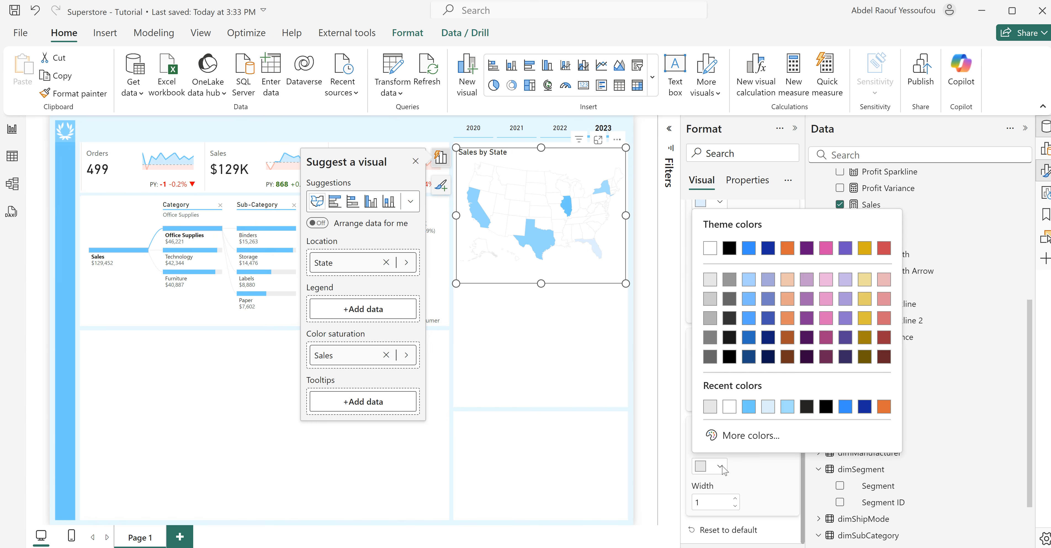
{"action": "left_click", "coordinate": [748, 406]}
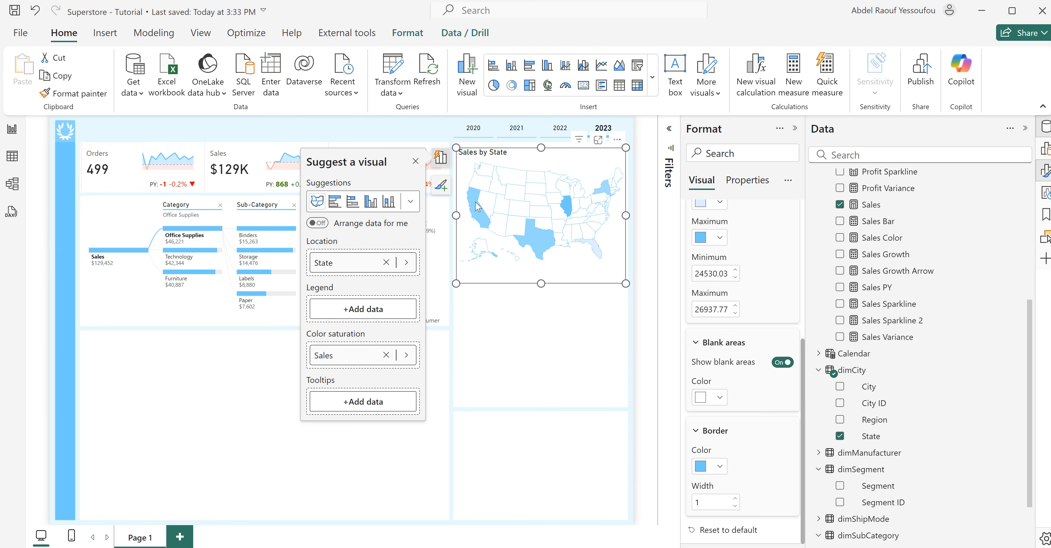
- Compare the Sales by State map's default tooltip for California with the state map in the finished Superstore report
{"action": "mouse_move", "coordinate": [478, 207]}
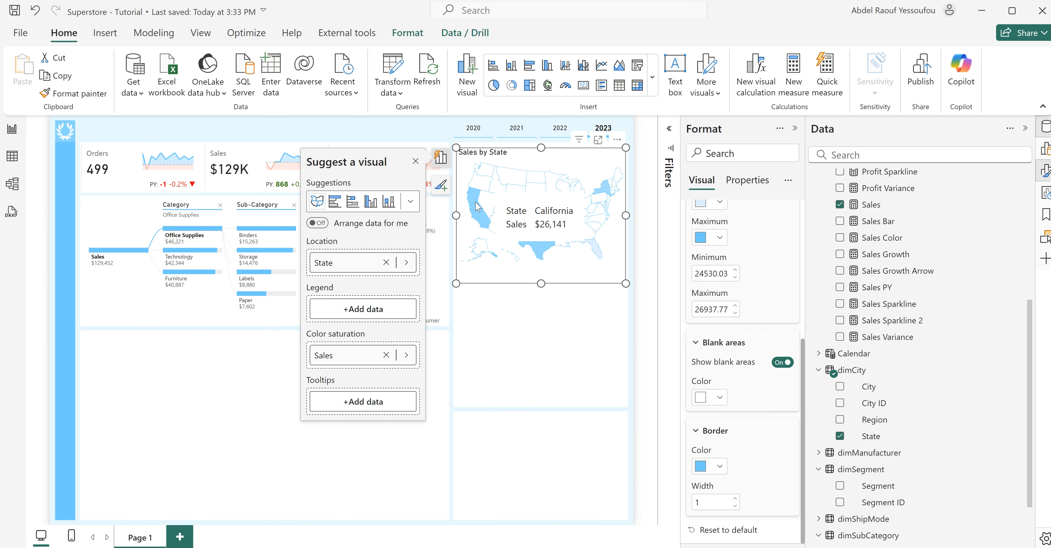
{"action": "mouse_move", "coordinate": [731, 547]}
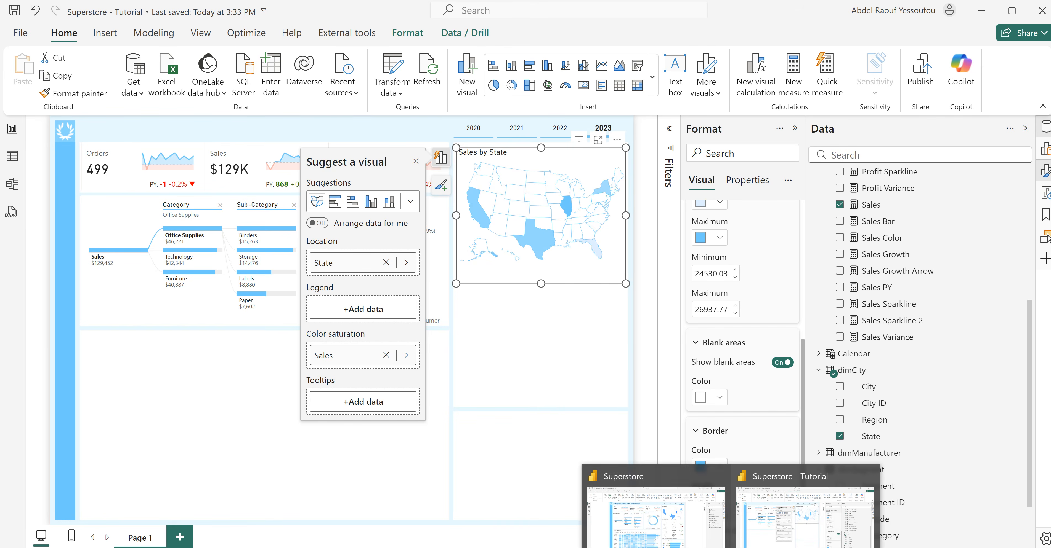
{"action": "left_click", "coordinate": [671, 522]}
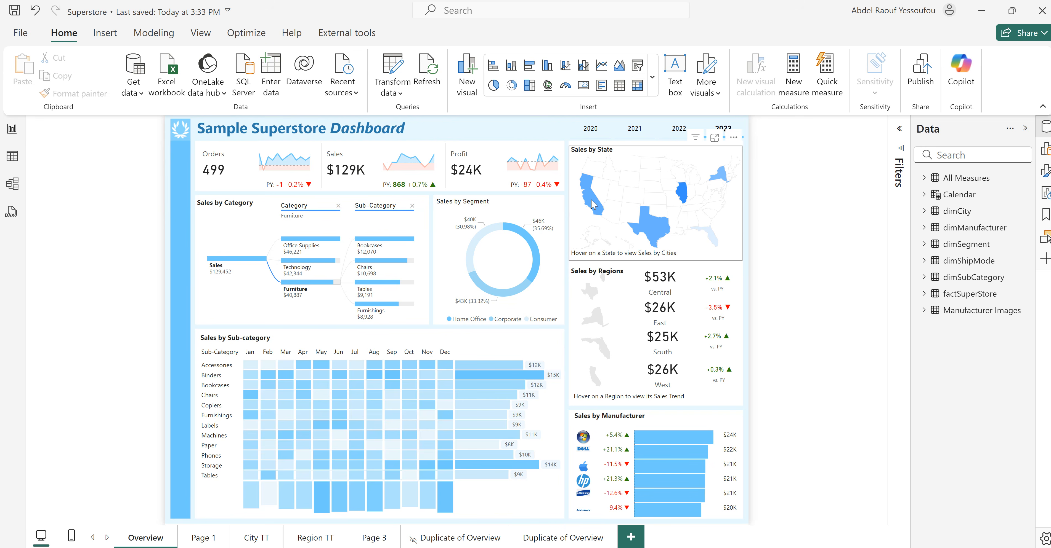
{"action": "mouse_move", "coordinate": [593, 205]}
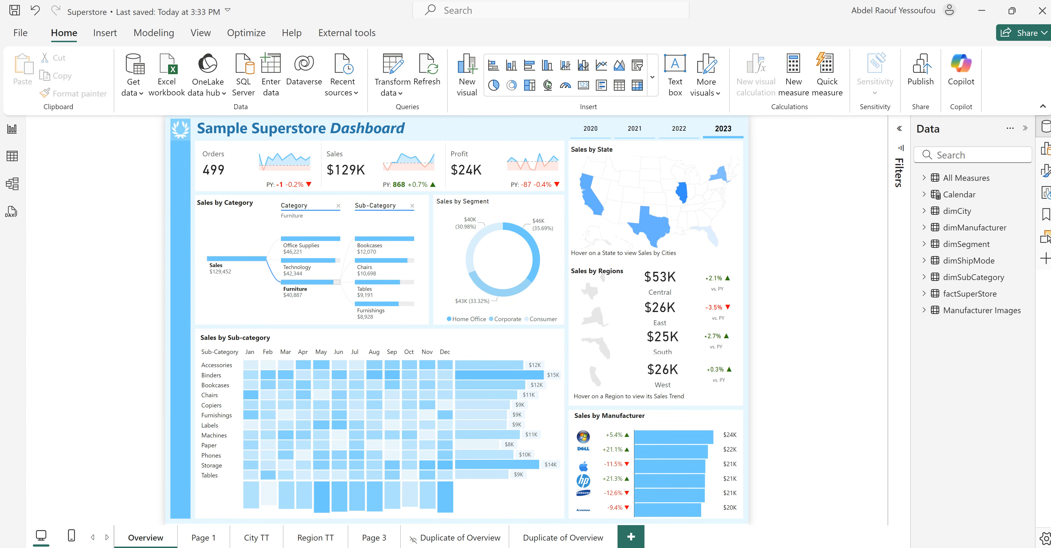
{"action": "mouse_move", "coordinate": [730, 547]}
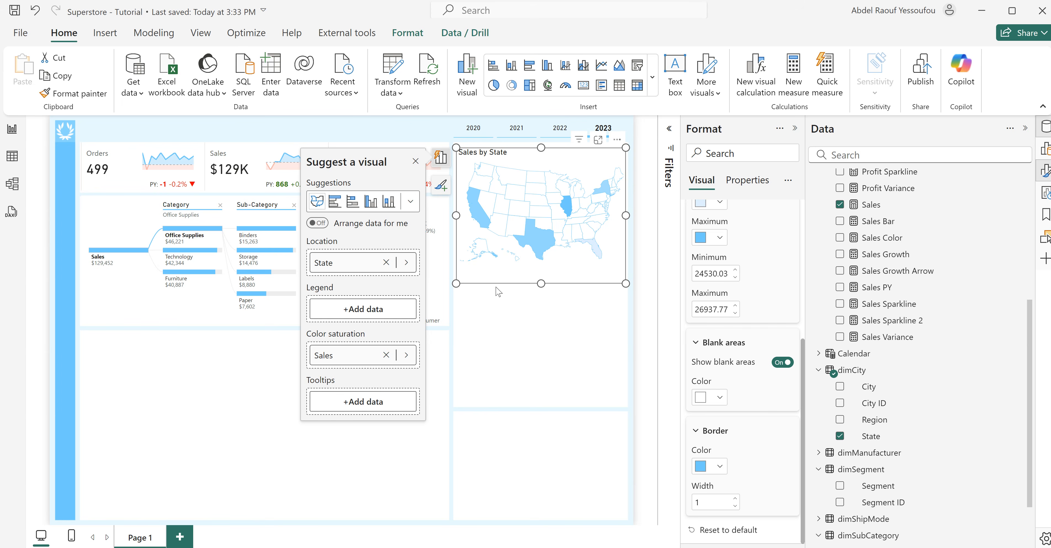
- Slightly reduce the height of the Sales by State map by raising its lower edge, and deselect it
{"action": "left_click", "coordinate": [547, 276]}
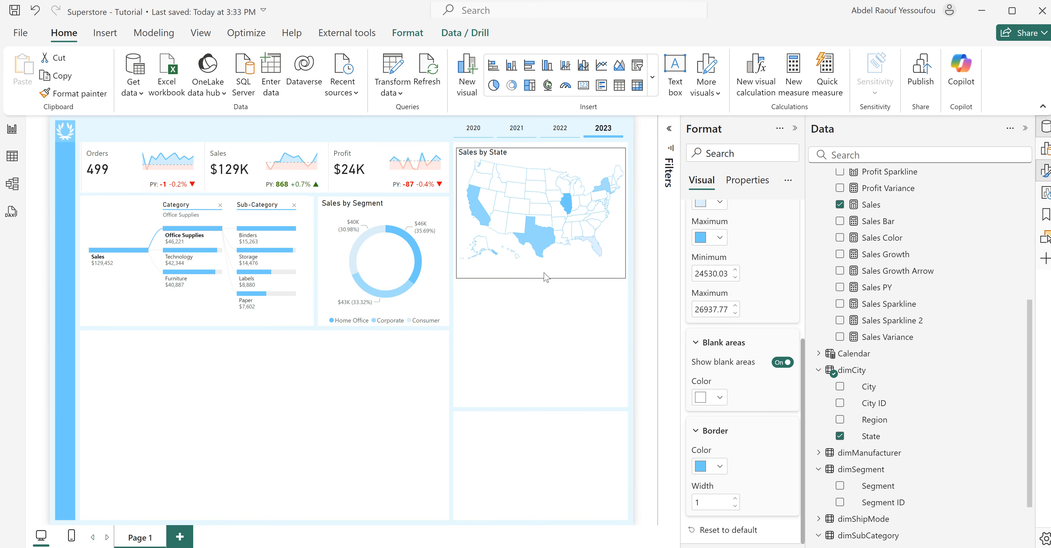
{"action": "left_click", "coordinate": [501, 270]}
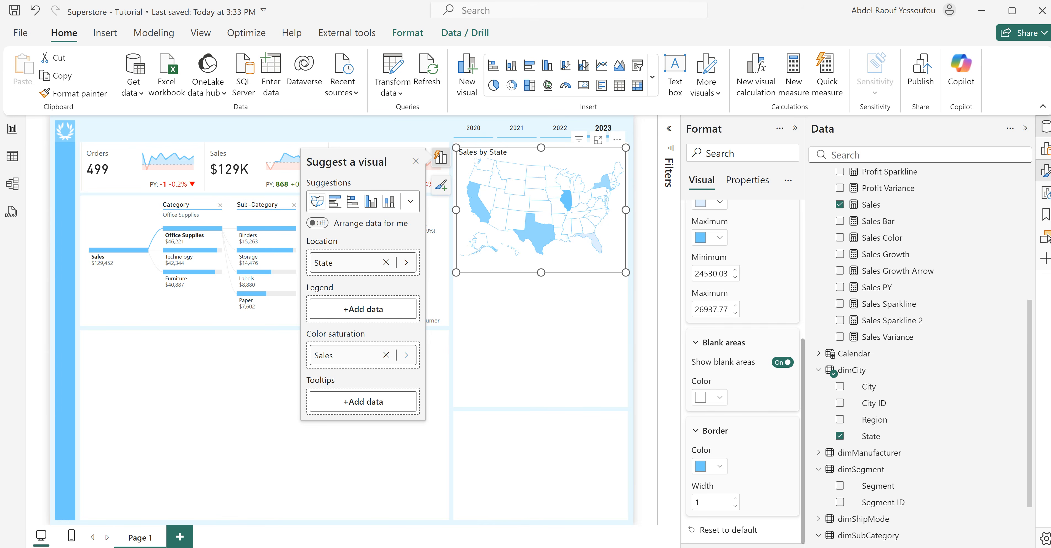
{"action": "left_click", "coordinate": [526, 327]}
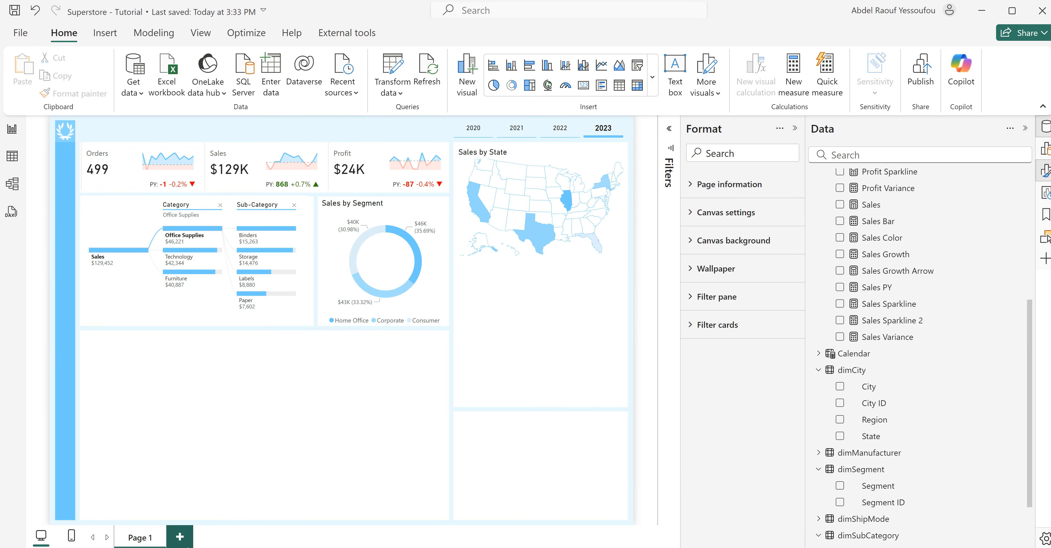
- Add a new report page and name it City TT
{"action": "left_click", "coordinate": [180, 538]}
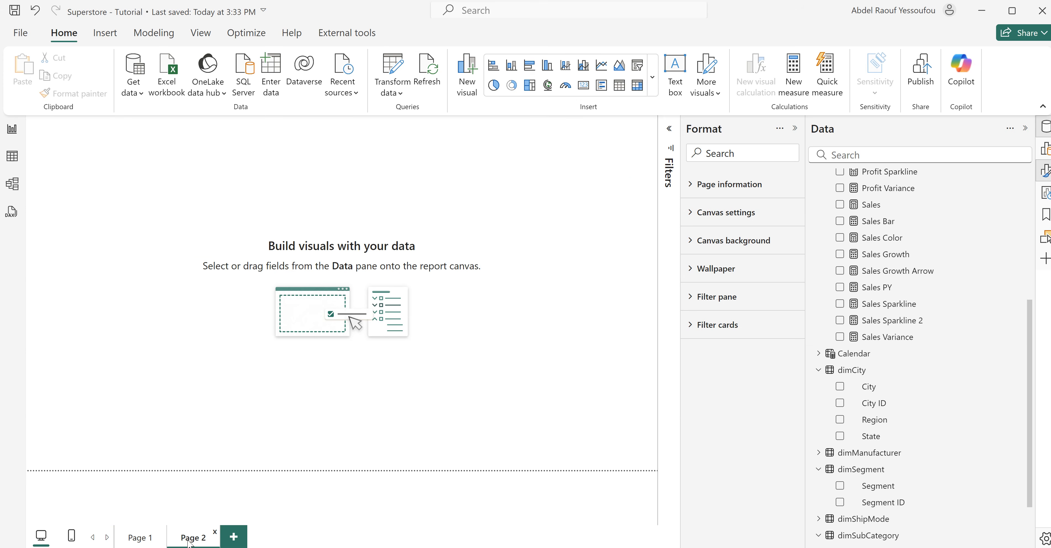
{"action": "double_click", "coordinate": [188, 540]}
{"action": "key", "text": "ctrl+a"}
{"action": "type", "text": "City TT"}
- Set the City TT page's canvas type to Tooltip
{"action": "left_click", "coordinate": [718, 213]}
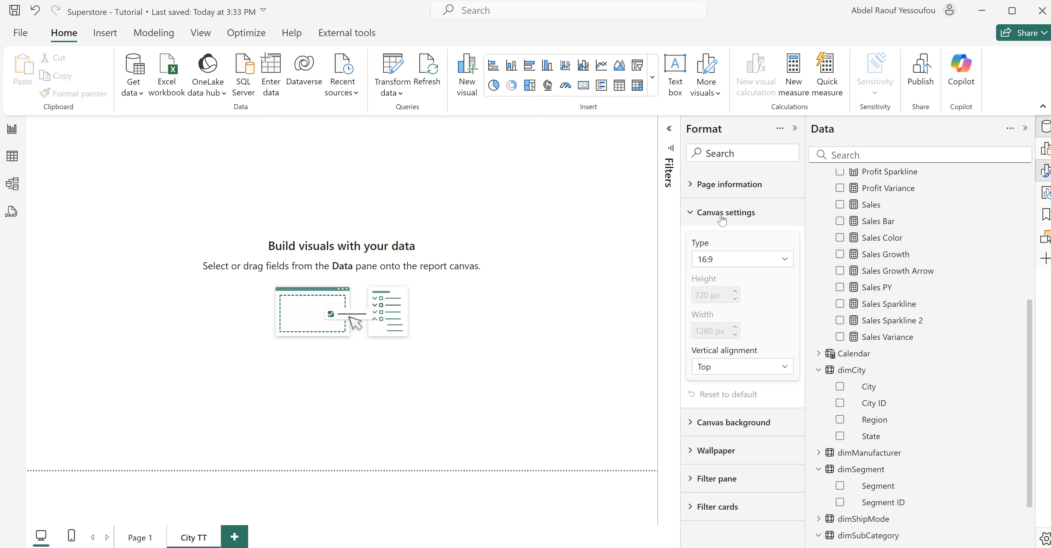
{"action": "left_click", "coordinate": [729, 264]}
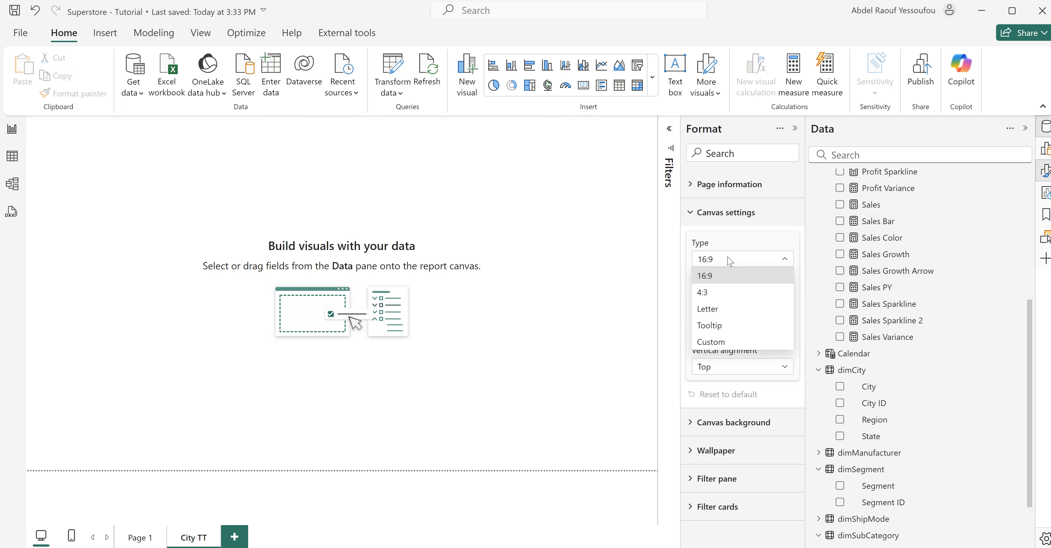
{"action": "left_click", "coordinate": [723, 328]}
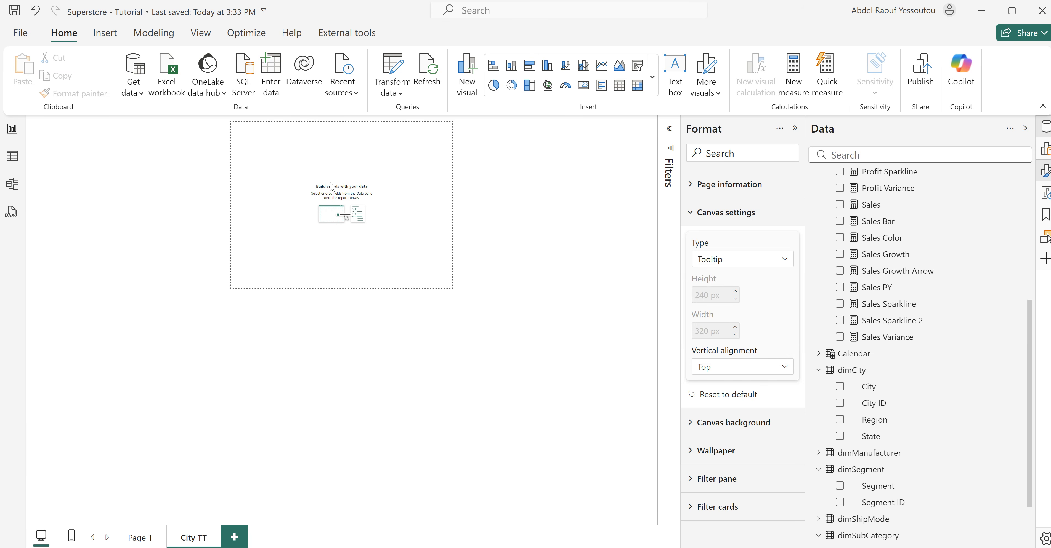
- Insert a table visual in the tooltip page's lower-left corner and lower its upper edge to leave room above
{"action": "left_click", "coordinate": [619, 85]}
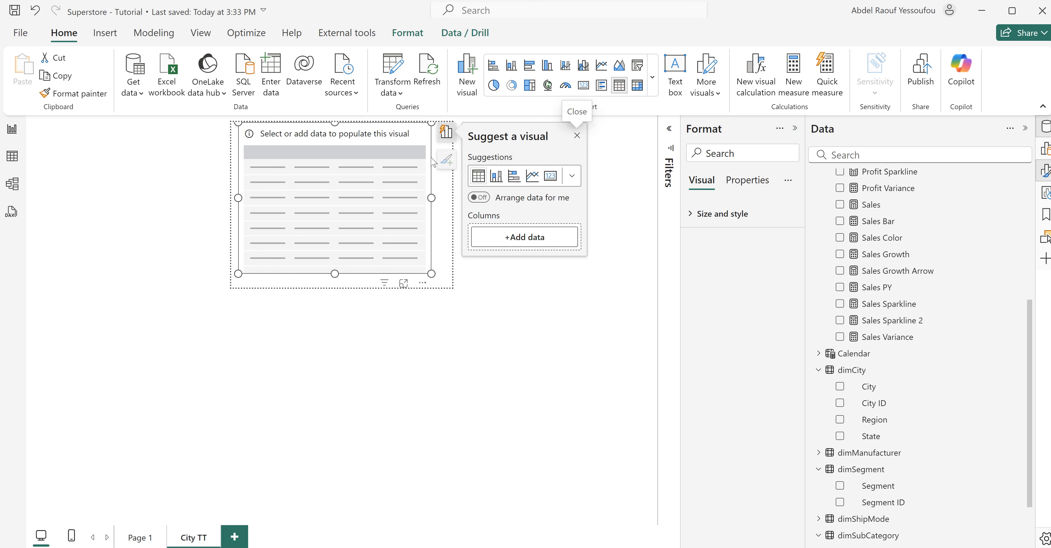
{"action": "left_click_drag", "start_coordinate": [428, 149], "coordinate": [416, 167]}
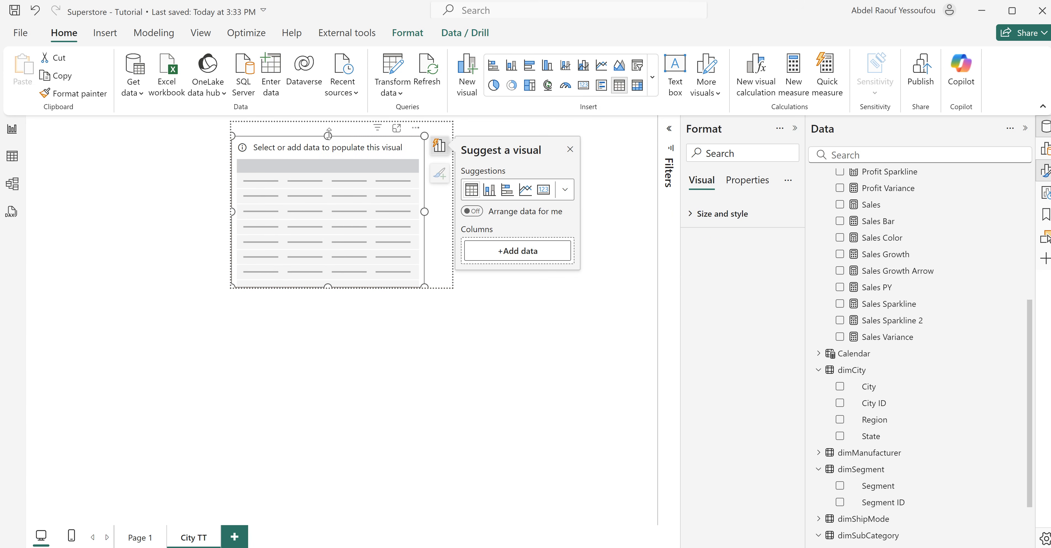
{"action": "left_click_drag", "start_coordinate": [330, 136], "coordinate": [330, 155]}
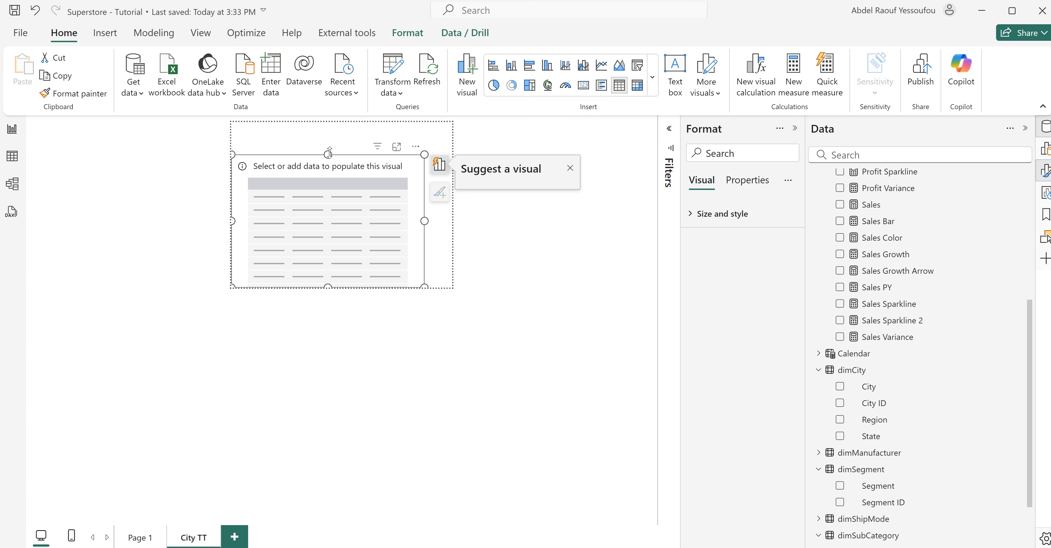
- Add the City field from dimCity and the Sales Growth Arrow measure to the table
{"action": "left_click", "coordinate": [839, 388]}
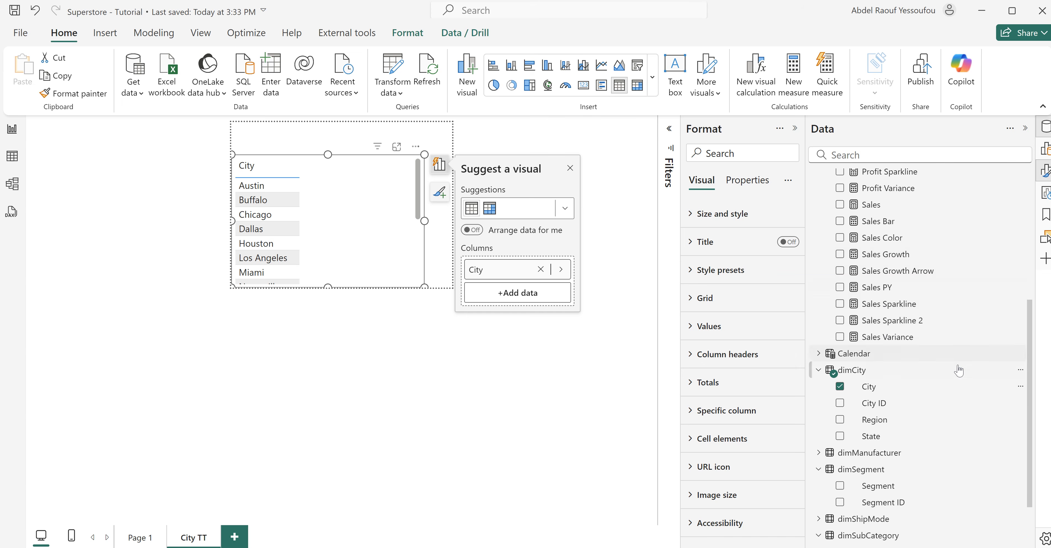
{"action": "scroll", "coordinate": [957, 389], "scroll_direction": "up", "scroll_amount": 4}
{"action": "scroll", "coordinate": [957, 388], "scroll_direction": "down", "scroll_amount": 4}
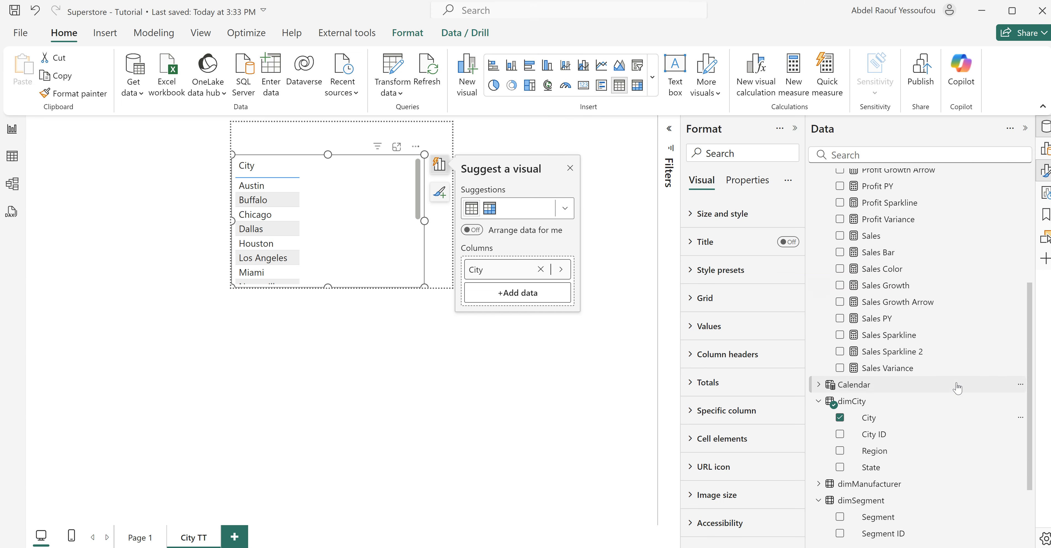
{"action": "scroll", "coordinate": [957, 389], "scroll_direction": "up", "scroll_amount": 1}
{"action": "scroll", "coordinate": [957, 389], "scroll_direction": "up", "scroll_amount": 1}
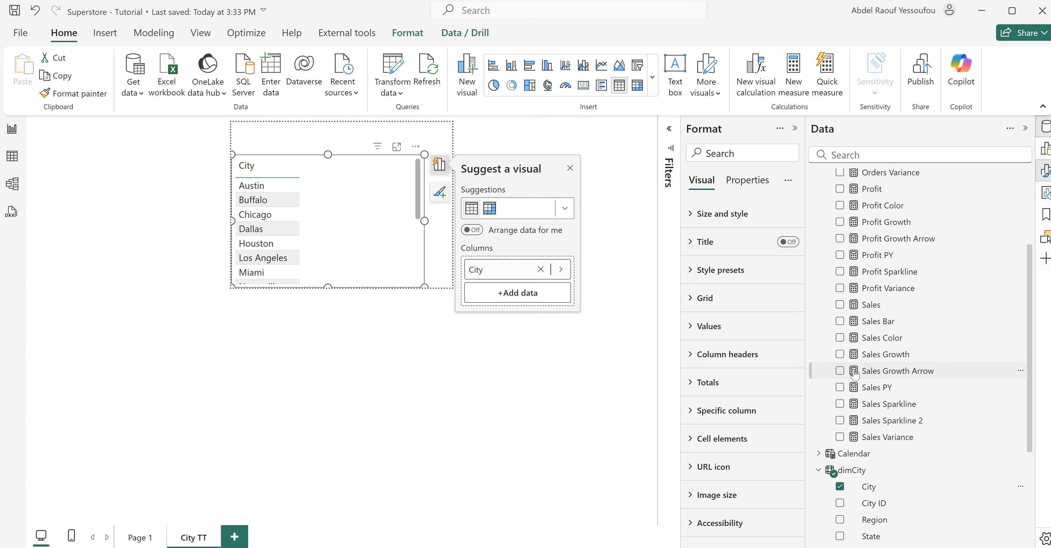
{"action": "left_click", "coordinate": [840, 371]}
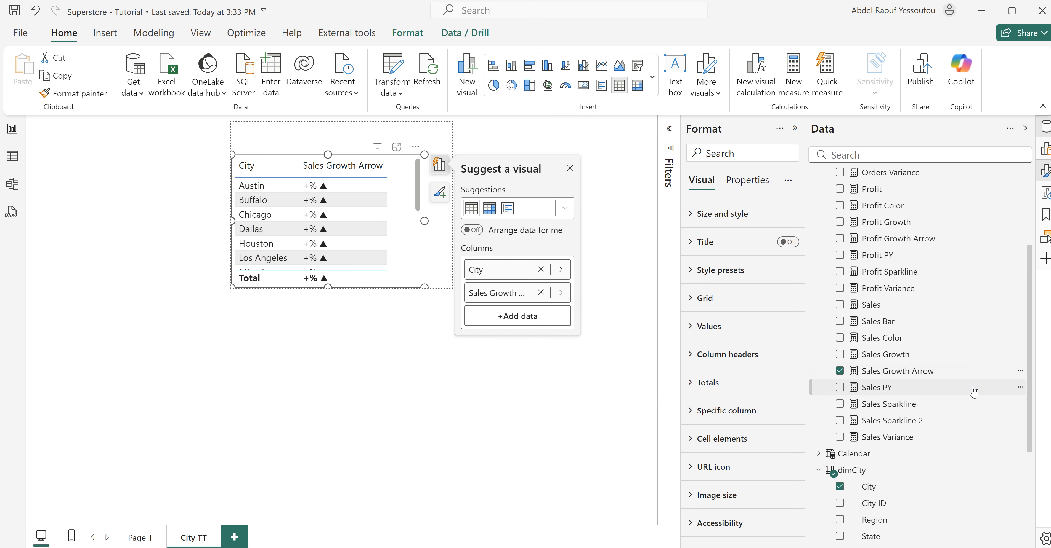
- Compare the formulas of the Sales and Sales Bar measures, and add Sales Bar followed by Sales to the table
{"action": "left_click", "coordinate": [879, 323]}
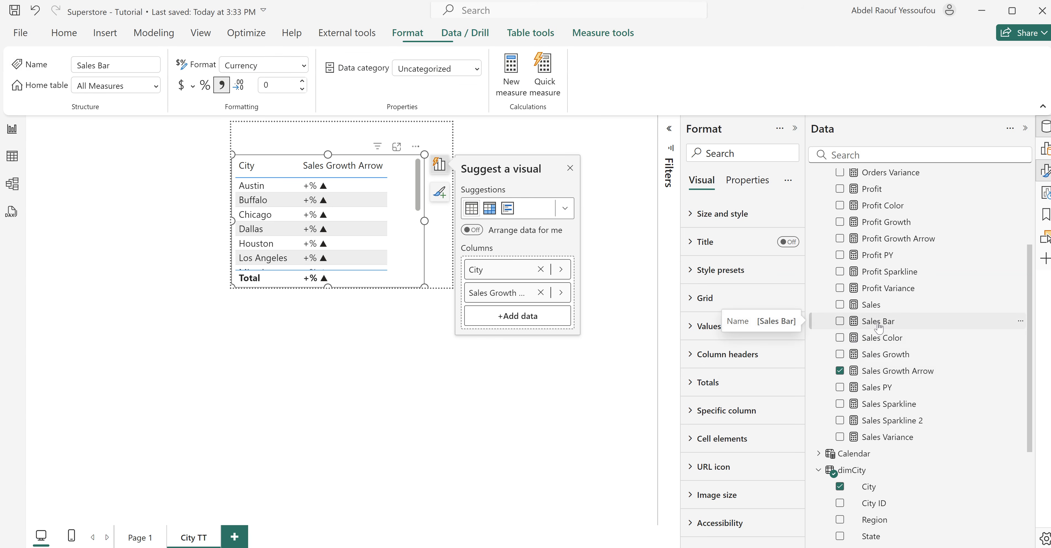
{"action": "left_click", "coordinate": [882, 307]}
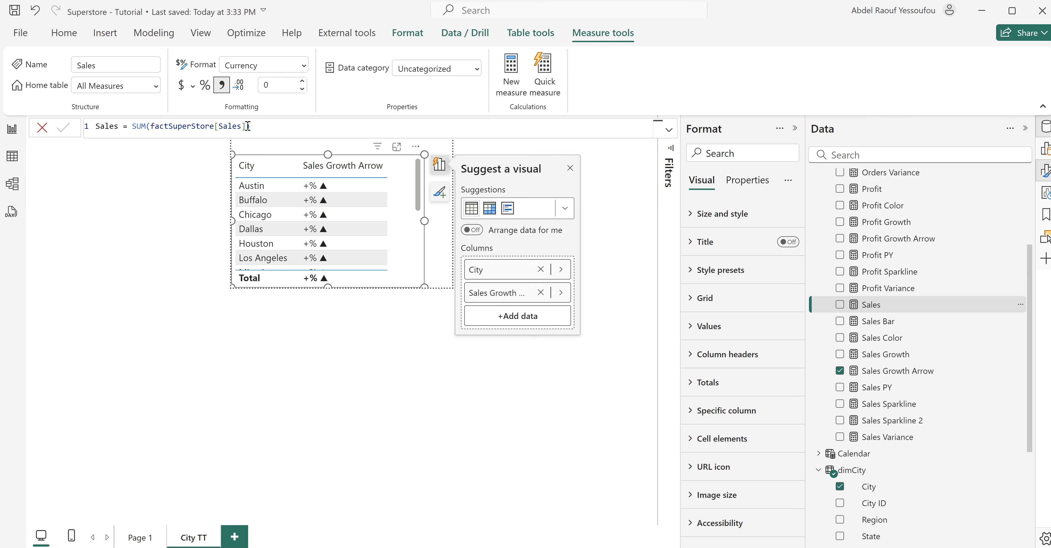
{"action": "left_click", "coordinate": [882, 324]}
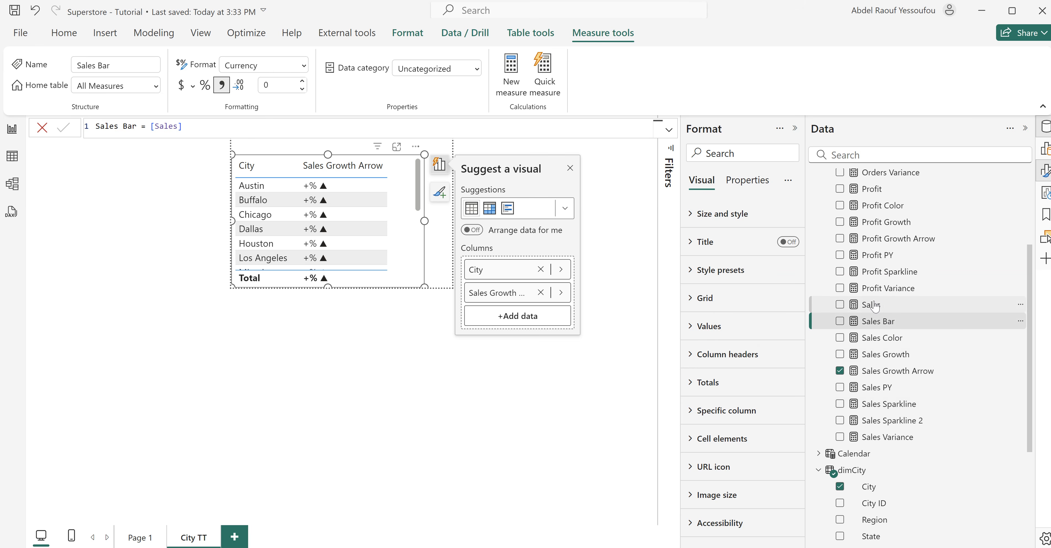
{"action": "left_click", "coordinate": [840, 322]}
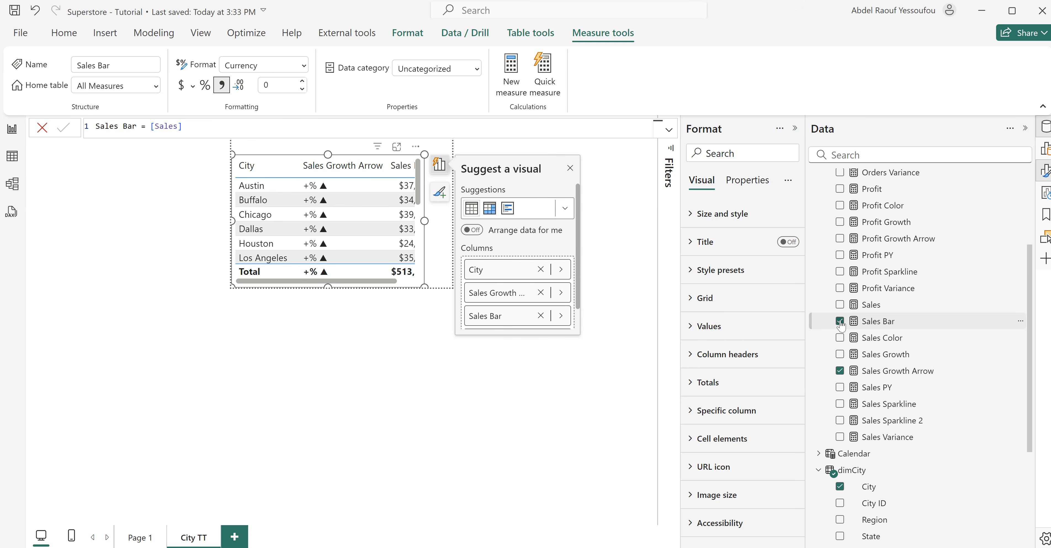
{"action": "left_click", "coordinate": [840, 306]}
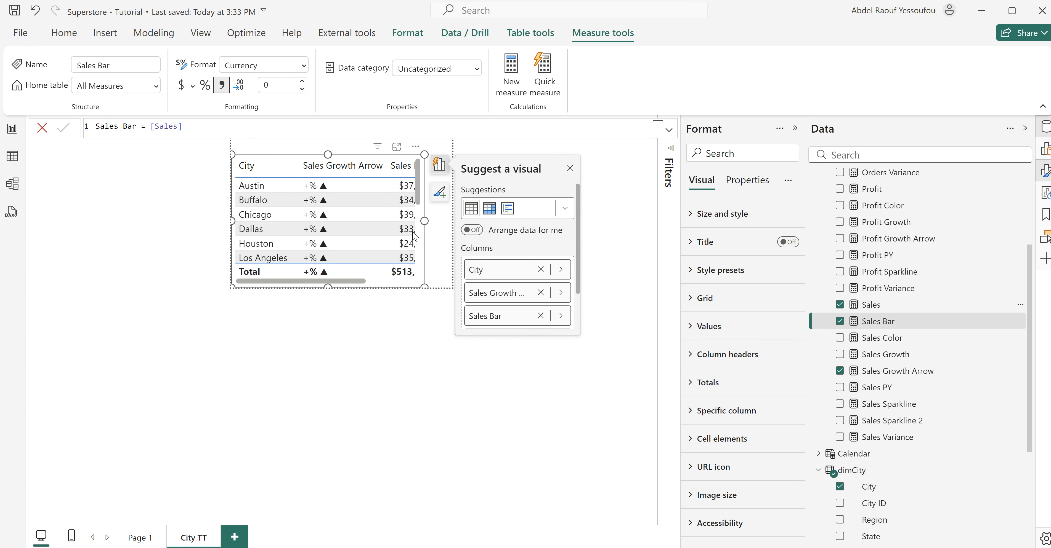
- Widen the table to the full width of the tooltip page and check its Sales Bar and Sales columns
{"action": "left_click", "coordinate": [481, 230]}
{"action": "left_click", "coordinate": [447, 232]}
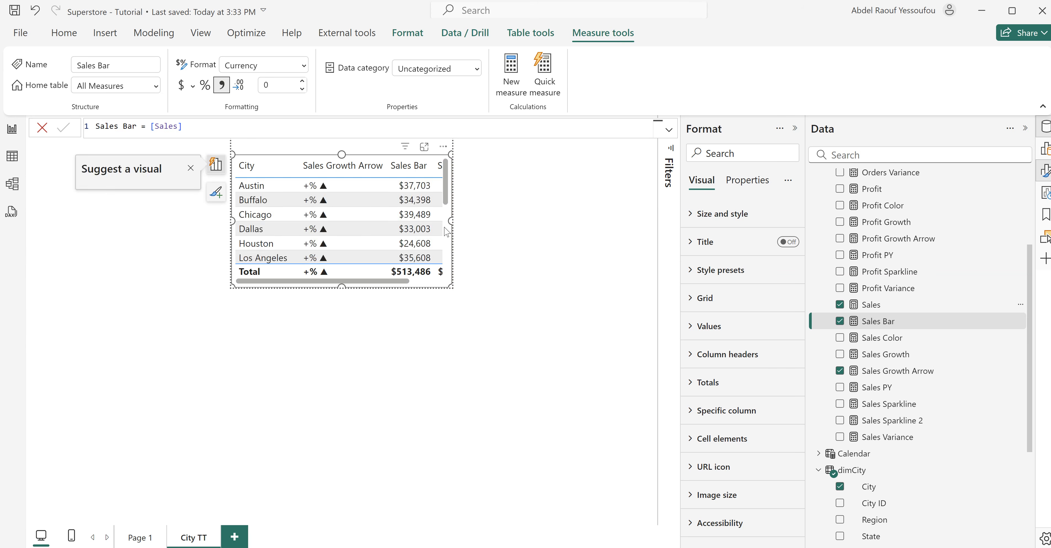
{"action": "left_click_drag", "start_coordinate": [363, 282], "coordinate": [400, 293]}
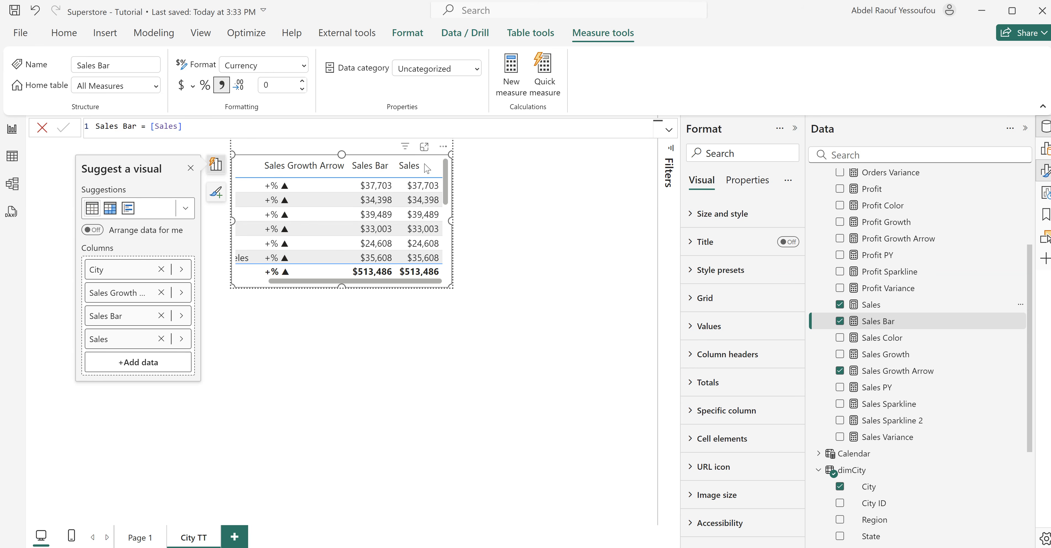
{"action": "left_click_drag", "start_coordinate": [369, 281], "coordinate": [326, 287]}
- Rename the table's Sales Growth Arrow column to Growth
{"action": "left_click", "coordinate": [116, 303]}
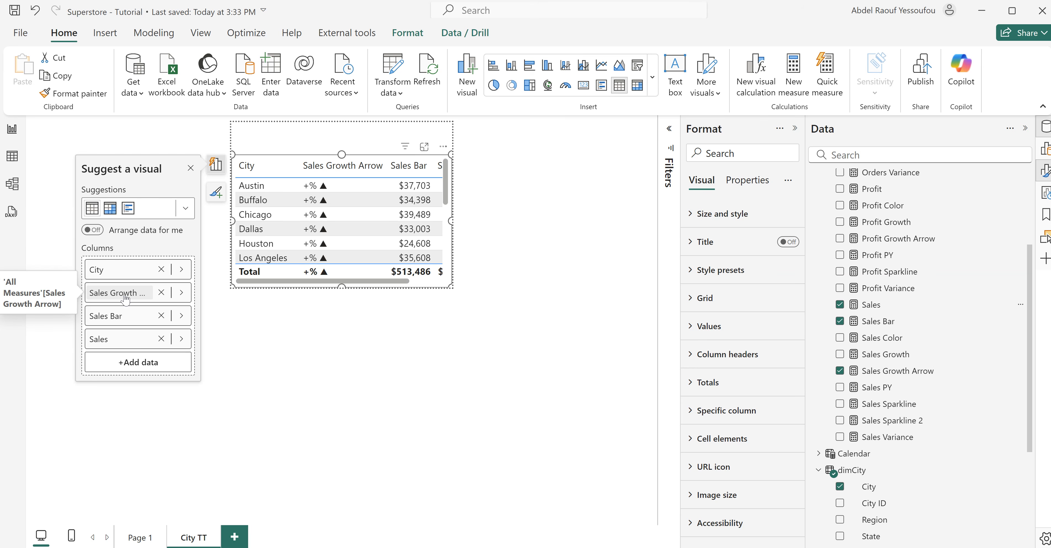
{"action": "double_click", "coordinate": [126, 295]}
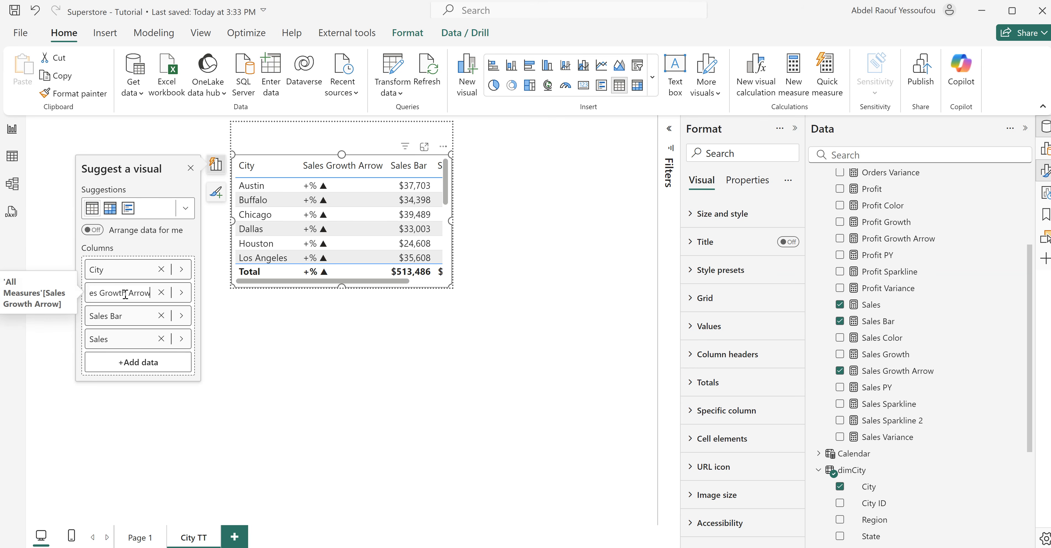
{"action": "key", "text": "BackSpace"}
{"action": "key", "text": "BackSpace"}
{"action": "key", "text": "BackSpace"}
{"action": "key", "text": "BackSpace"}
{"action": "key", "text": "BackSpace"}
{"action": "key", "text": "BackSpace"}
{"action": "key", "text": "BackSpace"}
{"action": "key", "text": "BackSpace"}
{"action": "key", "text": "BackSpace"}
{"action": "key", "text": "BackSpace"}
{"action": "key", "text": "Return"}
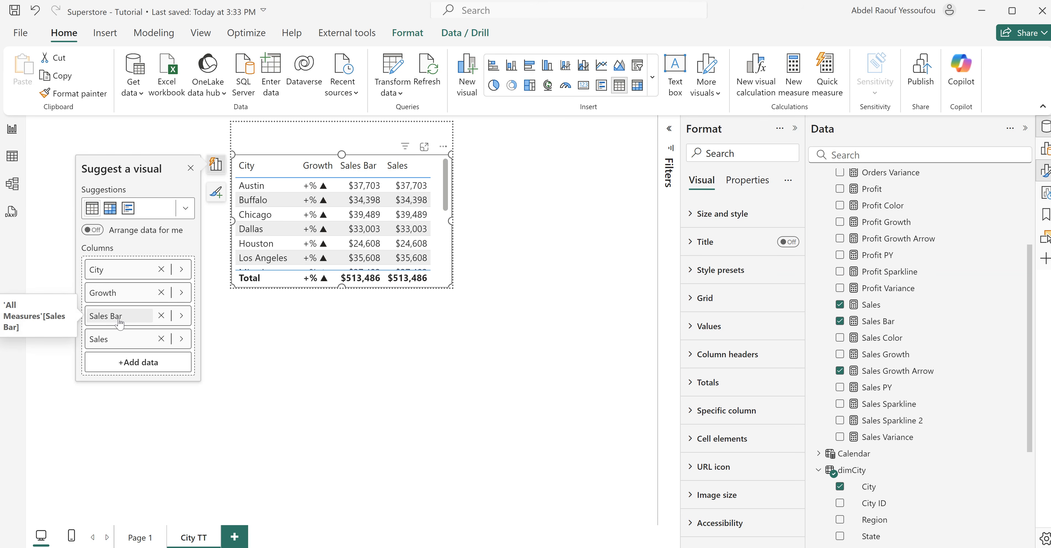
{"action": "left_click", "coordinate": [120, 322]}
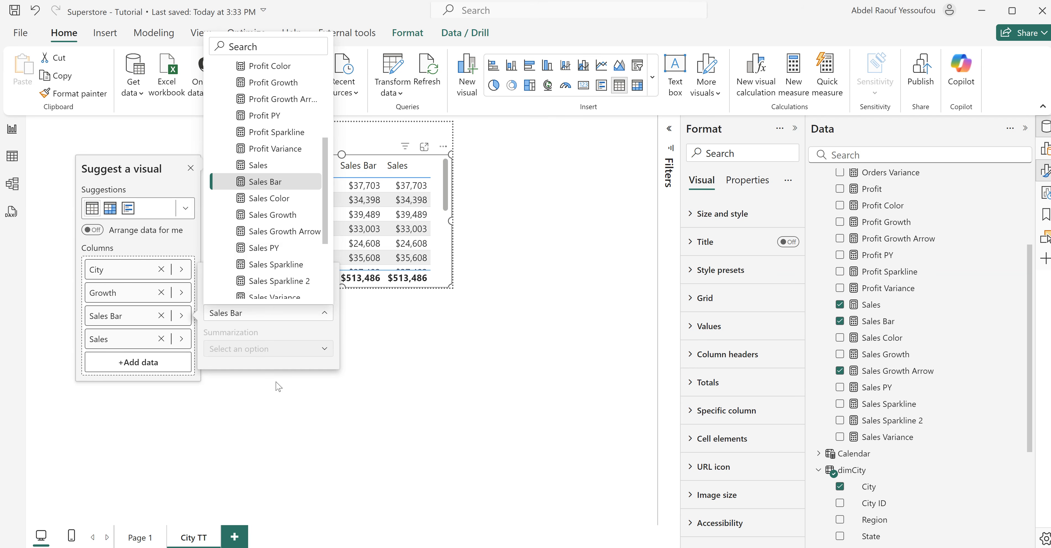
{"action": "left_click", "coordinate": [299, 339]}
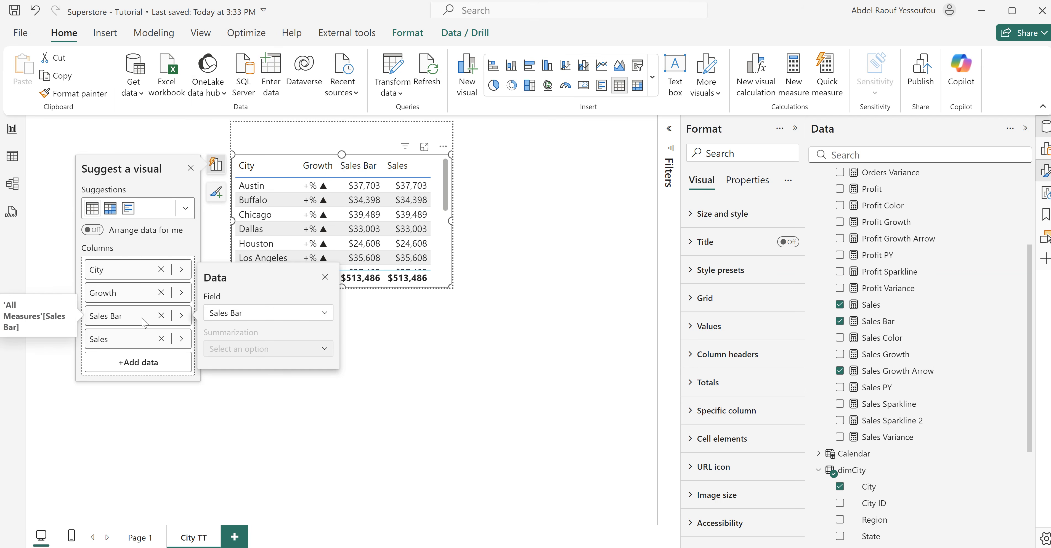
{"action": "left_click", "coordinate": [249, 314]}
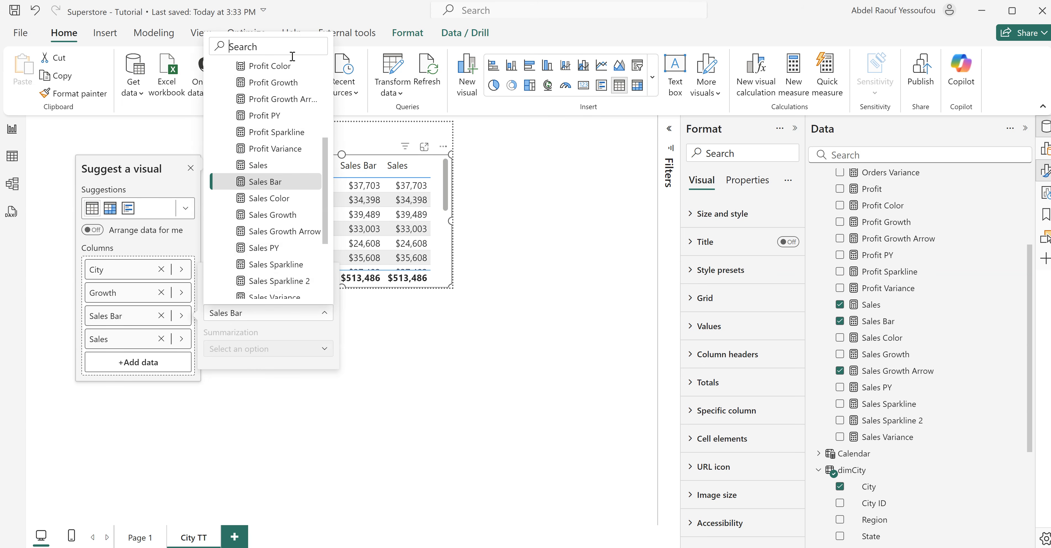
{"action": "left_click", "coordinate": [292, 337]}
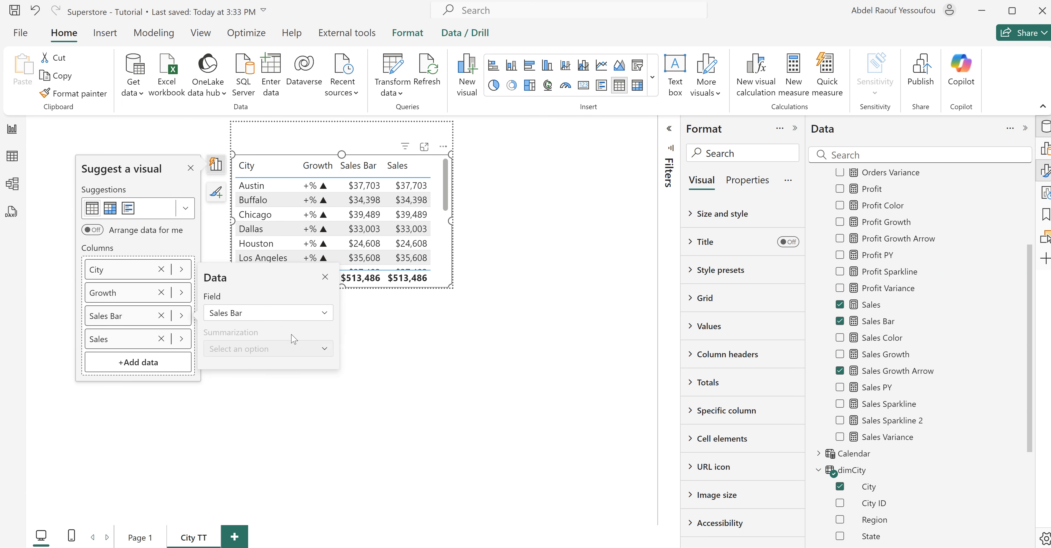
{"action": "left_click", "coordinate": [326, 279]}
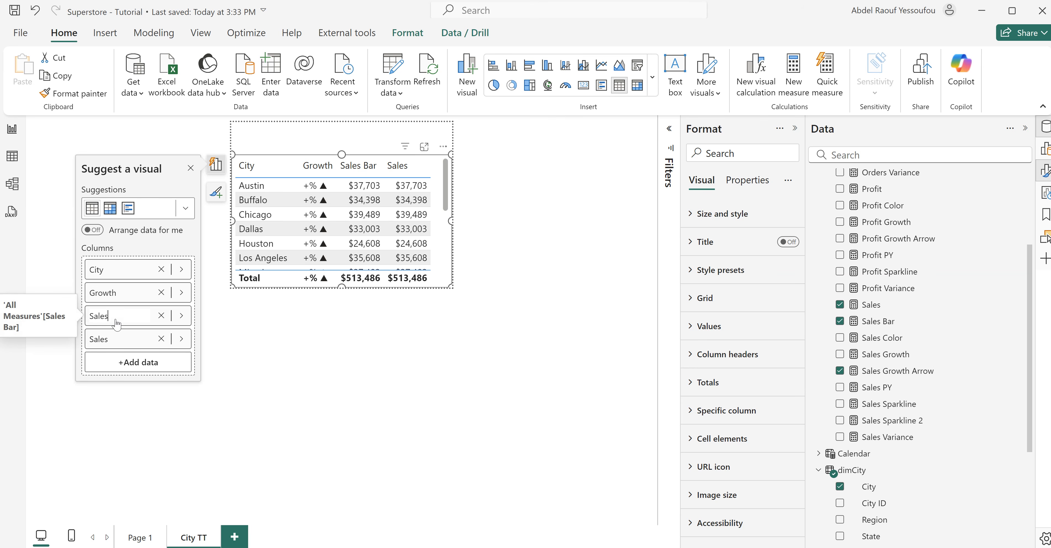
- Rename the table's Sales Bar column to Sales and replace the last Sales column's name with a blank
{"action": "key", "text": "Return"}
{"action": "left_click", "coordinate": [106, 345]}
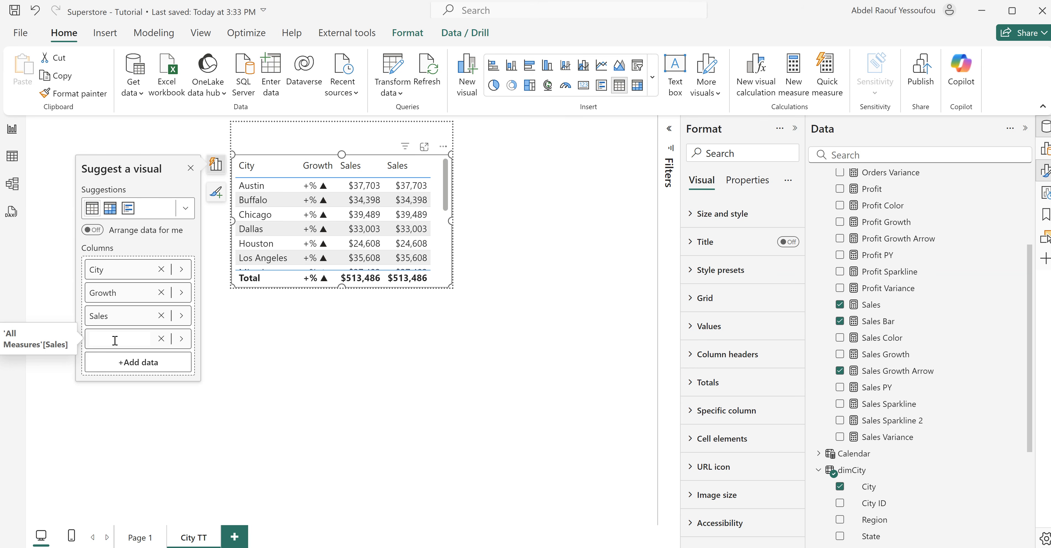
{"action": "key", "text": "Return"}
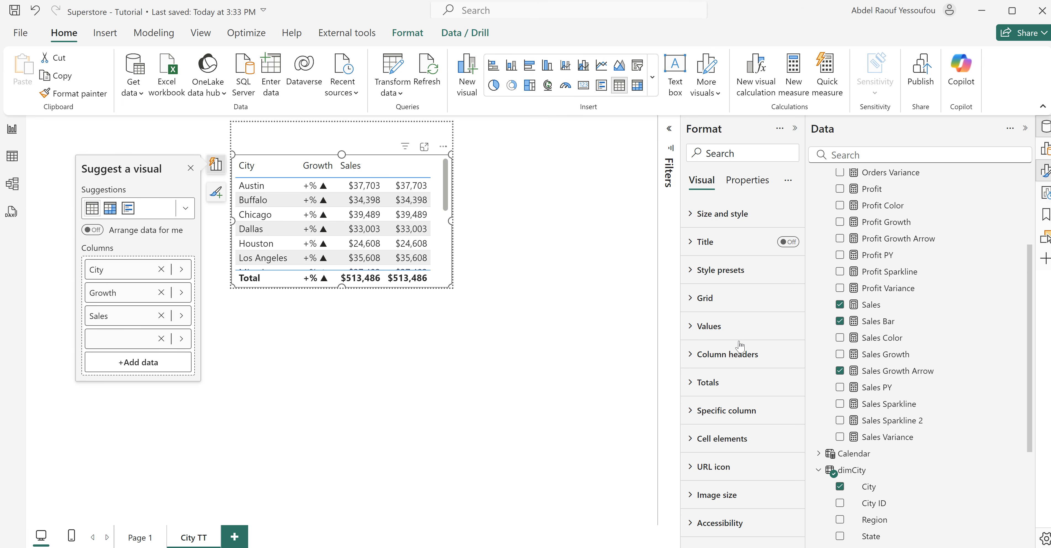
- Set the alternate background color of the city table's values to white
{"action": "left_click", "coordinate": [725, 329]}
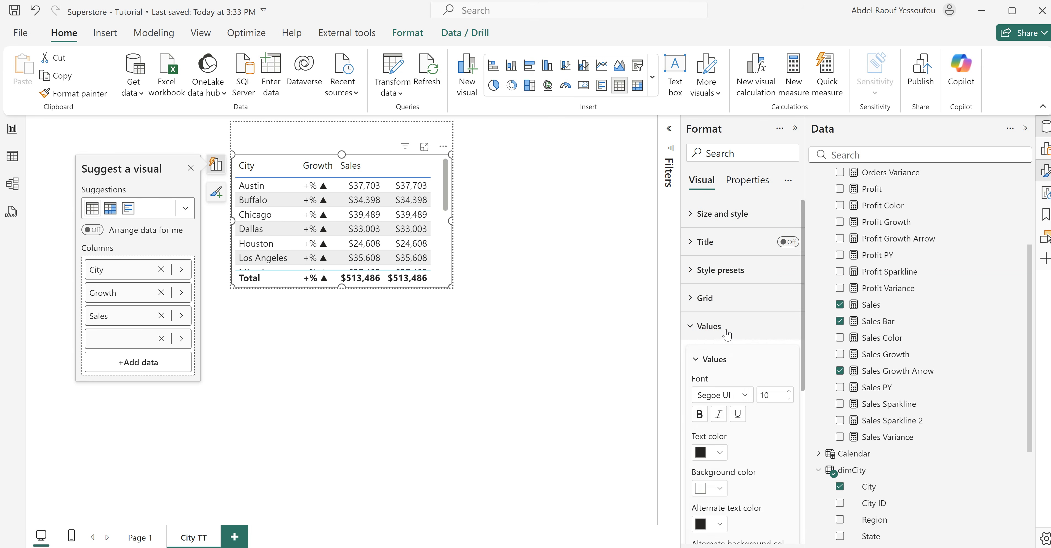
{"action": "scroll", "coordinate": [763, 457], "scroll_direction": "down", "scroll_amount": 3}
{"action": "left_click", "coordinate": [719, 423]}
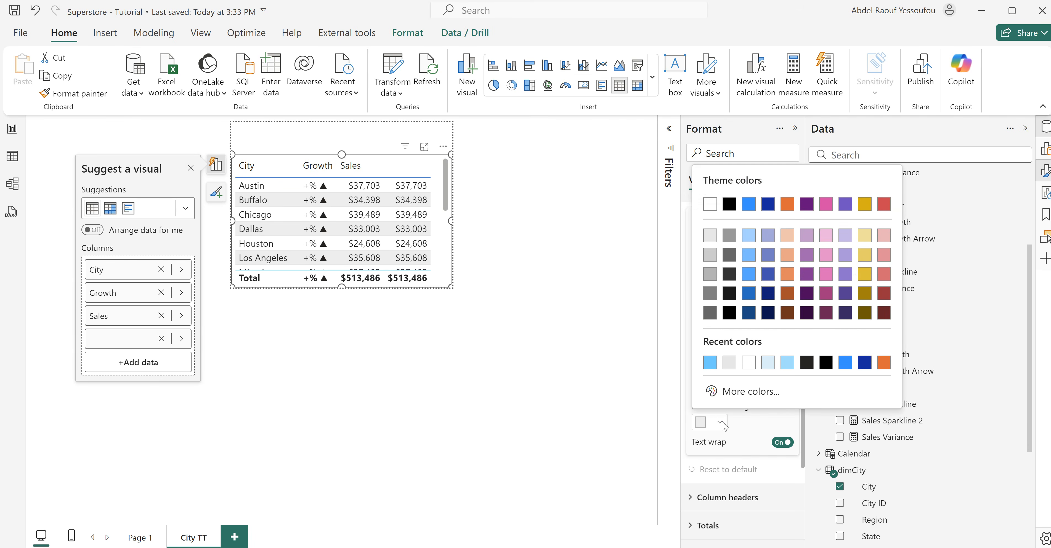
{"action": "left_click", "coordinate": [748, 364]}
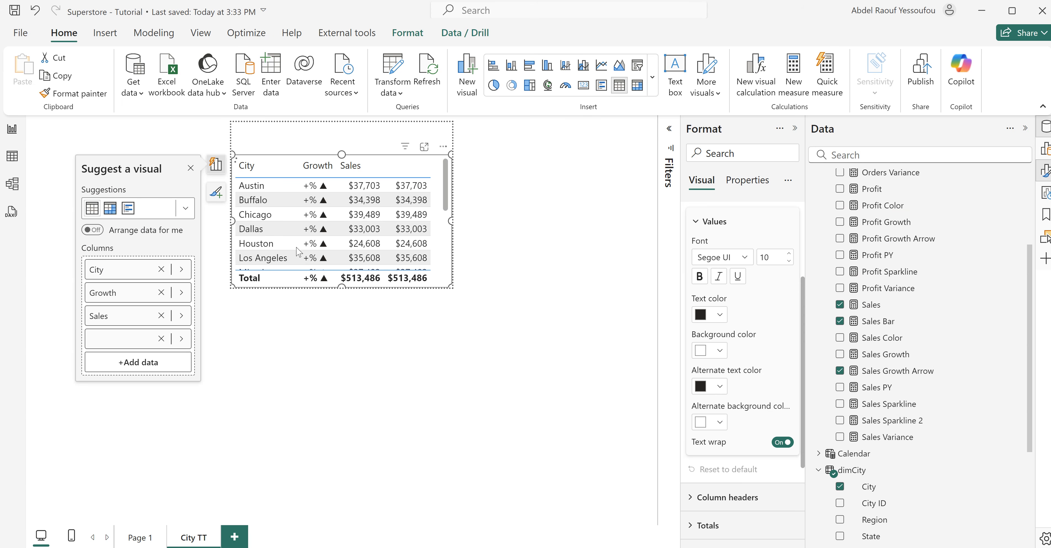
{"action": "scroll", "coordinate": [713, 349], "scroll_direction": "up", "scroll_amount": 3}
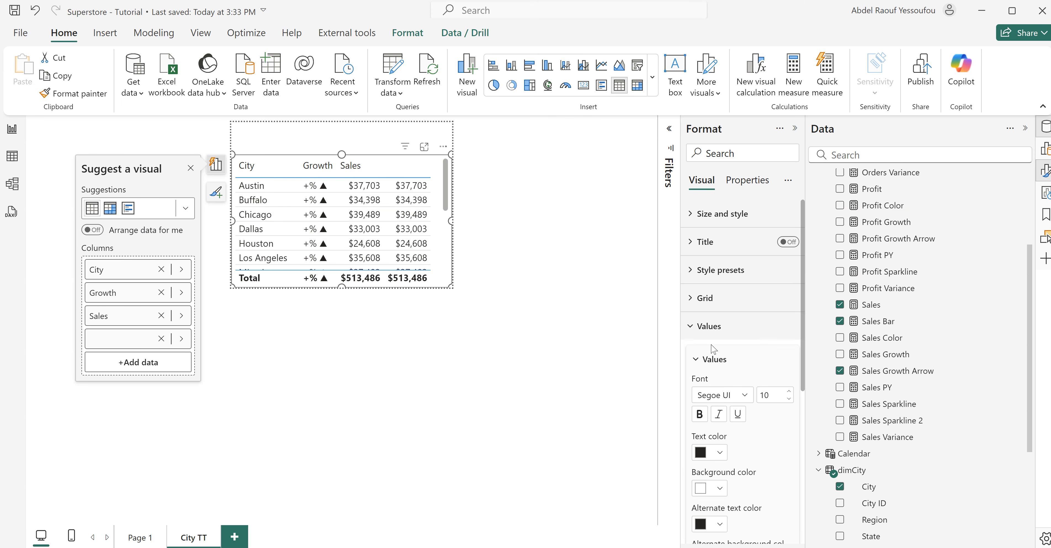
{"action": "left_click", "coordinate": [708, 327]}
- Turn off the table's horizontal gridlines and set its grid border color to light gray for all sections
{"action": "left_click", "coordinate": [706, 300]}
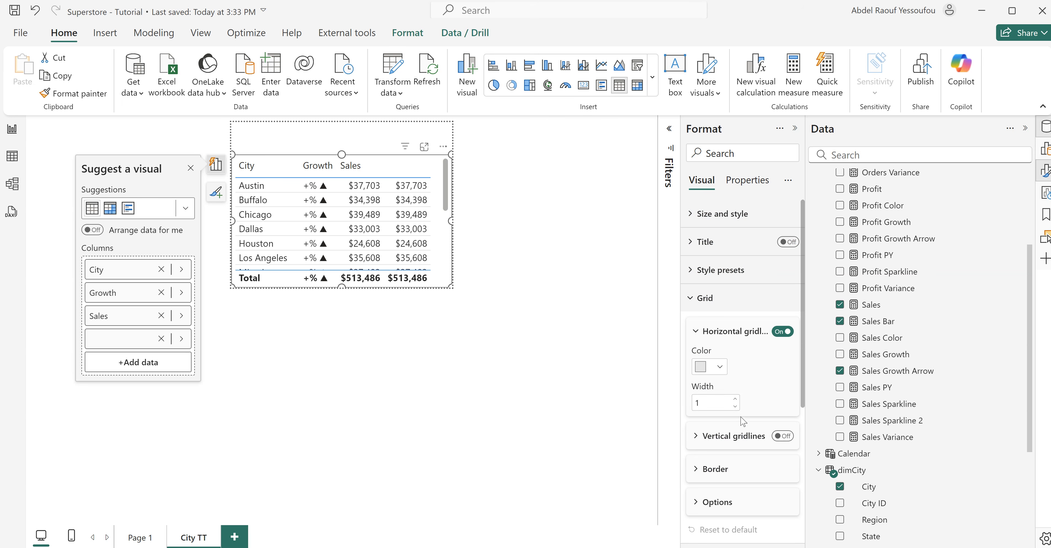
{"action": "left_click", "coordinate": [778, 335]}
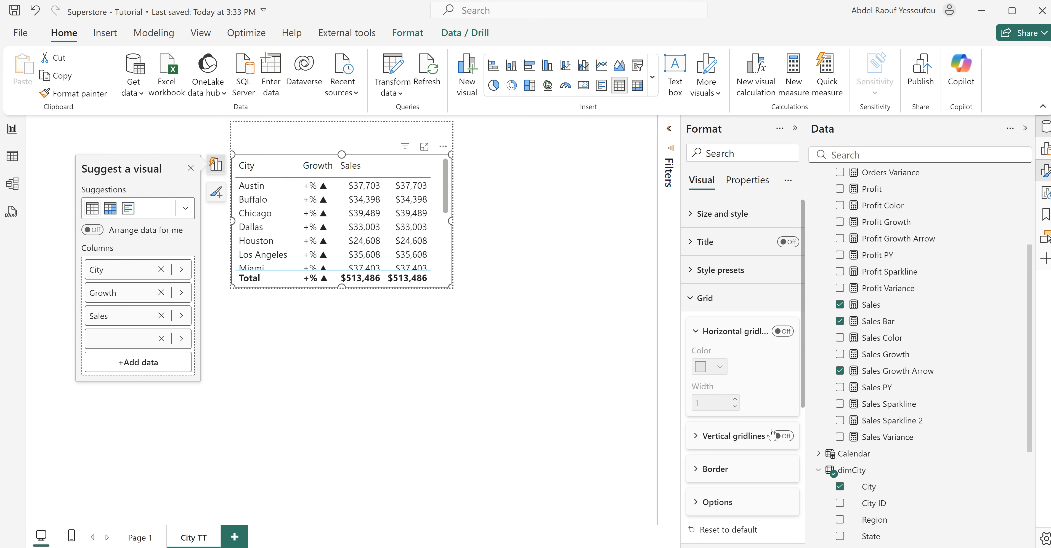
{"action": "scroll", "coordinate": [754, 455], "scroll_direction": "down", "scroll_amount": 3}
{"action": "left_click", "coordinate": [719, 334]}
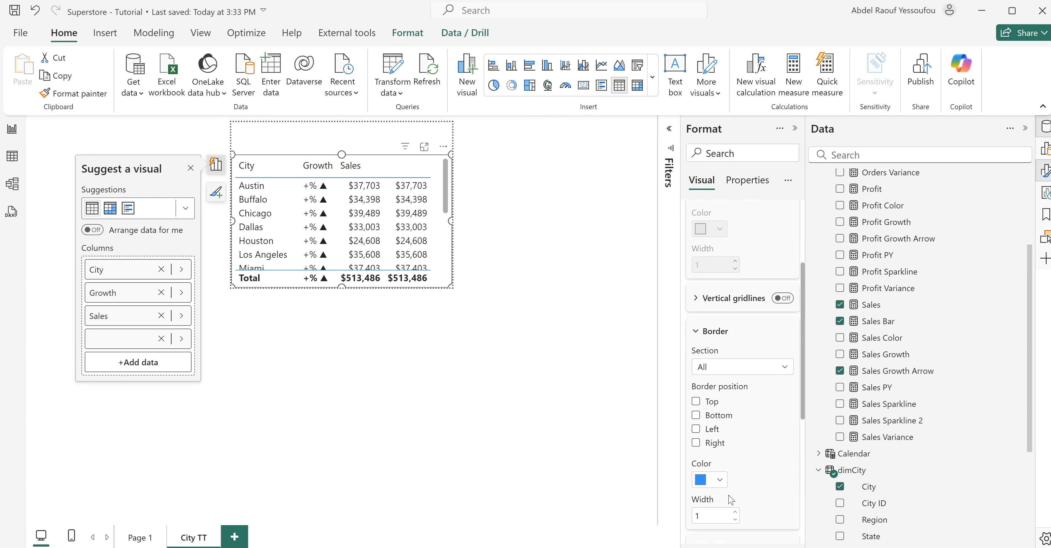
{"action": "scroll", "coordinate": [731, 500], "scroll_direction": "down", "scroll_amount": 2}
{"action": "left_click", "coordinate": [720, 411]}
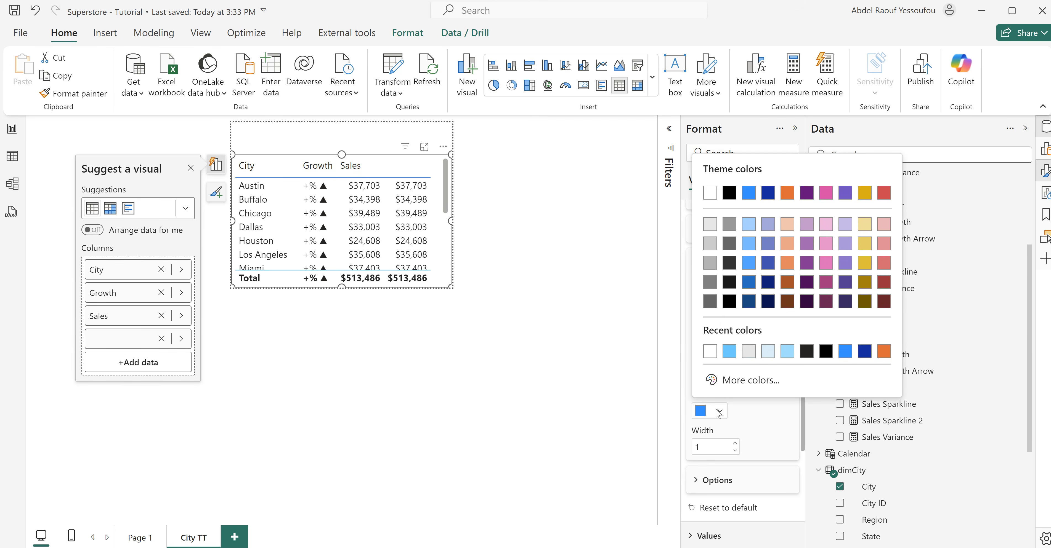
{"action": "left_click", "coordinate": [752, 355]}
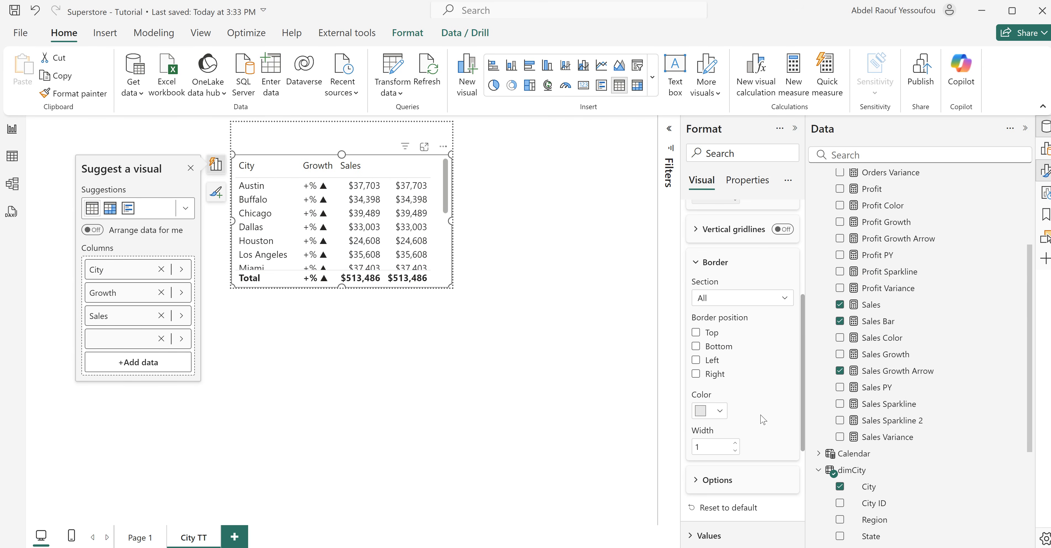
{"action": "scroll", "coordinate": [763, 420], "scroll_direction": "up", "scroll_amount": 3}
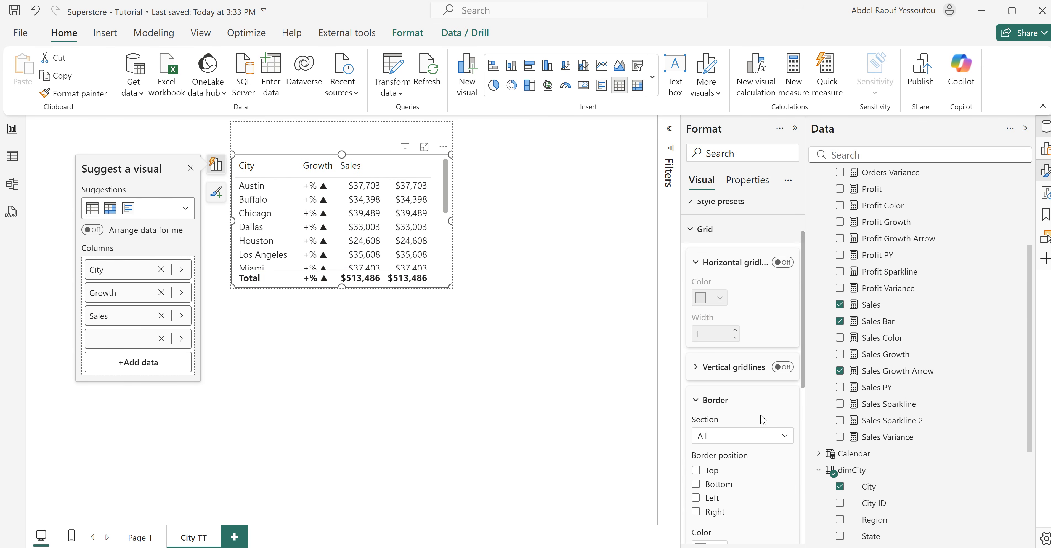
{"action": "left_click", "coordinate": [707, 230]}
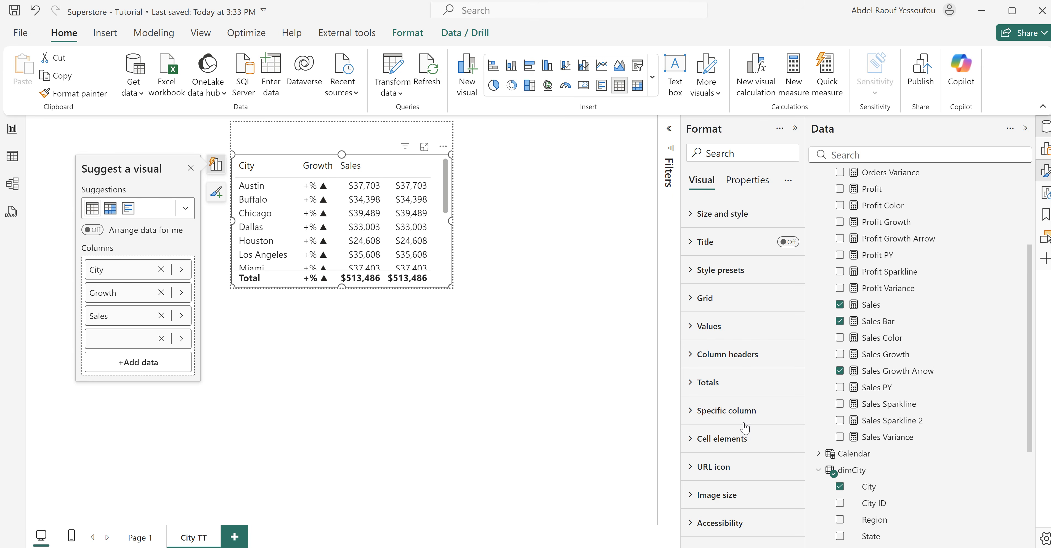
- Turn off the totals row of the city table
{"action": "left_click", "coordinate": [713, 384]}
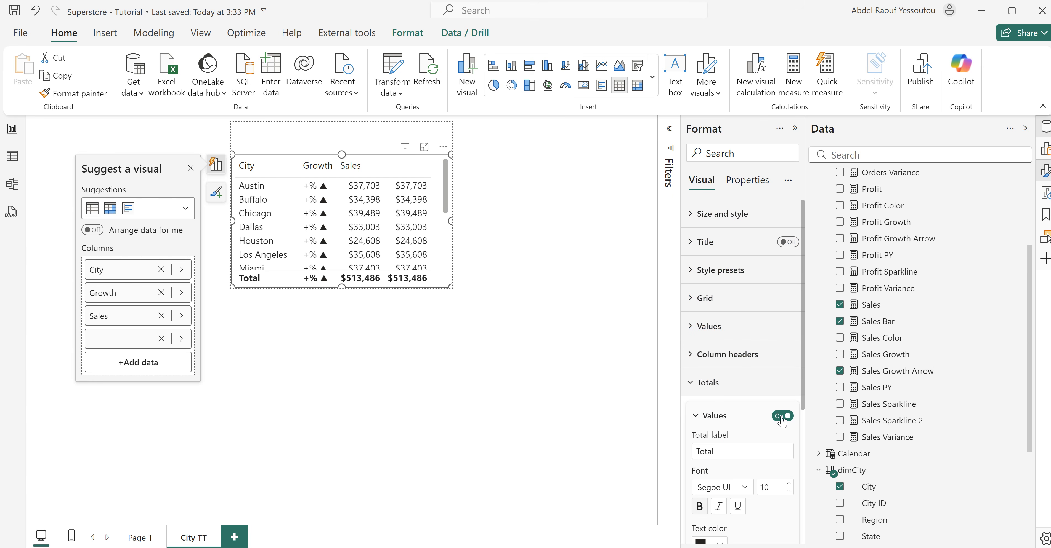
{"action": "left_click", "coordinate": [781, 418]}
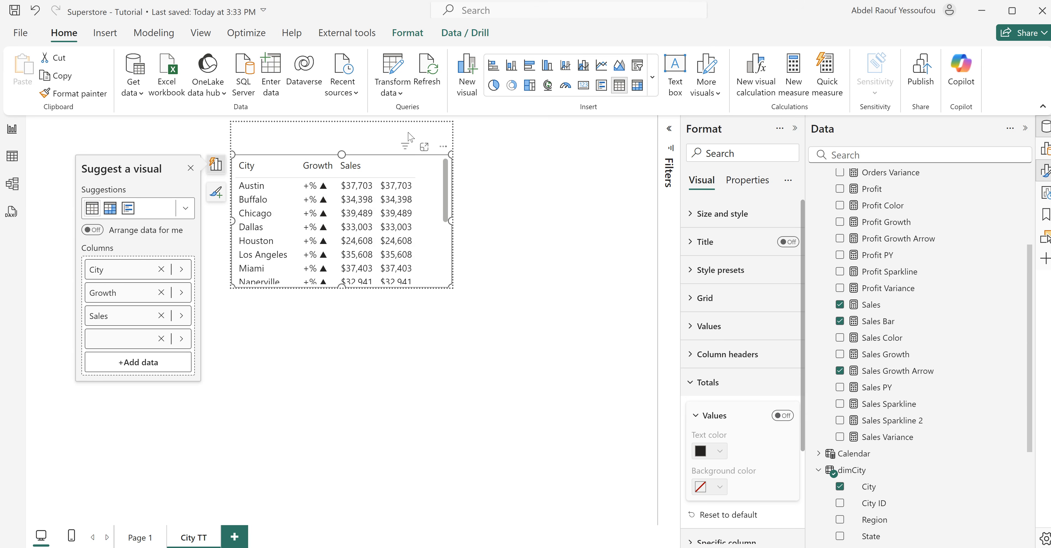
{"action": "left_click", "coordinate": [338, 137]}
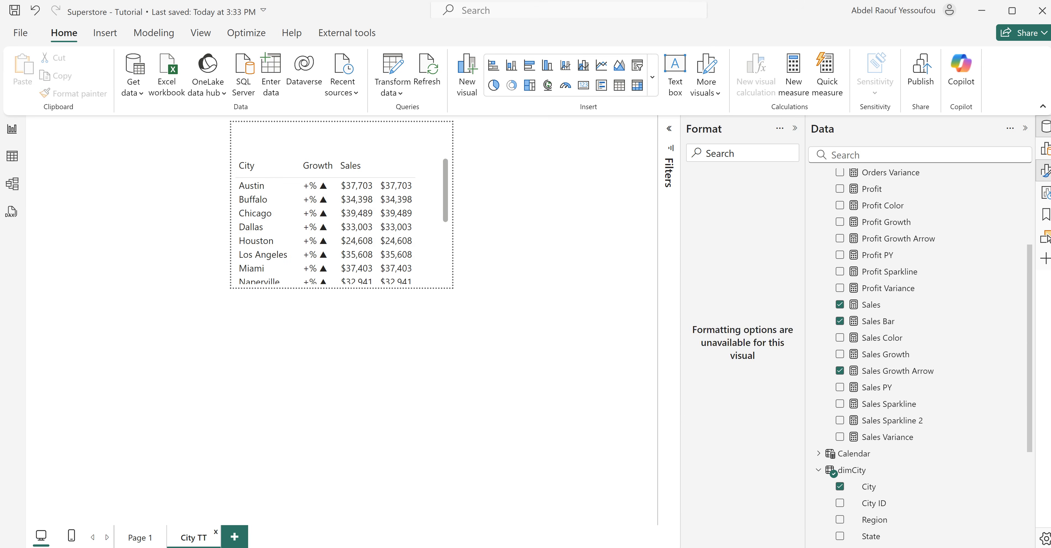
- On Page 1, assign City TT as the Sales by State map's tooltip page and preview the tooltip over California
{"action": "left_click", "coordinate": [141, 539]}
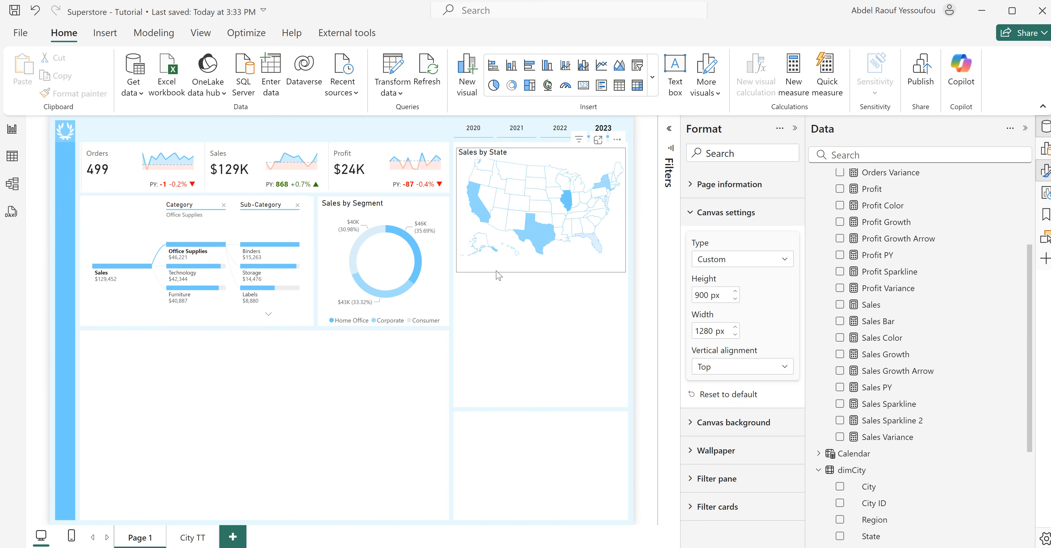
{"action": "left_click", "coordinate": [497, 270]}
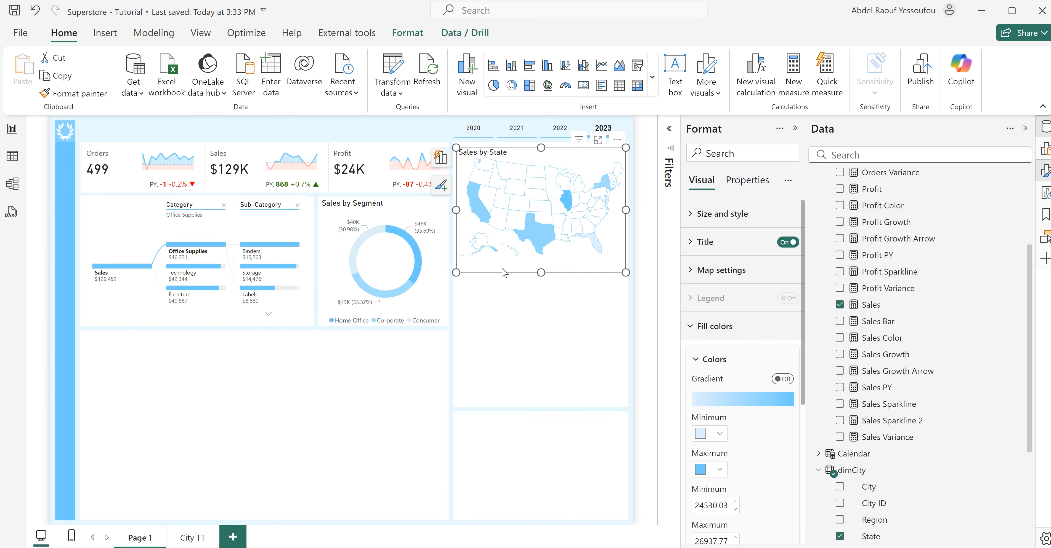
{"action": "left_click", "coordinate": [749, 182]}
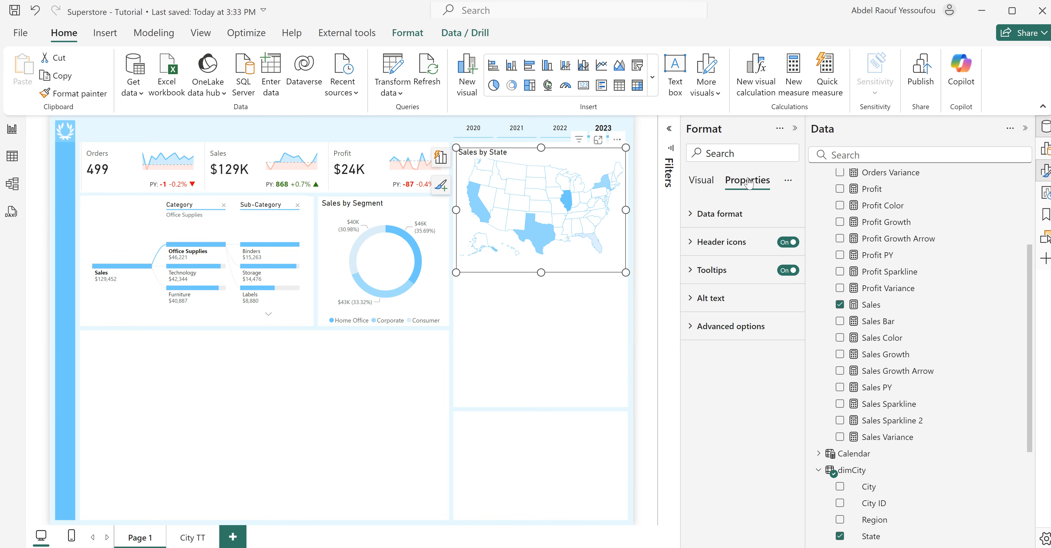
{"action": "left_click", "coordinate": [717, 270]}
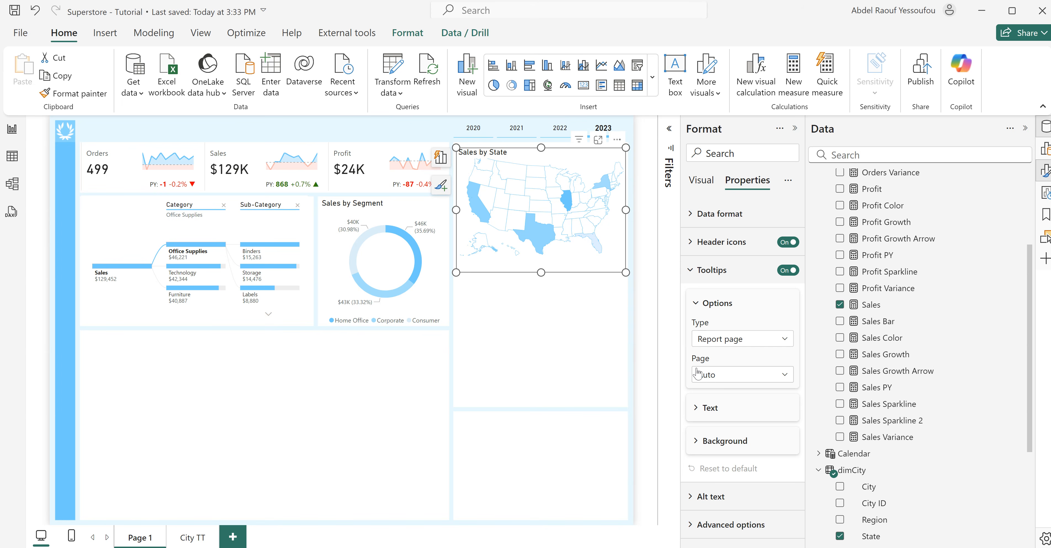
{"action": "left_click", "coordinate": [723, 380]}
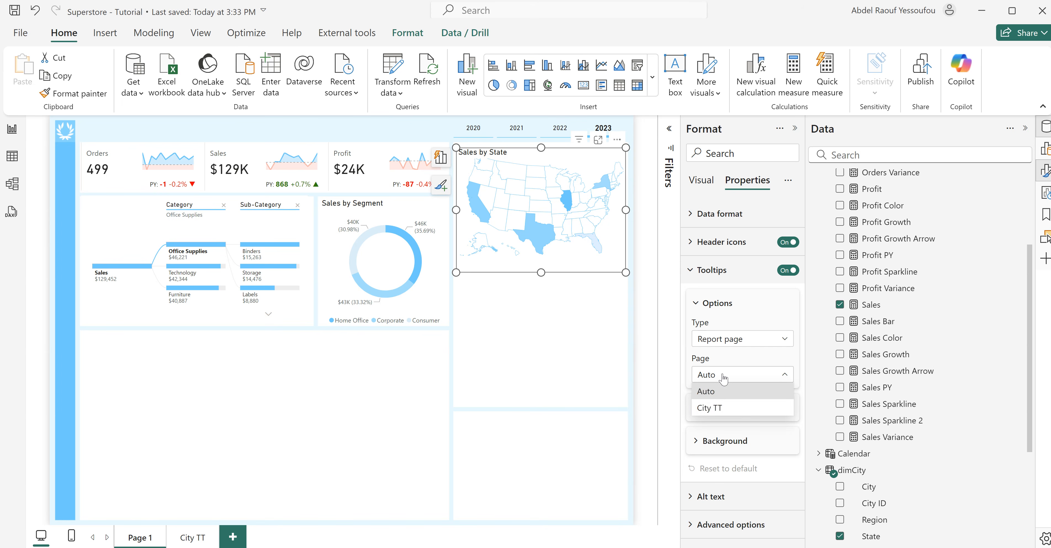
{"action": "left_click", "coordinate": [716, 408]}
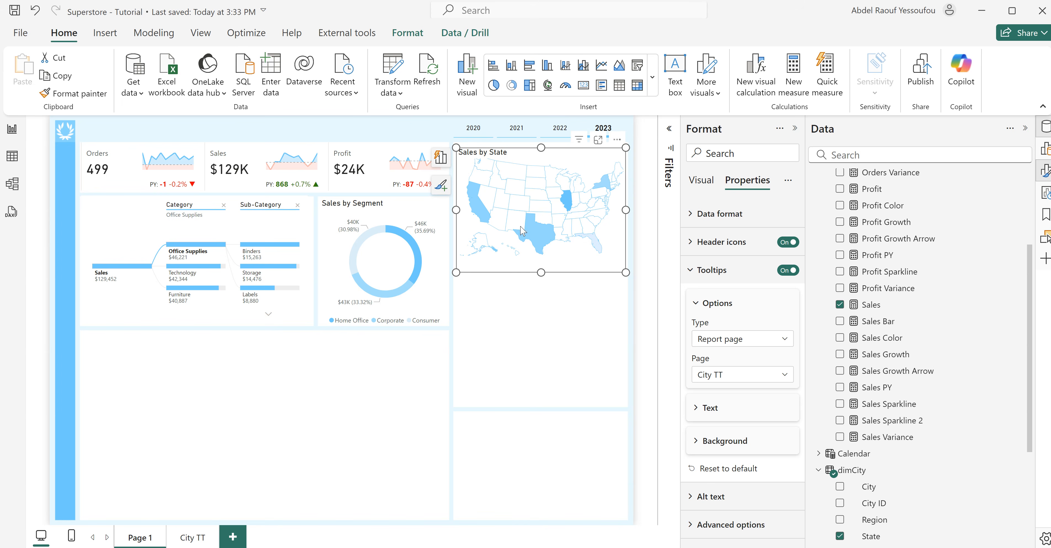
{"action": "mouse_move", "coordinate": [474, 200]}
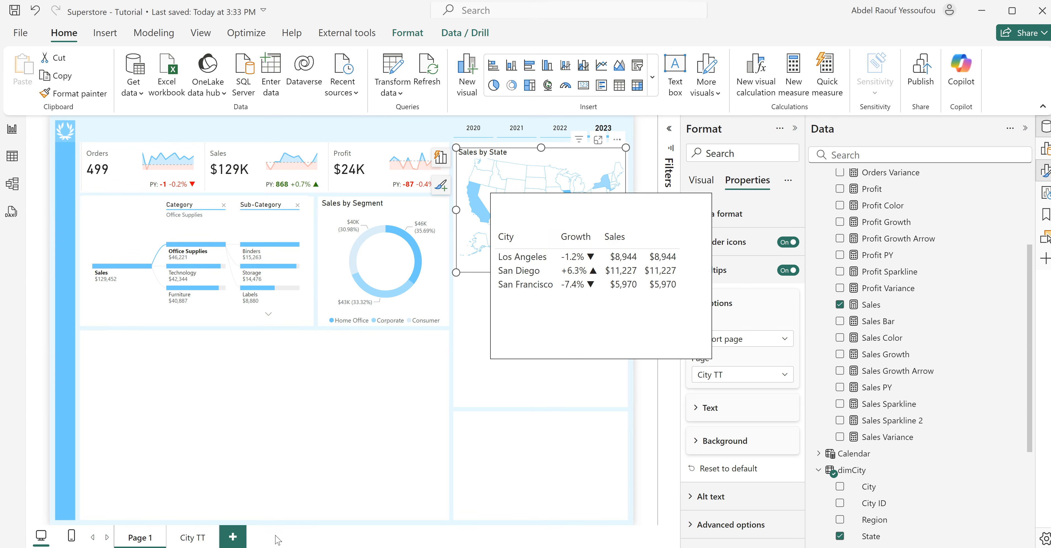
- Back on the City TT page, turn on conditional font color for the table's Growth column
{"action": "left_click", "coordinate": [192, 541]}
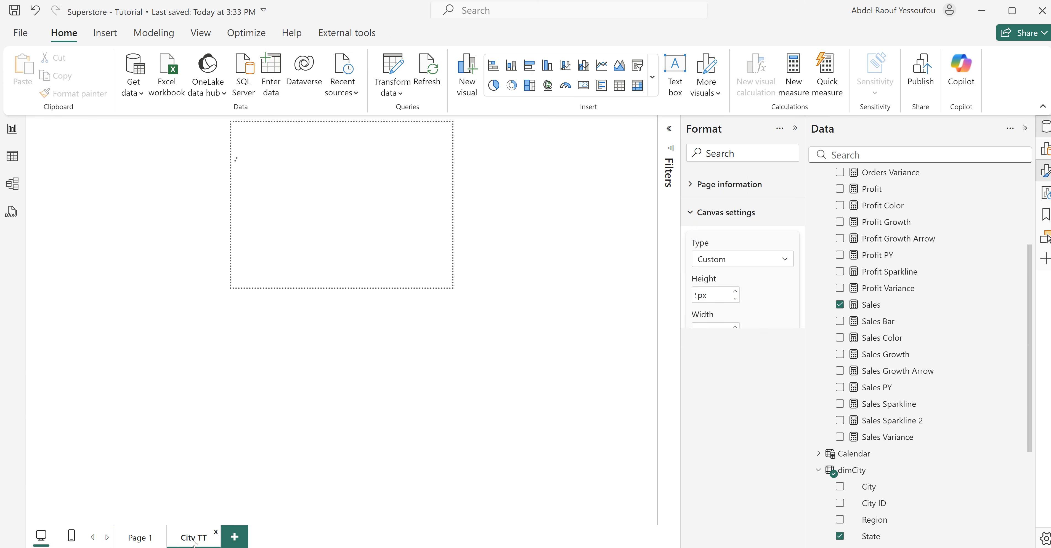
{"action": "left_click", "coordinate": [451, 205]}
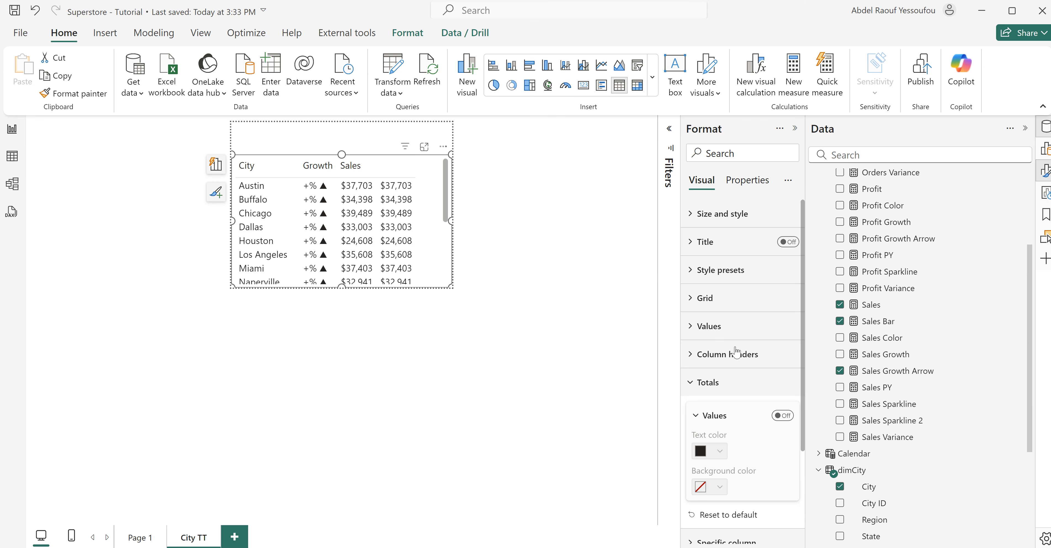
{"action": "left_click", "coordinate": [709, 386]}
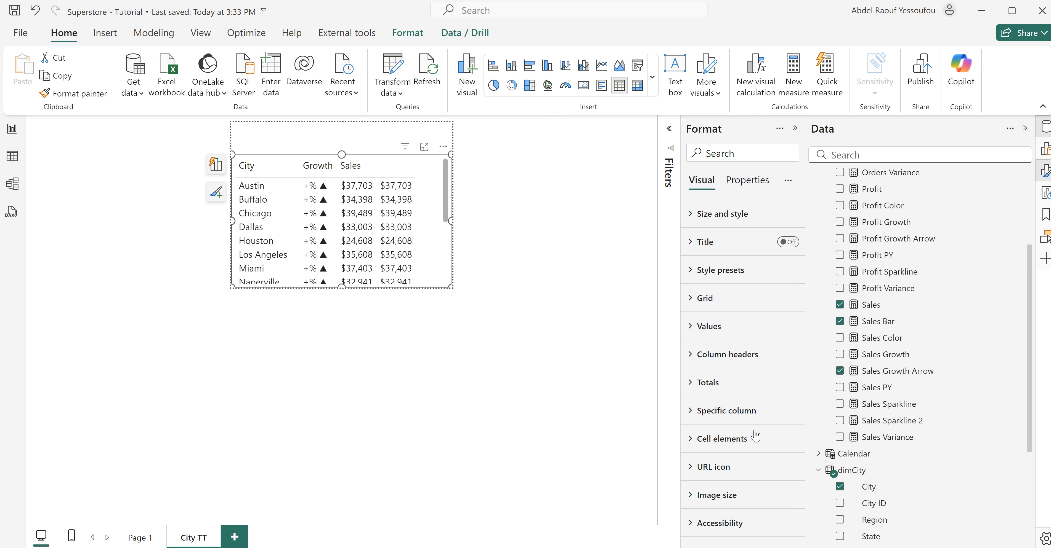
{"action": "left_click", "coordinate": [734, 440]}
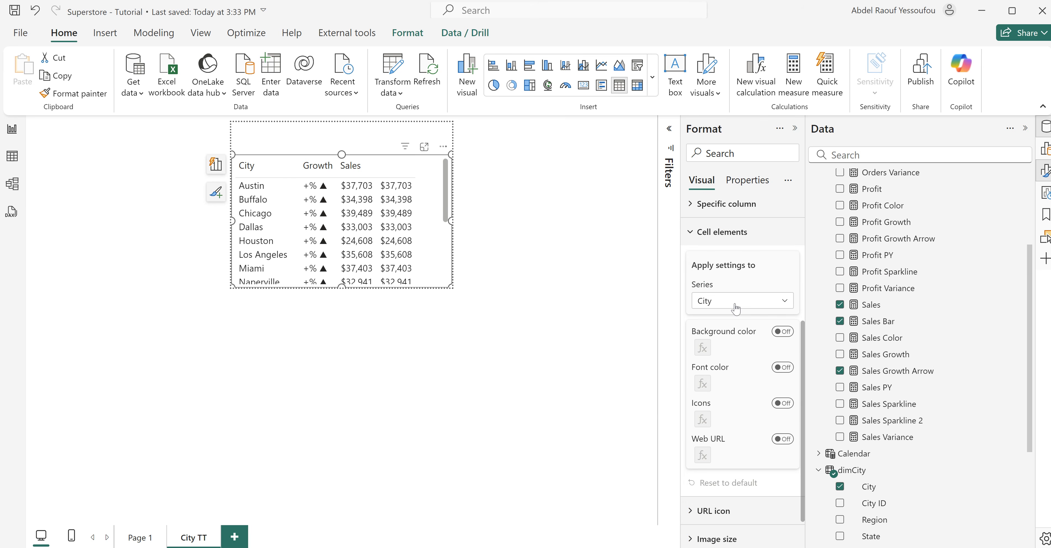
{"action": "left_click", "coordinate": [740, 303]}
{"action": "left_click", "coordinate": [720, 332]}
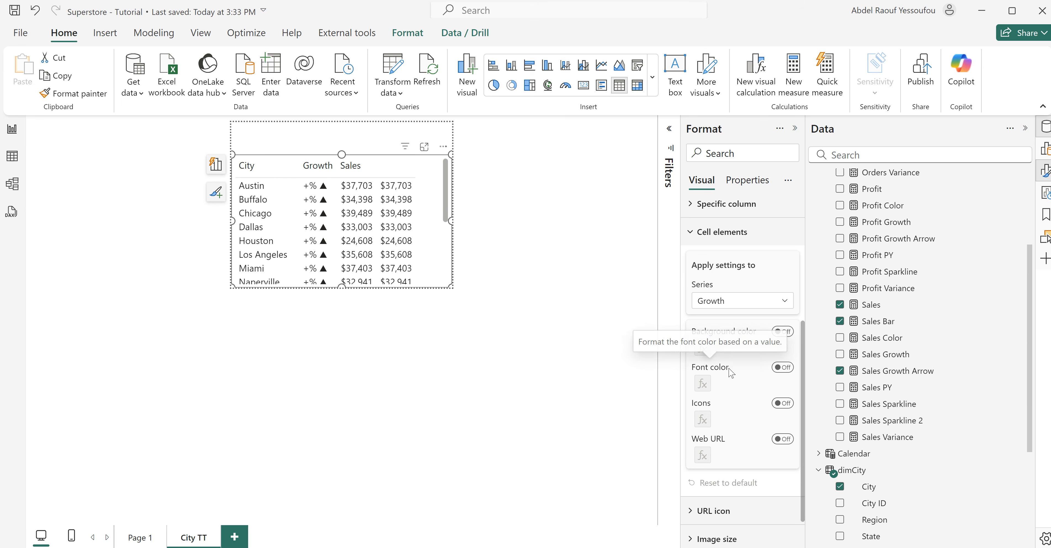
{"action": "left_click", "coordinate": [783, 368]}
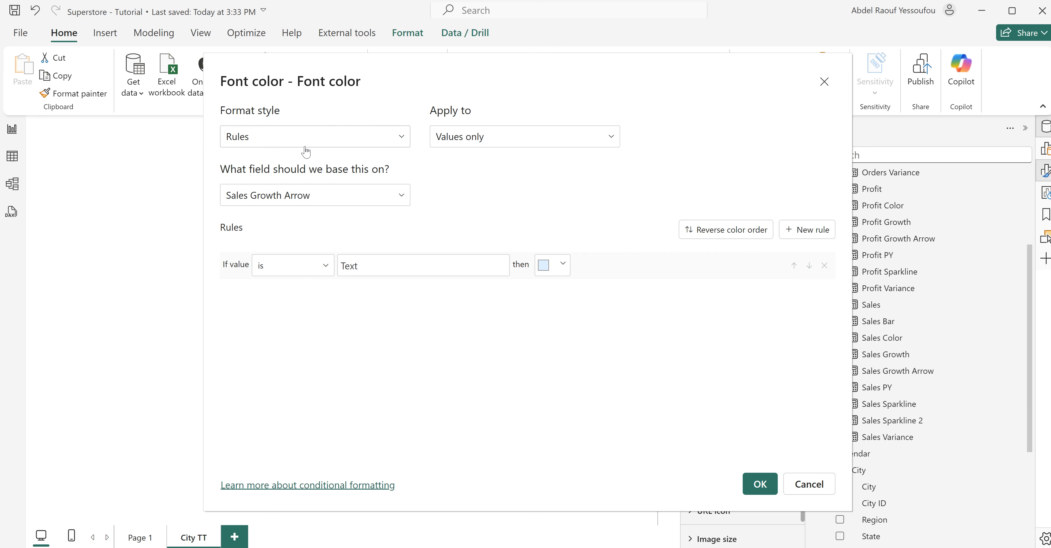
- Base the Growth font color on a field value using the Sales Color measure and apply it to values only
{"action": "left_click", "coordinate": [322, 137]}
{"action": "left_click", "coordinate": [257, 207]}
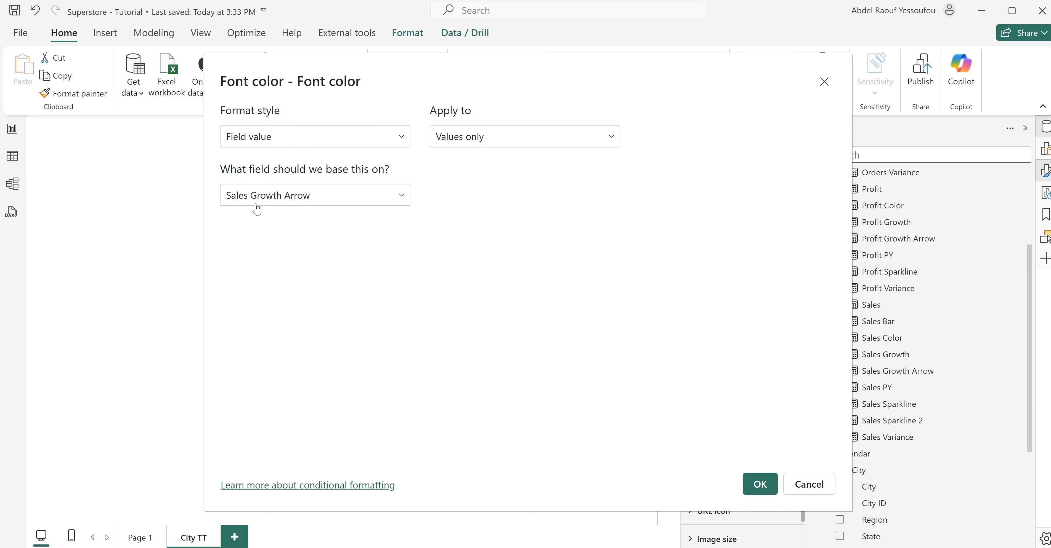
{"action": "left_click", "coordinate": [300, 200]}
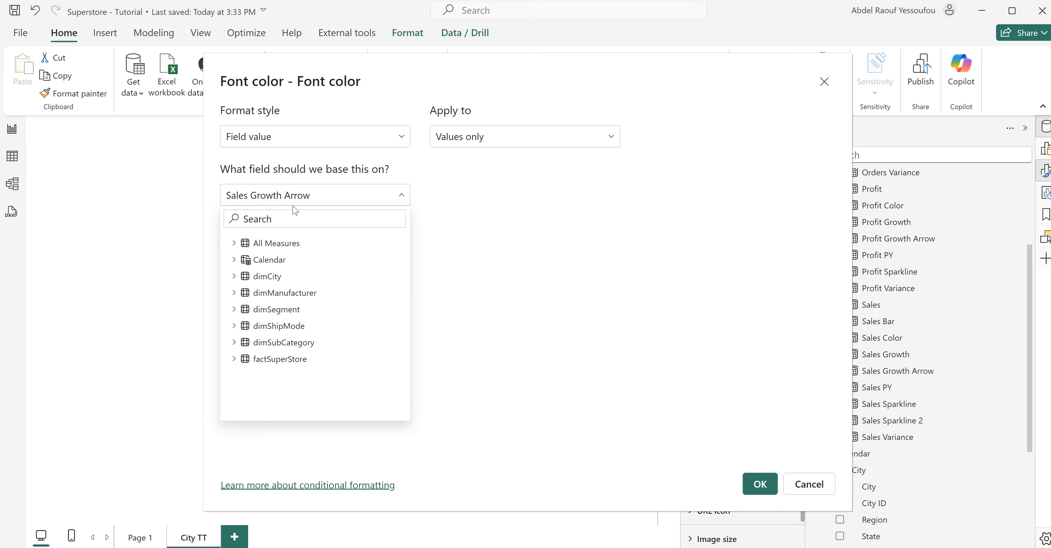
{"action": "type", "text": "col"}
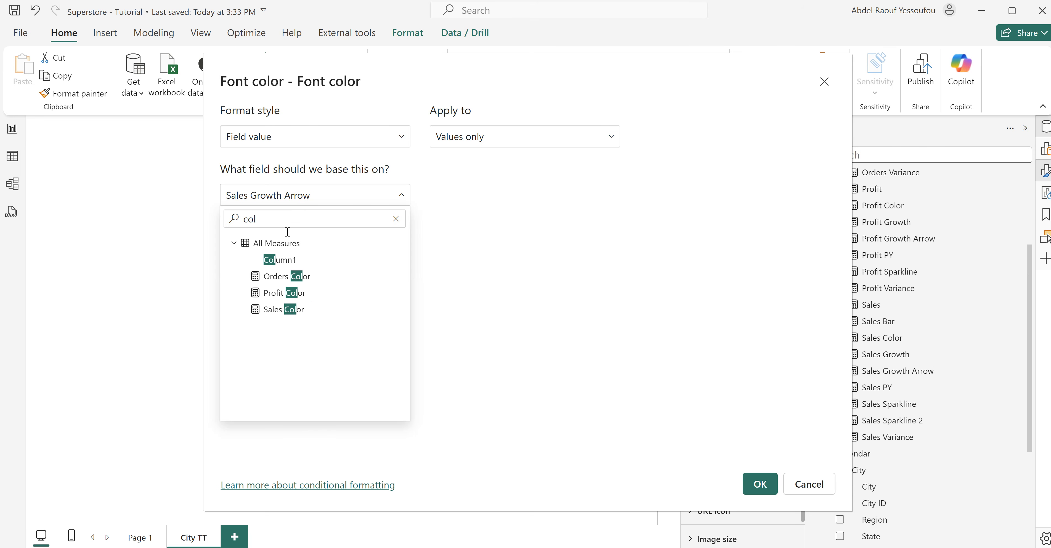
{"action": "left_click", "coordinate": [291, 311]}
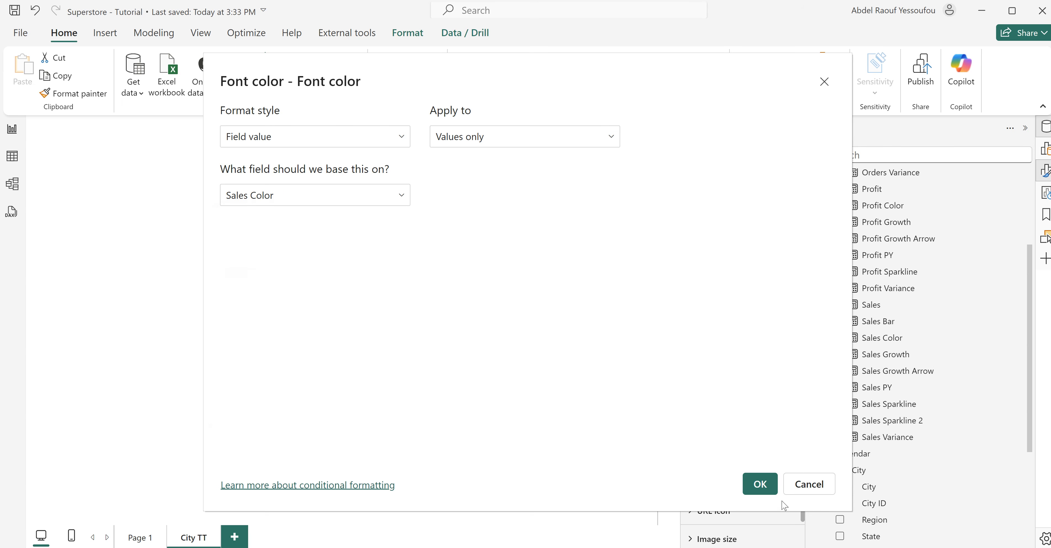
{"action": "left_click", "coordinate": [760, 485]}
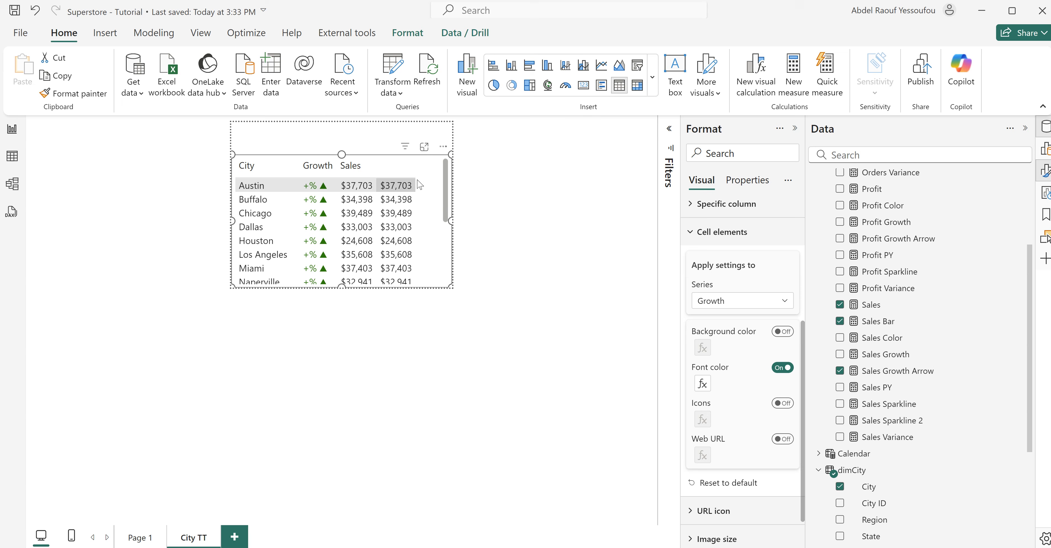
{"action": "left_click", "coordinate": [454, 161]}
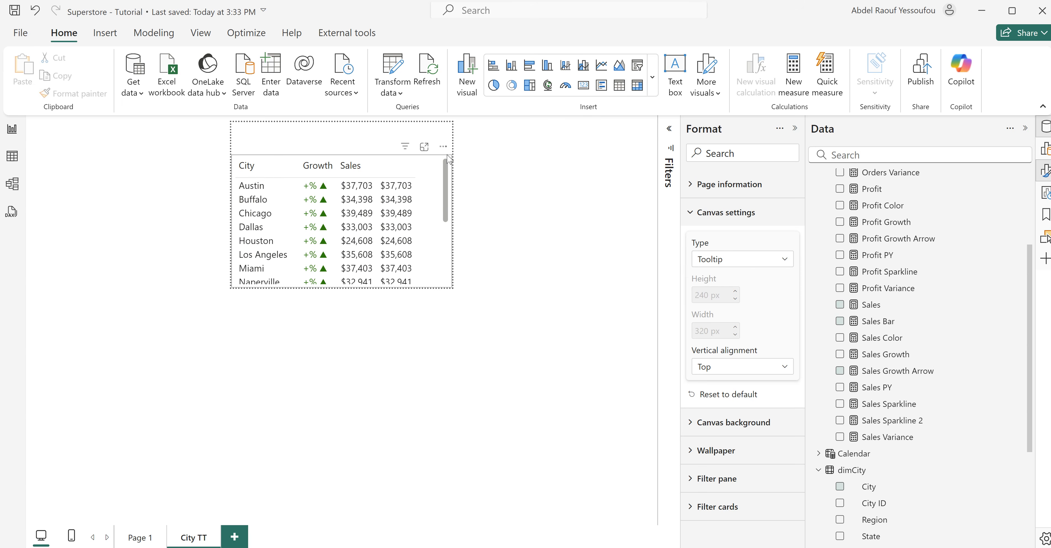
- Add conditional-formatting data bars to the city table's Sales column
{"action": "left_click", "coordinate": [450, 159]}
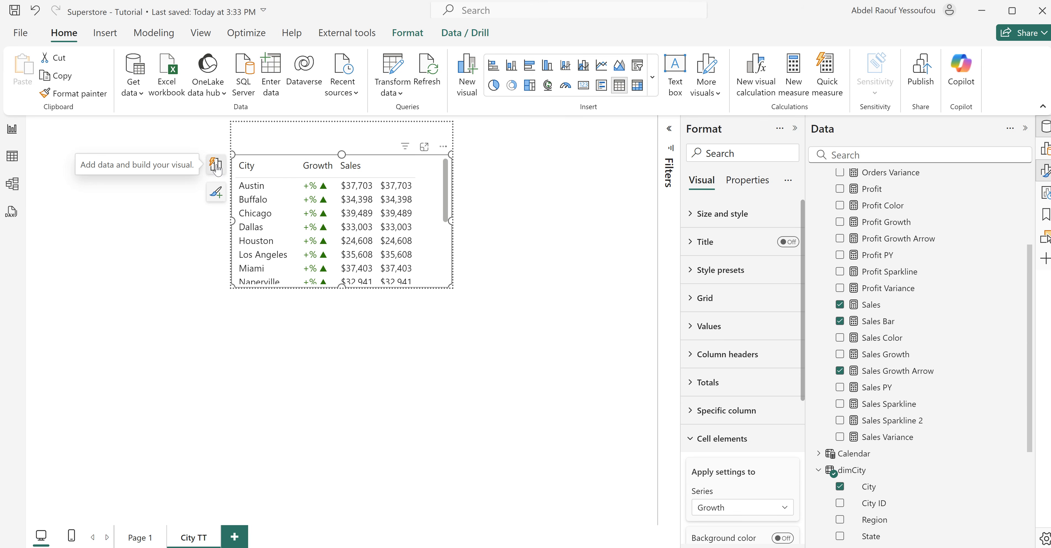
{"action": "left_click", "coordinate": [217, 167]}
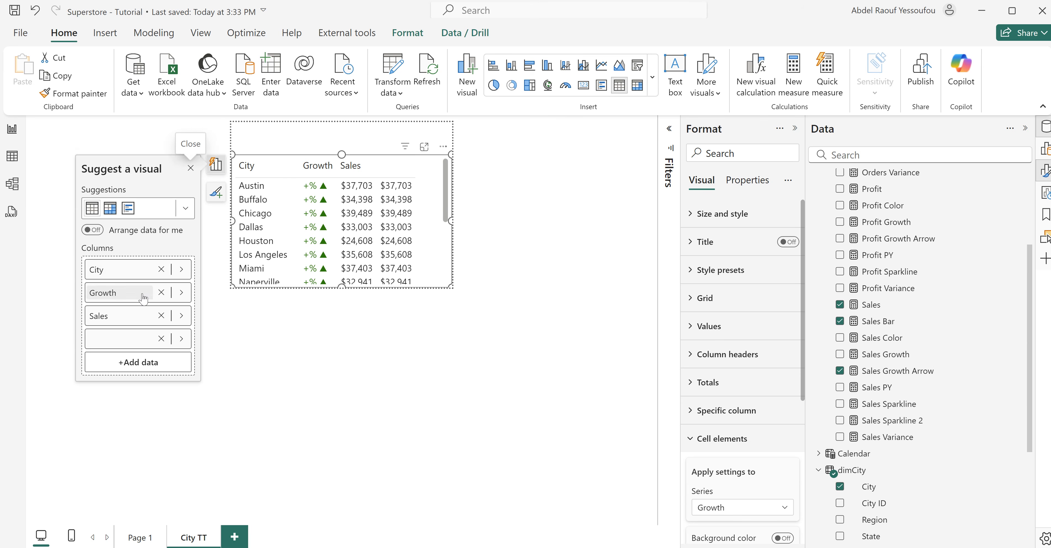
{"action": "right_click", "coordinate": [106, 324]}
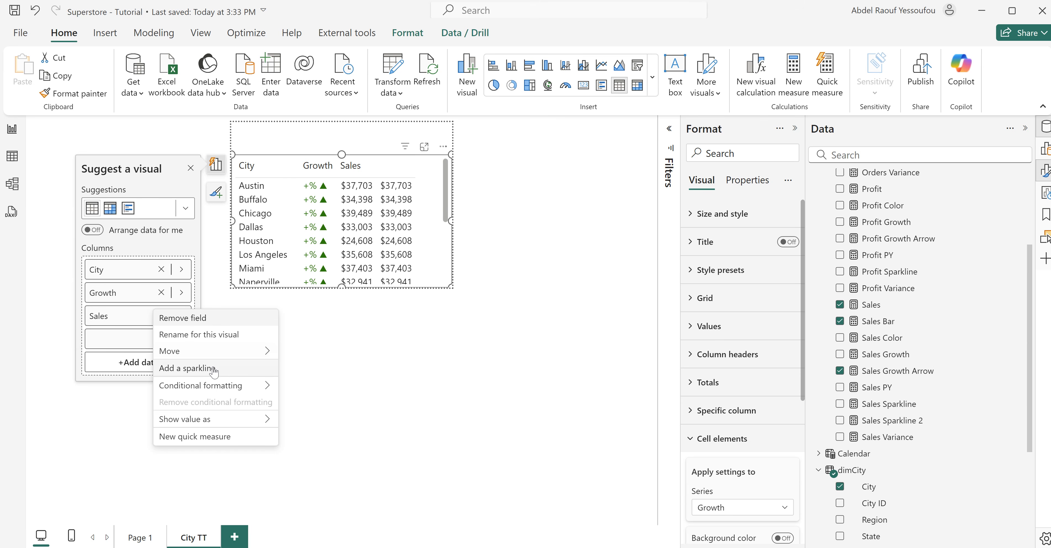
{"action": "mouse_move", "coordinate": [206, 393]}
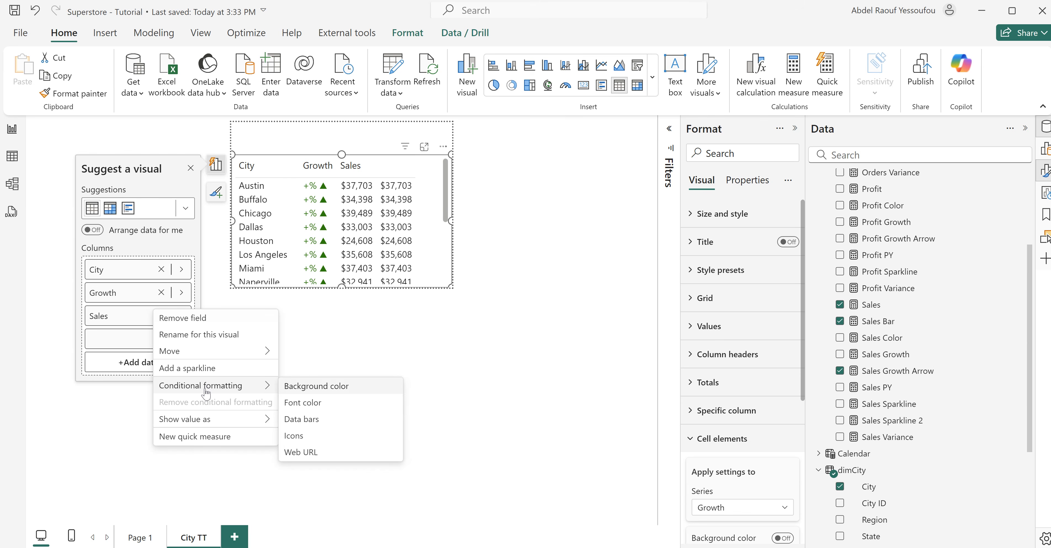
{"action": "left_click", "coordinate": [302, 419]}
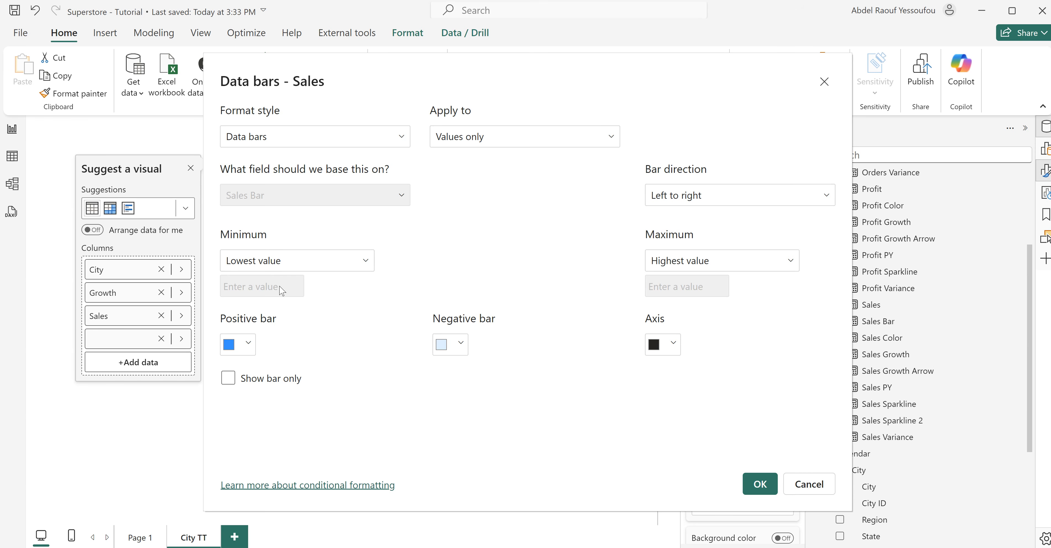
- Set the positive bar color to #58CAFD, show bars only, and widen the Sales bar column
{"action": "left_click", "coordinate": [245, 346]}
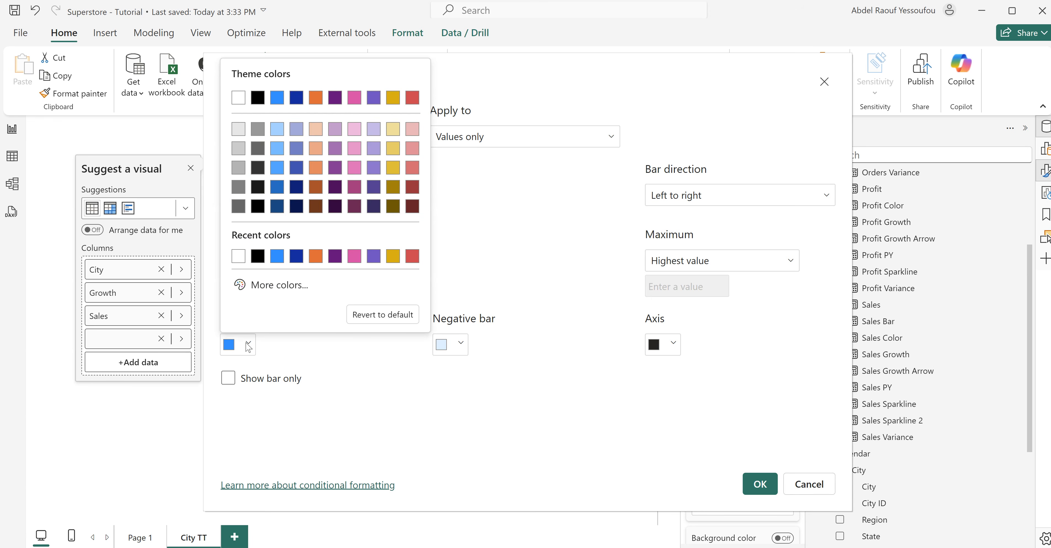
{"action": "left_click", "coordinate": [281, 285]}
{"action": "type", "text": "#30CAFD"}
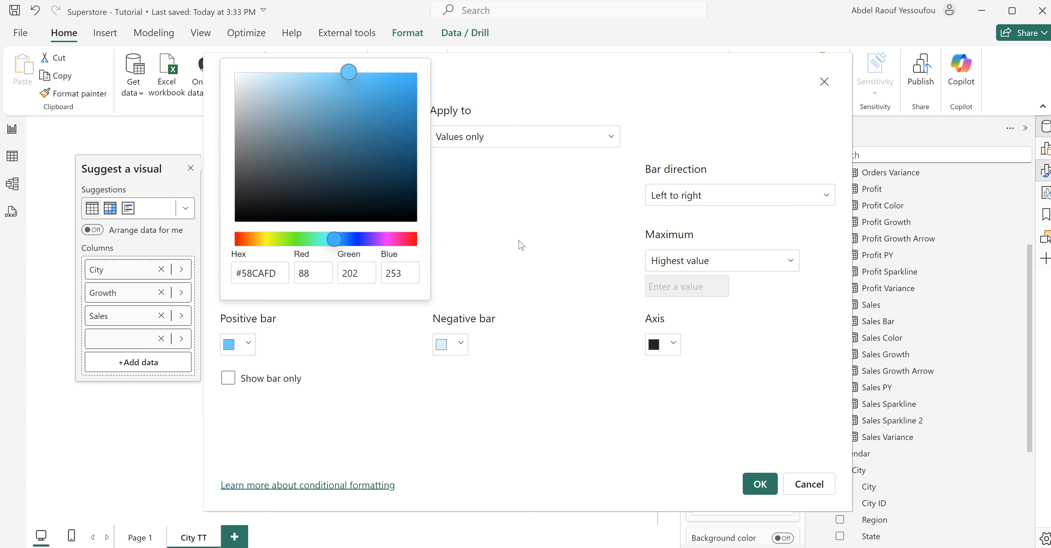
{"action": "left_click", "coordinate": [521, 245]}
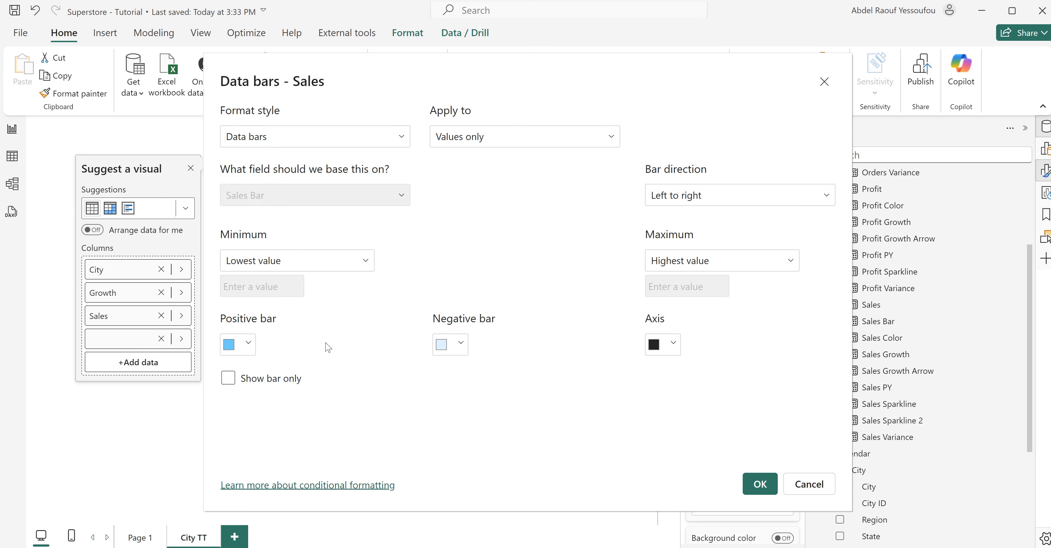
{"action": "left_click", "coordinate": [228, 382]}
{"action": "left_click", "coordinate": [762, 485]}
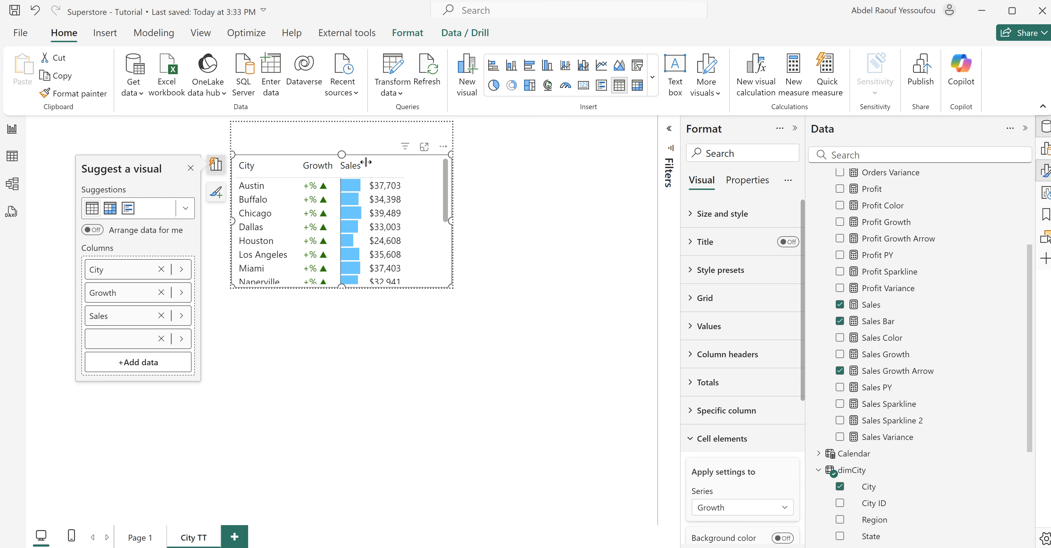
{"action": "left_click_drag", "start_coordinate": [366, 163], "coordinate": [399, 163]}
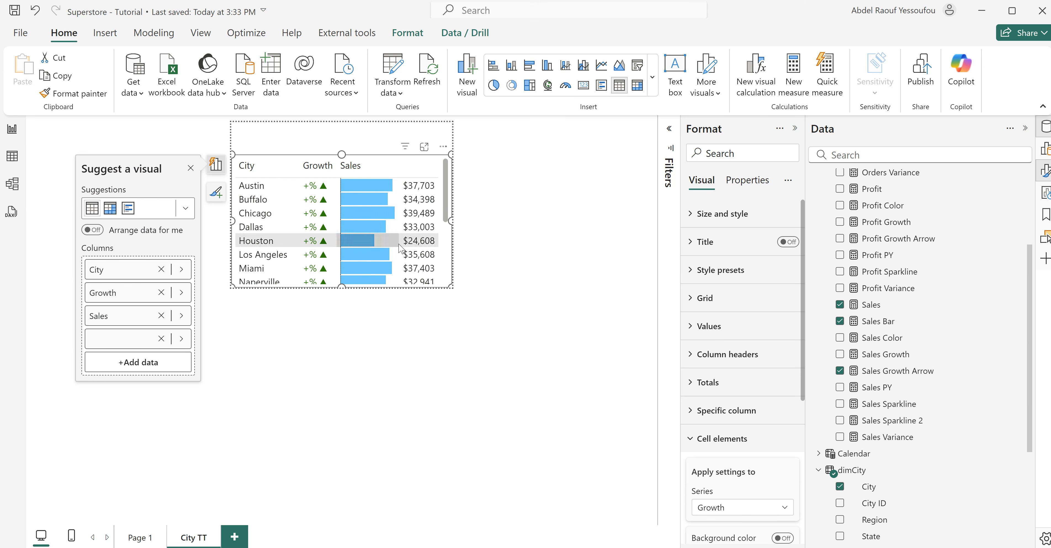
- Set the display units of the city table's unnamed sales value column to Thousands
{"action": "left_click", "coordinate": [707, 443]}
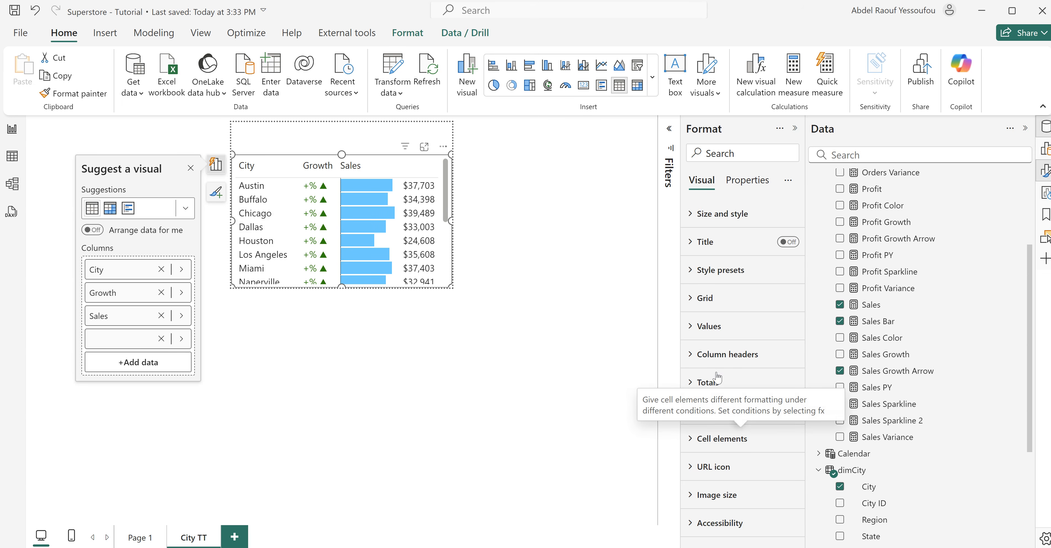
{"action": "left_click", "coordinate": [739, 361]}
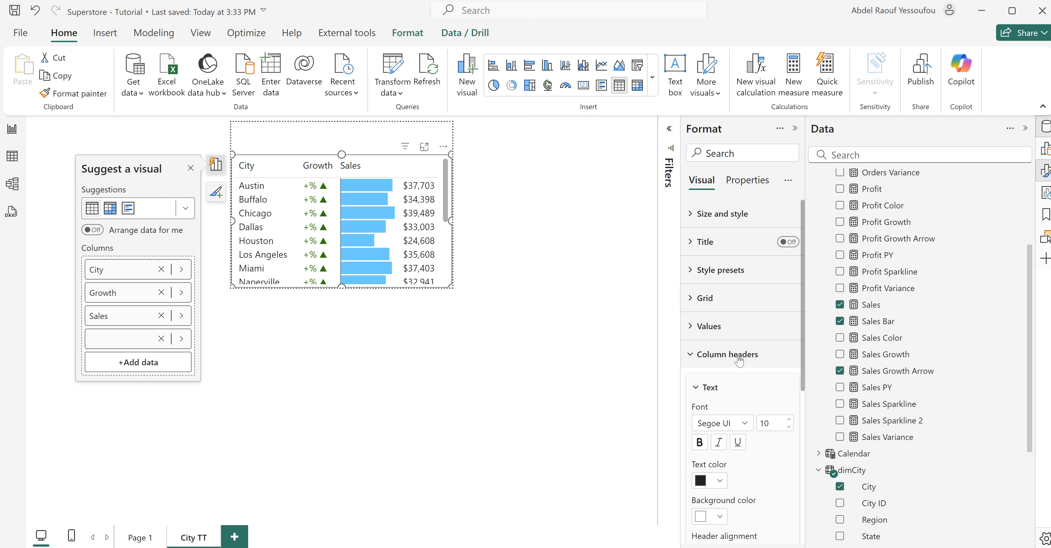
{"action": "left_click", "coordinate": [739, 361]}
{"action": "left_click", "coordinate": [739, 407]}
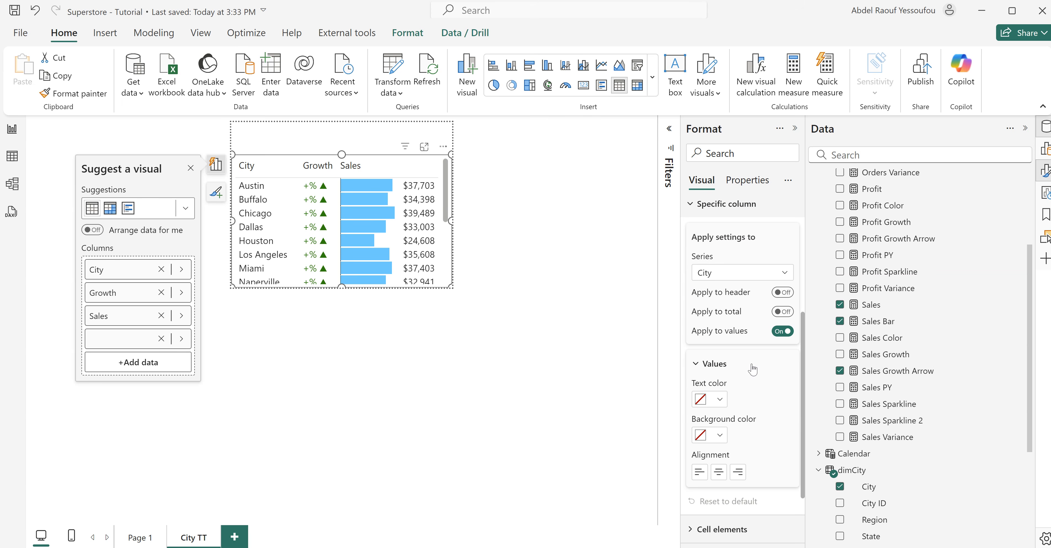
{"action": "left_click", "coordinate": [733, 276]}
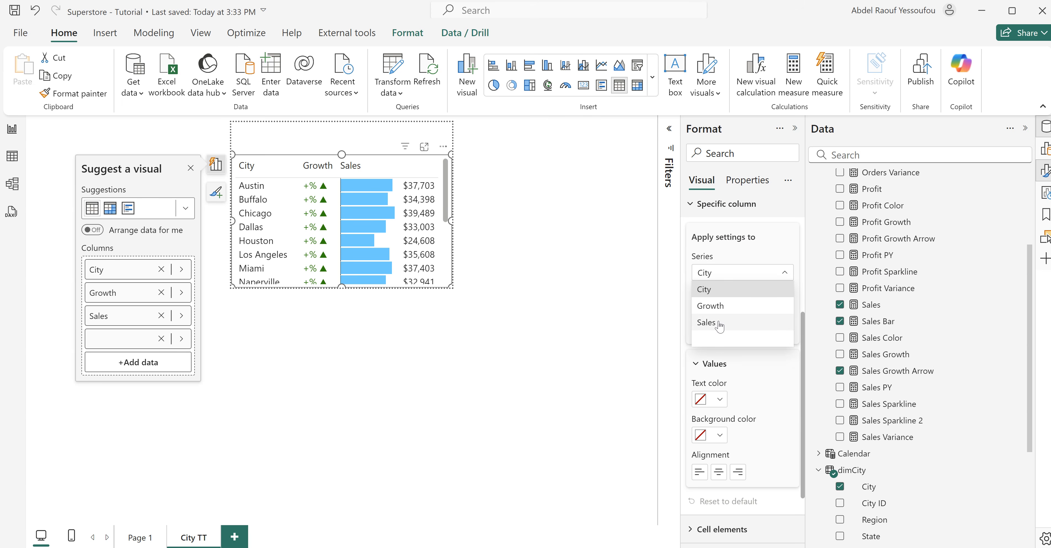
{"action": "left_click", "coordinate": [720, 345]}
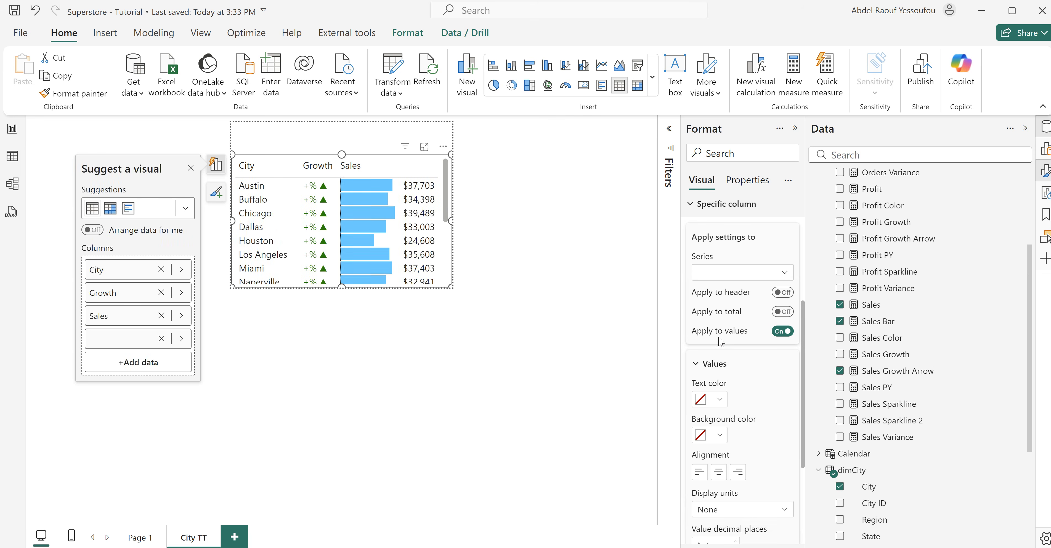
{"action": "scroll", "coordinate": [764, 450], "scroll_direction": "down", "scroll_amount": 4}
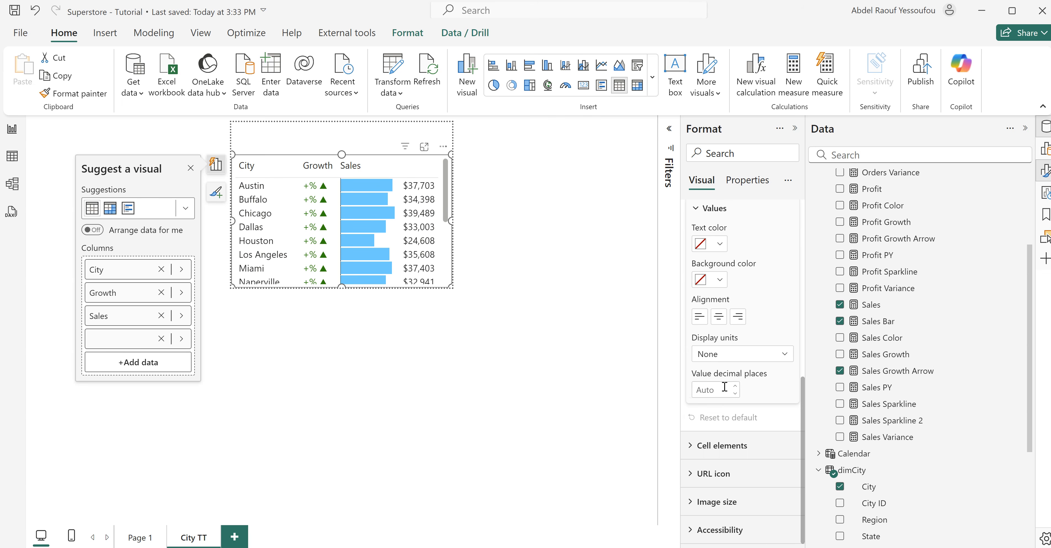
{"action": "left_click", "coordinate": [728, 361]}
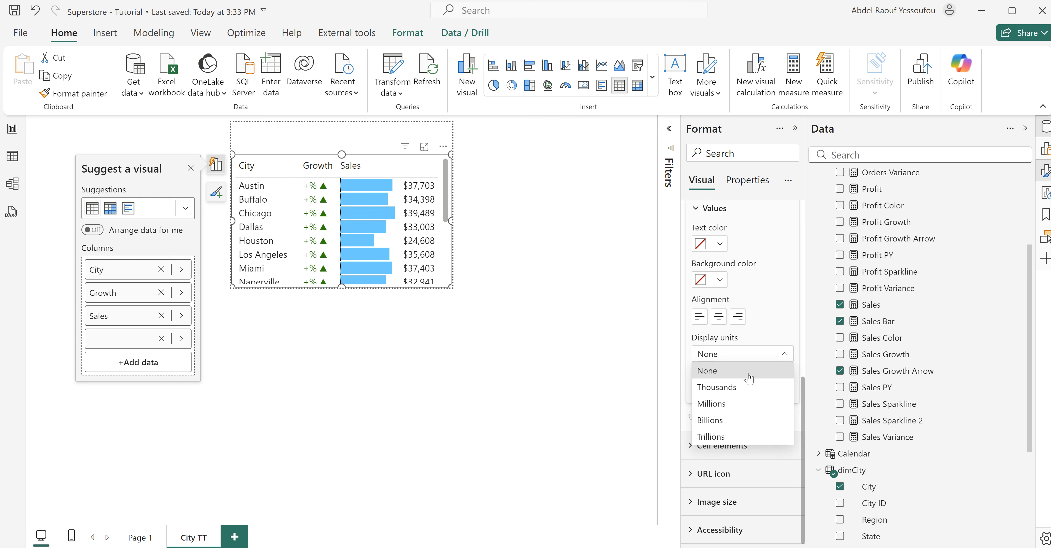
{"action": "left_click", "coordinate": [728, 391]}
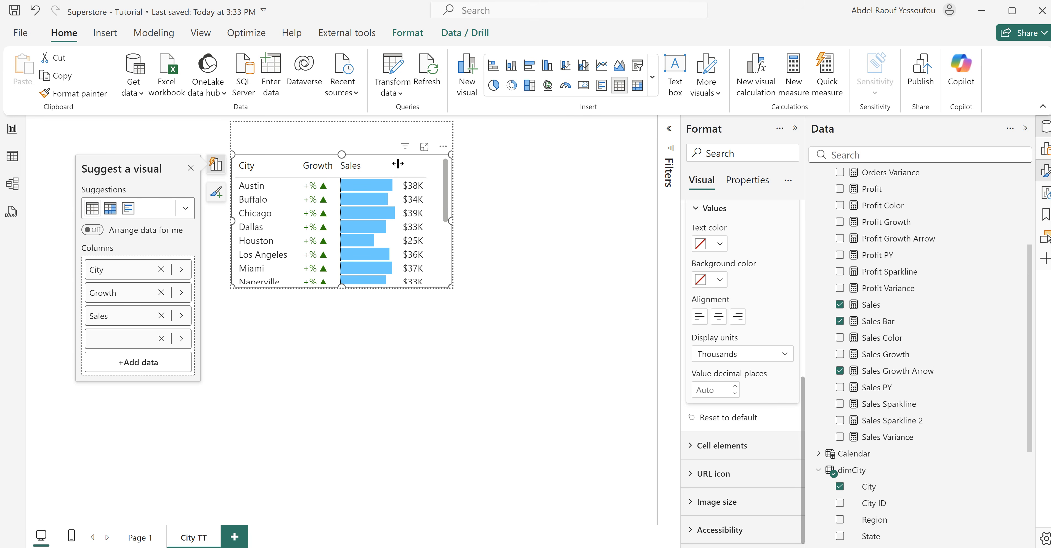
- Widen the Sales bar column slightly more and sort the table by the sales value column in descending order
{"action": "left_click_drag", "start_coordinate": [398, 164], "coordinate": [408, 165]}
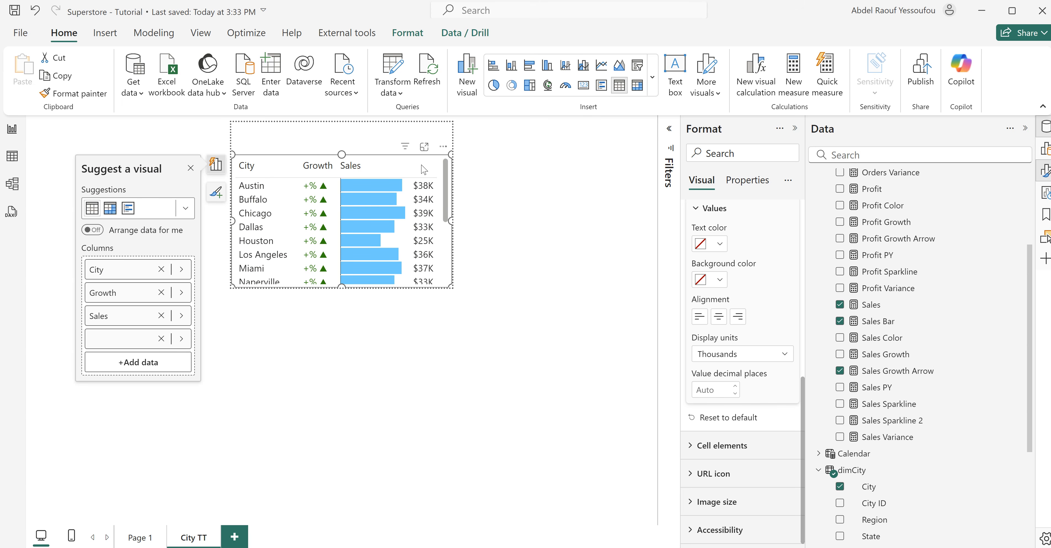
{"action": "left_click", "coordinate": [424, 170]}
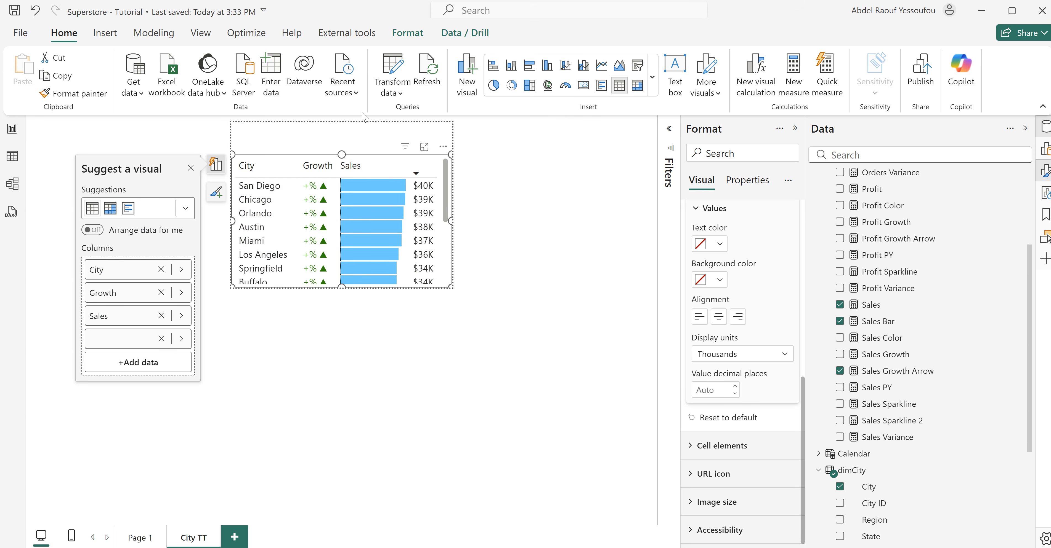
{"action": "left_click", "coordinate": [353, 142]}
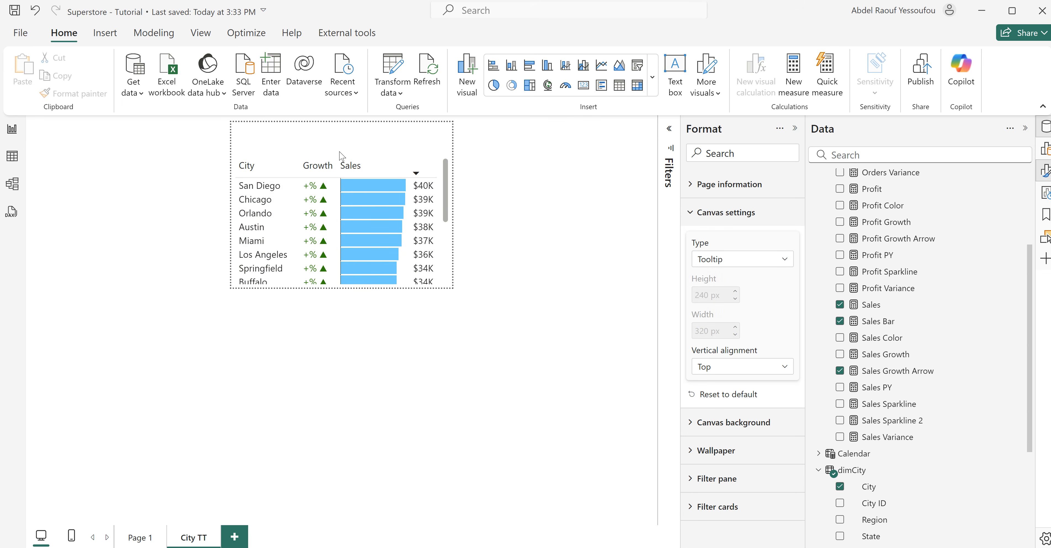
- On Page 1, preview the formatted city tooltip over California in the Sales by State map
{"action": "left_click", "coordinate": [140, 538]}
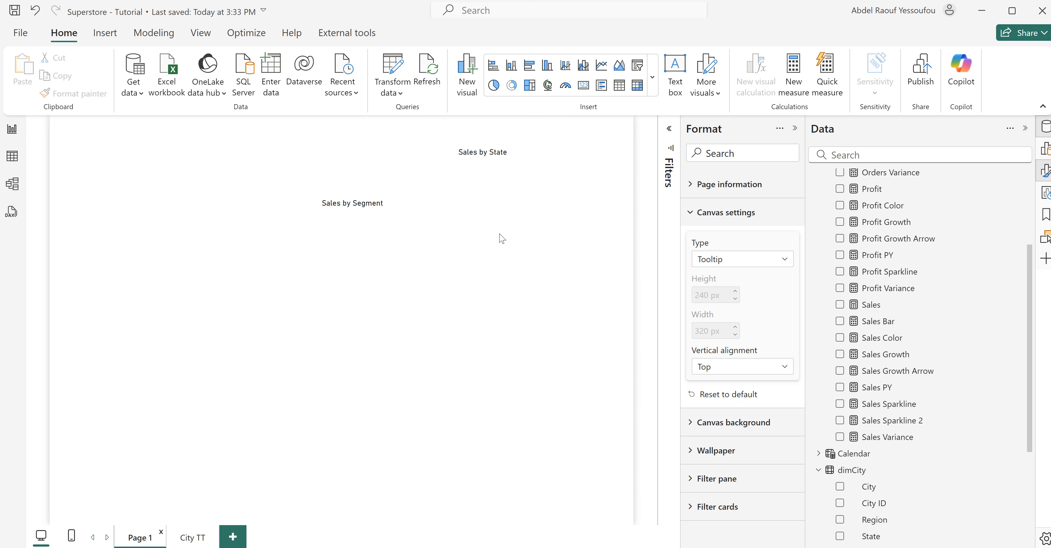
{"action": "mouse_move", "coordinate": [477, 207]}
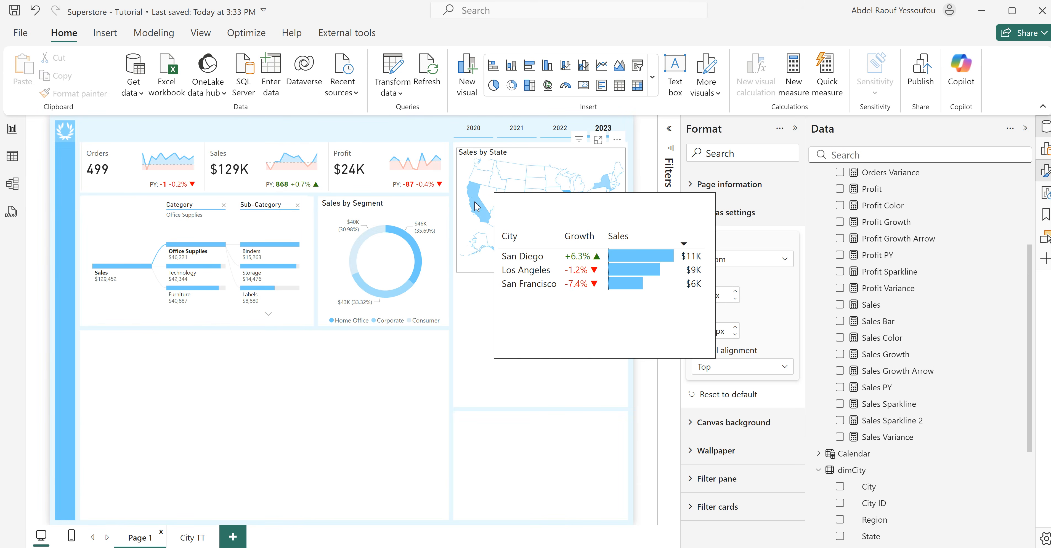
- Back on the City TT page, add a card visual showing the State field
{"action": "left_click", "coordinate": [199, 542]}
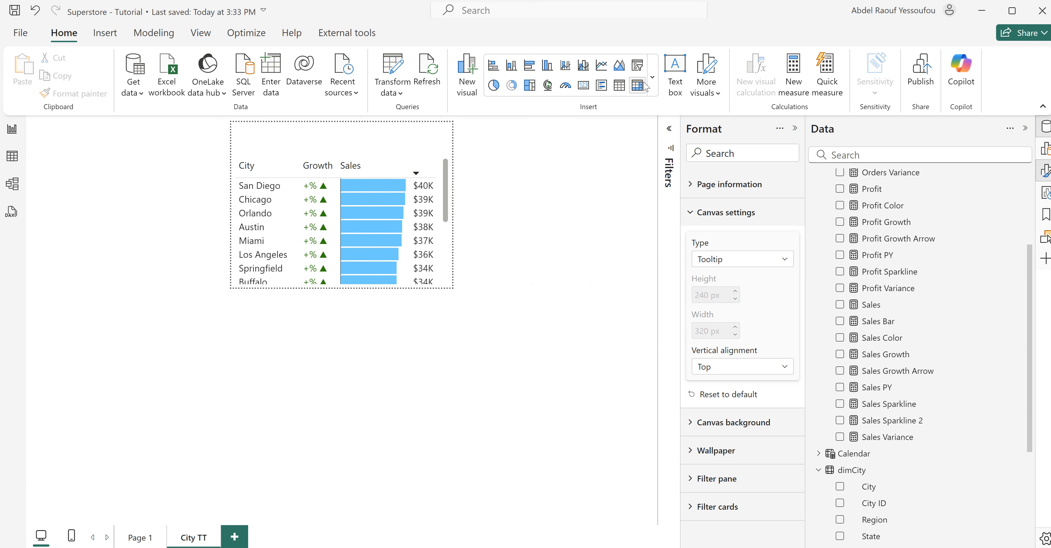
{"action": "left_click", "coordinate": [583, 86]}
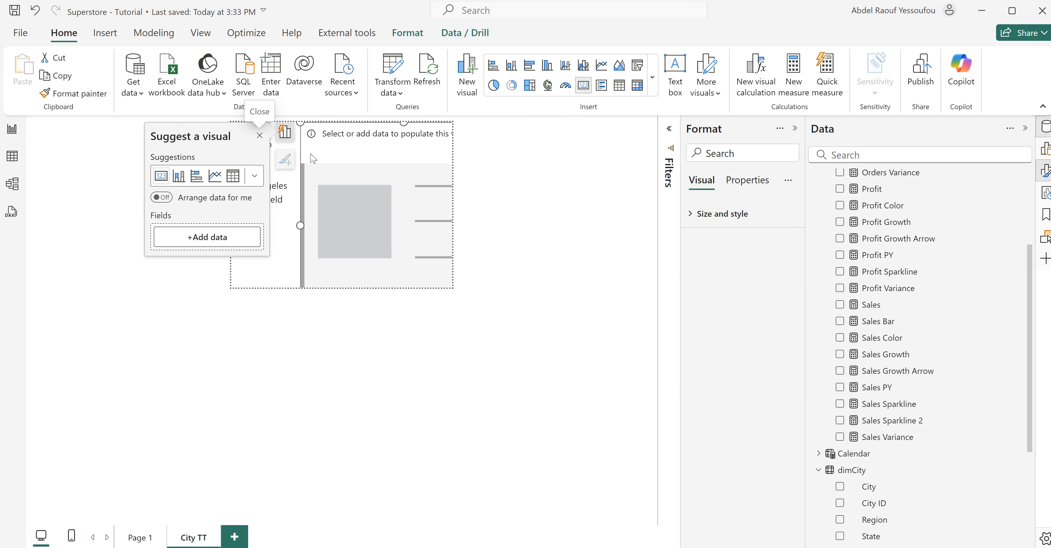
{"action": "scroll", "coordinate": [863, 469], "scroll_direction": "down", "scroll_amount": 4}
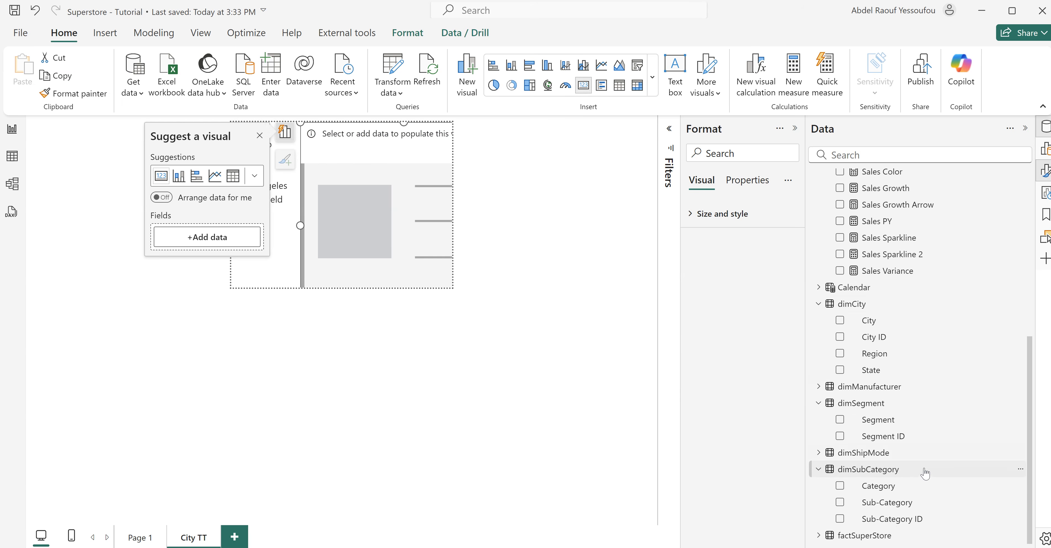
{"action": "left_click", "coordinate": [840, 371]}
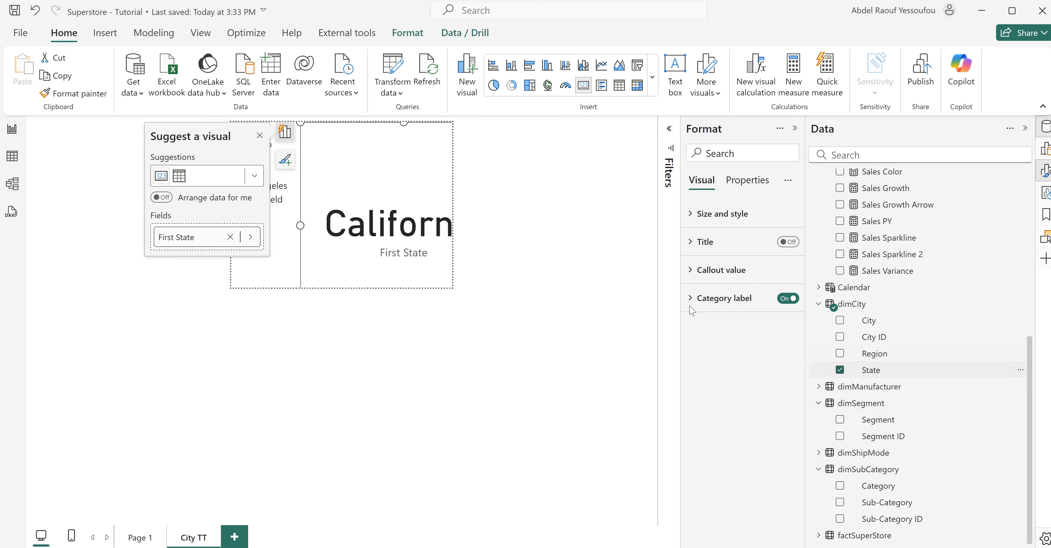
- Turn off the state card's category label and set its callout value font size to 15
{"action": "left_click", "coordinate": [782, 302]}
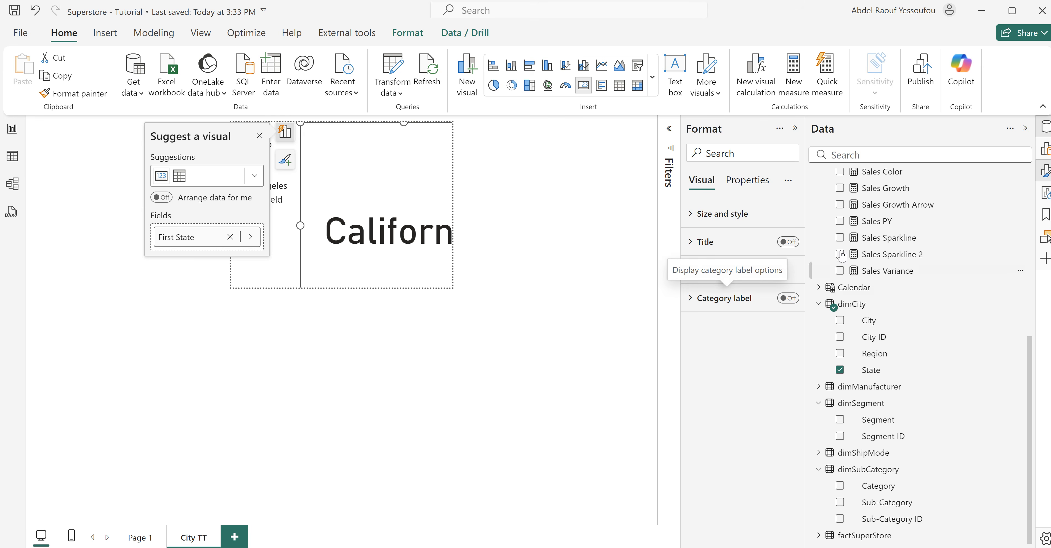
{"action": "left_click", "coordinate": [710, 270]}
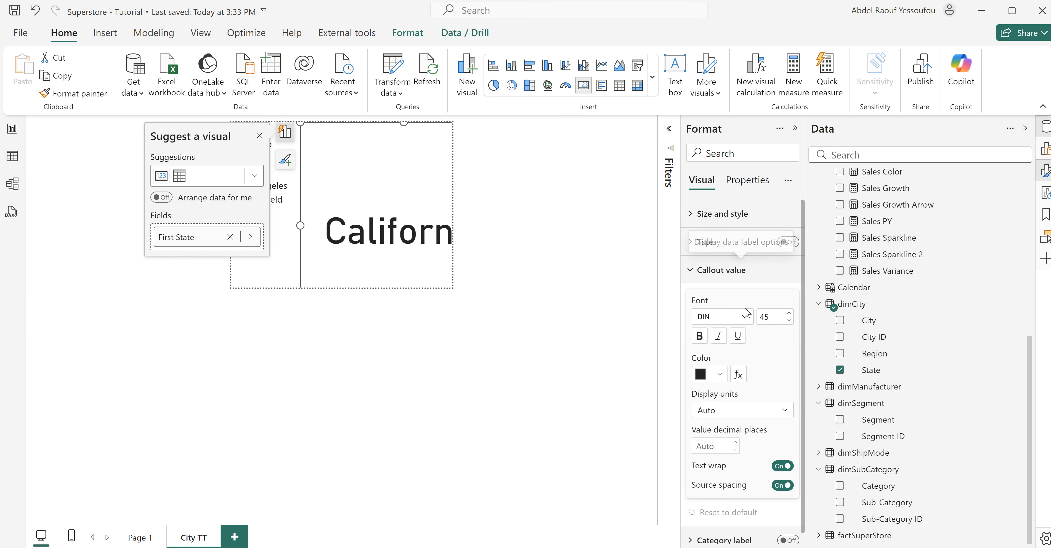
{"action": "double_click", "coordinate": [769, 321]}
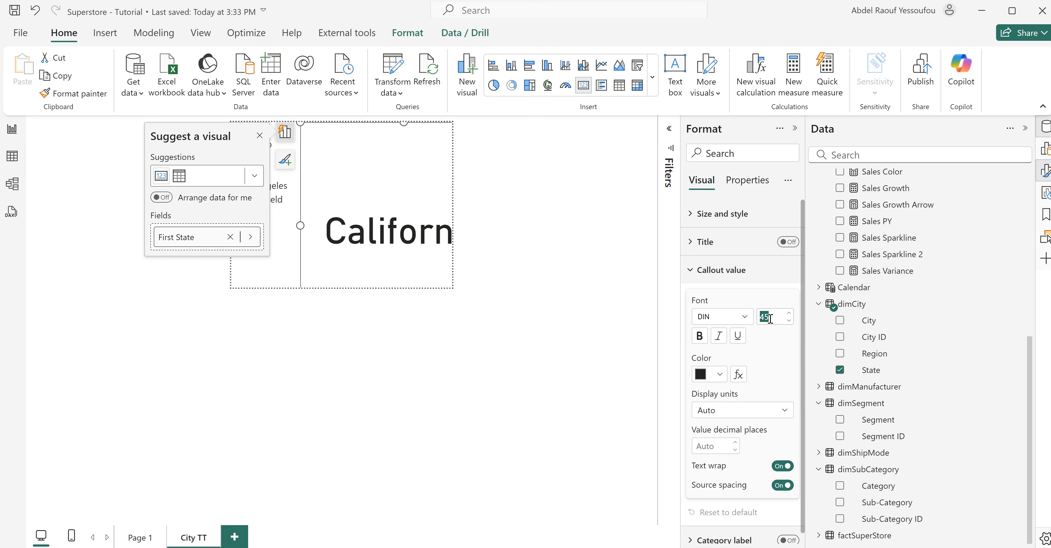
{"action": "type", "text": "15"}
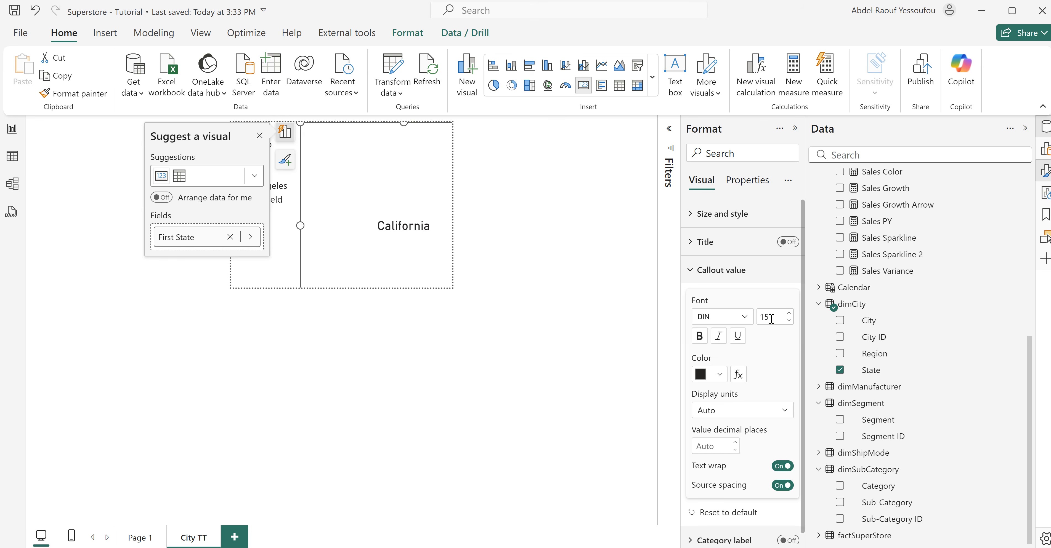
- Shrink the state card to a header strip spanning the tooltip page's full width above the city table
{"action": "left_click", "coordinate": [346, 276]}
{"action": "left_click_drag", "start_coordinate": [404, 124], "coordinate": [405, 220]}
{"action": "left_click_drag", "start_coordinate": [364, 251], "coordinate": [322, 171]}
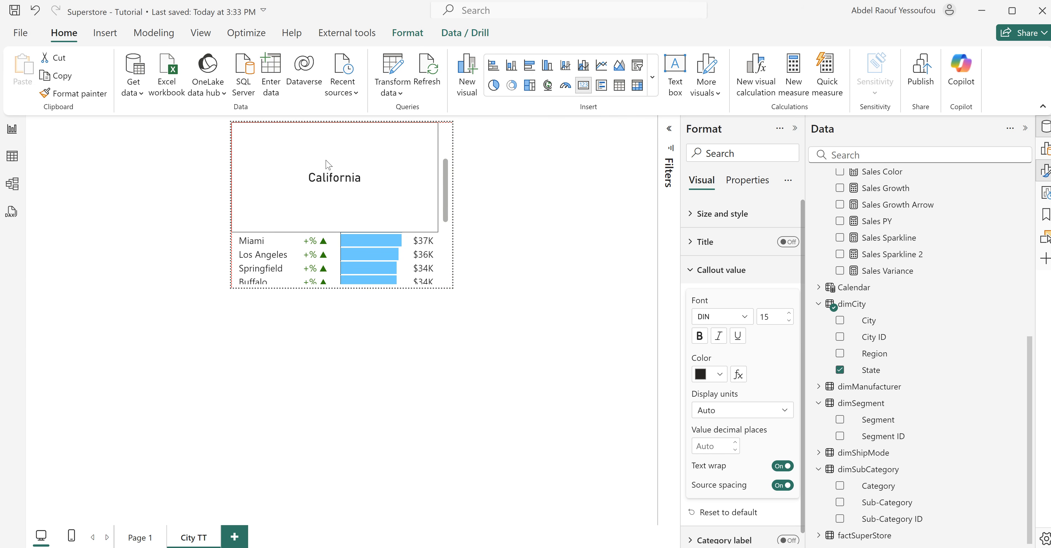
{"action": "left_click_drag", "start_coordinate": [335, 230], "coordinate": [364, 154]}
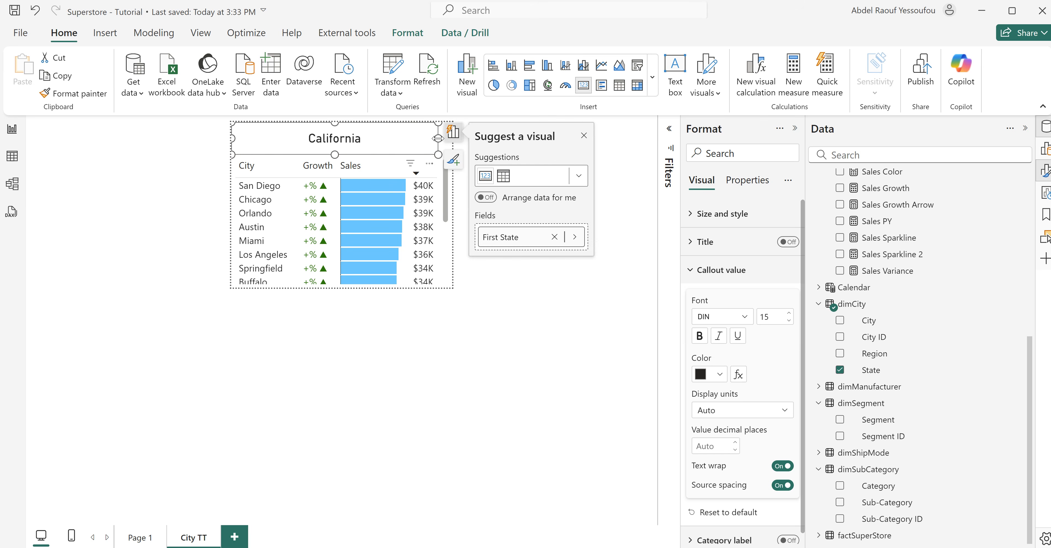
{"action": "left_click_drag", "start_coordinate": [441, 137], "coordinate": [451, 141]}
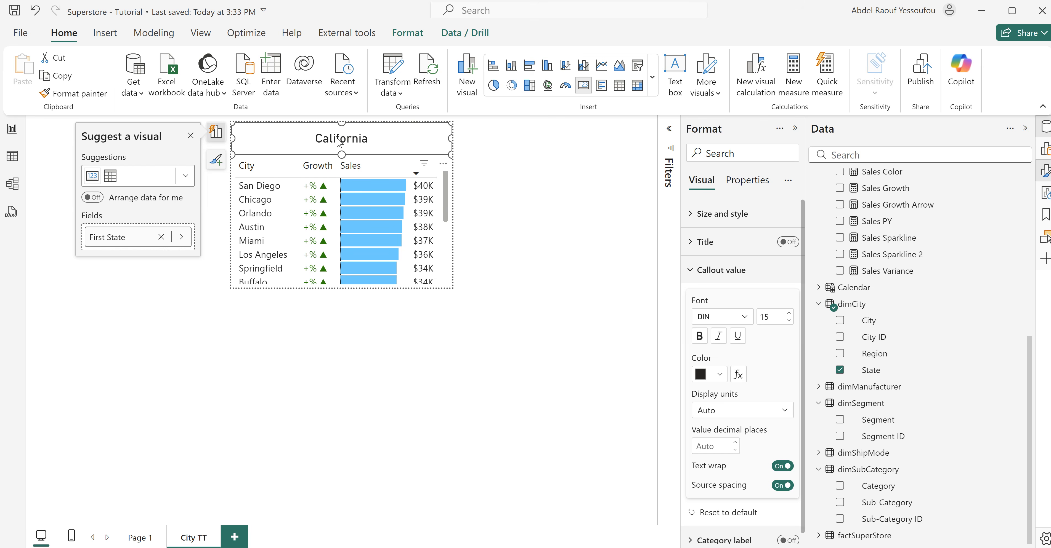
- On Page 1, preview the city tooltip with its state header over California in the Sales by State map
{"action": "left_click", "coordinate": [146, 543]}
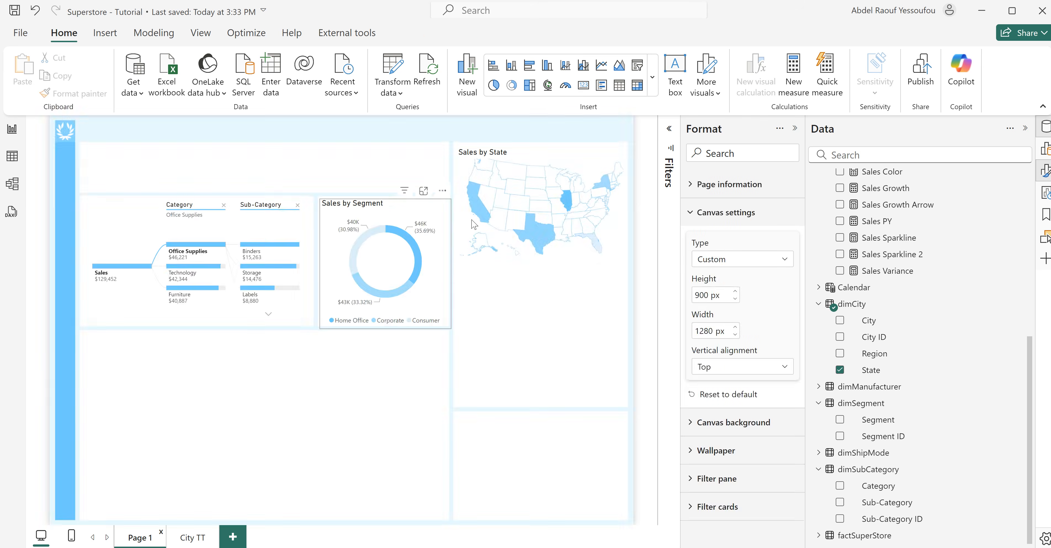
{"action": "mouse_move", "coordinate": [479, 202]}
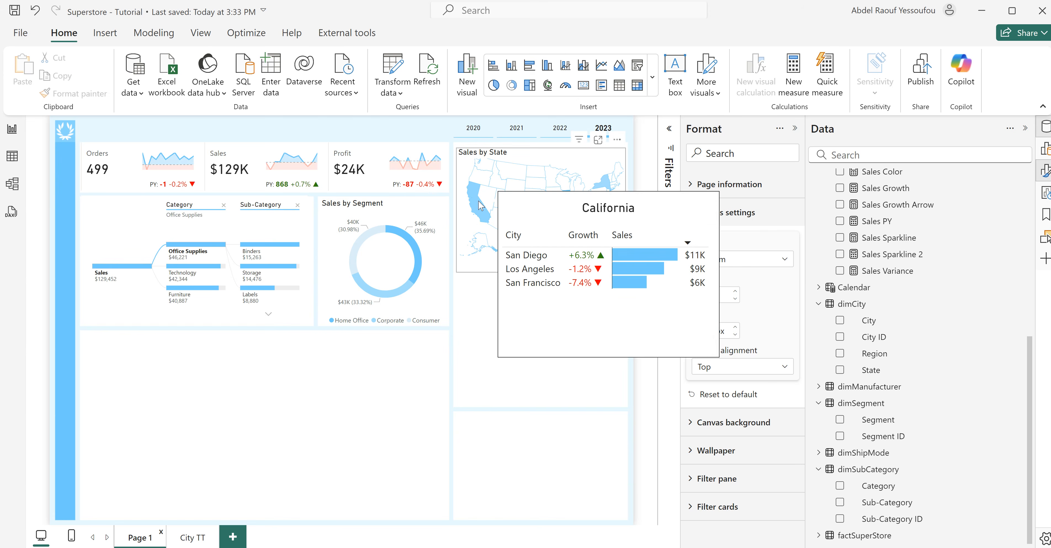
- Set the City TT page's canvas type to Custom with a 150 px height, and preview the tooltip over California on Page 1
{"action": "left_click", "coordinate": [197, 540]}
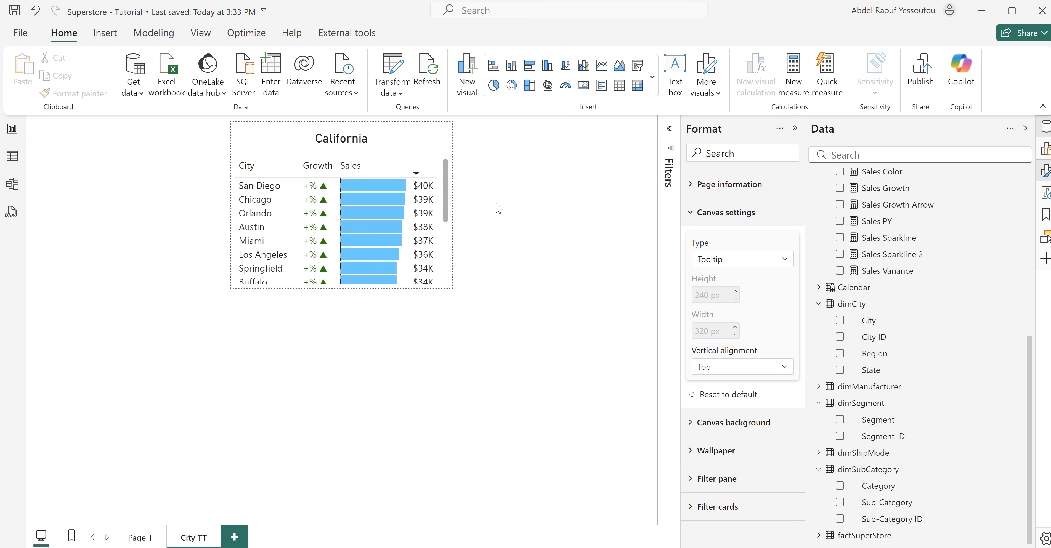
{"action": "left_click", "coordinate": [732, 264]}
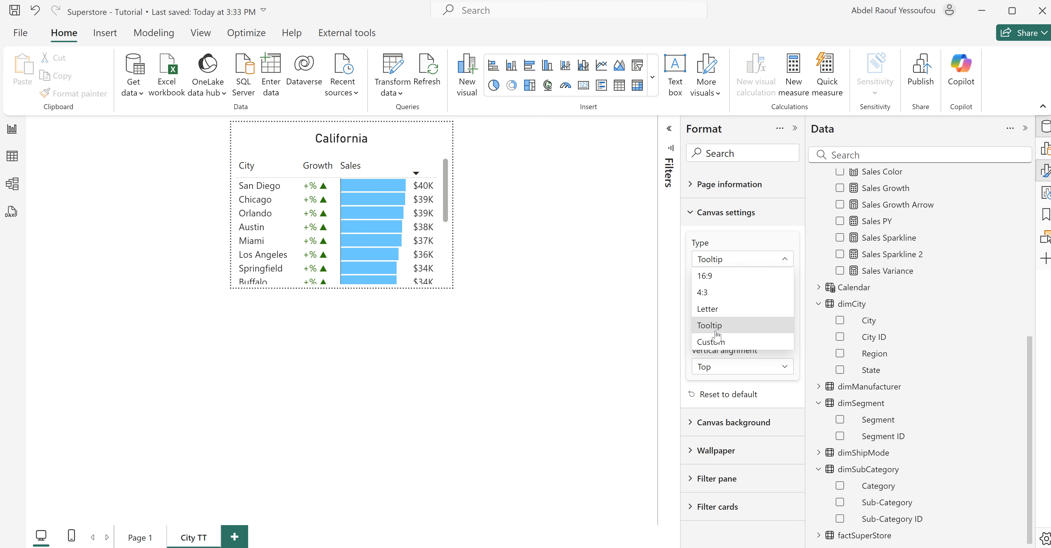
{"action": "left_click", "coordinate": [716, 344]}
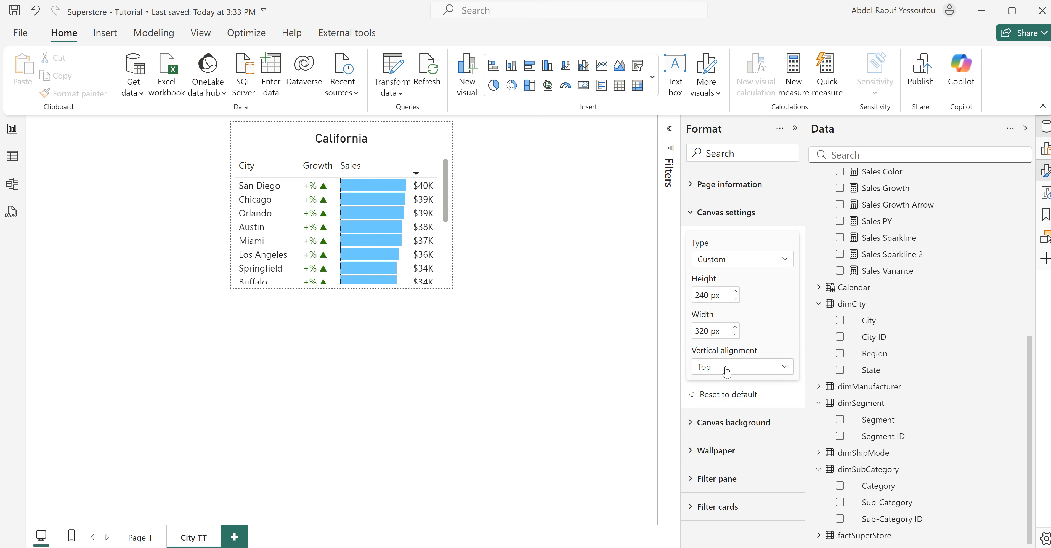
{"action": "double_click", "coordinate": [710, 295]}
{"action": "type", "text": "200"}
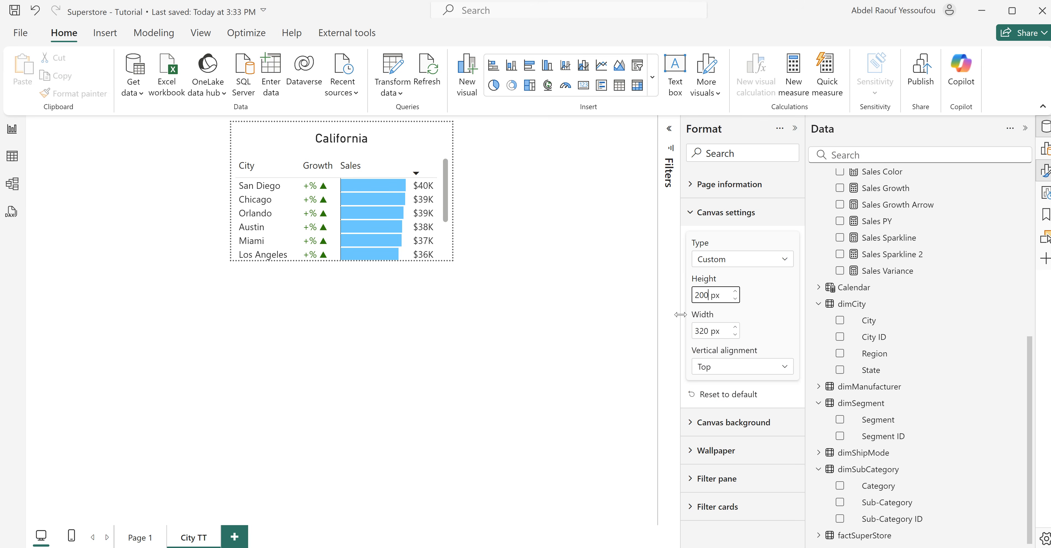
{"action": "key", "text": "BackSpace"}
{"action": "key", "text": "BackSpace"}
{"action": "key", "text": "BackSpace"}
{"action": "type", "text": "15"}
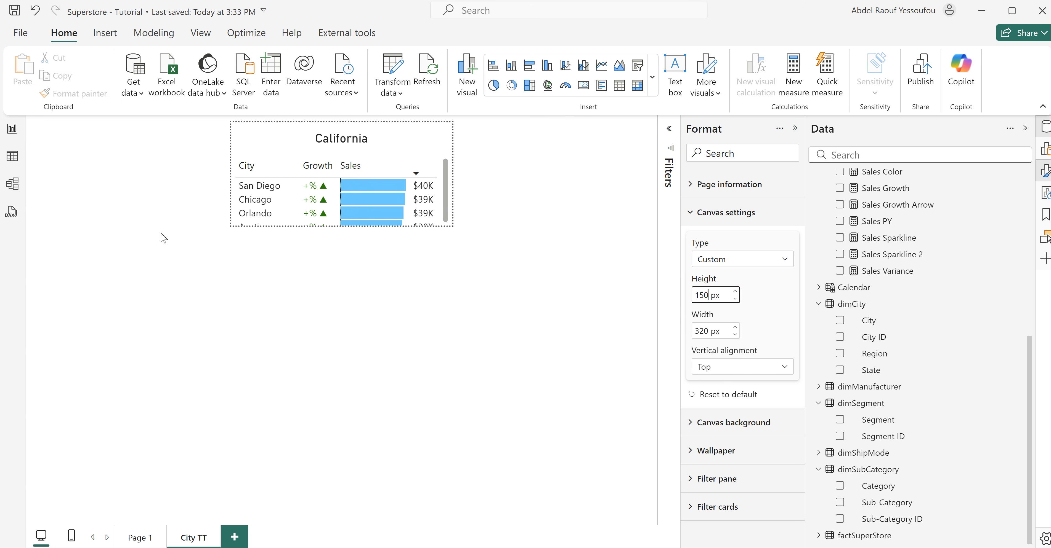
{"action": "left_click", "coordinate": [142, 539]}
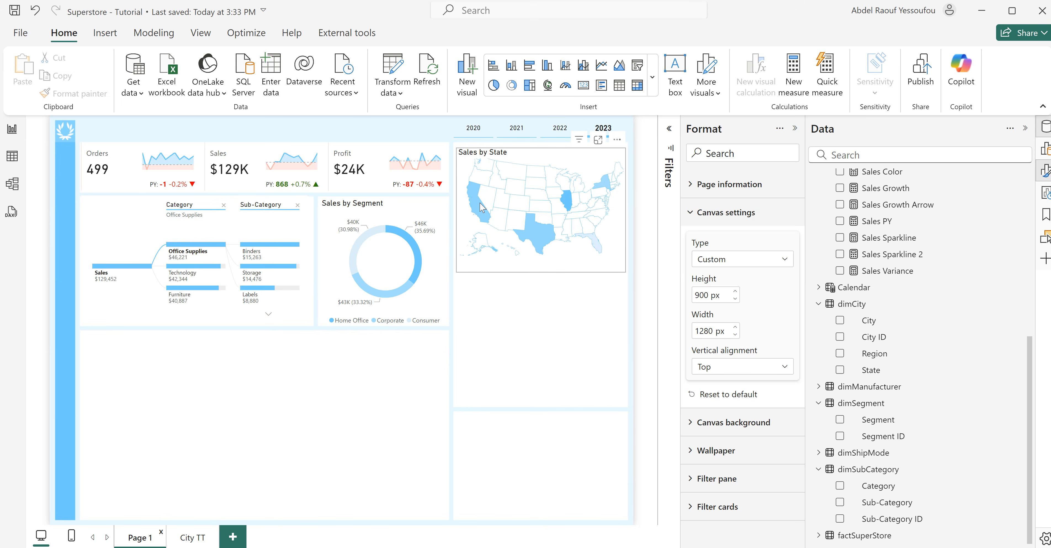
{"action": "mouse_move", "coordinate": [473, 208]}
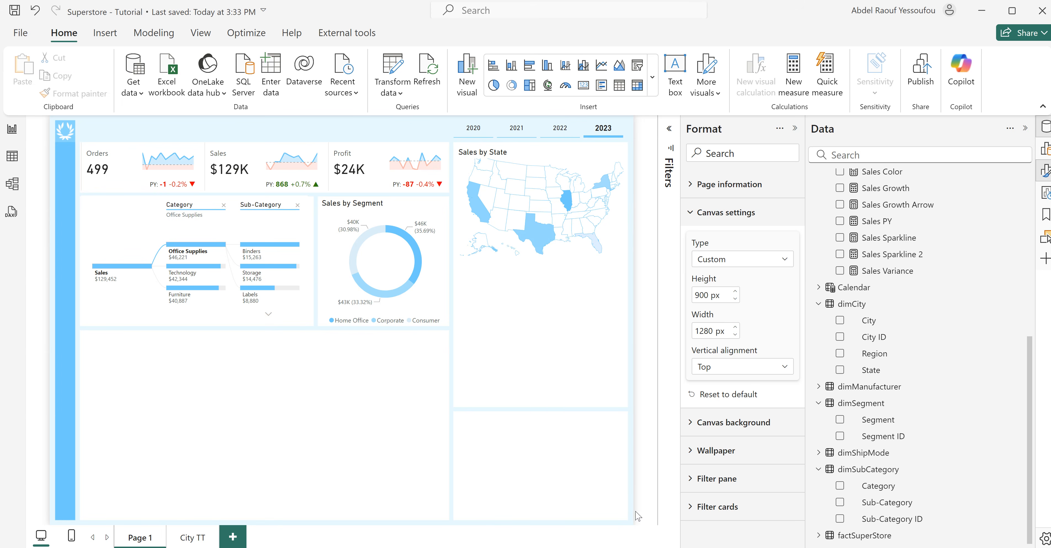
- Examine the Overview page of the finished Superstore report as a reference, and return to the Superstore - Tutorial report
{"action": "mouse_move", "coordinate": [767, 542]}
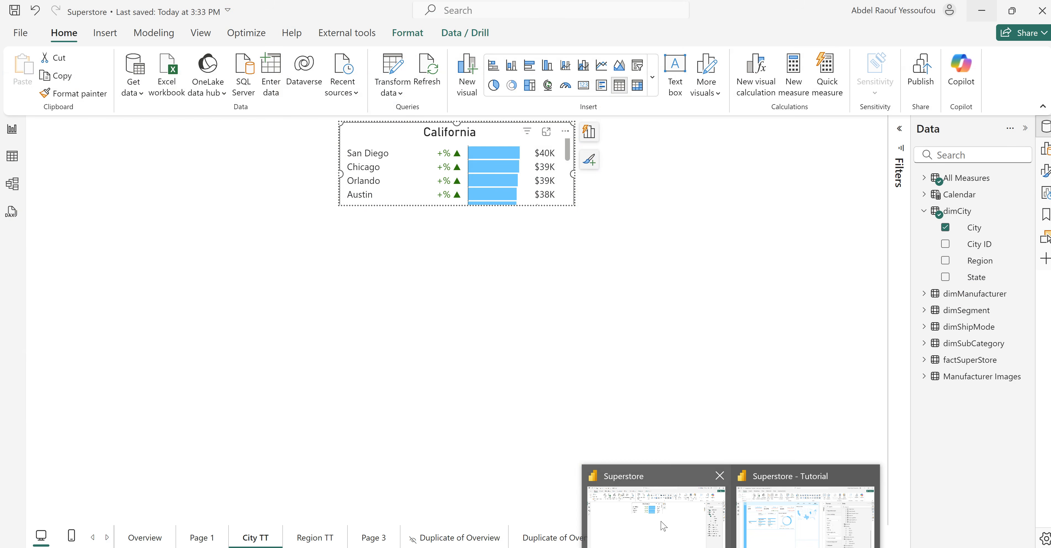
{"action": "left_click", "coordinate": [663, 527]}
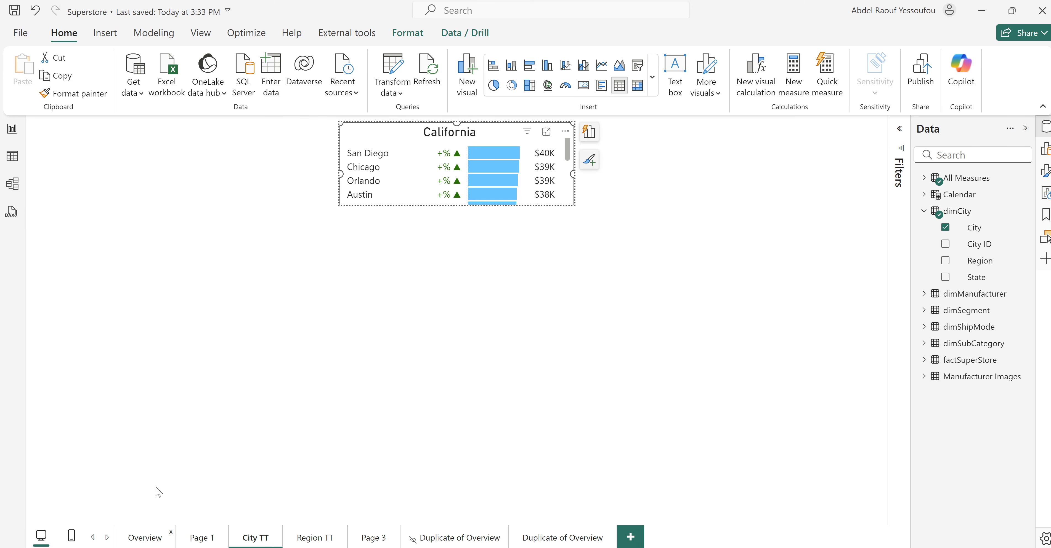
{"action": "left_click", "coordinate": [150, 539]}
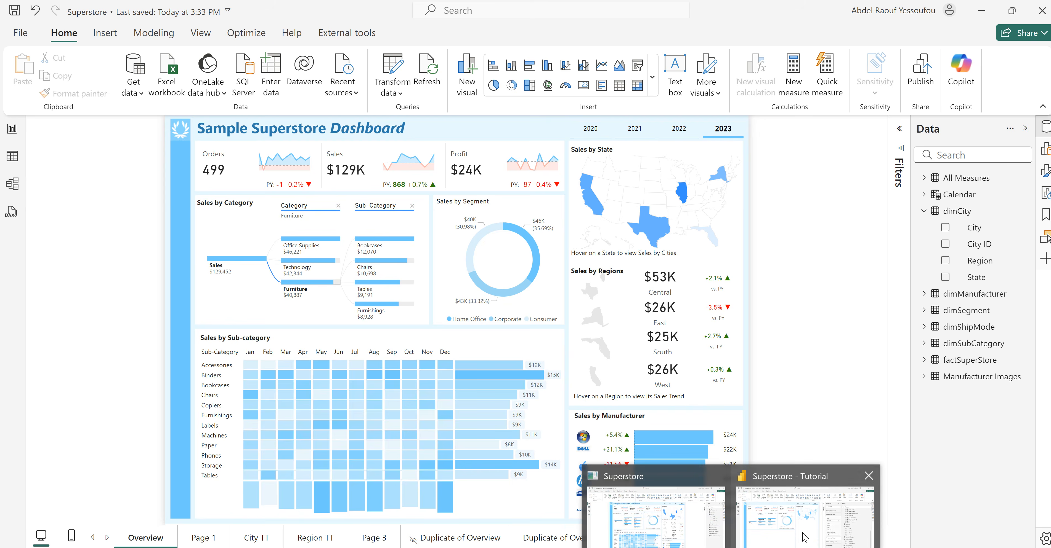
{"action": "left_click", "coordinate": [803, 529]}
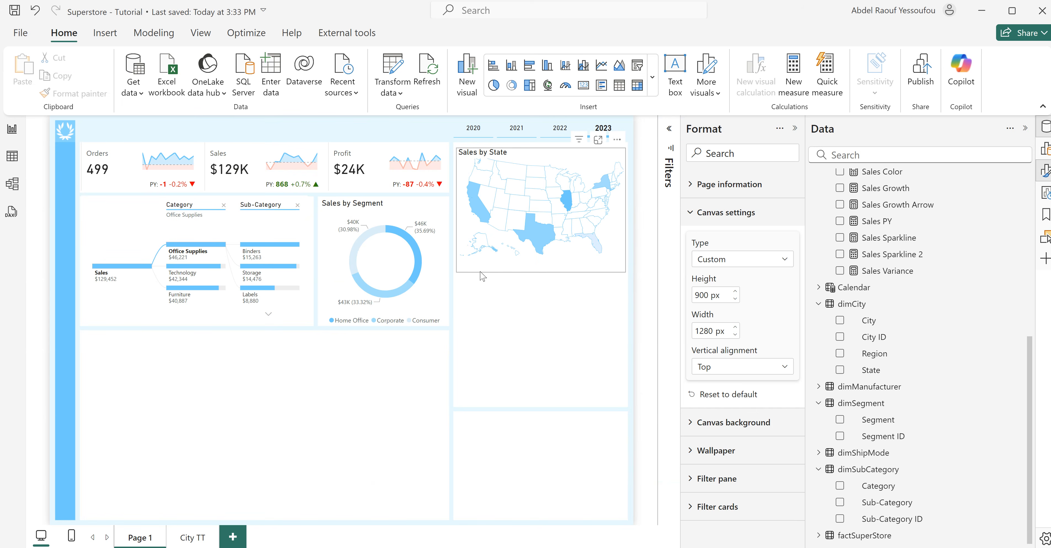
- Duplicate the Sales by State map and place the copy in the empty area below the category decomposition tree
{"action": "left_click", "coordinate": [483, 276]}
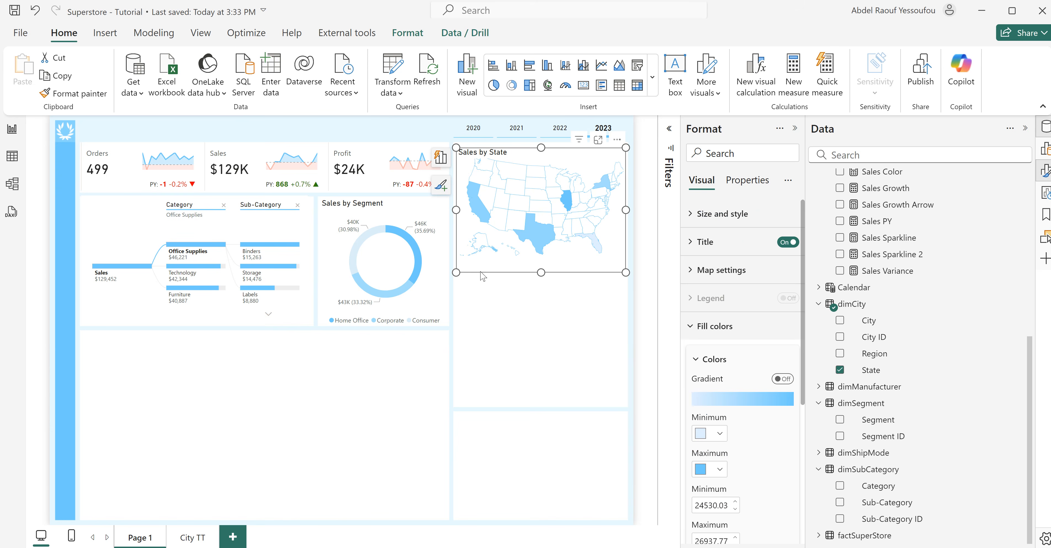
{"action": "left_click", "coordinate": [500, 328]}
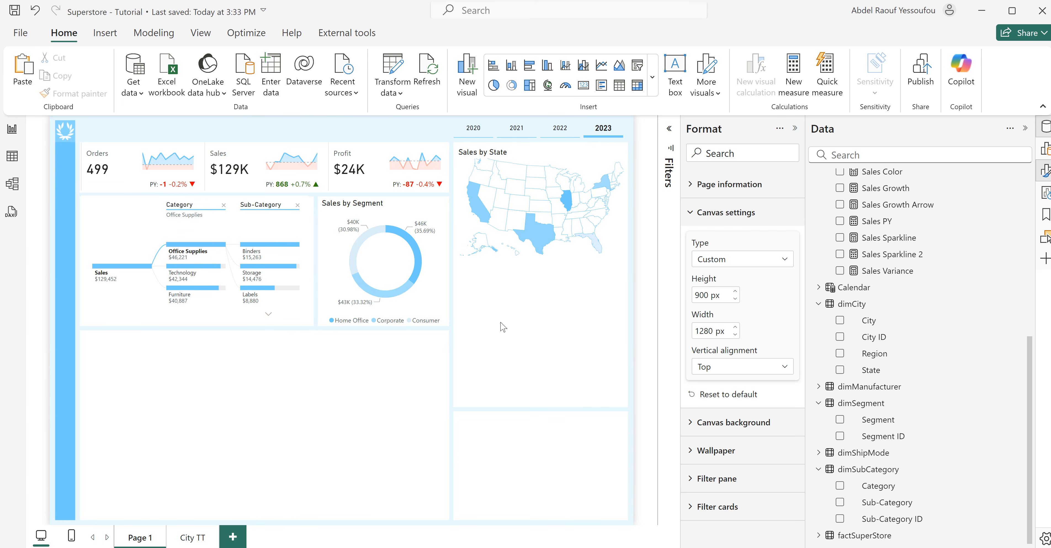
{"action": "left_click", "coordinate": [518, 269]}
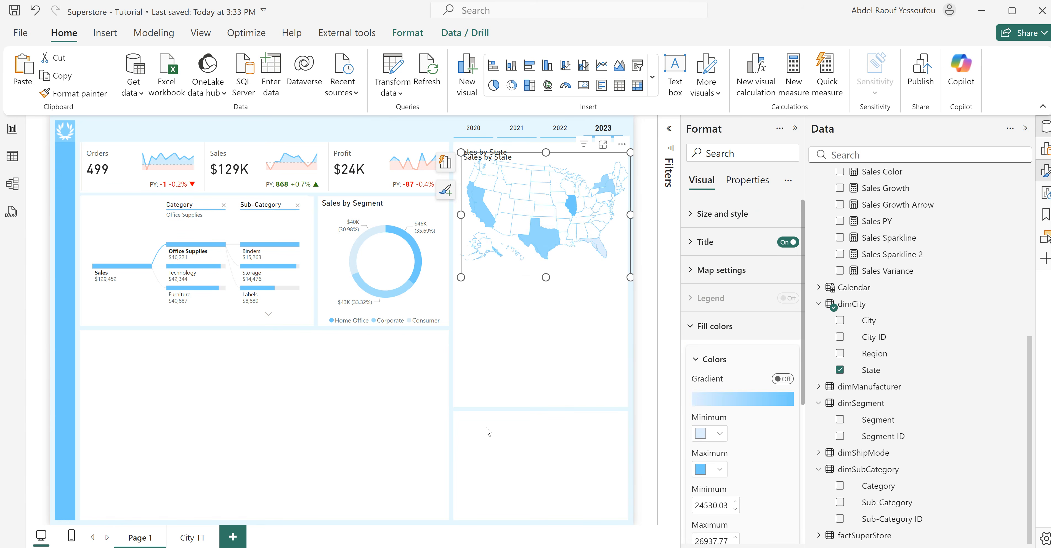
{"action": "left_click", "coordinate": [462, 444]}
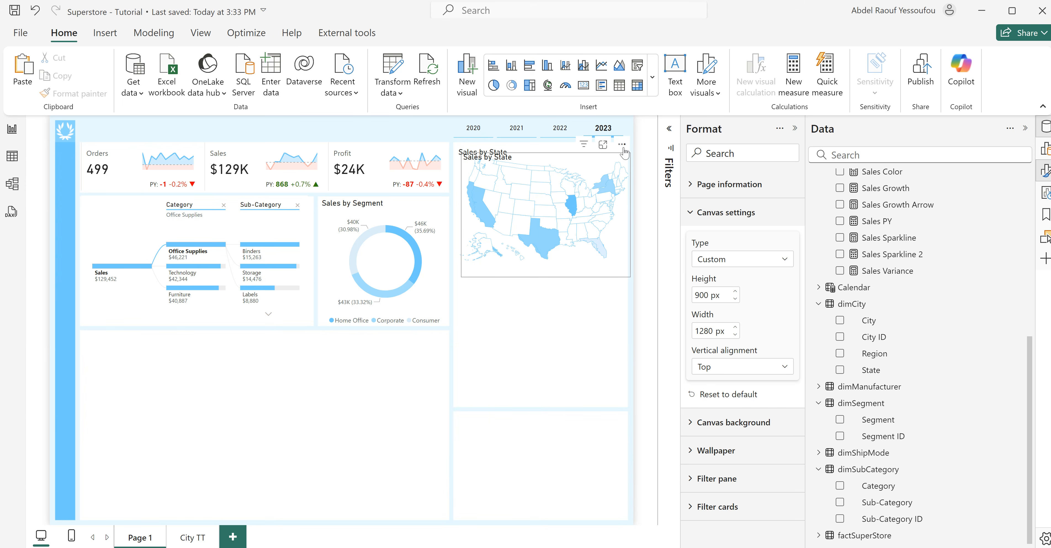
{"action": "left_click_drag", "start_coordinate": [624, 149], "coordinate": [315, 342]}
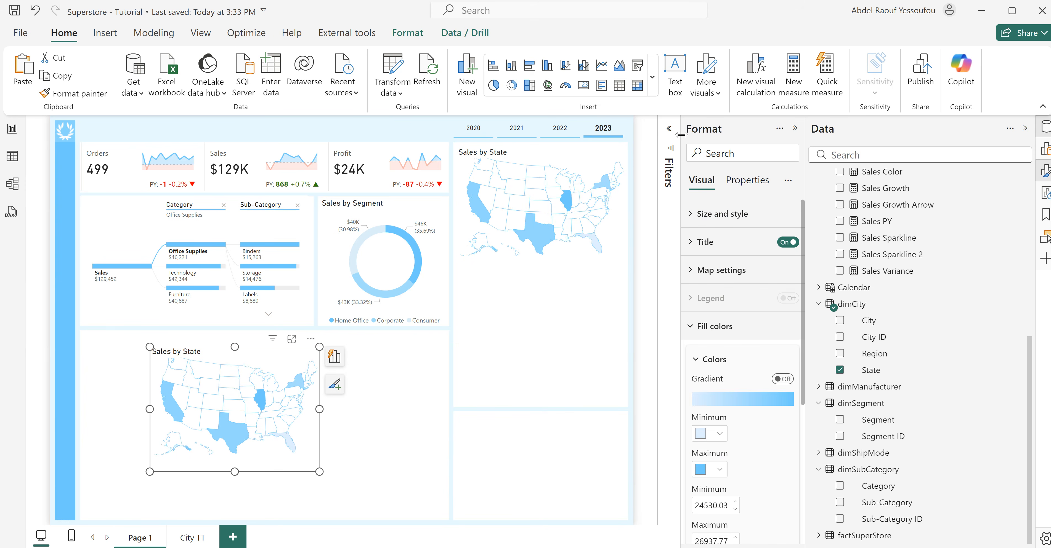
- Add Region as a visual-level filter on the copied map and keep only Central
{"action": "left_click", "coordinate": [668, 132]}
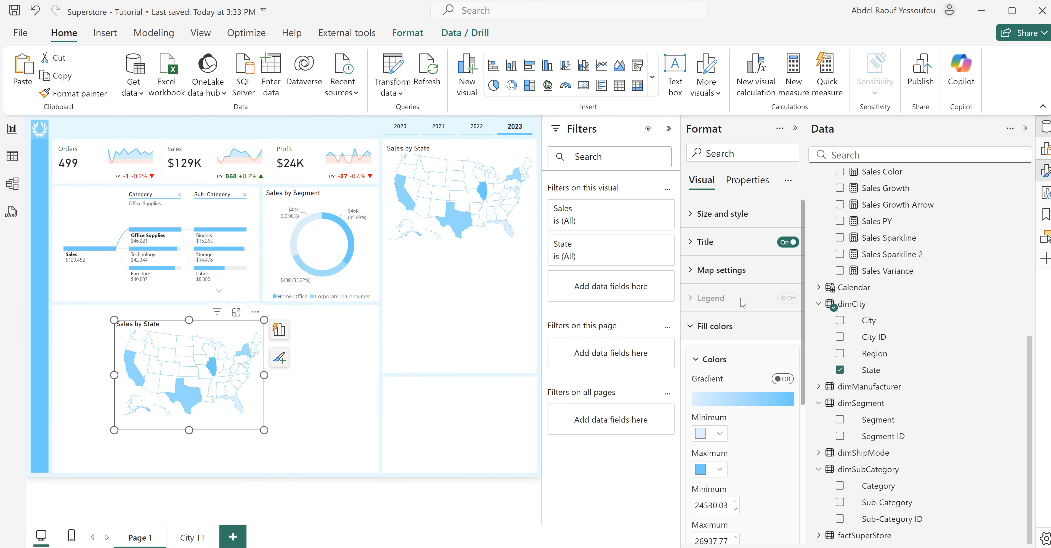
{"action": "left_click_drag", "start_coordinate": [879, 358], "coordinate": [619, 293]}
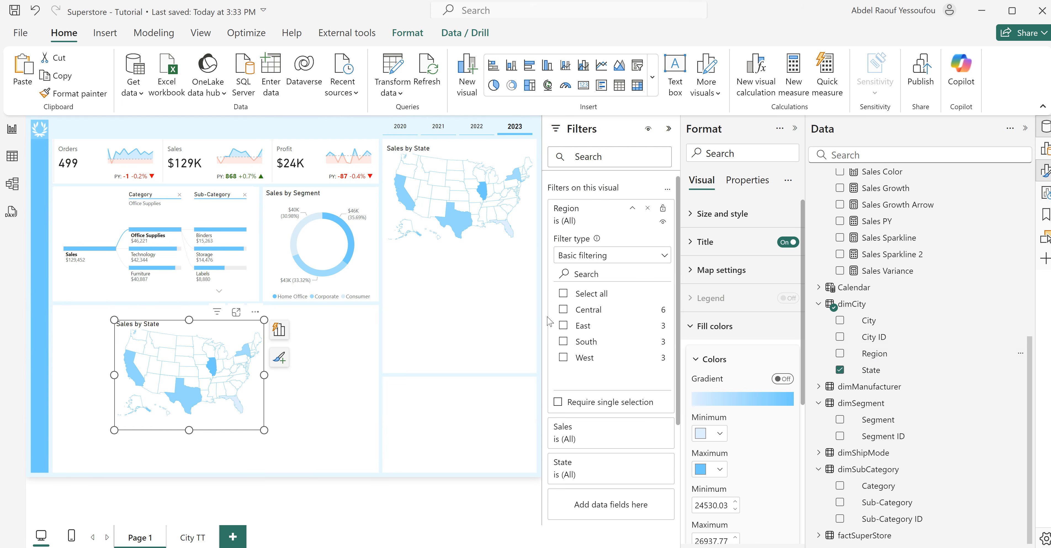
{"action": "left_click", "coordinate": [563, 311]}
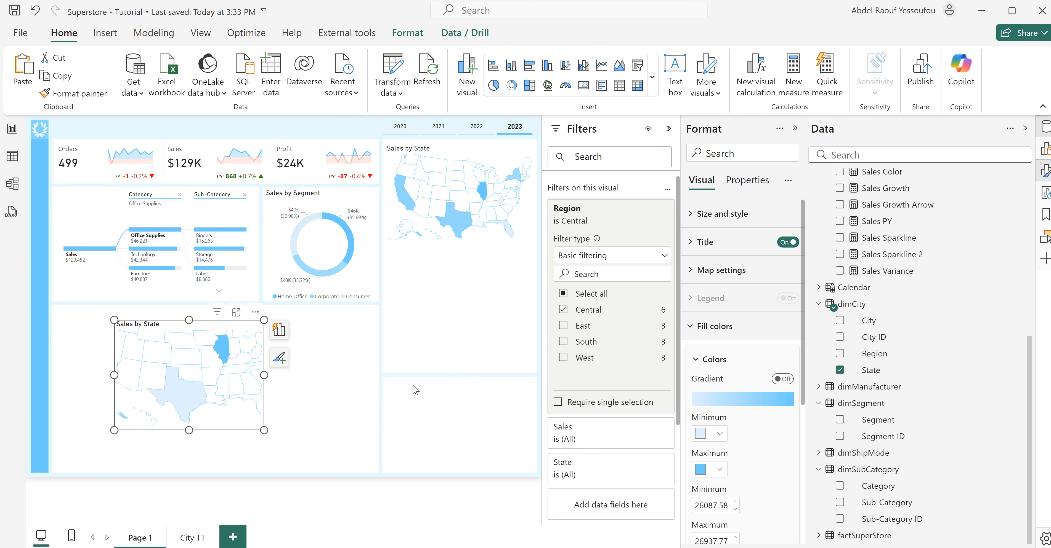
- Turn off Show blank areas in the Central map's fill color settings
{"action": "mouse_move", "coordinate": [212, 403]}
{"action": "scroll", "coordinate": [750, 473], "scroll_direction": "down", "scroll_amount": 5}
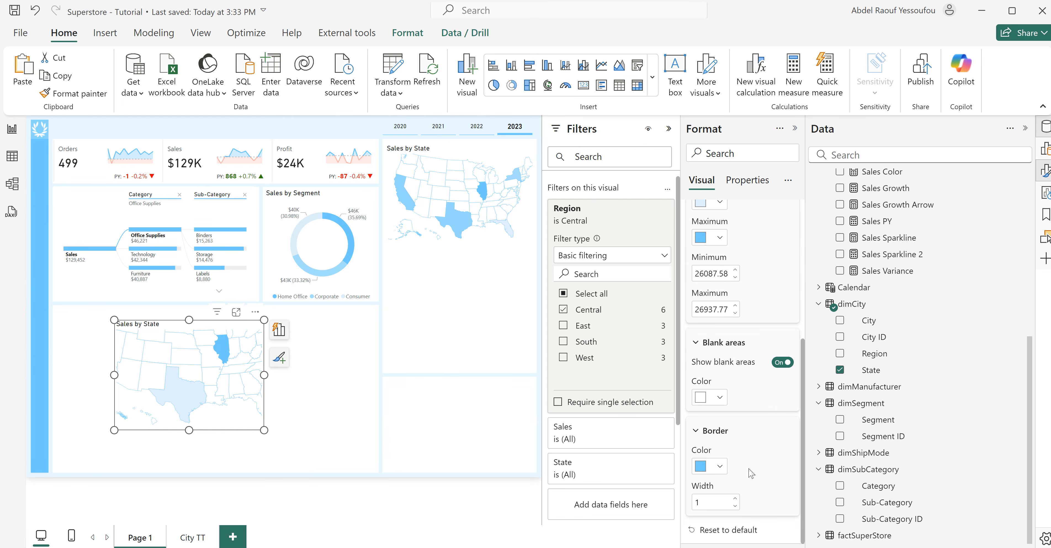
{"action": "left_click", "coordinate": [779, 362]}
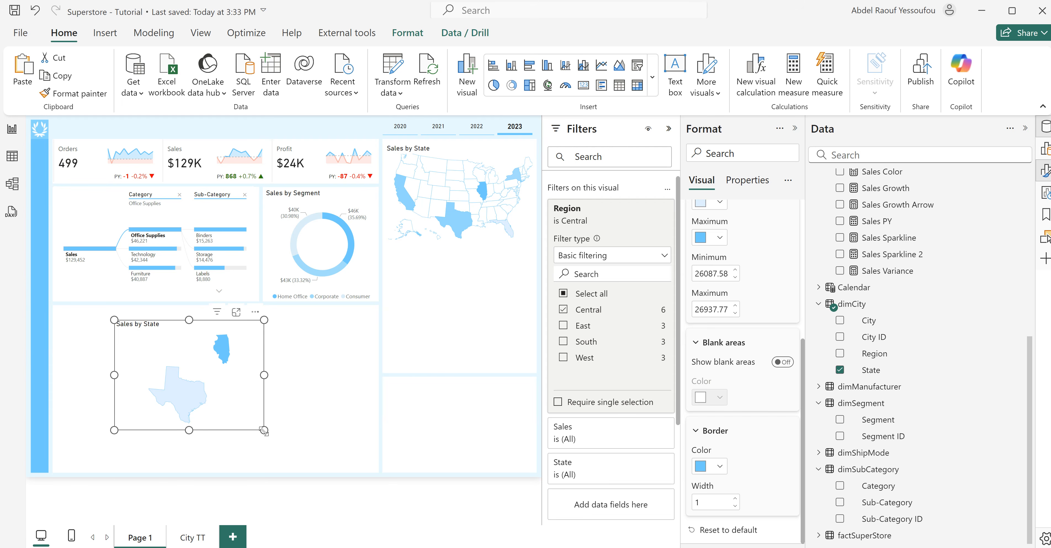
- Turn off the Central map's title and shrink the visual to roughly a third of its original width and height
{"action": "left_click_drag", "start_coordinate": [264, 431], "coordinate": [199, 402]}
{"action": "scroll", "coordinate": [734, 353], "scroll_direction": "up", "scroll_amount": 5}
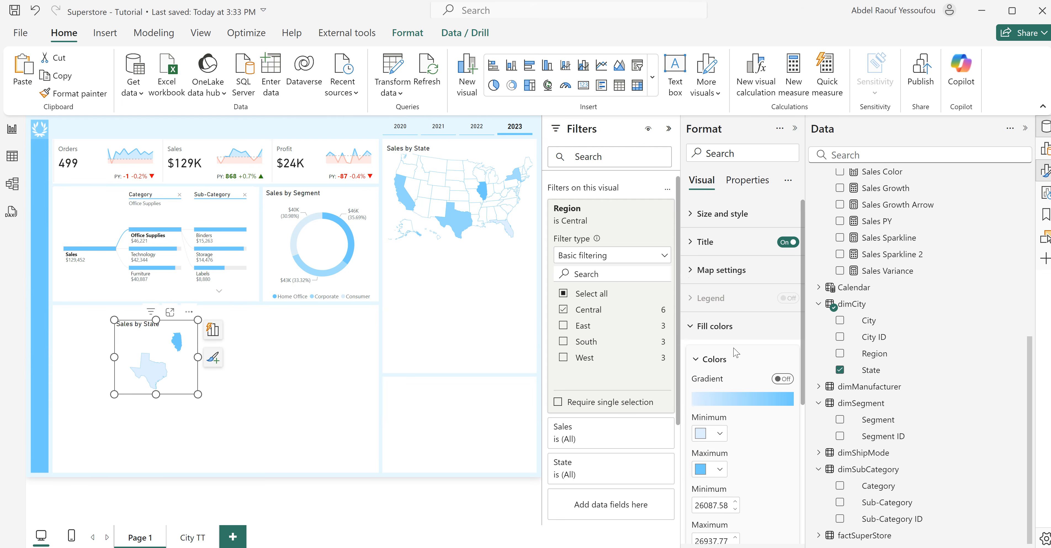
{"action": "left_click", "coordinate": [787, 243]}
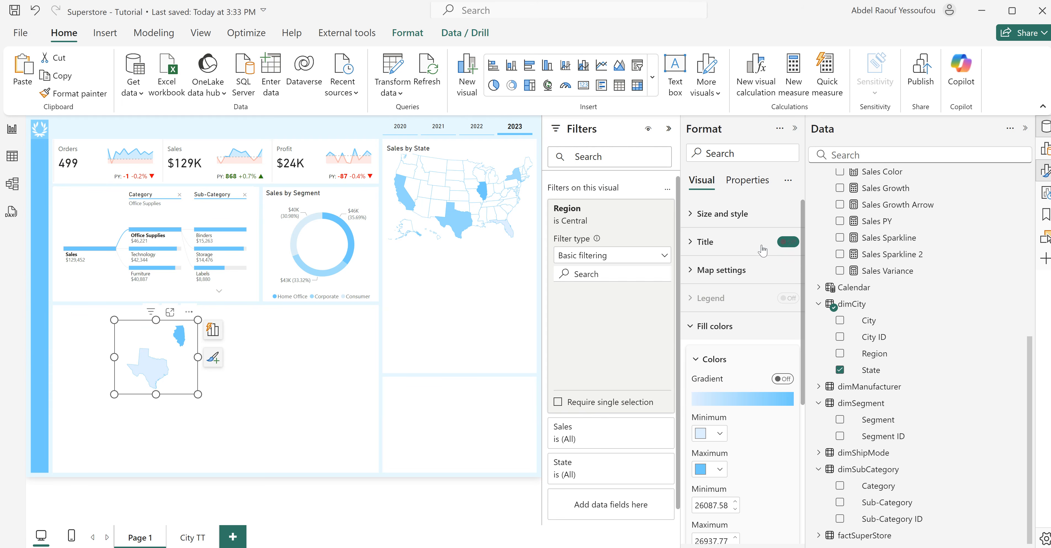
{"action": "left_click_drag", "start_coordinate": [197, 395], "coordinate": [166, 359]}
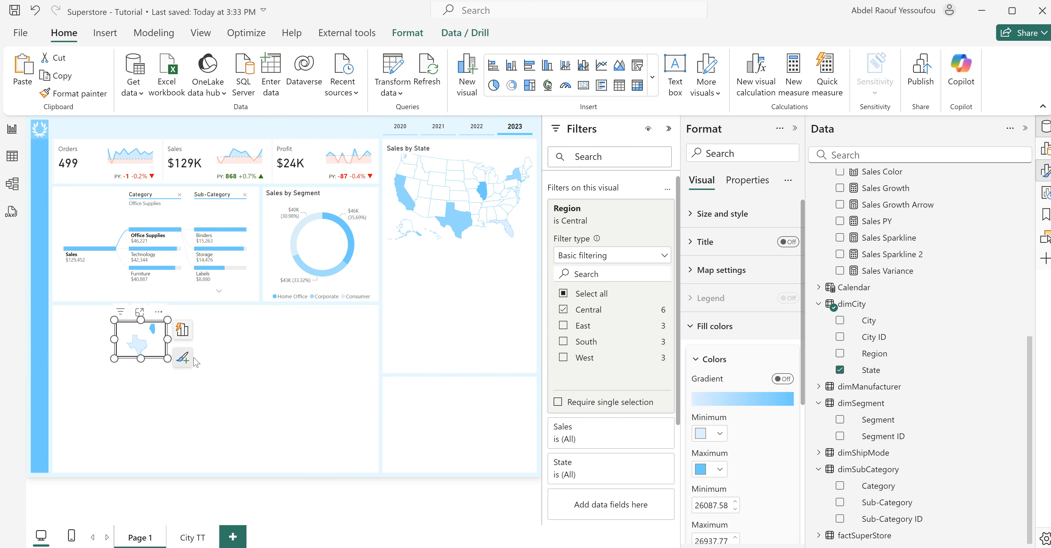
- Move the Central map beneath the Sales by State map as a small thumbnail, and shorten the Sales by State map's height
{"action": "left_click_drag", "start_coordinate": [161, 320], "coordinate": [430, 256]}
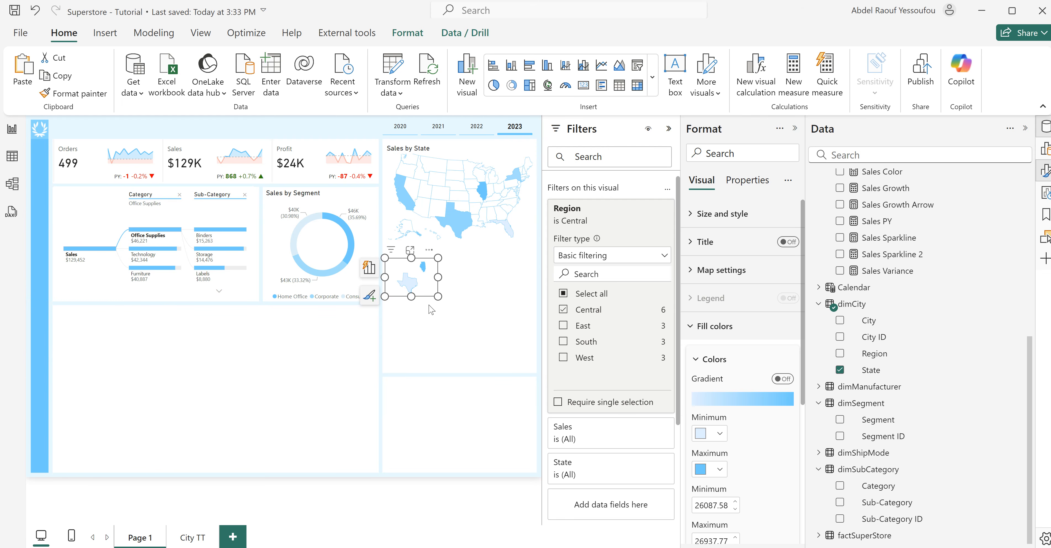
{"action": "left_click_drag", "start_coordinate": [439, 296], "coordinate": [421, 287]}
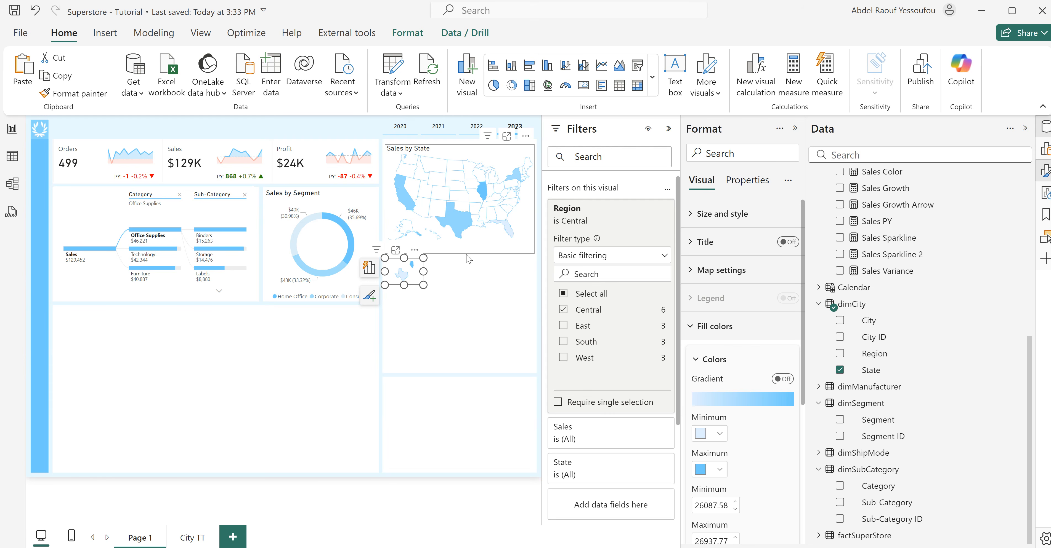
{"action": "left_click", "coordinate": [467, 253]}
{"action": "left_click_drag", "start_coordinate": [460, 254], "coordinate": [461, 238]}
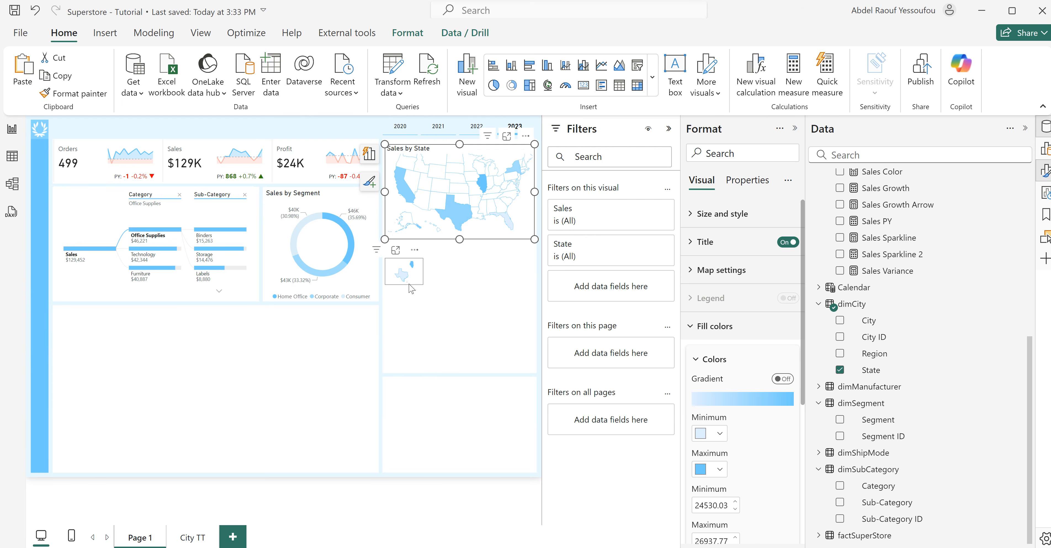
- Shift the small Central map slightly down, leaving a gap below the Sales by State map, and deselect it
{"action": "left_click", "coordinate": [410, 286]}
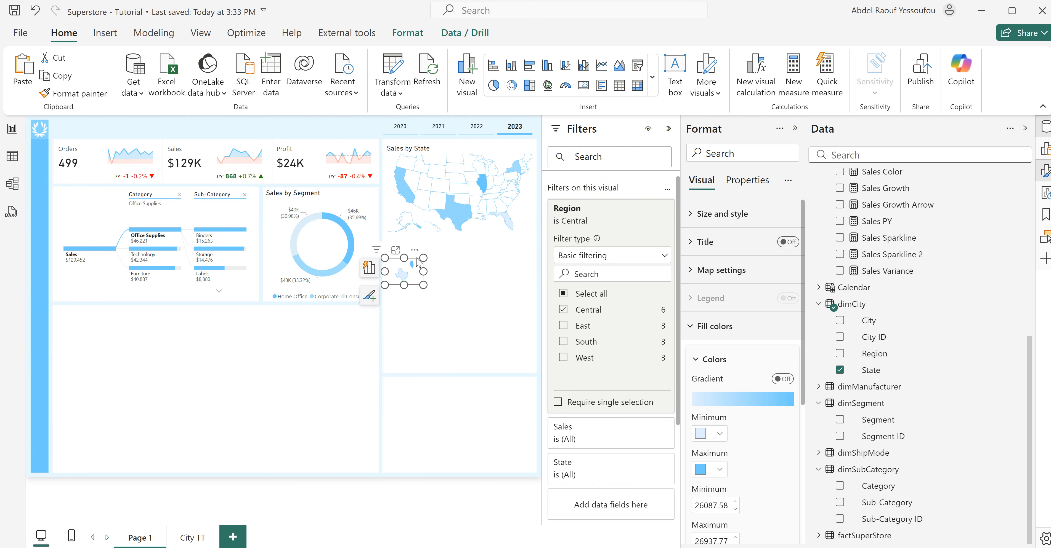
{"action": "left_click_drag", "start_coordinate": [416, 258], "coordinate": [417, 261]}
{"action": "left_click", "coordinate": [422, 318]}
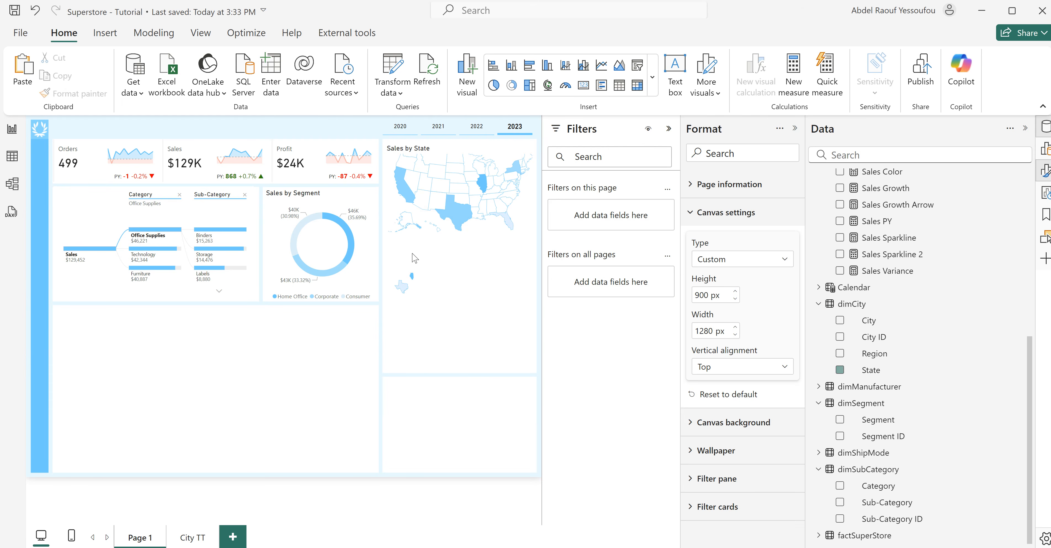
{"action": "left_click", "coordinate": [422, 286]}
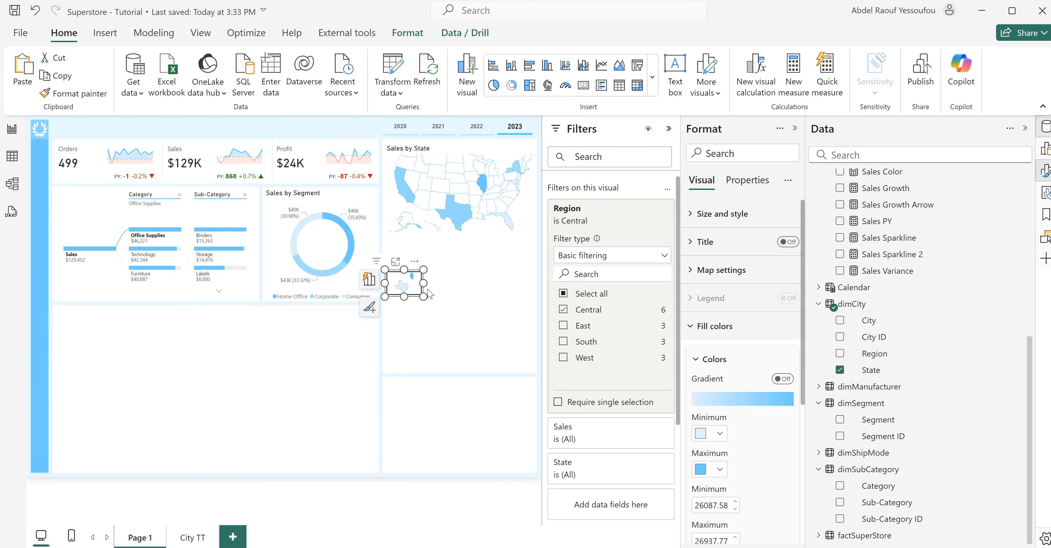
{"action": "left_click", "coordinate": [422, 306]}
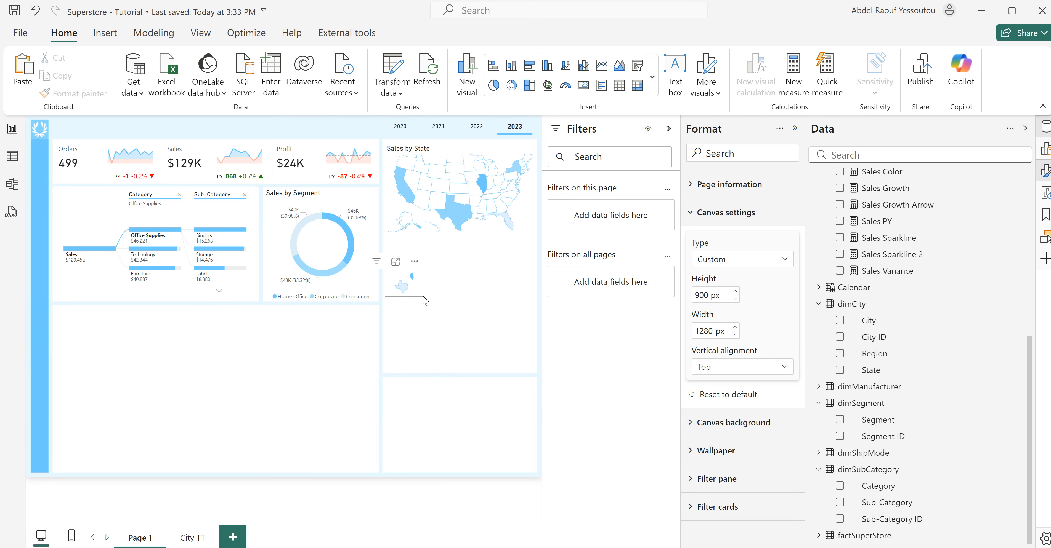
{"action": "left_click", "coordinate": [422, 296]}
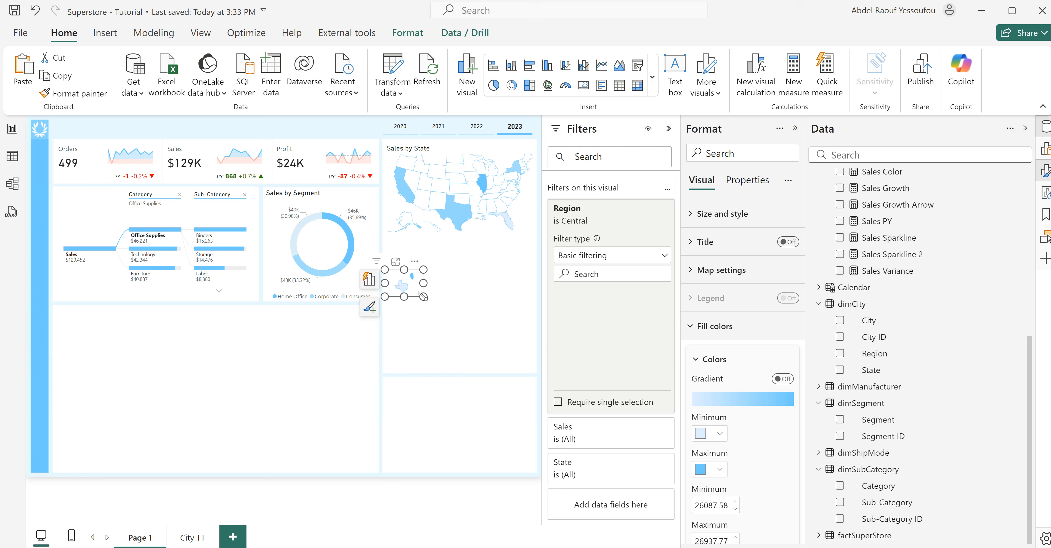
{"action": "left_click", "coordinate": [426, 315]}
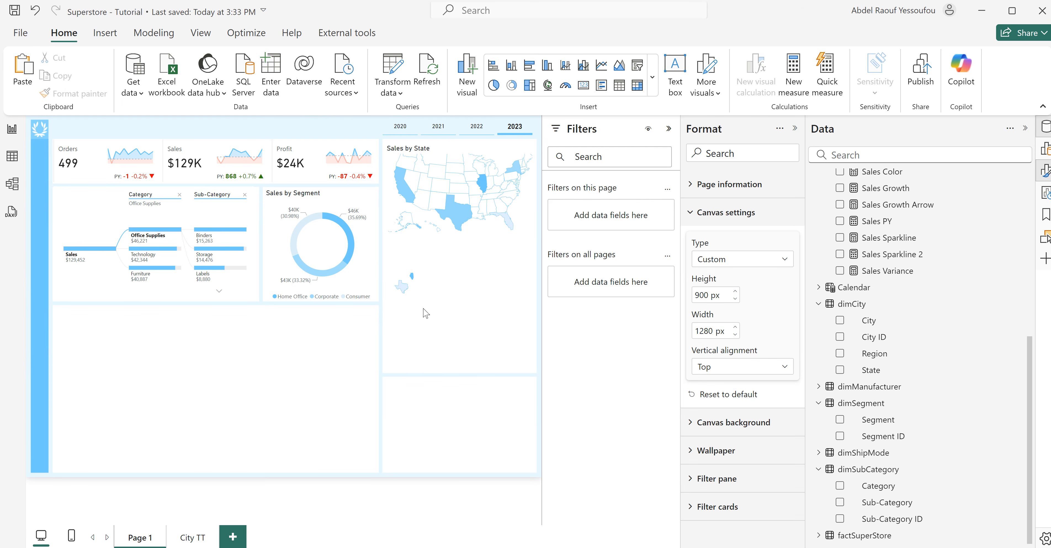
- Duplicate the small Central map twice and stack the copies directly beneath it, left edges aligned
{"action": "left_click", "coordinate": [417, 289]}
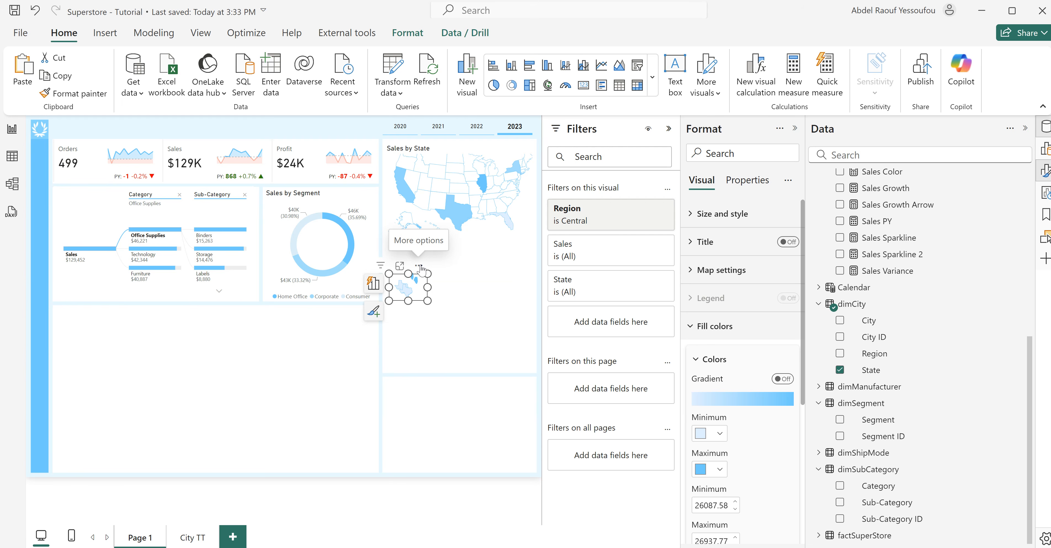
{"action": "left_click_drag", "start_coordinate": [420, 269], "coordinate": [419, 310]}
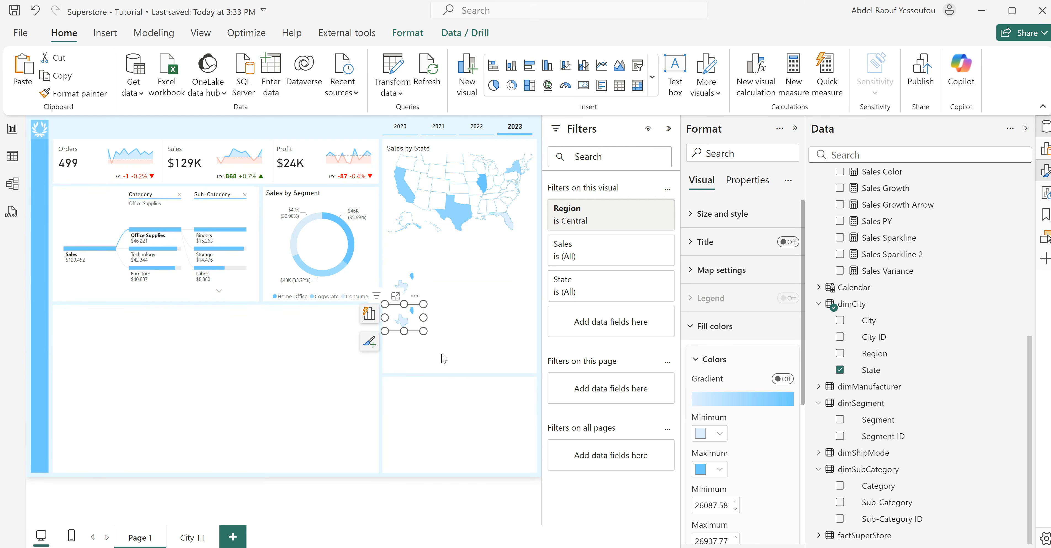
{"action": "left_click", "coordinate": [444, 360]}
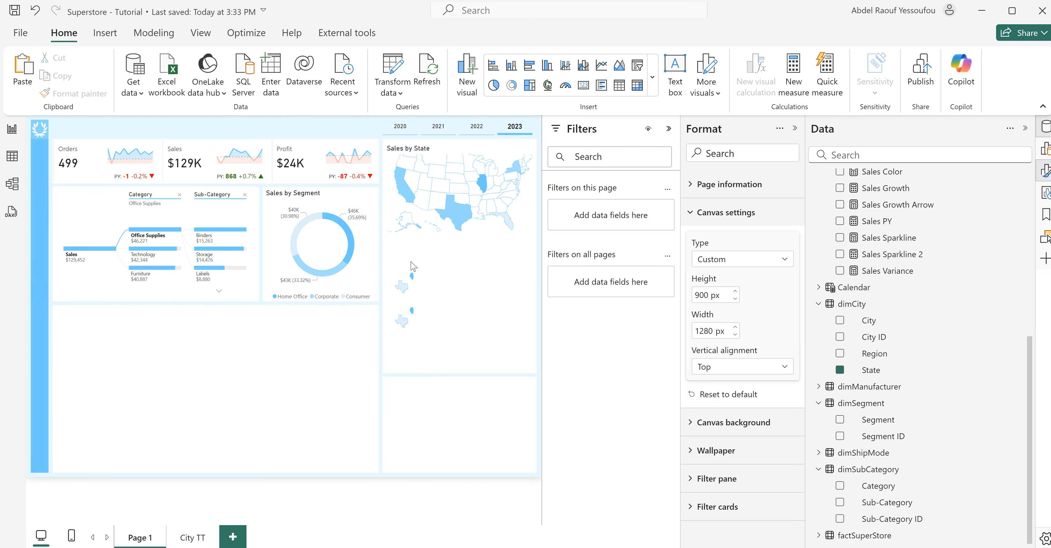
{"action": "left_click", "coordinate": [413, 272]}
{"action": "mouse_move", "coordinate": [414, 274]}
{"action": "left_mouse_down"}
{"action": "mouse_move", "coordinate": [433, 334]}
{"action": "mouse_move", "coordinate": [421, 325]}
{"action": "mouse_move", "coordinate": [418, 289]}
{"action": "left_mouse_up"}
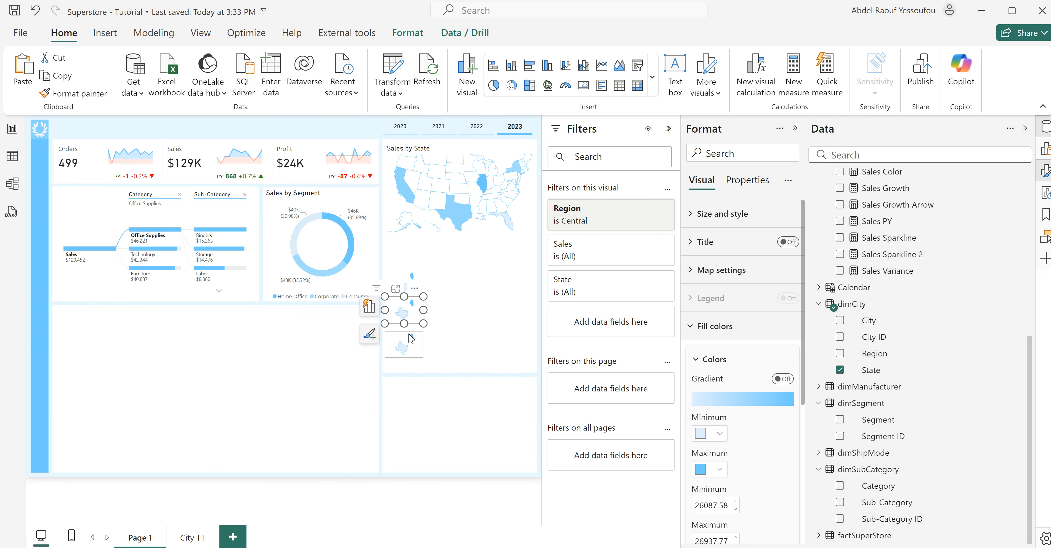
{"action": "left_click_drag", "start_coordinate": [420, 323], "coordinate": [420, 317]}
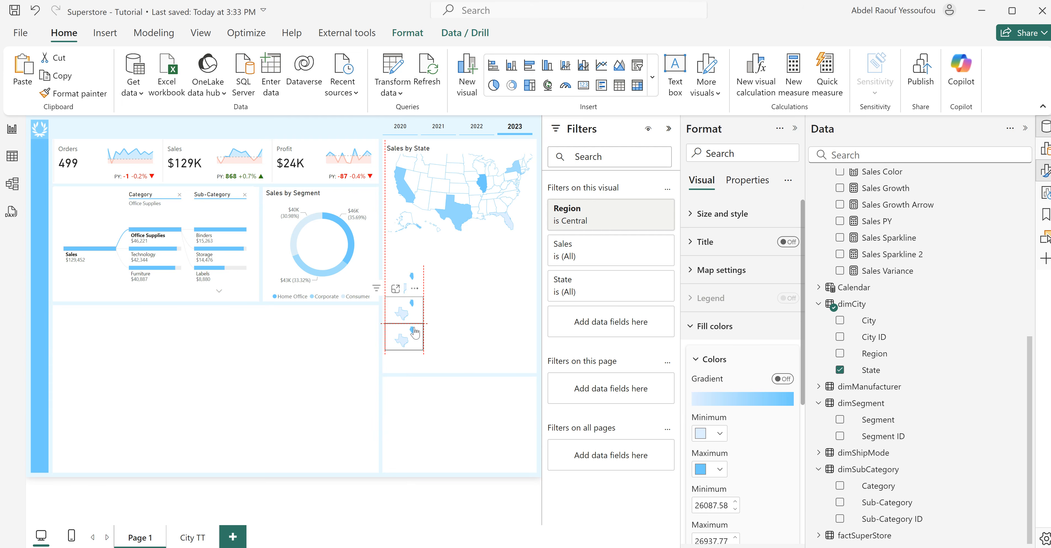
{"action": "left_click", "coordinate": [437, 371]}
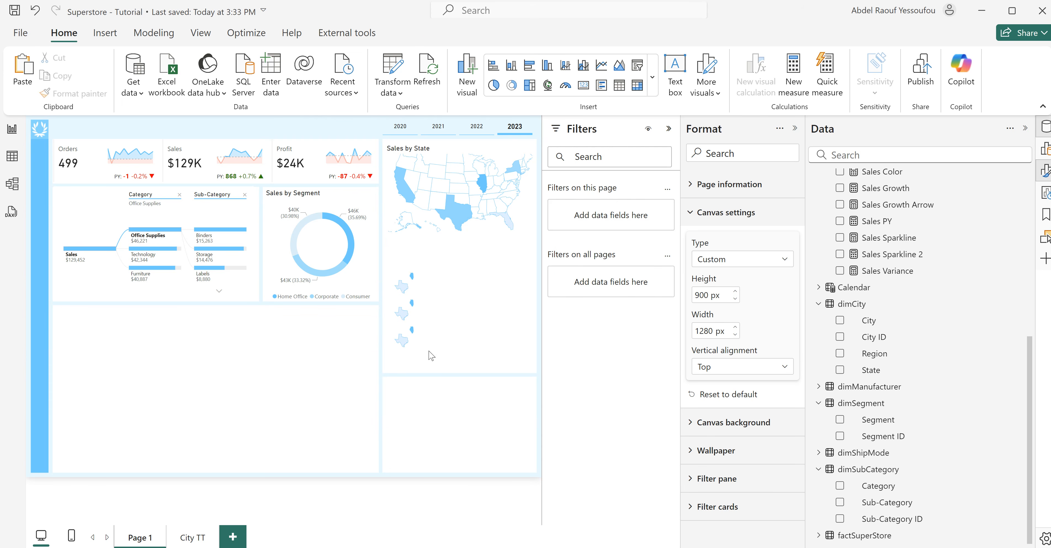
- Add a fourth Central map at the end of the stack and line all four maps up in one column
{"action": "left_click", "coordinate": [412, 288]}
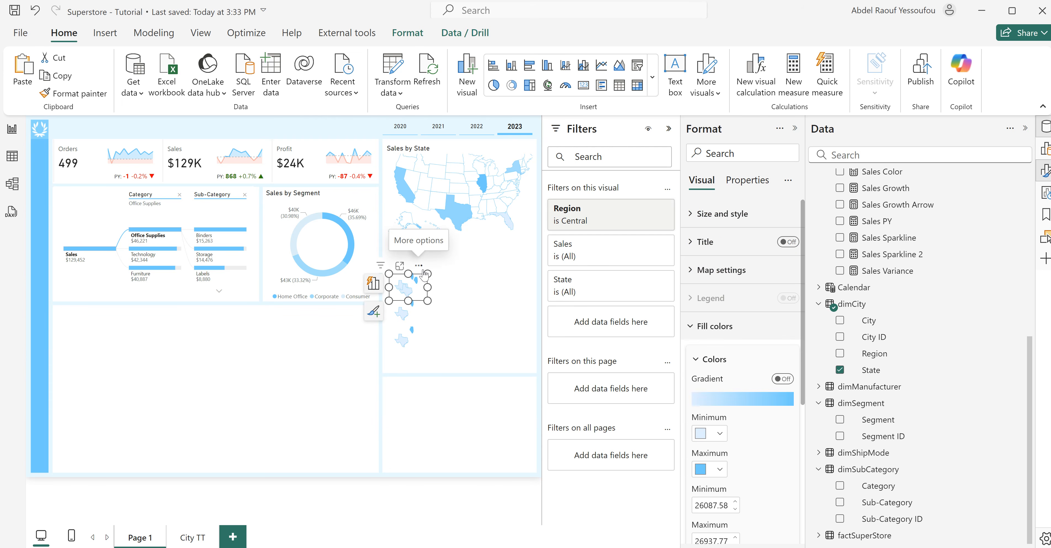
{"action": "left_click_drag", "start_coordinate": [425, 275], "coordinate": [420, 347]}
{"action": "left_click", "coordinate": [414, 304]}
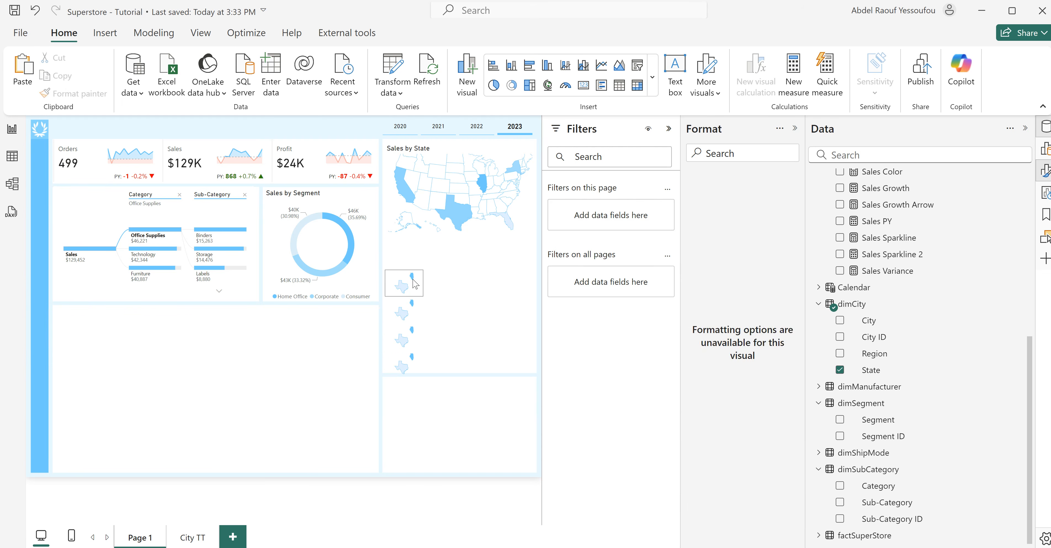
- Change the second small map's Region filter from Central to East
{"action": "left_click", "coordinate": [423, 324]}
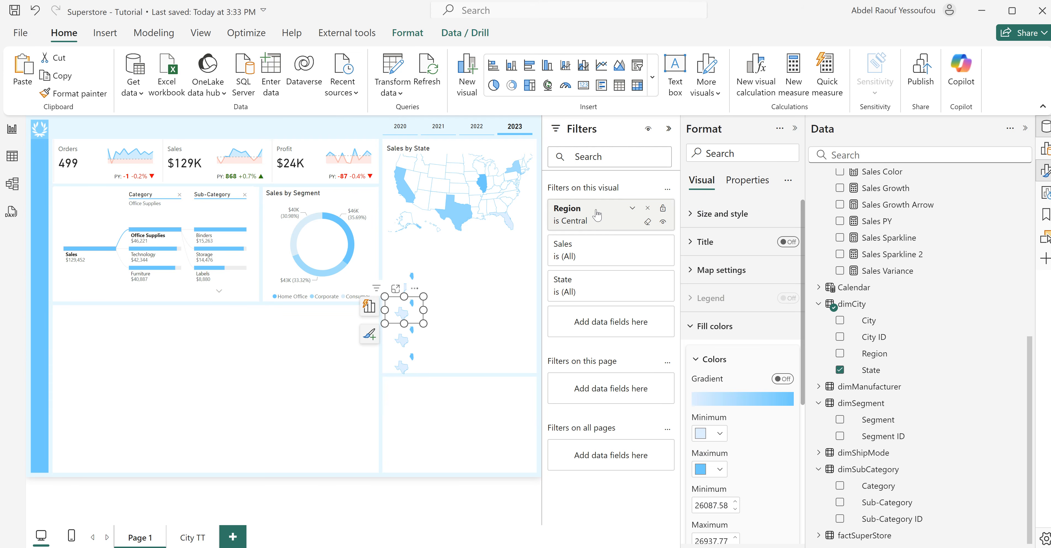
{"action": "left_click", "coordinate": [594, 221]}
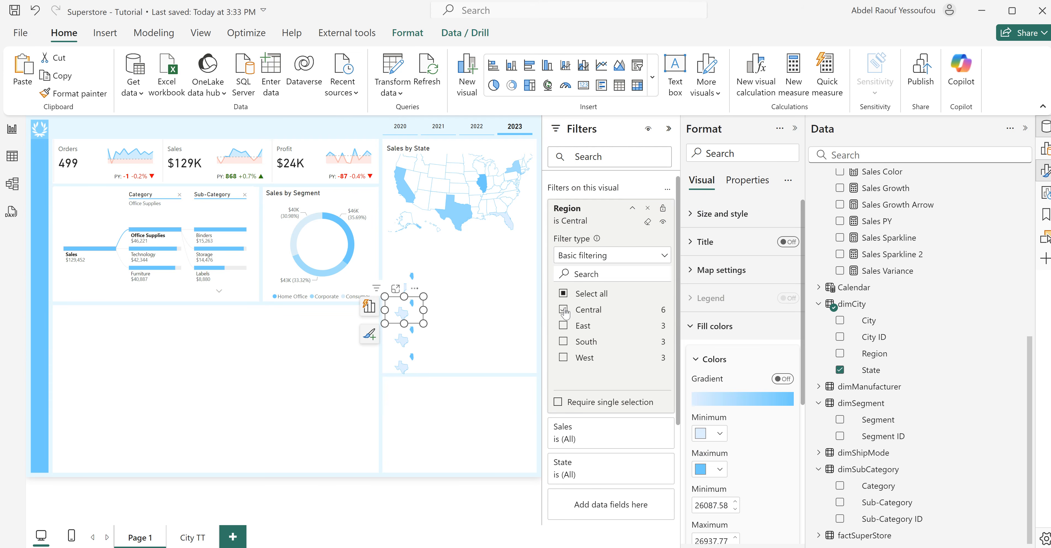
{"action": "left_click", "coordinate": [563, 310]}
{"action": "left_click", "coordinate": [564, 325]}
- Change the third small map's Region filter from Central to South
{"action": "left_click_drag", "start_coordinate": [423, 324], "coordinate": [423, 348]}
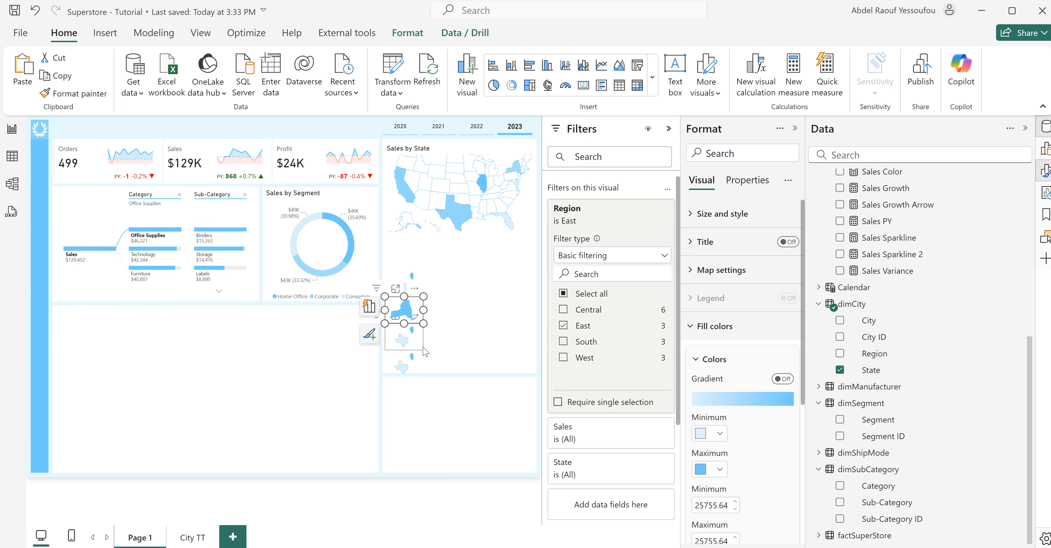
{"action": "left_click", "coordinate": [423, 349]}
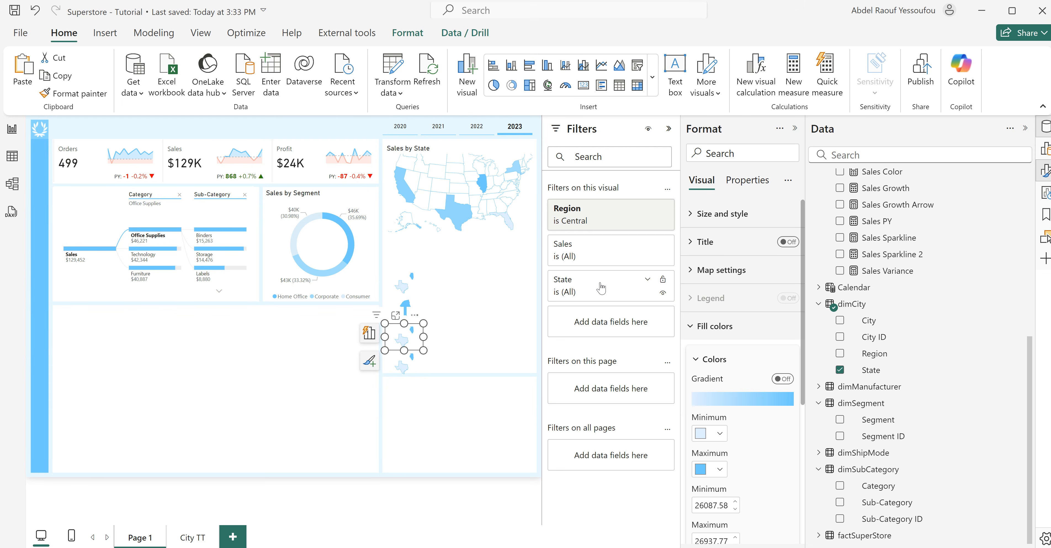
{"action": "left_click", "coordinate": [583, 218]}
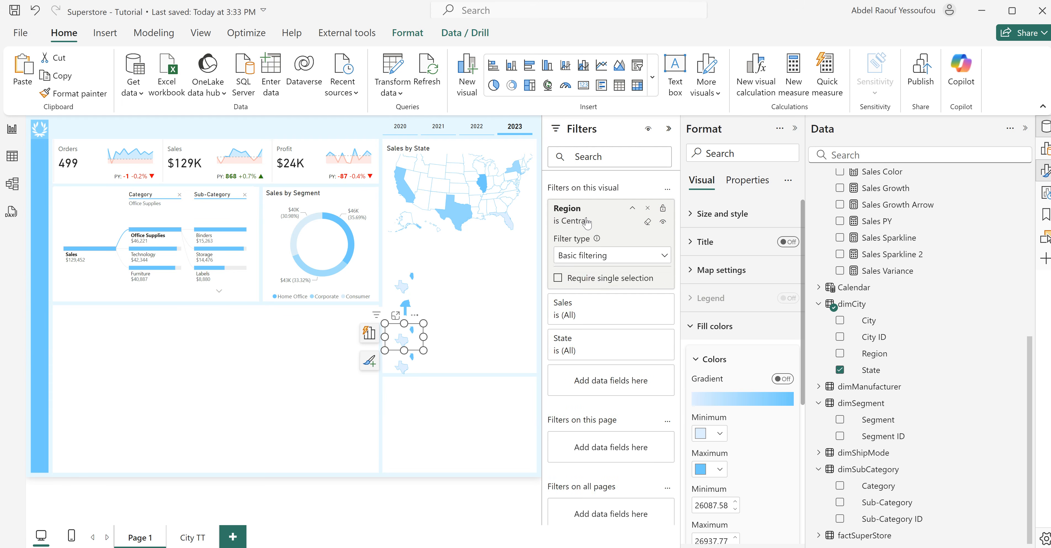
{"action": "left_click", "coordinate": [562, 311]}
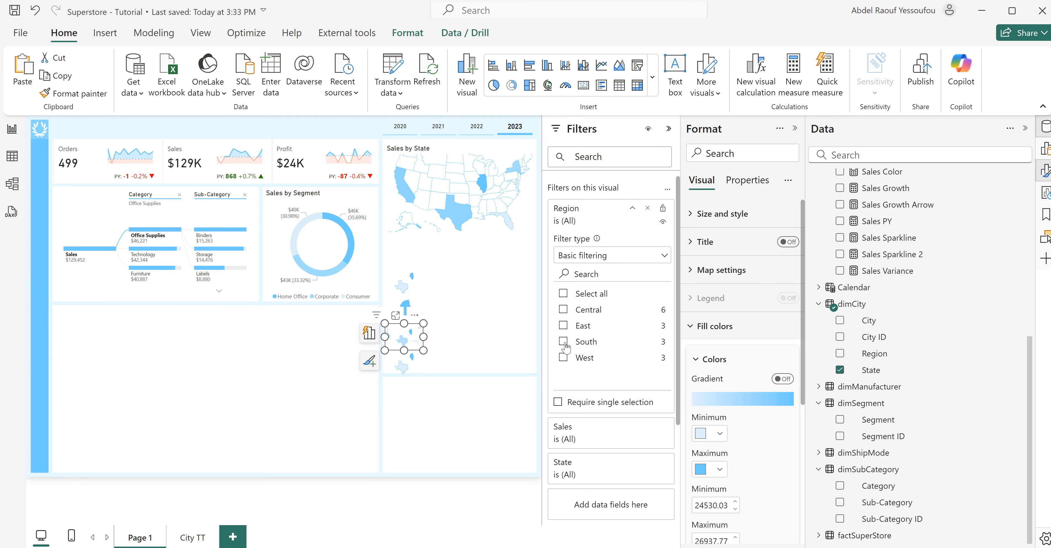
{"action": "left_click", "coordinate": [563, 342]}
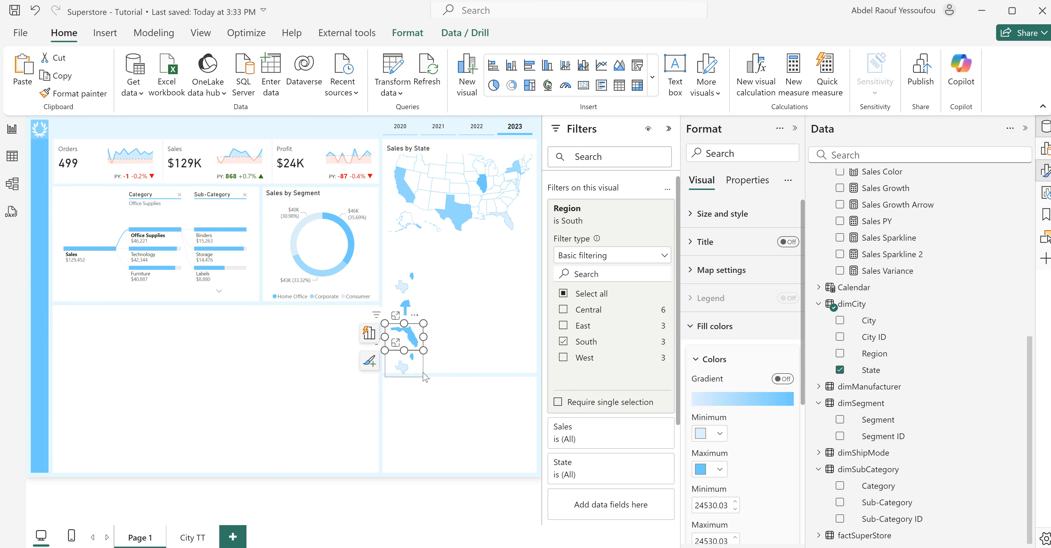
- Change the fourth small map's Region filter from Central to West
{"action": "left_click", "coordinate": [423, 375]}
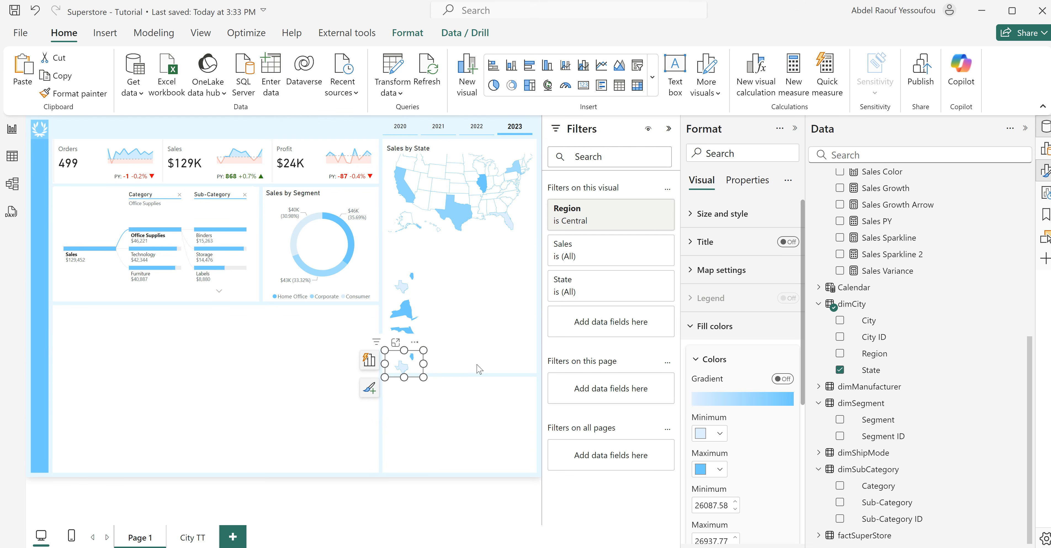
{"action": "left_click", "coordinate": [582, 222]}
{"action": "left_click", "coordinate": [563, 311]}
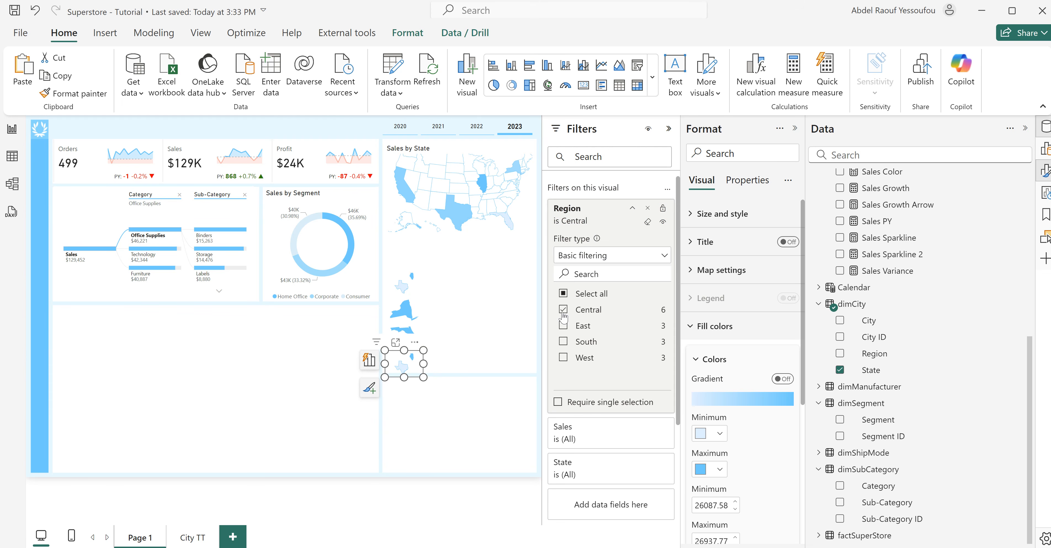
{"action": "left_click", "coordinate": [563, 359]}
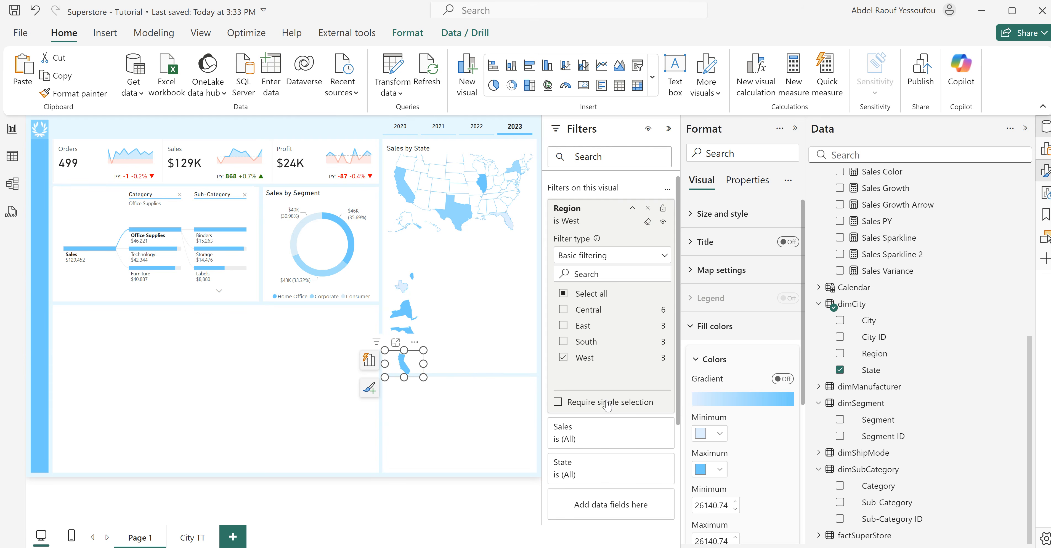
- Set the maximum fill color of the West and South maps to light gray
{"action": "left_click", "coordinate": [719, 470]}
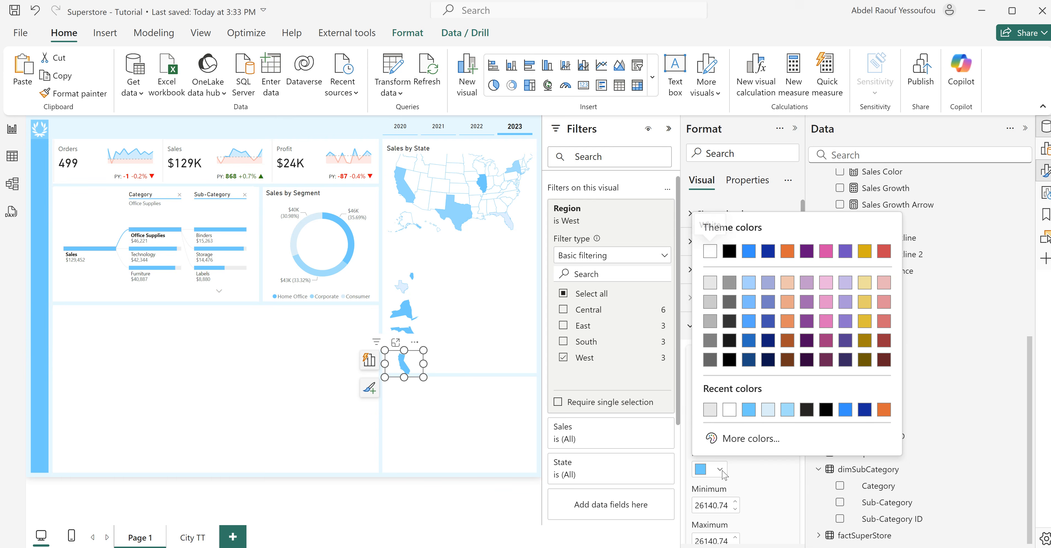
{"action": "left_click", "coordinate": [710, 283]}
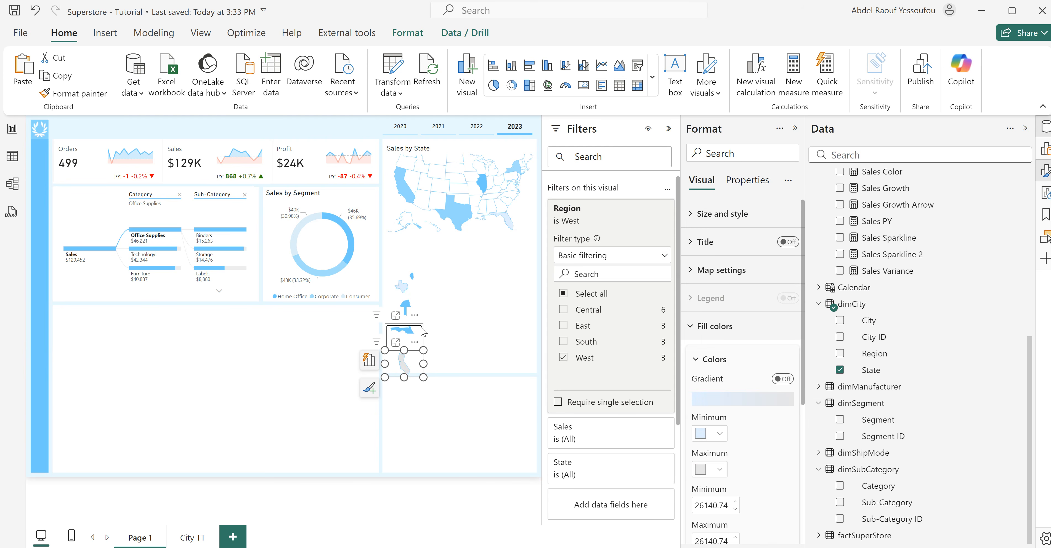
{"action": "left_click", "coordinate": [404, 330]}
{"action": "left_click", "coordinate": [720, 470]}
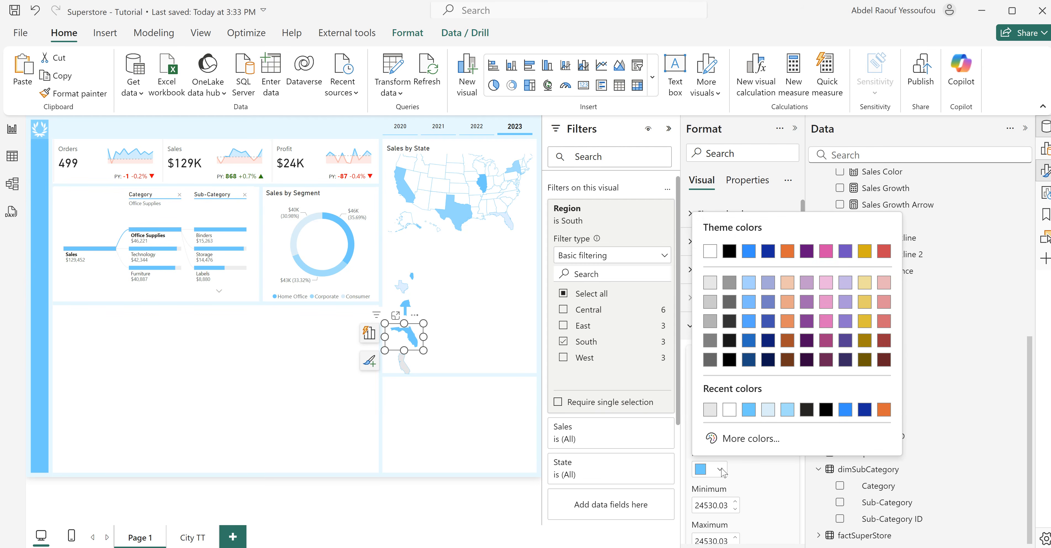
{"action": "left_click", "coordinate": [710, 251]}
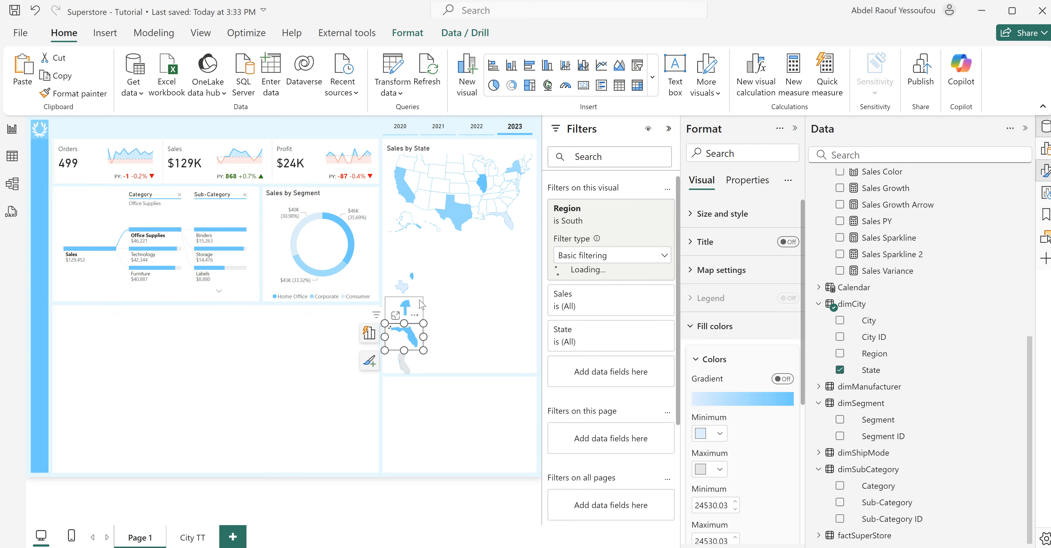
- Set the maximum fill color of the East and Central maps to light gray and deselect them
{"action": "left_click", "coordinate": [404, 308]}
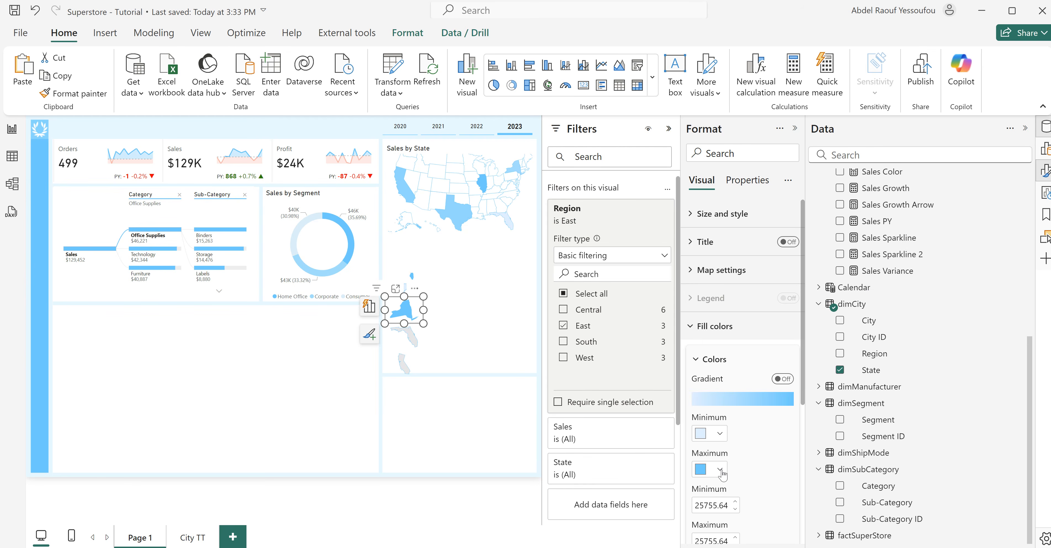
{"action": "left_click", "coordinate": [720, 470]}
{"action": "left_click", "coordinate": [710, 409]}
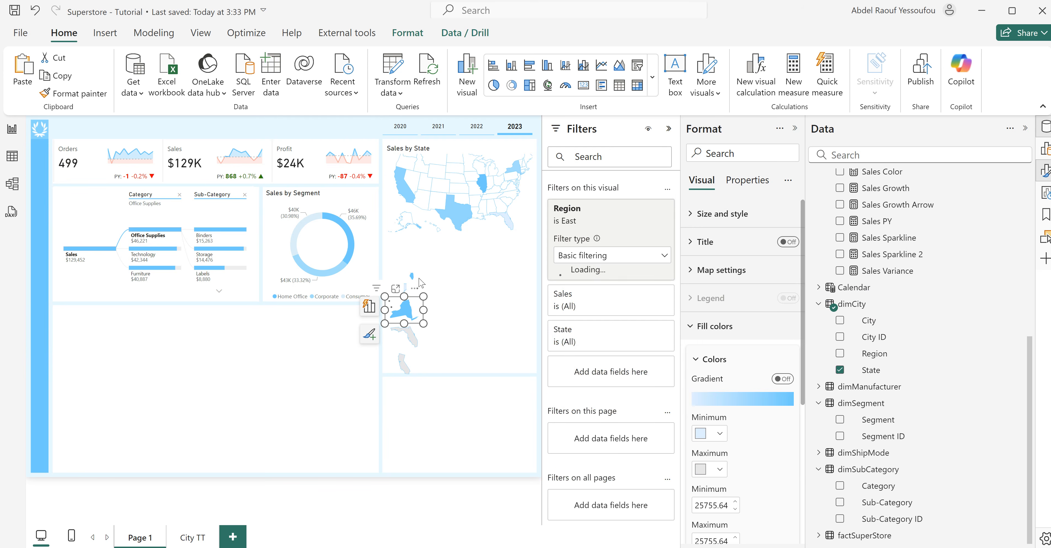
{"action": "left_click", "coordinate": [420, 276]}
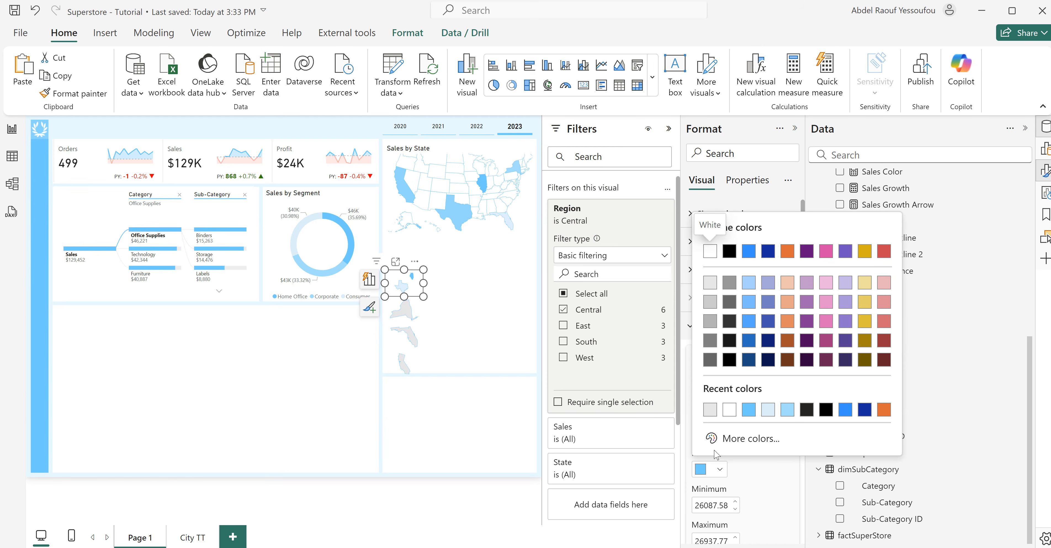
{"action": "left_click", "coordinate": [712, 411]}
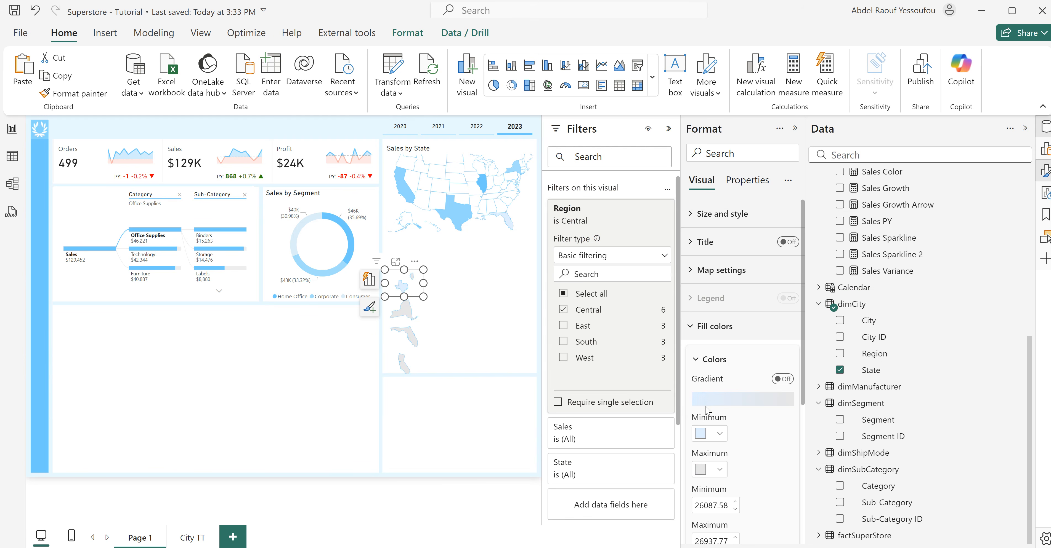
{"action": "left_click", "coordinate": [469, 281]}
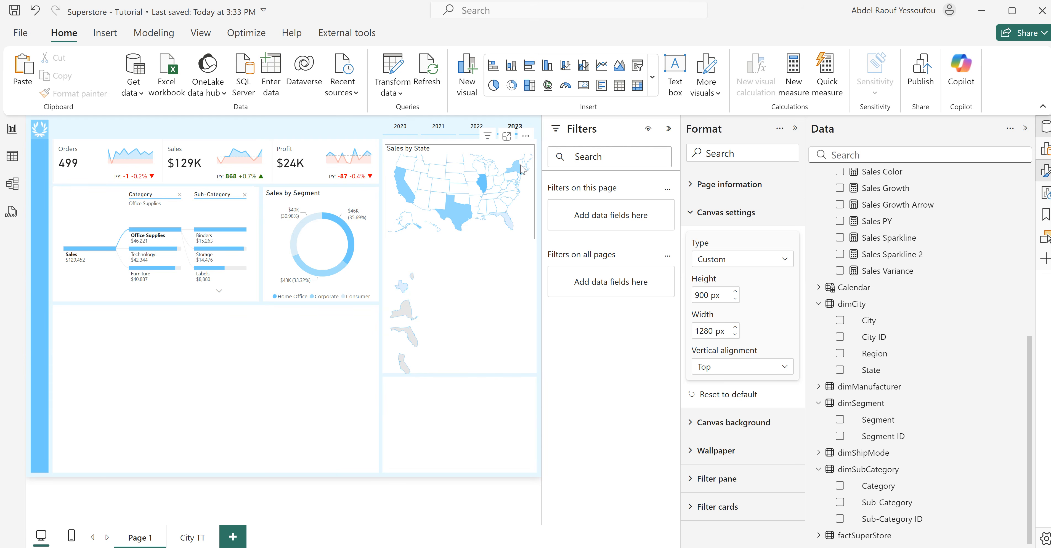
- Insert a card showing the Sales measure and shrink it to 275 wide by 130 high
{"action": "left_click", "coordinate": [583, 86]}
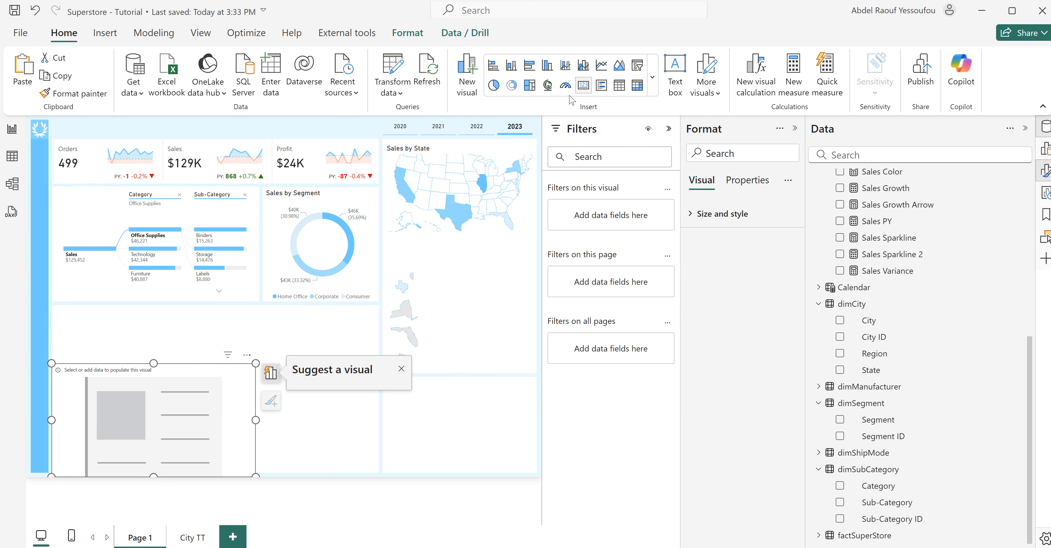
{"action": "scroll", "coordinate": [943, 349], "scroll_direction": "up", "scroll_amount": 6}
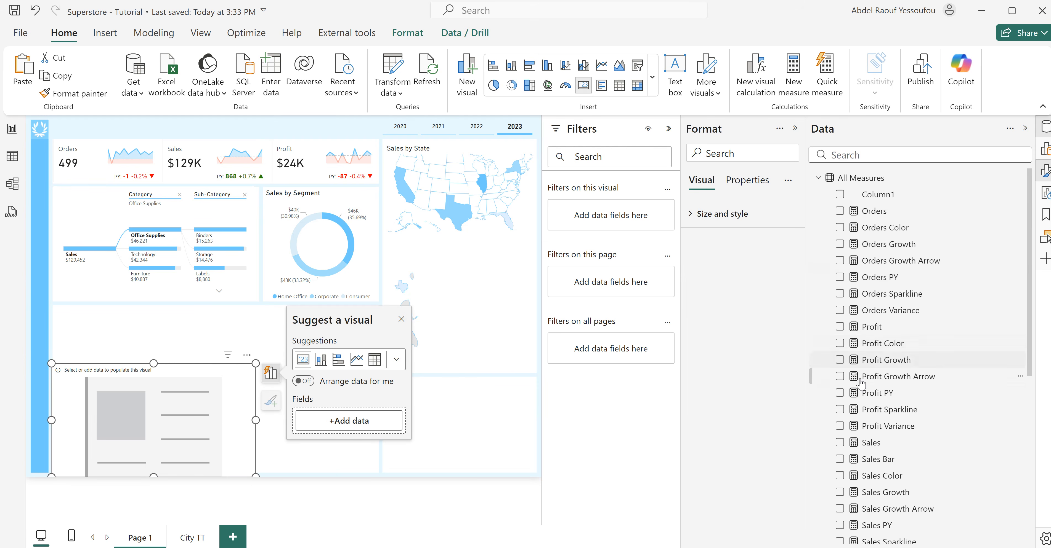
{"action": "left_click", "coordinate": [840, 445]}
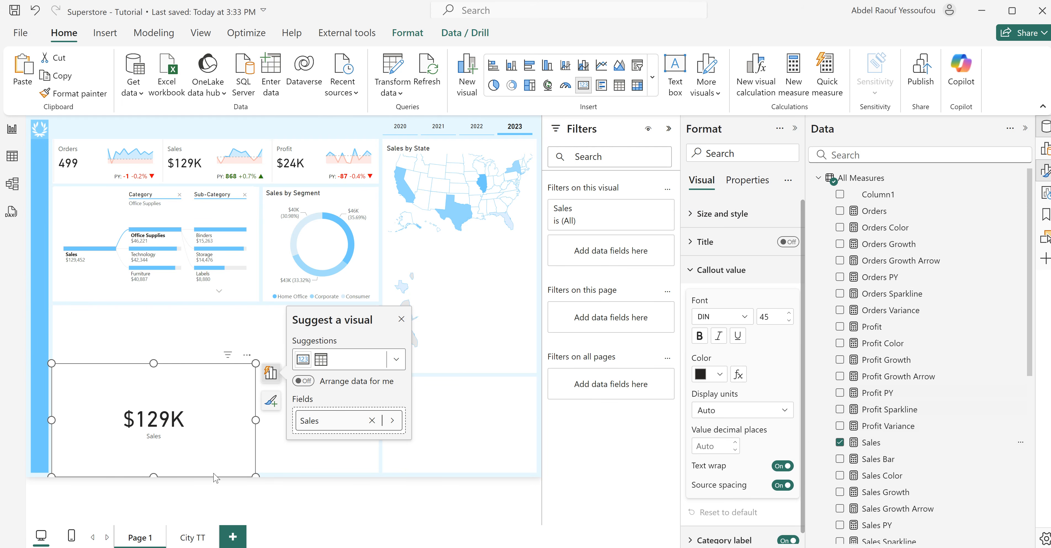
{"action": "left_click_drag", "start_coordinate": [254, 473], "coordinate": [163, 419]}
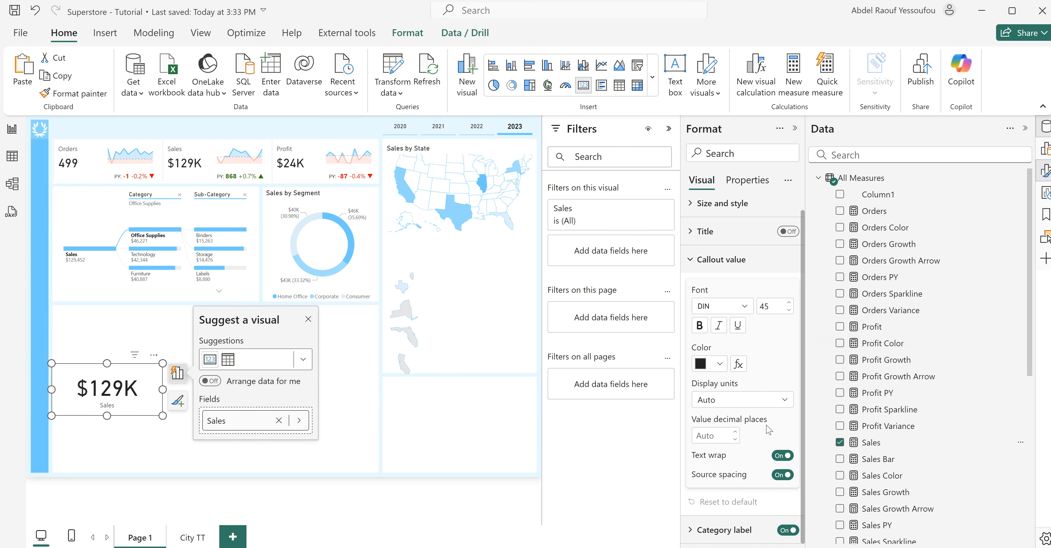
- Set the Sales card's callout font size to 25, turn off its background, and shrink it to 207 wide by 104 high
{"action": "left_click", "coordinate": [773, 301]}
{"action": "type", "text": "25"}
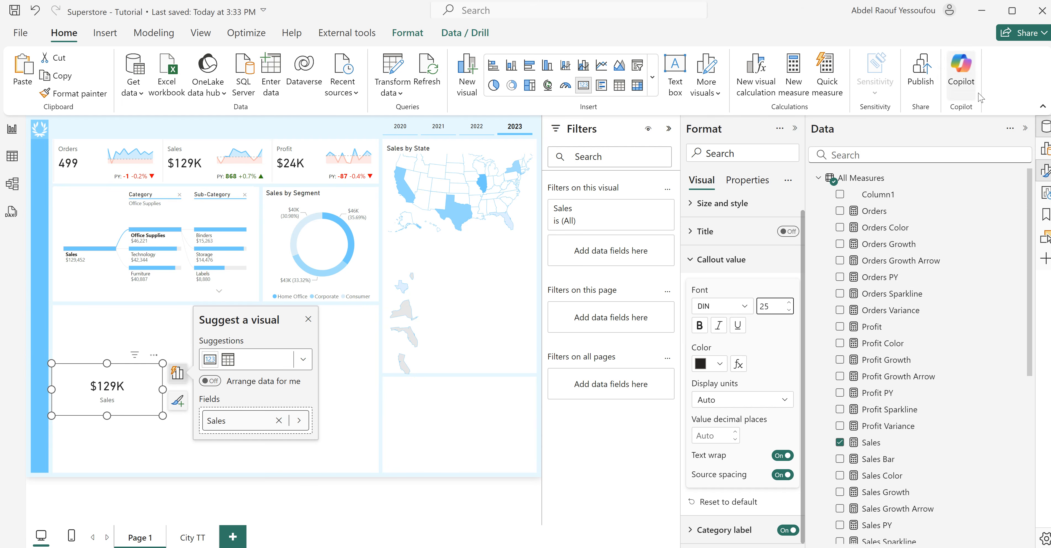
{"action": "left_click", "coordinate": [721, 204]}
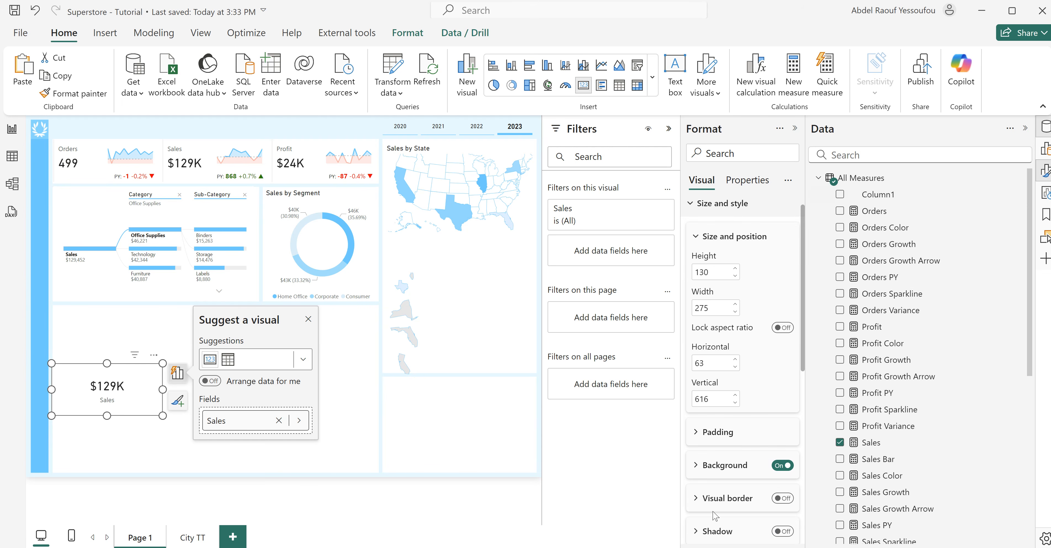
{"action": "left_click", "coordinate": [781, 467]}
{"action": "left_click_drag", "start_coordinate": [163, 416], "coordinate": [135, 406]}
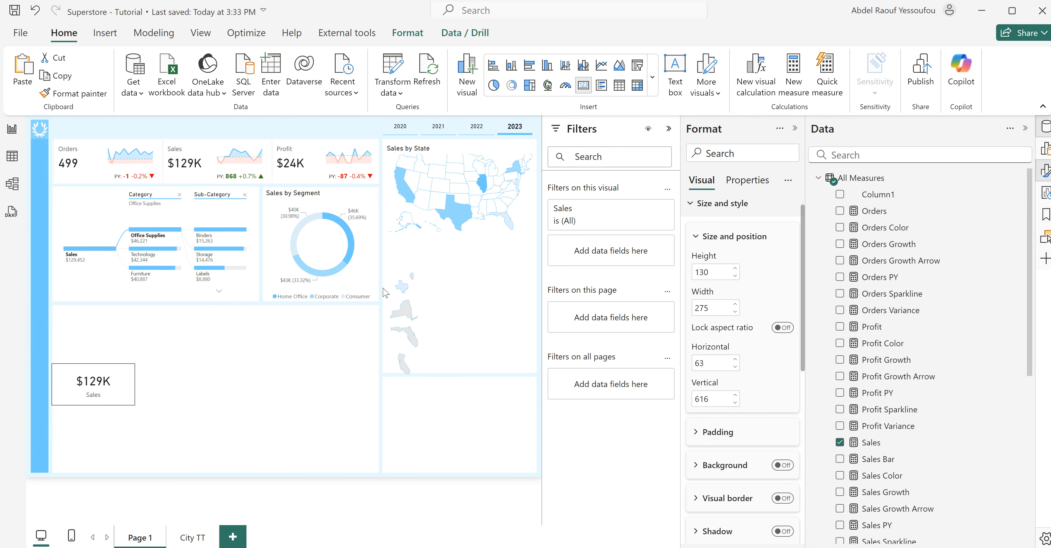
{"action": "mouse_move", "coordinate": [405, 292]}
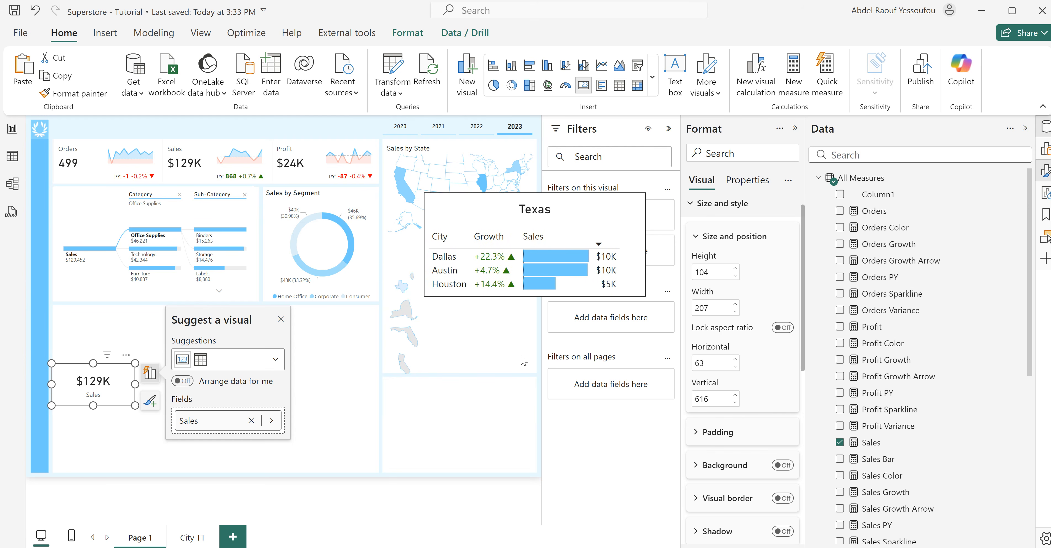
- Check the Central map's Region filter, move the Sales card beside that map, and shrink the card to 164 wide by 85 high
{"action": "left_click", "coordinate": [418, 285]}
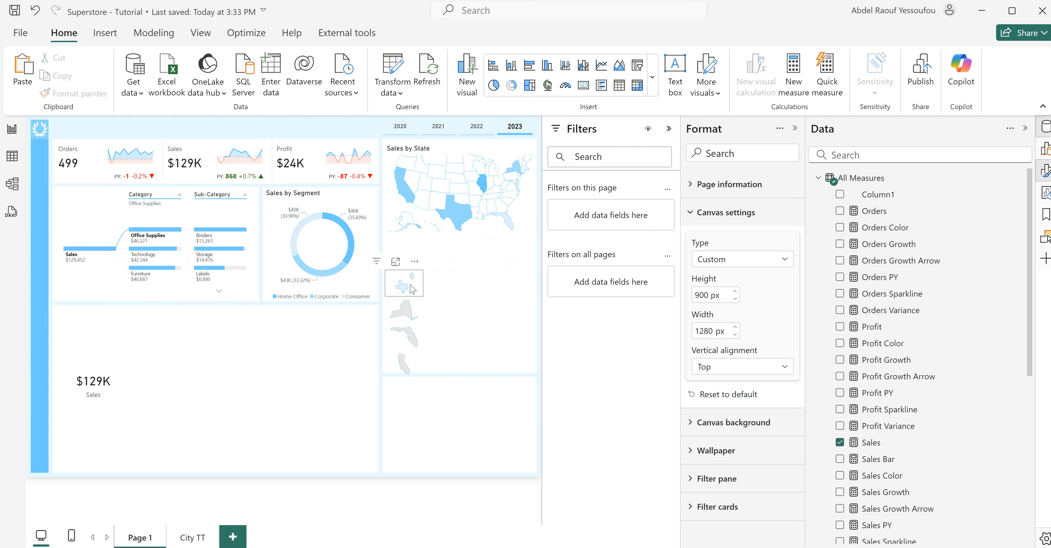
{"action": "left_click", "coordinate": [422, 290]}
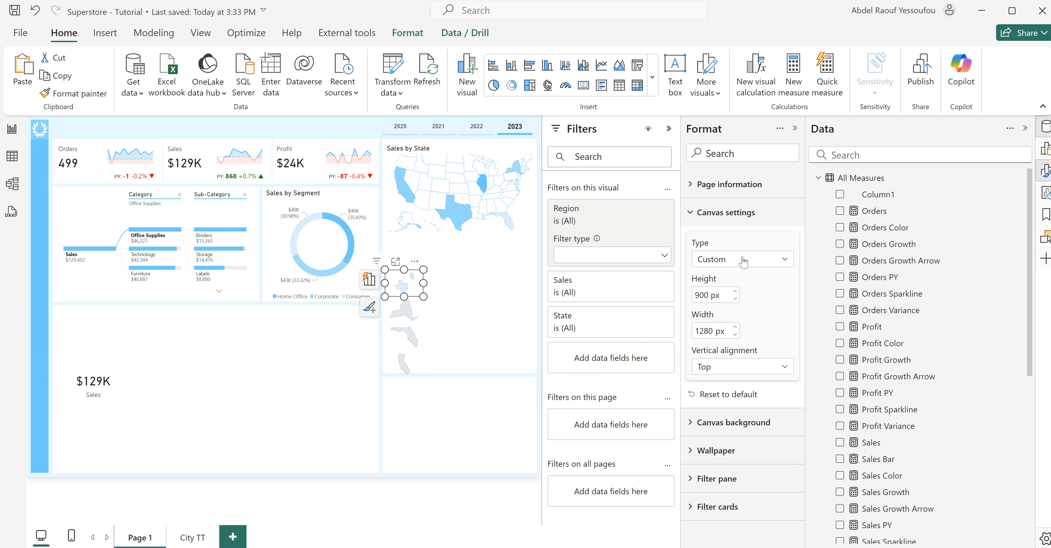
{"action": "left_click", "coordinate": [748, 184]}
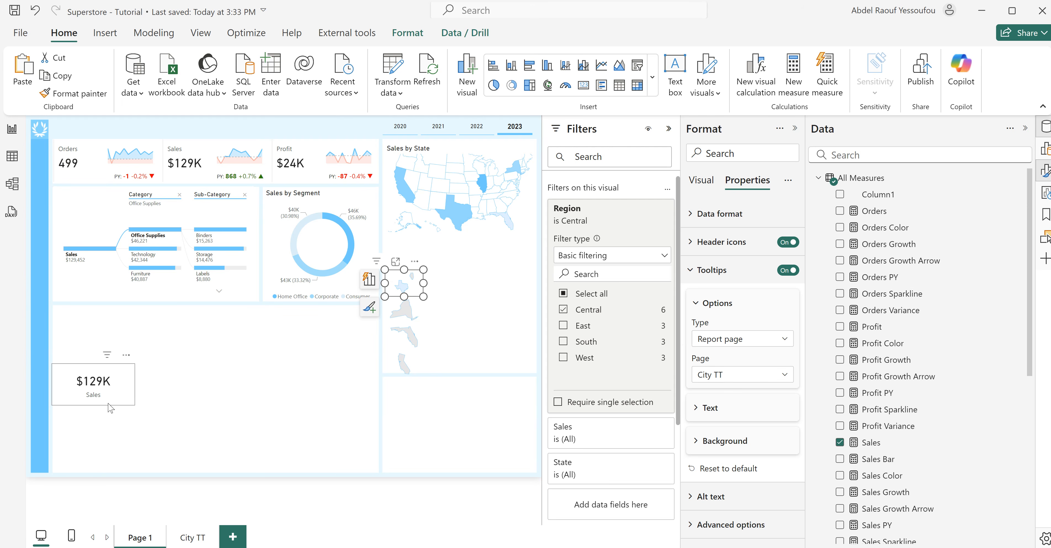
{"action": "left_click_drag", "start_coordinate": [404, 353], "coordinate": [483, 310]}
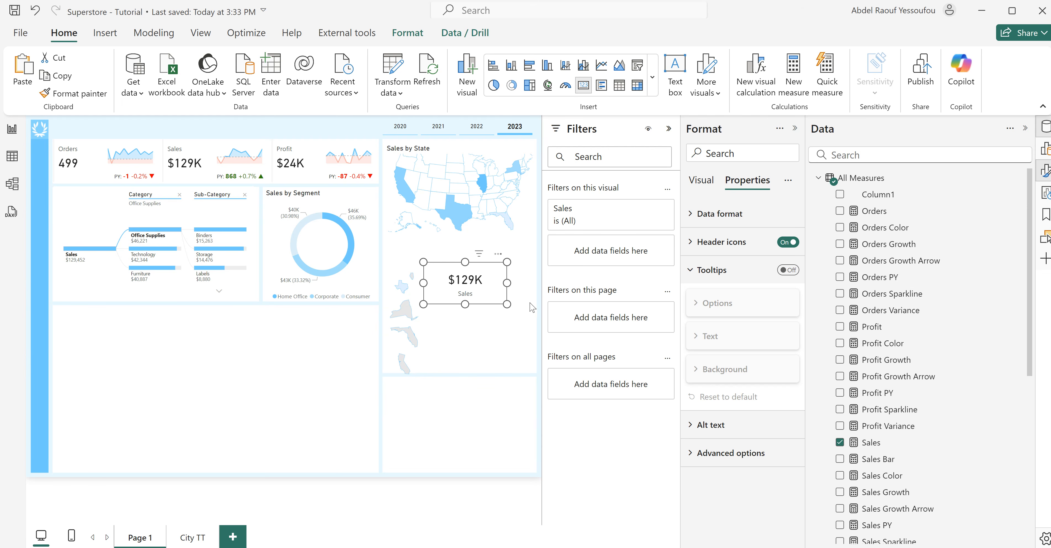
{"action": "left_click_drag", "start_coordinate": [506, 302], "coordinate": [490, 297]}
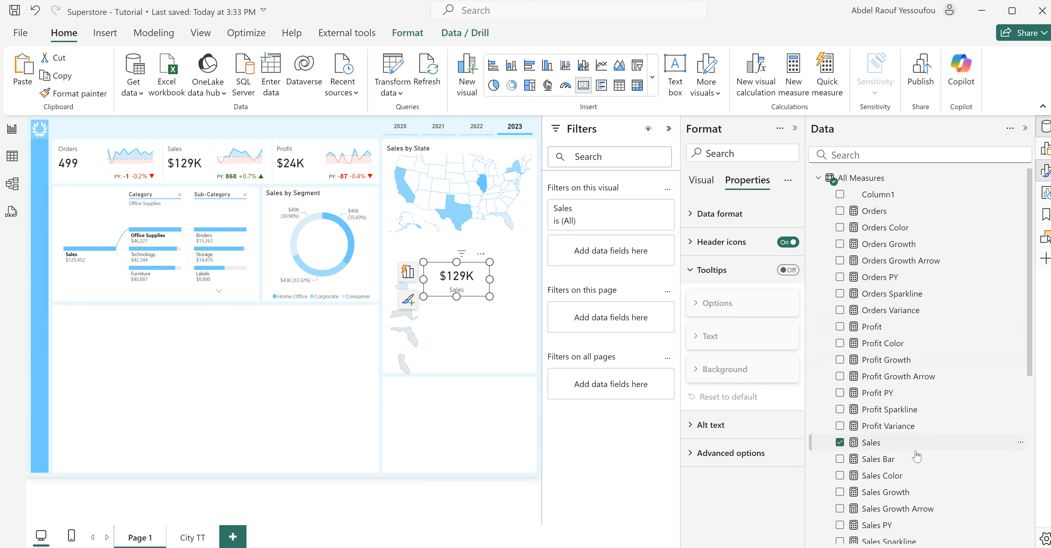
- Add the dimCity Region field as a visual-level filter on the Sales card and filter it to Central
{"action": "scroll", "coordinate": [916, 456], "scroll_direction": "down", "scroll_amount": 8}
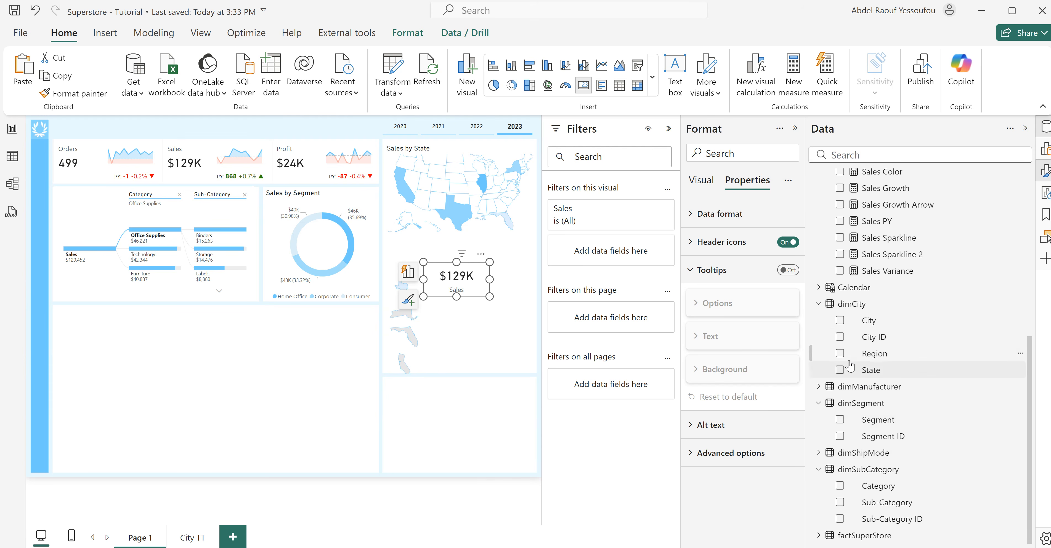
{"action": "left_click_drag", "start_coordinate": [873, 354], "coordinate": [610, 253]}
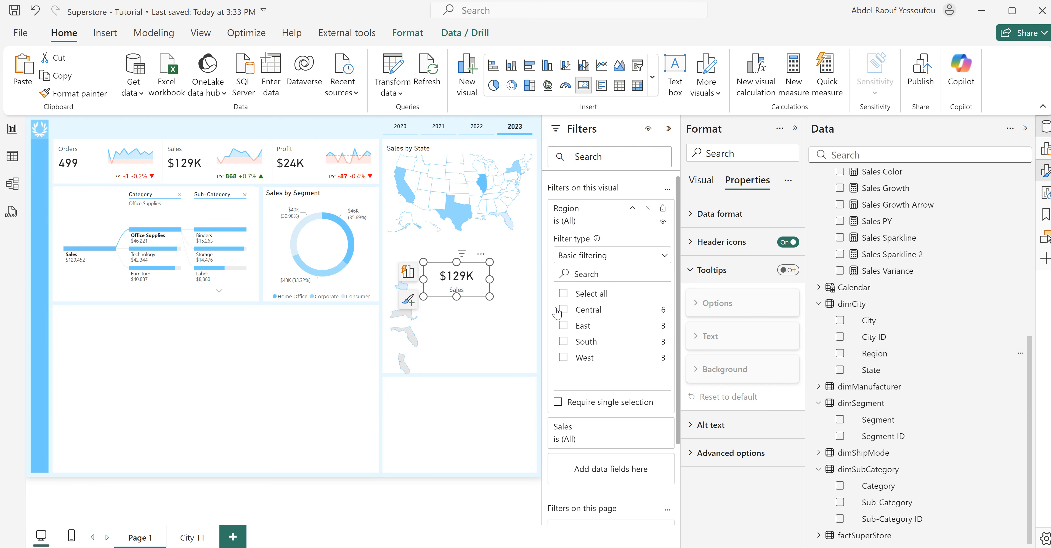
{"action": "left_click", "coordinate": [563, 311]}
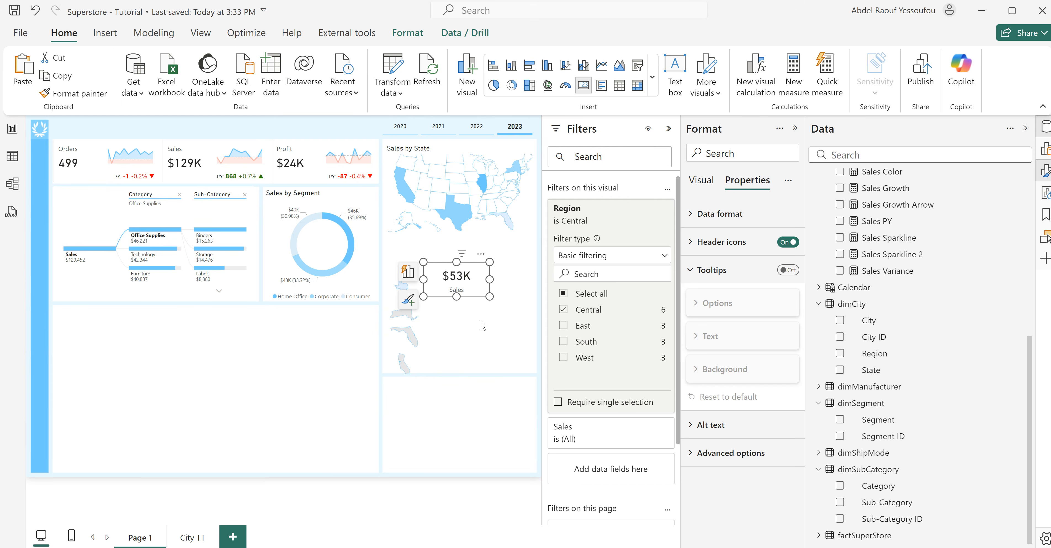
- Rename the card's Sales field for this visual as Central and deselect the card
{"action": "left_click", "coordinate": [408, 278]}
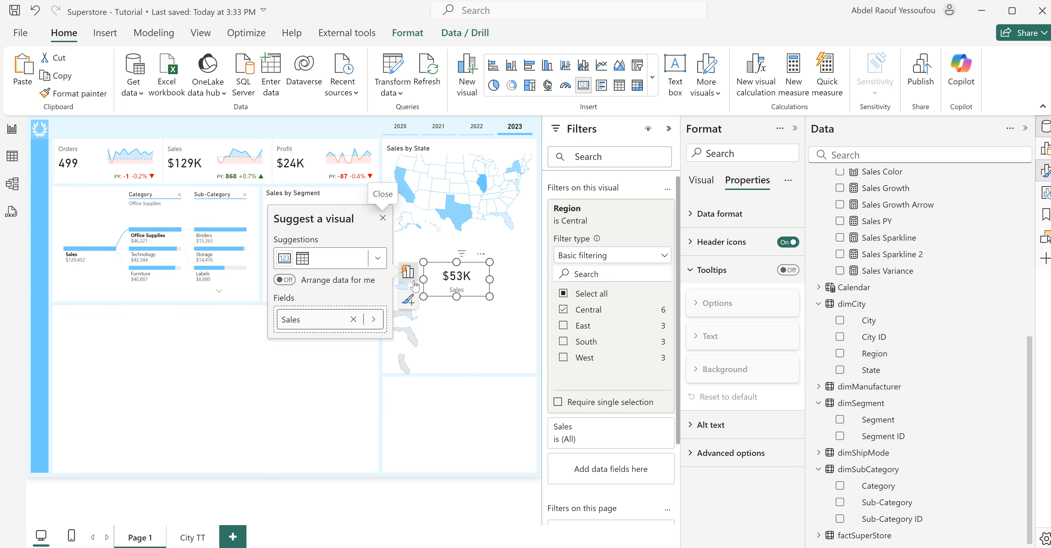
{"action": "double_click", "coordinate": [301, 320]}
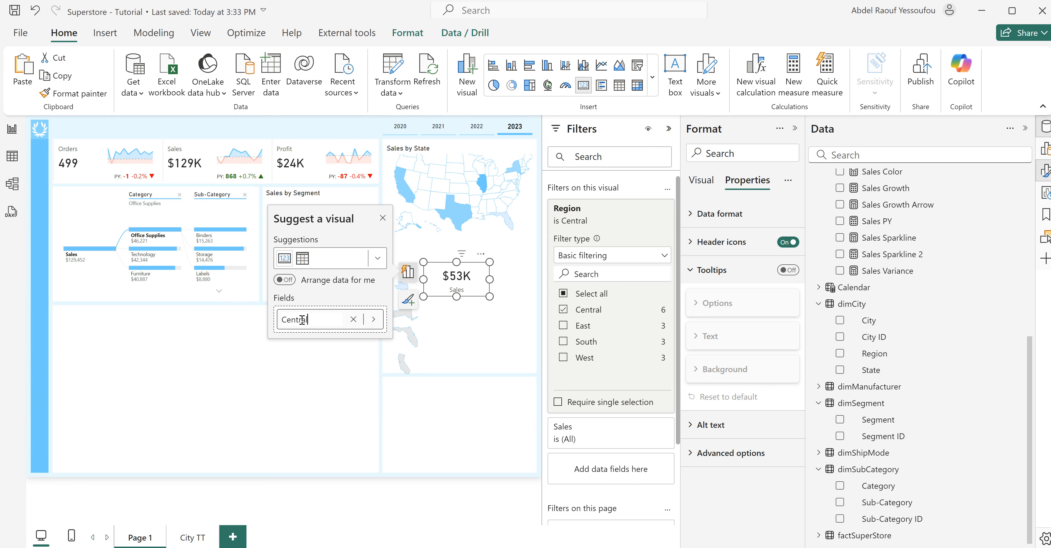
{"action": "type", "text": "Central"}
{"action": "key", "text": "Return"}
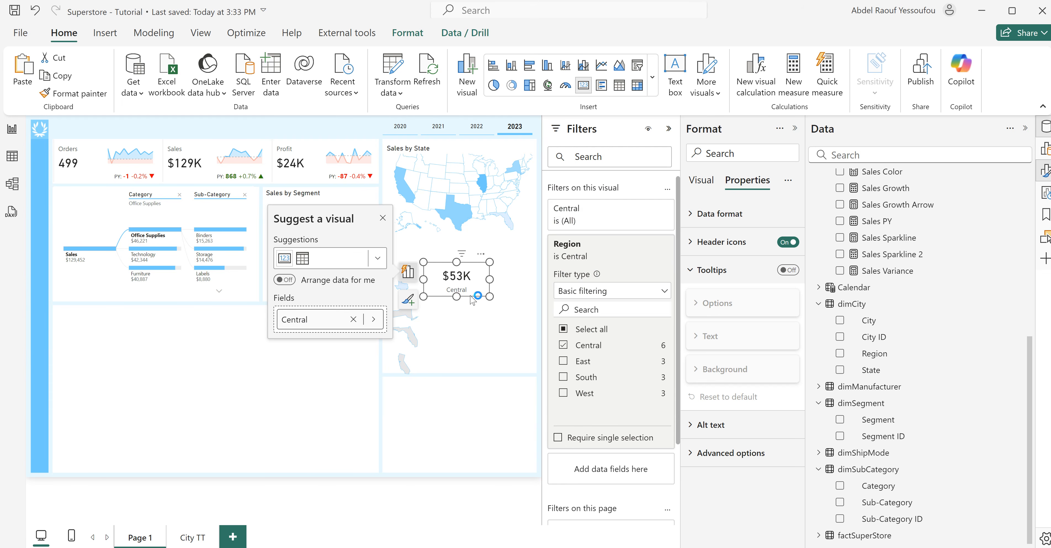
{"action": "left_click", "coordinate": [490, 330]}
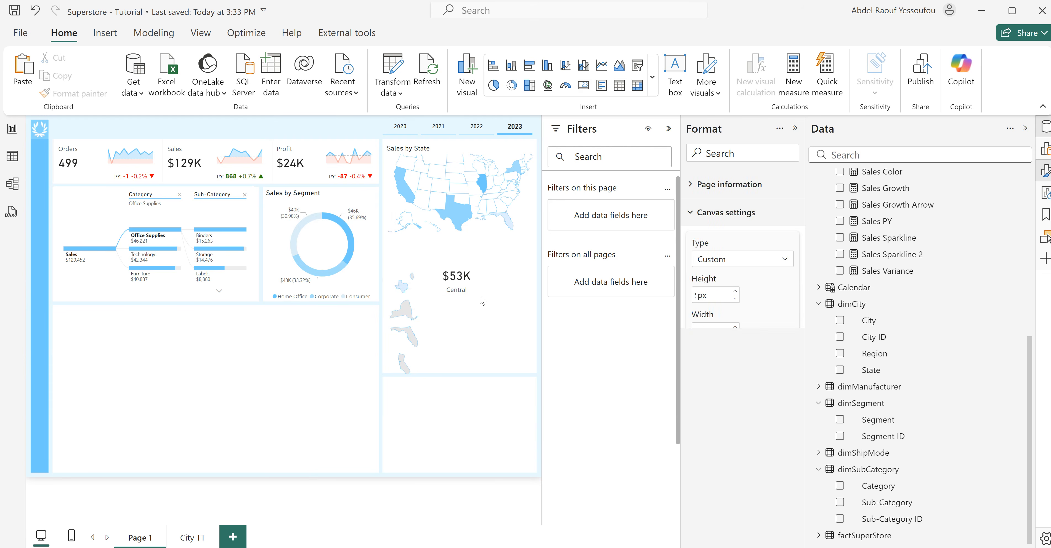
- Duplicate the Central card and place the copy beside the East map at horizontal 990, vertical 431
{"action": "left_click", "coordinate": [479, 299]}
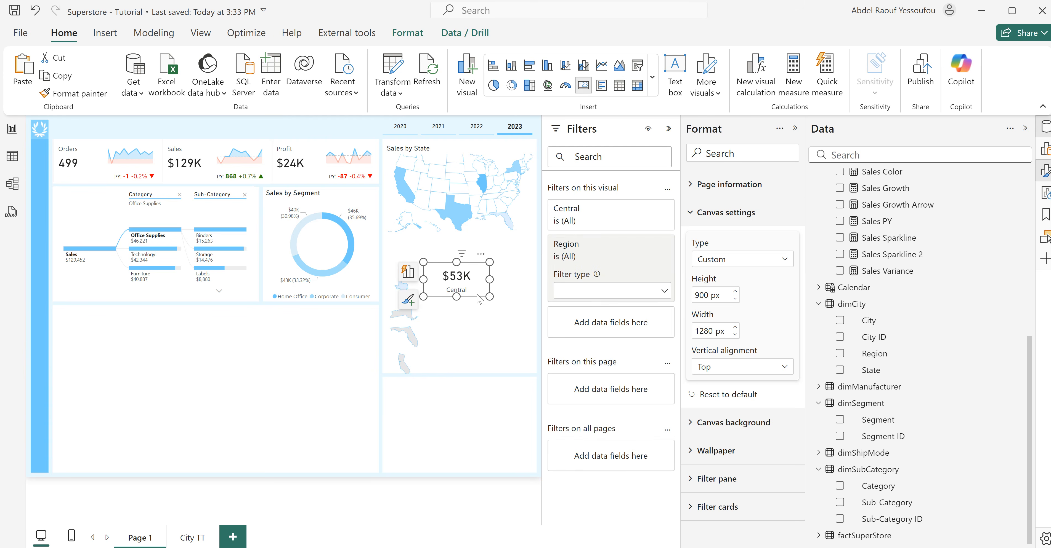
{"action": "left_click", "coordinate": [480, 322]}
{"action": "left_click", "coordinate": [472, 314]}
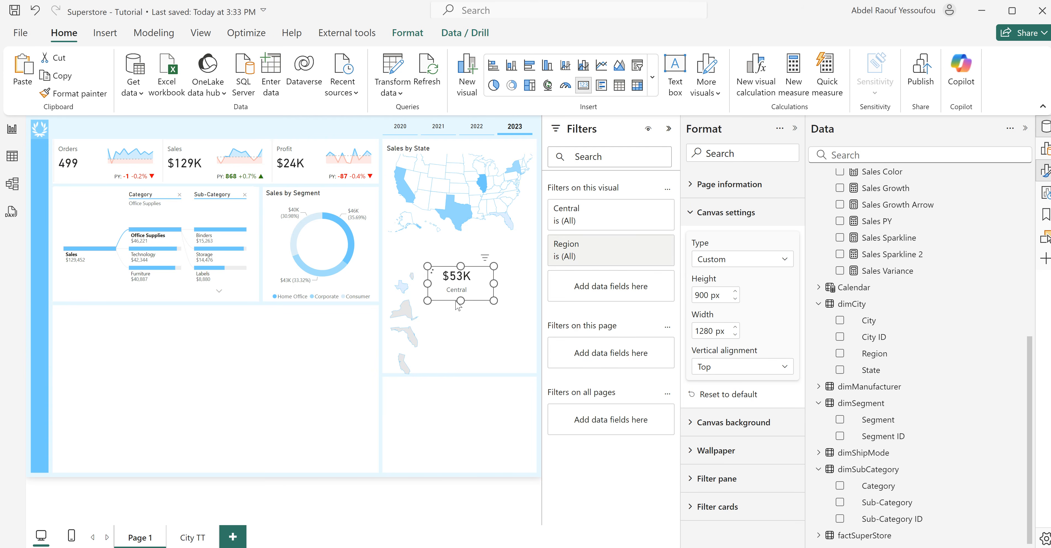
{"action": "left_click_drag", "start_coordinate": [440, 302], "coordinate": [438, 332]}
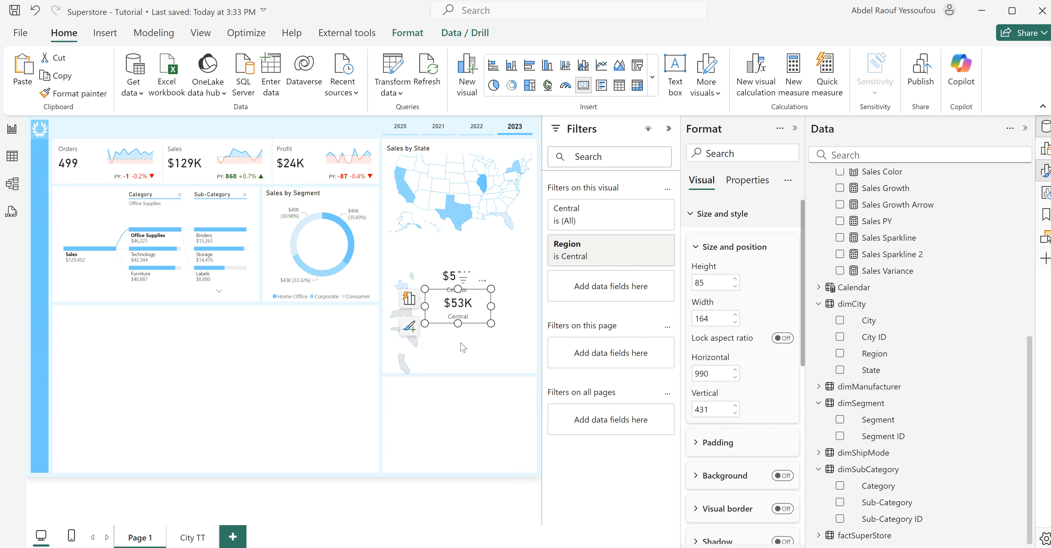
- Add a second copy of the Central card beside the South map, below the previous copy
{"action": "key", "text": "Escape"}
{"action": "left_click", "coordinate": [435, 282]}
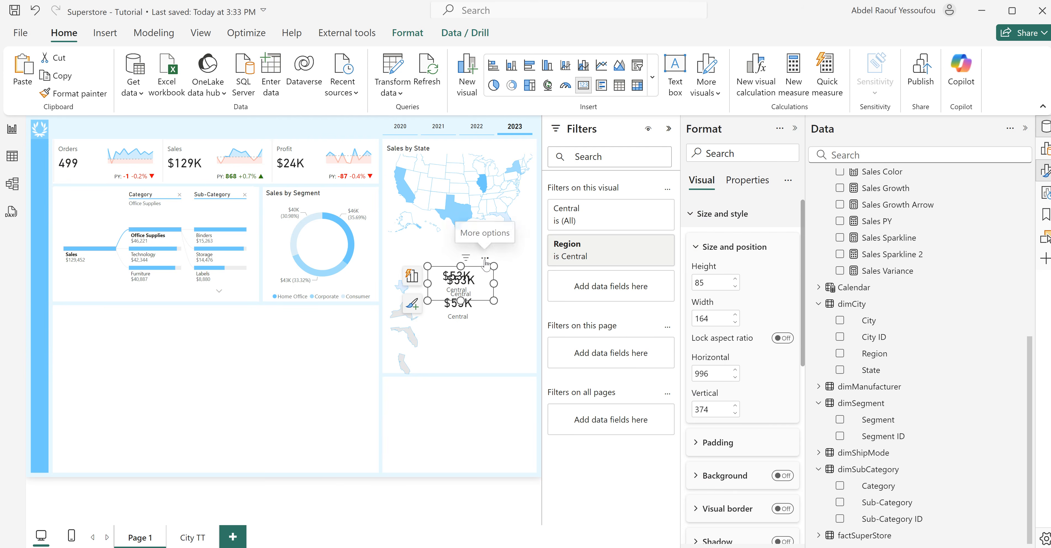
{"action": "left_click_drag", "start_coordinate": [486, 263], "coordinate": [483, 323]}
{"action": "left_click", "coordinate": [468, 370]}
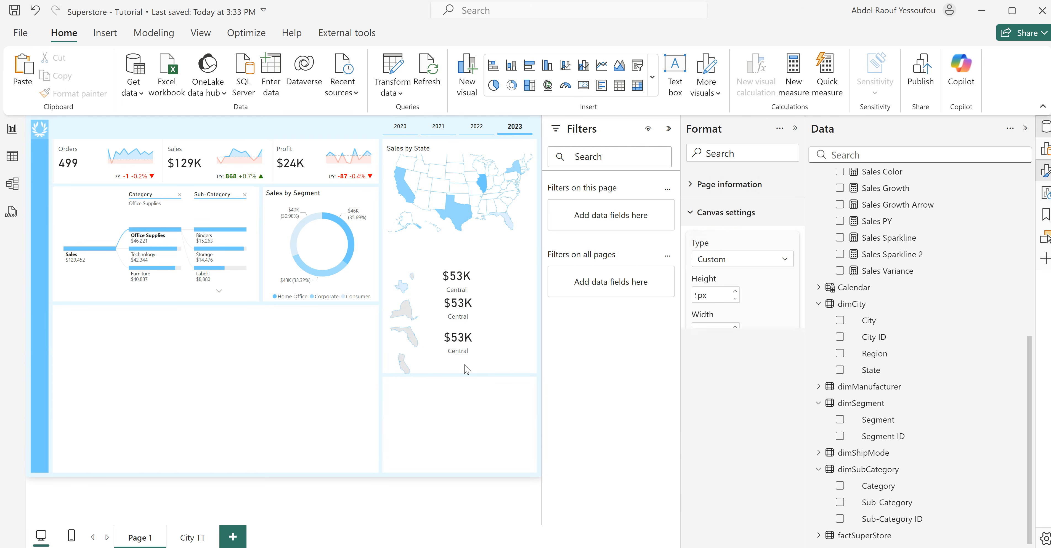
- Add a third copy of the Central card beside the West map at horizontal 986, vertical 565, and space the four cards evenly
{"action": "left_click", "coordinate": [493, 299]}
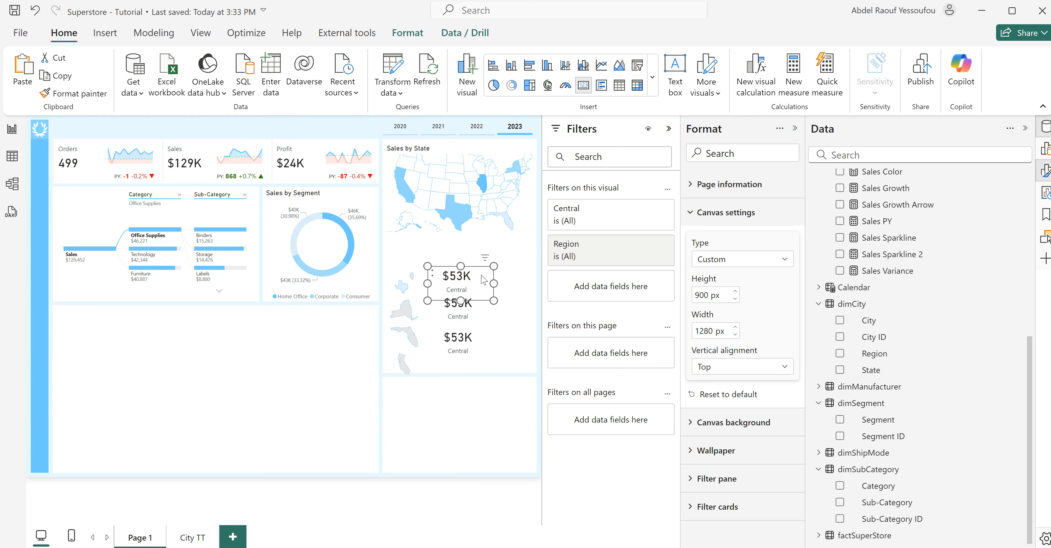
{"action": "left_click_drag", "start_coordinate": [485, 288], "coordinate": [485, 345]}
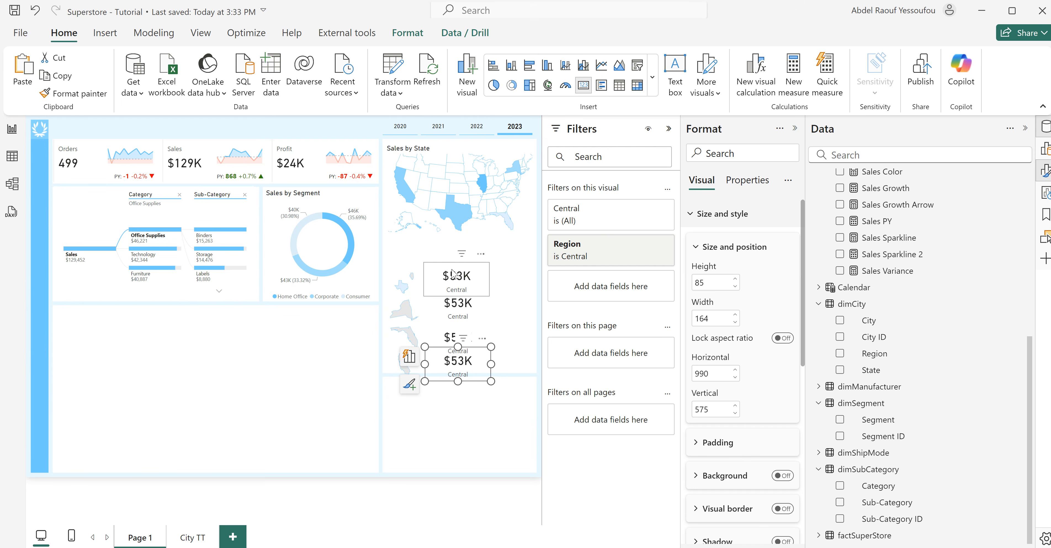
{"action": "left_click", "coordinate": [455, 280]}
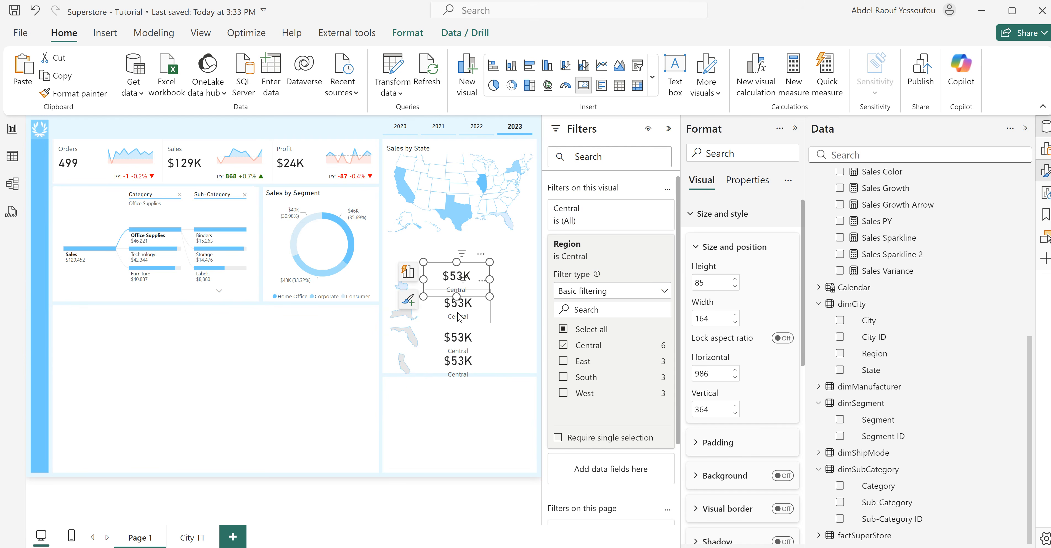
{"action": "left_click_drag", "start_coordinate": [455, 342], "coordinate": [453, 362]}
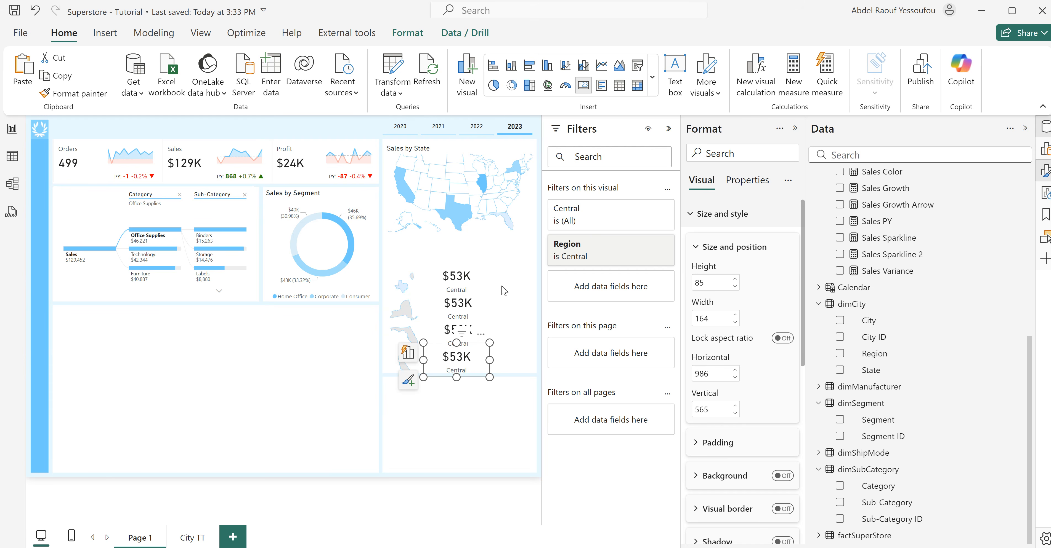
- Set the callout value font size of all four stacked region cards to 20
{"action": "left_click", "coordinate": [468, 279]}
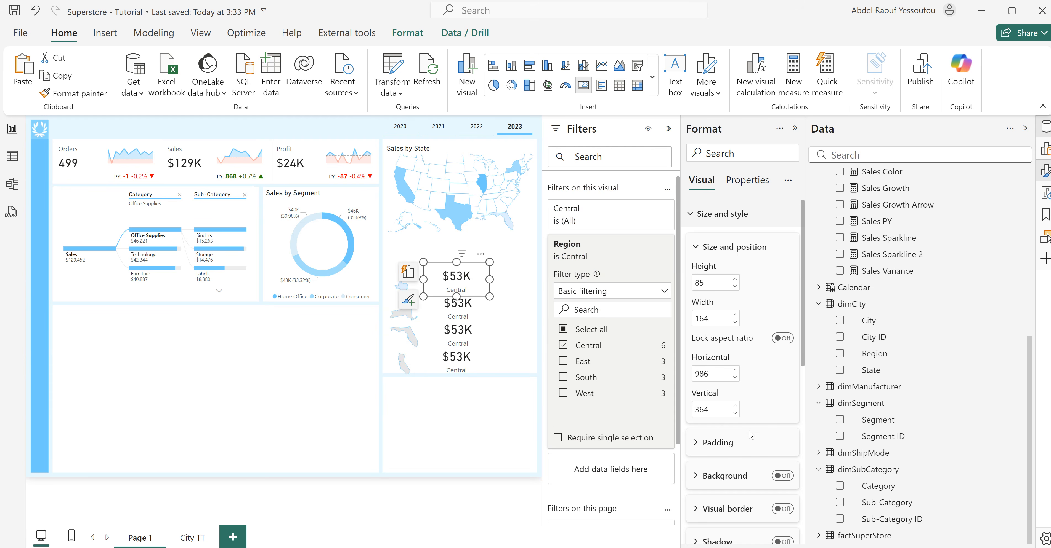
{"action": "left_click", "coordinate": [720, 215]}
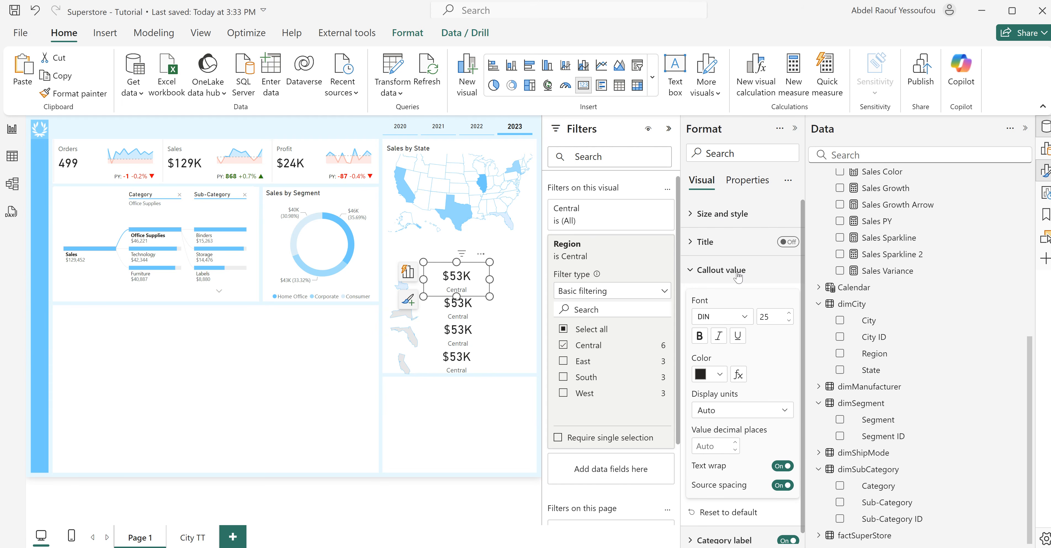
{"action": "left_click", "coordinate": [777, 315]}
{"action": "type", "text": "20"}
{"action": "left_click", "coordinate": [441, 313]}
{"action": "left_click", "coordinate": [770, 315]}
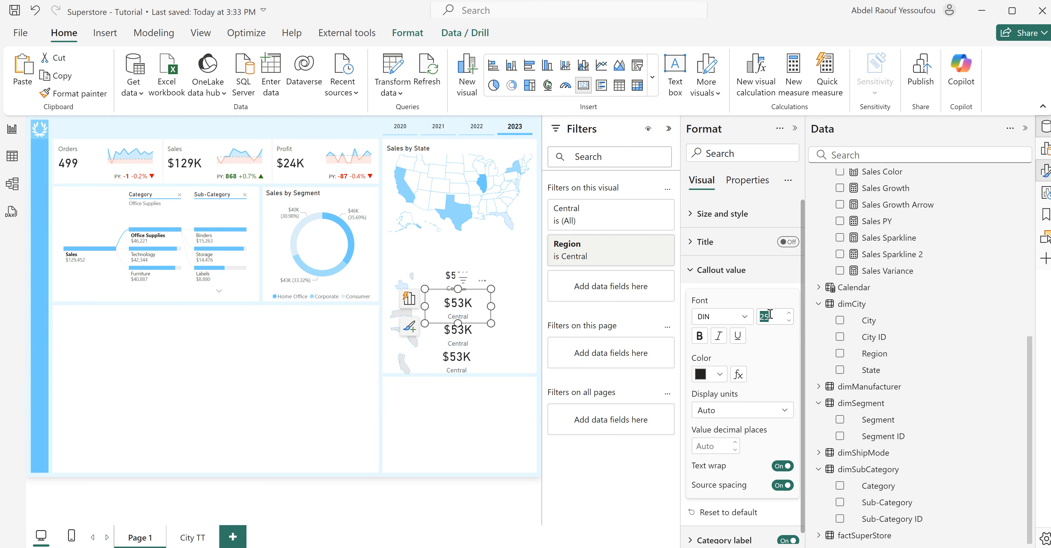
{"action": "type", "text": "20"}
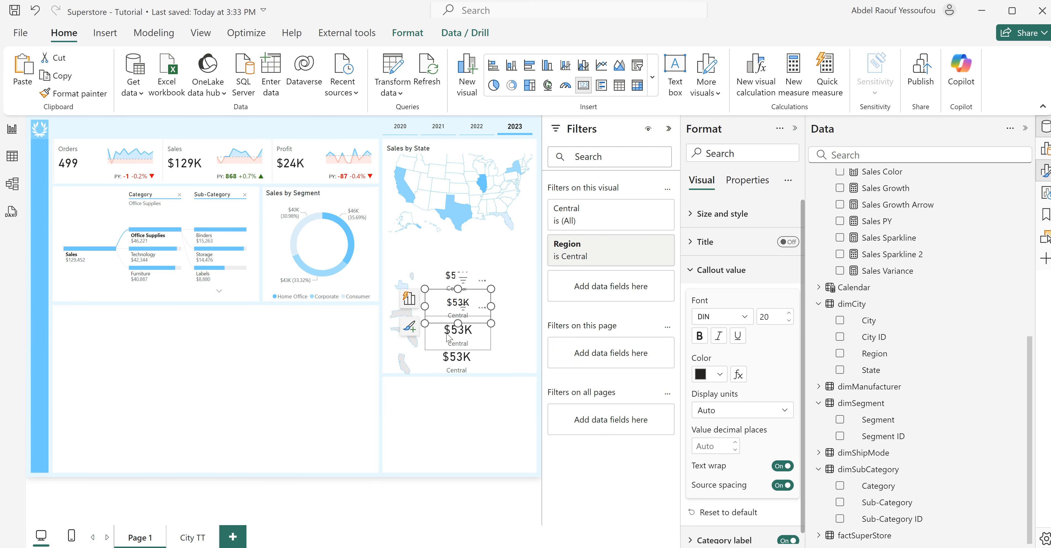
{"action": "left_click", "coordinate": [448, 337]}
{"action": "left_click", "coordinate": [772, 317]}
{"action": "type", "text": "2"}
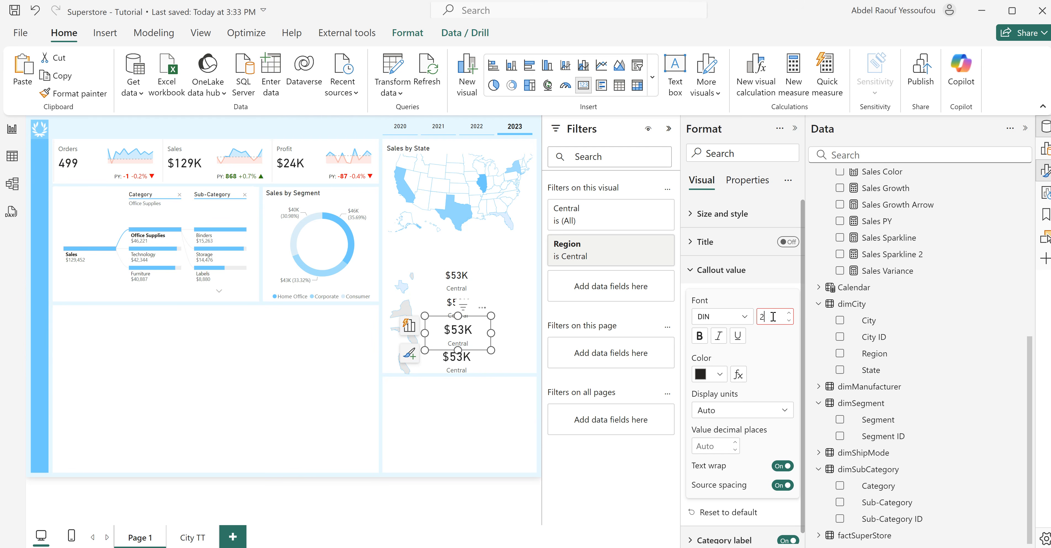
{"action": "type", "text": "0"}
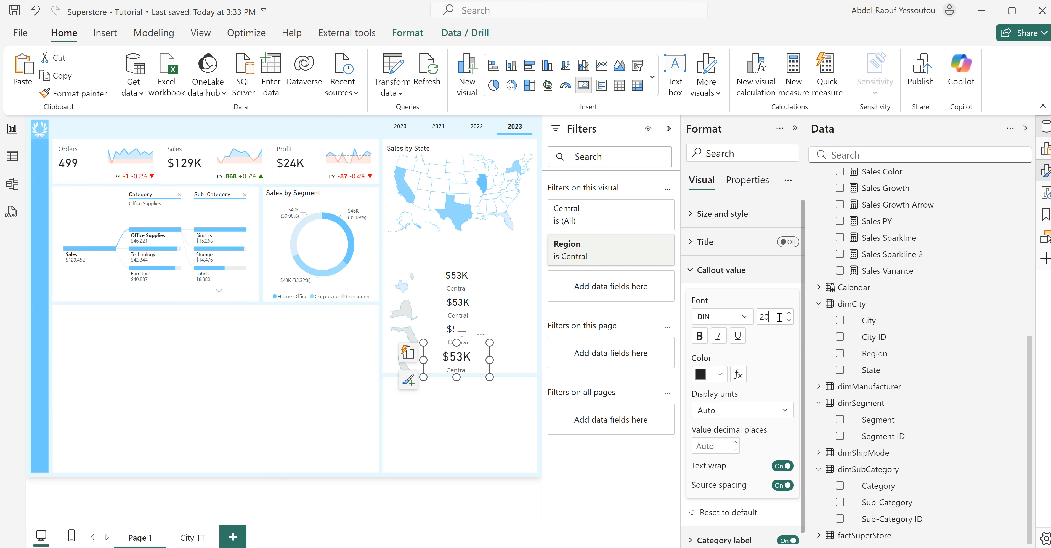
- Change the Region filter of the card beside the East map to East only
{"action": "left_click", "coordinate": [445, 309]}
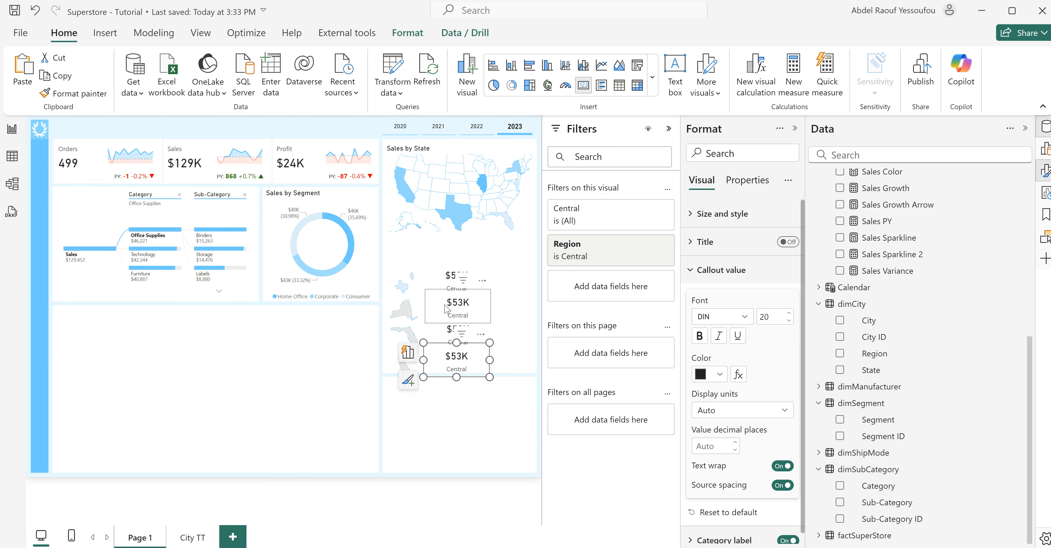
{"action": "left_click", "coordinate": [608, 249]}
{"action": "left_click", "coordinate": [564, 346]}
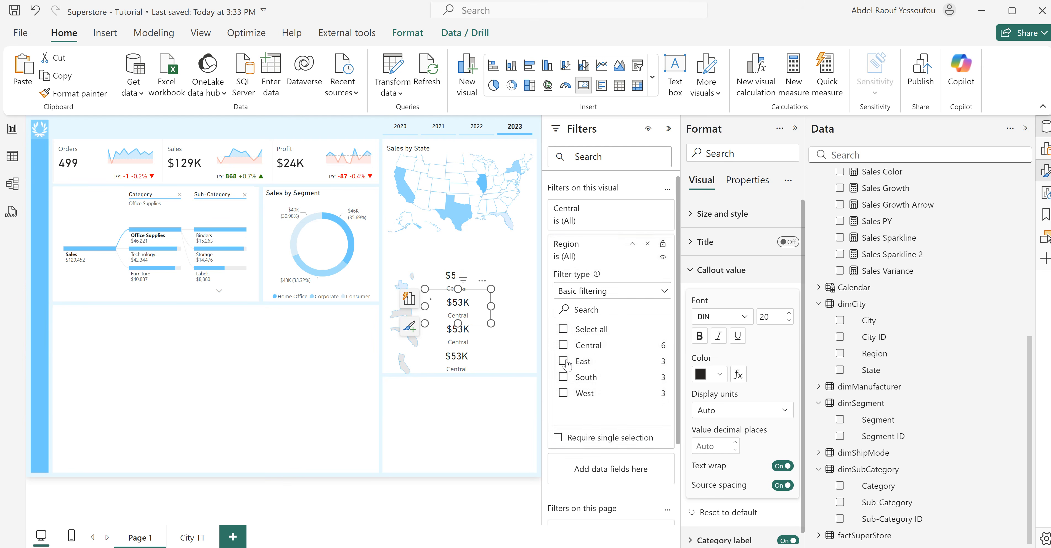
{"action": "left_click", "coordinate": [563, 362]}
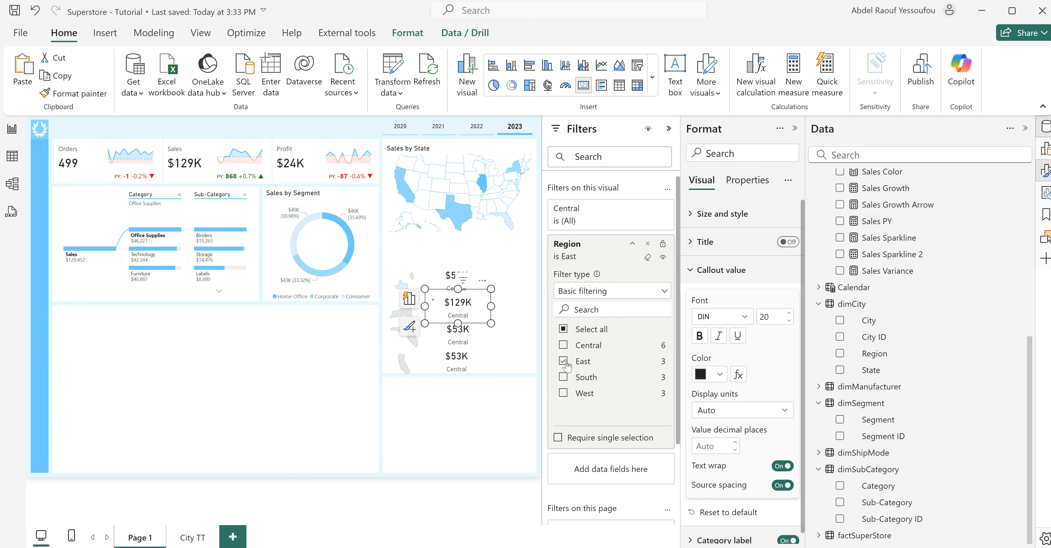
- Rename the field of the East-filtered card for this visual as East
{"action": "left_click", "coordinate": [410, 300]}
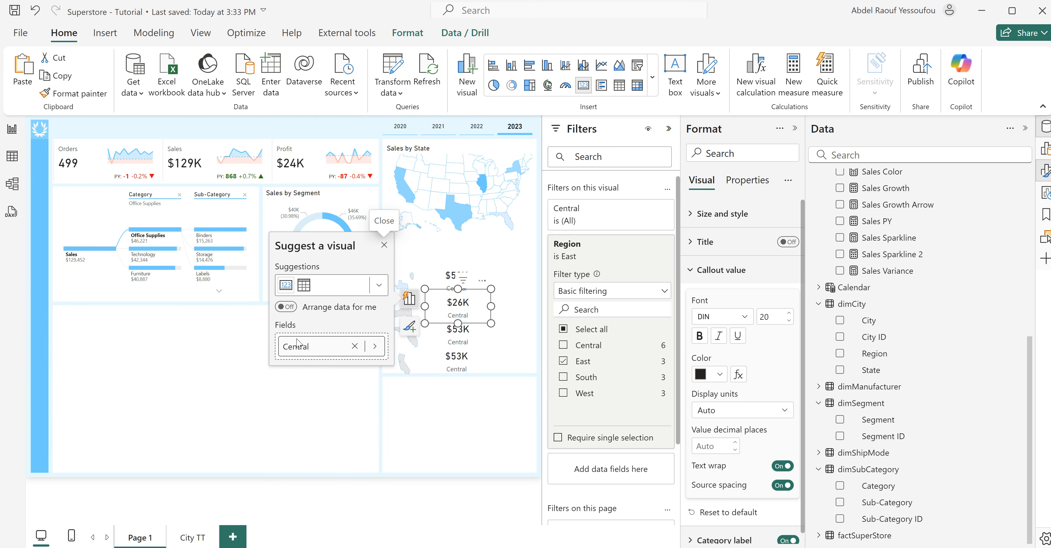
{"action": "left_click", "coordinate": [299, 348]}
{"action": "key", "text": "ctrl+a"}
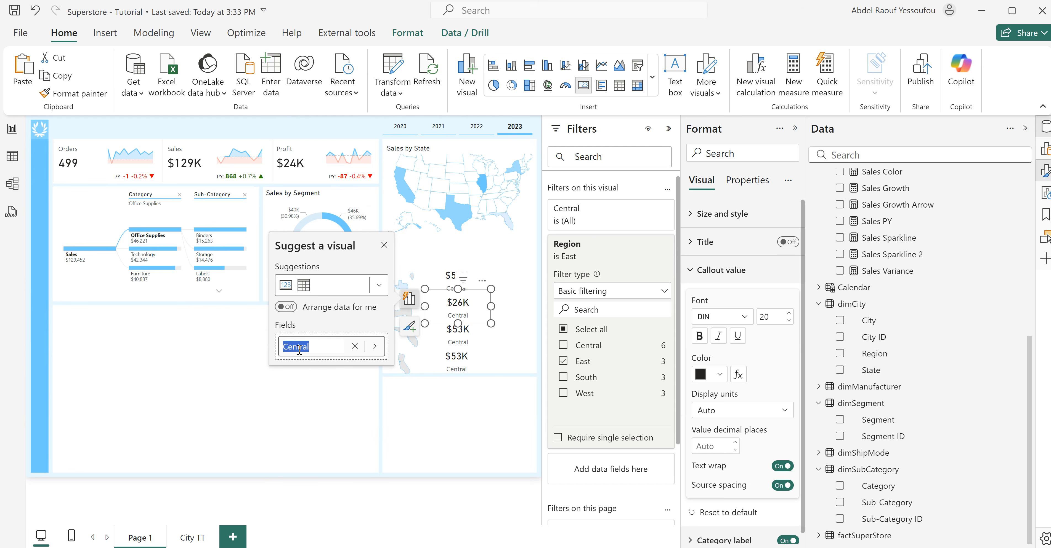
{"action": "type", "text": "East"}
{"action": "key", "text": "Return"}
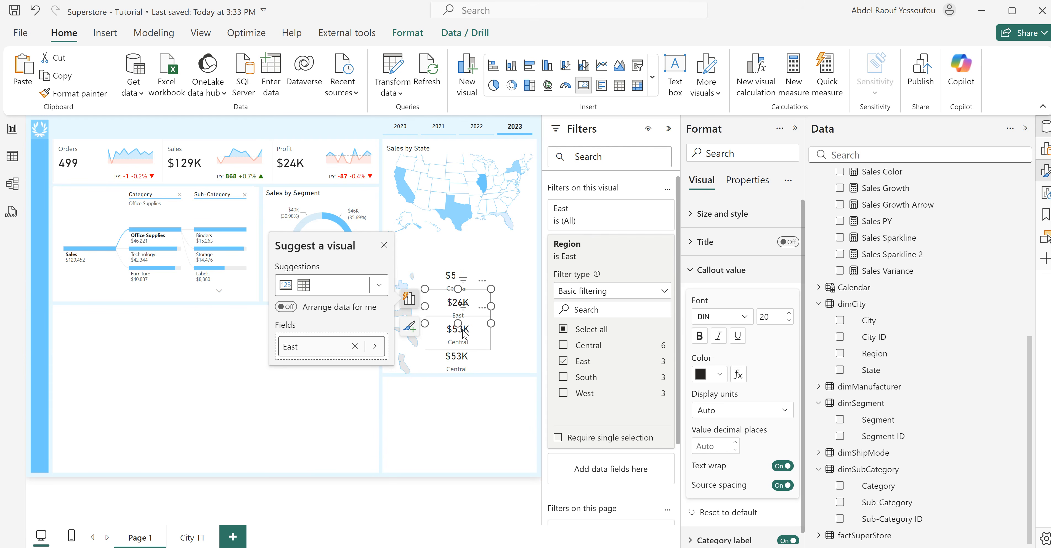
- Change the Region filter of the third stacked card, beside the South map, to South only
{"action": "key", "text": "ctrl+z"}
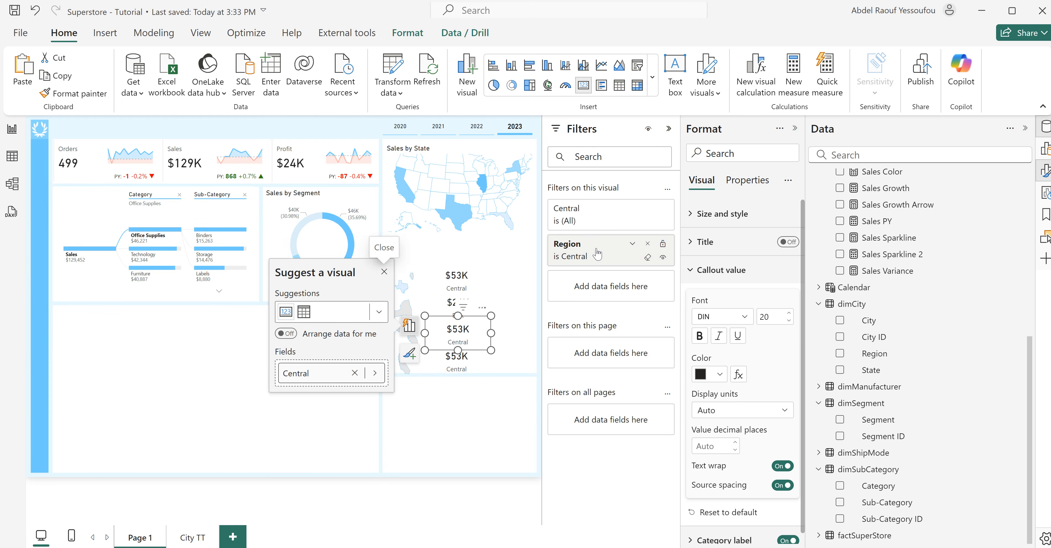
{"action": "left_click", "coordinate": [597, 254]}
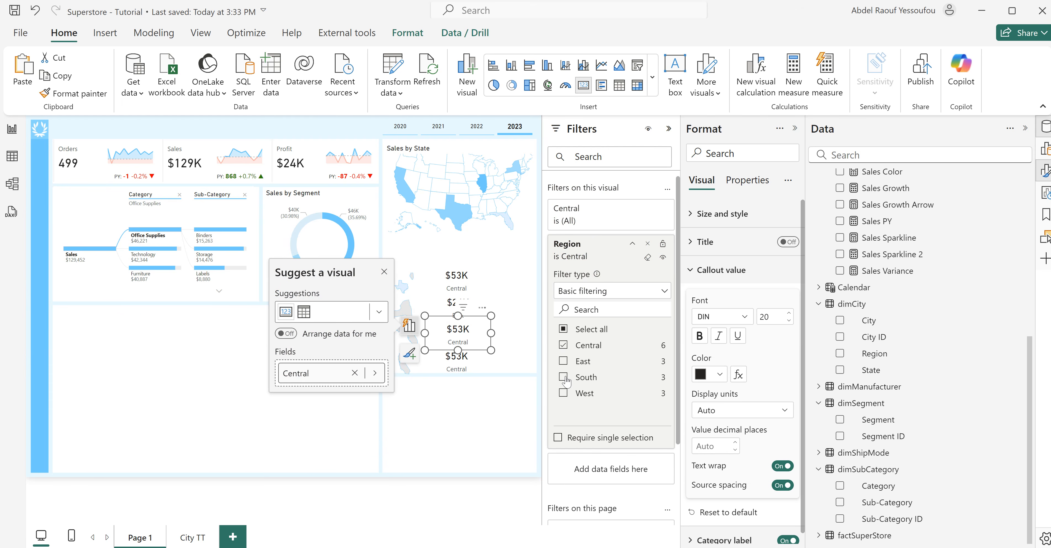
{"action": "left_click", "coordinate": [563, 377]}
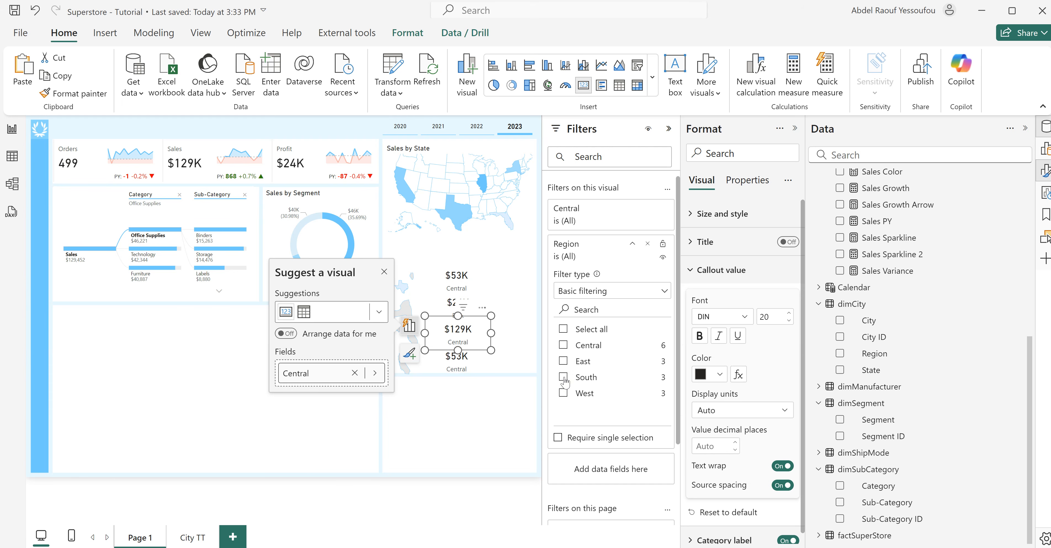
- Rename the field of the South-filtered card for this visual as South
{"action": "double_click", "coordinate": [293, 375]}
{"action": "double_click", "coordinate": [293, 374]}
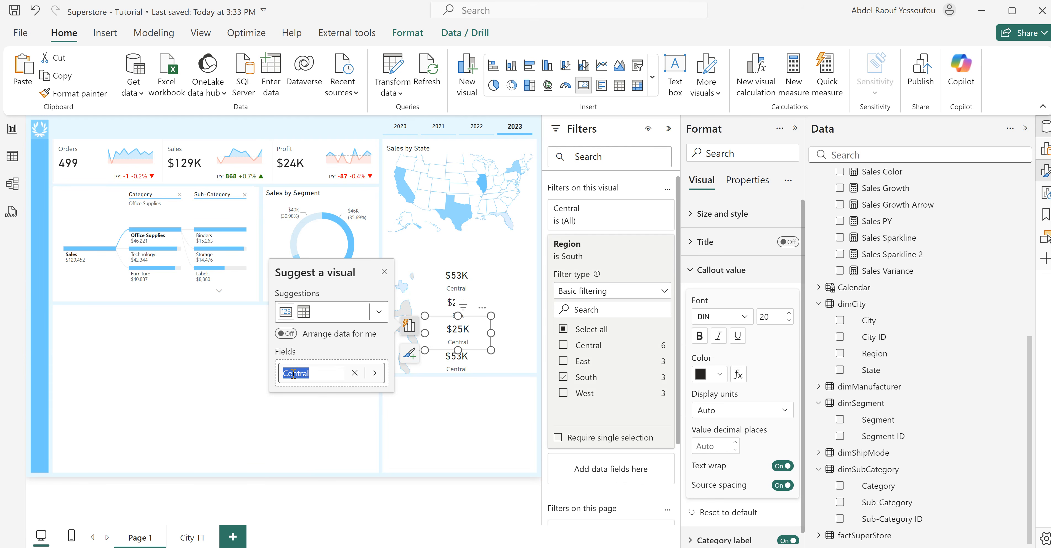
{"action": "type", "text": "South"}
{"action": "key", "text": "Return"}
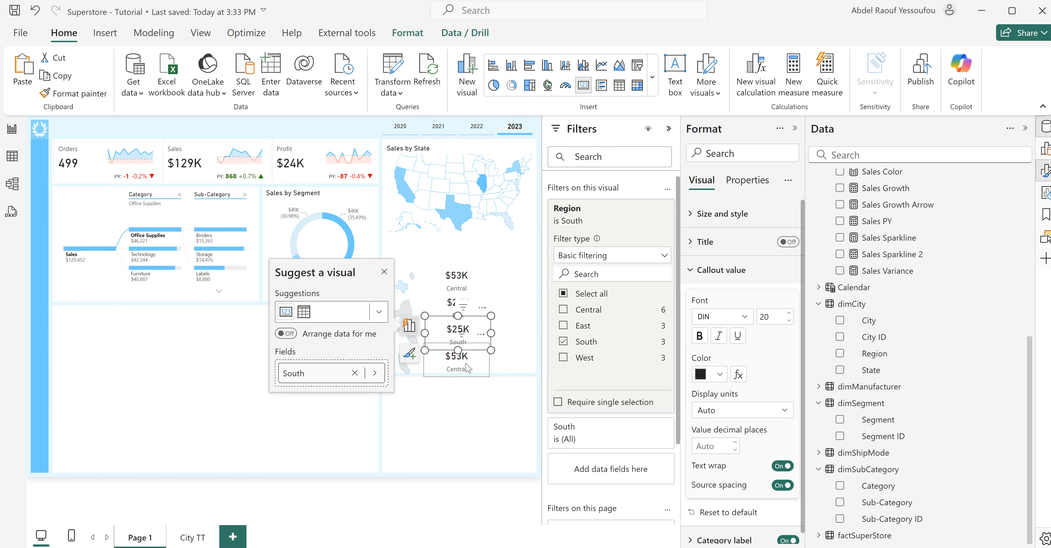
- Change the Region filter of the fourth stacked card, beside the West map, to West only
{"action": "key", "text": "ctrl+z"}
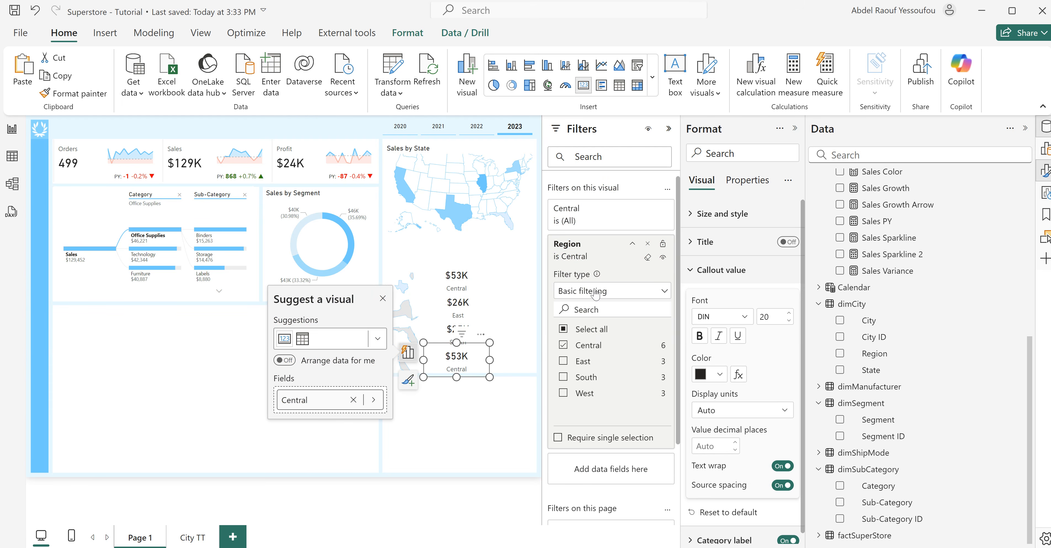
{"action": "left_click", "coordinate": [563, 345]}
{"action": "left_click", "coordinate": [563, 393]}
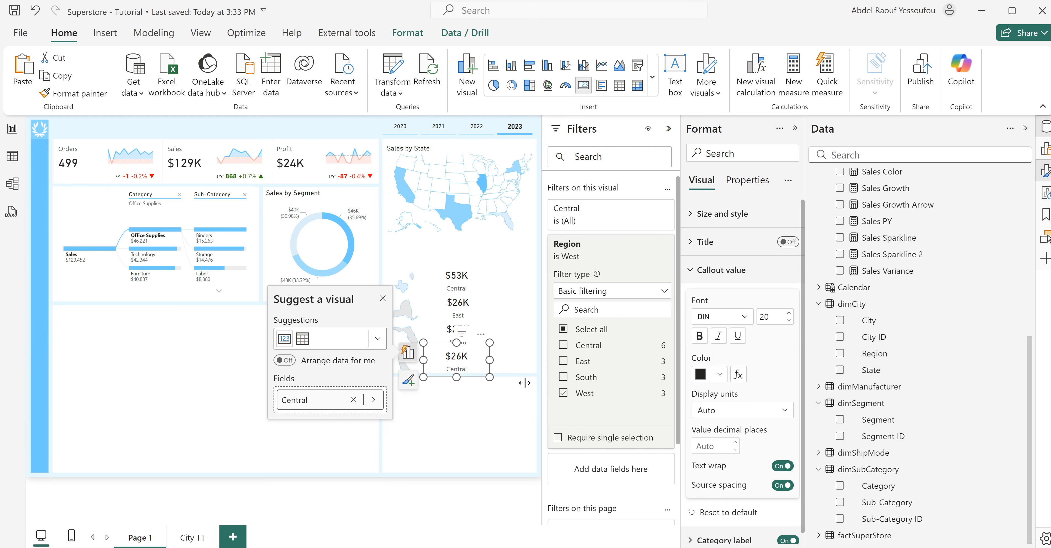
- Rename the field of the West-filtered card for this visual as West
{"action": "double_click", "coordinate": [292, 403]}
{"action": "type", "text": "West"}
{"action": "left_click", "coordinate": [513, 307]}
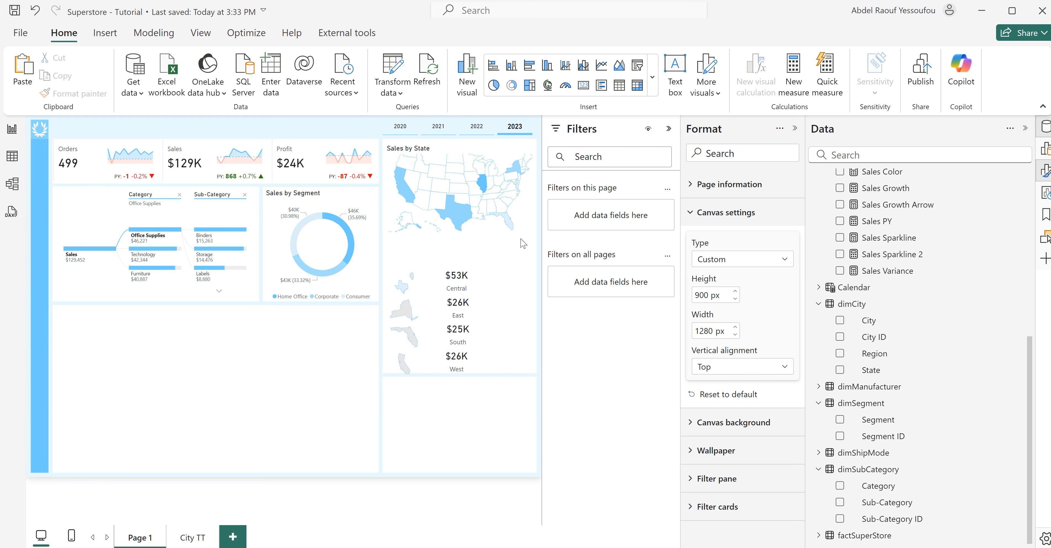
{"action": "left_click", "coordinate": [584, 86]}
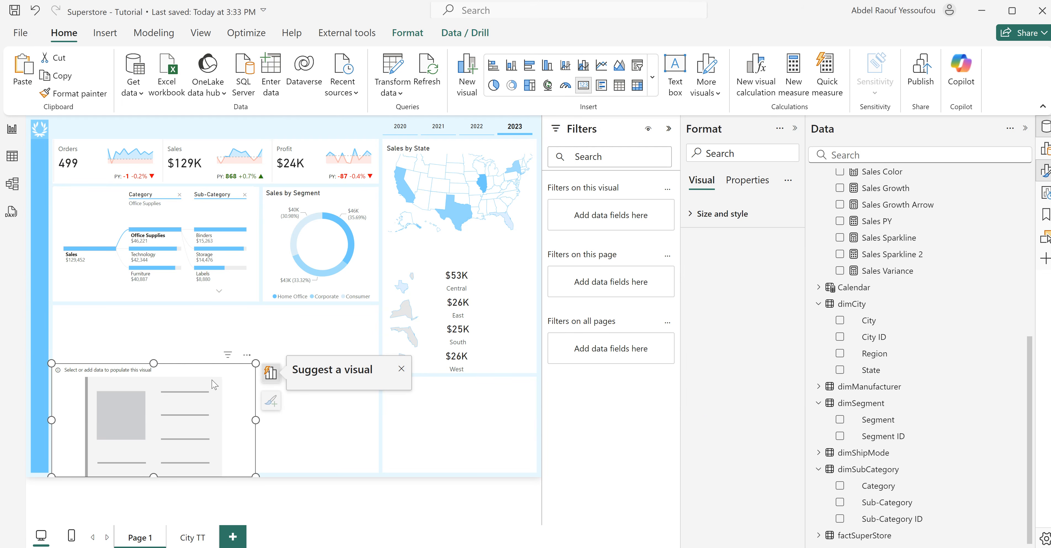
{"action": "key", "text": "Delete"}
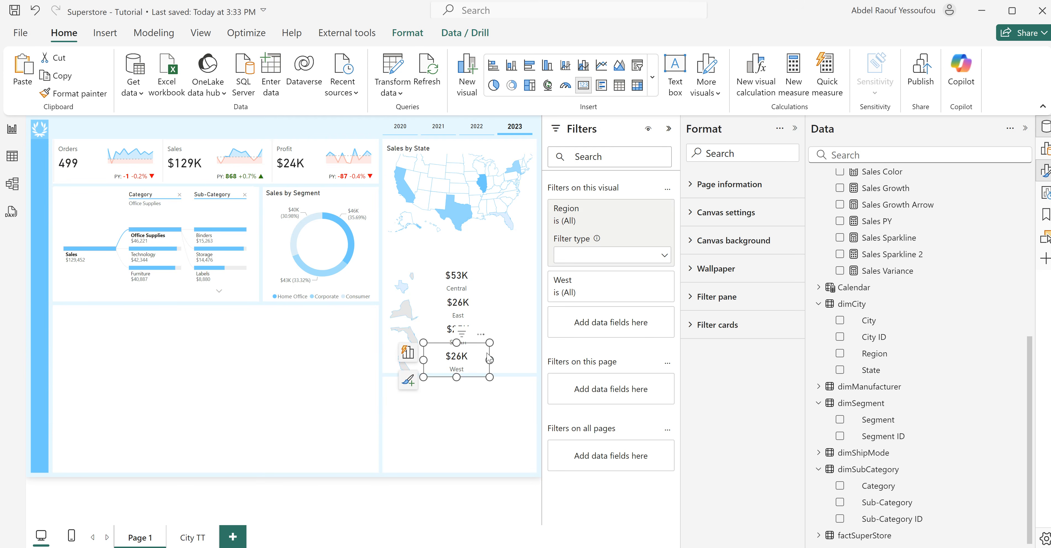
{"action": "left_click", "coordinate": [495, 353]}
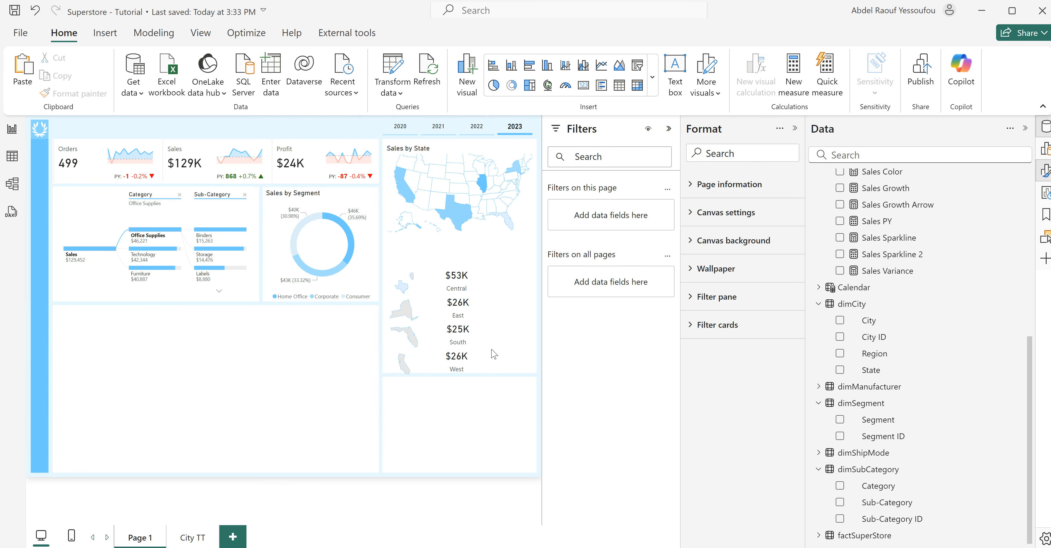
- Place a copy of the Central card beside the original and replace its Sales field with Sales Growth Arrow
{"action": "left_click", "coordinate": [461, 286]}
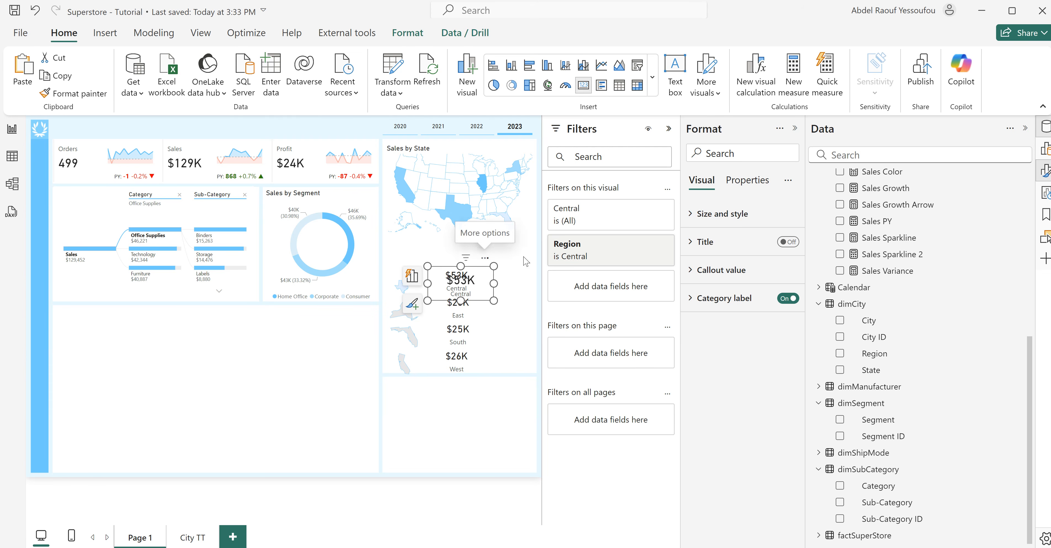
{"action": "left_click_drag", "start_coordinate": [525, 262], "coordinate": [533, 262]}
{"action": "scroll", "coordinate": [938, 383], "scroll_direction": "up", "scroll_amount": 5}
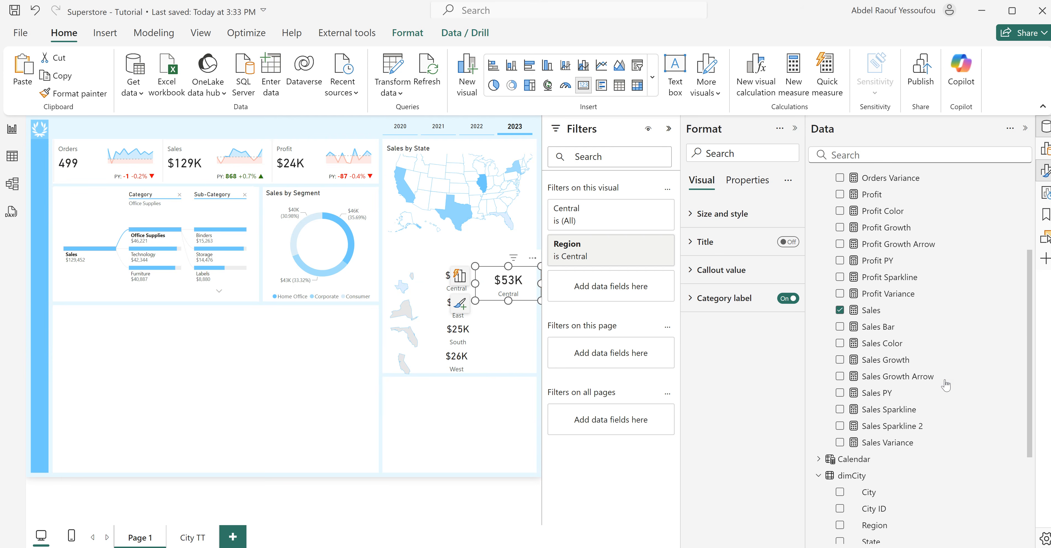
{"action": "left_click", "coordinate": [852, 350]}
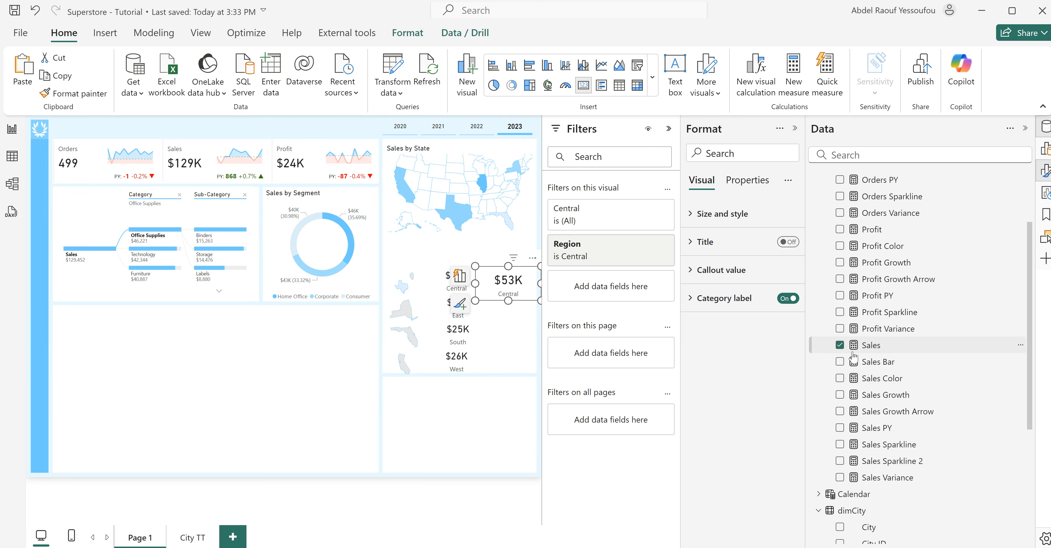
{"action": "left_click", "coordinate": [839, 346]}
{"action": "left_click", "coordinate": [839, 411]}
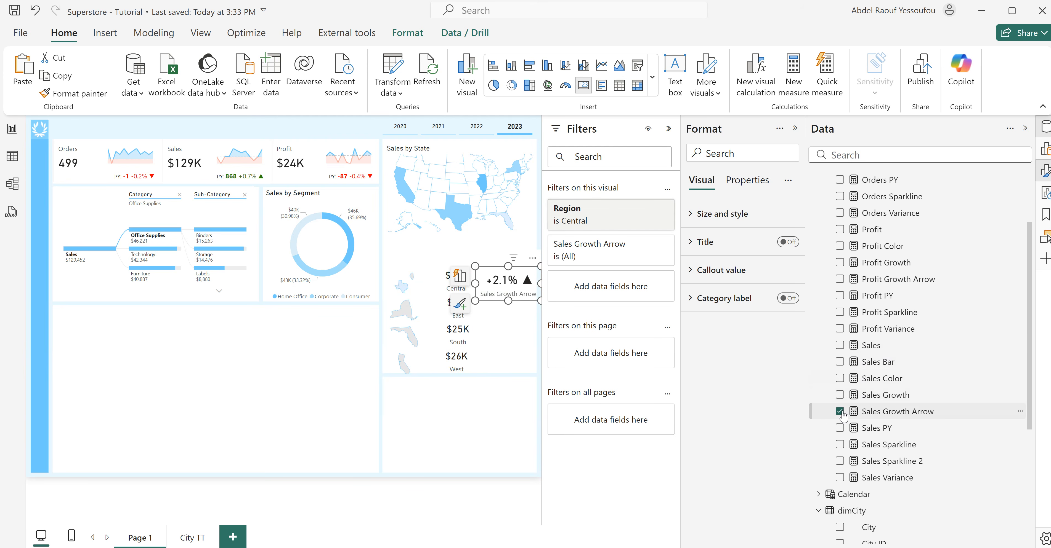
- Check how the growth cards beside the regional sales are labelled in the finished Superstore report
{"action": "left_click", "coordinate": [784, 301]}
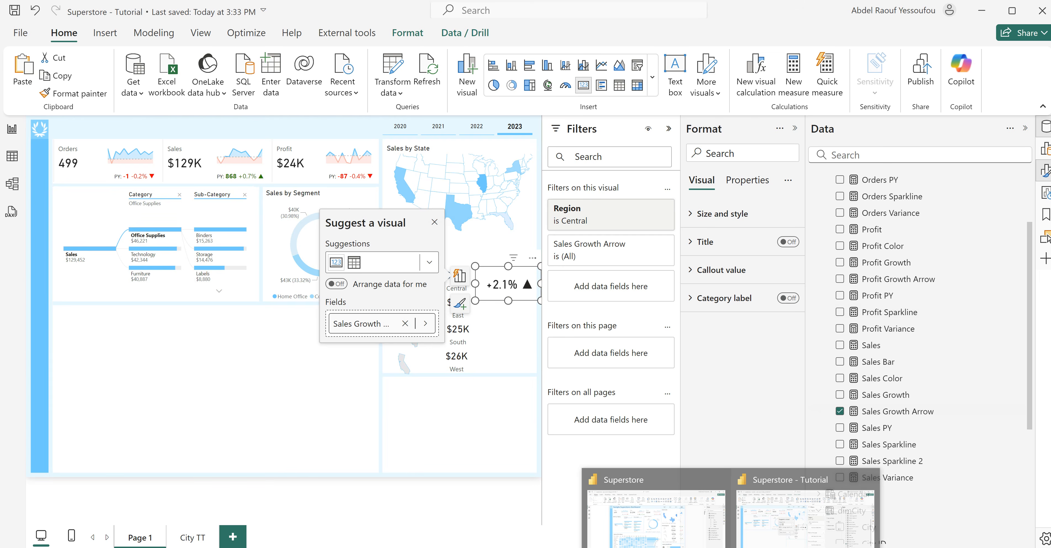
{"action": "left_click", "coordinate": [659, 530]}
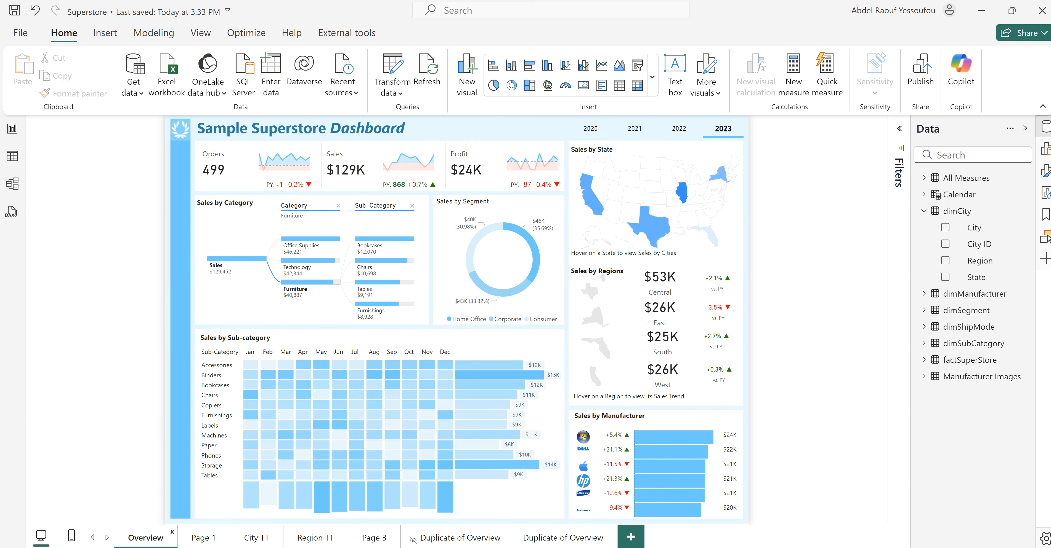
{"action": "left_click", "coordinate": [800, 516]}
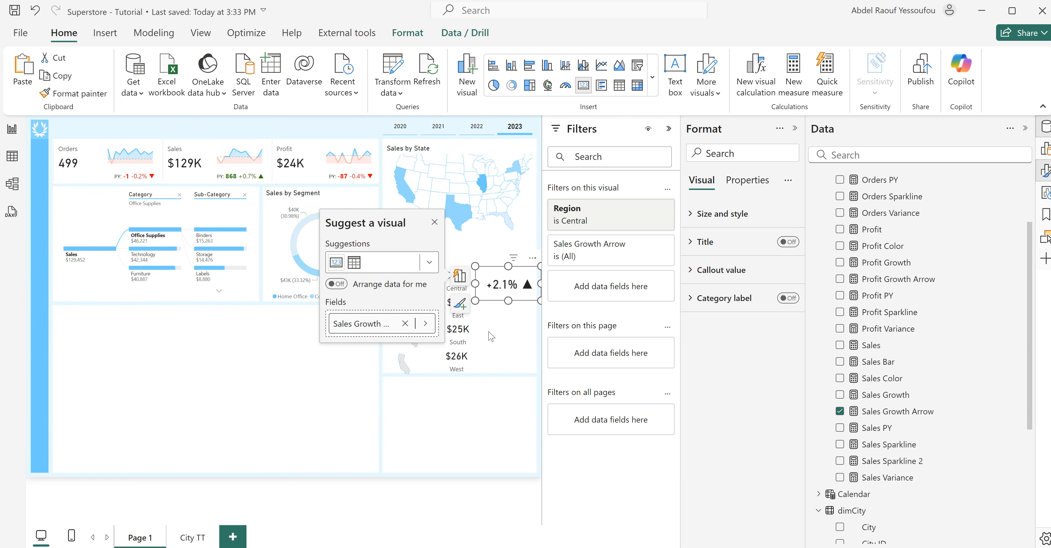
- Turn on the growth card's category label and rename its field for this visual as vs PY
{"action": "left_click", "coordinate": [788, 298]}
{"action": "left_click", "coordinate": [708, 304]}
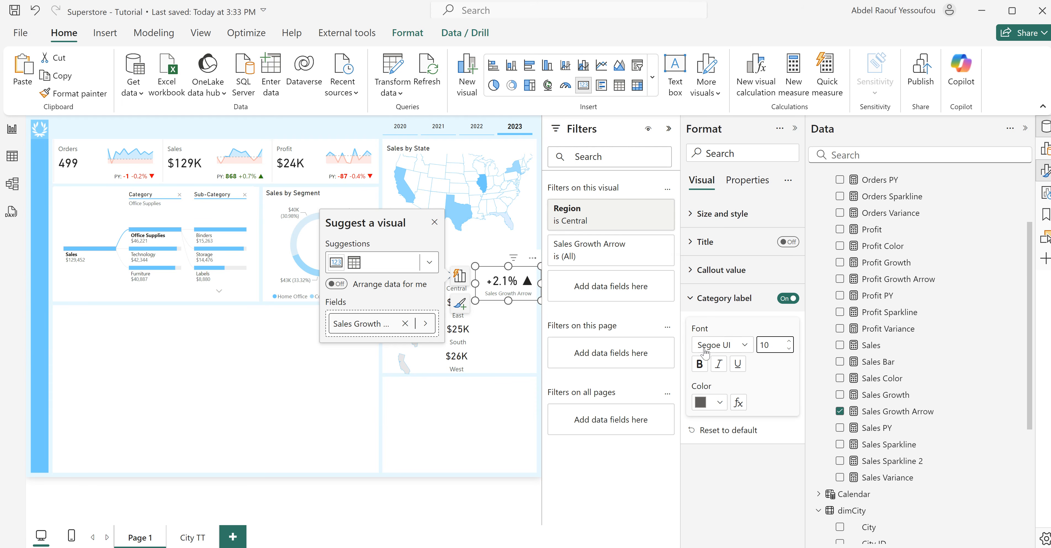
{"action": "left_click", "coordinate": [359, 325]}
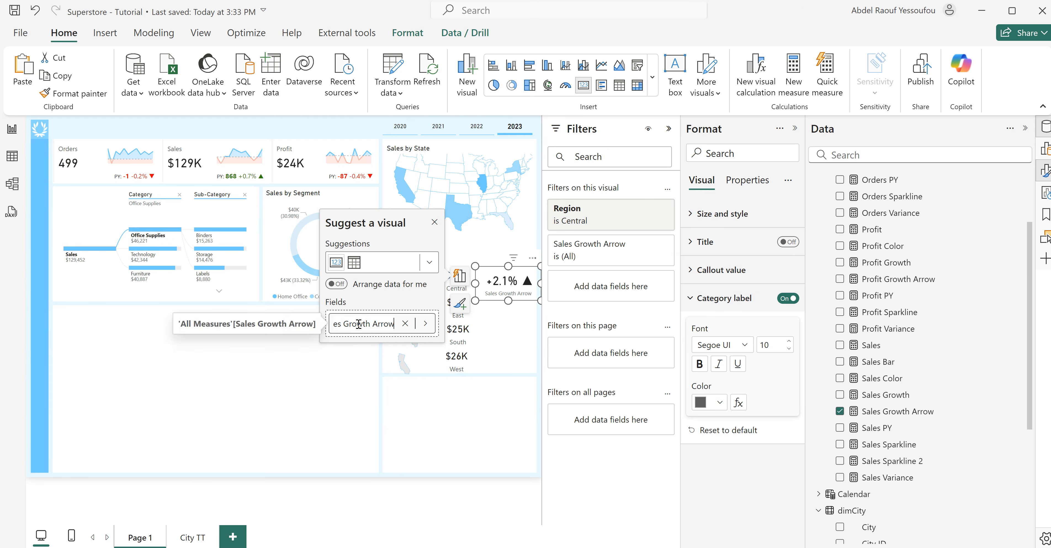
{"action": "key", "text": "ctrl+a"}
{"action": "type", "text": "vs"}
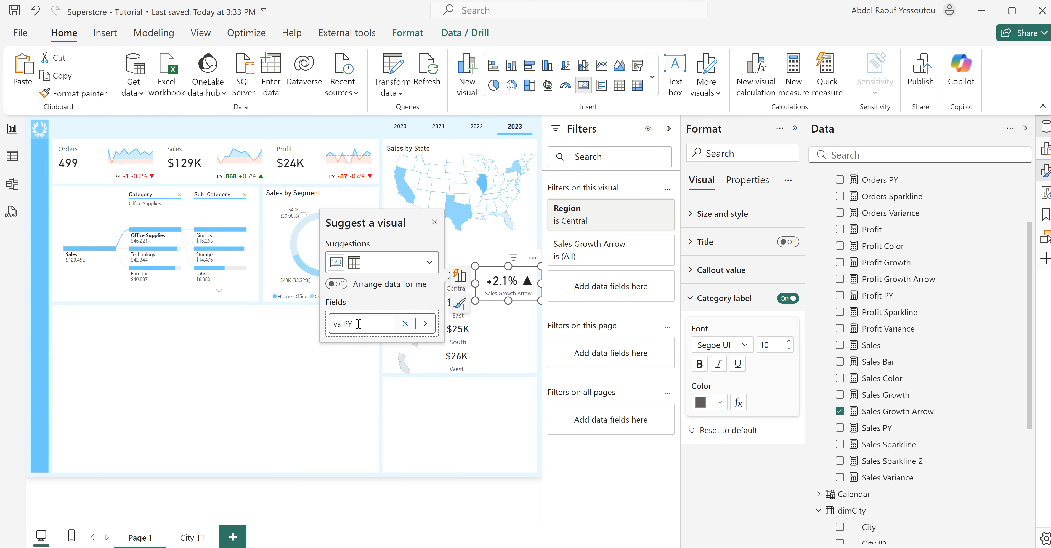
{"action": "key", "text": "Return"}
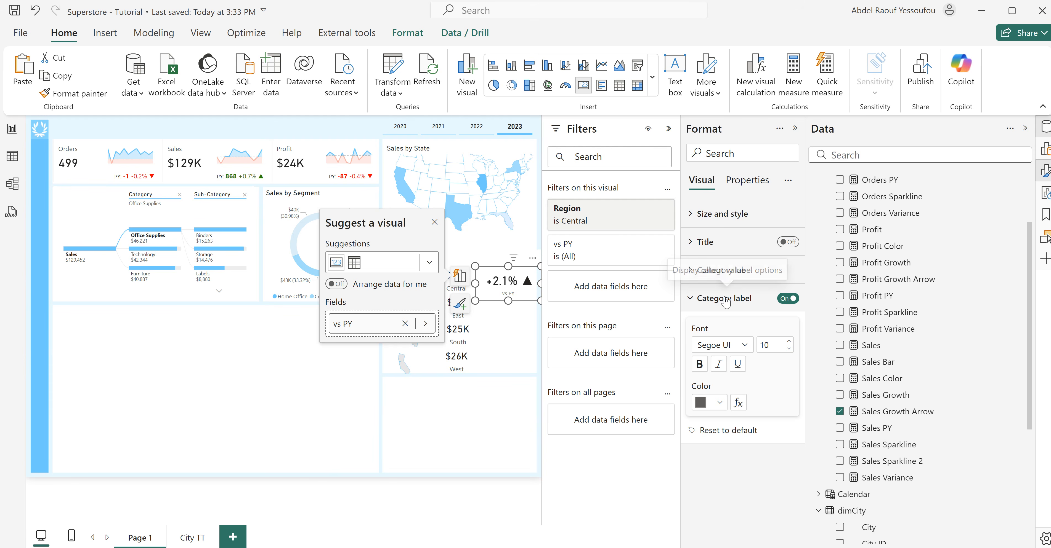
- Apply conditional formatting to the growth card's callout value color, using the Field value style based on Sales Color
{"action": "left_click", "coordinate": [693, 298]}
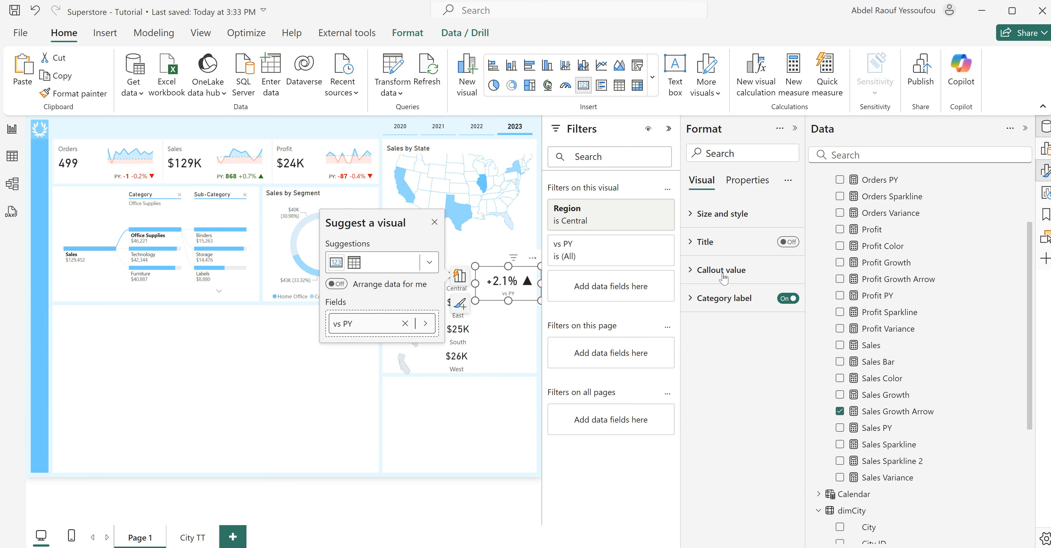
{"action": "left_click", "coordinate": [721, 270]}
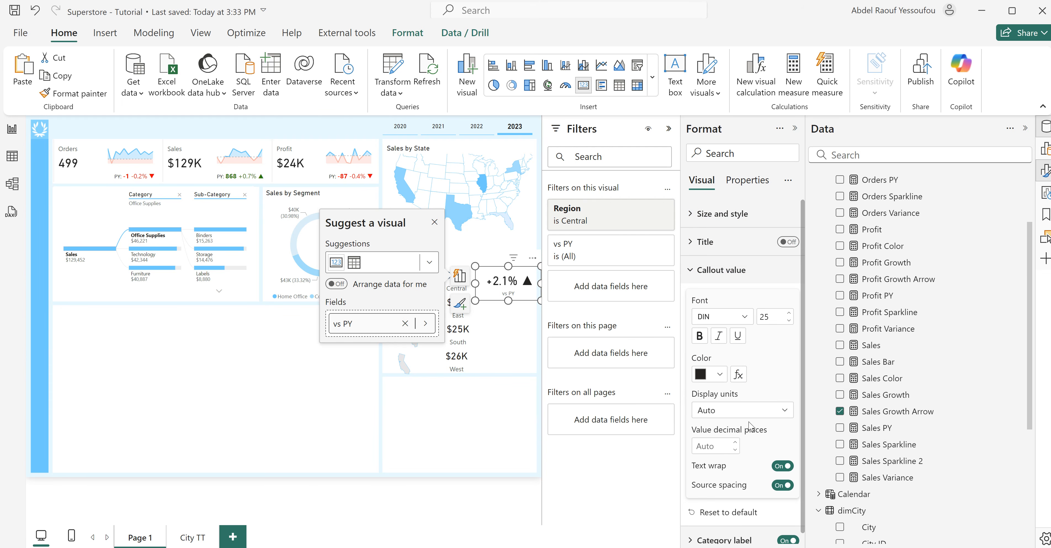
{"action": "scroll", "coordinate": [748, 426], "scroll_direction": "down", "scroll_amount": 1}
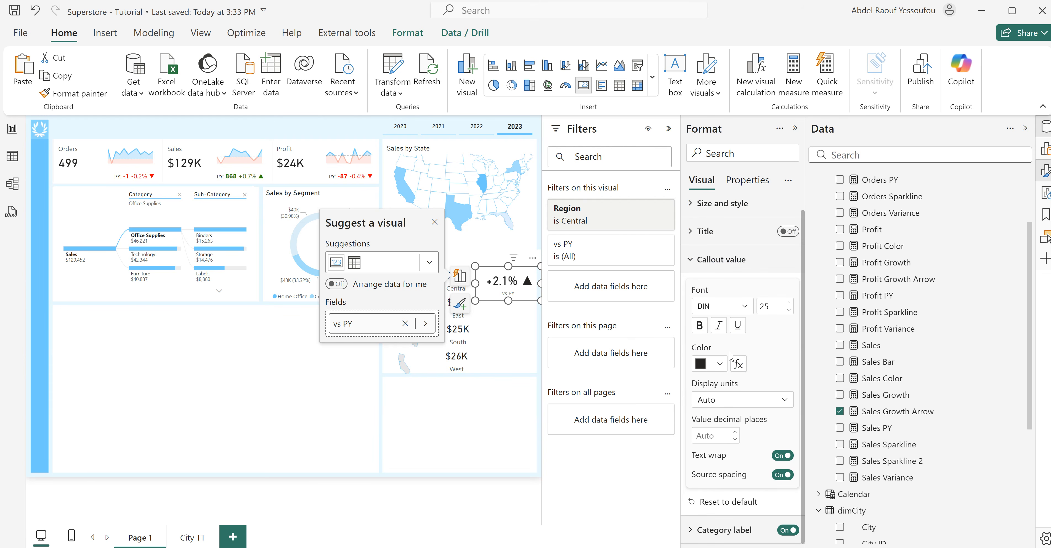
{"action": "left_click", "coordinate": [739, 365]}
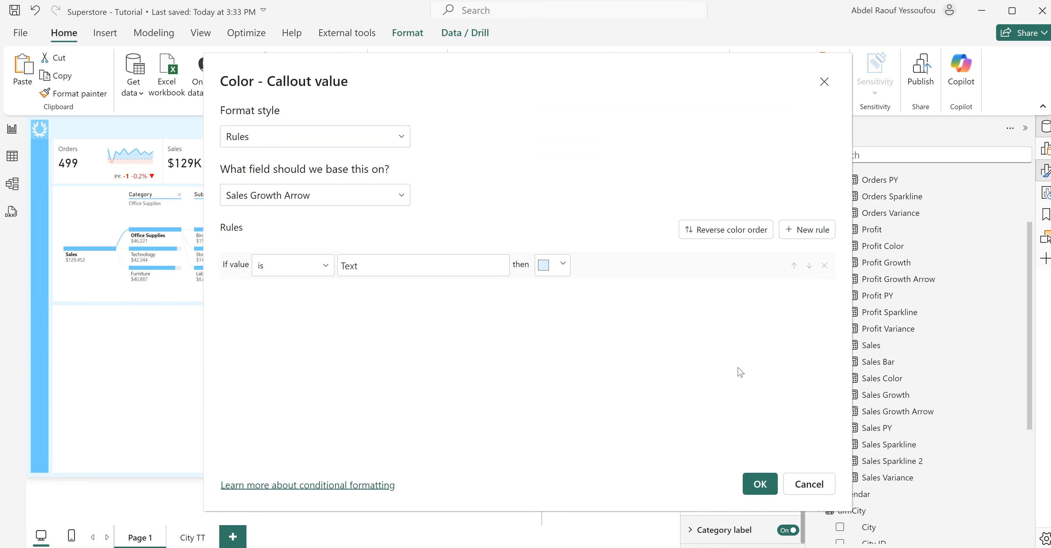
{"action": "left_click", "coordinate": [280, 138]}
{"action": "left_click", "coordinate": [261, 204]}
{"action": "left_click", "coordinate": [273, 196]}
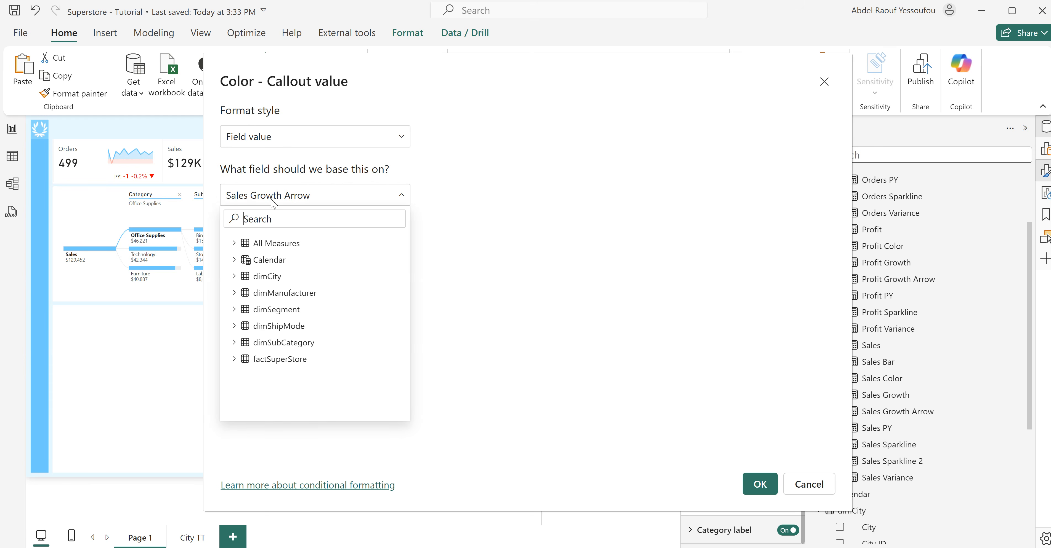
{"action": "type", "text": "col"}
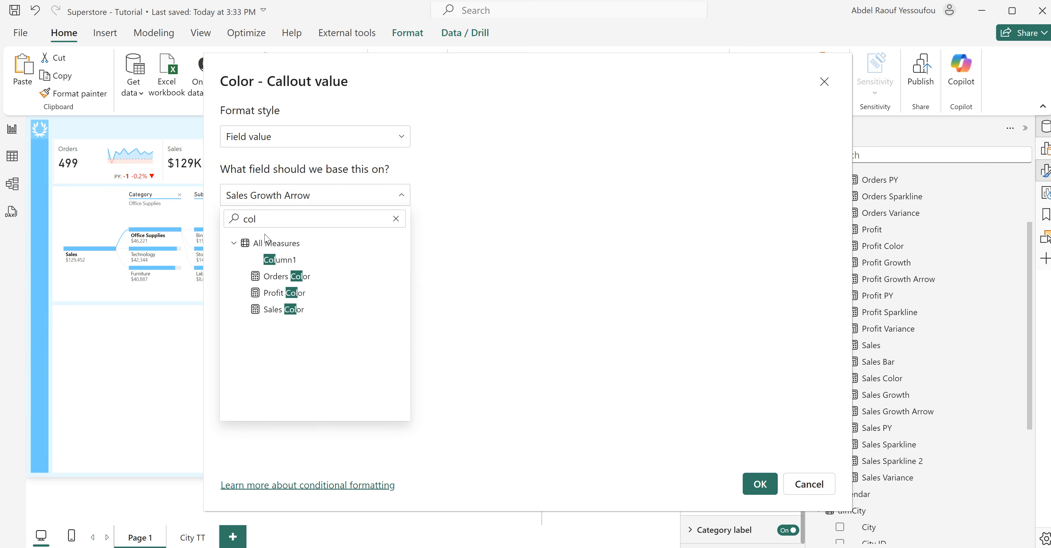
{"action": "left_click", "coordinate": [283, 309]}
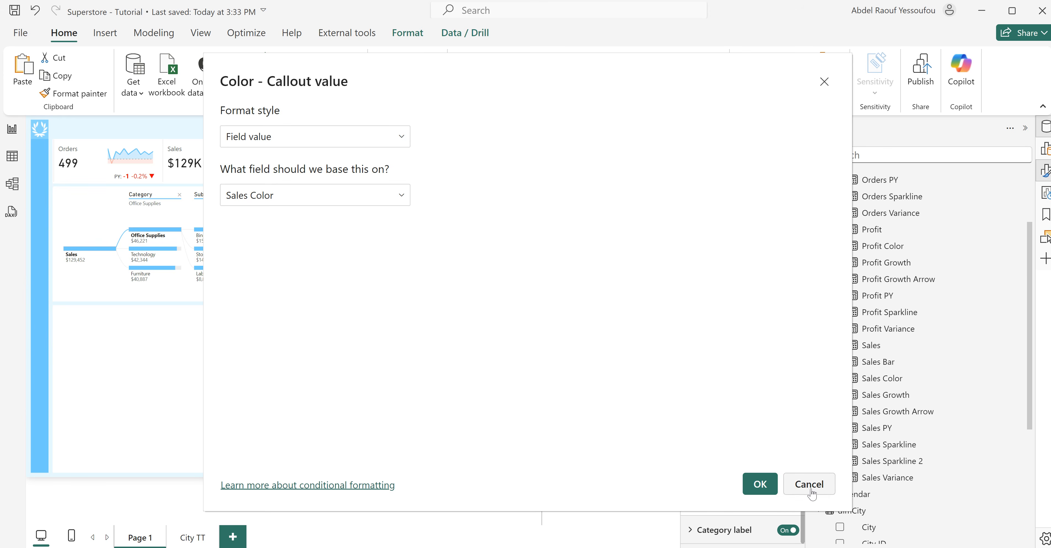
{"action": "left_click", "coordinate": [759, 485]}
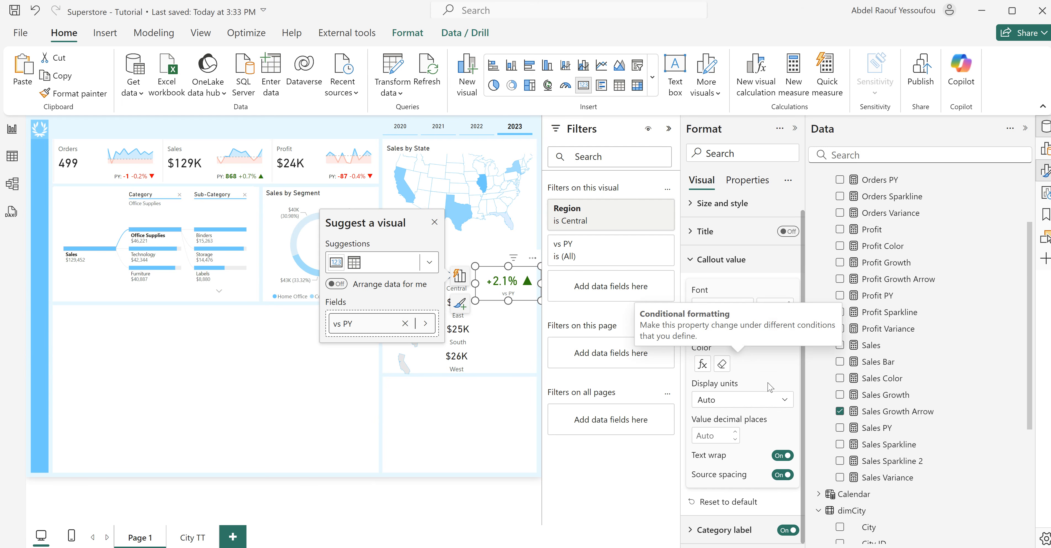
- Set the growth card's callout value font size to 15 and align the card beside the Central sales card
{"action": "left_click", "coordinate": [772, 306]}
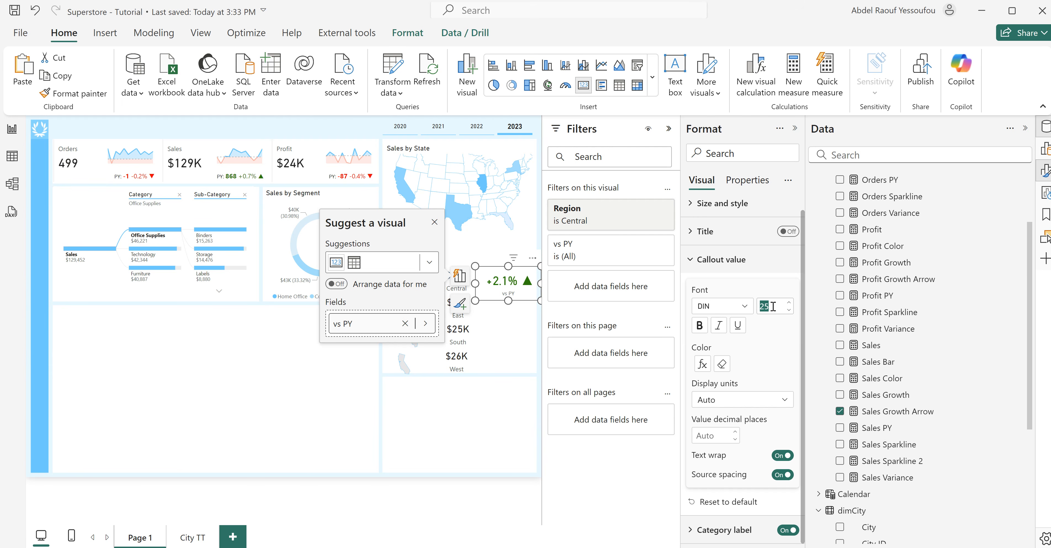
{"action": "type", "text": "15"}
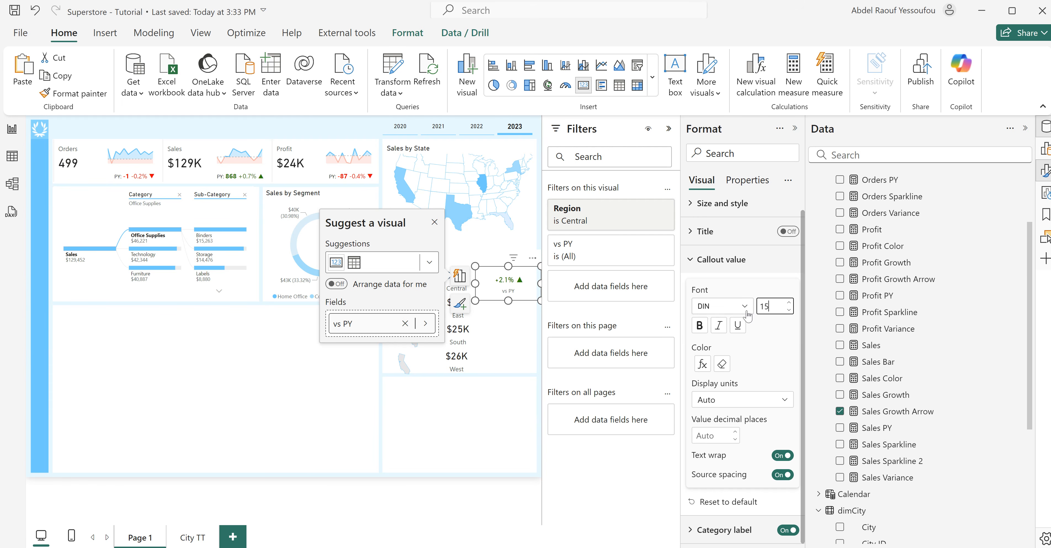
{"action": "left_click", "coordinate": [497, 298]}
{"action": "left_click", "coordinate": [525, 321]}
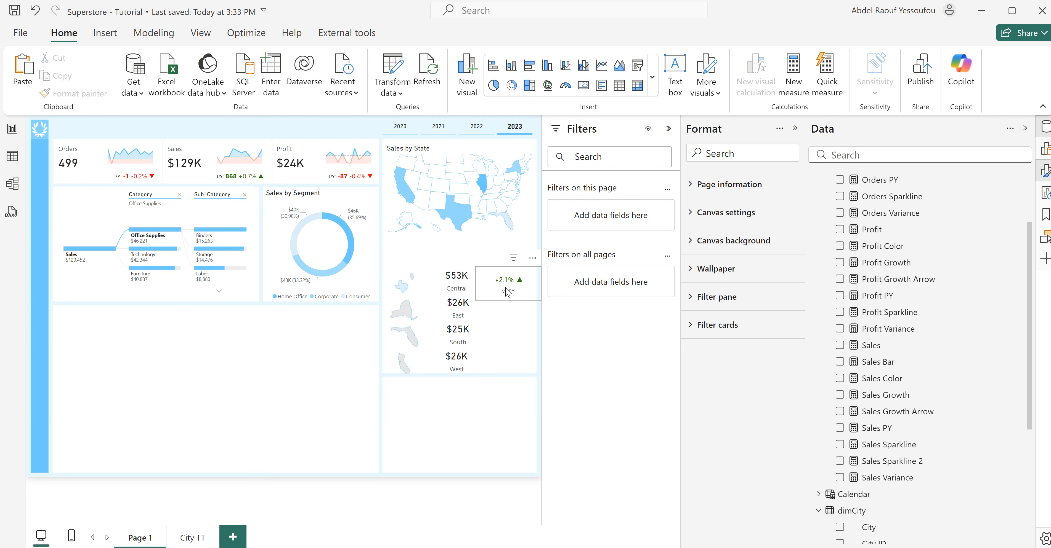
{"action": "left_click", "coordinate": [497, 281]}
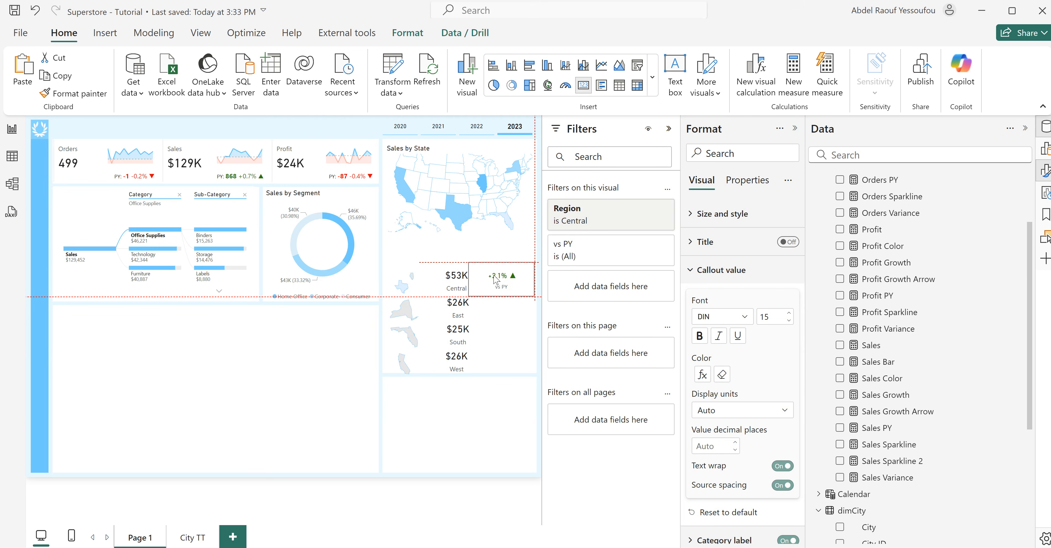
{"action": "left_click", "coordinate": [509, 328]}
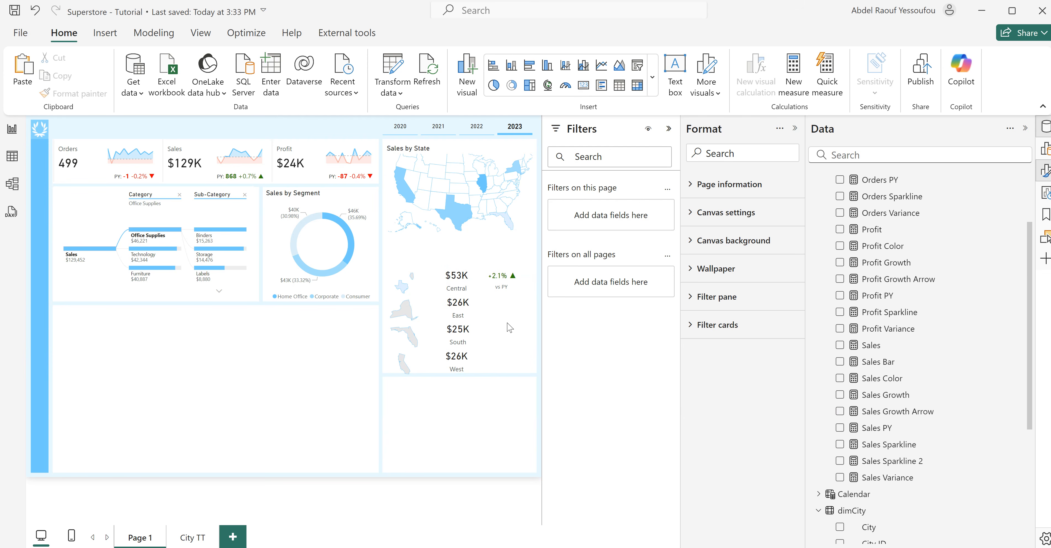
- Paste a copy of the Central growth card and align it beside the East sales card
{"action": "key", "text": "ctrl+v"}
{"action": "left_click_drag", "start_coordinate": [489, 297], "coordinate": [507, 327]}
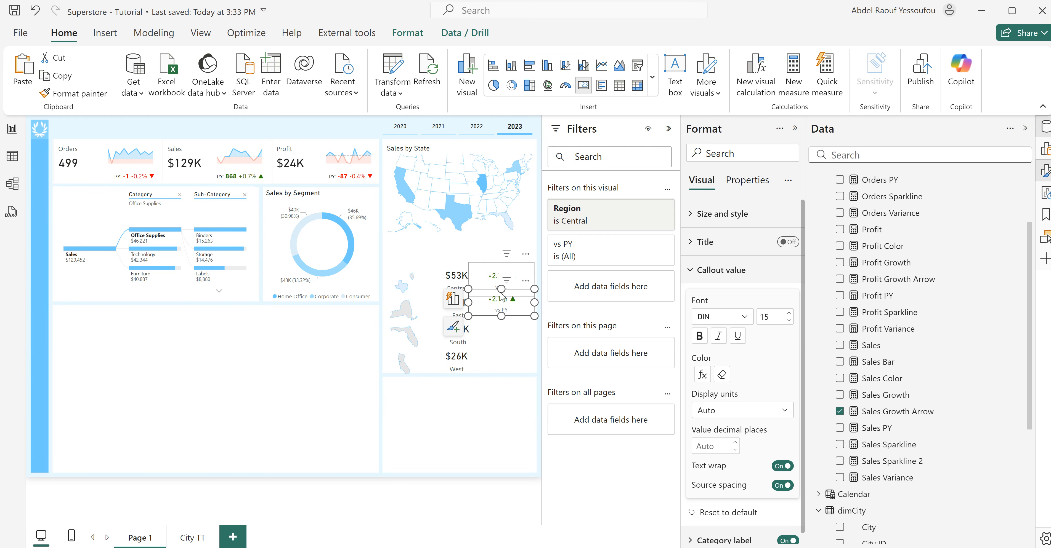
{"action": "left_click_drag", "start_coordinate": [500, 292], "coordinate": [500, 291]}
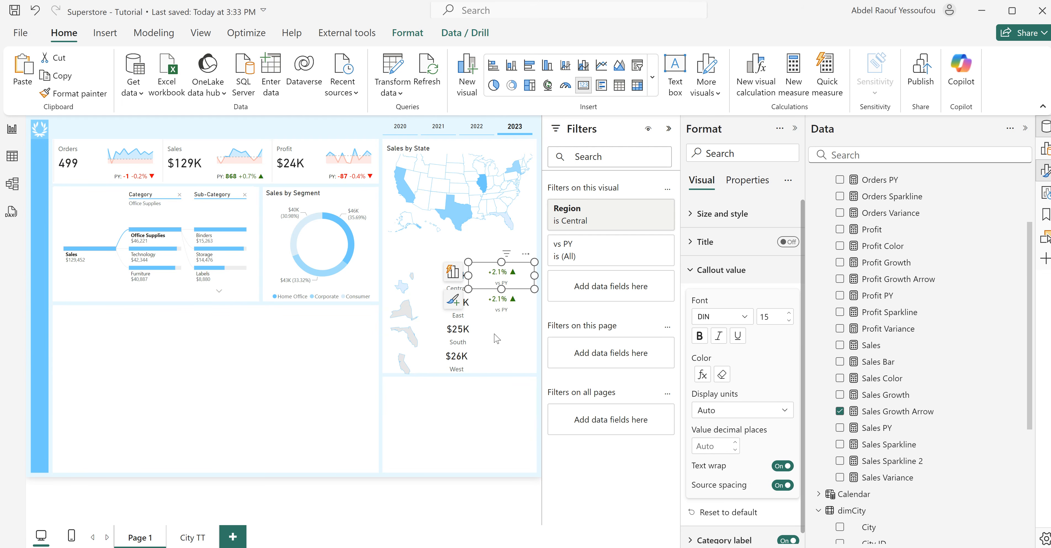
{"action": "left_click", "coordinate": [516, 317]}
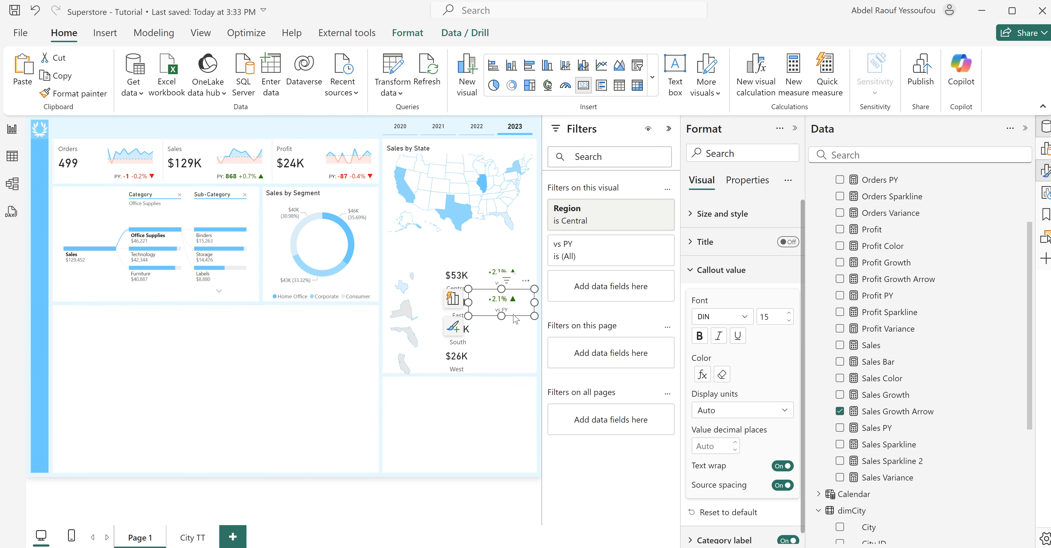
{"action": "left_click", "coordinate": [496, 344]}
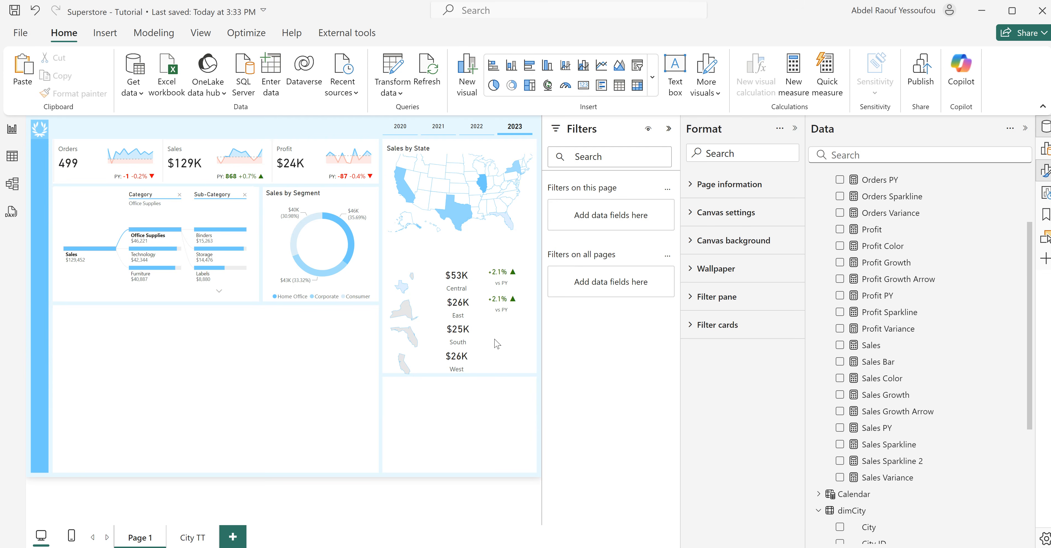
- Paste two more copies of the growth card and place them beside the South and West sales cards
{"action": "key", "text": "ctrl+v"}
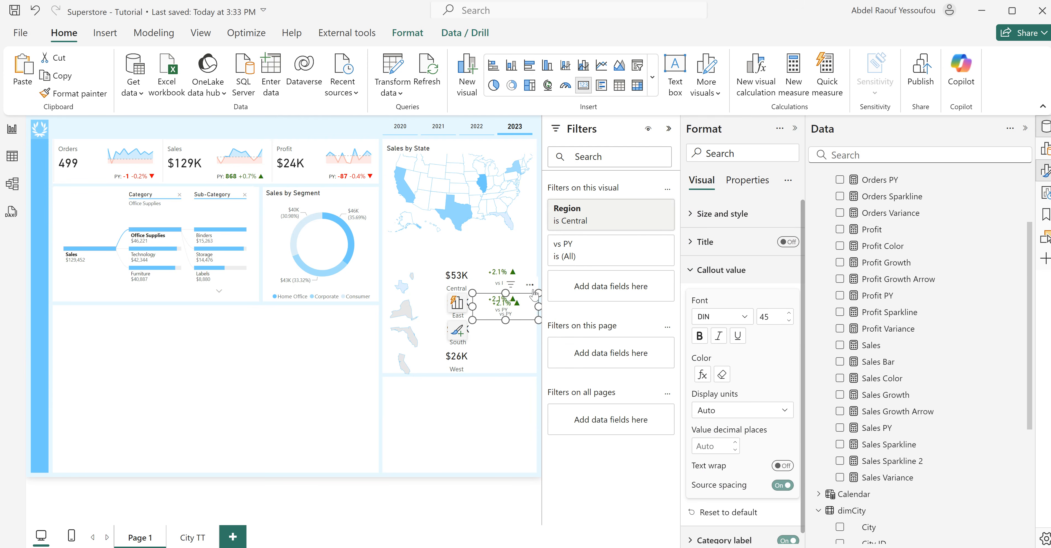
{"action": "left_click_drag", "start_coordinate": [535, 292], "coordinate": [531, 320]}
{"action": "key", "text": "Escape"}
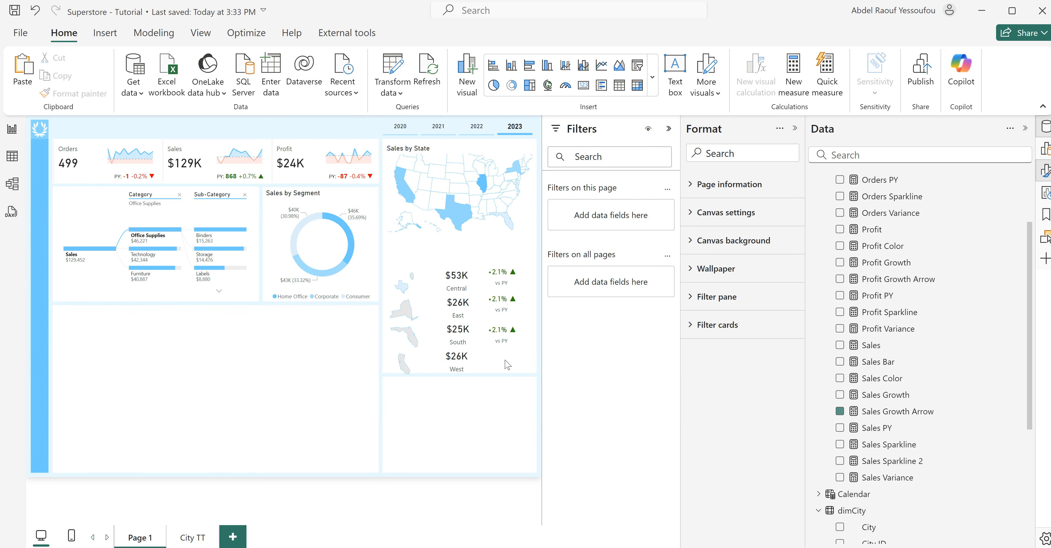
{"action": "left_click", "coordinate": [497, 299]}
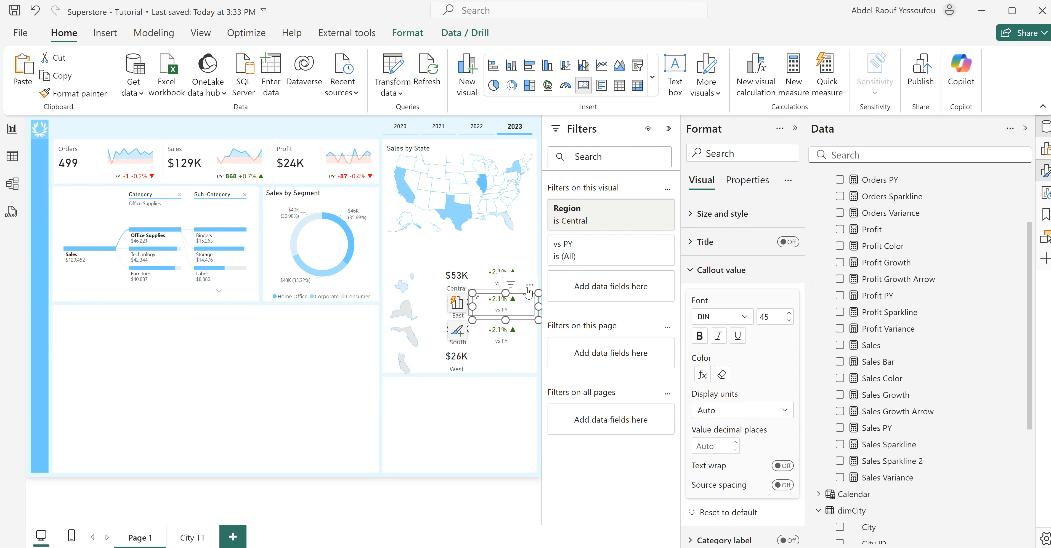
{"action": "left_click_drag", "start_coordinate": [530, 294], "coordinate": [525, 349]}
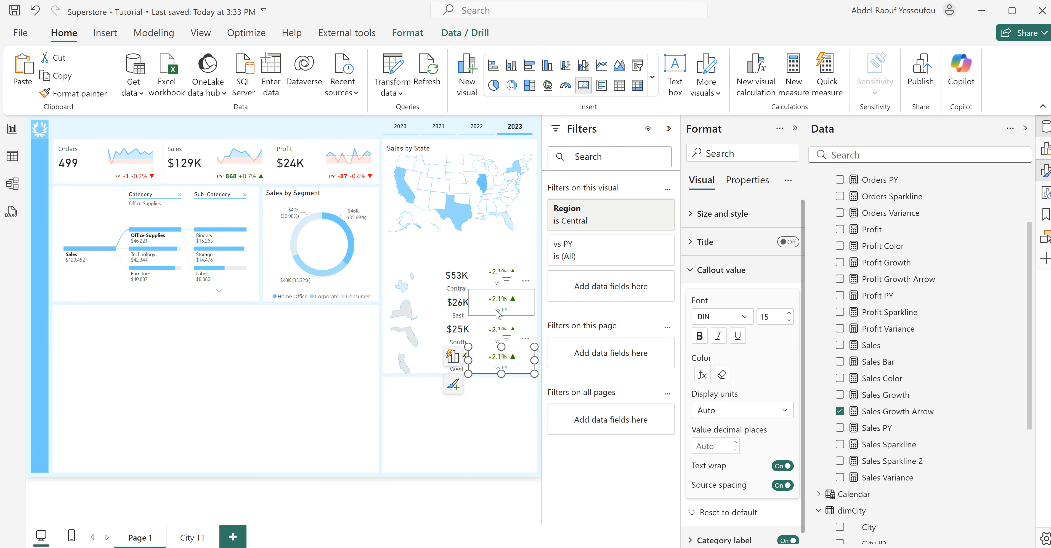
- Change the Region filter of the growth card beside the East sales from Central to East
{"action": "left_click", "coordinate": [490, 306]}
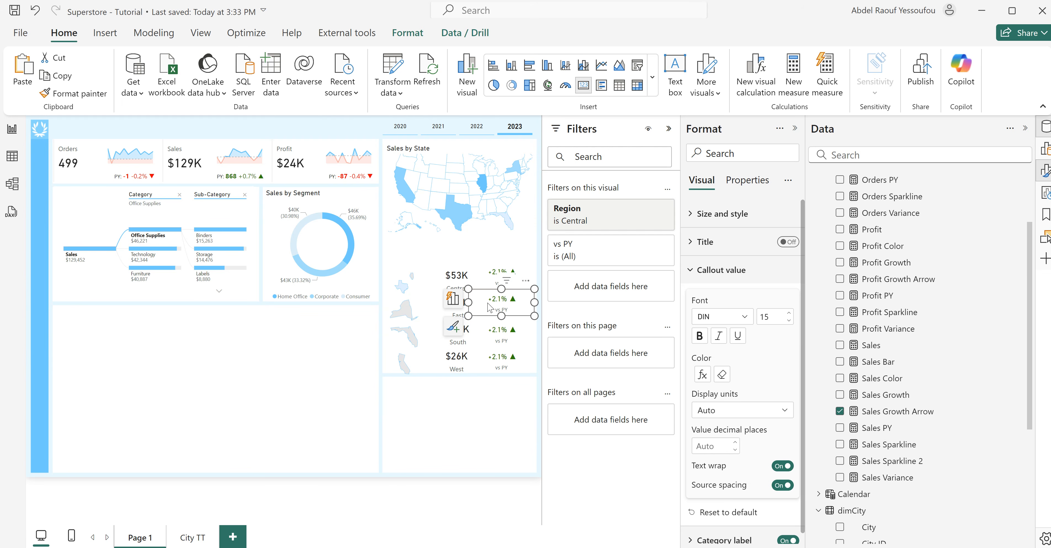
{"action": "left_click", "coordinate": [597, 224]}
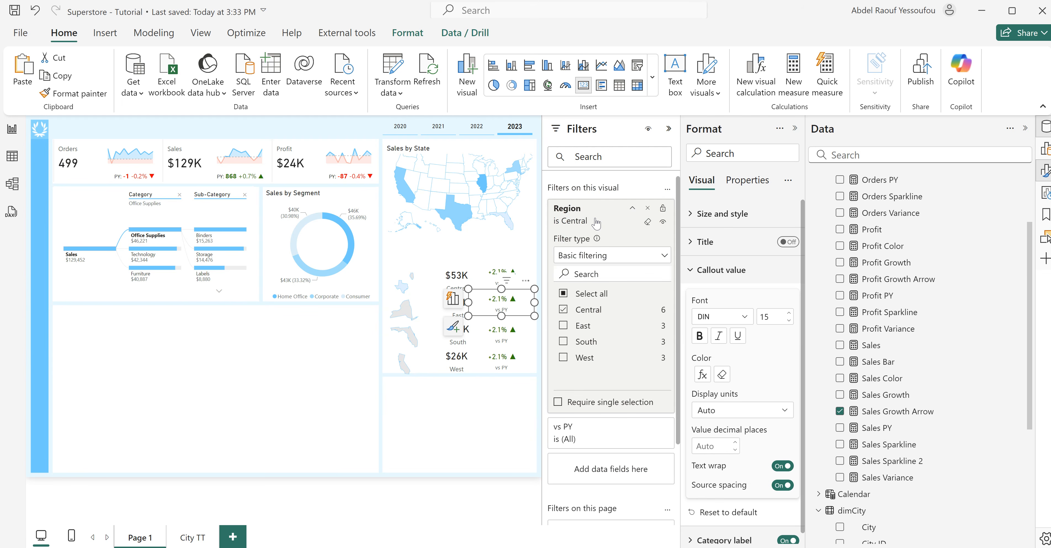
{"action": "left_click", "coordinate": [563, 310]}
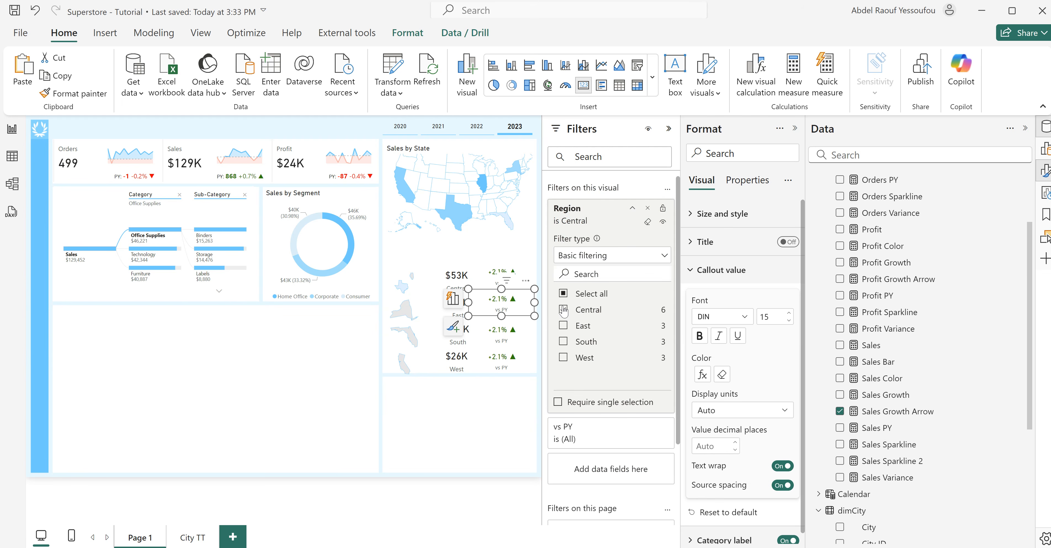
{"action": "left_click", "coordinate": [564, 326]}
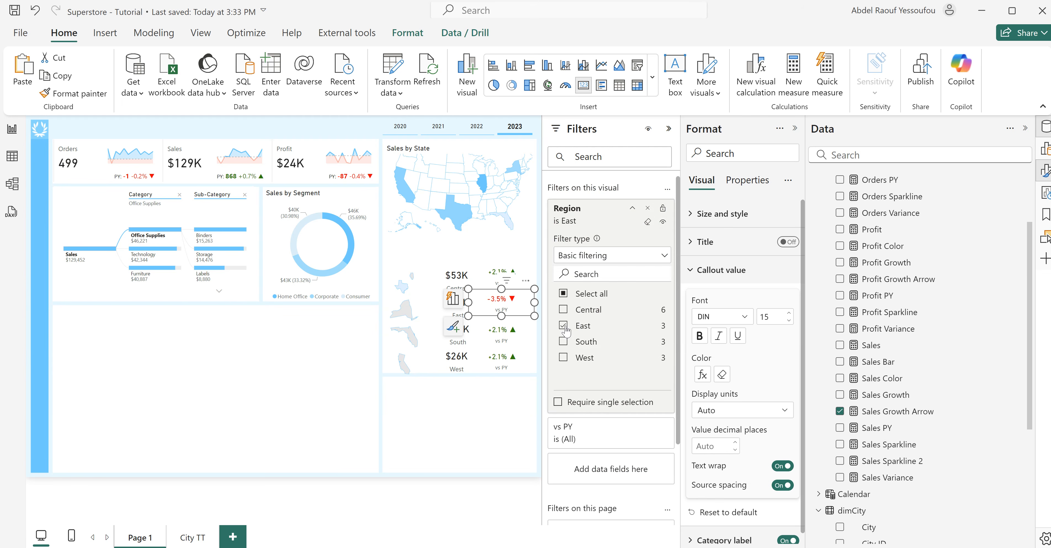
- Switch the Region filter of the growth card beside the South sales from Central to South
{"action": "left_click", "coordinate": [492, 339]}
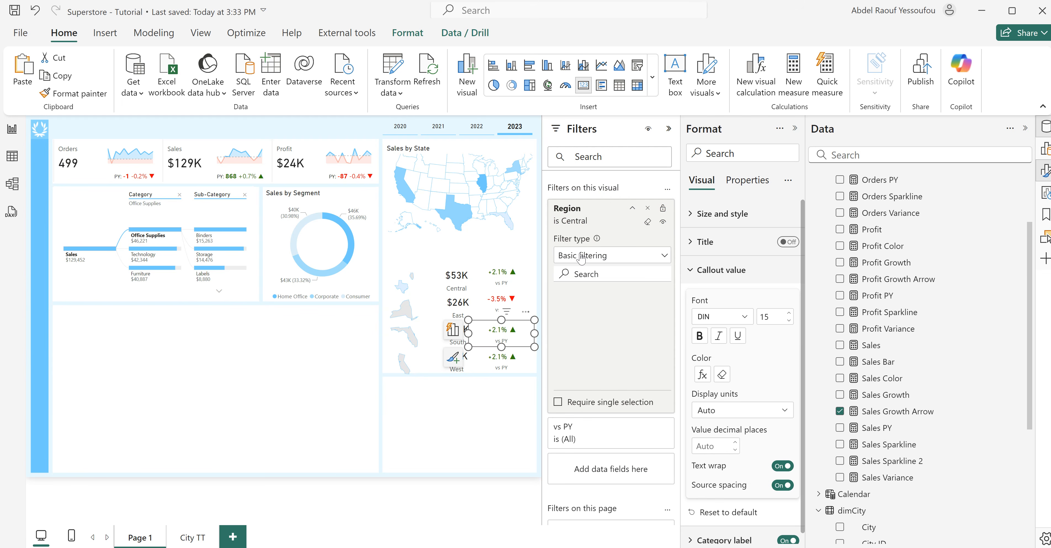
{"action": "left_click", "coordinate": [563, 310]}
{"action": "left_click", "coordinate": [563, 342]}
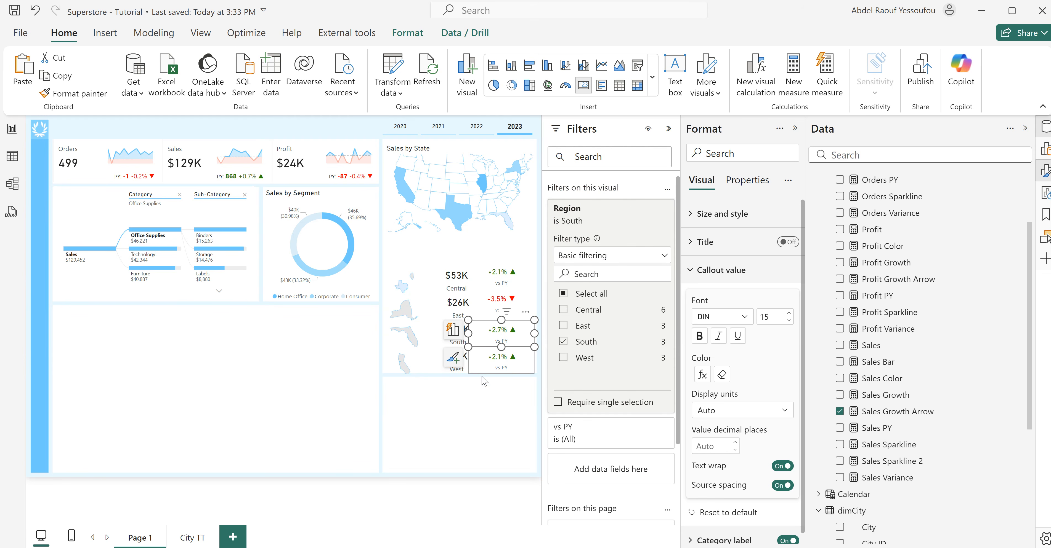
- Filter the growth card beside the West sales to the West region instead of Central
{"action": "left_click", "coordinate": [504, 371]}
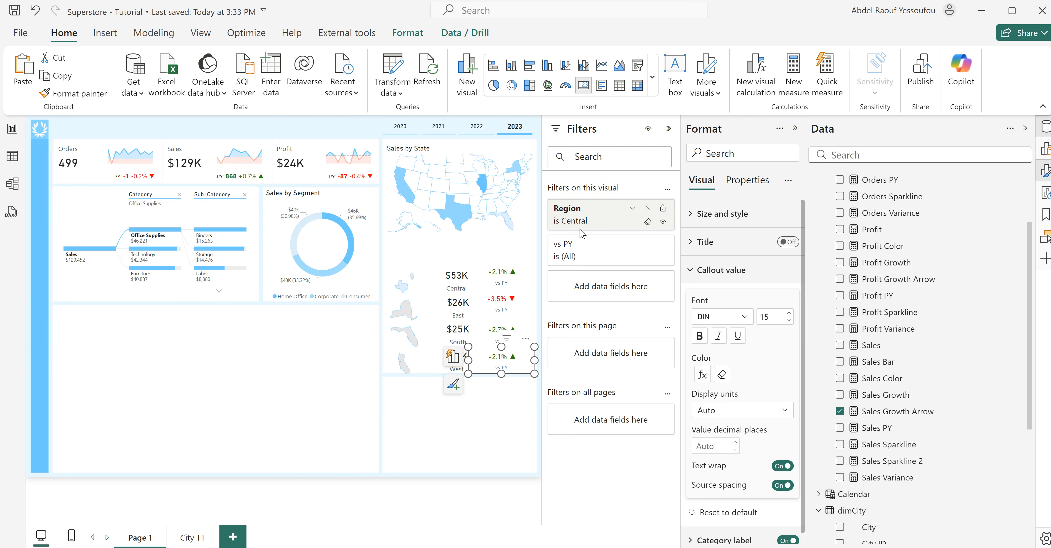
{"action": "left_click", "coordinate": [563, 310]}
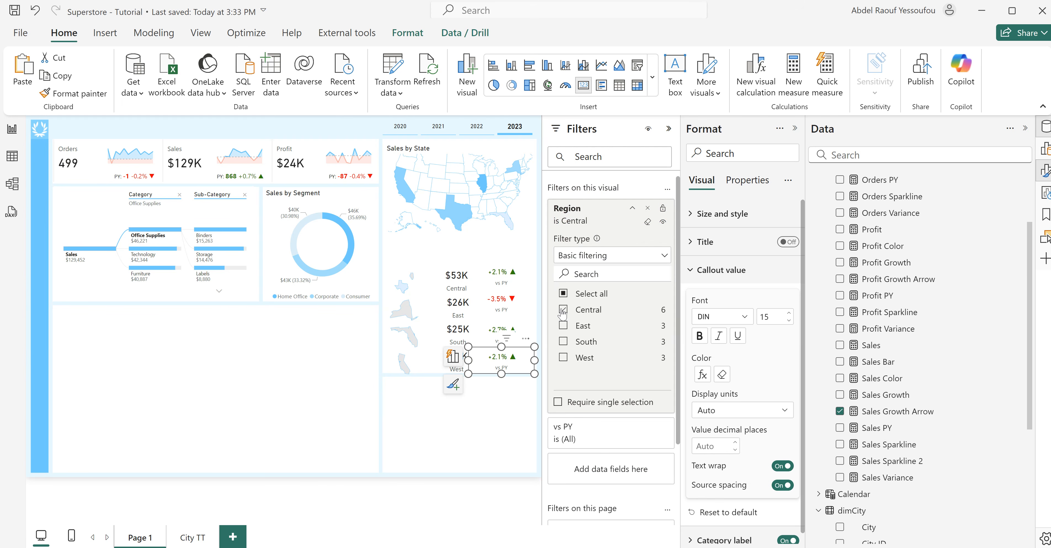
{"action": "left_click", "coordinate": [563, 359]}
{"action": "left_click", "coordinate": [503, 399]}
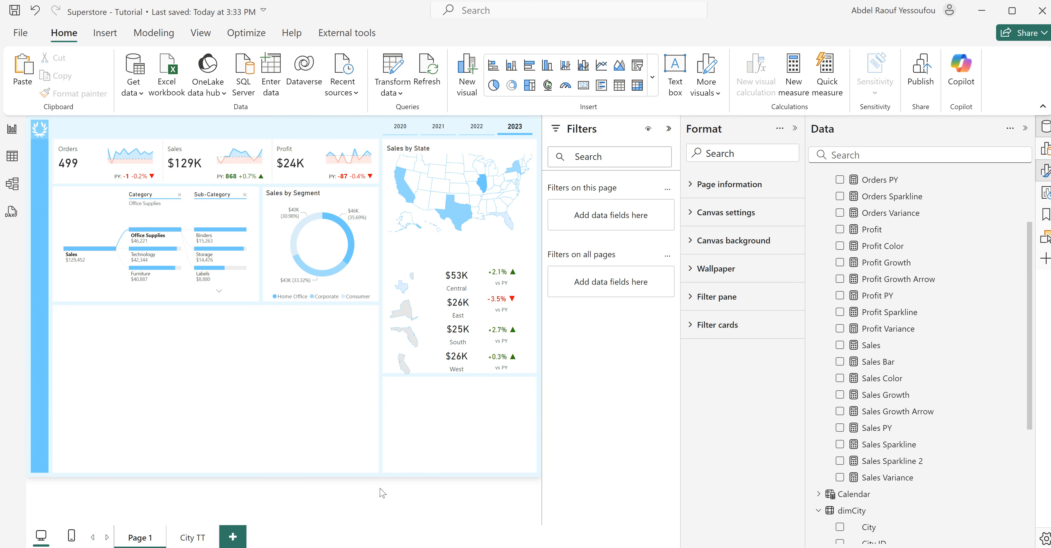
{"action": "left_click", "coordinate": [196, 539]}
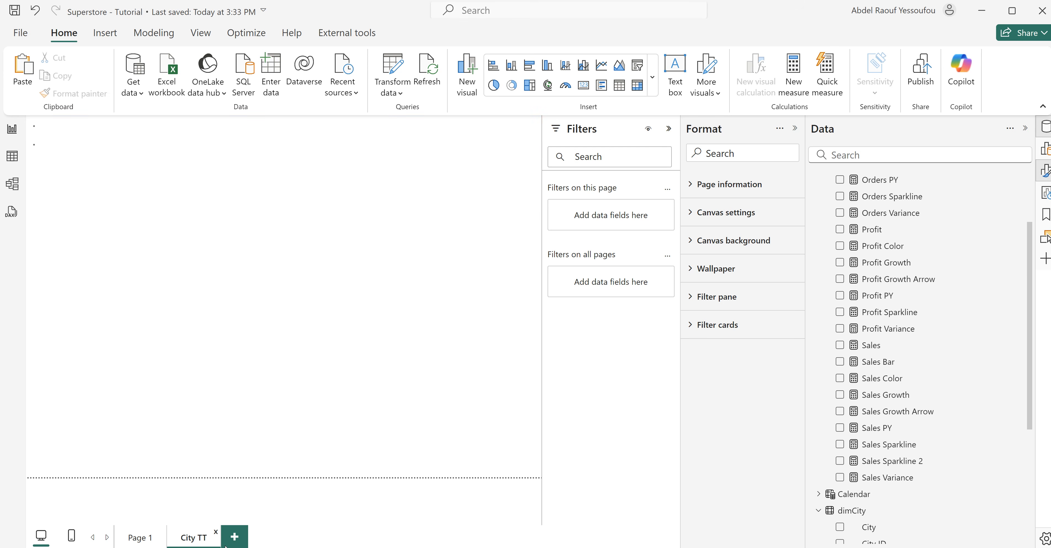
{"action": "left_click", "coordinate": [234, 539]}
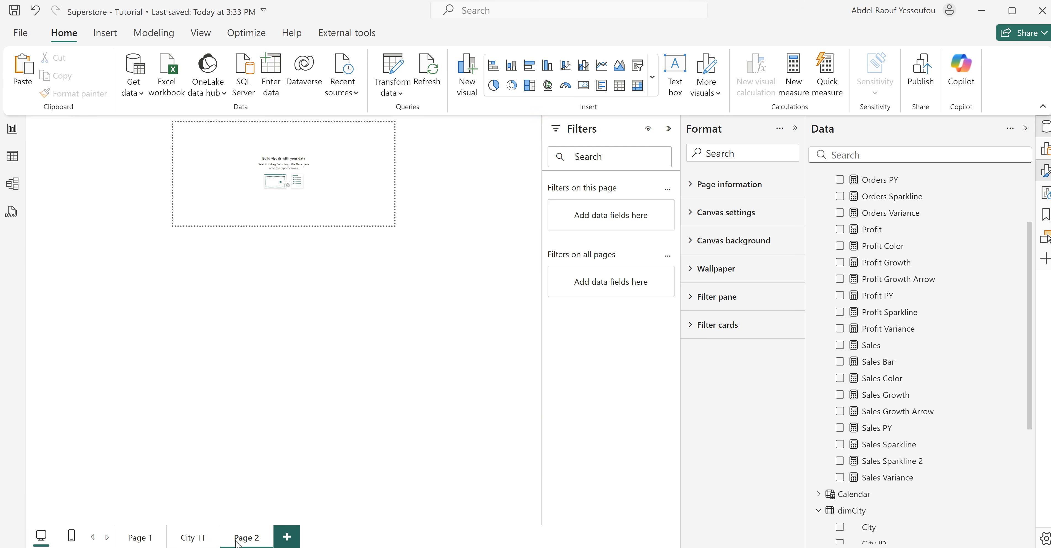
{"action": "left_click", "coordinate": [269, 538]}
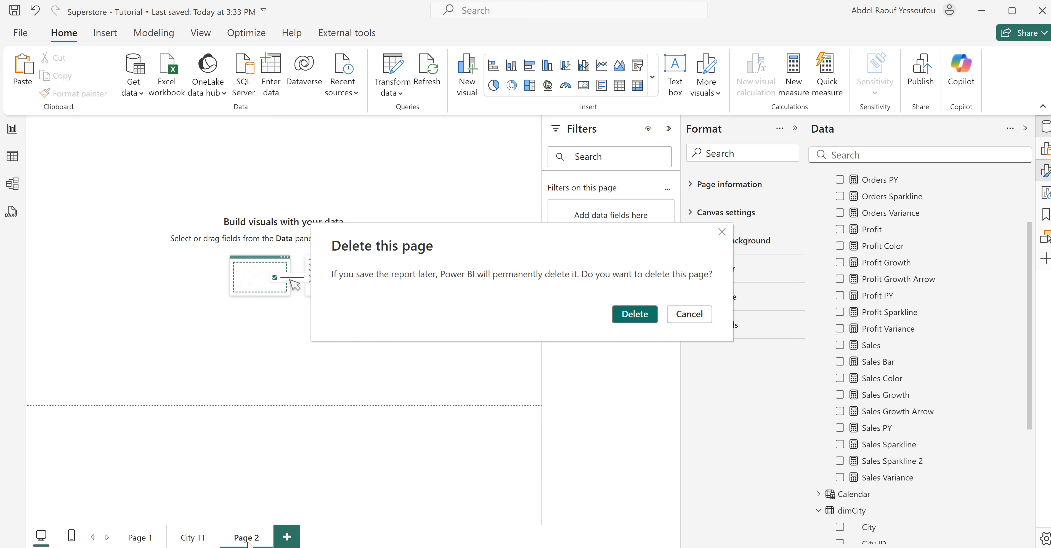
{"action": "left_click", "coordinate": [634, 314]}
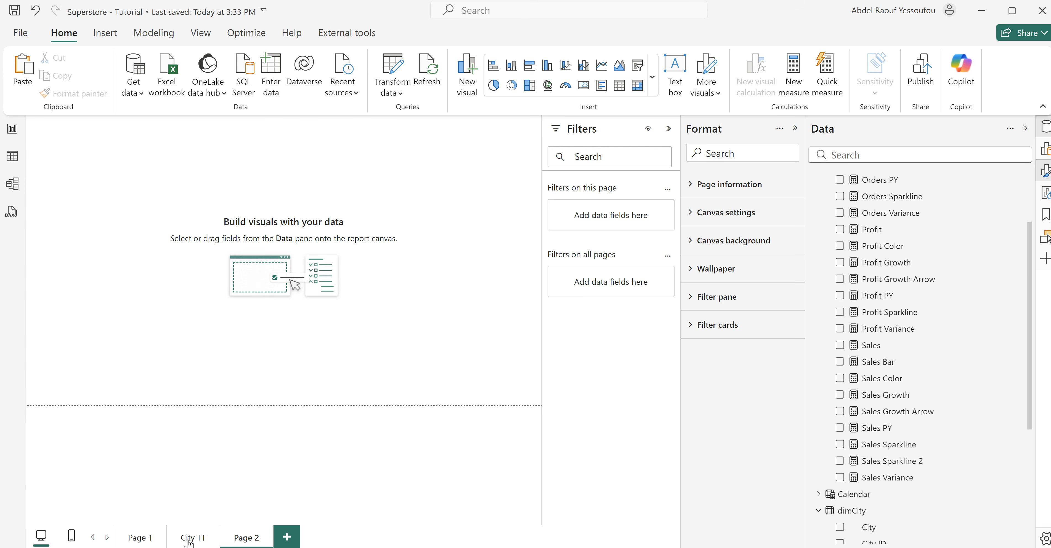
- Duplicate the City TT tooltip page and delete the city table from the copy
{"action": "right_click", "coordinate": [191, 541]}
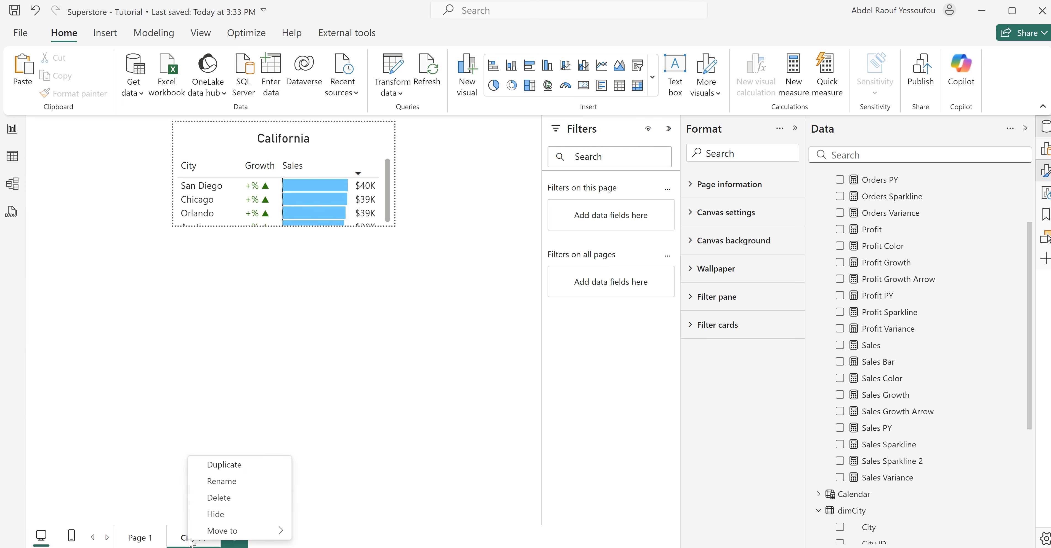
{"action": "left_click", "coordinate": [224, 465]}
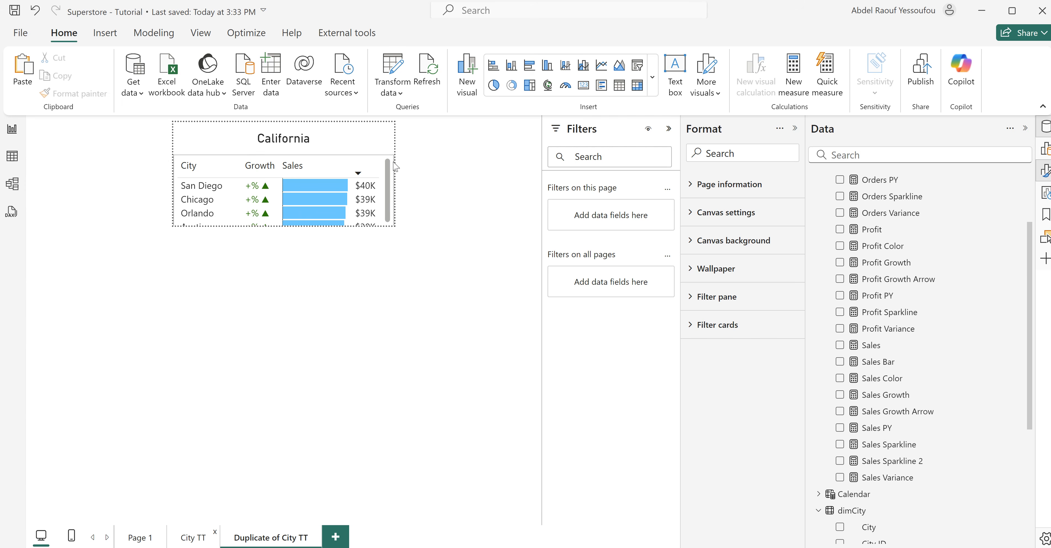
{"action": "left_click", "coordinate": [394, 166]}
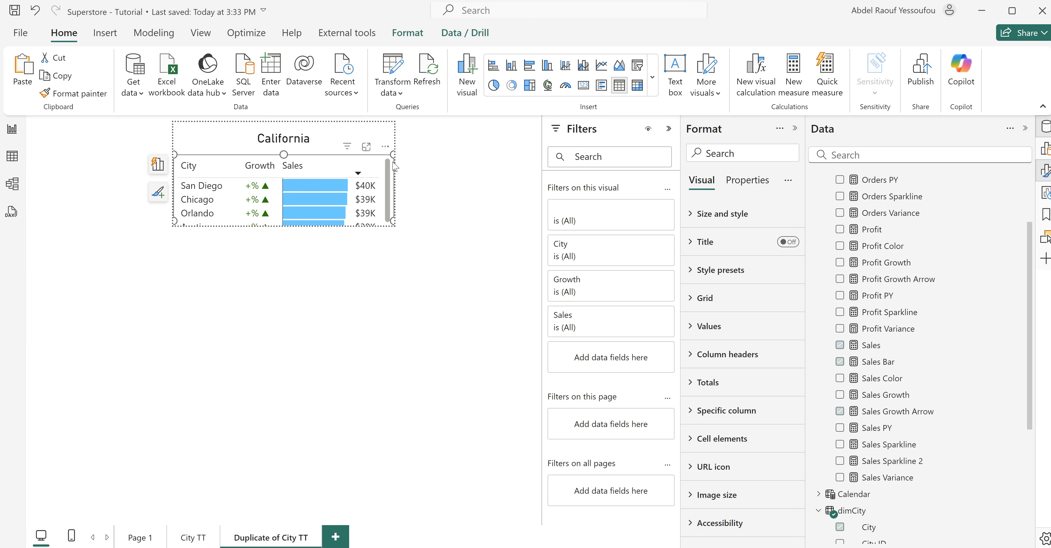
{"action": "key", "text": "Delete"}
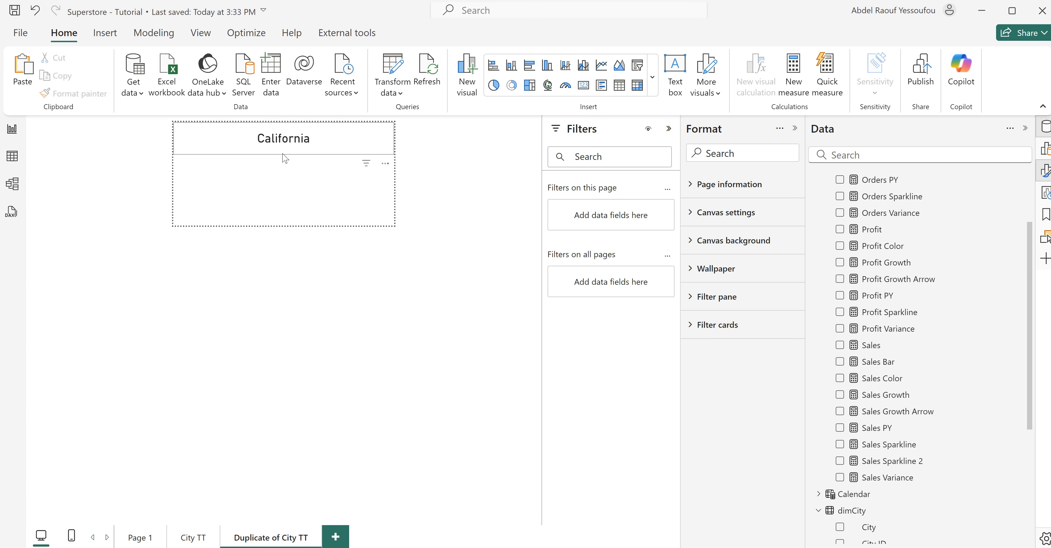
- Reduce the header card's height on the duplicated tooltip page and replace its State field with Region
{"action": "left_click", "coordinate": [288, 158]}
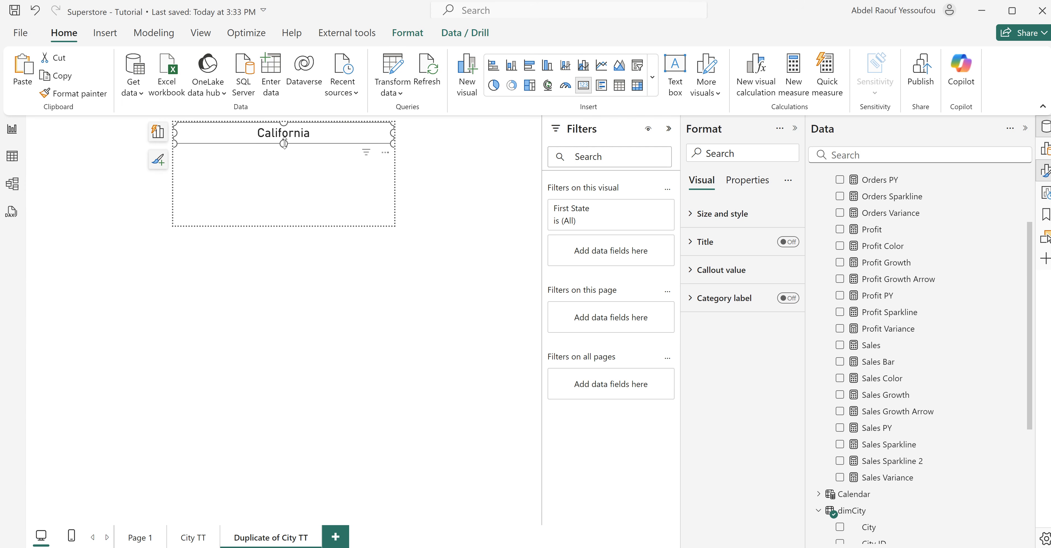
{"action": "scroll", "coordinate": [882, 444], "scroll_direction": "down", "scroll_amount": 3}
{"action": "left_click", "coordinate": [882, 444]}
{"action": "scroll", "coordinate": [882, 444], "scroll_direction": "down", "scroll_amount": 2}
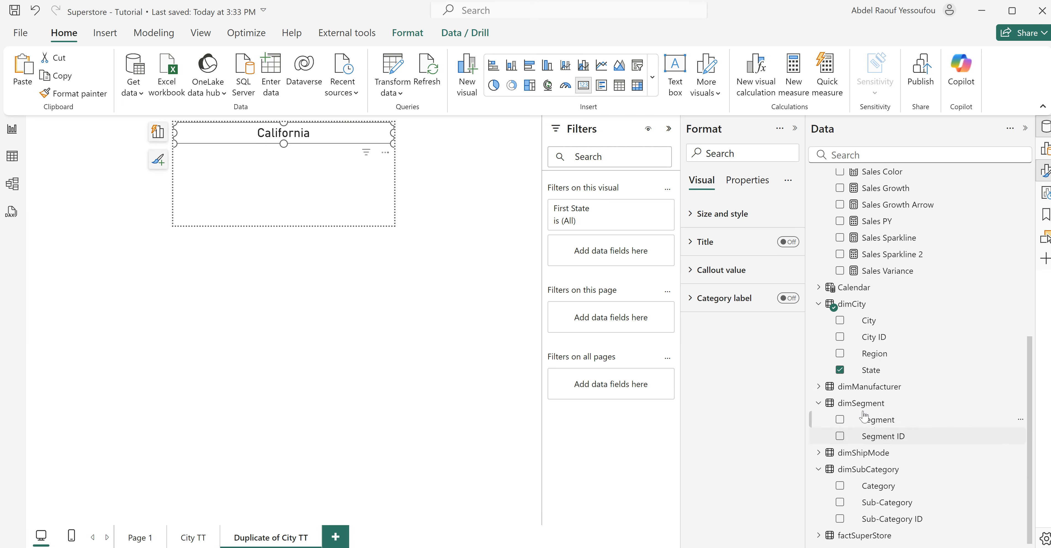
{"action": "left_click", "coordinate": [840, 370]}
{"action": "left_click", "coordinate": [840, 353]}
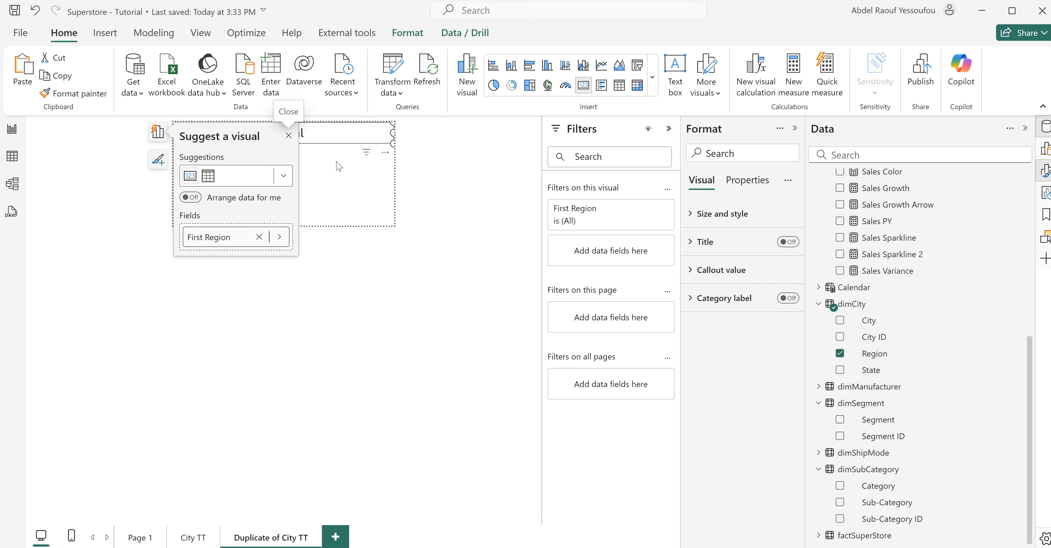
{"action": "left_click", "coordinate": [480, 127]}
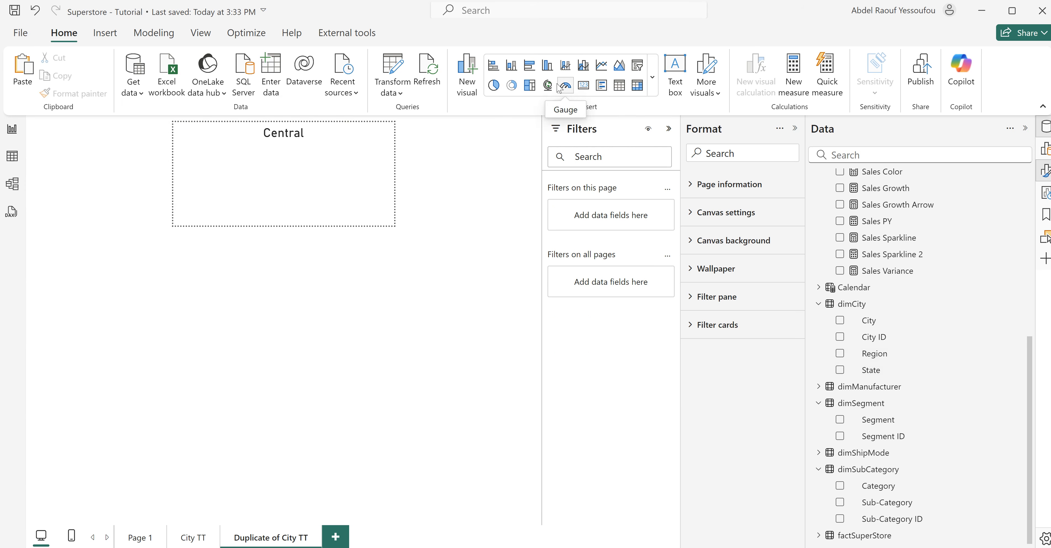
- Insert a clustered column chart on the duplicated tooltip page and move it toward the page's left edge
{"action": "left_click", "coordinate": [548, 69]}
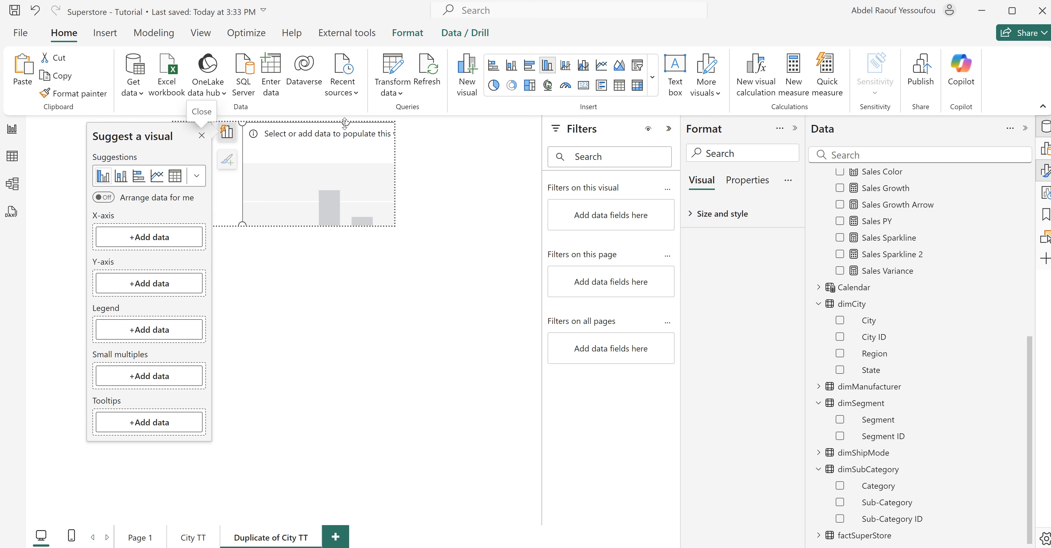
{"action": "left_click_drag", "start_coordinate": [346, 121], "coordinate": [315, 161]}
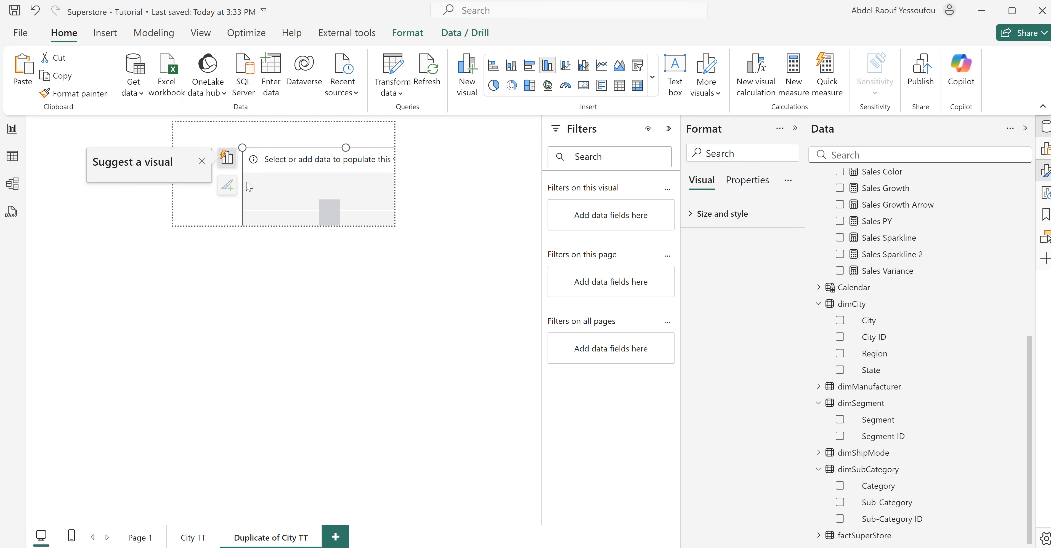
{"action": "left_click_drag", "start_coordinate": [246, 182], "coordinate": [180, 181]}
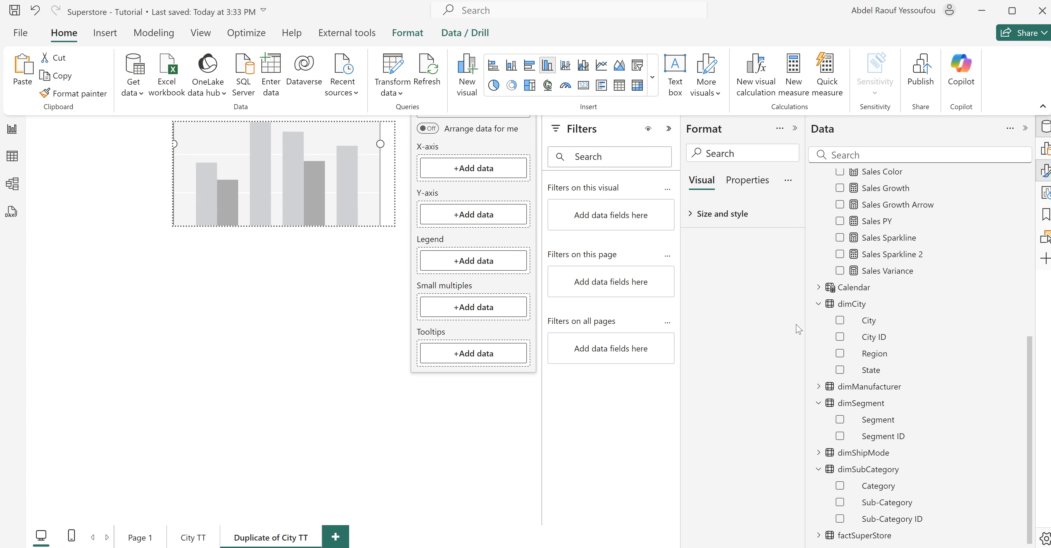
- Plot the Sales measure on the column chart's Y-axis by the Calendar table's Month field on the X-axis
{"action": "scroll", "coordinate": [889, 359], "scroll_direction": "up", "scroll_amount": 7}
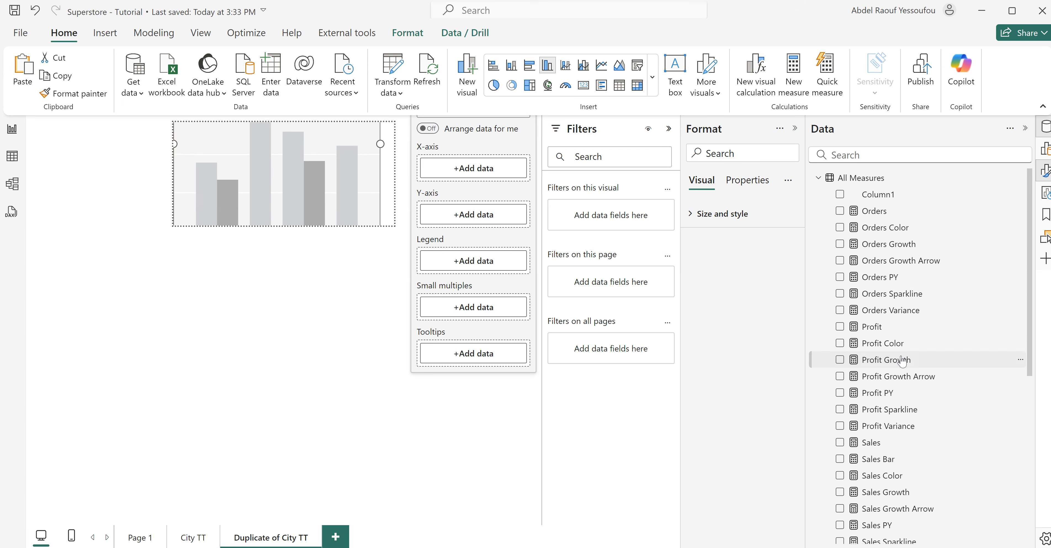
{"action": "scroll", "coordinate": [901, 362], "scroll_direction": "down", "scroll_amount": 2}
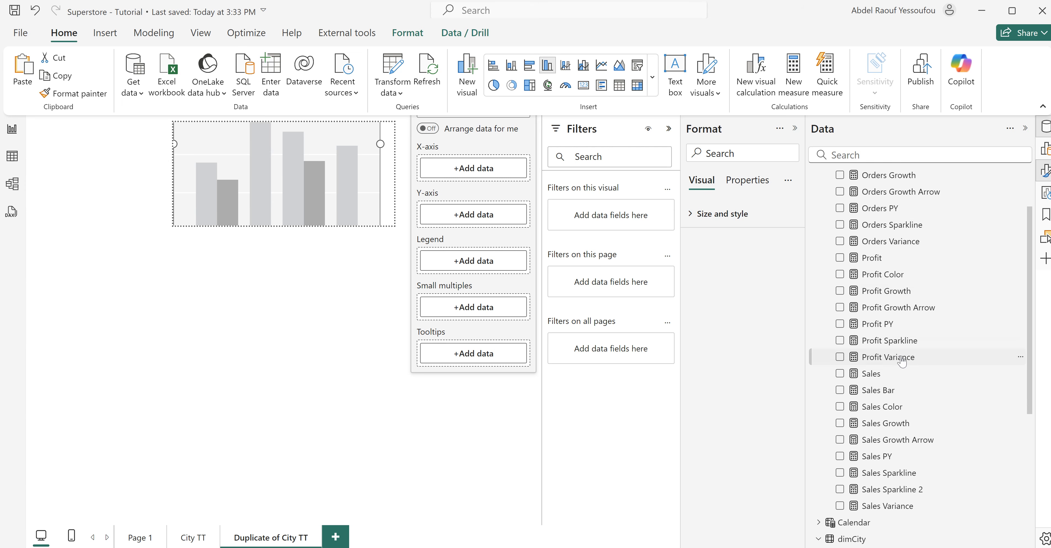
{"action": "left_click", "coordinate": [839, 374]}
{"action": "scroll", "coordinate": [907, 401], "scroll_direction": "down", "scroll_amount": 4}
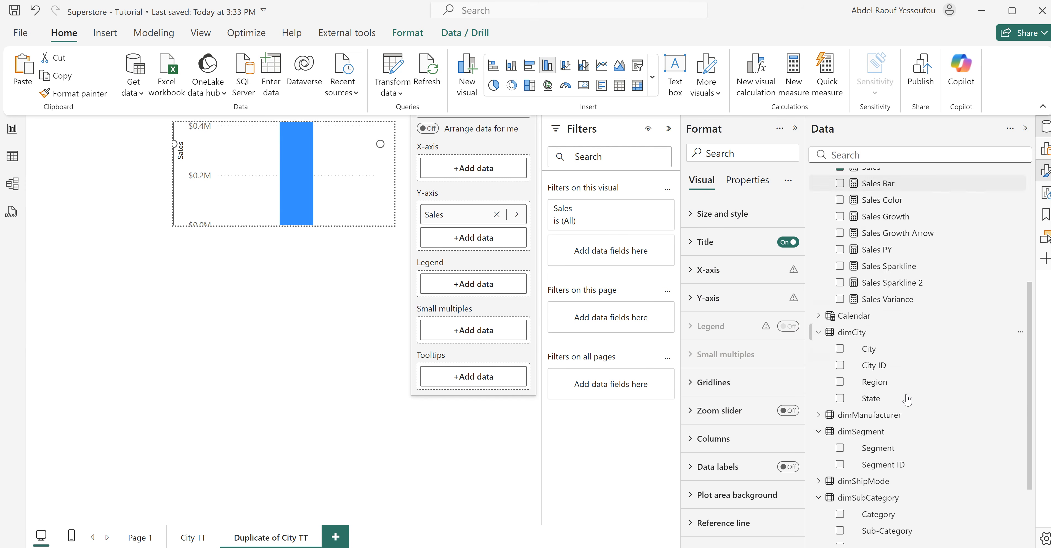
{"action": "scroll", "coordinate": [908, 401], "scroll_direction": "up", "scroll_amount": 1}
{"action": "scroll", "coordinate": [908, 401], "scroll_direction": "down", "scroll_amount": 1}
{"action": "scroll", "coordinate": [908, 401], "scroll_direction": "up", "scroll_amount": 2}
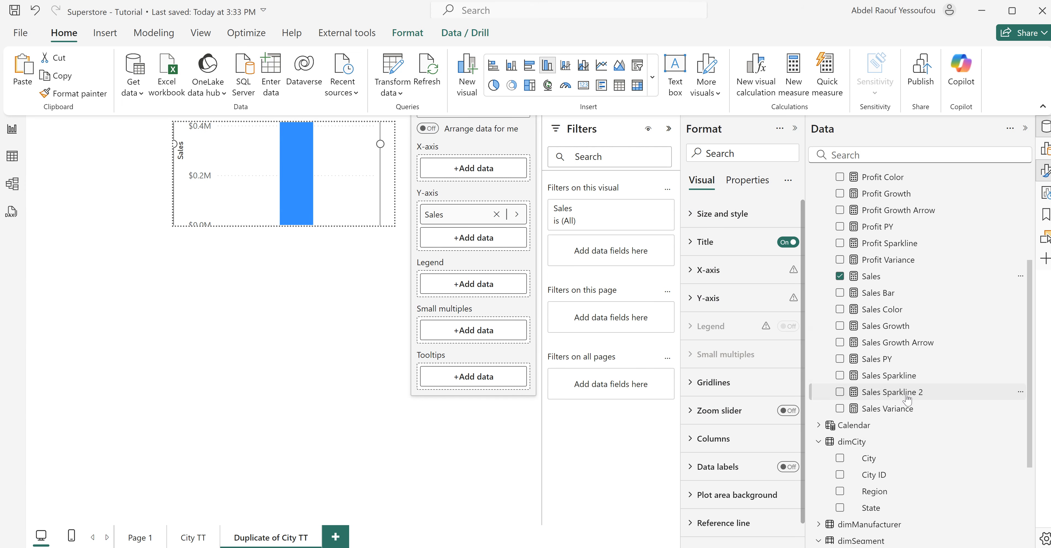
{"action": "scroll", "coordinate": [907, 401], "scroll_direction": "down", "scroll_amount": 3}
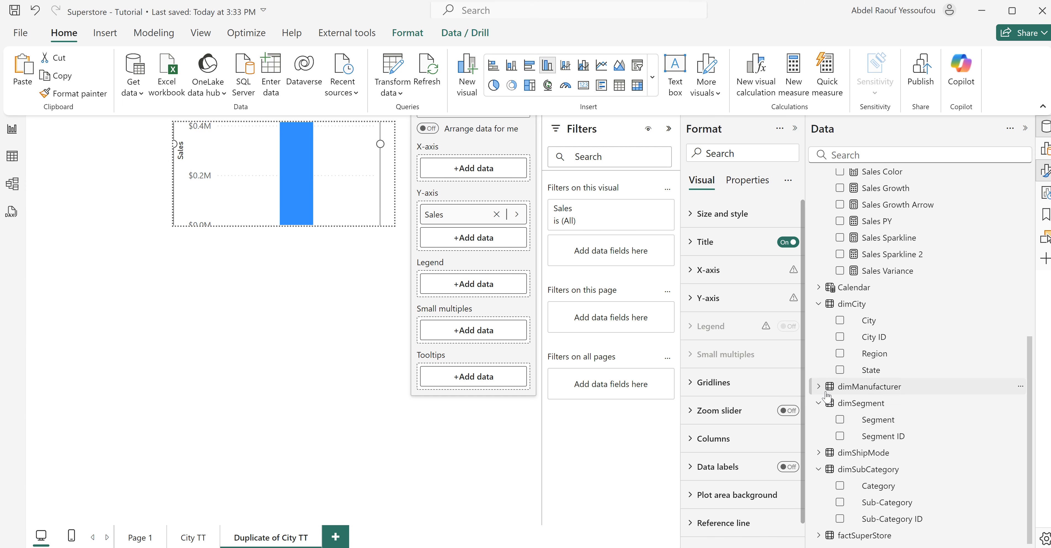
{"action": "left_click", "coordinate": [817, 288]}
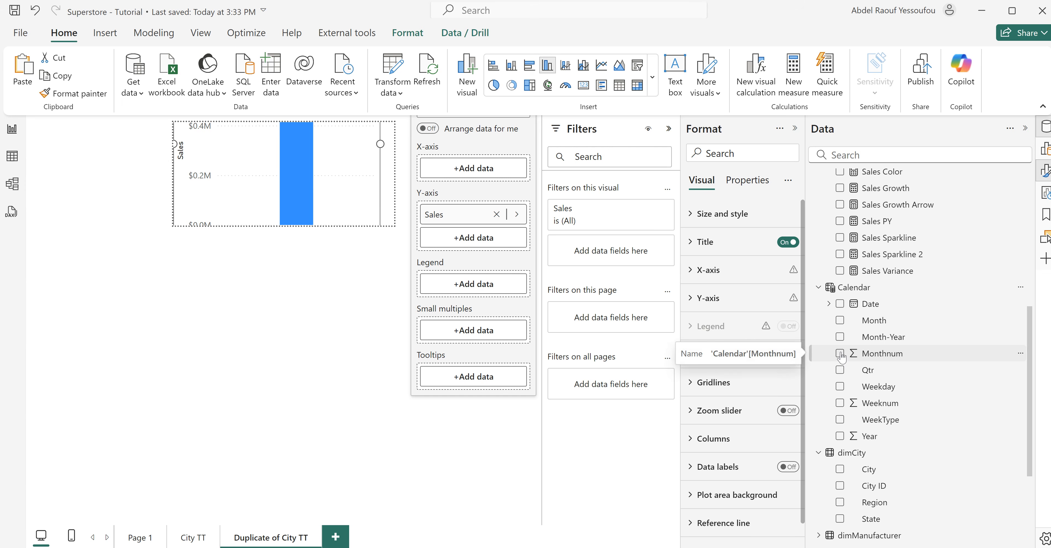
{"action": "left_click", "coordinate": [840, 321]}
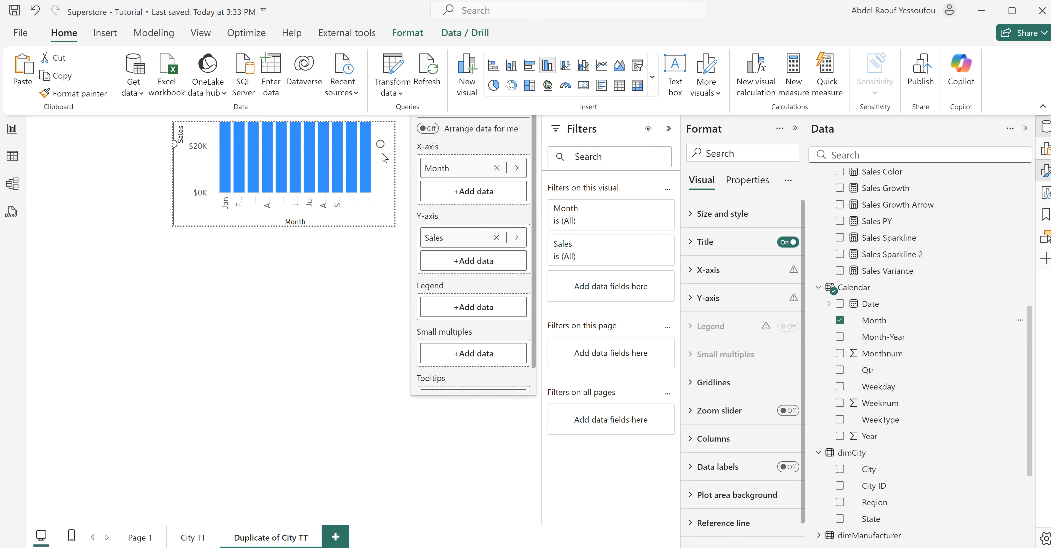
- Widen the monthly Sales column chart to 320 so it spans the tooltip page, and turn off its background
{"action": "left_click_drag", "start_coordinate": [380, 144], "coordinate": [394, 147]}
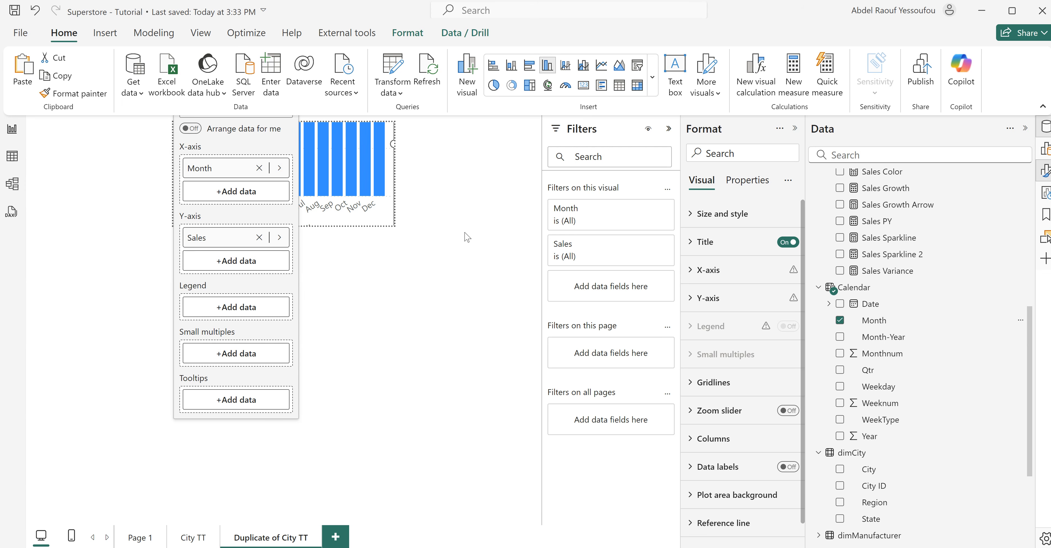
{"action": "left_click", "coordinate": [716, 220]}
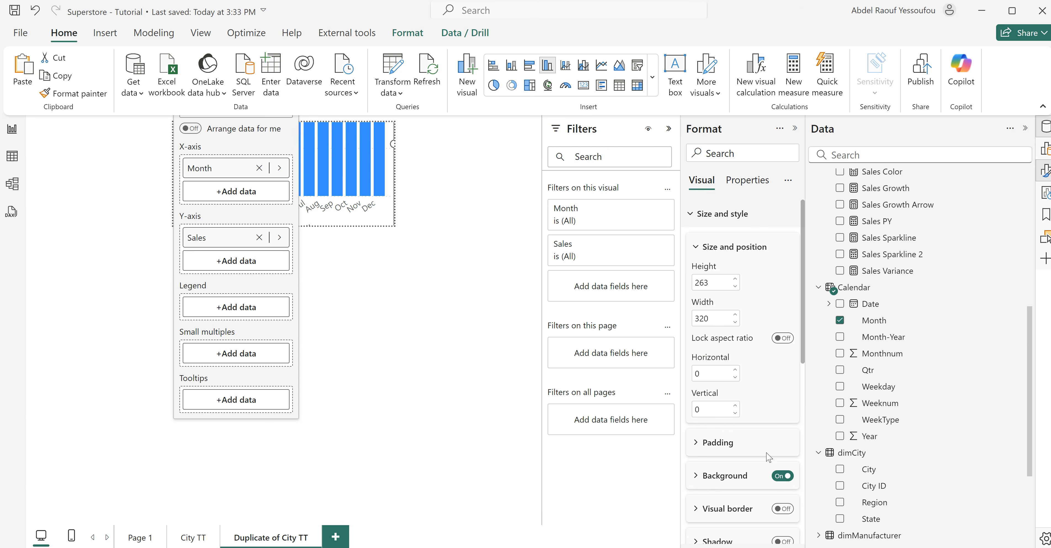
{"action": "left_click", "coordinate": [782, 477]}
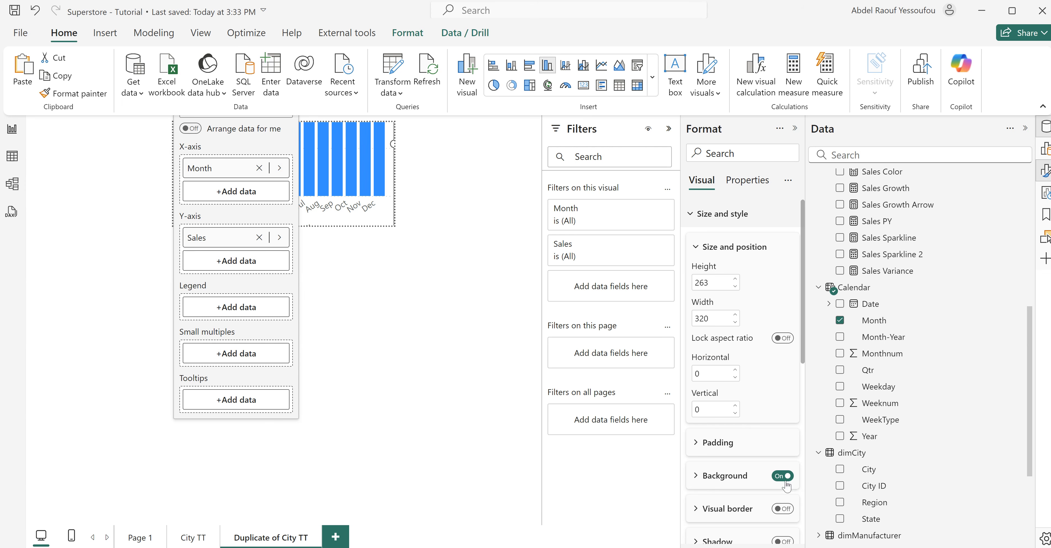
- Turn off the X-axis title and the Y-axis title of the monthly Sales column chart
{"action": "left_click", "coordinate": [704, 216]}
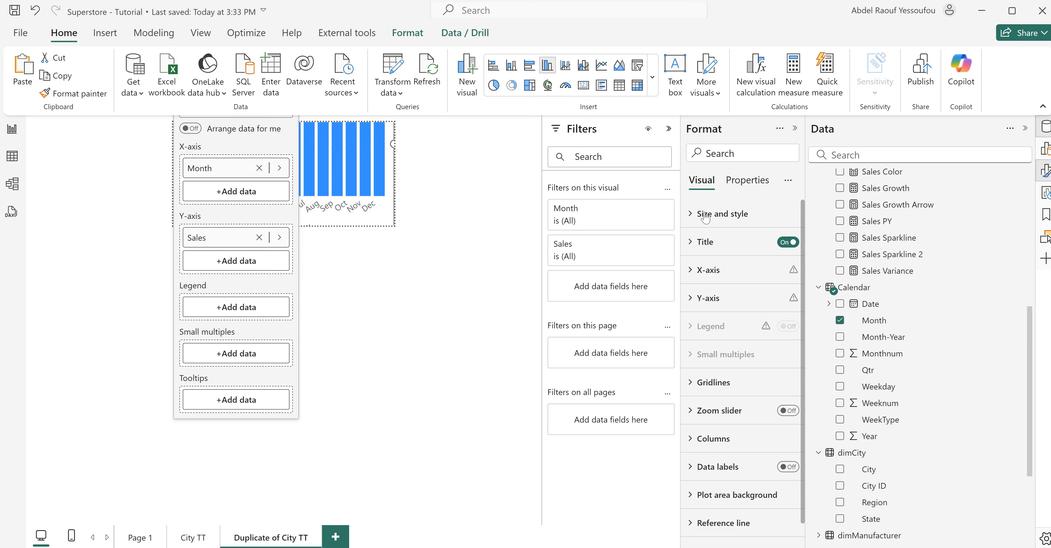
{"action": "left_click", "coordinate": [700, 274]}
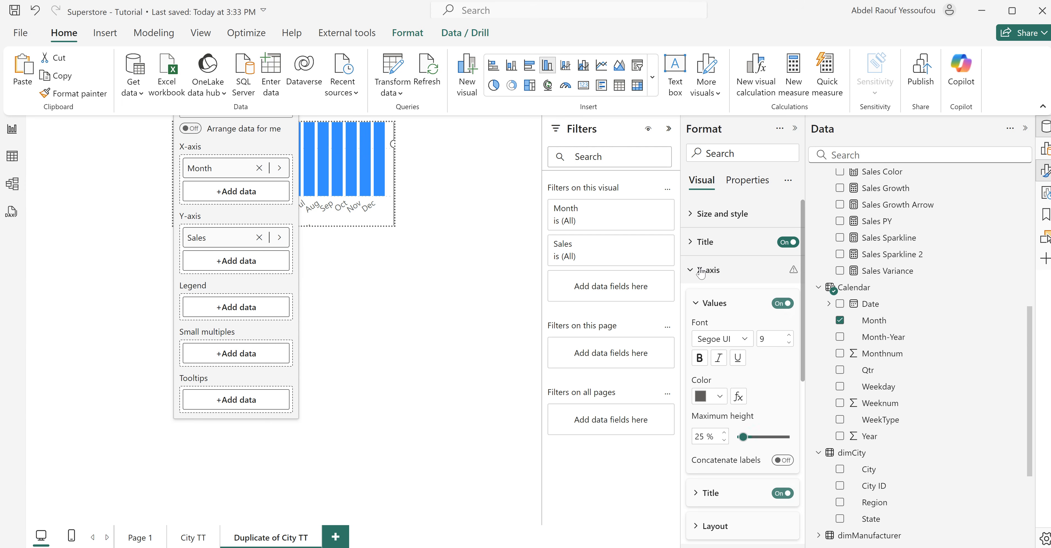
{"action": "left_click", "coordinate": [779, 494]}
{"action": "left_click", "coordinate": [710, 273]}
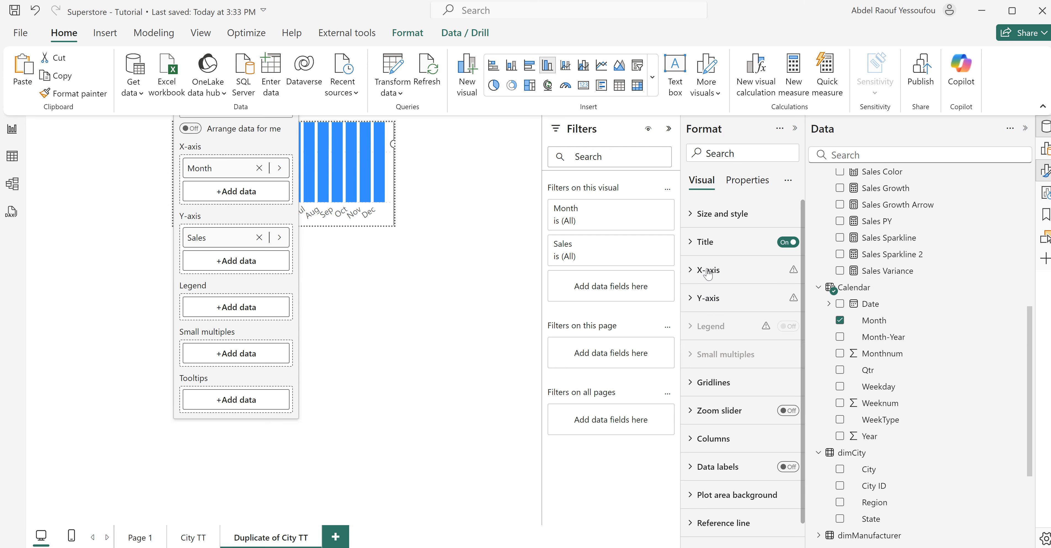
{"action": "left_click", "coordinate": [709, 300]}
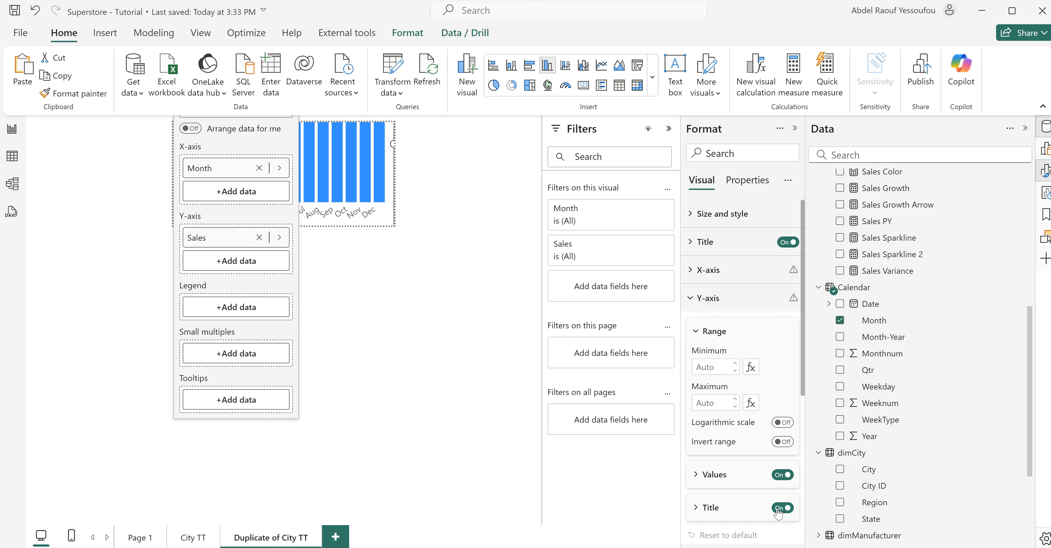
{"action": "left_click", "coordinate": [779, 508]}
{"action": "left_click", "coordinate": [703, 298]}
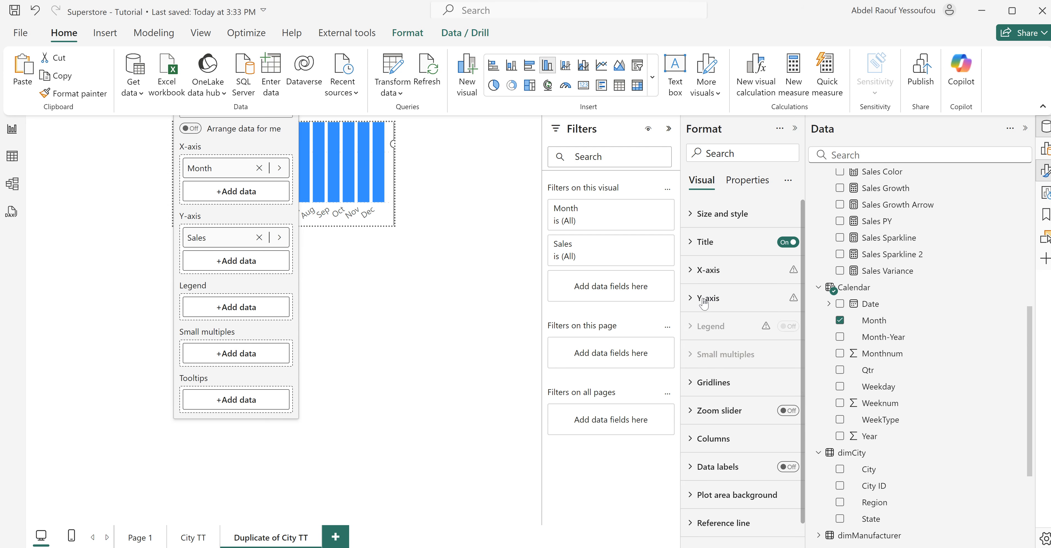
- Set the fill colour of all the chart's columns to the recently used light blue
{"action": "left_click", "coordinate": [705, 443]}
{"action": "scroll", "coordinate": [733, 520], "scroll_direction": "down", "scroll_amount": 5}
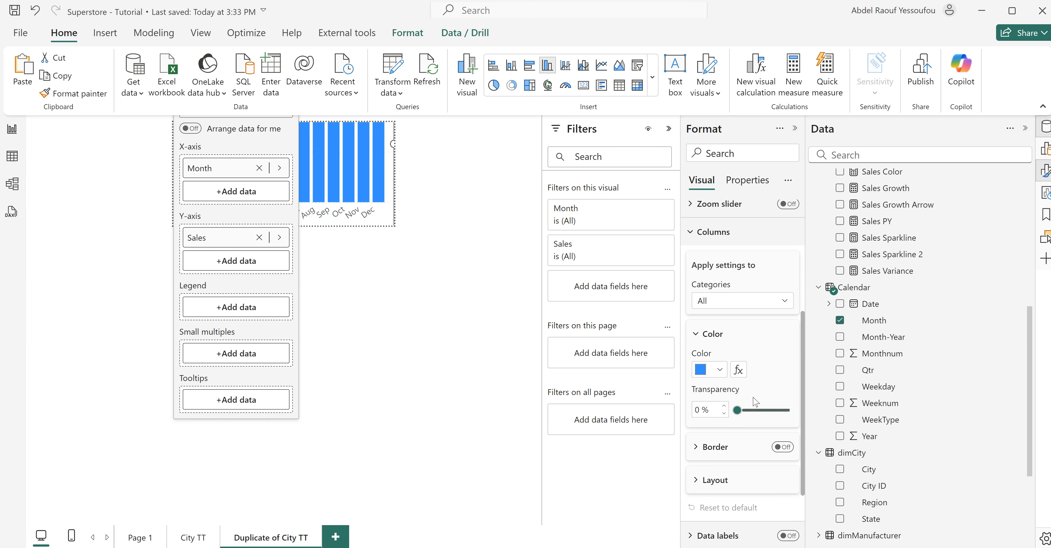
{"action": "left_click", "coordinate": [719, 369]}
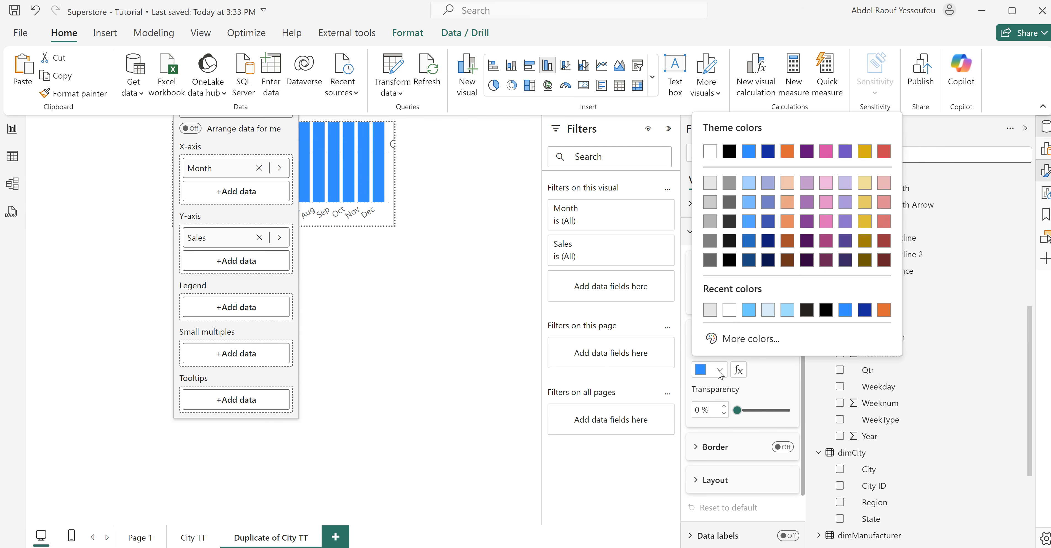
{"action": "left_click", "coordinate": [751, 317]}
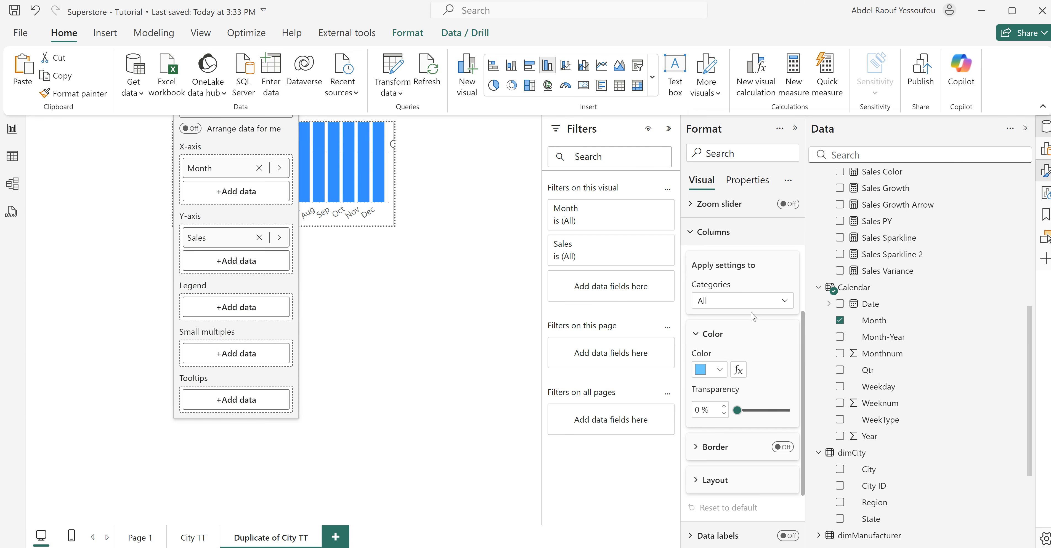
- Start gradient conditional formatting of the columns based on Sales, with #58CAFD as the highest-value colour
{"action": "left_click", "coordinate": [739, 370]}
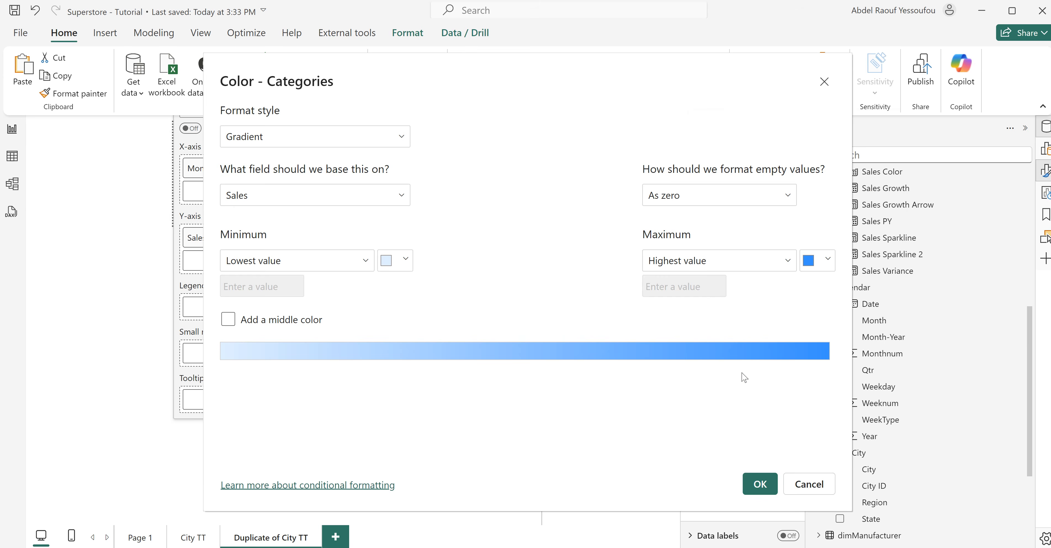
{"action": "left_click", "coordinate": [822, 266]}
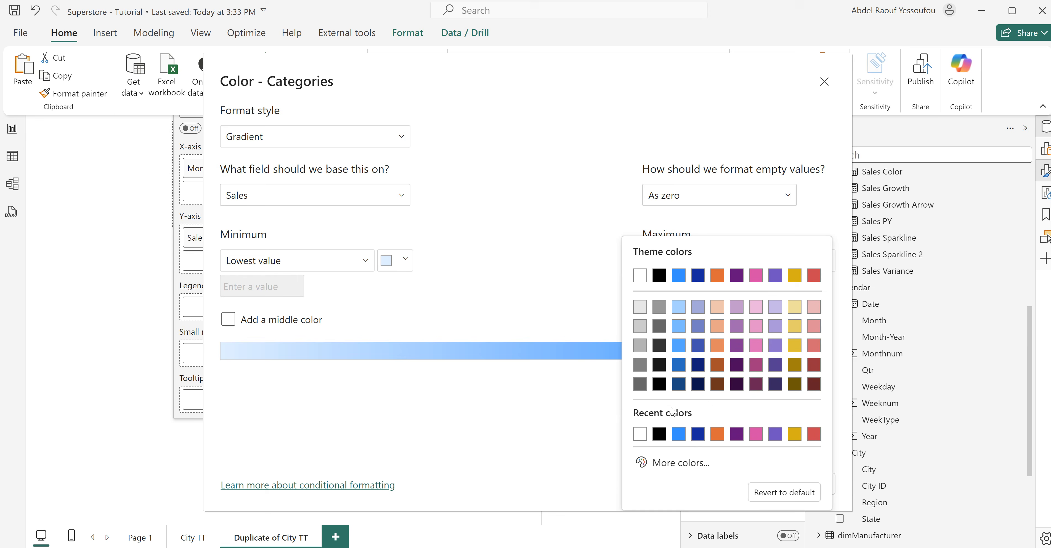
{"action": "left_click", "coordinate": [678, 465]}
{"action": "type", "text": "#58CAFD"}
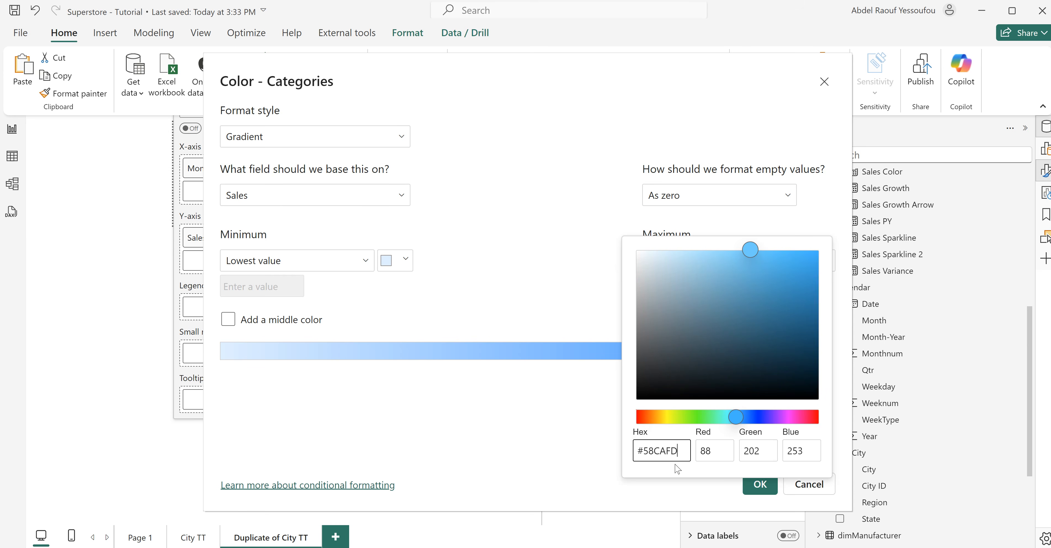
{"action": "left_click", "coordinate": [573, 323]}
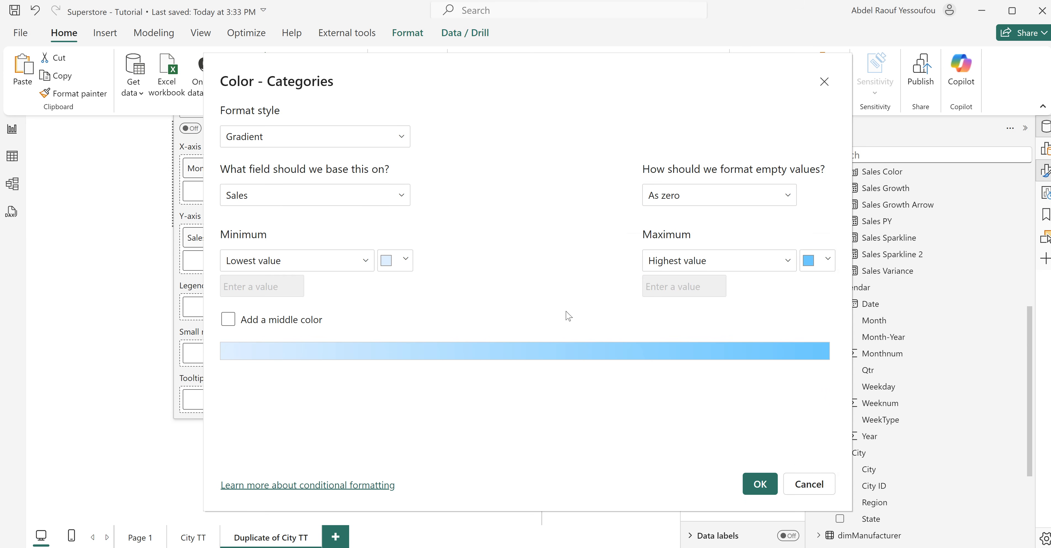
- Set the gradient's lowest-value colour to the pale blue #E3F5FC and apply the conditional formatting to the columns
{"action": "left_click", "coordinate": [404, 264]}
{"action": "left_click", "coordinate": [394, 436]}
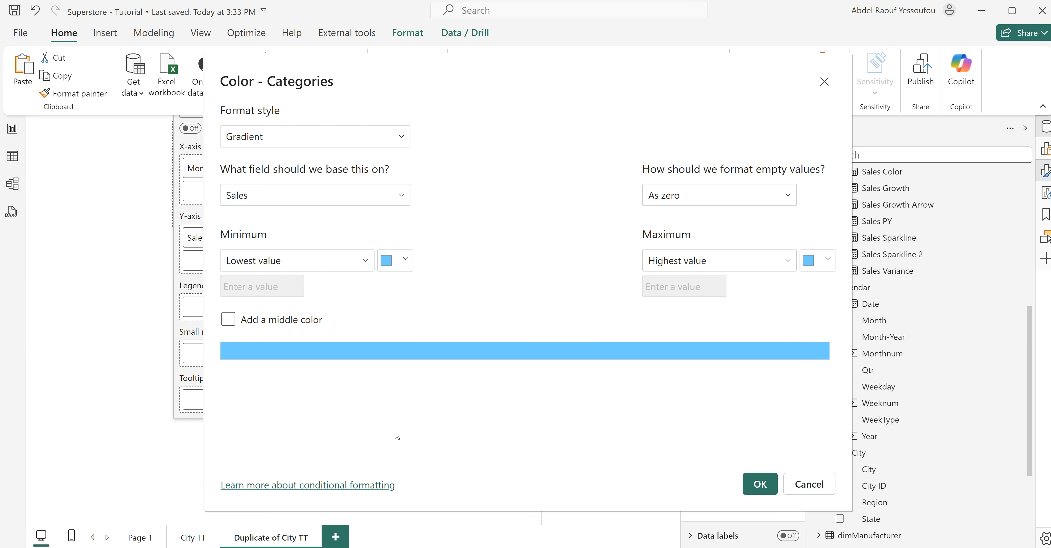
{"action": "left_click", "coordinate": [409, 264]}
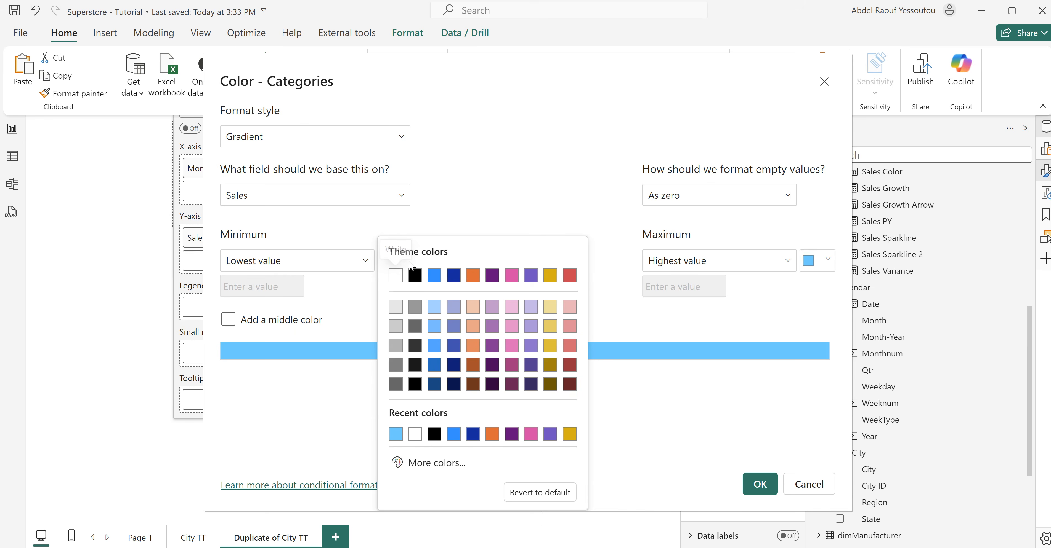
{"action": "left_click", "coordinate": [436, 470]}
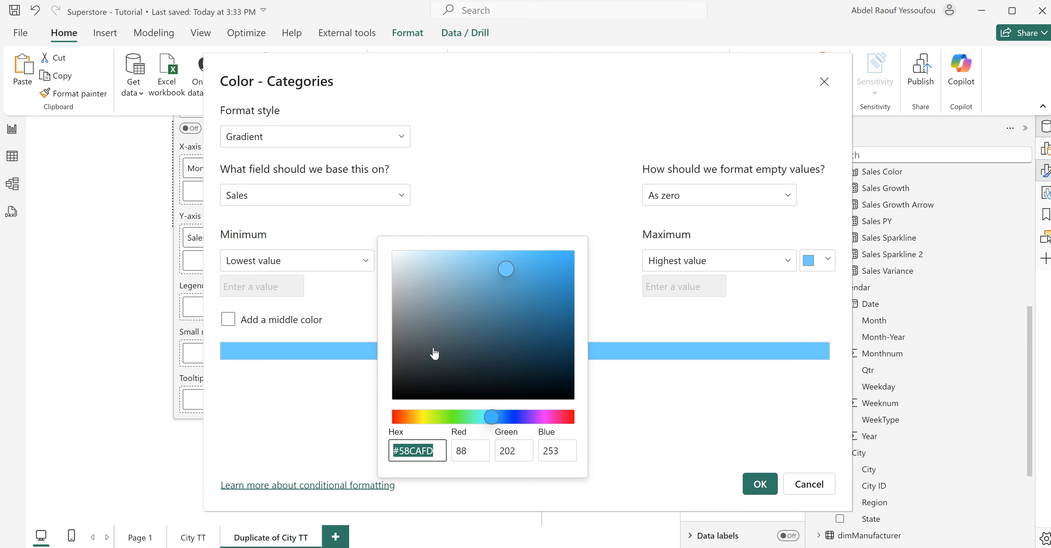
{"action": "left_click", "coordinate": [409, 255]}
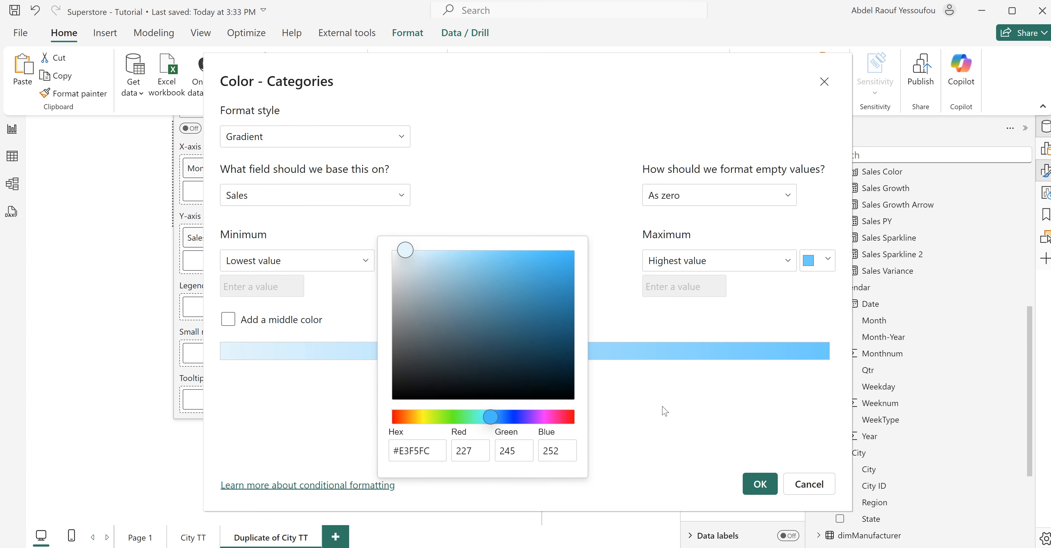
{"action": "left_click", "coordinate": [669, 422]}
{"action": "left_click", "coordinate": [760, 485]}
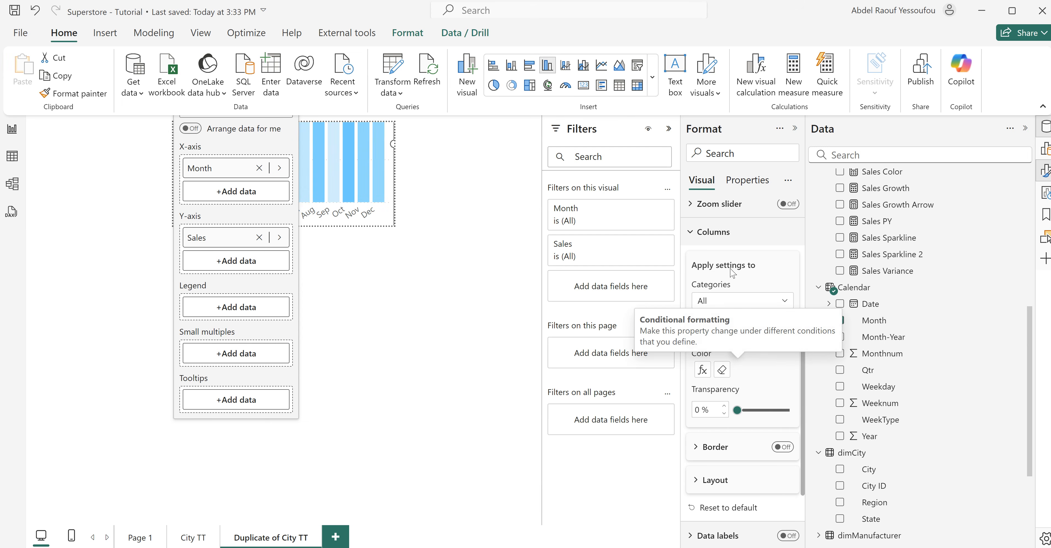
- Turn off the chart's legend
{"action": "scroll", "coordinate": [743, 268], "scroll_direction": "up", "scroll_amount": 2}
{"action": "scroll", "coordinate": [743, 267], "scroll_direction": "up", "scroll_amount": 3}
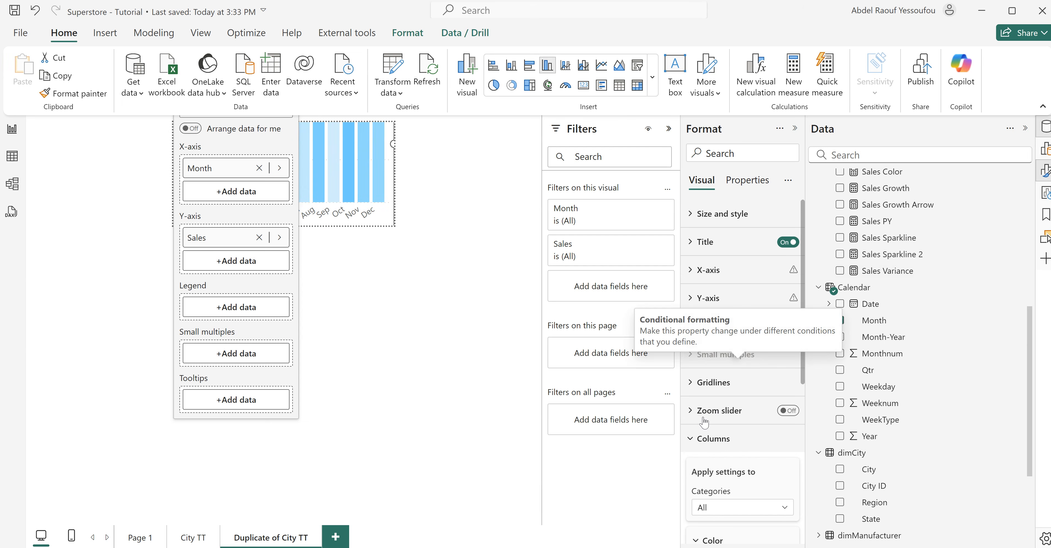
{"action": "left_click", "coordinate": [700, 446]}
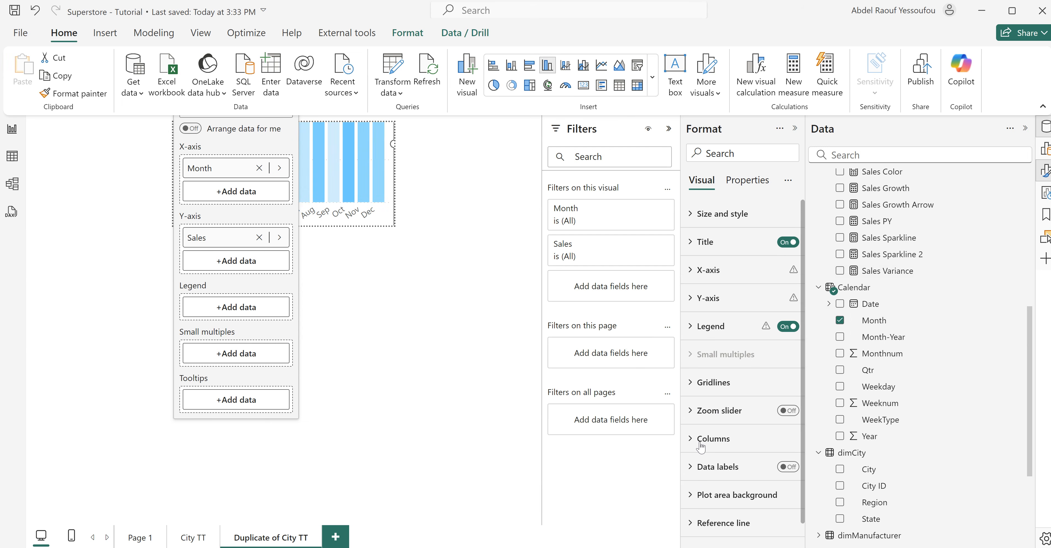
{"action": "left_click", "coordinate": [783, 328]}
- Set the tooltip page's canvas width to 350 px and widen the chart to fill it
{"action": "left_click", "coordinate": [444, 198]}
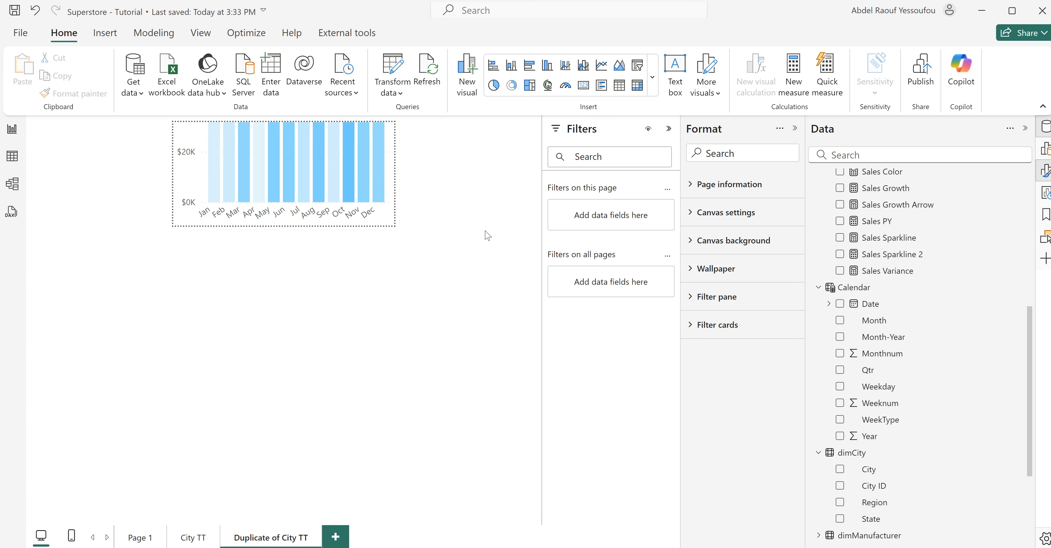
{"action": "left_click", "coordinate": [721, 214]}
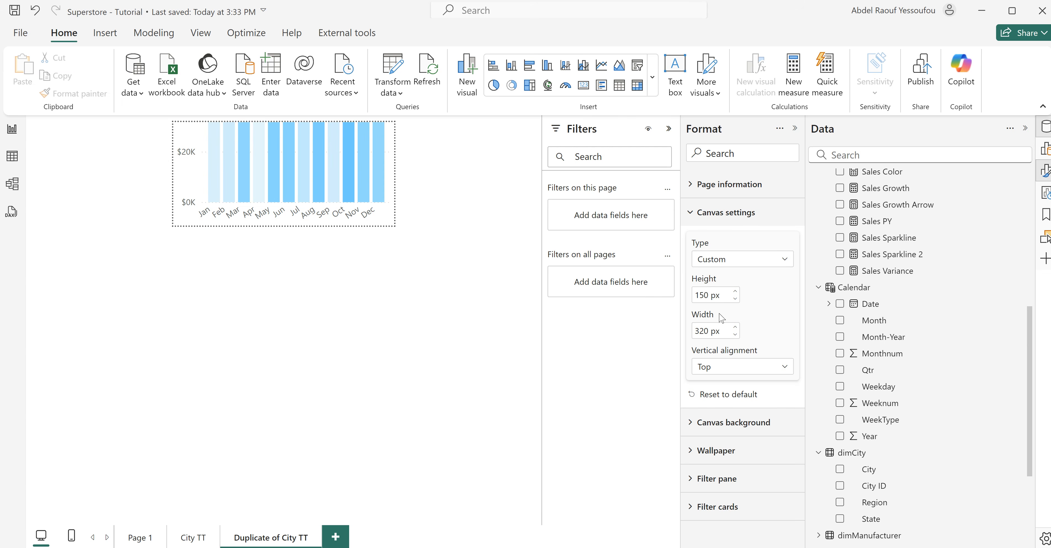
{"action": "double_click", "coordinate": [707, 332]}
{"action": "type", "text": "350"}
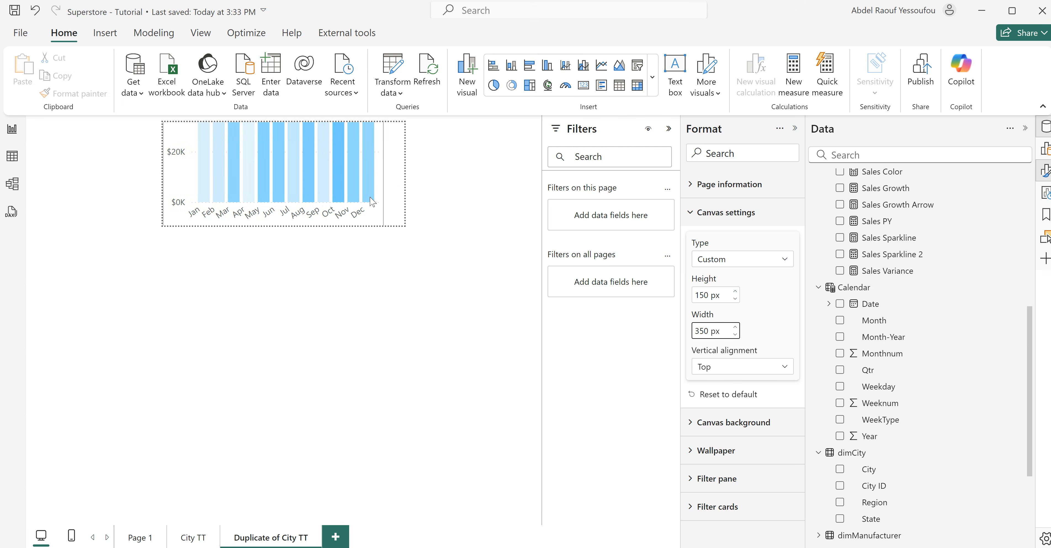
{"action": "left_click", "coordinate": [391, 164]}
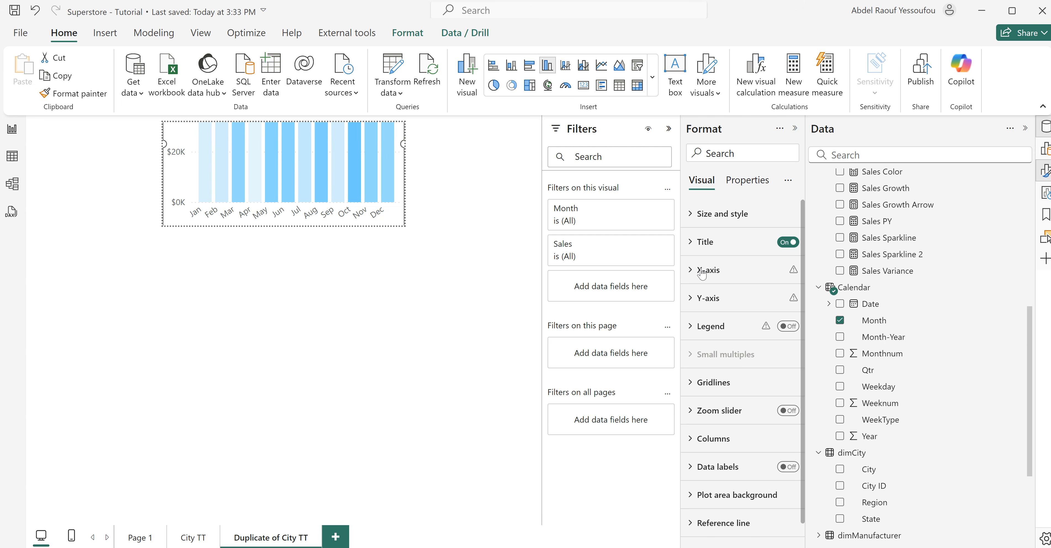
- Set the tooltip page's canvas height to 220 px
{"action": "left_click", "coordinate": [443, 200]}
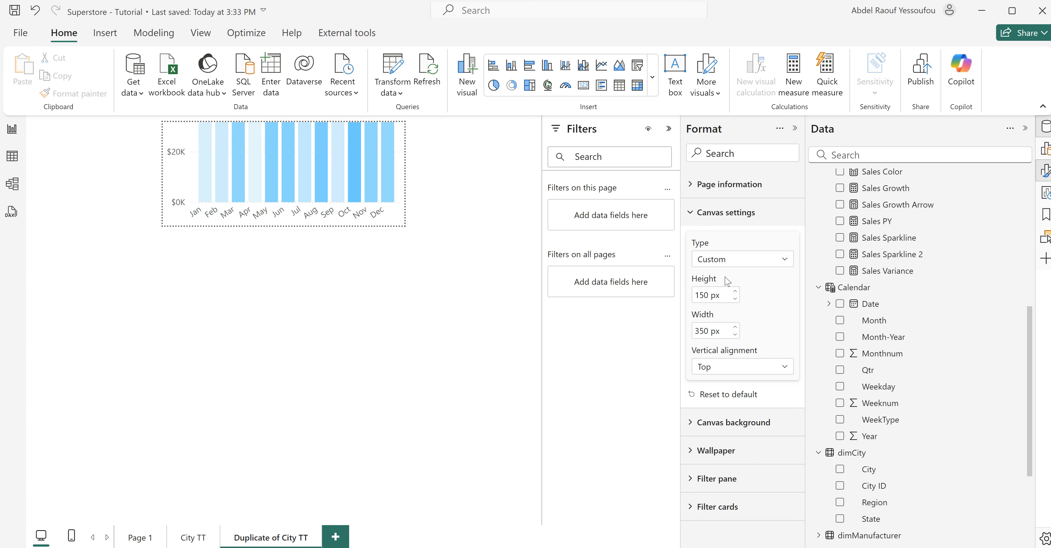
{"action": "double_click", "coordinate": [705, 295]}
{"action": "type", "text": "220"}
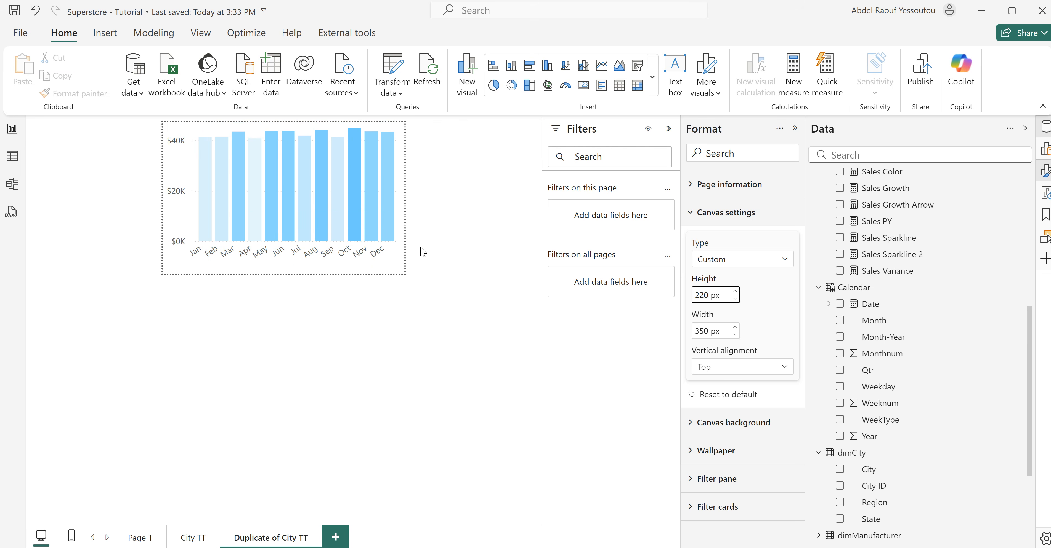
- Turn off the chart's title and fit the chart's upper edge to the top of the canvas
{"action": "left_click", "coordinate": [403, 134]}
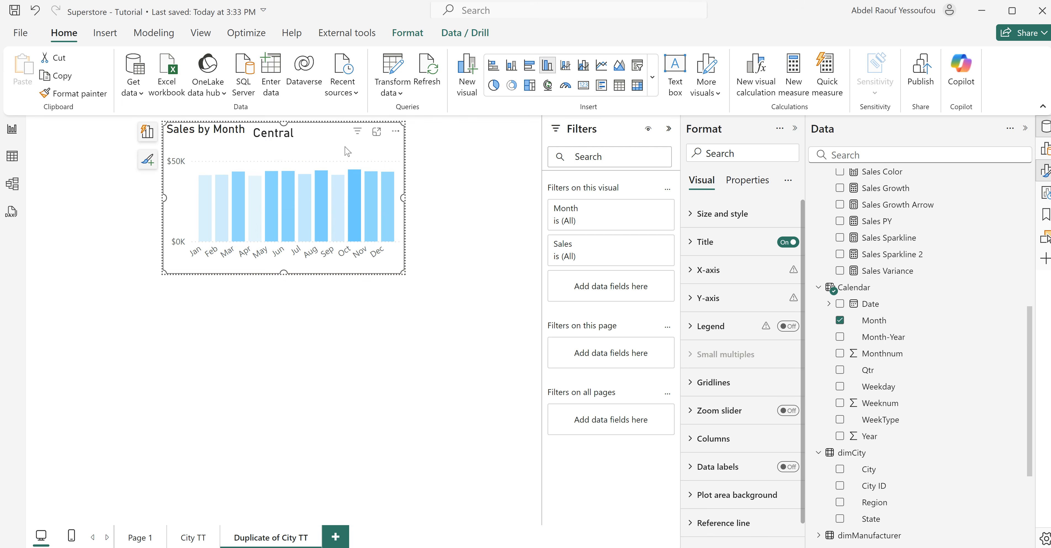
{"action": "left_click_drag", "start_coordinate": [283, 123], "coordinate": [284, 133]}
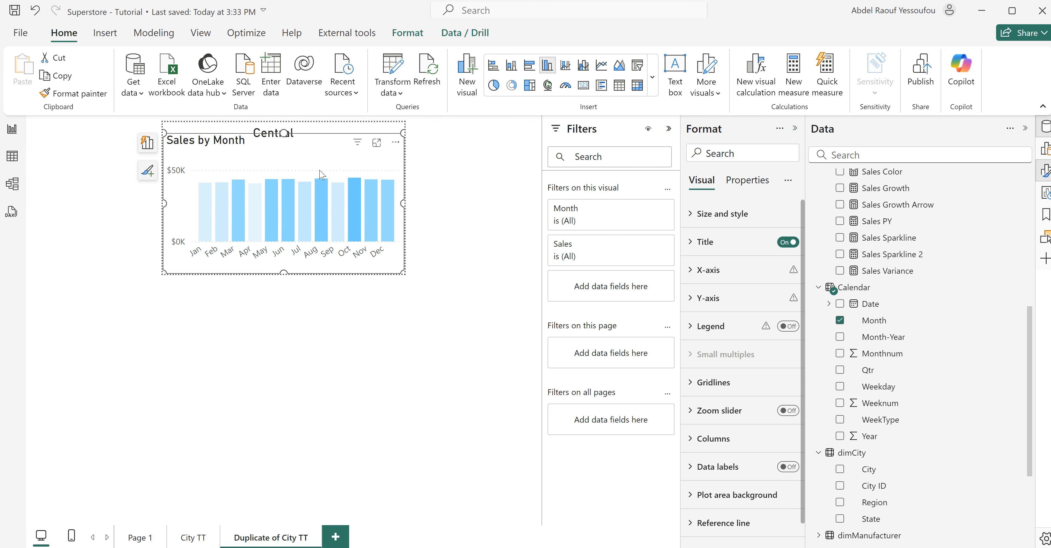
{"action": "left_click", "coordinate": [785, 243]}
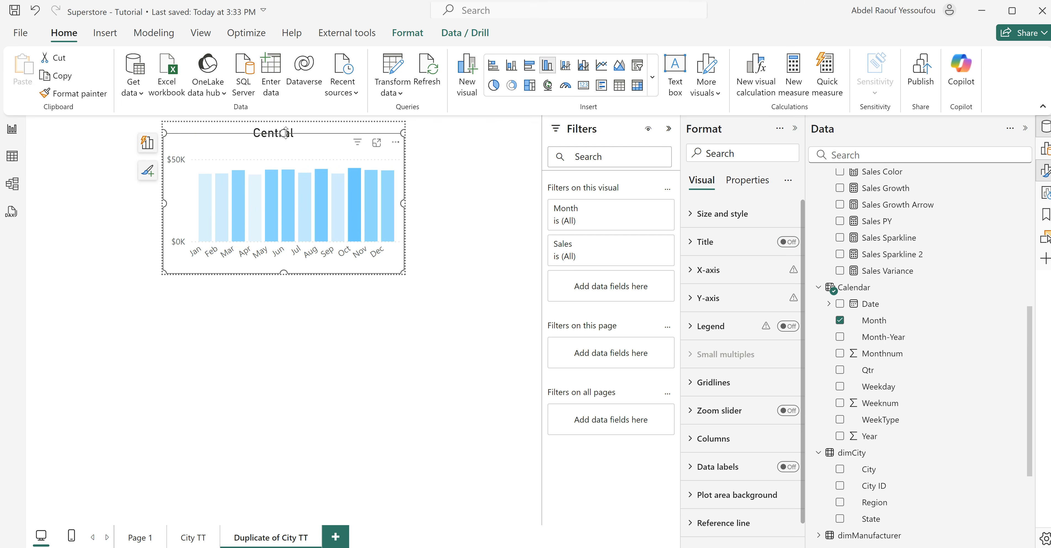
{"action": "left_click_drag", "start_coordinate": [286, 131], "coordinate": [286, 123]}
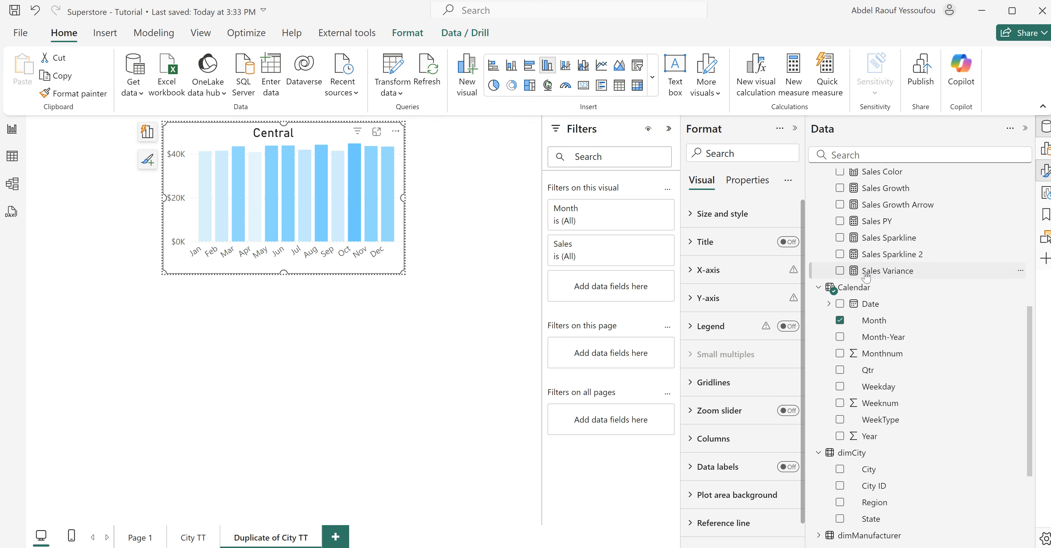
- Set the canvas width to 370 px and stretch the chart to the canvas's right edge
{"action": "left_click", "coordinate": [431, 191]}
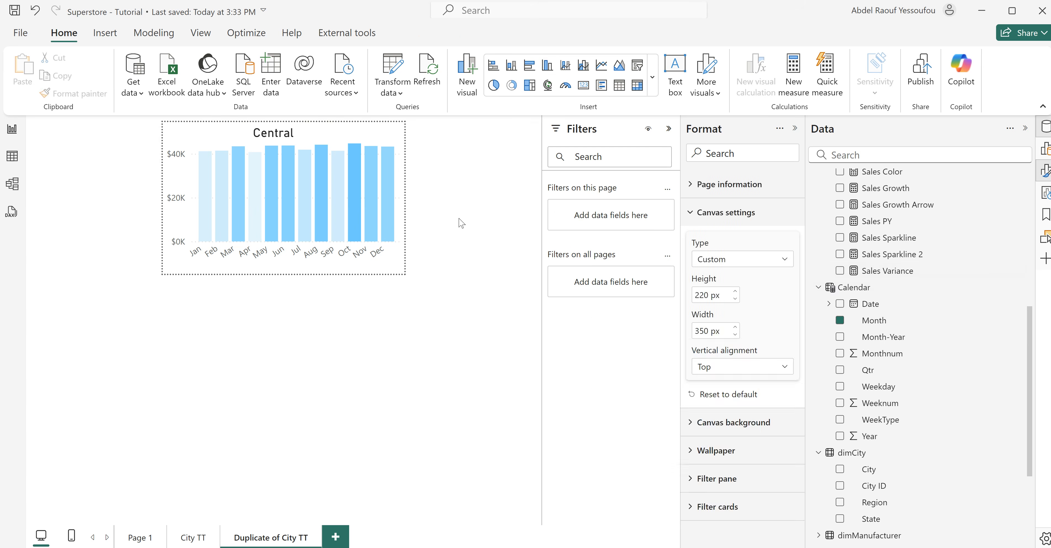
{"action": "double_click", "coordinate": [706, 330]}
{"action": "type", "text": "370"}
{"action": "key", "text": "Return"}
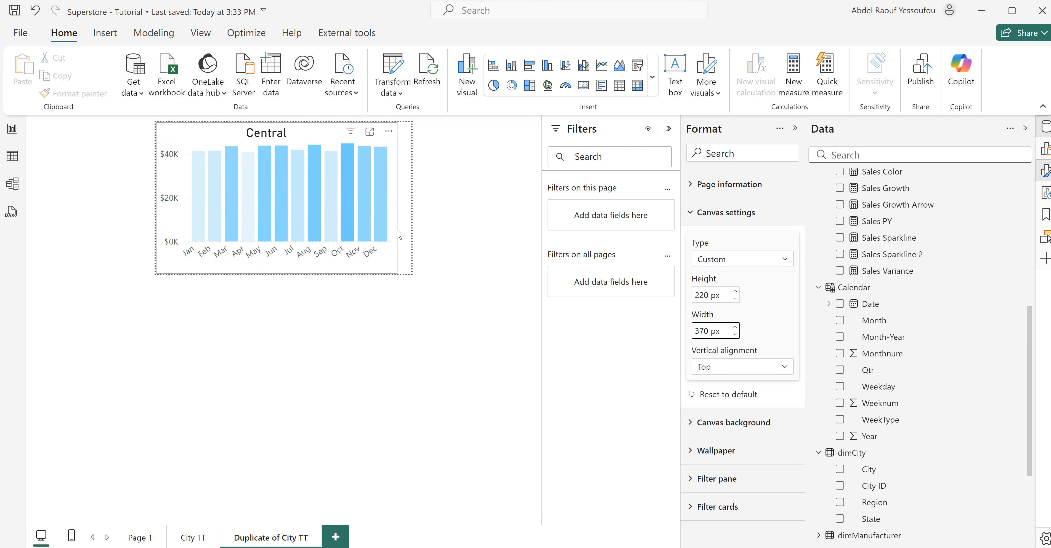
{"action": "left_click", "coordinate": [396, 209]}
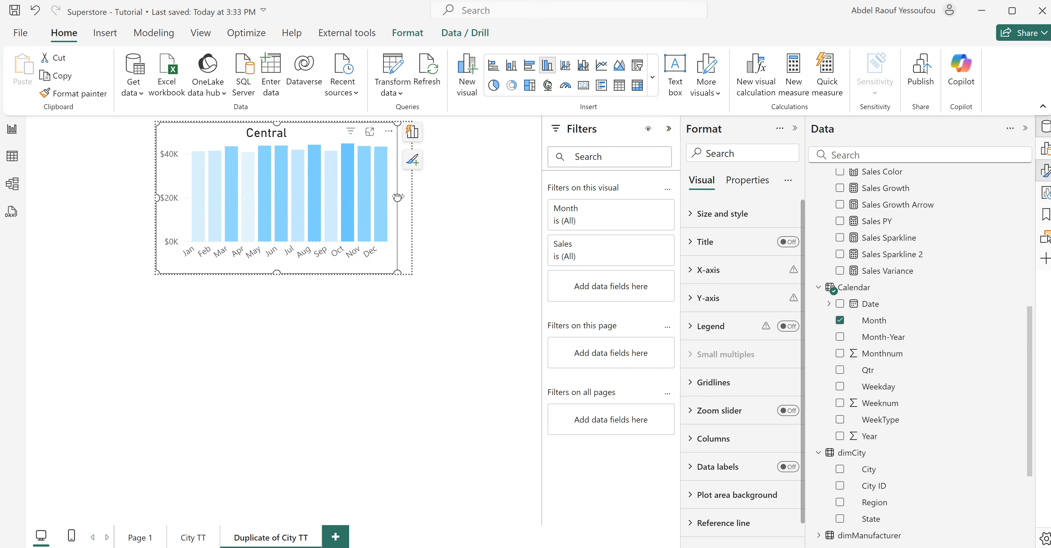
{"action": "left_click_drag", "start_coordinate": [397, 197], "coordinate": [422, 201]}
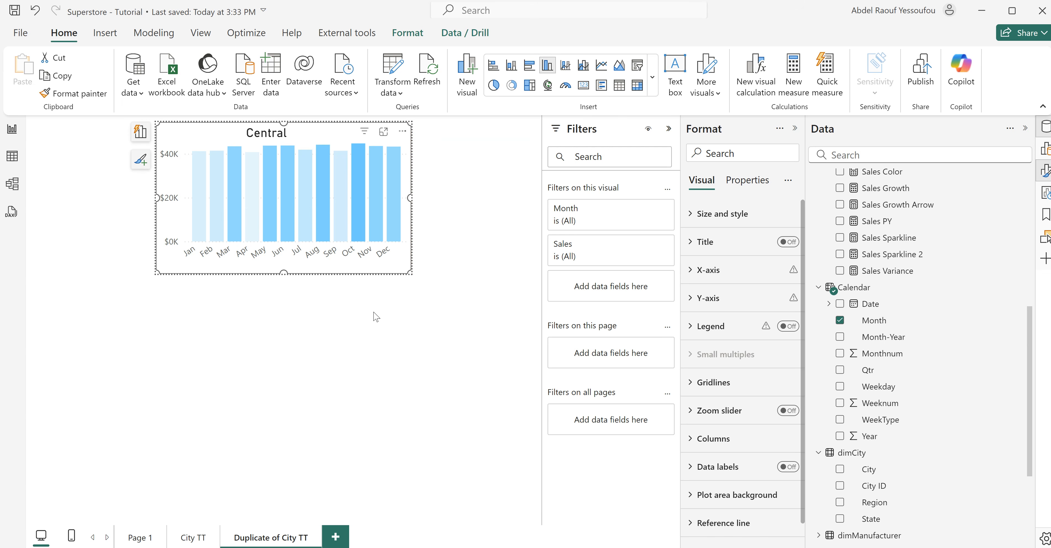
- Set the tooltip page's canvas width to 400 px
{"action": "left_click", "coordinate": [450, 241]}
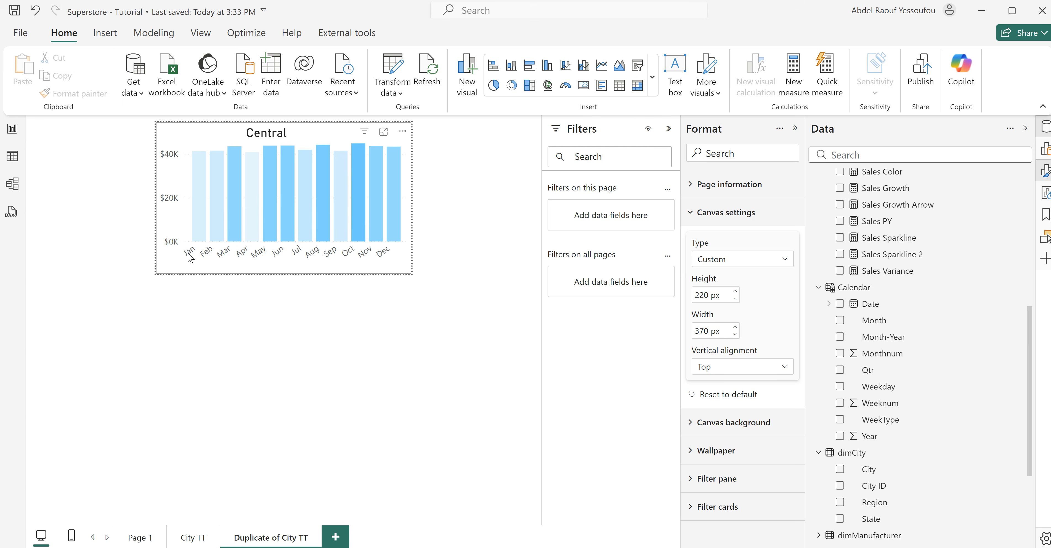
{"action": "double_click", "coordinate": [706, 331]}
{"action": "type", "text": "400"}
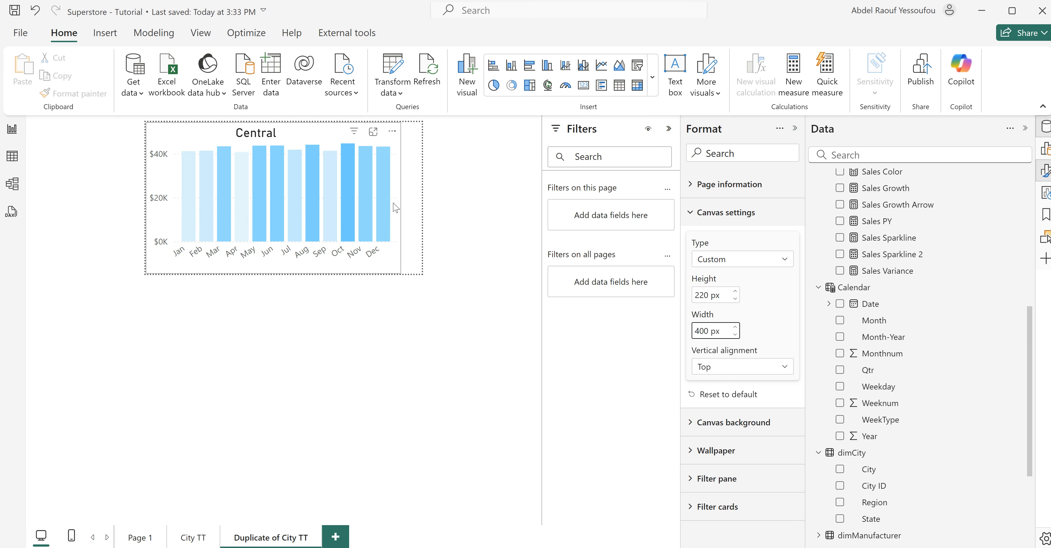
- Stretch the column chart to the right edge of the 400 px wide tooltip canvas
{"action": "left_click", "coordinate": [400, 205]}
{"action": "left_click", "coordinate": [404, 196]}
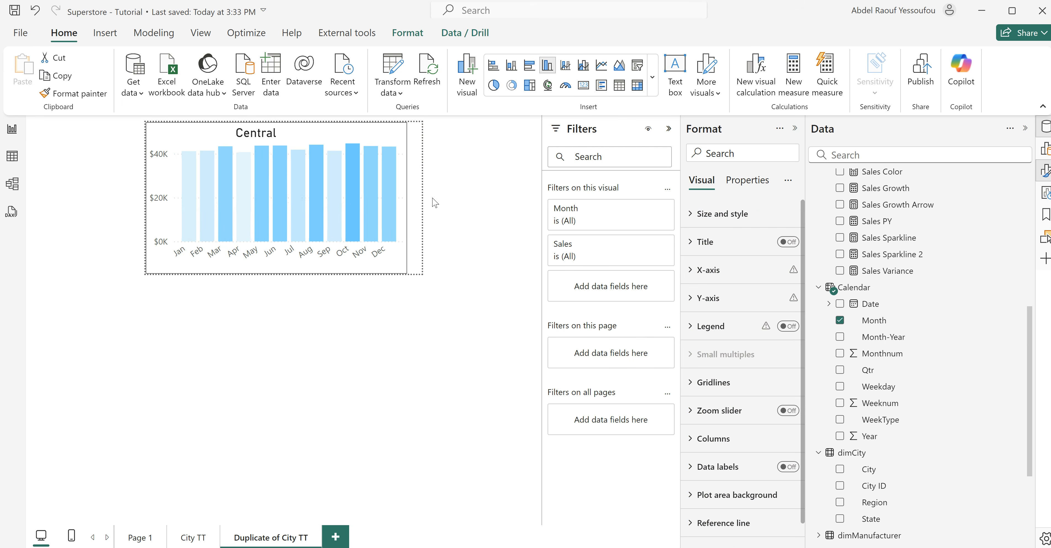
{"action": "left_click", "coordinate": [509, 190]}
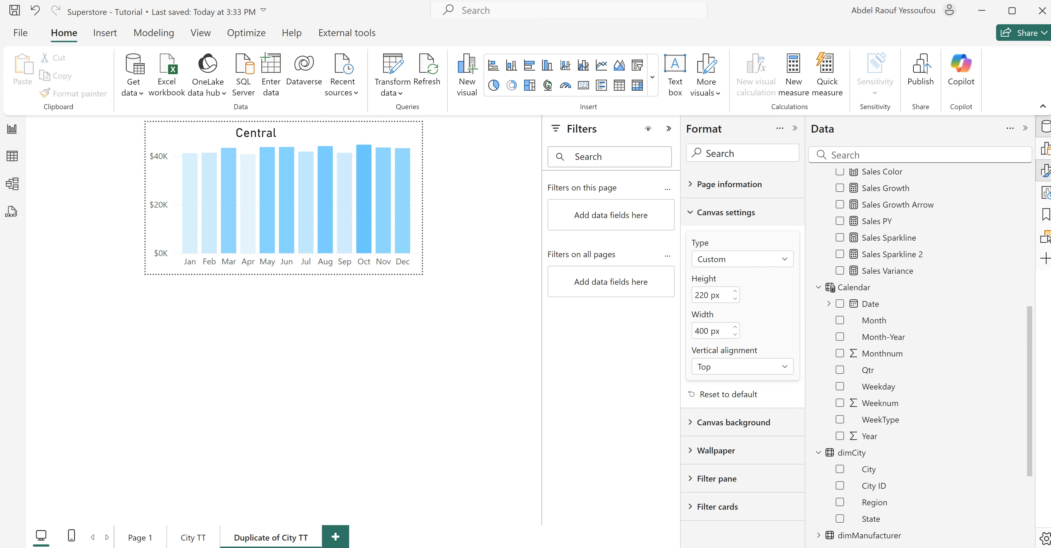
- Rename the duplicated tooltip page as Region TT
{"action": "double_click", "coordinate": [284, 539]}
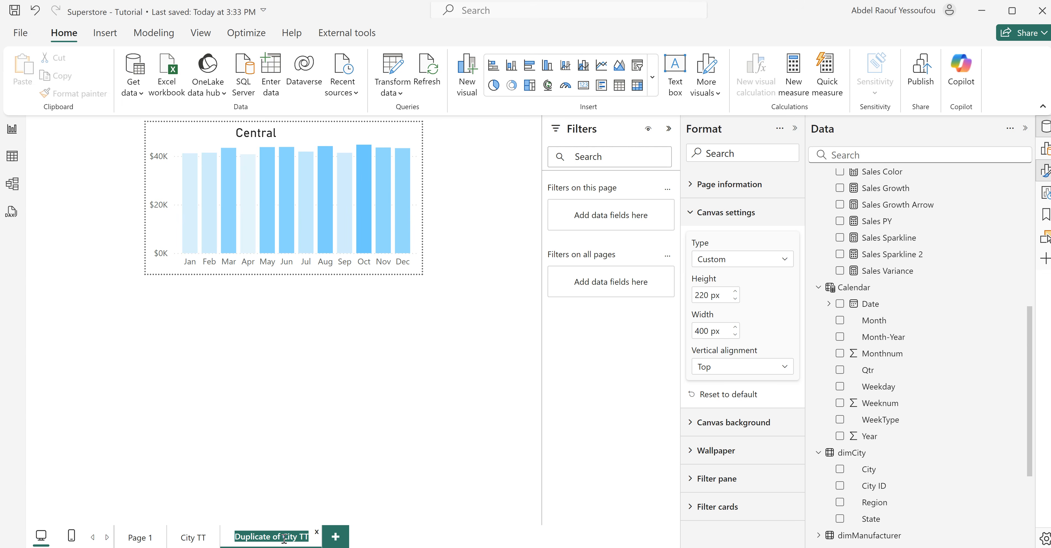
{"action": "type", "text": "Region TT"}
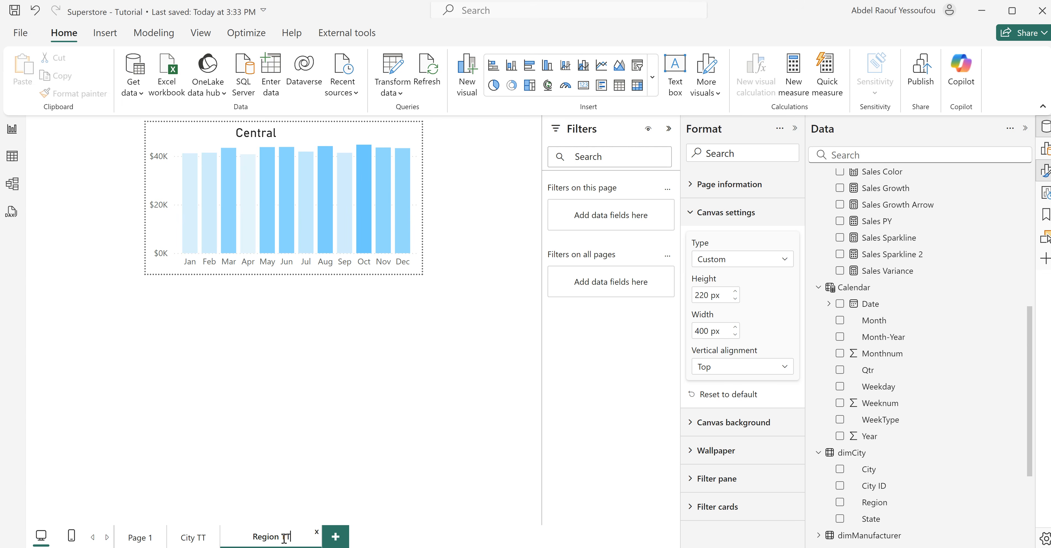
{"action": "key", "text": "Return"}
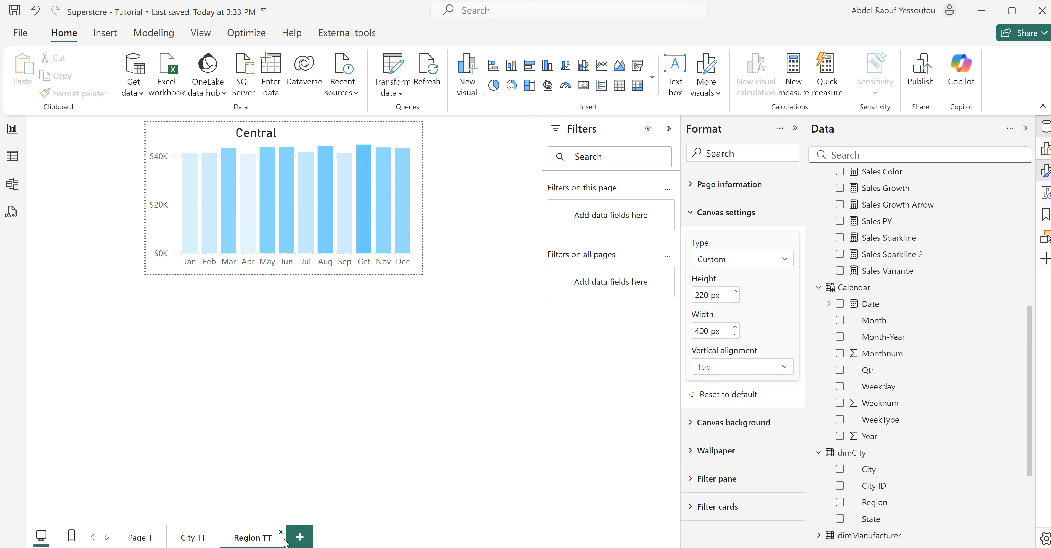
- On Page 1, set the Central region map's report-page tooltip to Region TT
{"action": "left_click", "coordinate": [140, 539]}
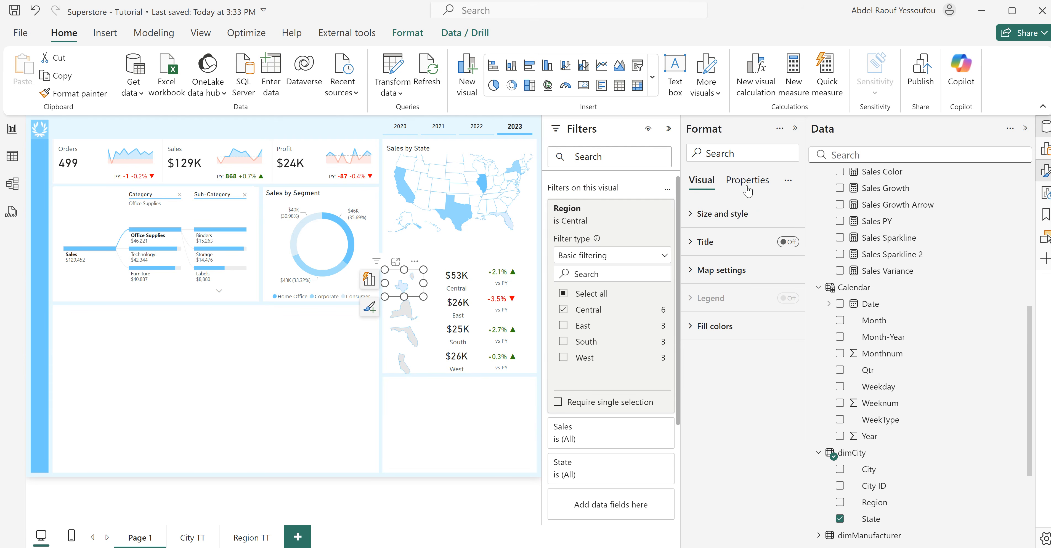
{"action": "left_click", "coordinate": [747, 180]}
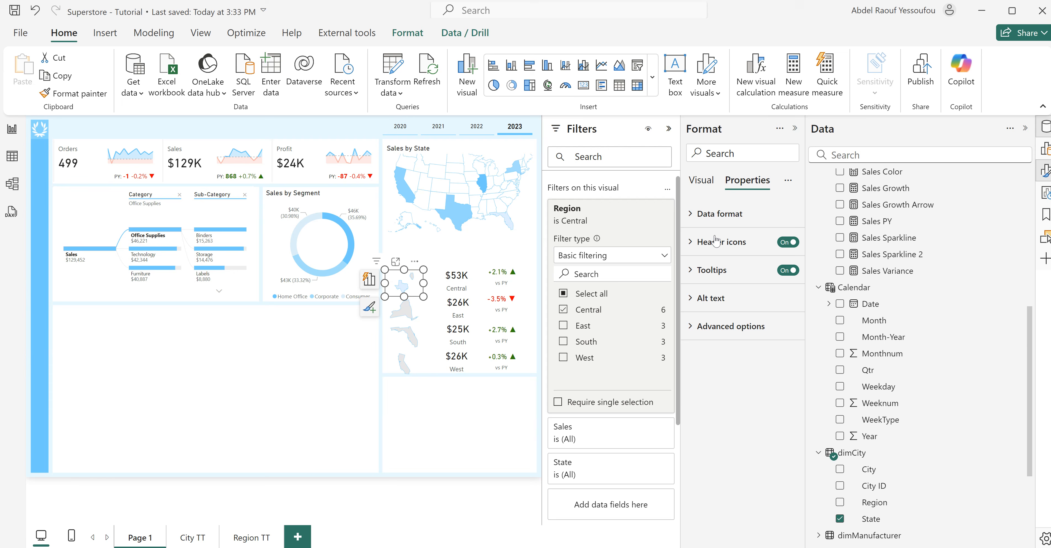
{"action": "left_click", "coordinate": [712, 271]}
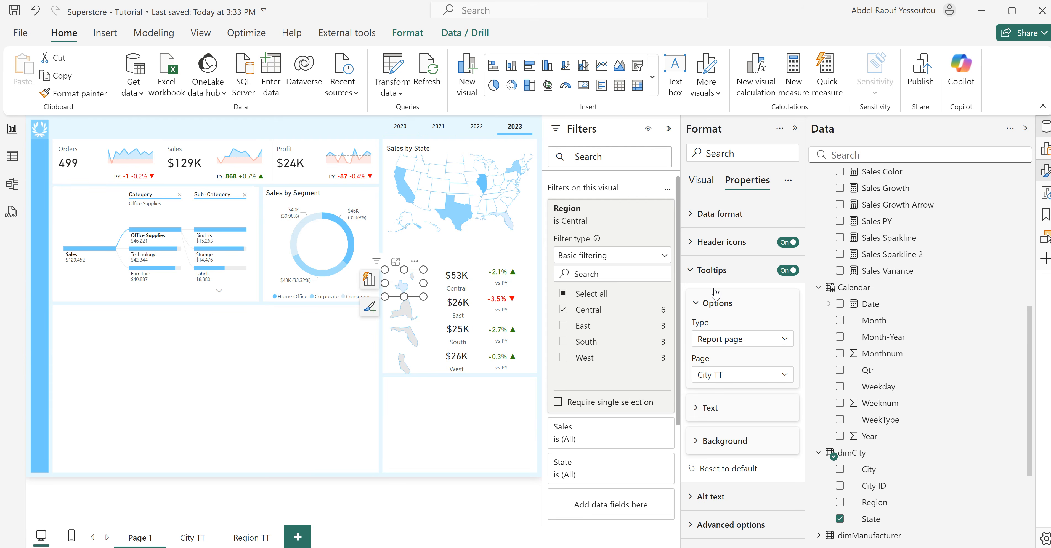
{"action": "left_click", "coordinate": [735, 383]}
{"action": "left_click", "coordinate": [726, 426]}
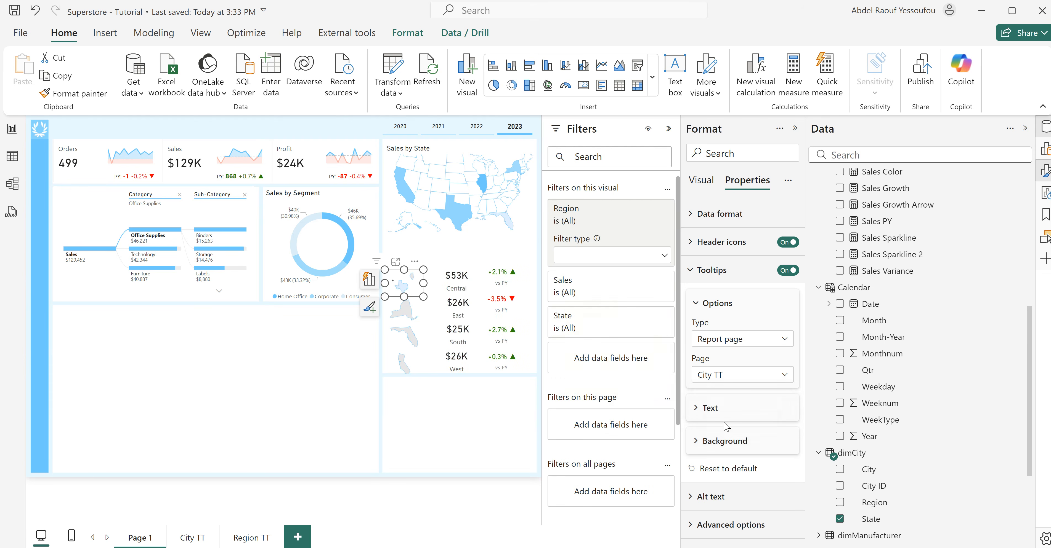
- Set the report-page tooltip of the East, South and West region maps to Region TT and preview the East map's tooltip
{"action": "left_click", "coordinate": [422, 324]}
{"action": "left_click", "coordinate": [743, 375]}
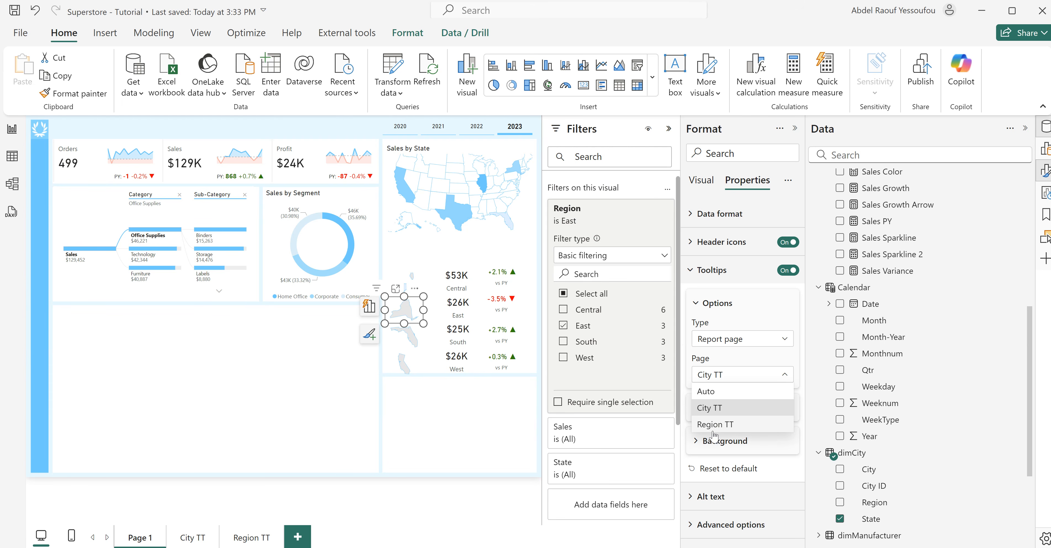
{"action": "left_click", "coordinate": [718, 427]}
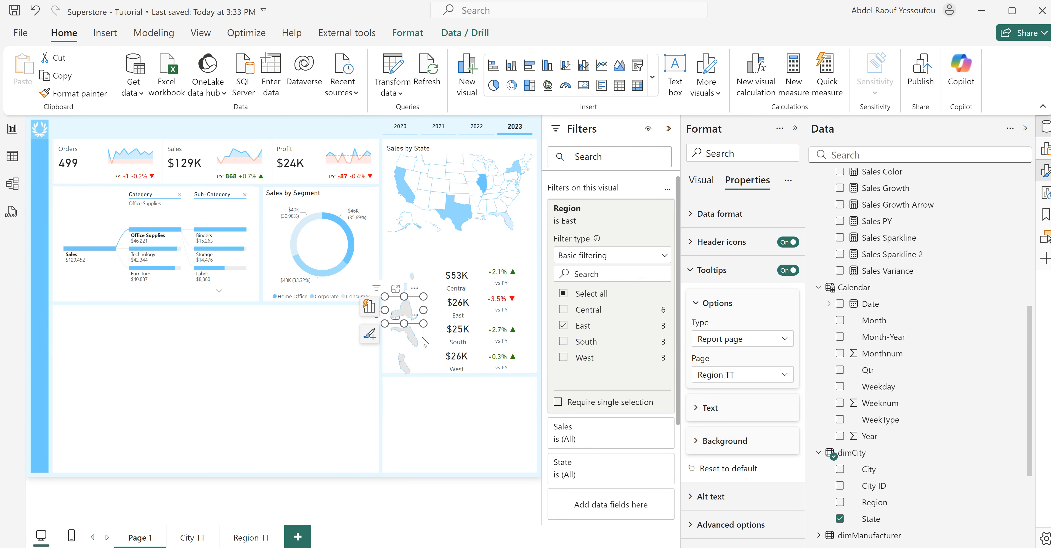
{"action": "left_click", "coordinate": [406, 339]}
{"action": "left_click", "coordinate": [728, 377]}
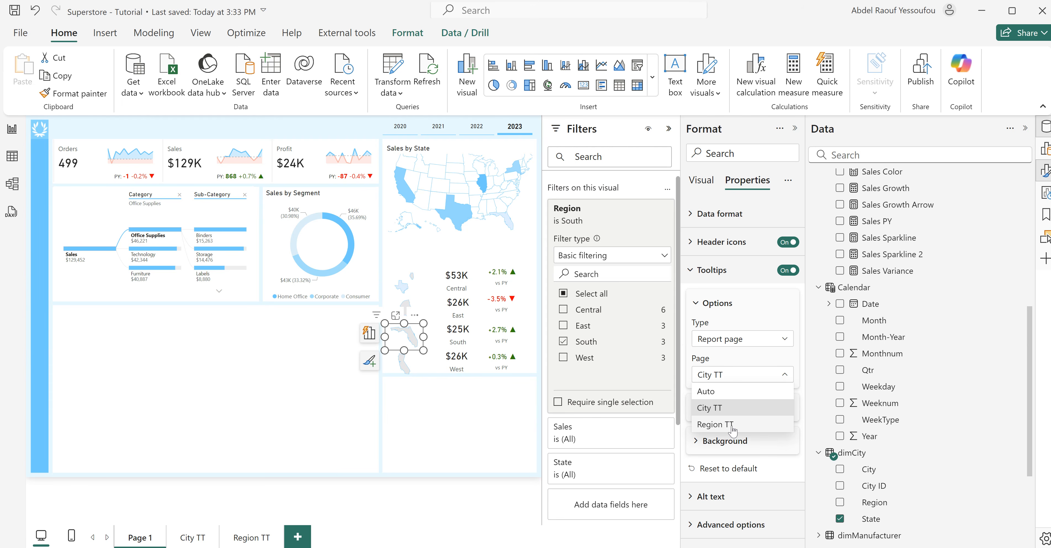
{"action": "left_click", "coordinate": [707, 426]}
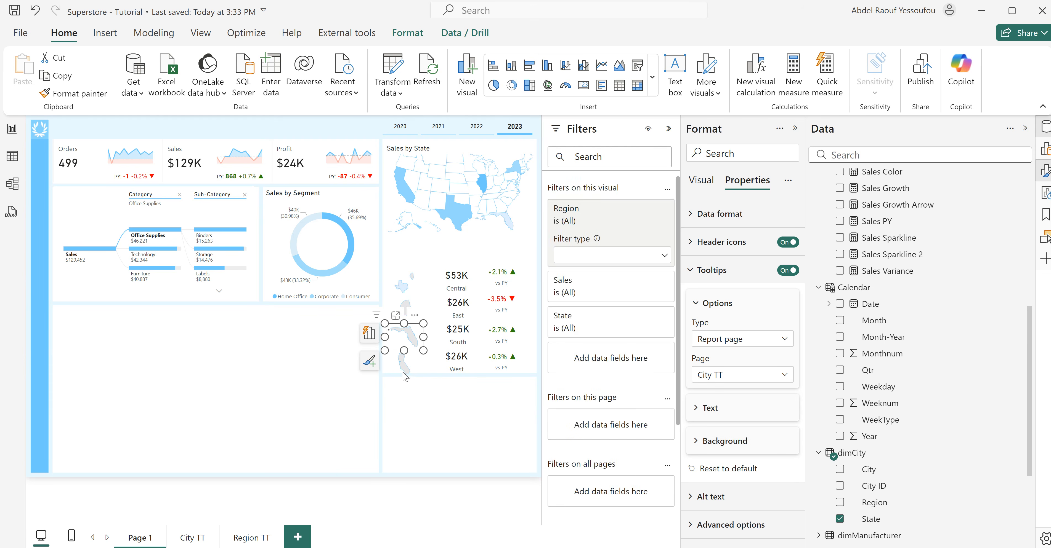
{"action": "left_click", "coordinate": [422, 366]}
{"action": "left_click", "coordinate": [730, 376]}
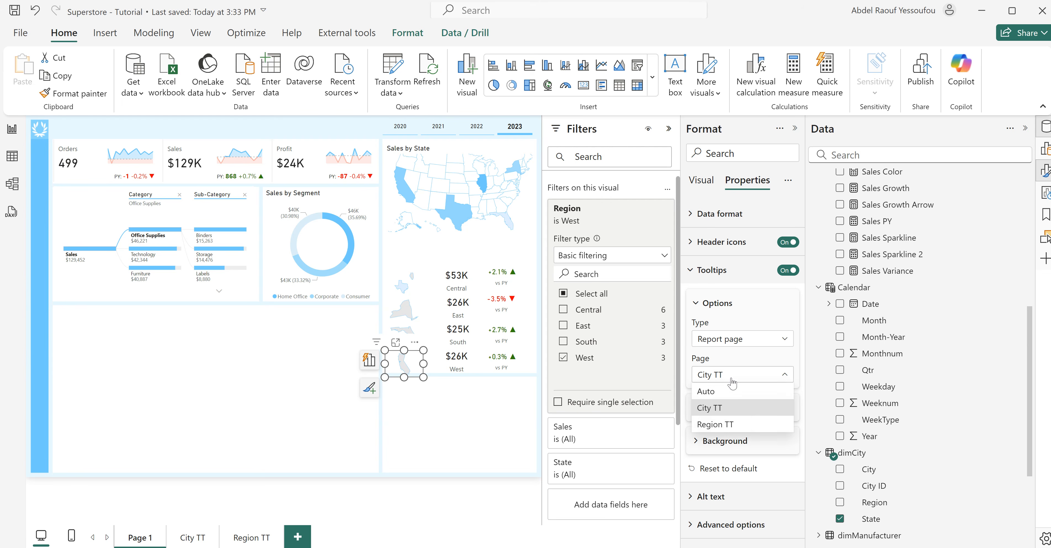
{"action": "left_click", "coordinate": [730, 426]}
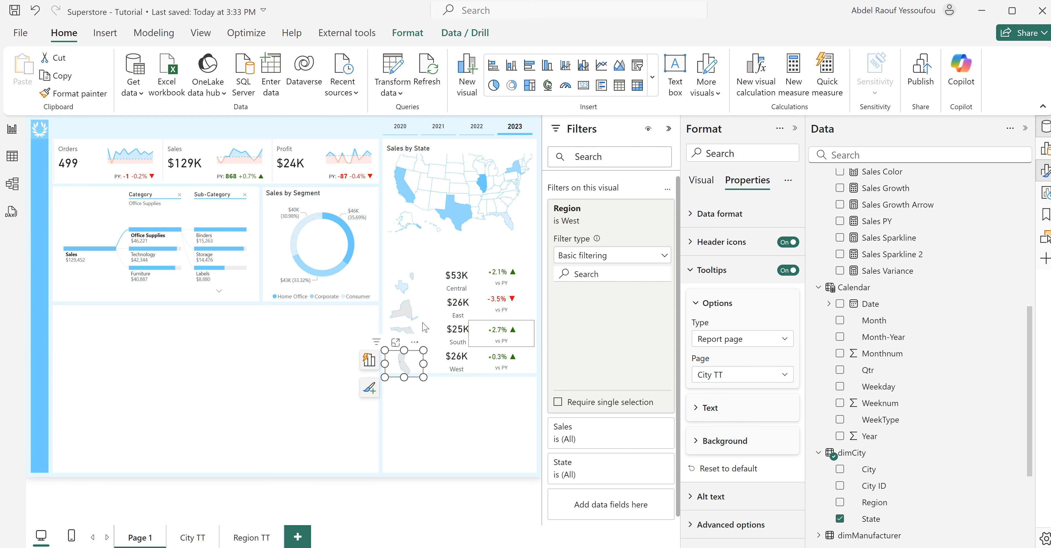
{"action": "mouse_move", "coordinate": [403, 317]}
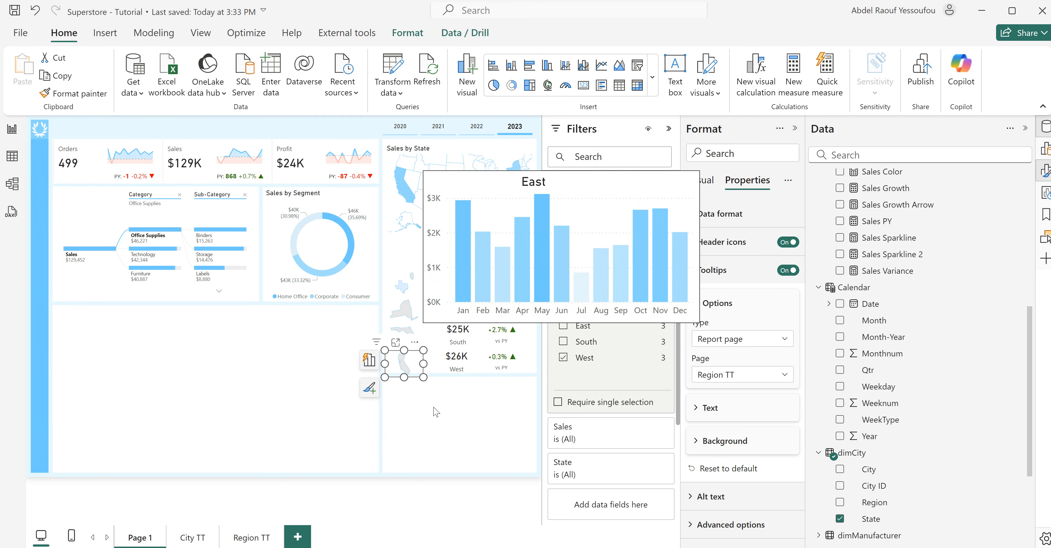
{"action": "left_click", "coordinate": [444, 403]}
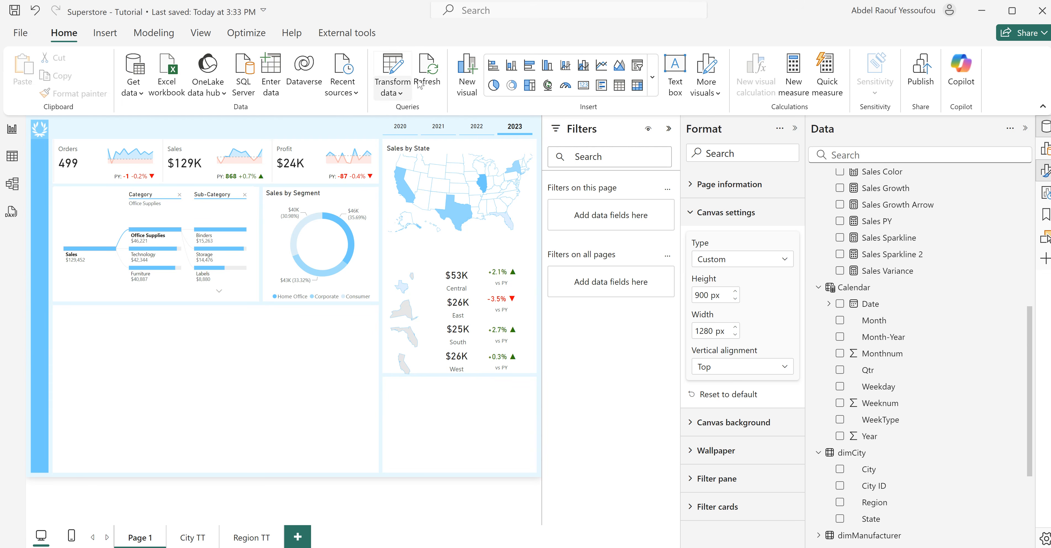
- Add a text box reading "Hover on a state to see the Cities Sales", about 269 by 53, just below the Sales by State map
{"action": "left_click", "coordinate": [674, 70]}
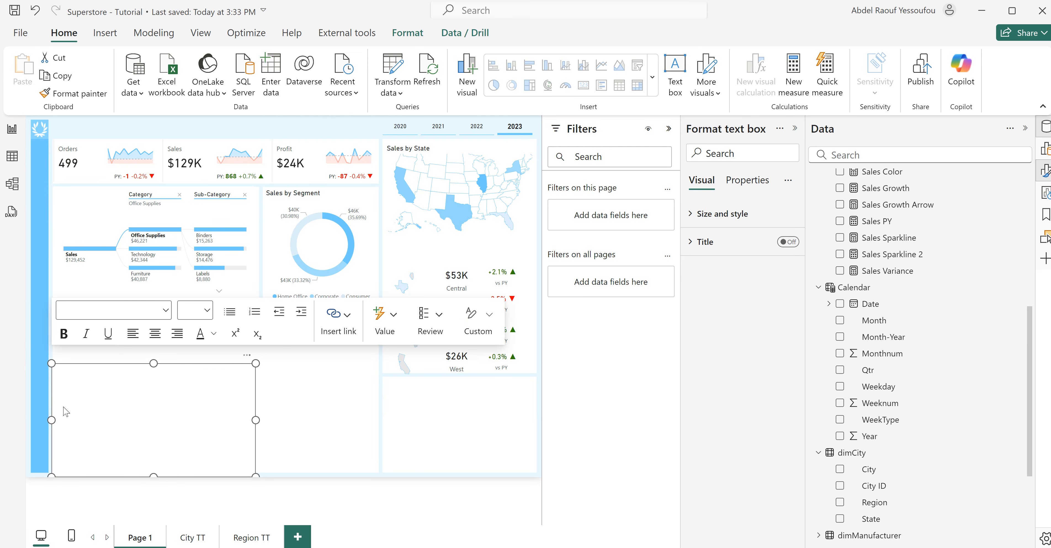
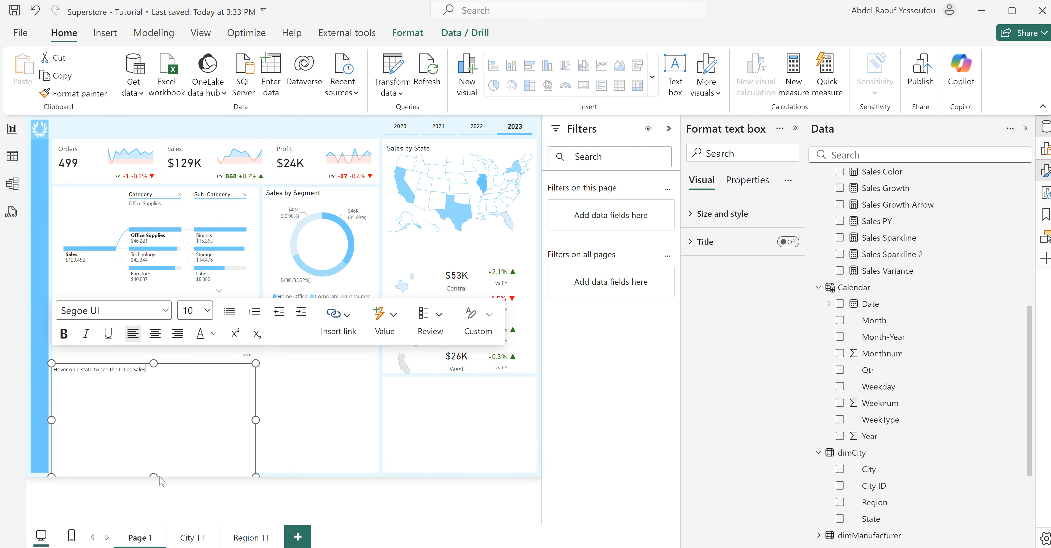
{"action": "left_click_drag", "start_coordinate": [154, 476], "coordinate": [161, 386]}
{"action": "left_click_drag", "start_coordinate": [256, 374], "coordinate": [490, 232]}
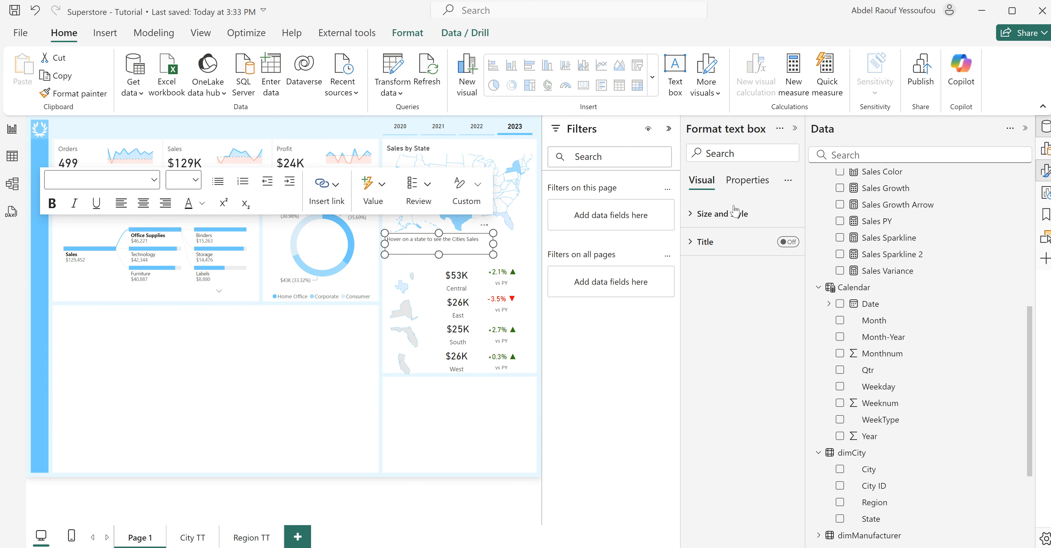
- Turn off the background of the hover-note text box
{"action": "left_click", "coordinate": [732, 215]}
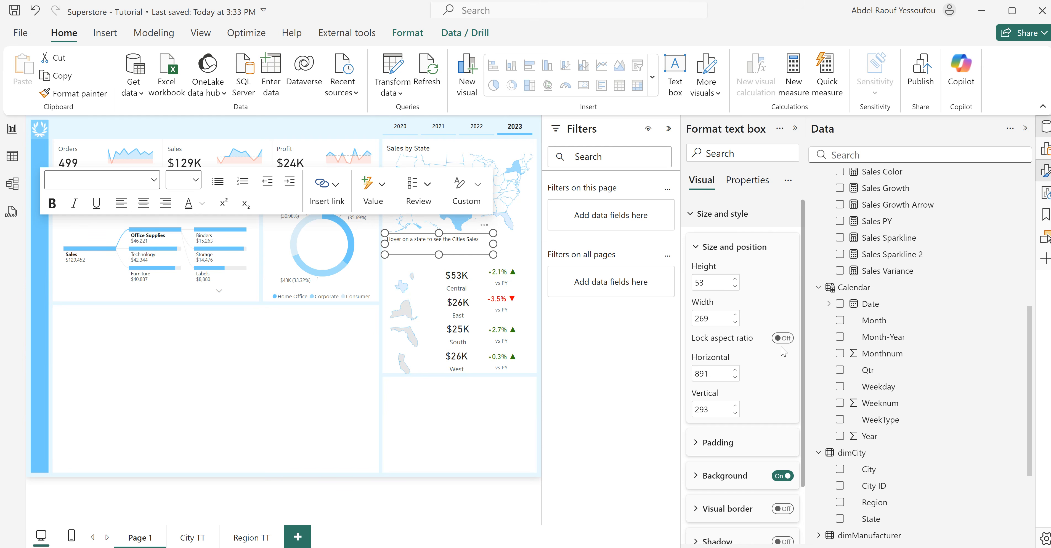
{"action": "left_click", "coordinate": [782, 476]}
{"action": "left_click", "coordinate": [527, 352]}
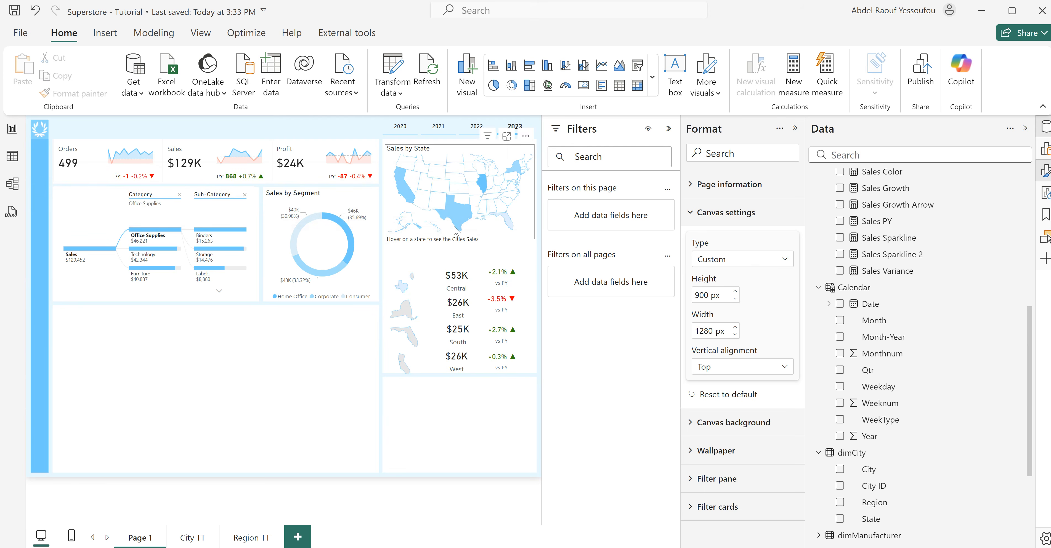
- Duplicate the hover-note text box, place the copy at the decomposition tree's upper-left corner and narrow it to about 178
{"action": "left_click", "coordinate": [493, 246]}
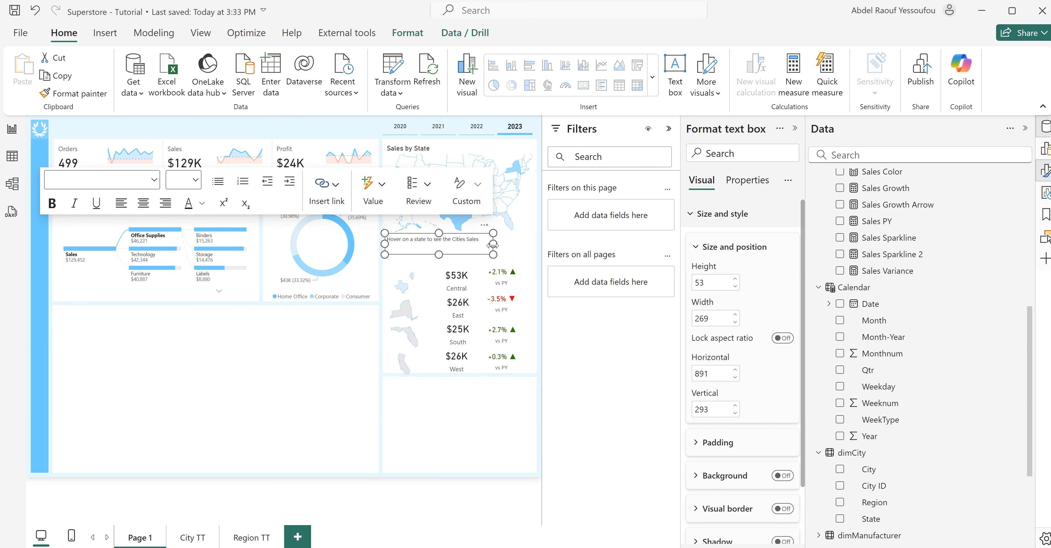
{"action": "key", "text": "ctrl+c"}
{"action": "left_click", "coordinate": [284, 357]}
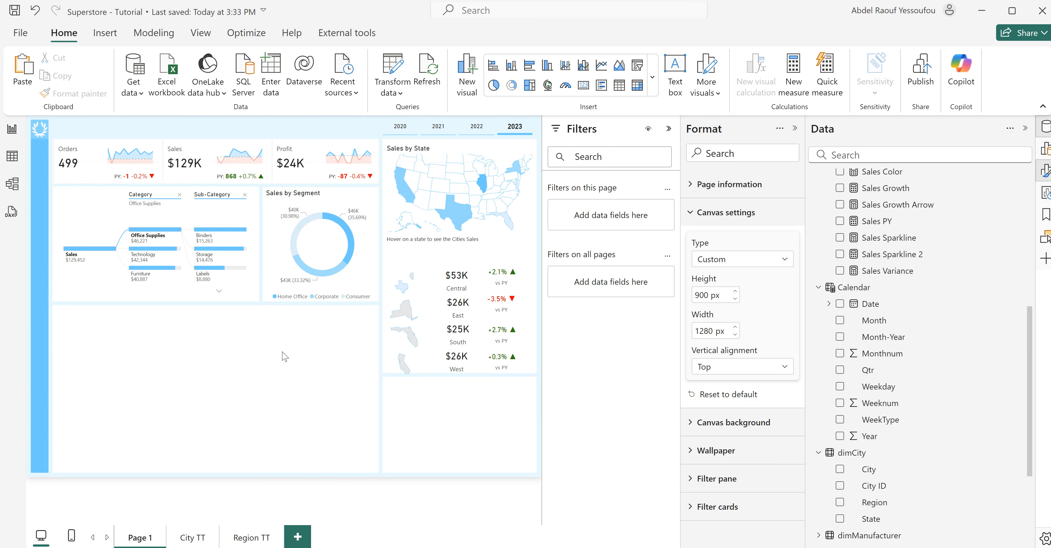
{"action": "key", "text": "ctrl+v"}
{"action": "left_click", "coordinate": [473, 236]}
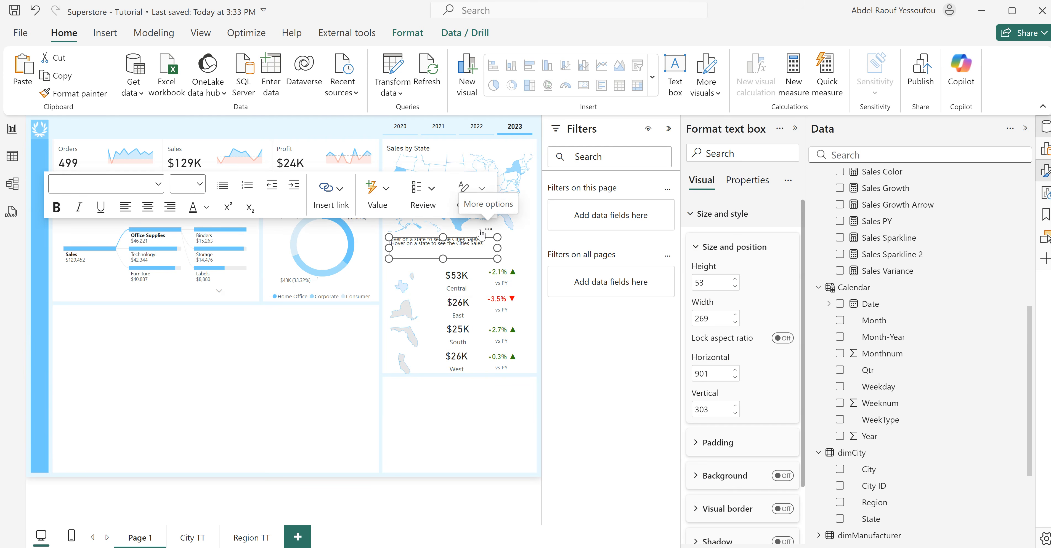
{"action": "left_click_drag", "start_coordinate": [486, 231], "coordinate": [122, 199]}
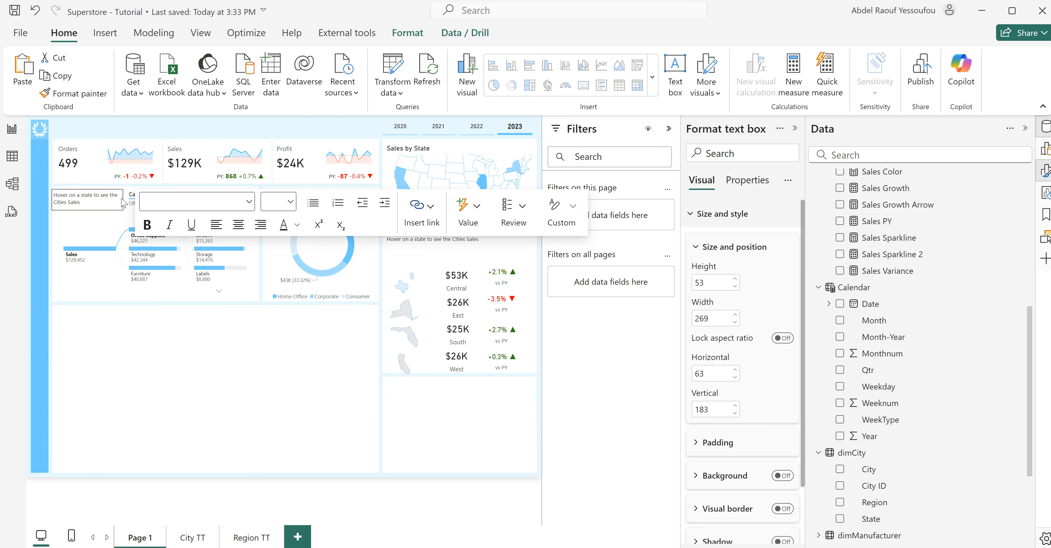
- Replace the copied text box's text with "Sales by Category" and format it bold at size 12
{"action": "left_click", "coordinate": [95, 204]}
{"action": "key", "text": "ctrl+a"}
{"action": "type", "text": "Sa"}
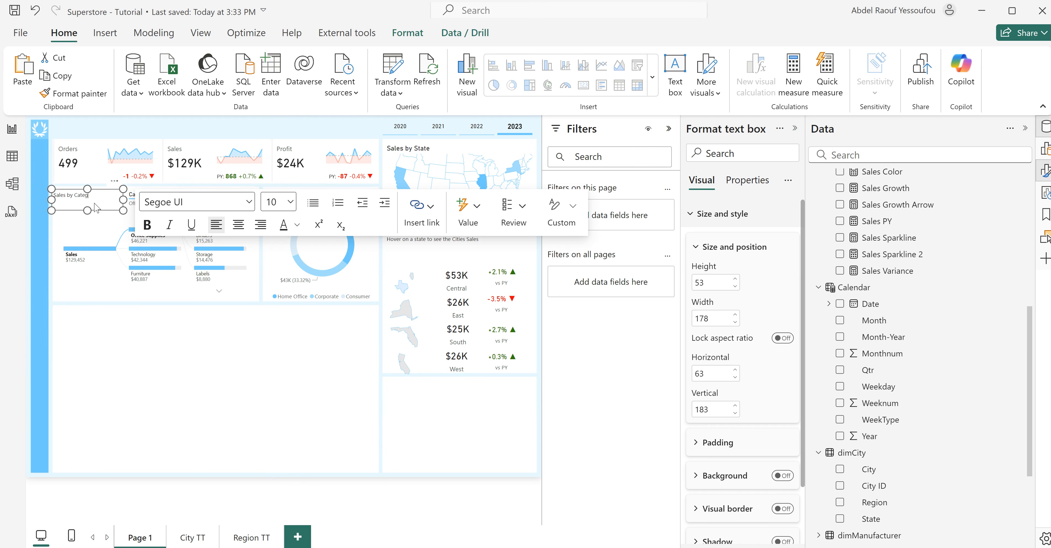
{"action": "type", "text": "les by Category"}
{"action": "key", "text": "ctrl+a"}
{"action": "left_click", "coordinate": [147, 225]}
{"action": "left_click", "coordinate": [291, 202]}
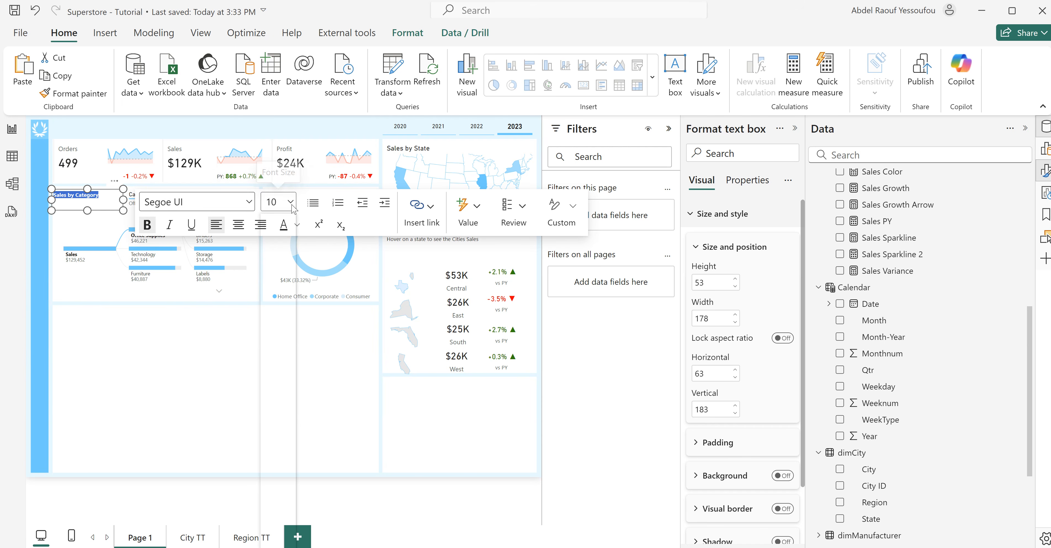
{"action": "left_click", "coordinate": [271, 317]}
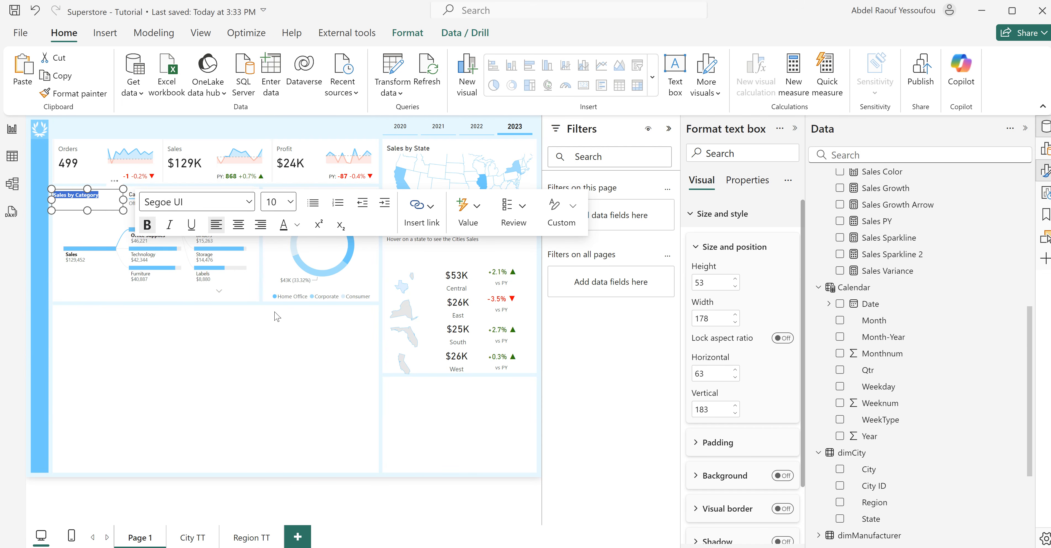
{"action": "left_click", "coordinate": [173, 337]}
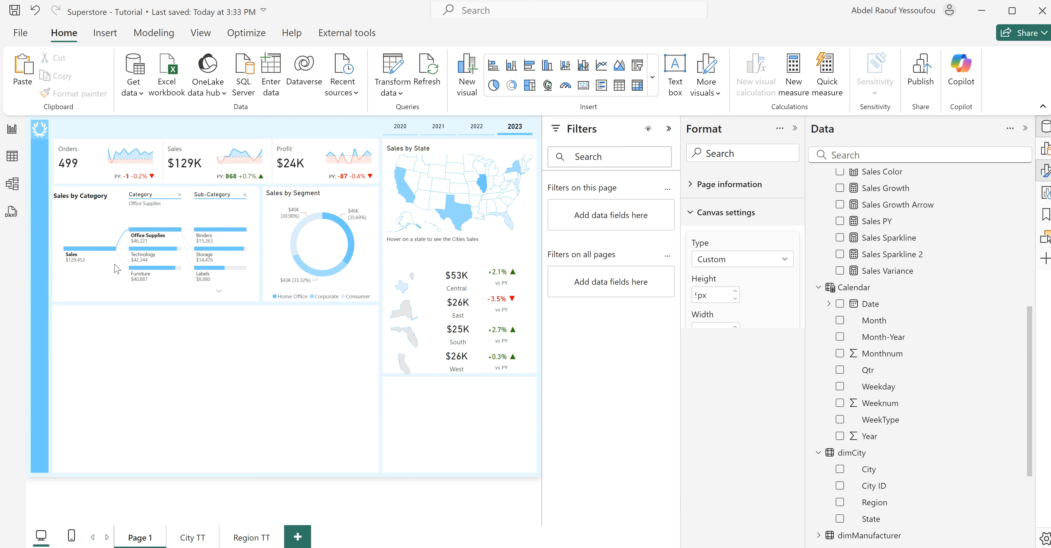
- Duplicate the Sales by Category heading, place the copy above the region maps and change its text to "Sales by Region"
{"action": "left_click", "coordinate": [75, 213]}
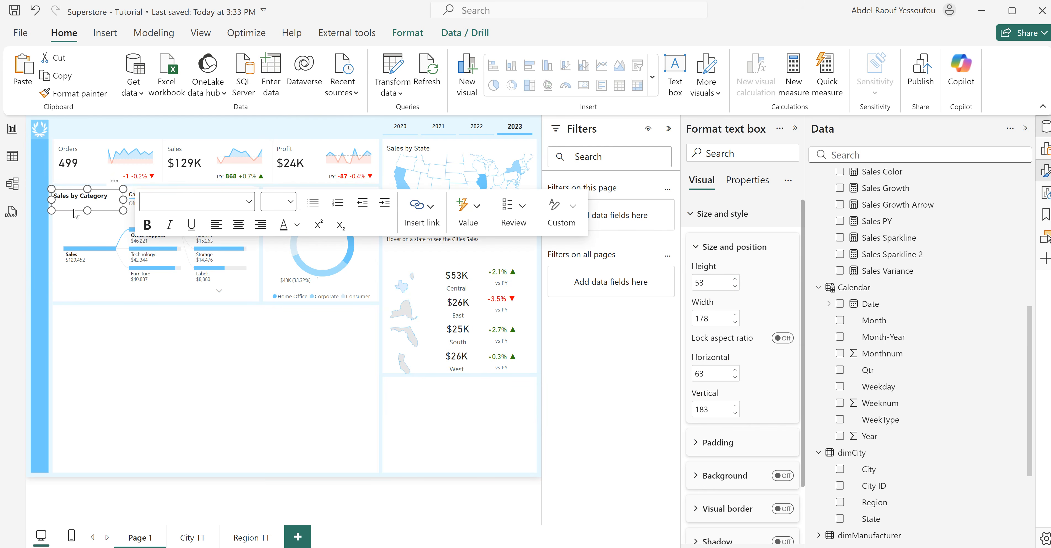
{"action": "left_click", "coordinate": [449, 418]}
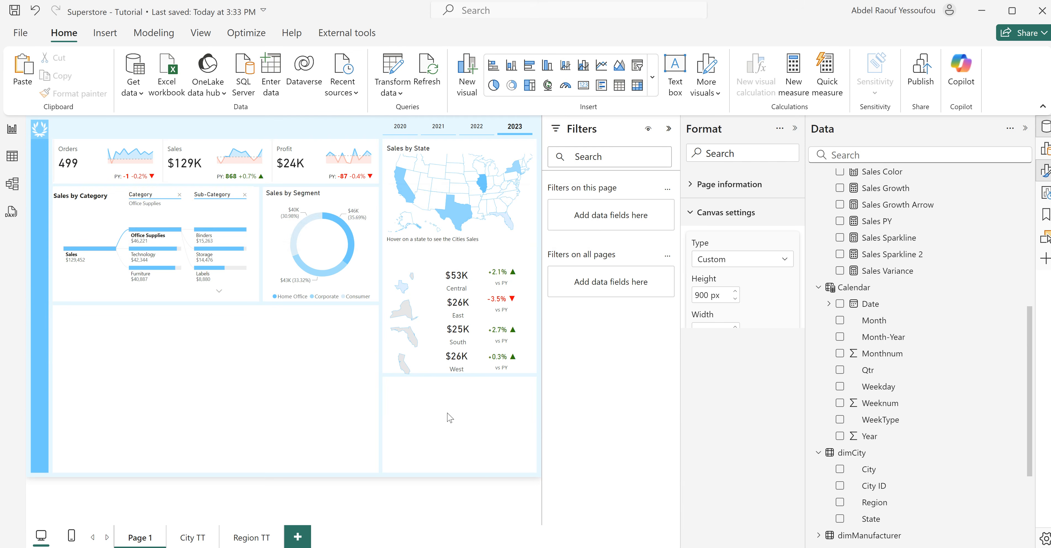
{"action": "key", "text": "ctrl+v"}
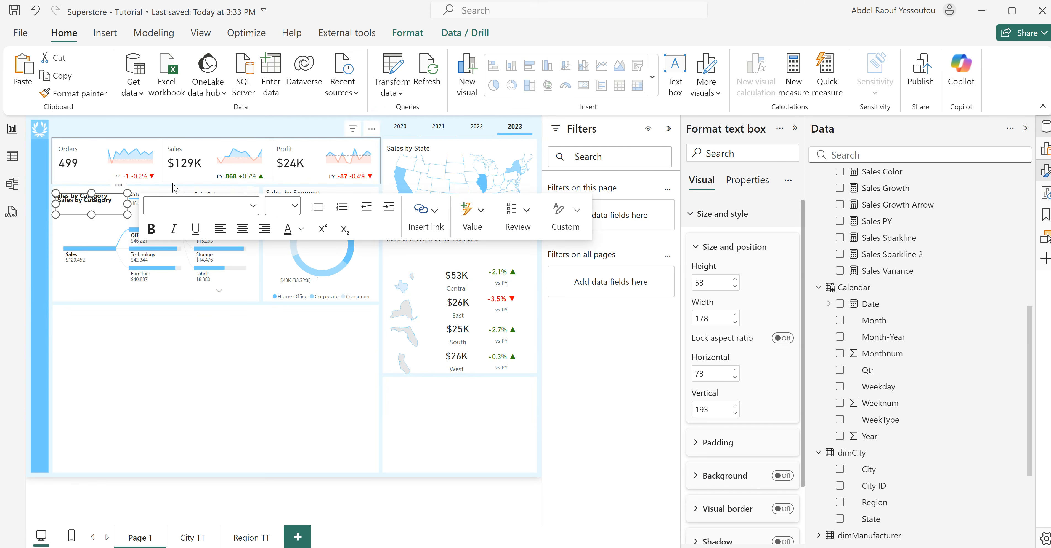
{"action": "left_click_drag", "start_coordinate": [122, 188], "coordinate": [451, 239]}
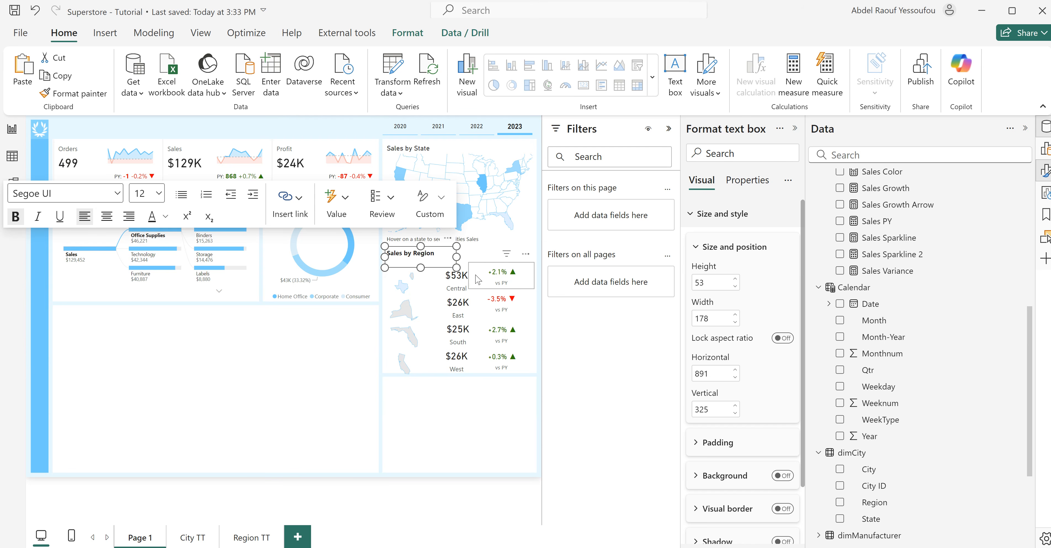
{"action": "left_click", "coordinate": [540, 365]}
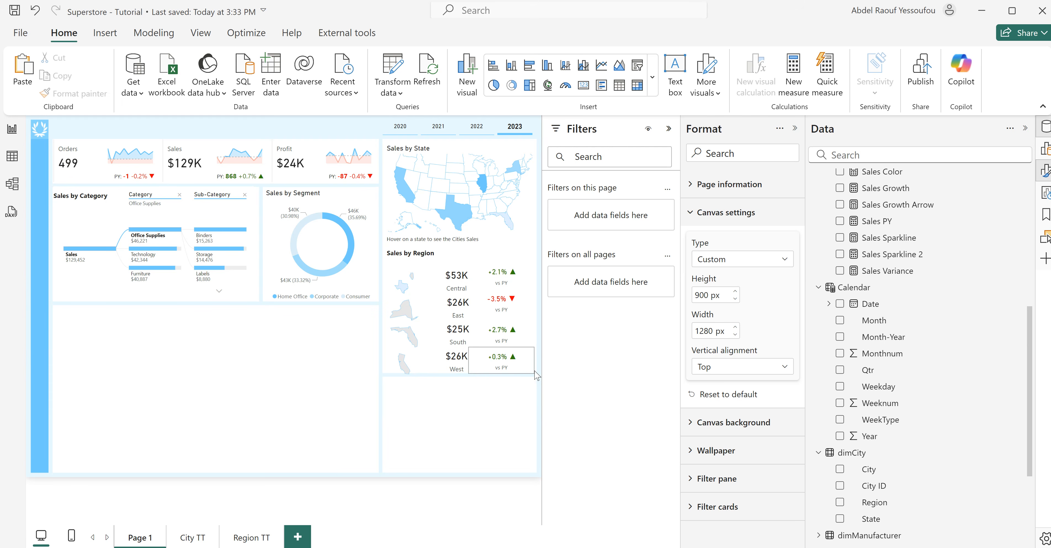
- Select all the region maps, sales cards and growth cards together and nudge them up closer to the Sales by Region heading
{"action": "left_click_drag", "start_coordinate": [505, 376], "coordinate": [381, 266]}
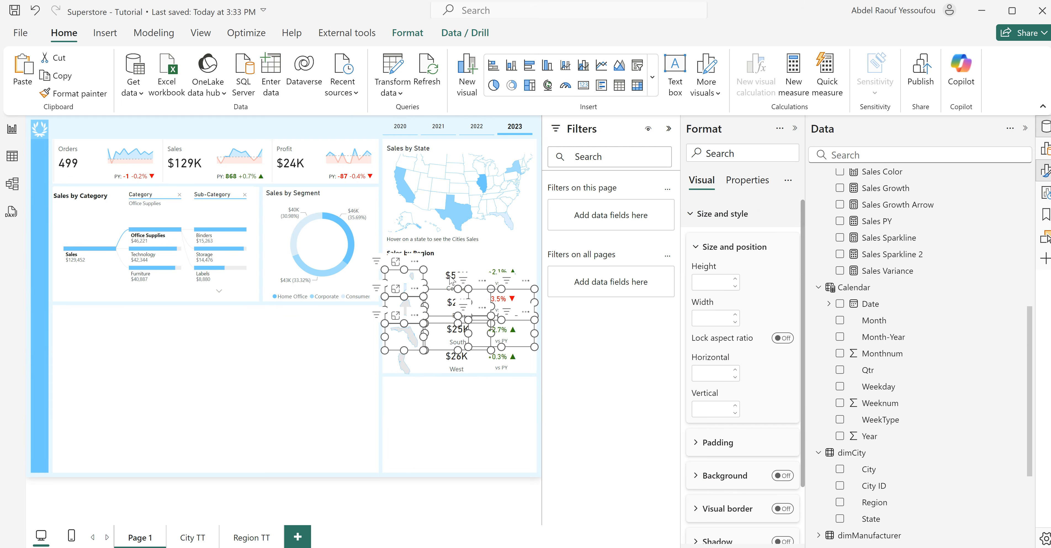
{"action": "left_click", "coordinate": [504, 271], "text": "ctrl"}
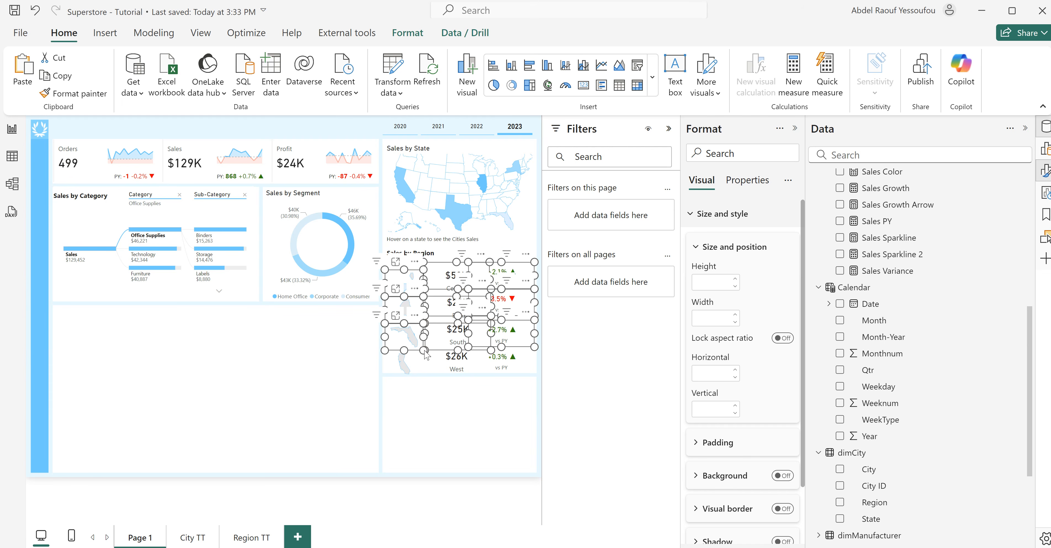
{"action": "left_click", "coordinate": [464, 372], "text": "ctrl"}
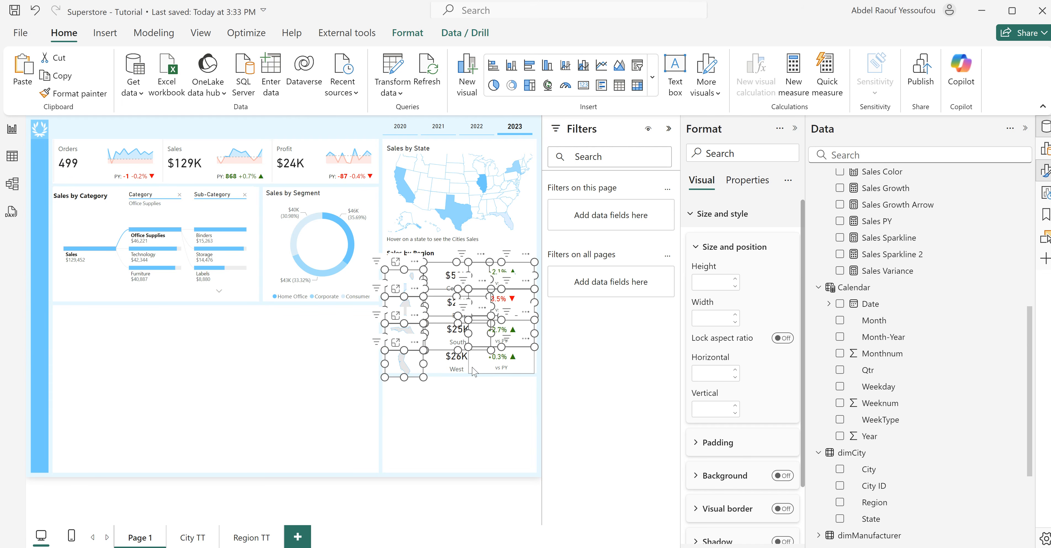
{"action": "left_click", "coordinate": [459, 376], "text": "ctrl"}
{"action": "left_click", "coordinate": [439, 375], "text": "ctrl"}
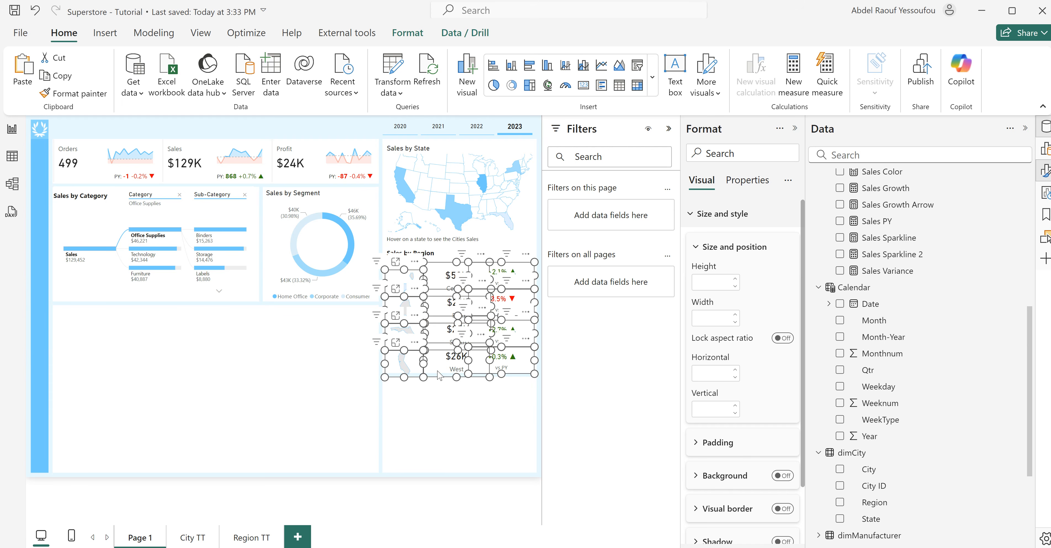
{"action": "key", "text": "Up"}
{"action": "key", "text": "Up"}
{"action": "key", "text": "Up"}
{"action": "key", "text": "Up"}
{"action": "key", "text": "Up"}
{"action": "key", "text": "Up"}
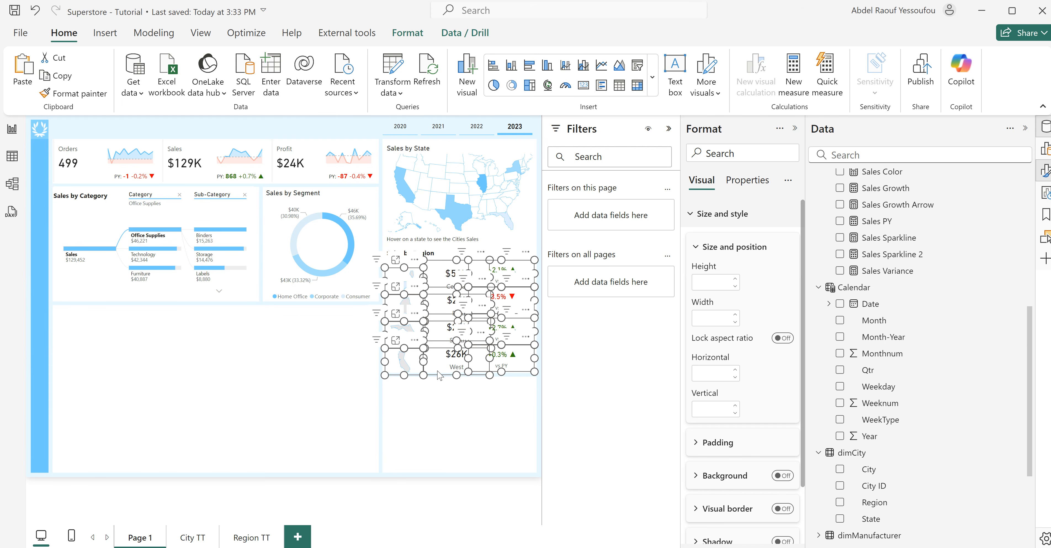
{"action": "key", "text": "Up"}
{"action": "key", "text": "Up"}
{"action": "key", "text": "Up"}
{"action": "key", "text": "Up"}
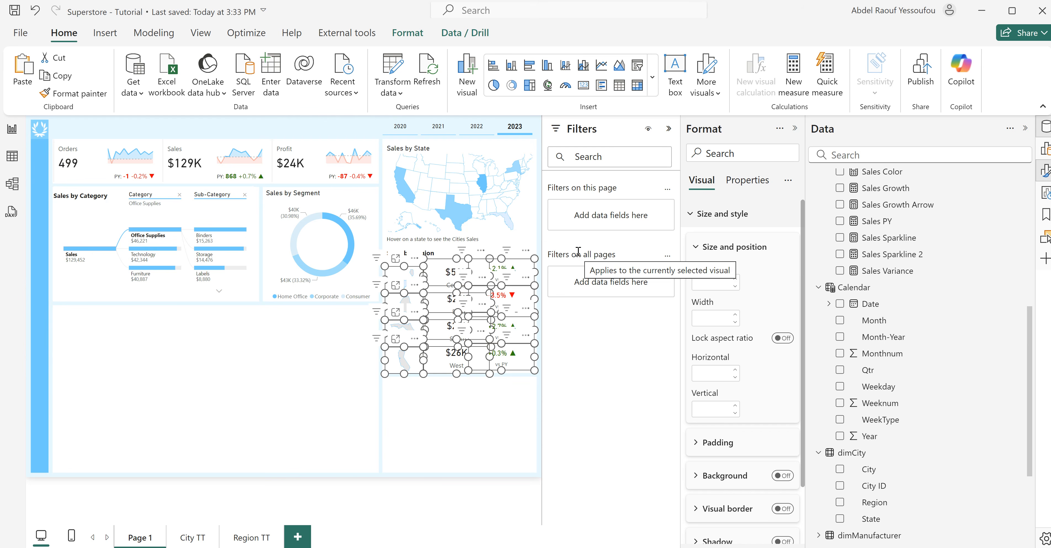
{"action": "key", "text": "Up"}
{"action": "key", "text": "Up"}
{"action": "key", "text": "Up"}
{"action": "key", "text": "Up"}
{"action": "key", "text": "Up"}
{"action": "key", "text": "Up"}
{"action": "key", "text": "Up"}
{"action": "key", "text": "Up"}
{"action": "key", "text": "Up"}
{"action": "key", "text": "Up"}
{"action": "key", "text": "Up"}
{"action": "key", "text": "Up"}
{"action": "key", "text": "Up"}
{"action": "key", "text": "Up"}
{"action": "key", "text": "Up"}
{"action": "key", "text": "Up"}
{"action": "key", "text": "Up"}
{"action": "key", "text": "Up"}
{"action": "key", "text": "Up"}
{"action": "key", "text": "Up"}
{"action": "key", "text": "Up"}
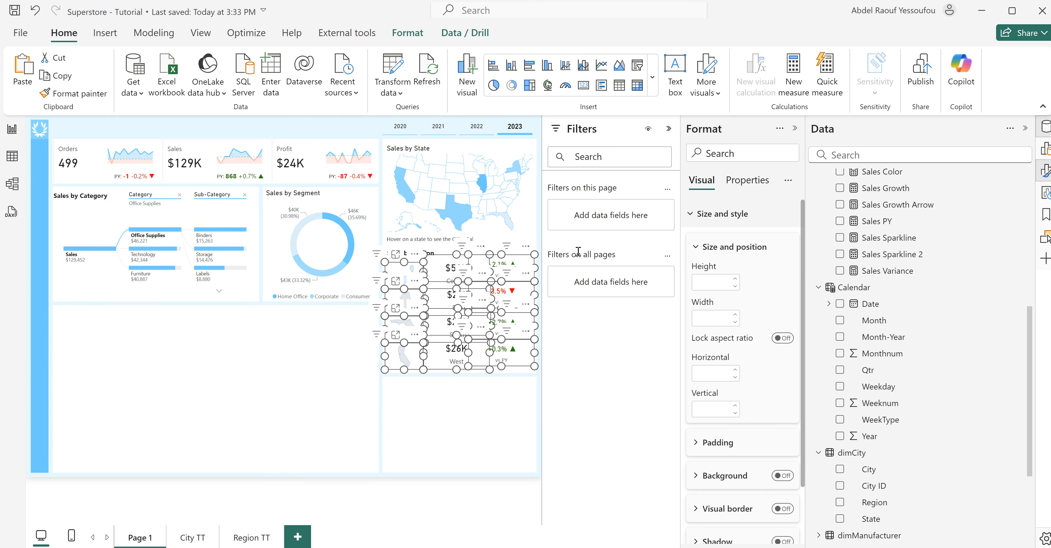
{"action": "left_click", "coordinate": [523, 375]}
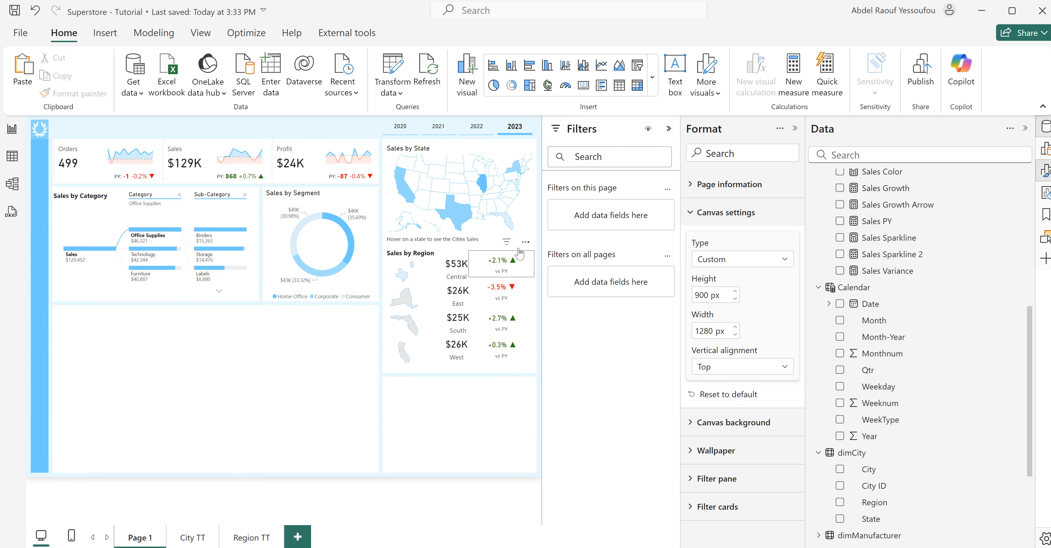
- Duplicate the "Hover on a state to see the Cities Sales" note and place the copy beneath the West region row
{"action": "left_click", "coordinate": [494, 244]}
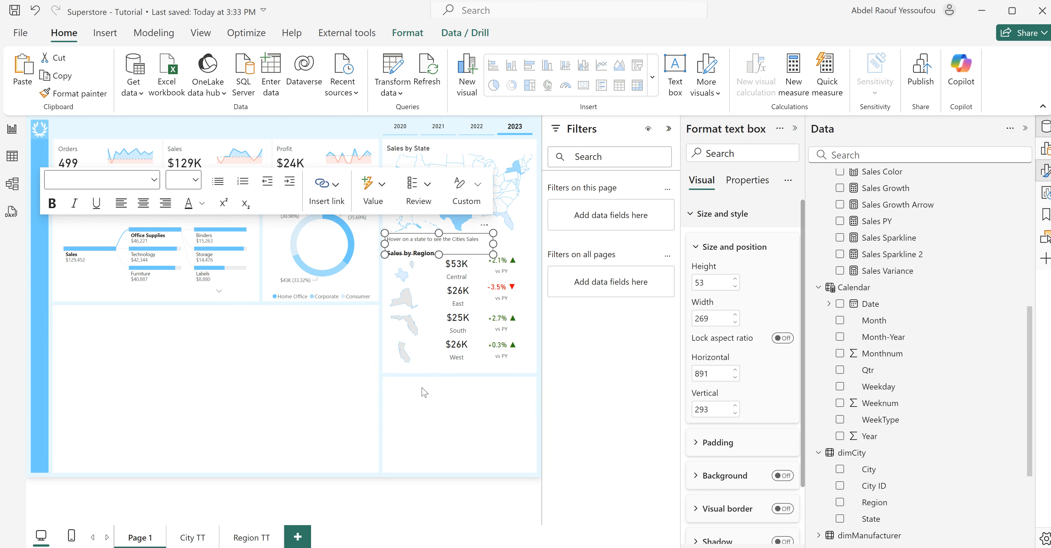
{"action": "left_click", "coordinate": [436, 378]}
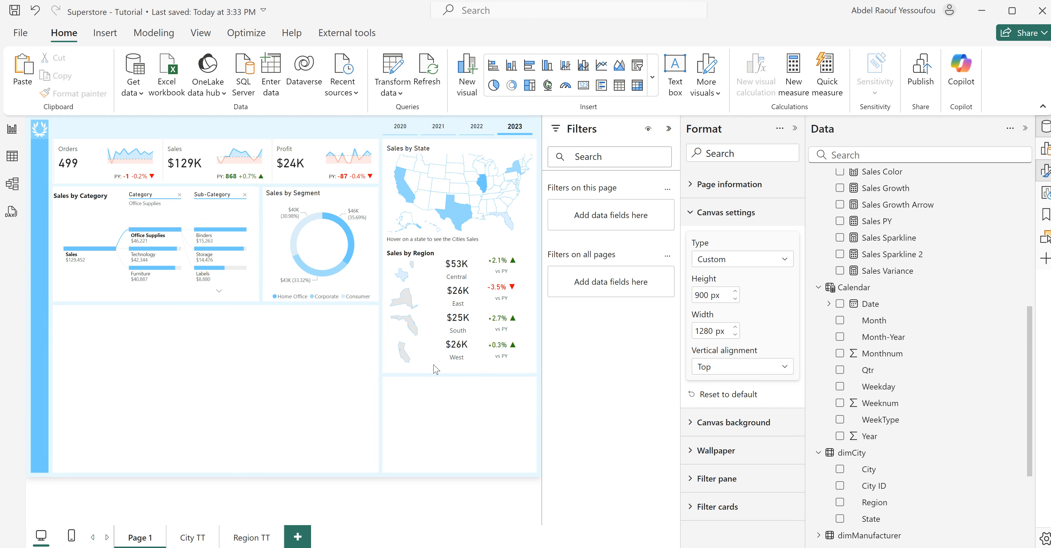
{"action": "left_click", "coordinate": [486, 242]}
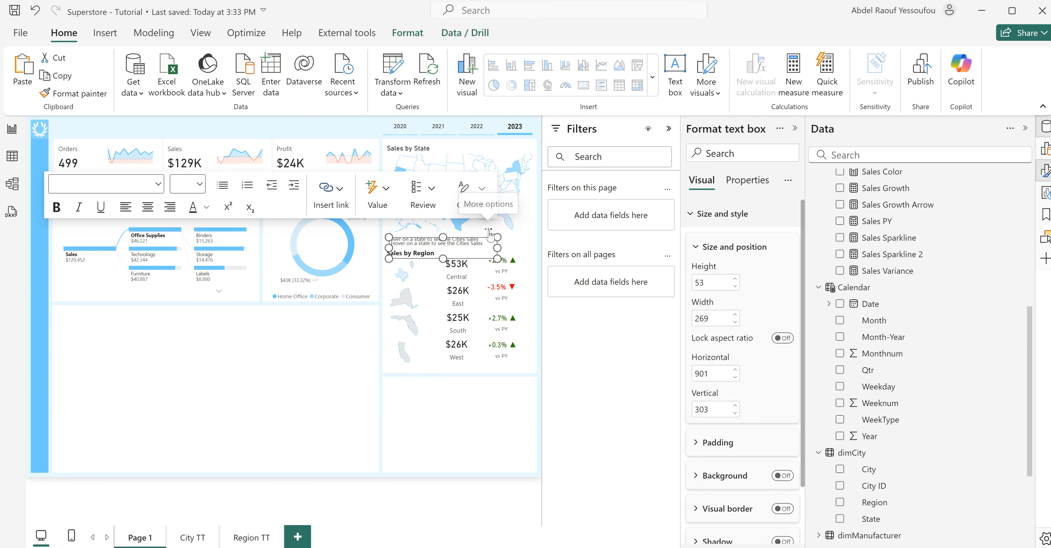
{"action": "left_click_drag", "start_coordinate": [485, 242], "coordinate": [483, 359]}
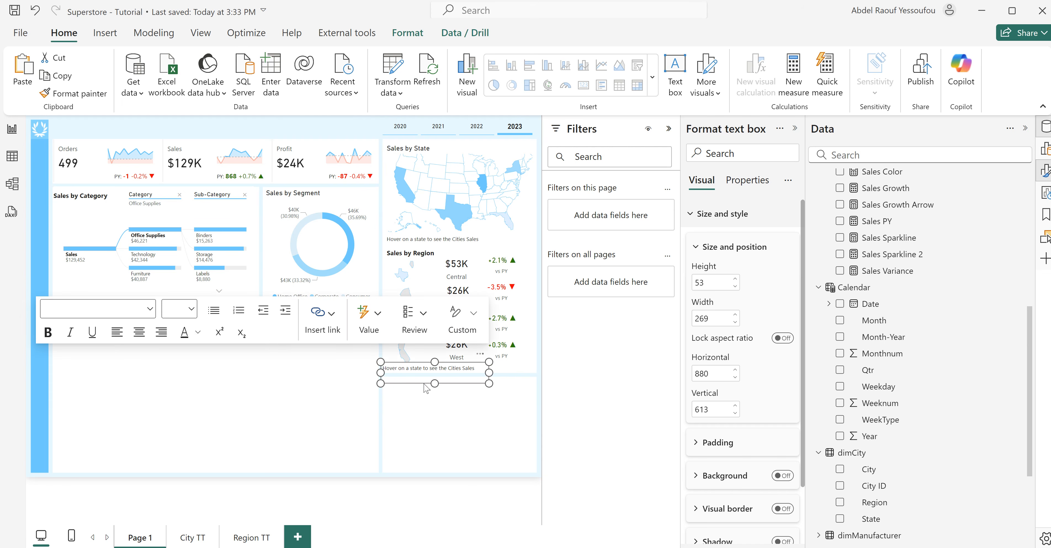
- Change the copied note's text to "Hover on a Region to see the Sales Trend"
{"action": "left_click", "coordinate": [422, 368]}
{"action": "key", "text": "BackSpace"}
{"action": "key", "text": "BackSpace"}
{"action": "key", "text": "BackSpace"}
{"action": "key", "text": "BackSpace"}
{"action": "key", "text": "BackSpace"}
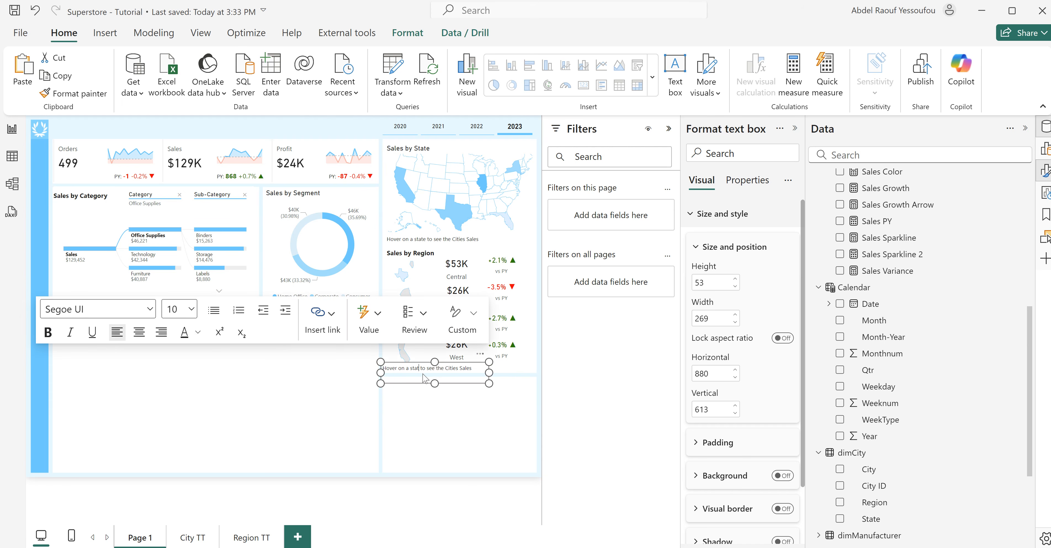
{"action": "type", "text": "Region"}
{"action": "left_click_drag", "start_coordinate": [481, 368], "coordinate": [454, 369]}
{"action": "type", "text": "Sal"}
{"action": "left_click", "coordinate": [520, 378]}
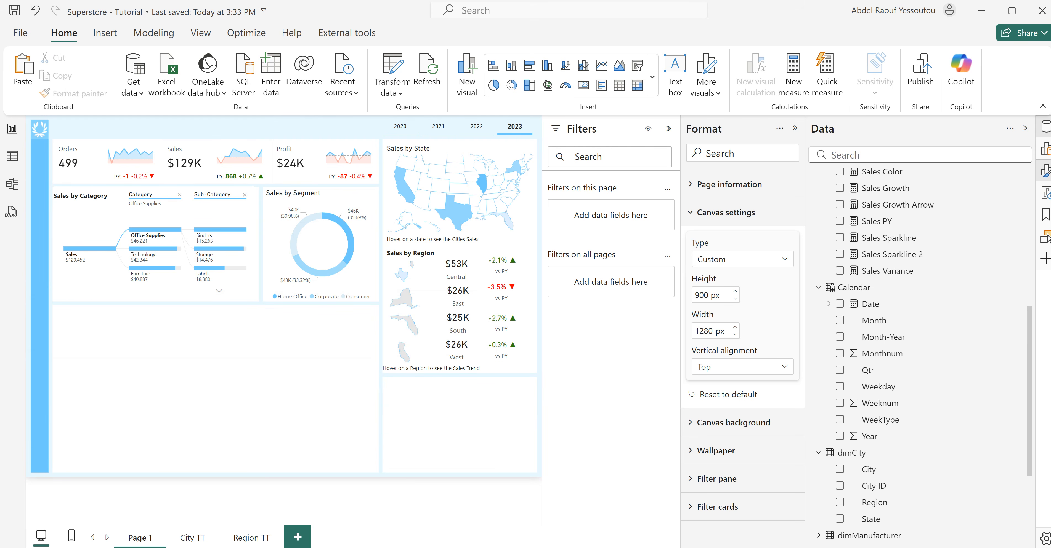
- Glance at the finished Superstore report, return to Superstore - Tutorial and place a duplicate of the Sales by Category heading atop the empty card below the decomposition tree
{"action": "left_click", "coordinate": [668, 523]}
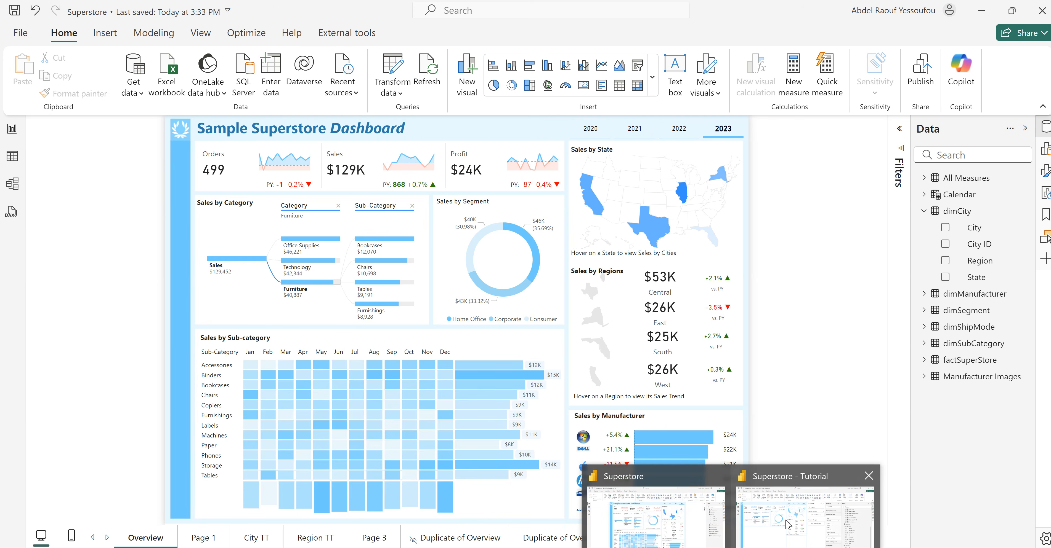
{"action": "left_click", "coordinate": [787, 525]}
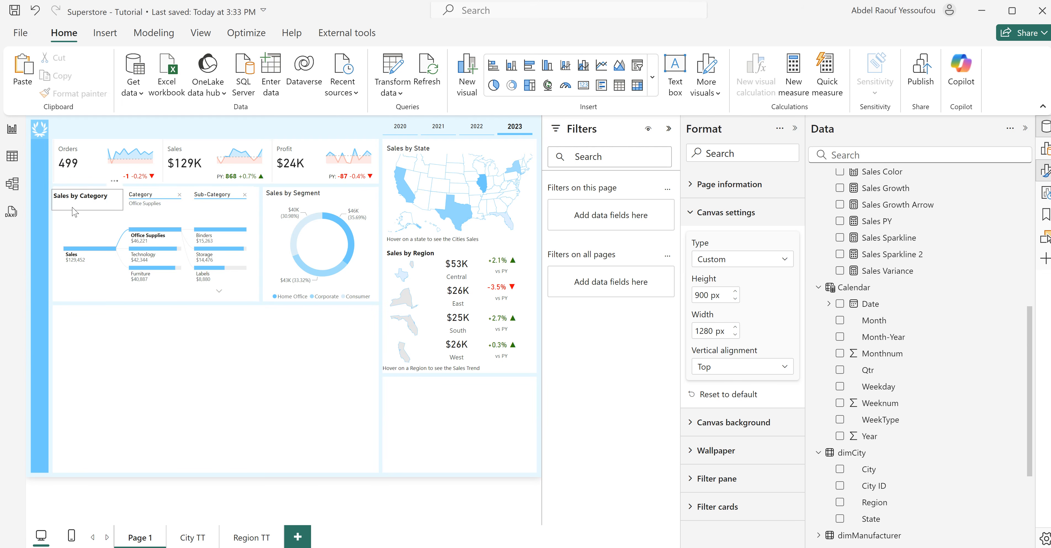
{"action": "left_click", "coordinate": [75, 212]}
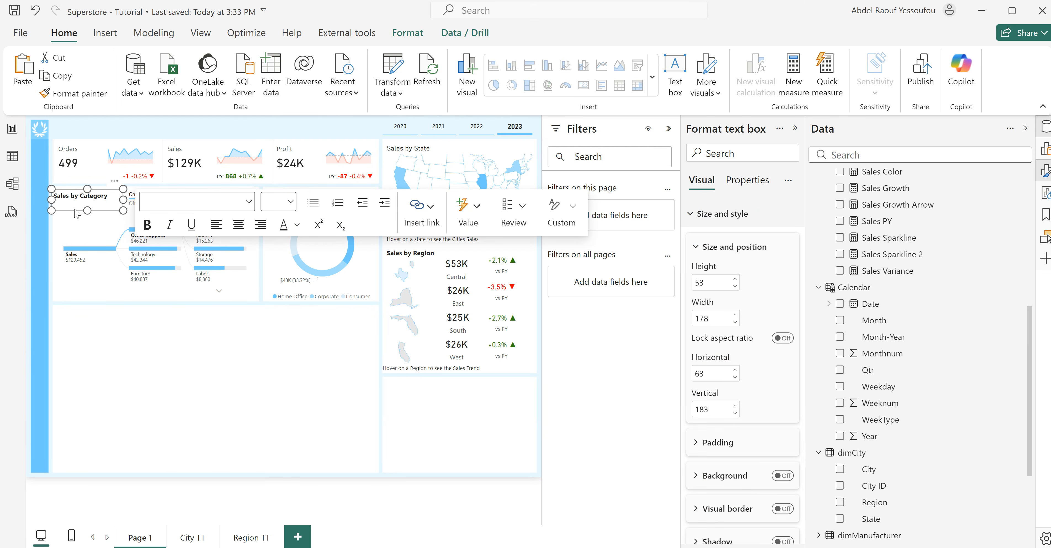
{"action": "left_click", "coordinate": [135, 322]}
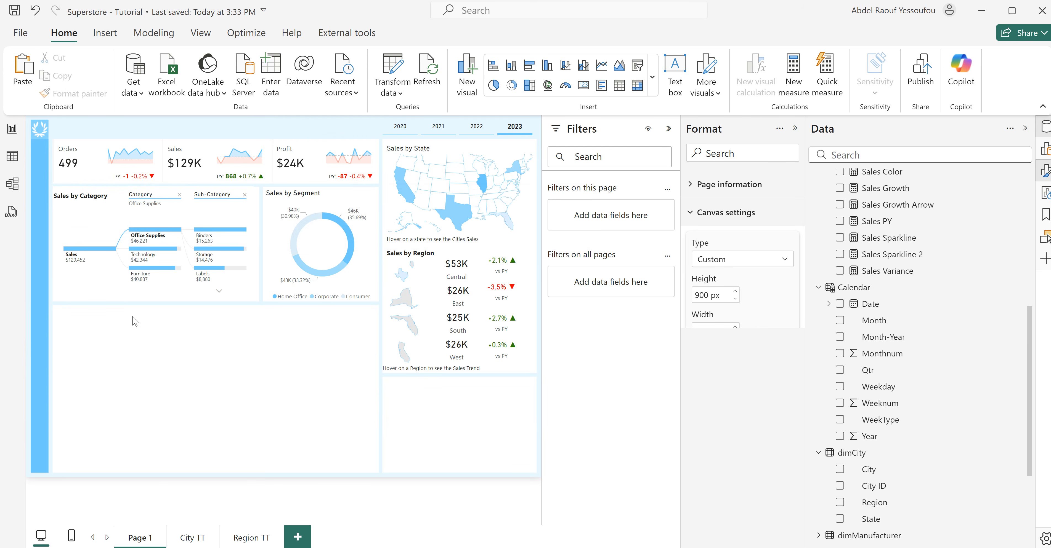
{"action": "left_click", "coordinate": [122, 199]}
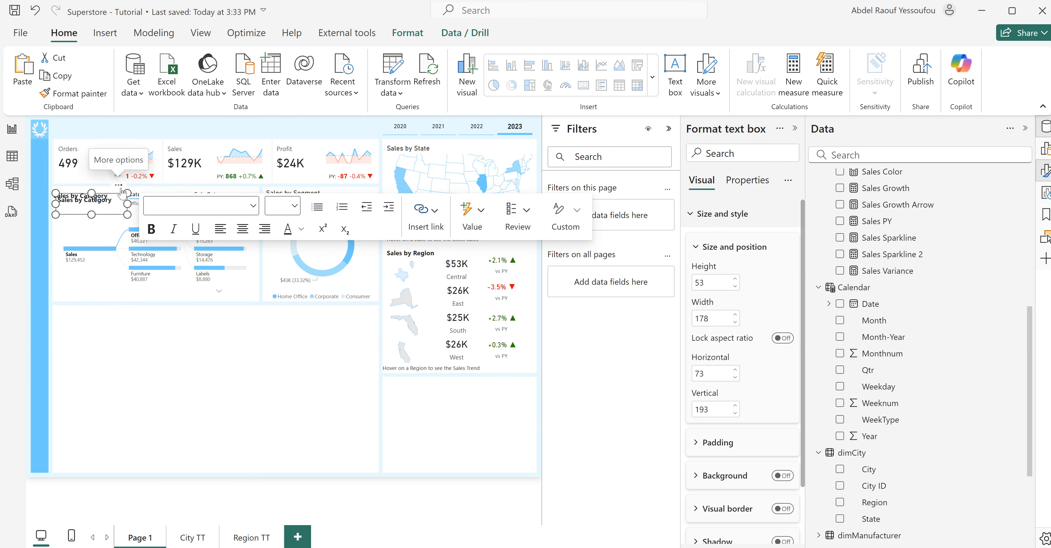
{"action": "left_click_drag", "start_coordinate": [122, 199], "coordinate": [118, 307]}
- Change the copied heading's text to "Sales by Sub-Category" and widen its text box to about 219
{"action": "left_click", "coordinate": [74, 318]}
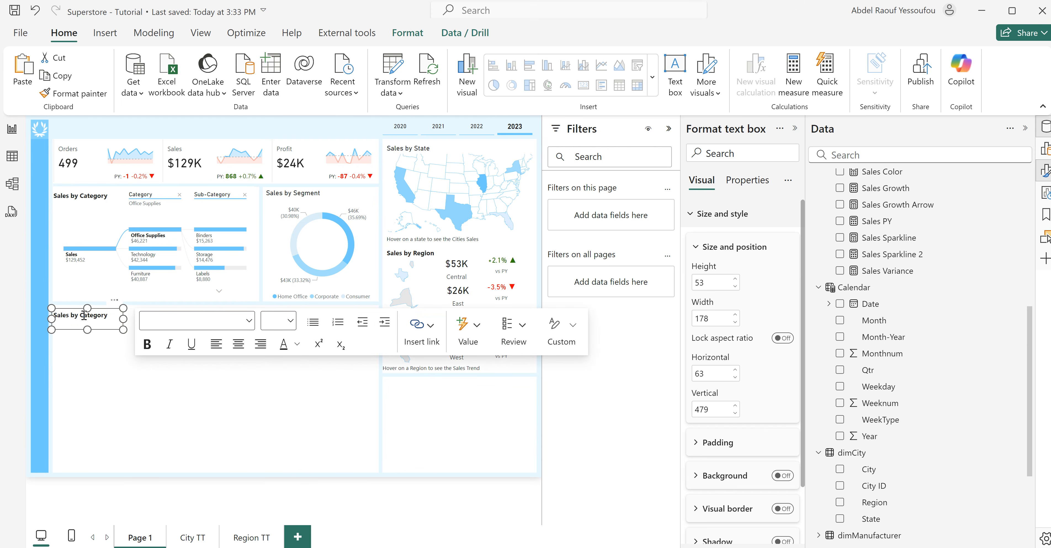
{"action": "type", "text": "Sub-"}
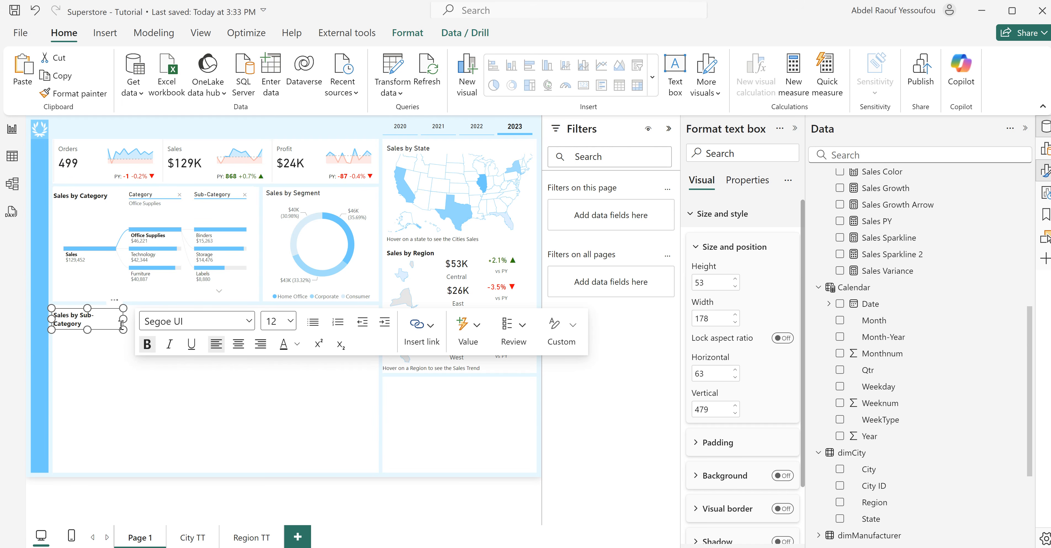
{"action": "left_click_drag", "start_coordinate": [124, 319], "coordinate": [141, 319]}
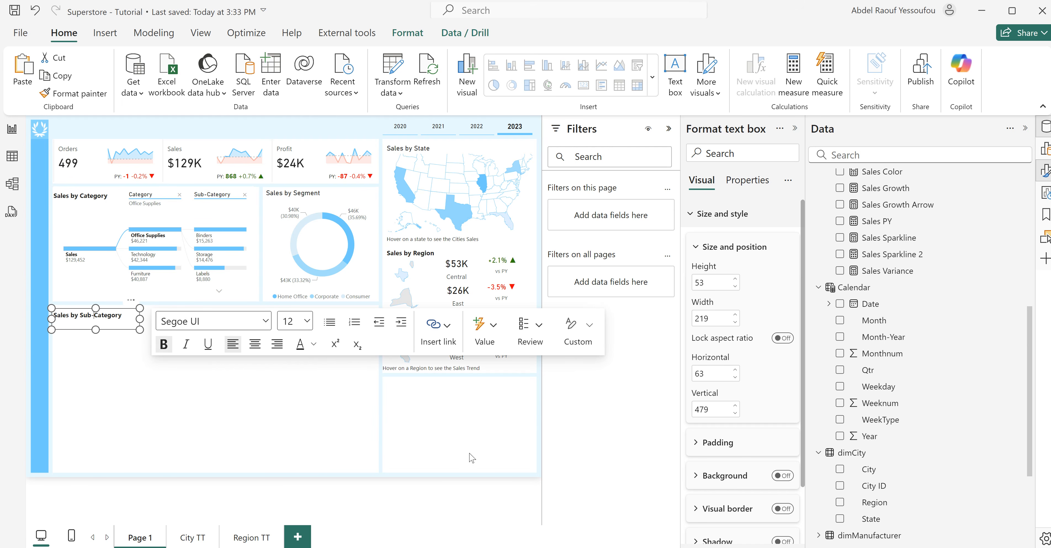
{"action": "left_click", "coordinate": [434, 426]}
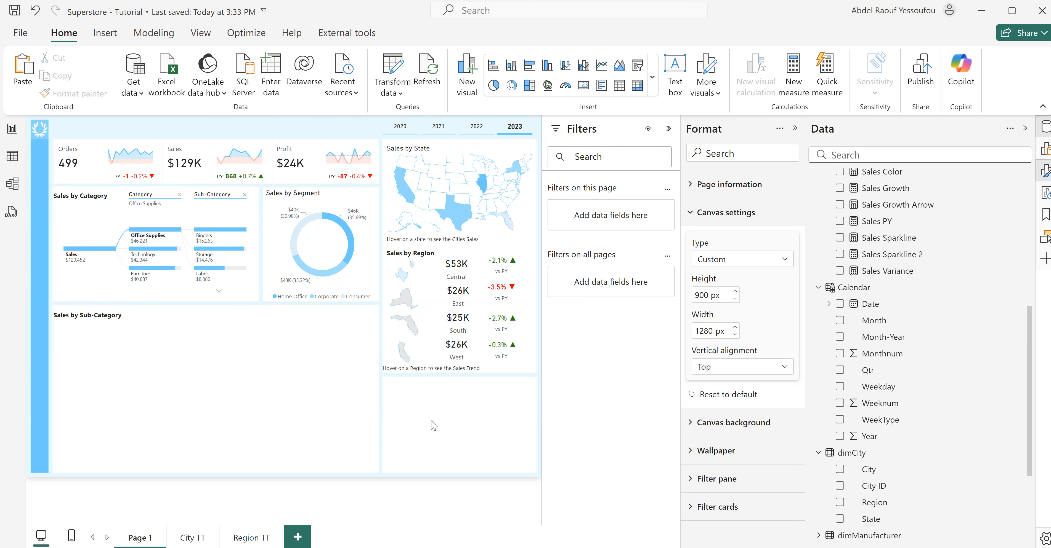
- Place a duplicate of the Sales by Category heading atop the empty card below the region section, reading "Sales by Manufacturer", and widen it slightly
{"action": "left_click", "coordinate": [98, 197]}
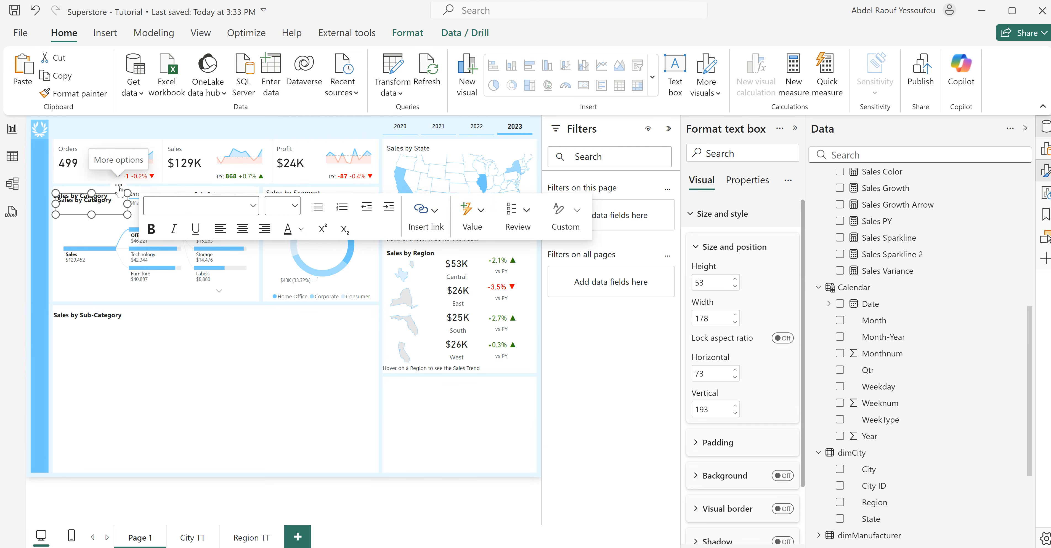
{"action": "left_click_drag", "start_coordinate": [123, 189], "coordinate": [446, 372]}
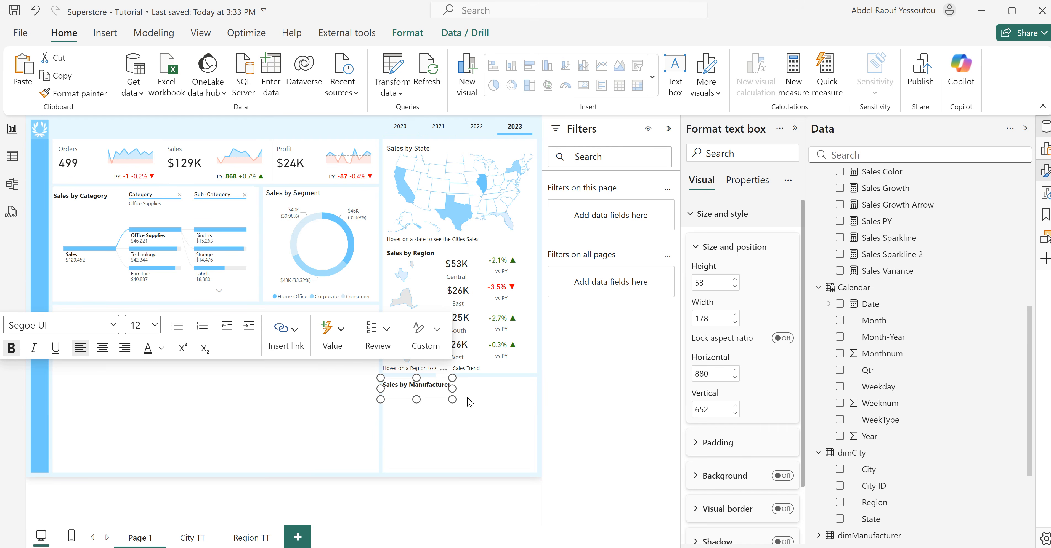
{"action": "left_click_drag", "start_coordinate": [453, 389], "coordinate": [468, 389]}
{"action": "left_click", "coordinate": [288, 436]}
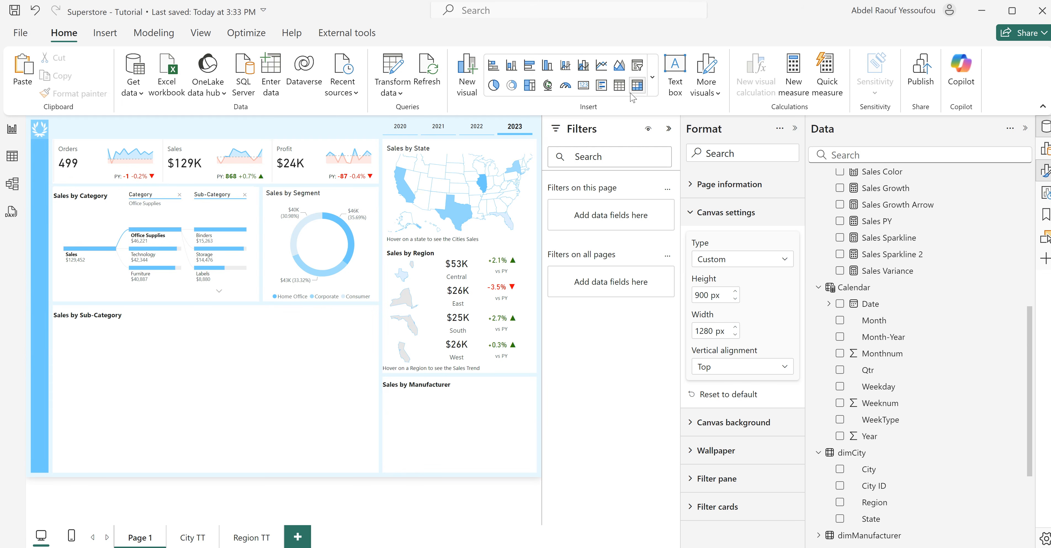
- Insert a matrix visual below the Sales by Sub-Category heading and size it to about 495 wide by 363 high
{"action": "left_click", "coordinate": [639, 92]}
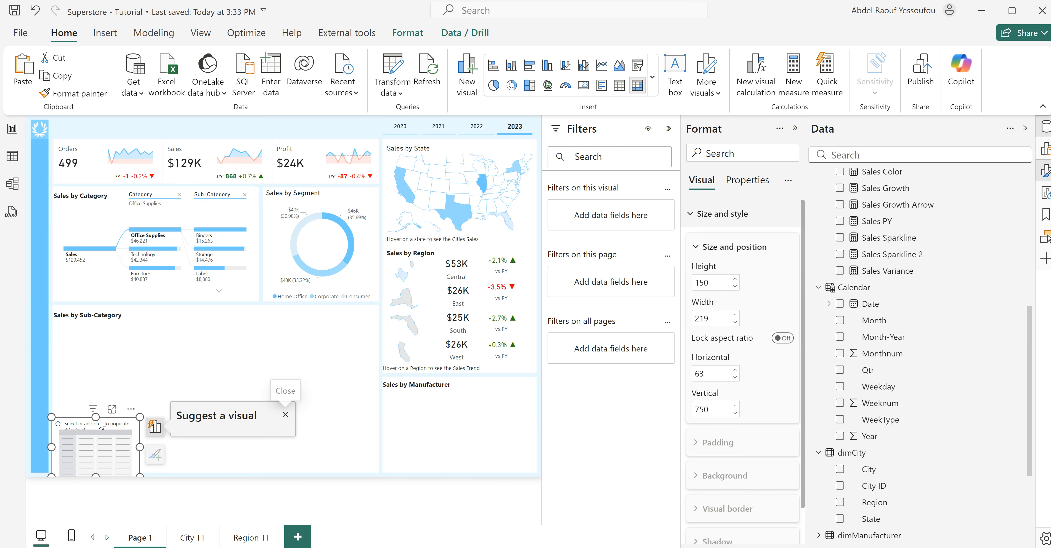
{"action": "left_click_drag", "start_coordinate": [95, 418], "coordinate": [109, 351]}
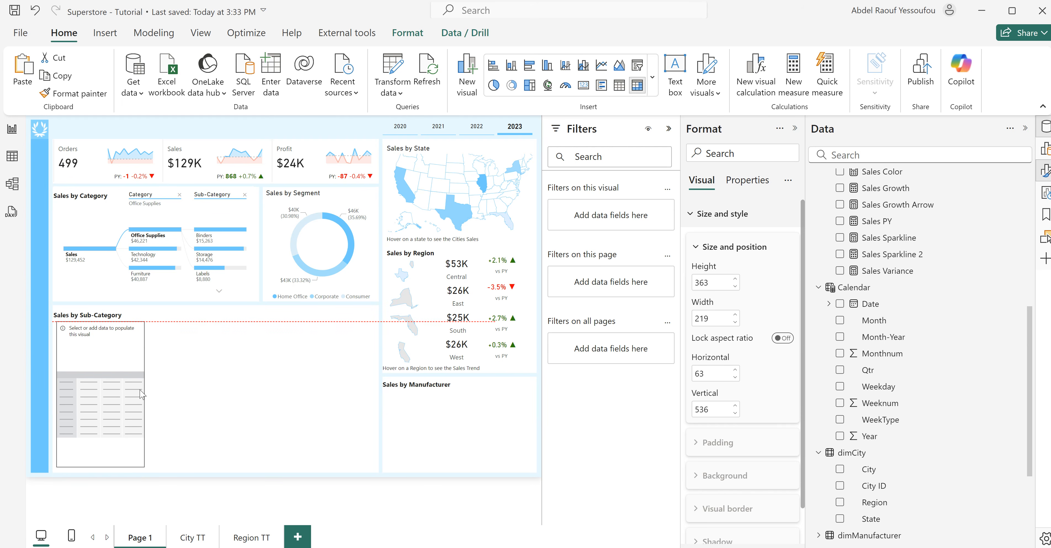
{"action": "left_click_drag", "start_coordinate": [145, 395], "coordinate": [256, 411]}
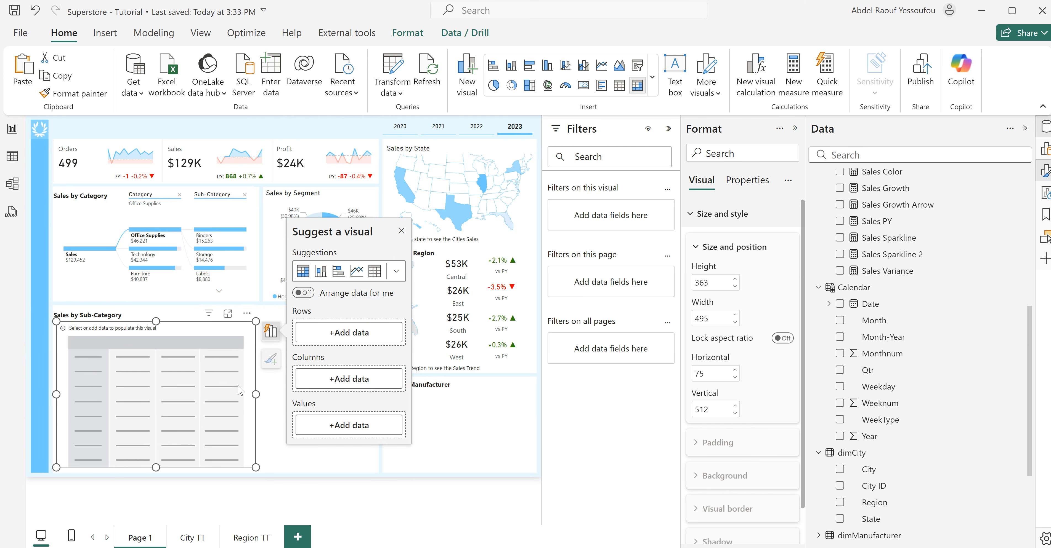
- Add Sub-Category as the matrix rows and Month as its columns, and widen the matrix to about 546
{"action": "scroll", "coordinate": [877, 338], "scroll_direction": "down", "scroll_amount": 5}
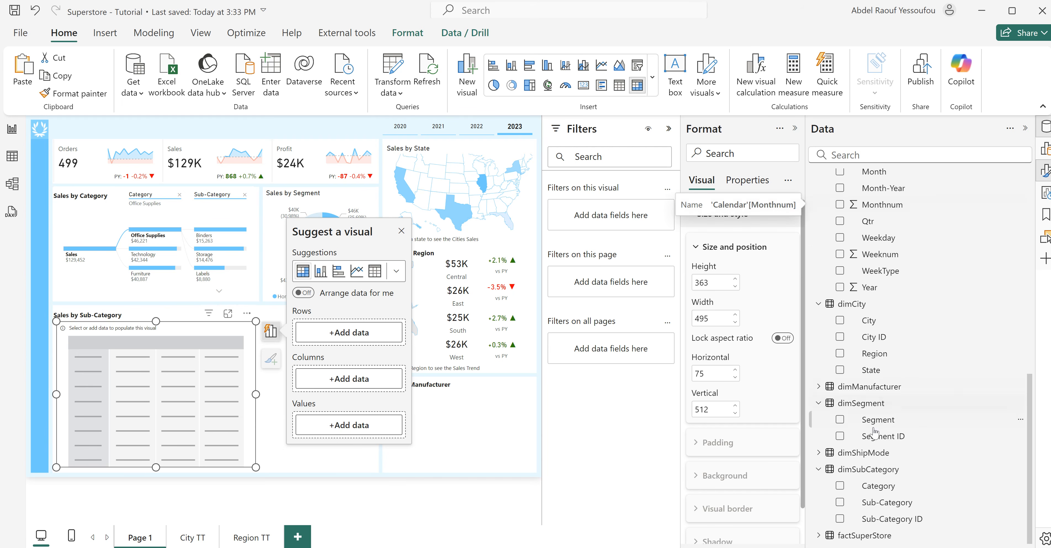
{"action": "left_click", "coordinate": [840, 505]}
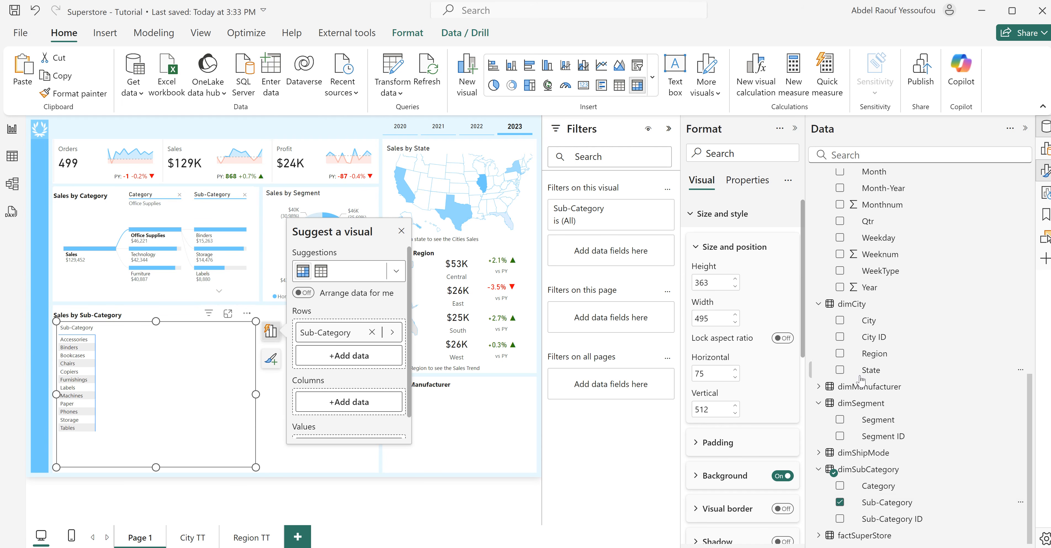
{"action": "scroll", "coordinate": [856, 367], "scroll_direction": "up", "scroll_amount": 3}
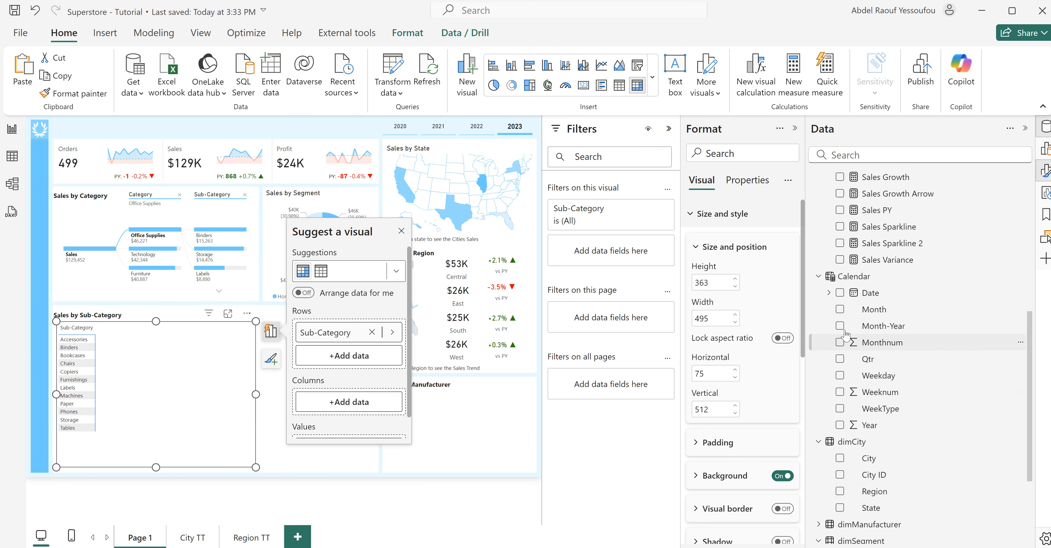
{"action": "left_click", "coordinate": [839, 310]}
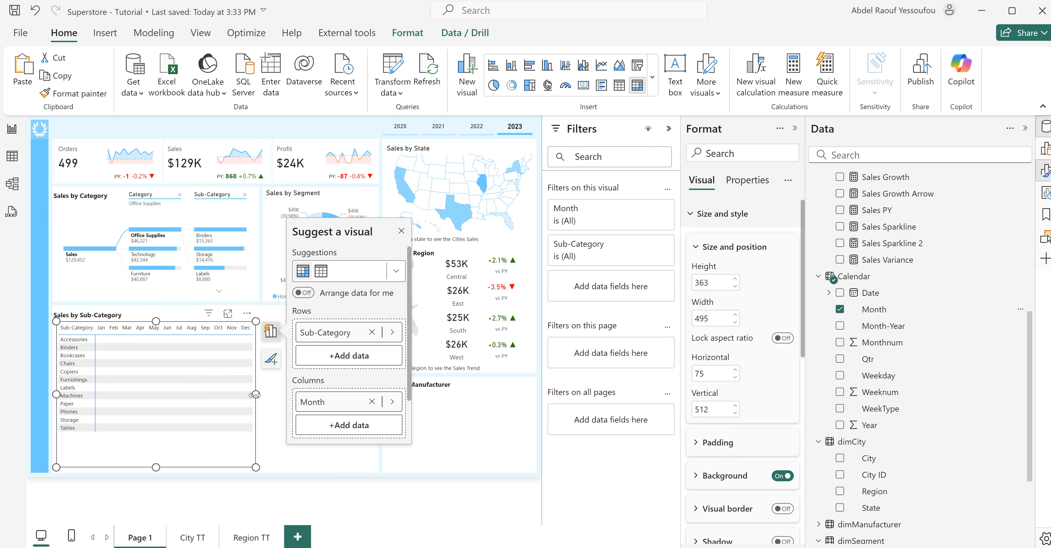
{"action": "left_click_drag", "start_coordinate": [256, 395], "coordinate": [277, 402]}
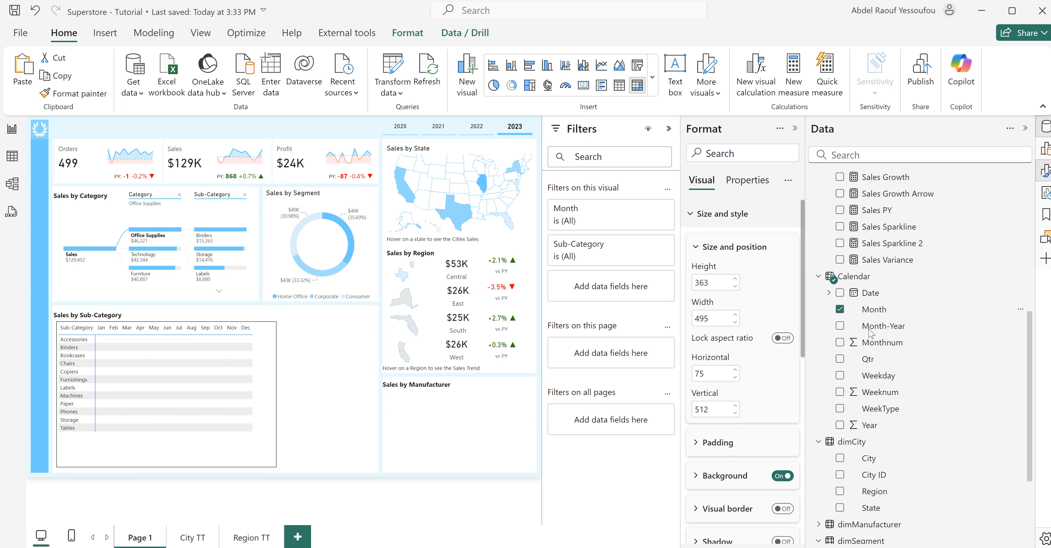
{"action": "scroll", "coordinate": [868, 285], "scroll_direction": "up", "scroll_amount": 2}
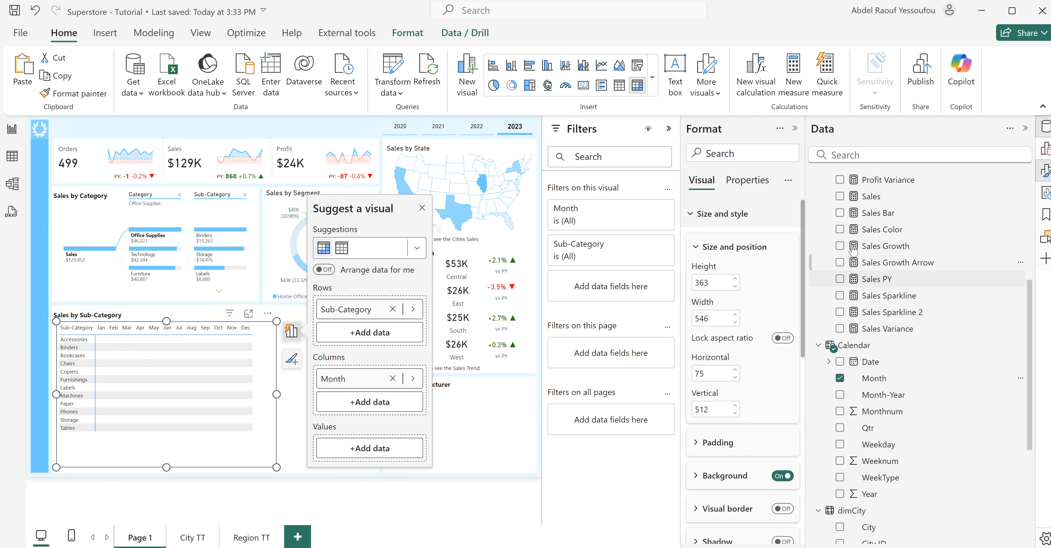
- Add Sales as the matrix values and widen the matrix to about 940 so all month columns fit
{"action": "left_click", "coordinate": [839, 196]}
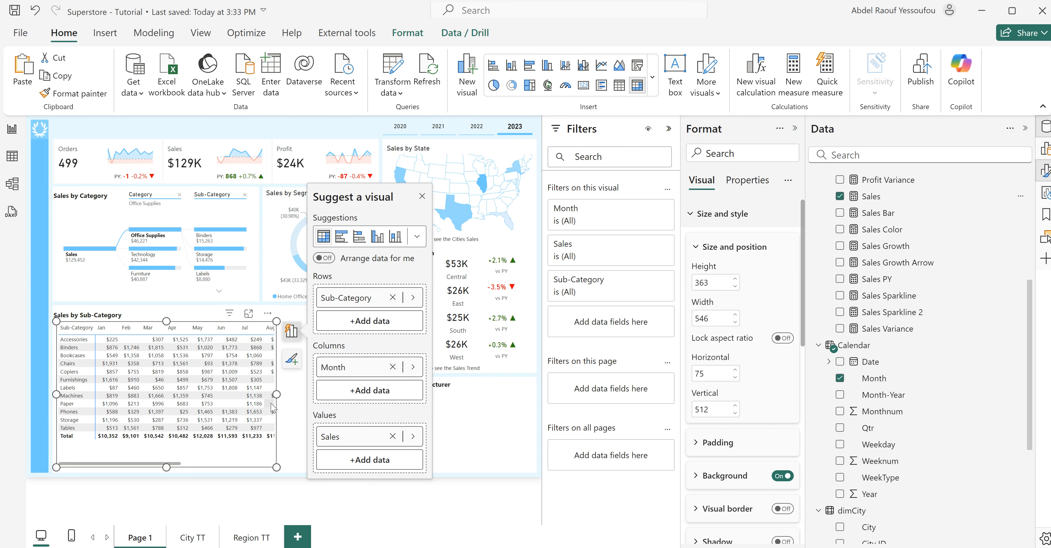
{"action": "left_click_drag", "start_coordinate": [276, 395], "coordinate": [436, 419]}
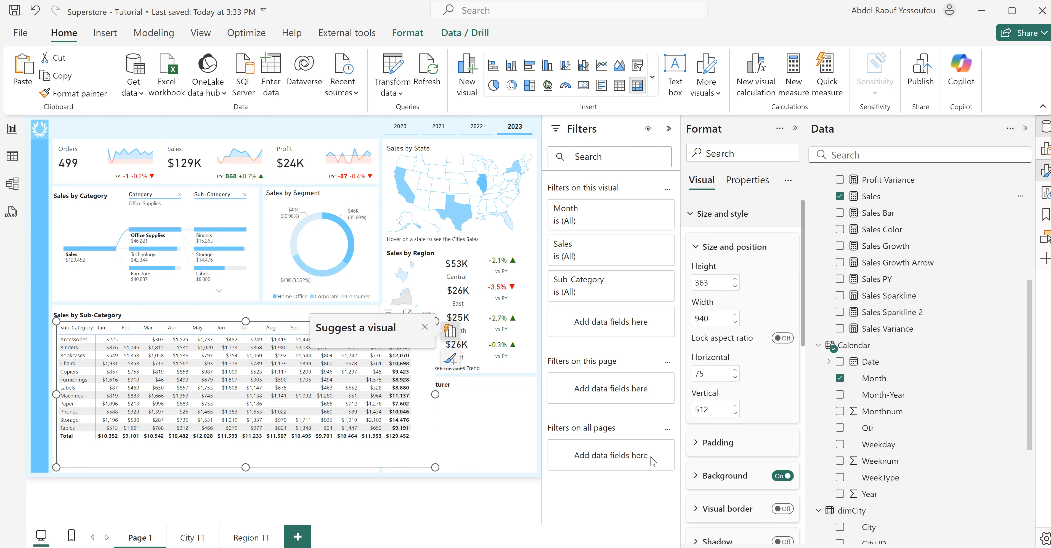
- Turn off both the column subtotals and the row subtotals of the Sales by Sub-Category matrix
{"action": "scroll", "coordinate": [740, 463], "scroll_direction": "down", "scroll_amount": 8}
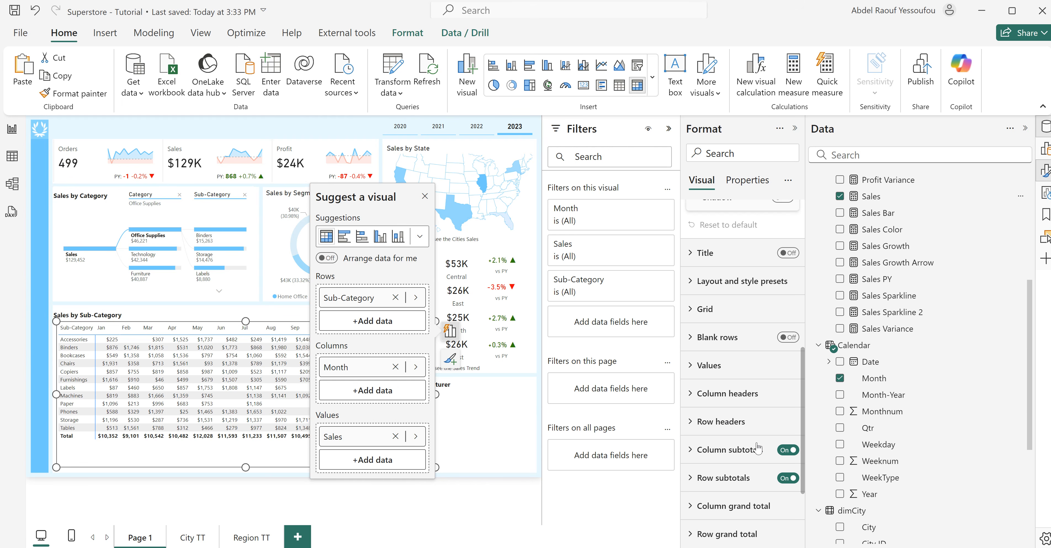
{"action": "left_click", "coordinate": [784, 454]}
{"action": "left_click", "coordinate": [786, 479]}
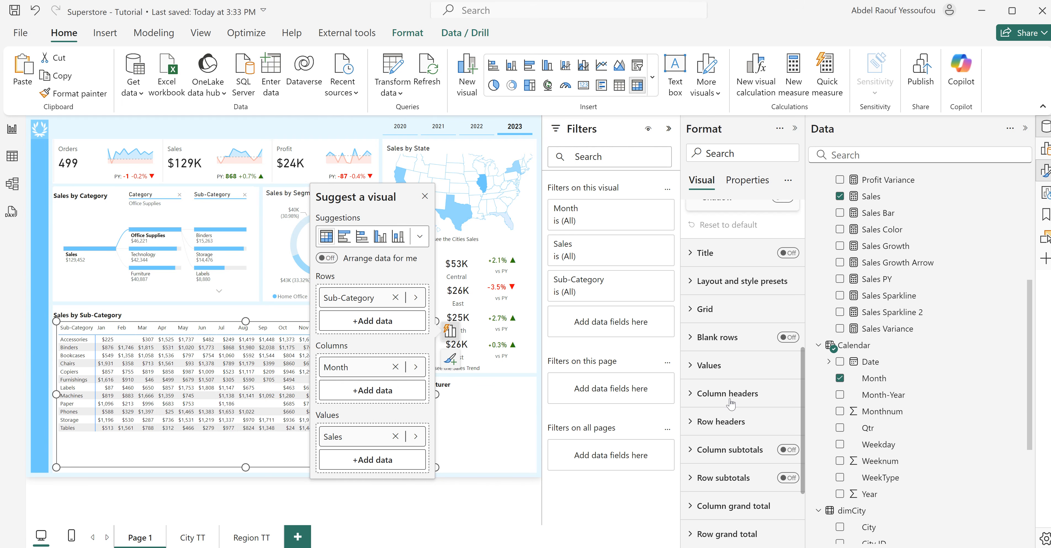
- Set the alternate background color of the matrix values to white
{"action": "scroll", "coordinate": [741, 394], "scroll_direction": "up", "scroll_amount": 1}
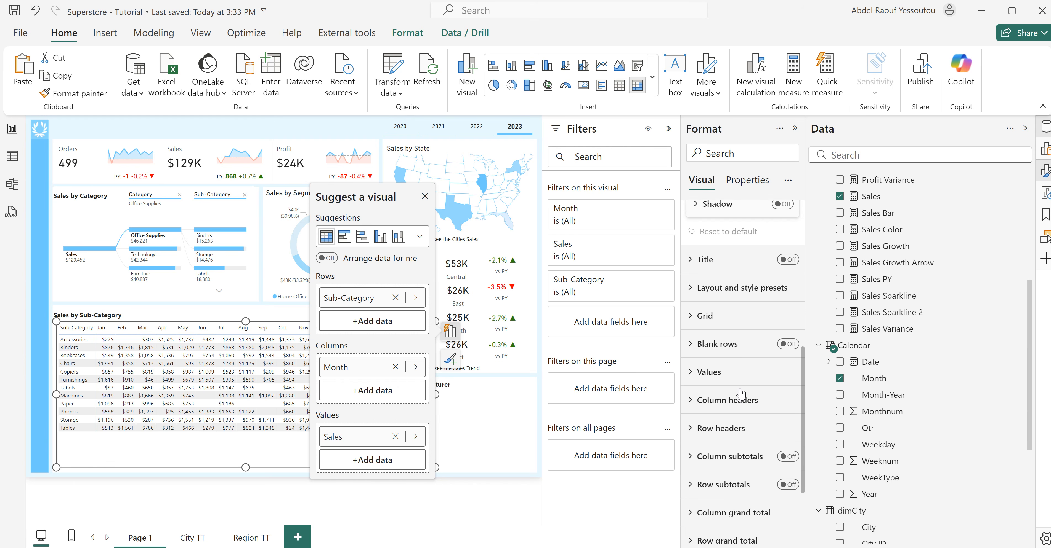
{"action": "scroll", "coordinate": [741, 394], "scroll_direction": "up", "scroll_amount": 2}
{"action": "left_click", "coordinate": [714, 432]}
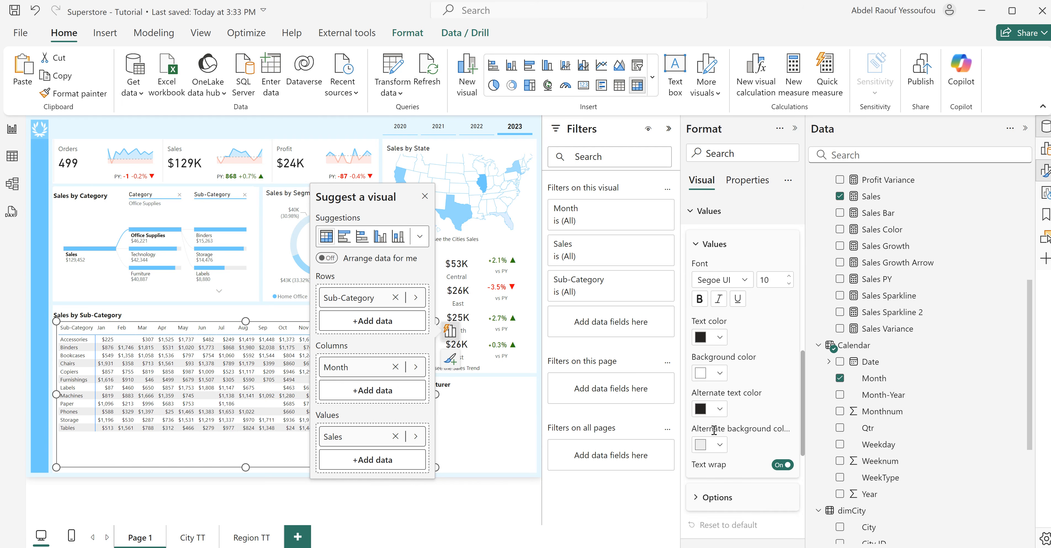
{"action": "scroll", "coordinate": [713, 431], "scroll_direction": "down", "scroll_amount": 3}
{"action": "left_click", "coordinate": [720, 324]}
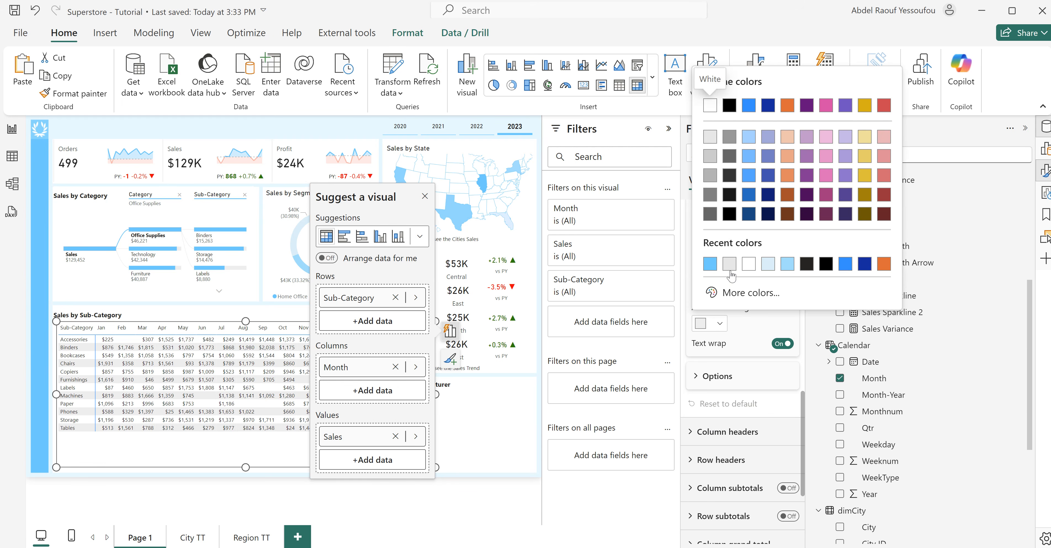
{"action": "left_click", "coordinate": [744, 404]}
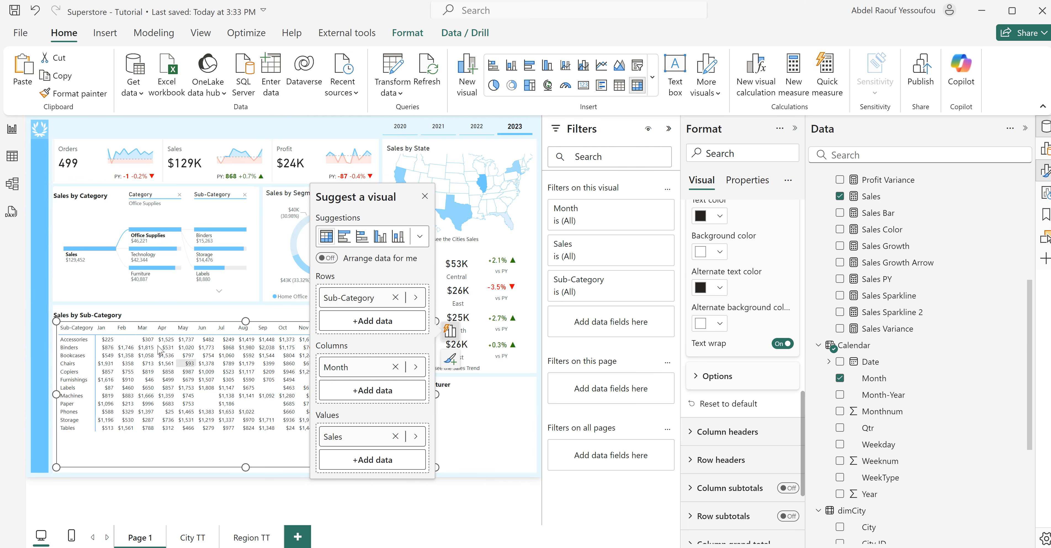
{"action": "scroll", "coordinate": [753, 367], "scroll_direction": "up", "scroll_amount": 6}
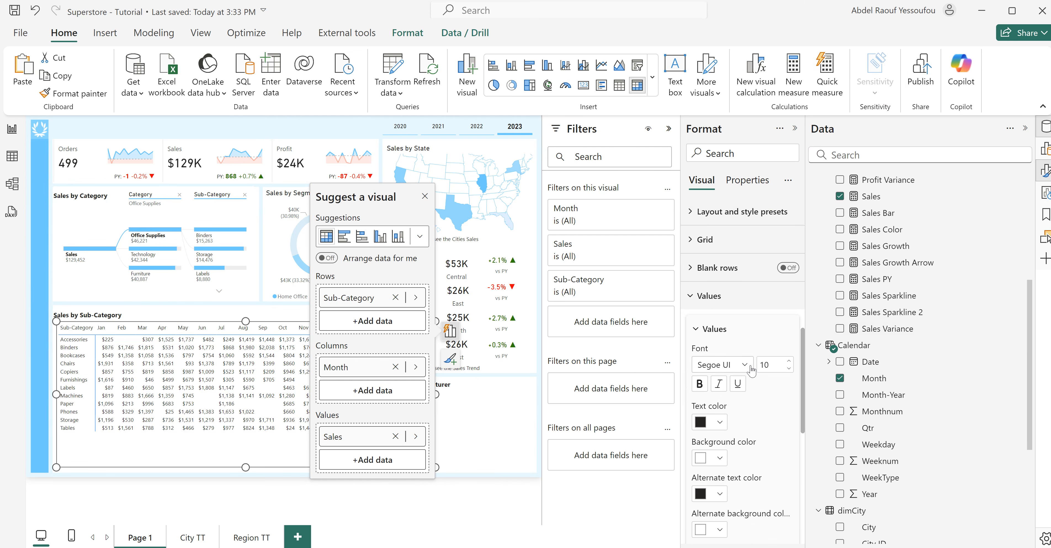
{"action": "left_click", "coordinate": [712, 359]}
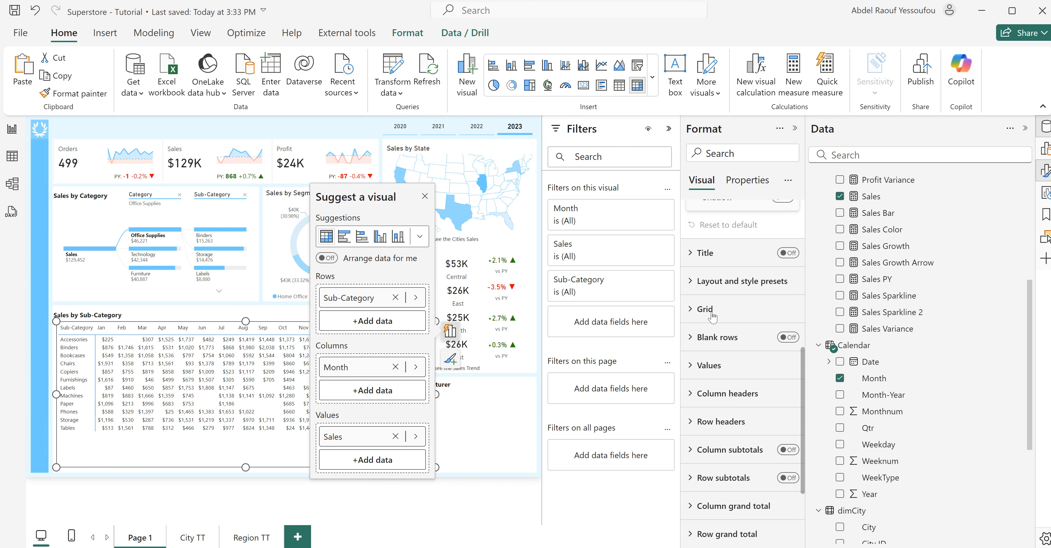
- Try horizontal and vertical gridlines on the matrix, and switch both off again
{"action": "left_click", "coordinate": [712, 313]}
{"action": "scroll", "coordinate": [725, 429], "scroll_direction": "down", "scroll_amount": 2}
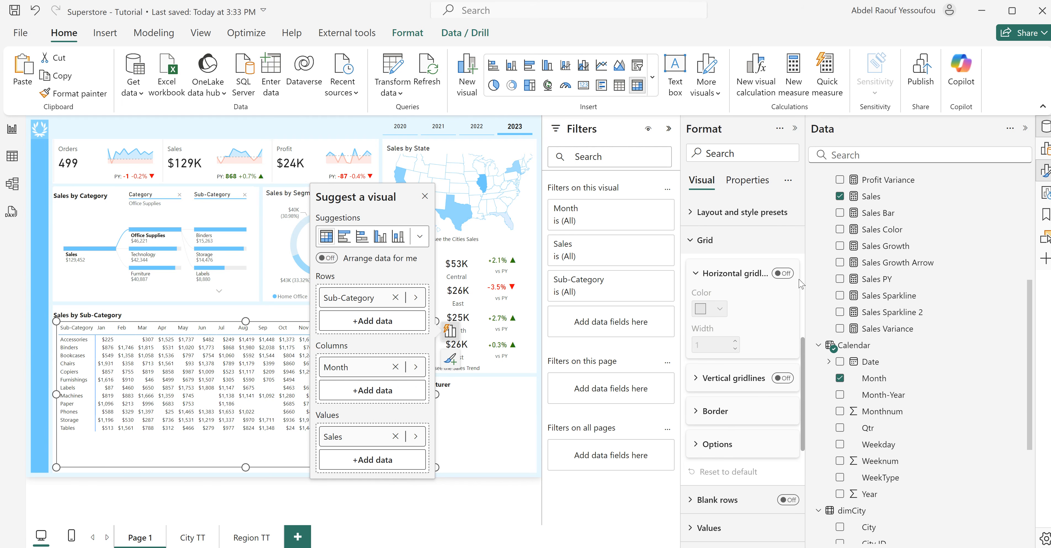
{"action": "left_click", "coordinate": [783, 274]}
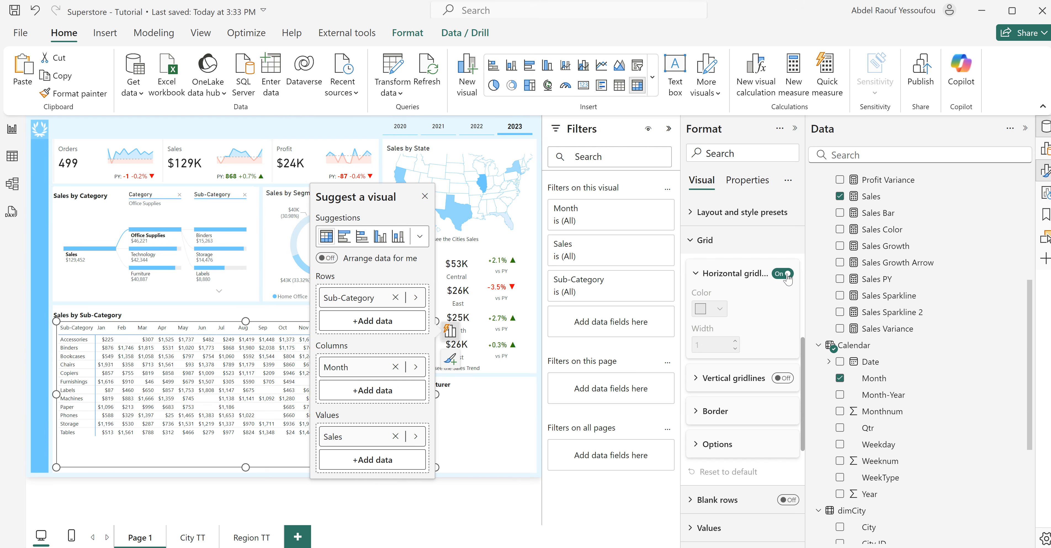
{"action": "left_click", "coordinate": [788, 379]}
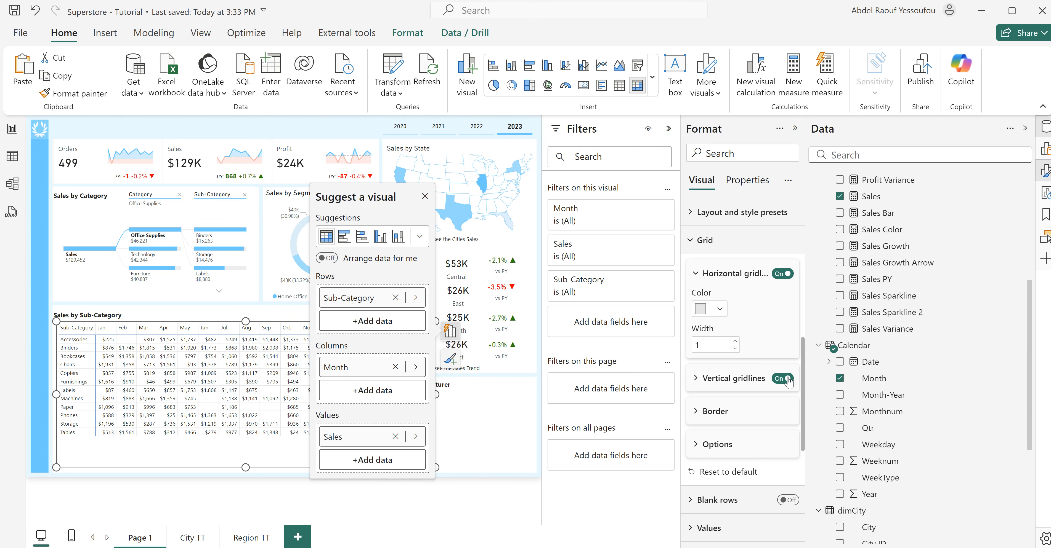
{"action": "left_click", "coordinate": [782, 380]}
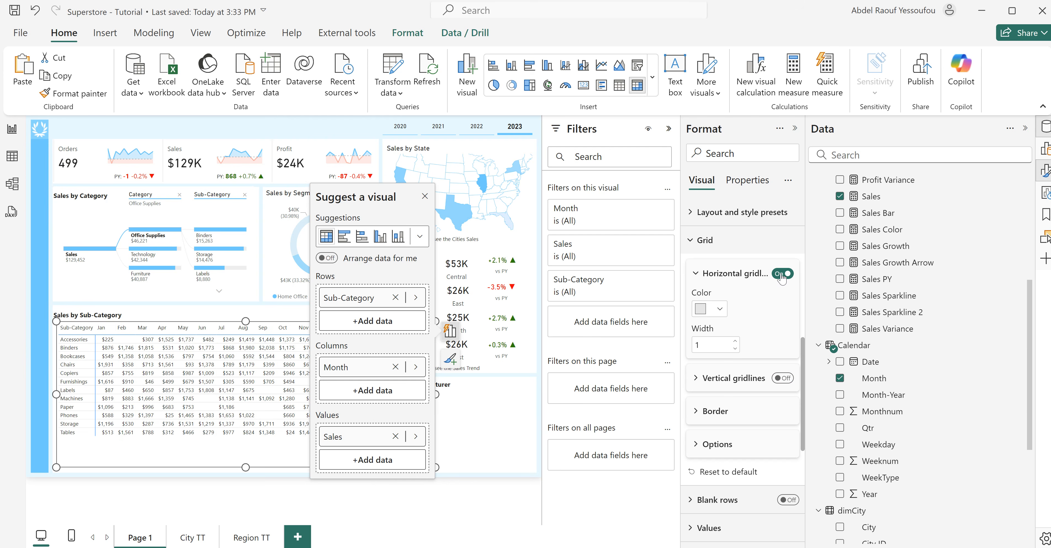
{"action": "left_click", "coordinate": [783, 273]}
- Set the matrix grid's border color to white for all sections
{"action": "left_click", "coordinate": [716, 412]}
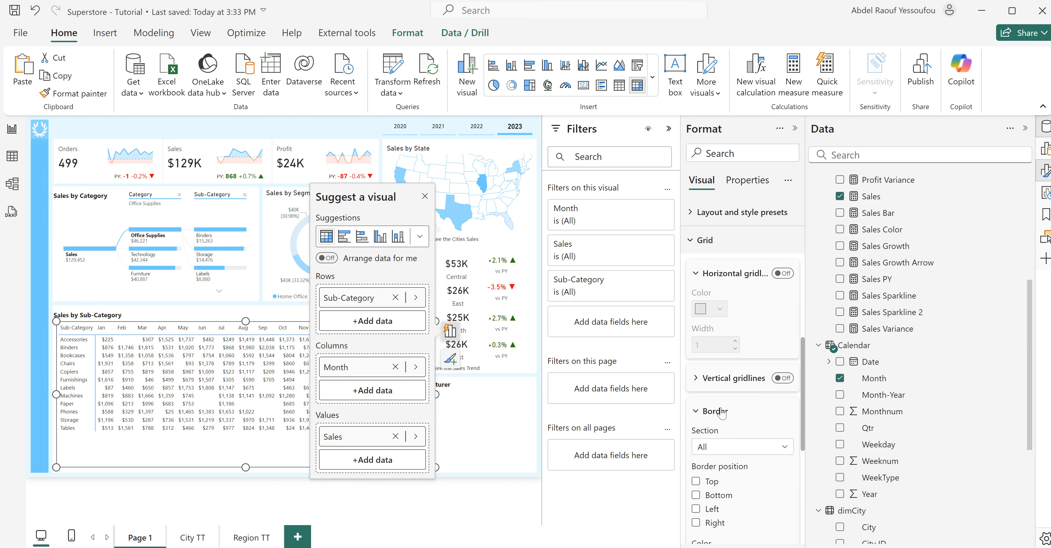
{"action": "scroll", "coordinate": [719, 416], "scroll_direction": "down", "scroll_amount": 3}
{"action": "left_click", "coordinate": [718, 424]}
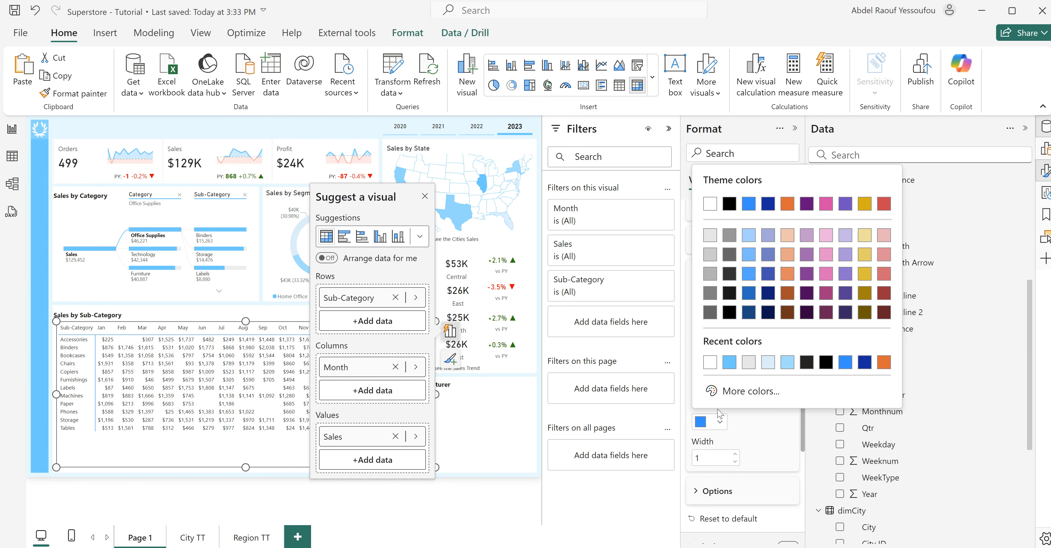
{"action": "left_click", "coordinate": [710, 362]}
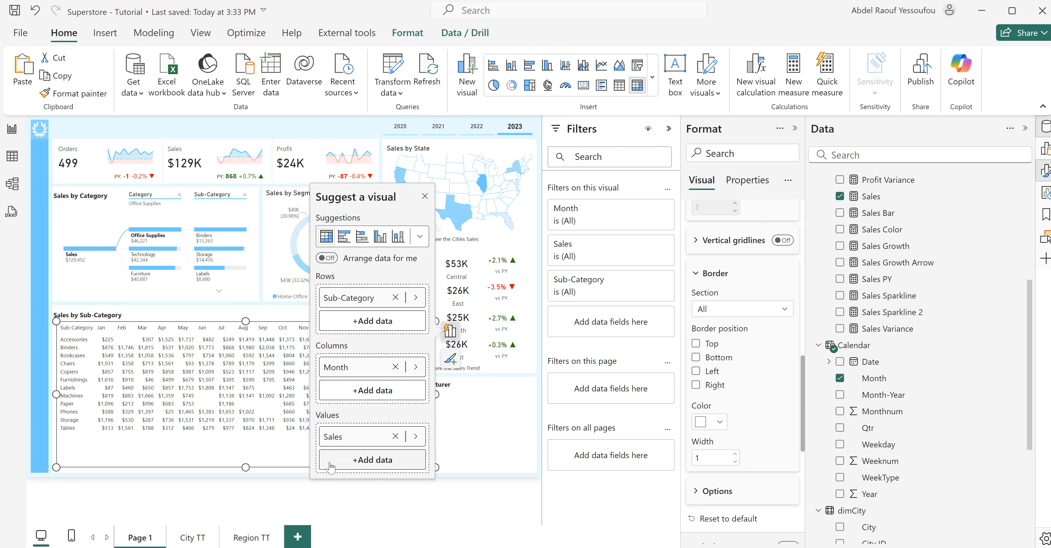
- Turn on conditional background color for the Sales series in the matrix's cell elements
{"action": "scroll", "coordinate": [764, 464], "scroll_direction": "down", "scroll_amount": 5}
{"action": "scroll", "coordinate": [764, 465], "scroll_direction": "up", "scroll_amount": 5}
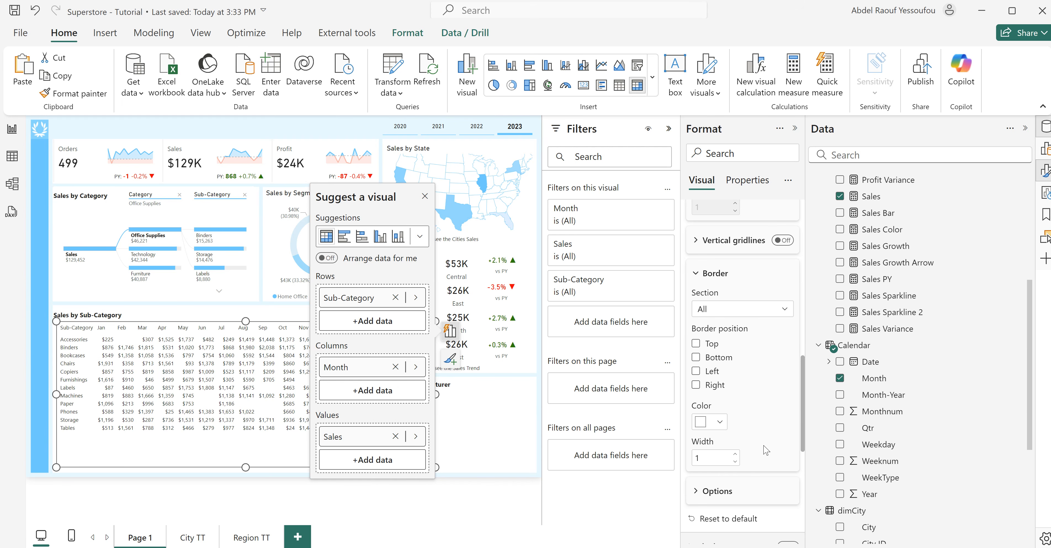
{"action": "scroll", "coordinate": [764, 457], "scroll_direction": "down", "scroll_amount": 6}
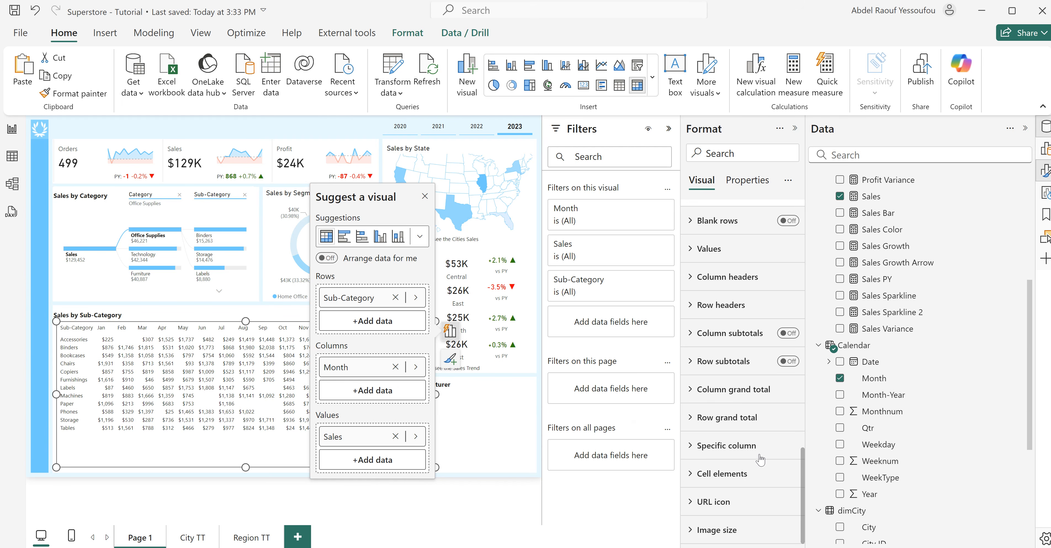
{"action": "left_click", "coordinate": [724, 475]}
{"action": "scroll", "coordinate": [764, 426], "scroll_direction": "down", "scroll_amount": 3}
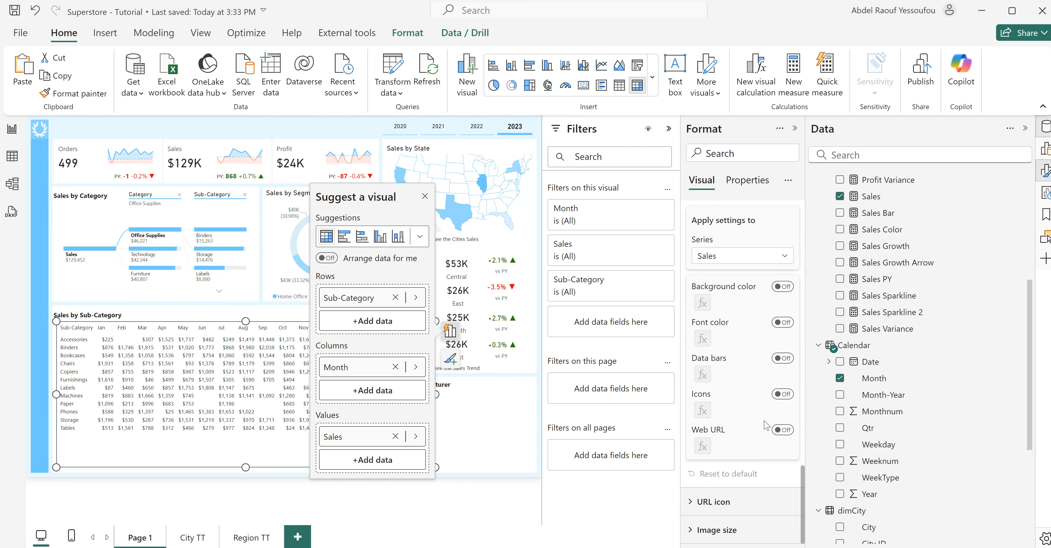
{"action": "left_click", "coordinate": [784, 287]}
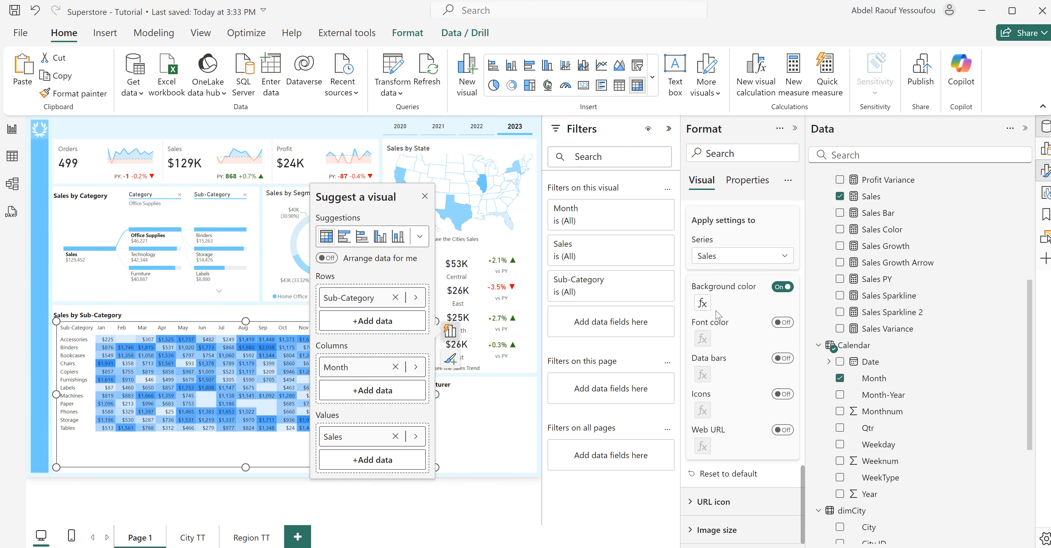
- Set the highest-value color of the Sales background gradient to #58CAFD
{"action": "left_click", "coordinate": [702, 304]}
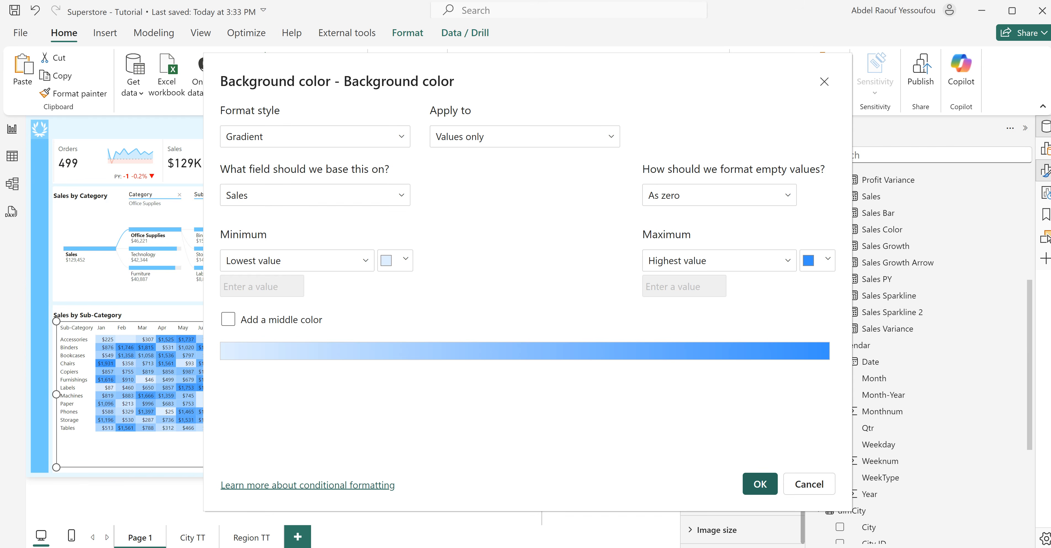
{"action": "left_click", "coordinate": [820, 267]}
{"action": "left_click", "coordinate": [678, 464]}
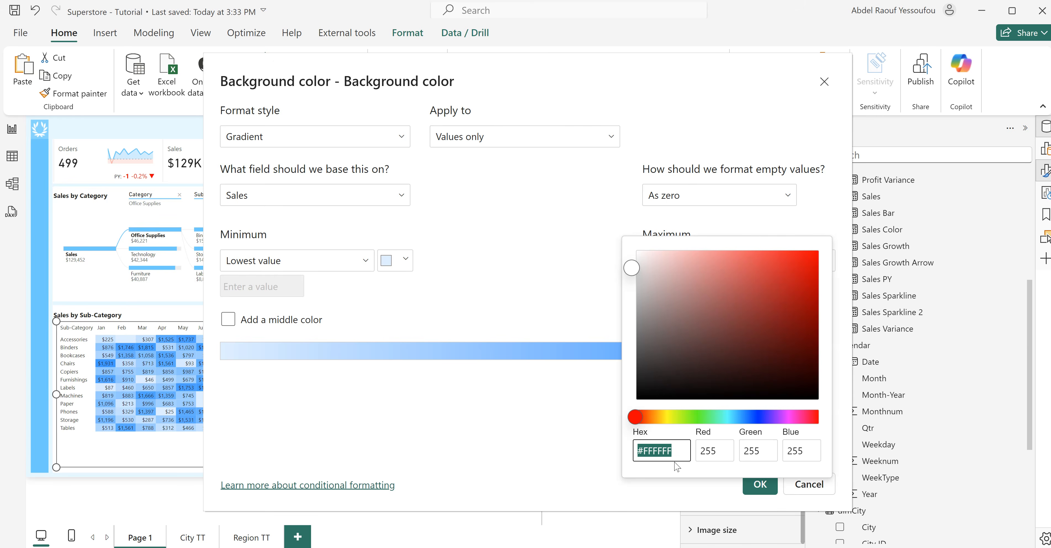
{"action": "type", "text": "#58CAFD"}
{"action": "left_click", "coordinate": [584, 299]}
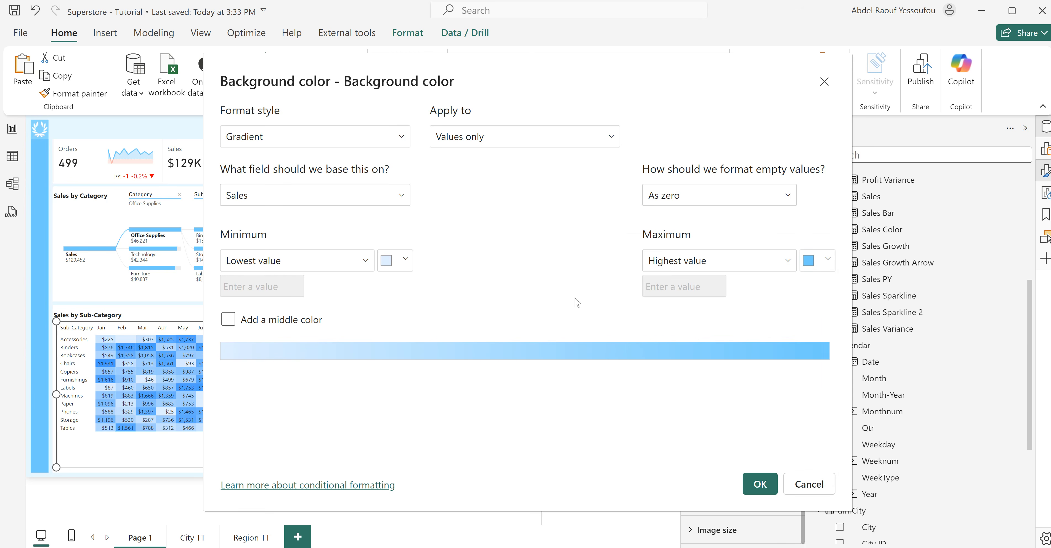
- Copy the #58CAFD hex code, set the background gradient's lowest-value color to the pale tint #EBF8FE, and apply the formatting
{"action": "left_click", "coordinate": [407, 265]}
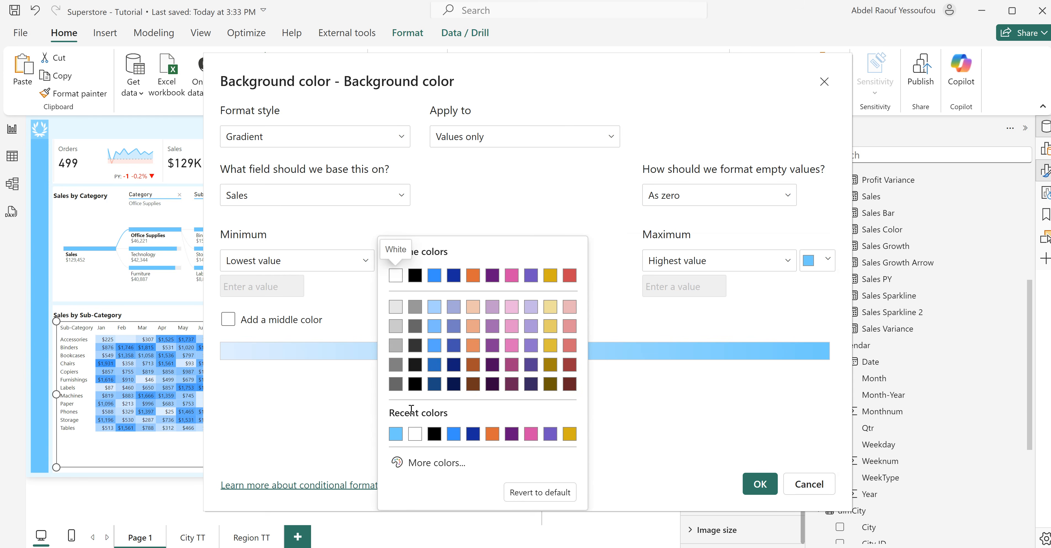
{"action": "left_click", "coordinate": [395, 435]}
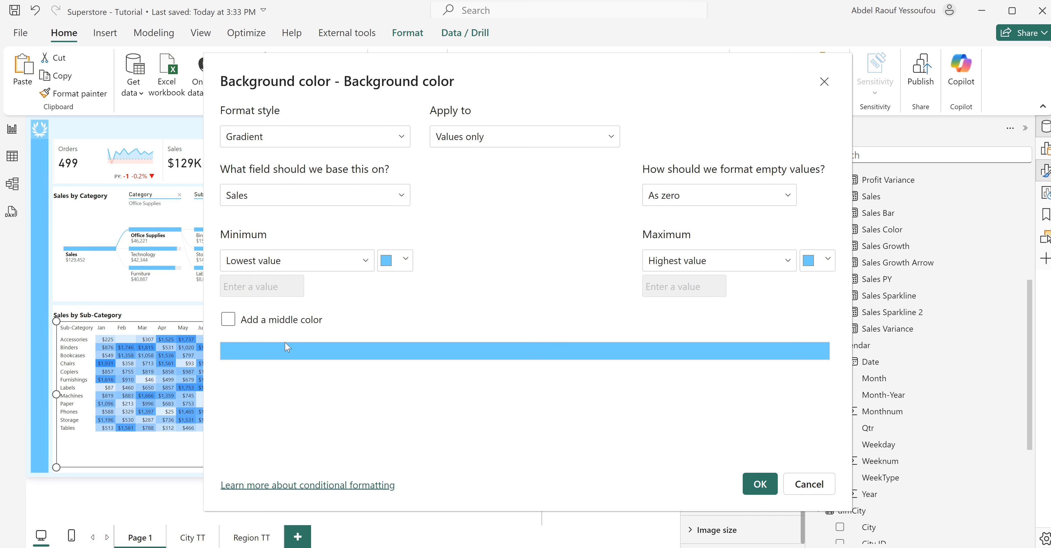
{"action": "left_click", "coordinate": [404, 265]}
{"action": "left_click", "coordinate": [414, 400]}
{"action": "key", "text": "ctrl+c"}
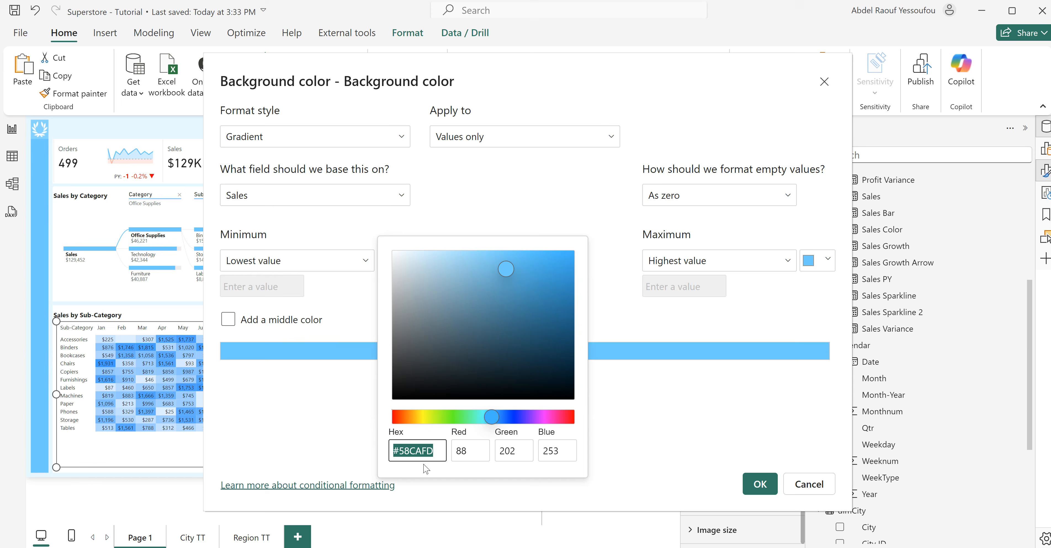
{"action": "left_click", "coordinate": [405, 253]}
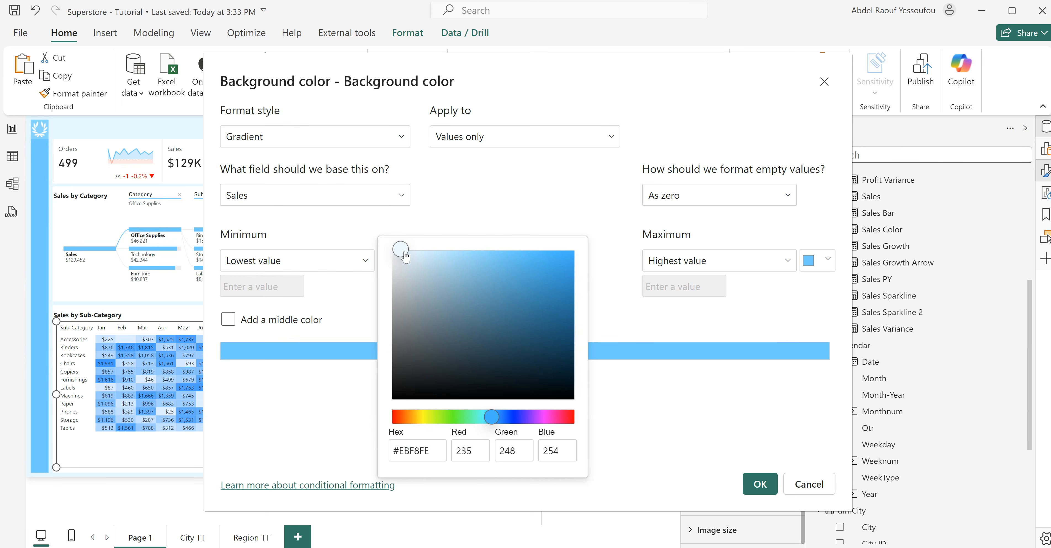
{"action": "left_click", "coordinate": [643, 372]}
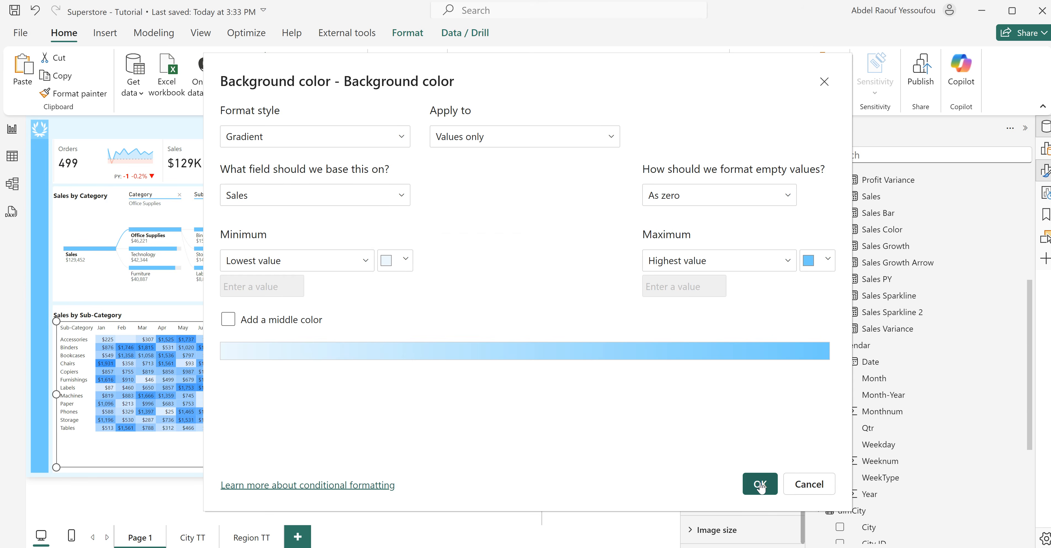
{"action": "left_click", "coordinate": [760, 485]}
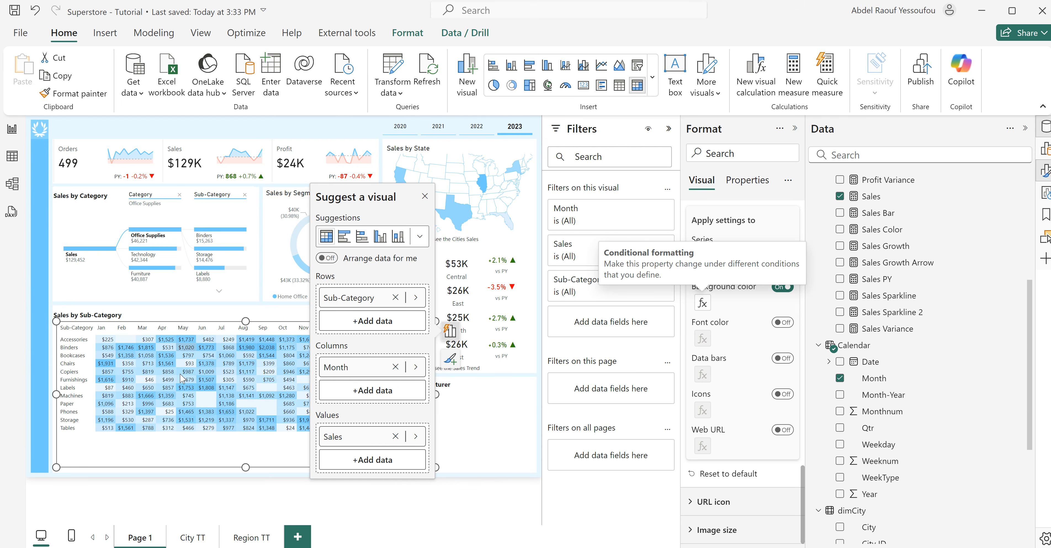
- Turn on conditional font color for the Sales values and set its gradient's highest-value color to #58CAFD
{"action": "left_click", "coordinate": [787, 325]}
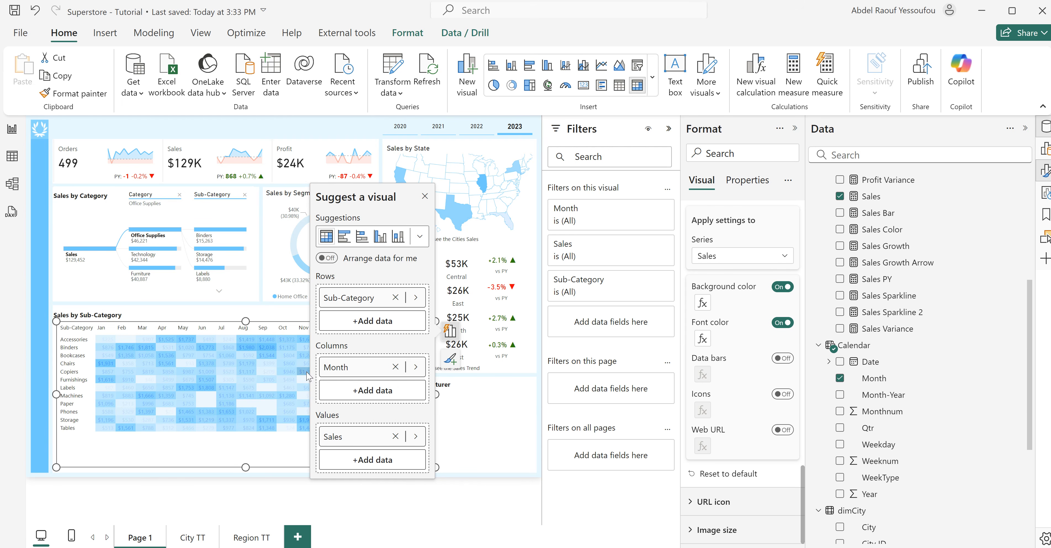
{"action": "left_click", "coordinate": [702, 339]}
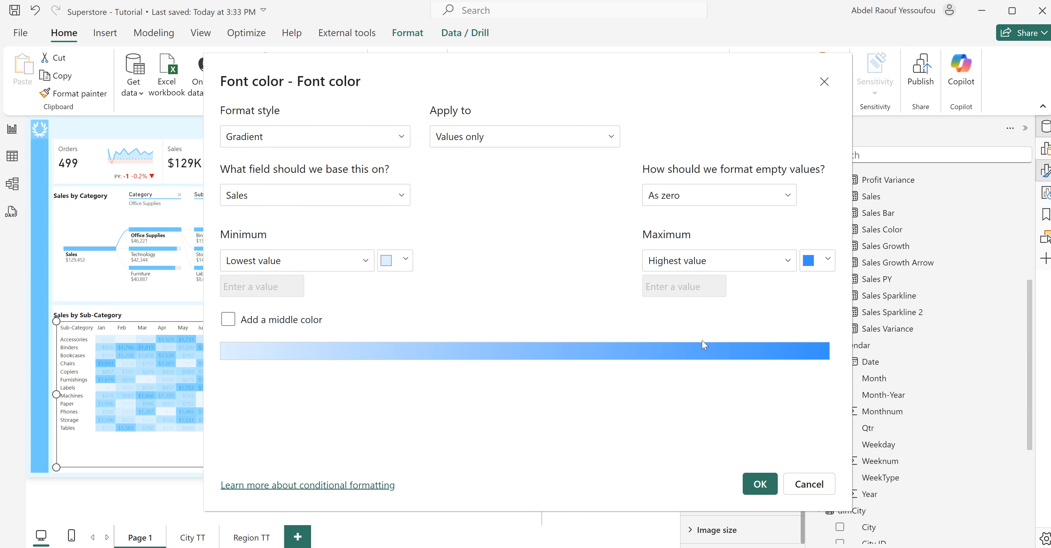
{"action": "left_click", "coordinate": [822, 270]}
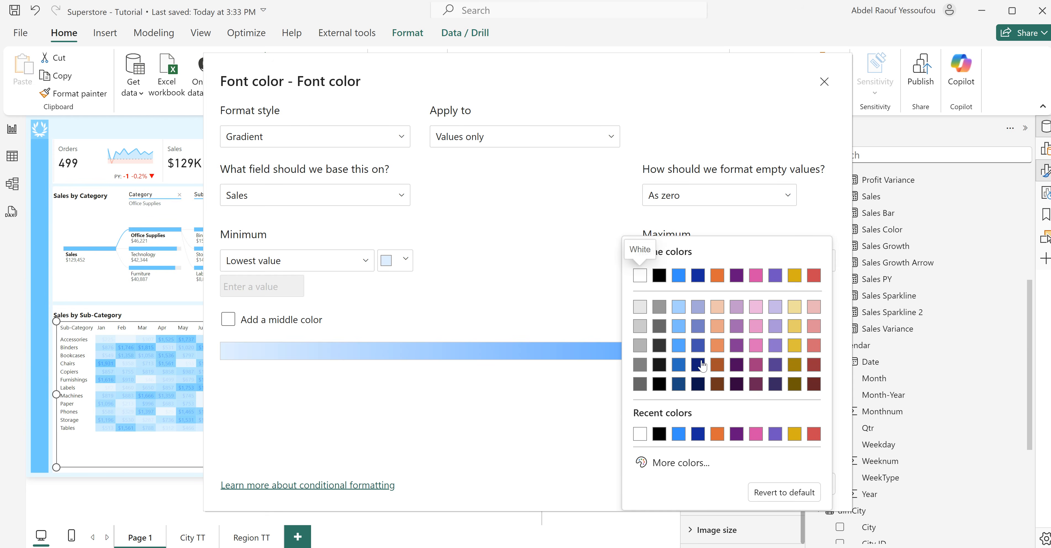
{"action": "left_click", "coordinate": [677, 470]}
{"action": "key", "text": "ctrl+v"}
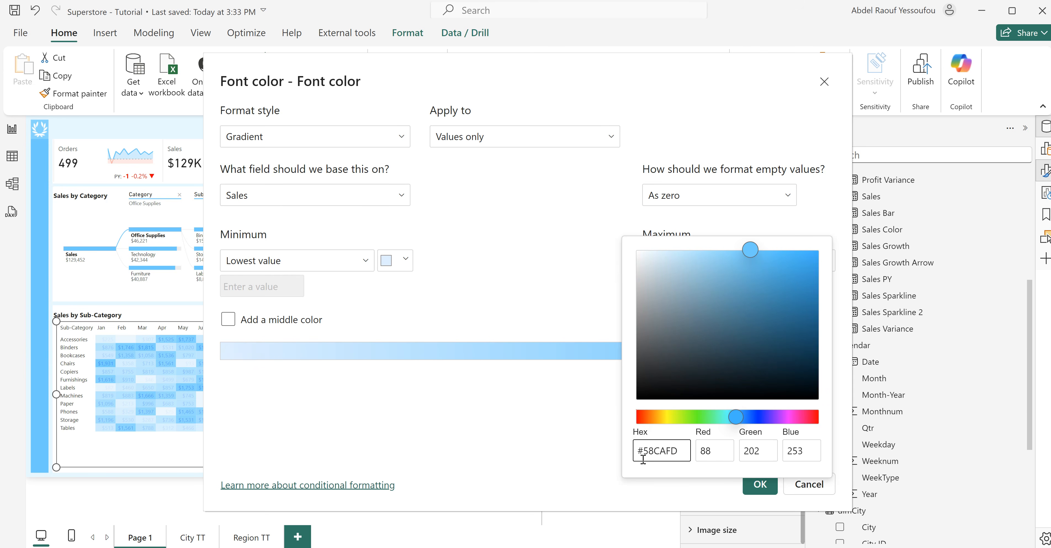
{"action": "left_click", "coordinate": [555, 445]}
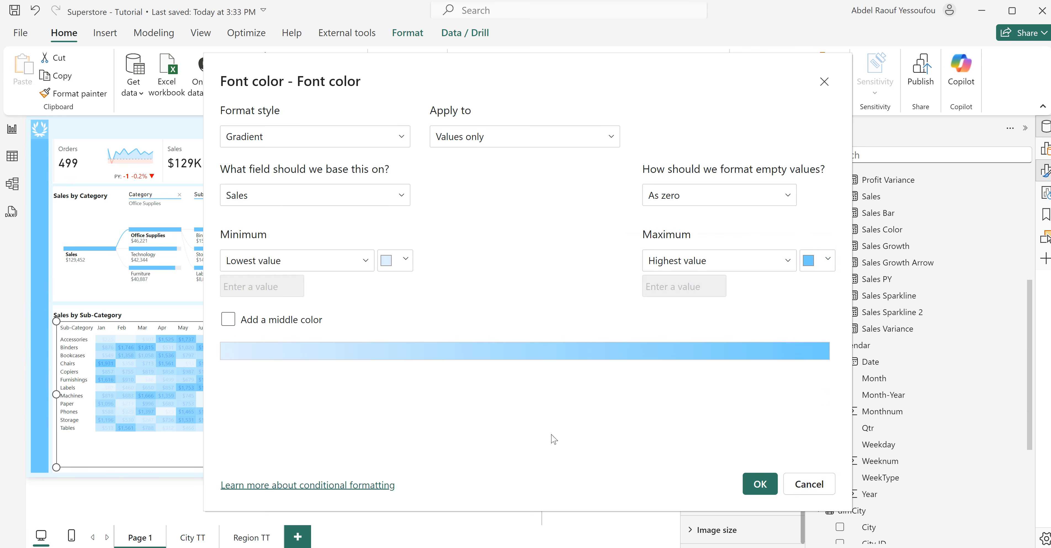
- Set the lowest-value color of the Sales font color gradient to the pale tint #F1F9FC
{"action": "left_click", "coordinate": [404, 262]}
{"action": "left_click", "coordinate": [394, 433]}
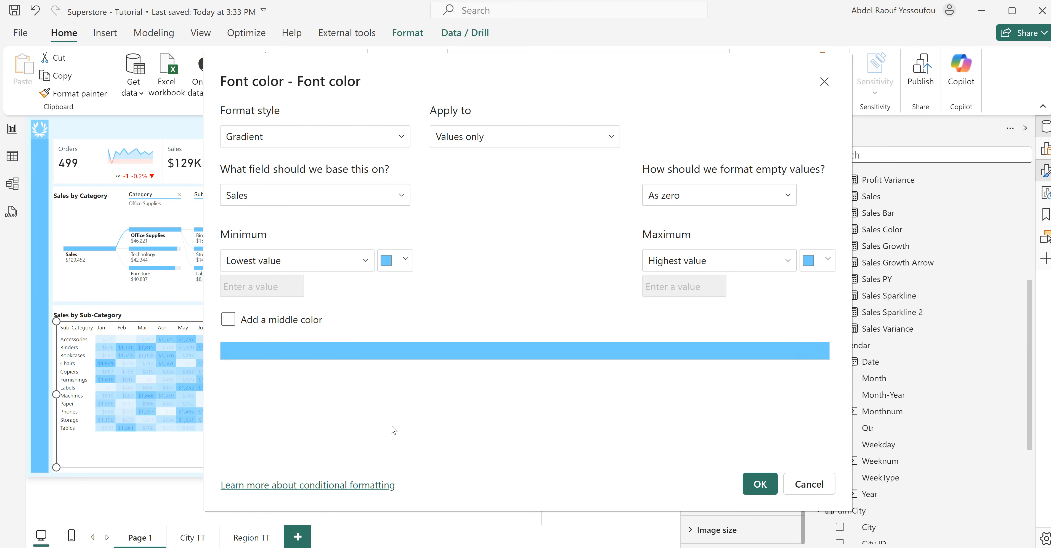
{"action": "left_click", "coordinate": [397, 264]}
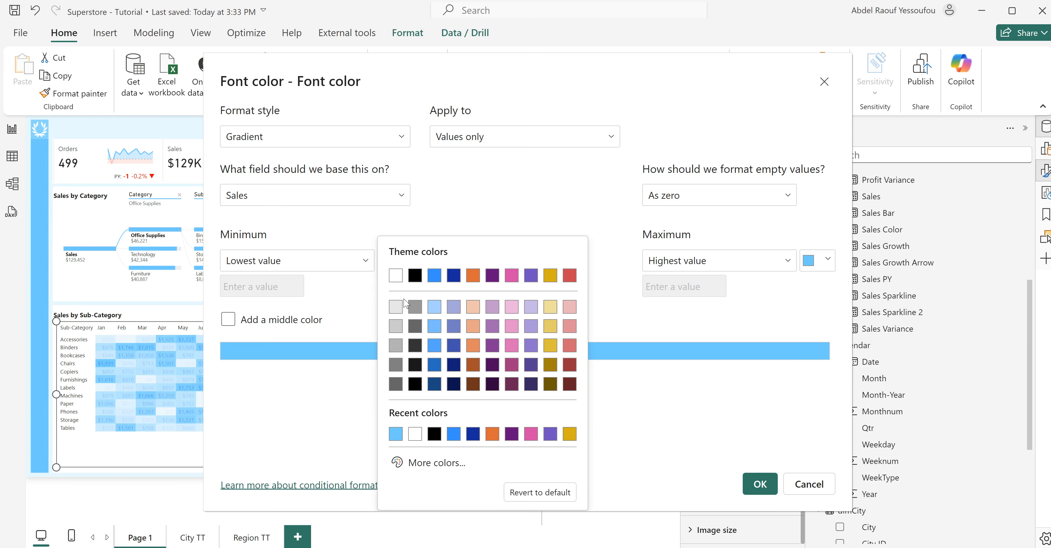
{"action": "left_click", "coordinate": [414, 469]}
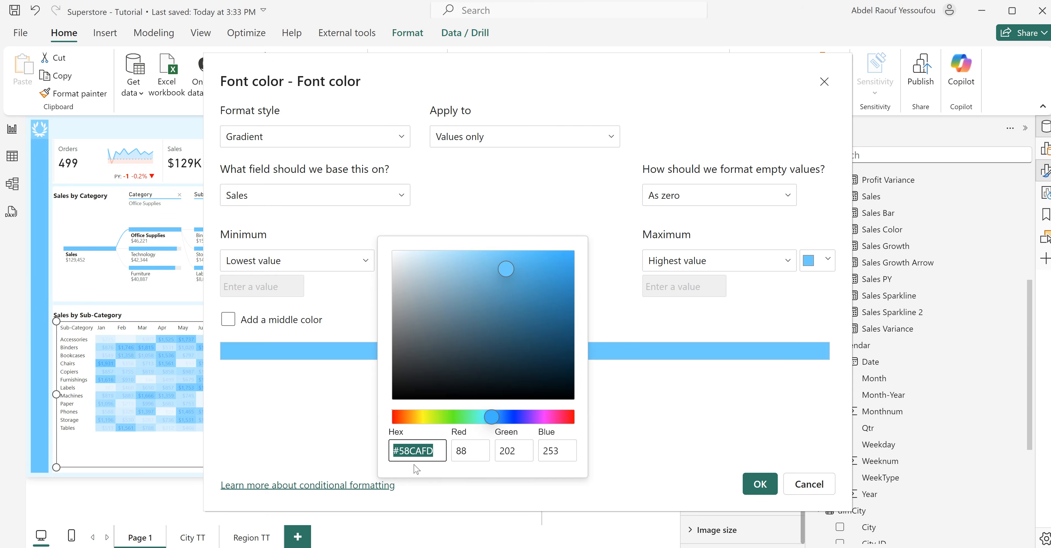
{"action": "left_click", "coordinate": [401, 257]}
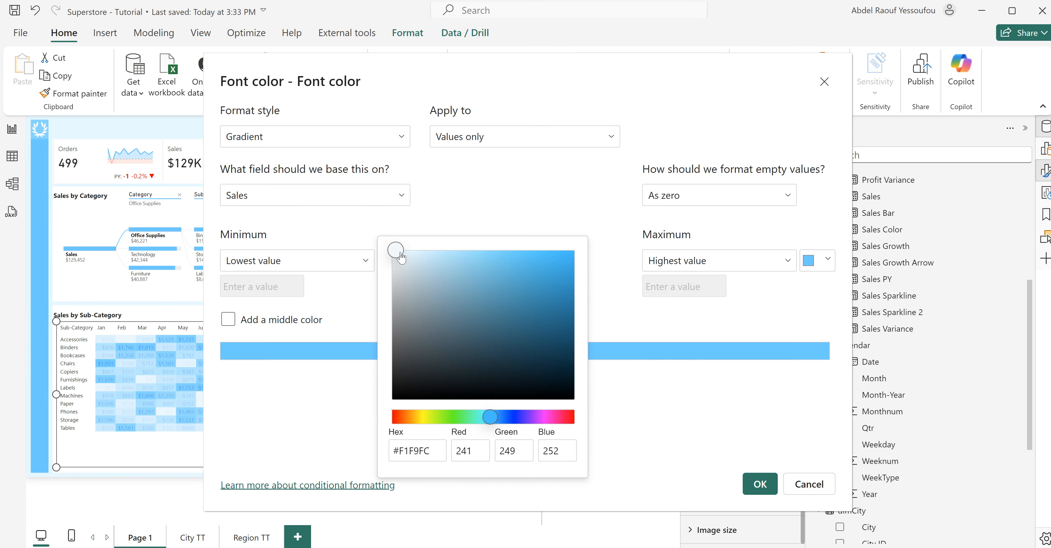
{"action": "left_click", "coordinate": [702, 417]}
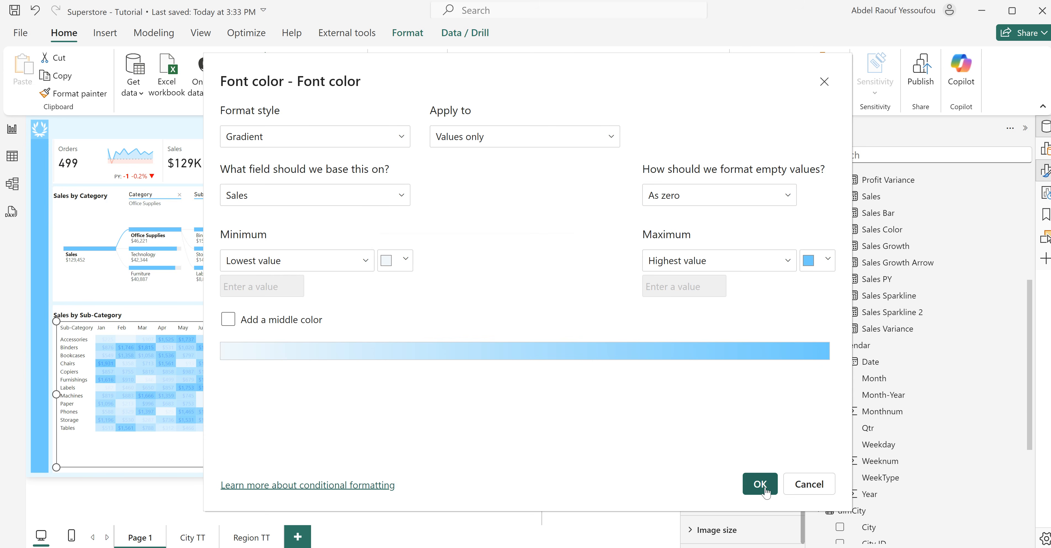
- Reapply #F1F9FC as the font gradient's lowest-value color, check its hex code, and apply the formatting
{"action": "left_click", "coordinate": [405, 260]}
{"action": "left_click", "coordinate": [395, 438]}
{"action": "left_click", "coordinate": [405, 262]}
{"action": "left_click", "coordinate": [428, 463]}
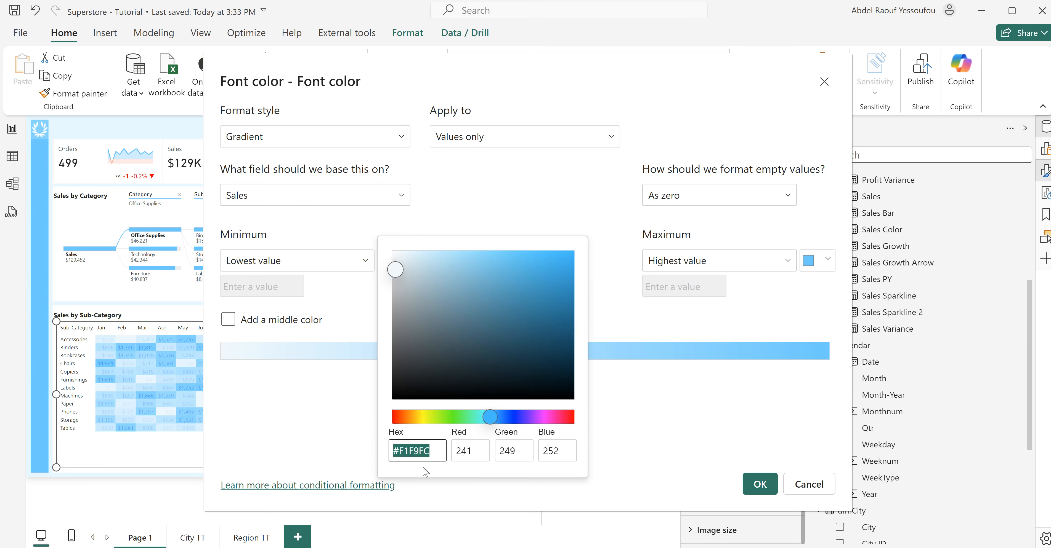
{"action": "left_click", "coordinate": [638, 422]}
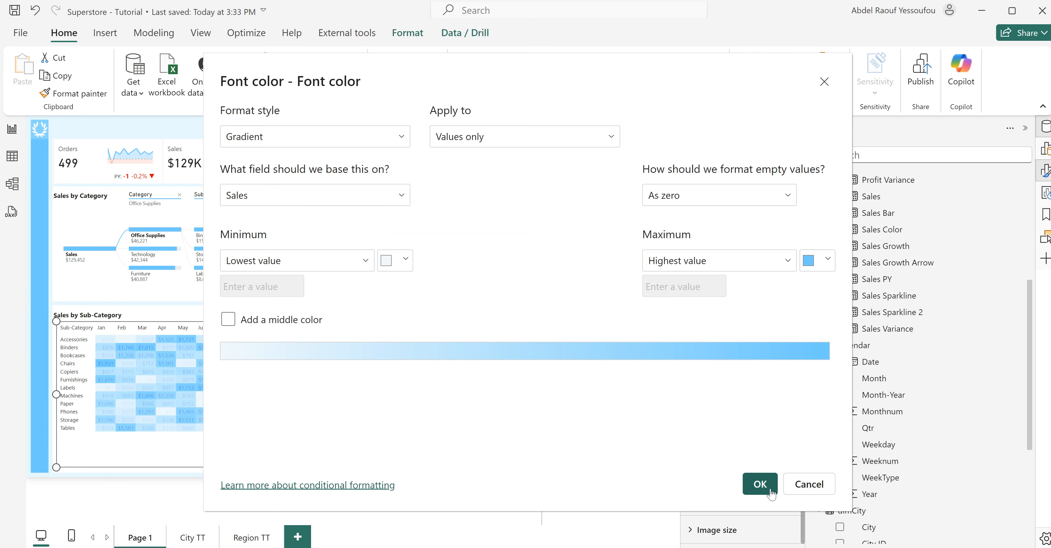
{"action": "left_click", "coordinate": [760, 484]}
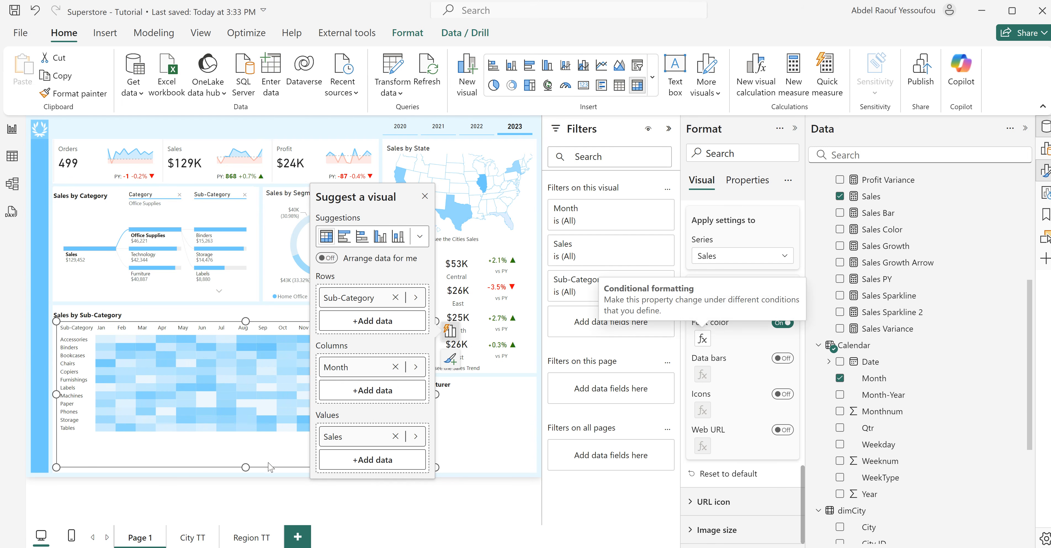
- Narrow the Sub-Category matrix to about 740 wide, just past December, and turn on its horizontal and vertical gridlines
{"action": "left_click", "coordinate": [424, 196]}
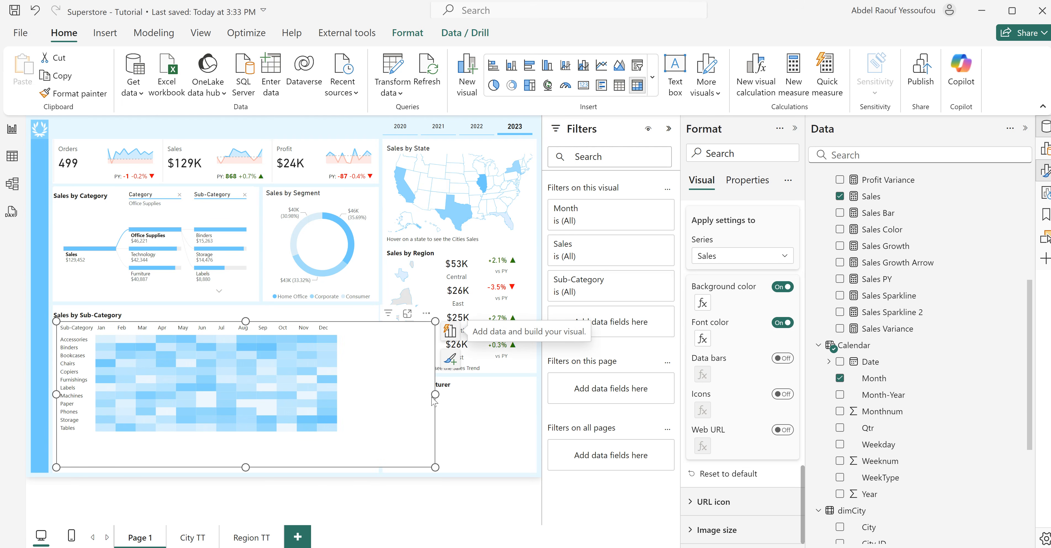
{"action": "left_click_drag", "start_coordinate": [435, 394], "coordinate": [346, 398]}
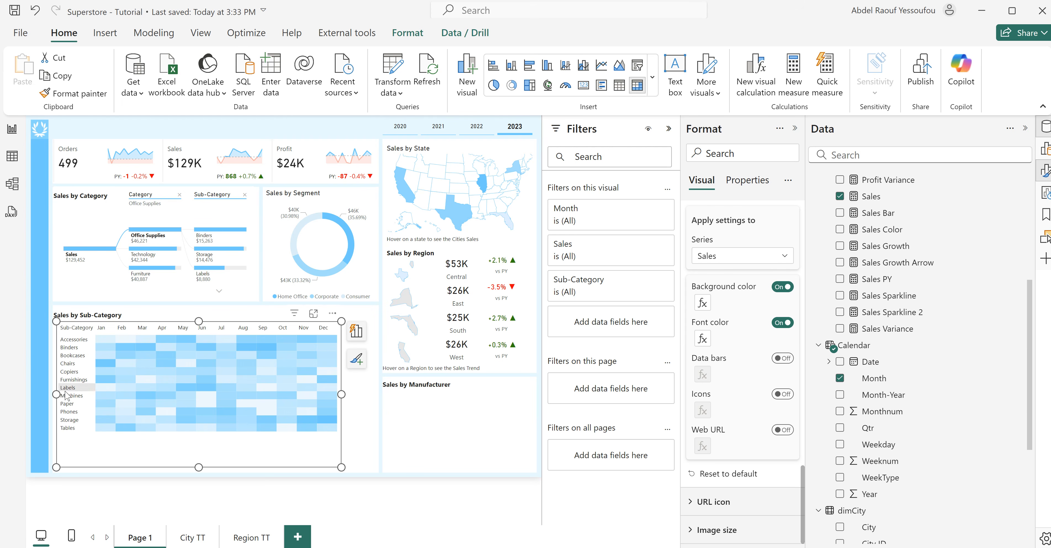
{"action": "scroll", "coordinate": [727, 395], "scroll_direction": "up", "scroll_amount": 6}
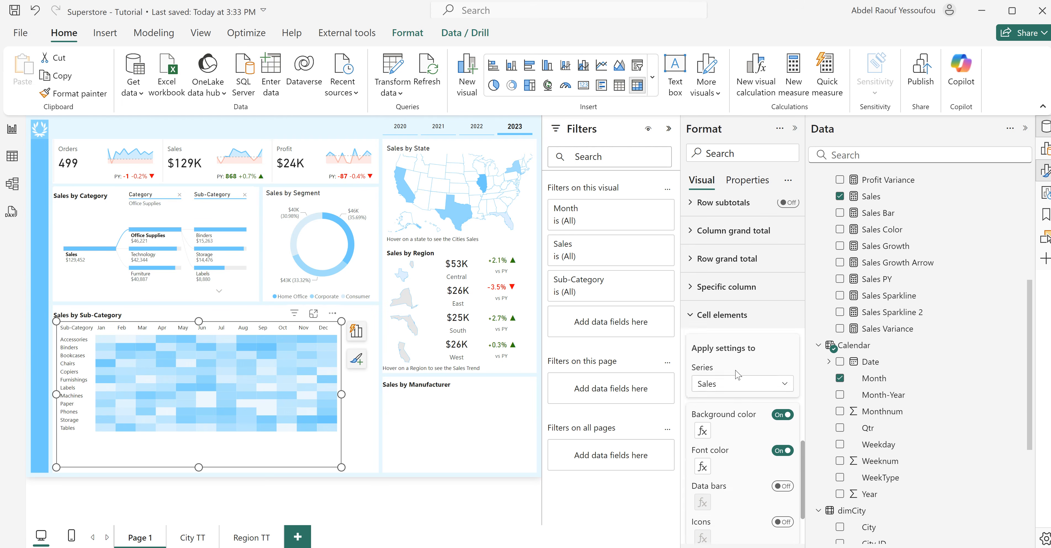
{"action": "left_click", "coordinate": [719, 470]}
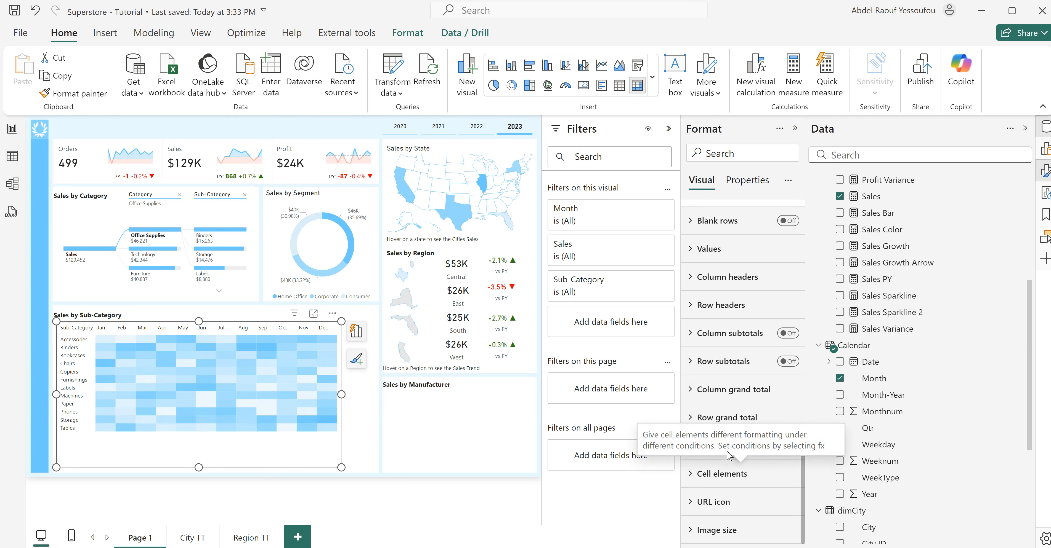
{"action": "scroll", "coordinate": [736, 353], "scroll_direction": "up", "scroll_amount": 4}
{"action": "scroll", "coordinate": [737, 353], "scroll_direction": "up", "scroll_amount": 5}
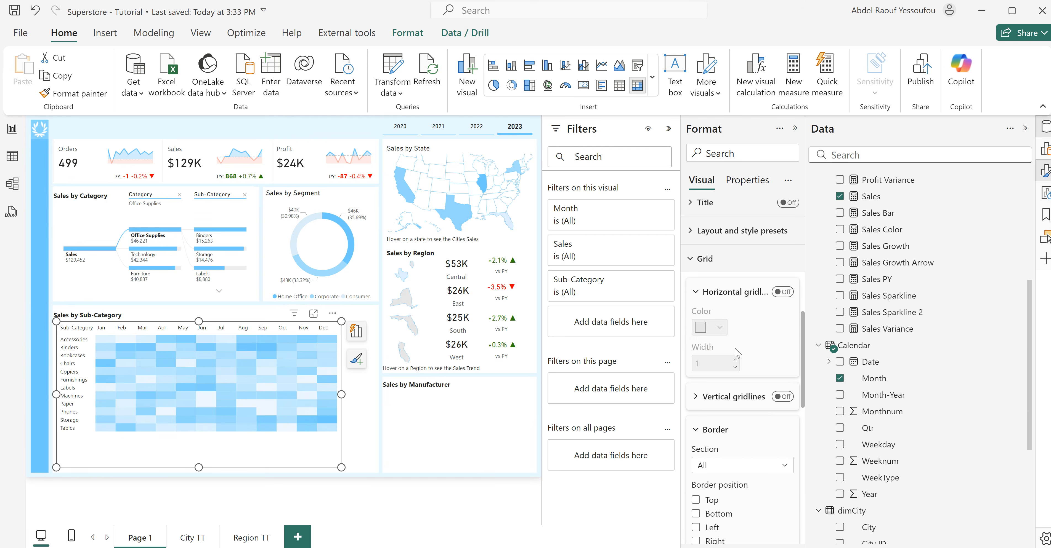
{"action": "left_click", "coordinate": [783, 292]}
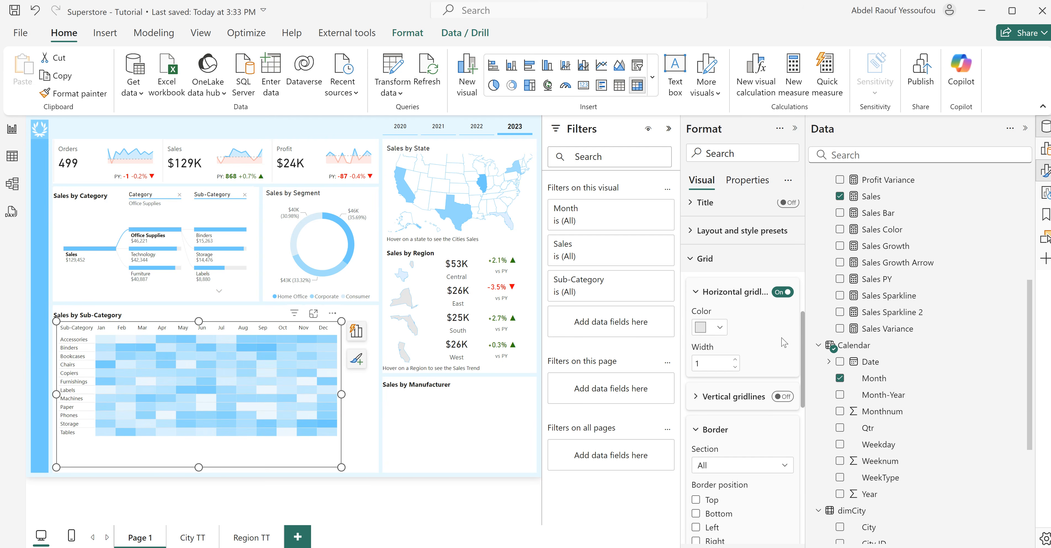
{"action": "left_click", "coordinate": [787, 398]}
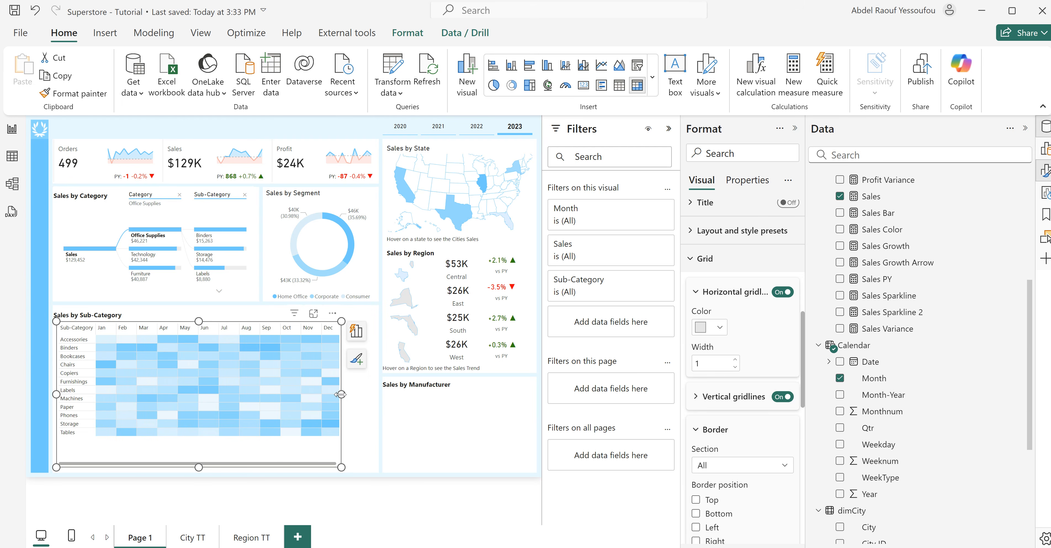
{"action": "left_click_drag", "start_coordinate": [340, 394], "coordinate": [354, 397]}
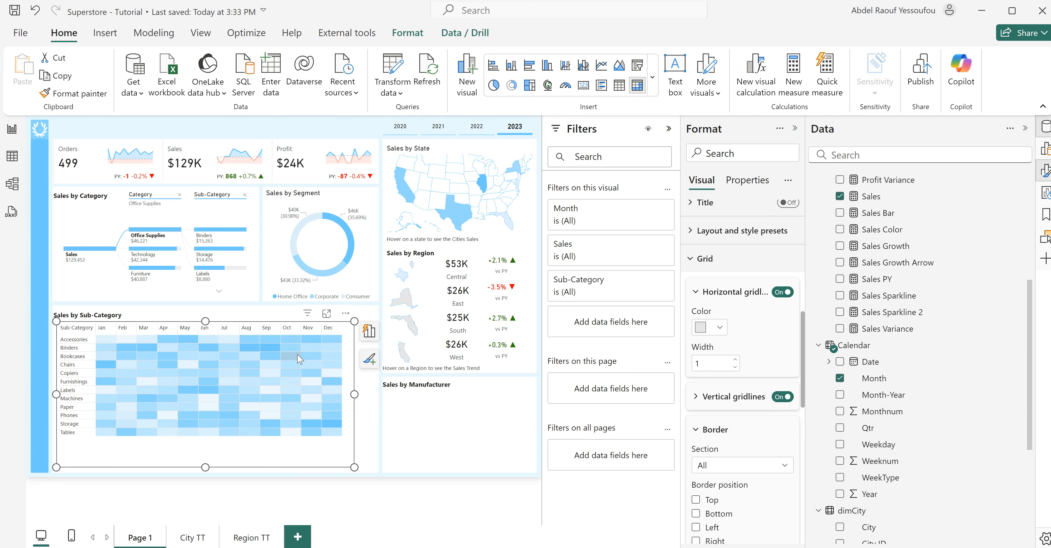
- Make the matrix's horizontal and vertical gridlines white and set both widths to 2
{"action": "left_click", "coordinate": [719, 329]}
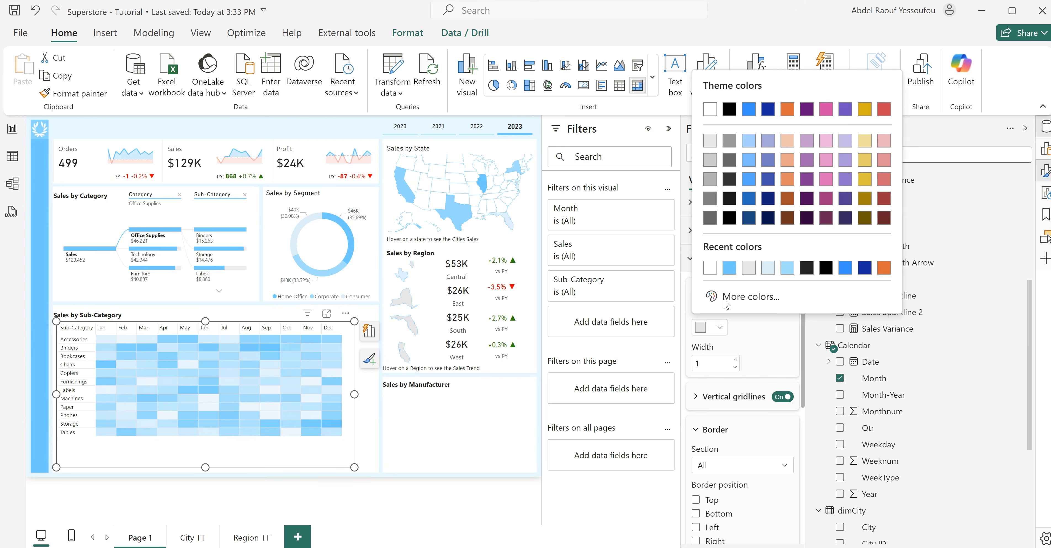
{"action": "left_click", "coordinate": [710, 268]}
{"action": "left_click", "coordinate": [713, 399]}
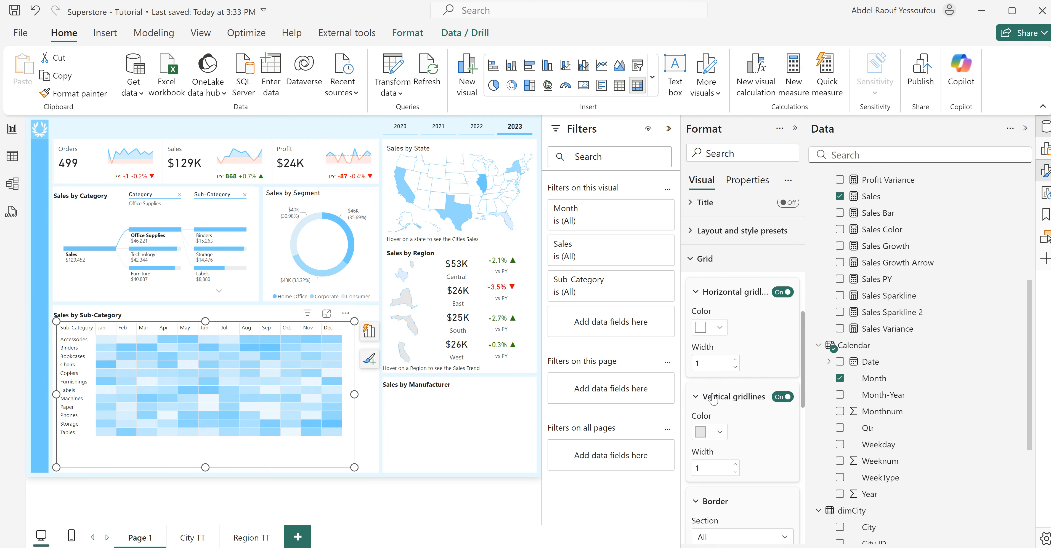
{"action": "left_click", "coordinate": [718, 436]}
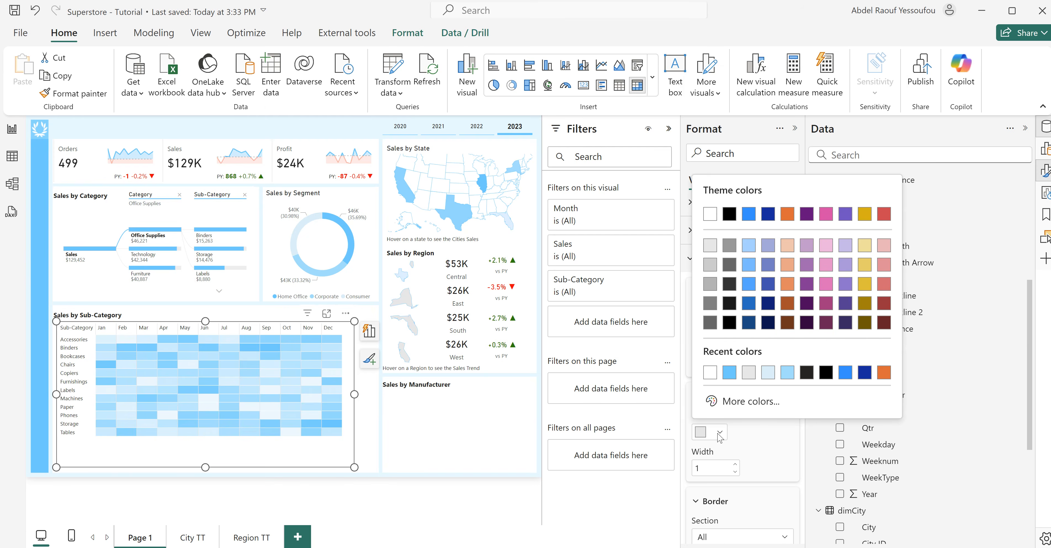
{"action": "left_click", "coordinate": [711, 372]}
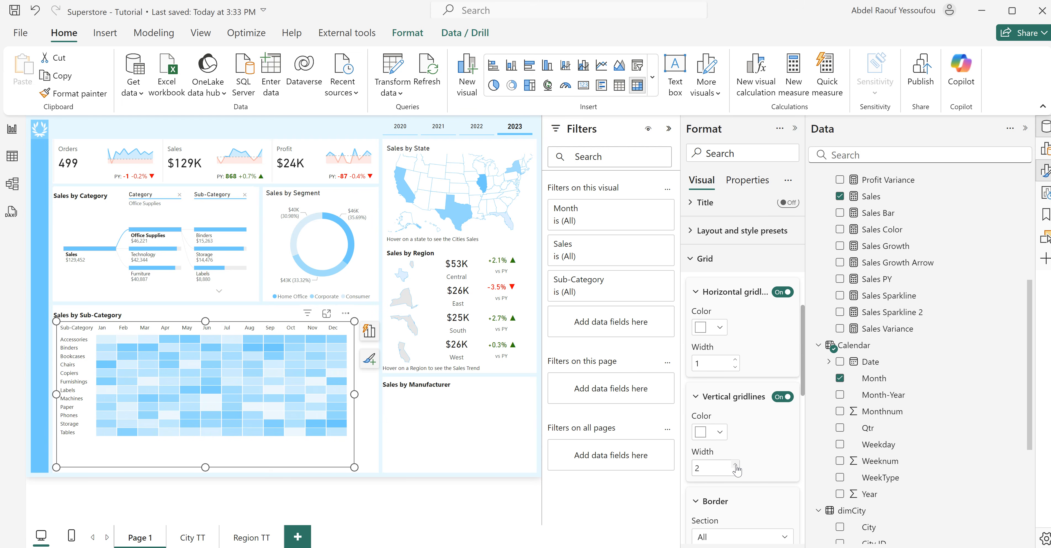
{"action": "left_click", "coordinate": [735, 359]}
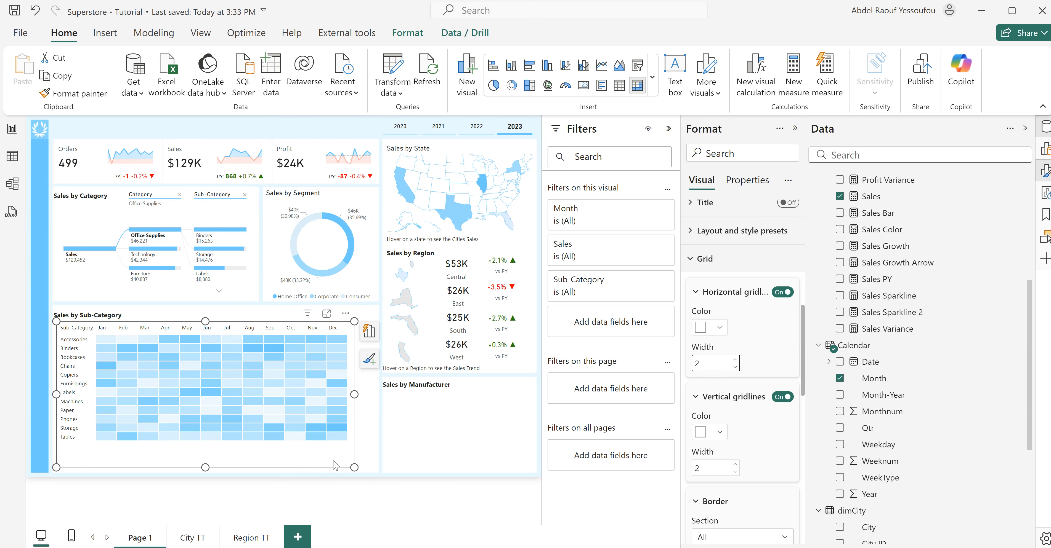
- Nudge the matrix leftward to horizontal position 59 so it lines up with its section heading, and save the report
{"action": "left_click", "coordinate": [351, 468]}
{"action": "left_click", "coordinate": [350, 468]}
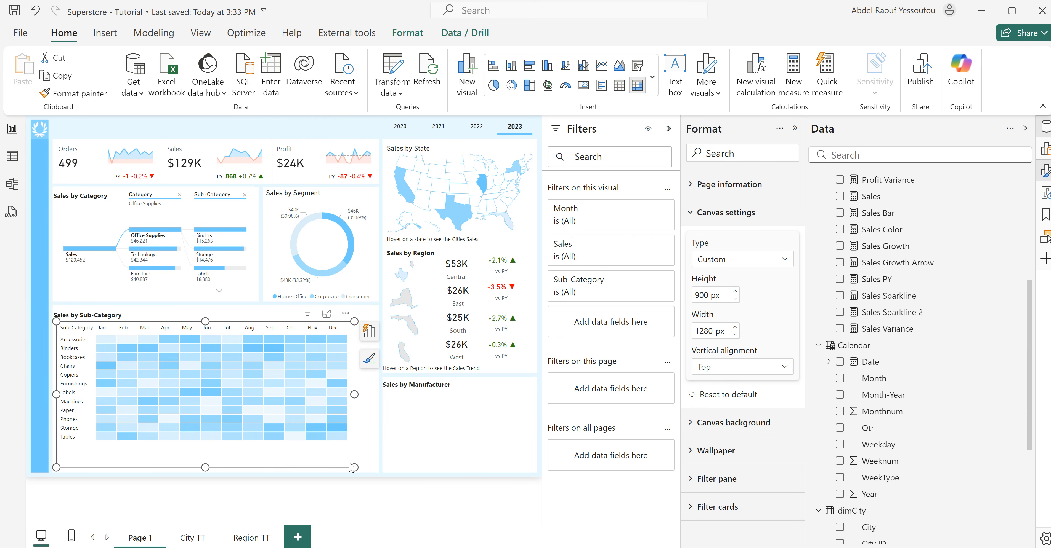
{"action": "key", "text": "Left"}
{"action": "key", "text": "Left"}
{"action": "key", "text": "Left"}
{"action": "key", "text": "Left"}
{"action": "key", "text": "Left"}
{"action": "key", "text": "Left"}
{"action": "key", "text": "Left"}
{"action": "key", "text": "Left"}
{"action": "key", "text": "Left"}
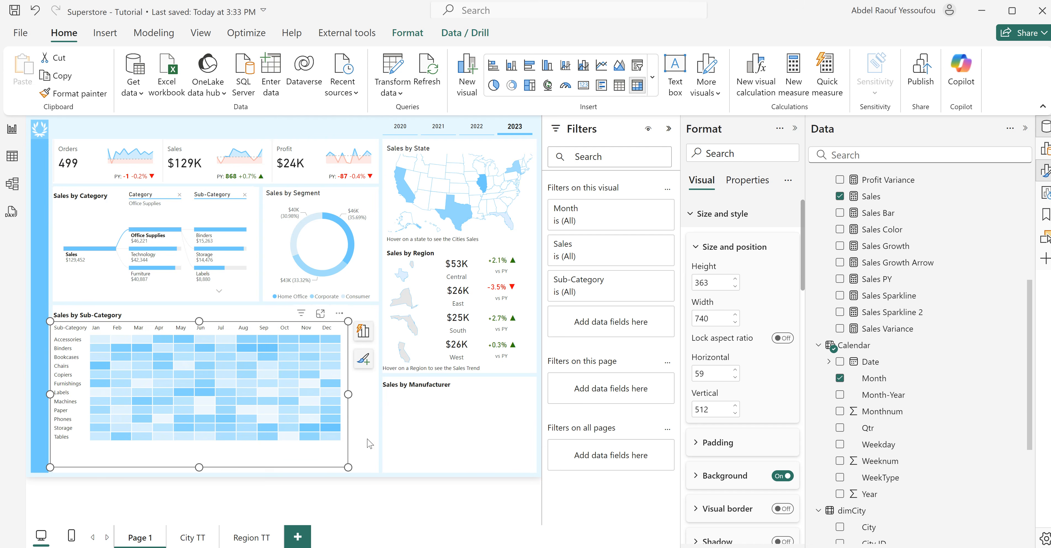
{"action": "left_click", "coordinate": [373, 416]}
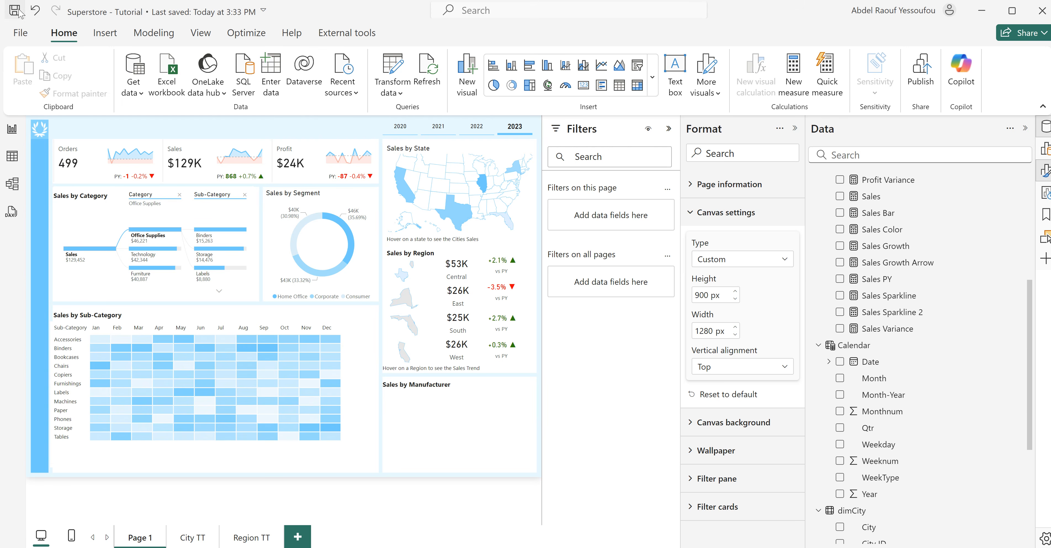
{"action": "left_click", "coordinate": [11, 9]}
- Insert a clustered bar chart with Sales on the X-axis and Sub-Category from dimSubCategory on the Y-axis
{"action": "left_click", "coordinate": [530, 65]}
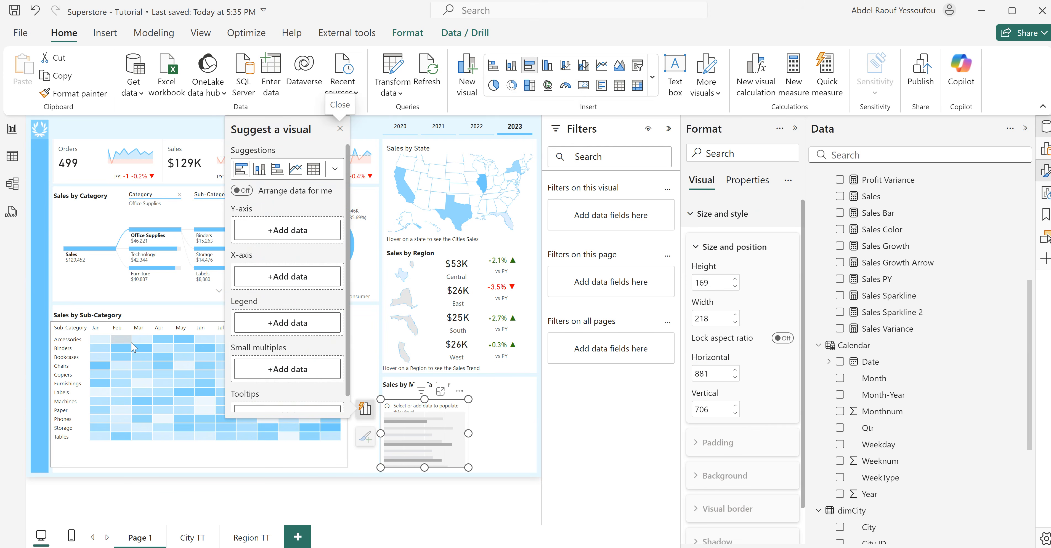
{"action": "scroll", "coordinate": [958, 356], "scroll_direction": "up", "scroll_amount": 3}
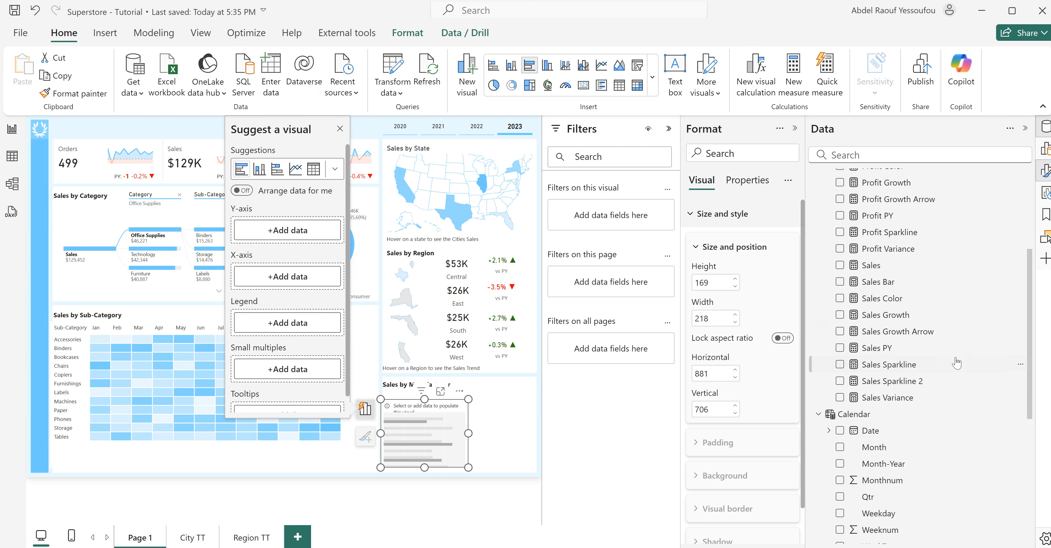
{"action": "scroll", "coordinate": [917, 346], "scroll_direction": "up", "scroll_amount": 2}
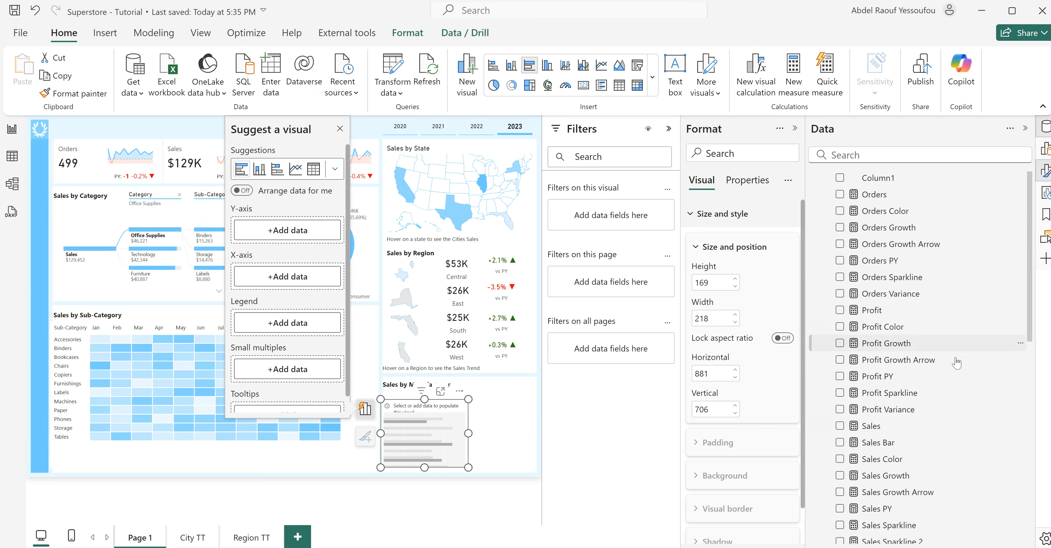
{"action": "scroll", "coordinate": [865, 323], "scroll_direction": "down", "scroll_amount": 3}
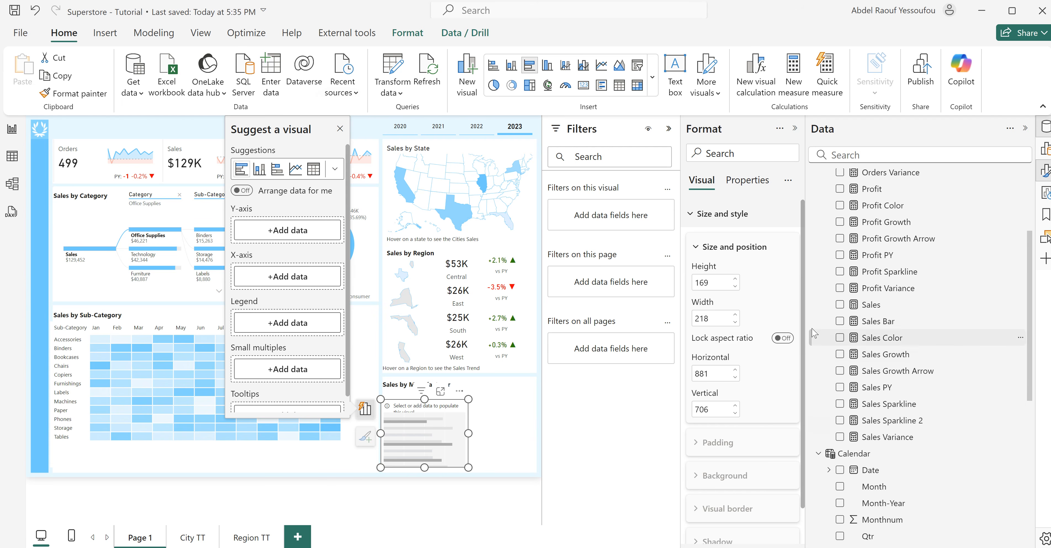
{"action": "left_click", "coordinate": [841, 305]}
{"action": "scroll", "coordinate": [950, 422], "scroll_direction": "down", "scroll_amount": 6}
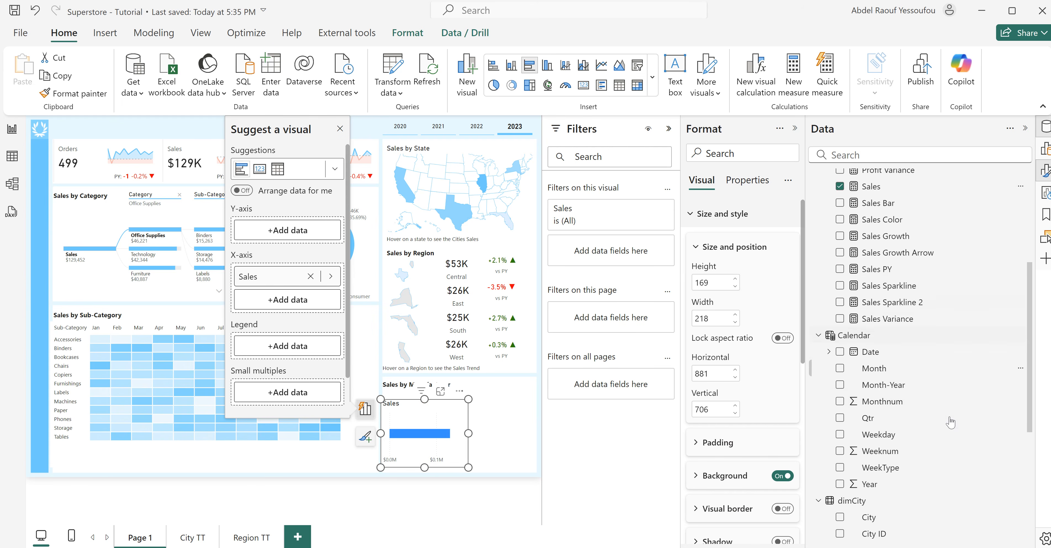
{"action": "scroll", "coordinate": [950, 423], "scroll_direction": "down", "scroll_amount": 1}
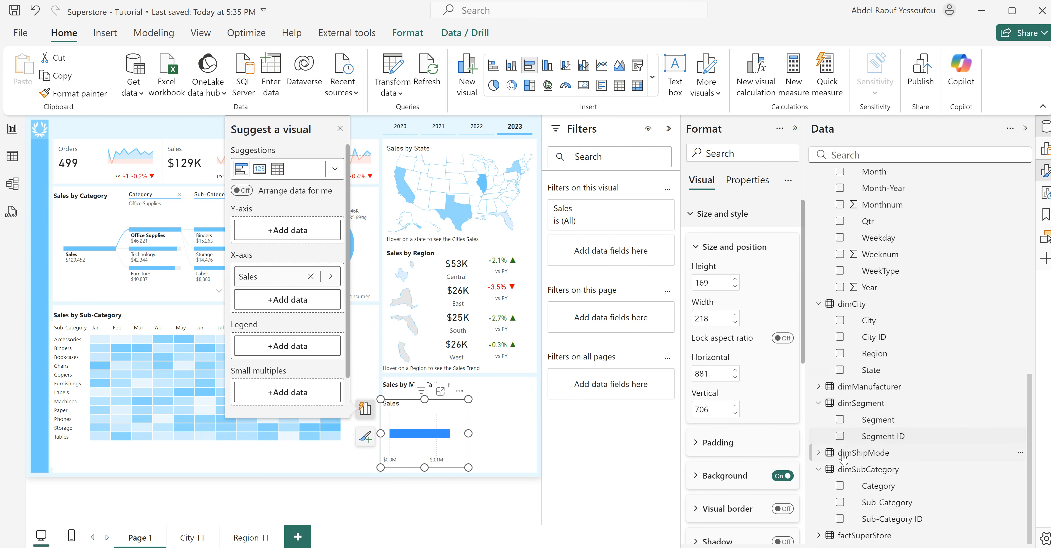
{"action": "left_click", "coordinate": [840, 504]}
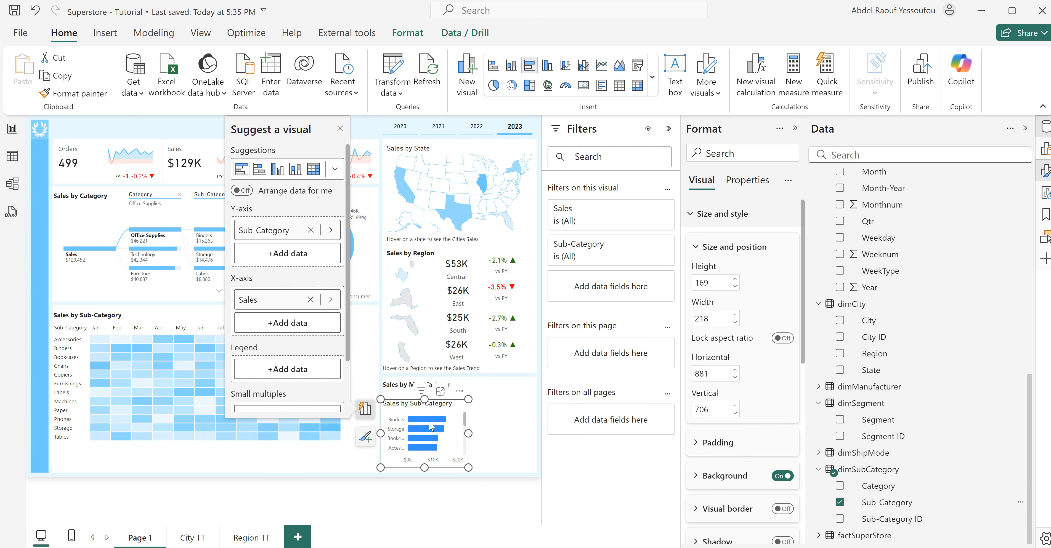
- Enlarge the bar chart to about 352 tall and move it over the matrix's December end, at about horizontal 762, vertical 503
{"action": "left_click_drag", "start_coordinate": [424, 398], "coordinate": [453, 333]}
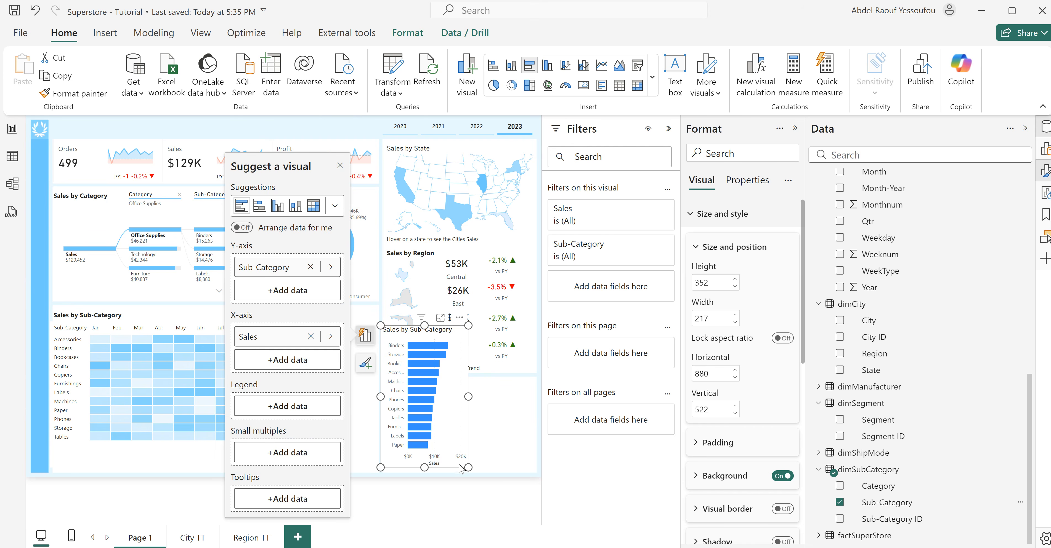
{"action": "left_click_drag", "start_coordinate": [460, 471], "coordinate": [409, 463]}
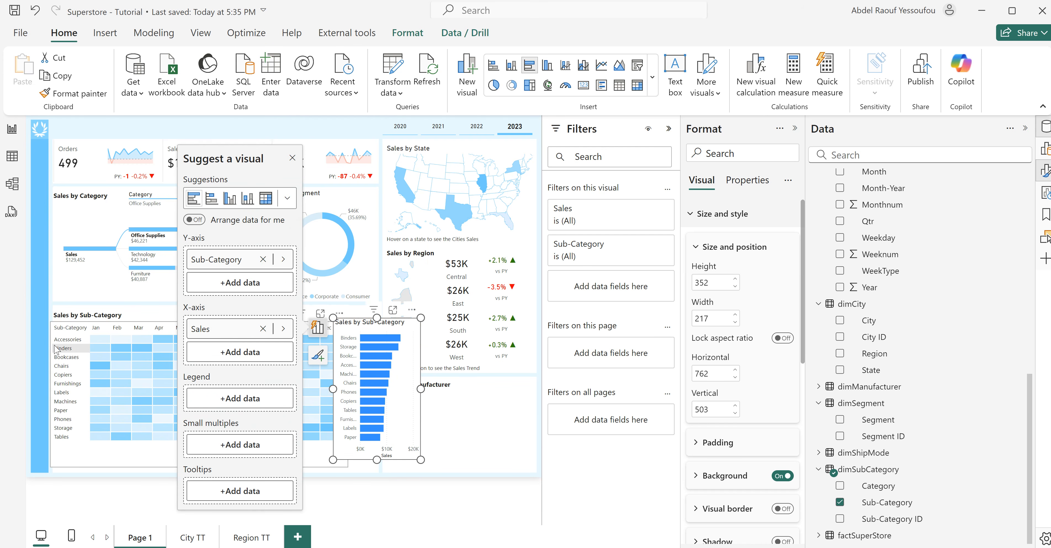
- Sort the bar chart's axis by Sub-Category
{"action": "left_click", "coordinate": [413, 311]}
{"action": "mouse_move", "coordinate": [485, 411]}
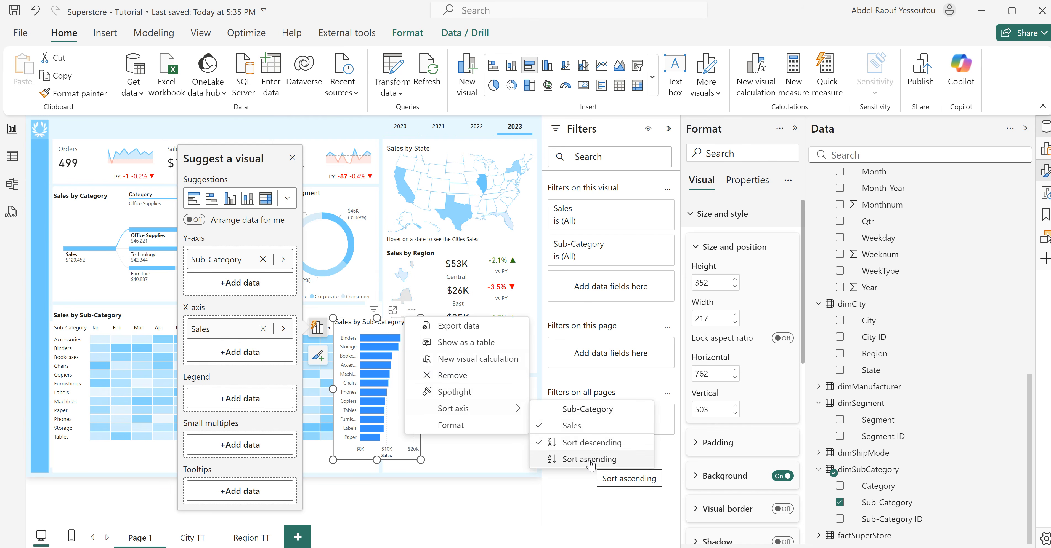
{"action": "left_click", "coordinate": [587, 411]}
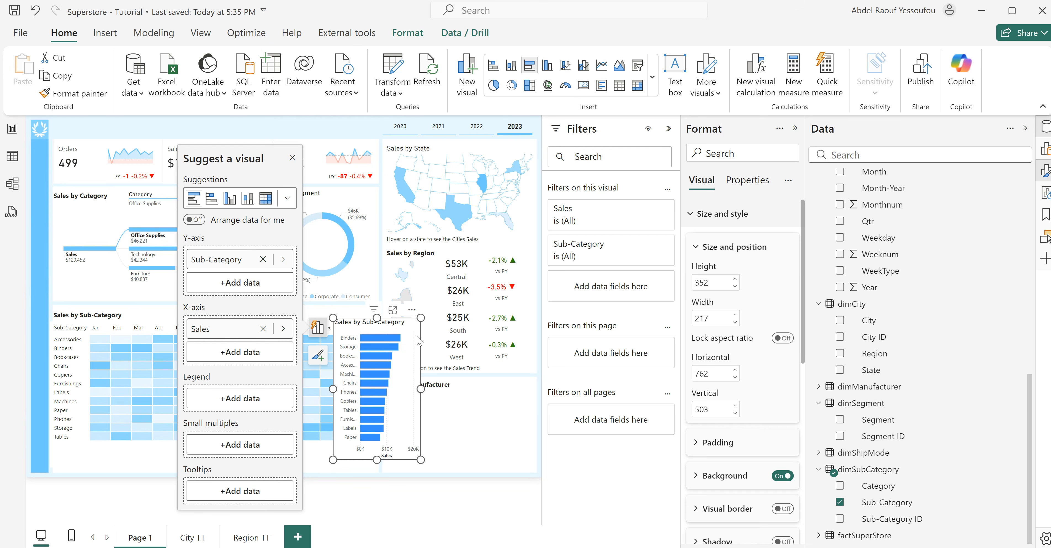
- Set the Sub-Category sort order of the bar chart to ascending
{"action": "left_click", "coordinate": [413, 313]}
{"action": "mouse_move", "coordinate": [501, 409]}
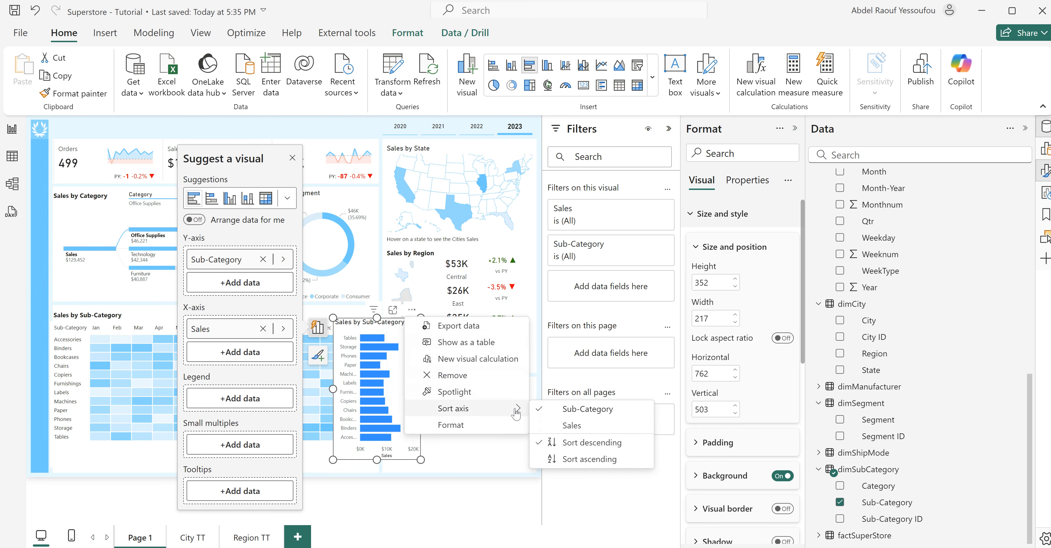
{"action": "left_click", "coordinate": [594, 460]}
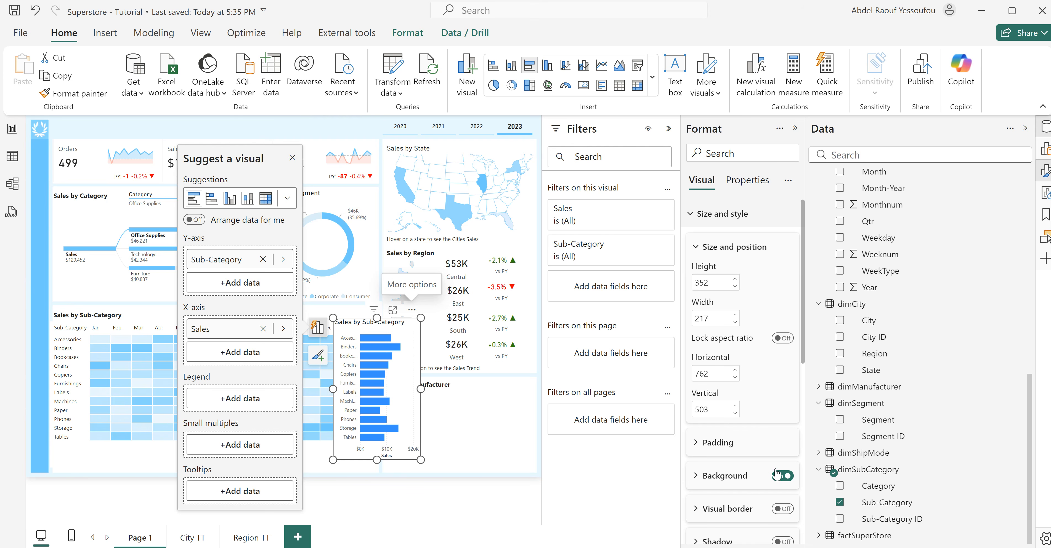
- Turn off the Y-axis values of the bar chart and leave its Y-axis title off
{"action": "left_click", "coordinate": [713, 215]}
{"action": "left_click", "coordinate": [709, 270]}
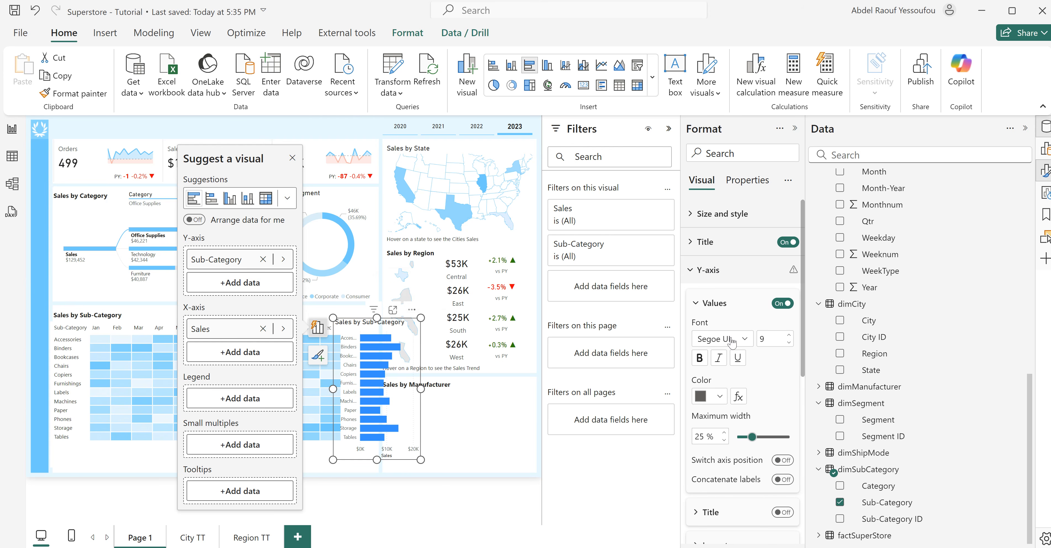
{"action": "left_click", "coordinate": [778, 305]}
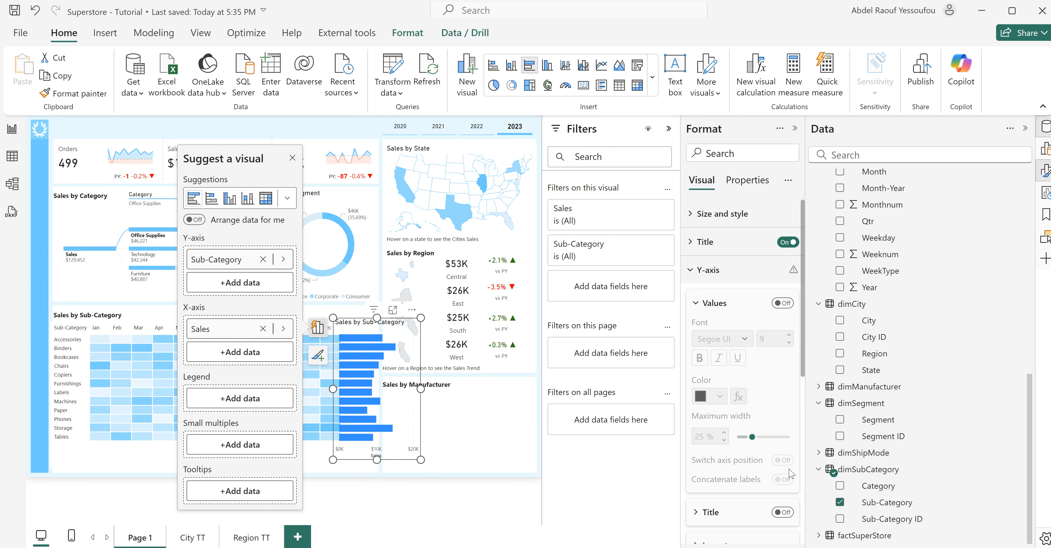
{"action": "left_click", "coordinate": [784, 514]}
{"action": "left_click", "coordinate": [778, 515]}
{"action": "left_click", "coordinate": [778, 515]}
{"action": "left_click", "coordinate": [778, 515]}
{"action": "left_click", "coordinate": [705, 272]}
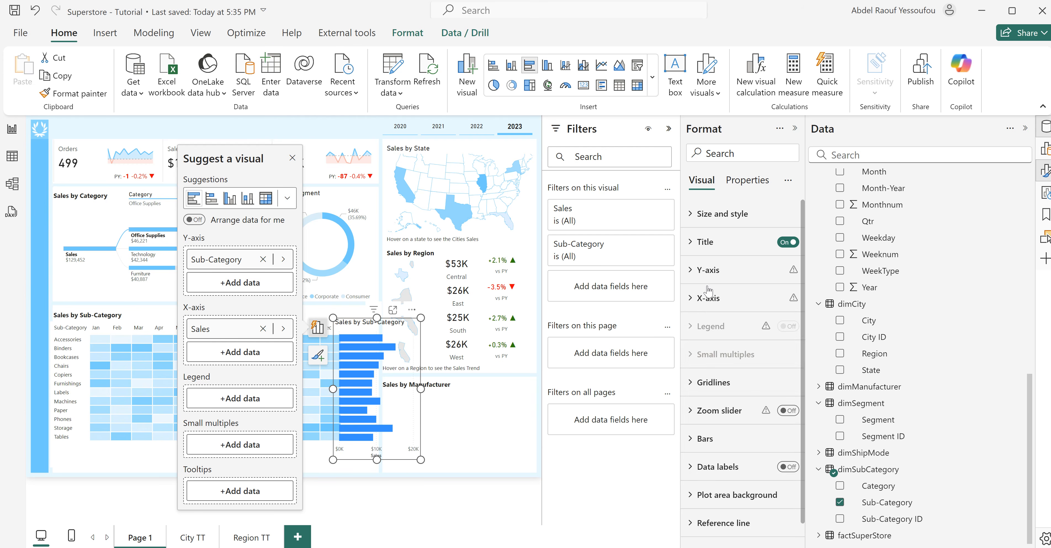
- Turn off the X-axis title and values of the bar chart
{"action": "left_click", "coordinate": [708, 304]}
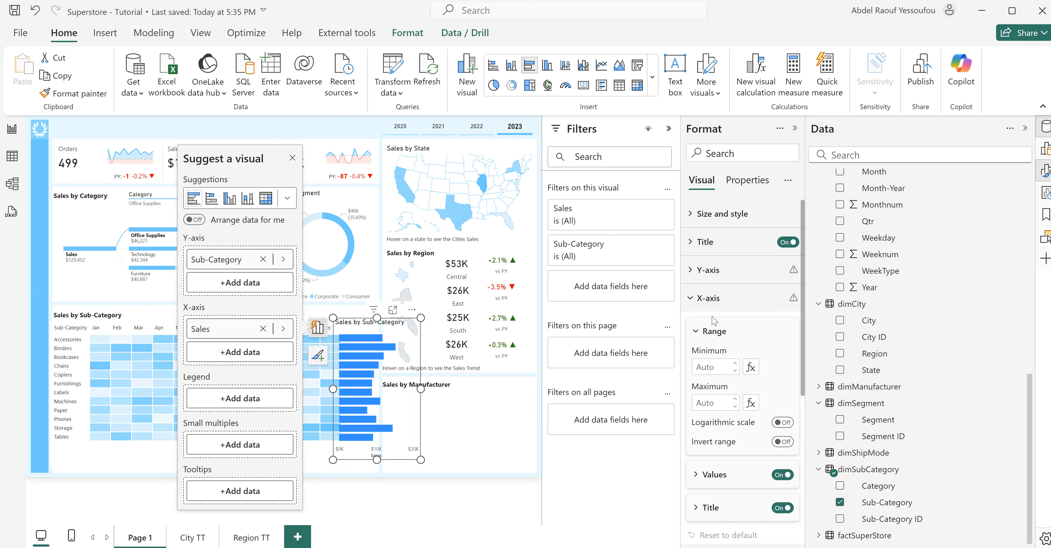
{"action": "left_click", "coordinate": [780, 513]}
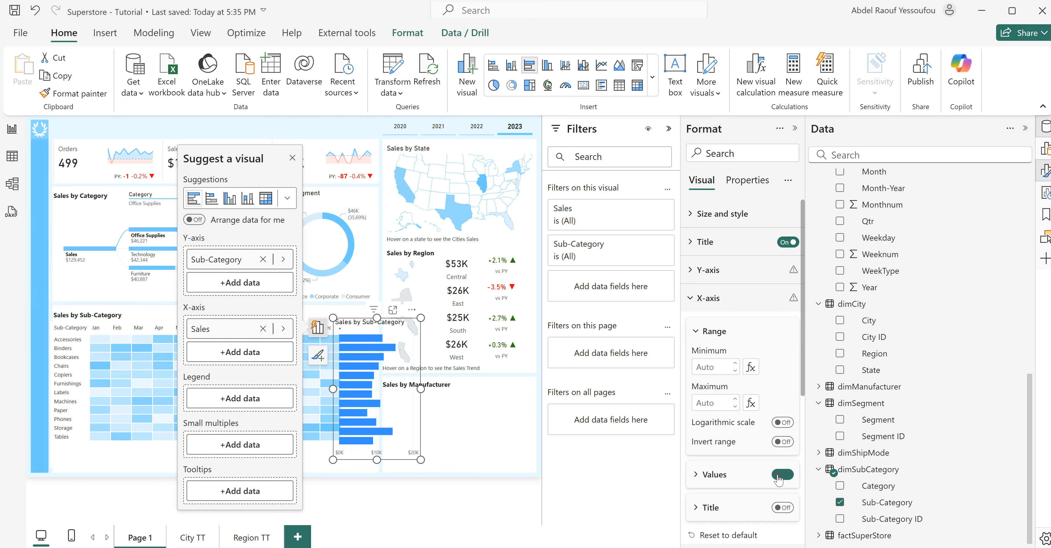
{"action": "left_click", "coordinate": [779, 476]}
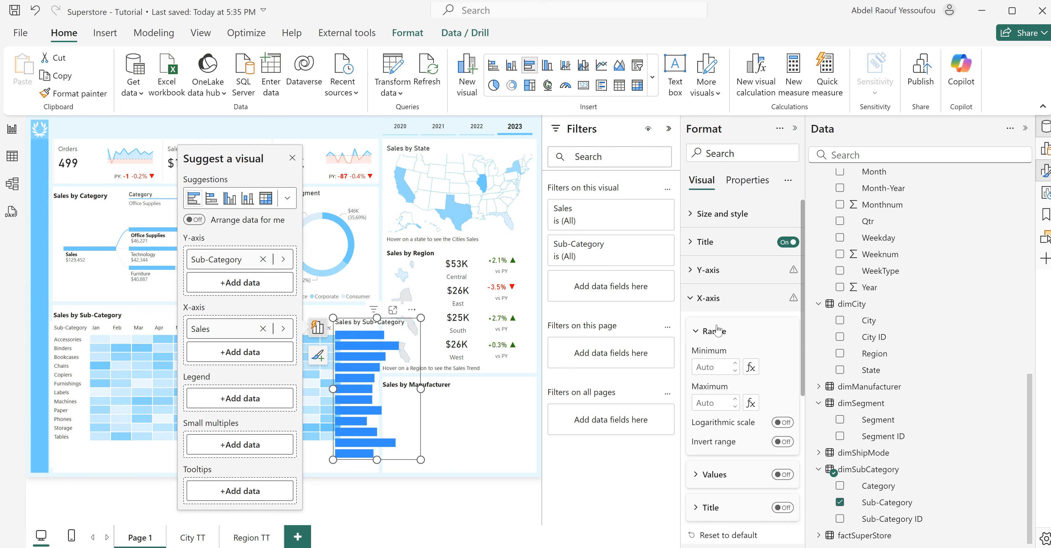
{"action": "left_click", "coordinate": [707, 299]}
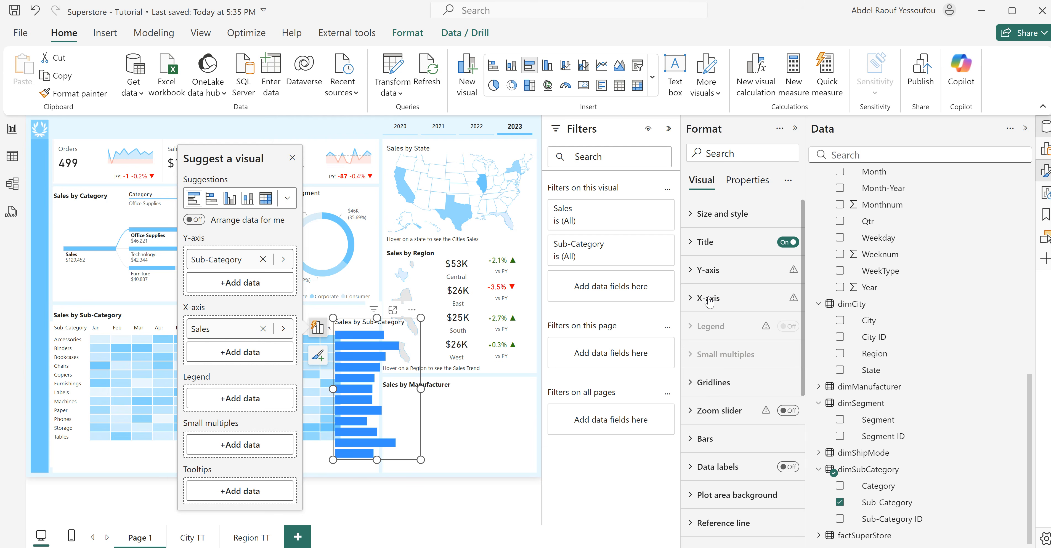
- Recolour all bars of the chart with the light blue from the recent colours
{"action": "left_click", "coordinate": [705, 439]}
{"action": "scroll", "coordinate": [718, 408], "scroll_direction": "down", "scroll_amount": 5}
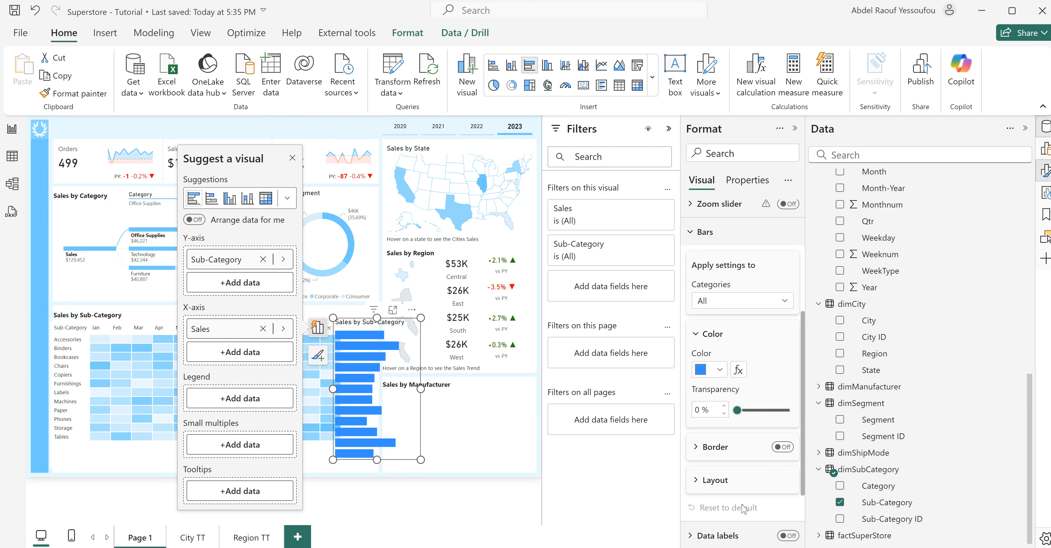
{"action": "left_click", "coordinate": [720, 370]}
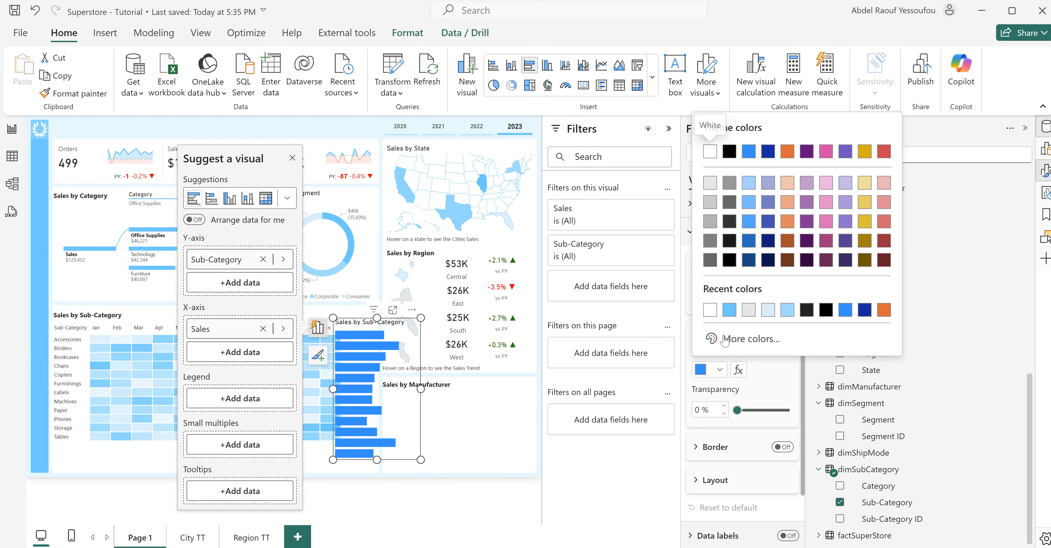
{"action": "left_click", "coordinate": [730, 311]}
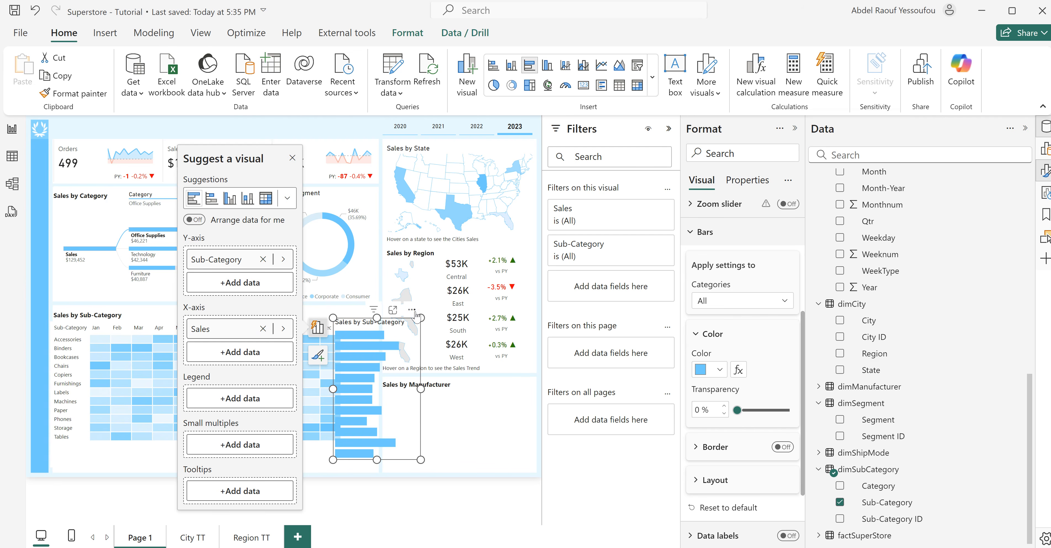
- Move and shrink the bar chart to line up with the matrix rows beside the December column, and turn off its title
{"action": "left_click_drag", "start_coordinate": [418, 317], "coordinate": [426, 321]}
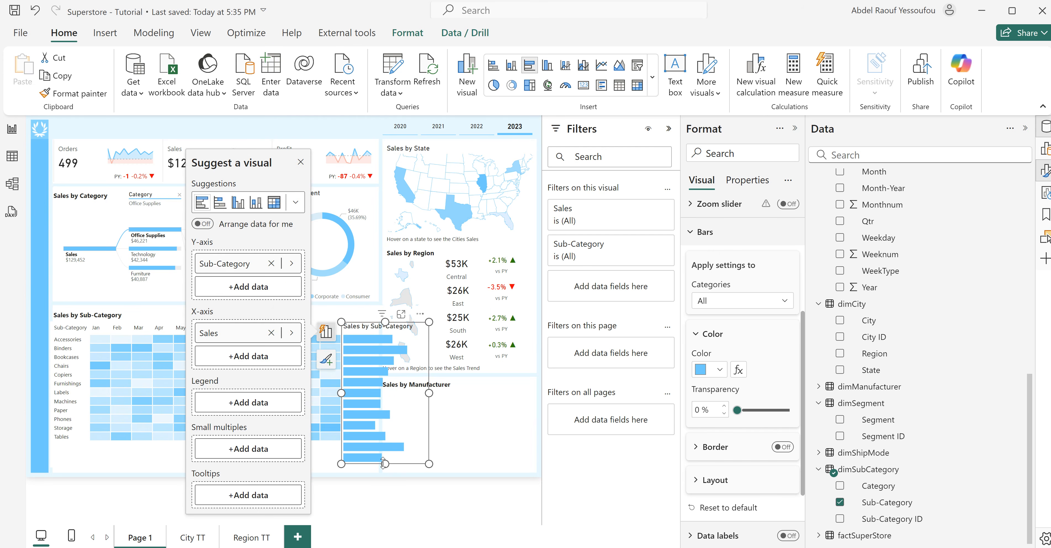
{"action": "left_click_drag", "start_coordinate": [384, 464], "coordinate": [392, 443]}
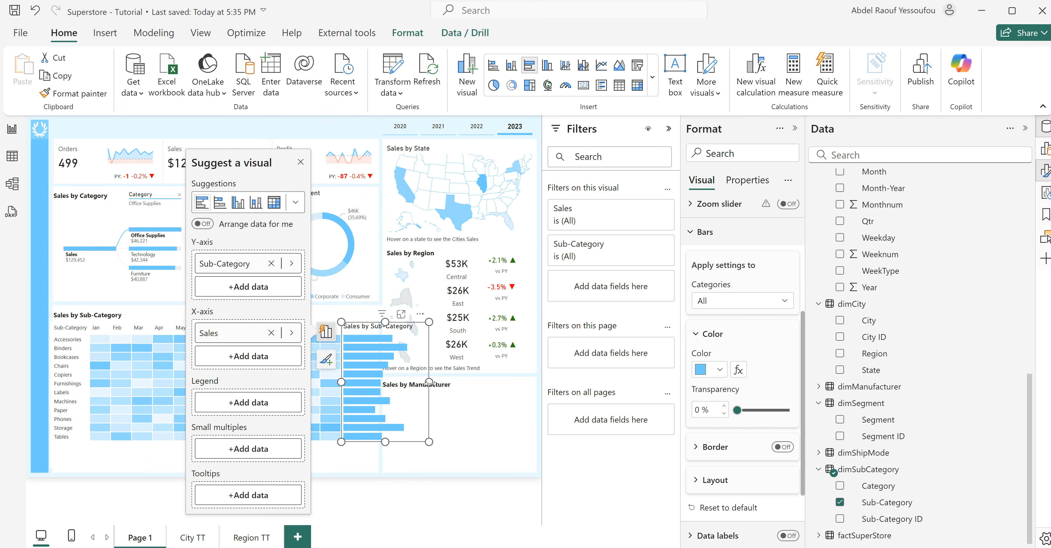
{"action": "left_click_drag", "start_coordinate": [429, 383], "coordinate": [395, 381]}
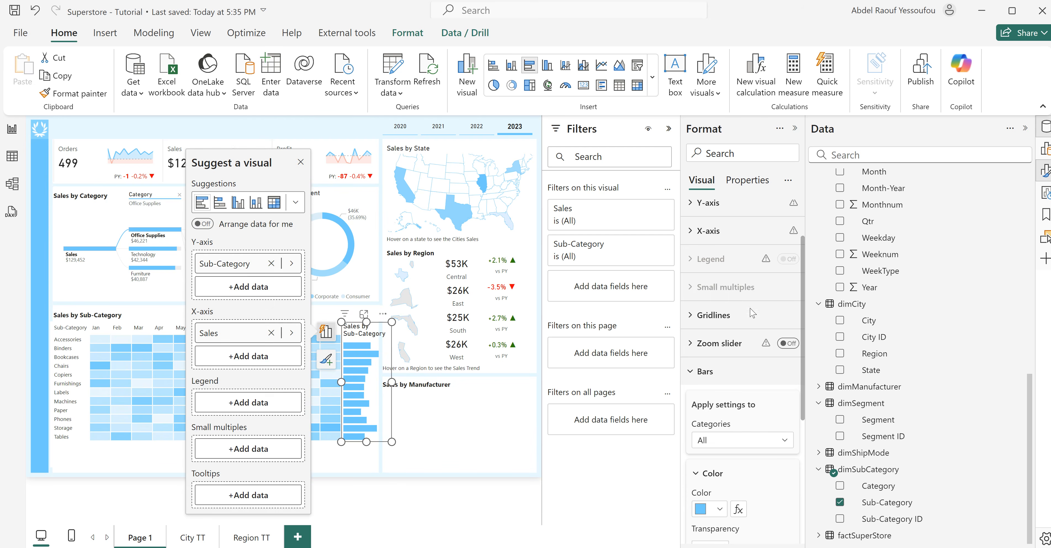
{"action": "left_click", "coordinate": [784, 245]}
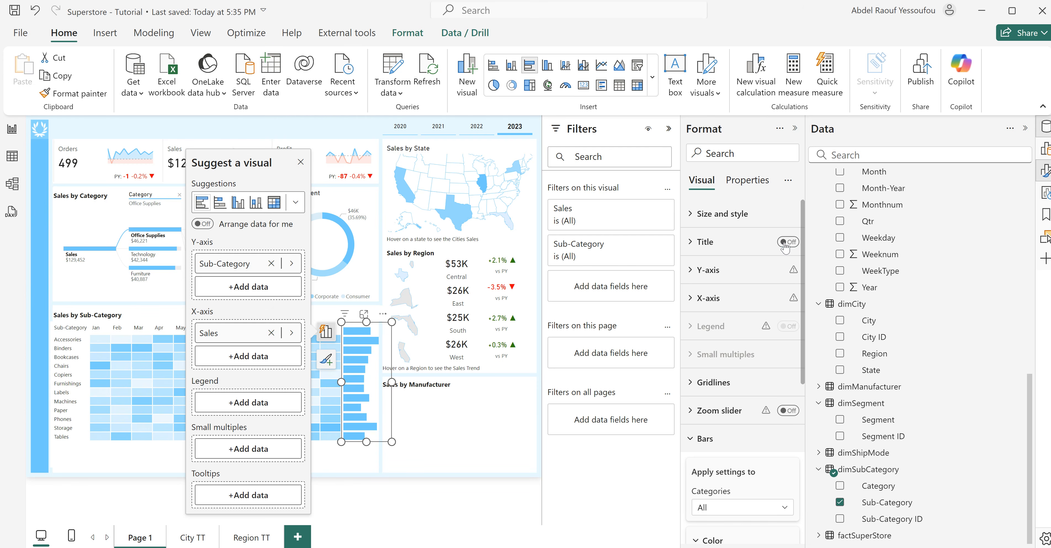
{"action": "left_click_drag", "start_coordinate": [366, 327], "coordinate": [369, 336]}
{"action": "left_click_drag", "start_coordinate": [351, 431], "coordinate": [351, 431]}
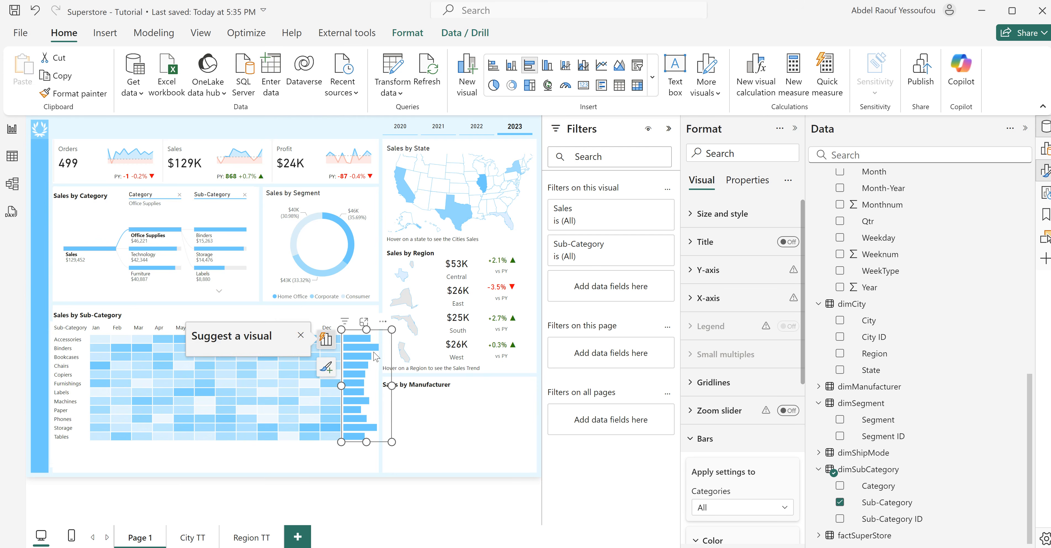
- Apply a gradient based on Sales to the bars, from #F1F9FC for the lowest value to #66C2FF for the highest
{"action": "scroll", "coordinate": [726, 470], "scroll_direction": "down", "scroll_amount": 5}
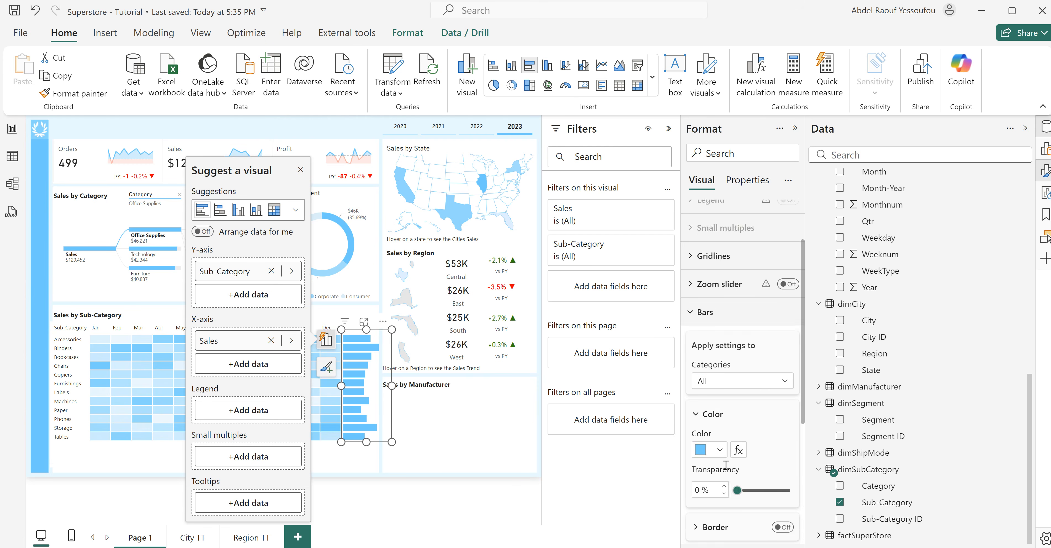
{"action": "left_click", "coordinate": [738, 369]}
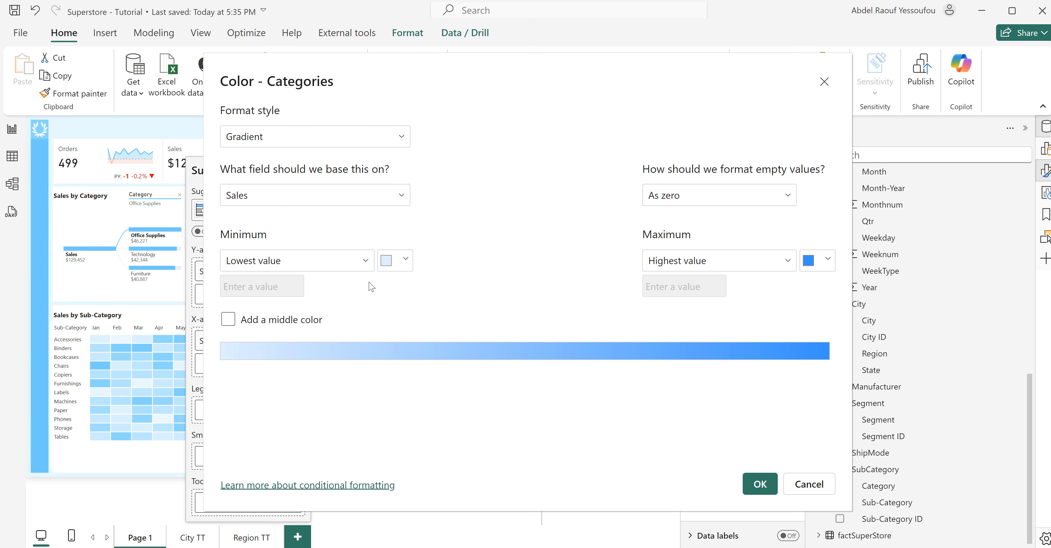
{"action": "left_click", "coordinate": [406, 264]}
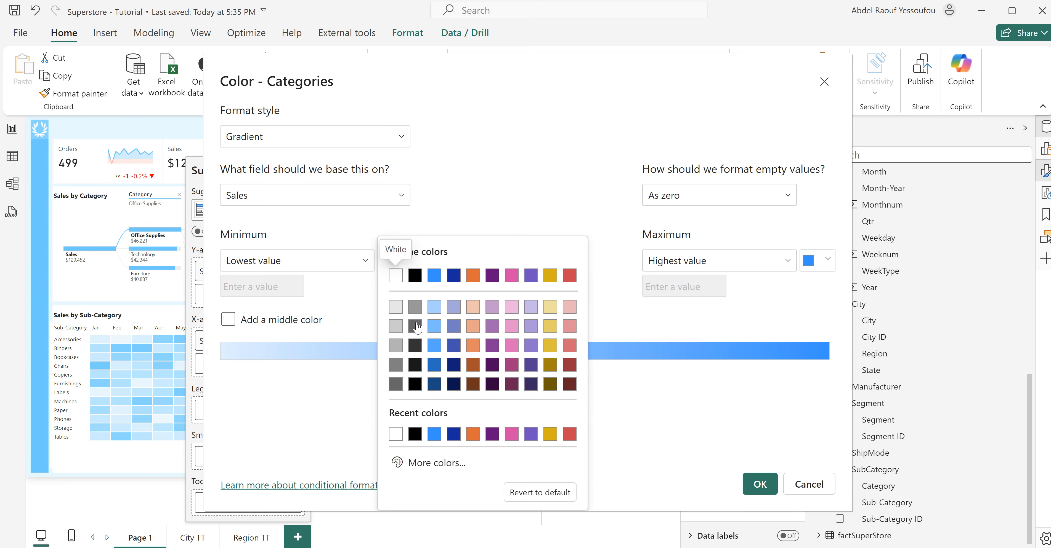
{"action": "left_click", "coordinate": [432, 467]}
{"action": "type", "text": "#F1F9FC"}
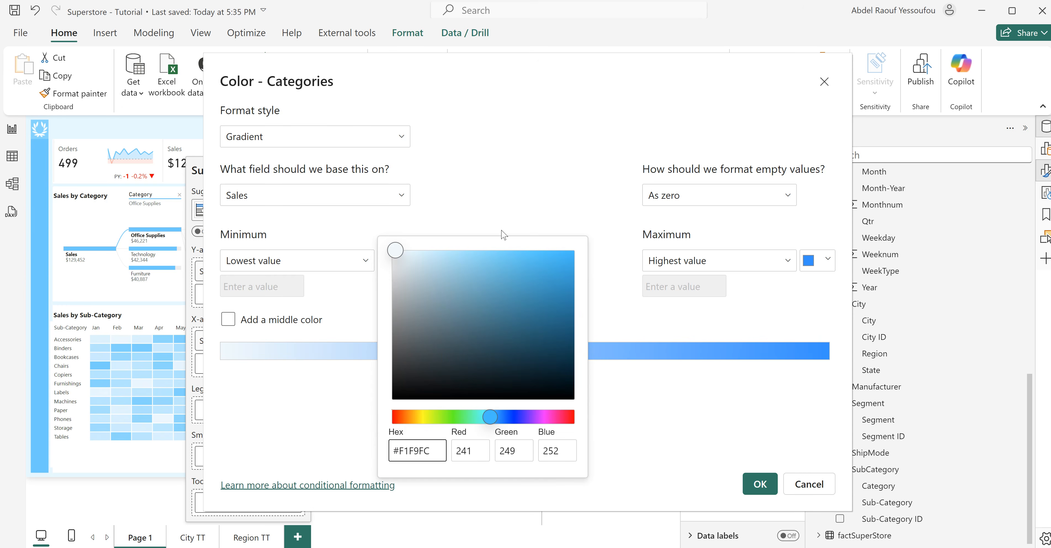
{"action": "left_click", "coordinate": [505, 207]}
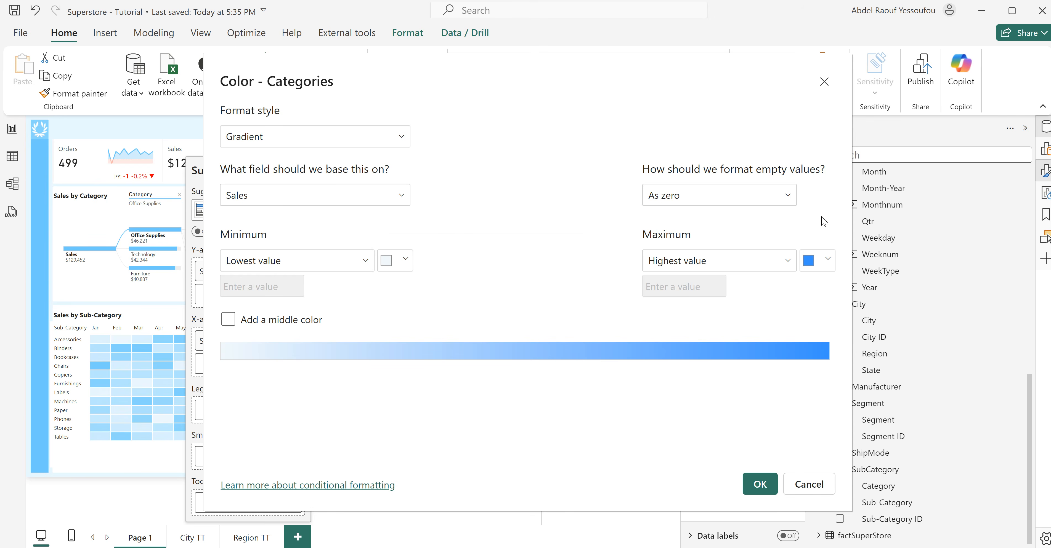
{"action": "left_click", "coordinate": [827, 261]}
{"action": "left_click", "coordinate": [670, 465]}
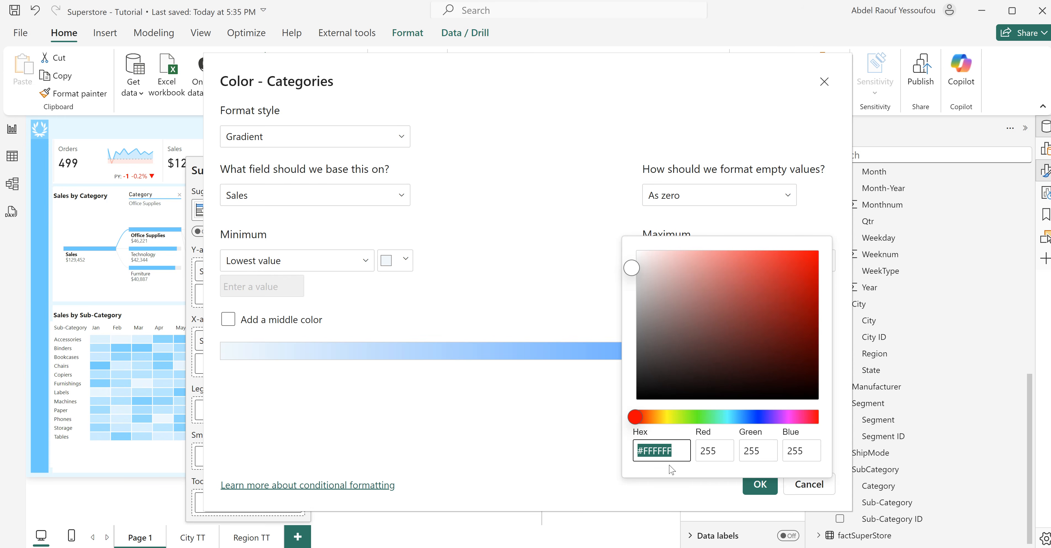
{"action": "type", "text": "#66C2FF"}
{"action": "left_click", "coordinate": [504, 266]}
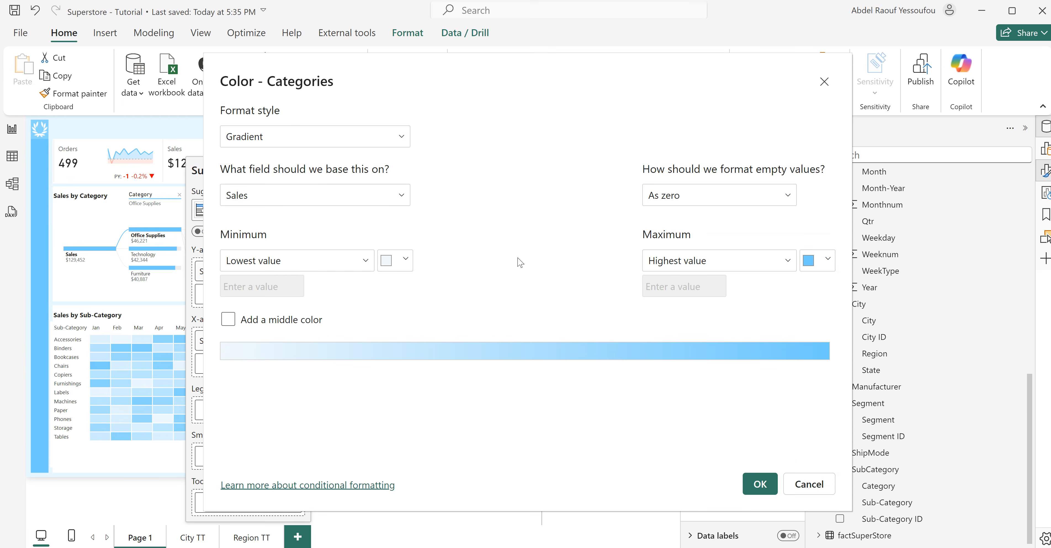
{"action": "left_click", "coordinate": [758, 483]}
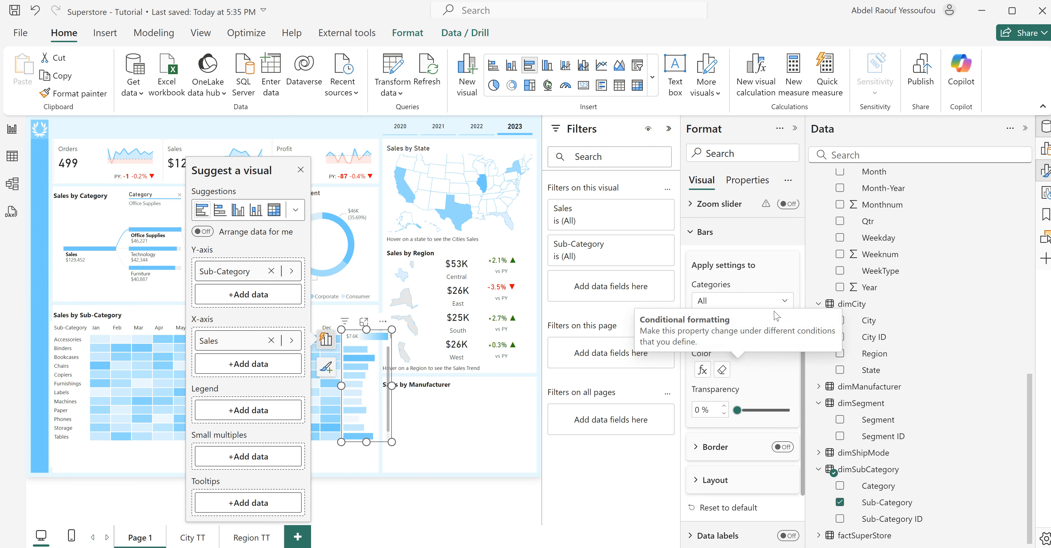
- Turn off the bar chart's legend and deselect the chart
{"action": "left_click", "coordinate": [719, 241]}
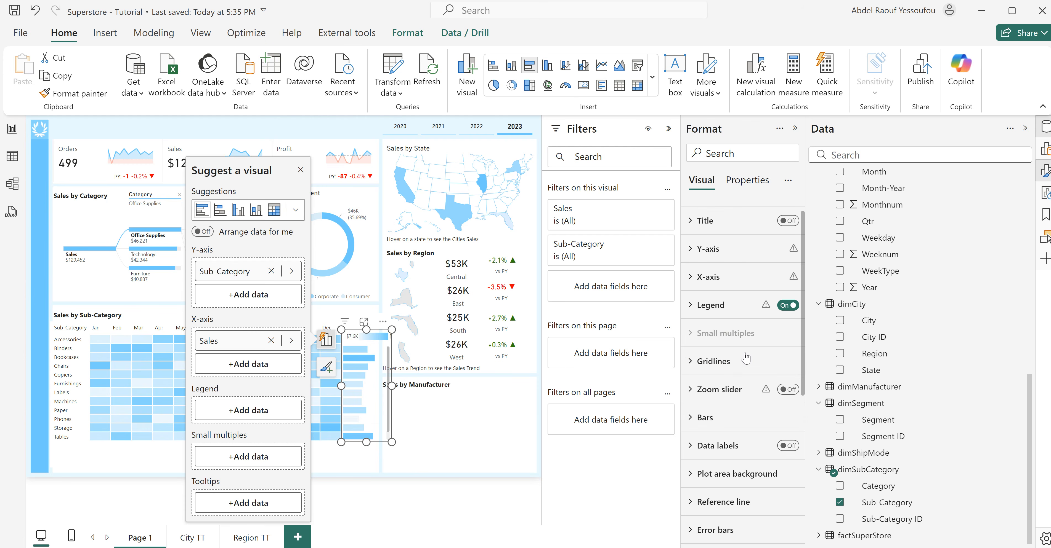
{"action": "left_click", "coordinate": [785, 307]}
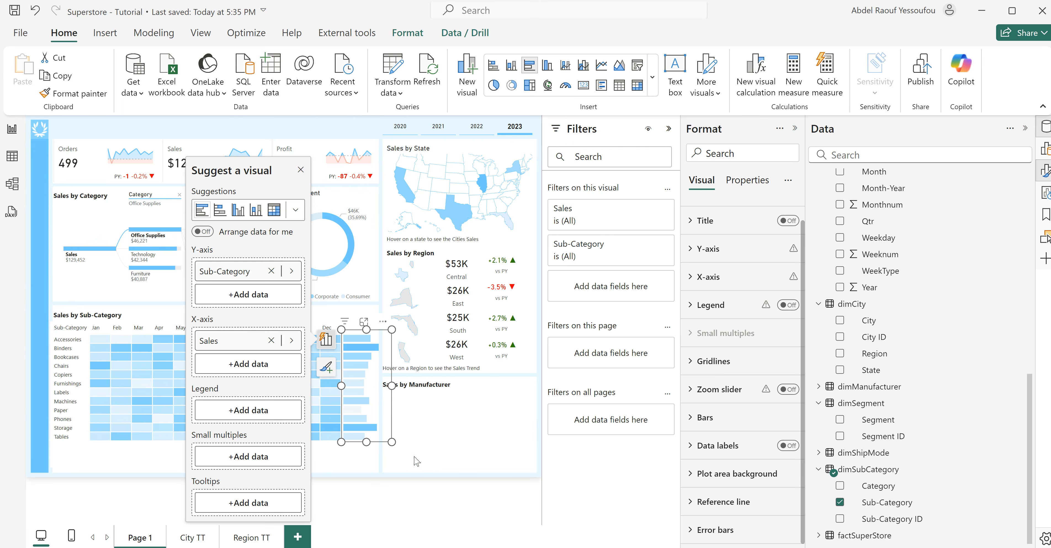
{"action": "left_click", "coordinate": [435, 460]}
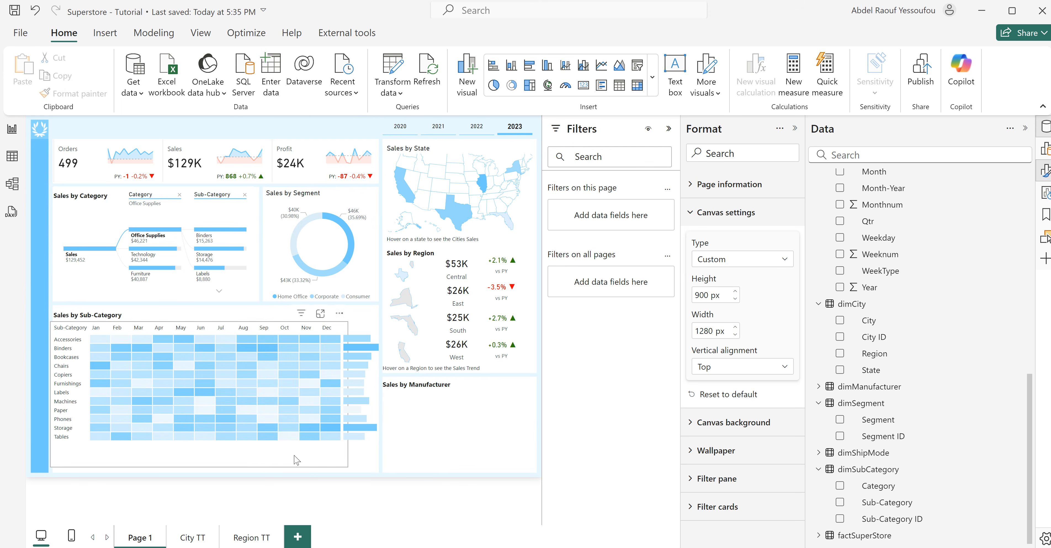
- Duplicate the bar chart into the Sales by Manufacturer section and change the copy to a clustered column chart
{"action": "mouse_move", "coordinate": [360, 351]}
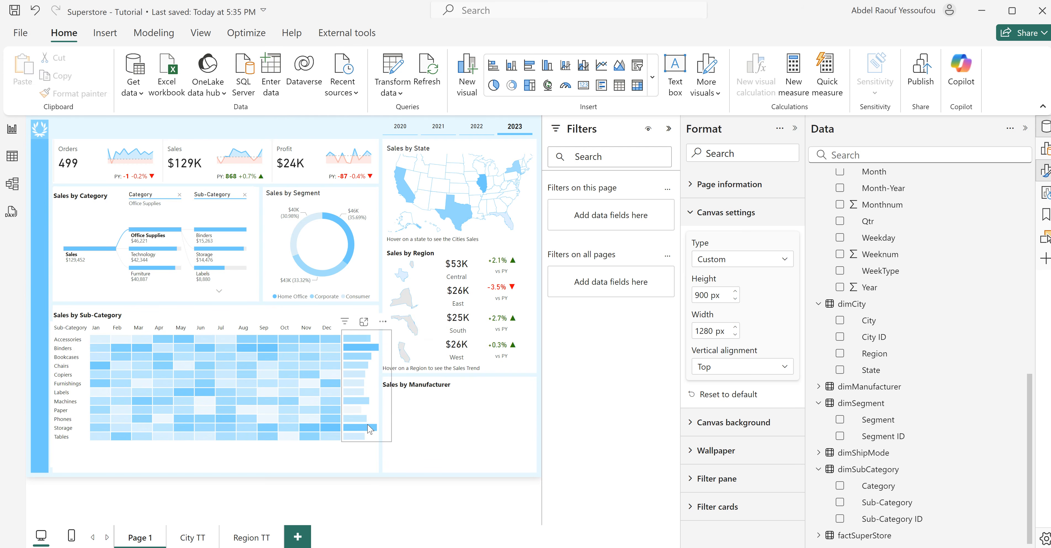
{"action": "mouse_move", "coordinate": [370, 431]}
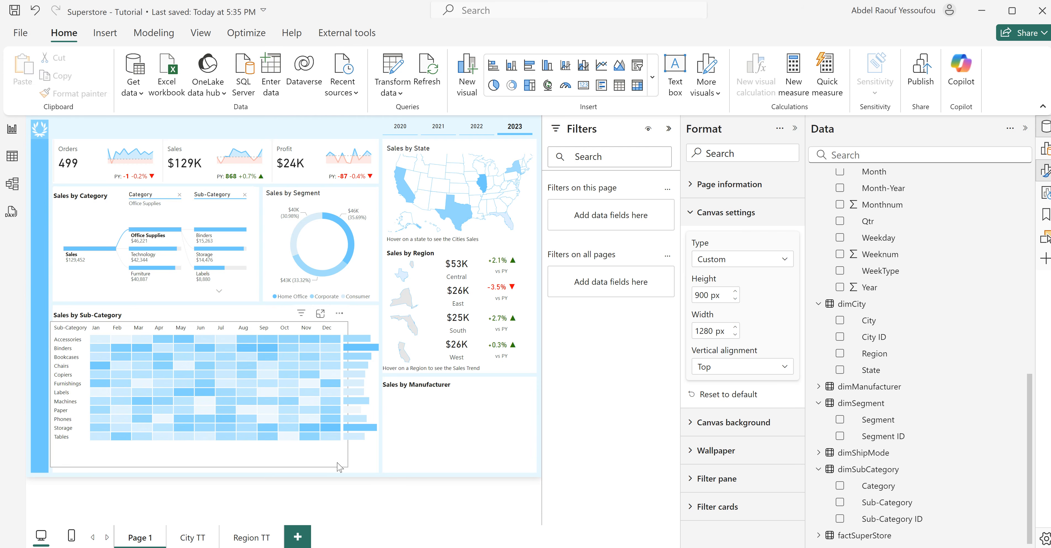
{"action": "left_click", "coordinate": [375, 446]}
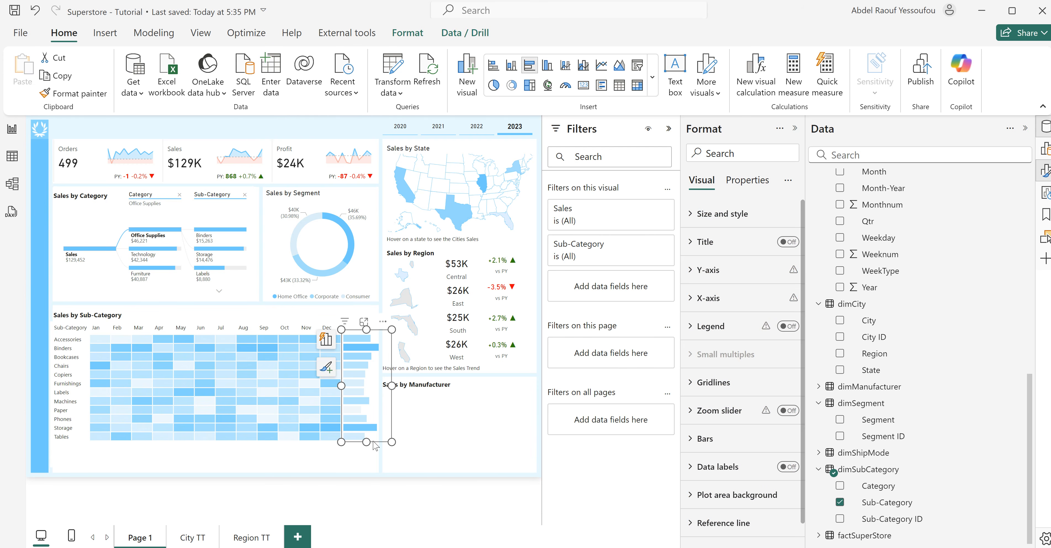
{"action": "left_click", "coordinate": [473, 437]}
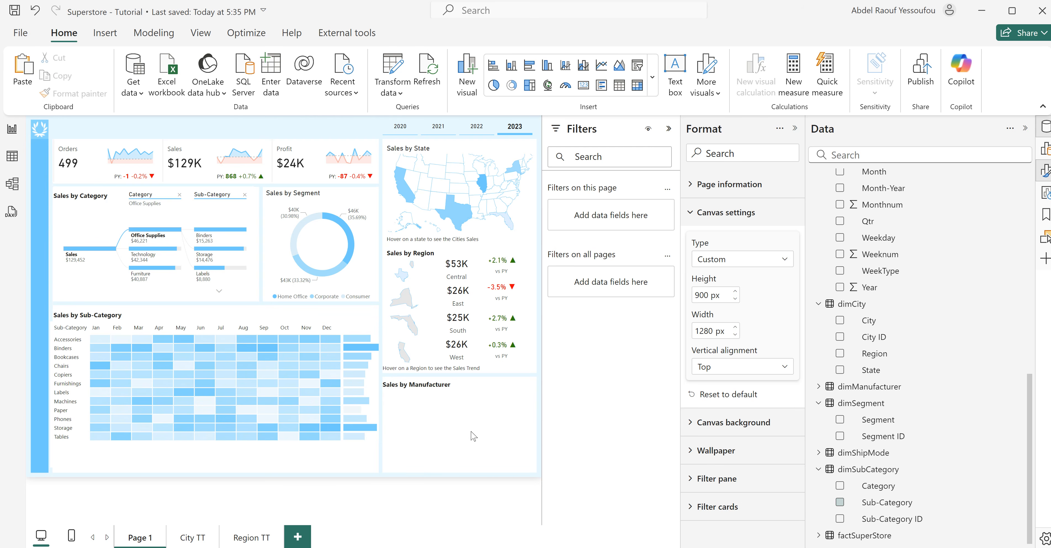
{"action": "left_click", "coordinate": [390, 444]}
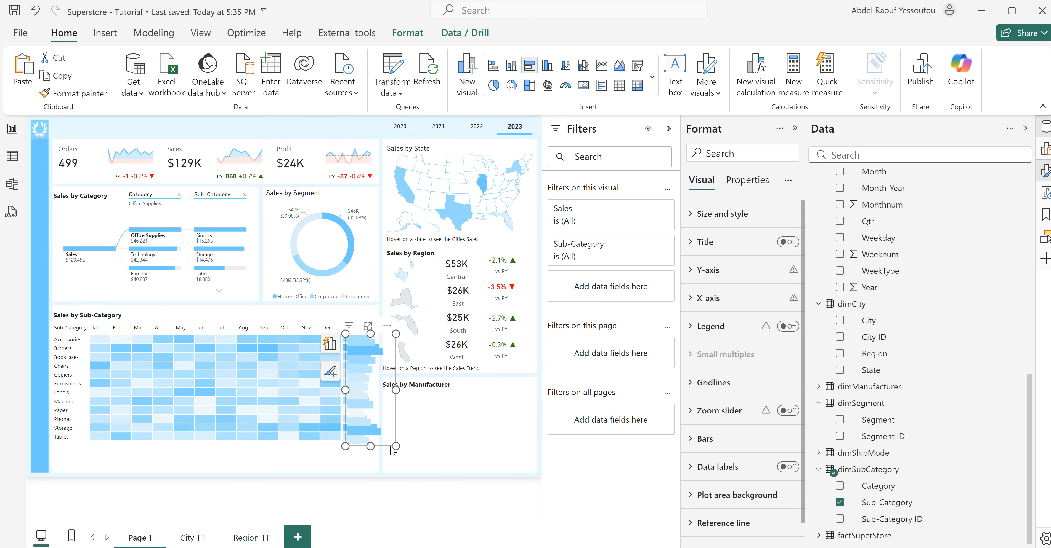
{"action": "left_click_drag", "start_coordinate": [390, 445], "coordinate": [504, 484]}
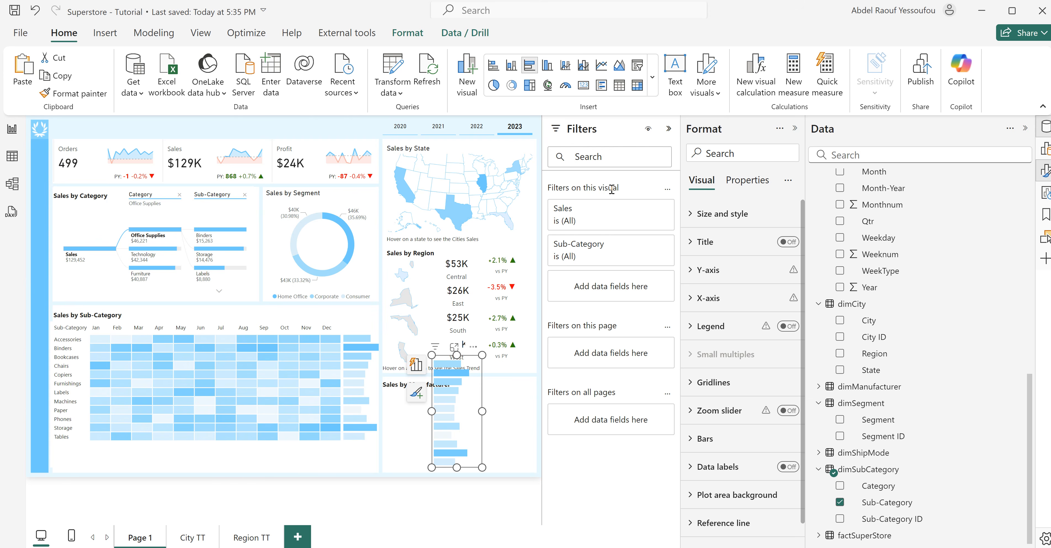
{"action": "left_click", "coordinate": [547, 66]}
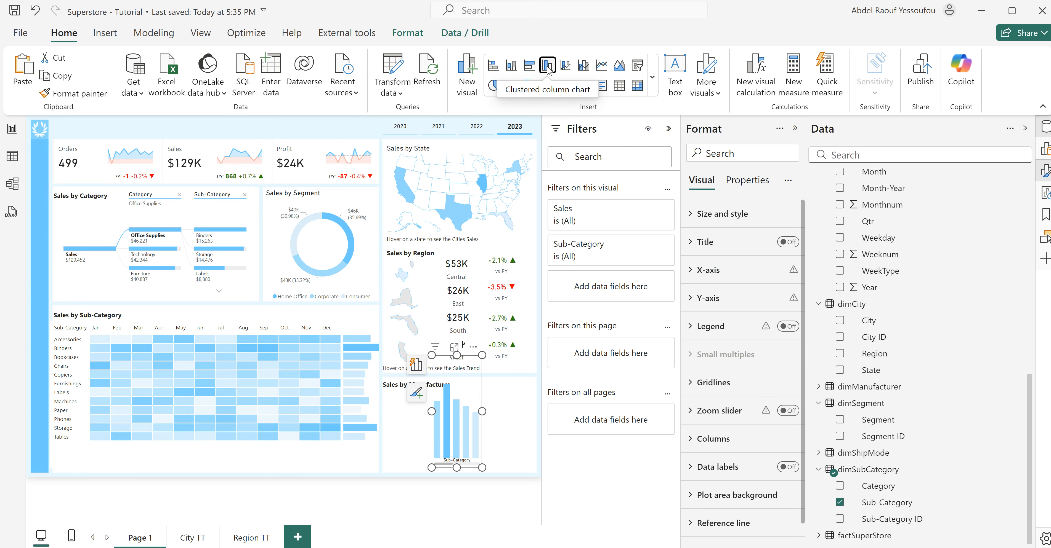
- Widen the column chart across the Sales by Manufacturer section and replace its Sub-Category field with Month from the Calendar table
{"action": "left_click_drag", "start_coordinate": [428, 412], "coordinate": [384, 412]}
{"action": "left_click_drag", "start_coordinate": [482, 412], "coordinate": [530, 412]}
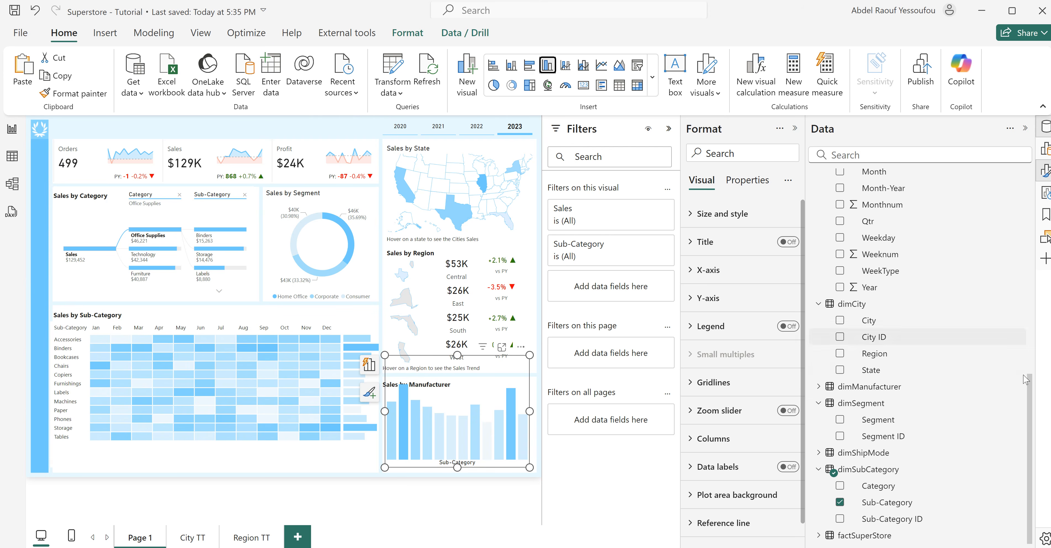
{"action": "scroll", "coordinate": [973, 481], "scroll_direction": "up", "scroll_amount": 5}
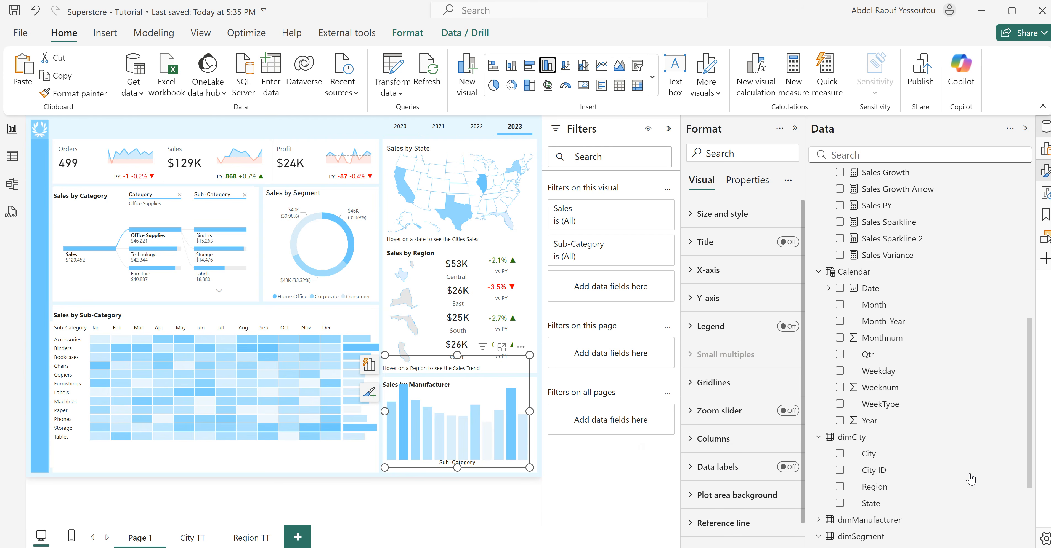
{"action": "scroll", "coordinate": [917, 490], "scroll_direction": "down", "scroll_amount": 5}
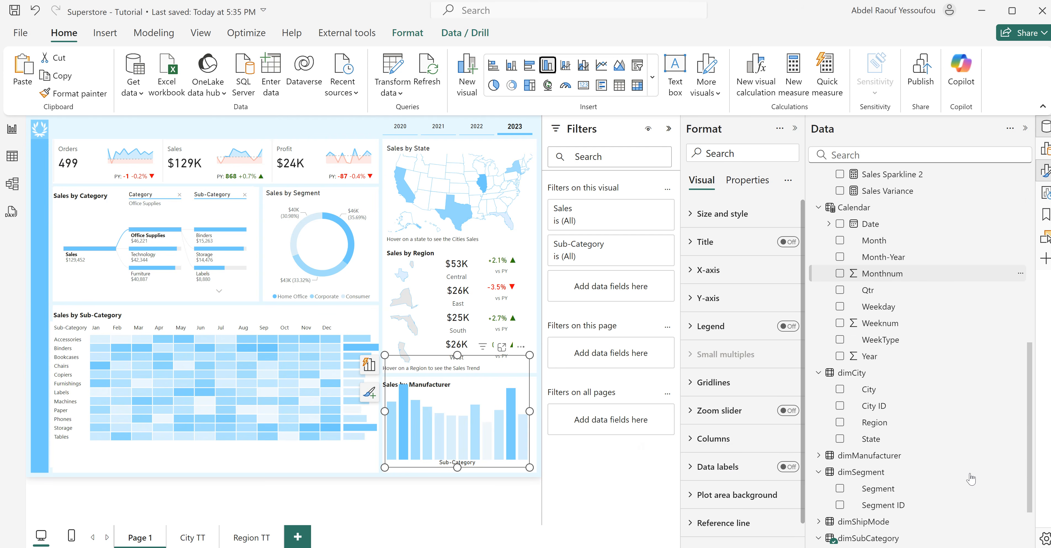
{"action": "left_click", "coordinate": [840, 502]}
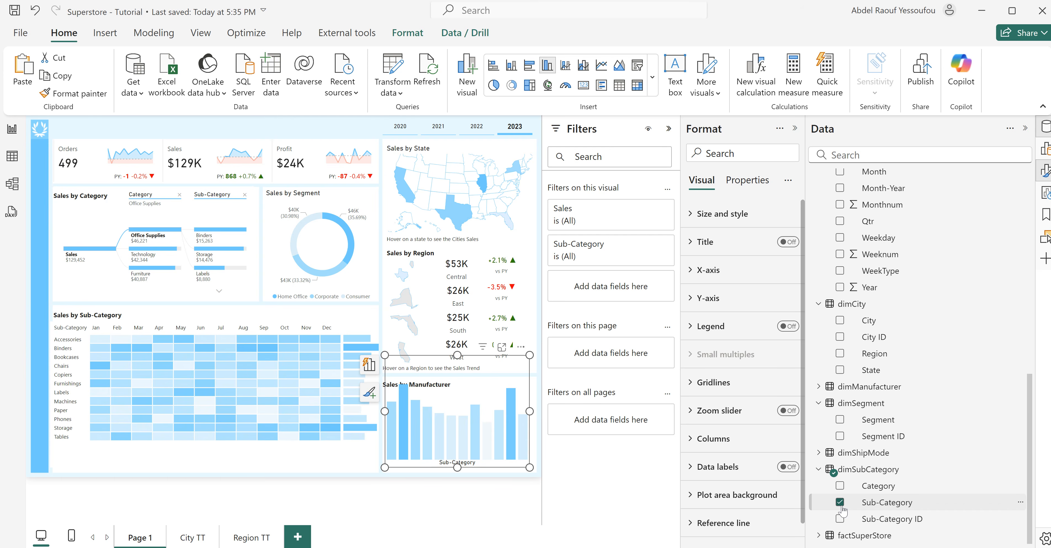
{"action": "scroll", "coordinate": [985, 469], "scroll_direction": "up", "scroll_amount": 3}
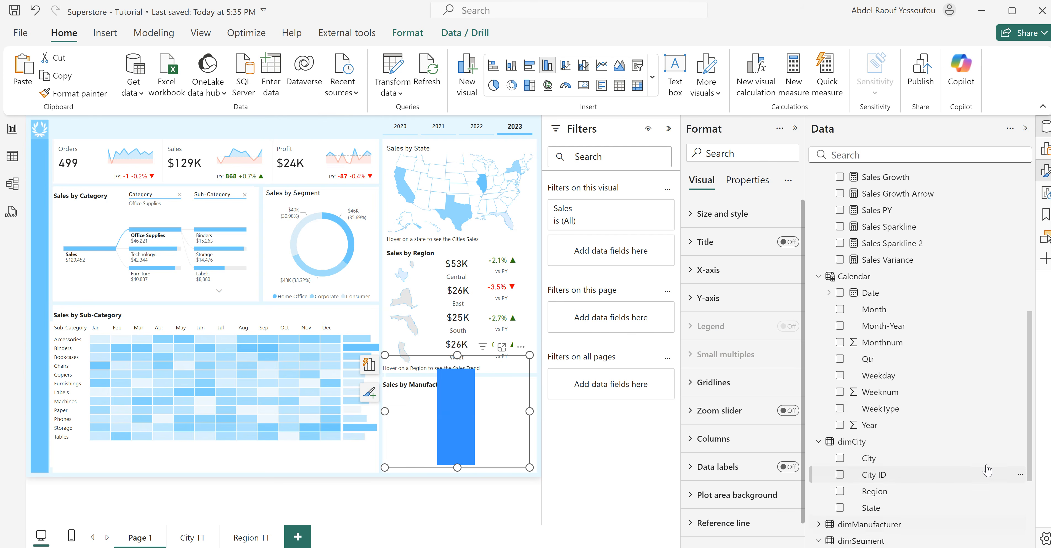
{"action": "left_click", "coordinate": [840, 309]}
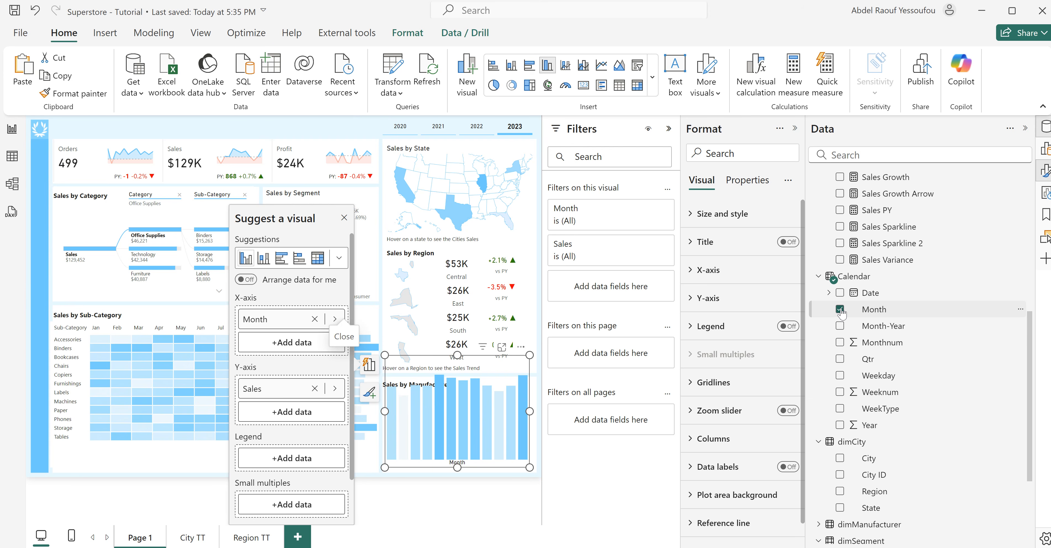
- Turn off the column chart's X-axis title, then resize and move the chart to span the month columns over the heatmap's lower rows
{"action": "left_click", "coordinate": [710, 271]}
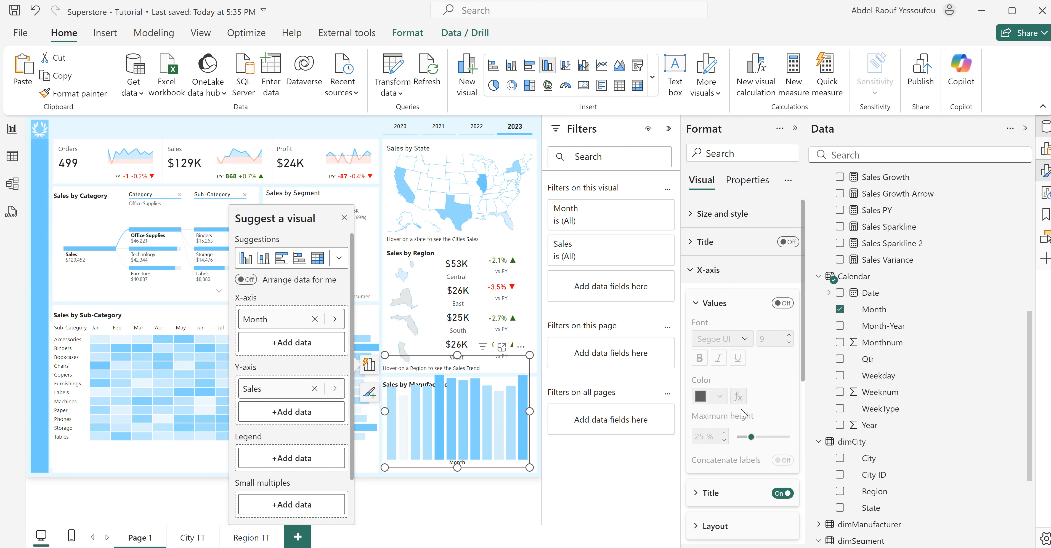
{"action": "left_click", "coordinate": [780, 495]}
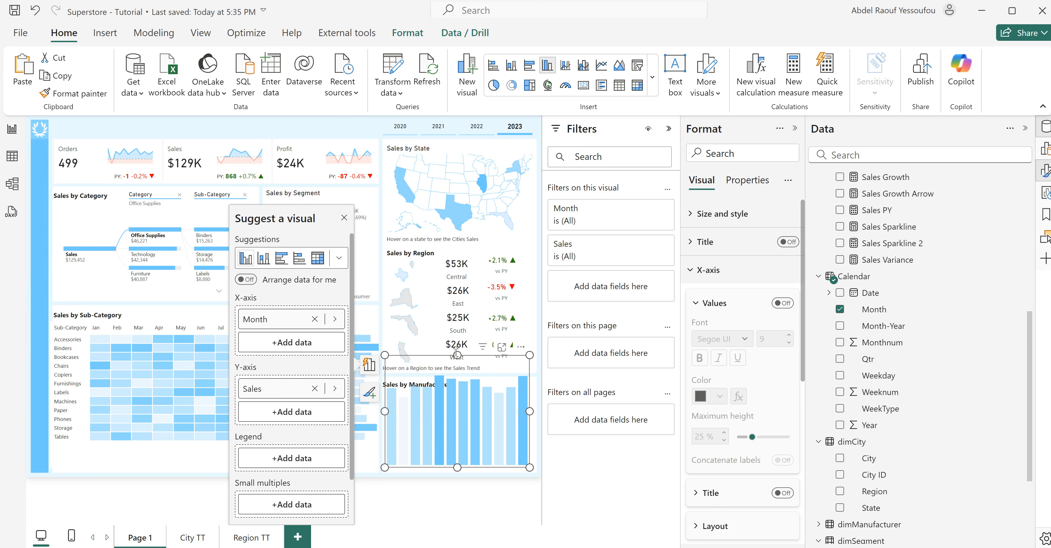
{"action": "left_click_drag", "start_coordinate": [457, 354], "coordinate": [456, 399]}
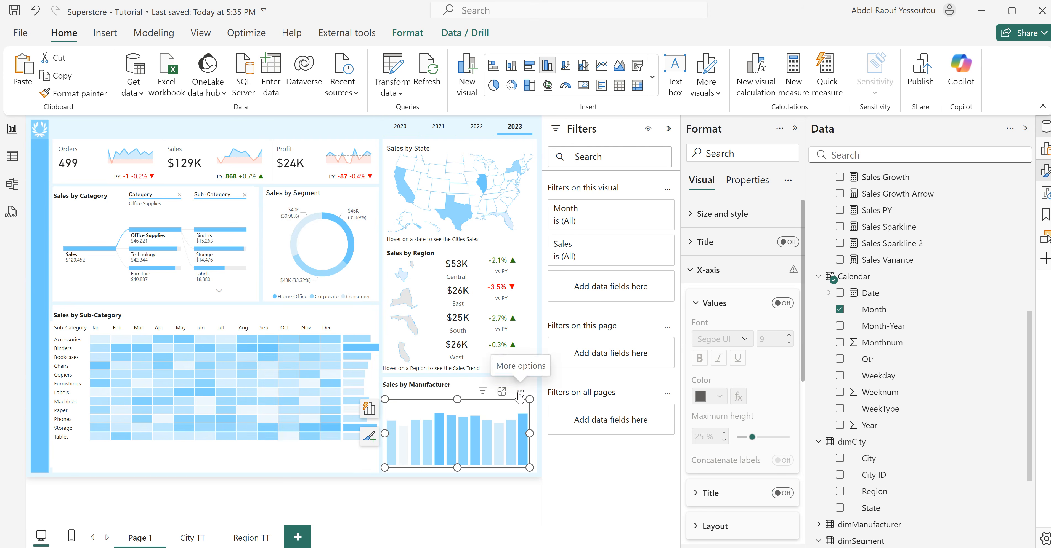
{"action": "left_click_drag", "start_coordinate": [520, 396], "coordinate": [342, 475]}
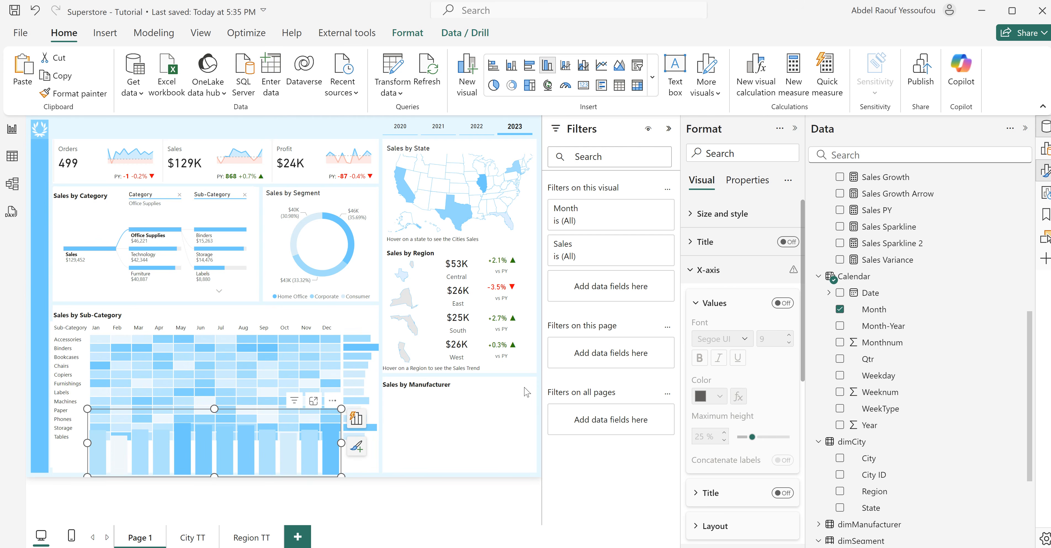
- Invert the column chart's Y-axis range and reduce its height so the columns hang below the heatmap's Tables row
{"action": "left_click", "coordinate": [710, 277]}
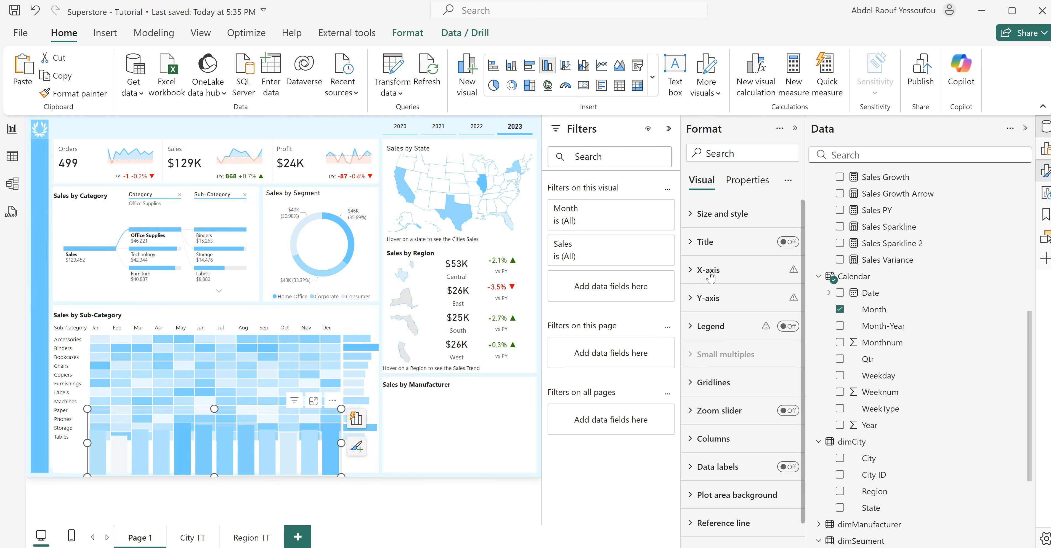
{"action": "left_click", "coordinate": [709, 302]}
{"action": "scroll", "coordinate": [722, 457], "scroll_direction": "down", "scroll_amount": 2}
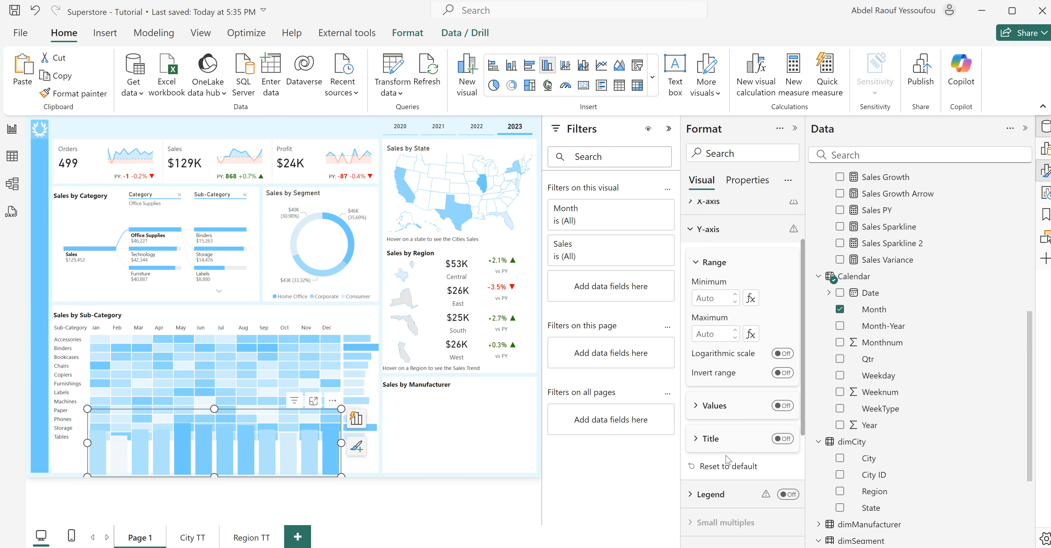
{"action": "left_click", "coordinate": [783, 373]}
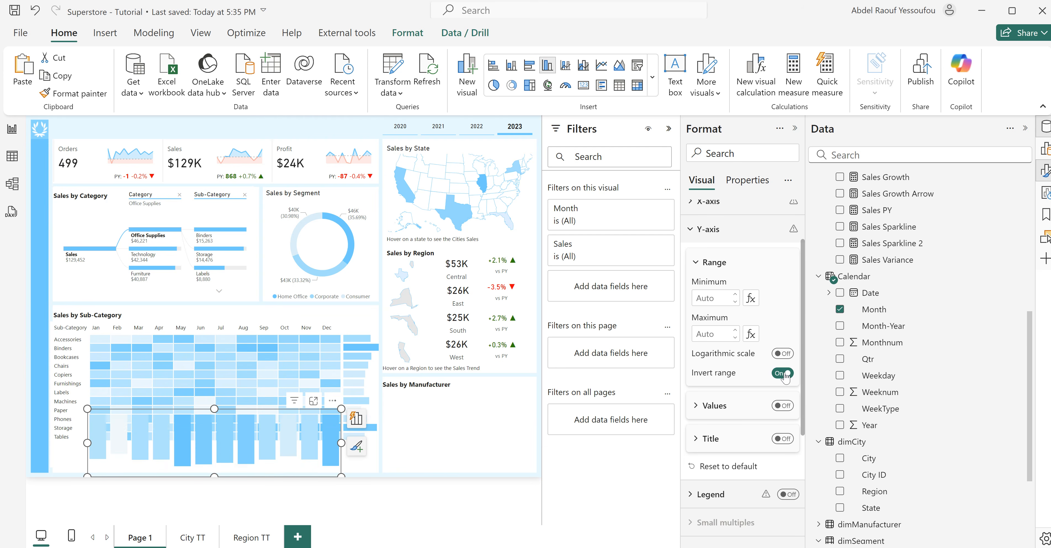
{"action": "left_click_drag", "start_coordinate": [217, 410], "coordinate": [228, 442]}
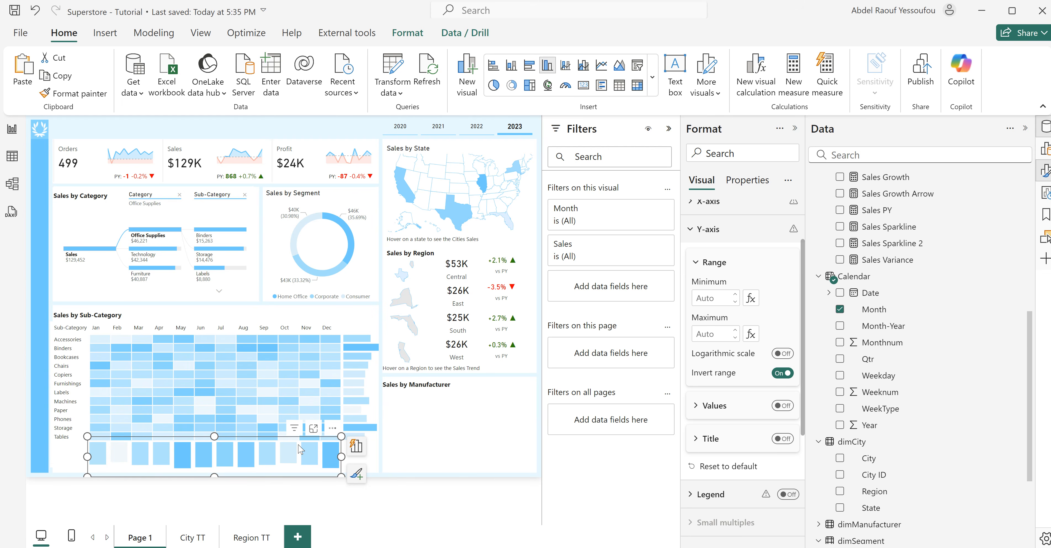
- Set the space between categories of the monthly columns to 10%
{"action": "scroll", "coordinate": [742, 408], "scroll_direction": "up", "scroll_amount": 2}
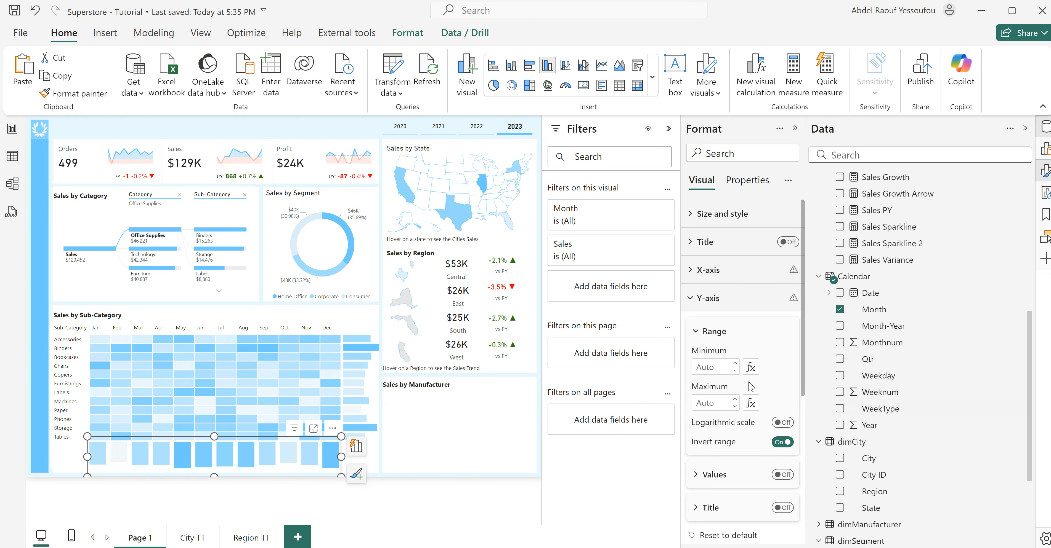
{"action": "left_click", "coordinate": [713, 302]}
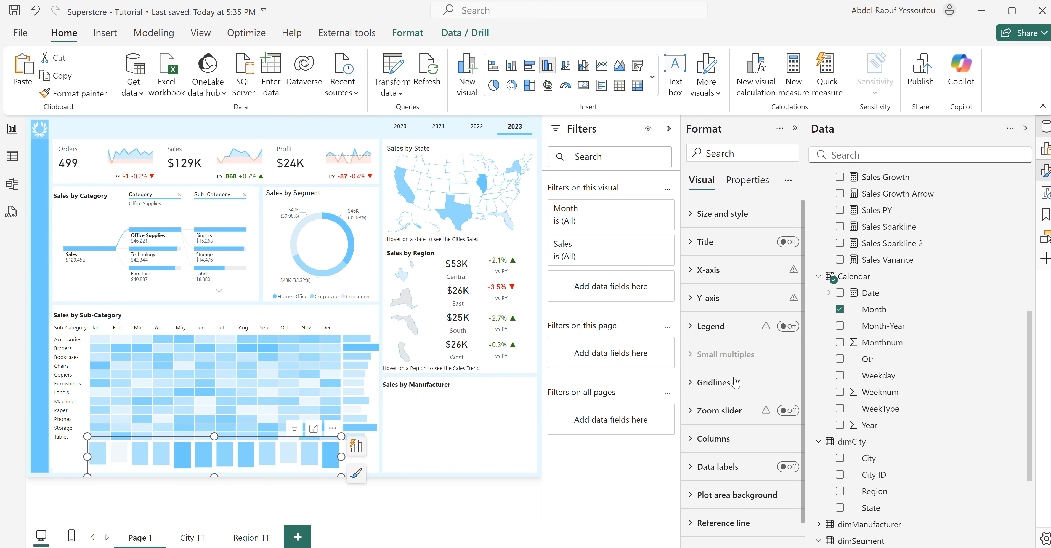
{"action": "left_click", "coordinate": [712, 439]}
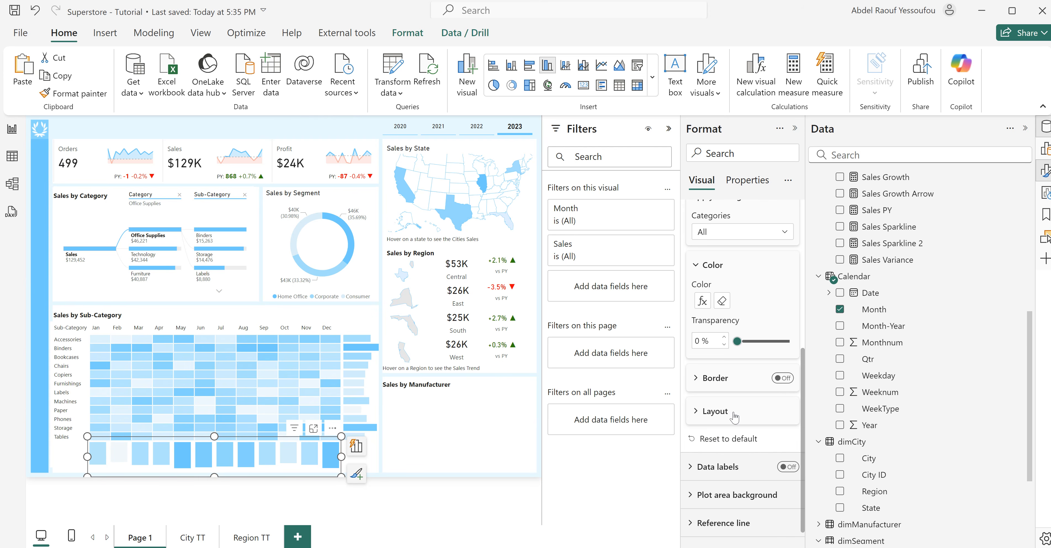
{"action": "left_click", "coordinate": [720, 412]}
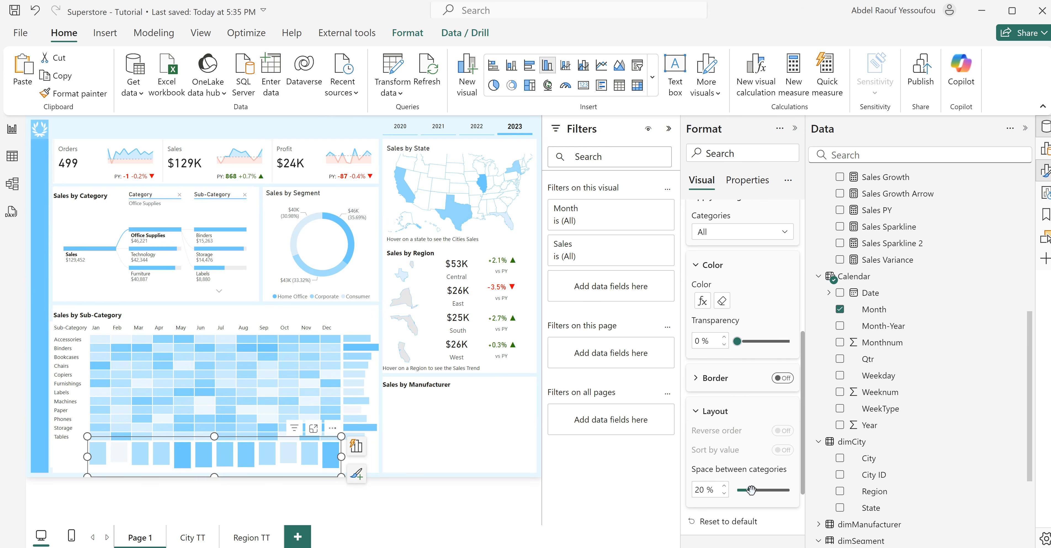
{"action": "left_click_drag", "start_coordinate": [750, 492], "coordinate": [746, 491]}
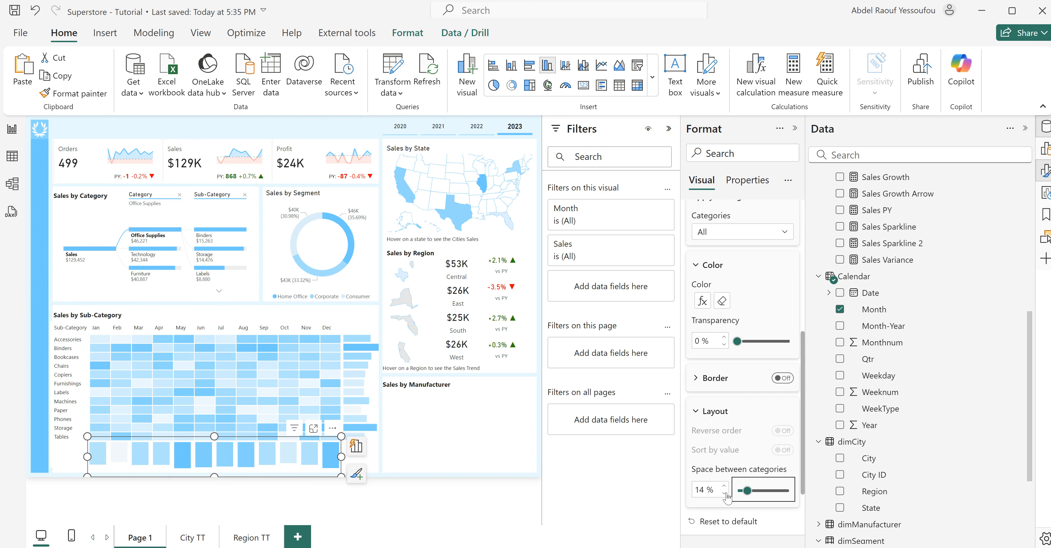
{"action": "left_click", "coordinate": [723, 486]}
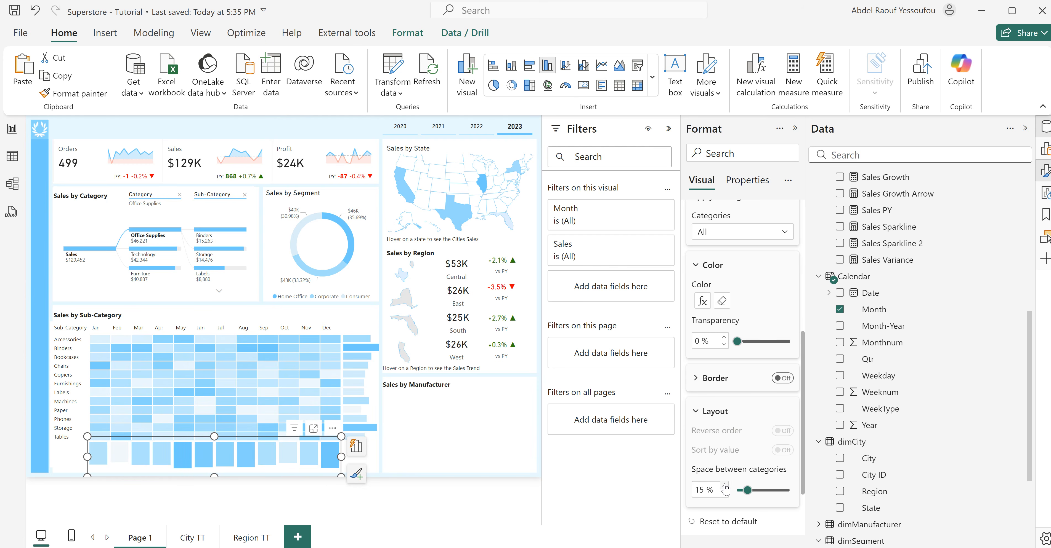
{"action": "left_click", "coordinate": [724, 486]}
{"action": "left_click", "coordinate": [723, 486]}
{"action": "left_click", "coordinate": [724, 485]}
{"action": "left_click", "coordinate": [724, 493]}
{"action": "left_click", "coordinate": [724, 493]}
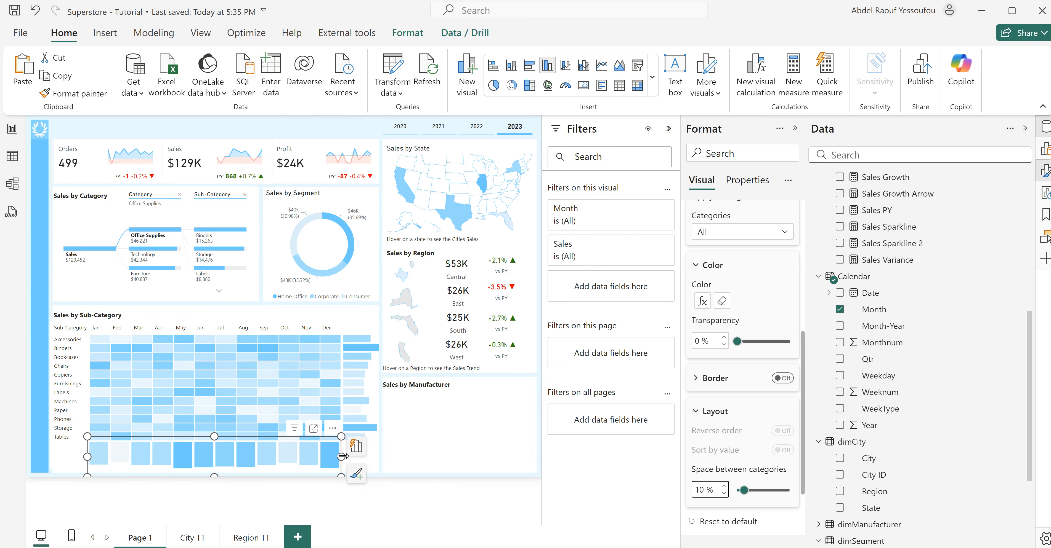
- Nudge the column chart to line up with the heatmap's month columns, and set the space between categories to 7%
{"action": "left_click_drag", "start_coordinate": [342, 456], "coordinate": [339, 463]}
{"action": "key", "text": "Right"}
{"action": "key", "text": "Right"}
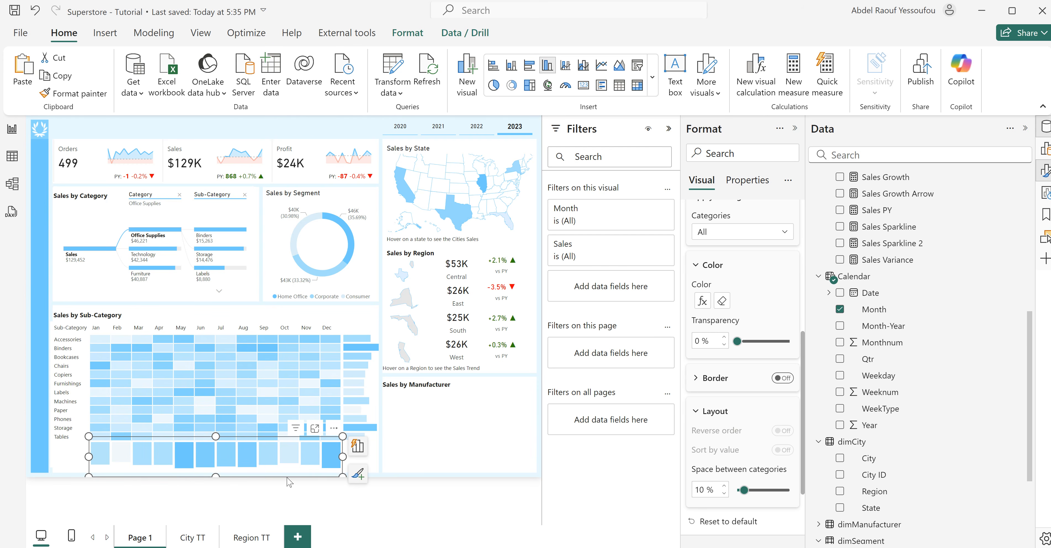
{"action": "key", "text": "Up"}
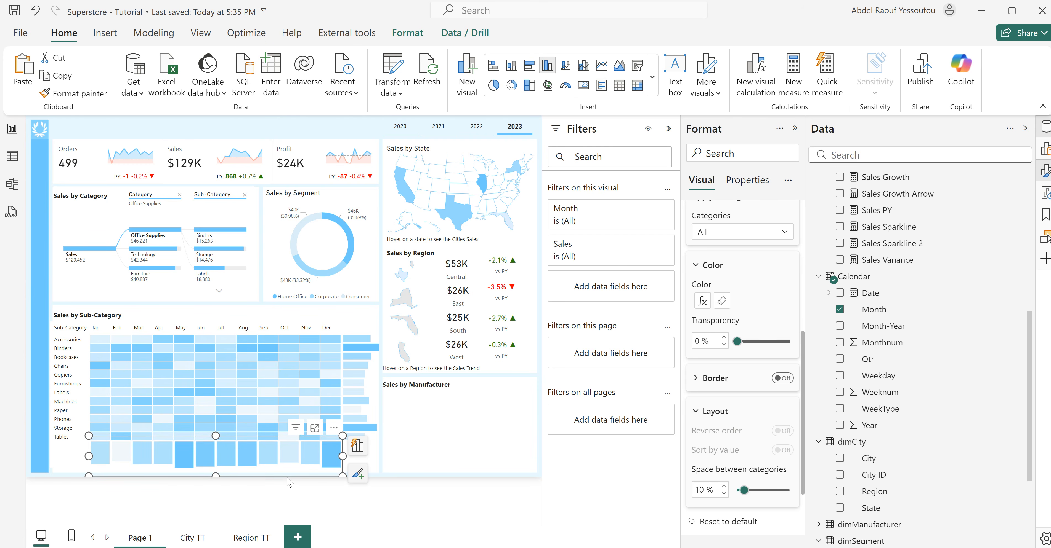
{"action": "key", "text": "Left"}
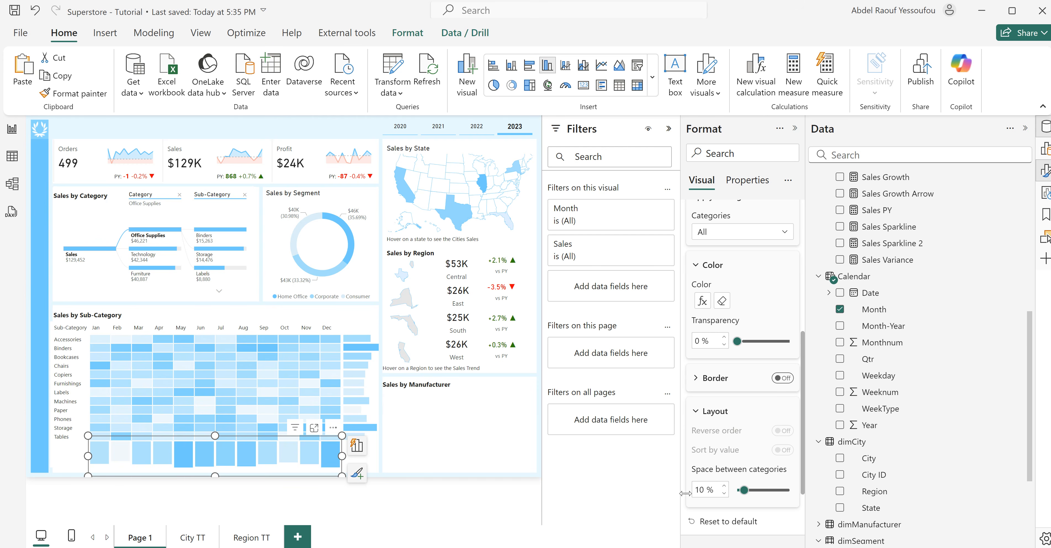
{"action": "left_click", "coordinate": [724, 494]}
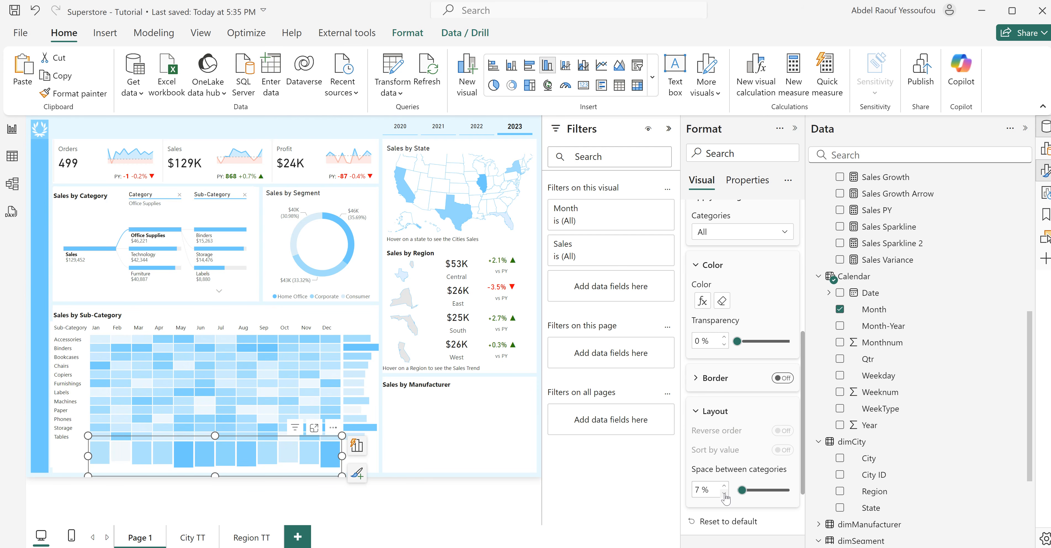
{"action": "left_click", "coordinate": [400, 454]}
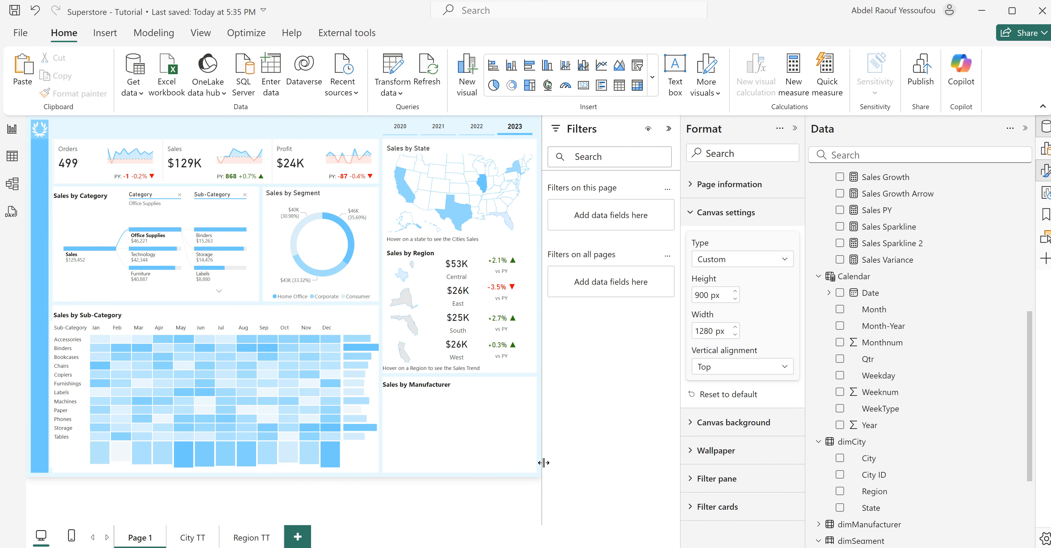
- Turn off the background of the Sales by Sub-Category matrix and deselect it
{"action": "left_click", "coordinate": [59, 471]}
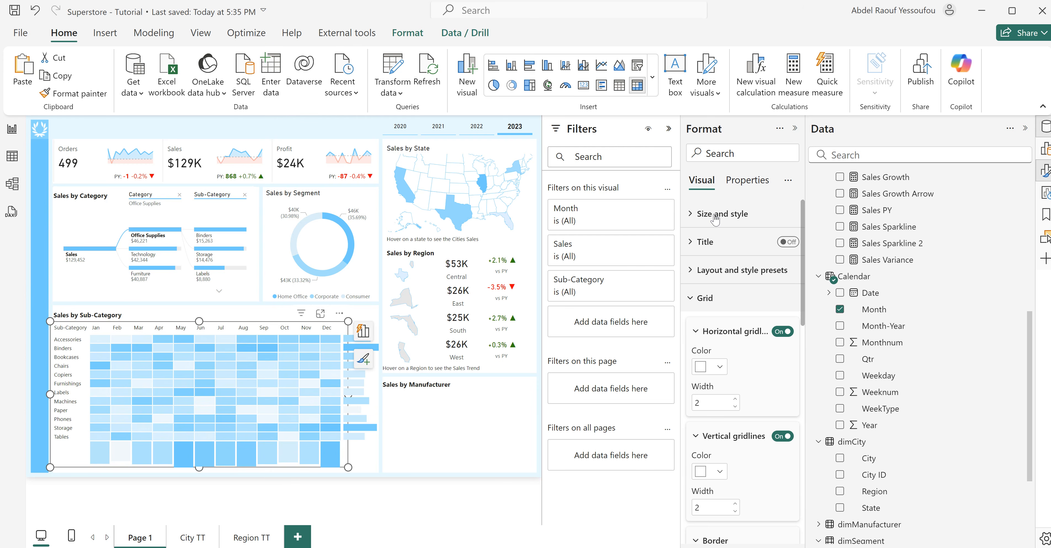
{"action": "left_click", "coordinate": [712, 221]}
{"action": "left_click", "coordinate": [783, 477]}
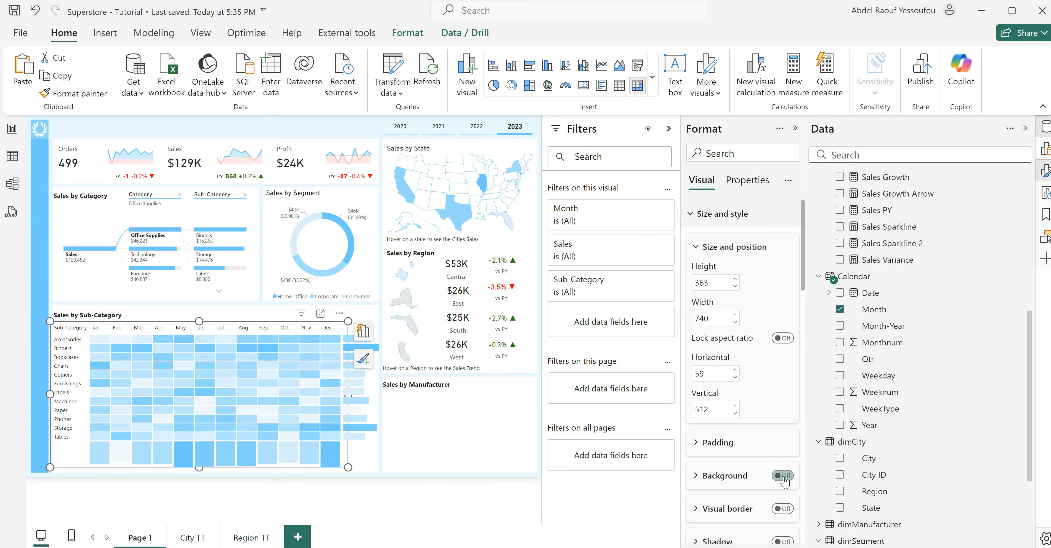
{"action": "left_click", "coordinate": [421, 460]}
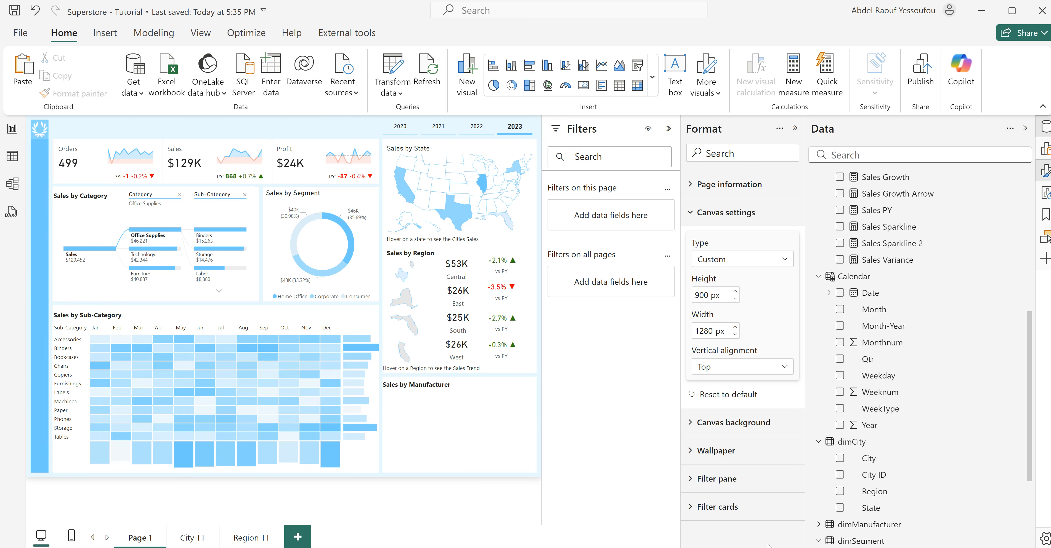
- Switch to the finished Superstore report to examine its Overview page, and return to the Superstore - Tutorial report
{"action": "mouse_move", "coordinate": [730, 547]}
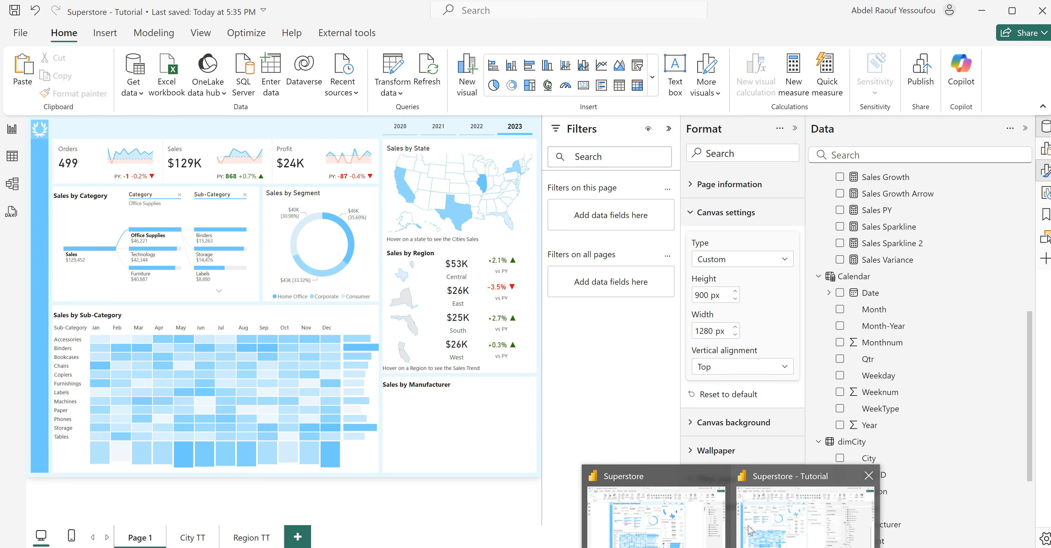
{"action": "left_click", "coordinate": [684, 527]}
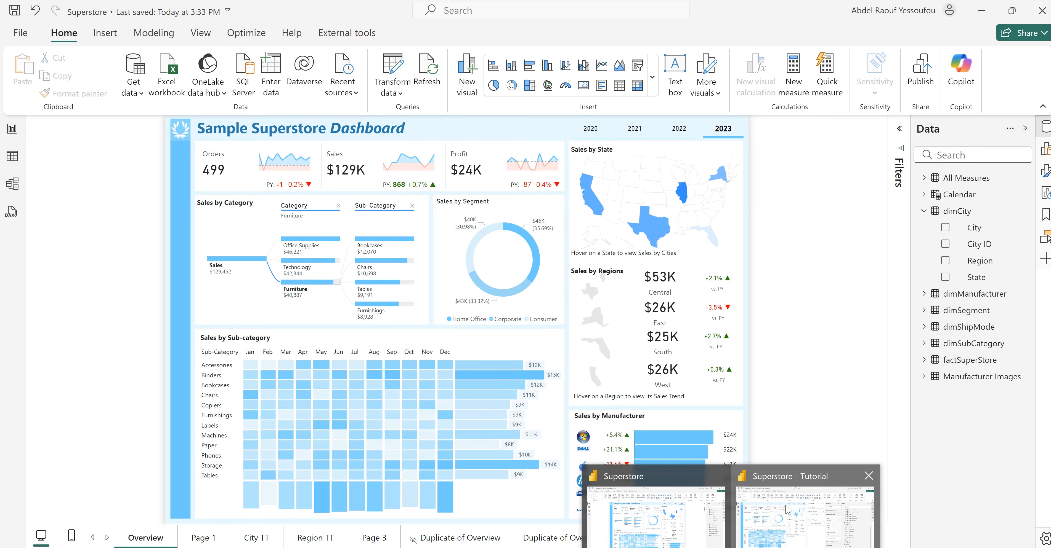
{"action": "left_click", "coordinate": [789, 510]}
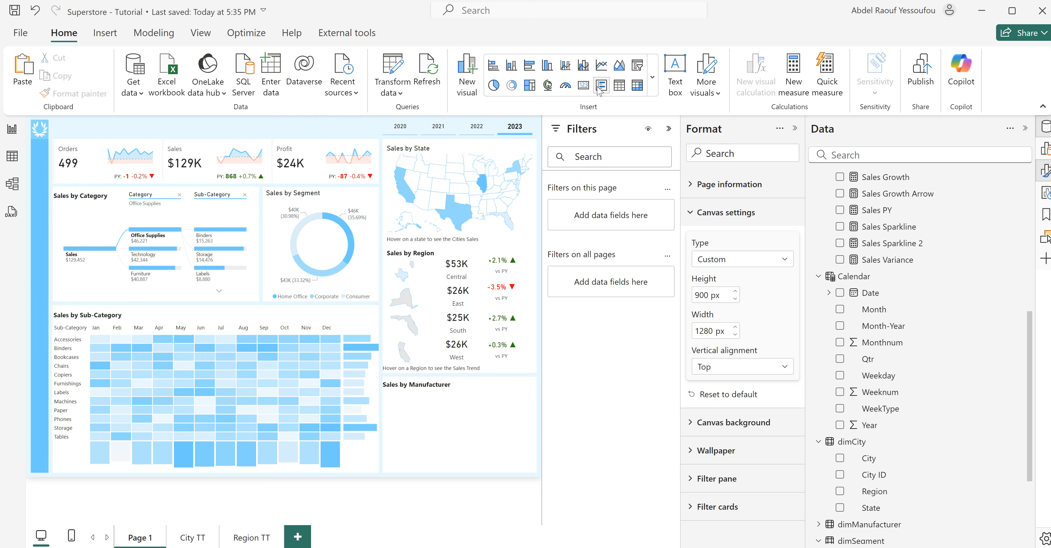
- Examine the city sales table on the City TT page and return to Page 1
{"action": "left_click", "coordinate": [192, 539]}
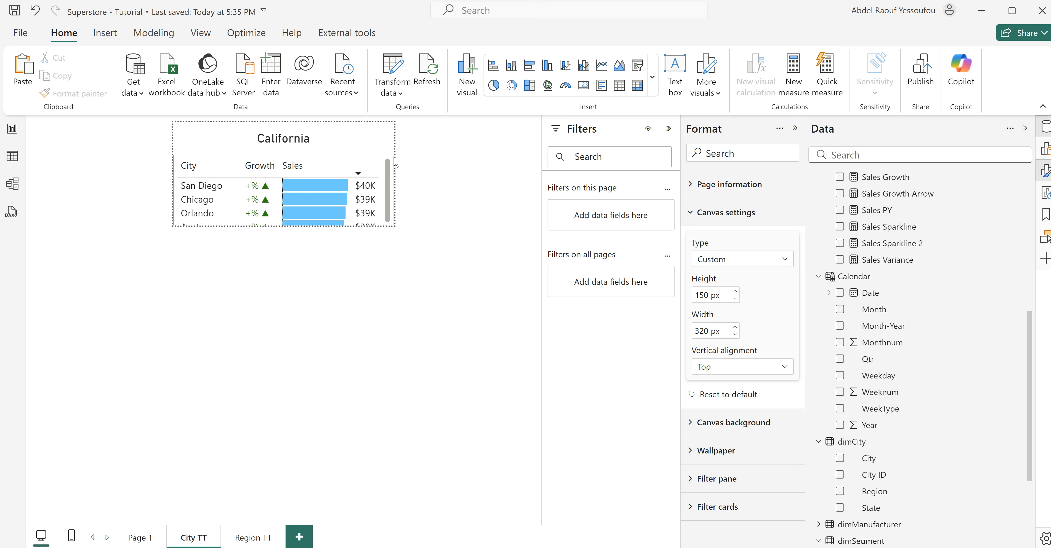
{"action": "left_click", "coordinate": [394, 163]}
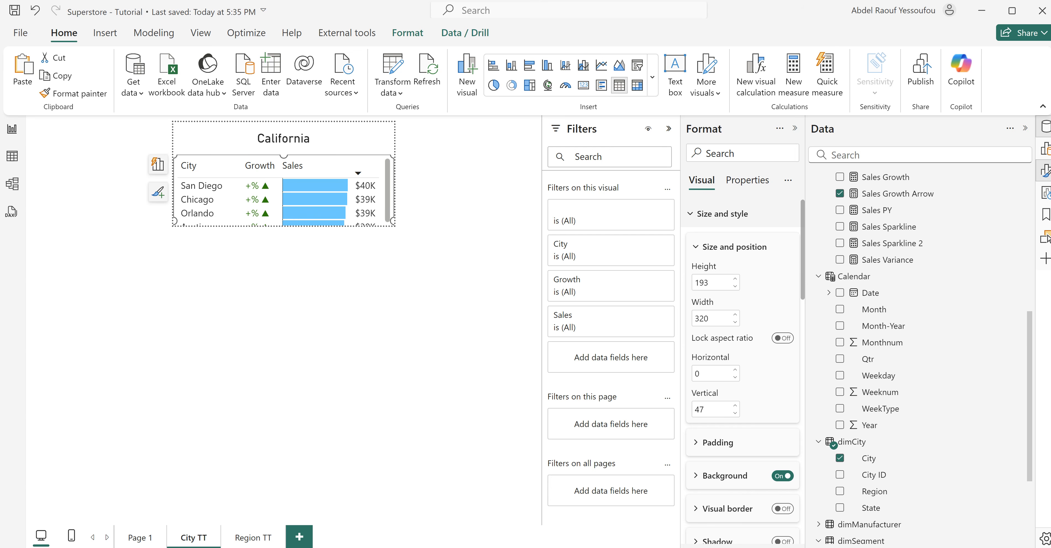
{"action": "left_click", "coordinate": [139, 538]}
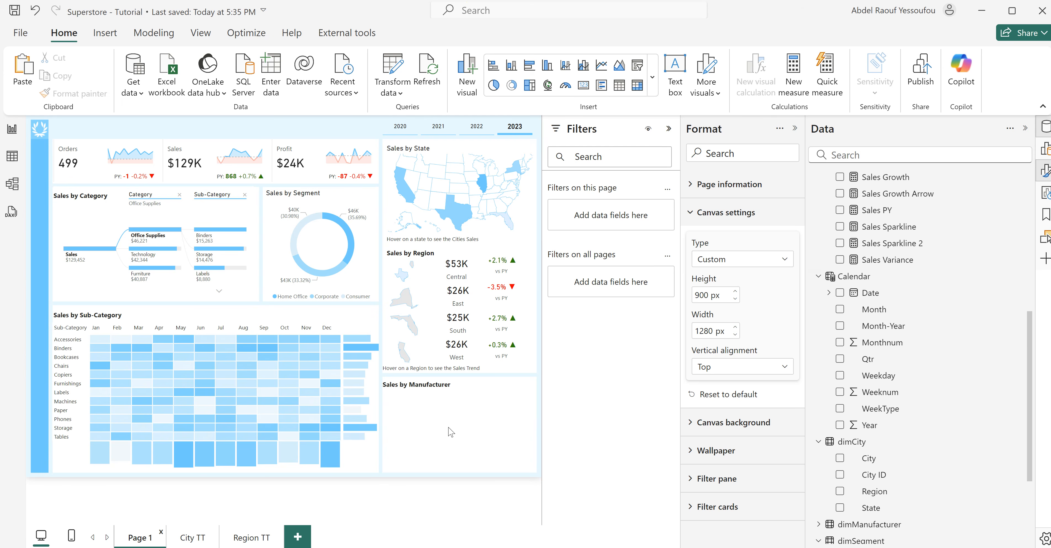
- Paste the copied city sales table onto Page 1, place it beneath the Sales by Manufacturer title, and widen it to 372
{"action": "key", "text": "ctrl+v"}
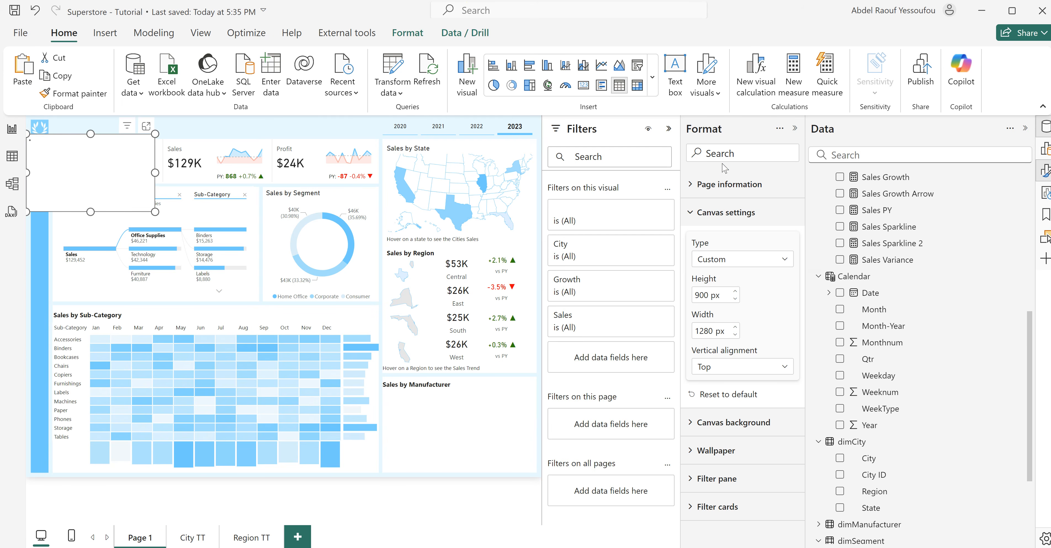
{"action": "left_click", "coordinate": [669, 130]}
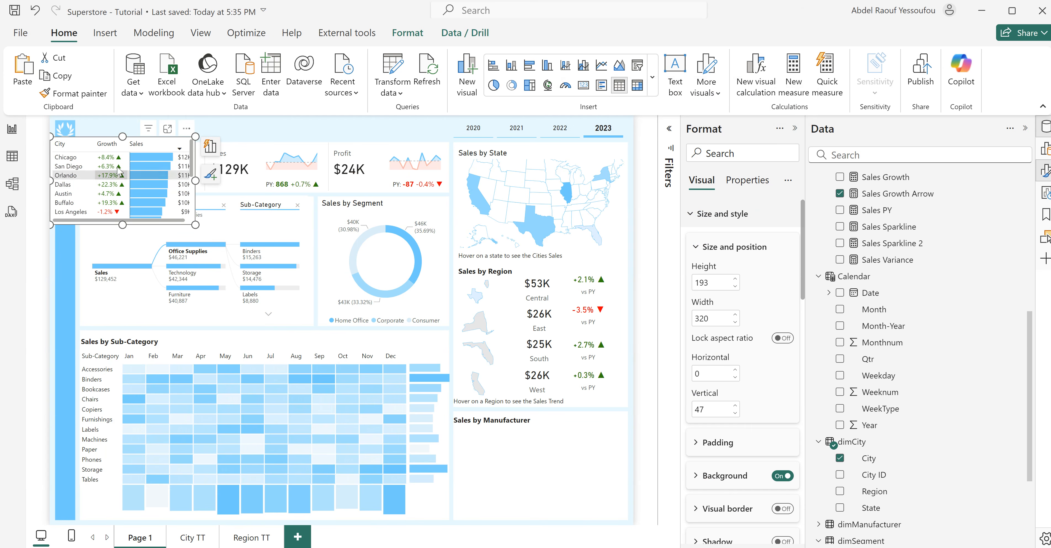
{"action": "left_click_drag", "start_coordinate": [189, 141], "coordinate": [594, 427]}
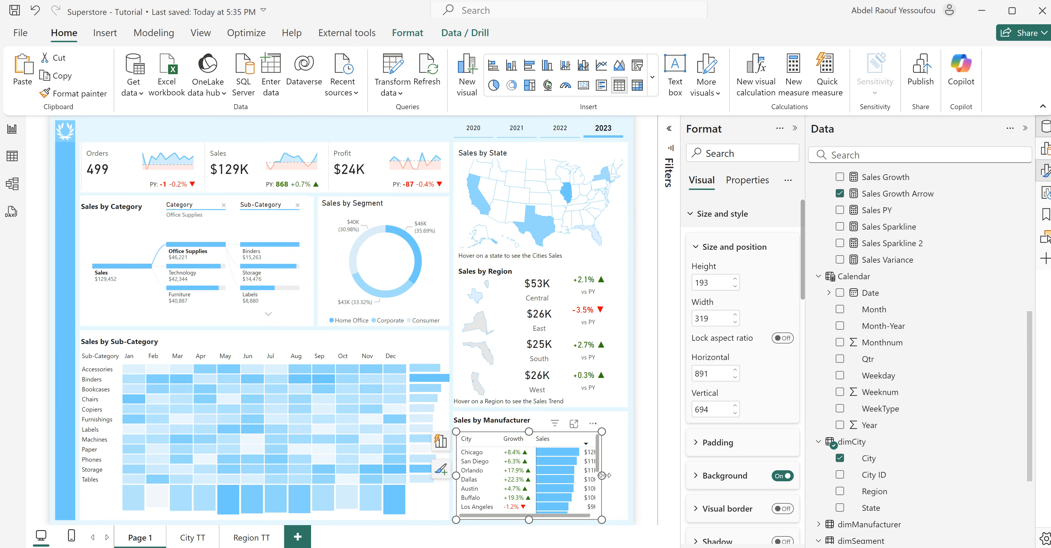
{"action": "left_click_drag", "start_coordinate": [607, 478], "coordinate": [630, 483]}
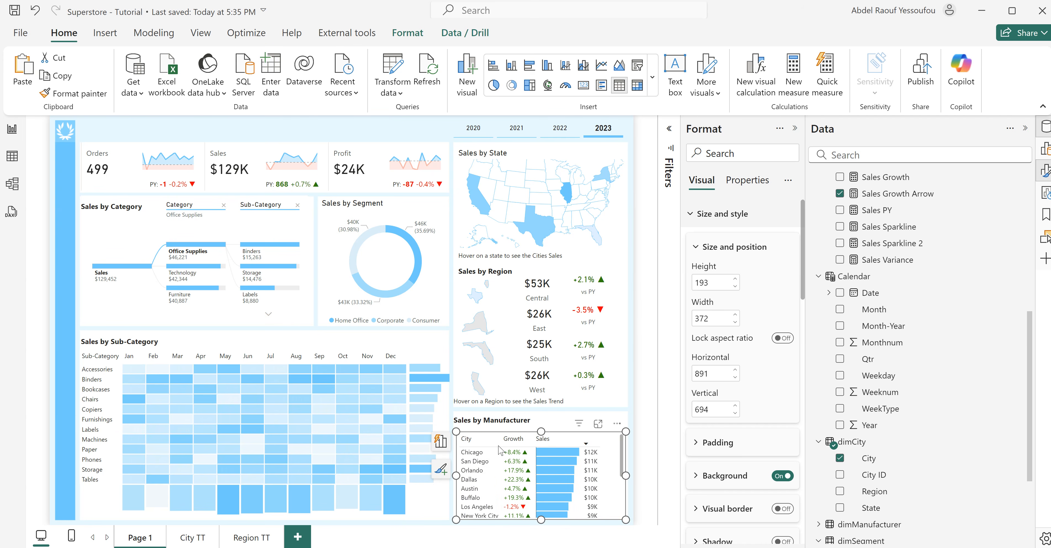
- Replace the City field in the pasted table with Manufacturer from dimManufacturer
{"action": "left_click", "coordinate": [444, 446]}
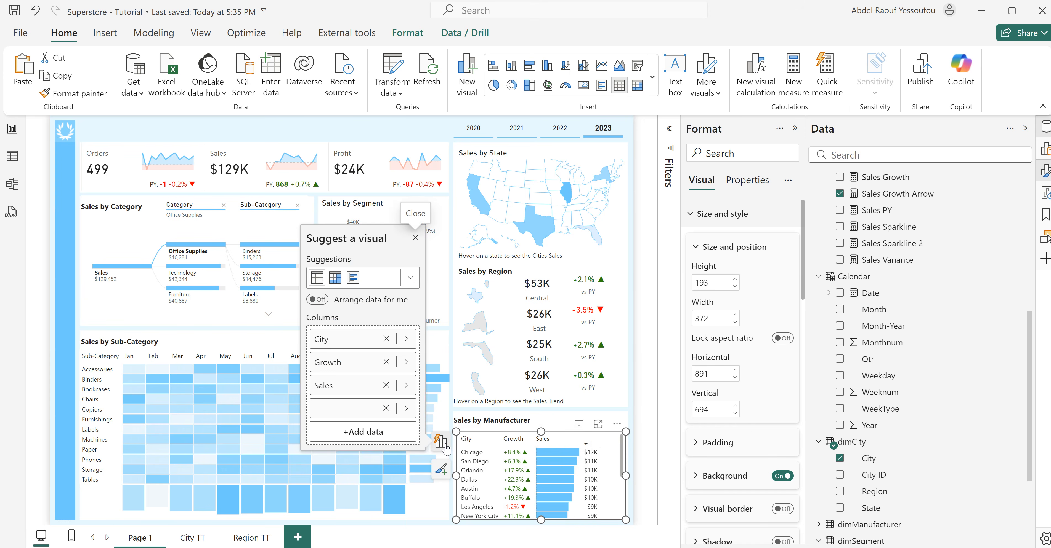
{"action": "left_click", "coordinate": [406, 339]}
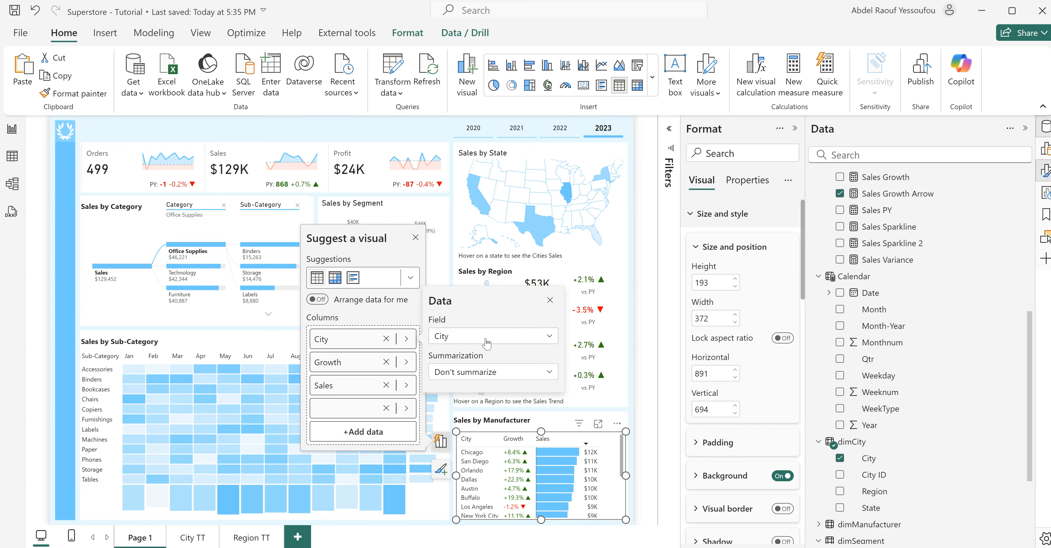
{"action": "left_click", "coordinate": [461, 344]}
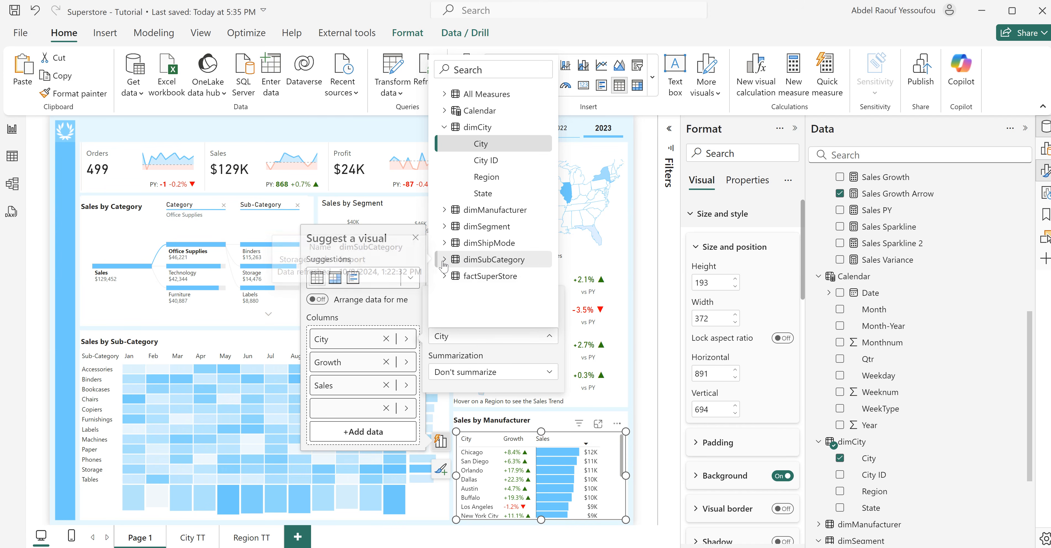
{"action": "left_click", "coordinate": [444, 212]}
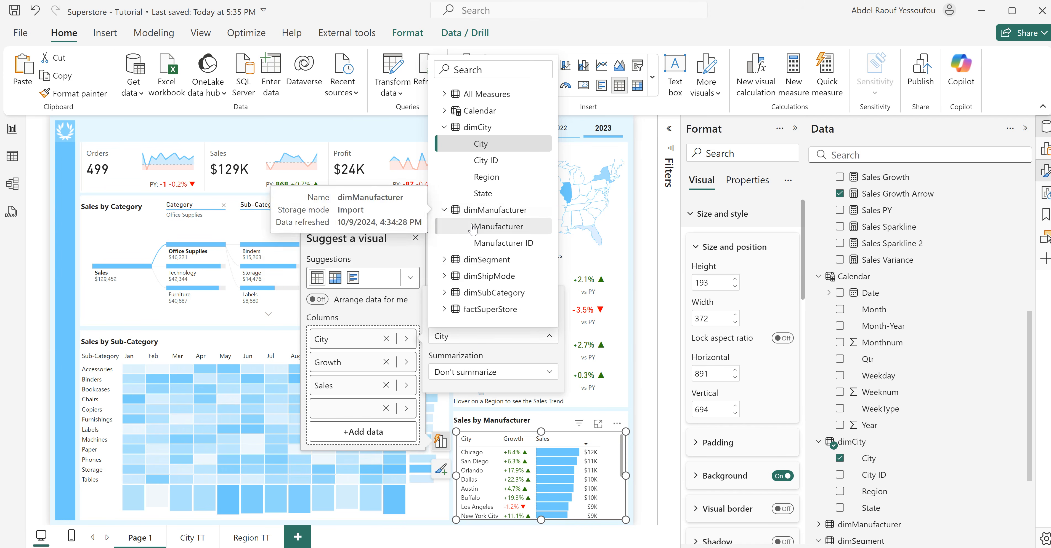
{"action": "left_click", "coordinate": [484, 228]}
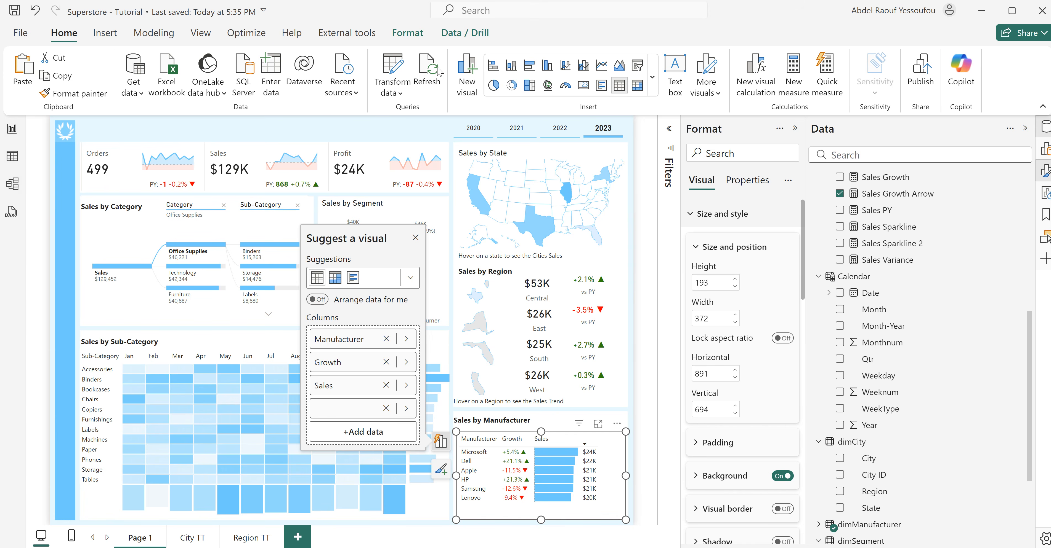
- Import Manufacturer Images.csv from the Superstore DATA folder as a new query in Power Query, and promote its first row to headers
{"action": "left_click", "coordinate": [396, 68]}
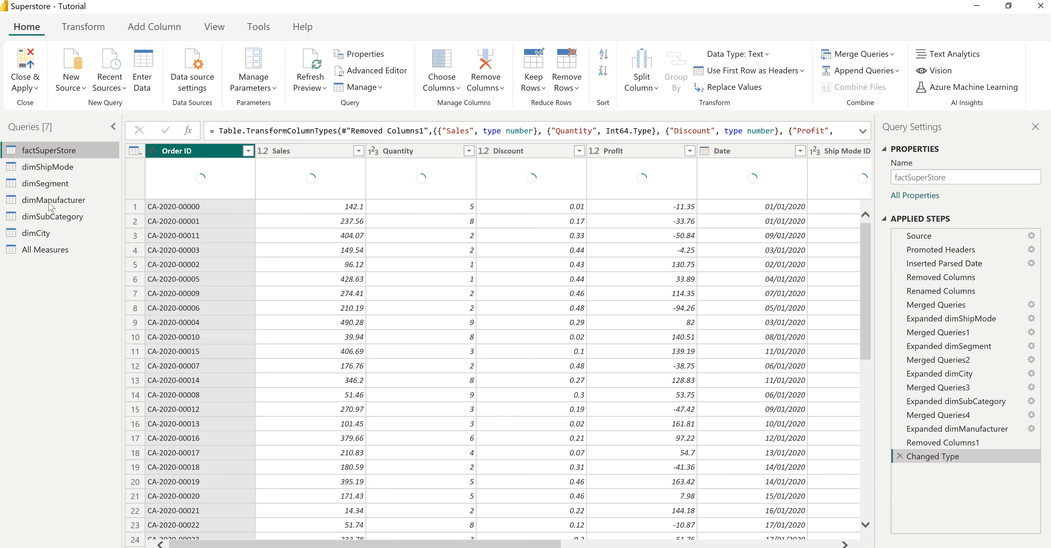
{"action": "left_click", "coordinate": [70, 84]}
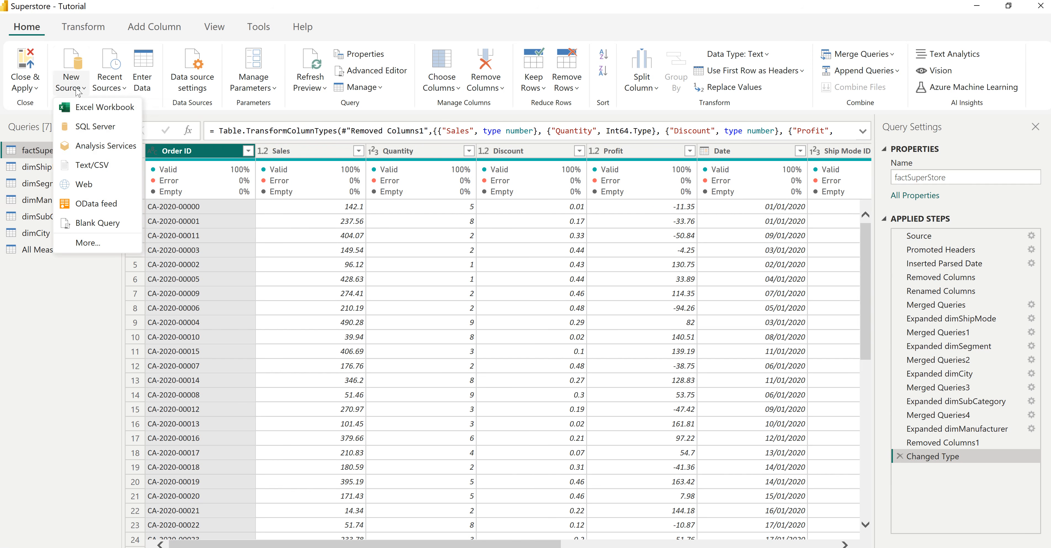
{"action": "left_click", "coordinate": [95, 166]}
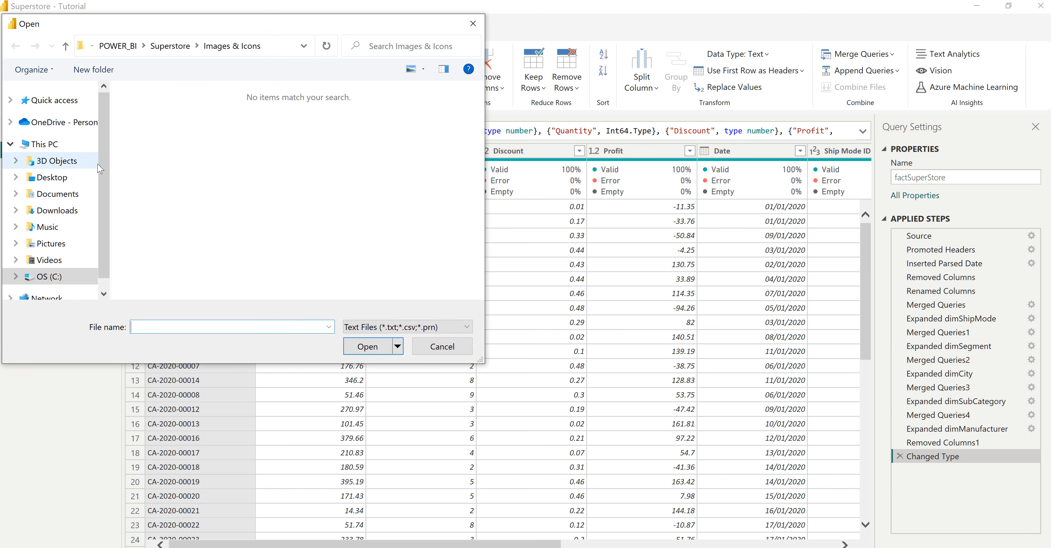
{"action": "left_click", "coordinate": [163, 49]}
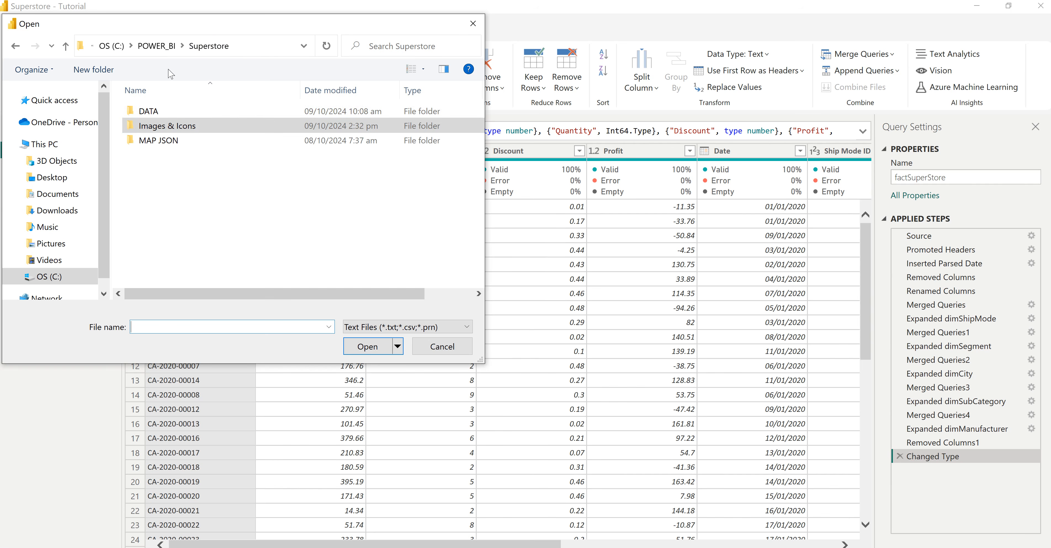
{"action": "double_click", "coordinate": [161, 112]}
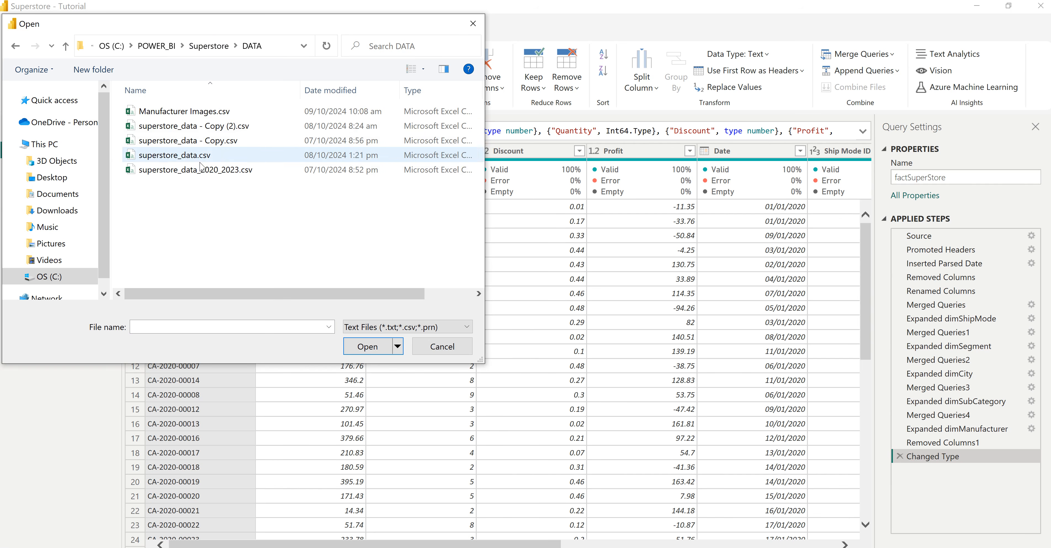
{"action": "left_click", "coordinate": [183, 113]}
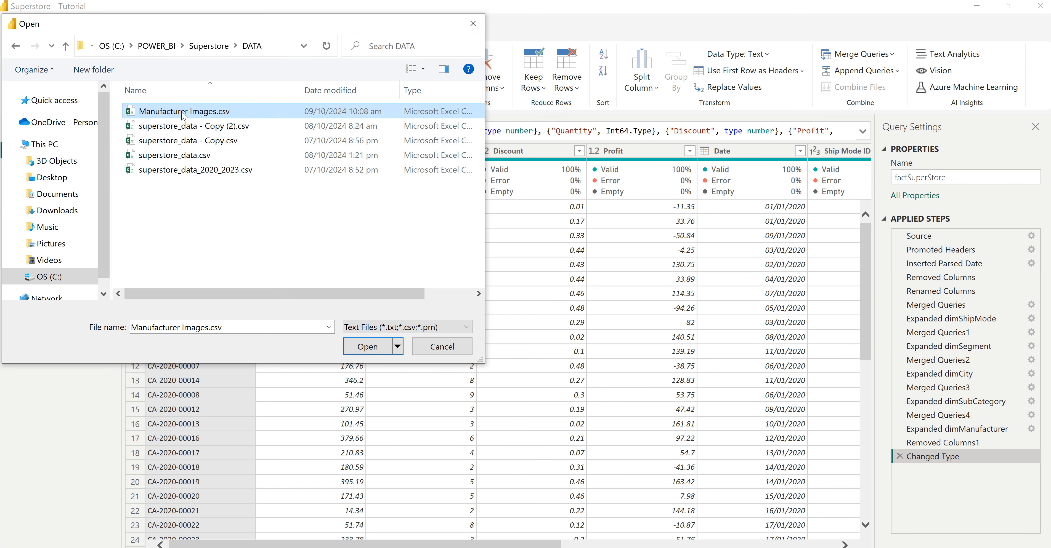
{"action": "left_click", "coordinate": [367, 347]}
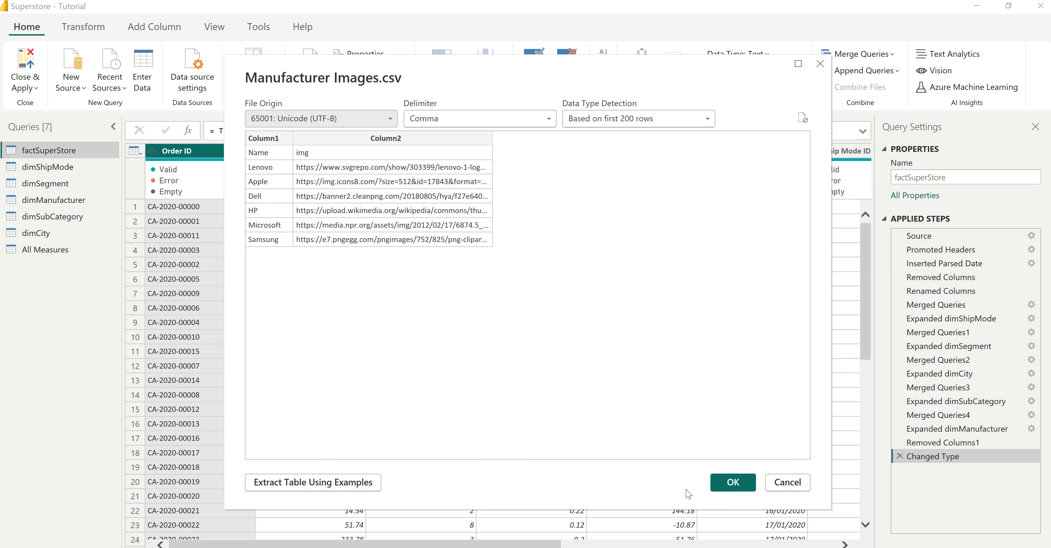
{"action": "left_click", "coordinate": [732, 483]}
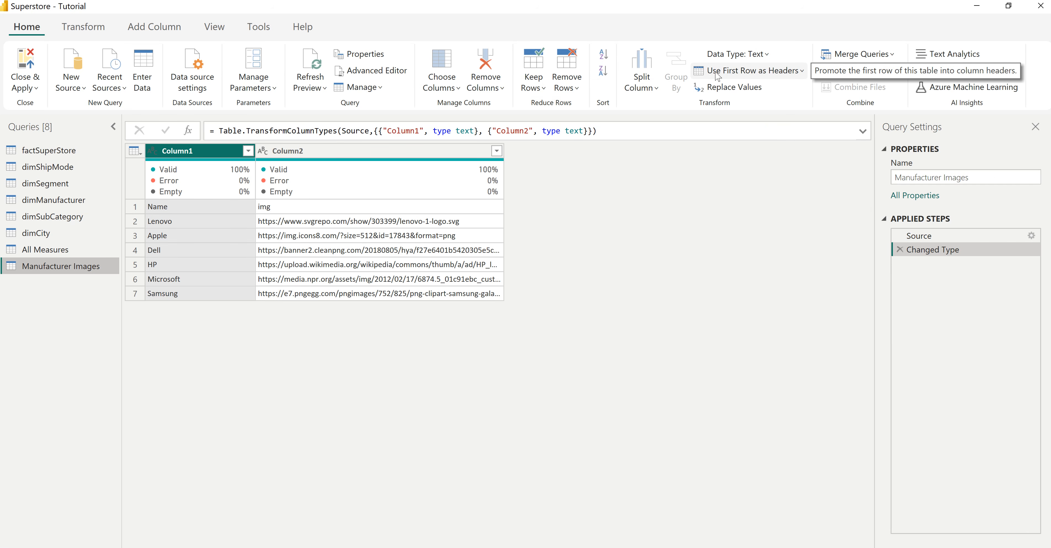
{"action": "left_click", "coordinate": [753, 76]}
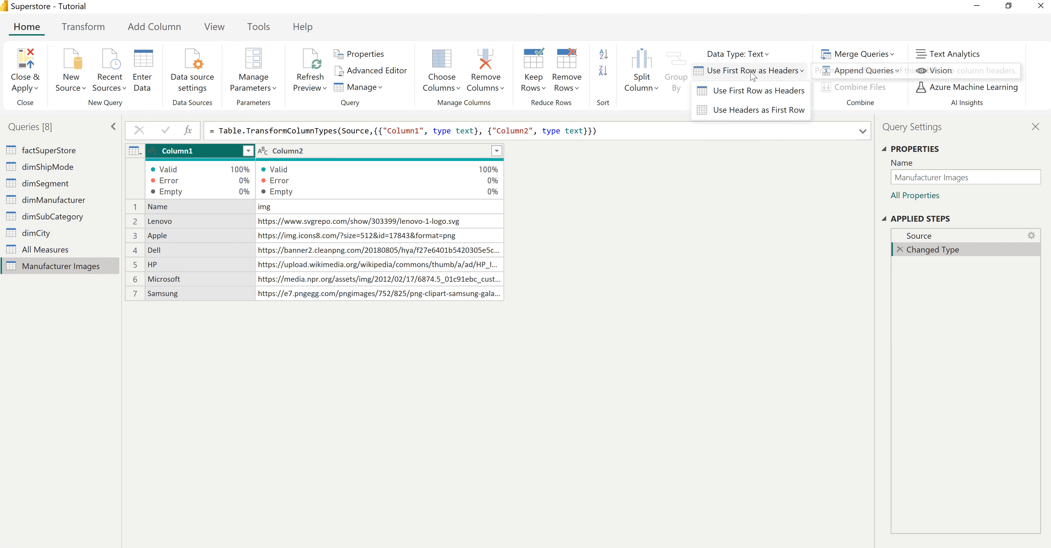
{"action": "left_click", "coordinate": [749, 91]}
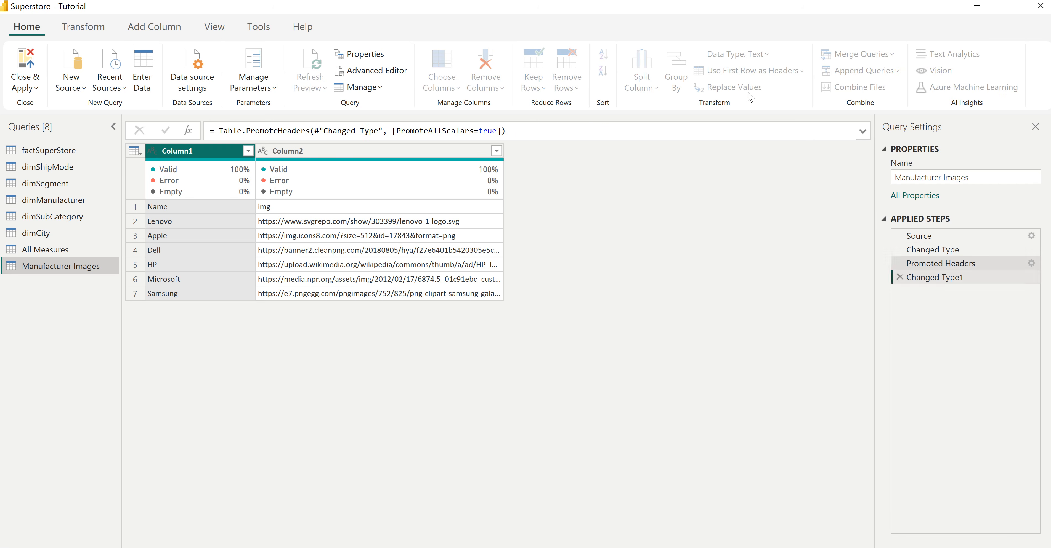
- Merge dimManufacturer with Manufacturer Images by matching Manufacturer to Name, using a Left Outer join
{"action": "left_click", "coordinate": [55, 201]}
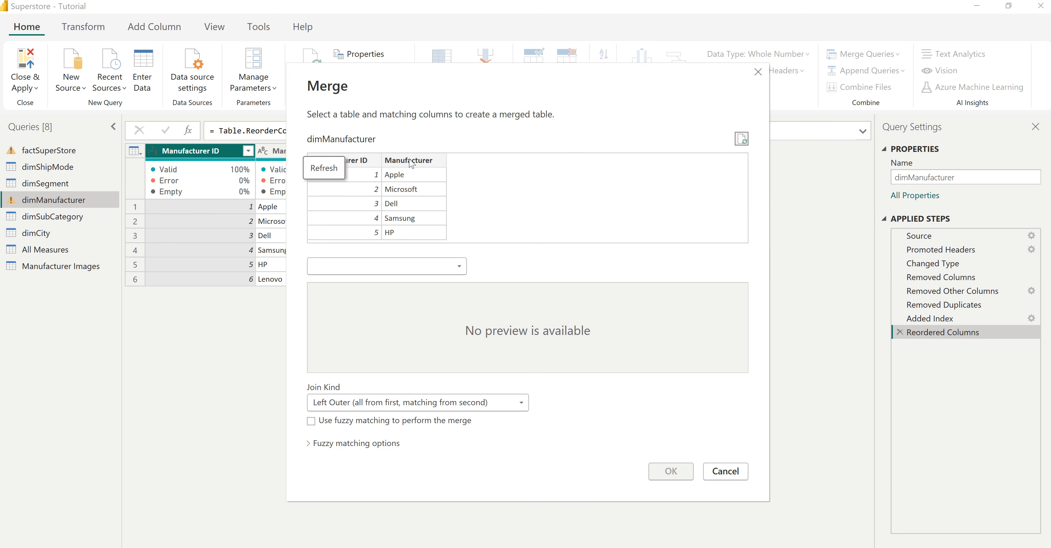
{"action": "left_click", "coordinate": [383, 266]}
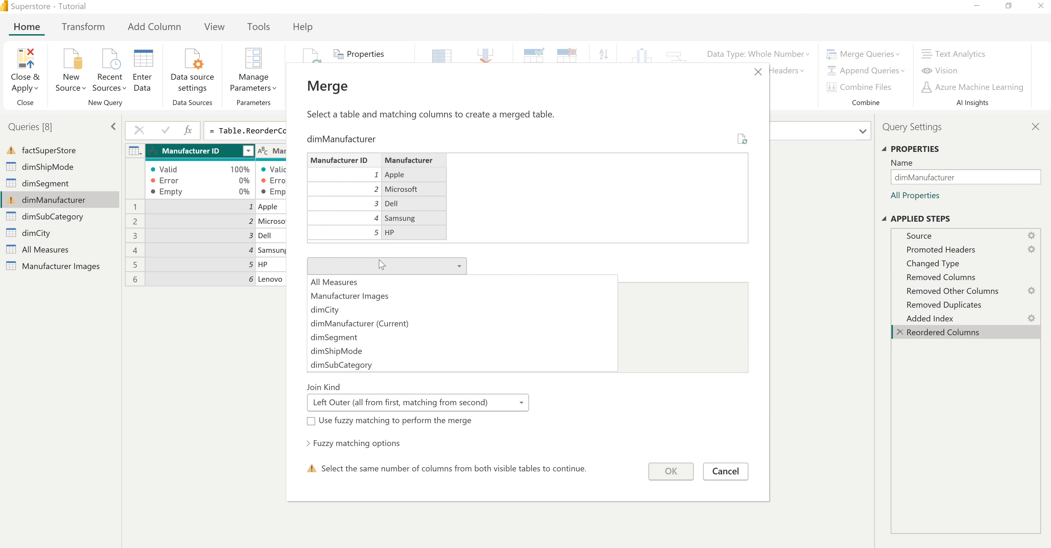
{"action": "left_click", "coordinate": [379, 296]}
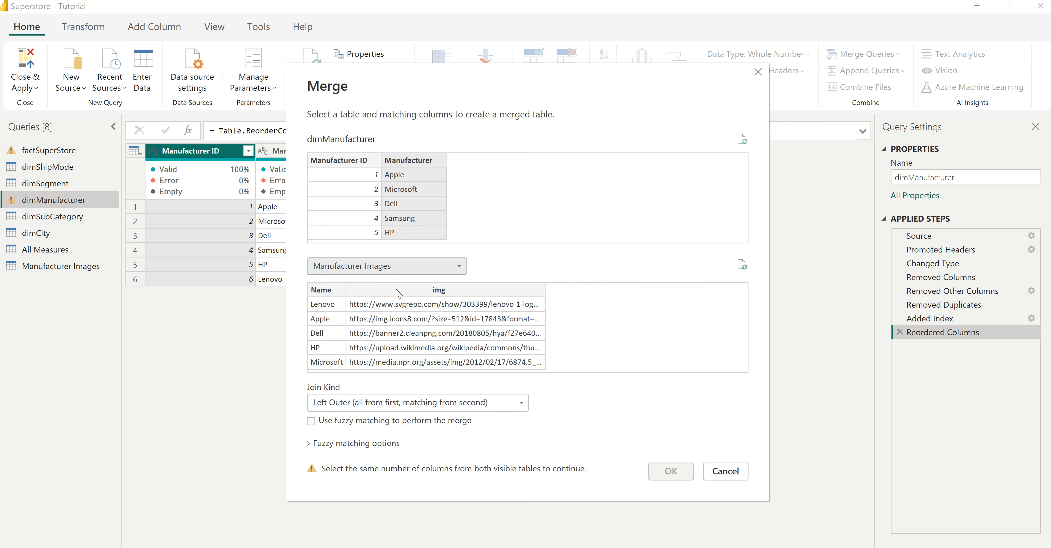
{"action": "left_click", "coordinate": [331, 291]}
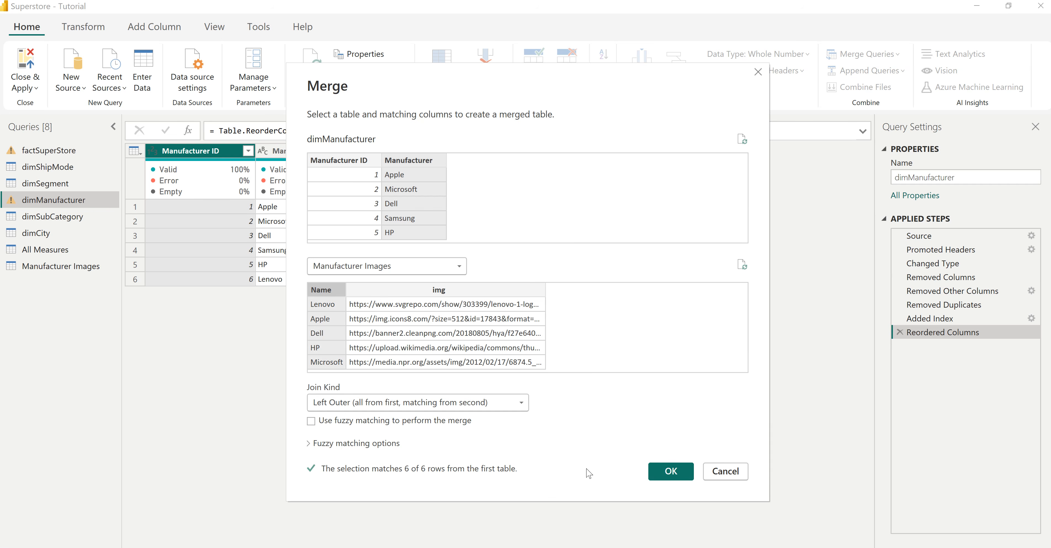
{"action": "left_click", "coordinate": [670, 472]}
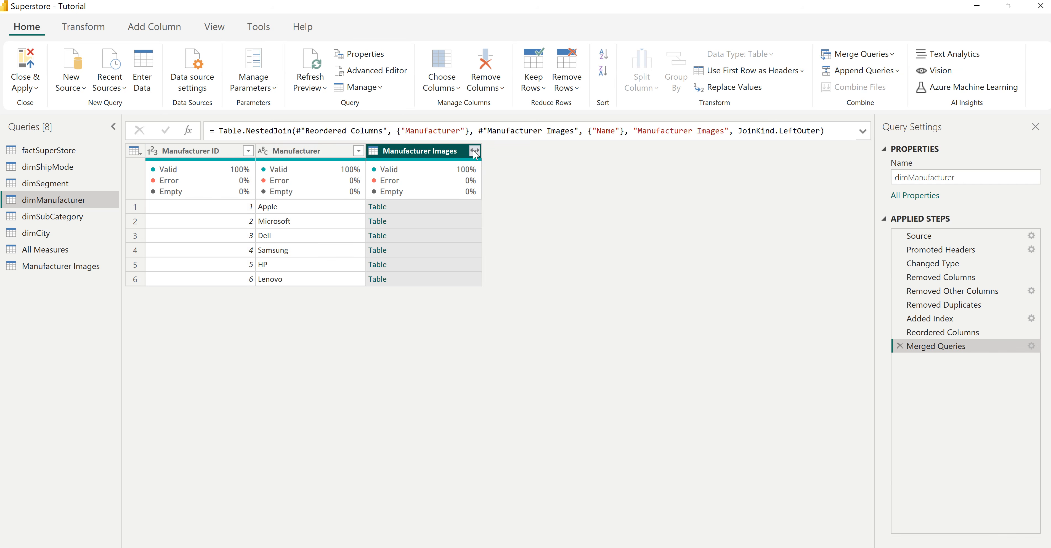
- Expand only the img column from the merged Manufacturer Images without the original name prefix, and apply the query changes to the report
{"action": "left_click", "coordinate": [475, 151]}
{"action": "left_click", "coordinate": [265, 277]}
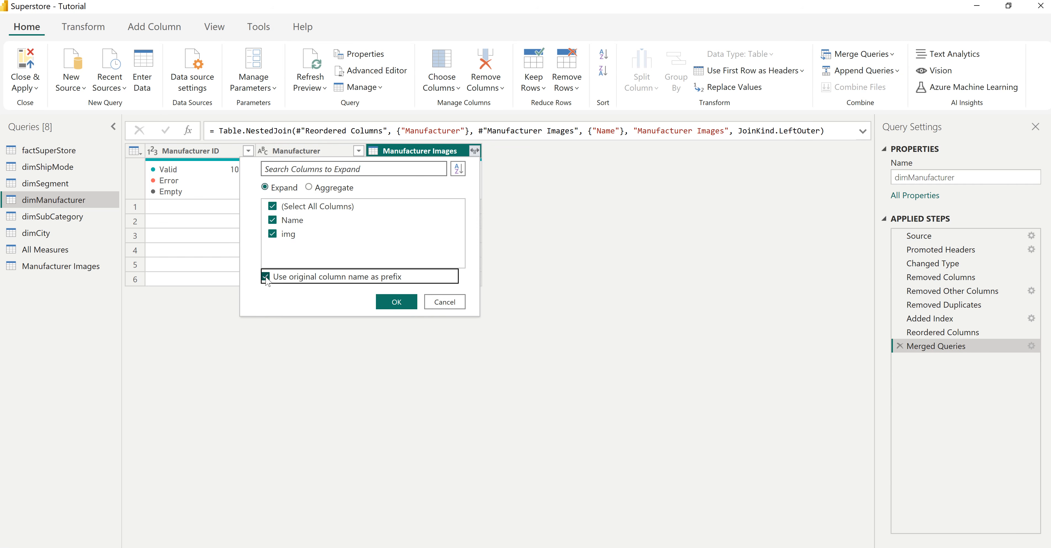
{"action": "left_click", "coordinate": [272, 206]}
{"action": "left_click", "coordinate": [273, 234]}
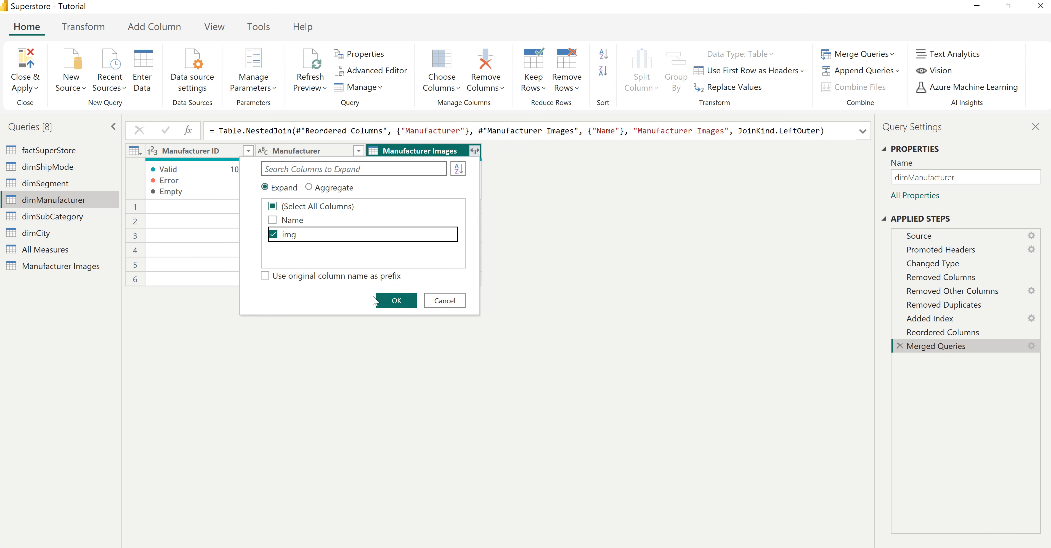
{"action": "left_click", "coordinate": [374, 301]}
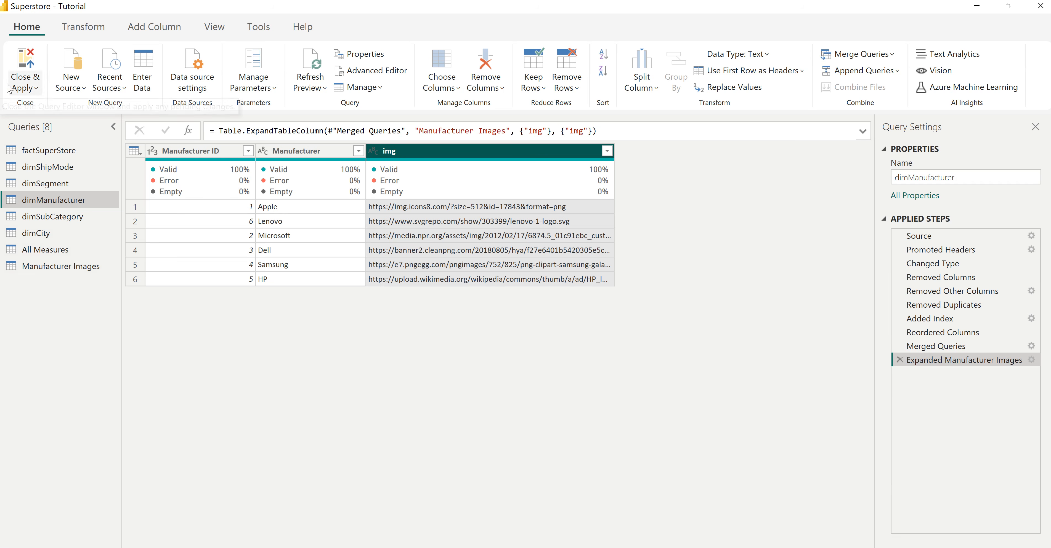
{"action": "left_click", "coordinate": [29, 65]}
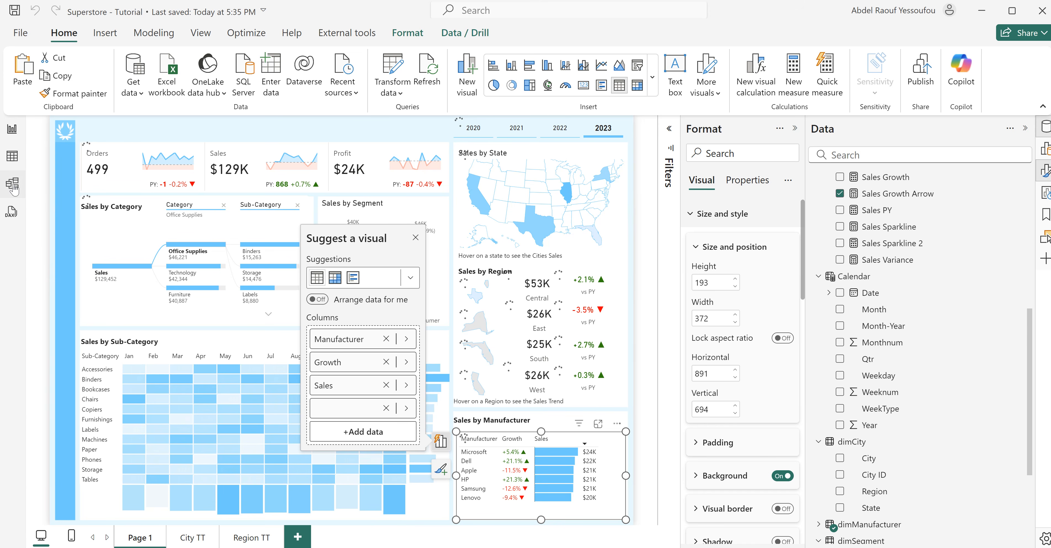
{"action": "left_click", "coordinate": [416, 239]}
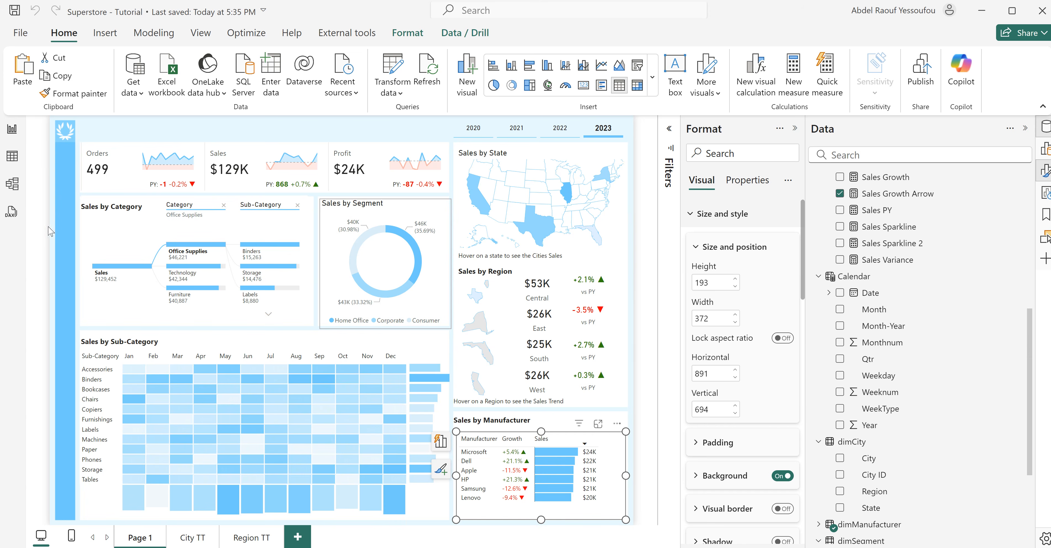
- Delete the model relationship between dimManufacturer and Manufacturer Images, and return to the report page
{"action": "left_click", "coordinate": [13, 184]}
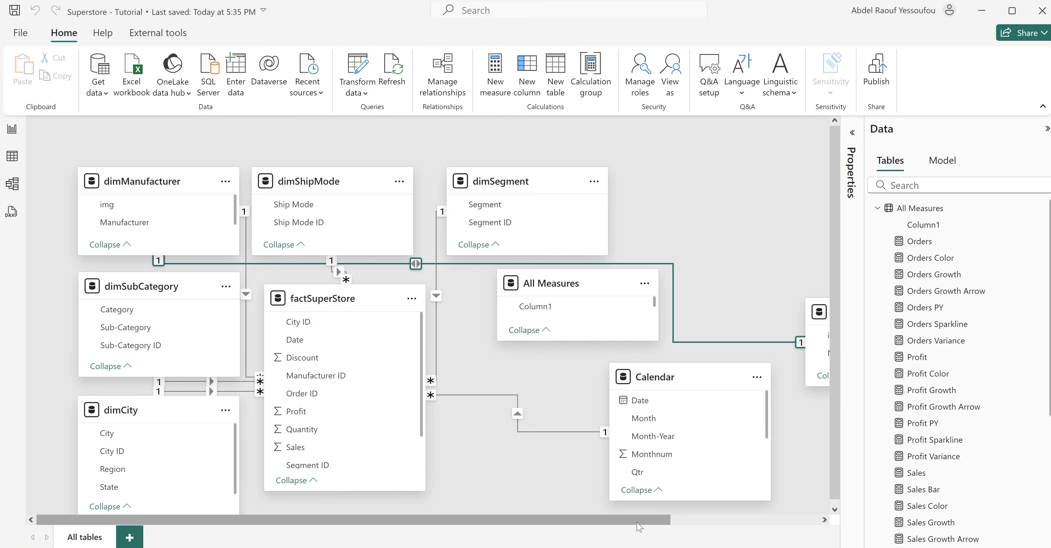
{"action": "left_click_drag", "start_coordinate": [653, 523], "coordinate": [783, 524]}
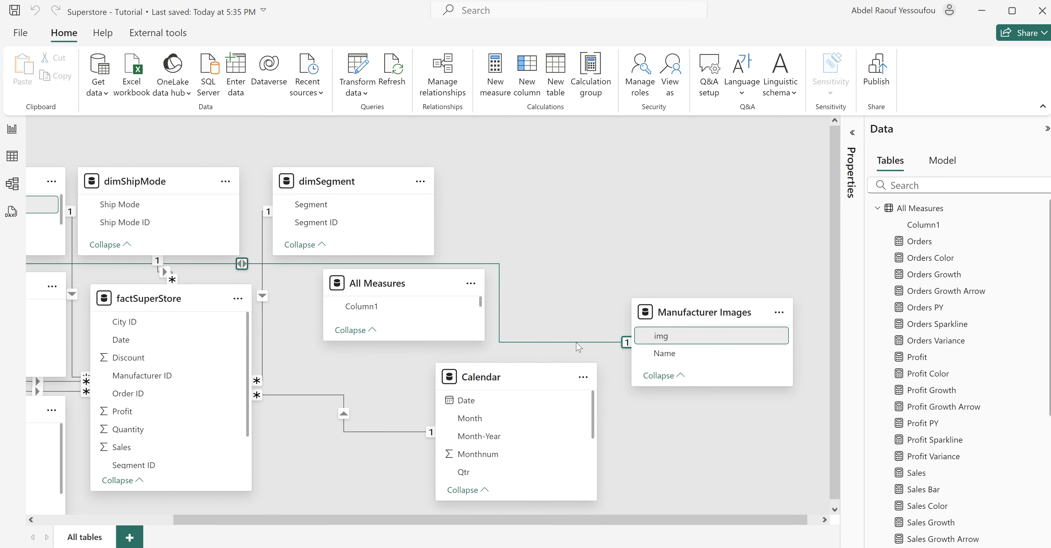
{"action": "right_click", "coordinate": [578, 342]}
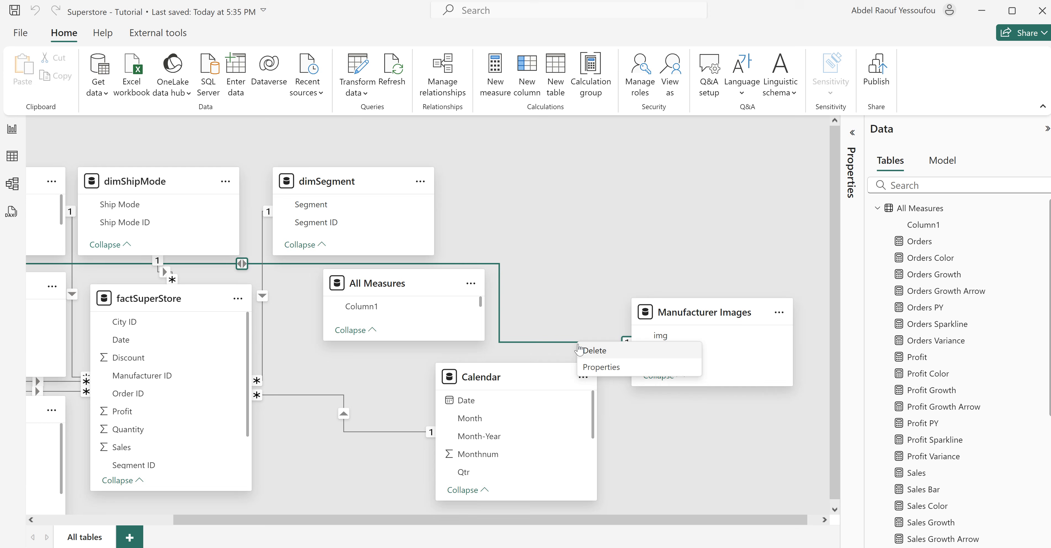
{"action": "left_click", "coordinate": [595, 351]}
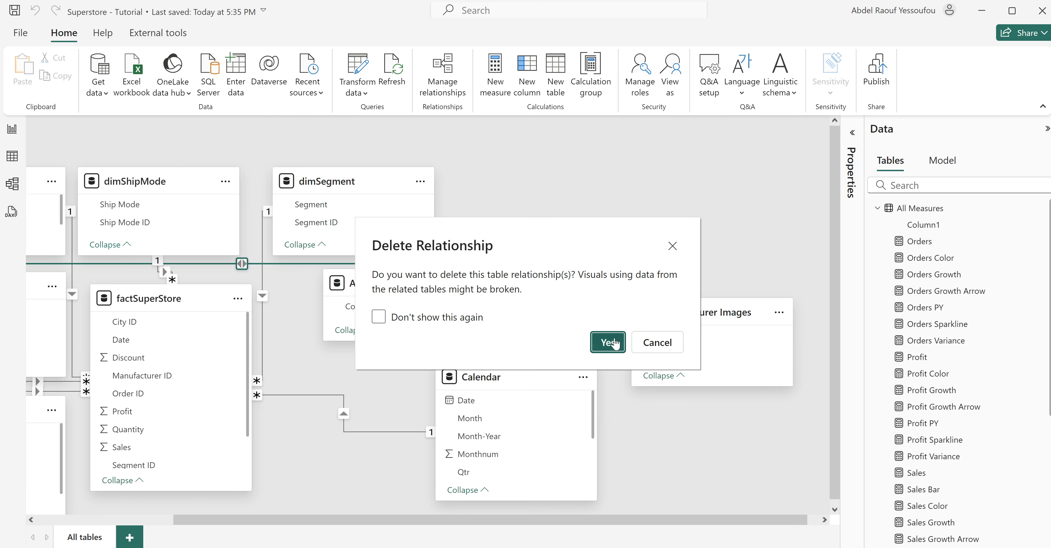
{"action": "left_click", "coordinate": [610, 342]}
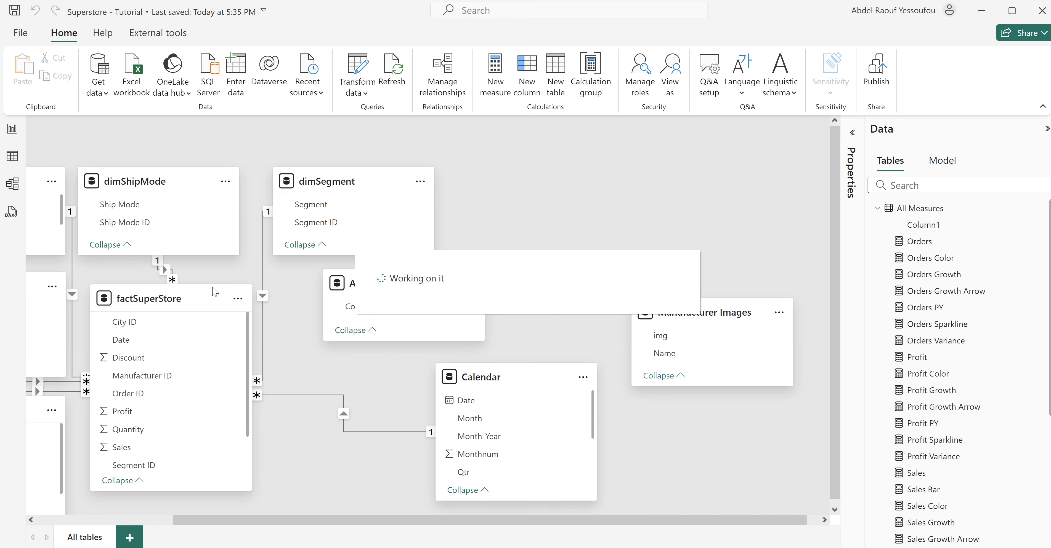
{"action": "left_click", "coordinate": [11, 131]}
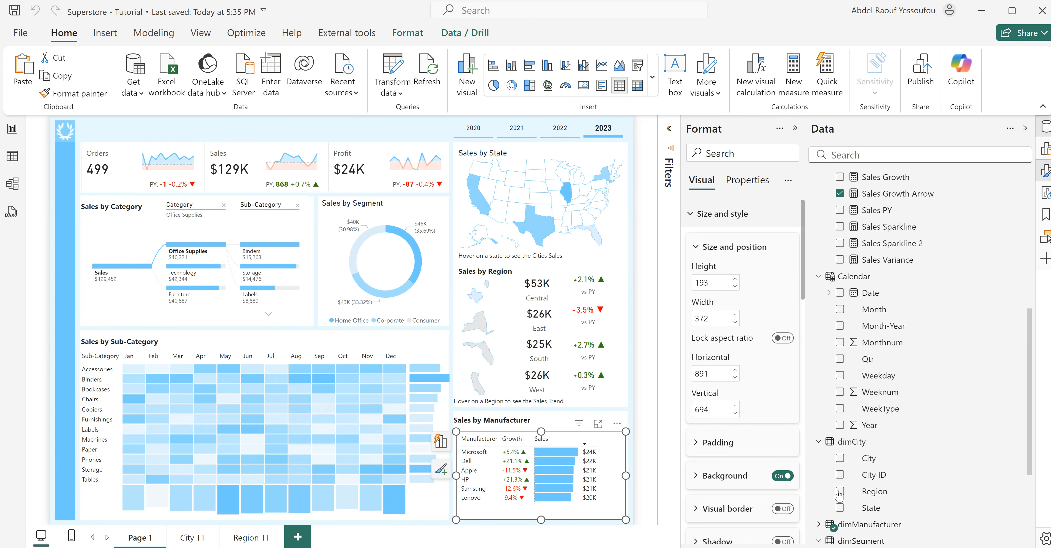
- Add the dimManufacturer img field to the Sales by Manufacturer table and set its data category to Image URL
{"action": "scroll", "coordinate": [883, 457], "scroll_direction": "down", "scroll_amount": 4}
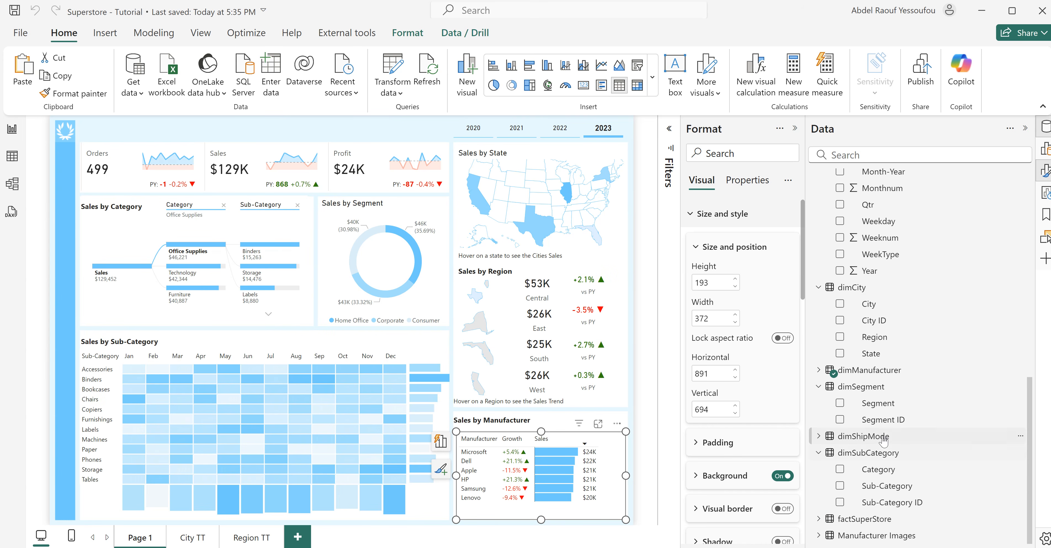
{"action": "left_click", "coordinate": [818, 372]}
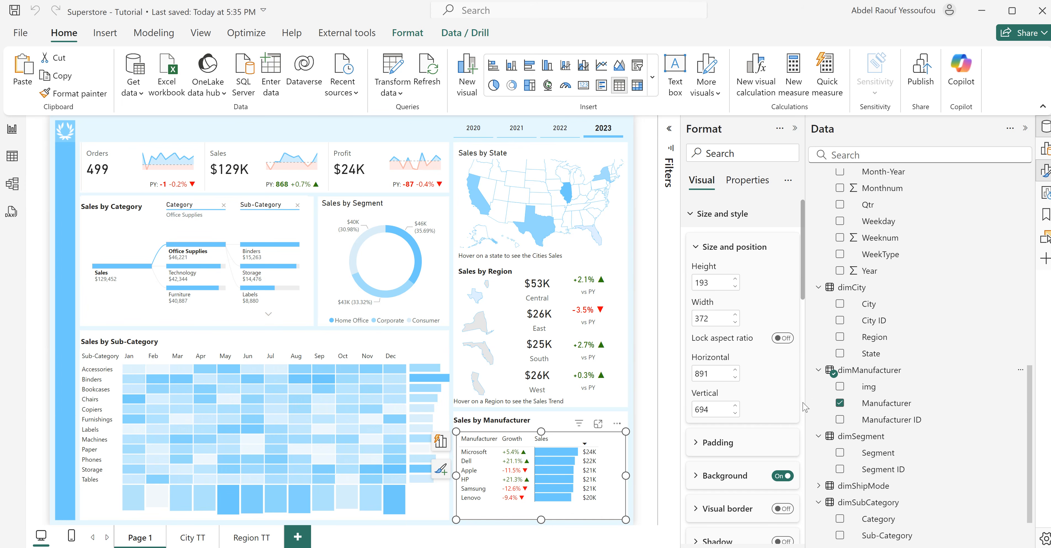
{"action": "left_click", "coordinate": [839, 387]}
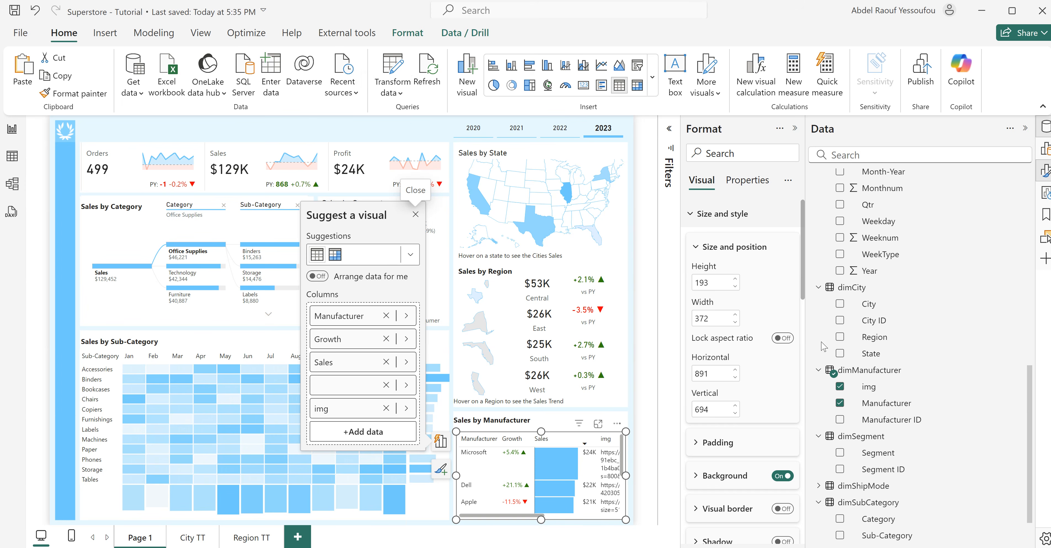
{"action": "left_click", "coordinate": [872, 391]}
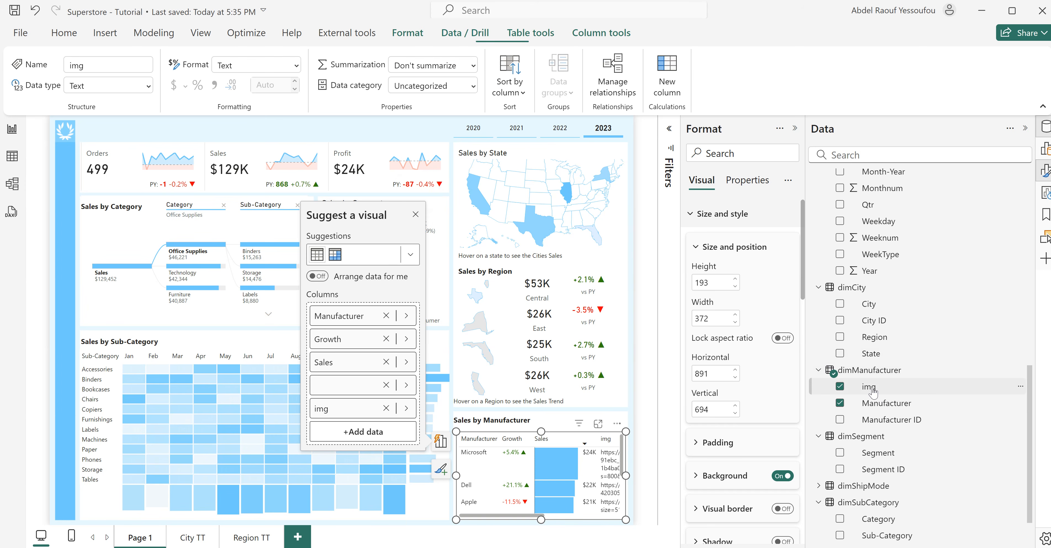
{"action": "left_click", "coordinate": [473, 86]}
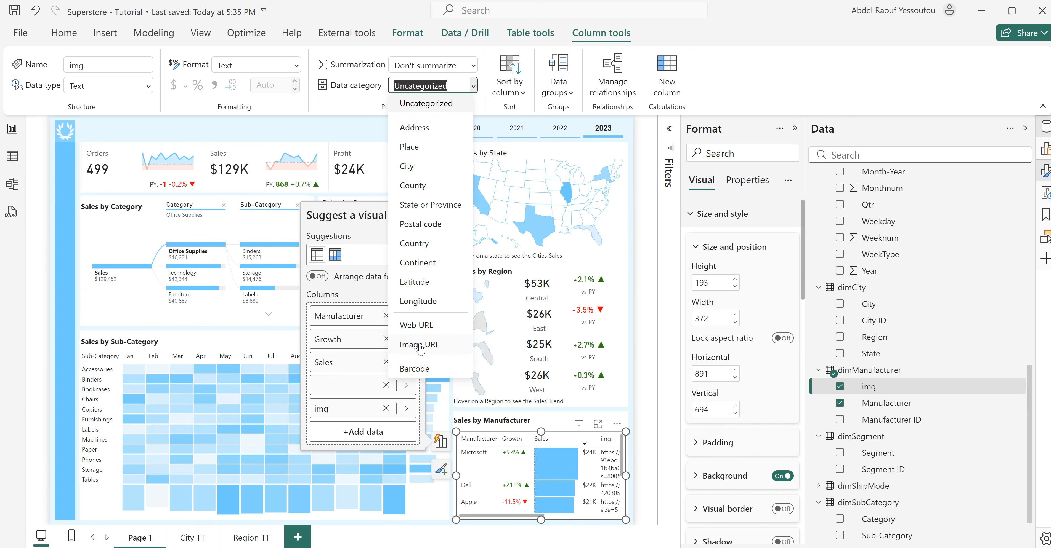
{"action": "left_click", "coordinate": [419, 346]}
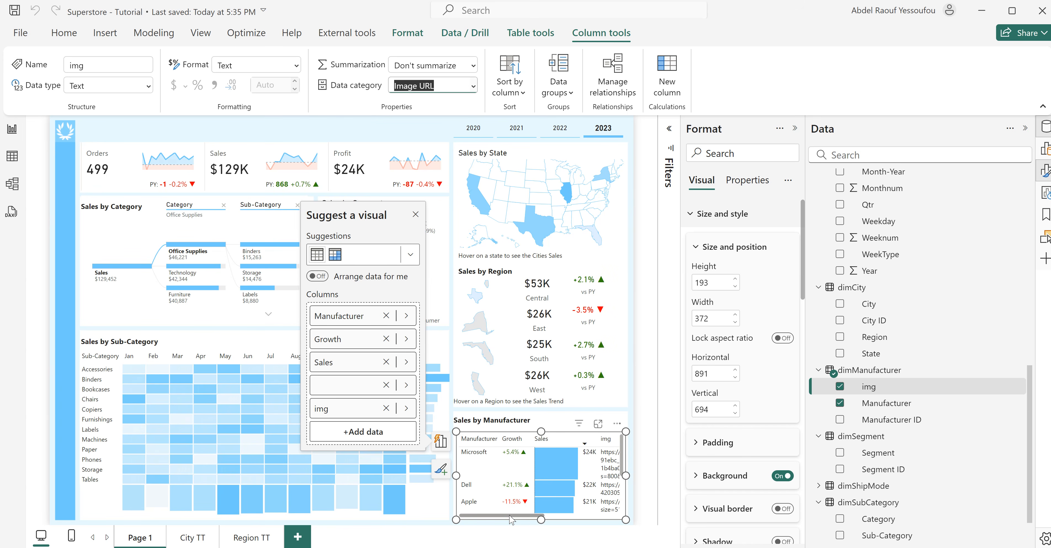
{"action": "left_click_drag", "start_coordinate": [512, 520], "coordinate": [540, 520]}
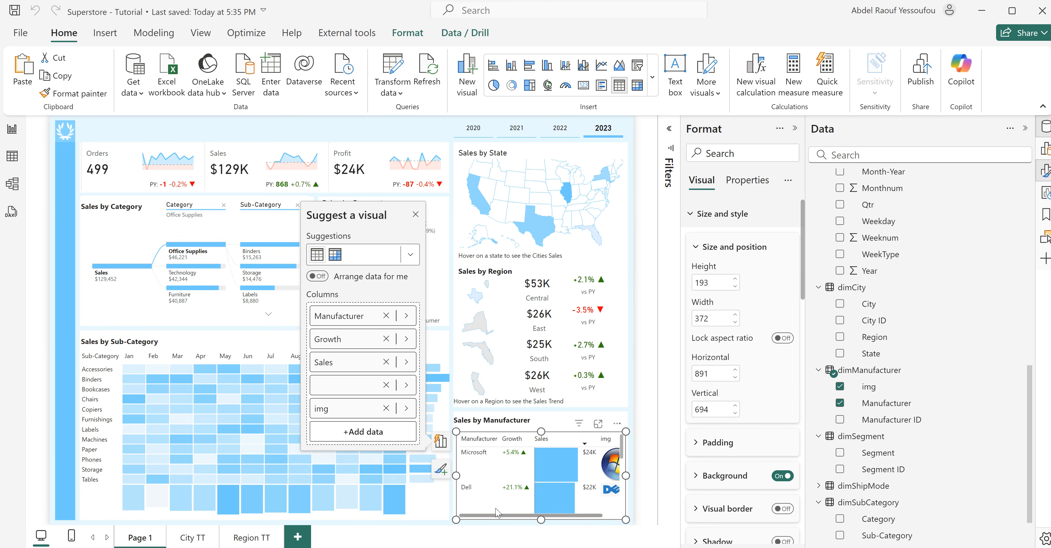
- Make img the first column of the Sales by Manufacturer table and set the image size to 25 px
{"action": "left_click_drag", "start_coordinate": [329, 412], "coordinate": [330, 316]}
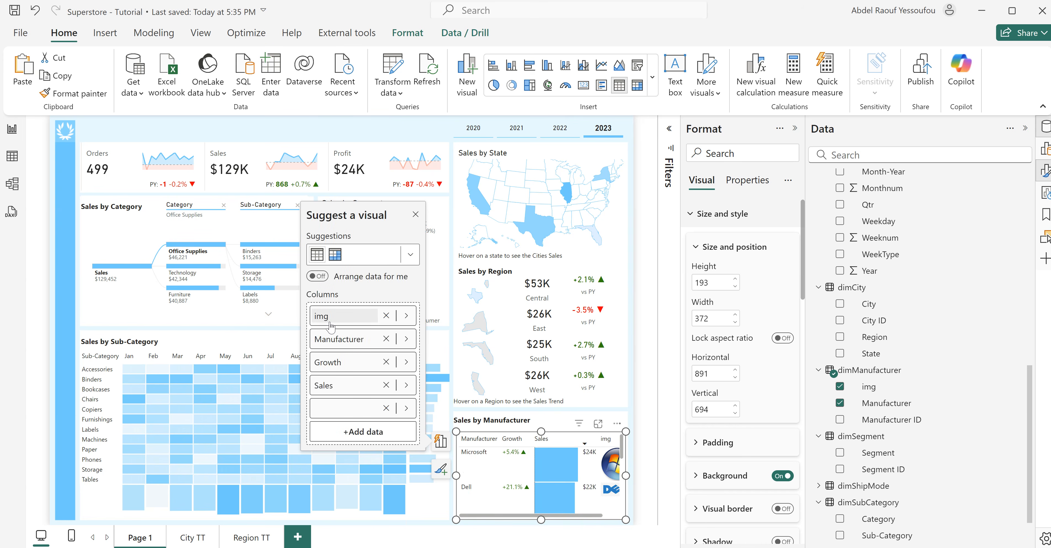
{"action": "scroll", "coordinate": [728, 497], "scroll_direction": "down", "scroll_amount": 3}
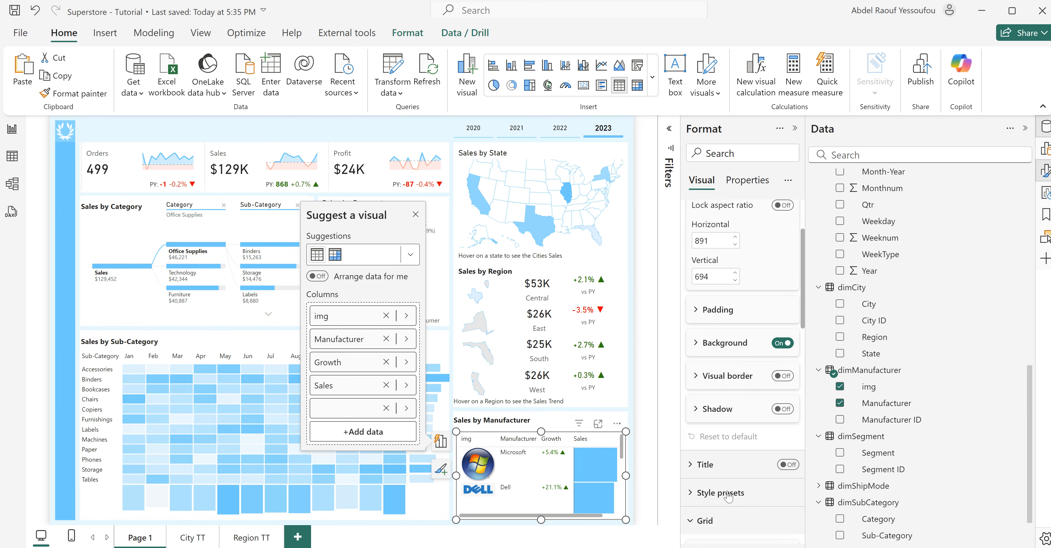
{"action": "scroll", "coordinate": [728, 497], "scroll_direction": "down", "scroll_amount": 6}
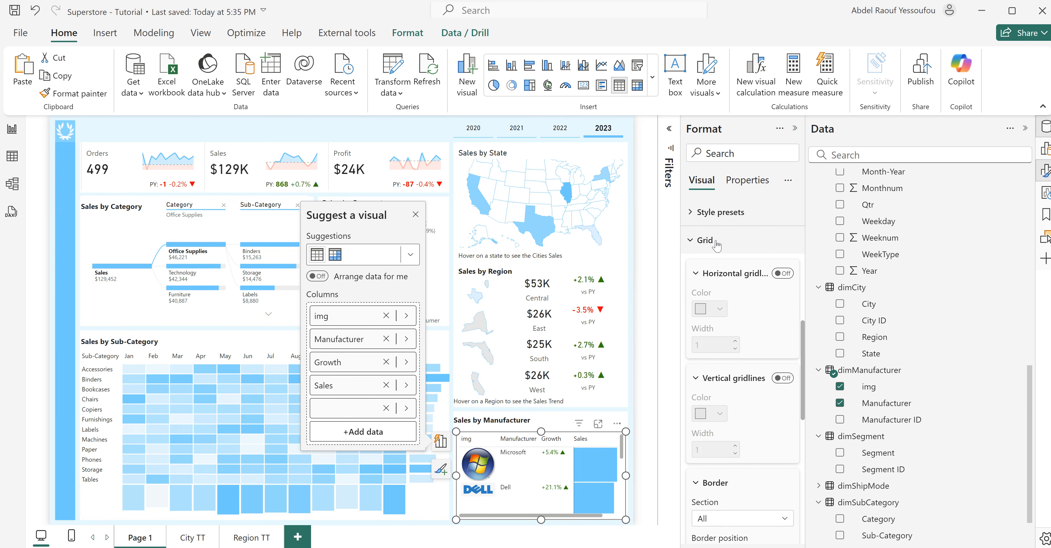
{"action": "left_click", "coordinate": [716, 245]}
{"action": "left_click", "coordinate": [728, 501]}
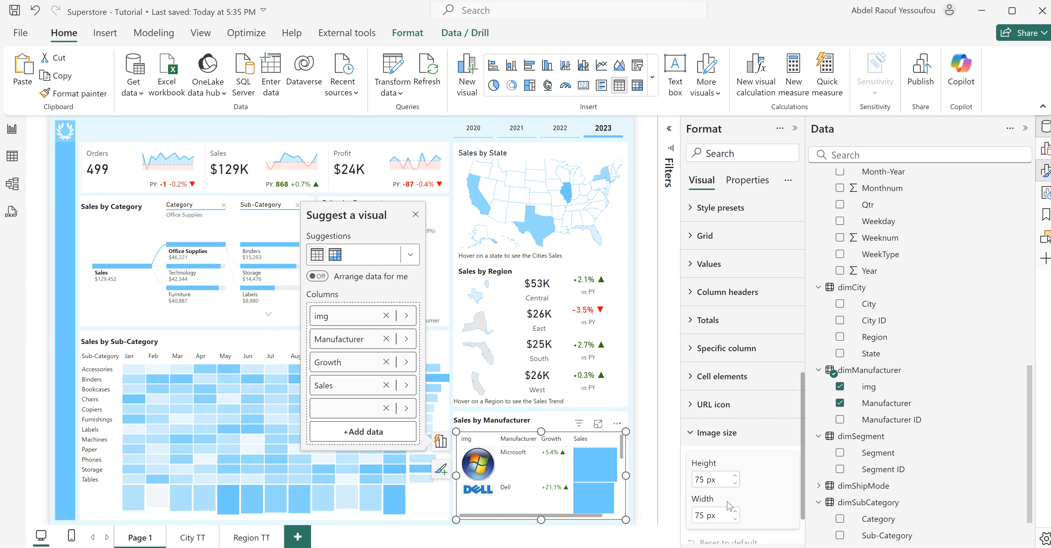
{"action": "scroll", "coordinate": [727, 504], "scroll_direction": "down", "scroll_amount": 1}
{"action": "double_click", "coordinate": [703, 439]}
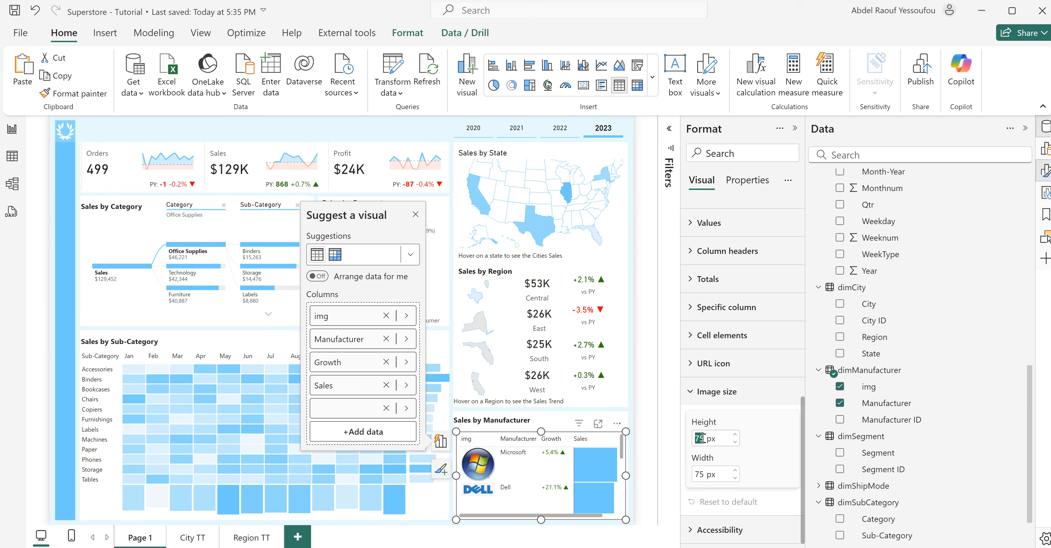
{"action": "type", "text": "25"}
{"action": "key", "text": "Return"}
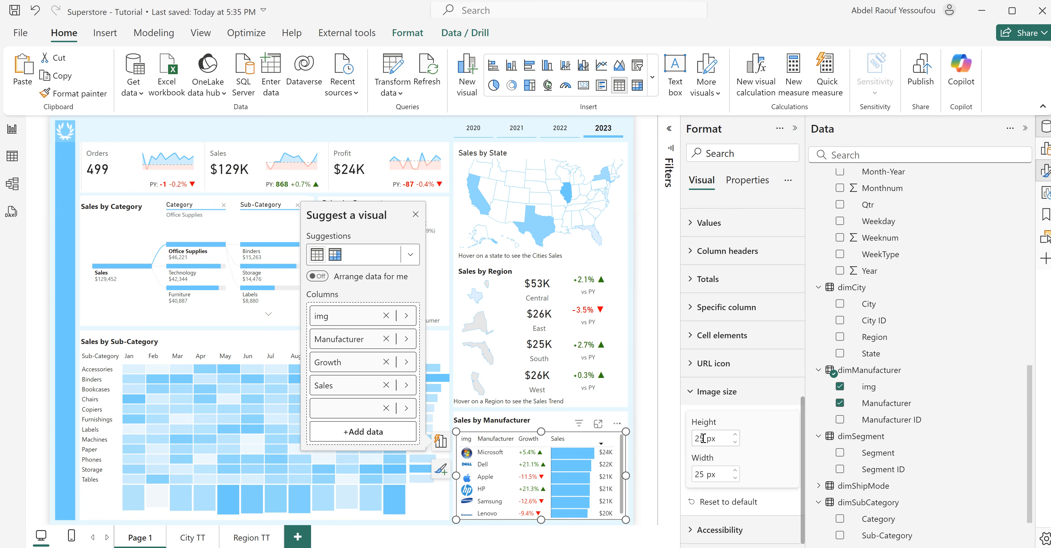
{"action": "left_click", "coordinate": [703, 438]}
- Extend the Sales by Manufacturer table slightly upward and compare the page with the finished Superstore report
{"action": "left_click_drag", "start_coordinate": [541, 431], "coordinate": [544, 427]}
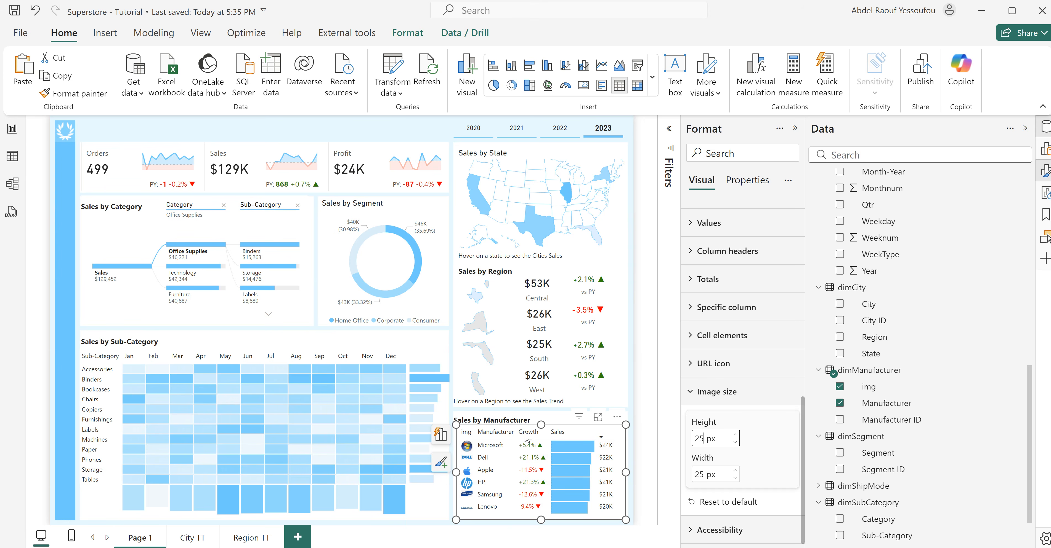
{"action": "left_click", "coordinate": [634, 413]}
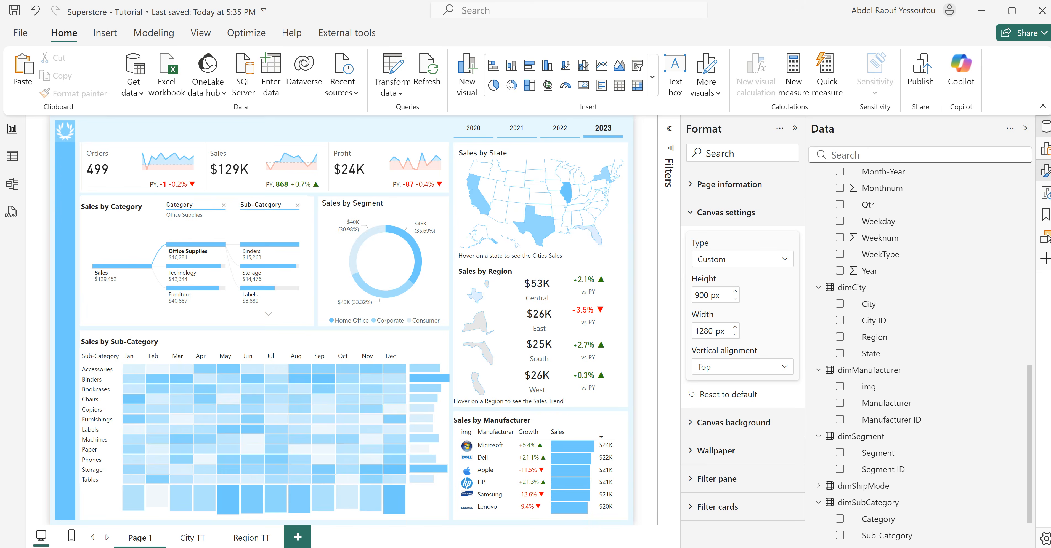
{"action": "left_click", "coordinate": [653, 510]}
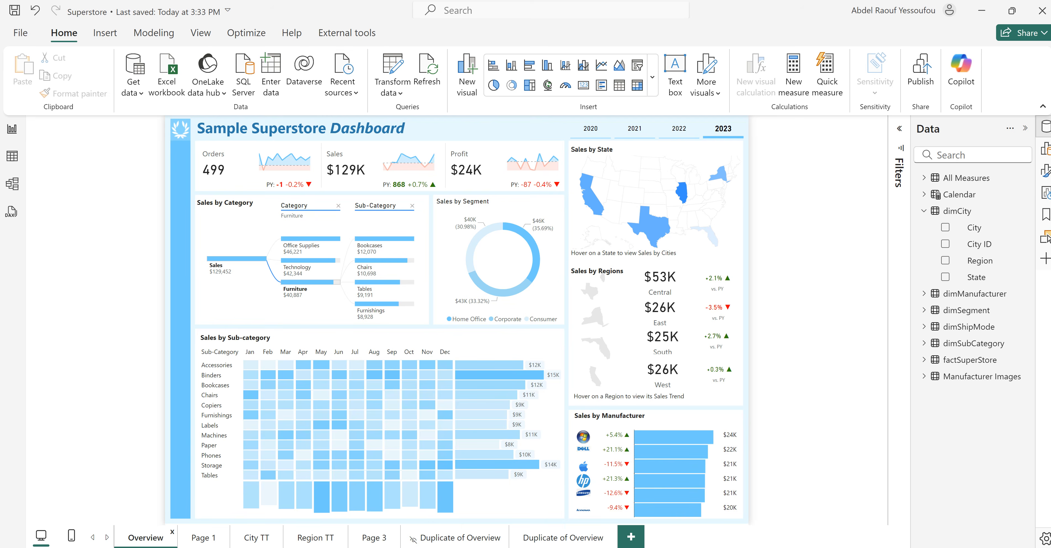
{"action": "left_click", "coordinate": [775, 526]}
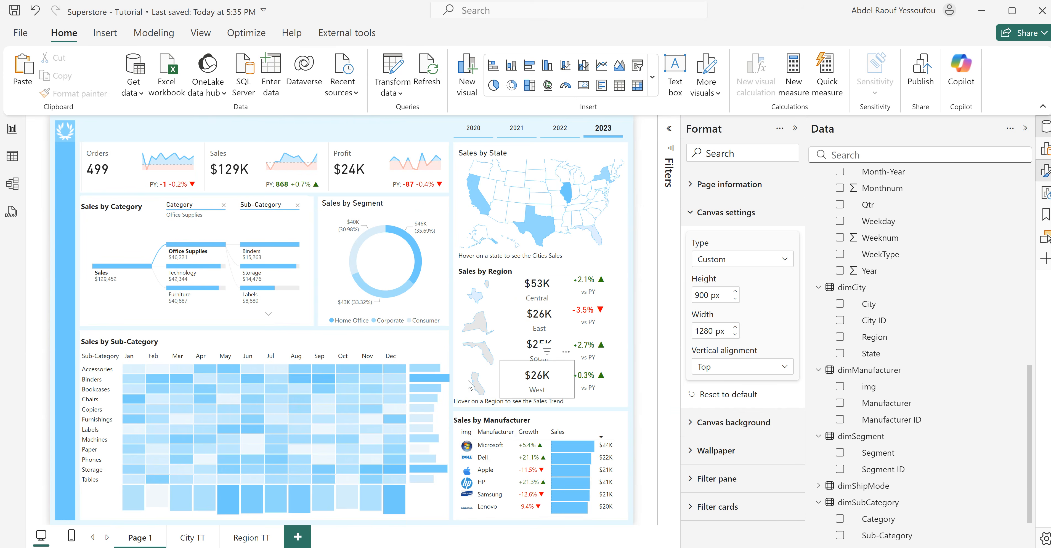
- Duplicate the Sales by Manufacturer title text box and fit the copy into the page header, about 505 wide and 52 high
{"action": "left_click", "coordinate": [532, 417]}
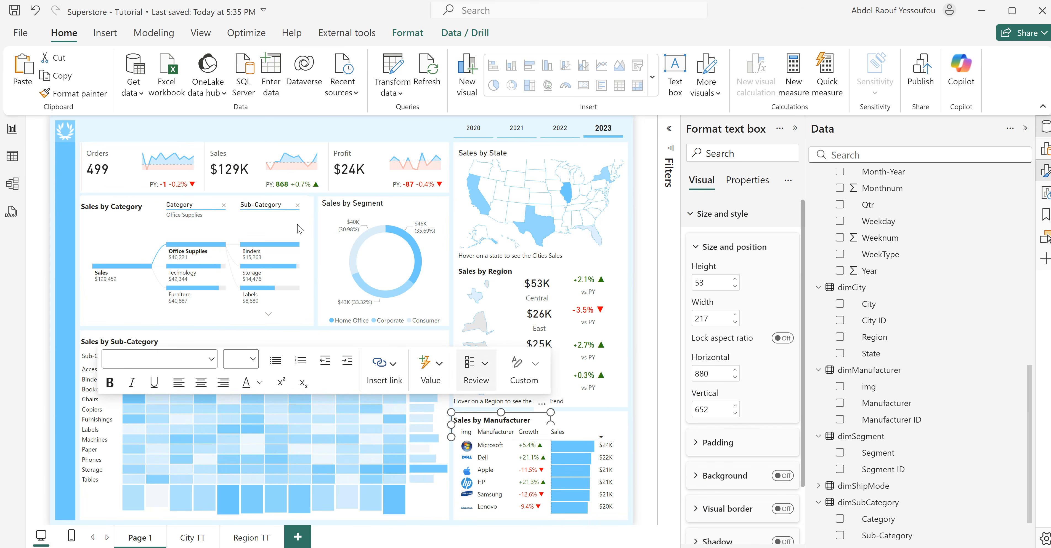
{"action": "left_click", "coordinate": [224, 126]}
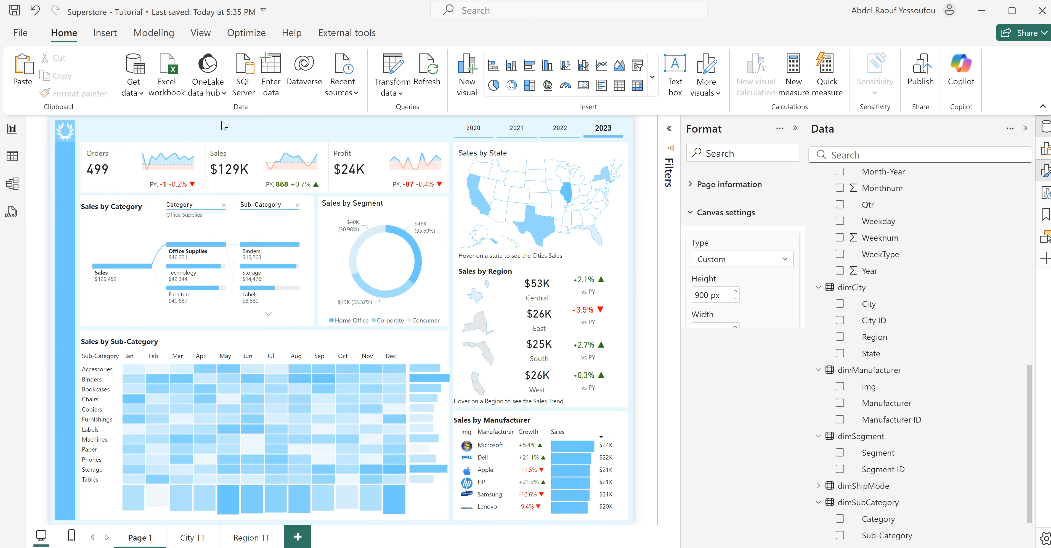
{"action": "left_click", "coordinate": [535, 420]}
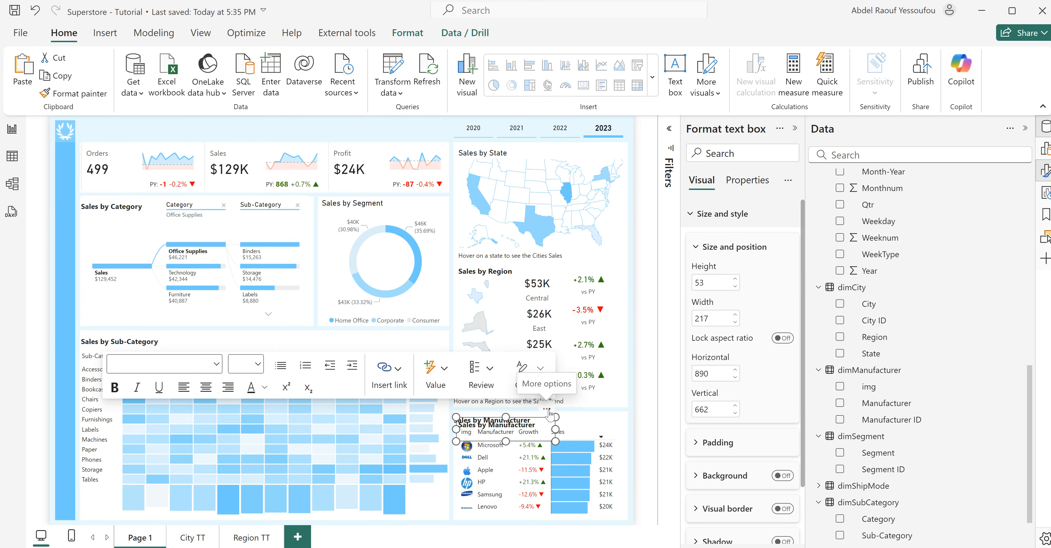
{"action": "left_click_drag", "start_coordinate": [536, 414], "coordinate": [309, 128]}
- Replace the text in the header text box with "Sample Superstore Dashboard"
{"action": "left_click", "coordinate": [177, 126]}
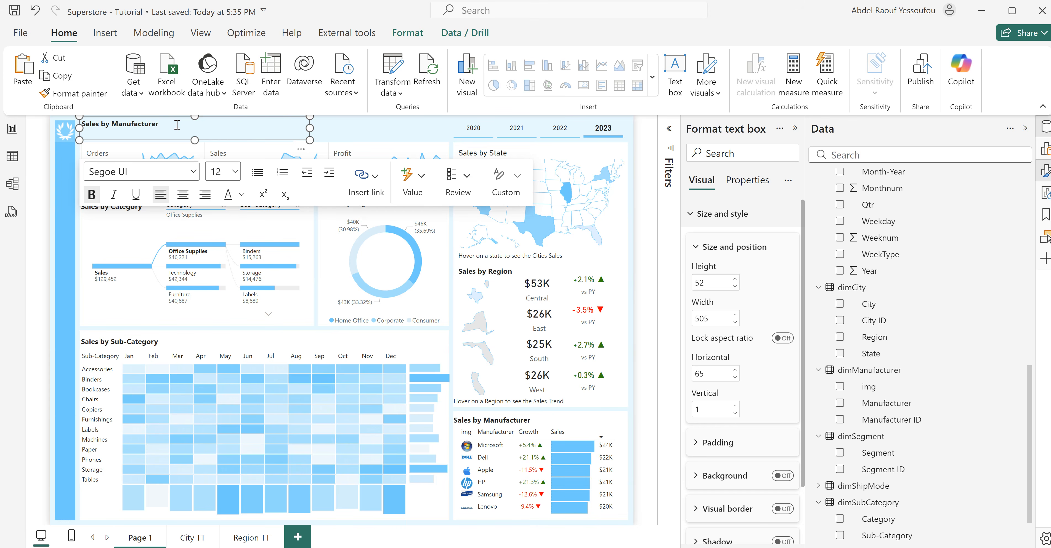
{"action": "key", "text": "ctrl+a"}
{"action": "key", "text": "BackSpace"}
{"action": "key", "text": "BackSpace"}
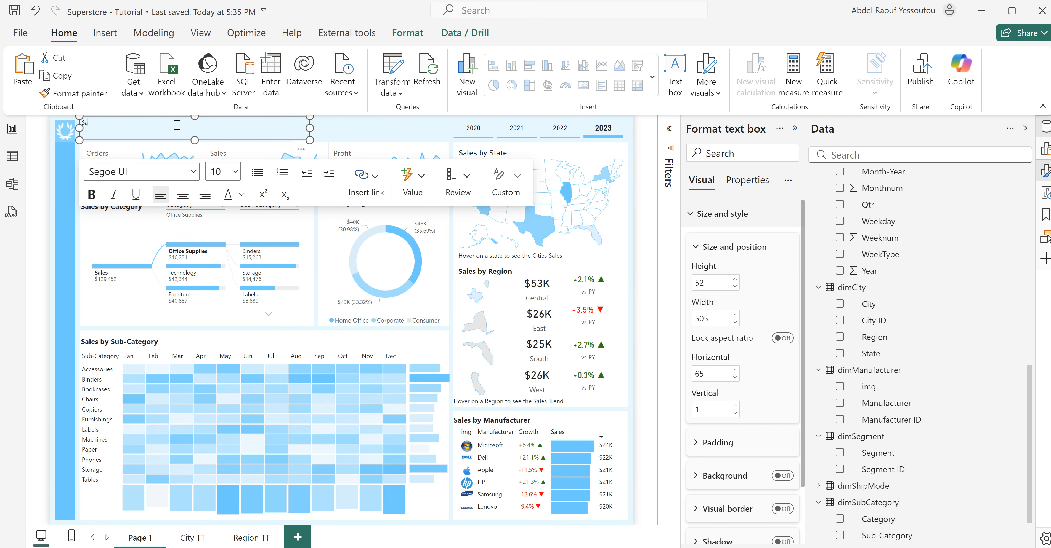
{"action": "type", "text": "Sample Superstore Dashboard"}
- Set the whole dashboard title to font size 24 and make it bold
{"action": "key", "text": "ctrl+a"}
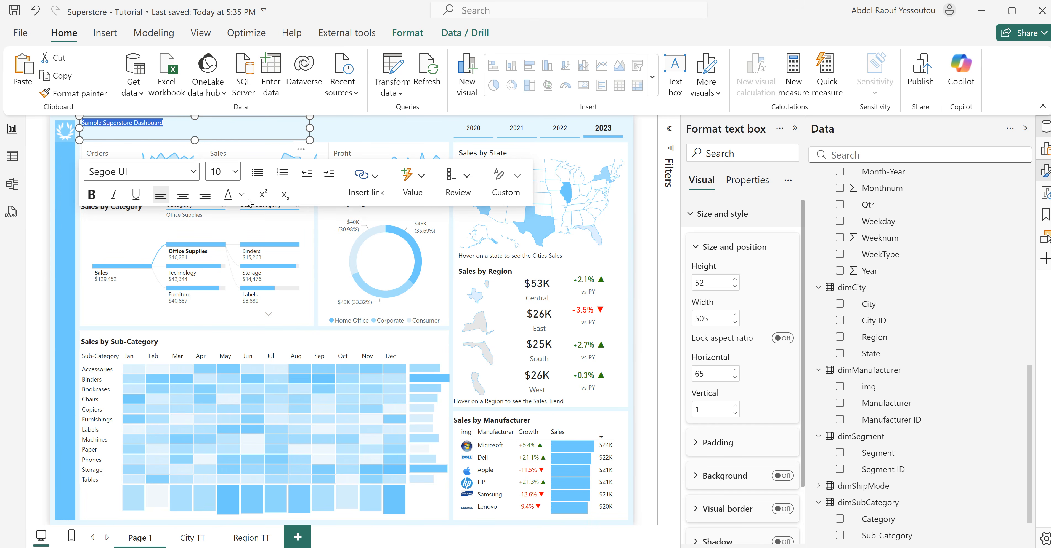
{"action": "left_click", "coordinate": [234, 173]}
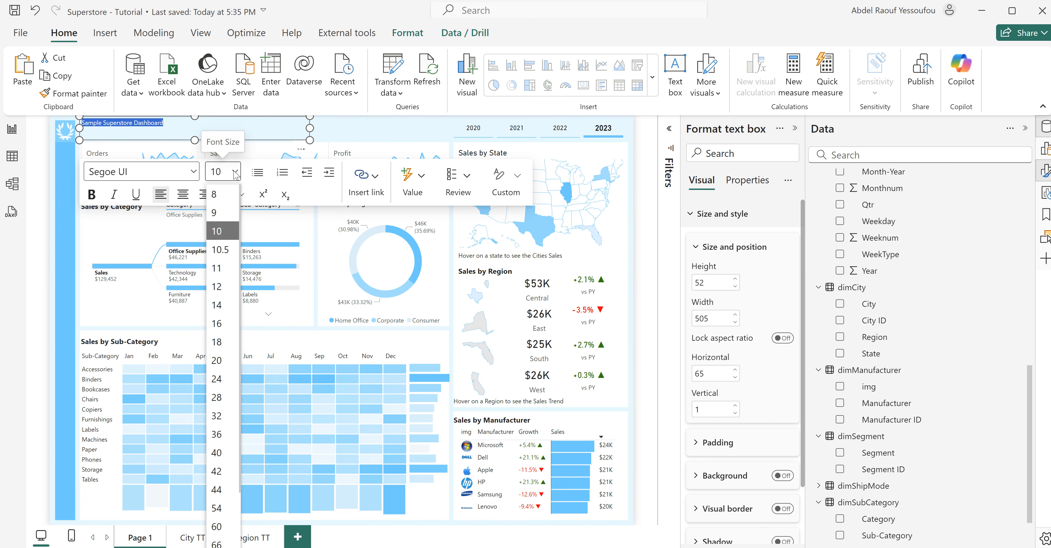
{"action": "left_click", "coordinate": [234, 380]}
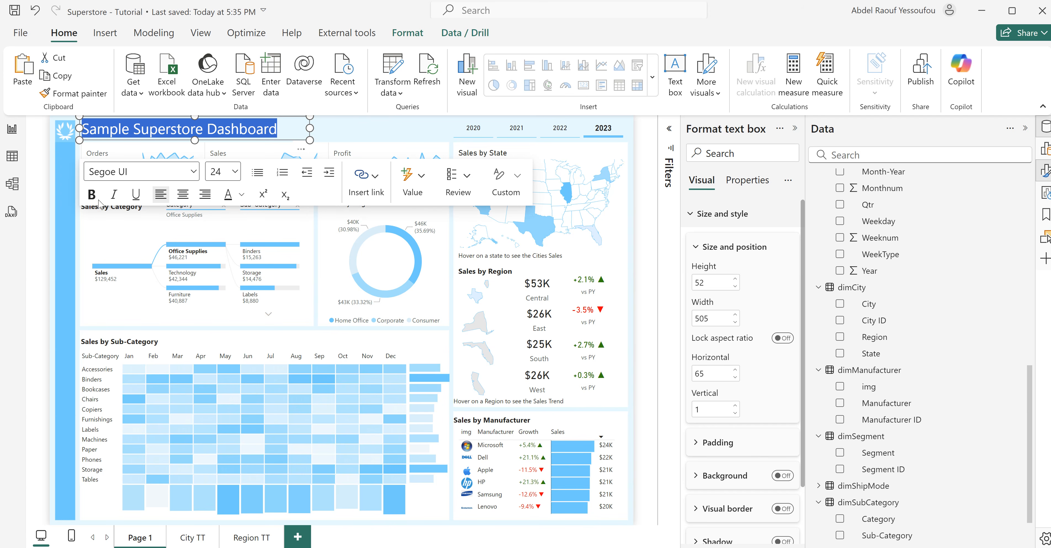
{"action": "left_click", "coordinate": [91, 195]}
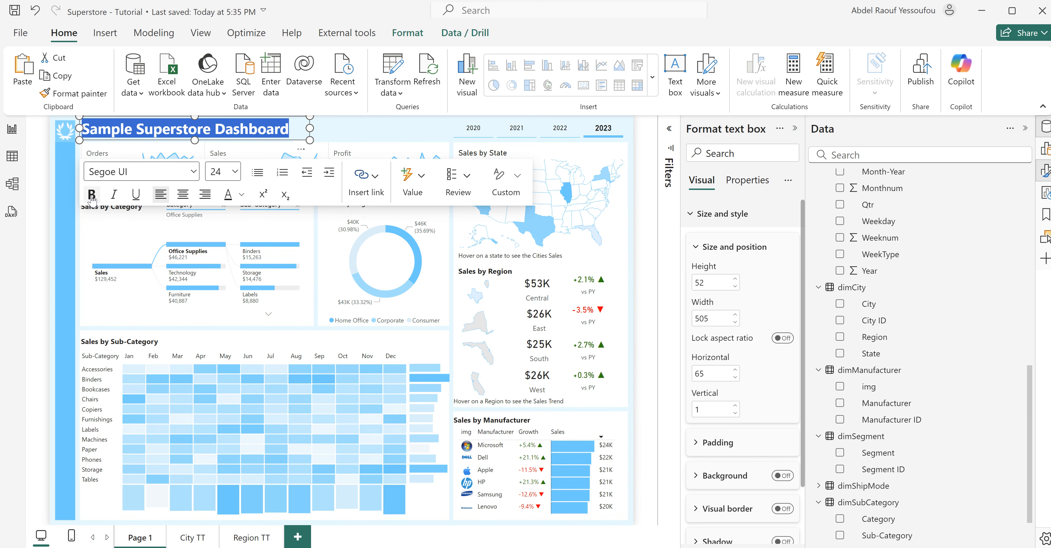
- Color the dashboard title with a custom dark blue, about #0674A5
{"action": "left_click", "coordinate": [242, 195]}
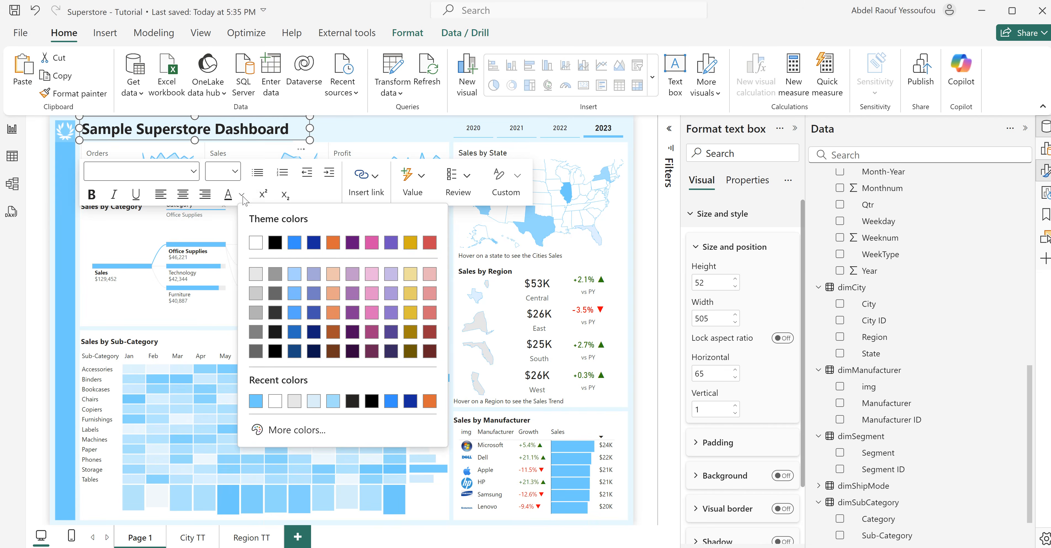
{"action": "left_click", "coordinate": [255, 401]}
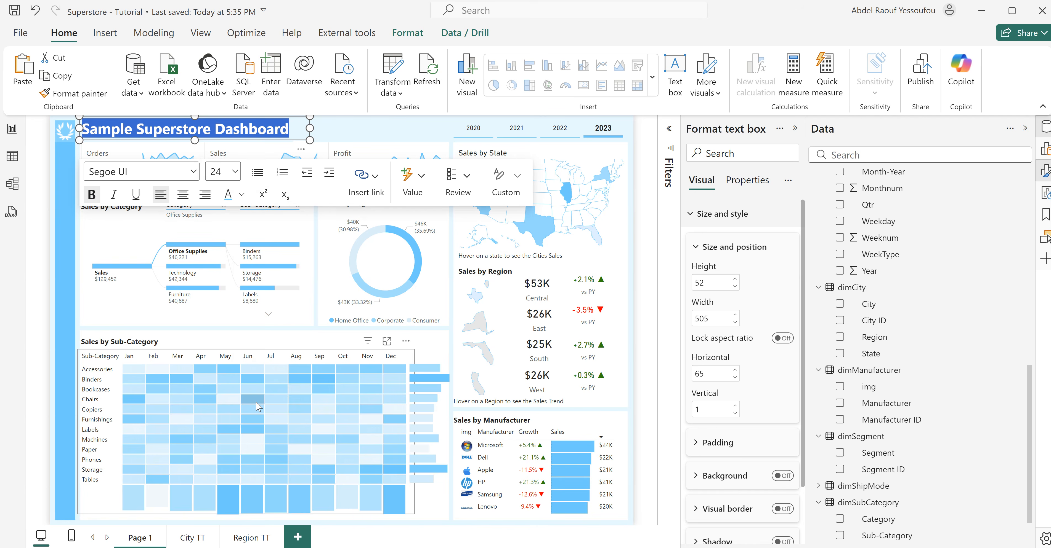
{"action": "left_click", "coordinate": [242, 199]}
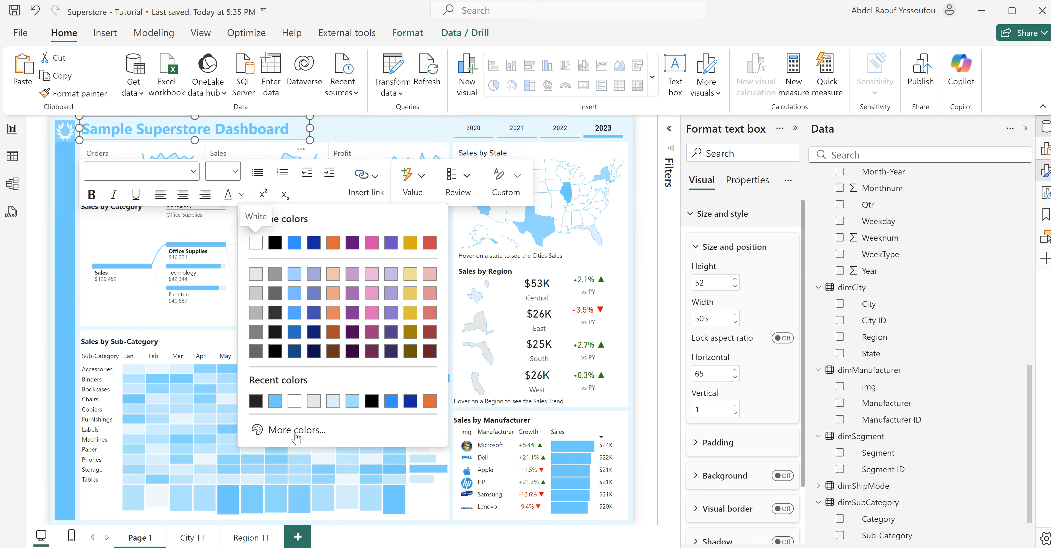
{"action": "left_click", "coordinate": [297, 431]}
{"action": "left_click", "coordinate": [422, 270]}
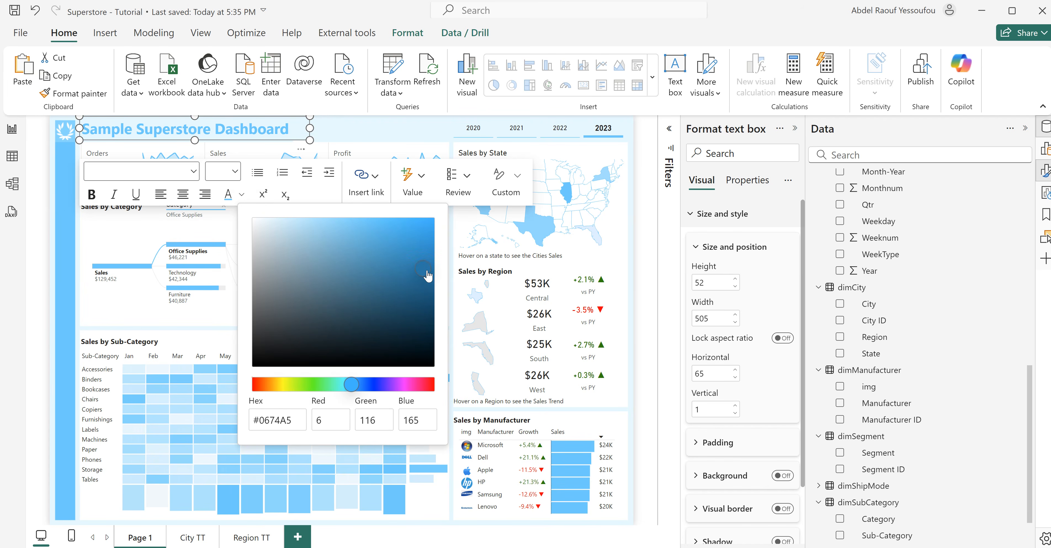
{"action": "left_click", "coordinate": [202, 135]}
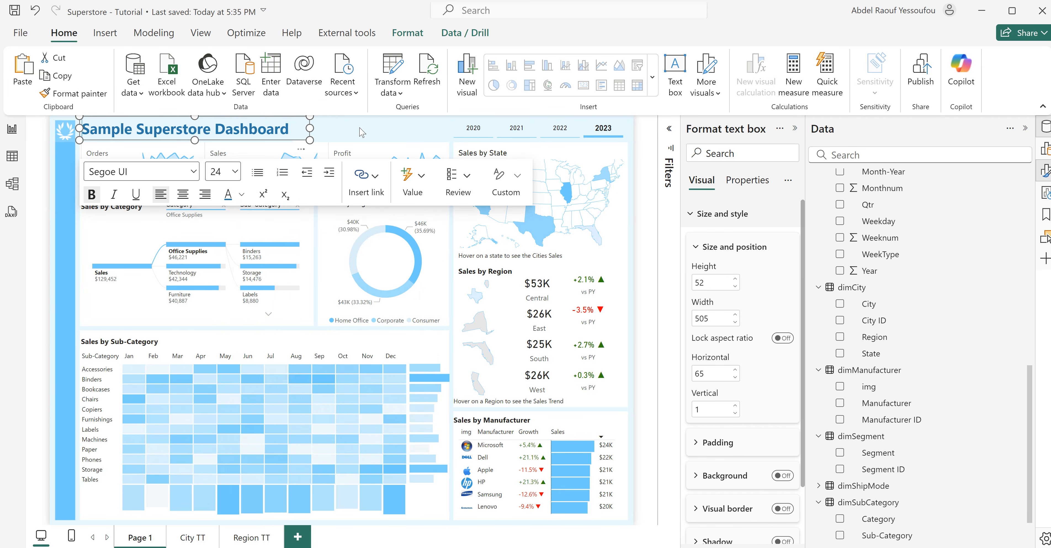
- Italicize only the word Dashboard in the page title and deselect the text box
{"action": "left_click_drag", "start_coordinate": [289, 129], "coordinate": [218, 132]}
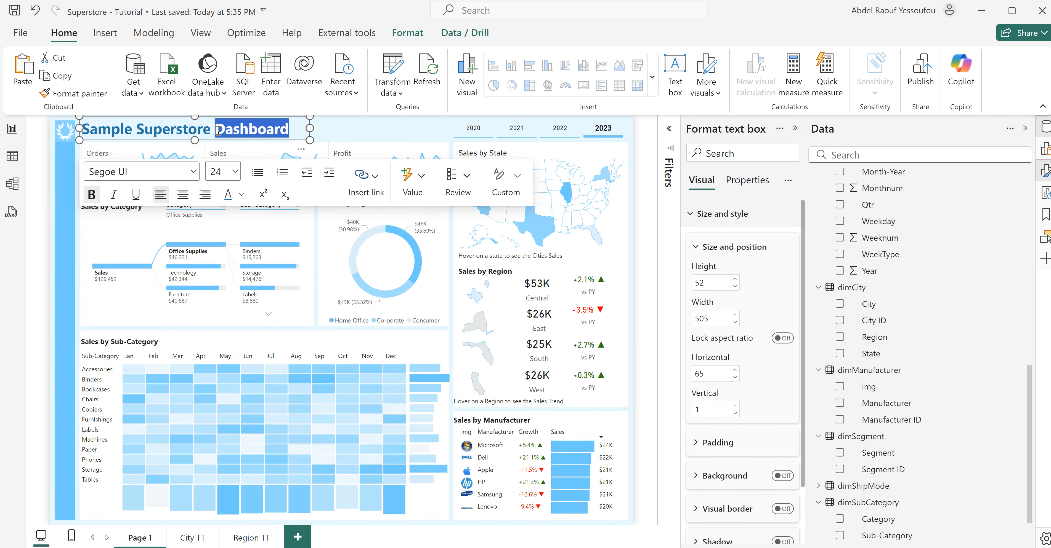
{"action": "left_click", "coordinate": [113, 194]}
{"action": "left_click", "coordinate": [366, 134]}
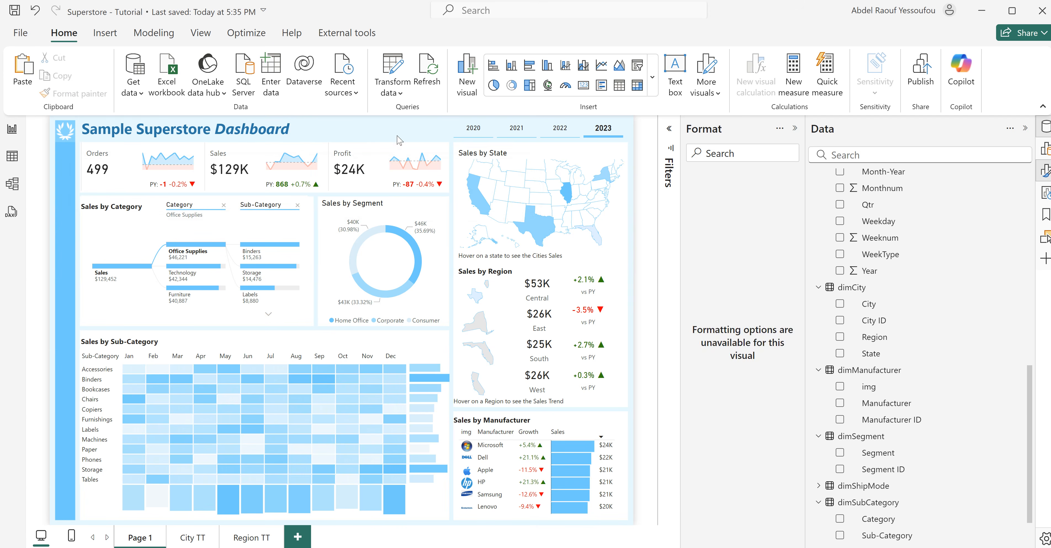
- Select 2022 in the year slicer and rename Page 1 as Overview
{"action": "left_click", "coordinate": [557, 131]}
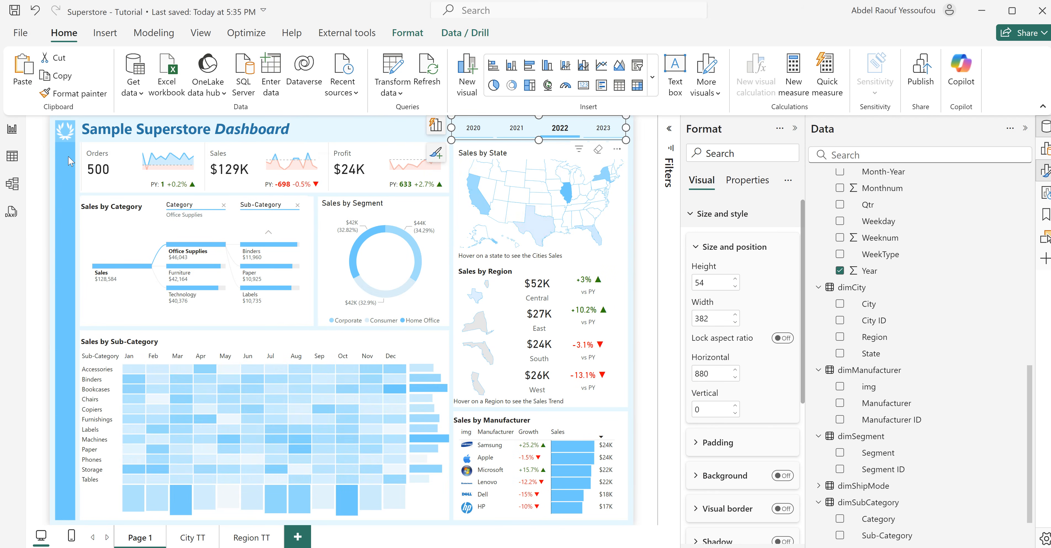
{"action": "double_click", "coordinate": [139, 538]}
{"action": "type", "text": "Order"}
{"action": "key", "text": "BackSpace"}
{"action": "key", "text": "BackSpace"}
{"action": "key", "text": "BackSpace"}
{"action": "key", "text": "BackSpace"}
{"action": "type", "text": "verview"}
{"action": "key", "text": "Return"}
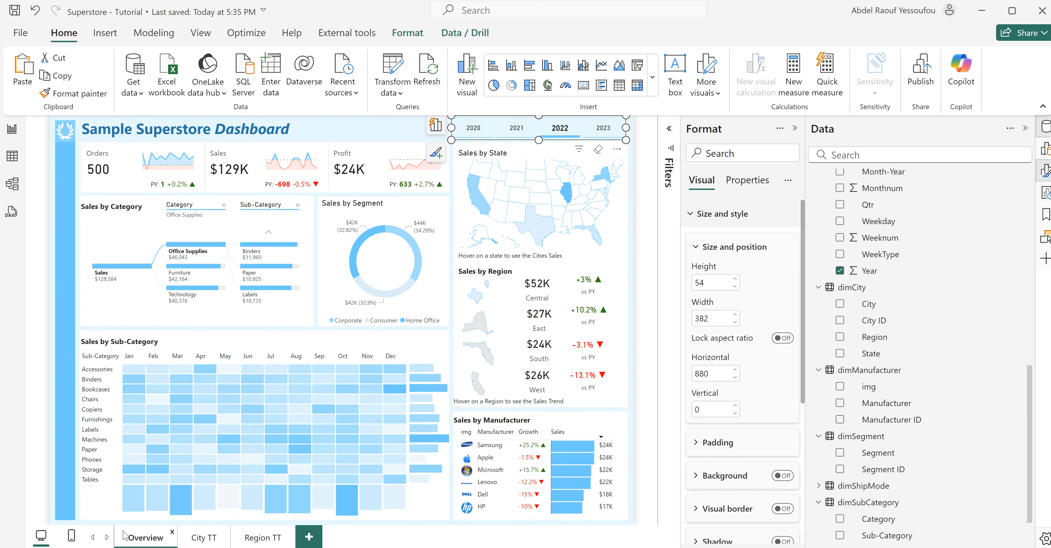